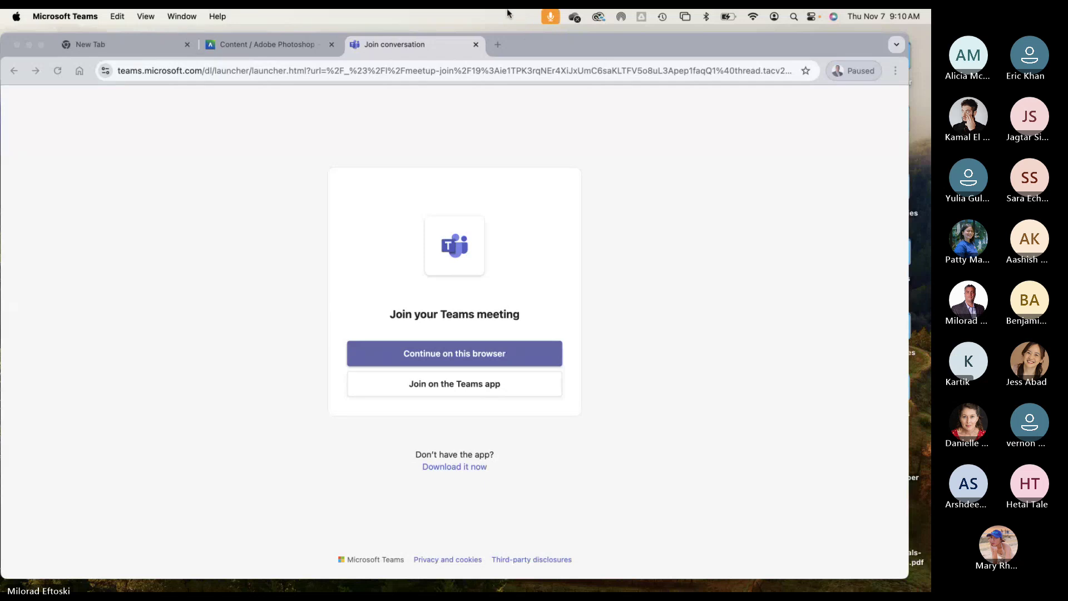
Step: Close the blank new tab and scroll through the course Content page folders
{"action": "left_click", "coordinate": [110, 45]}
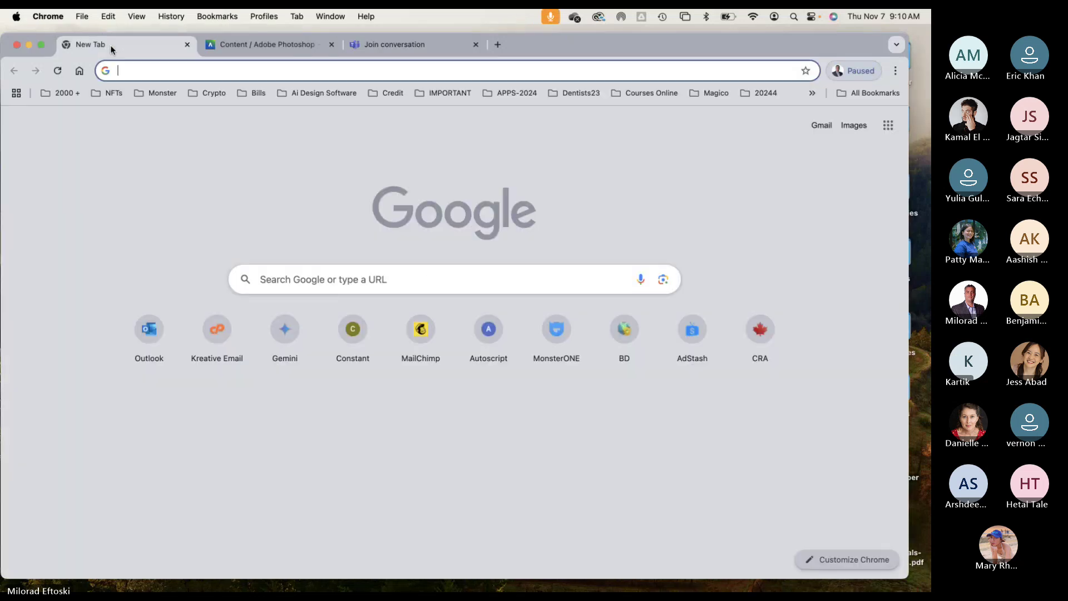
{"action": "left_click", "coordinate": [187, 45]}
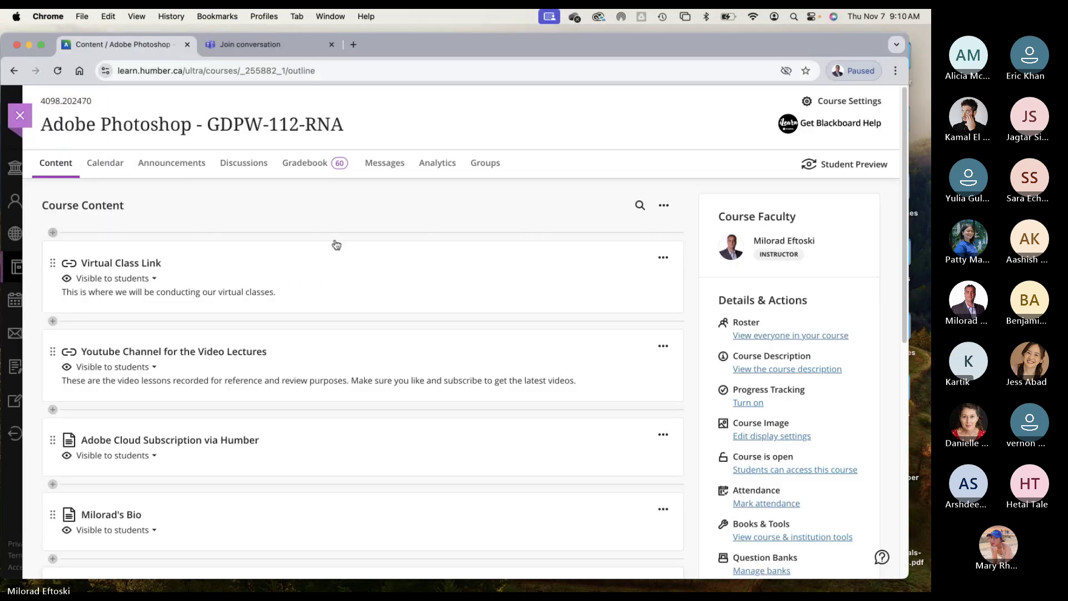
{"action": "scroll", "coordinate": [466, 326], "scroll_direction": "down", "scroll_amount": 2}
{"action": "scroll", "coordinate": [452, 325], "scroll_direction": "down", "scroll_amount": 3}
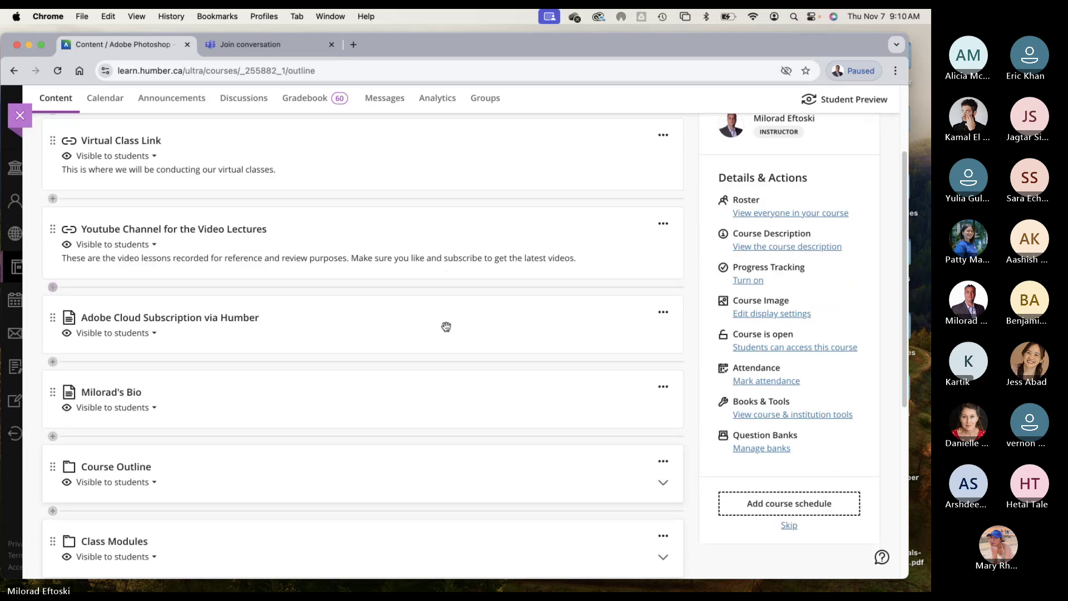
{"action": "scroll", "coordinate": [445, 326], "scroll_direction": "down", "scroll_amount": 6}
{"action": "scroll", "coordinate": [444, 326], "scroll_direction": "up", "scroll_amount": 1}
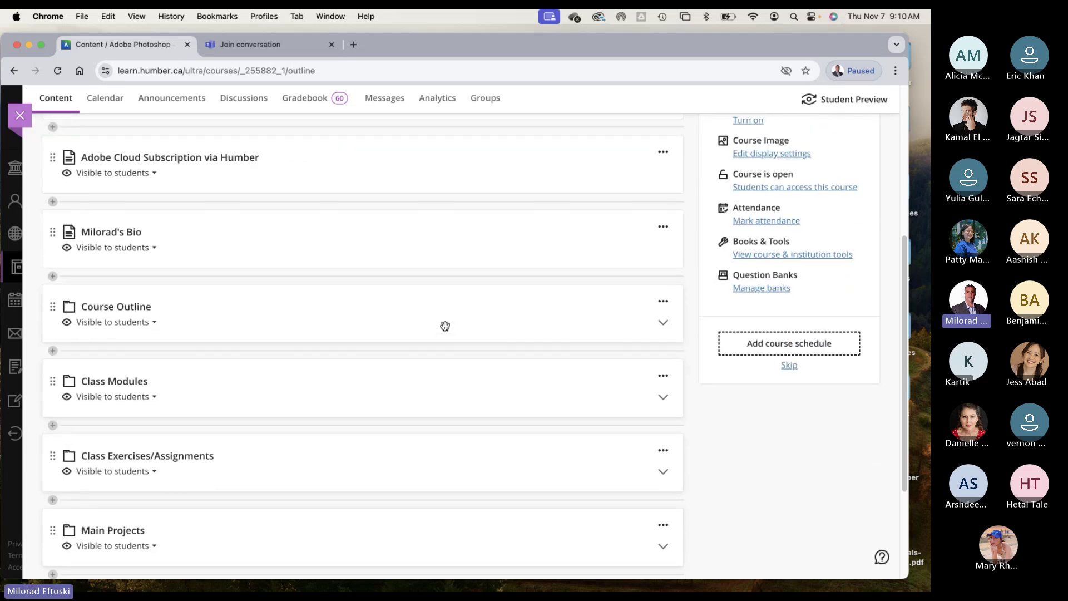
{"action": "scroll", "coordinate": [449, 319], "scroll_direction": "up", "scroll_amount": 5}
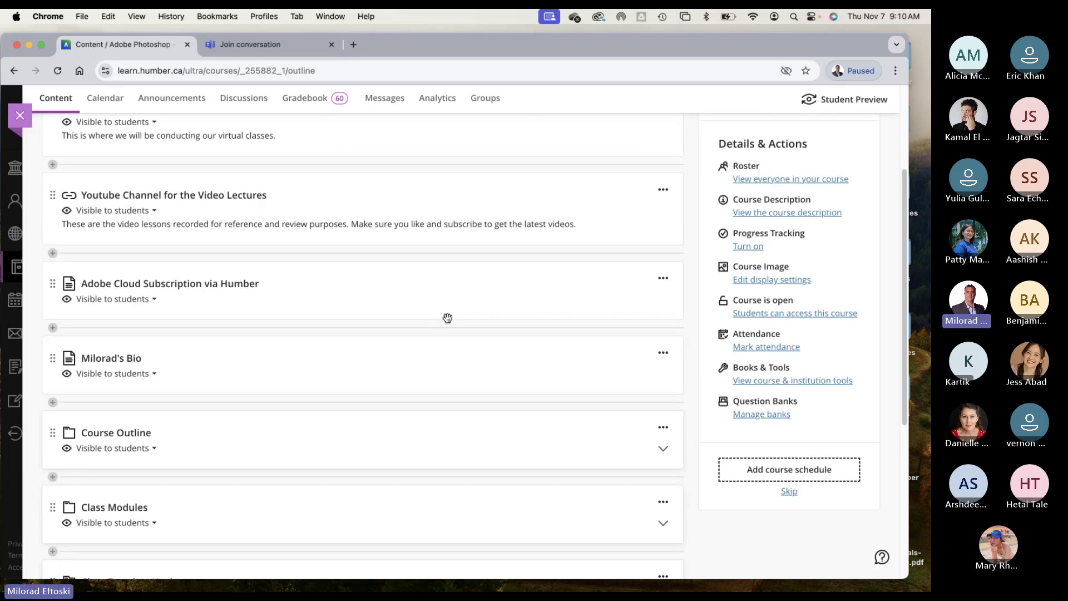
{"action": "scroll", "coordinate": [447, 317], "scroll_direction": "down", "scroll_amount": 1}
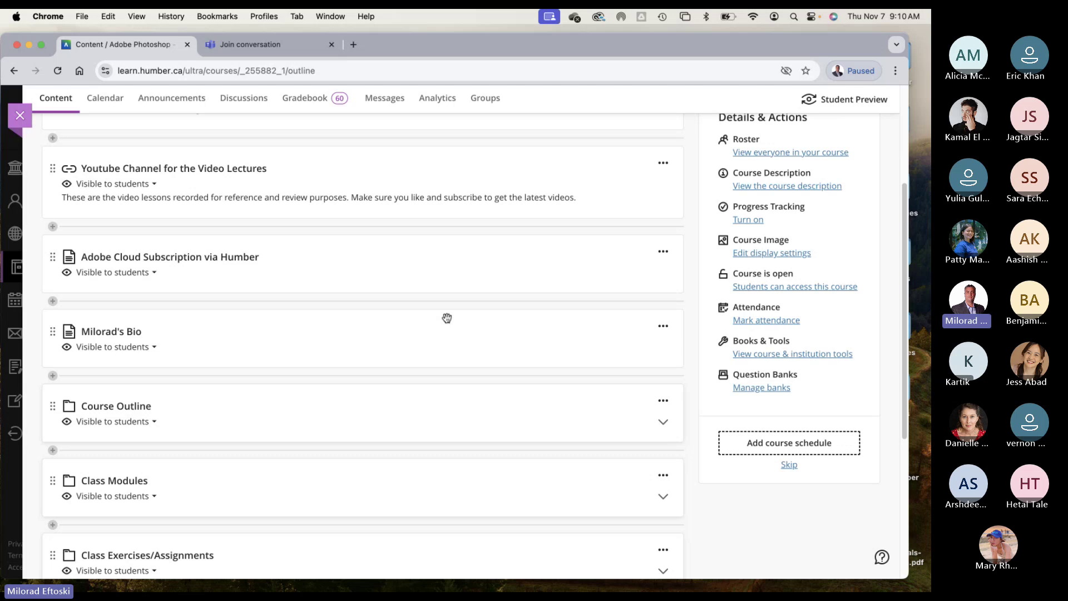
{"action": "scroll", "coordinate": [859, 407], "scroll_direction": "down", "scroll_amount": 1}
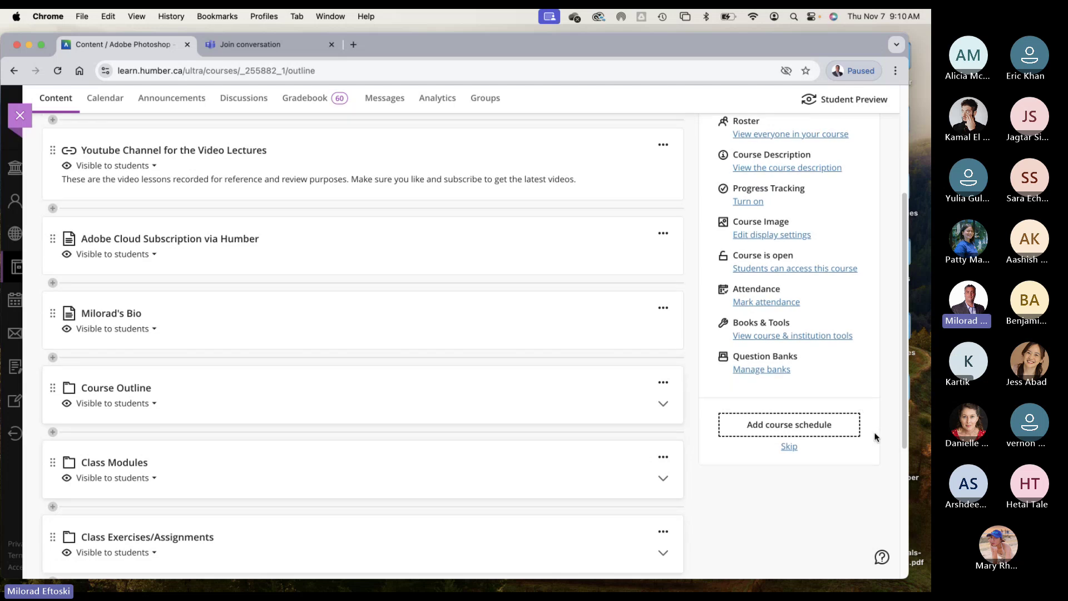
{"action": "scroll", "coordinate": [498, 317], "scroll_direction": "down", "scroll_amount": 1}
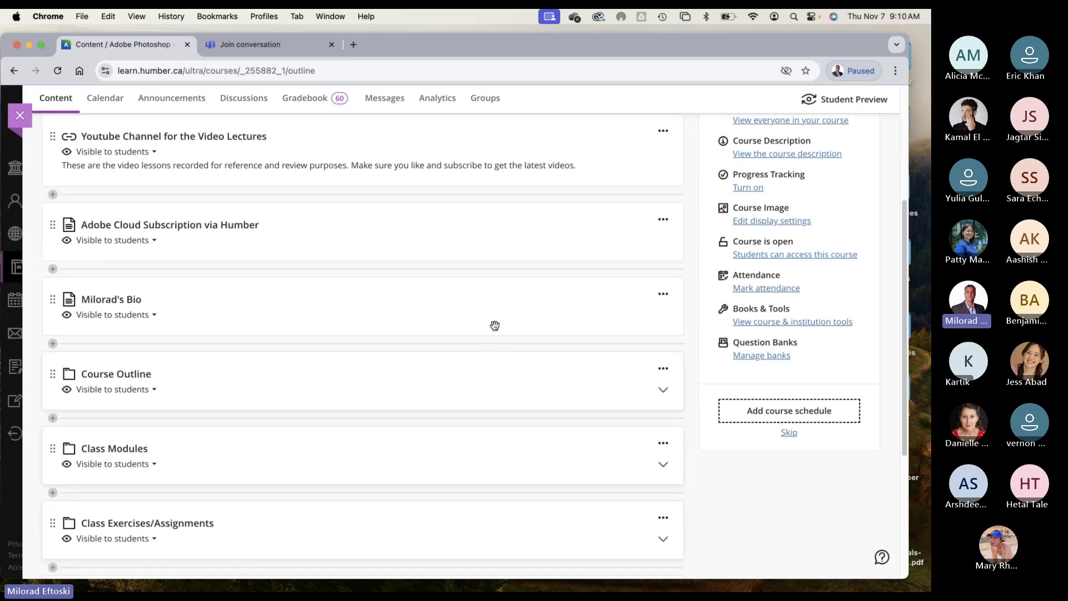
{"action": "scroll", "coordinate": [376, 367], "scroll_direction": "down", "scroll_amount": 1}
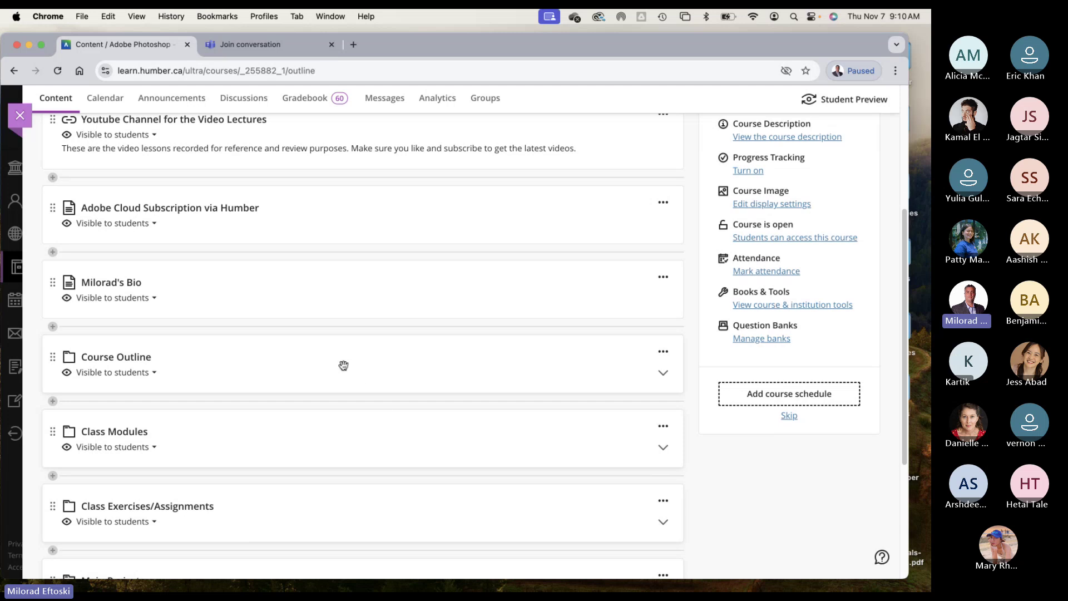
{"action": "scroll", "coordinate": [358, 327], "scroll_direction": "down", "scroll_amount": 3}
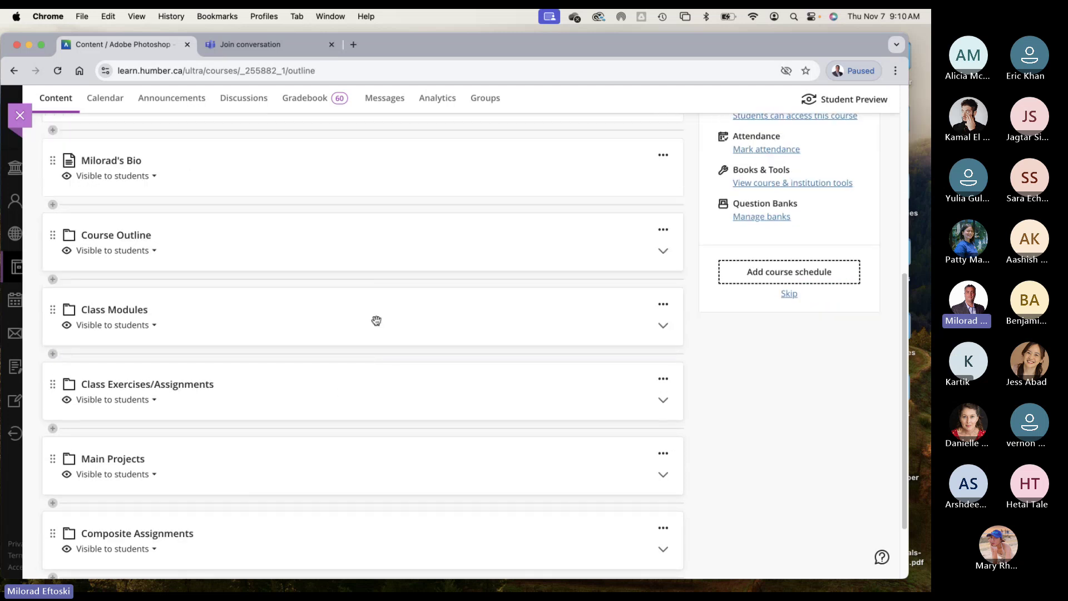
Step: Expand Class Modules and make Module 10 and 11 Web Sources visible to students
{"action": "left_click", "coordinate": [371, 331]}
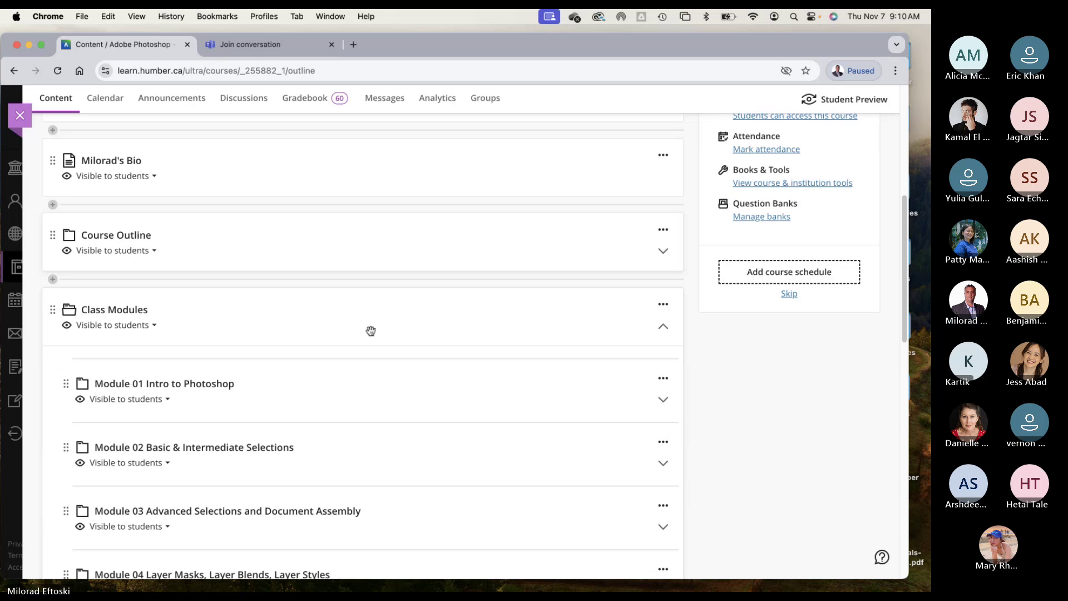
{"action": "scroll", "coordinate": [372, 330], "scroll_direction": "down", "scroll_amount": 7}
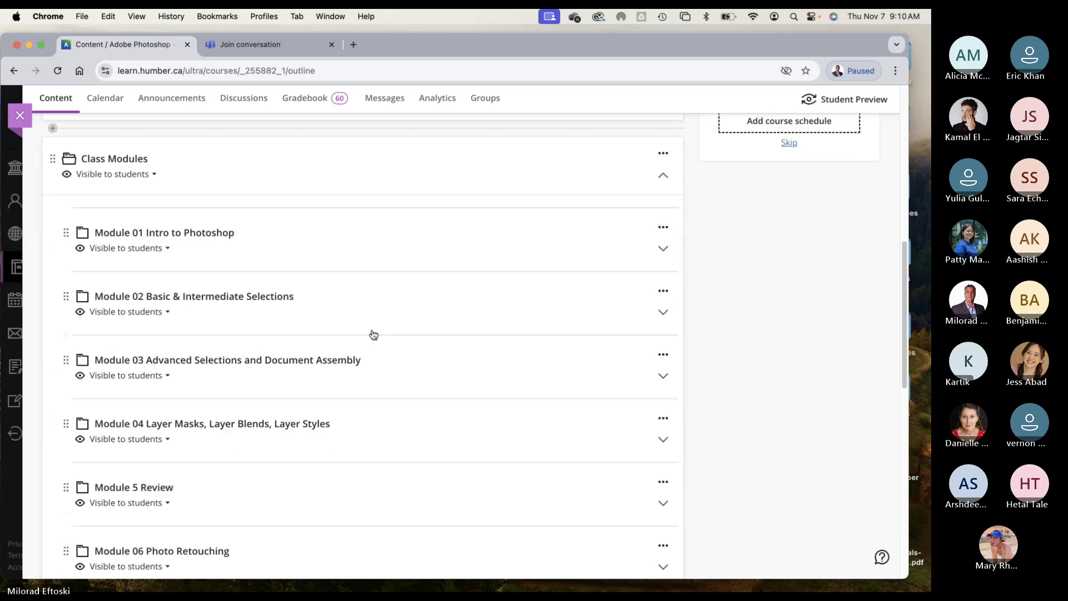
{"action": "scroll", "coordinate": [373, 333], "scroll_direction": "down", "scroll_amount": 3}
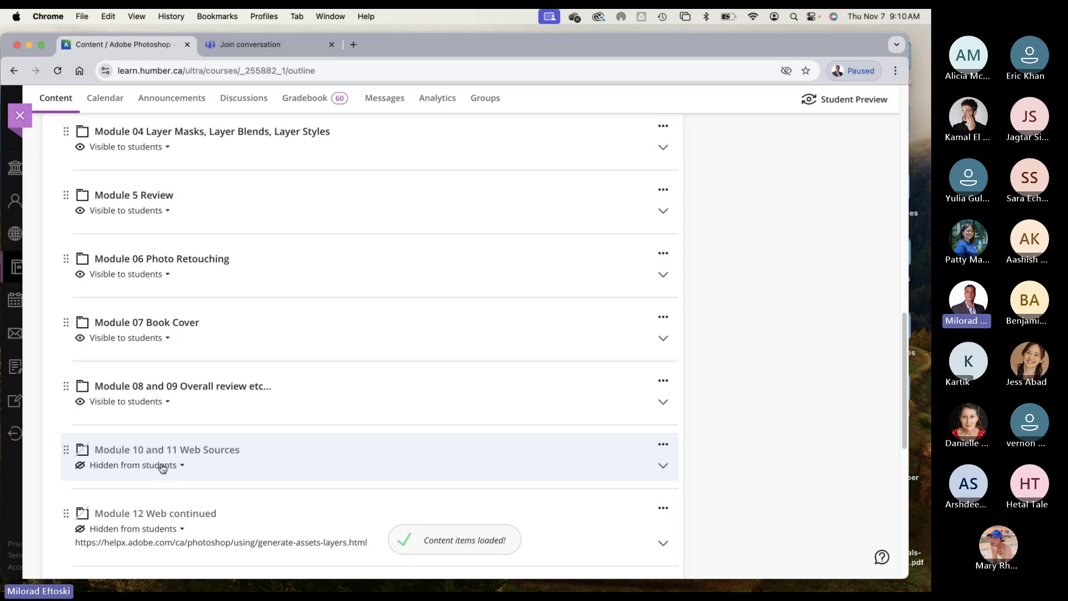
{"action": "left_click", "coordinate": [159, 464]}
{"action": "left_click", "coordinate": [158, 487]}
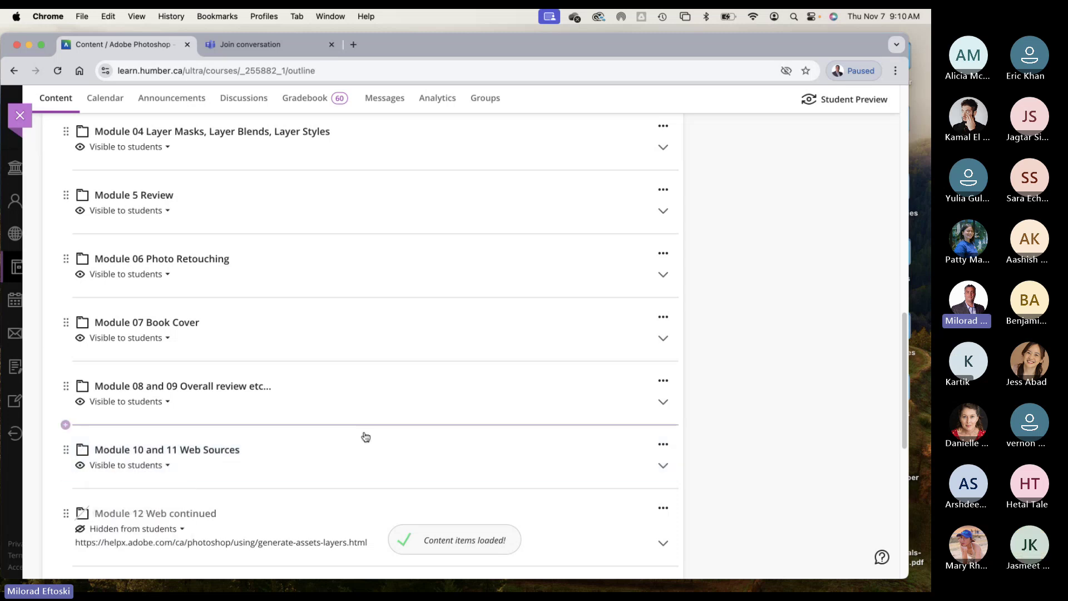
Step: Expand Module 08 and 09 to list its three files
{"action": "scroll", "coordinate": [361, 437], "scroll_direction": "down", "scroll_amount": 1}
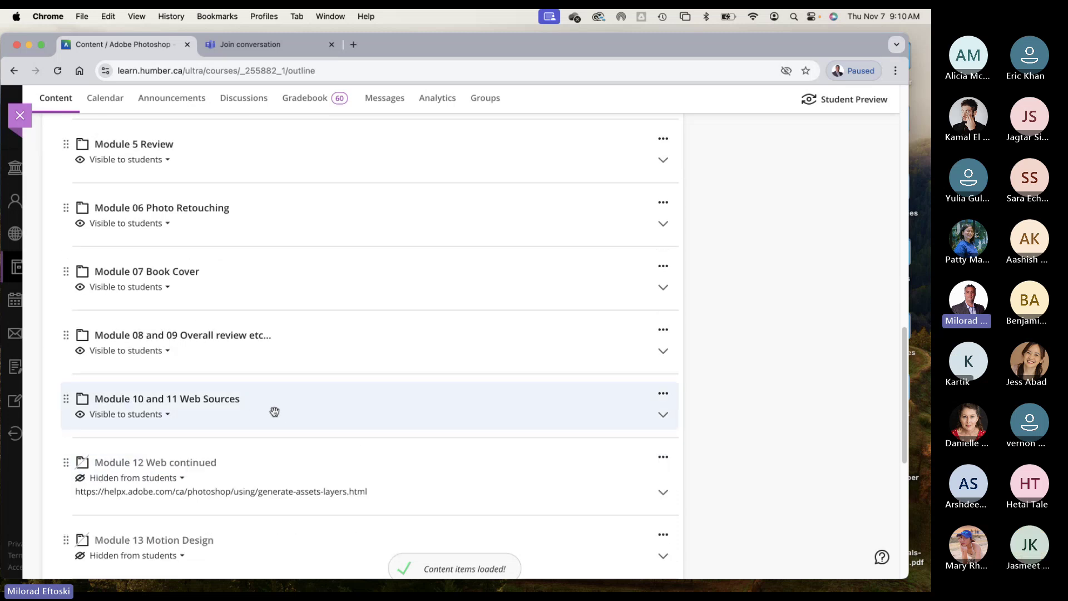
{"action": "scroll", "coordinate": [334, 400], "scroll_direction": "down", "scroll_amount": 1}
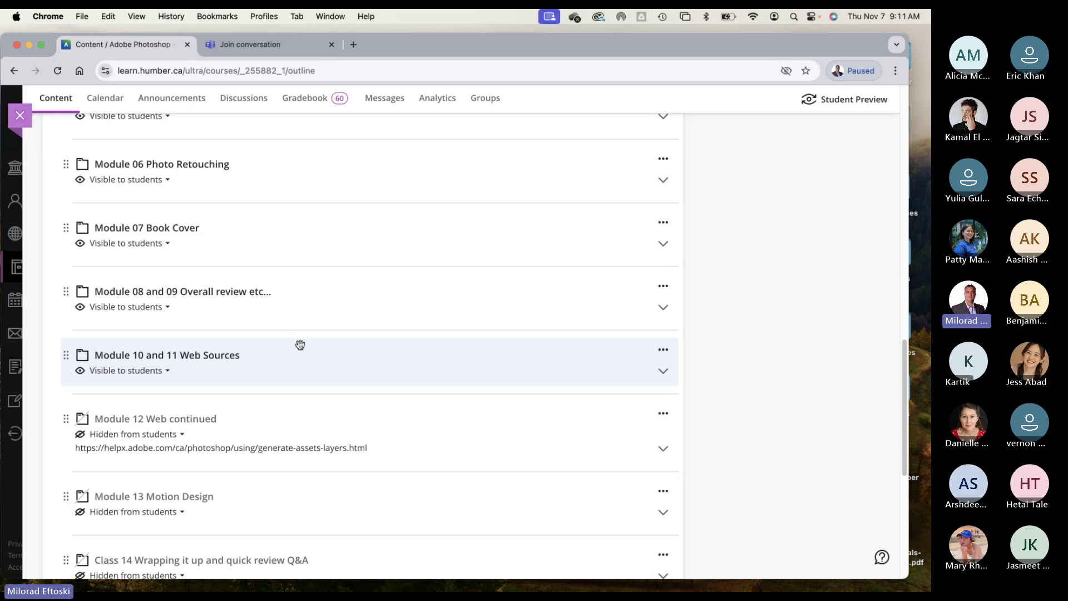
{"action": "left_click", "coordinate": [345, 310]}
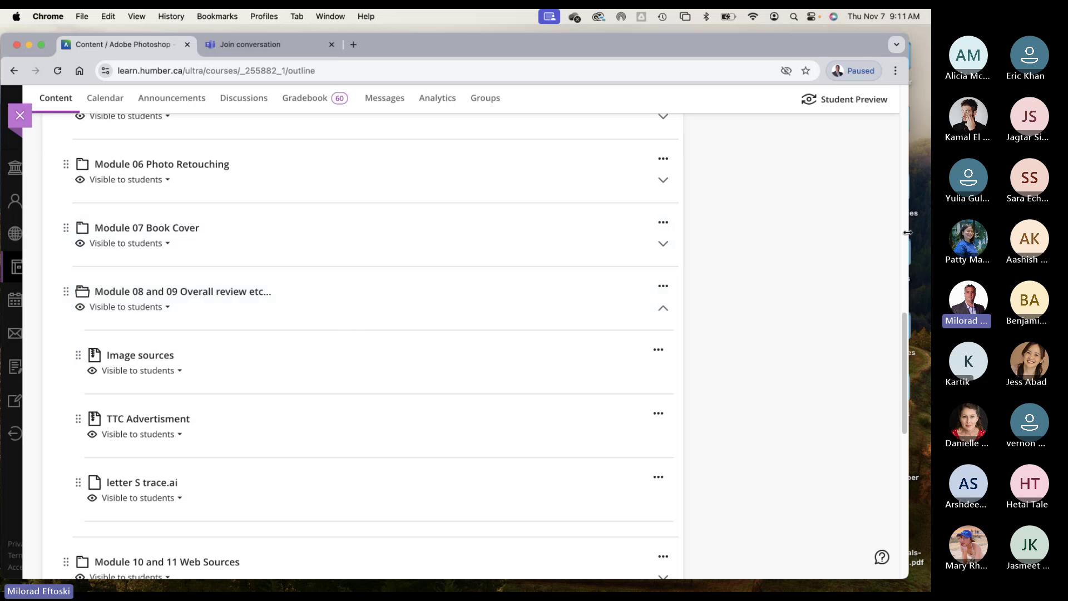
Step: Open Humber > Fall 2024 > GDPW > Class 8 Book cover and more and preview ttc Advert copy.jpg
{"action": "left_click_drag", "start_coordinate": [909, 233], "coordinate": [865, 234]}
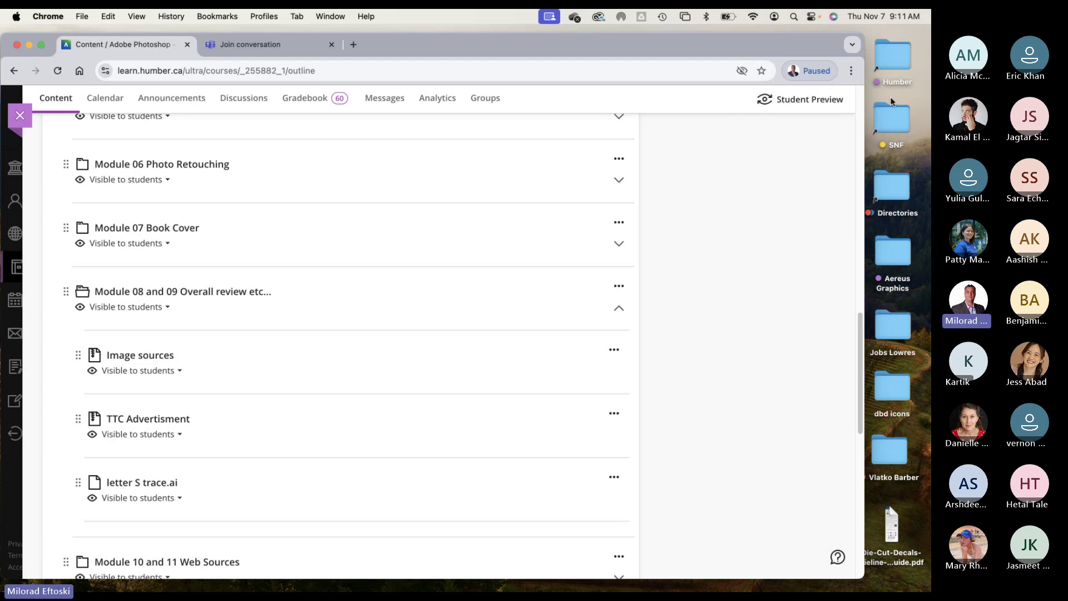
{"action": "left_click", "coordinate": [889, 65]}
{"action": "double_click", "coordinate": [892, 58]}
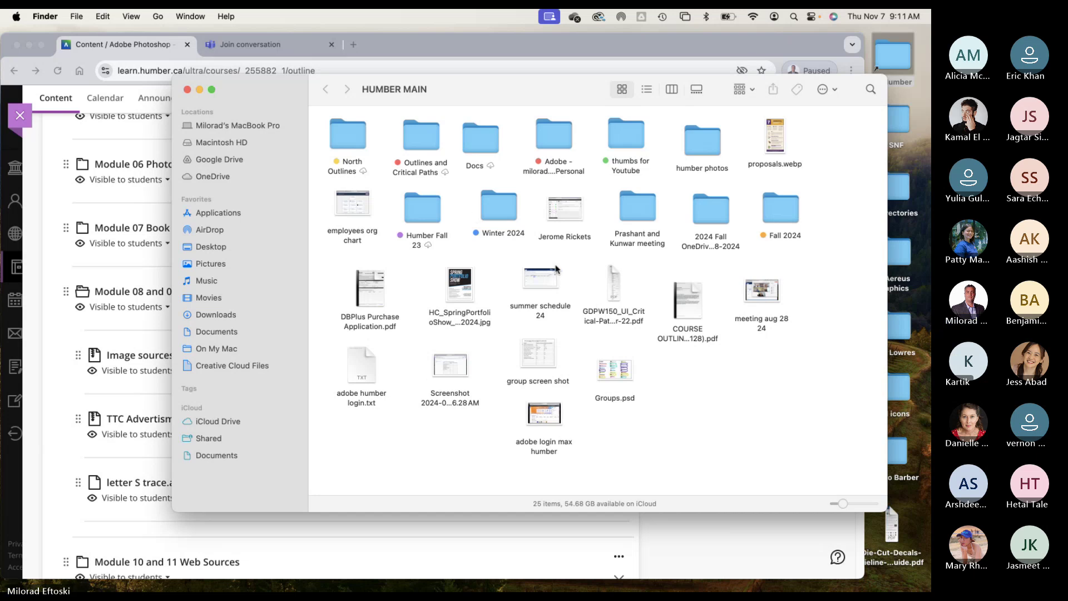
{"action": "double_click", "coordinate": [781, 206]}
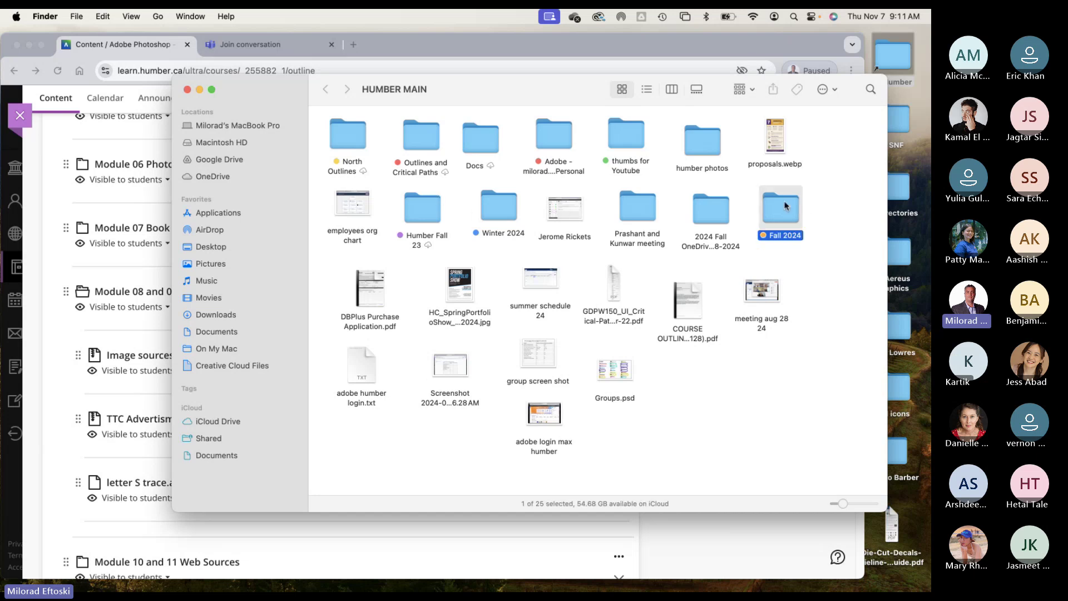
{"action": "double_click", "coordinate": [415, 141]}
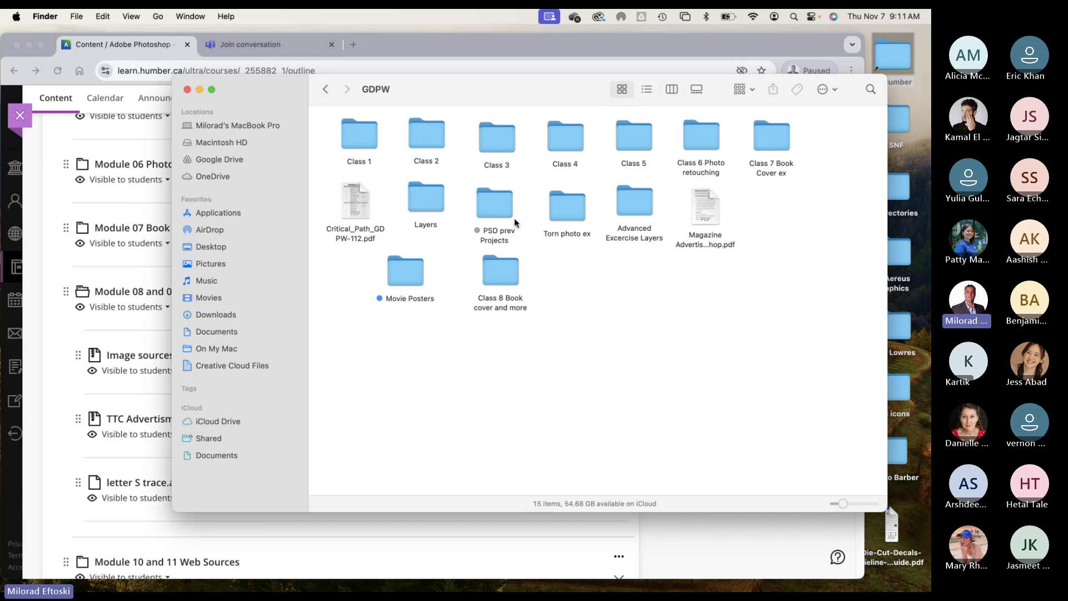
{"action": "double_click", "coordinate": [508, 281]}
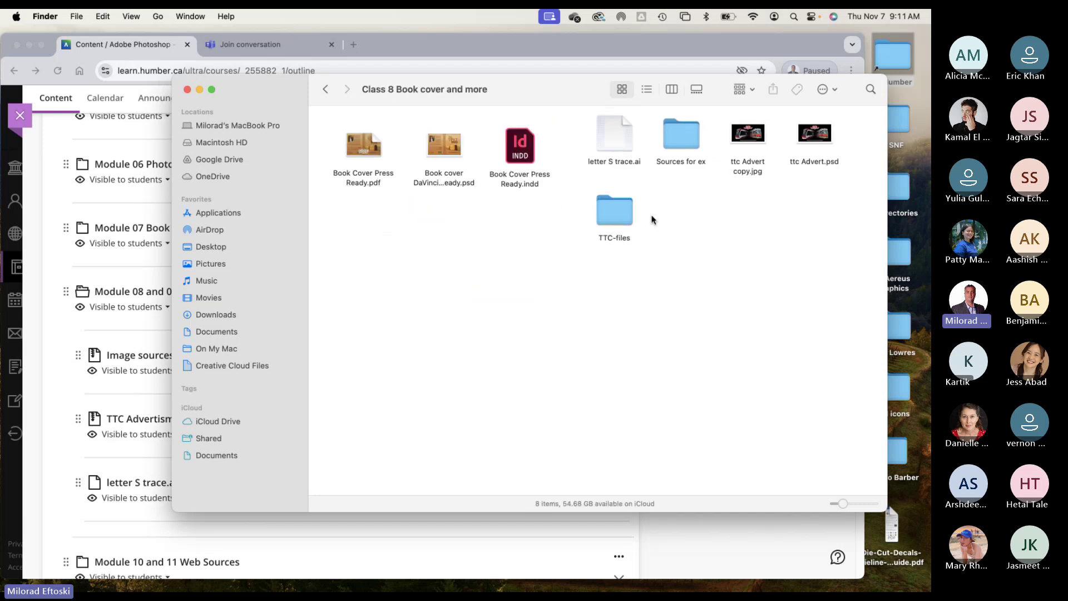
{"action": "left_click", "coordinate": [752, 132]}
{"action": "key", "text": "space"}
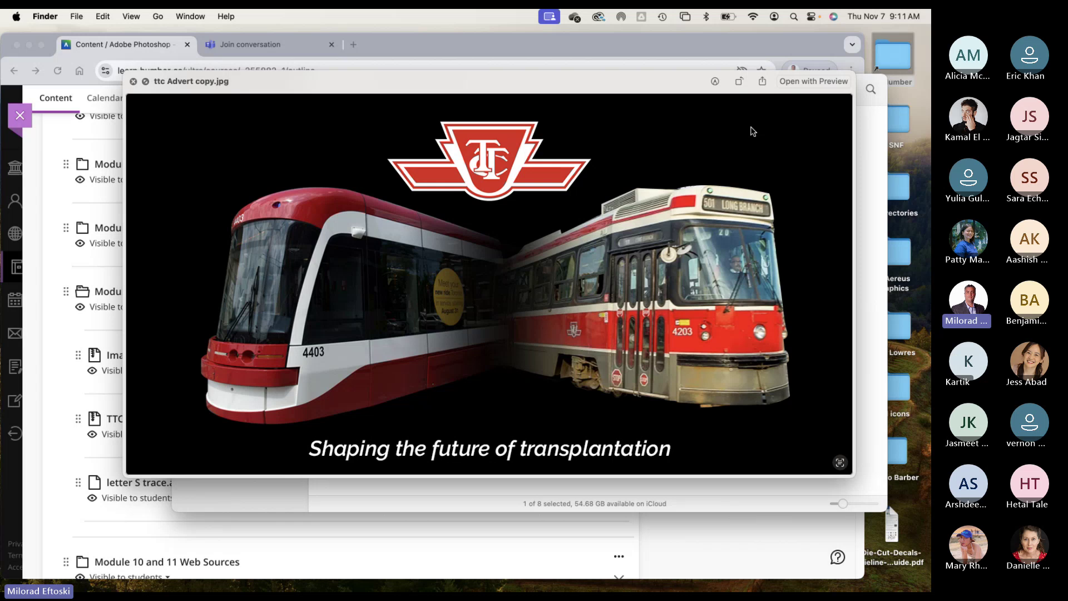
Step: Close the jpg preview, then Quick Look ttc Advert.psd and close it
{"action": "key", "text": "space"}
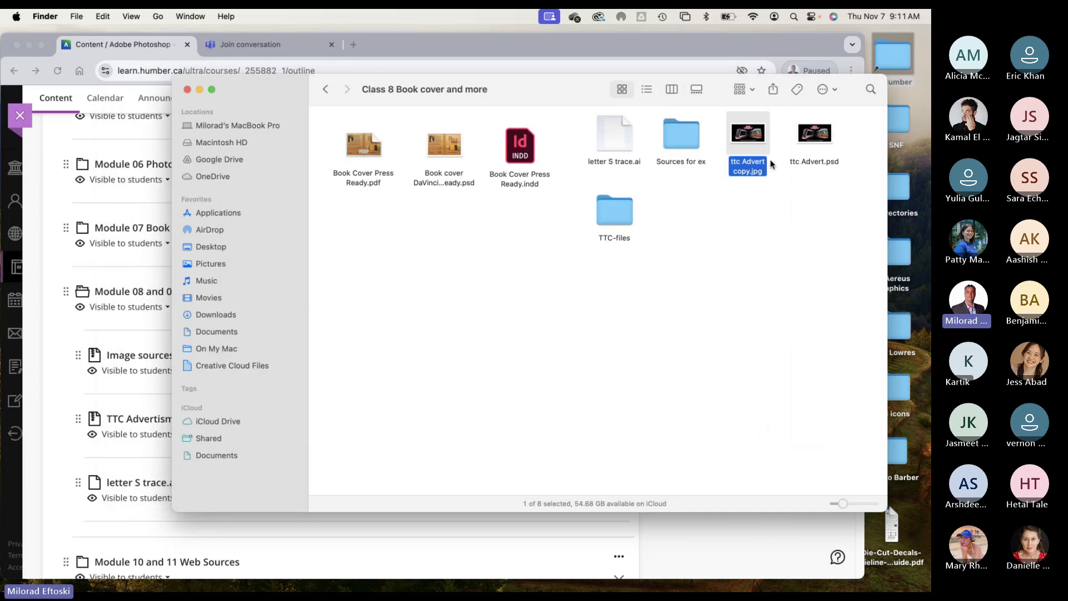
{"action": "left_click", "coordinate": [814, 136]}
{"action": "key", "text": "space"}
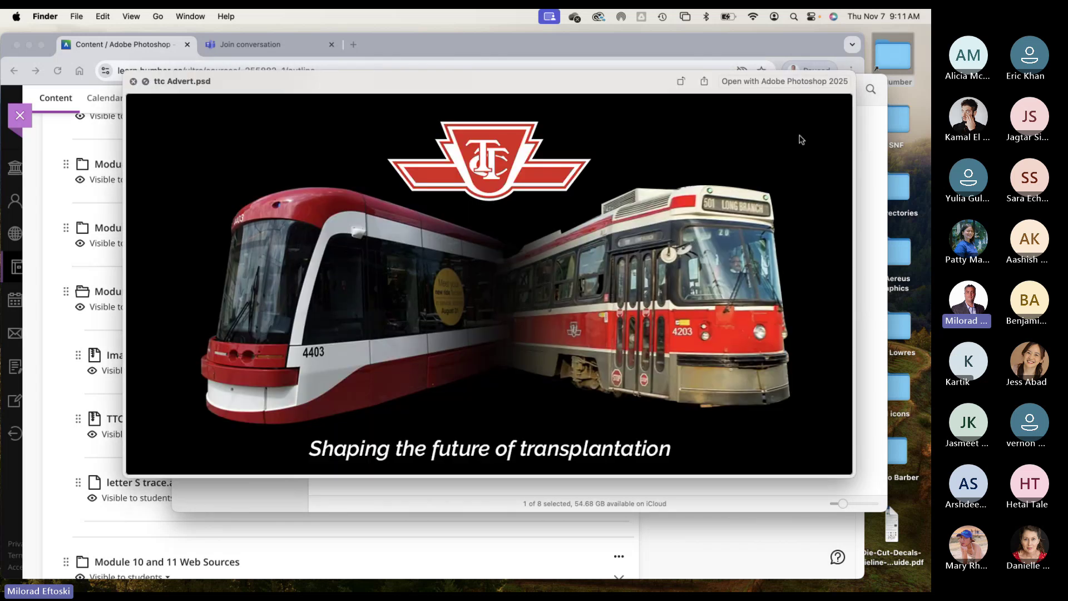
{"action": "key", "text": "space"}
{"action": "key", "text": "space"}
{"action": "left_click_drag", "start_coordinate": [434, 91], "coordinate": [438, 76]}
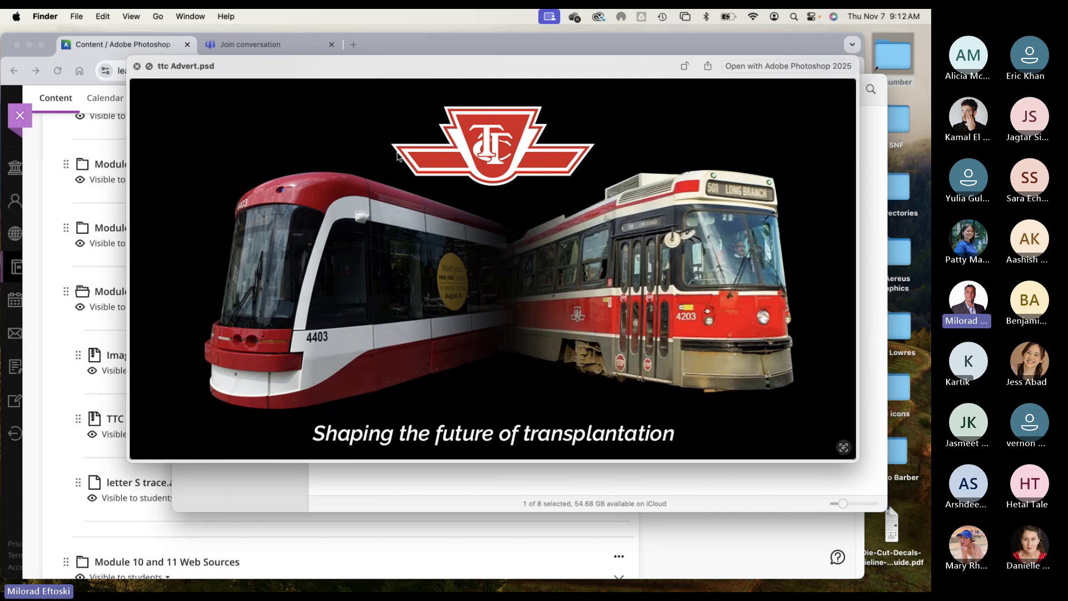
{"action": "key", "text": "space"}
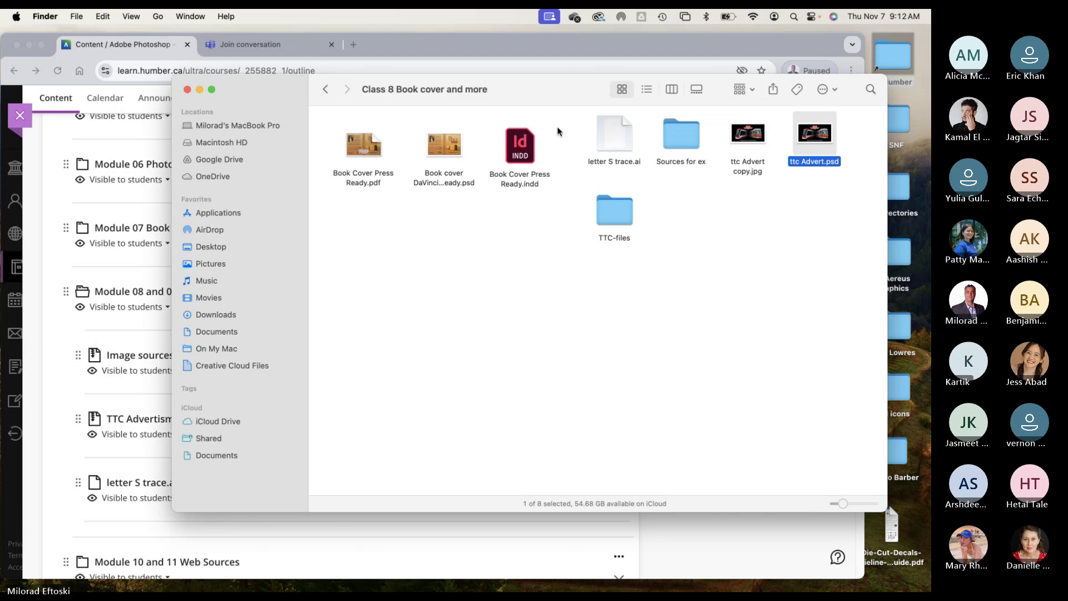
Step: Quick Look letter S trace.ai and close the preview
{"action": "left_click", "coordinate": [615, 139]}
{"action": "key", "text": "space"}
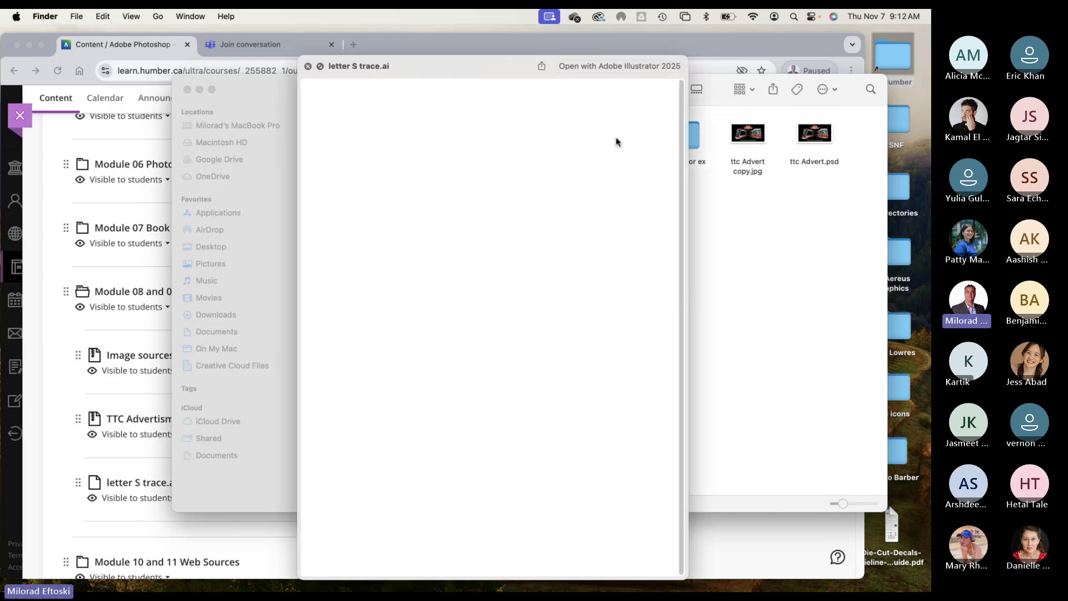
{"action": "key", "text": "space"}
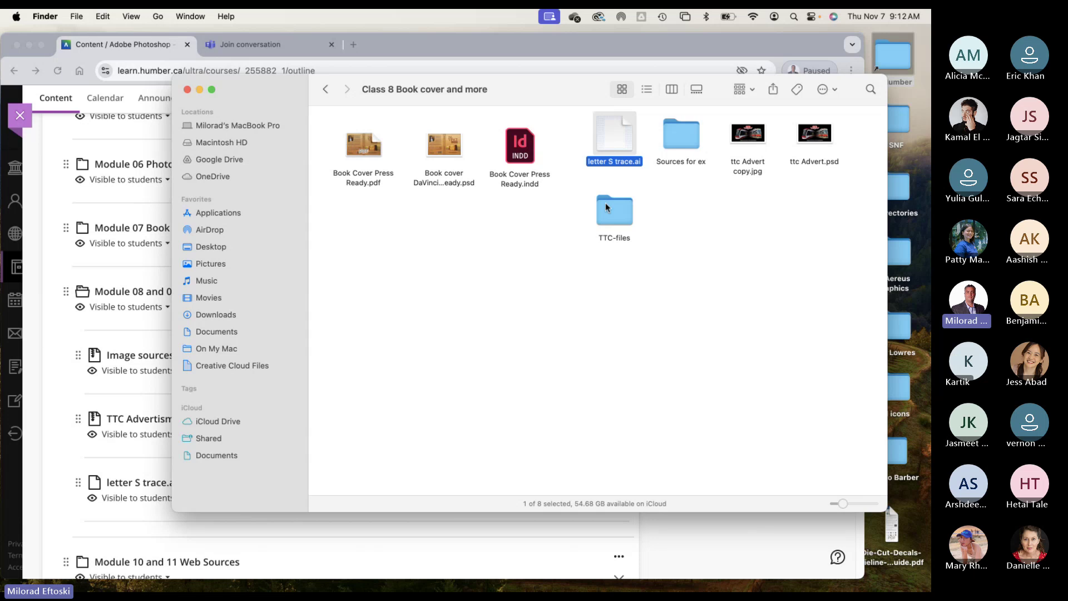
Step: Clear the file selection, return to the GDPW folder and close its Finder window
{"action": "left_click", "coordinate": [708, 306]}
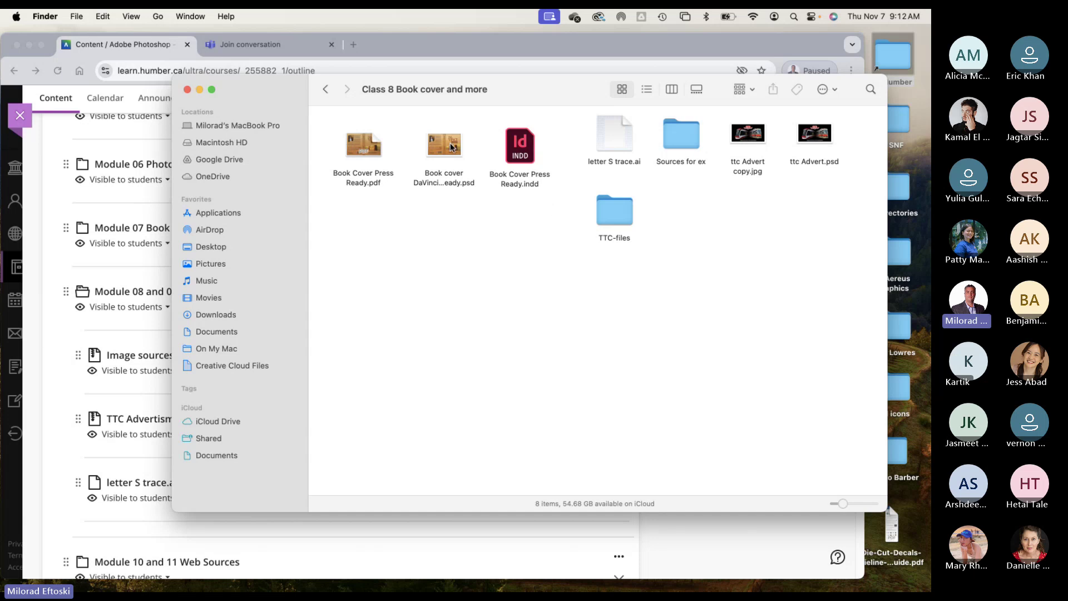
{"action": "left_click", "coordinate": [328, 92]}
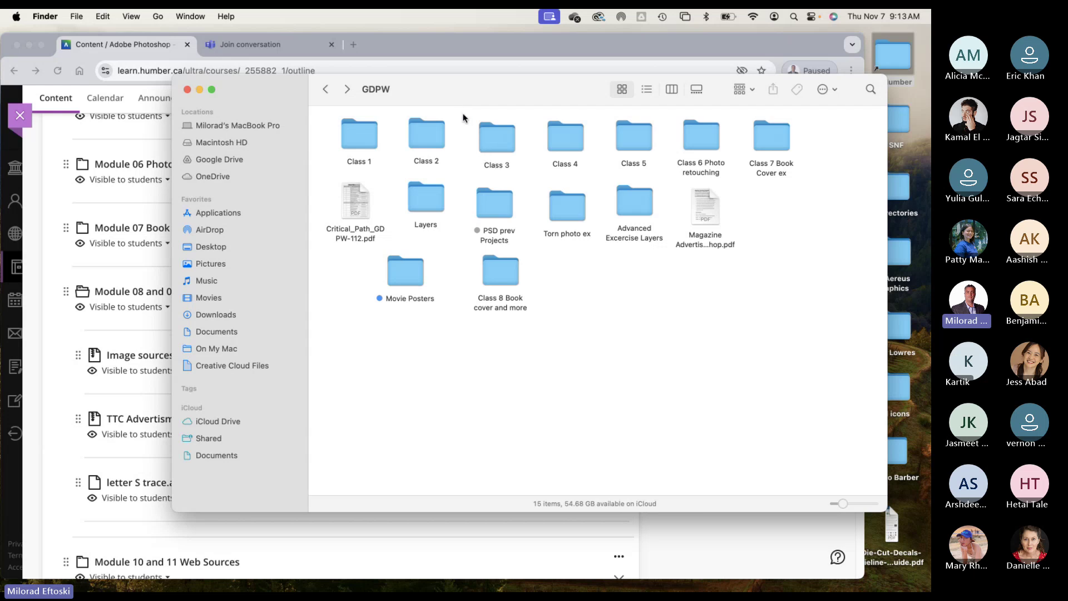
{"action": "left_click_drag", "start_coordinate": [474, 91], "coordinate": [480, 93]}
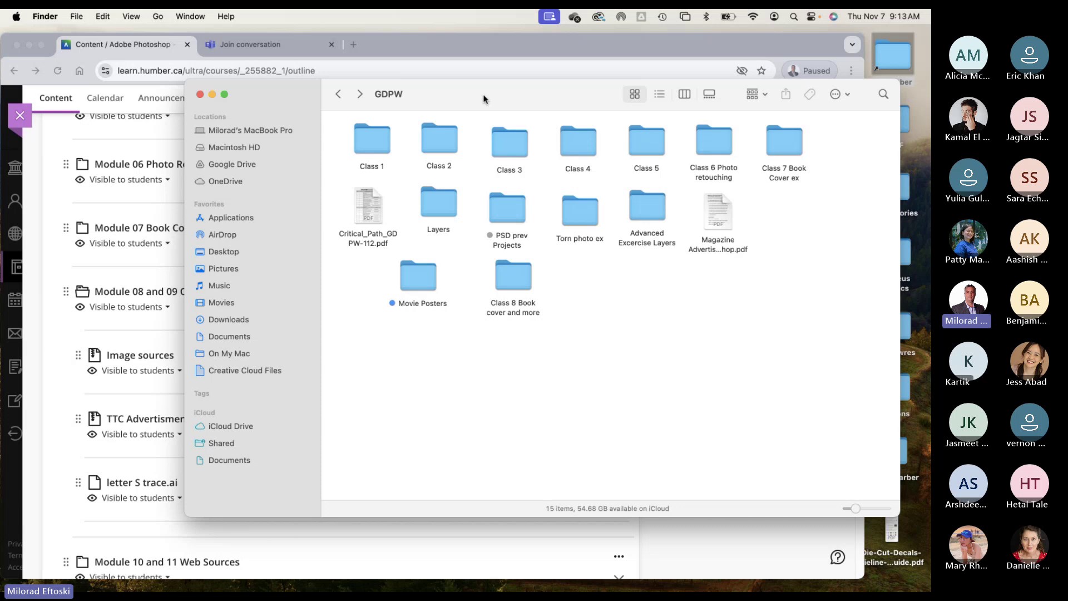
{"action": "left_click", "coordinate": [199, 94]}
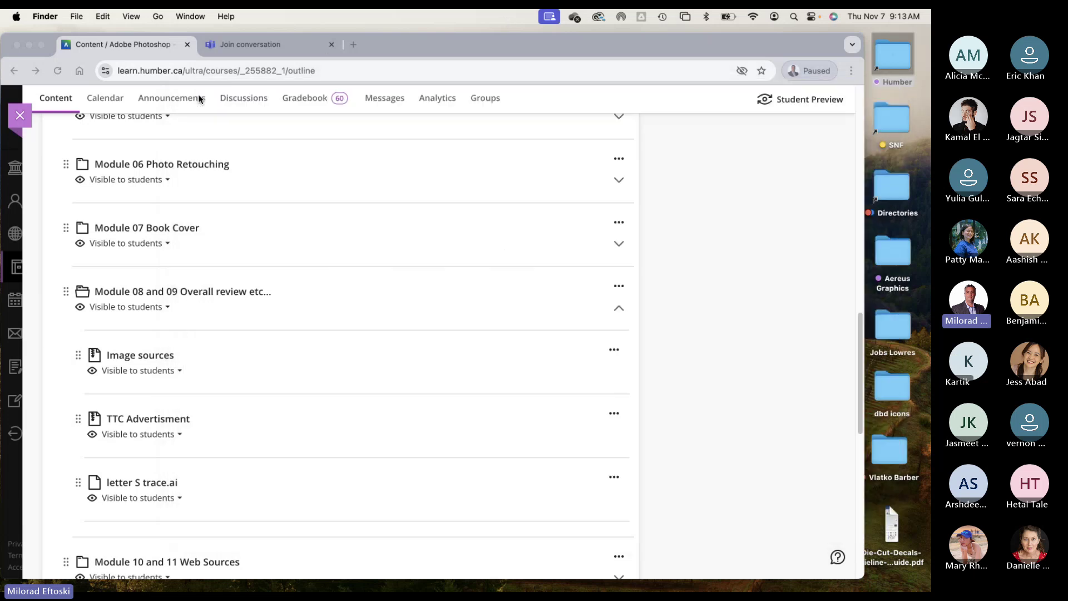
Step: Collapse Module 08 and 09, expand Module 10 and 11 Web Sources, and scroll the module list
{"action": "left_click", "coordinate": [327, 312]}
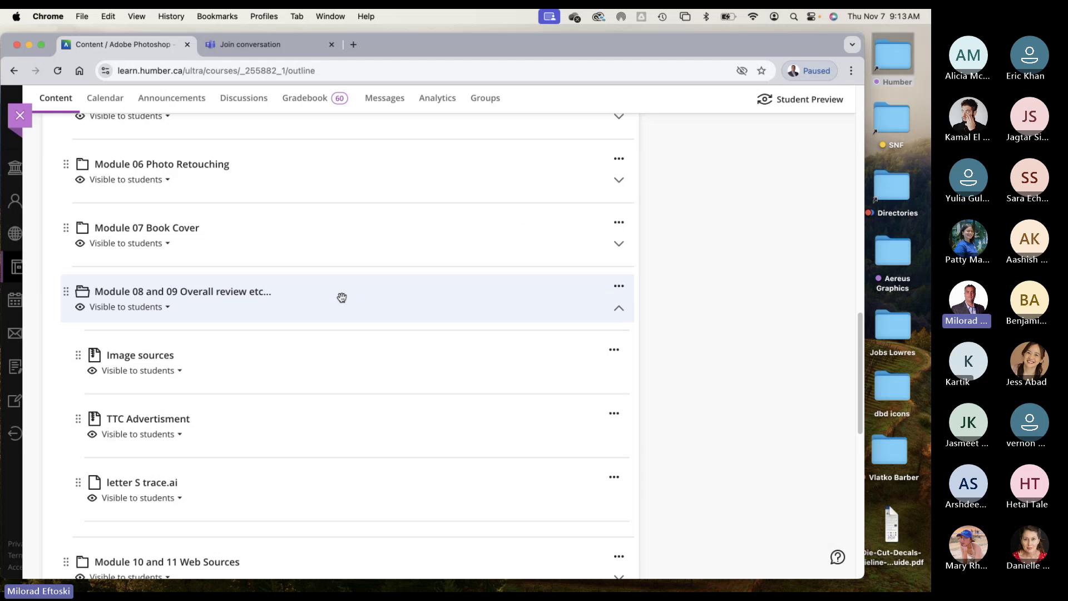
{"action": "left_click", "coordinate": [312, 304]}
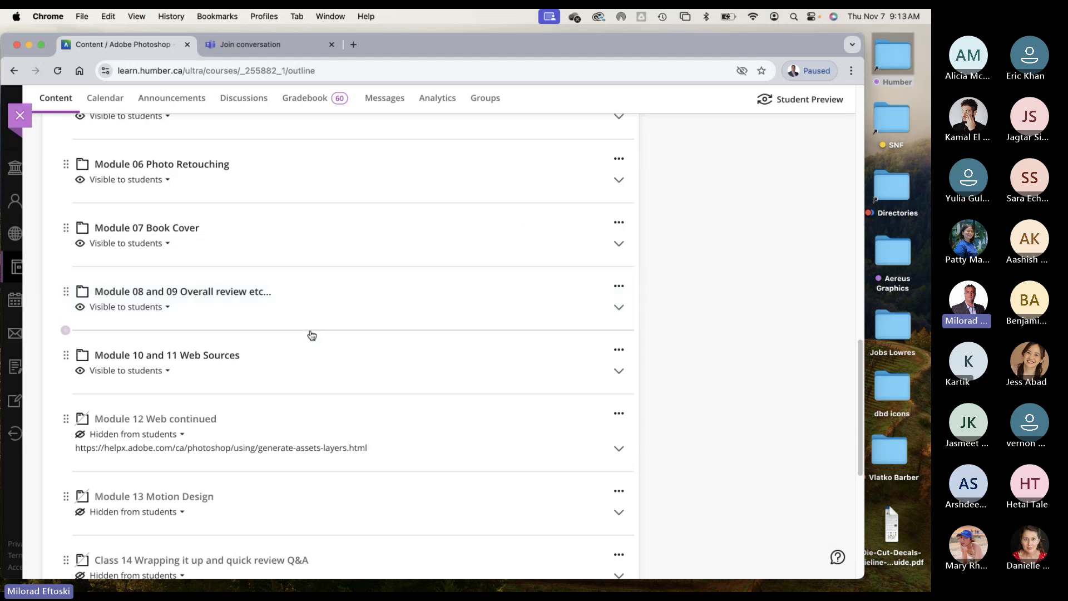
{"action": "left_click", "coordinate": [327, 355]}
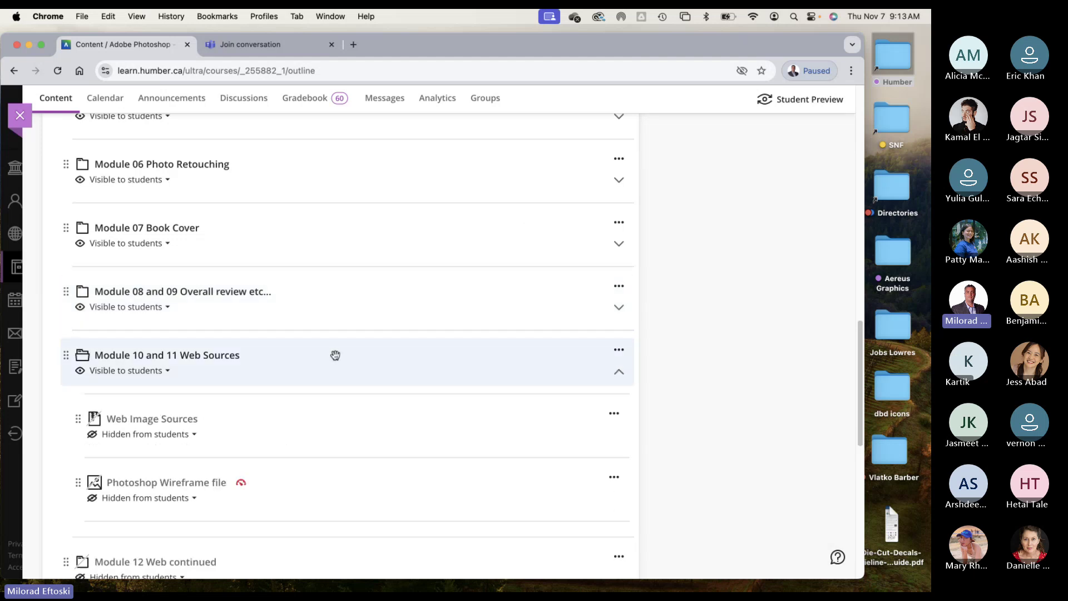
{"action": "scroll", "coordinate": [334, 357], "scroll_direction": "down", "scroll_amount": 3}
{"action": "scroll", "coordinate": [317, 268], "scroll_direction": "down", "scroll_amount": 2}
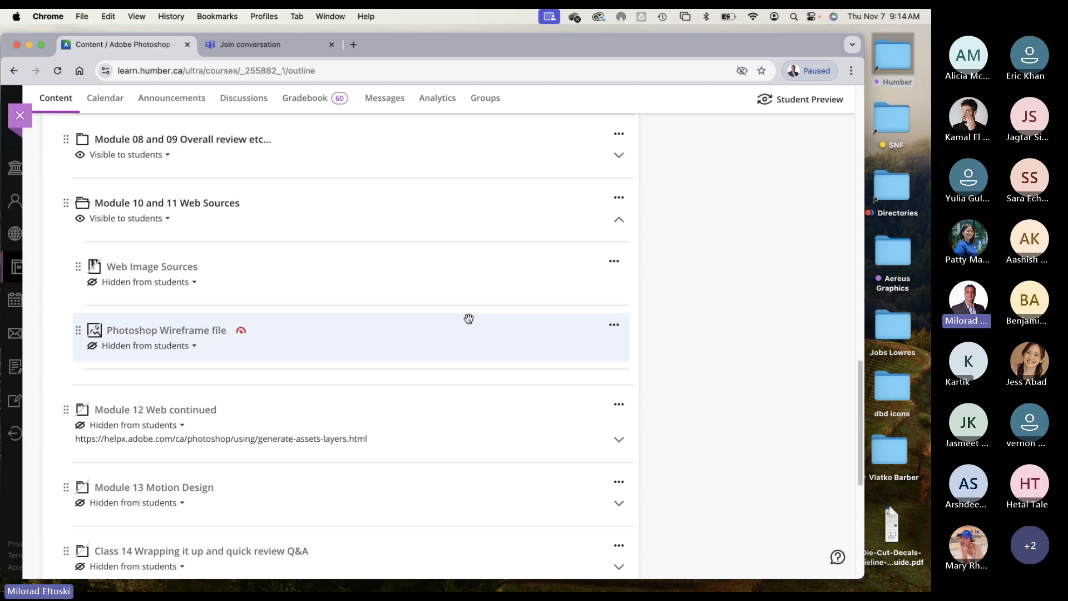
{"action": "scroll", "coordinate": [409, 283], "scroll_direction": "up", "scroll_amount": 3}
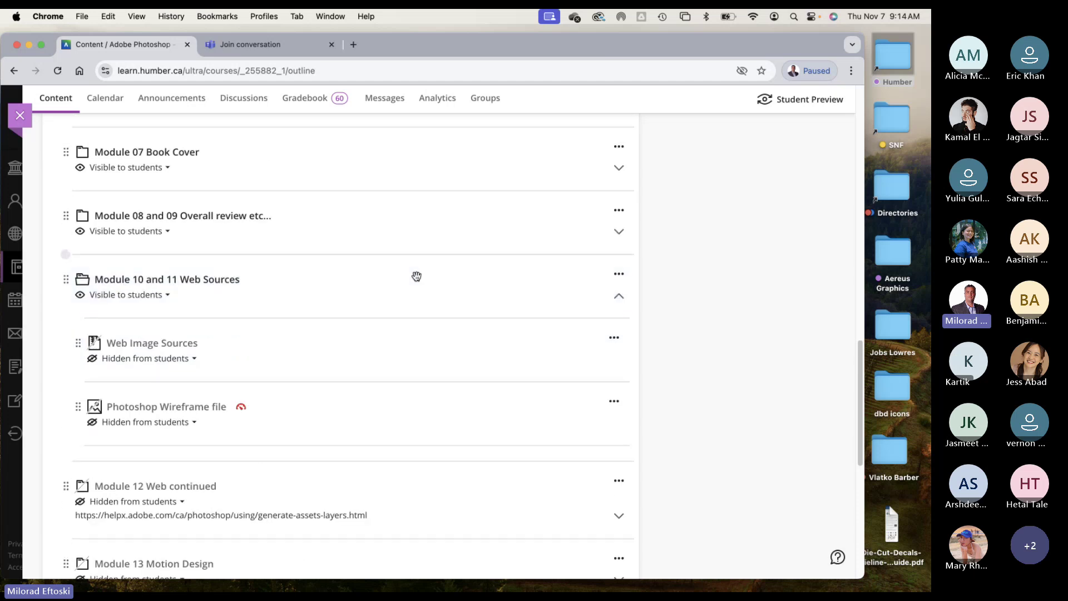
{"action": "scroll", "coordinate": [414, 278], "scroll_direction": "up", "scroll_amount": 5}
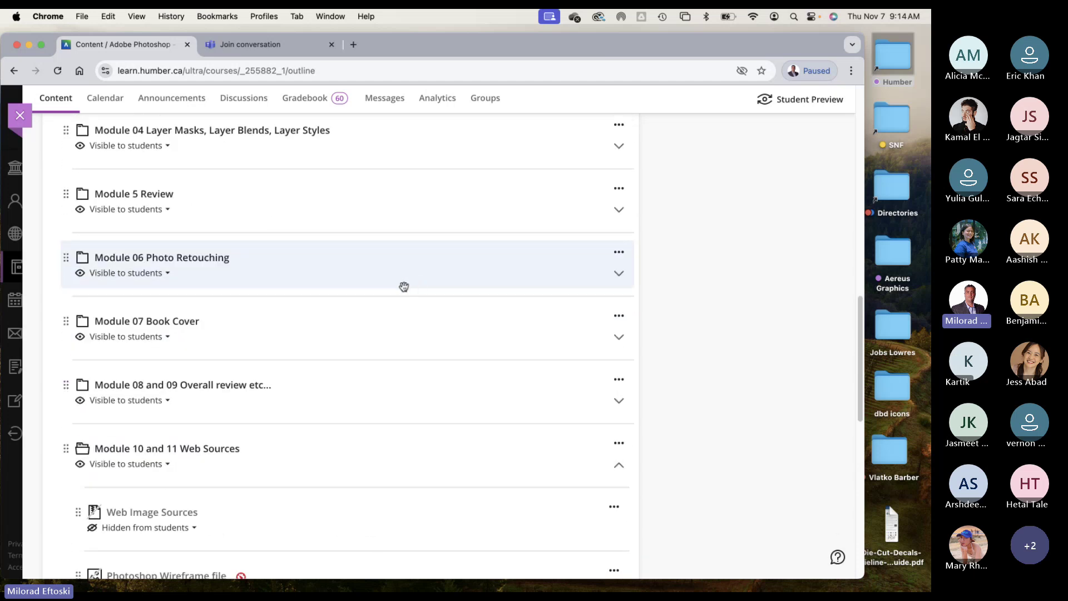
{"action": "scroll", "coordinate": [404, 286], "scroll_direction": "down", "scroll_amount": 15}
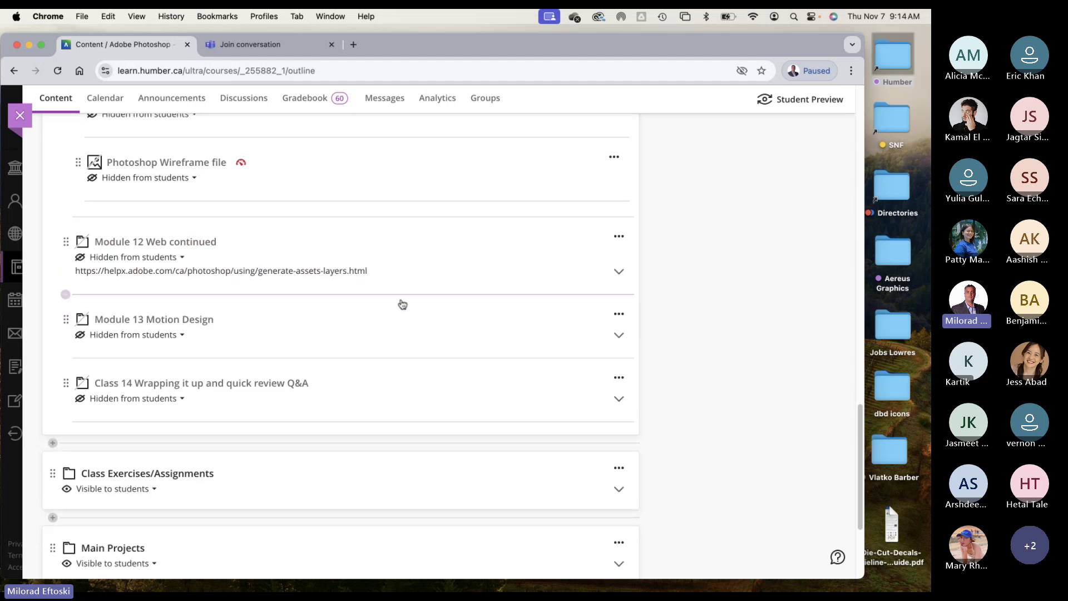
{"action": "scroll", "coordinate": [402, 300], "scroll_direction": "up", "scroll_amount": 3}
{"action": "scroll", "coordinate": [401, 292], "scroll_direction": "down", "scroll_amount": 4}
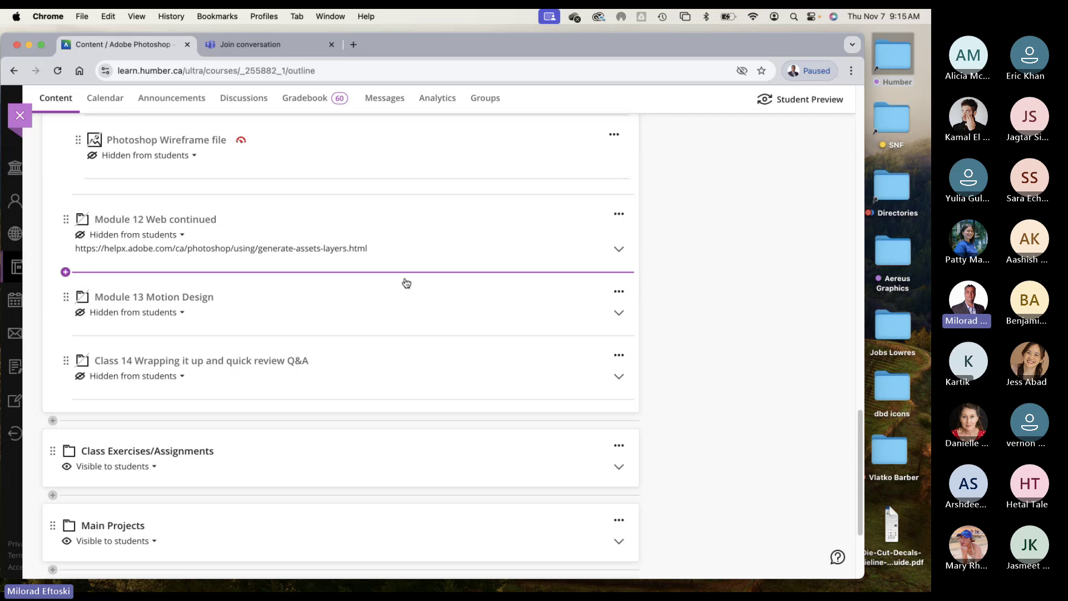
Step: Minimize Chrome and close the stray Swiss and HUMBER MAIN Finder windows
{"action": "left_click", "coordinate": [894, 123]}
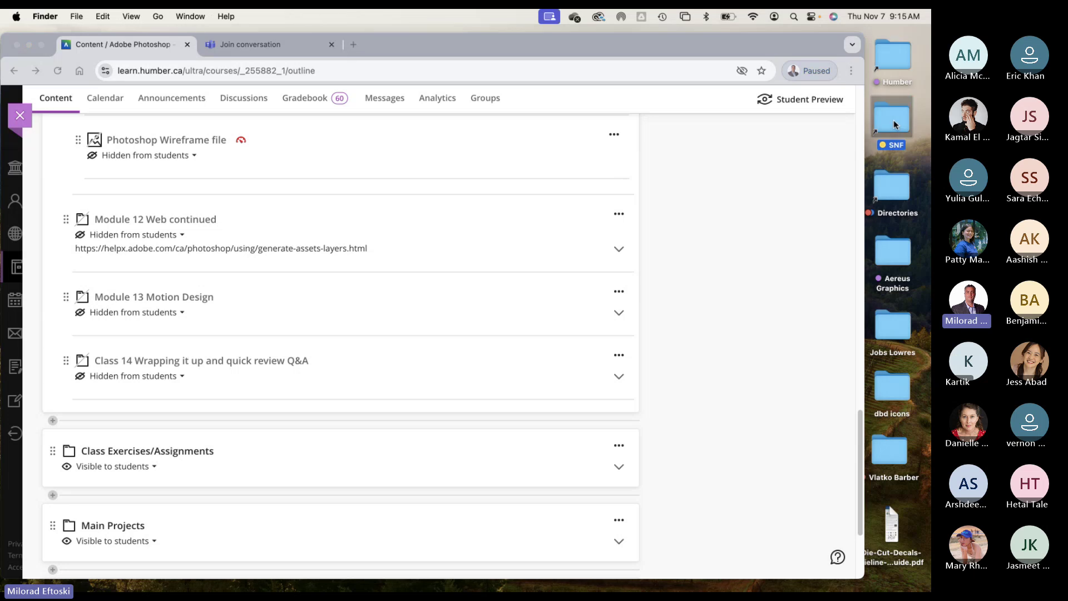
{"action": "double_click", "coordinate": [895, 125]}
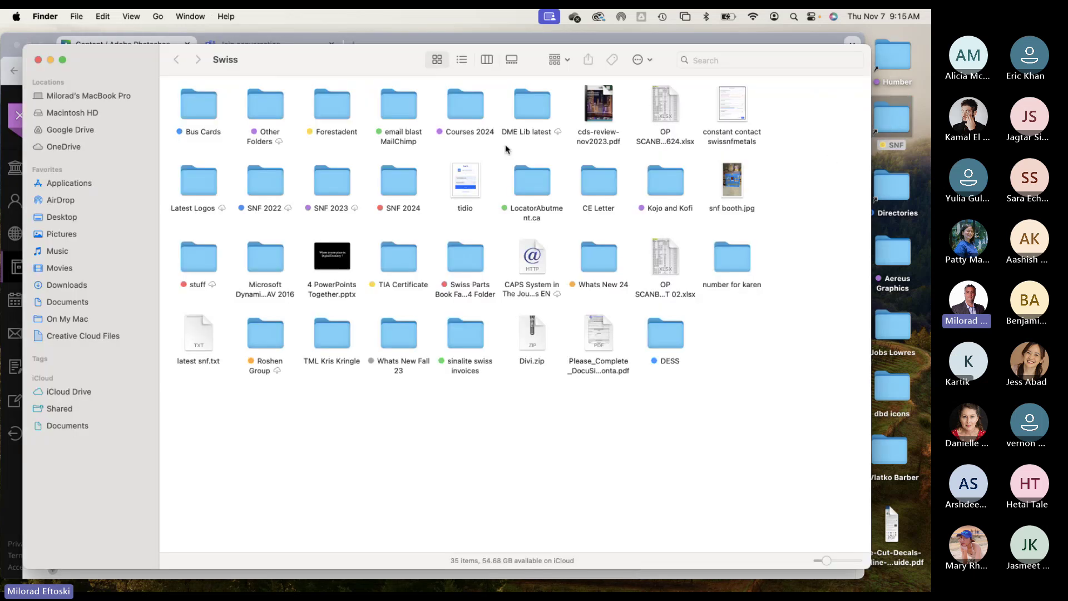
{"action": "left_click", "coordinate": [38, 59]}
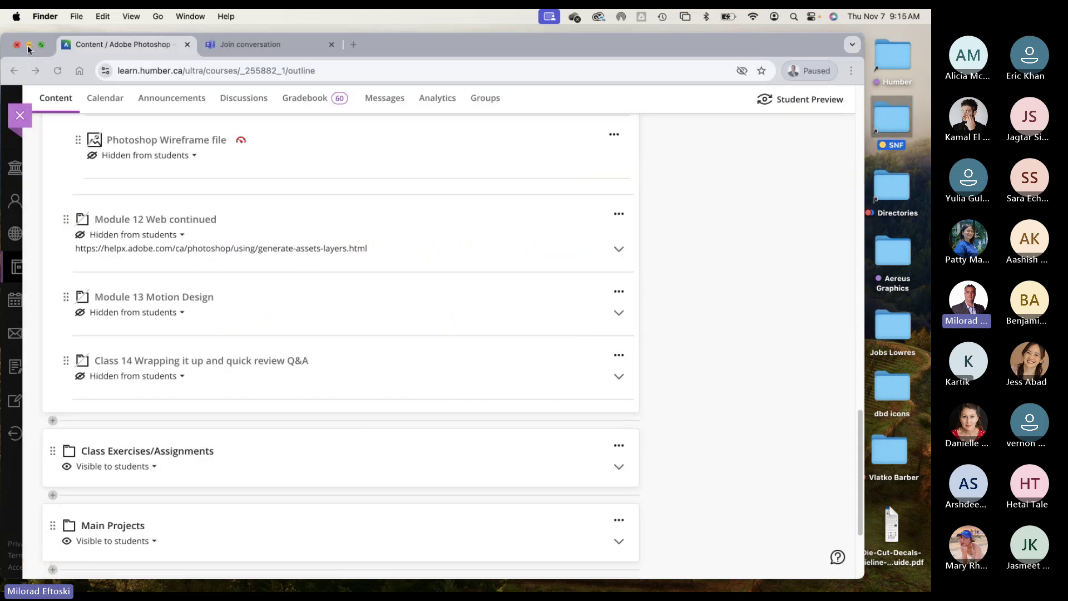
{"action": "left_click", "coordinate": [28, 45]}
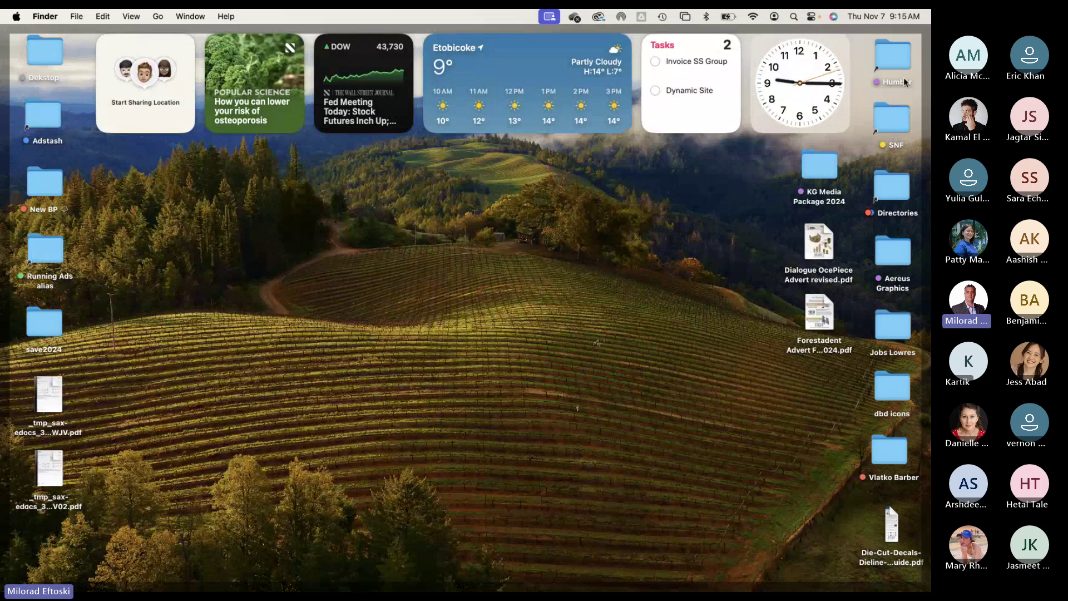
{"action": "left_click", "coordinate": [893, 65]}
{"action": "double_click", "coordinate": [893, 66]}
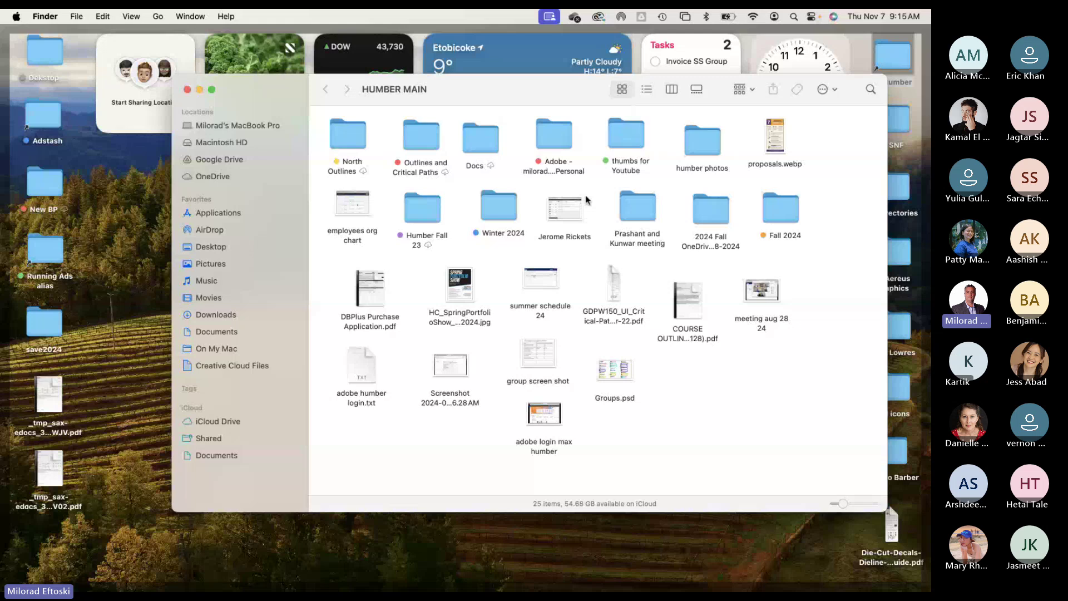
{"action": "double_click", "coordinate": [784, 211]}
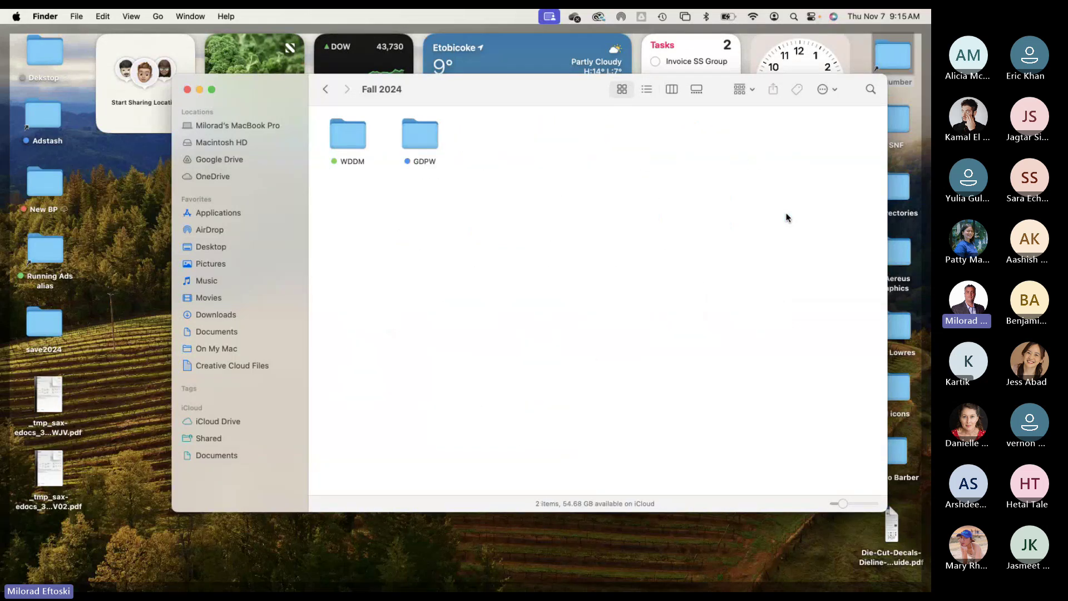
{"action": "left_click", "coordinate": [325, 89]}
{"action": "left_click", "coordinate": [187, 90]}
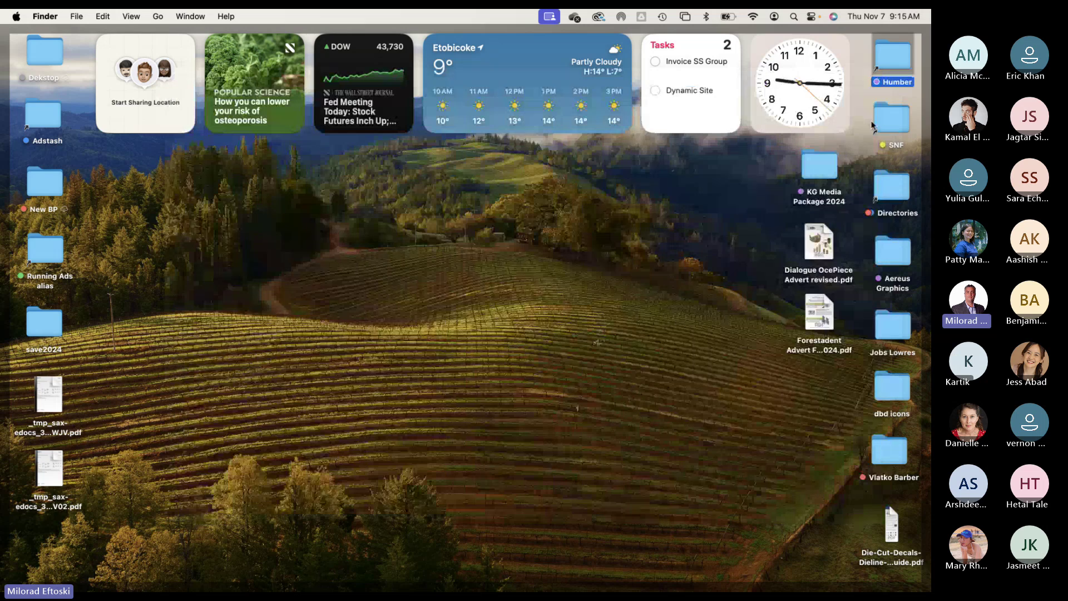
Step: Open SNF > SNF 2024 > SHows > Print Request and select Backdrop-Media-Wall-8FTx8FT.pdf
{"action": "left_click", "coordinate": [892, 118]}
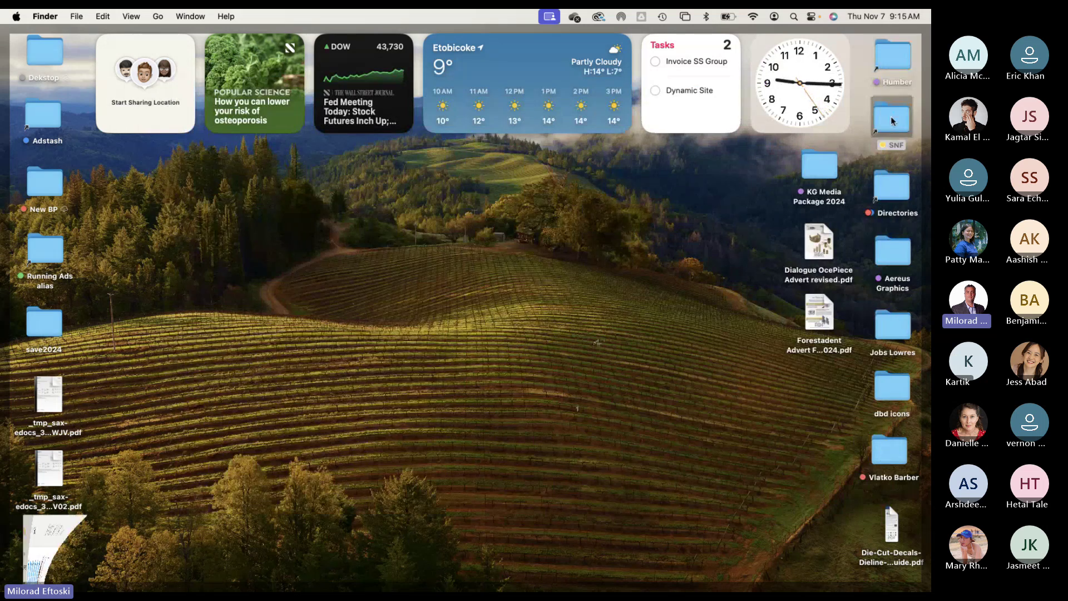
{"action": "double_click", "coordinate": [891, 119]}
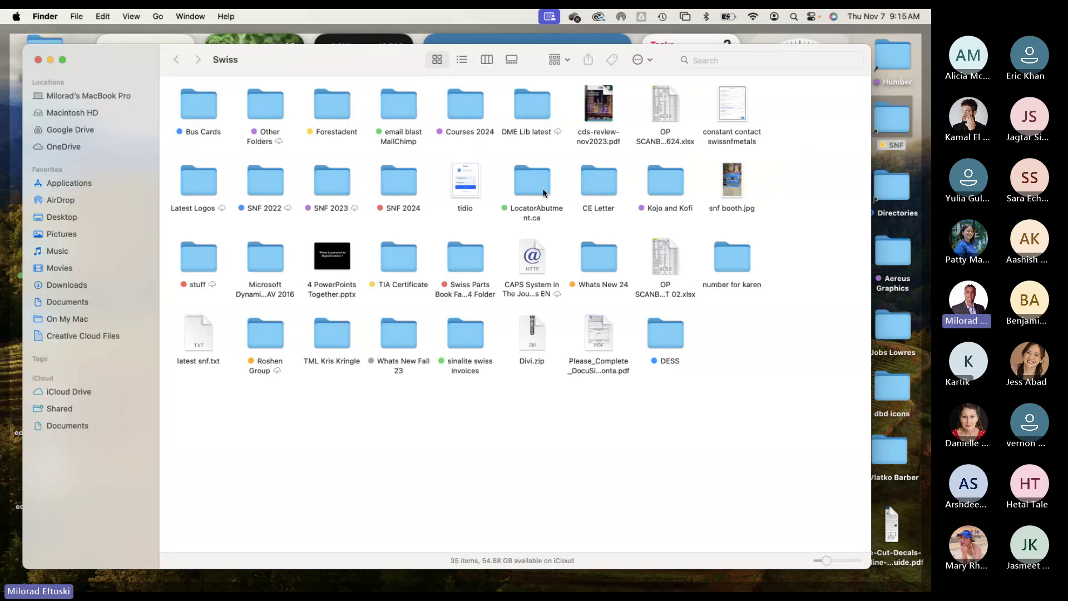
{"action": "double_click", "coordinate": [401, 181]}
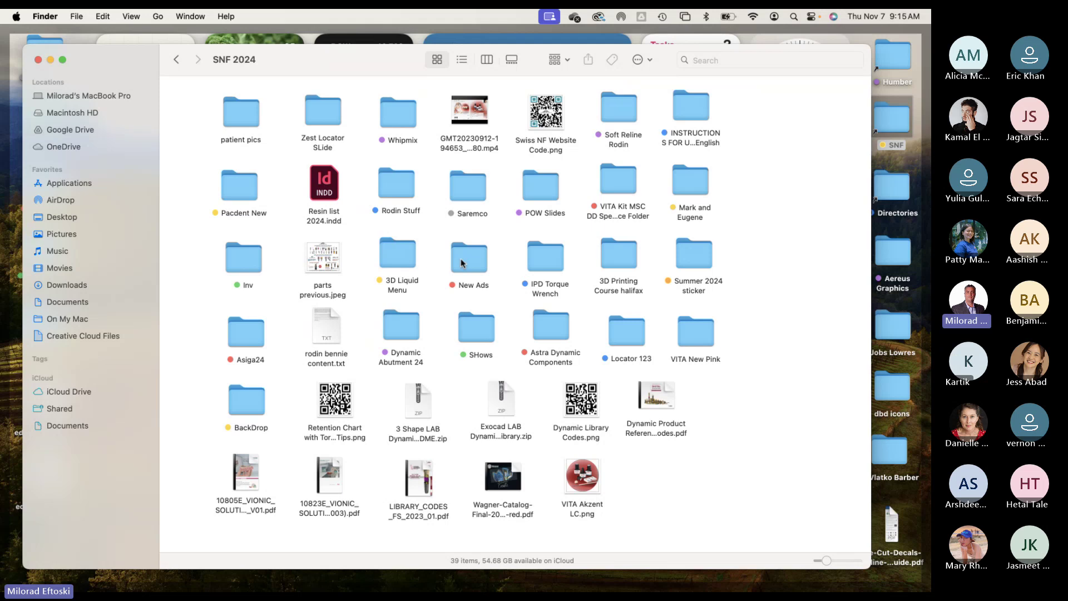
{"action": "double_click", "coordinate": [464, 322]}
{"action": "double_click", "coordinate": [369, 256]}
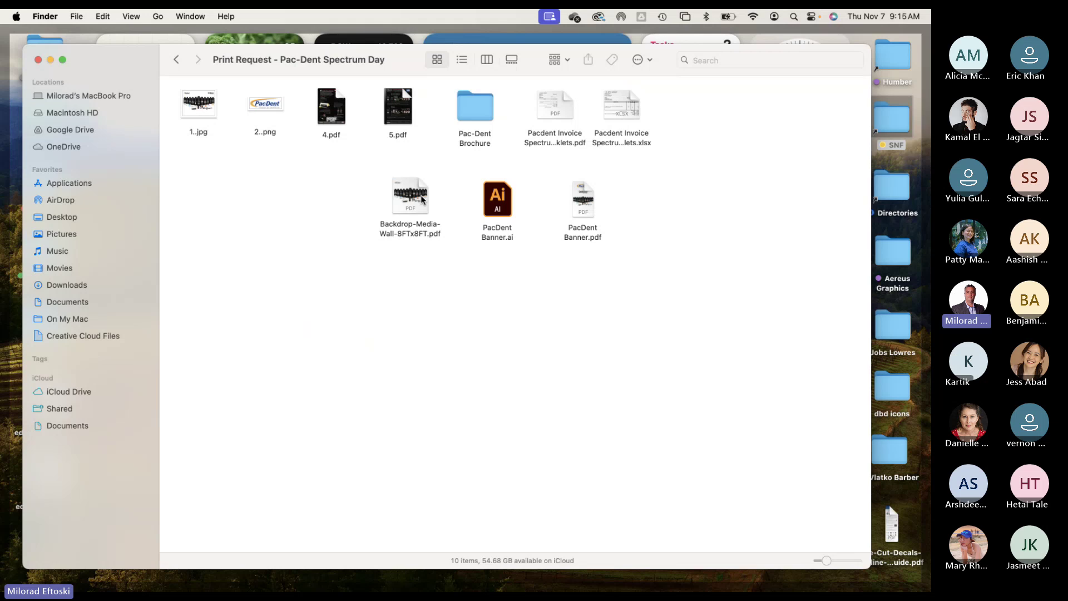
{"action": "left_click", "coordinate": [411, 236]}
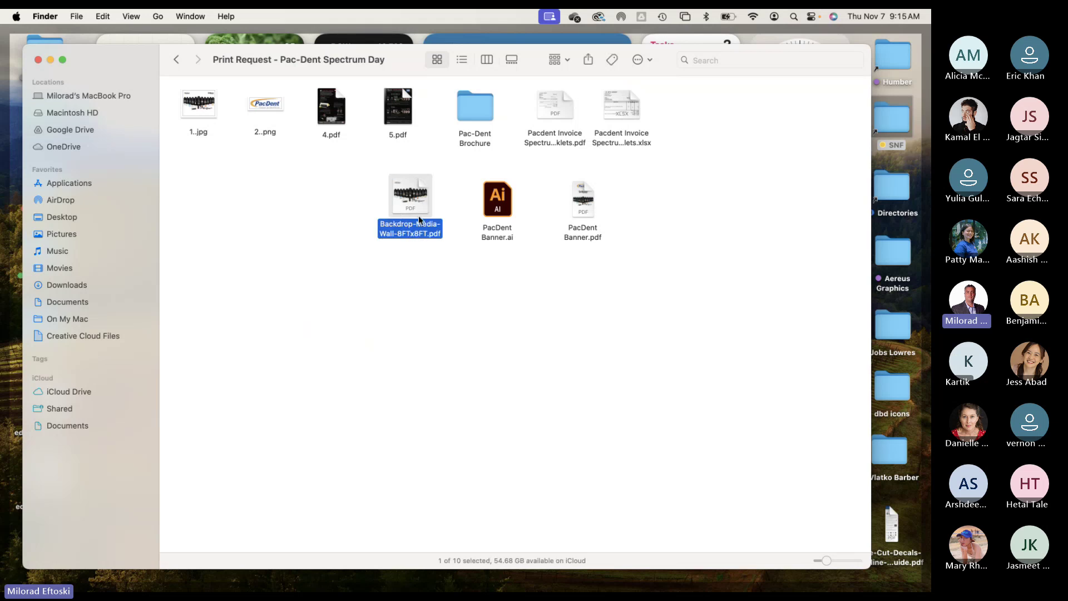
Step: Quick Look Backdrop-Media-Wall-8FTx8FT.pdf, then open it in Adobe Acrobat
{"action": "key", "text": "space"}
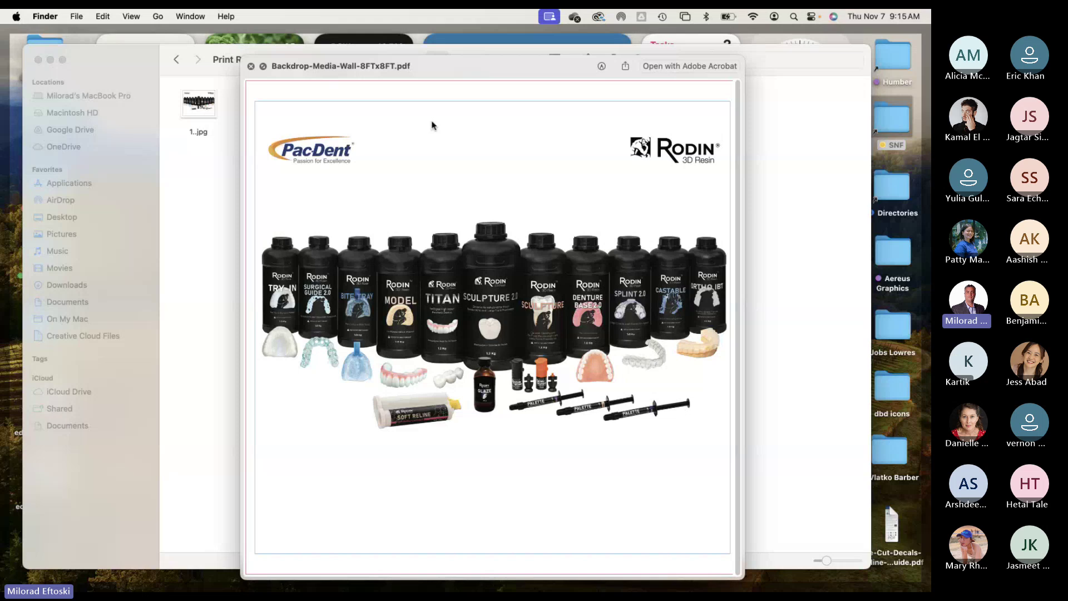
{"action": "left_click_drag", "start_coordinate": [444, 71], "coordinate": [353, 51]}
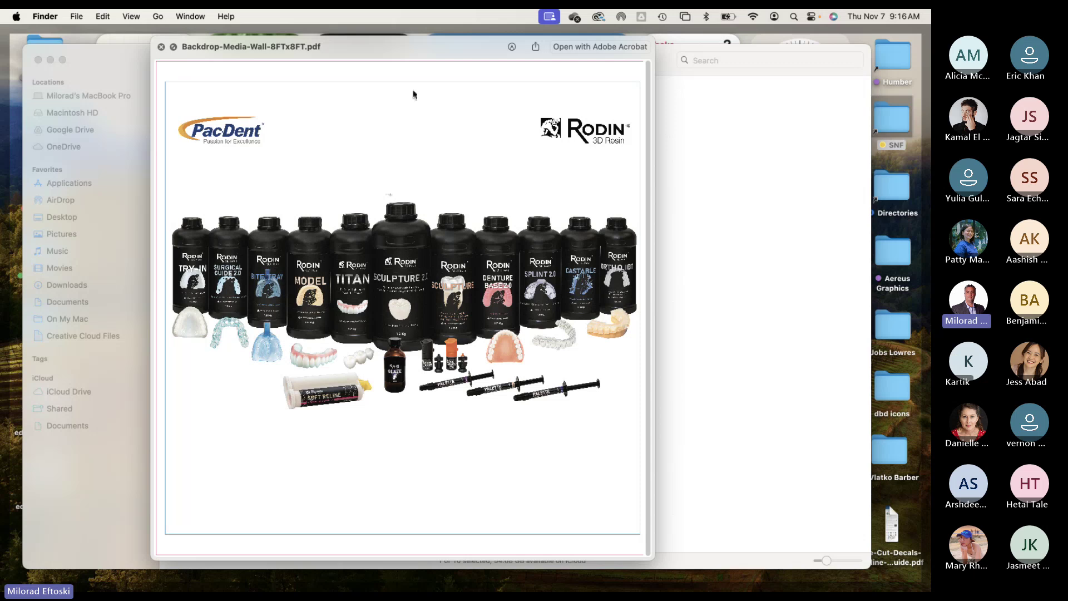
{"action": "key", "text": "space"}
{"action": "double_click", "coordinate": [417, 207]}
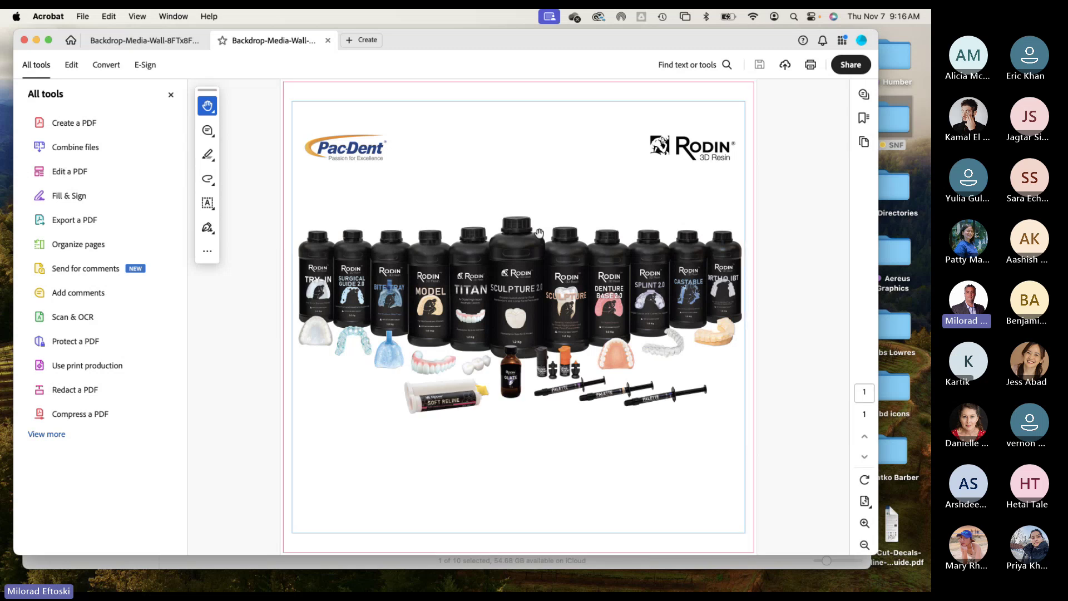
Step: Zoom into the backdrop PDF around the PacDent logo
{"action": "scroll", "coordinate": [539, 233], "scroll_direction": "up", "scroll_amount": 5}
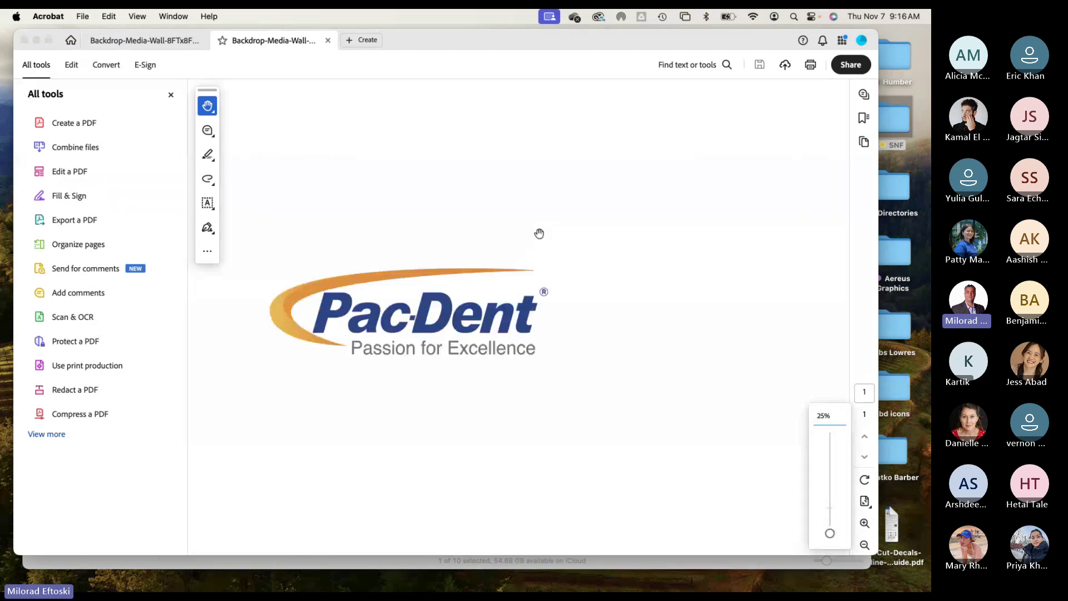
{"action": "scroll", "coordinate": [539, 233], "scroll_direction": "up", "scroll_amount": 1}
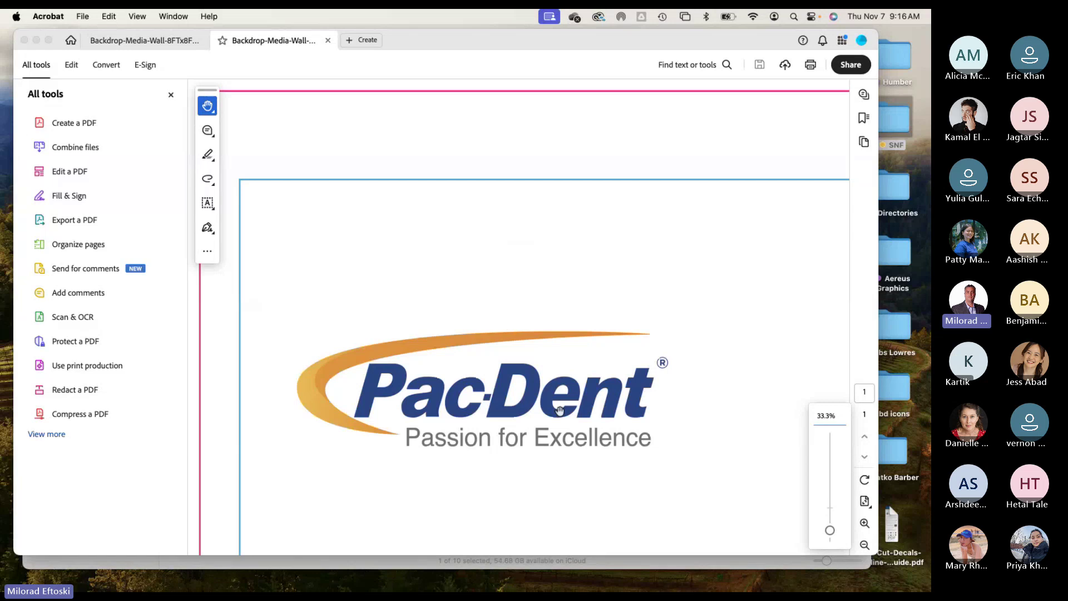
{"action": "left_click_drag", "start_coordinate": [558, 411], "coordinate": [547, 264]}
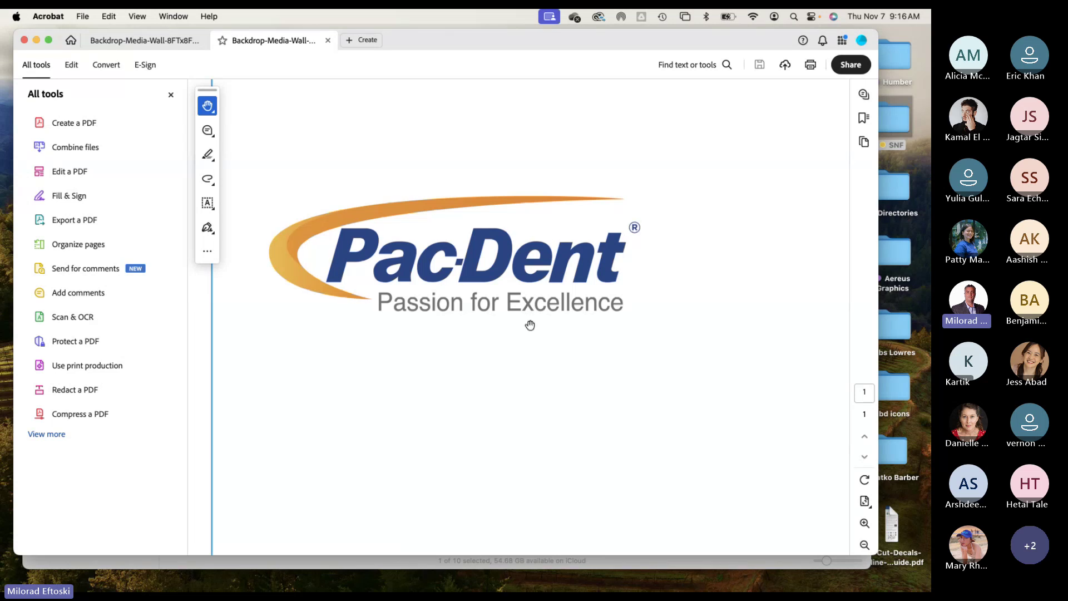
{"action": "scroll", "coordinate": [441, 264], "scroll_direction": "up", "scroll_amount": 1}
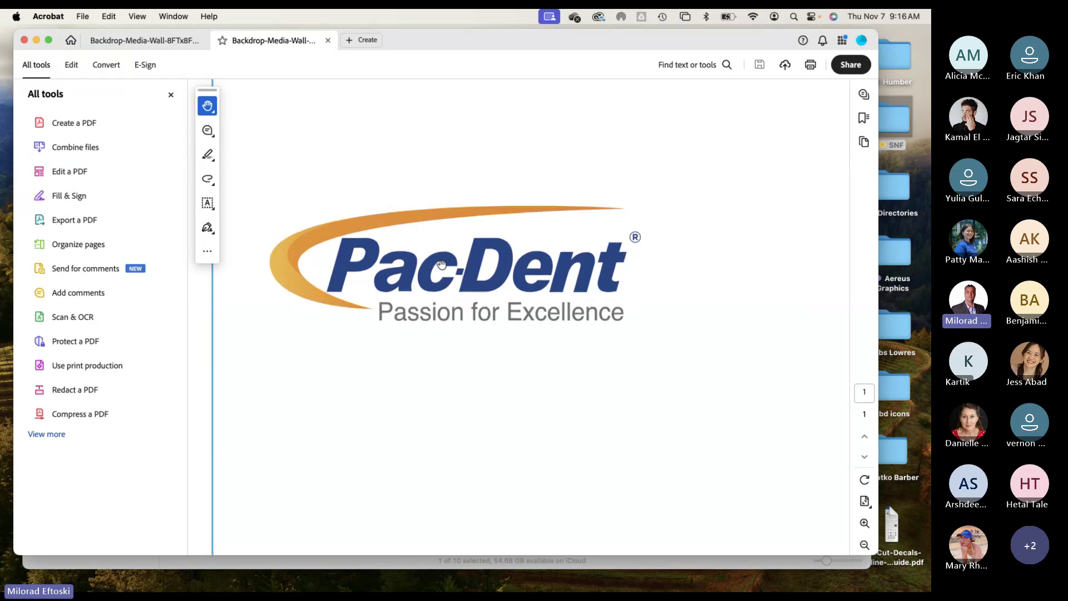
{"action": "scroll", "coordinate": [441, 264], "scroll_direction": "down", "scroll_amount": 3}
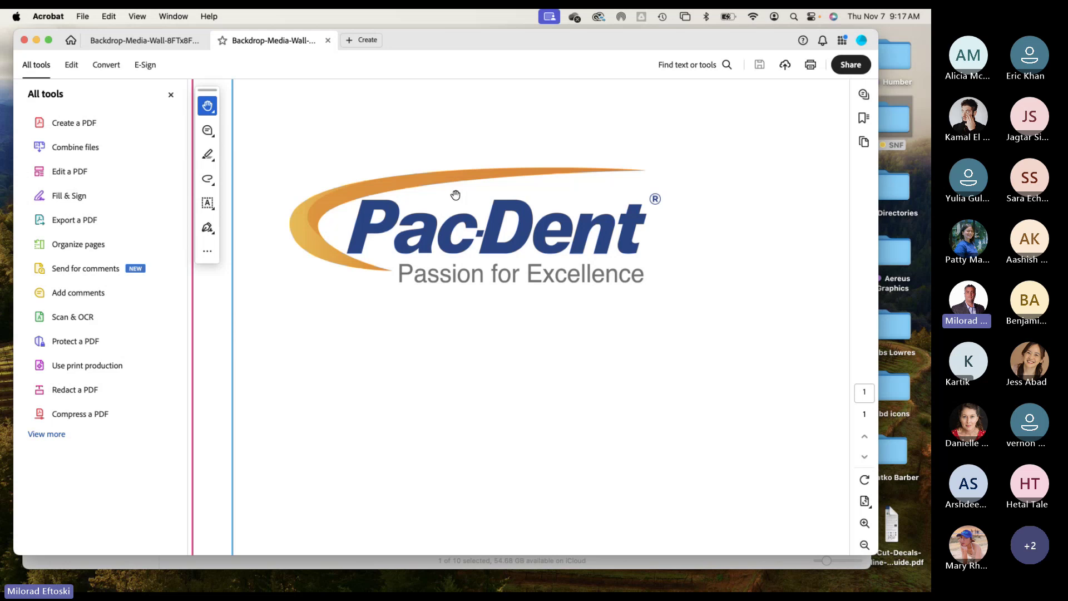
{"action": "scroll", "coordinate": [455, 194], "scroll_direction": "down", "scroll_amount": 5}
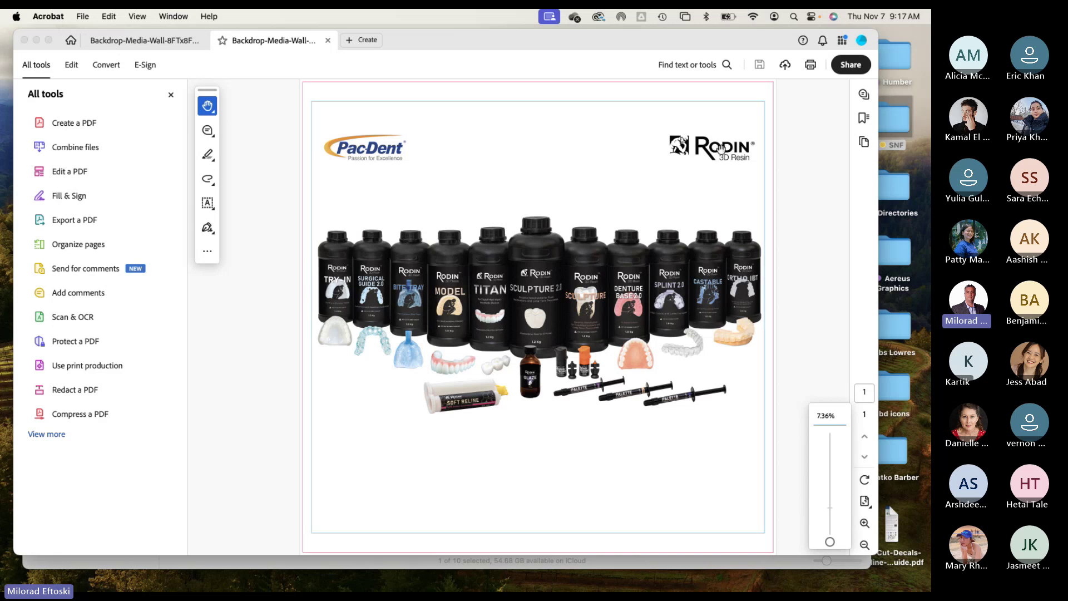
{"action": "scroll", "coordinate": [599, 308], "scroll_direction": "up", "scroll_amount": 5}
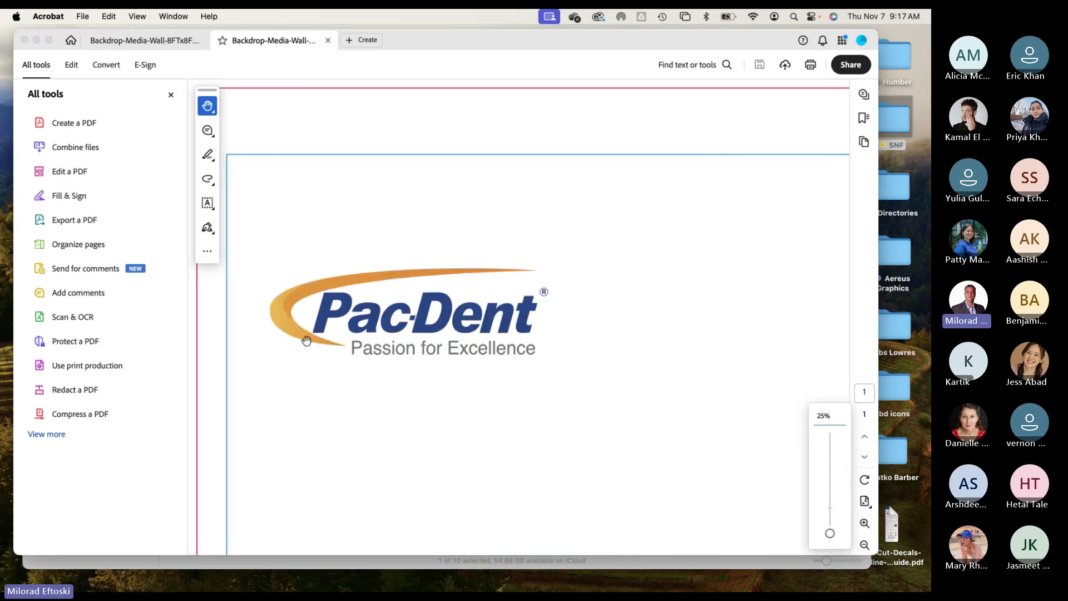
{"action": "scroll", "coordinate": [598, 309], "scroll_direction": "right", "scroll_amount": 5}
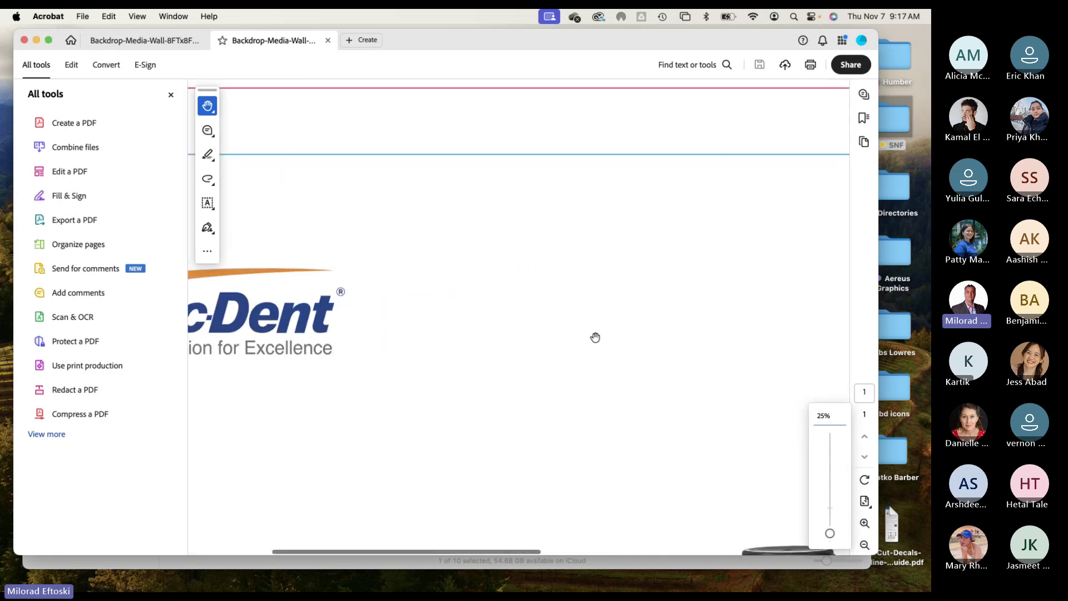
Step: Pan right with the Hand tool to frame the full RODIN 3D Resin logo
{"action": "left_click_drag", "start_coordinate": [670, 327], "coordinate": [452, 272]}
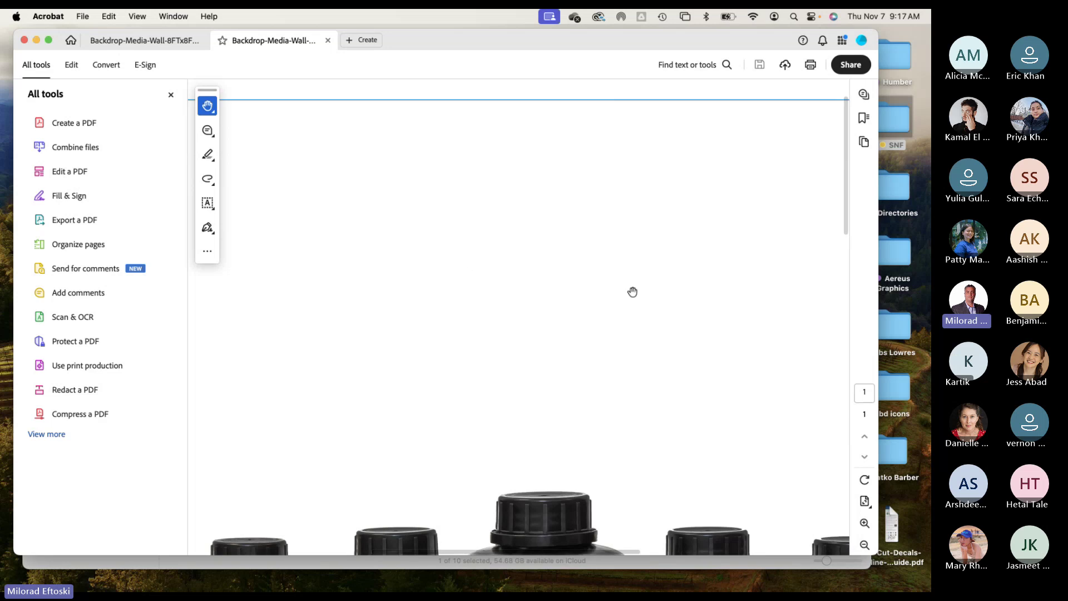
{"action": "left_click_drag", "start_coordinate": [632, 291], "coordinate": [324, 296]}
{"action": "left_click_drag", "start_coordinate": [610, 323], "coordinate": [395, 312]}
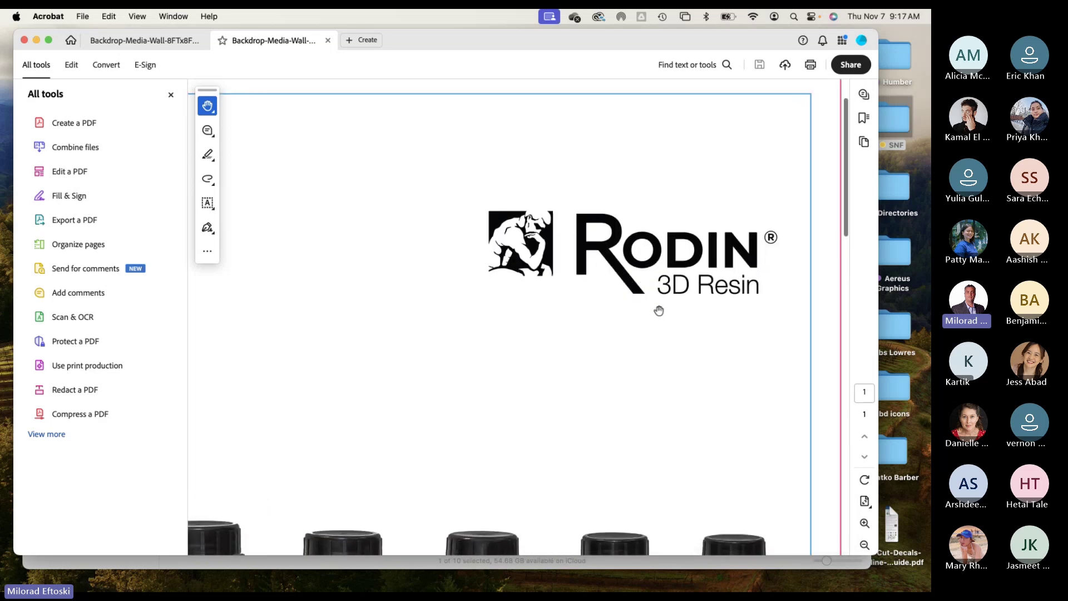
{"action": "left_click_drag", "start_coordinate": [696, 350], "coordinate": [685, 316]}
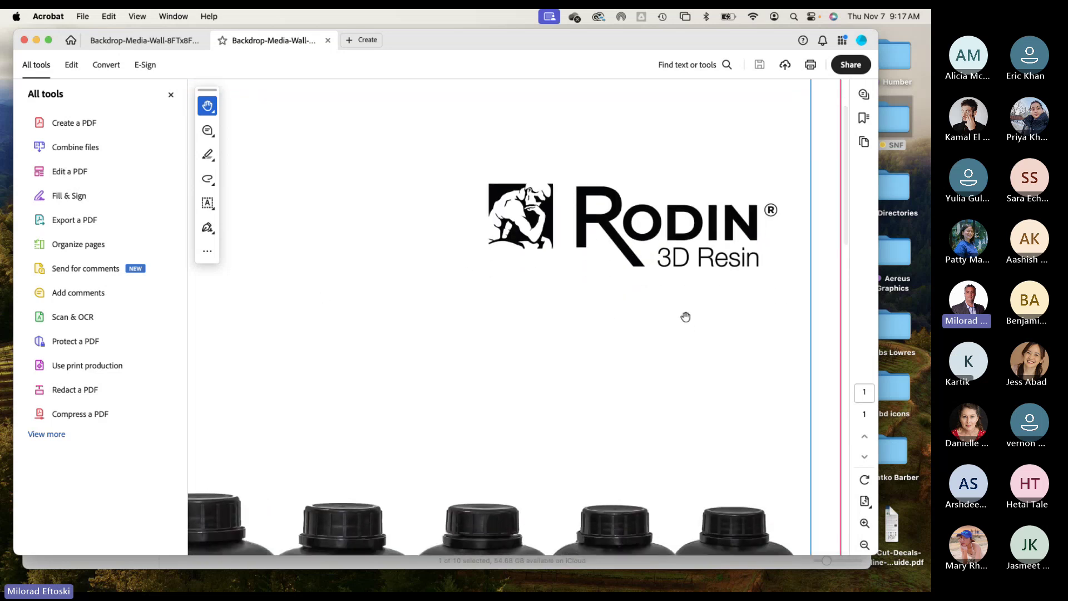
Step: Fit the whole backdrop page in the Acrobat window with Cmd+0
{"action": "key", "text": "super+0"}
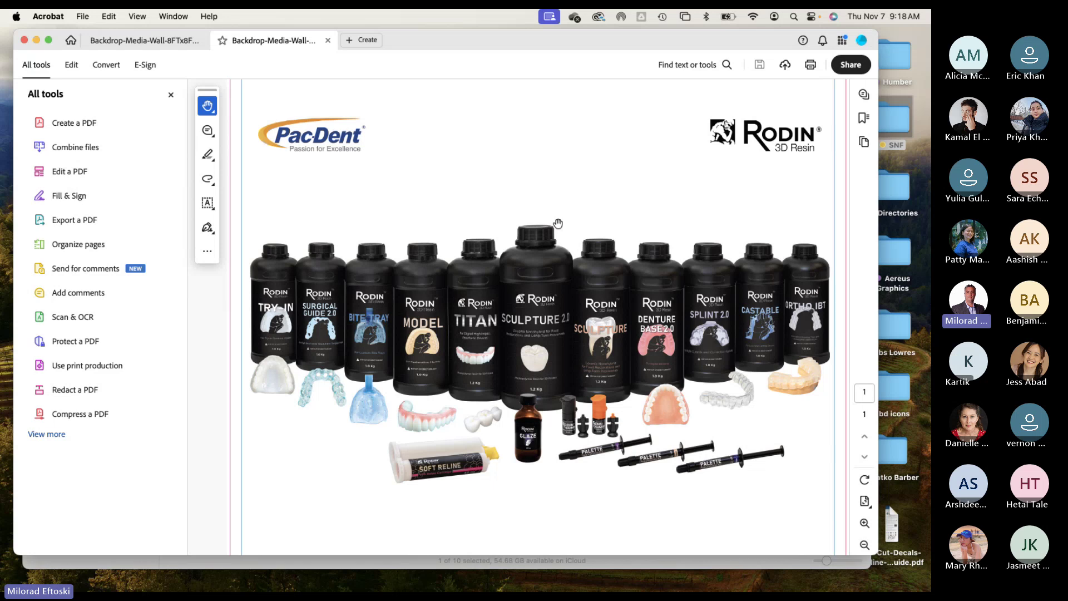
Step: Zoom in and out on the resin bottles in the Acrobat backdrop page
{"action": "left_click_drag", "start_coordinate": [639, 31], "coordinate": [638, 27]}
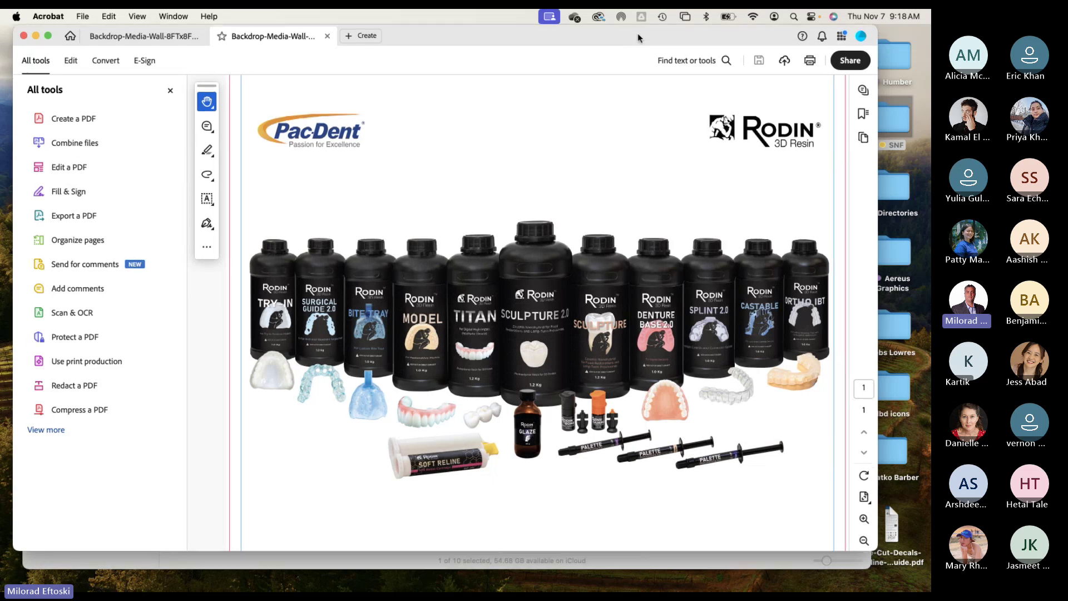
{"action": "scroll", "coordinate": [575, 298], "scroll_direction": "up", "scroll_amount": 5}
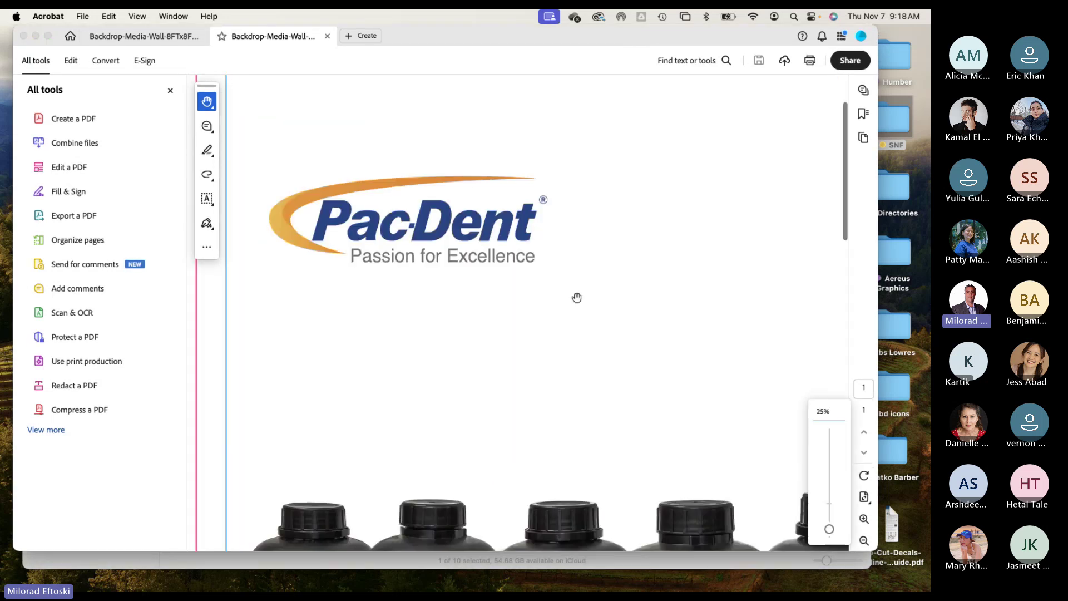
{"action": "scroll", "coordinate": [578, 317], "scroll_direction": "up", "scroll_amount": 3}
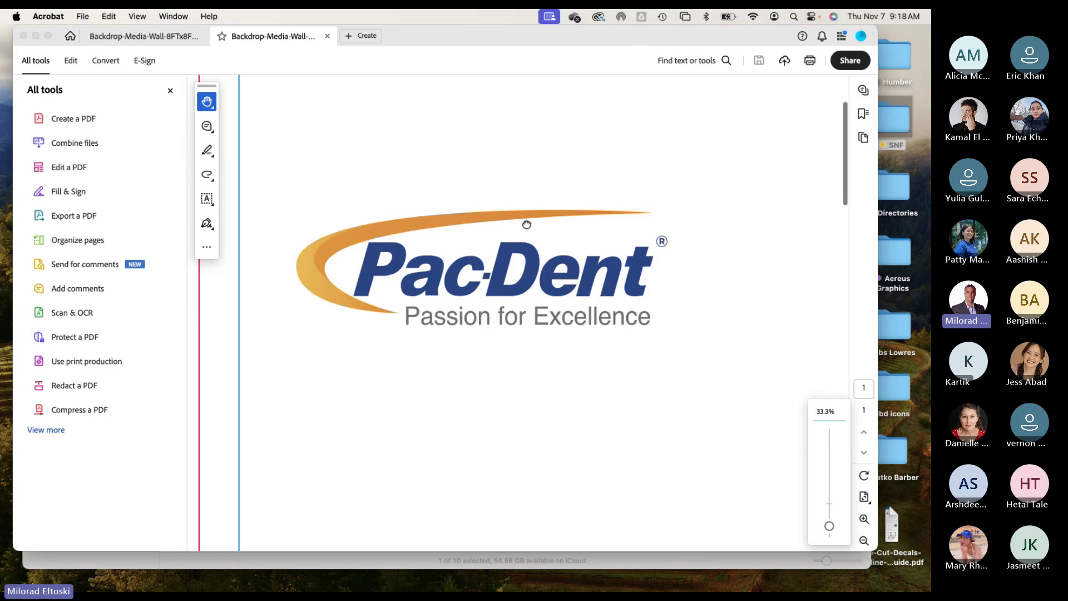
{"action": "scroll", "coordinate": [670, 488], "scroll_direction": "down", "scroll_amount": 5}
{"action": "scroll", "coordinate": [579, 257], "scroll_direction": "down", "scroll_amount": 5}
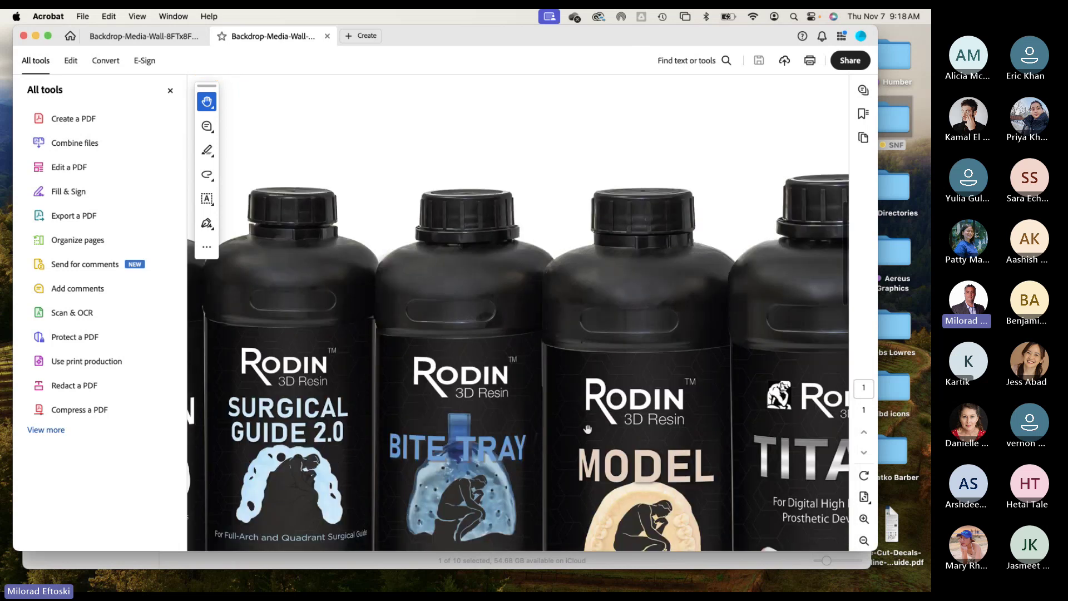
{"action": "scroll", "coordinate": [592, 339], "scroll_direction": "down", "scroll_amount": 3}
{"action": "scroll", "coordinate": [611, 355], "scroll_direction": "up", "scroll_amount": 2}
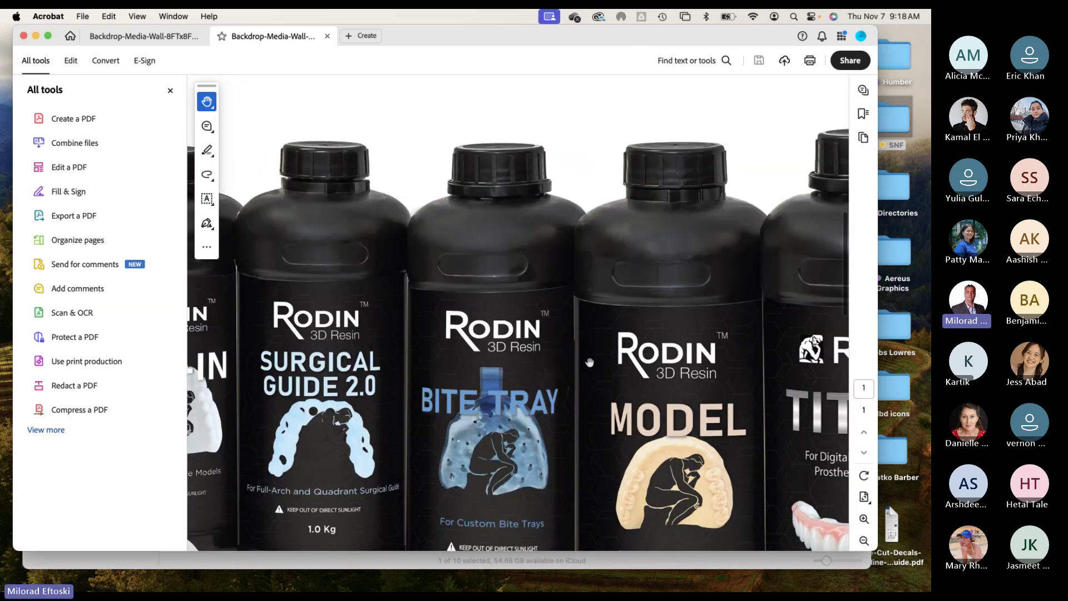
{"action": "scroll", "coordinate": [596, 366], "scroll_direction": "up", "scroll_amount": 3}
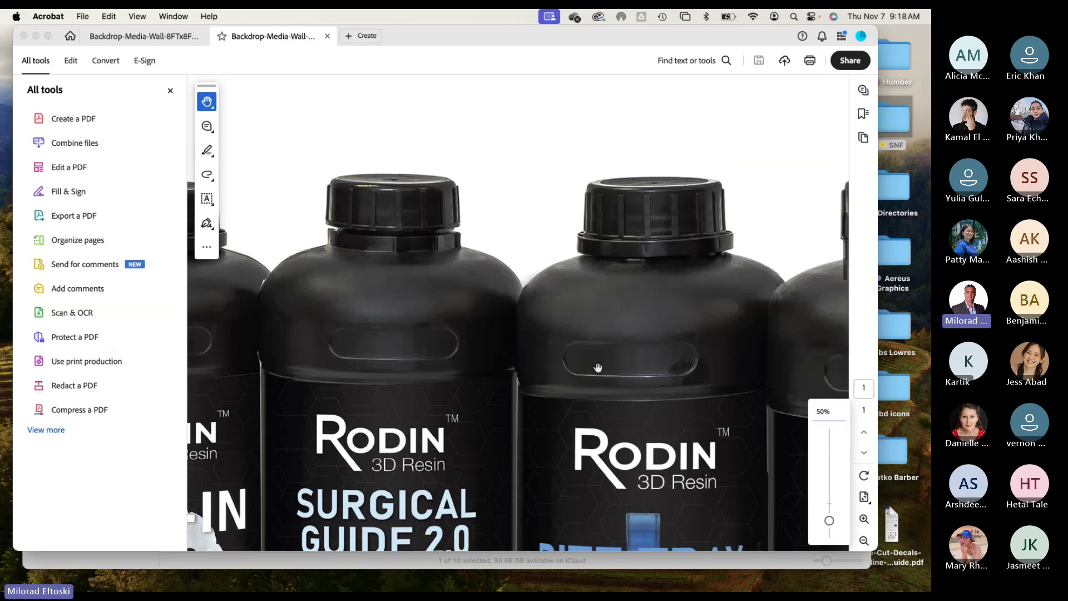
{"action": "scroll", "coordinate": [595, 366], "scroll_direction": "up", "scroll_amount": 2}
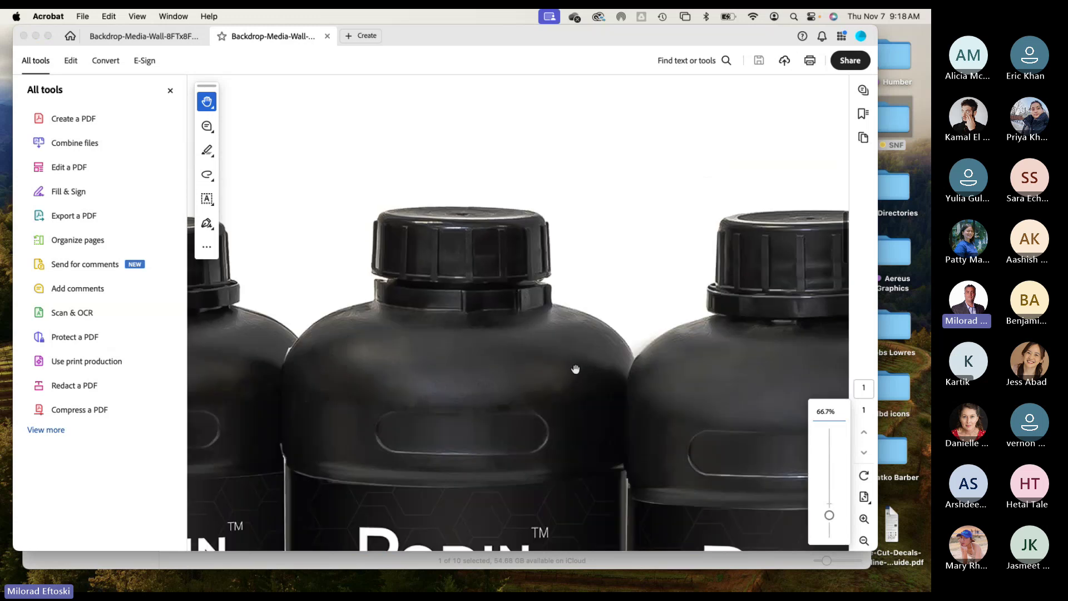
{"action": "scroll", "coordinate": [575, 369], "scroll_direction": "up", "scroll_amount": 1}
{"action": "scroll", "coordinate": [573, 364], "scroll_direction": "down", "scroll_amount": 2}
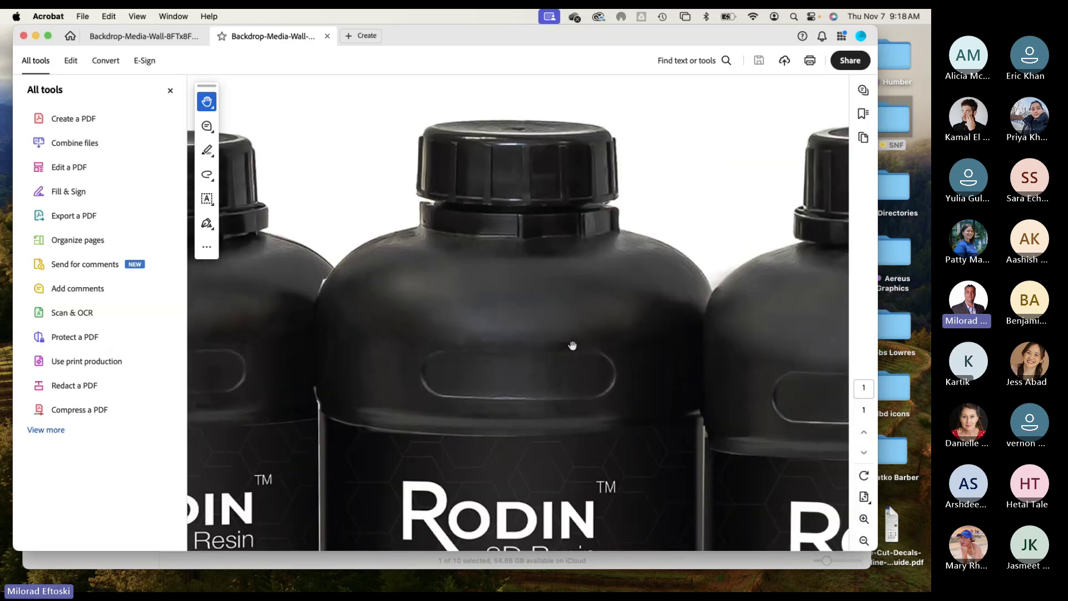
{"action": "scroll", "coordinate": [571, 360], "scroll_direction": "down", "scroll_amount": 3}
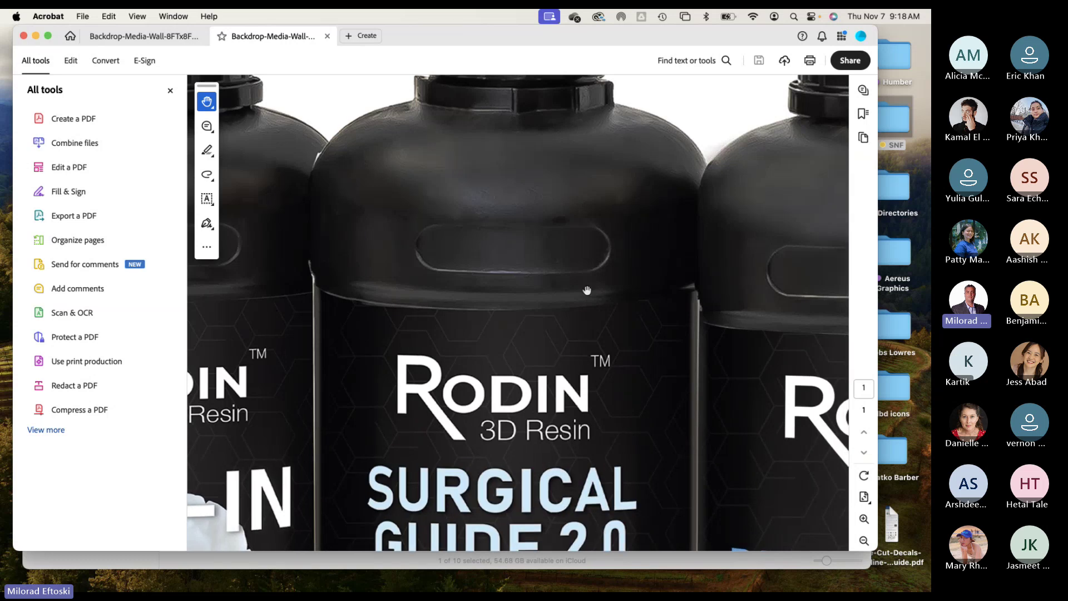
Step: Pan the close-up across the bottle caps and neighbouring bottles toward the TRY-IN label
{"action": "left_click_drag", "start_coordinate": [563, 257], "coordinate": [550, 401]}
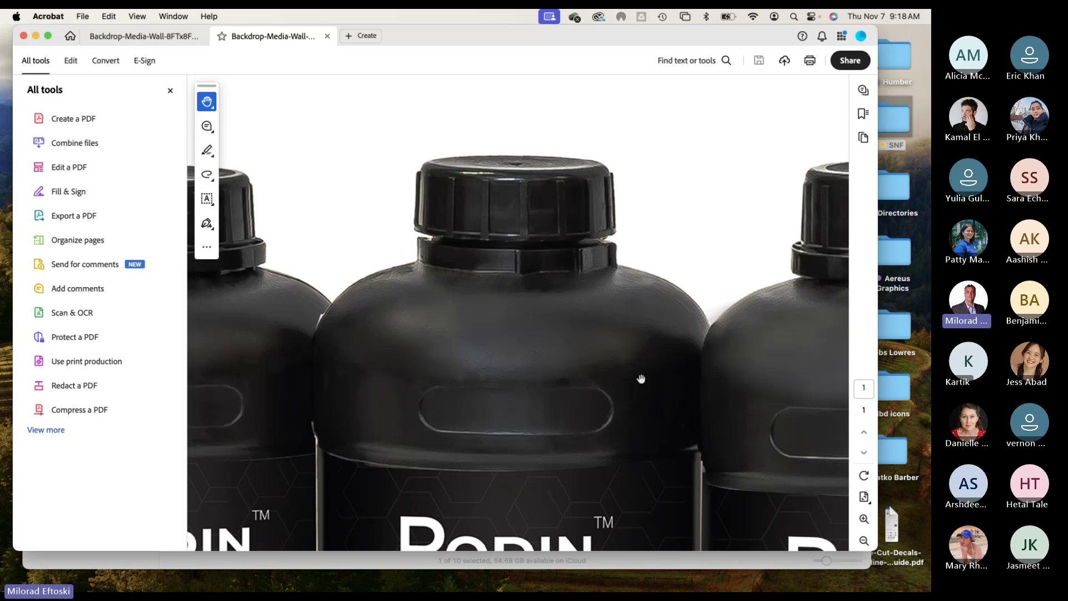
{"action": "left_click_drag", "start_coordinate": [567, 408], "coordinate": [584, 392]}
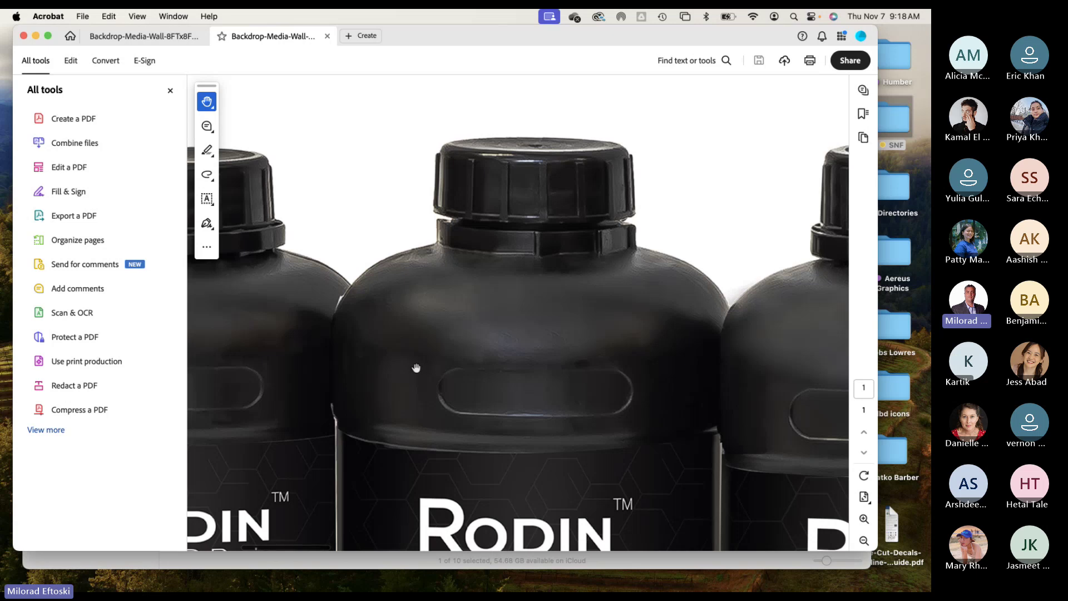
{"action": "scroll", "coordinate": [417, 370], "scroll_direction": "left", "scroll_amount": 3}
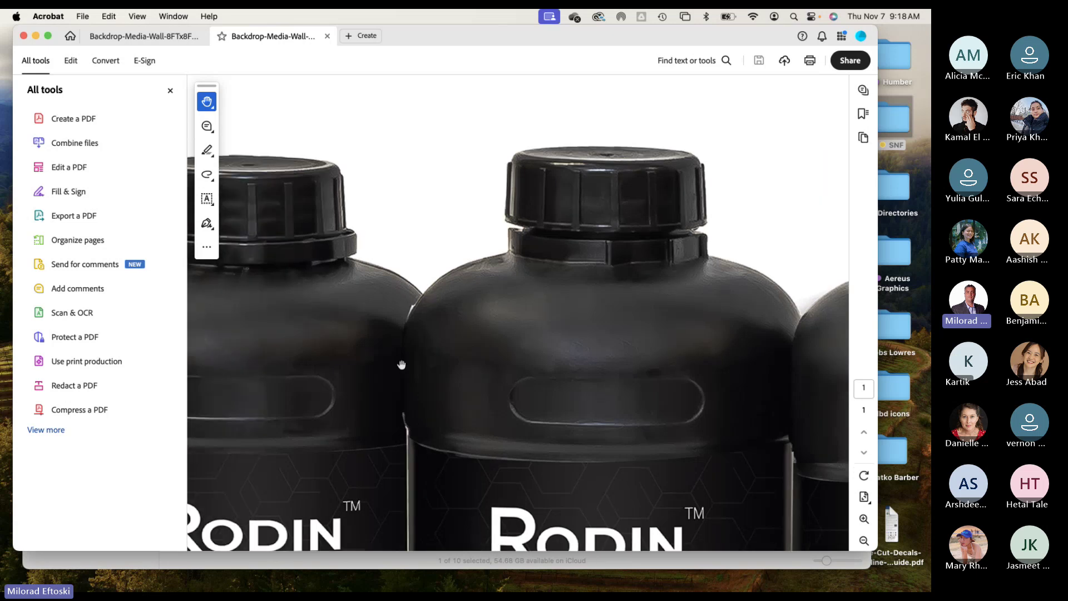
{"action": "scroll", "coordinate": [455, 415], "scroll_direction": "down", "scroll_amount": 5}
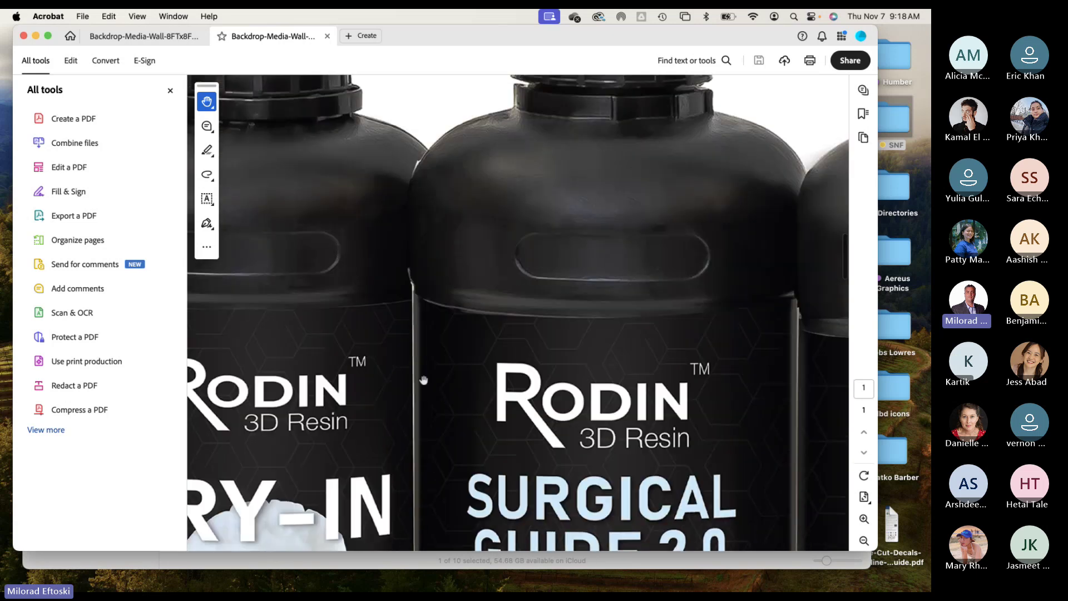
{"action": "scroll", "coordinate": [422, 373], "scroll_direction": "up", "scroll_amount": 2}
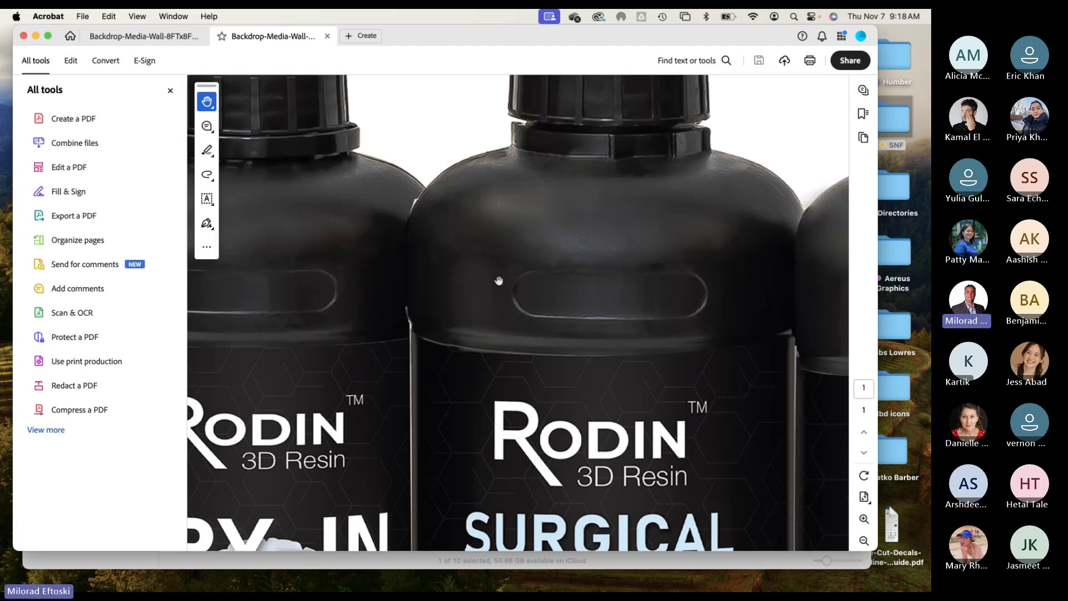
{"action": "left_click_drag", "start_coordinate": [594, 317], "coordinate": [502, 316]}
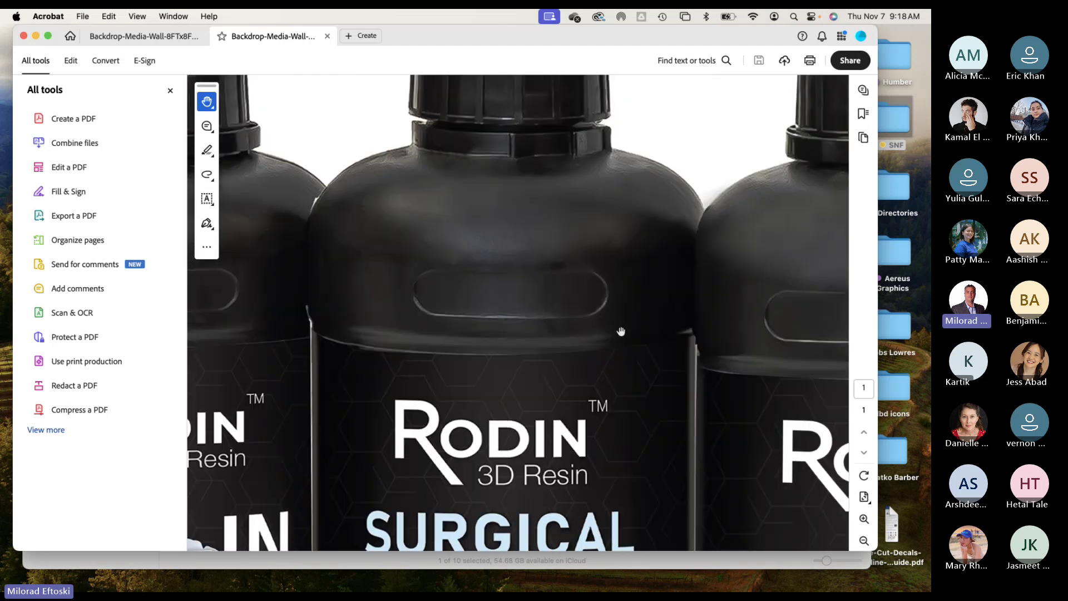
{"action": "left_click_drag", "start_coordinate": [617, 328], "coordinate": [429, 314]}
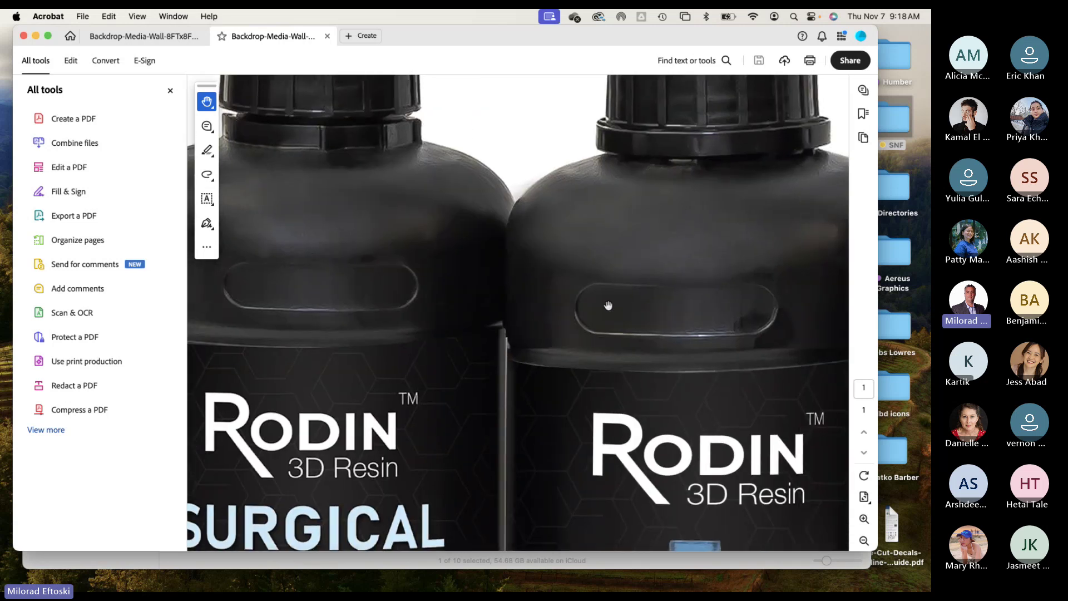
{"action": "scroll", "coordinate": [421, 287], "scroll_direction": "down", "scroll_amount": 5}
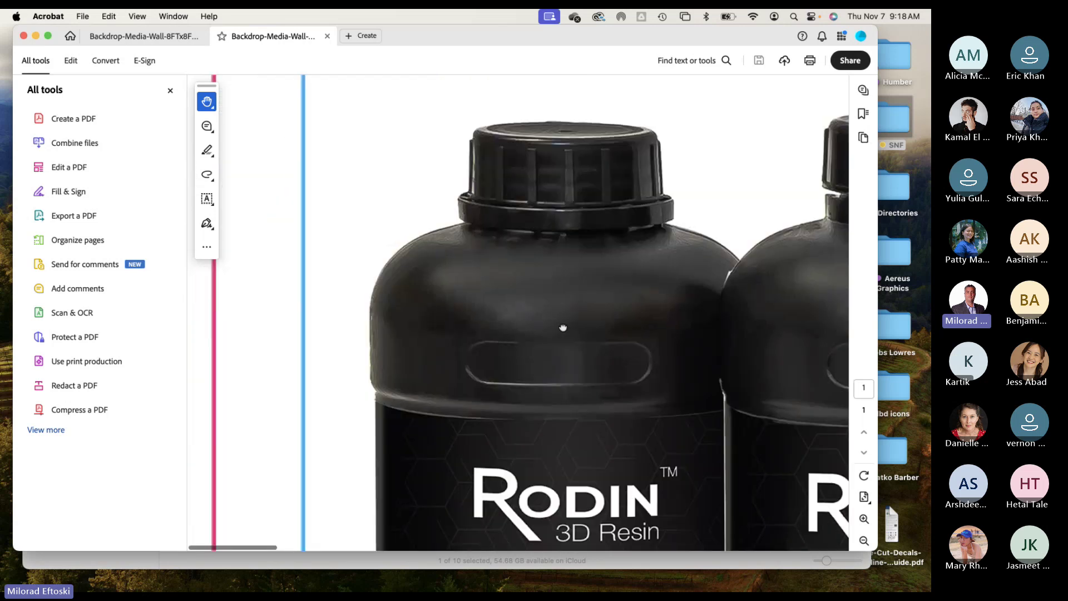
{"action": "scroll", "coordinate": [562, 326], "scroll_direction": "down", "scroll_amount": 2}
{"action": "scroll", "coordinate": [562, 327], "scroll_direction": "right", "scroll_amount": 1}
{"action": "left_click_drag", "start_coordinate": [734, 411], "coordinate": [627, 298]}
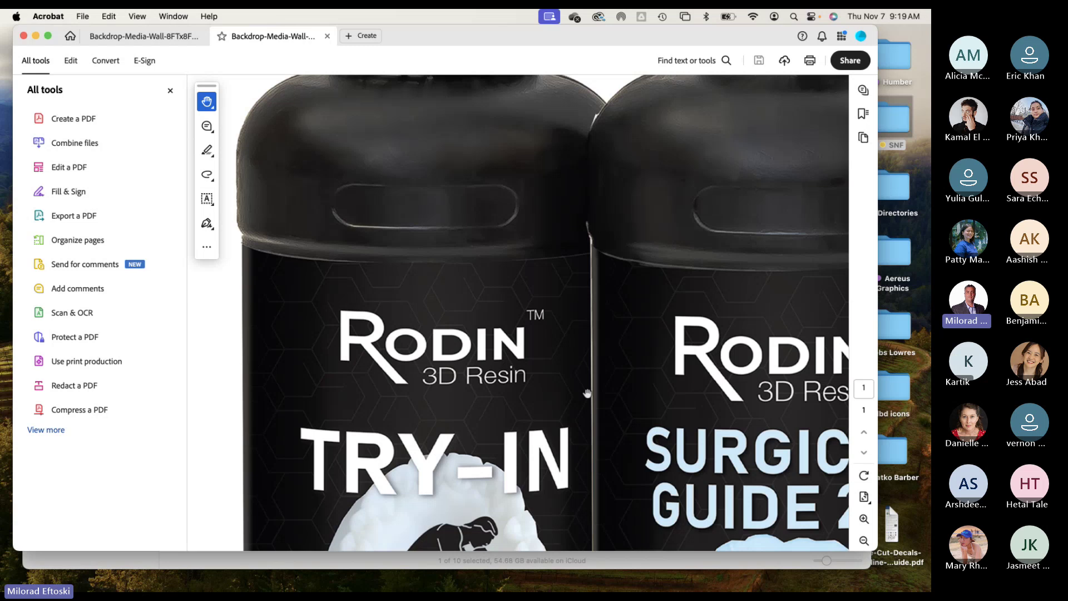
Step: Fit the page, then zoom far in on the PacDent logo and centre the denture
{"action": "key", "text": "super+0"}
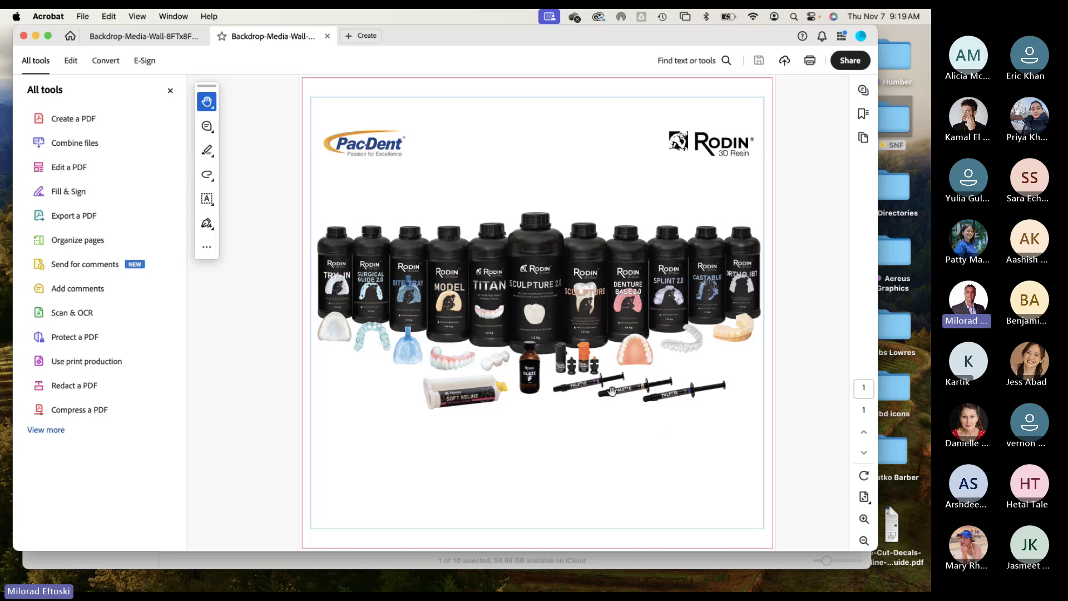
{"action": "key", "text": "super+equal"}
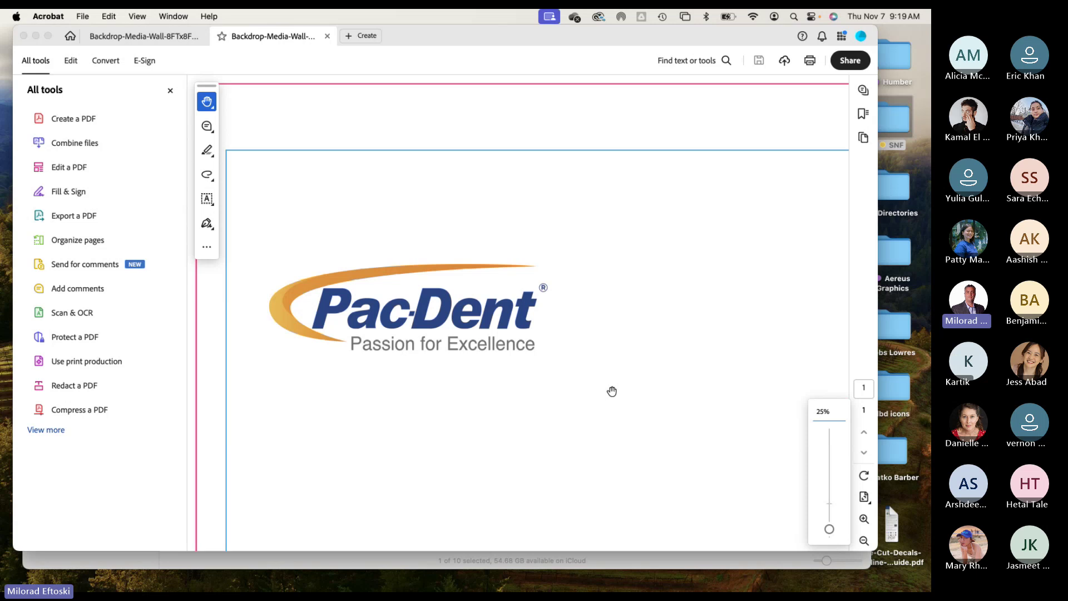
{"action": "key", "text": "super+equal"}
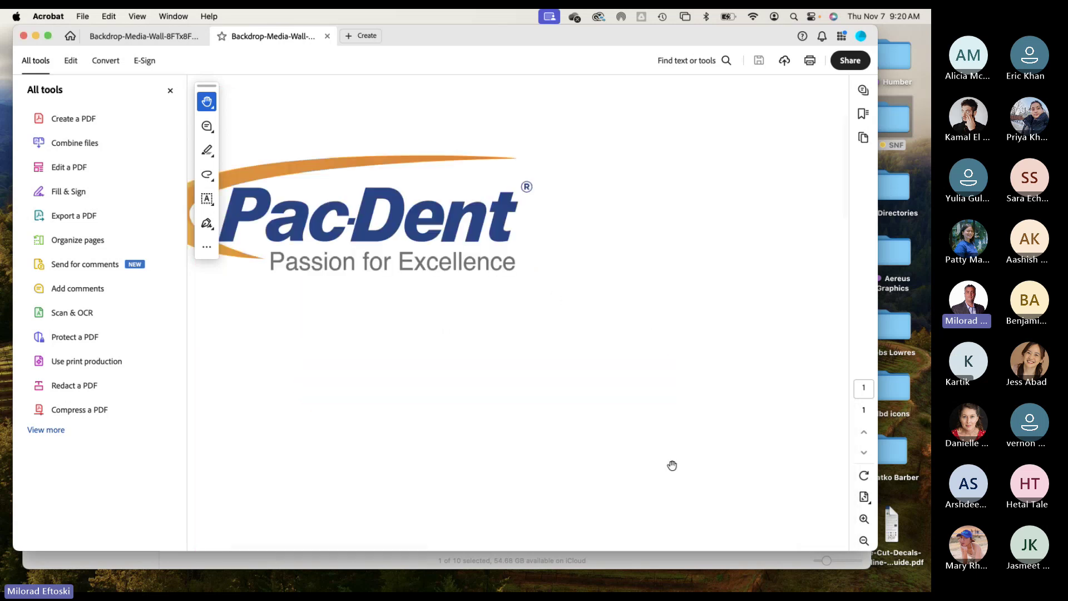
{"action": "scroll", "coordinate": [582, 286], "scroll_direction": "down", "scroll_amount": 5}
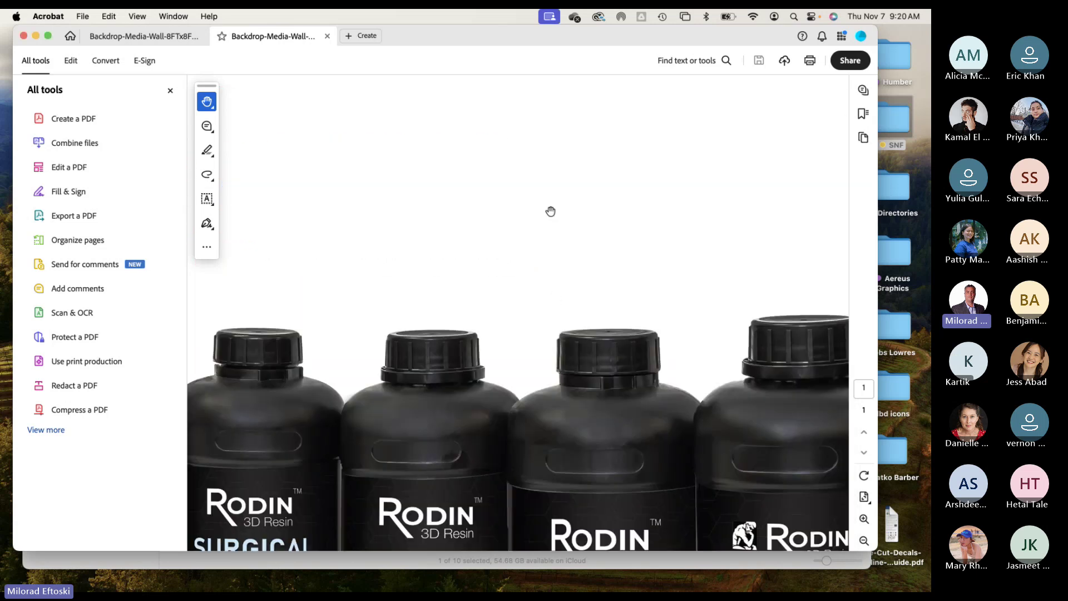
{"action": "scroll", "coordinate": [610, 231], "scroll_direction": "down", "scroll_amount": 5}
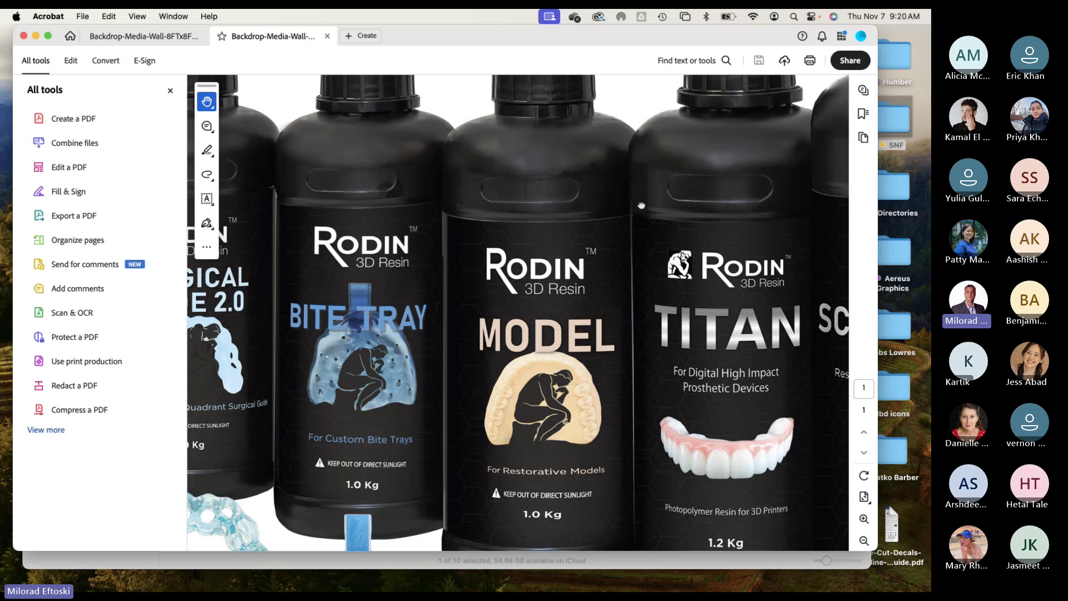
{"action": "scroll", "coordinate": [641, 205], "scroll_direction": "down", "scroll_amount": 2}
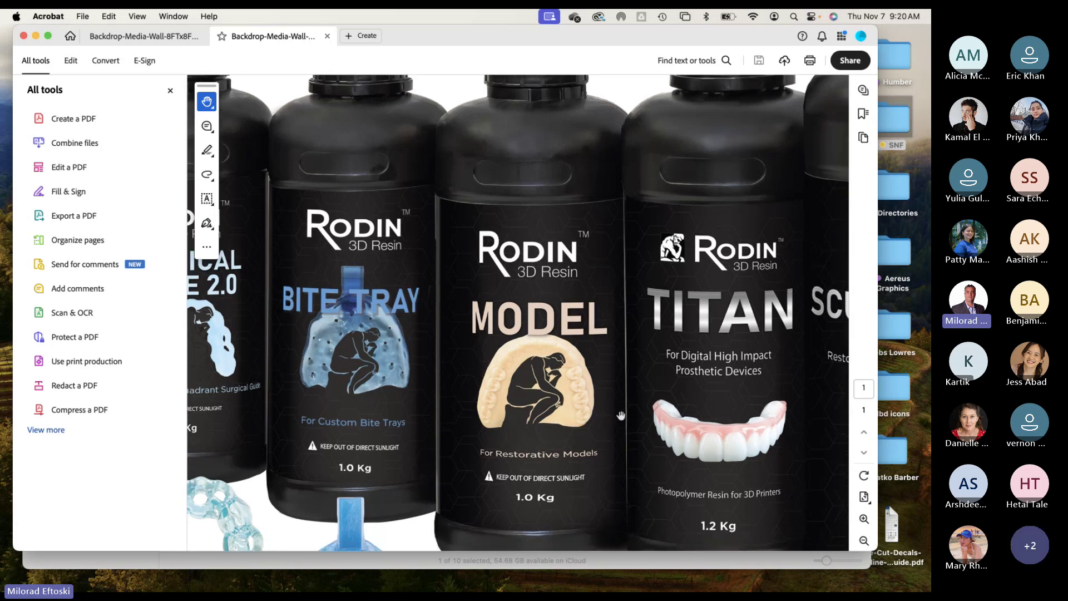
{"action": "scroll", "coordinate": [612, 429], "scroll_direction": "down", "scroll_amount": 5}
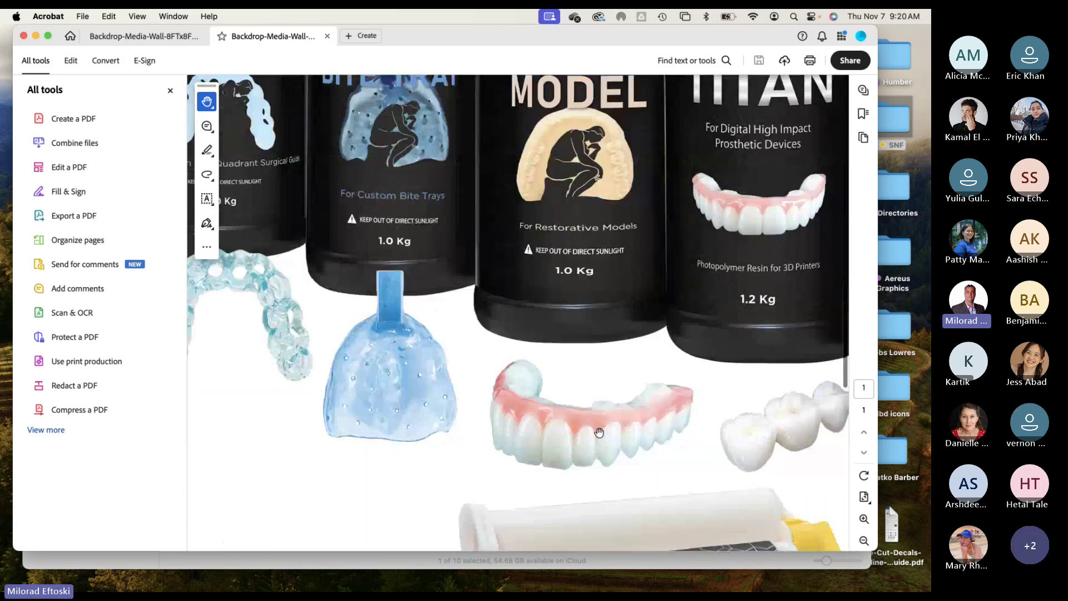
{"action": "scroll", "coordinate": [540, 411], "scroll_direction": "down", "scroll_amount": 2}
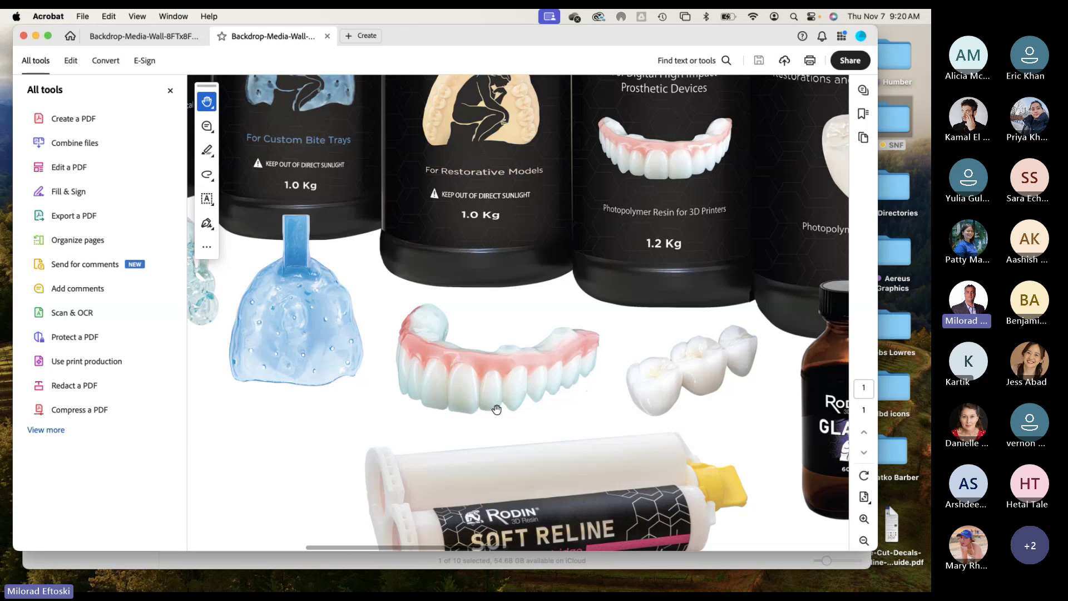
{"action": "scroll", "coordinate": [496, 410], "scroll_direction": "up", "scroll_amount": 5}
{"action": "left_click_drag", "start_coordinate": [535, 452], "coordinate": [417, 270]}
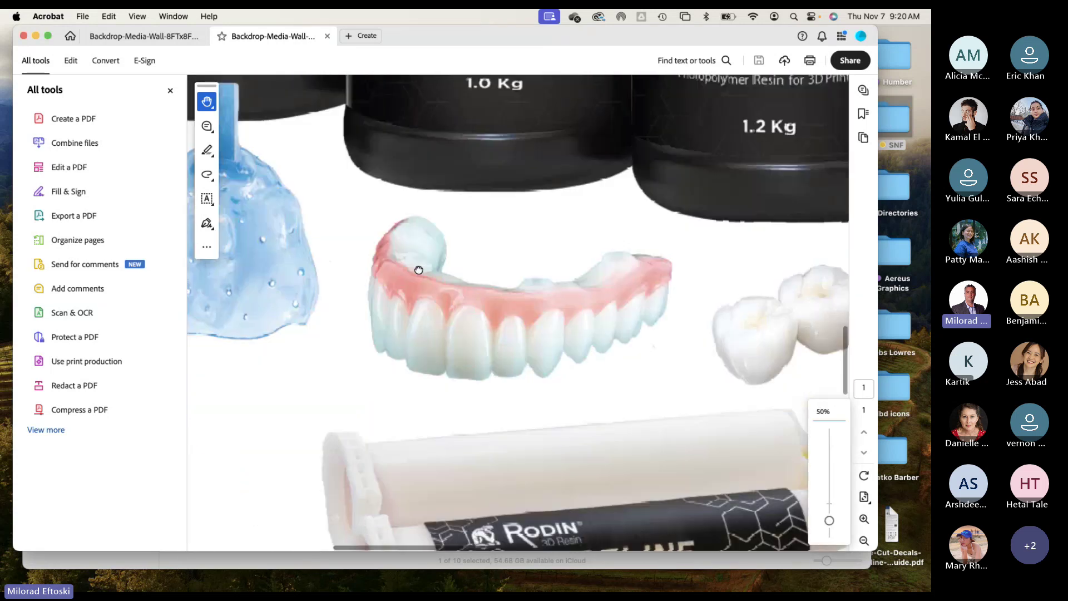
{"action": "scroll", "coordinate": [424, 276], "scroll_direction": "up", "scroll_amount": 1}
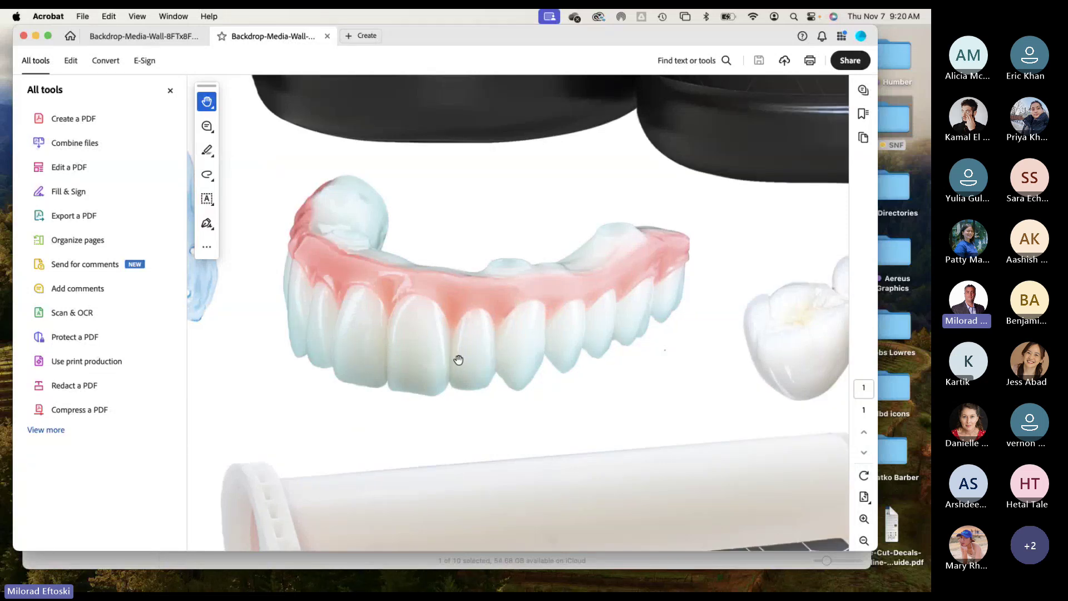
Step: Pan to the blue impression tray, then close the duplicate backdrop tab and Acrobat window
{"action": "left_click_drag", "start_coordinate": [375, 341], "coordinate": [533, 376]}
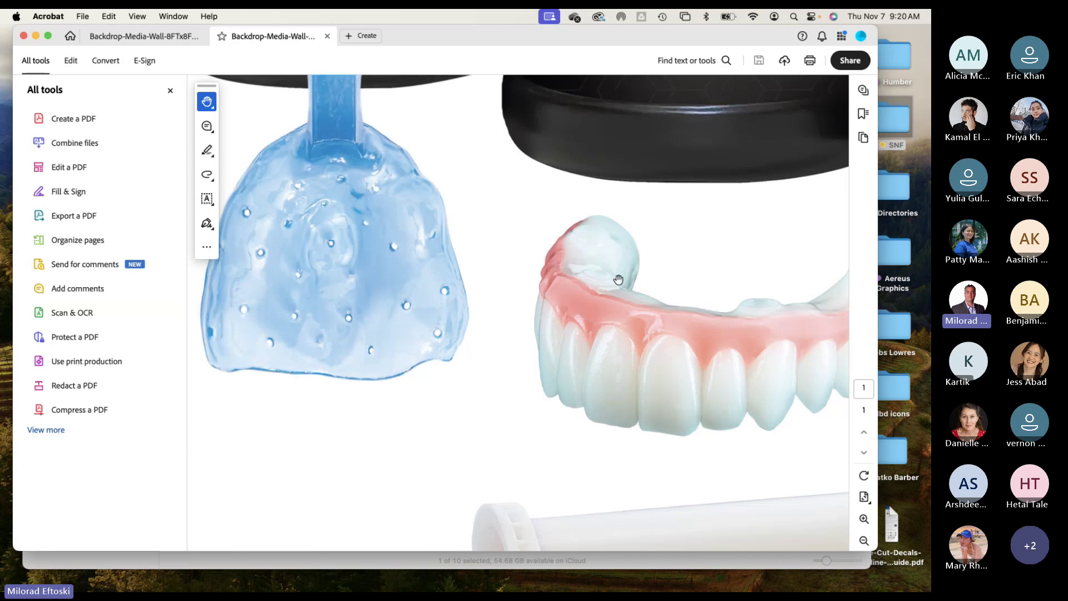
{"action": "left_click", "coordinate": [328, 37]}
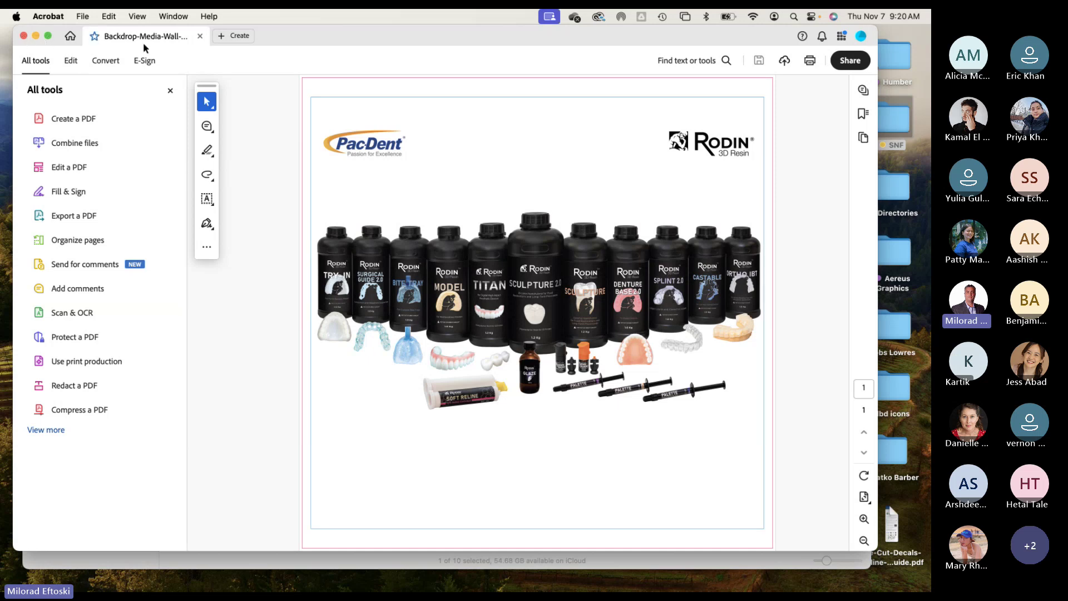
{"action": "left_click", "coordinate": [23, 35]}
Step: Close the Print Request folder and scroll Chrome's Blackboard outline up to Modules 10 and 11
{"action": "left_click", "coordinate": [516, 334]}
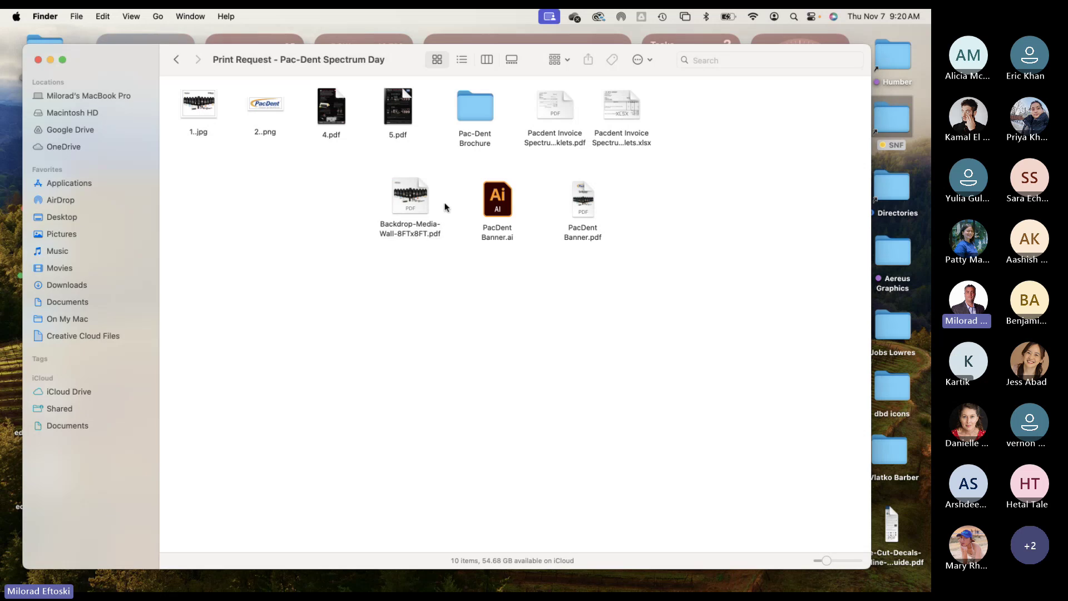
{"action": "left_click", "coordinate": [38, 60]}
{"action": "mouse_move", "coordinate": [198, 575]}
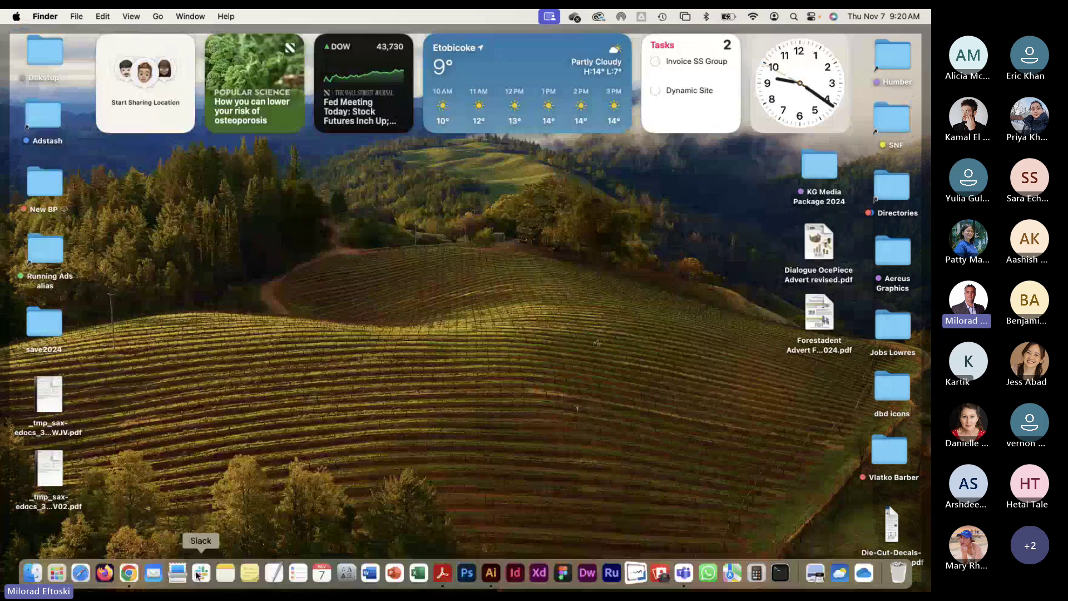
{"action": "left_click", "coordinate": [129, 573]}
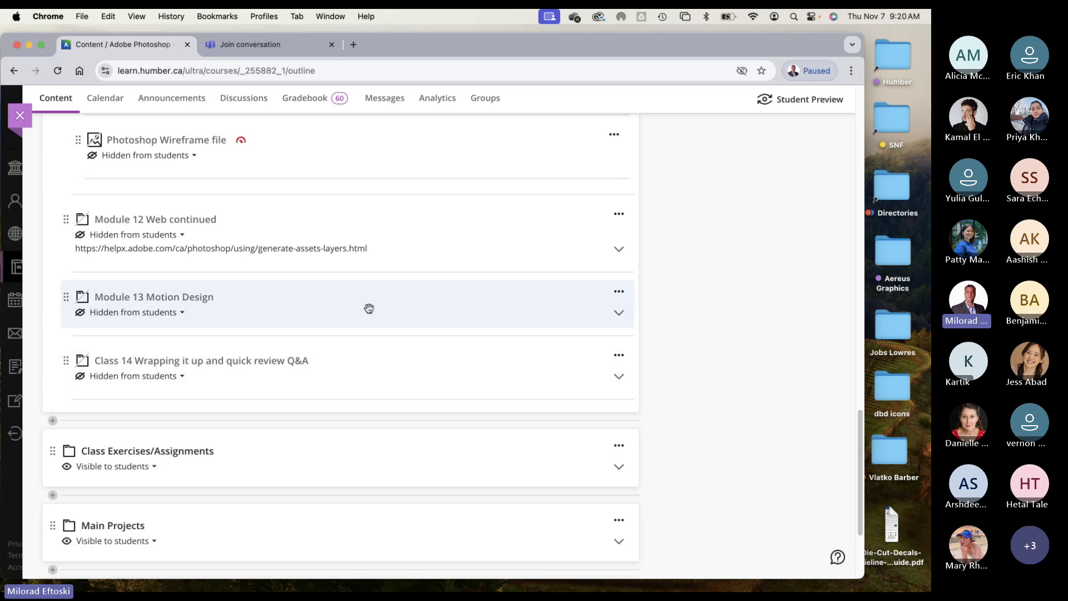
{"action": "scroll", "coordinate": [352, 305], "scroll_direction": "up", "scroll_amount": 3}
{"action": "scroll", "coordinate": [354, 306], "scroll_direction": "up", "scroll_amount": 5}
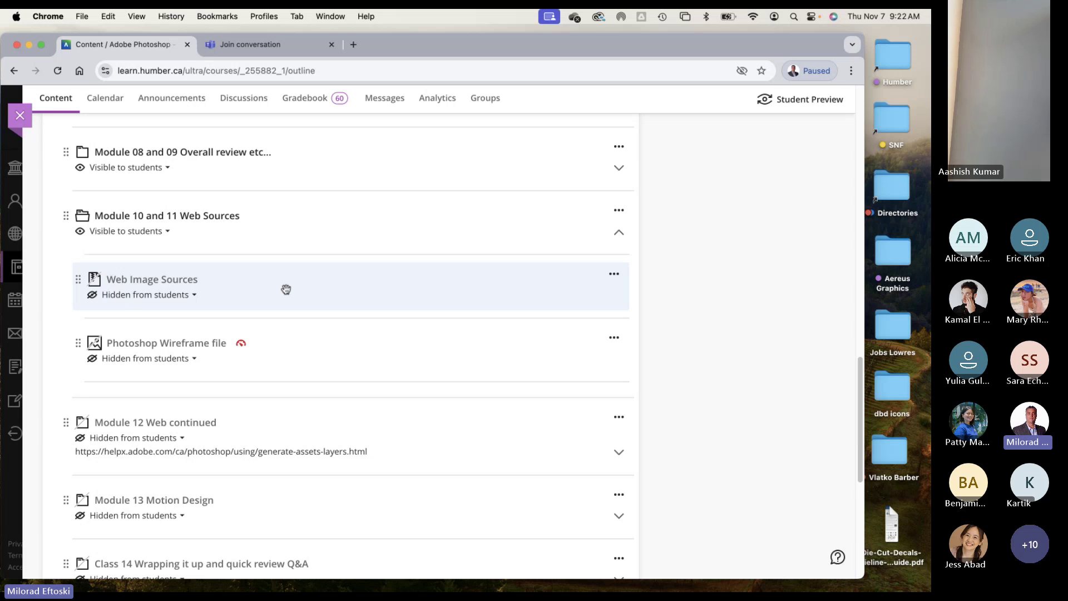
Step: In a new tab, search 'dental business directory' and open the Dental Business Directory site
{"action": "left_click", "coordinate": [353, 44]}
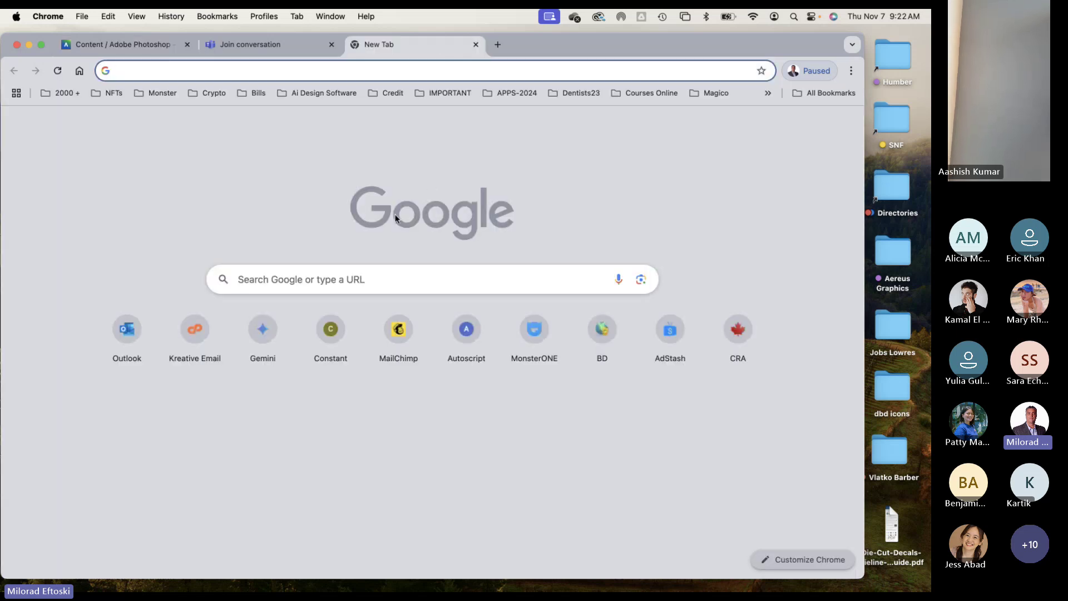
{"action": "left_click", "coordinate": [467, 72]}
{"action": "key", "text": "Escape"}
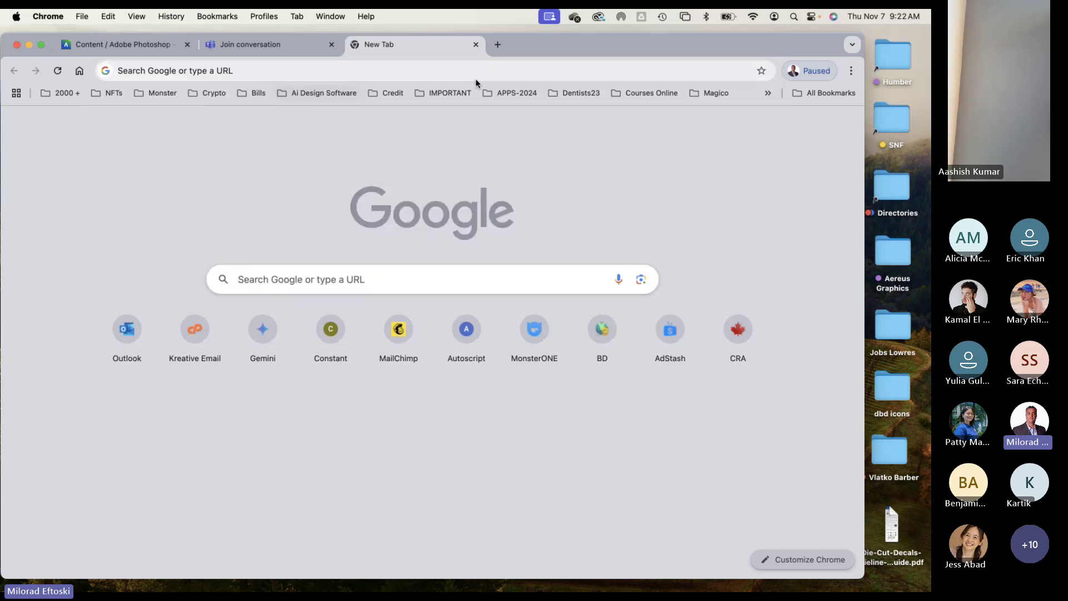
{"action": "left_click_drag", "start_coordinate": [609, 47], "coordinate": [643, 46]}
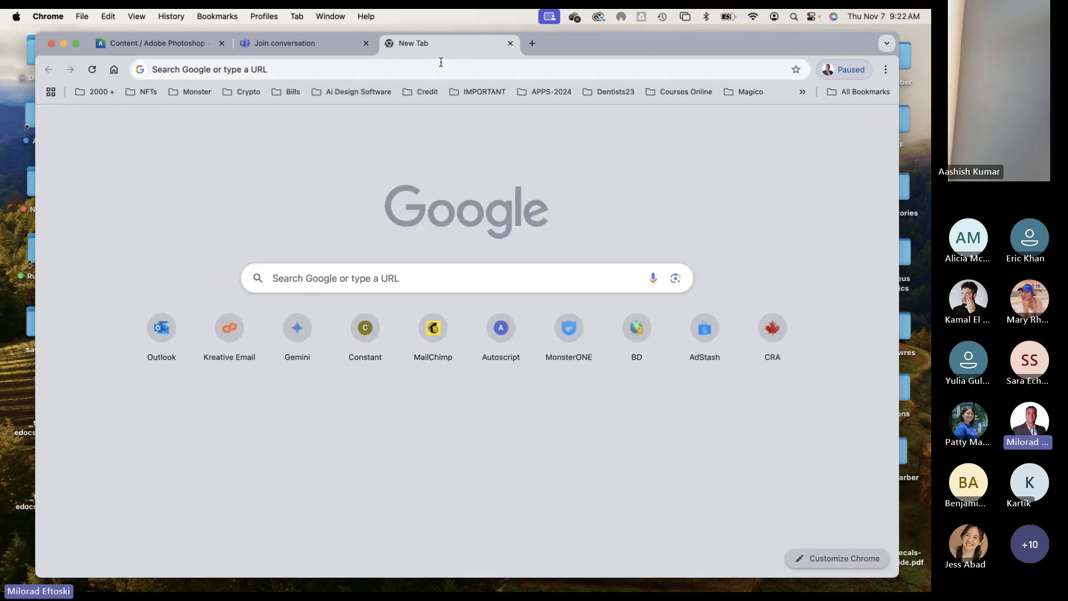
{"action": "left_click", "coordinate": [378, 73]}
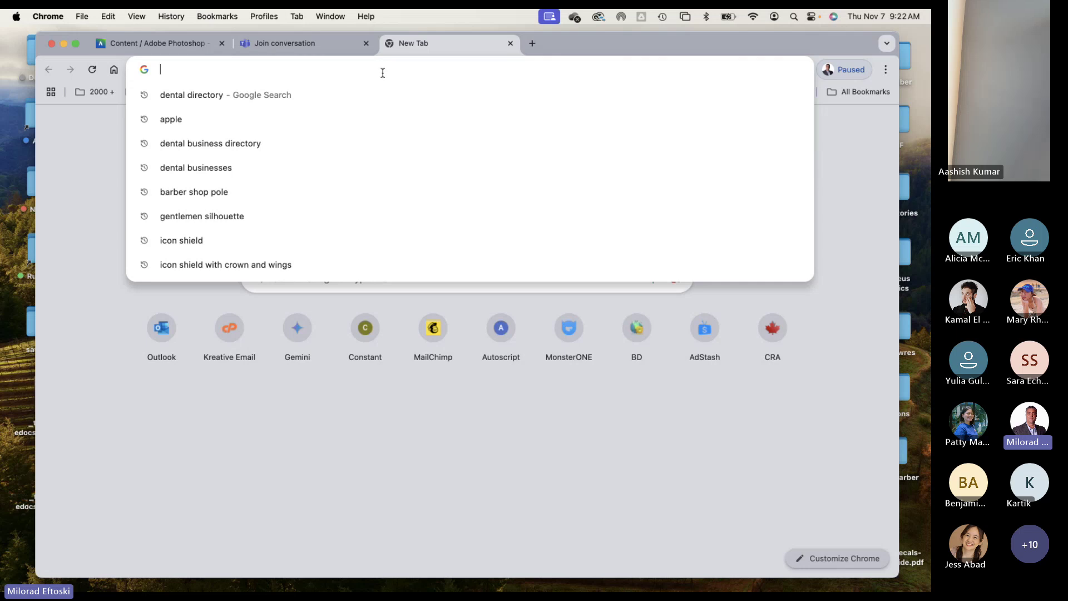
{"action": "type", "text": "de"}
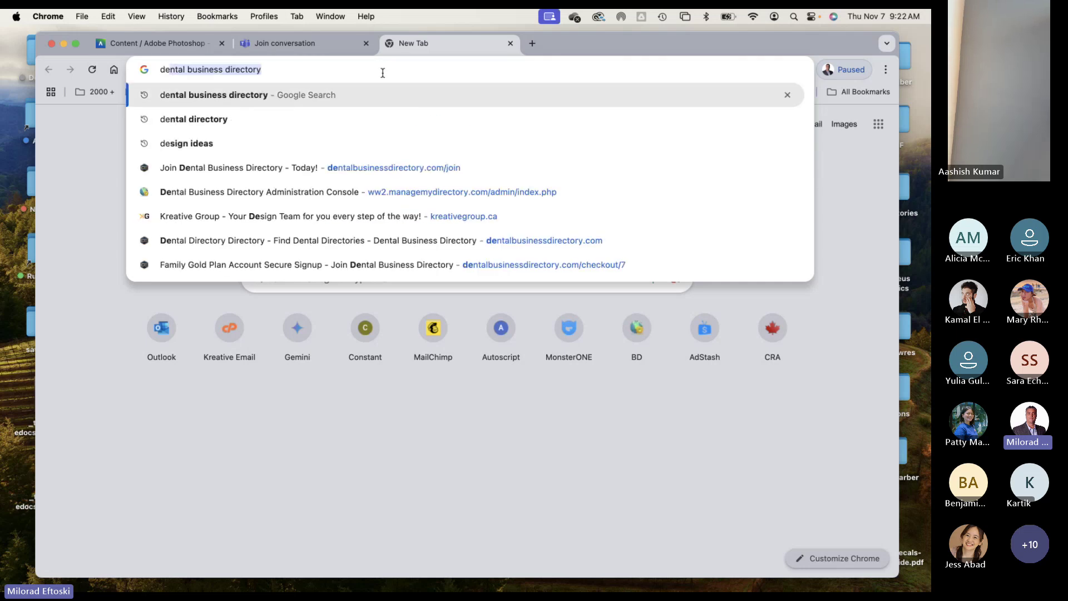
{"action": "key", "text": "Return"}
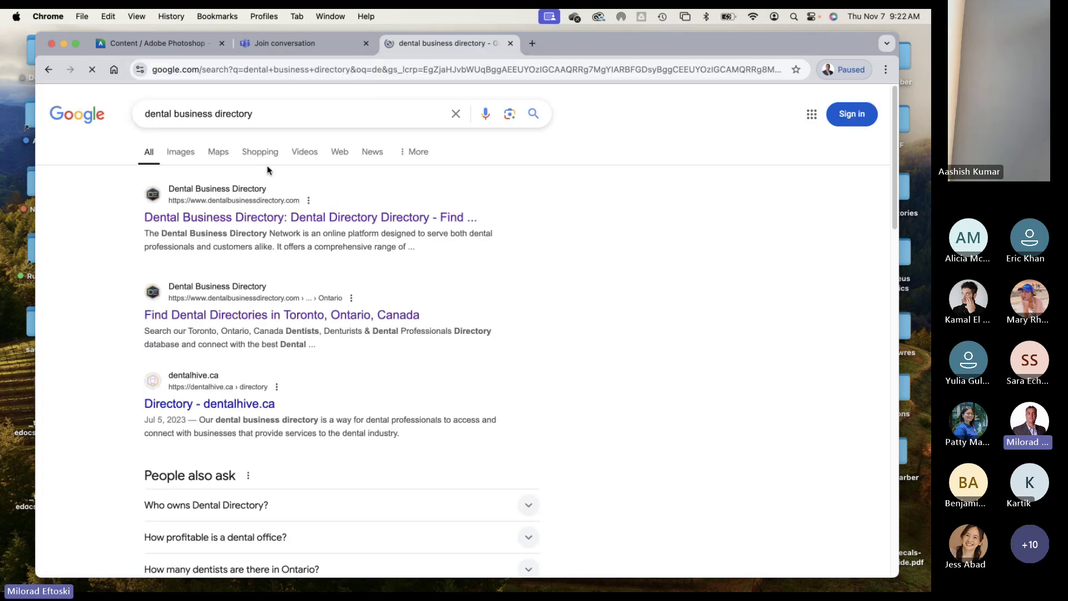
{"action": "left_click", "coordinate": [310, 219]}
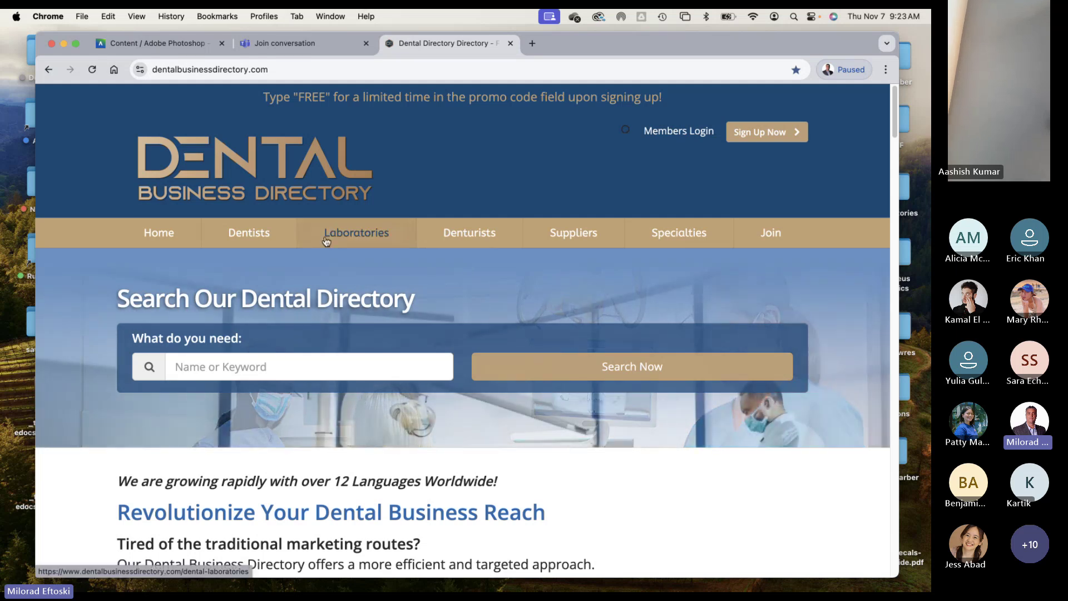
{"action": "mouse_move", "coordinate": [647, 273]}
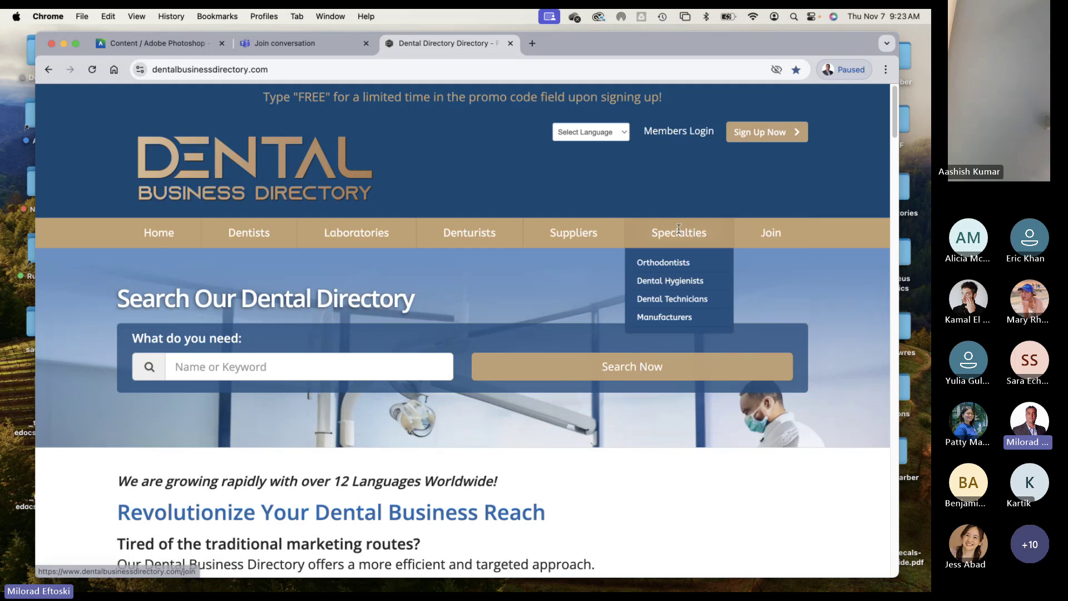
{"action": "scroll", "coordinate": [585, 274], "scroll_direction": "down", "scroll_amount": 8}
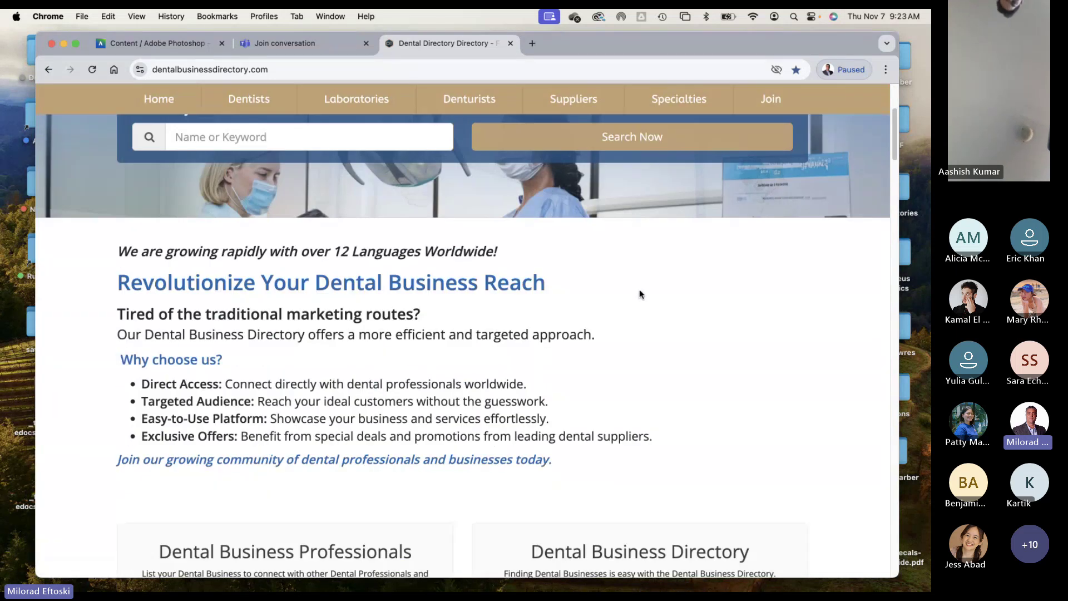
{"action": "scroll", "coordinate": [625, 288], "scroll_direction": "down", "scroll_amount": 3}
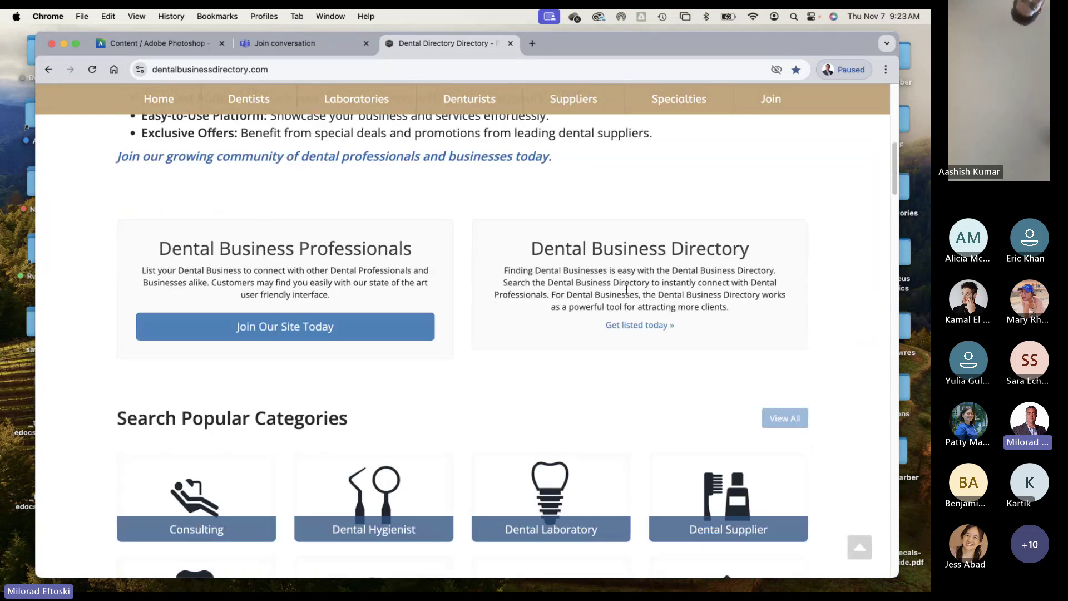
{"action": "scroll", "coordinate": [556, 267], "scroll_direction": "down", "scroll_amount": 4}
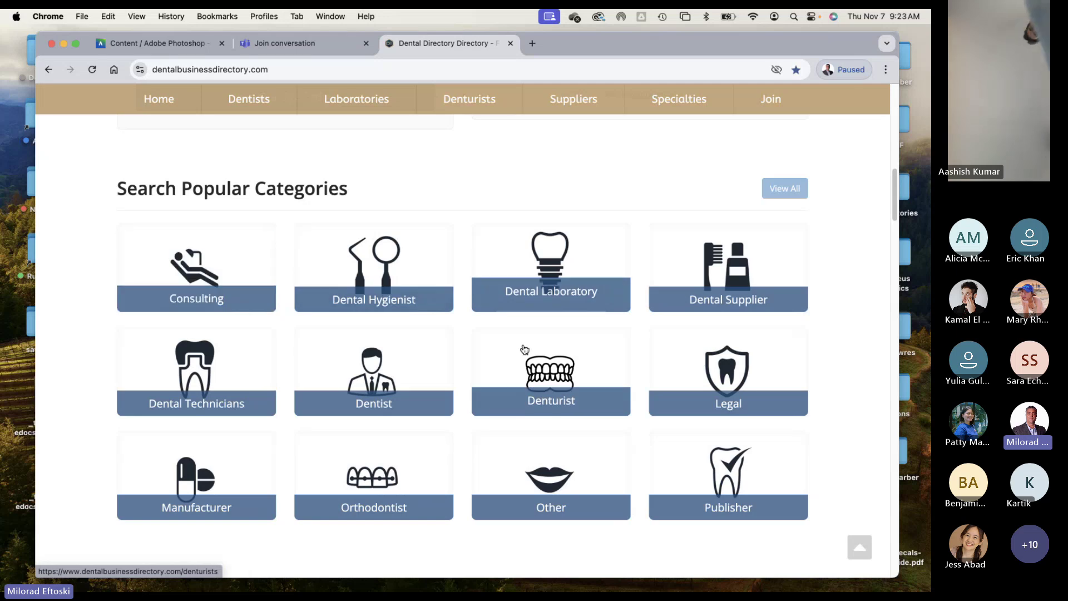
{"action": "scroll", "coordinate": [428, 310], "scroll_direction": "down", "scroll_amount": 5}
{"action": "scroll", "coordinate": [421, 310], "scroll_direction": "down", "scroll_amount": 2}
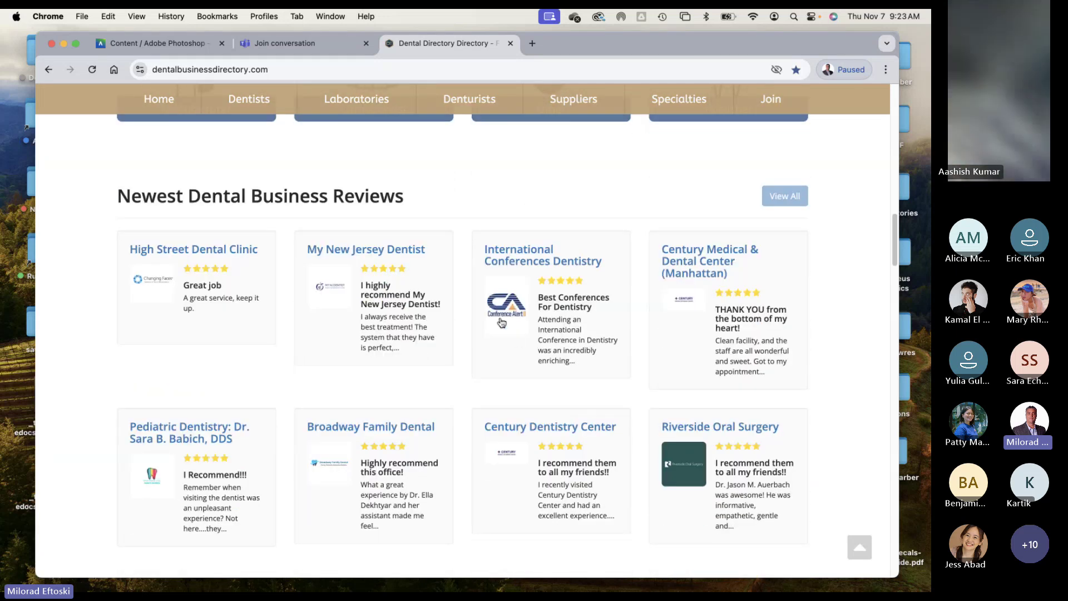
{"action": "scroll", "coordinate": [492, 314], "scroll_direction": "down", "scroll_amount": 3}
{"action": "scroll", "coordinate": [485, 312], "scroll_direction": "down", "scroll_amount": 4}
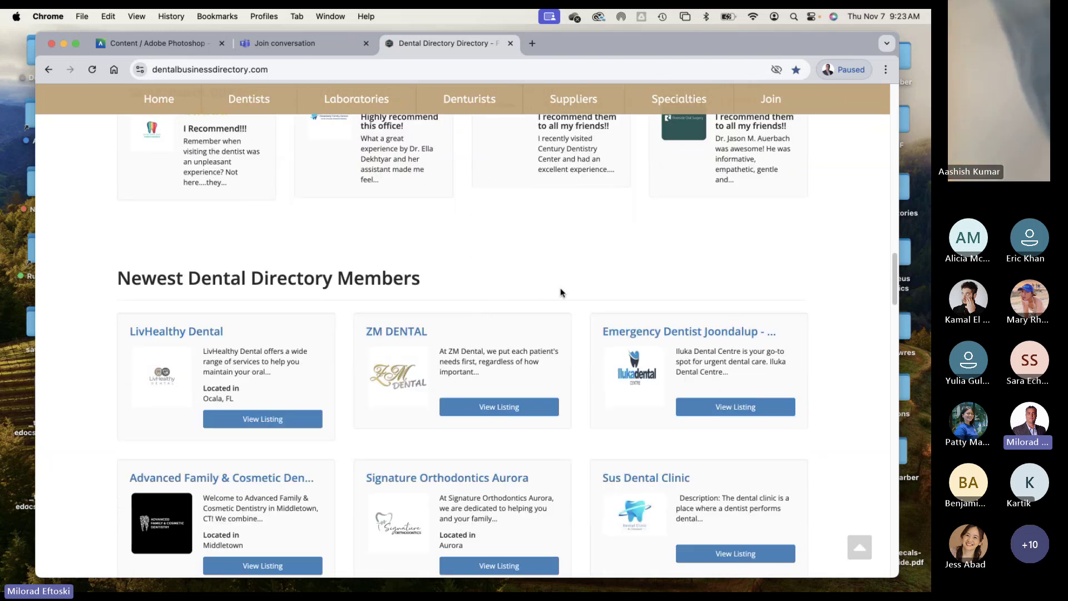
{"action": "scroll", "coordinate": [526, 311], "scroll_direction": "down", "scroll_amount": 1}
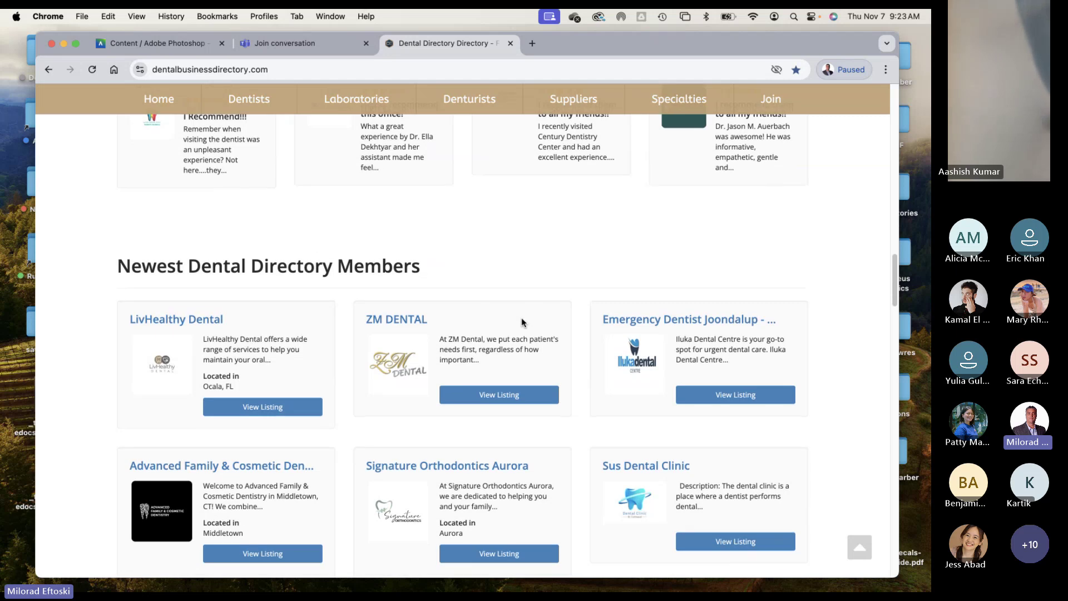
{"action": "scroll", "coordinate": [522, 317], "scroll_direction": "down", "scroll_amount": 5}
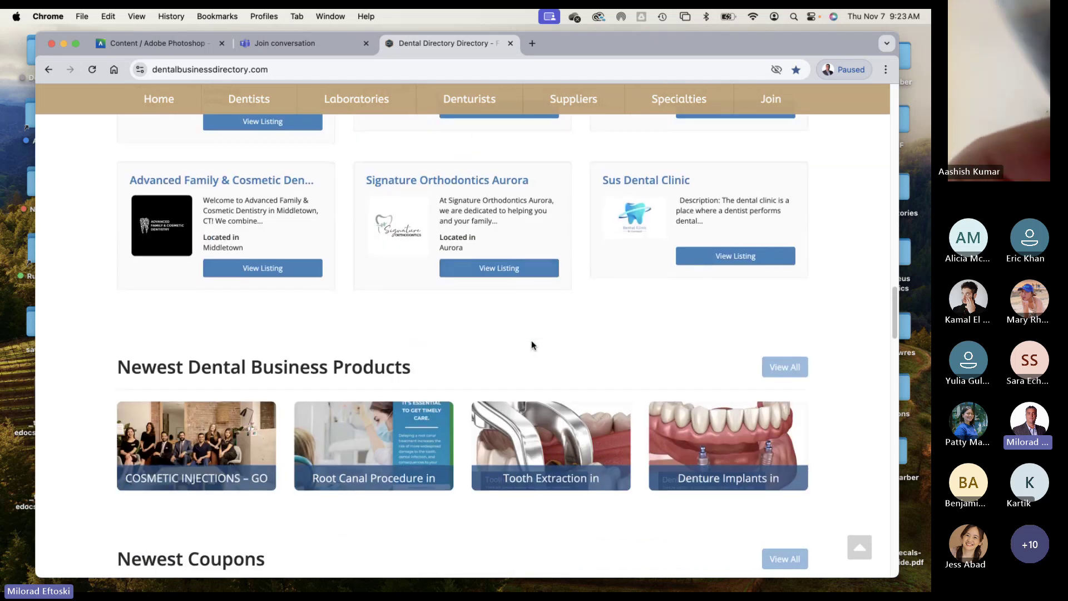
{"action": "scroll", "coordinate": [531, 345], "scroll_direction": "down", "scroll_amount": 2}
{"action": "scroll", "coordinate": [544, 352], "scroll_direction": "down", "scroll_amount": 1}
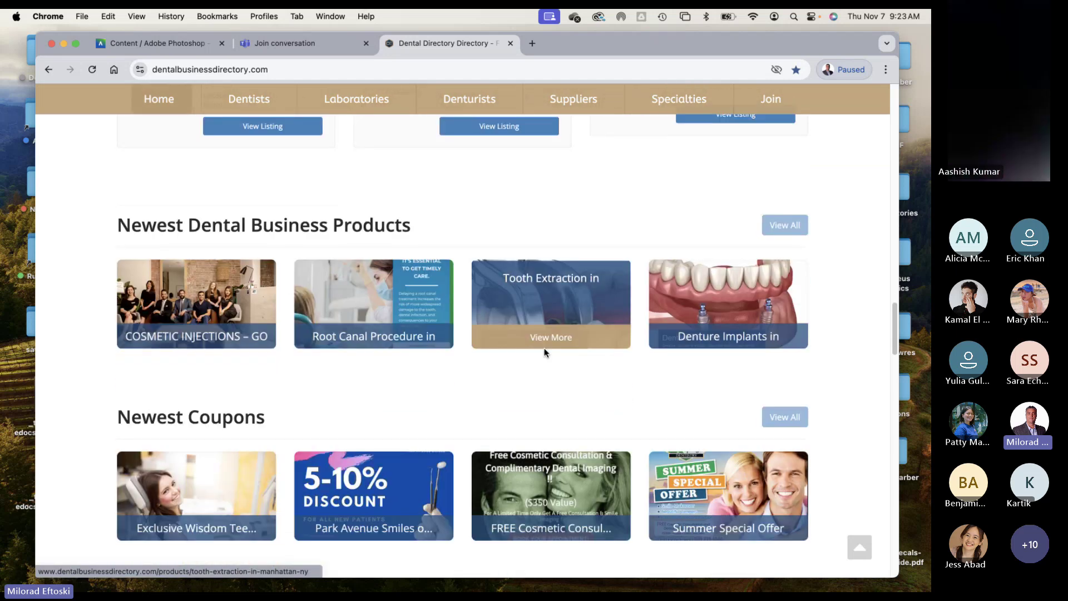
{"action": "scroll", "coordinate": [544, 350], "scroll_direction": "down", "scroll_amount": 6}
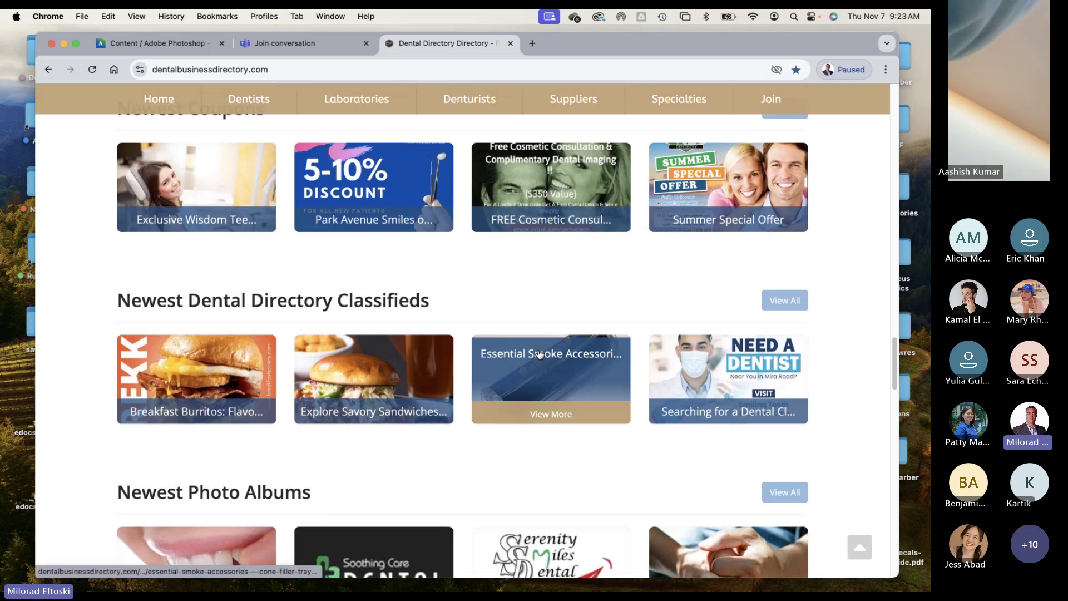
{"action": "scroll", "coordinate": [539, 354], "scroll_direction": "down", "scroll_amount": 3}
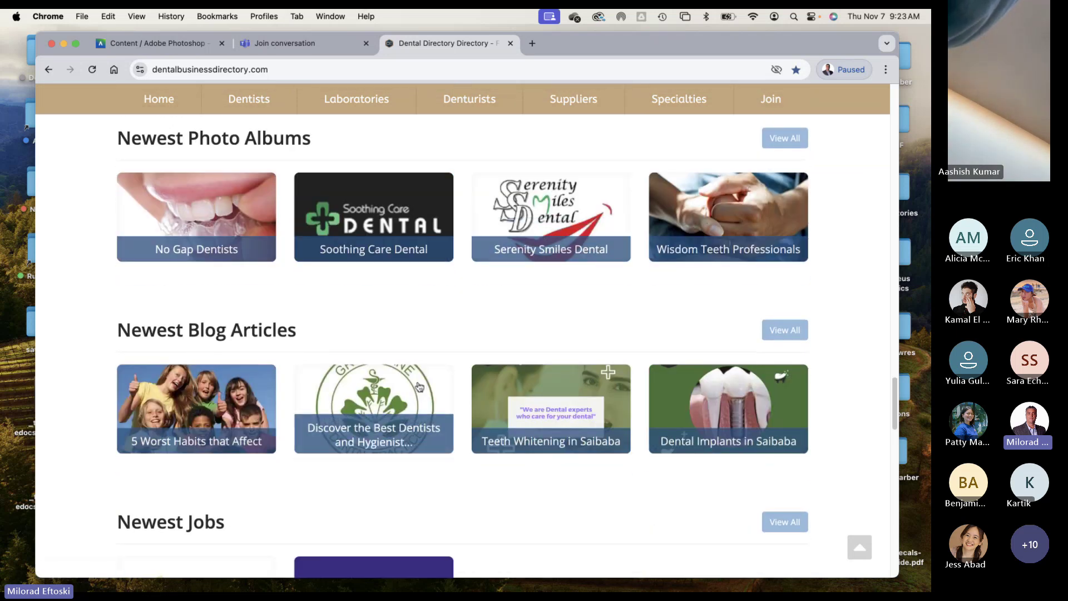
{"action": "scroll", "coordinate": [507, 365], "scroll_direction": "down", "scroll_amount": 7}
{"action": "scroll", "coordinate": [528, 350], "scroll_direction": "down", "scroll_amount": 12}
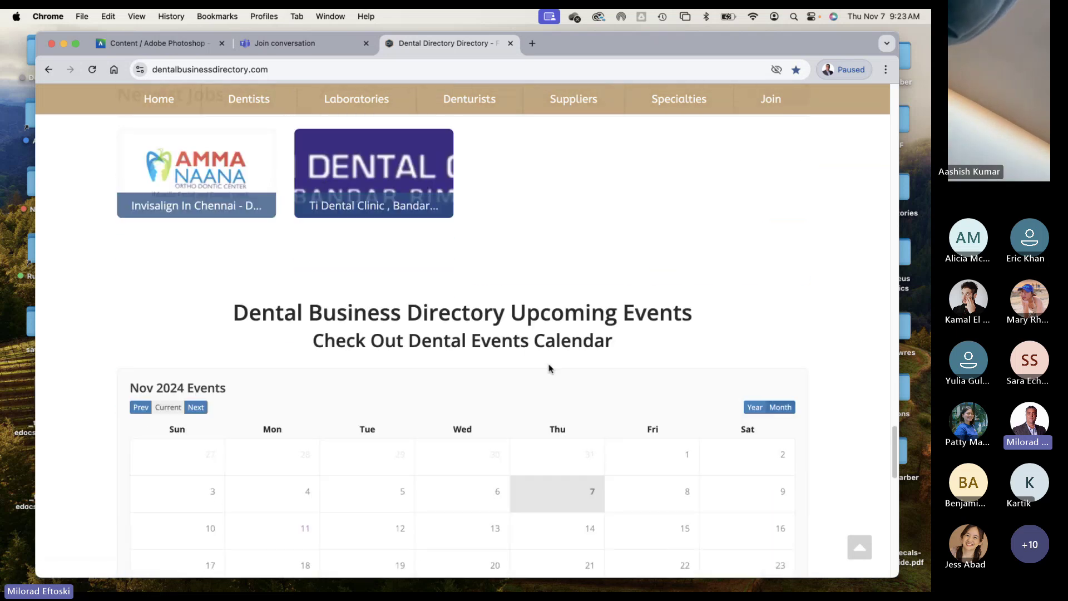
{"action": "scroll", "coordinate": [542, 367], "scroll_direction": "down", "scroll_amount": 3}
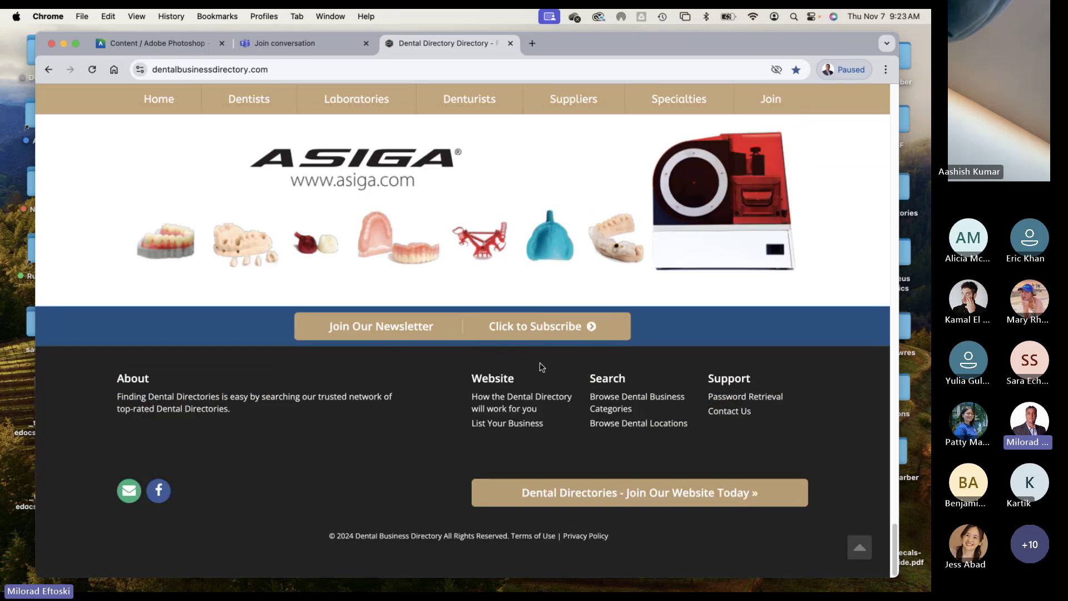
{"action": "scroll", "coordinate": [576, 278], "scroll_direction": "up", "scroll_amount": 20}
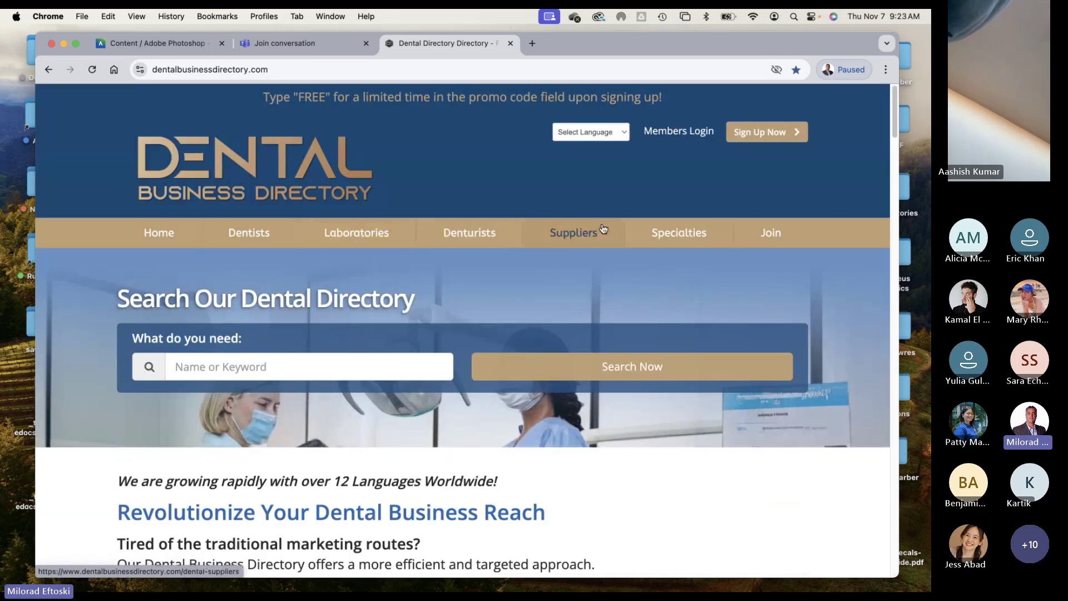
{"action": "left_click", "coordinate": [593, 132]}
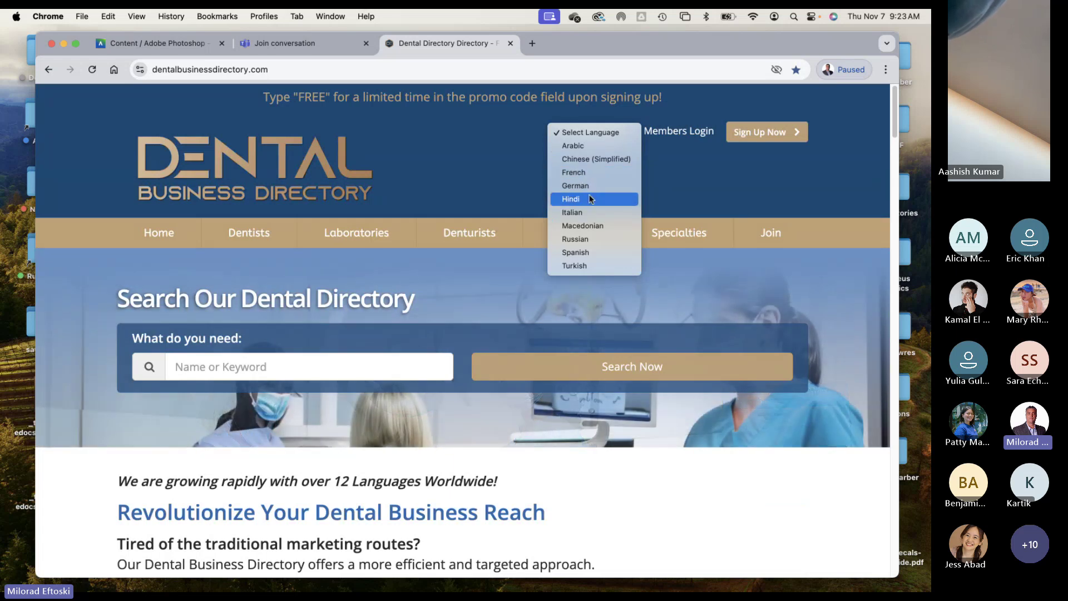
{"action": "left_click", "coordinate": [578, 253]}
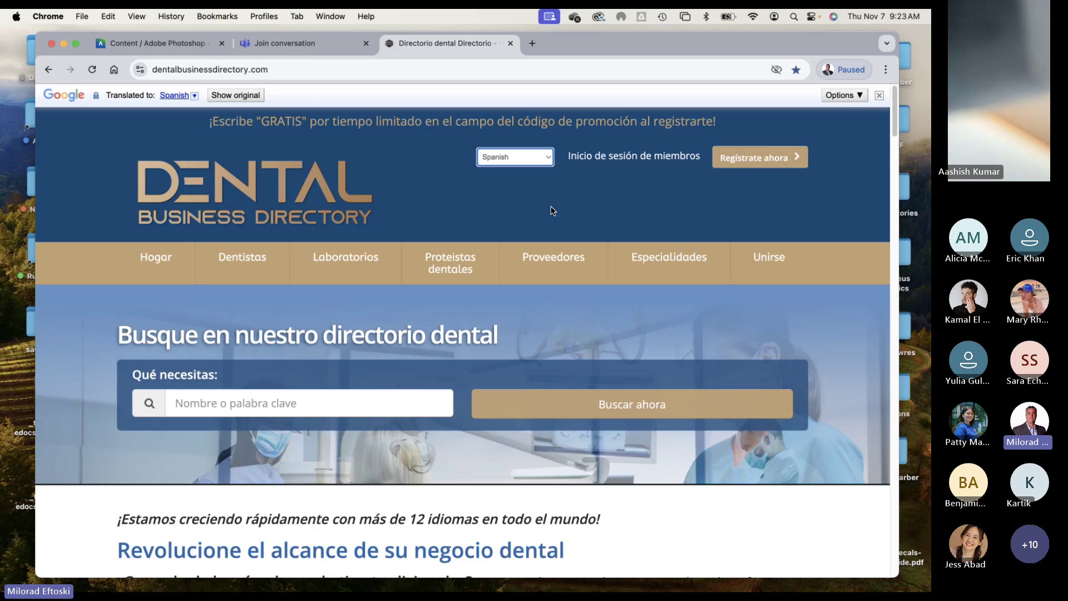
{"action": "left_click", "coordinate": [547, 166]}
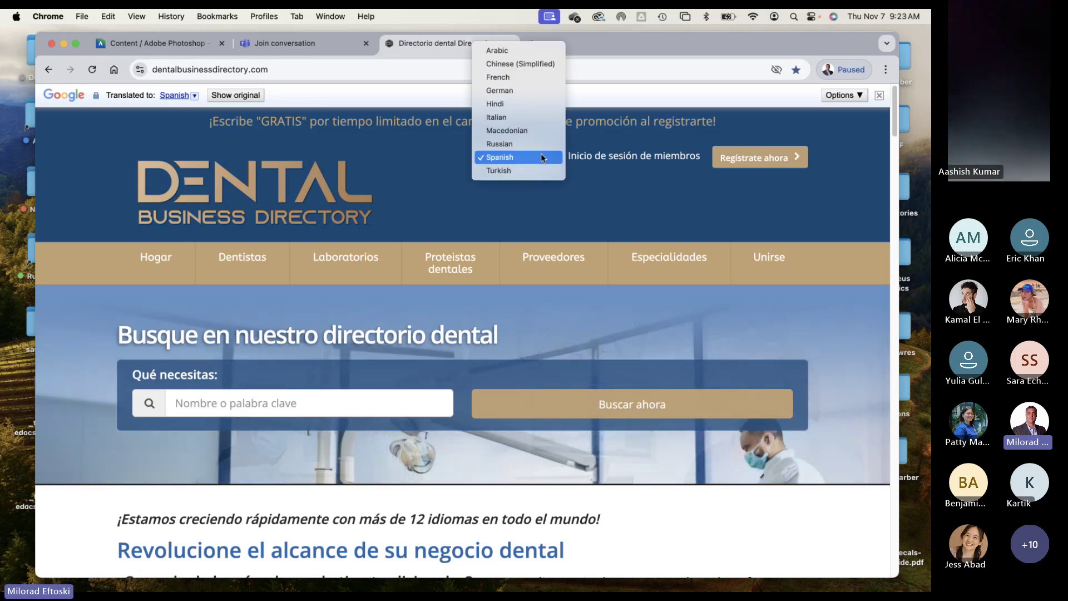
{"action": "left_click", "coordinate": [522, 101]}
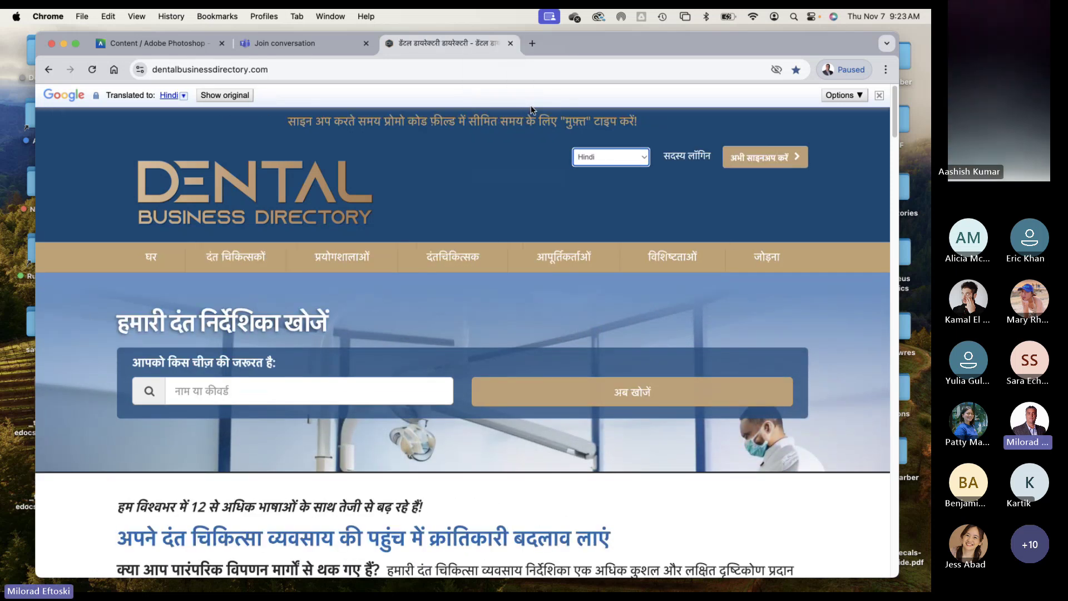
{"action": "left_click", "coordinate": [611, 157]}
{"action": "left_click", "coordinate": [611, 149]}
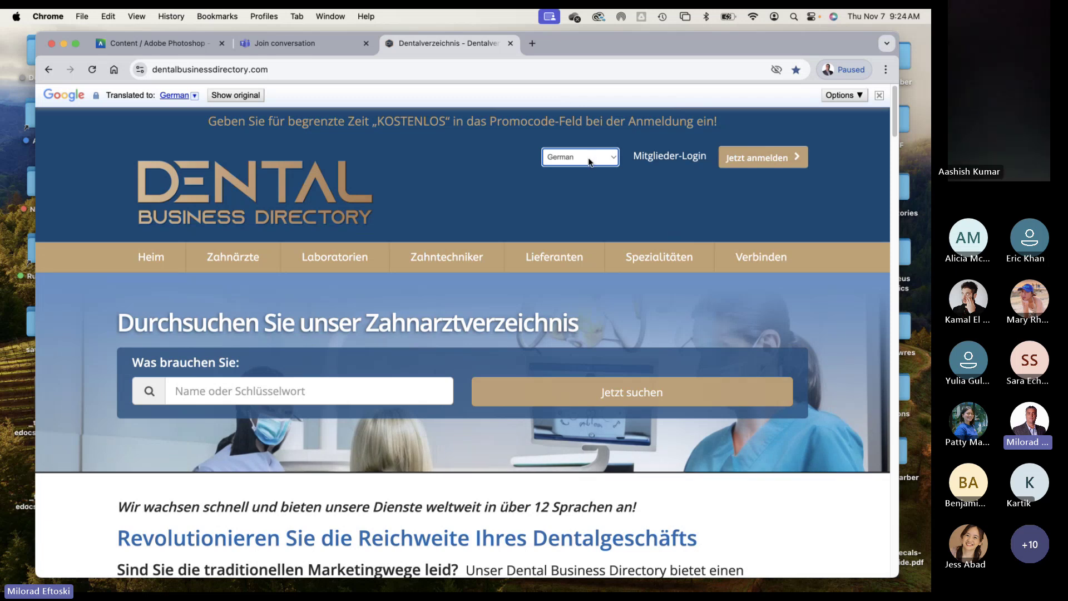
{"action": "left_click", "coordinate": [882, 97]}
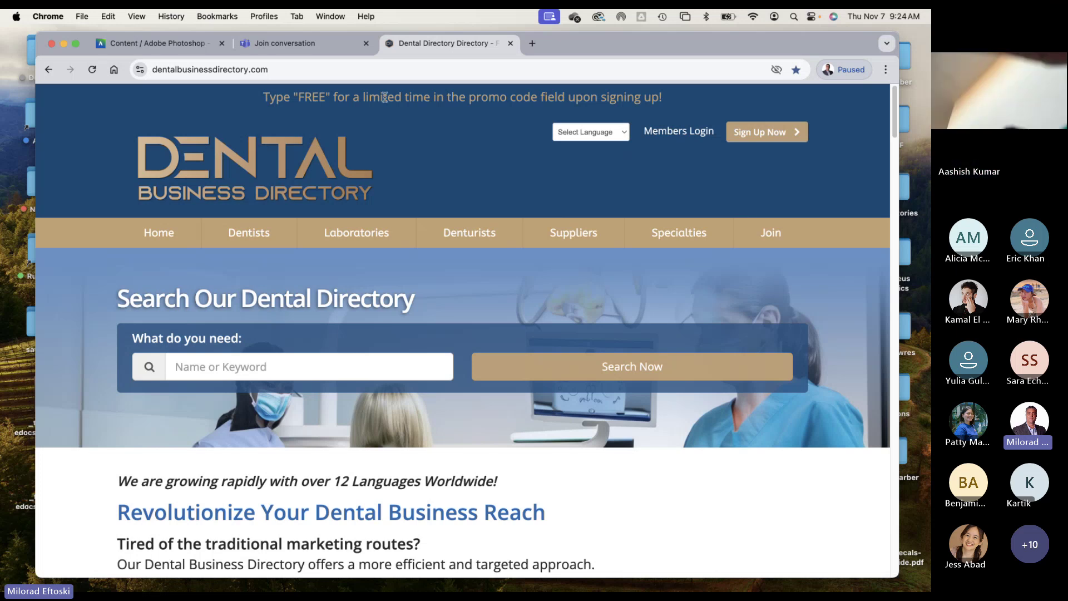
Step: Go to the Canadian Made Products site via 'can' and scroll through its homepage
{"action": "left_click", "coordinate": [334, 71]}
{"action": "type", "text": "canadianmadeproducts.ca/home"}
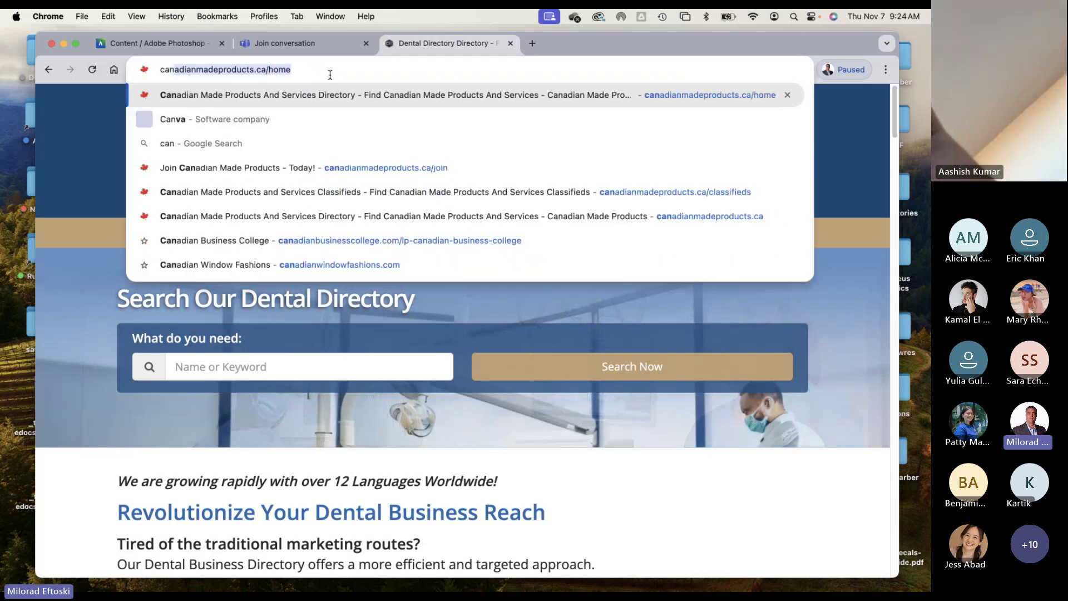
{"action": "key", "text": "Return"}
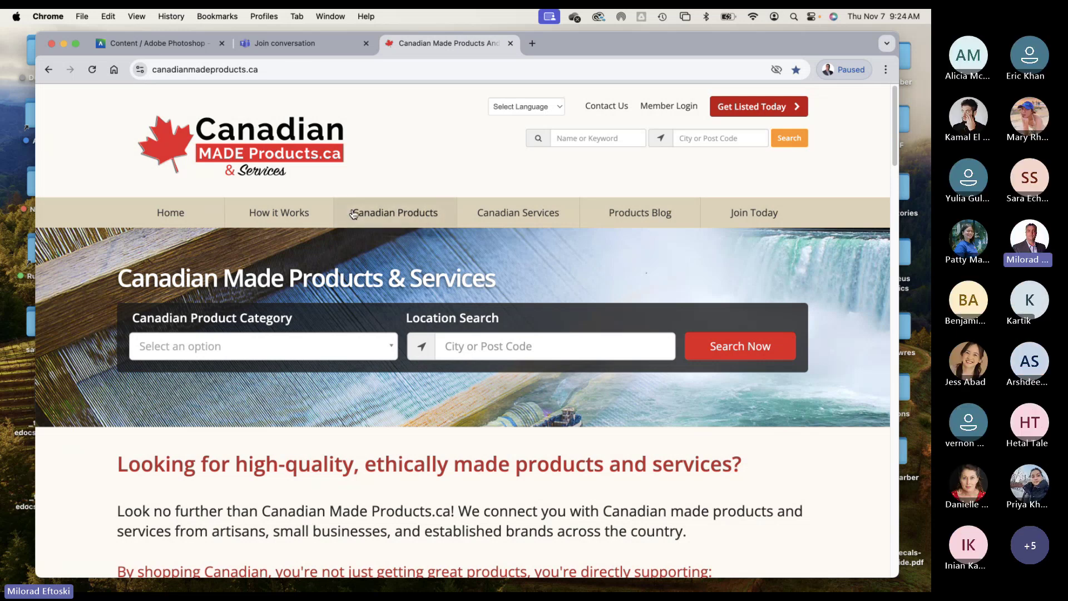
{"action": "scroll", "coordinate": [553, 256], "scroll_direction": "down", "scroll_amount": 3}
{"action": "scroll", "coordinate": [521, 253], "scroll_direction": "down", "scroll_amount": 8}
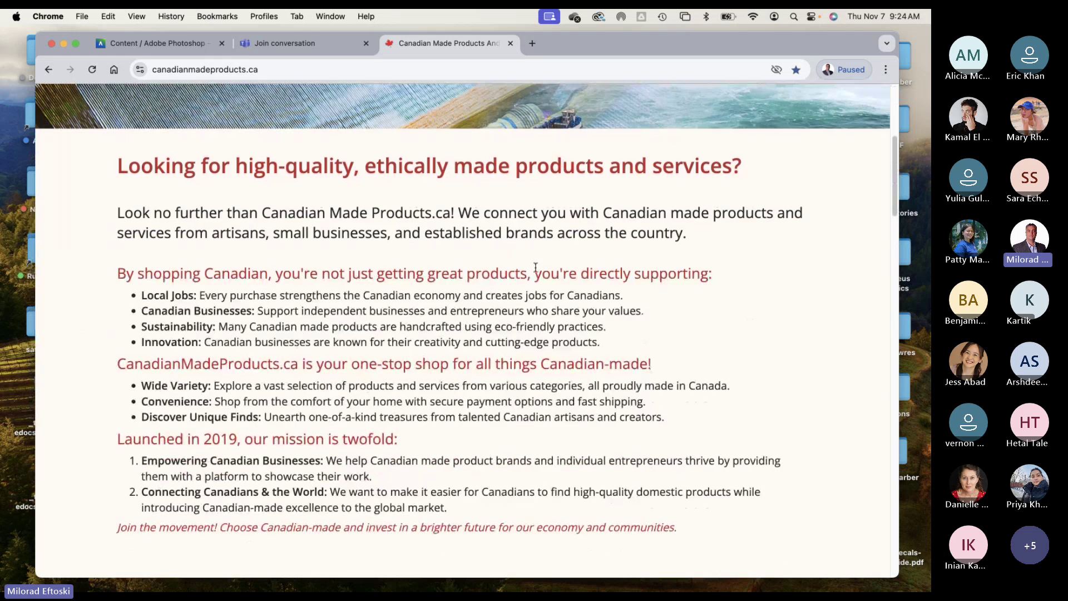
{"action": "scroll", "coordinate": [527, 263], "scroll_direction": "down", "scroll_amount": 2}
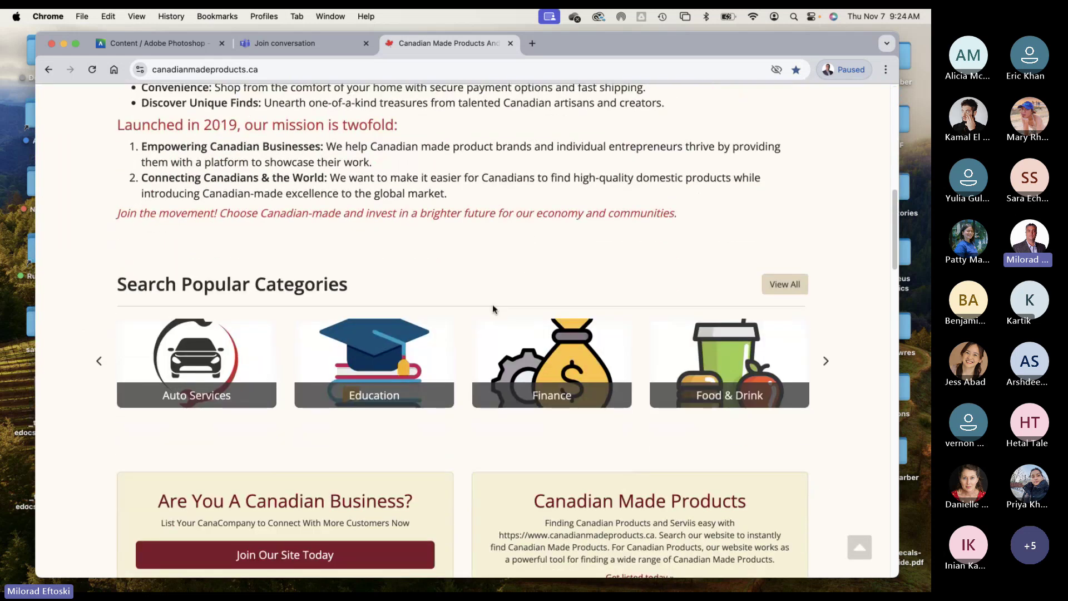
{"action": "scroll", "coordinate": [514, 342], "scroll_direction": "down", "scroll_amount": 2}
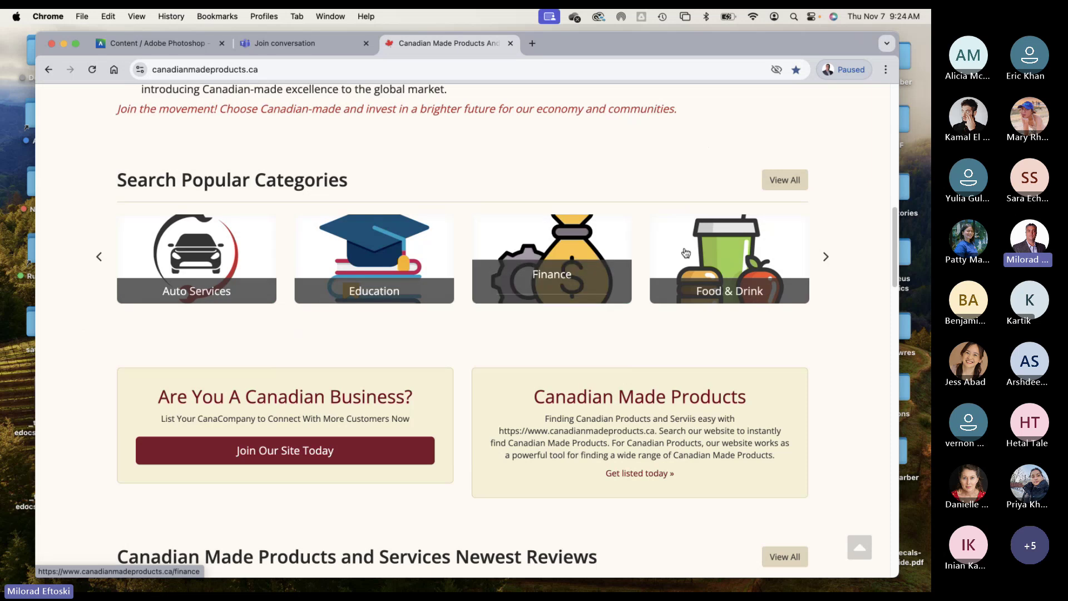
{"action": "scroll", "coordinate": [614, 259], "scroll_direction": "down", "scroll_amount": 2}
{"action": "scroll", "coordinate": [613, 260], "scroll_direction": "down", "scroll_amount": 4}
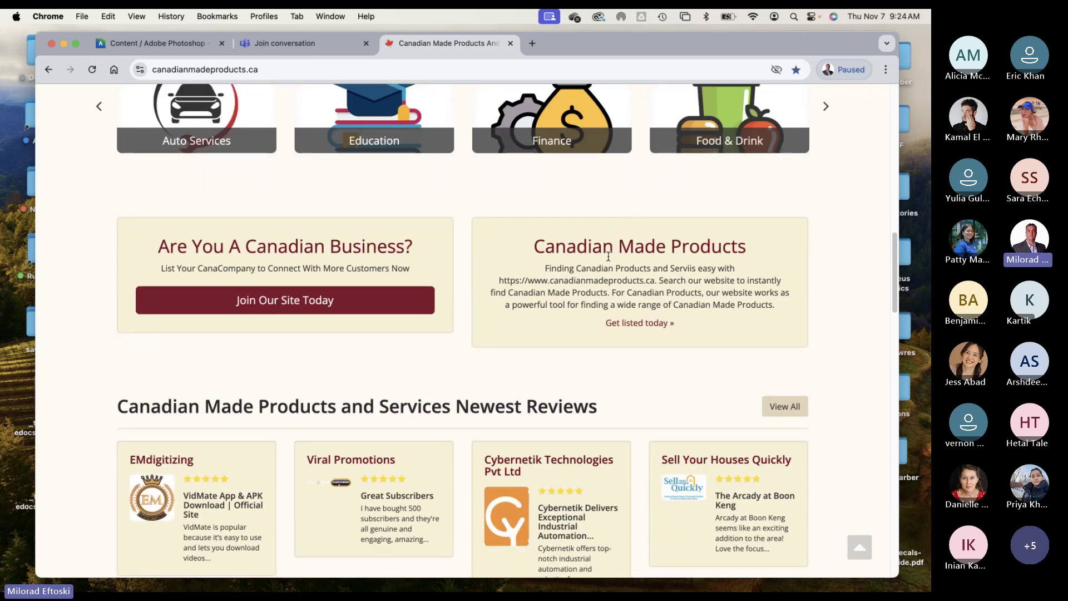
{"action": "scroll", "coordinate": [608, 259], "scroll_direction": "down", "scroll_amount": 10}
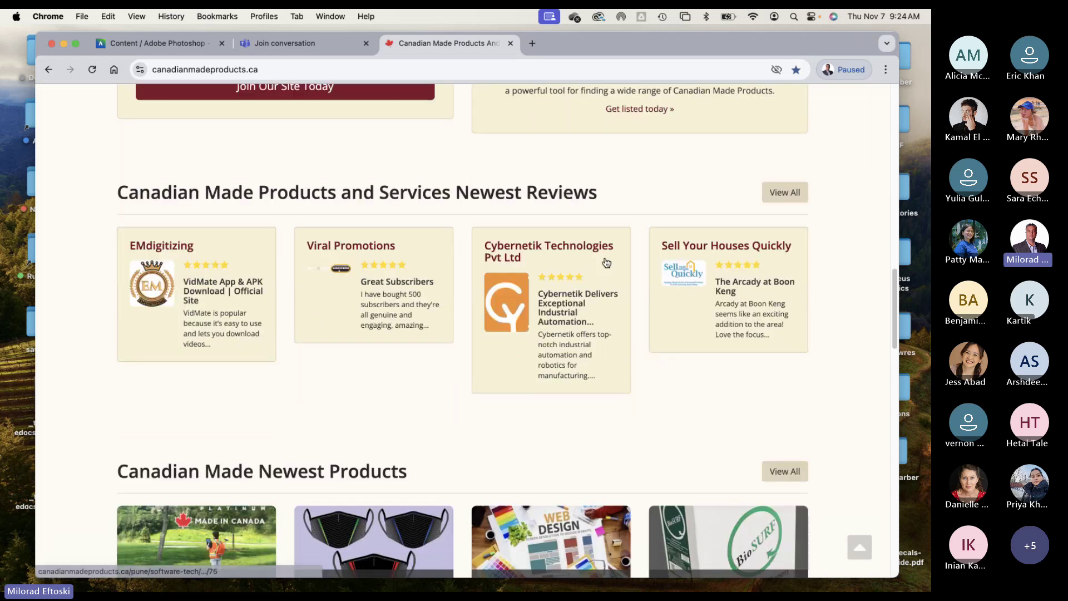
{"action": "scroll", "coordinate": [603, 262], "scroll_direction": "down", "scroll_amount": 20}
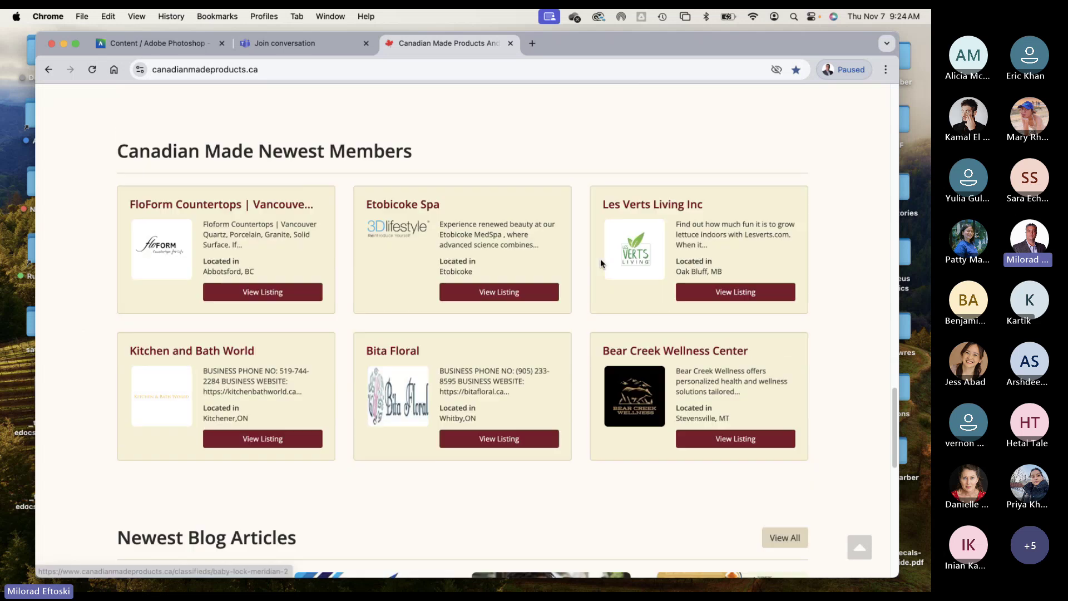
{"action": "scroll", "coordinate": [600, 263], "scroll_direction": "up", "scroll_amount": 20}
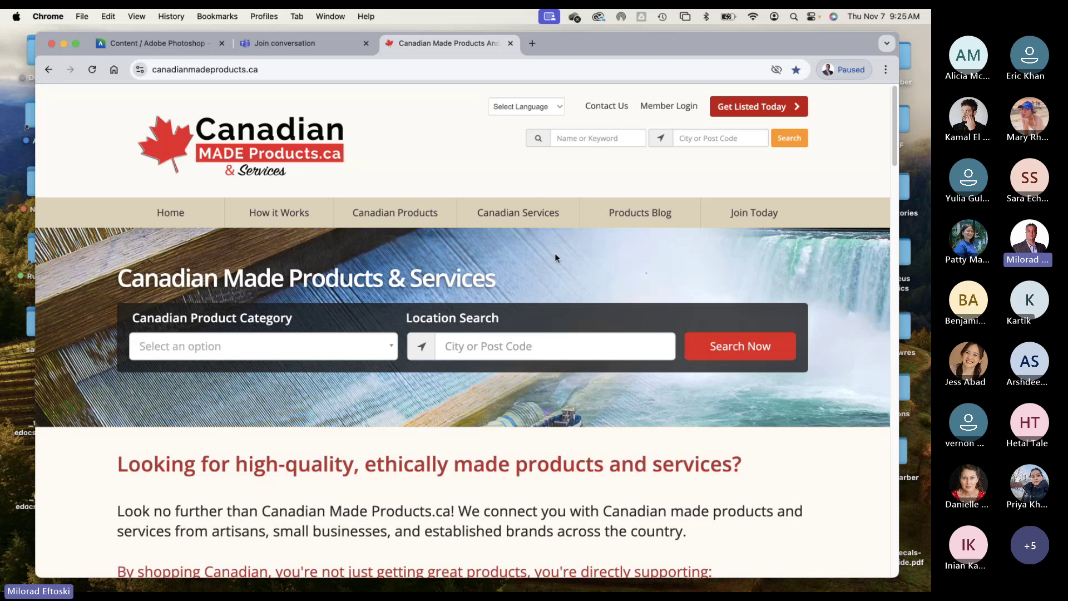
{"action": "scroll", "coordinate": [555, 253], "scroll_direction": "down", "scroll_amount": 5}
{"action": "scroll", "coordinate": [565, 122], "scroll_direction": "up", "scroll_amount": 5}
Step: Close the Canadian Made Products tab and return to the Photoshop course outline tab
{"action": "left_click", "coordinate": [510, 43]}
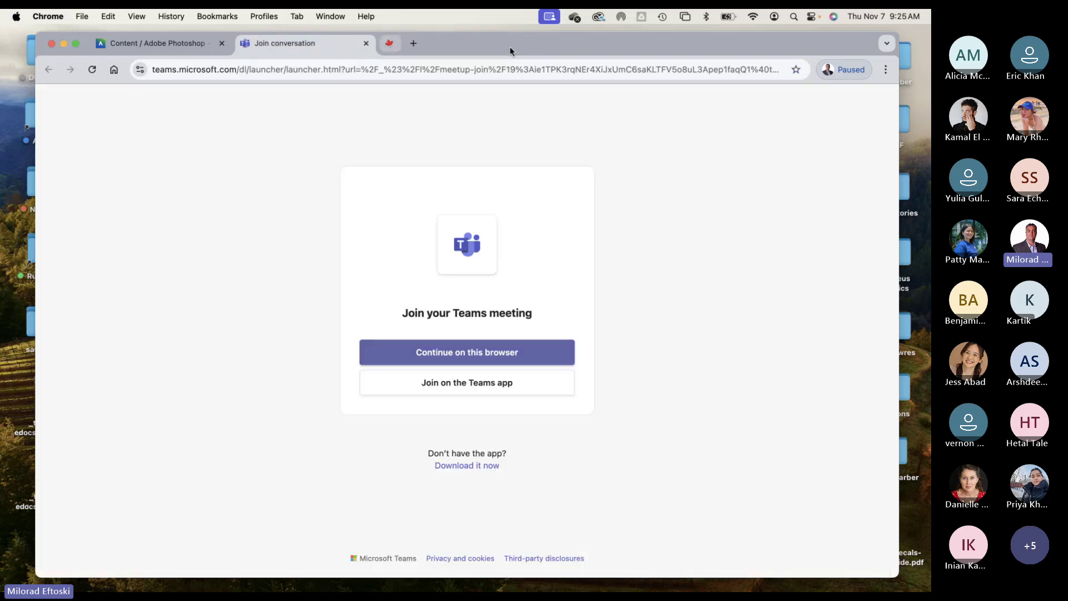
{"action": "left_click", "coordinate": [186, 45]}
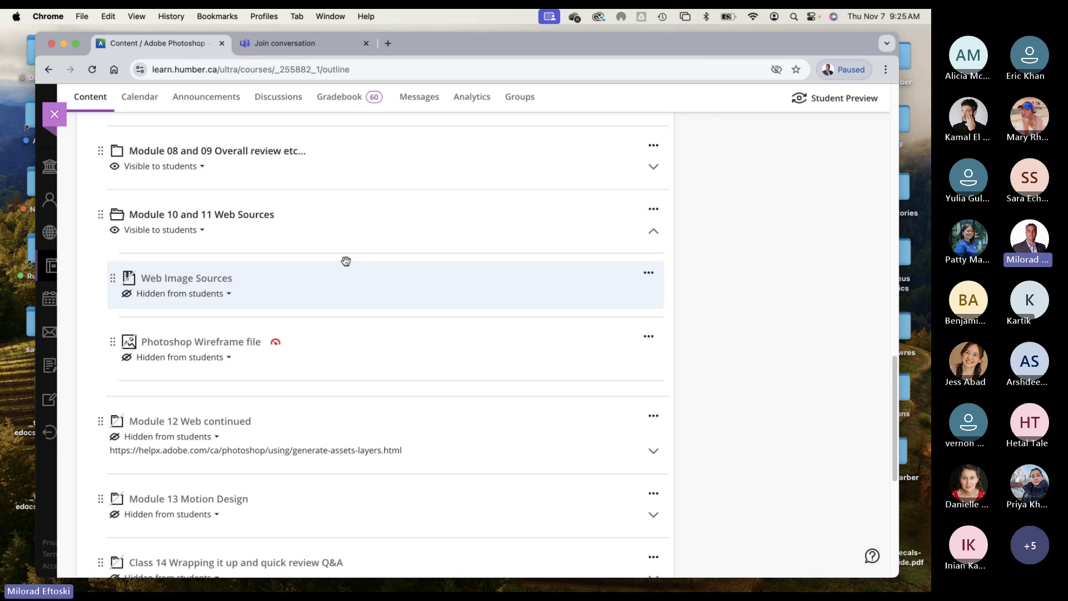
{"action": "left_click_drag", "start_coordinate": [345, 261], "coordinate": [314, 252]}
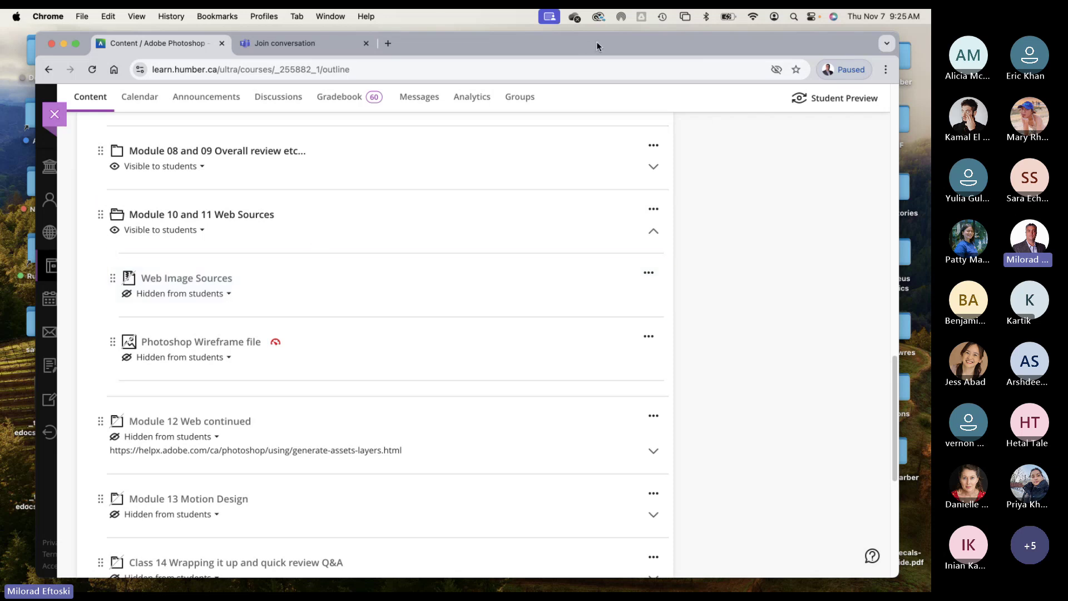
{"action": "left_click_drag", "start_coordinate": [596, 41], "coordinate": [596, 49]}
Step: Reach MonsterONE via 'mons', log in, and open the Beauty Salon Services Responsive HTML Template
{"action": "left_click", "coordinate": [387, 52]}
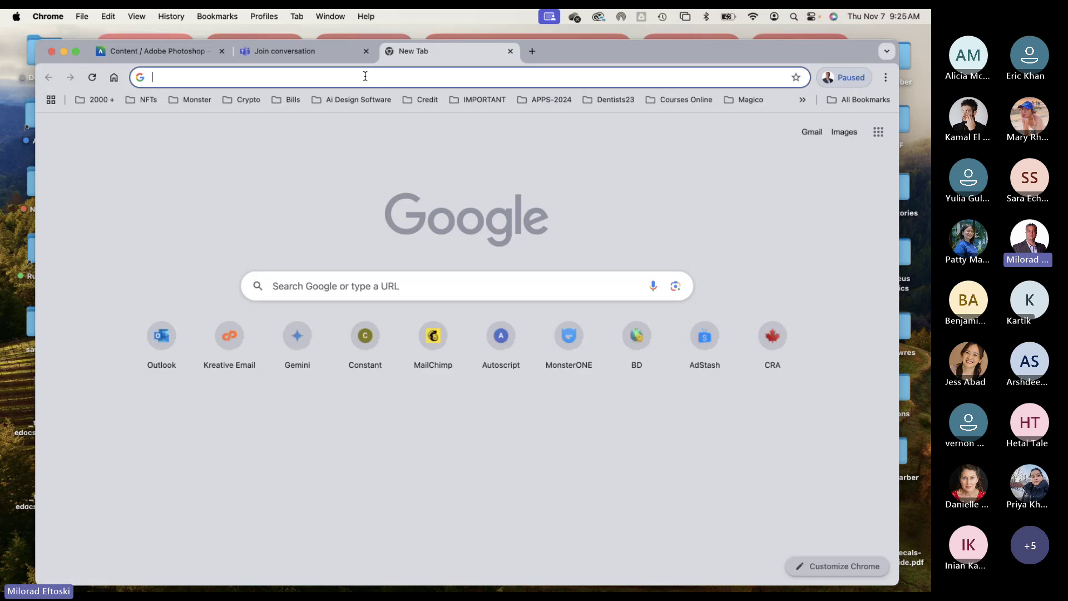
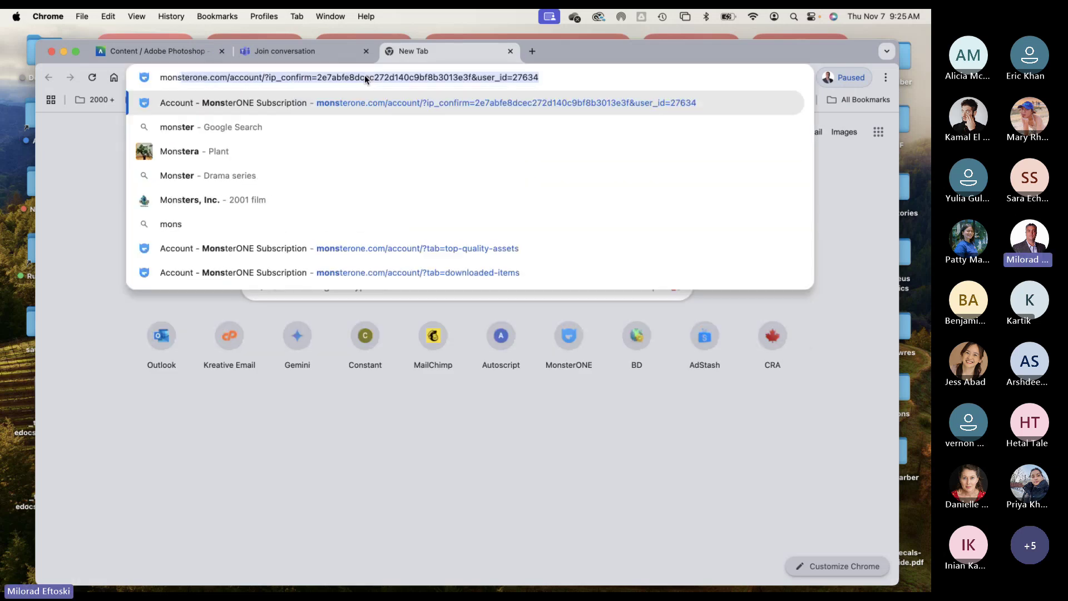
{"action": "key", "text": "Return"}
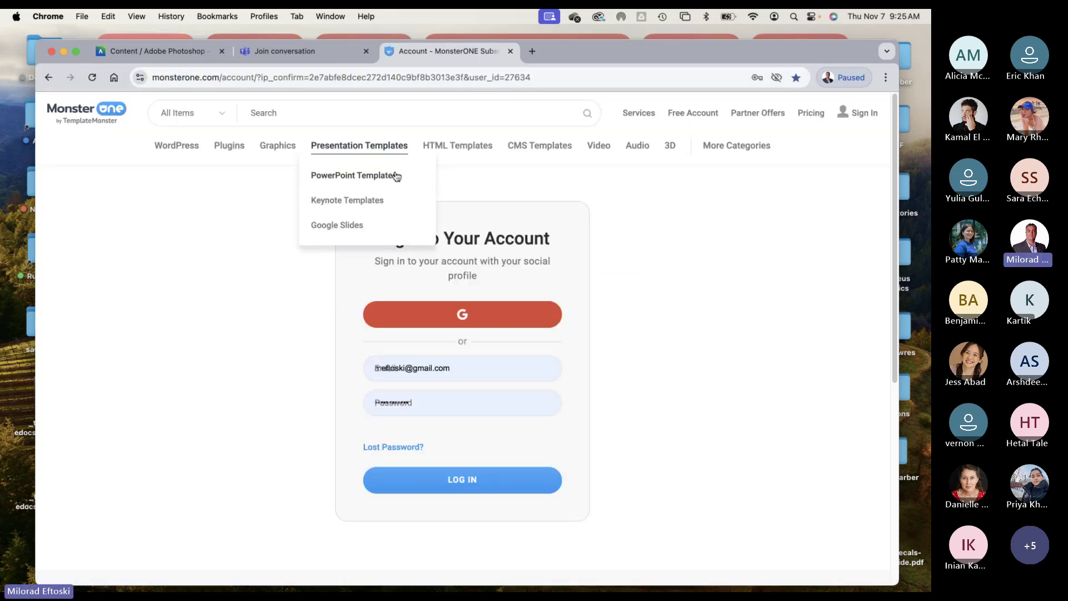
{"action": "left_click", "coordinate": [497, 479]}
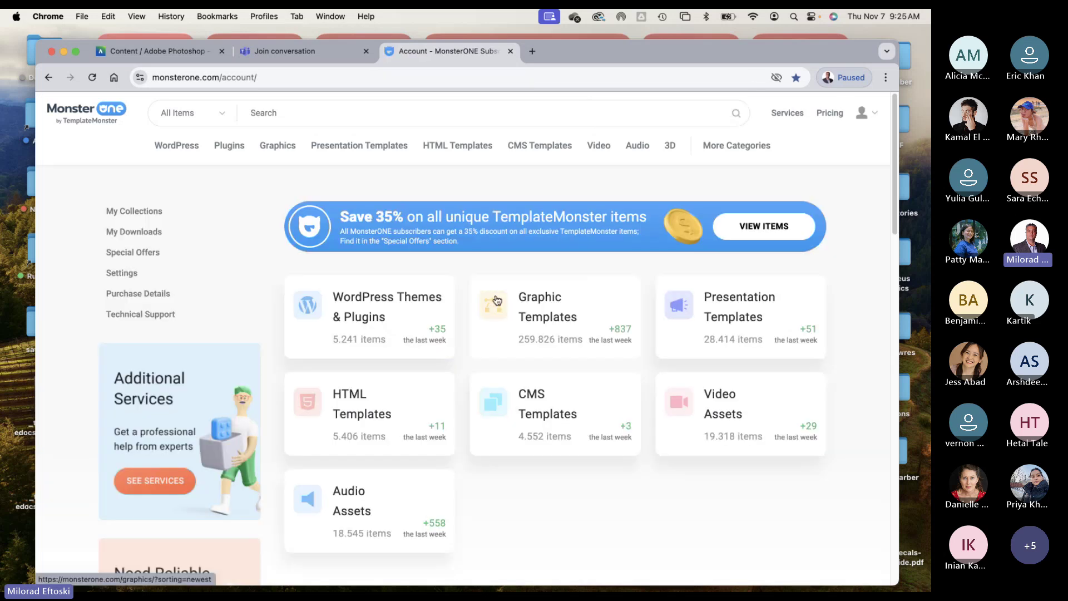
{"action": "mouse_move", "coordinate": [438, 183]}
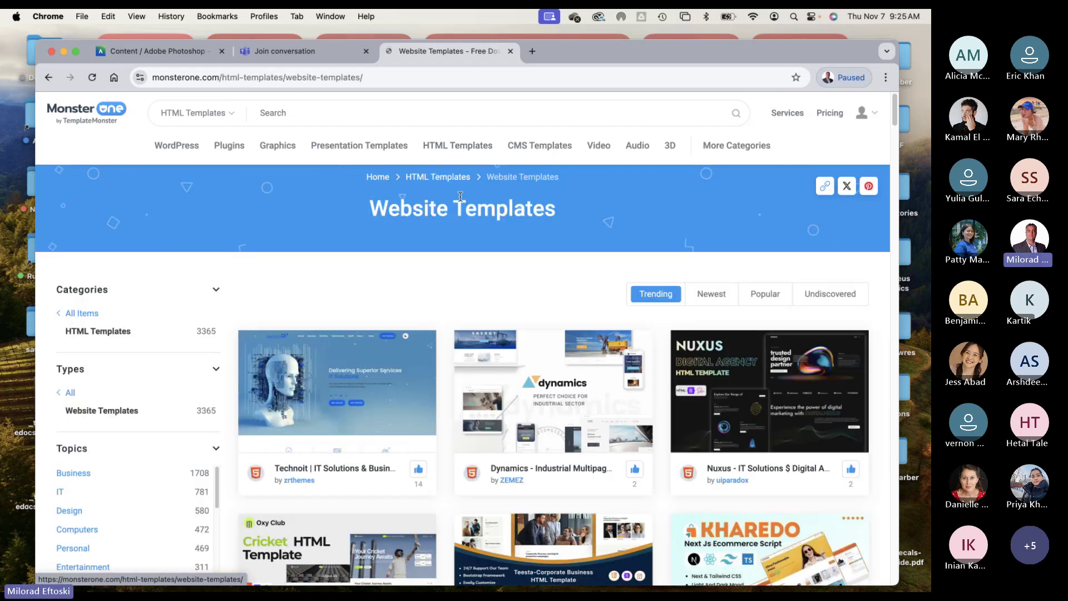
{"action": "scroll", "coordinate": [370, 236], "scroll_direction": "down", "scroll_amount": 3}
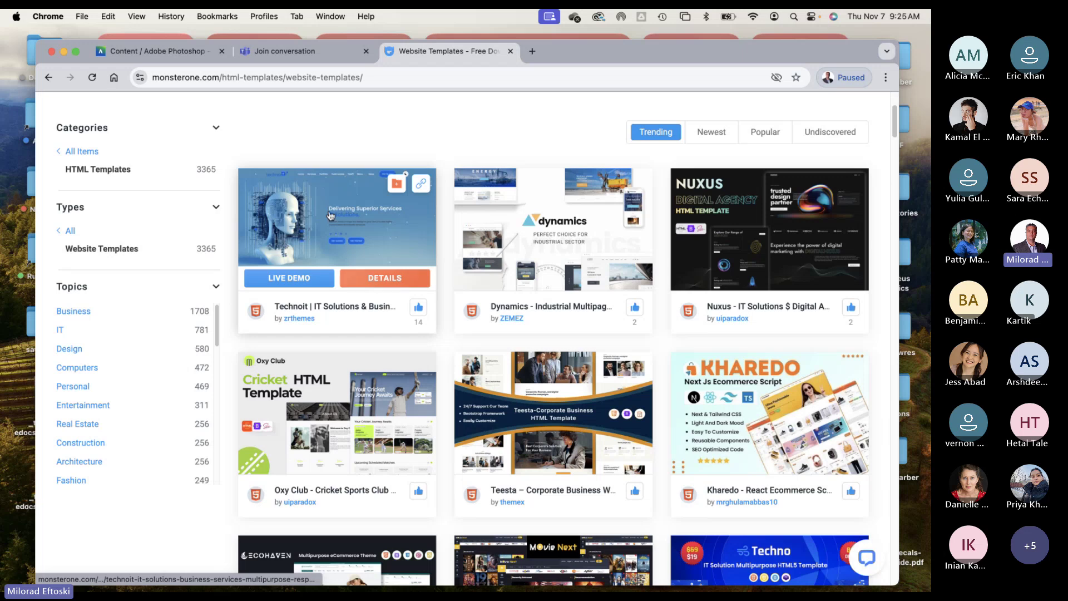
{"action": "scroll", "coordinate": [358, 231], "scroll_direction": "down", "scroll_amount": 3}
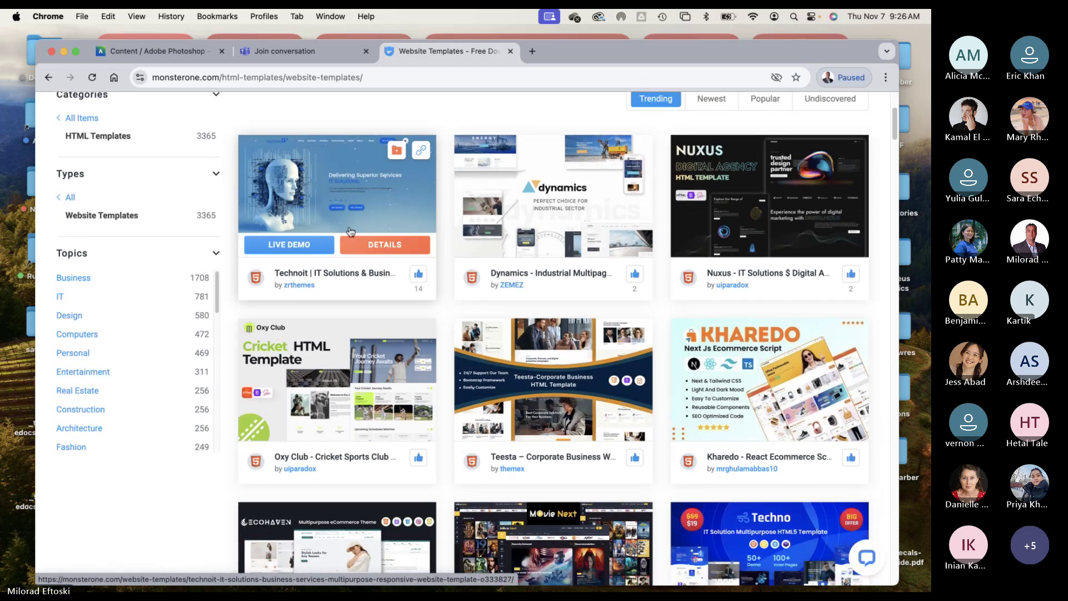
{"action": "scroll", "coordinate": [349, 232], "scroll_direction": "down", "scroll_amount": 4}
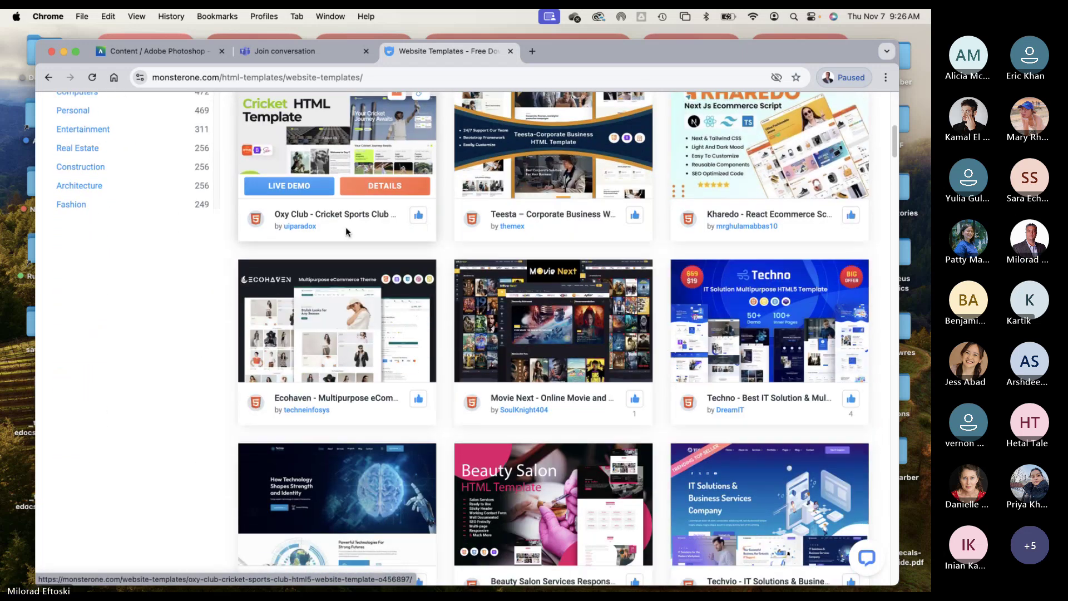
{"action": "left_click", "coordinate": [513, 416]}
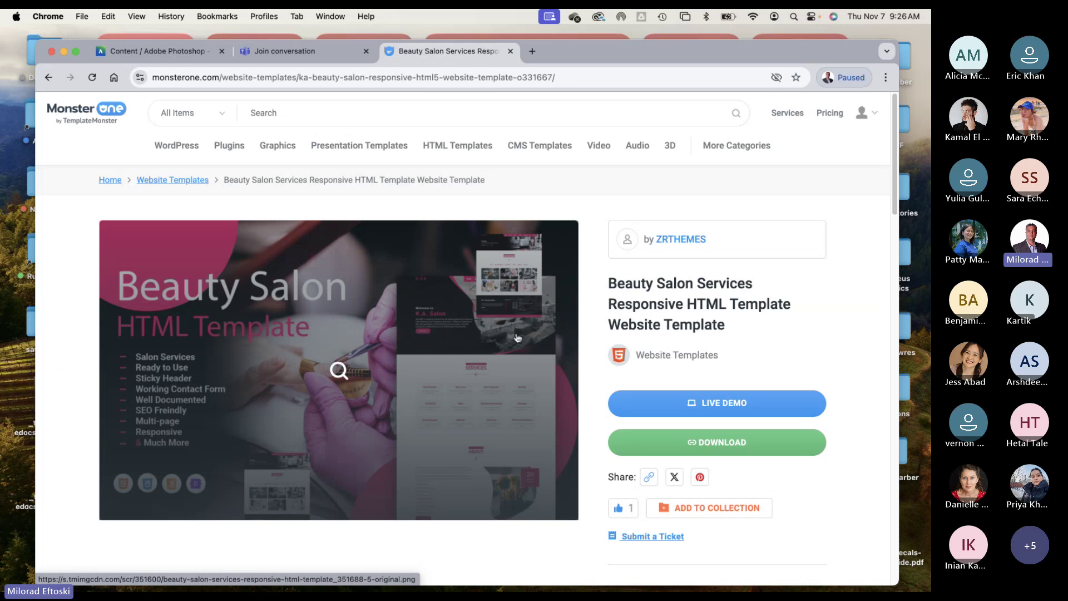
Step: Start the Beauty Salon template download and dismiss the installation-service offer
{"action": "scroll", "coordinate": [516, 338], "scroll_direction": "down", "scroll_amount": 5}
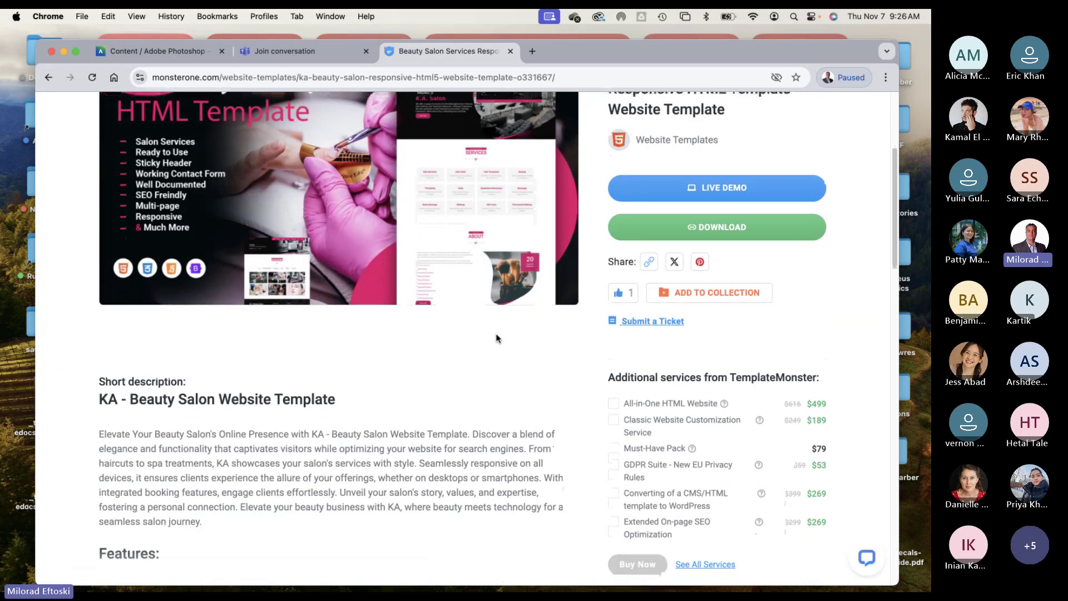
{"action": "scroll", "coordinate": [496, 338], "scroll_direction": "up", "scroll_amount": 5}
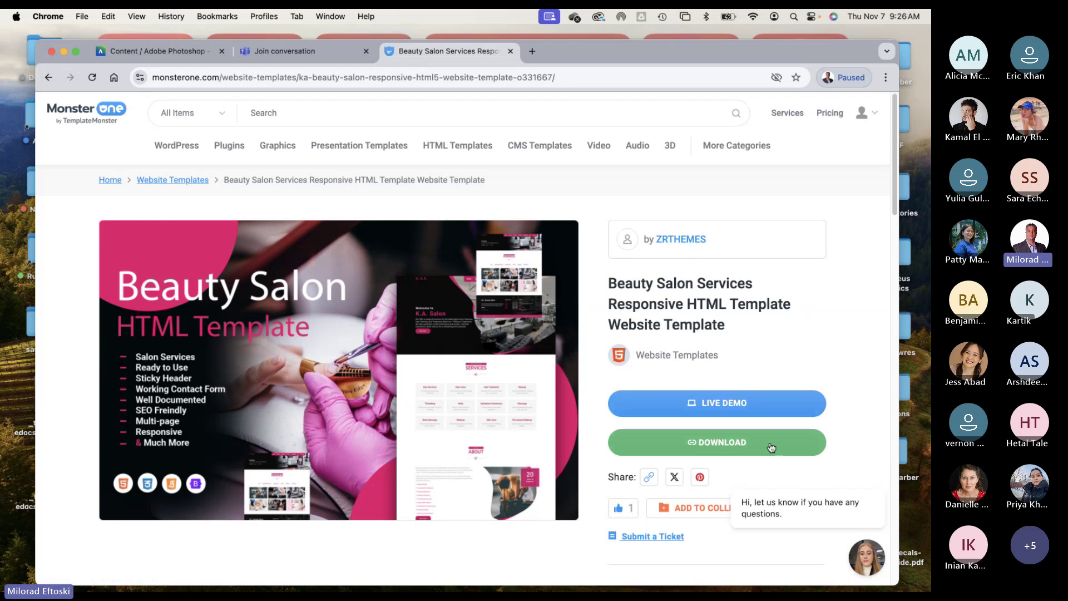
{"action": "left_click", "coordinate": [771, 448]}
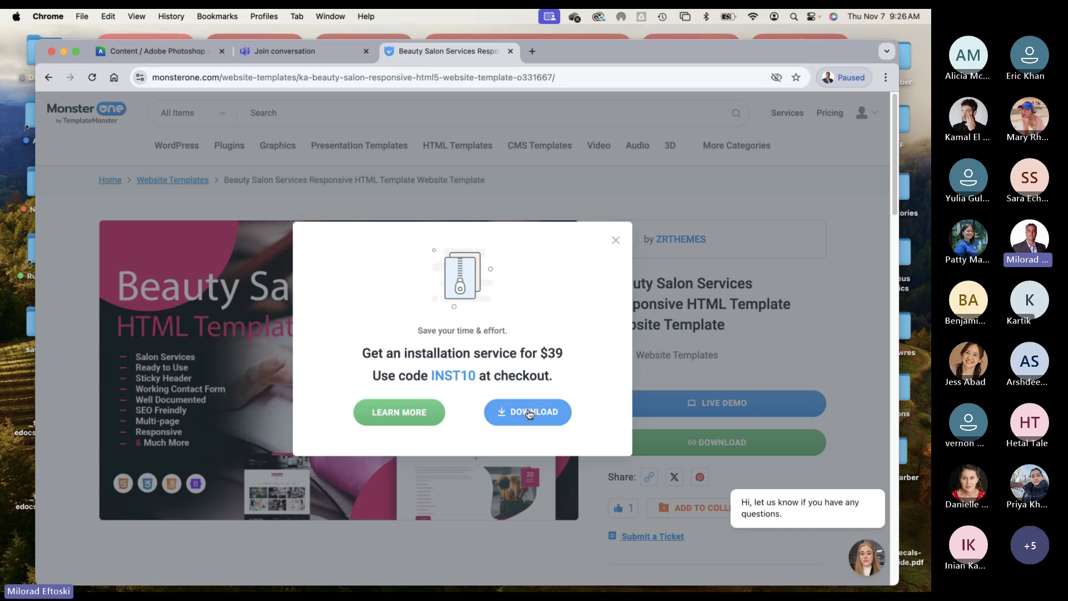
{"action": "left_click", "coordinate": [616, 240]}
{"action": "scroll", "coordinate": [779, 396], "scroll_direction": "down", "scroll_amount": 5}
{"action": "scroll", "coordinate": [770, 395], "scroll_direction": "down", "scroll_amount": 6}
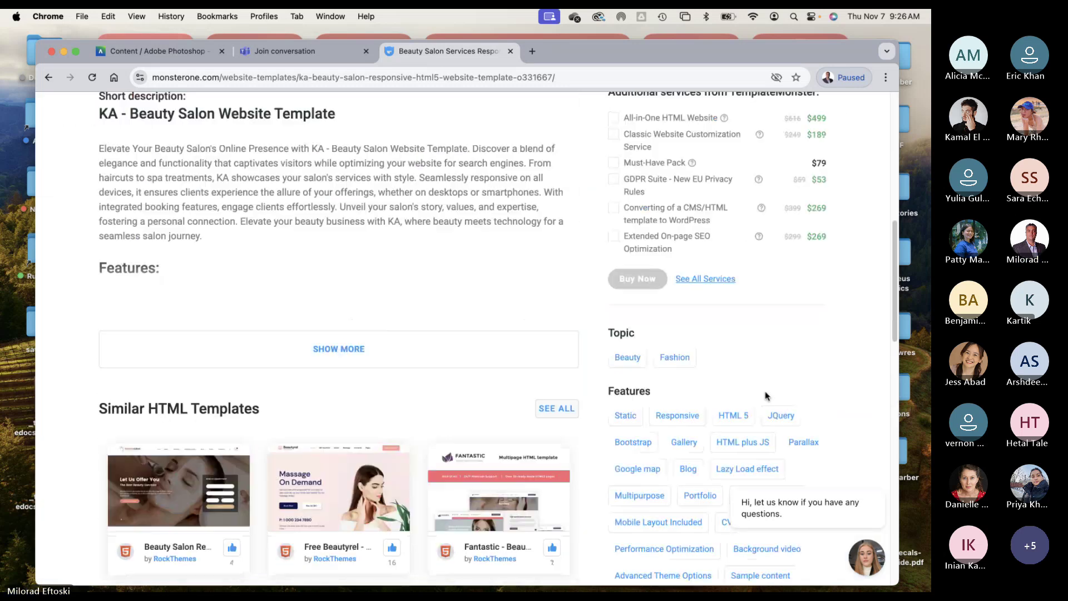
{"action": "scroll", "coordinate": [729, 129], "scroll_direction": "up", "scroll_amount": 10}
{"action": "mouse_move", "coordinate": [718, 53]}
{"action": "left_mouse_down"}
{"action": "mouse_move", "coordinate": [614, 48]}
{"action": "mouse_move", "coordinate": [735, 48]}
{"action": "left_mouse_up"}
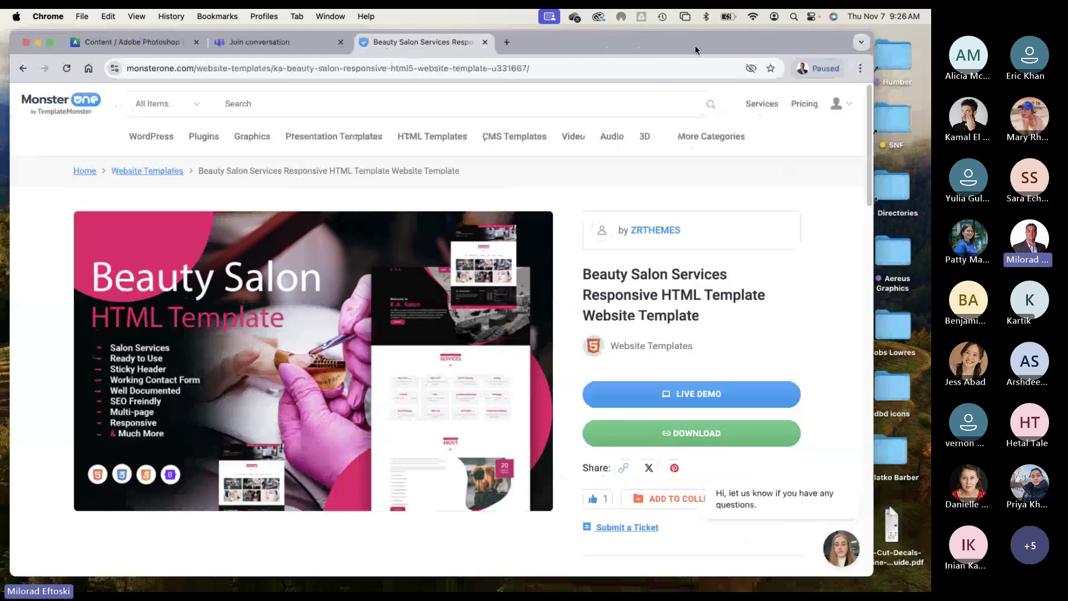
Step: Request the download again, close the offer, and move Chrome left to reveal desktop folders
{"action": "left_click", "coordinate": [785, 436]}
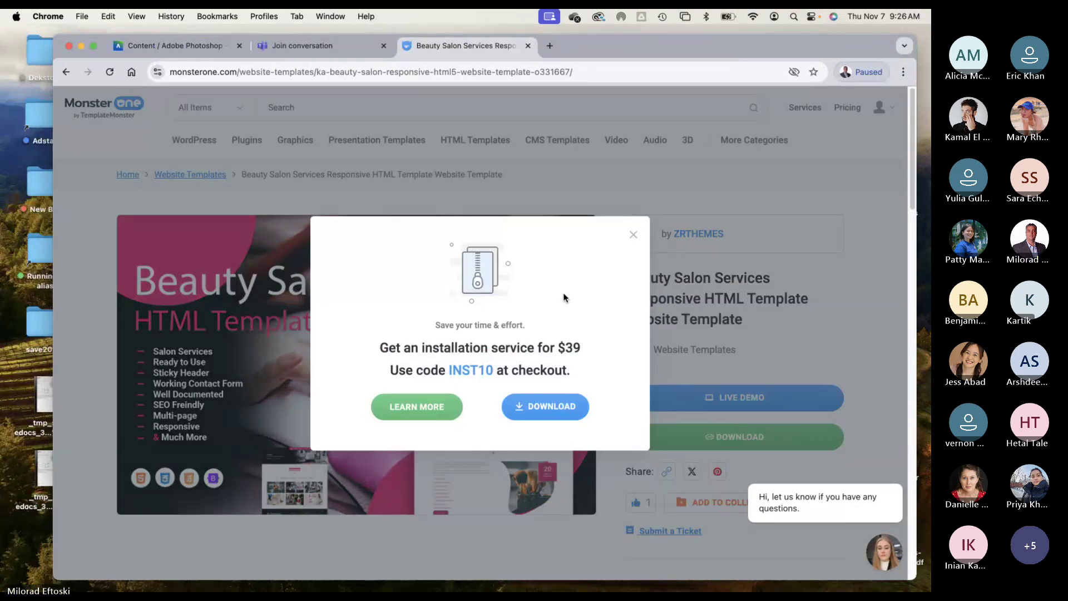
{"action": "left_click", "coordinate": [632, 235]}
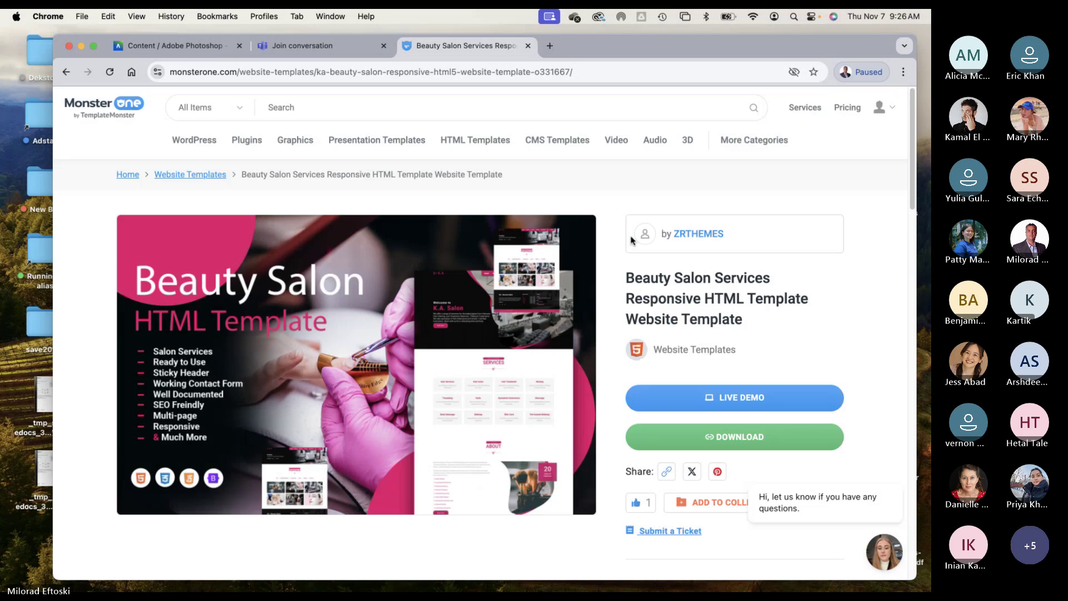
{"action": "left_click_drag", "start_coordinate": [650, 46], "coordinate": [550, 48]}
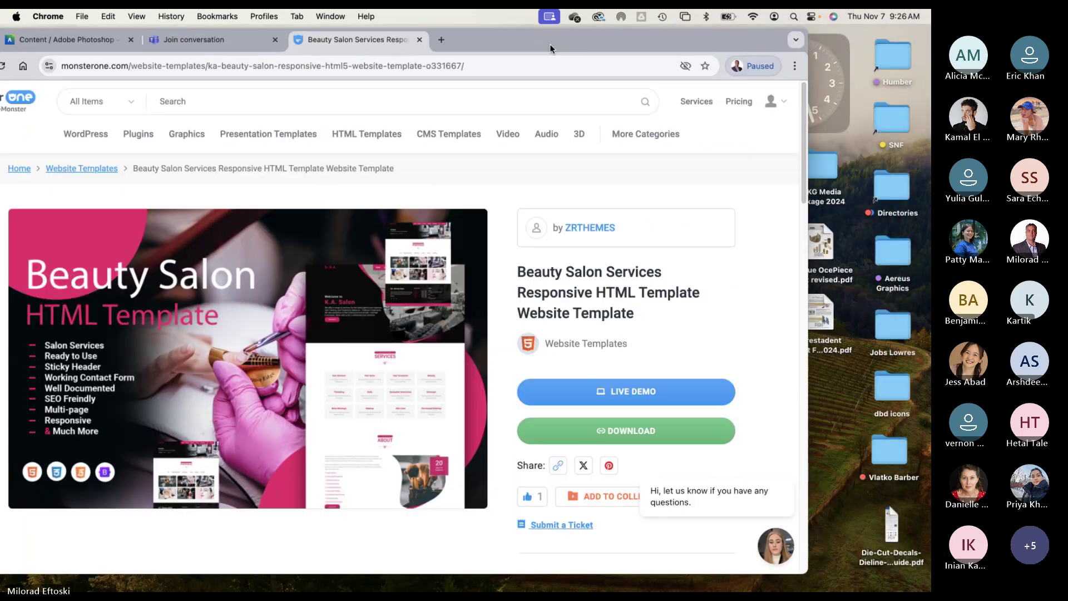
Step: Open the SNF desktop folder, switch to Downloads, minimize it, and move Chrome back right
{"action": "left_click", "coordinate": [888, 121]}
{"action": "double_click", "coordinate": [887, 122]}
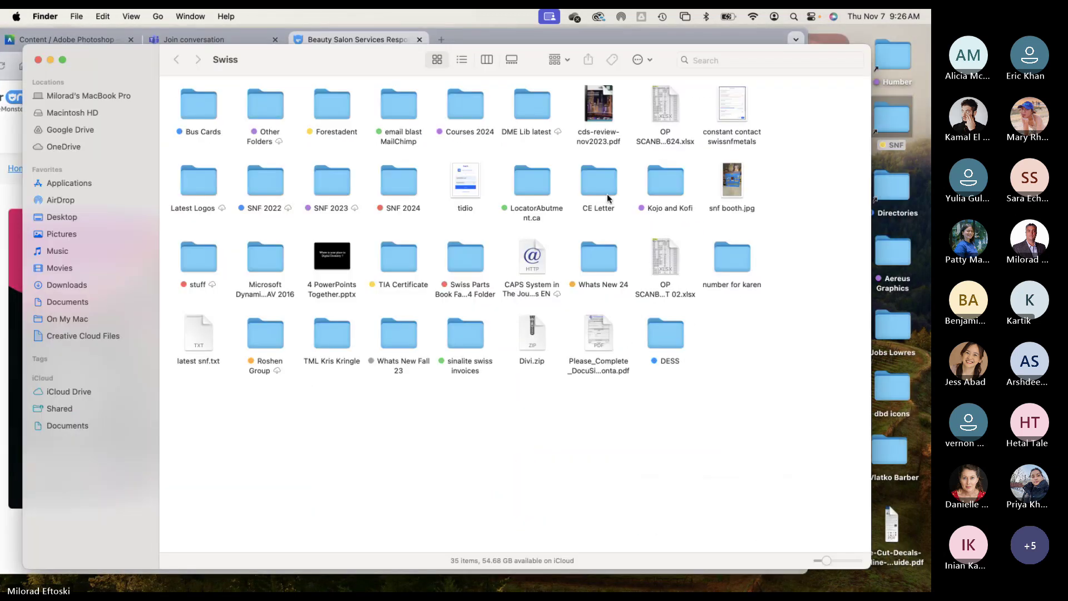
{"action": "left_click", "coordinate": [70, 285]}
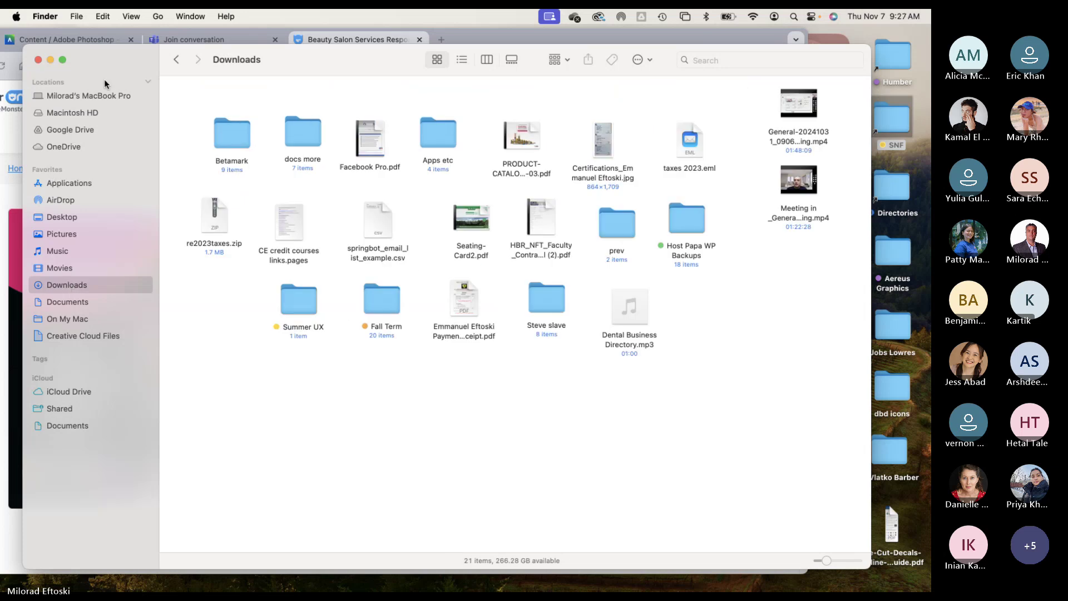
{"action": "left_click", "coordinate": [50, 60]}
{"action": "left_click_drag", "start_coordinate": [634, 40], "coordinate": [735, 41]}
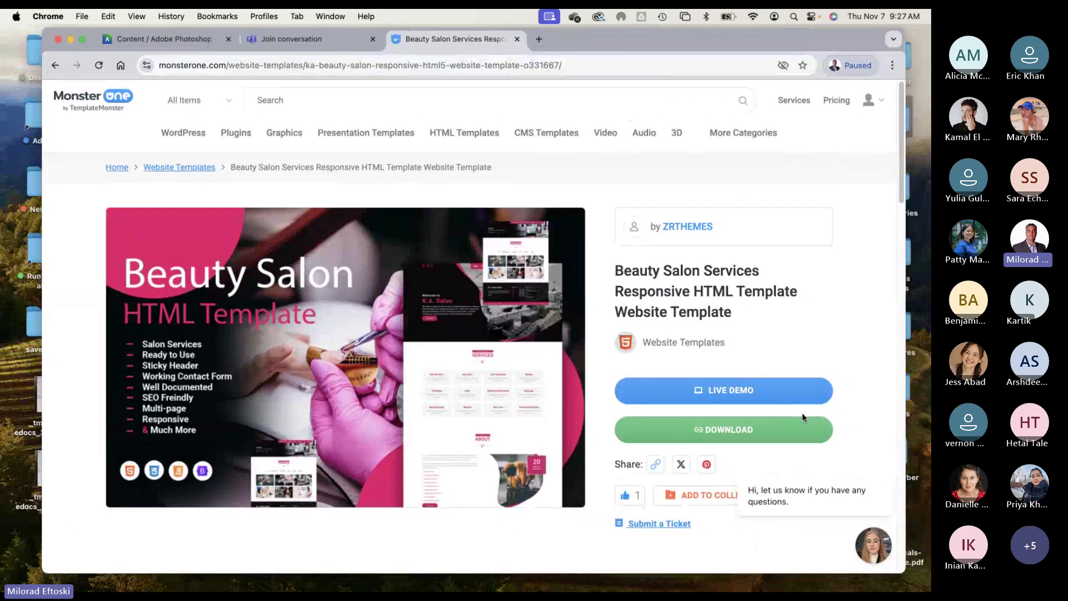
Step: Go back to the Website Templates listing and open the Movie Next template page
{"action": "scroll", "coordinate": [803, 417], "scroll_direction": "down", "scroll_amount": 2}
{"action": "scroll", "coordinate": [346, 358], "scroll_direction": "up", "scroll_amount": 2}
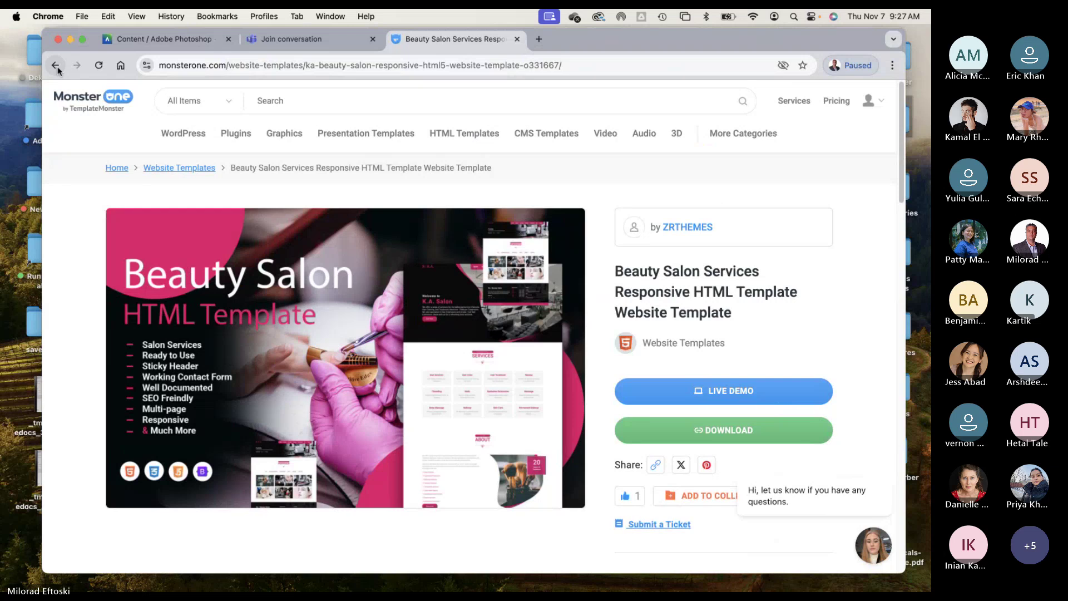
{"action": "left_click", "coordinate": [55, 65]}
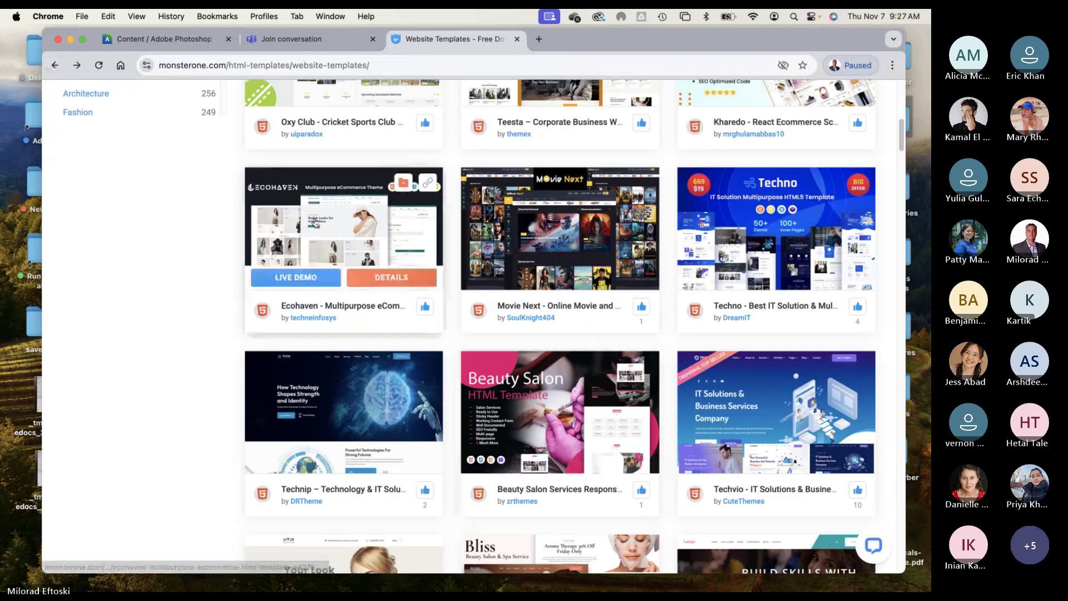
{"action": "left_click", "coordinate": [493, 227]}
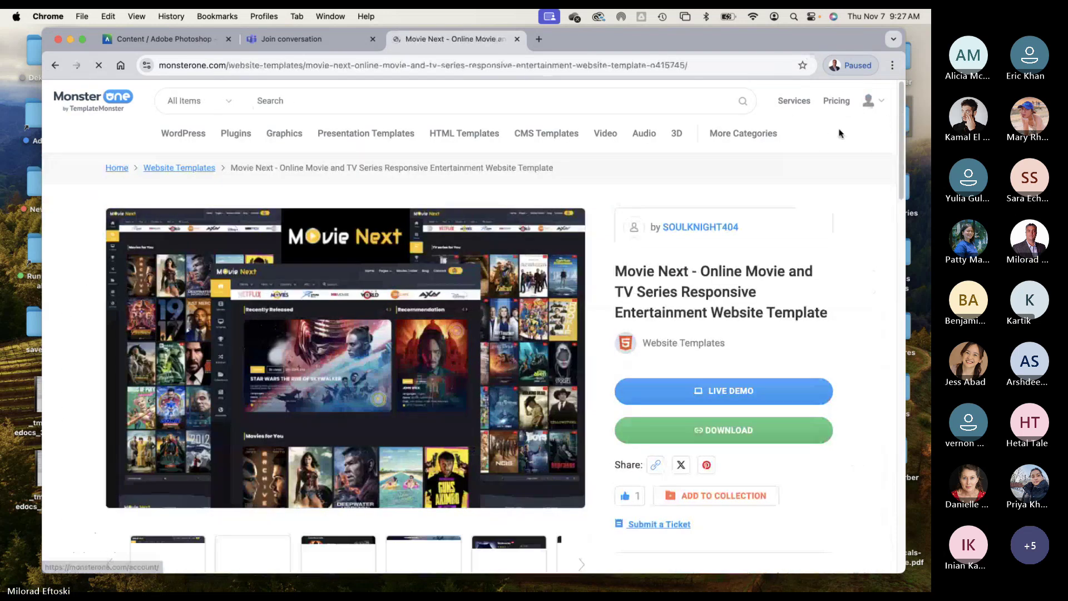
{"action": "scroll", "coordinate": [660, 220], "scroll_direction": "down", "scroll_amount": 3}
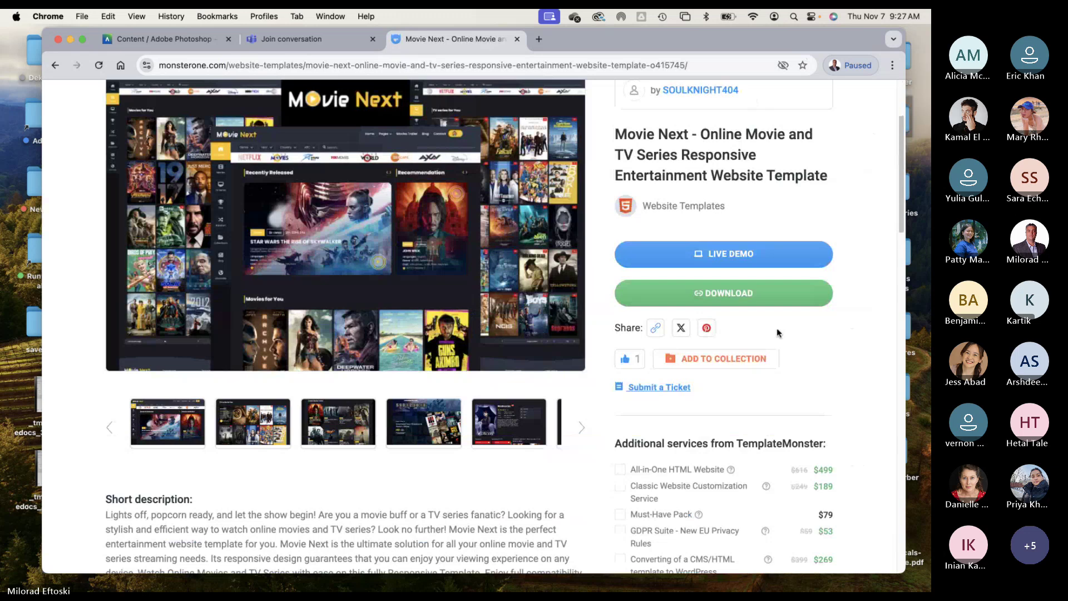
Step: Download the free Movie Next zip and save it to the Desktop
{"action": "left_click", "coordinate": [785, 297]}
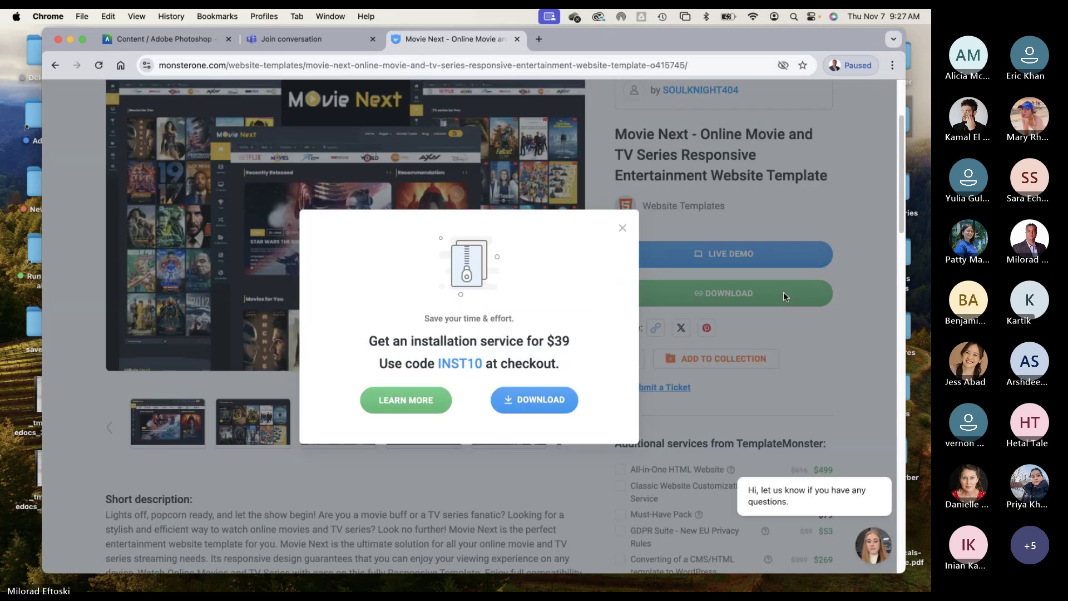
{"action": "left_click", "coordinate": [545, 401]}
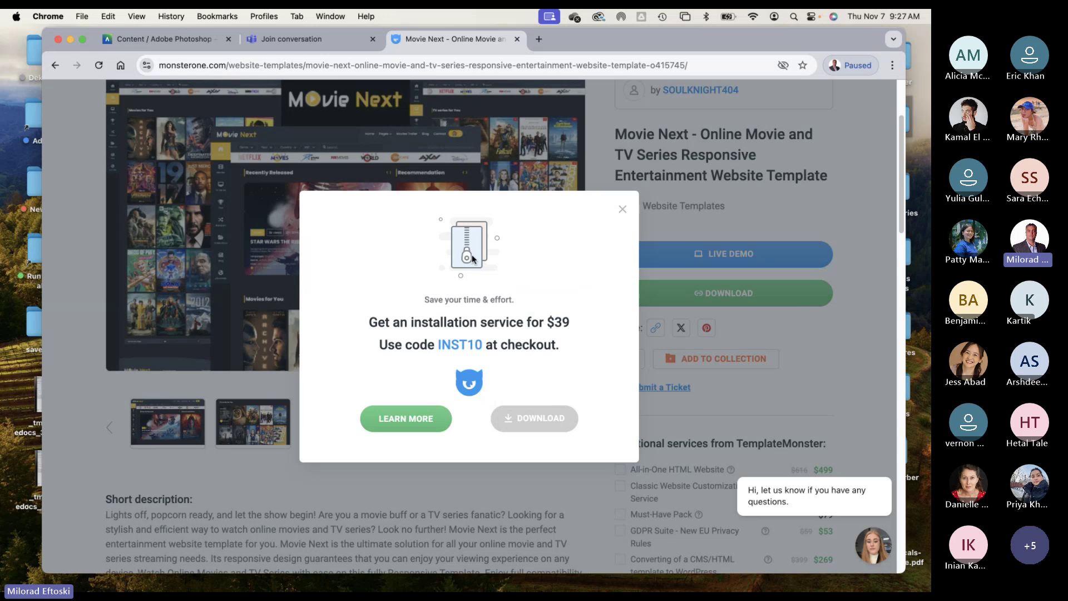
{"action": "left_click", "coordinate": [417, 174]}
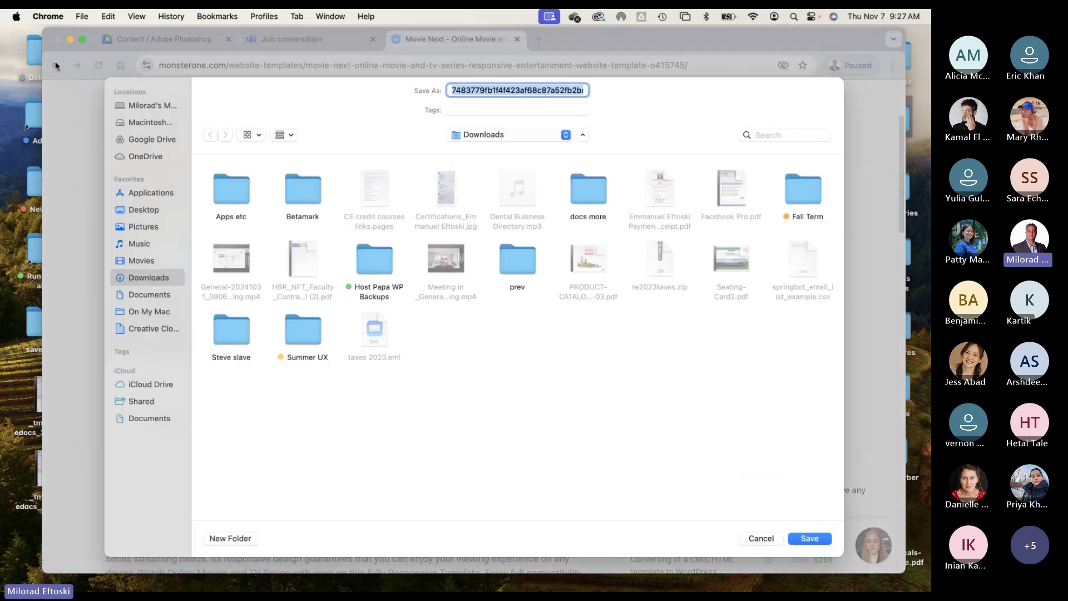
{"action": "key", "text": "super+shift+d"}
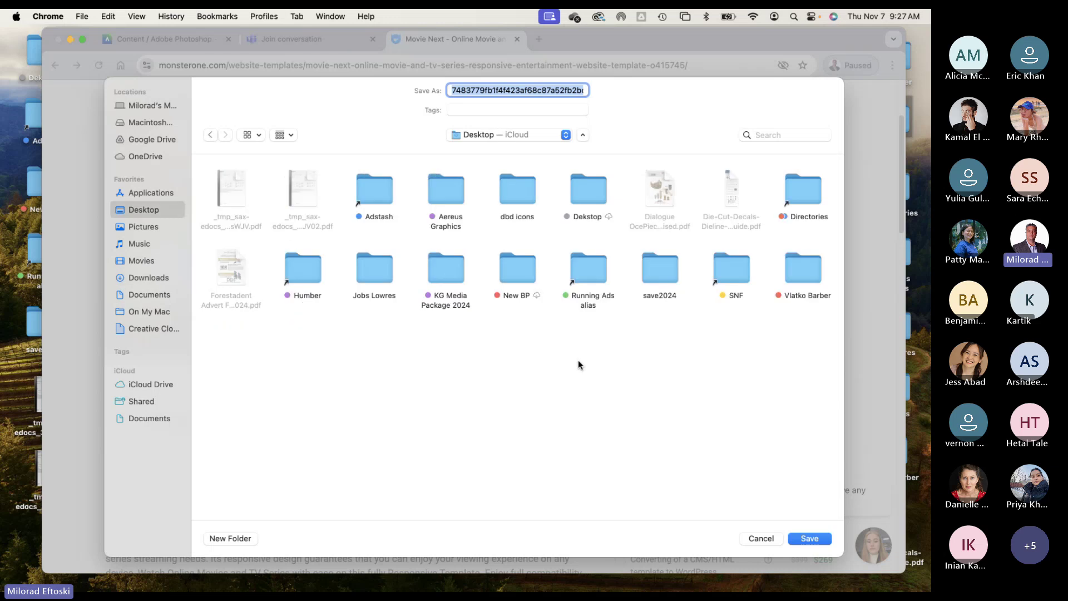
{"action": "left_click", "coordinate": [807, 538]}
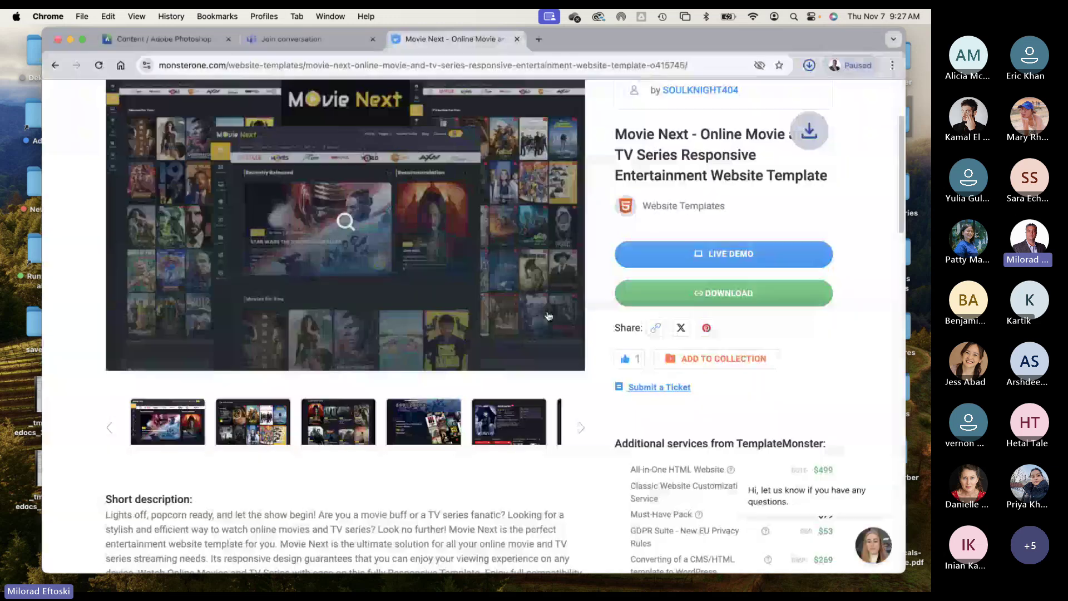
Step: Go back to the Website Templates listing and open the Beauty Salon template page
{"action": "left_click", "coordinate": [55, 67]}
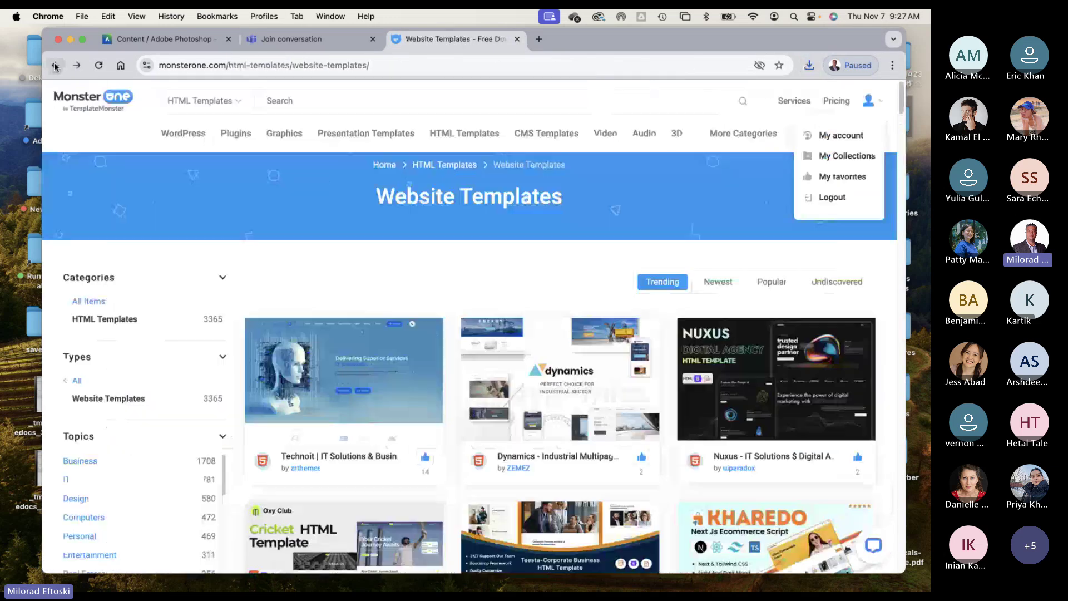
{"action": "scroll", "coordinate": [495, 357], "scroll_direction": "down", "scroll_amount": 5}
{"action": "scroll", "coordinate": [495, 357], "scroll_direction": "down", "scroll_amount": 5}
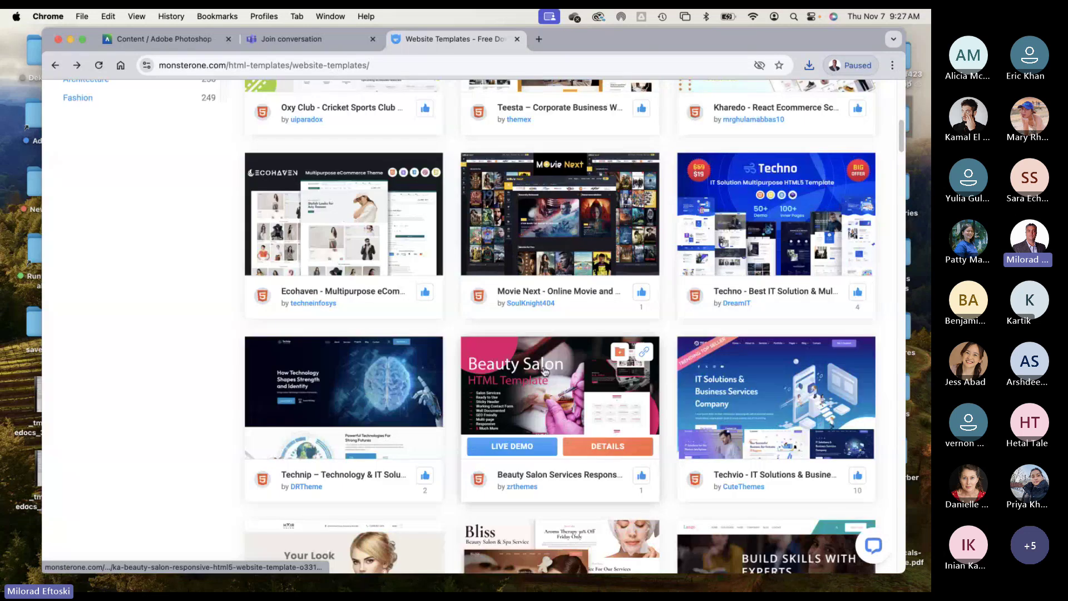
{"action": "left_click", "coordinate": [544, 368]}
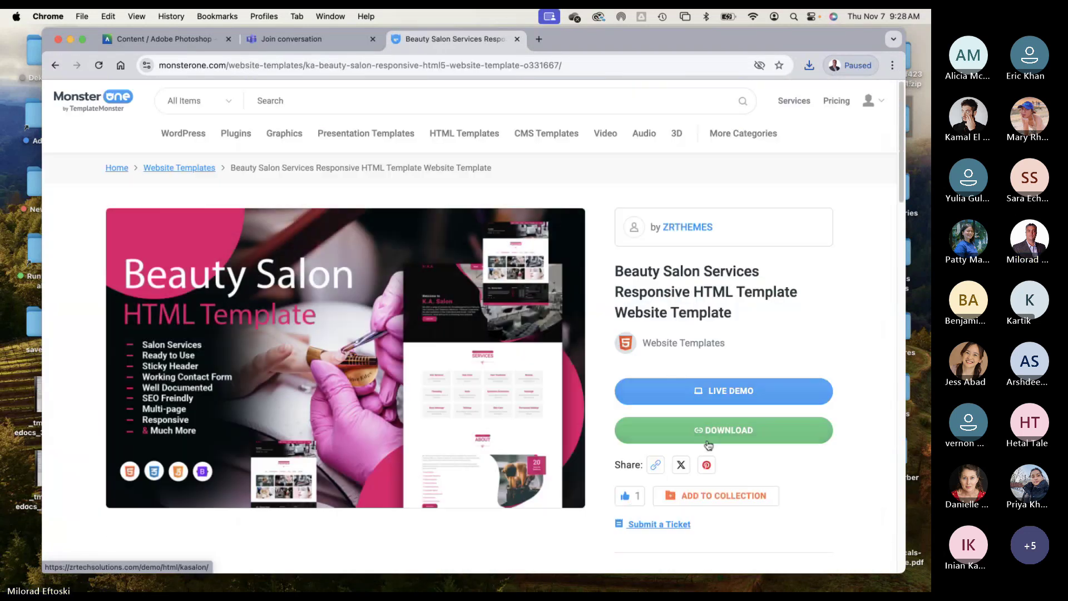
Step: Download the Beauty Salon zip to the Desktop, then hide Chrome with Cmd+H
{"action": "left_click", "coordinate": [673, 429]}
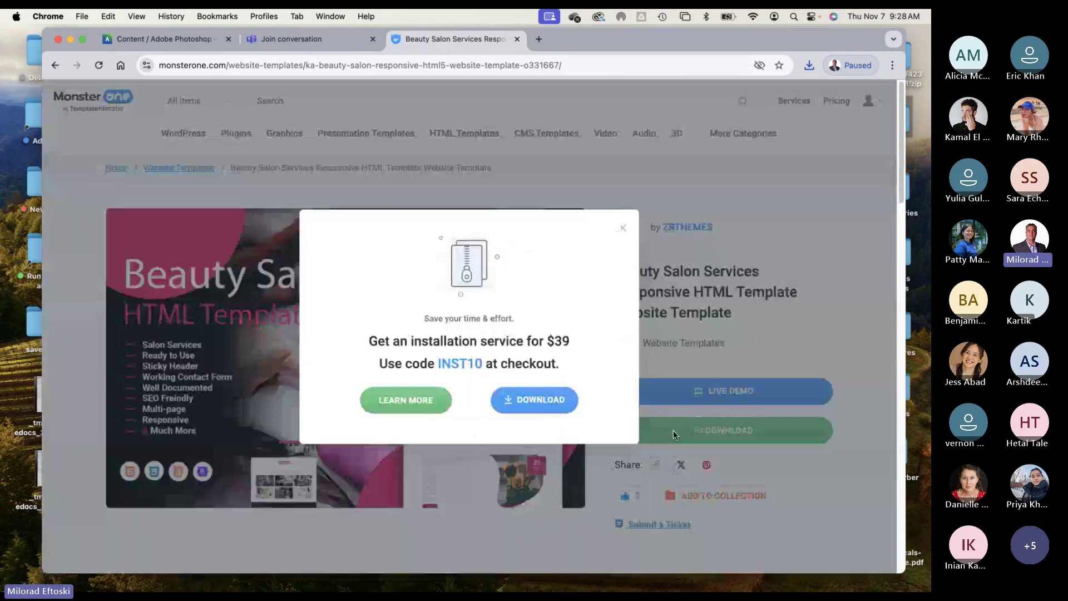
{"action": "left_click", "coordinate": [552, 407]}
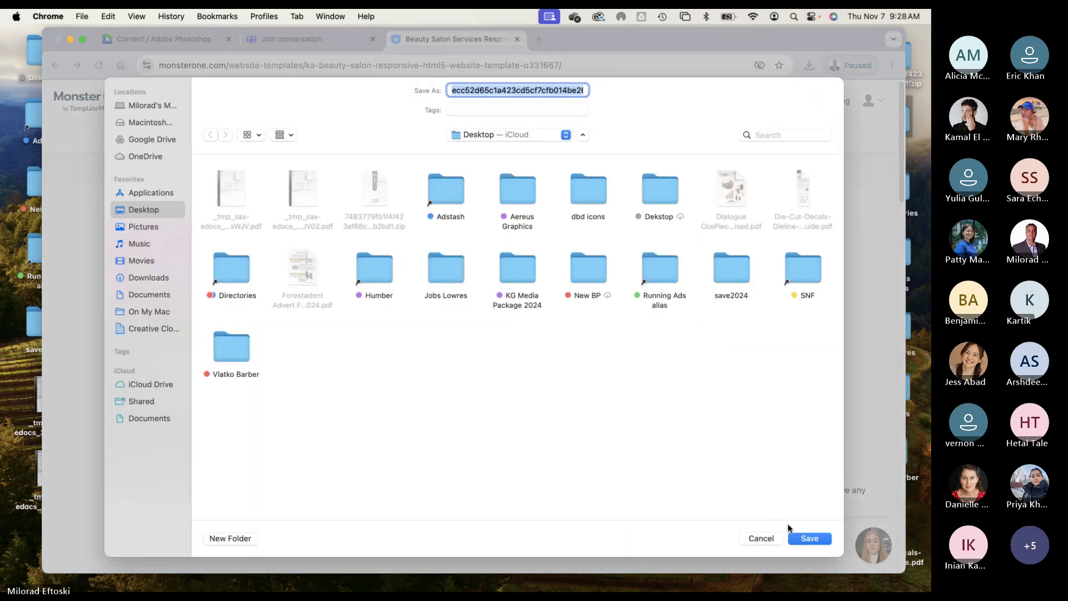
{"action": "left_click", "coordinate": [801, 542]}
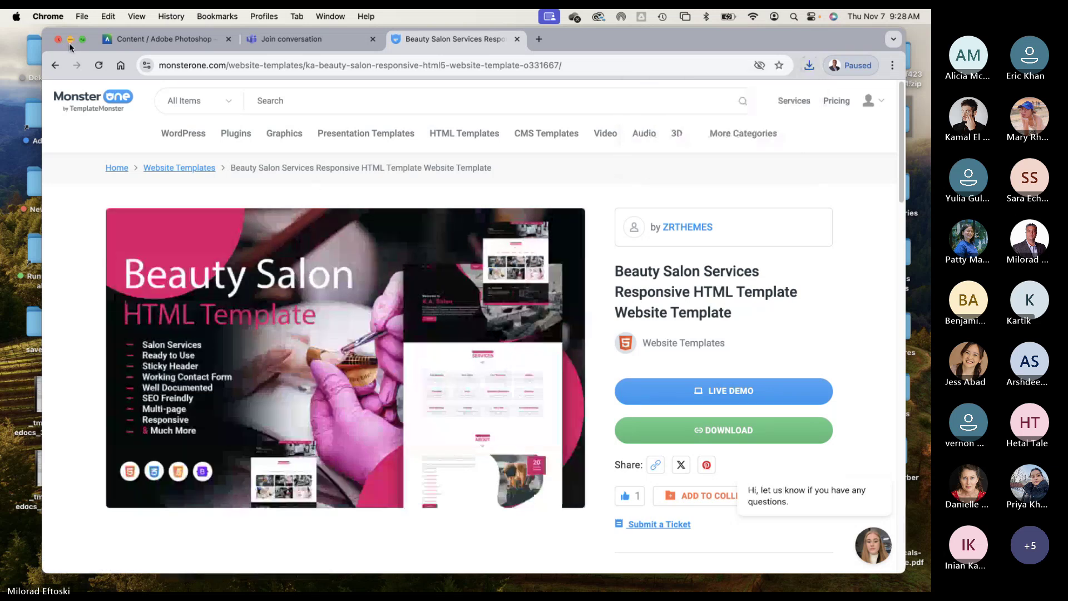
{"action": "key", "text": "super+h"}
Step: Line up the two downloaded zips on the desktop and unzip the Movie Next and Beauty Salon archives
{"action": "left_click_drag", "start_coordinate": [888, 55], "coordinate": [747, 167]}
{"action": "left_click_drag", "start_coordinate": [808, 506], "coordinate": [731, 258]}
{"action": "left_click_drag", "start_coordinate": [740, 178], "coordinate": [726, 181]}
{"action": "double_click", "coordinate": [725, 181]}
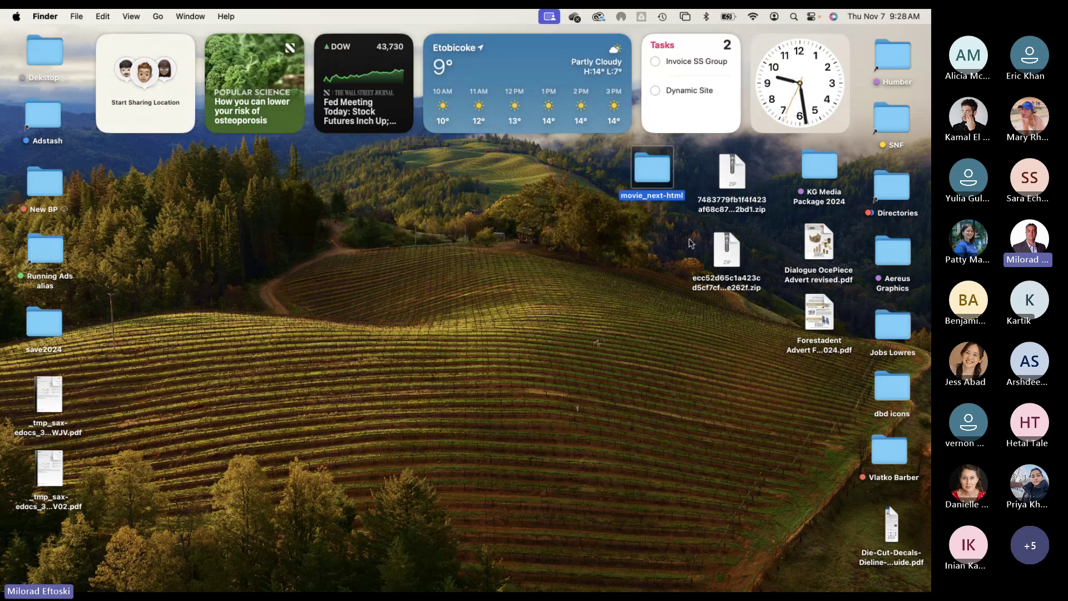
{"action": "left_click", "coordinate": [727, 253]}
{"action": "double_click", "coordinate": [726, 253]}
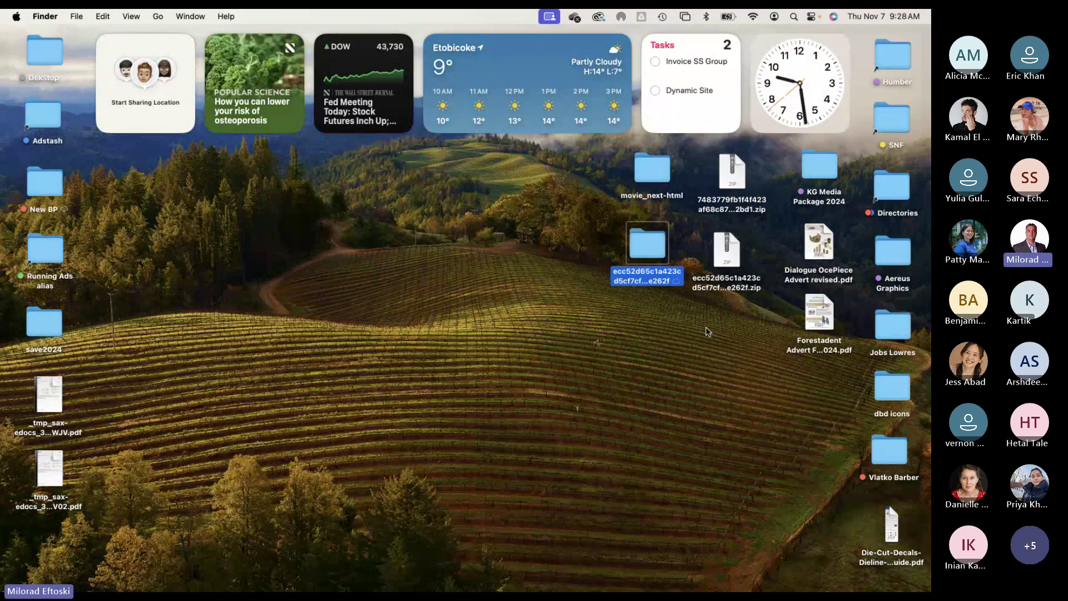
Step: Browse the extracted Beauty Salon folder down into Theme Documentation's assets and images folders
{"action": "double_click", "coordinate": [652, 245]}
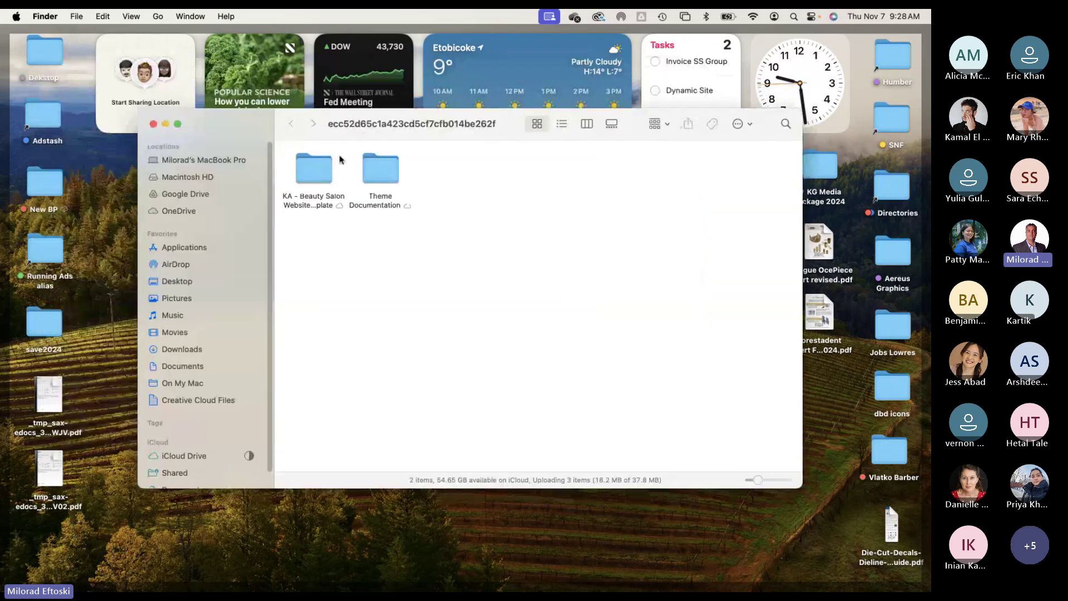
{"action": "double_click", "coordinate": [317, 164]}
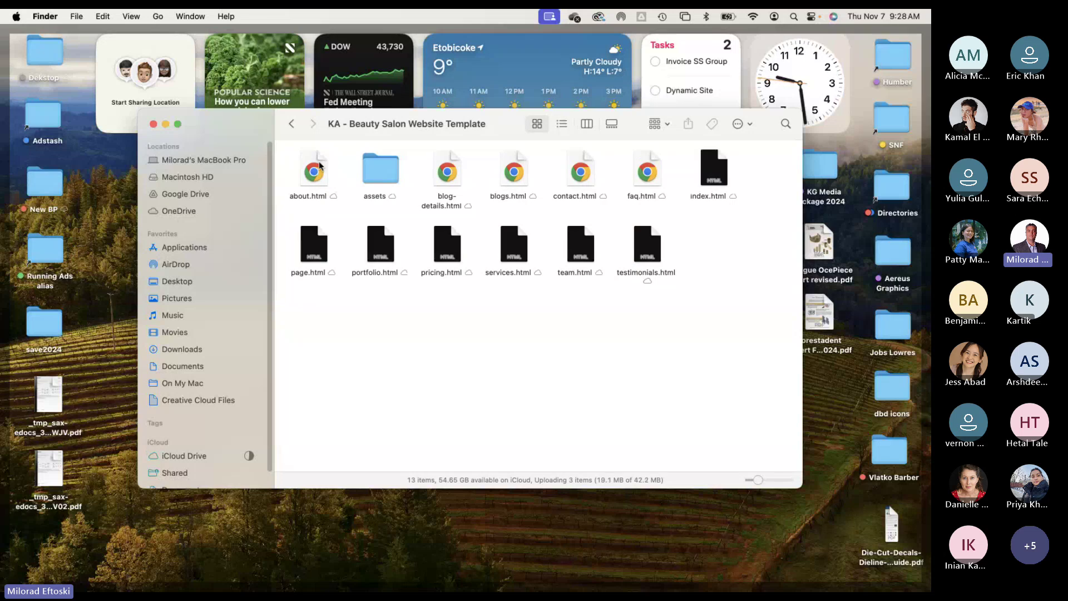
{"action": "left_click", "coordinate": [291, 123]}
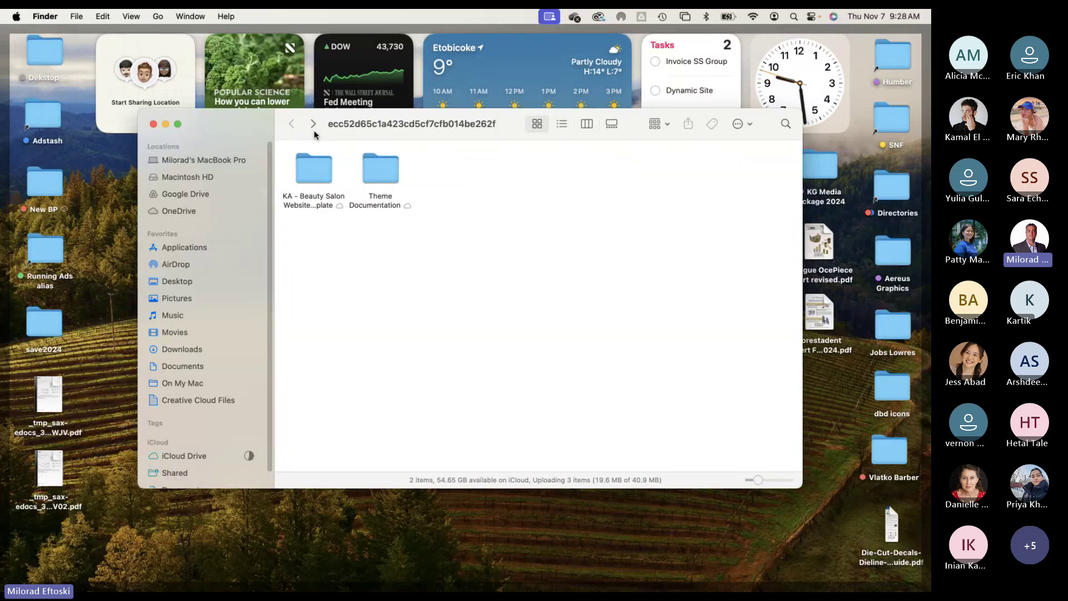
{"action": "left_click", "coordinate": [374, 165]}
{"action": "double_click", "coordinate": [373, 165]}
{"action": "double_click", "coordinate": [318, 169]}
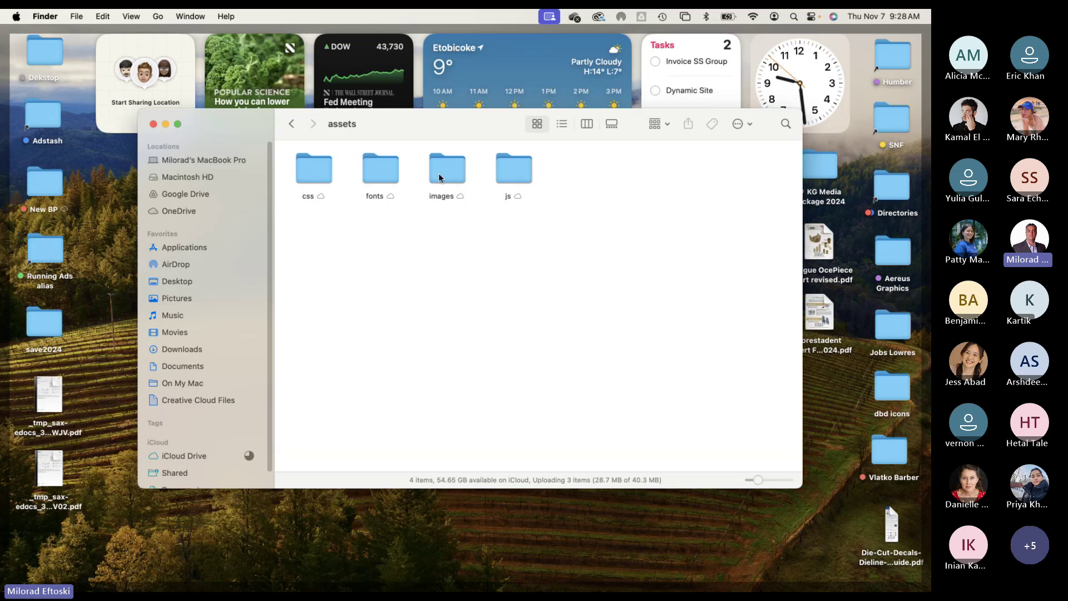
{"action": "double_click", "coordinate": [447, 174]}
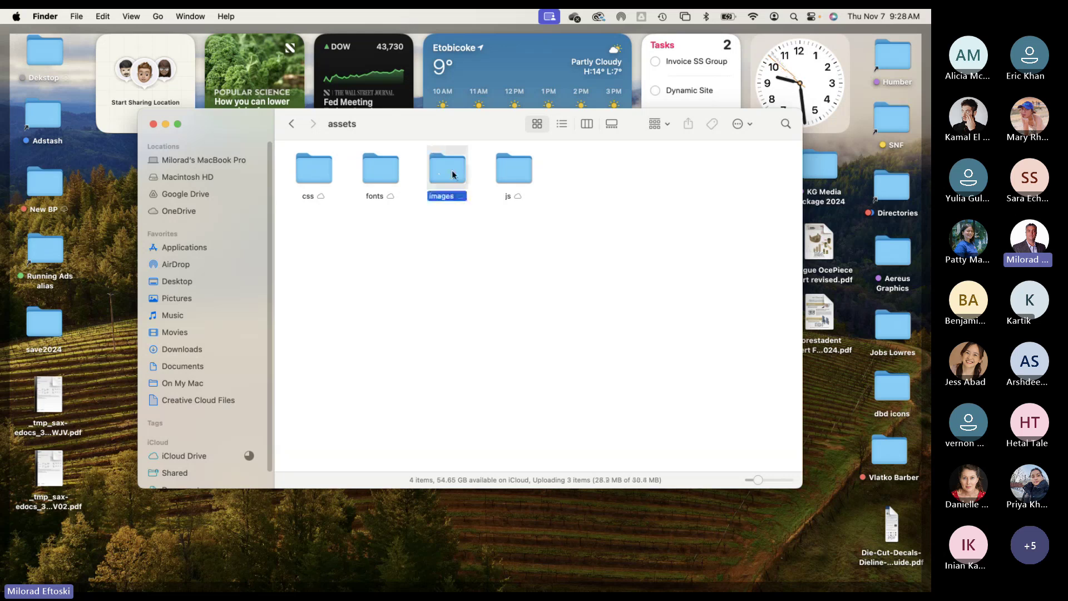
Step: Back out of the documentation folders, close the window and return to the Chrome template page
{"action": "left_click", "coordinate": [290, 125]}
{"action": "left_click", "coordinate": [291, 126]}
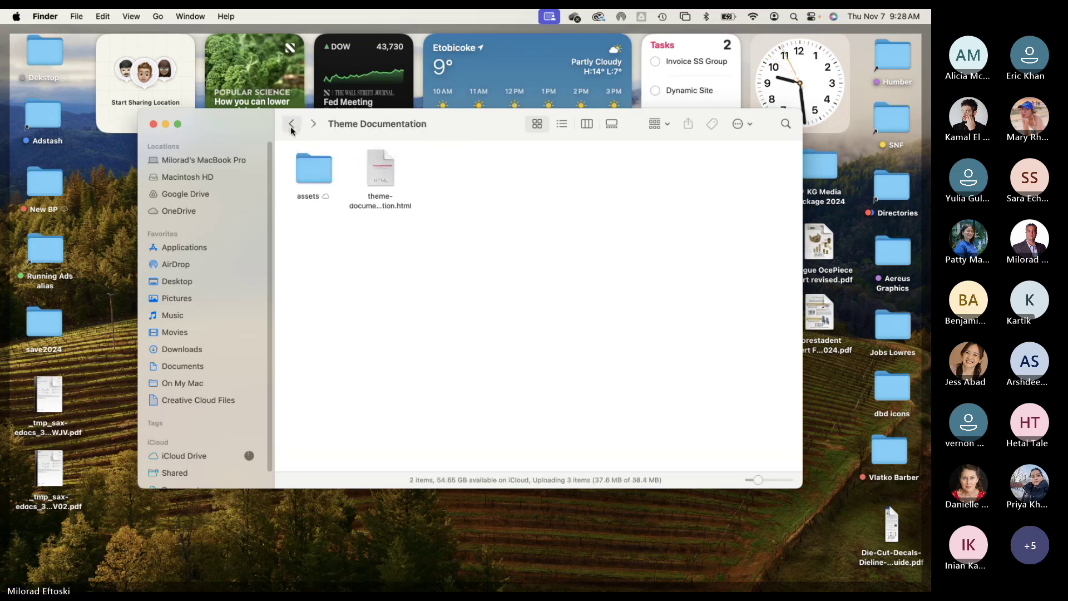
{"action": "left_click", "coordinate": [153, 124]}
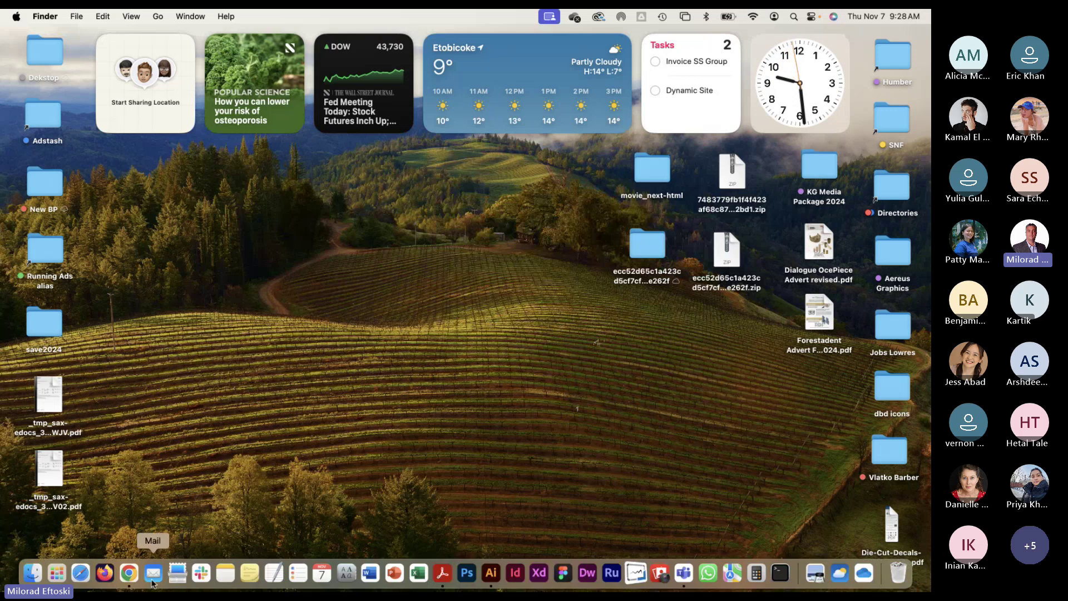
{"action": "left_click", "coordinate": [139, 574]}
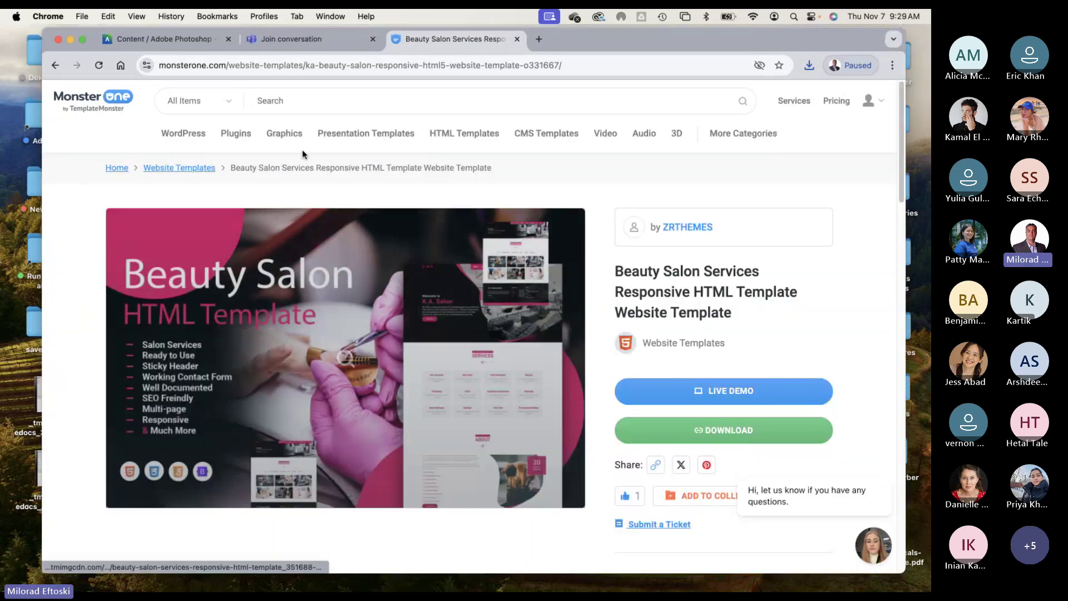
{"action": "mouse_move", "coordinate": [476, 142]}
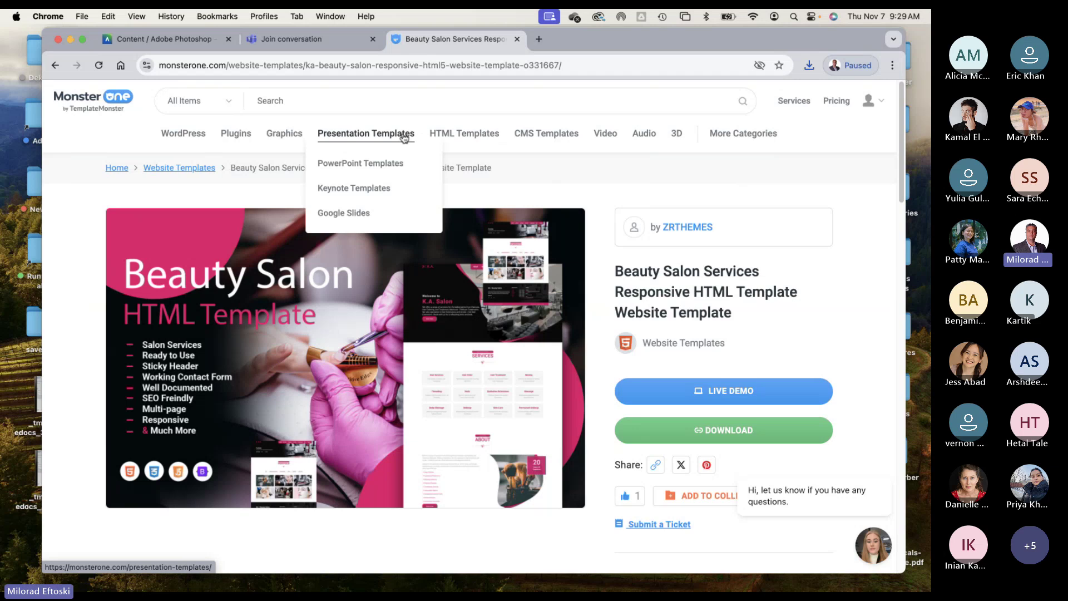
Step: From Graphics > PSD Templates, scroll down the listing and go to the Trucking PSD Template product page
{"action": "mouse_move", "coordinate": [282, 133]}
{"action": "left_click", "coordinate": [298, 167]}
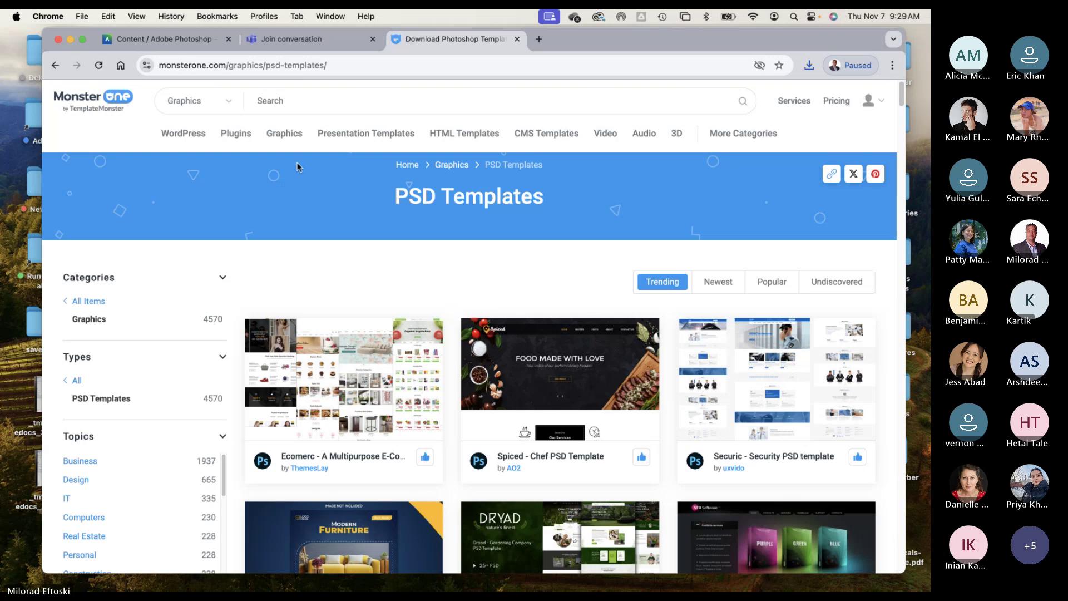
{"action": "scroll", "coordinate": [481, 342], "scroll_direction": "down", "scroll_amount": 3}
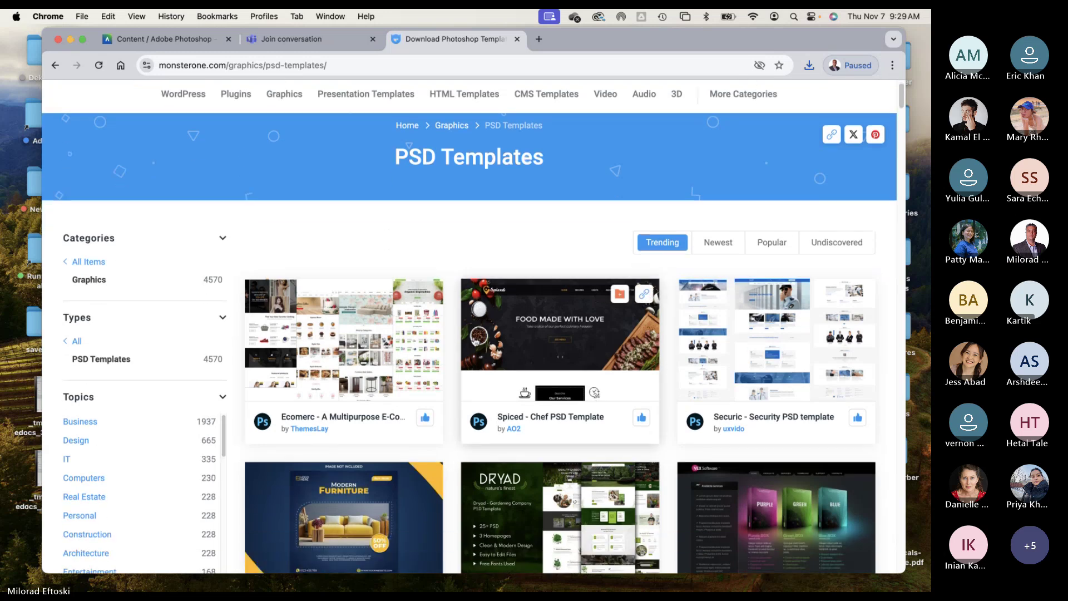
{"action": "scroll", "coordinate": [543, 339], "scroll_direction": "down", "scroll_amount": 4}
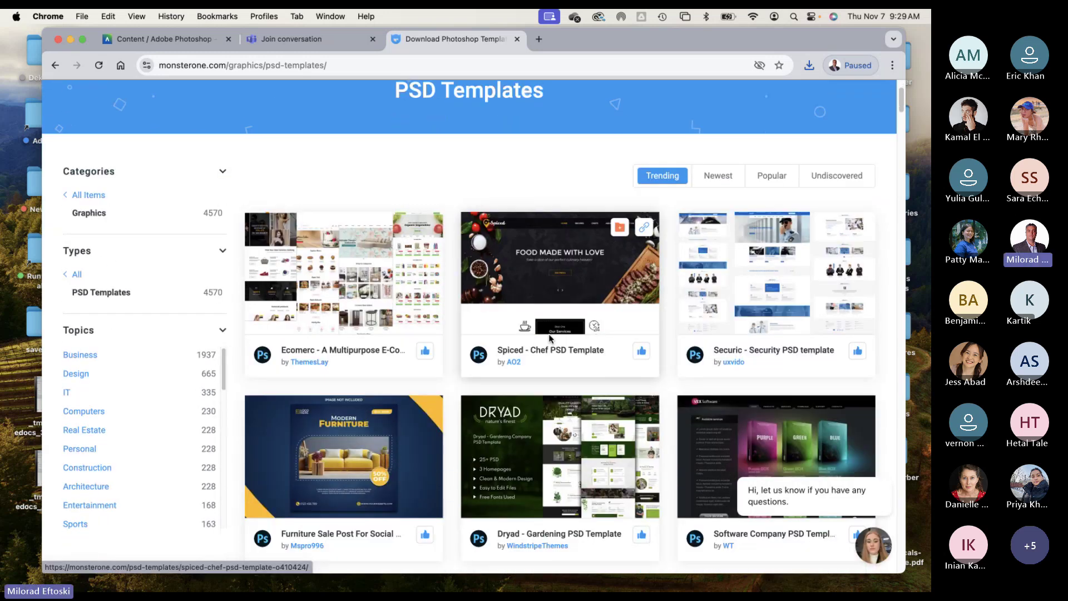
{"action": "scroll", "coordinate": [334, 426], "scroll_direction": "down", "scroll_amount": 2}
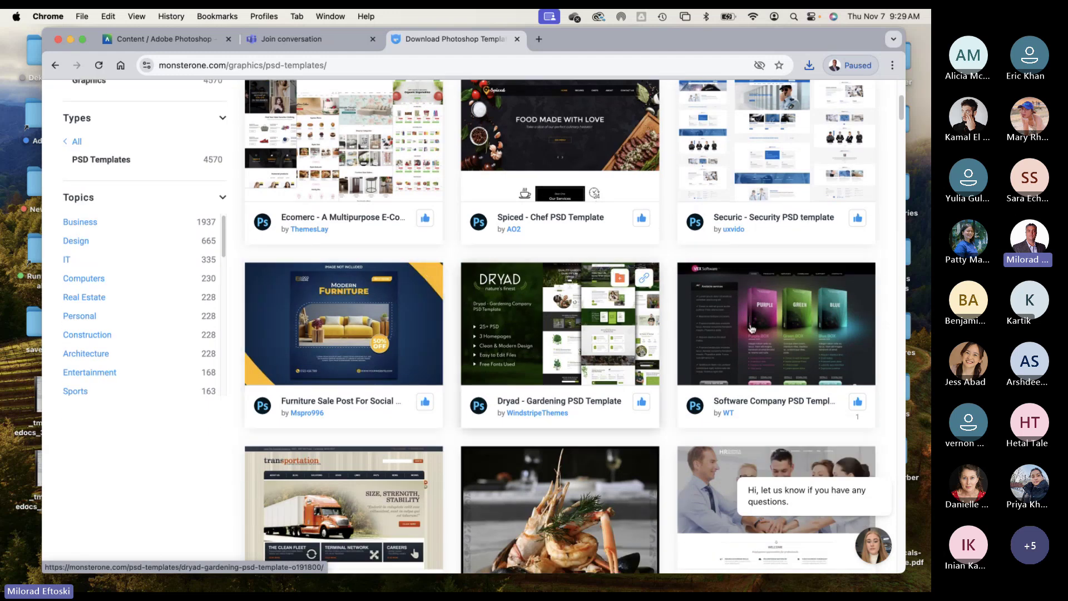
{"action": "scroll", "coordinate": [722, 346], "scroll_direction": "down", "scroll_amount": 3}
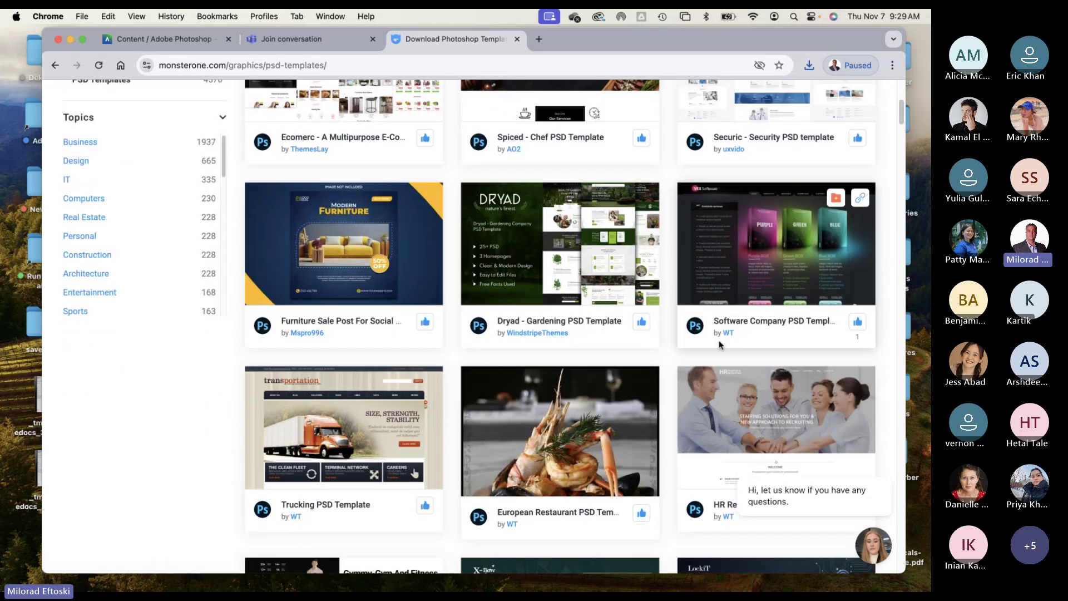
{"action": "scroll", "coordinate": [330, 431], "scroll_direction": "down", "scroll_amount": 3}
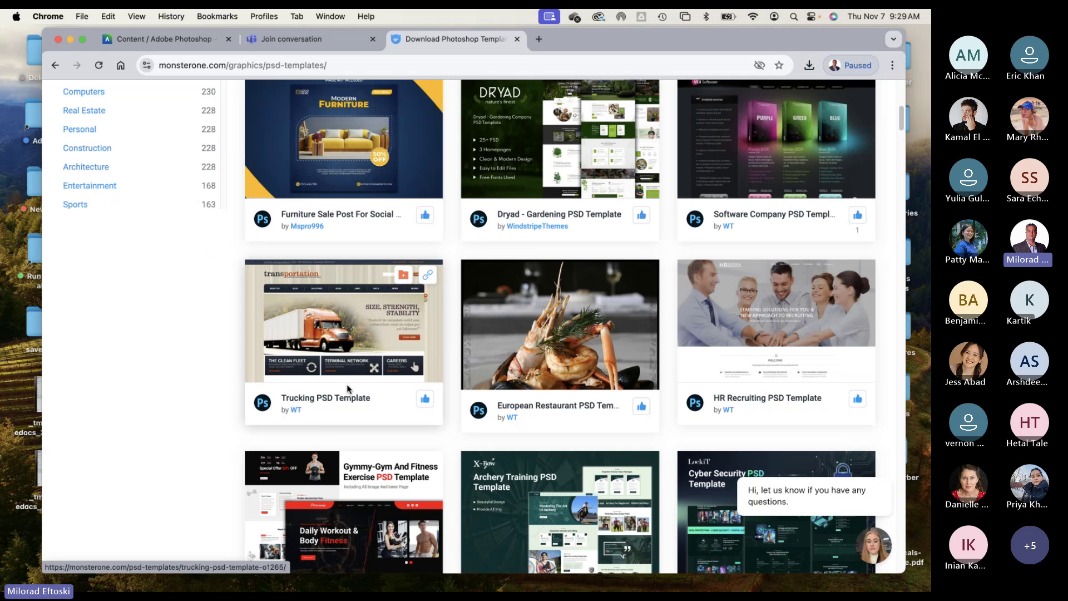
{"action": "left_click", "coordinate": [349, 319]}
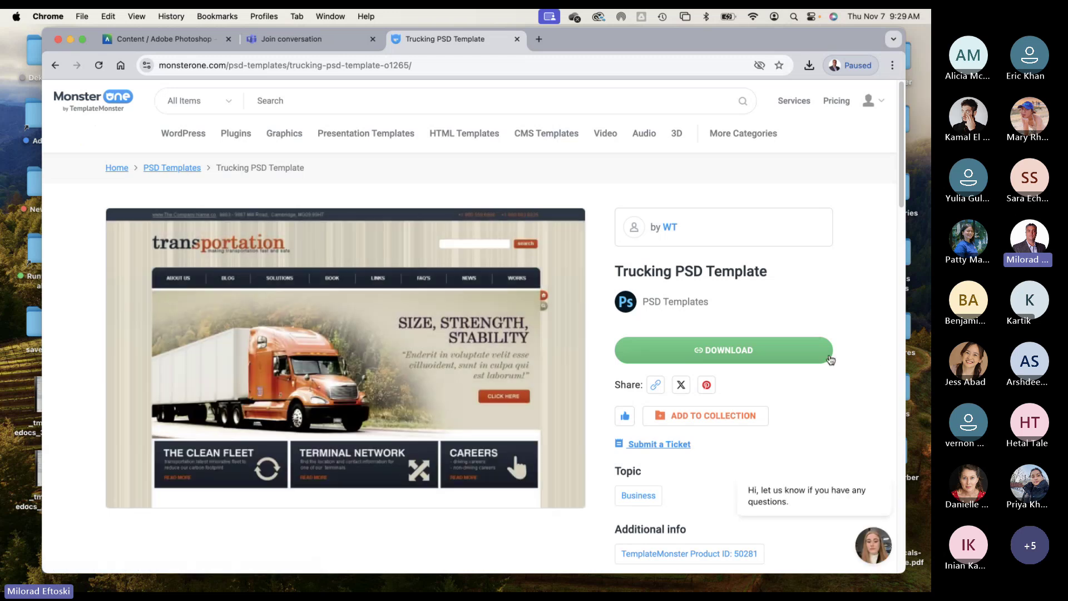
Step: Download the Trucking PSD Template saved as 'truck template web', then minimize Chrome
{"action": "left_click", "coordinate": [816, 358]}
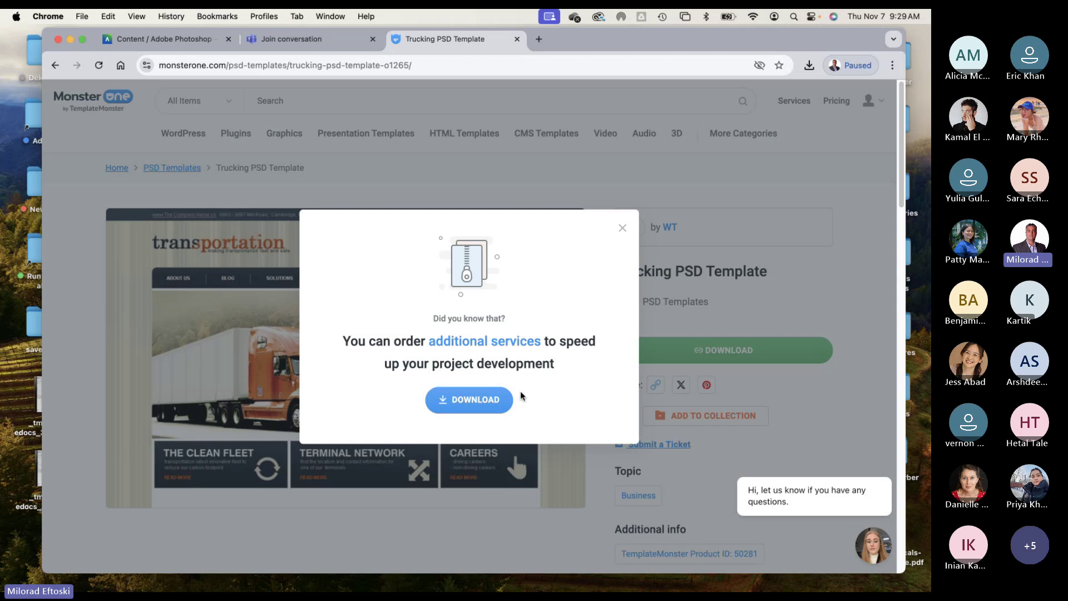
{"action": "left_click", "coordinate": [492, 404]}
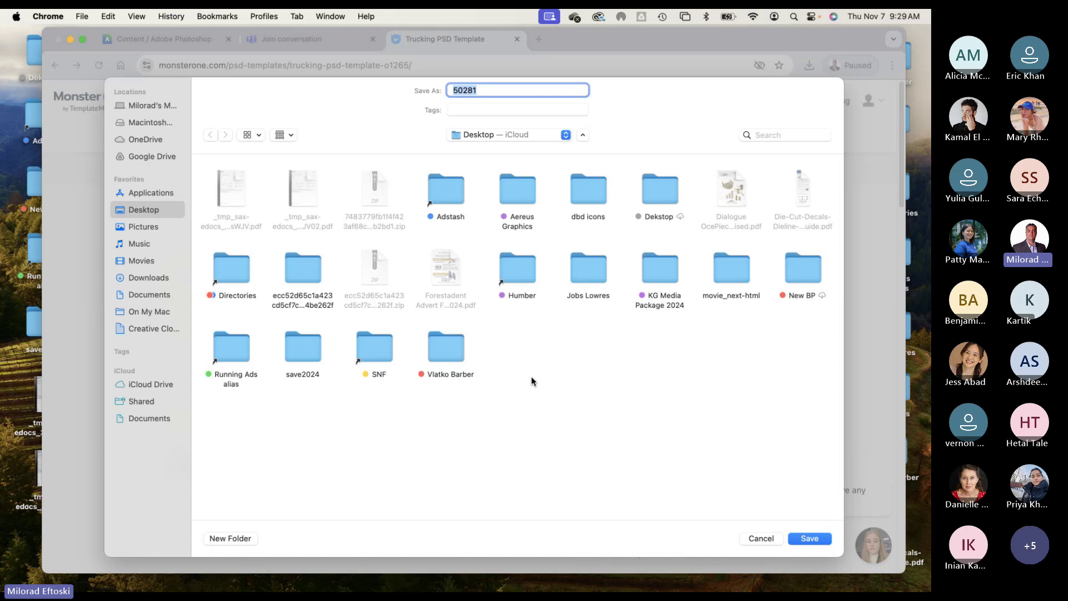
{"action": "type", "text": "truck template we"}
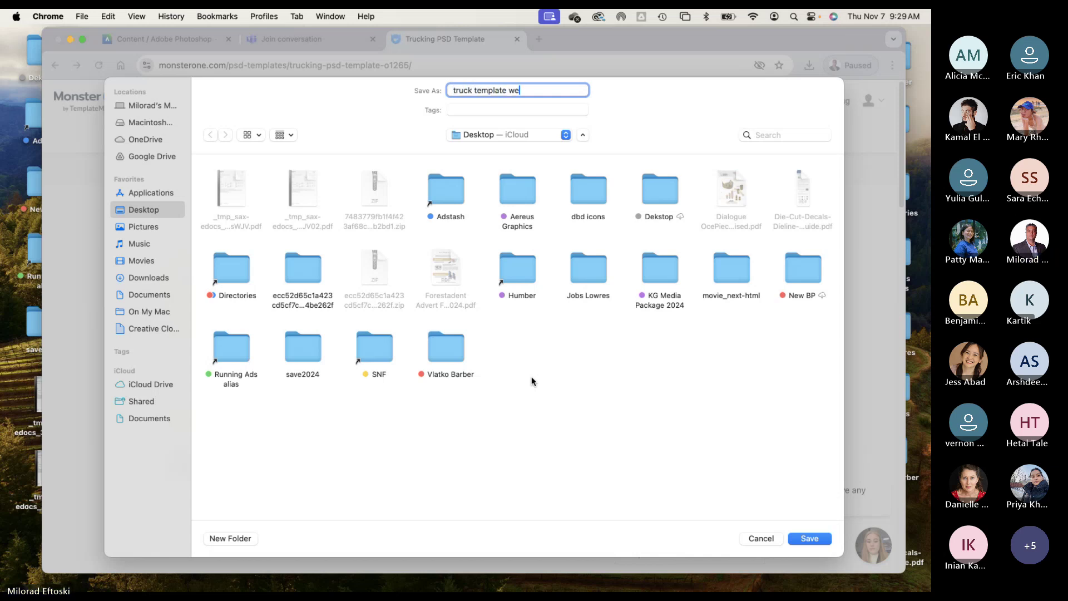
{"action": "type", "text": "b"}
{"action": "key", "text": "Return"}
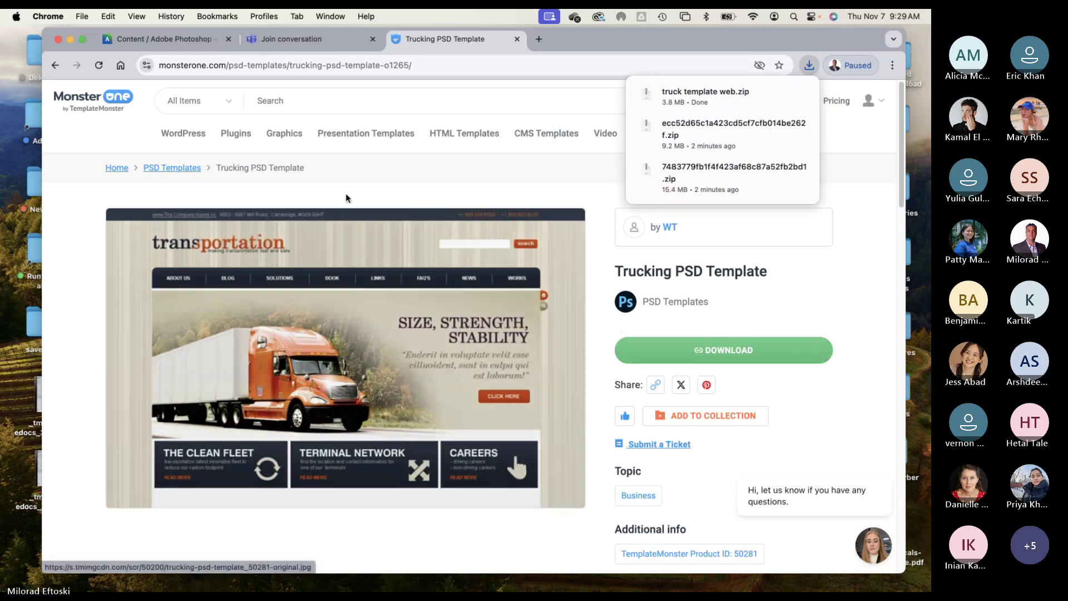
{"action": "left_click", "coordinate": [70, 39]}
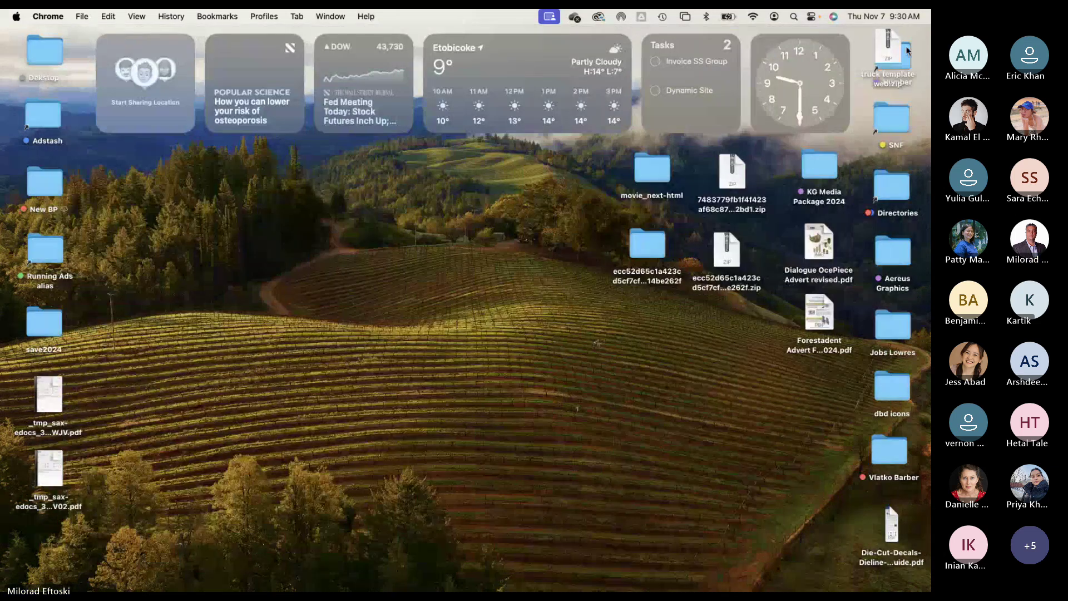
Step: Extract truck template web.zip and navigate into sources/psd, selecting 01_drupal.psd
{"action": "left_click_drag", "start_coordinate": [890, 50], "coordinate": [718, 348]}
{"action": "double_click", "coordinate": [718, 348]}
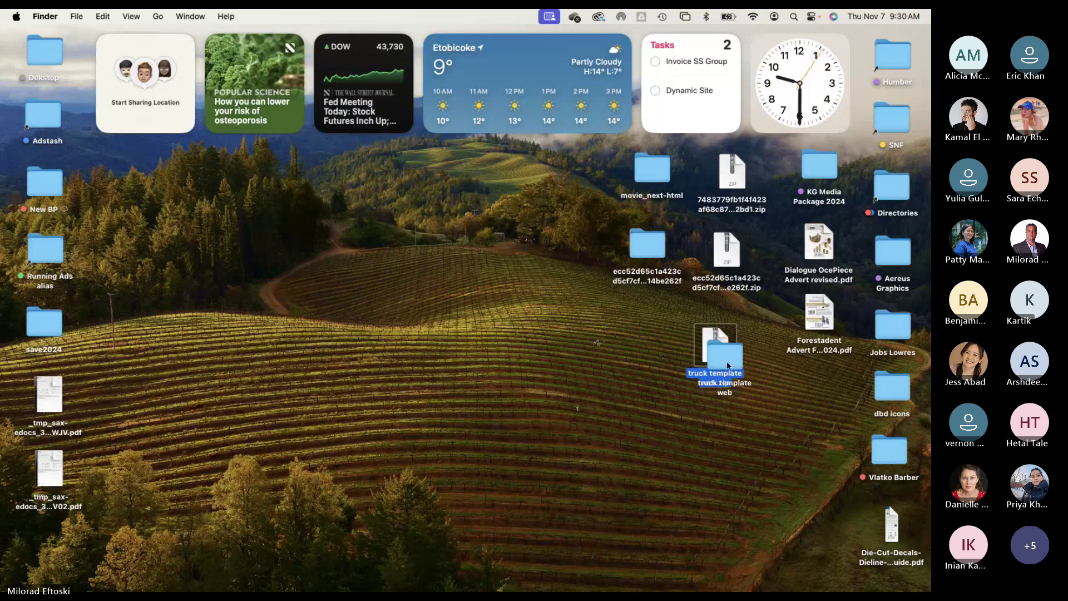
{"action": "double_click", "coordinate": [658, 327]}
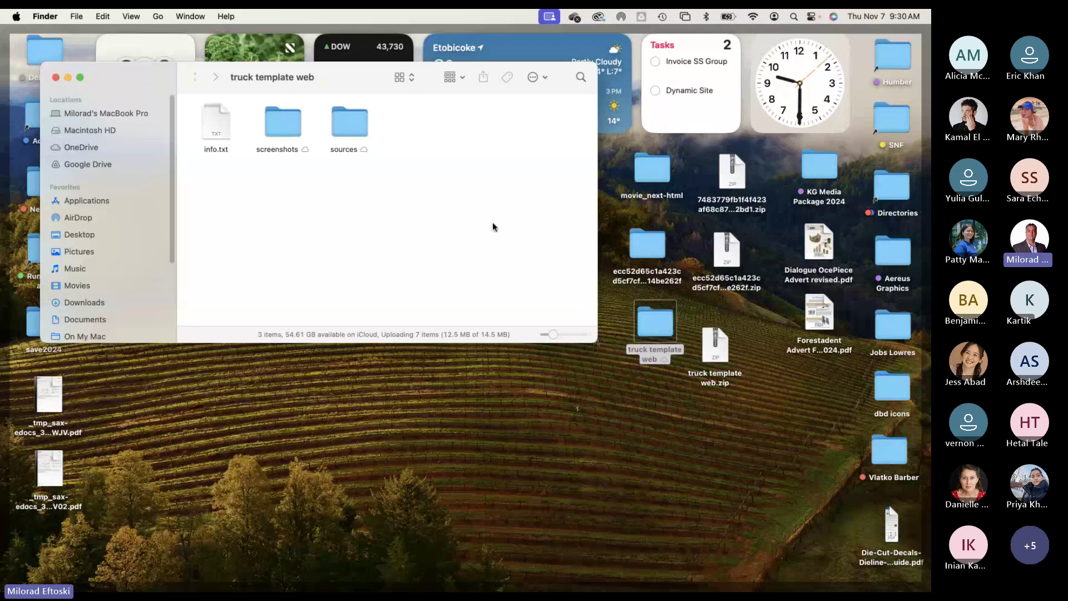
{"action": "left_click_drag", "start_coordinate": [374, 142], "coordinate": [364, 135]}
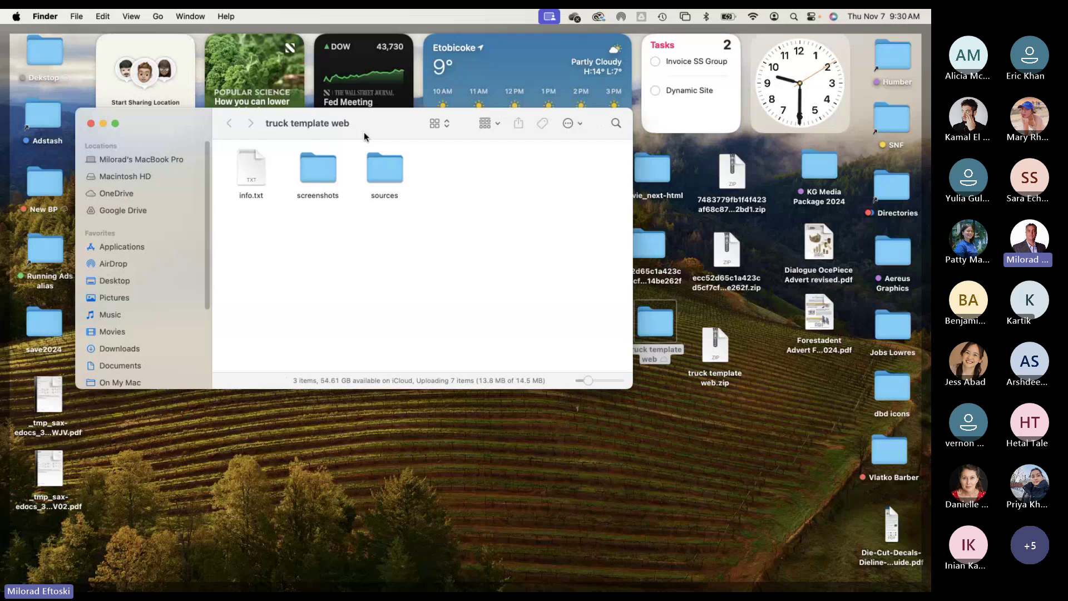
{"action": "double_click", "coordinate": [384, 168]}
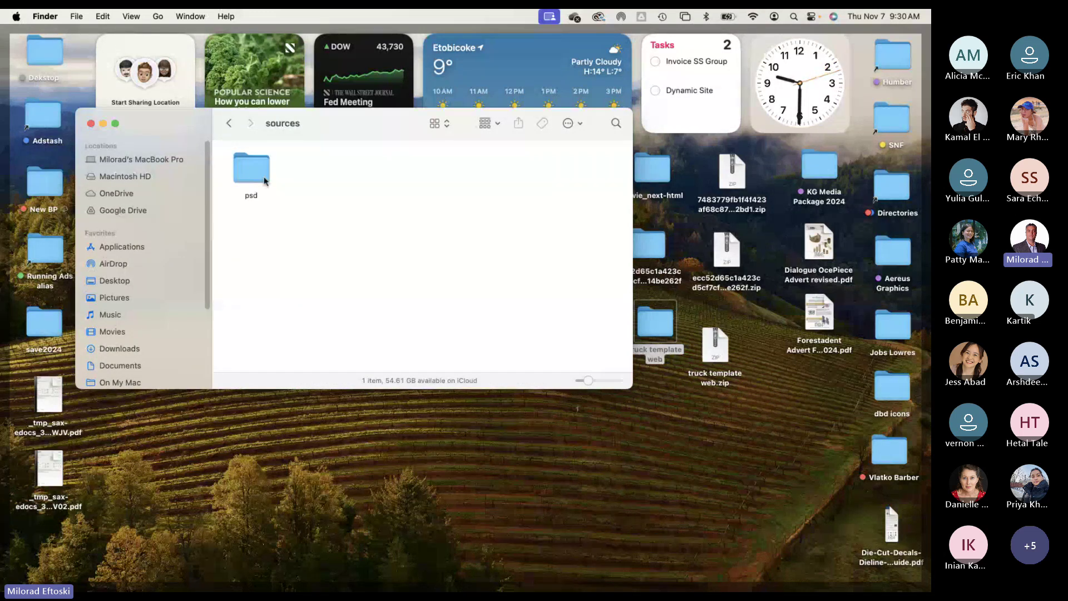
{"action": "double_click", "coordinate": [250, 170]}
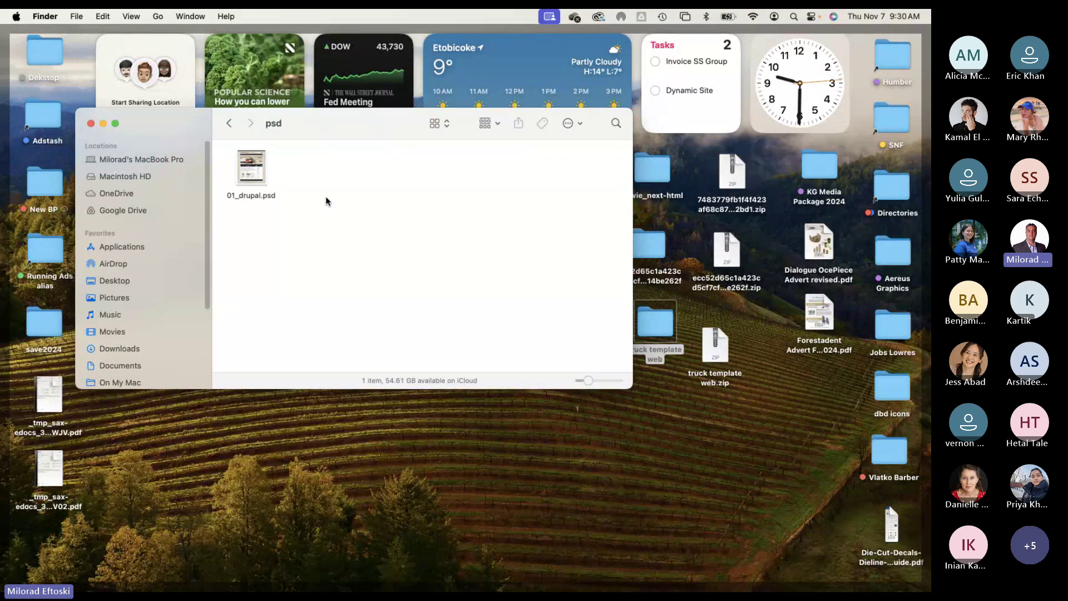
{"action": "left_click", "coordinate": [261, 161]}
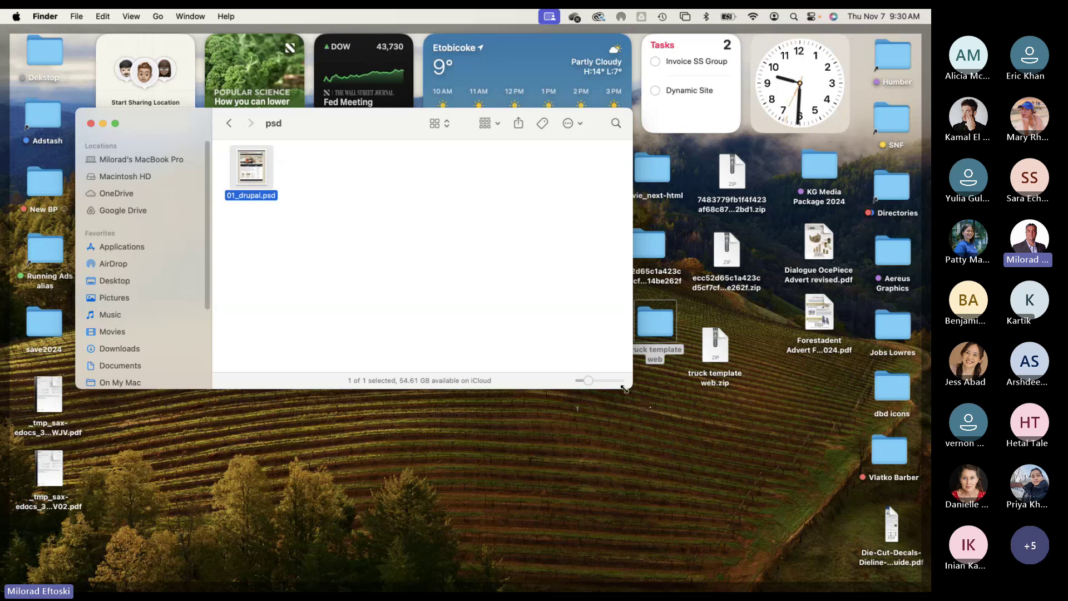
{"action": "left_click_drag", "start_coordinate": [625, 388], "coordinate": [584, 398]}
Step: Move the Finder window holding 01_drupal.psd down and to the right
{"action": "left_click_drag", "start_coordinate": [330, 133], "coordinate": [381, 185]}
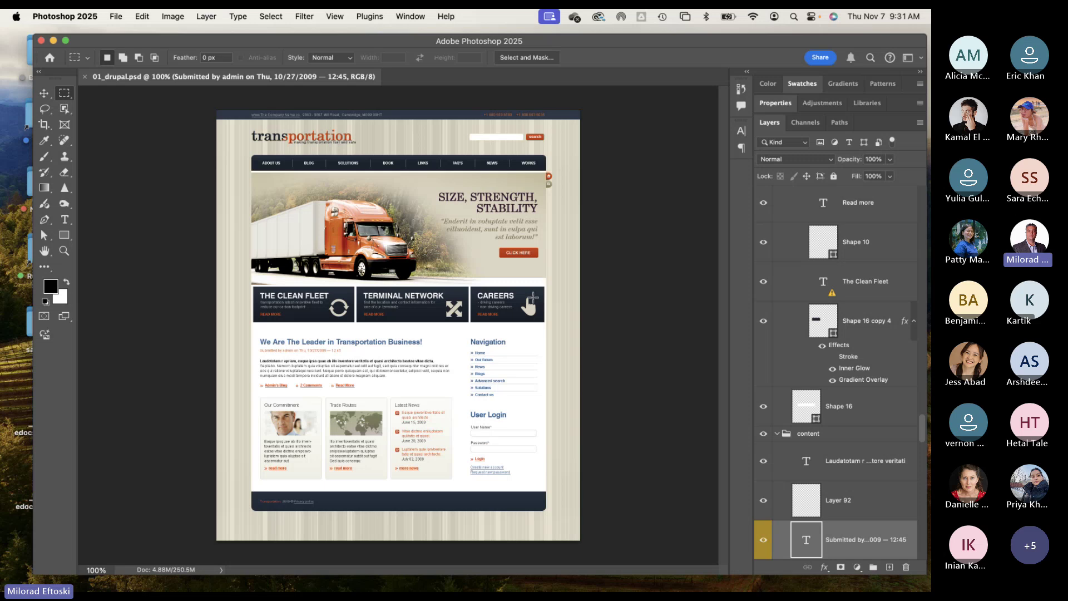
Step: With the Move tool, collapse Group 6 and latest news, add an empty layer, and expand our commintment
{"action": "left_click", "coordinate": [44, 92]}
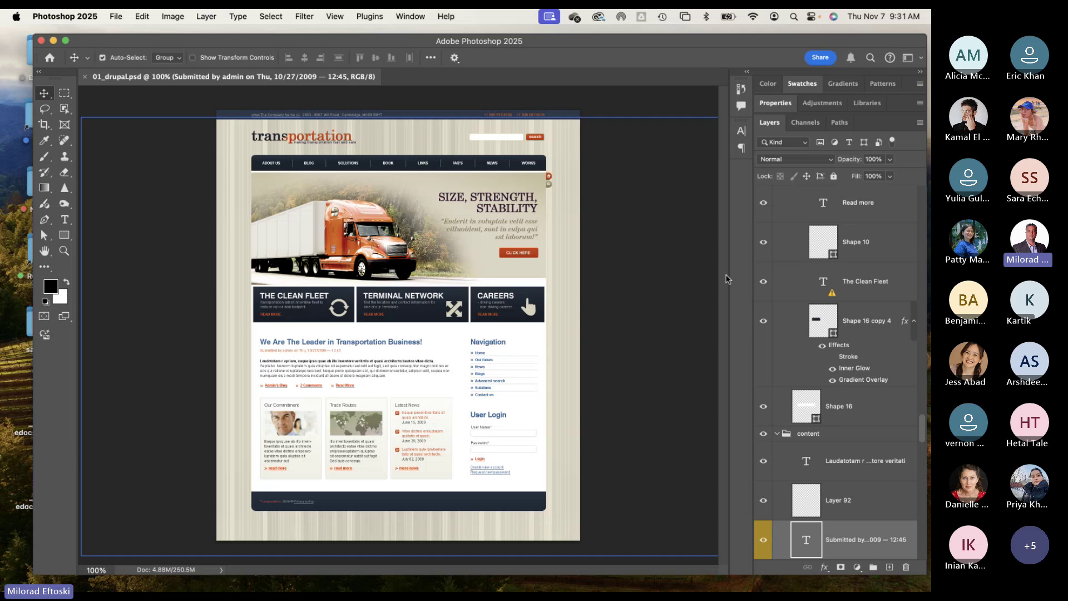
{"action": "scroll", "coordinate": [835, 362], "scroll_direction": "up", "scroll_amount": 10}
{"action": "left_click", "coordinate": [778, 262]}
{"action": "left_click", "coordinate": [809, 193]}
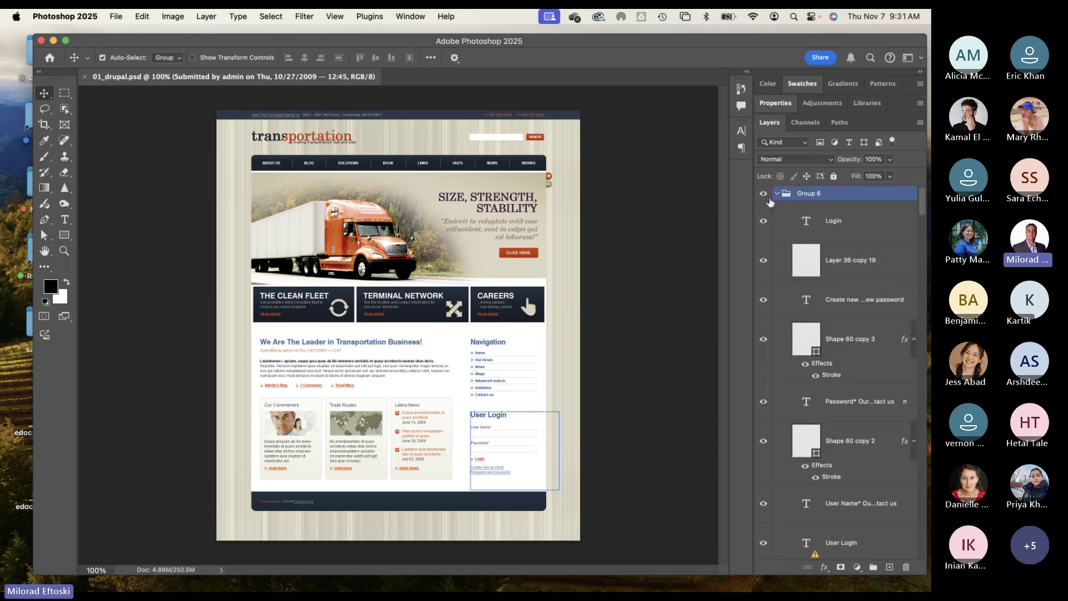
{"action": "left_click", "coordinate": [777, 193]}
{"action": "key", "text": "super+shift+alt+n"}
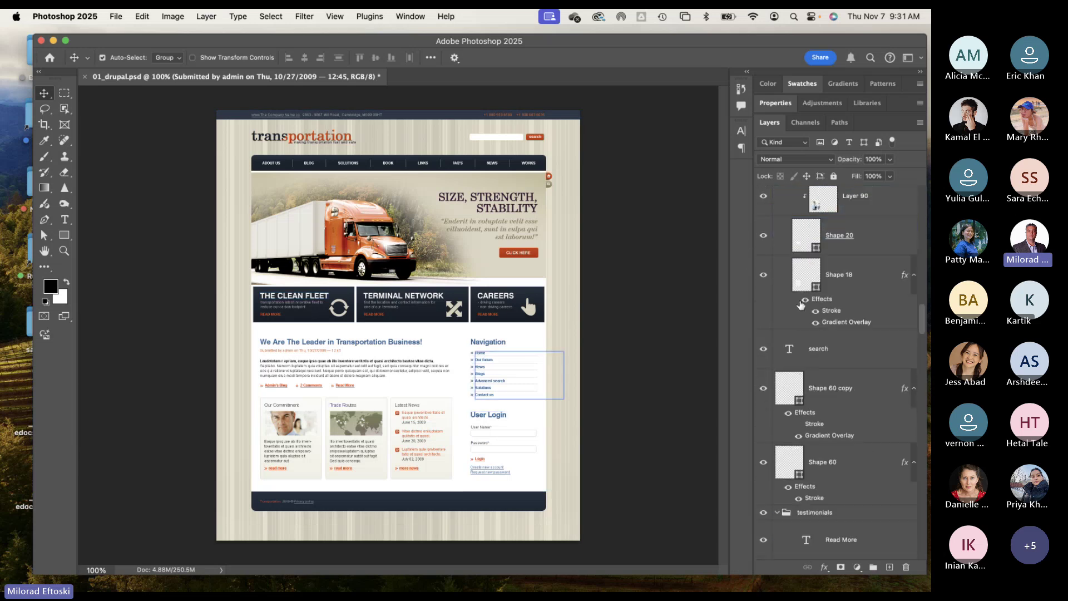
{"action": "left_click", "coordinate": [789, 301]}
{"action": "left_click", "coordinate": [779, 331]}
{"action": "left_click", "coordinate": [777, 326]}
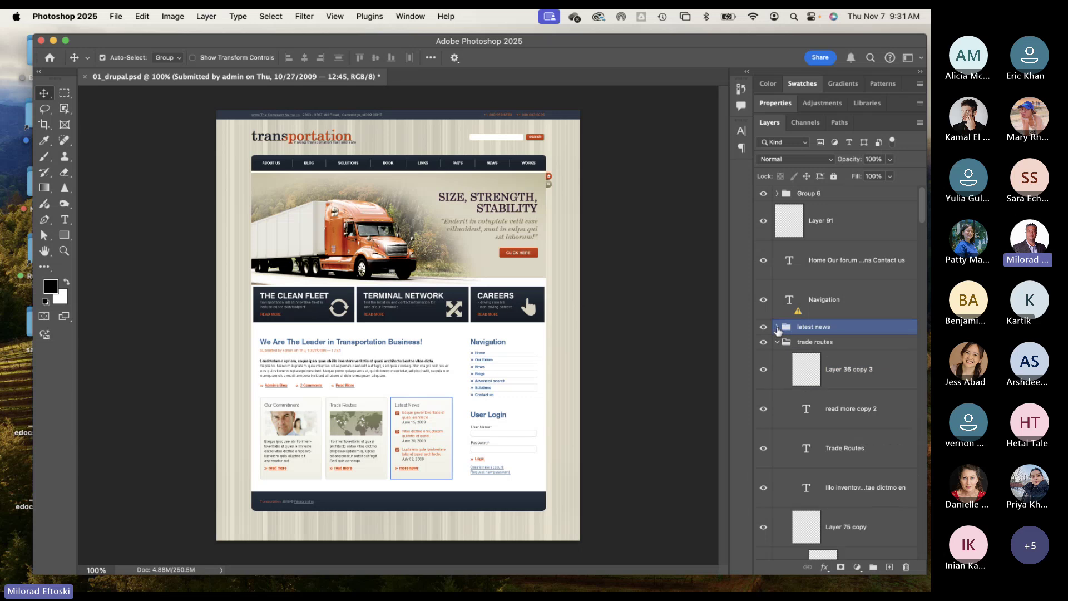
{"action": "left_click", "coordinate": [787, 355]}
{"action": "left_click", "coordinate": [777, 356]}
Step: Collapse the our commintment group, banner groups 01, 02 and 03, and the parent bunners group
{"action": "scroll", "coordinate": [828, 373], "scroll_direction": "down", "scroll_amount": 2}
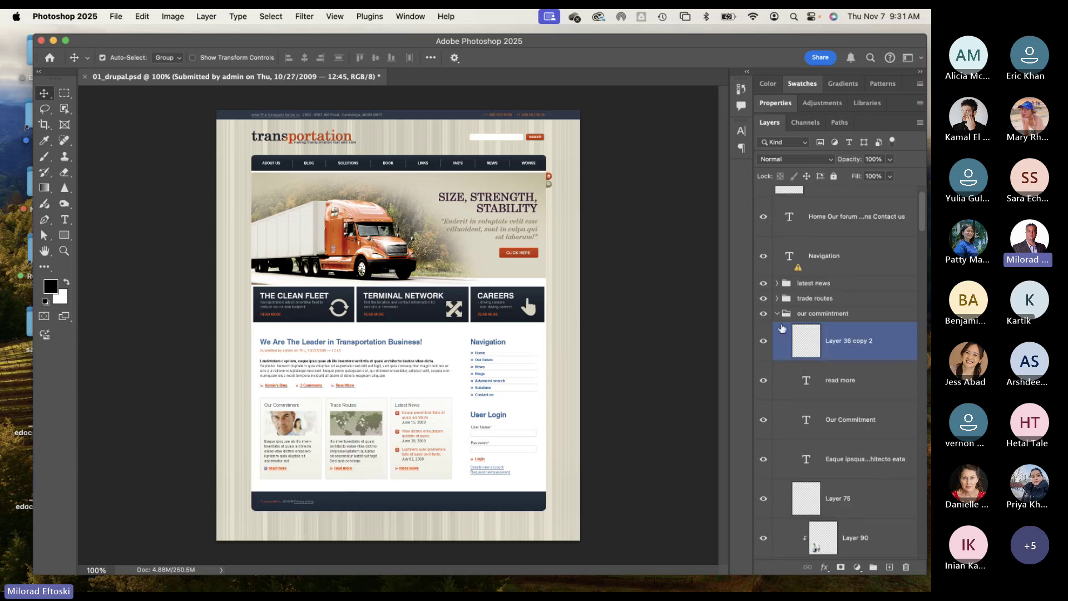
{"action": "left_click", "coordinate": [776, 313]}
{"action": "left_click", "coordinate": [817, 340]}
{"action": "left_click", "coordinate": [814, 383]}
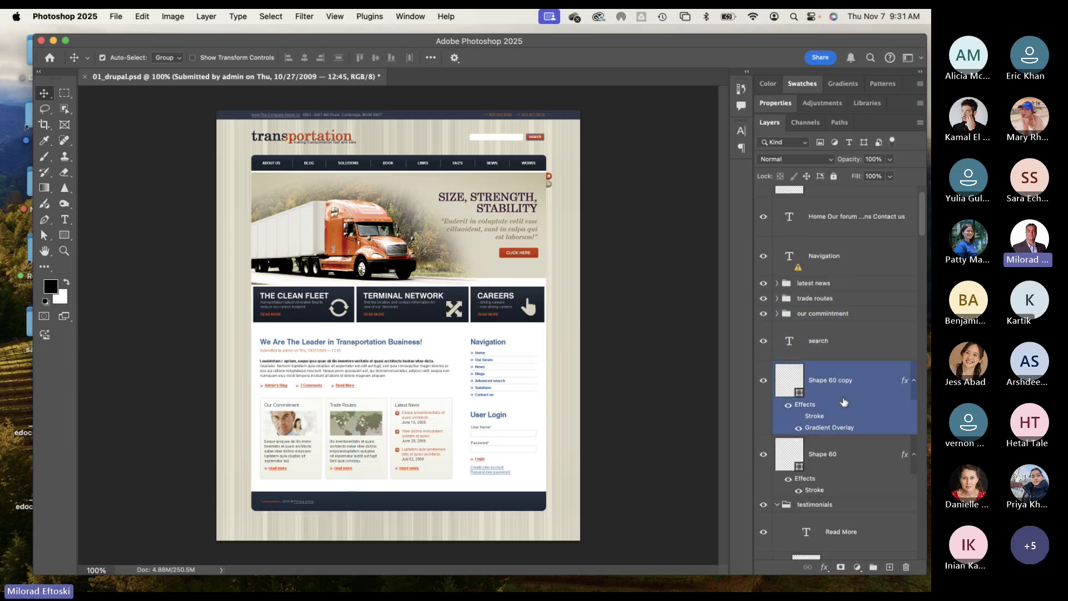
{"action": "scroll", "coordinate": [814, 384], "scroll_direction": "down", "scroll_amount": 5}
{"action": "left_click", "coordinate": [795, 333]}
{"action": "left_click", "coordinate": [794, 332]}
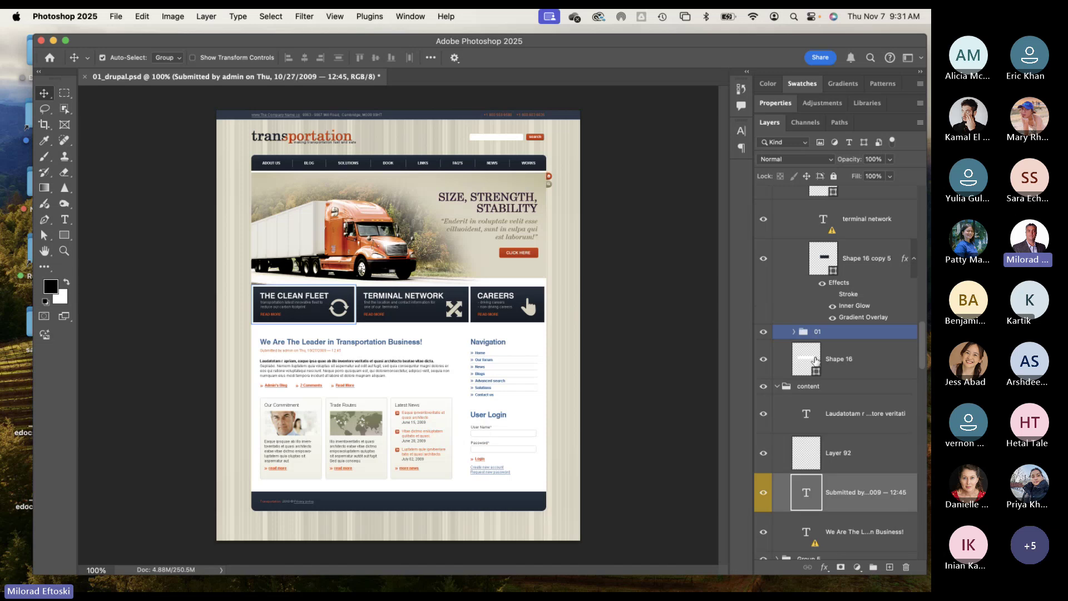
{"action": "left_click", "coordinate": [797, 347]}
{"action": "left_click", "coordinate": [794, 348]}
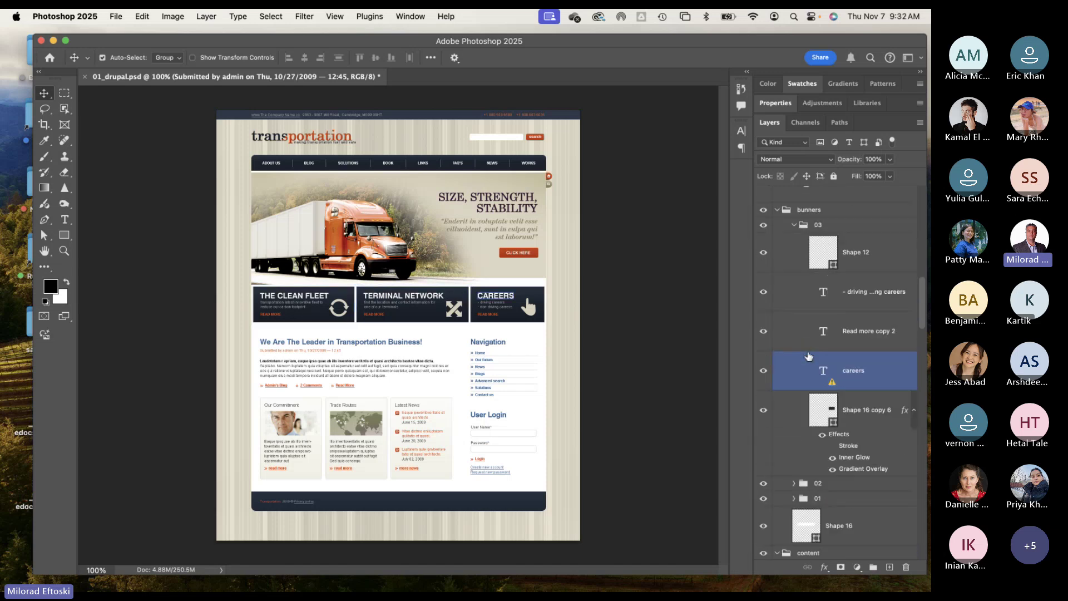
{"action": "left_click", "coordinate": [798, 229]}
{"action": "left_click", "coordinate": [793, 226]}
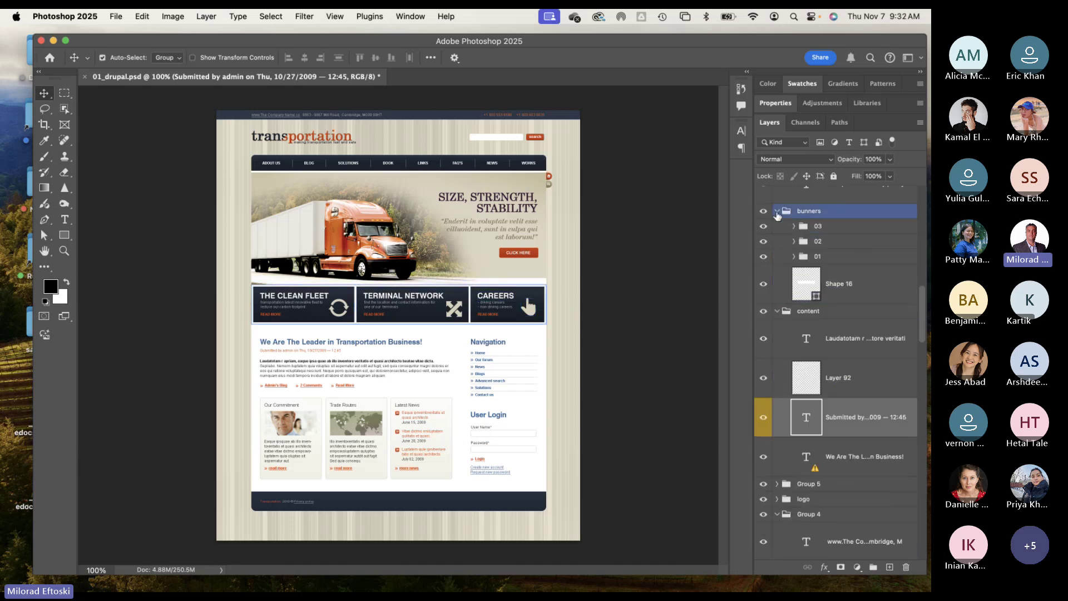
{"action": "left_click", "coordinate": [777, 211]}
Step: Collapse the content, menu and header groups, then expand the footer group
{"action": "left_click", "coordinate": [778, 228]}
{"action": "left_click", "coordinate": [777, 226]}
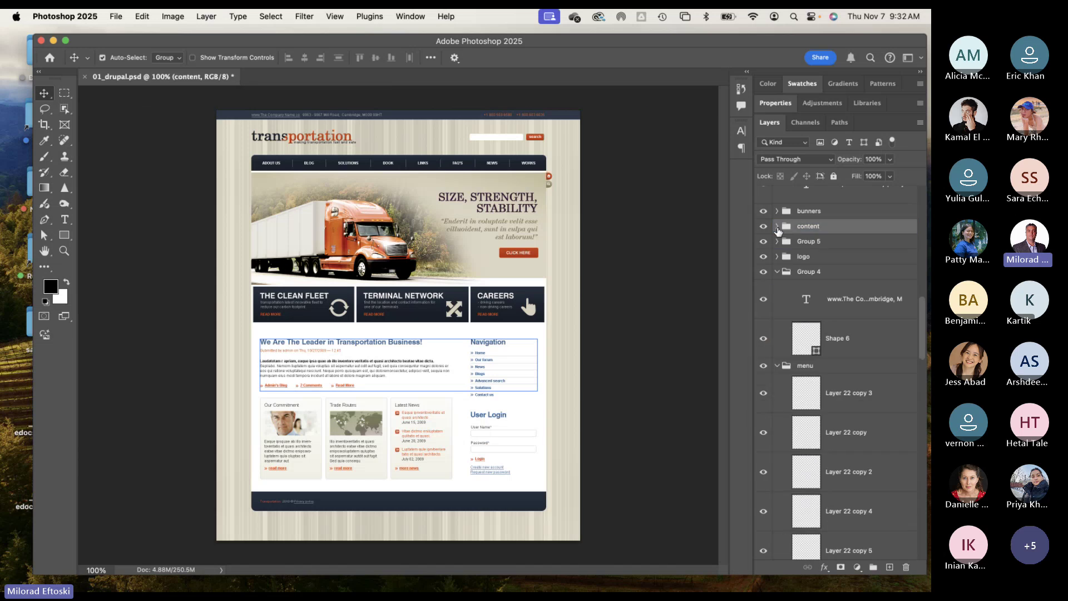
{"action": "left_click", "coordinate": [779, 273]}
{"action": "left_click", "coordinate": [777, 272]}
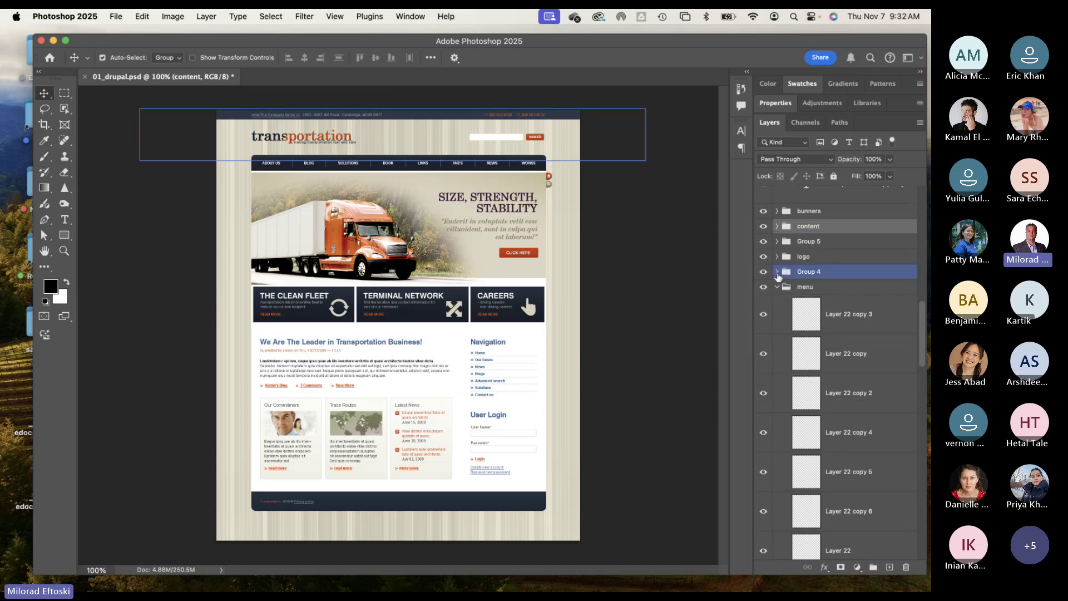
{"action": "left_click", "coordinate": [777, 286]}
{"action": "left_click", "coordinate": [778, 301]}
{"action": "left_click", "coordinate": [776, 301]}
{"action": "left_click", "coordinate": [778, 328]}
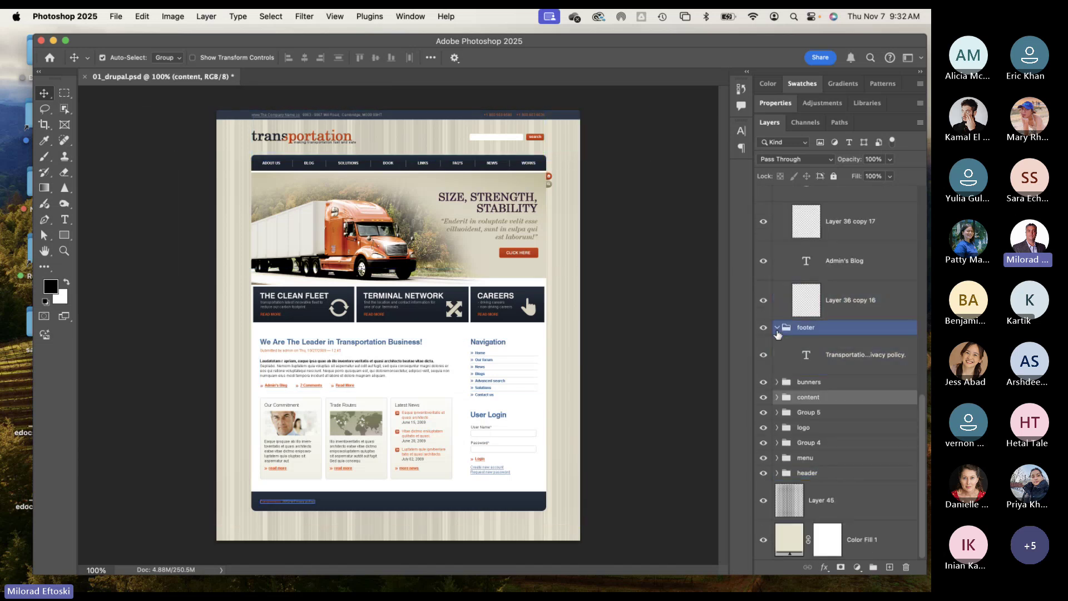
Step: Step through the Navigation, navigation links, search and Shape 60 copy layers
{"action": "left_click", "coordinate": [783, 260]}
{"action": "scroll", "coordinate": [800, 295], "scroll_direction": "up", "scroll_amount": 10}
{"action": "left_click", "coordinate": [800, 297]}
{"action": "key", "text": "alt+bracketright"}
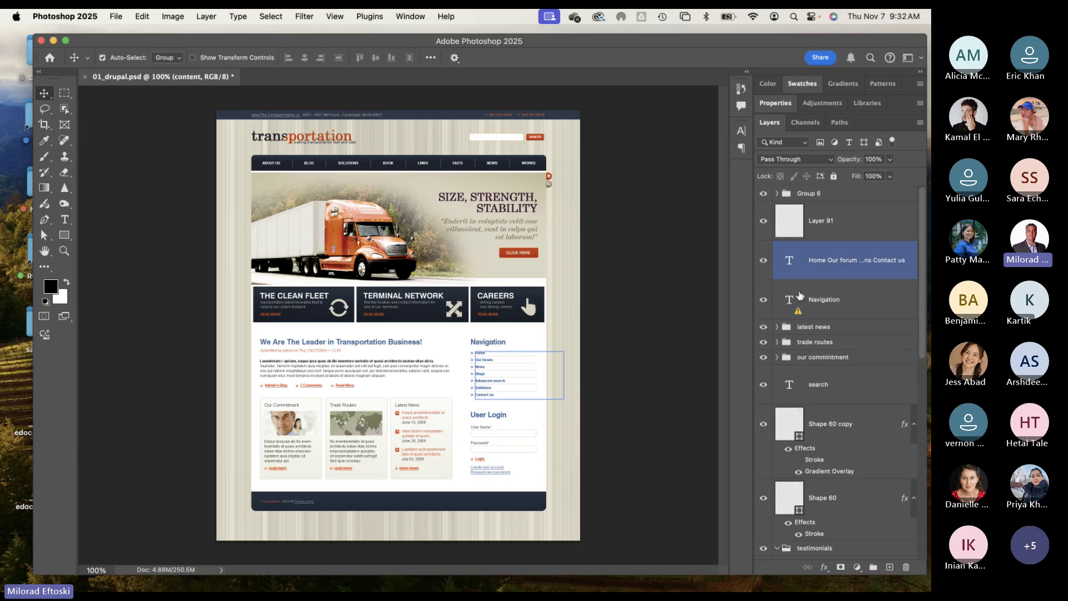
{"action": "left_click", "coordinate": [801, 385]}
{"action": "scroll", "coordinate": [804, 394], "scroll_direction": "down", "scroll_amount": 1}
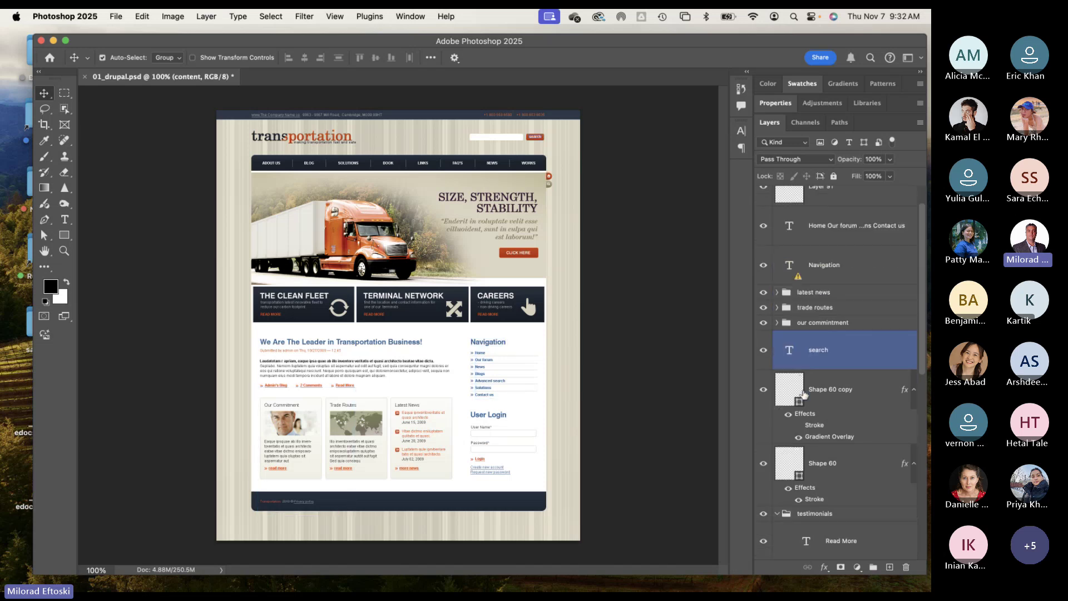
{"action": "left_click", "coordinate": [803, 394]}
{"action": "scroll", "coordinate": [803, 394], "scroll_direction": "down", "scroll_amount": 3}
Step: Collapse the testimonials group and select the Shape 60 layer
{"action": "left_click", "coordinate": [790, 426]}
{"action": "left_click", "coordinate": [776, 426]}
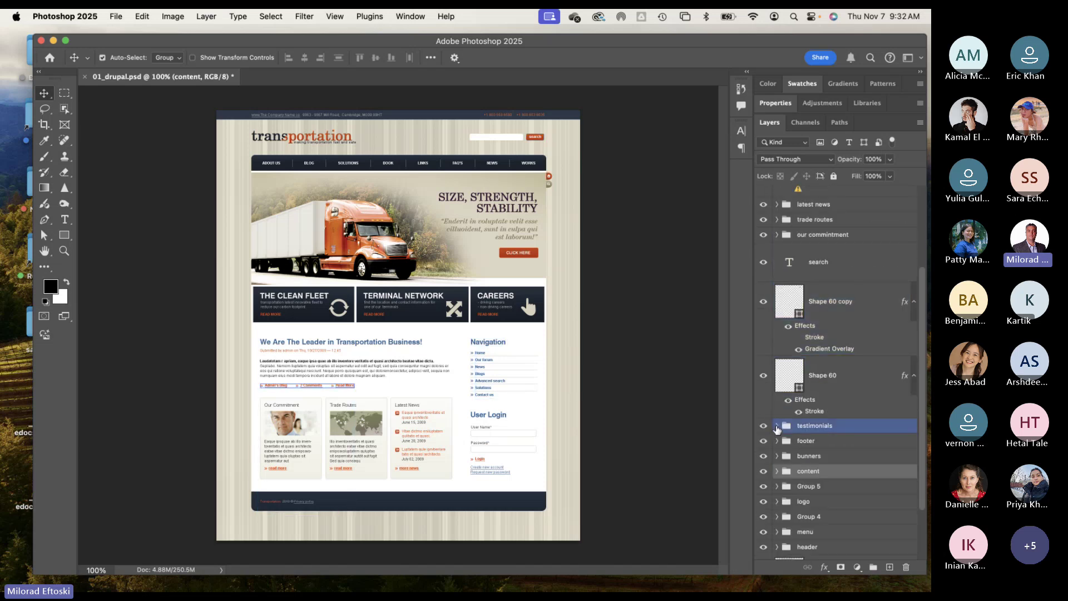
{"action": "scroll", "coordinate": [834, 423], "scroll_direction": "down", "scroll_amount": 2}
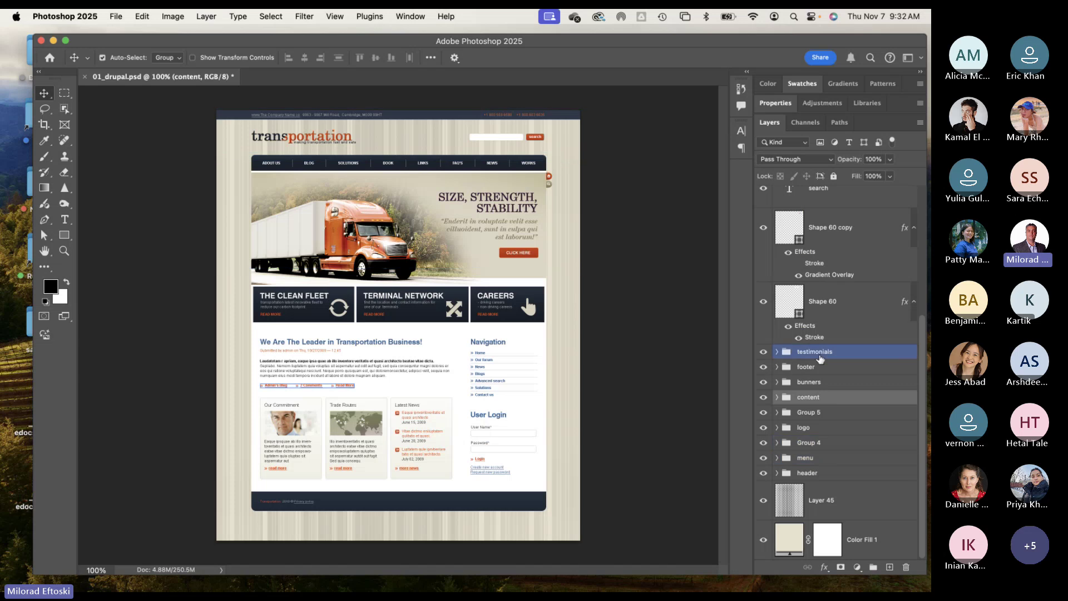
{"action": "scroll", "coordinate": [820, 359], "scroll_direction": "up", "scroll_amount": 3}
{"action": "left_click", "coordinate": [823, 220]}
{"action": "scroll", "coordinate": [834, 350], "scroll_direction": "down", "scroll_amount": 3}
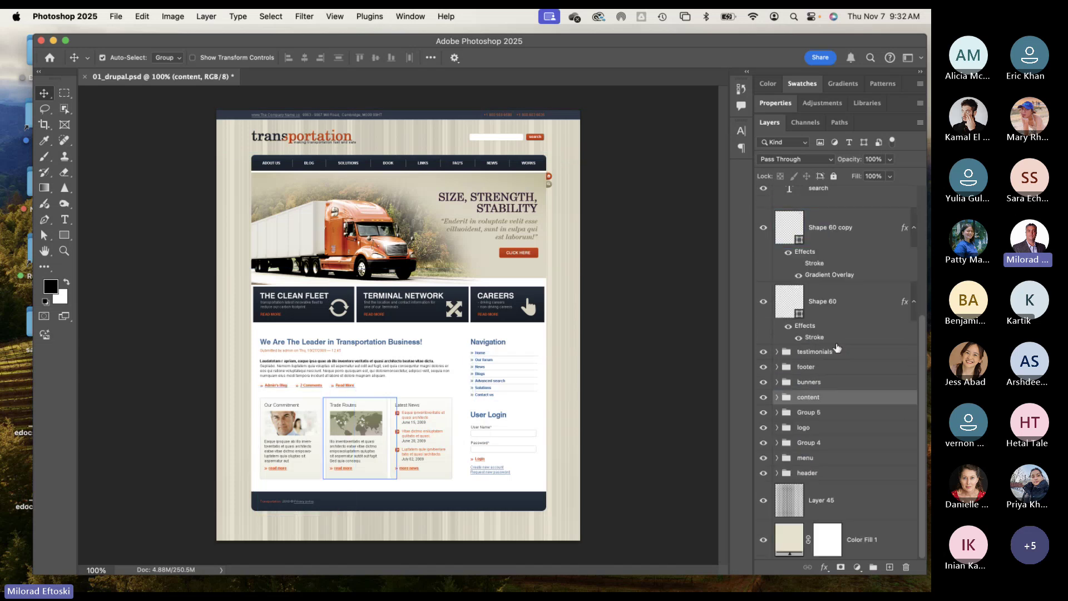
{"action": "left_click", "coordinate": [835, 342]}
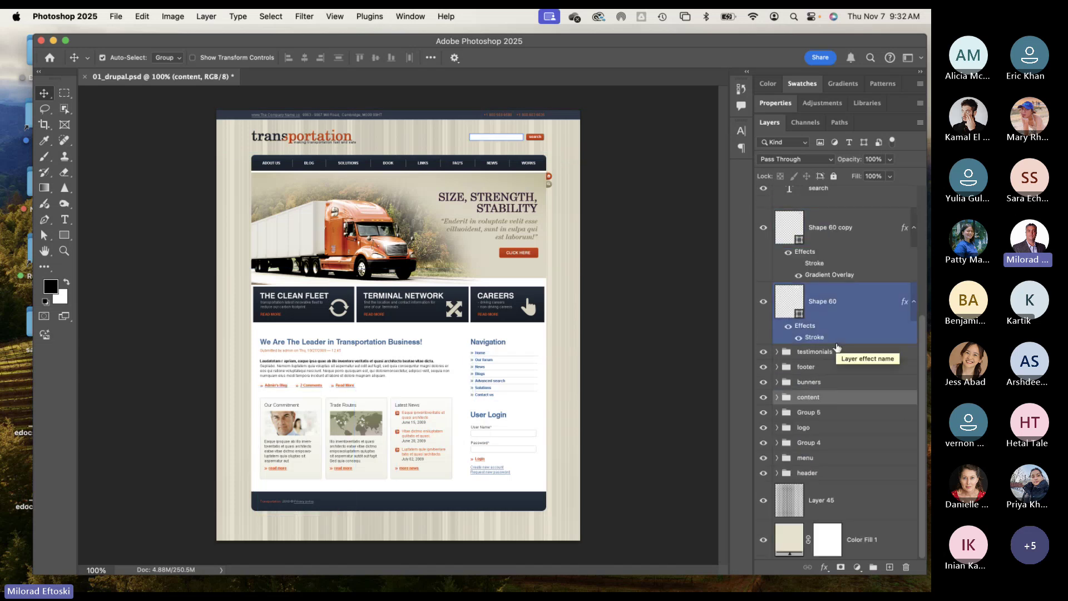
Step: Test-move the logo group and hero content on the canvas, then undo to restore the layout
{"action": "left_click", "coordinate": [295, 147]}
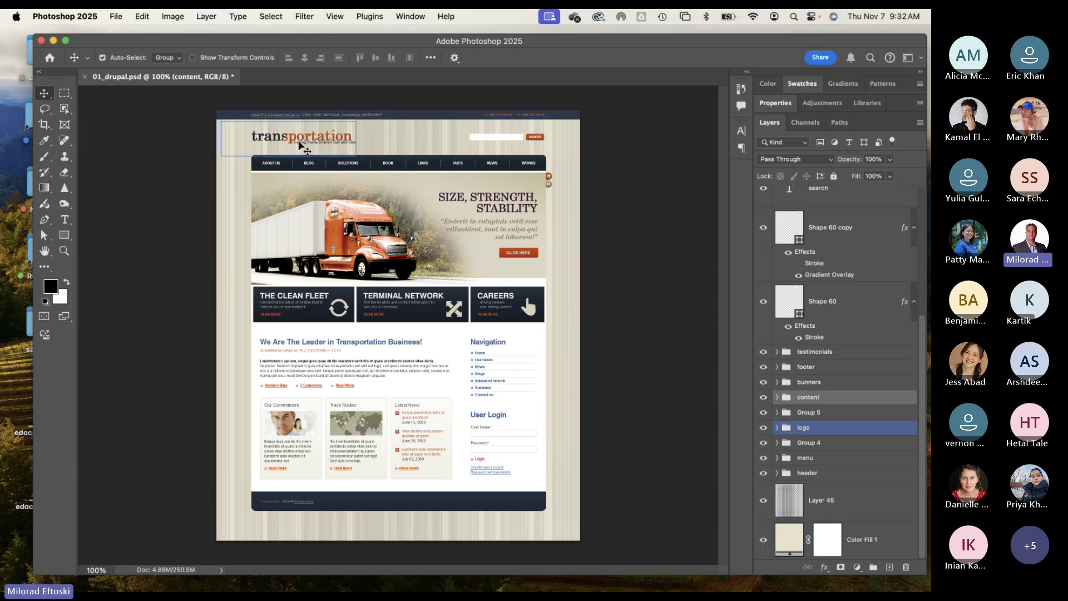
{"action": "mouse_move", "coordinate": [295, 148]}
{"action": "left_mouse_down"}
{"action": "mouse_move", "coordinate": [302, 155]}
{"action": "mouse_move", "coordinate": [280, 153]}
{"action": "mouse_move", "coordinate": [181, 234]}
{"action": "mouse_move", "coordinate": [279, 159]}
{"action": "left_mouse_up"}
{"action": "left_click_drag", "start_coordinate": [348, 194], "coordinate": [336, 189]}
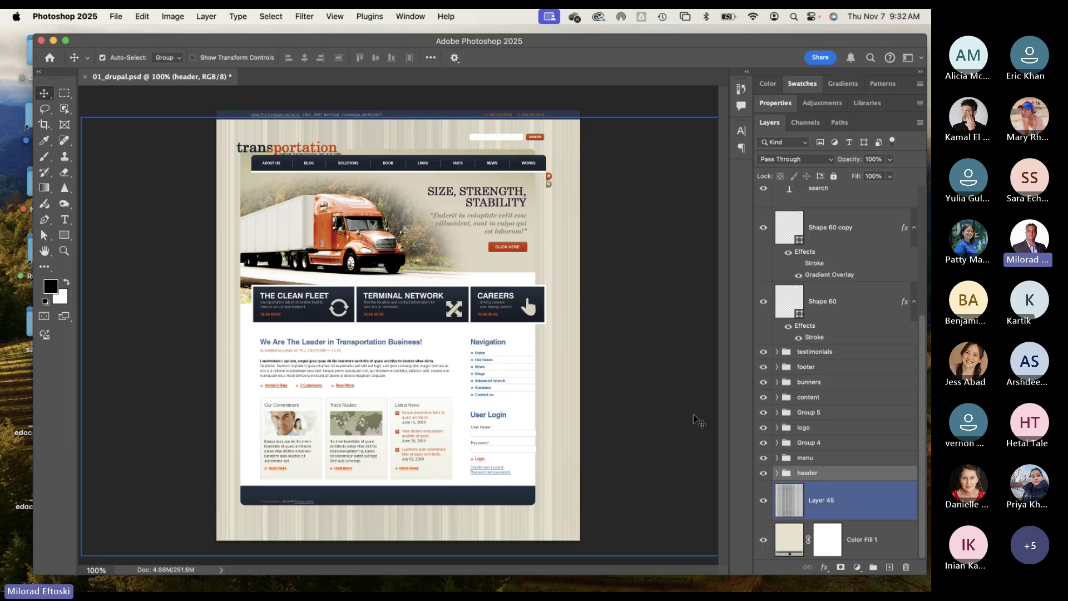
{"action": "key", "text": "super+z"}
{"action": "key", "text": "super+z"}
{"action": "key", "text": "super+z"}
{"action": "key", "text": "super+z"}
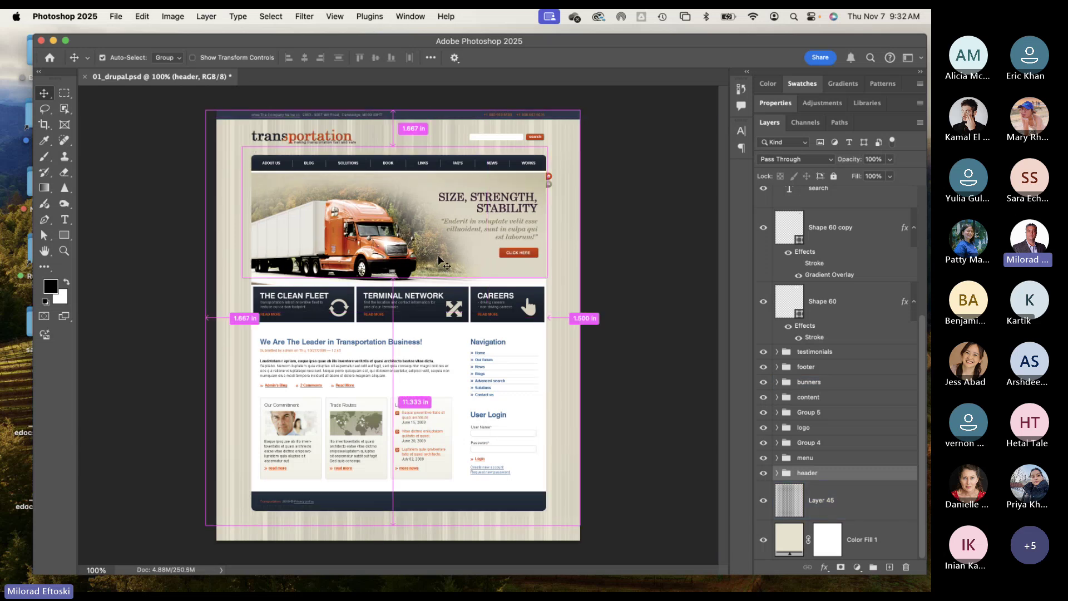
Step: Expand the header group and toggle the click here layer's visibility off and back on
{"action": "left_click", "coordinate": [784, 473]}
{"action": "left_click", "coordinate": [777, 472]}
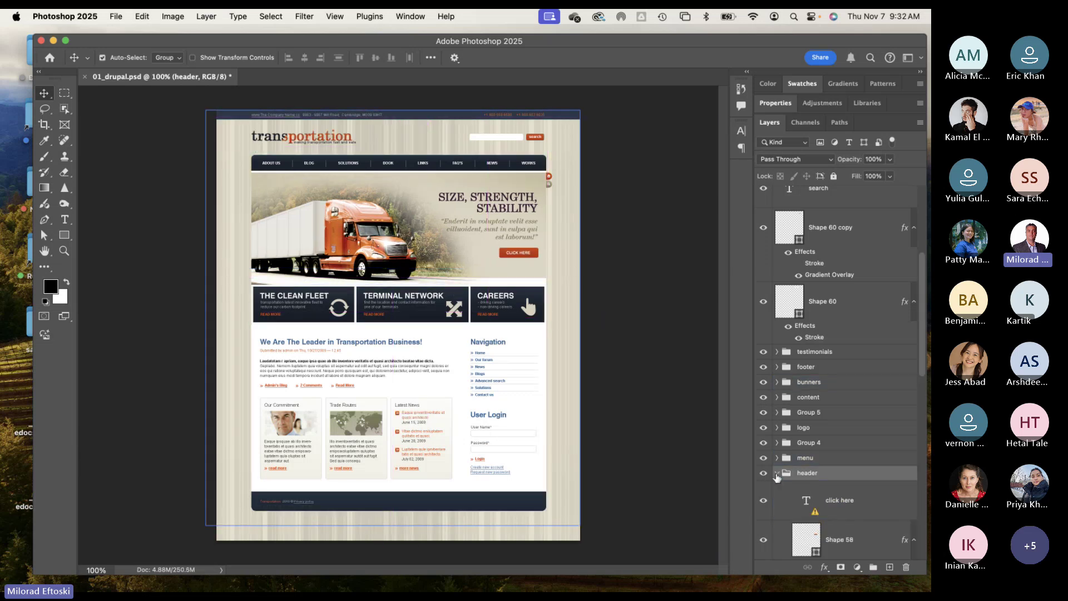
{"action": "scroll", "coordinate": [773, 389], "scroll_direction": "down", "scroll_amount": 5}
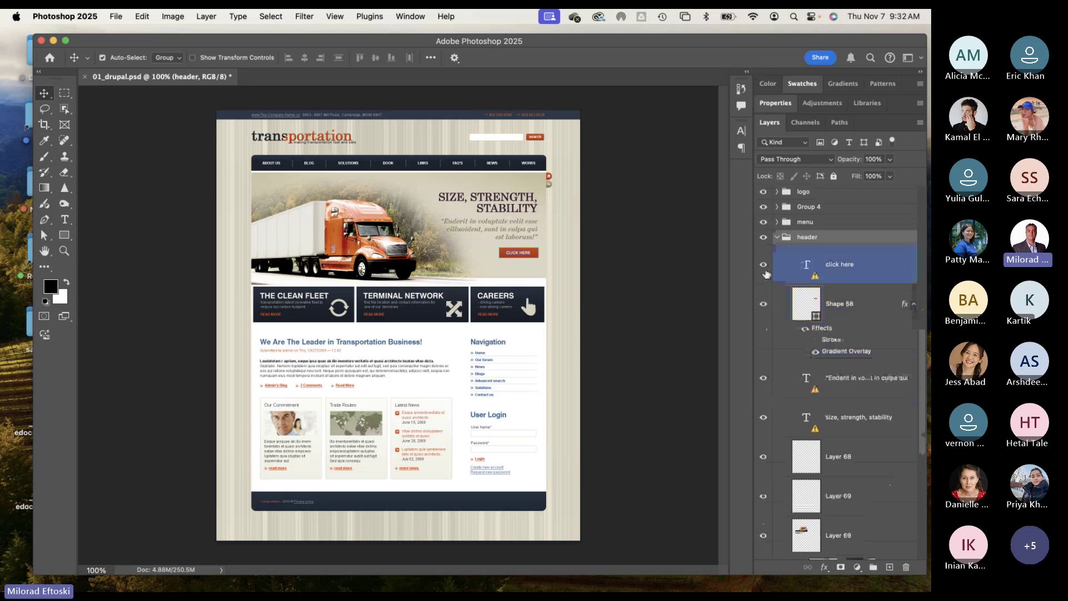
{"action": "left_click", "coordinate": [764, 267]}
{"action": "left_click", "coordinate": [764, 267]}
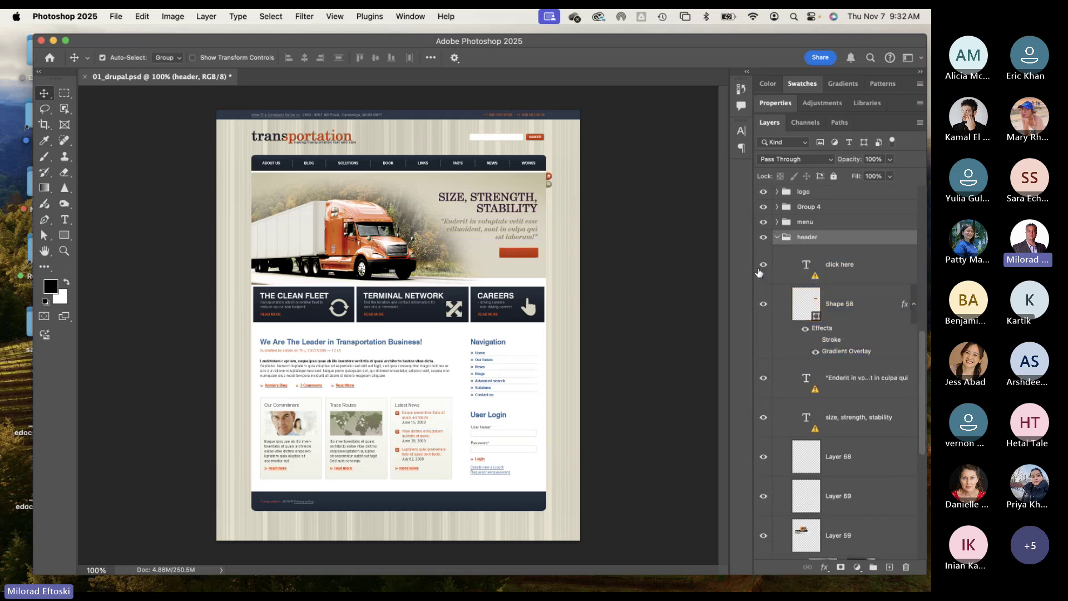
Step: Zoom into the hero and switch the Move tool's Auto-Select target from Group to Layer
{"action": "scroll", "coordinate": [529, 256], "scroll_direction": "up", "scroll_amount": 1}
{"action": "scroll", "coordinate": [532, 268], "scroll_direction": "up", "scroll_amount": 4}
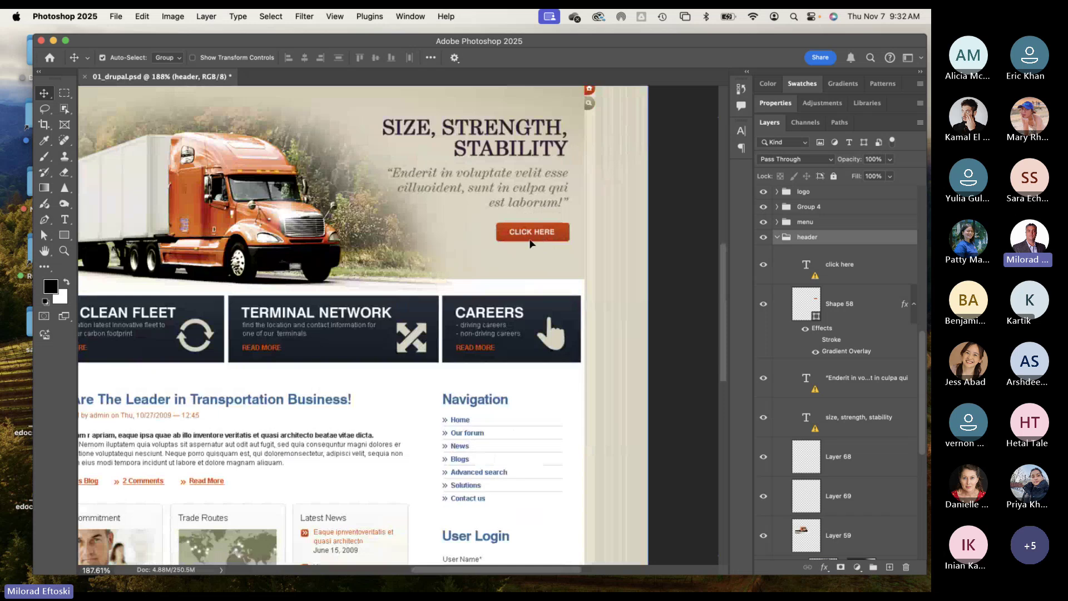
{"action": "mouse_move", "coordinate": [533, 234]}
{"action": "left_mouse_down"}
{"action": "mouse_move", "coordinate": [558, 241]}
{"action": "mouse_move", "coordinate": [533, 234]}
{"action": "left_mouse_up"}
{"action": "left_click", "coordinate": [178, 58]}
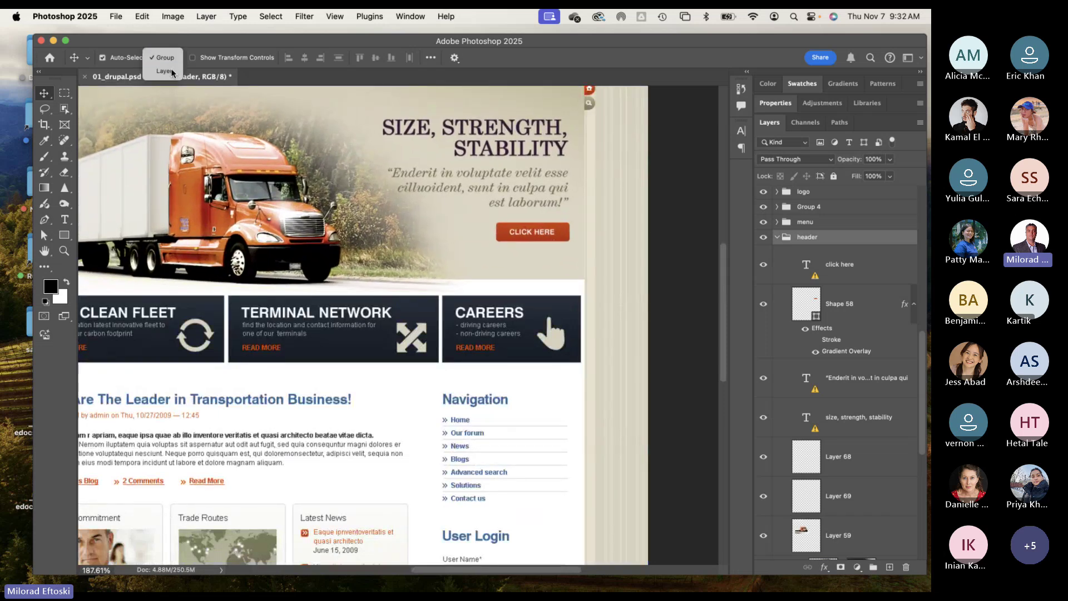
{"action": "left_click", "coordinate": [167, 66]}
Step: Test-move the truck image, headline, quote (undone) and CLICK HERE label as individual layers
{"action": "left_click", "coordinate": [197, 174]}
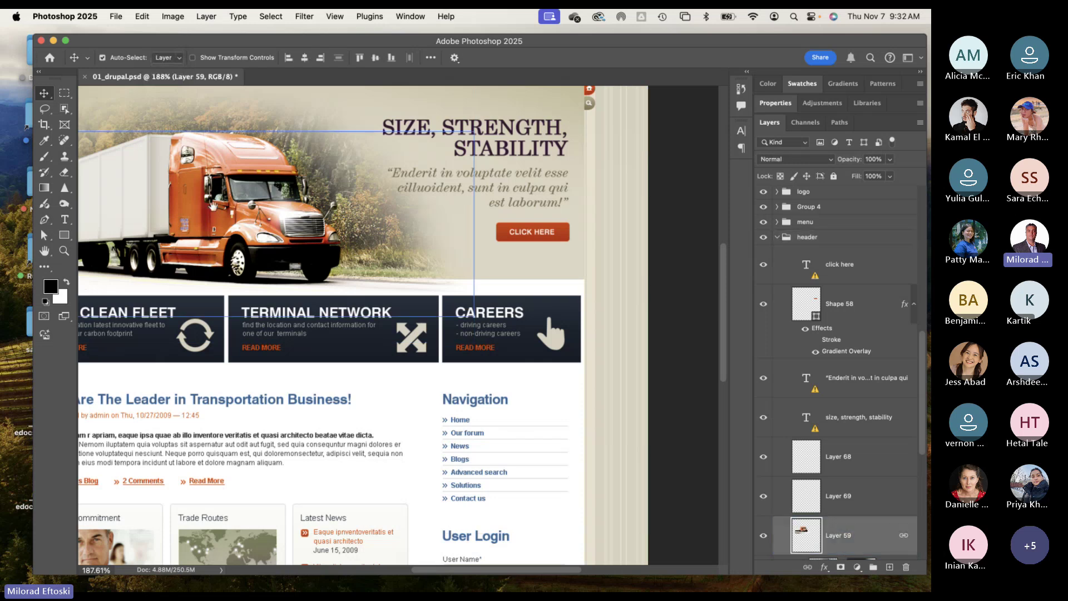
{"action": "left_click_drag", "start_coordinate": [220, 209], "coordinate": [331, 300]}
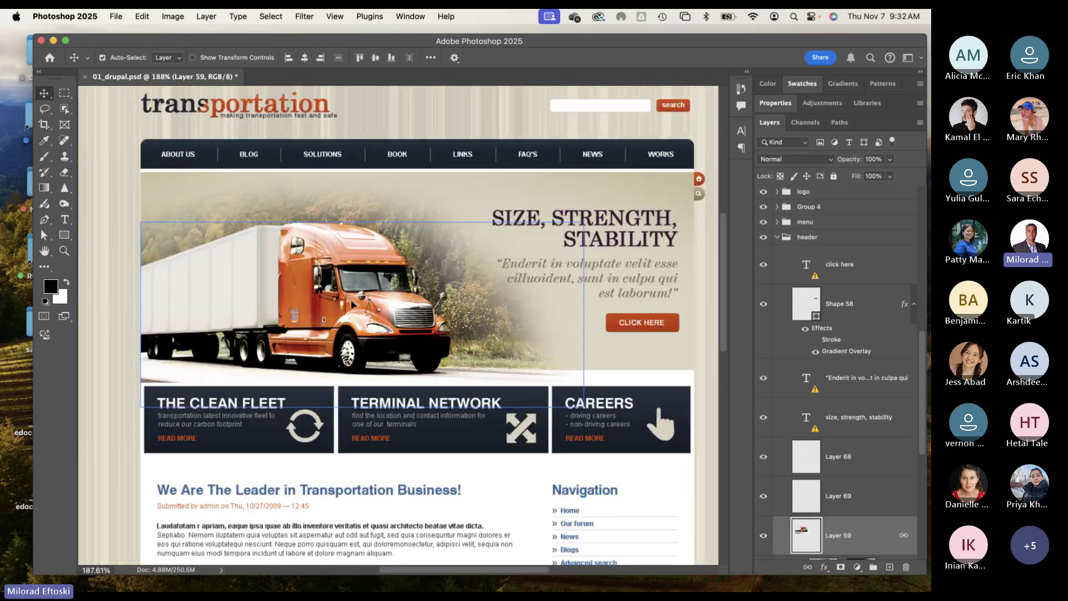
{"action": "mouse_move", "coordinate": [411, 285]}
{"action": "left_mouse_down"}
{"action": "mouse_move", "coordinate": [393, 321]}
{"action": "mouse_move", "coordinate": [413, 281]}
{"action": "left_mouse_up"}
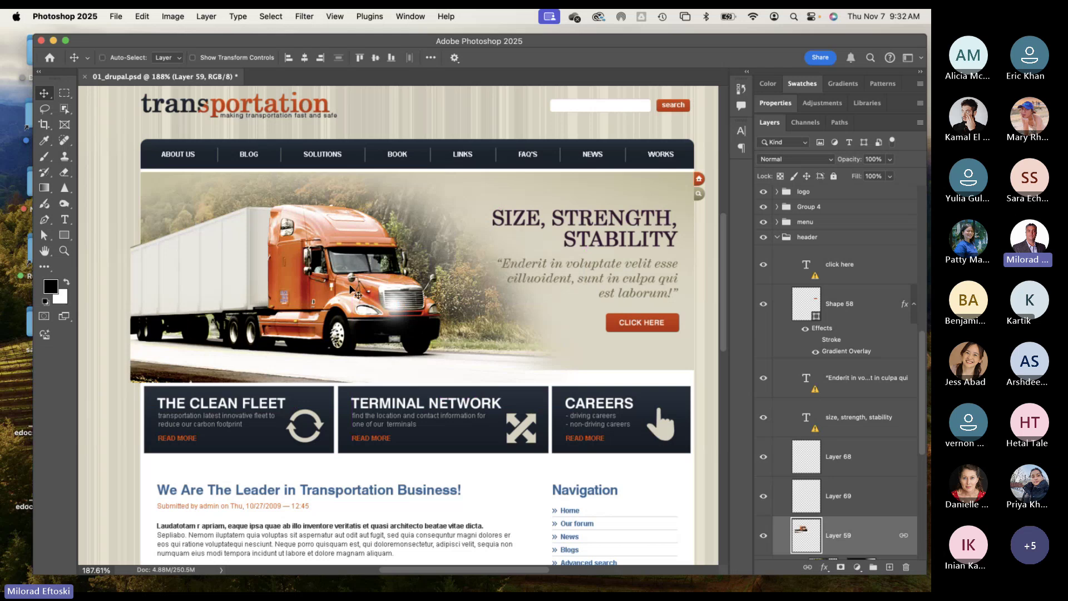
{"action": "left_click", "coordinate": [620, 232]}
{"action": "left_click_drag", "start_coordinate": [620, 232], "coordinate": [627, 241]}
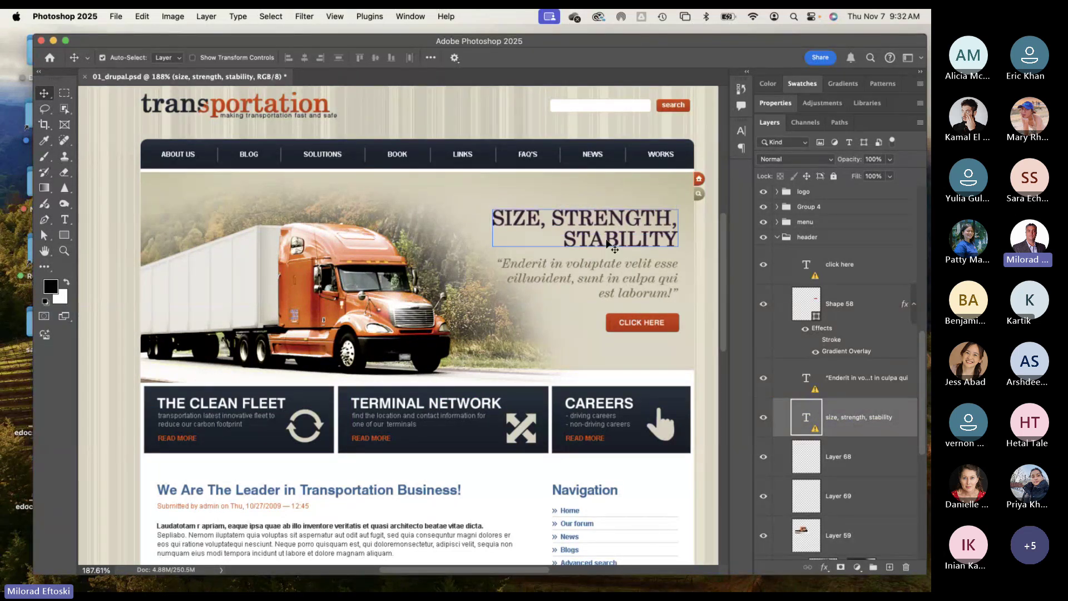
{"action": "left_click", "coordinate": [632, 280]}
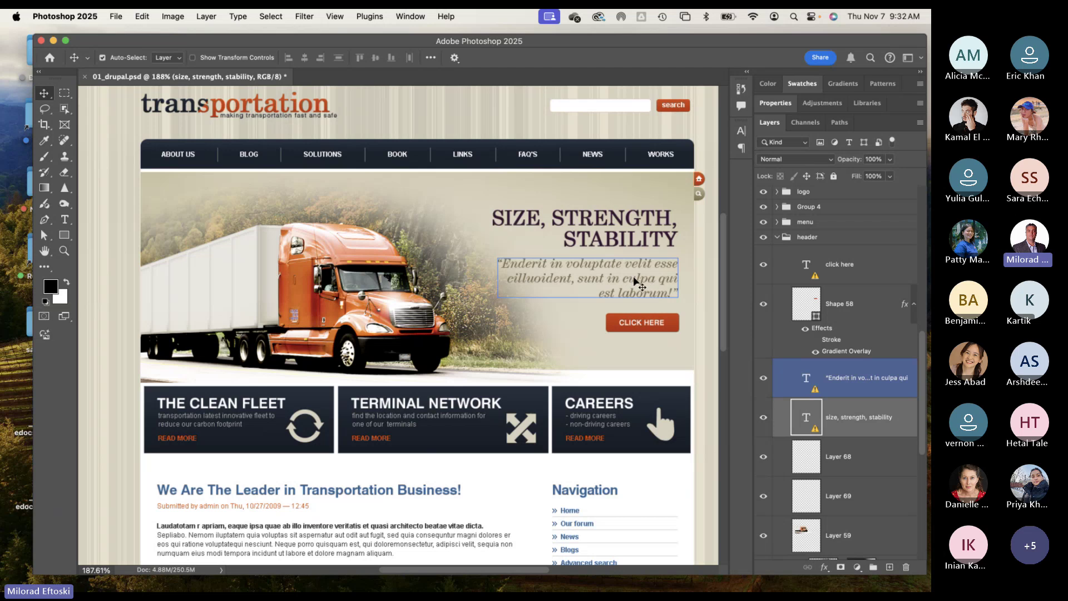
{"action": "left_click_drag", "start_coordinate": [630, 282], "coordinate": [620, 283]}
{"action": "key", "text": "super+z"}
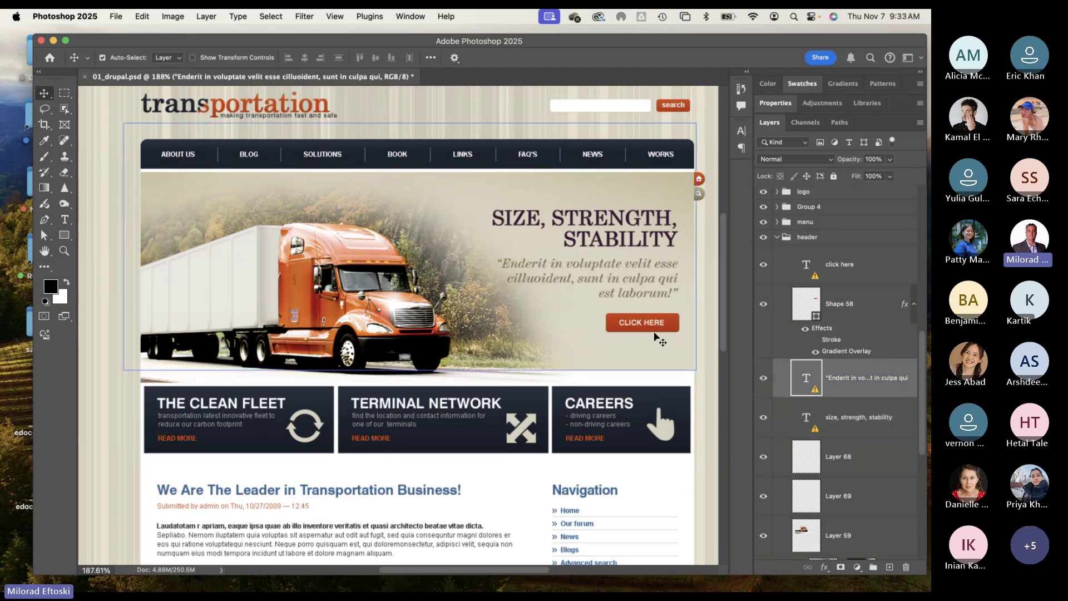
{"action": "left_click", "coordinate": [656, 329]}
{"action": "left_click_drag", "start_coordinate": [660, 333], "coordinate": [655, 340]}
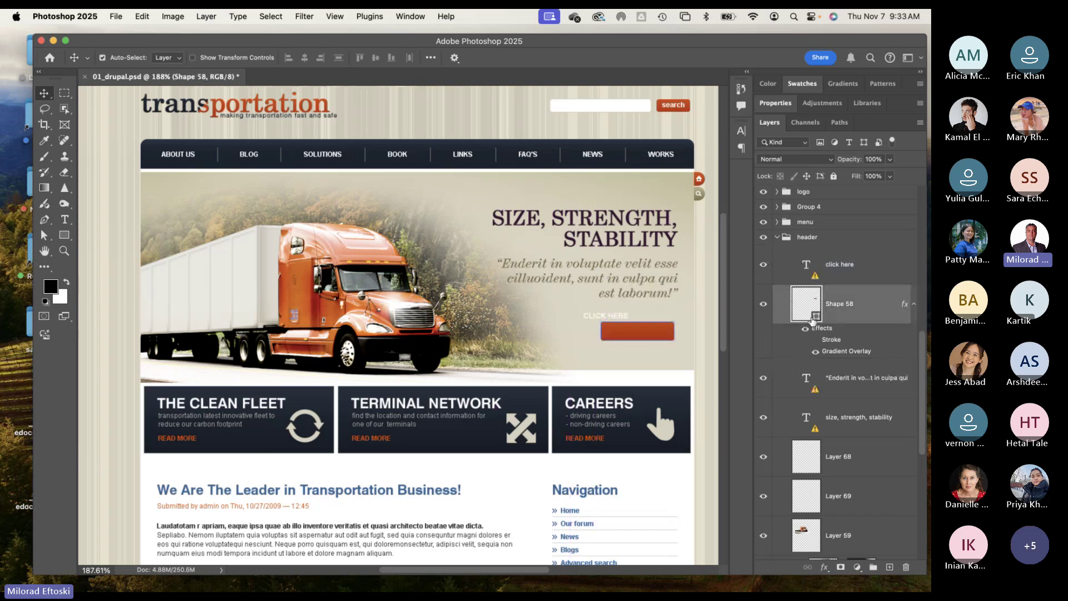
Step: Undo the button move and select the TERMINAL NETWORK heading's text layer
{"action": "key", "text": "super+z"}
{"action": "key", "text": "super+z"}
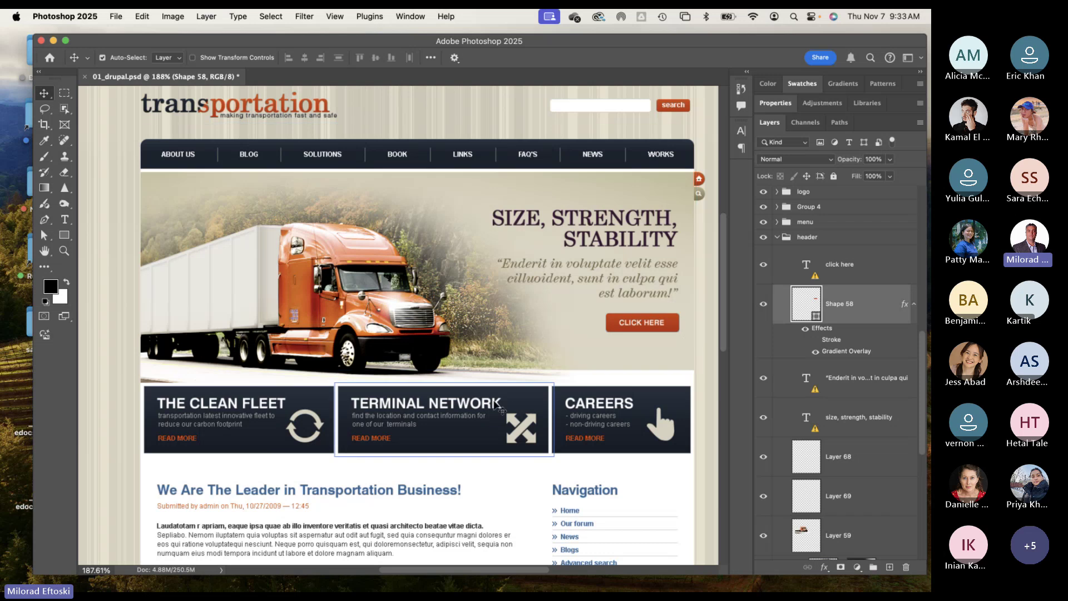
{"action": "left_click_drag", "start_coordinate": [481, 408], "coordinate": [518, 429]}
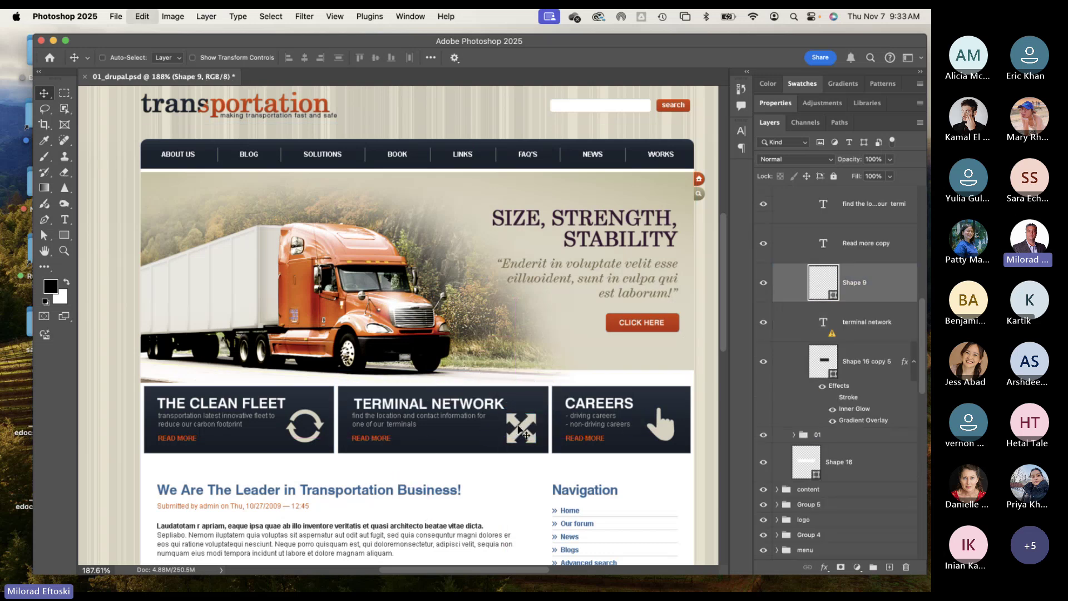
{"action": "left_click", "coordinate": [473, 410]}
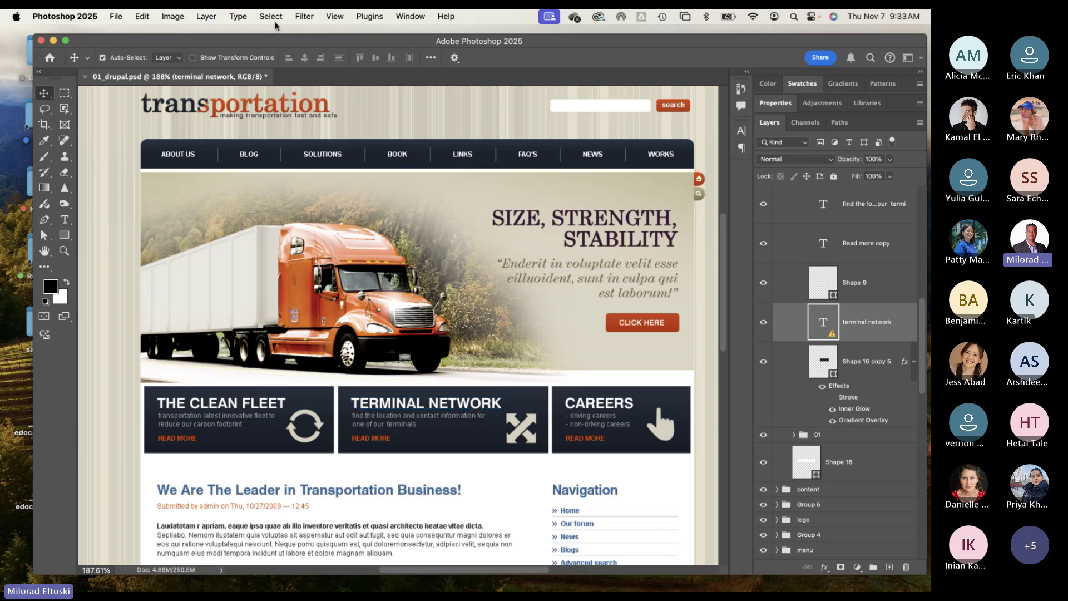
Step: Bring up the Layer menu to reach the Copy CSS command
{"action": "left_click", "coordinate": [238, 16]}
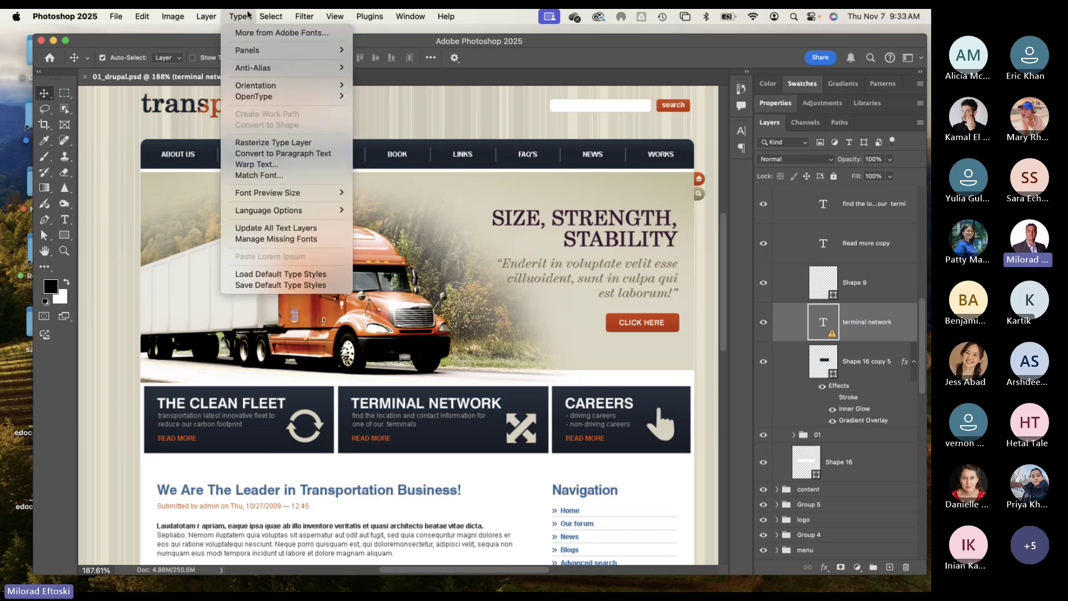
{"action": "mouse_move", "coordinate": [268, 14]}
{"action": "mouse_move", "coordinate": [209, 12]}
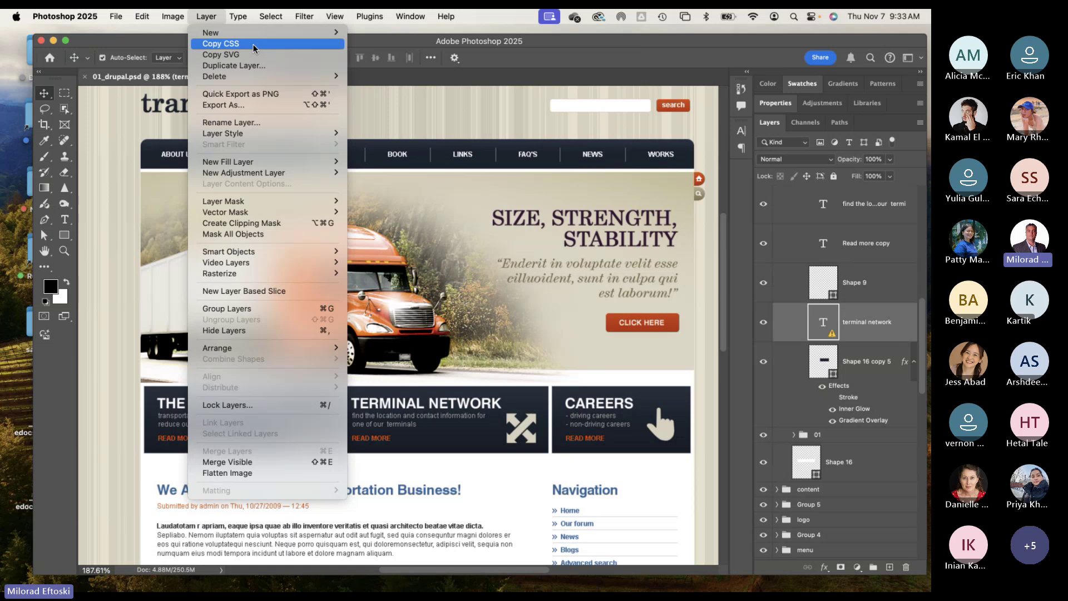
{"action": "left_click", "coordinate": [255, 45]}
{"action": "left_click", "coordinate": [425, 400]}
{"action": "double_click", "coordinate": [425, 401]}
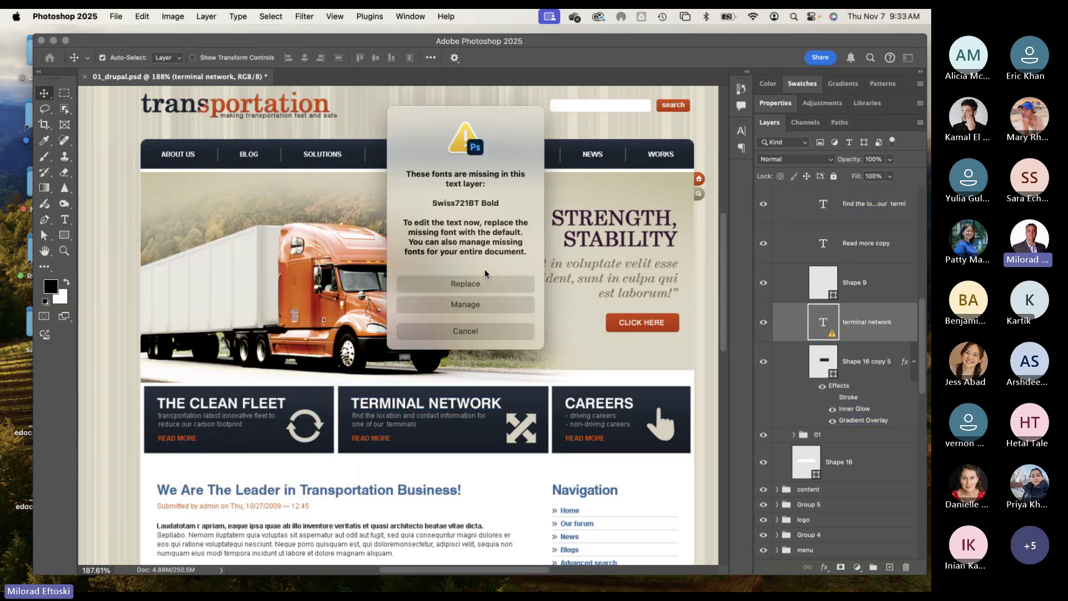
{"action": "left_click", "coordinate": [485, 335]}
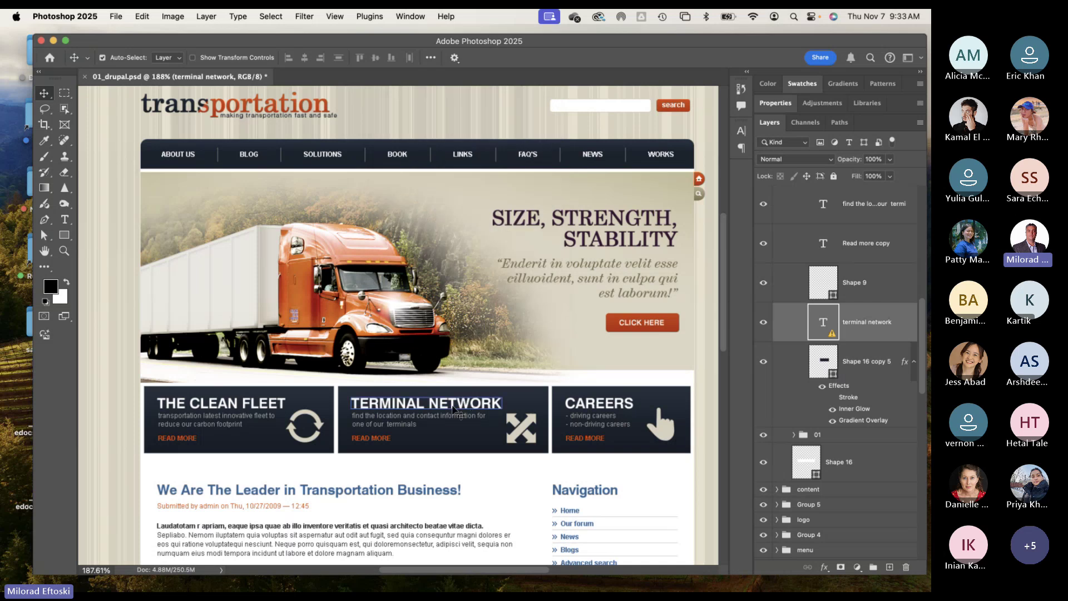
{"action": "left_click", "coordinate": [226, 413]}
{"action": "left_click", "coordinate": [225, 418]}
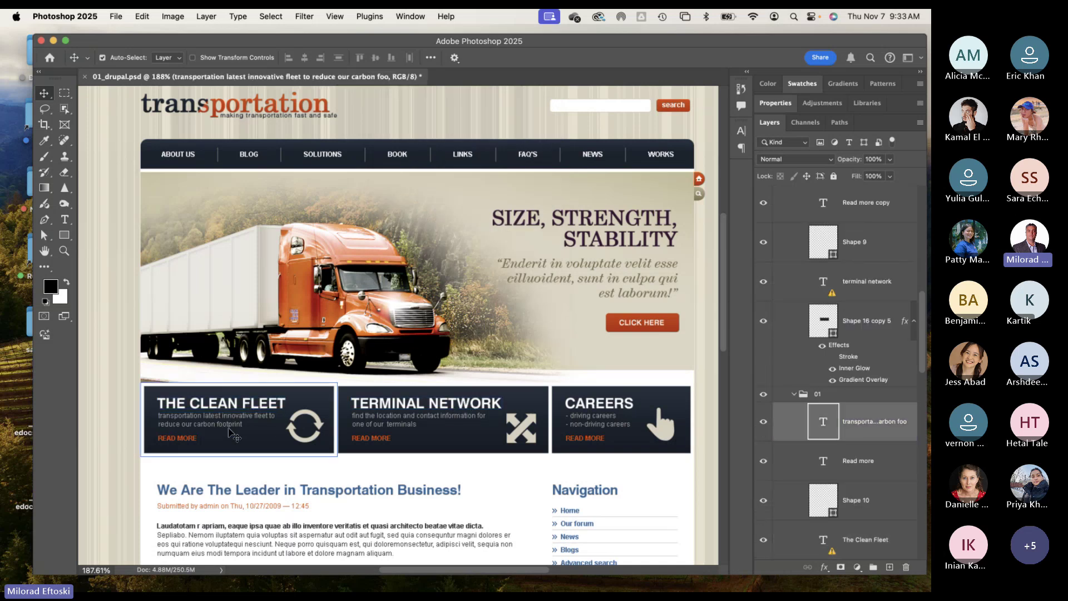
{"action": "left_click", "coordinate": [227, 404]}
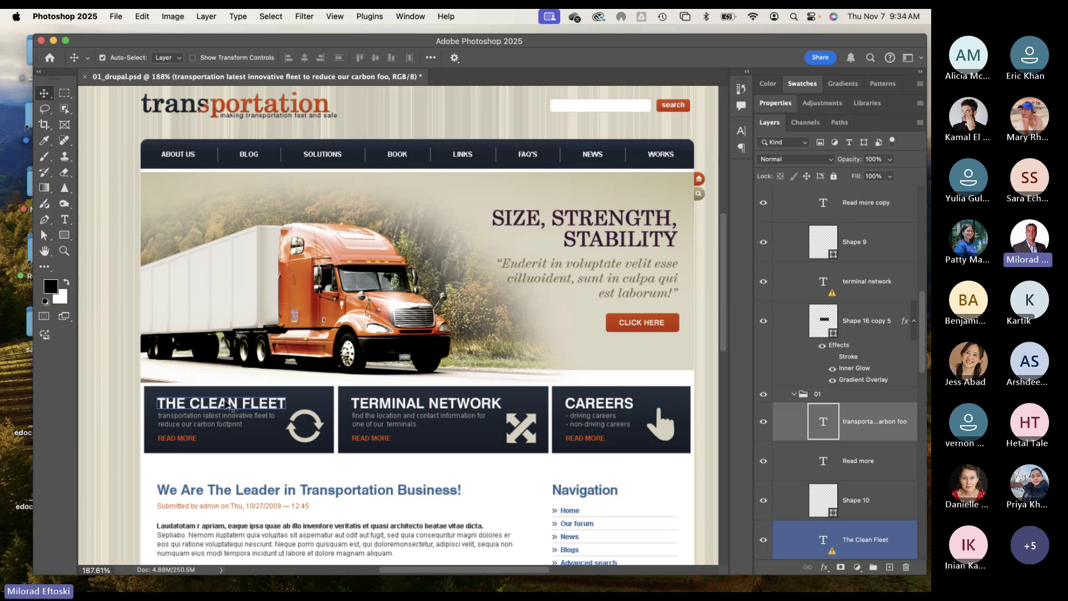
{"action": "left_click", "coordinate": [445, 476]}
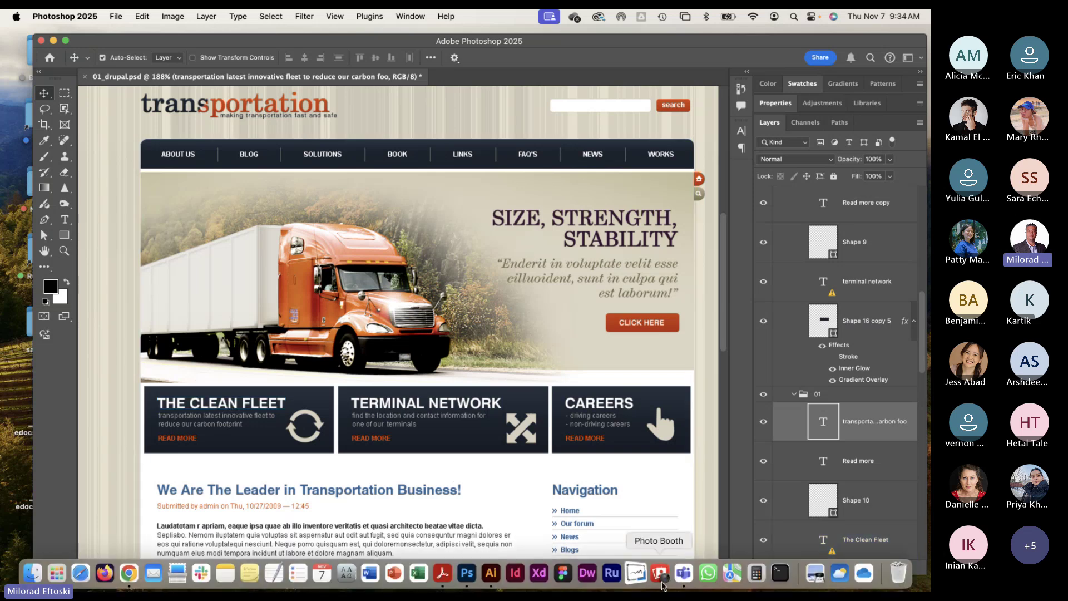
Step: In a new TextEdit document, paste the .terminal_network CSS and enlarge the text two steps
{"action": "left_click", "coordinate": [274, 572]}
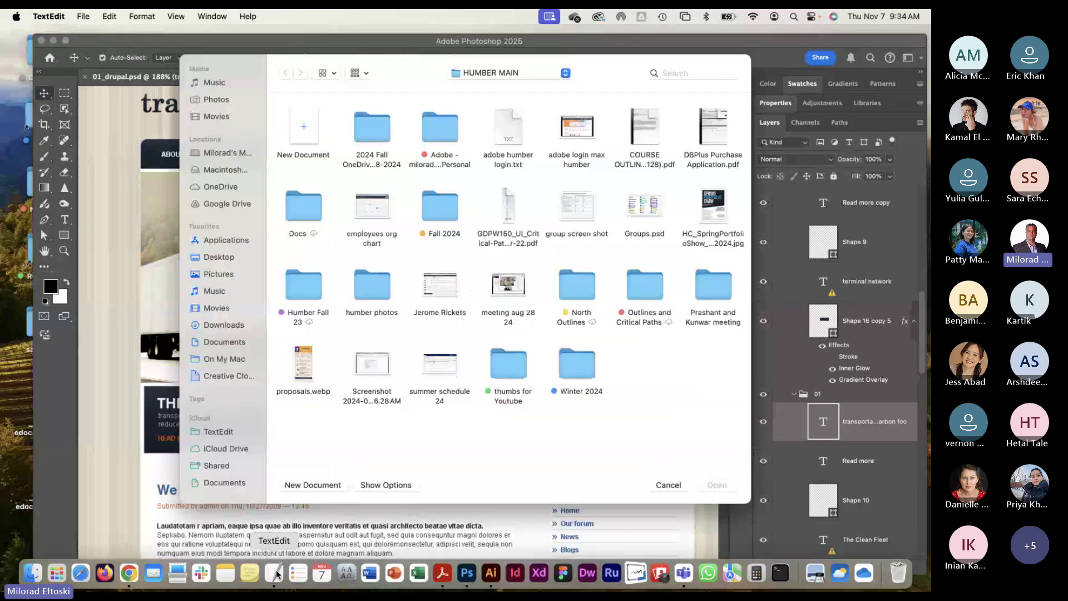
{"action": "double_click", "coordinate": [308, 134]}
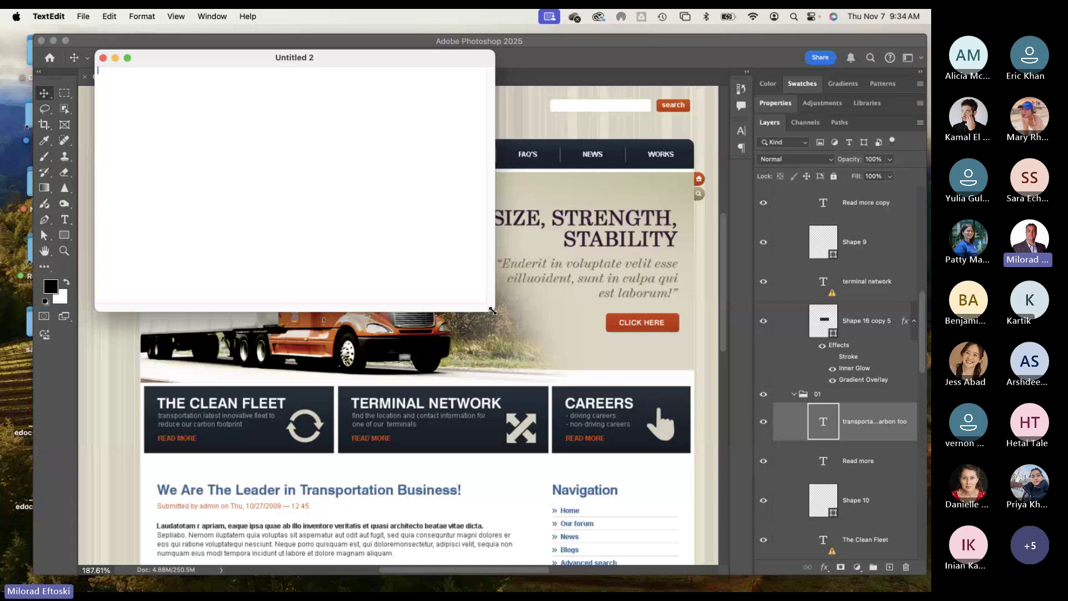
{"action": "left_click_drag", "start_coordinate": [494, 310], "coordinate": [647, 463]}
{"action": "left_click_drag", "start_coordinate": [301, 61], "coordinate": [321, 75]}
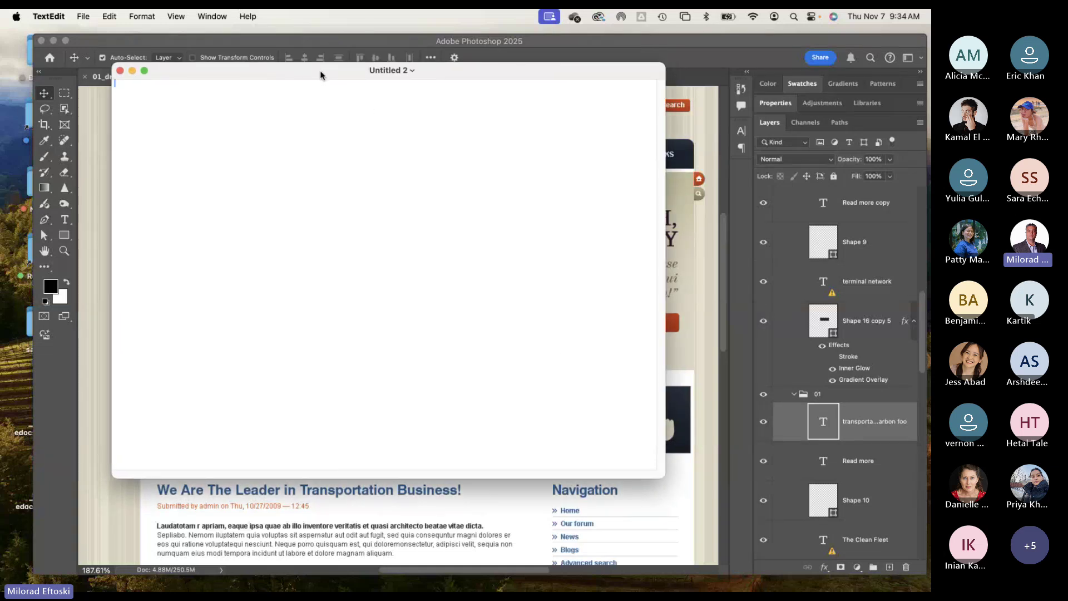
{"action": "key", "text": "super+v"}
{"action": "key", "text": "super+plus"}
{"action": "key", "text": "super+plus"}
{"action": "key", "text": "super+plus"}
{"action": "key", "text": "super+plus"}
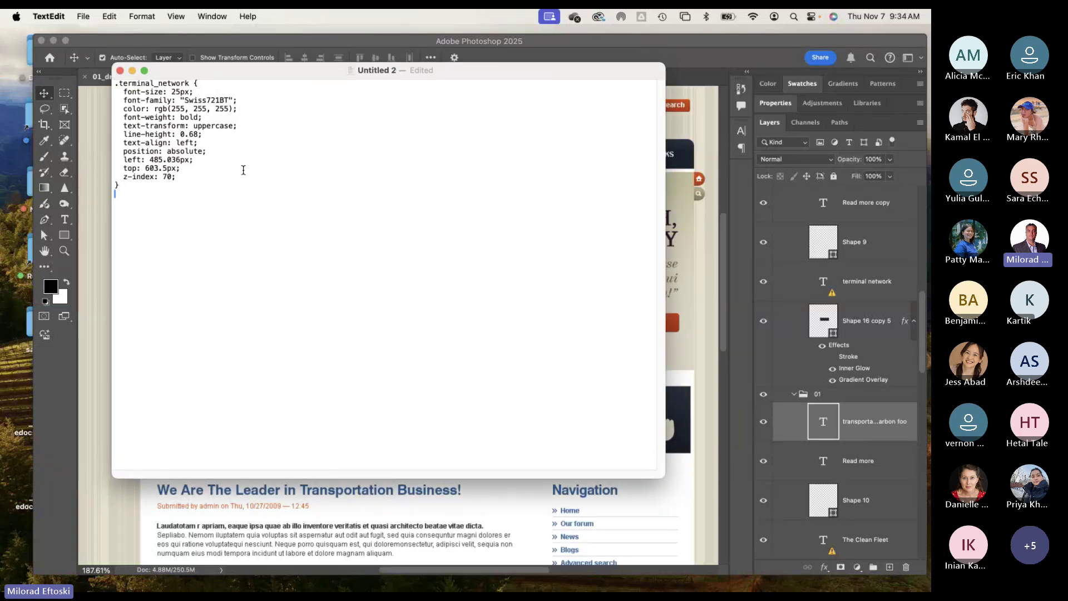
{"action": "key", "text": "super+plus"}
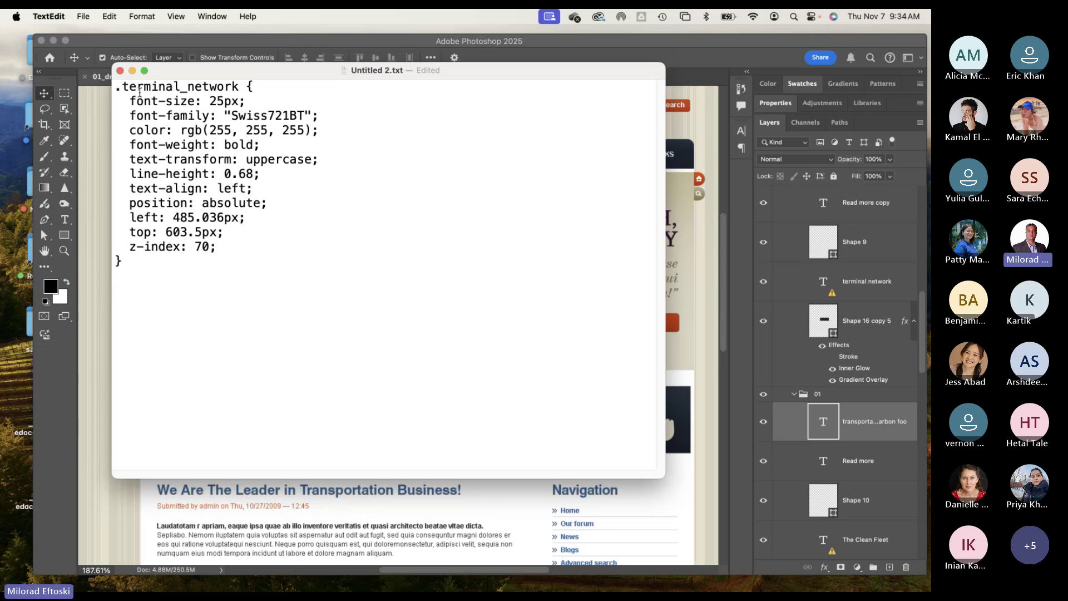
Step: Highlight the font-size and font-weight through z-index lines, then return to Photoshop
{"action": "left_click_drag", "start_coordinate": [149, 100], "coordinate": [228, 261]}
{"action": "left_click", "coordinate": [209, 217]}
{"action": "left_click_drag", "start_coordinate": [158, 249], "coordinate": [123, 141]}
{"action": "left_click", "coordinate": [159, 265]}
{"action": "left_click", "coordinate": [401, 489]}
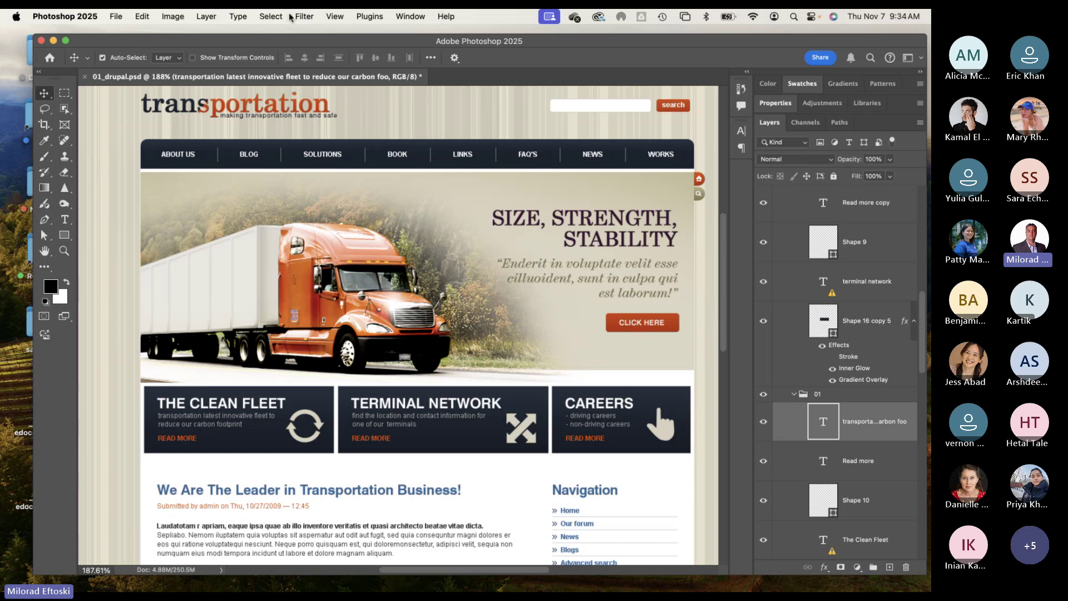
Step: Copy the fleet description layer's CSS and paste it into the TextEdit document
{"action": "left_click", "coordinate": [207, 13]}
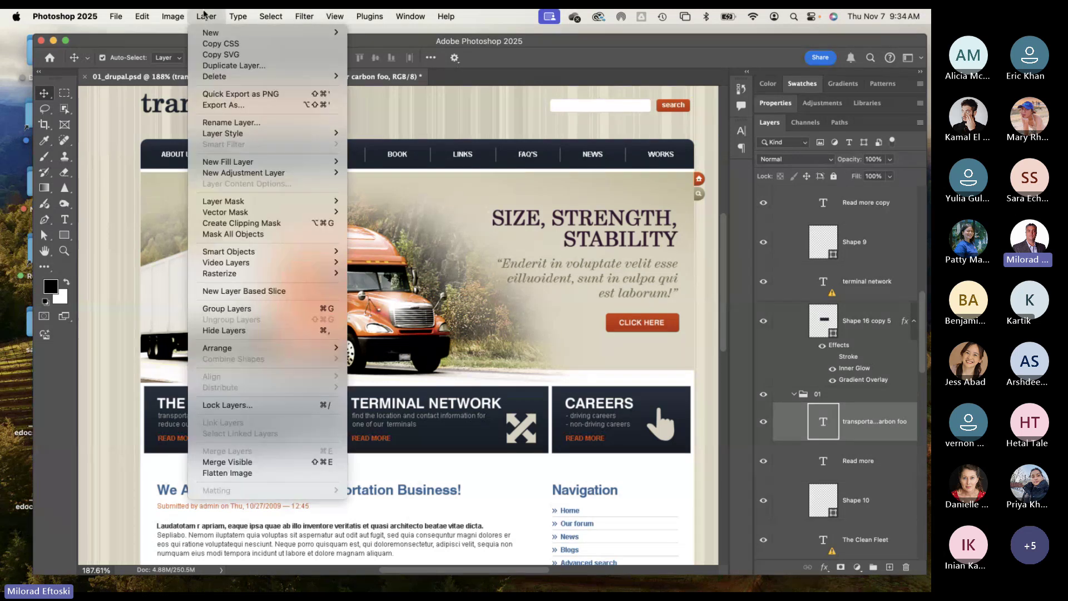
{"action": "left_click", "coordinate": [220, 44]}
{"action": "key", "text": "super+Tab"}
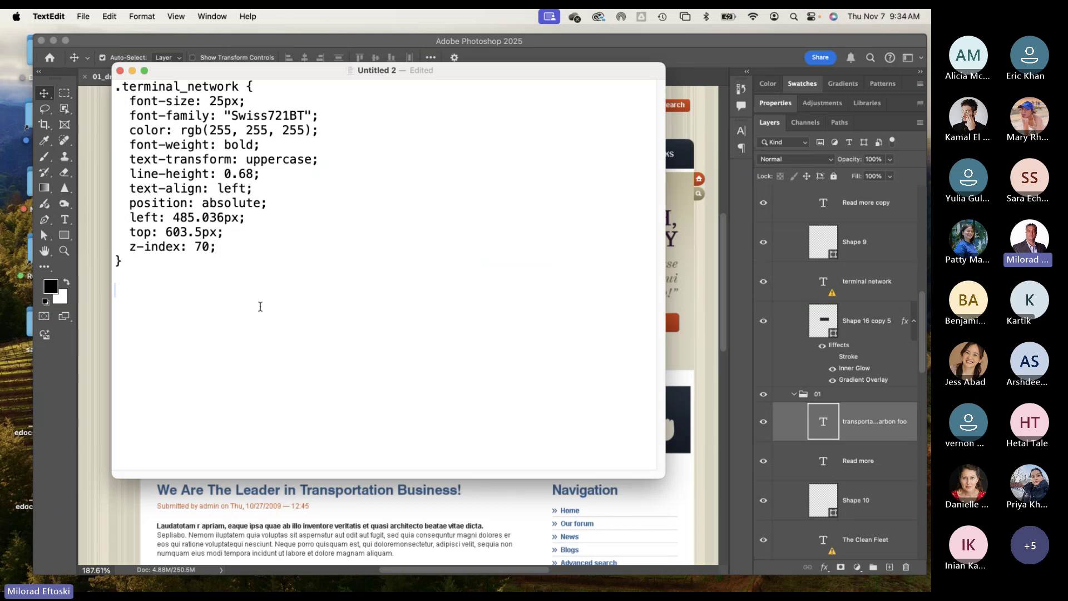
{"action": "key", "text": "super+v"}
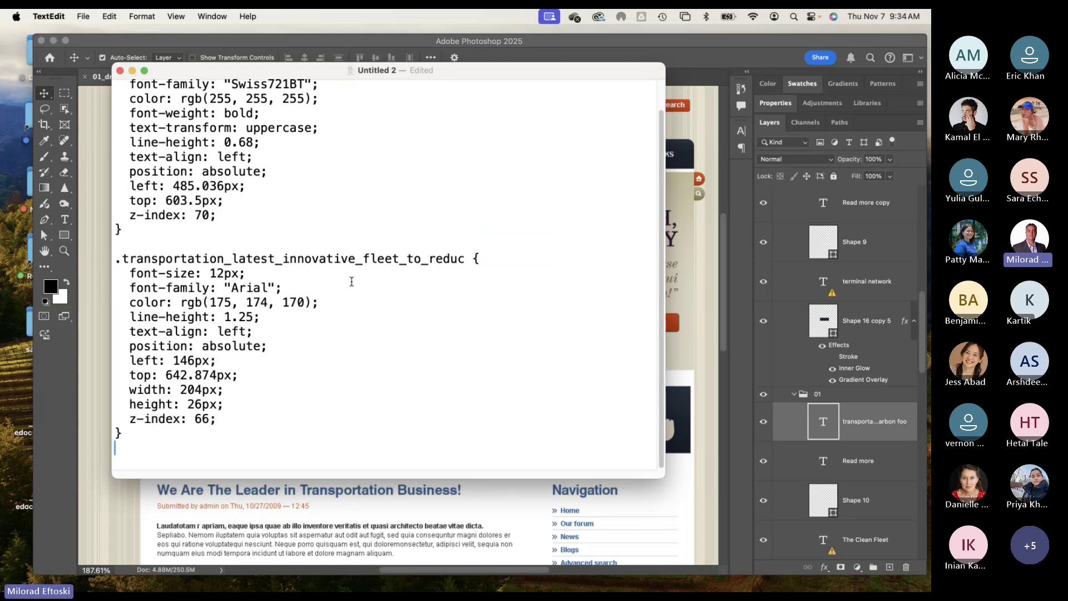
Step: Copy the READ MORE layer's CSS and paste it below as the .Read_more rule
{"action": "key", "text": "super+Tab"}
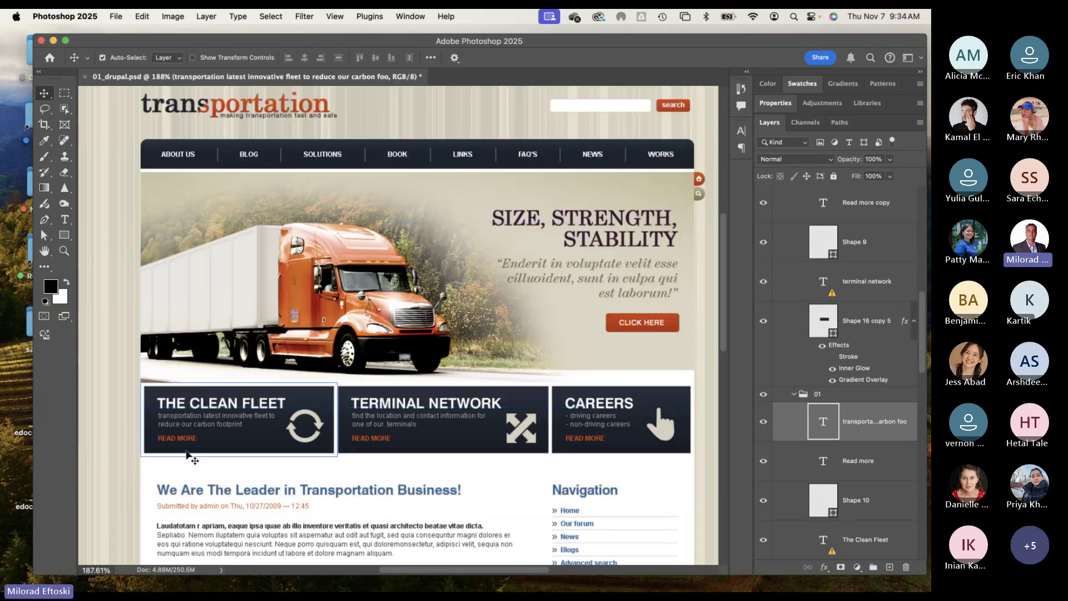
{"action": "left_click", "coordinate": [179, 439]}
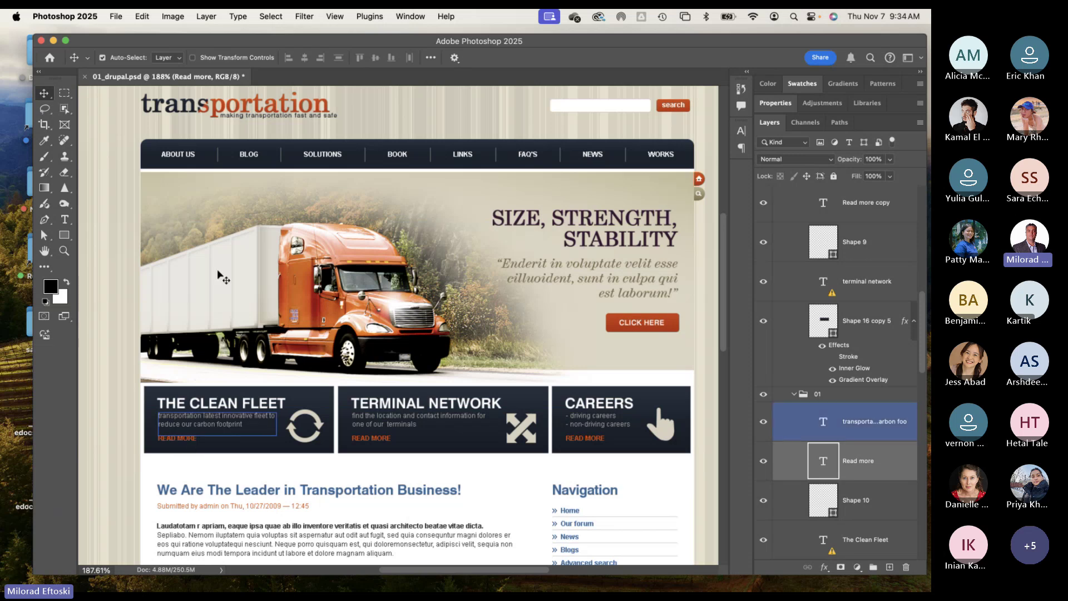
{"action": "left_click", "coordinate": [236, 15]}
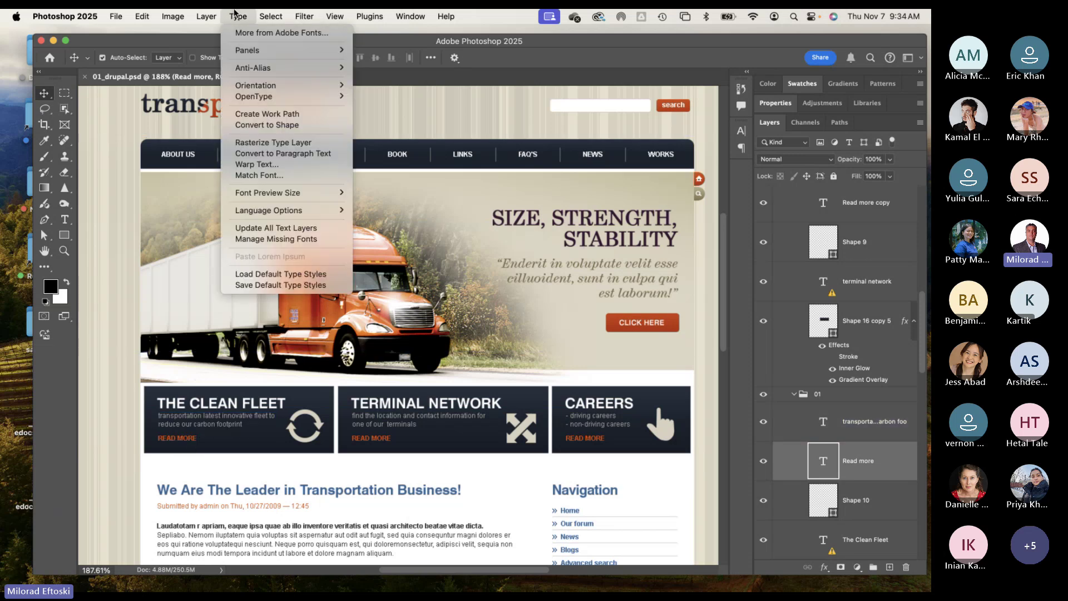
{"action": "mouse_move", "coordinate": [209, 15]}
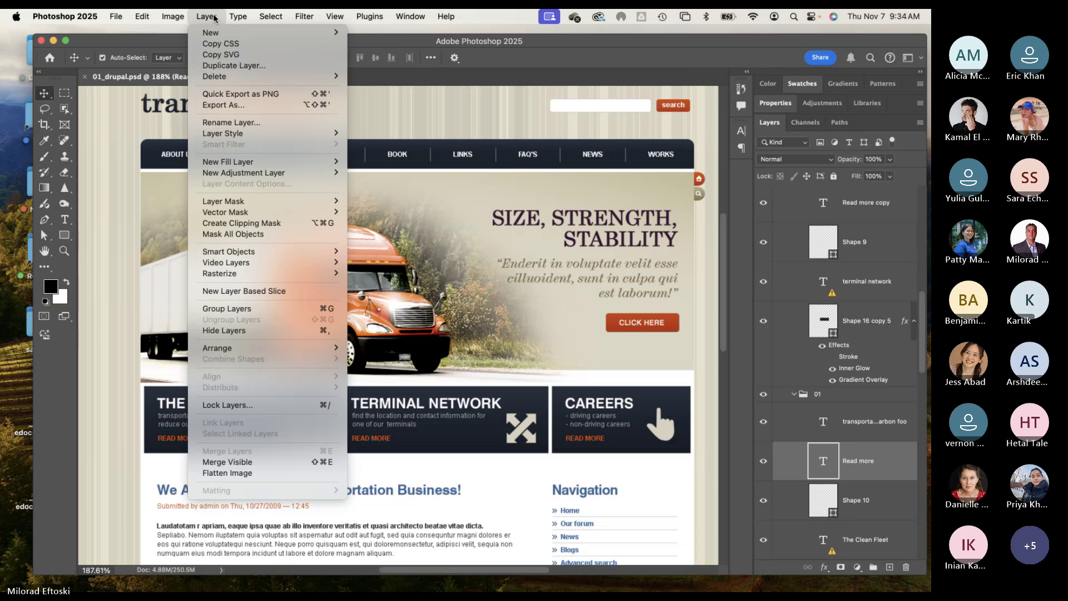
{"action": "left_click", "coordinate": [226, 43]}
{"action": "key", "text": "super+Tab"}
{"action": "key", "text": "super+v"}
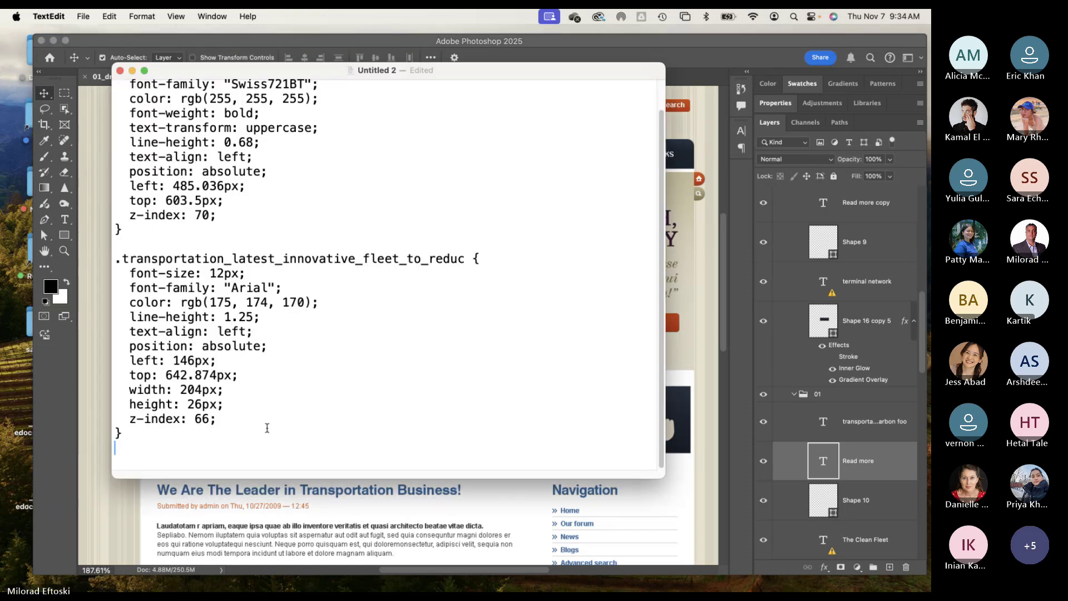
Step: Look over the pasted CSS rules, then select the Terminal Network box in the template
{"action": "scroll", "coordinate": [279, 377], "scroll_direction": "up", "scroll_amount": 10}
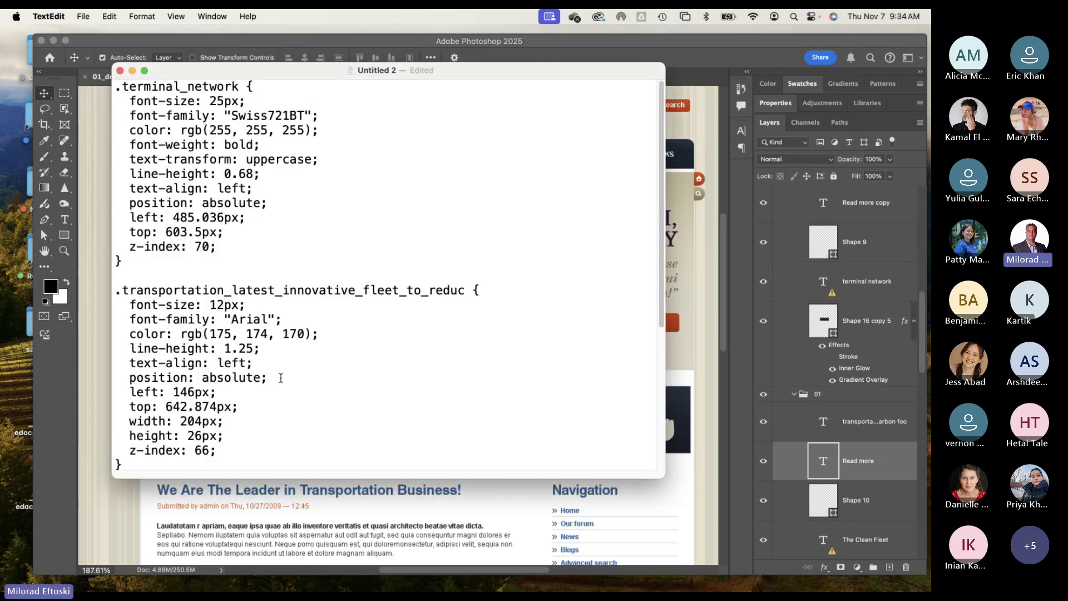
{"action": "scroll", "coordinate": [281, 378], "scroll_direction": "down", "scroll_amount": 5}
{"action": "left_click_drag", "start_coordinate": [242, 392], "coordinate": [206, 223]}
{"action": "left_click", "coordinate": [202, 229]}
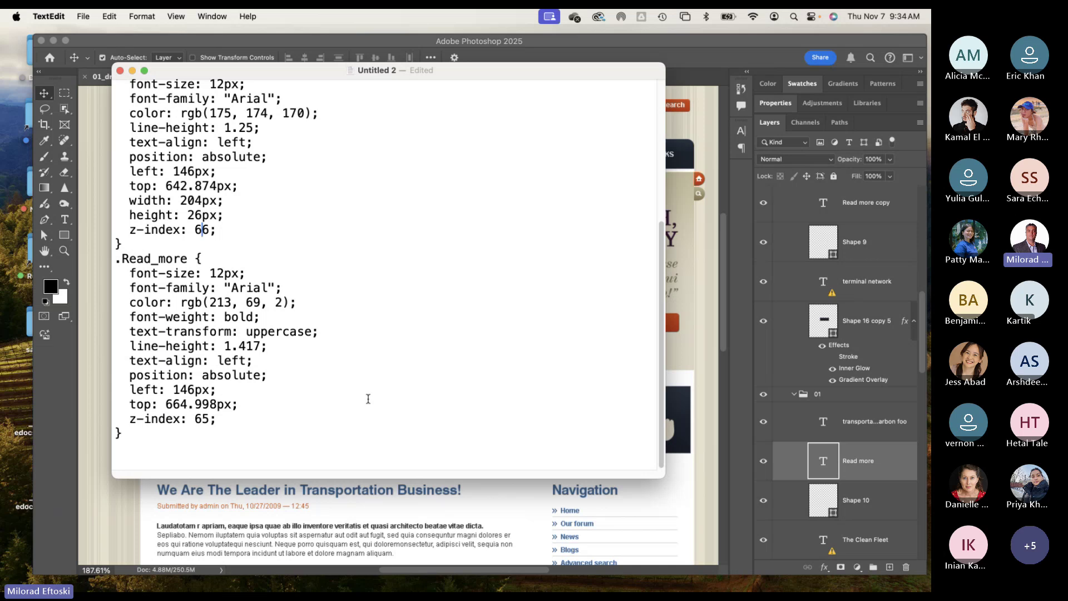
{"action": "left_click", "coordinate": [495, 385]}
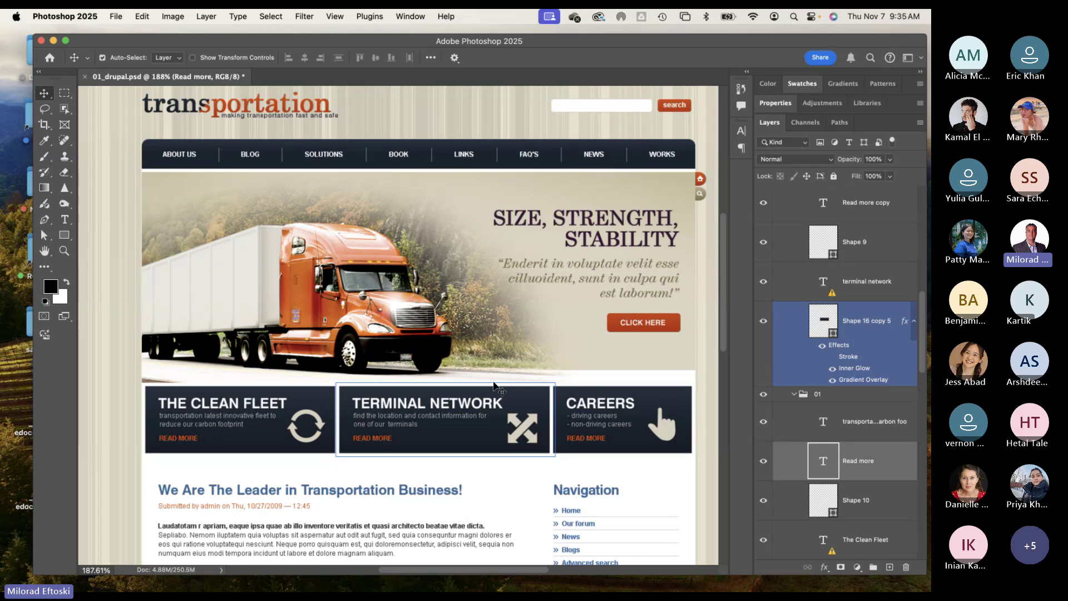
Step: Nudge the Layer 59 truck photo slightly up and left within the header banner
{"action": "scroll", "coordinate": [445, 375], "scroll_direction": "up", "scroll_amount": 8}
{"action": "scroll", "coordinate": [434, 361], "scroll_direction": "down", "scroll_amount": 9}
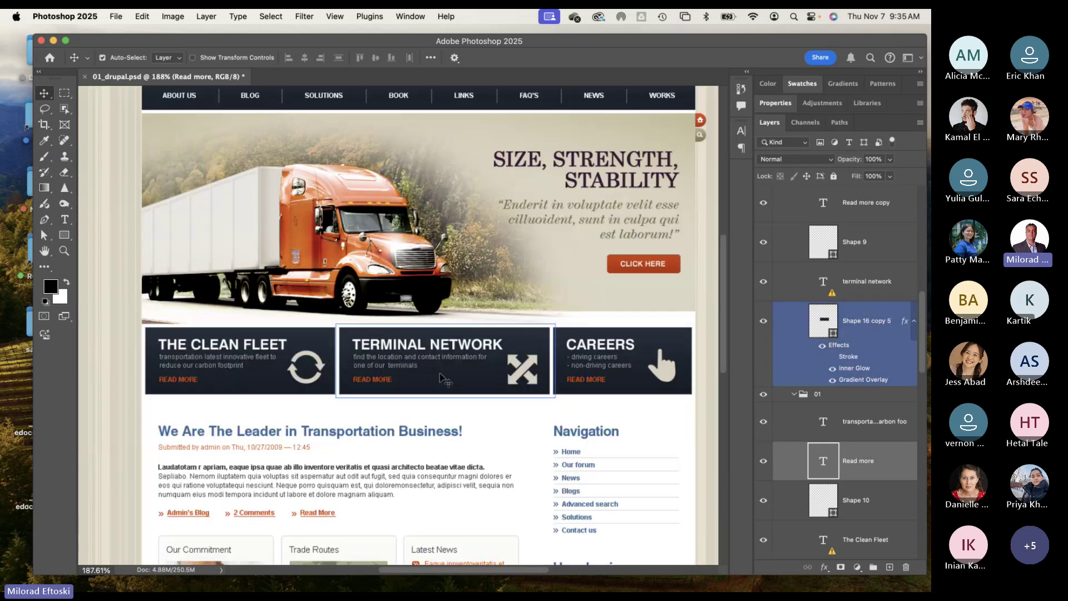
{"action": "scroll", "coordinate": [445, 378], "scroll_direction": "down", "scroll_amount": 10}
{"action": "scroll", "coordinate": [428, 361], "scroll_direction": "up", "scroll_amount": 4}
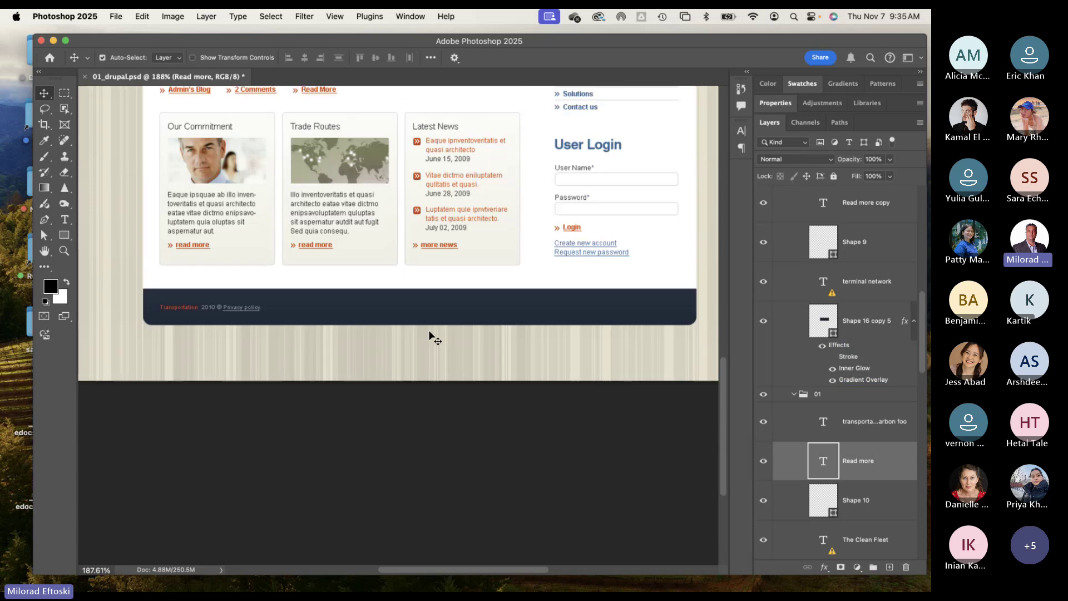
{"action": "scroll", "coordinate": [428, 334], "scroll_direction": "up", "scroll_amount": 10}
{"action": "scroll", "coordinate": [428, 334], "scroll_direction": "down", "scroll_amount": 4}
{"action": "scroll", "coordinate": [424, 334], "scroll_direction": "up", "scroll_amount": 1}
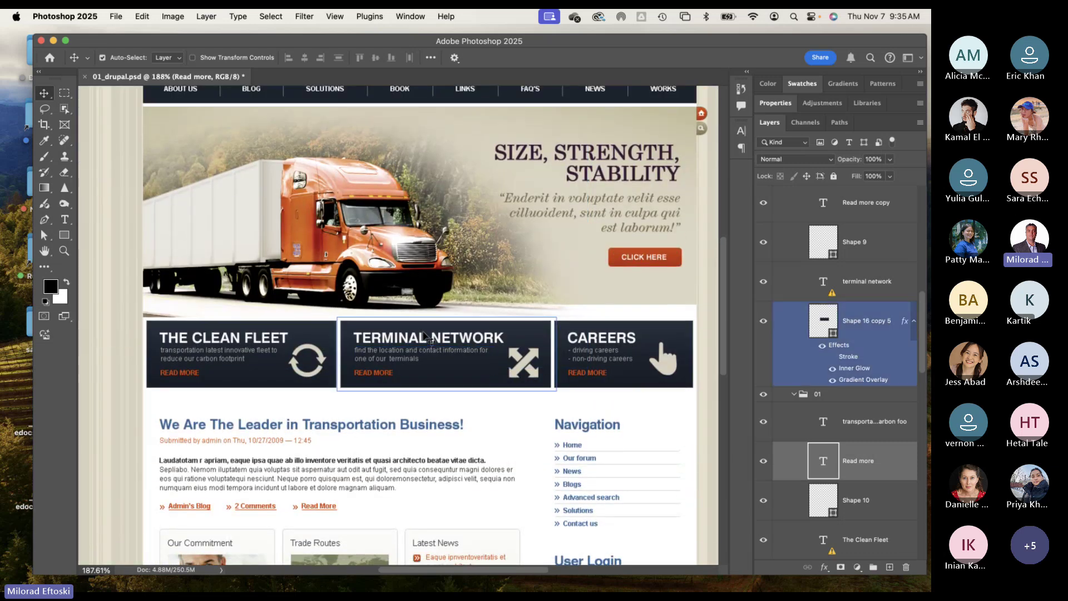
{"action": "scroll", "coordinate": [426, 334], "scroll_direction": "right", "scroll_amount": 2}
{"action": "scroll", "coordinate": [426, 334], "scroll_direction": "up", "scroll_amount": 3}
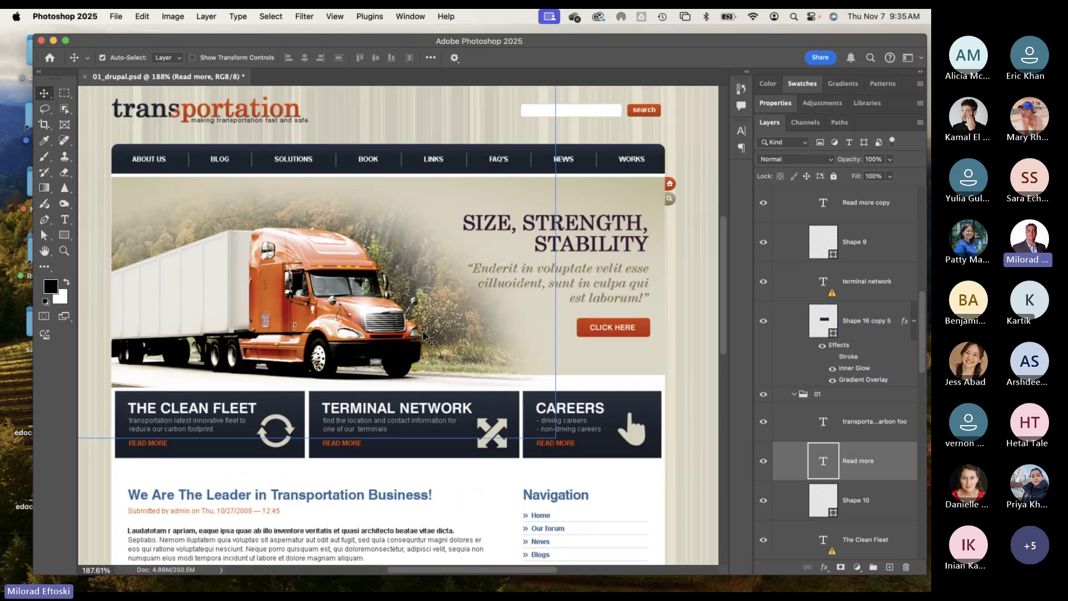
{"action": "scroll", "coordinate": [423, 333], "scroll_direction": "up", "scroll_amount": 2}
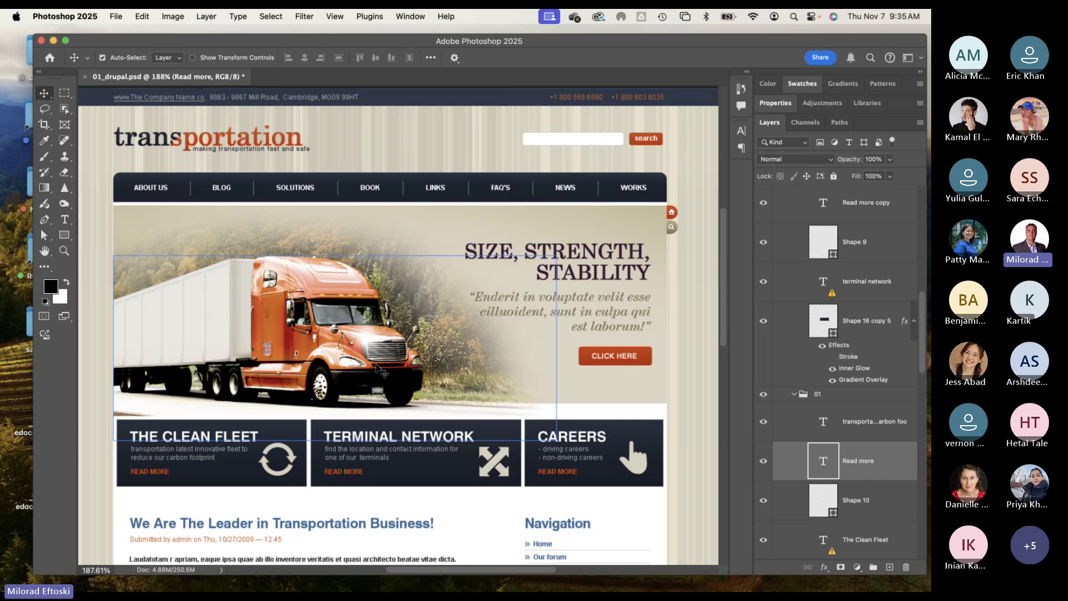
{"action": "mouse_move", "coordinate": [367, 342]}
{"action": "left_mouse_down"}
{"action": "mouse_move", "coordinate": [330, 301]}
{"action": "mouse_move", "coordinate": [363, 323]}
{"action": "left_mouse_up"}
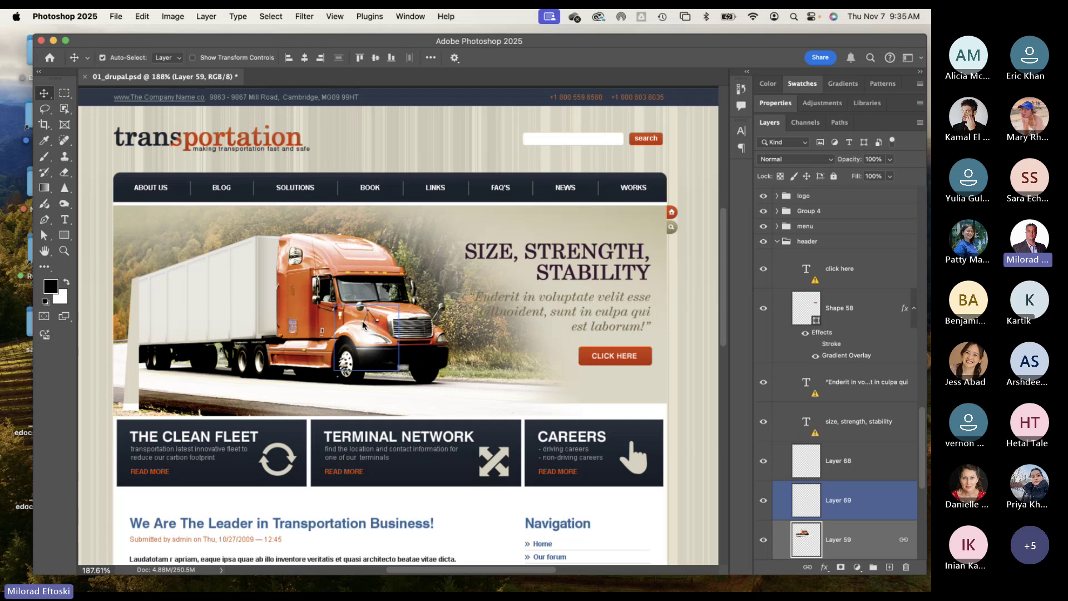
Step: Select the header layer group and collapse its layer list
{"action": "left_click", "coordinate": [556, 256]}
{"action": "left_click", "coordinate": [806, 242]}
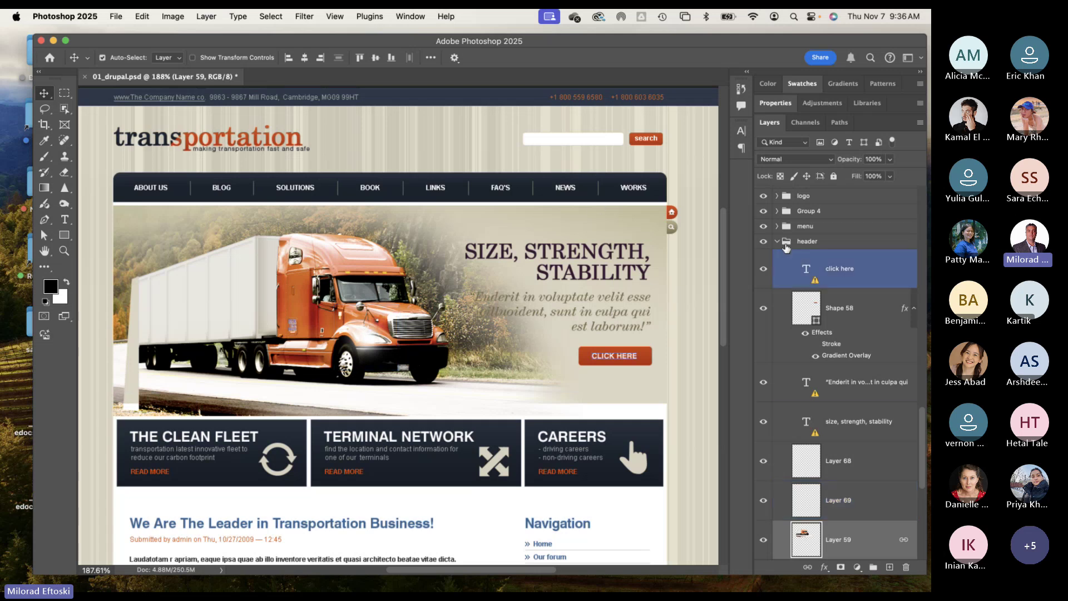
{"action": "left_click", "coordinate": [777, 243]}
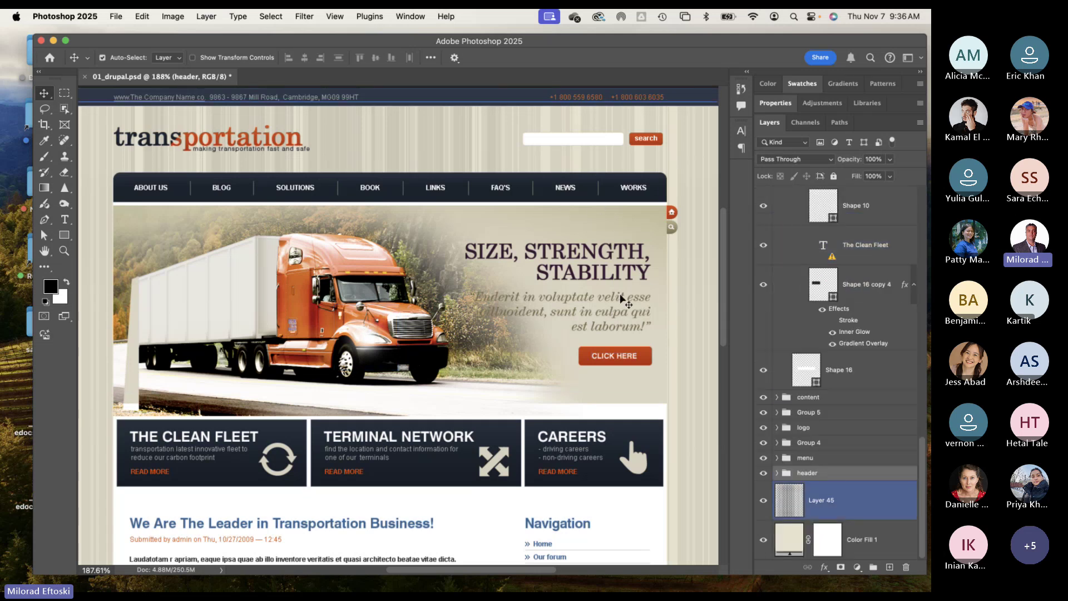
{"action": "scroll", "coordinate": [558, 290], "scroll_direction": "up", "scroll_amount": 15}
{"action": "scroll", "coordinate": [558, 289], "scroll_direction": "down", "scroll_amount": 15}
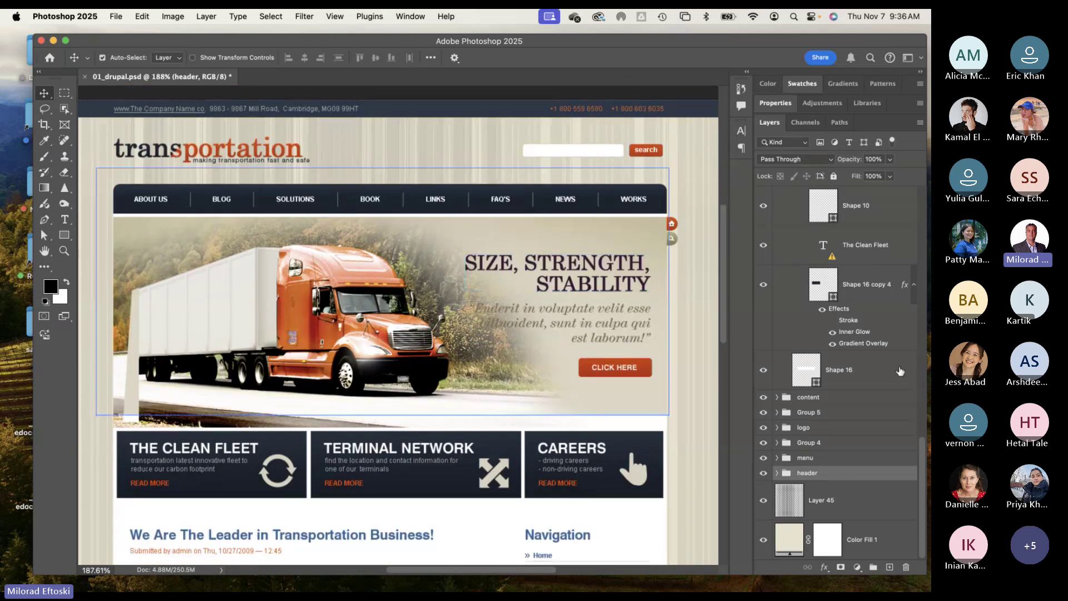
Step: Hide and re-show the content, Group 5, logo, Group 4, navigation and truck banner layers
{"action": "left_click", "coordinate": [772, 397]}
{"action": "left_click", "coordinate": [763, 397]}
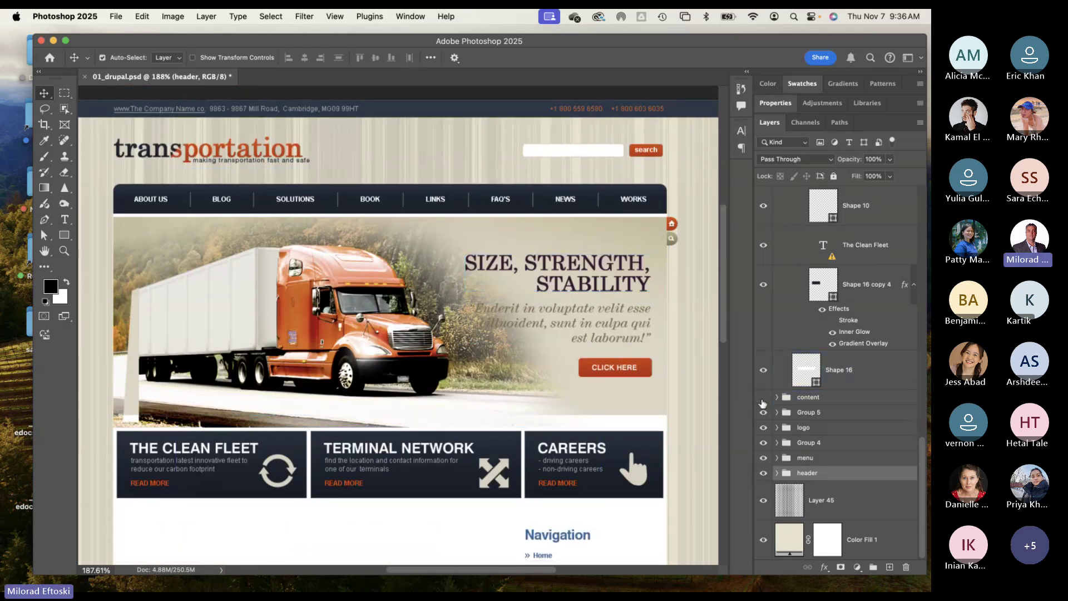
{"action": "left_click", "coordinate": [763, 397]}
{"action": "left_click", "coordinate": [763, 412]}
{"action": "left_click", "coordinate": [763, 415]}
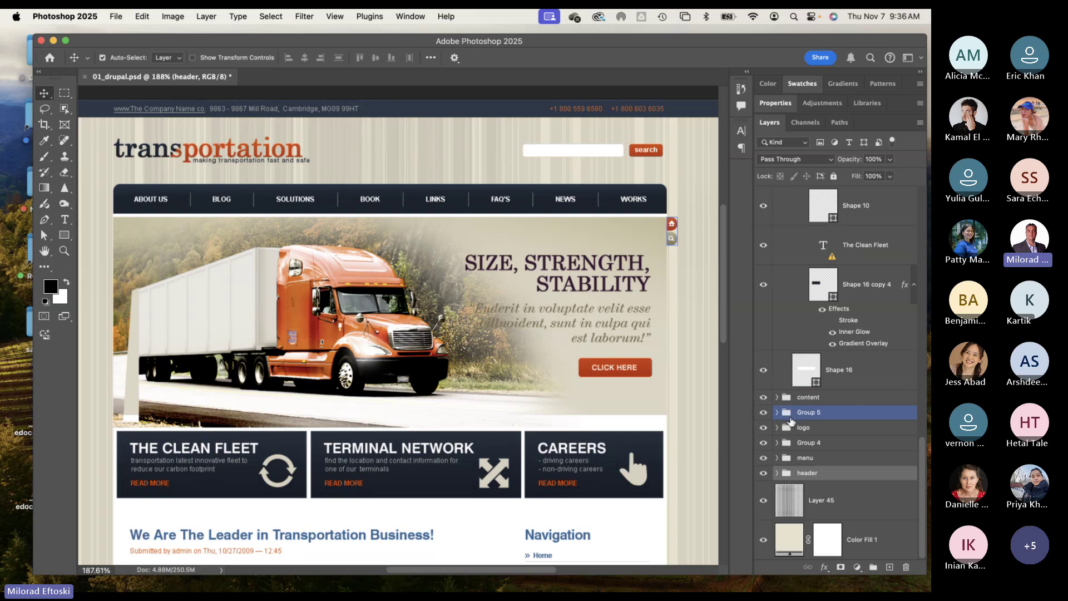
{"action": "left_click", "coordinate": [763, 428]}
{"action": "left_click", "coordinate": [763, 427]}
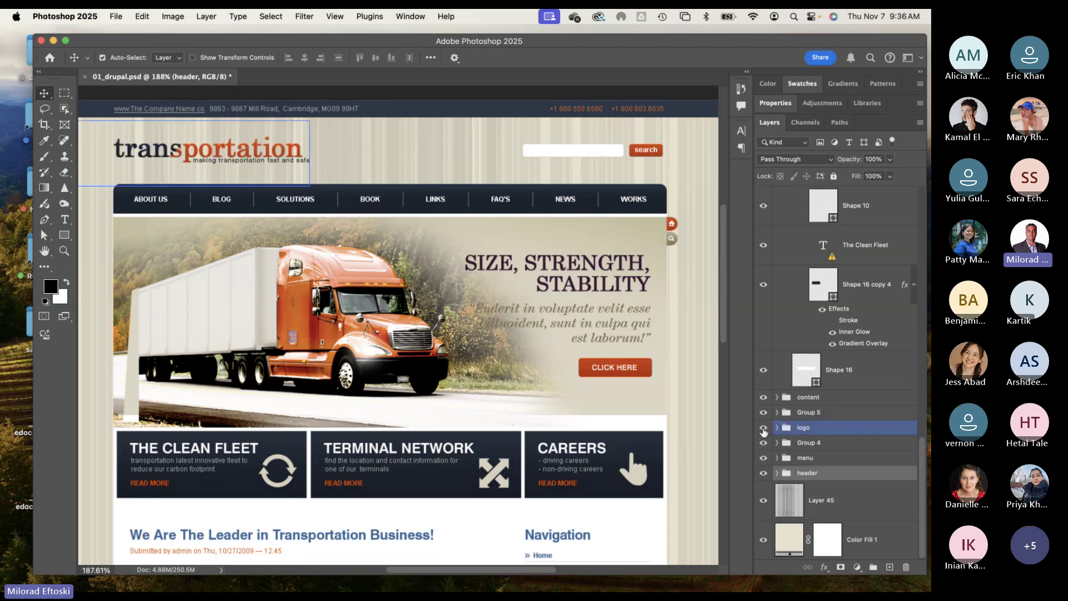
{"action": "left_click", "coordinate": [765, 442]}
{"action": "left_click", "coordinate": [765, 443]}
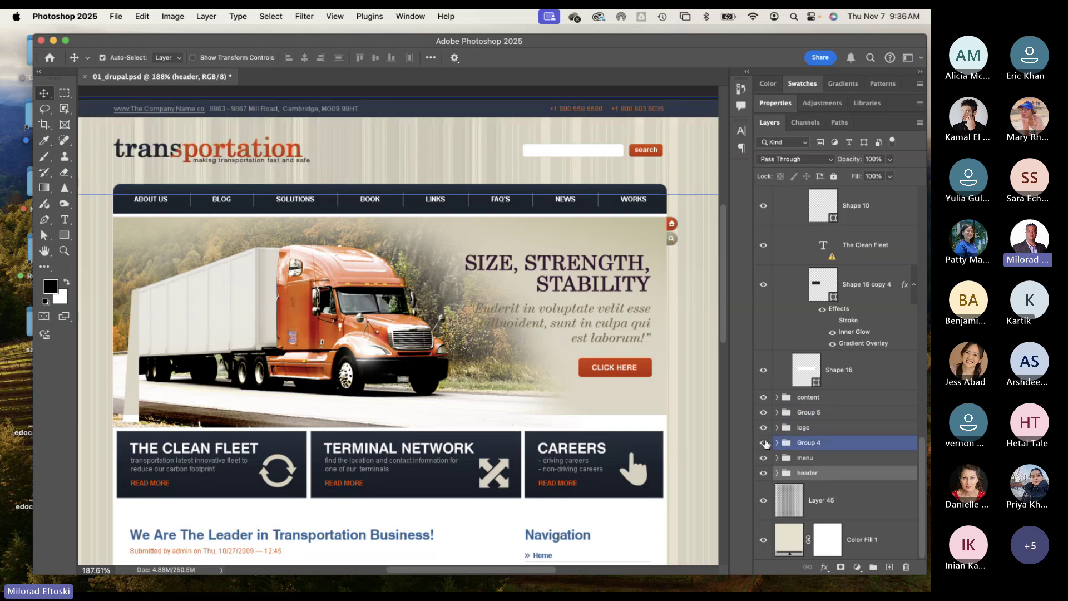
{"action": "left_click", "coordinate": [763, 457]}
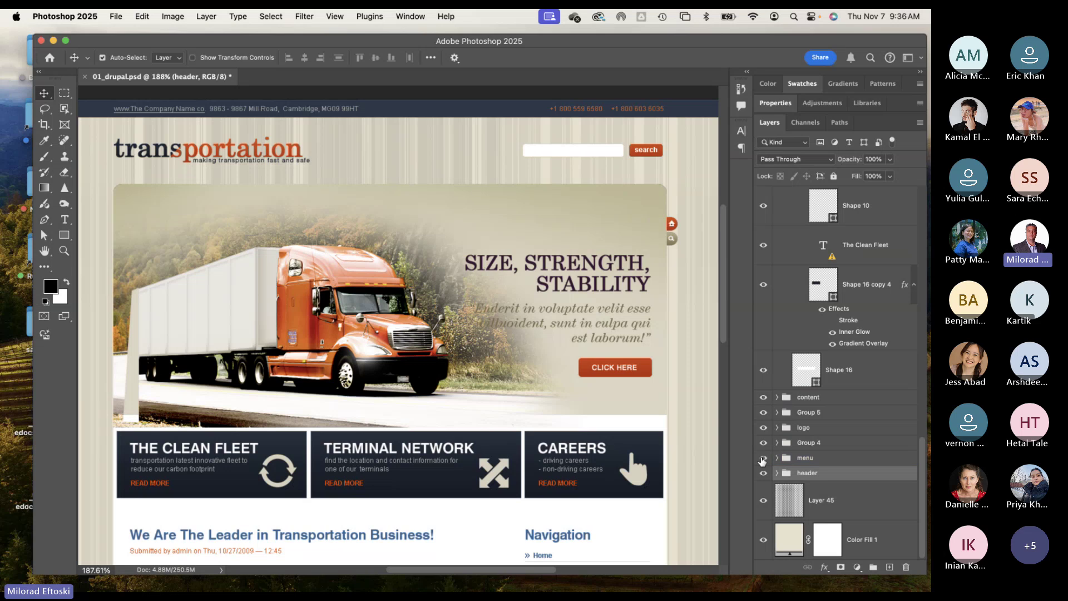
{"action": "left_click", "coordinate": [763, 458]}
{"action": "left_click", "coordinate": [763, 473]}
{"action": "left_click", "coordinate": [763, 473]}
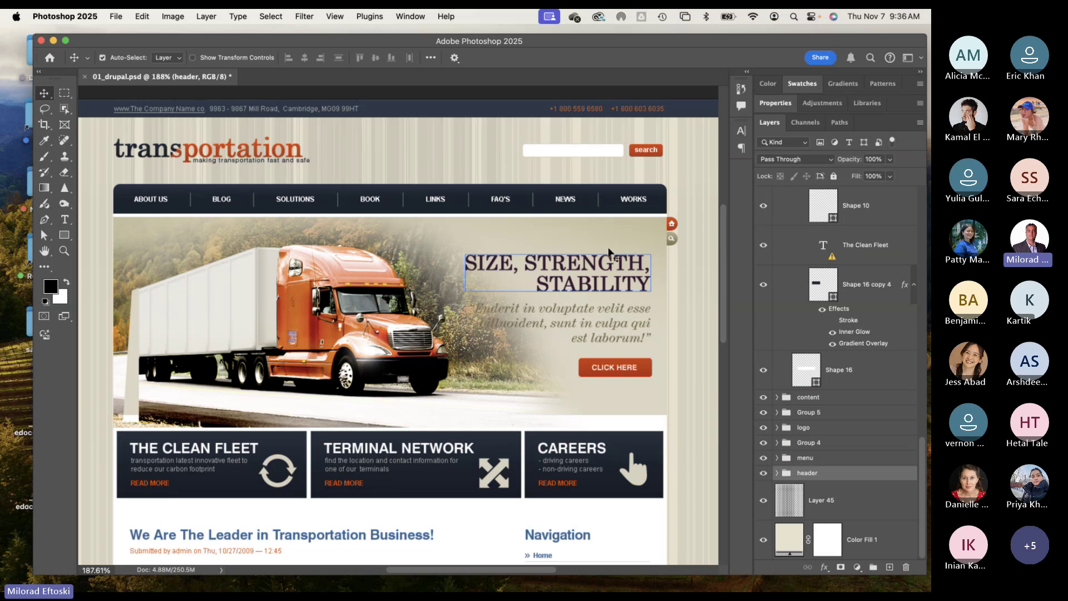
Step: Close 01_drupal.psd without saving and minimize Photoshop
{"action": "key", "text": "super+w"}
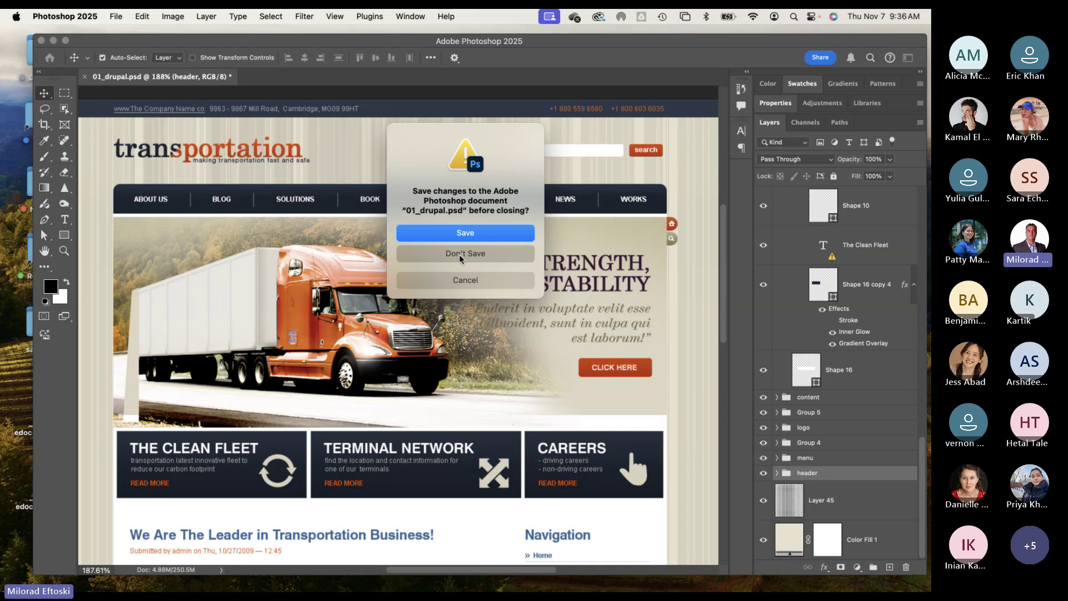
{"action": "left_click", "coordinate": [460, 253]}
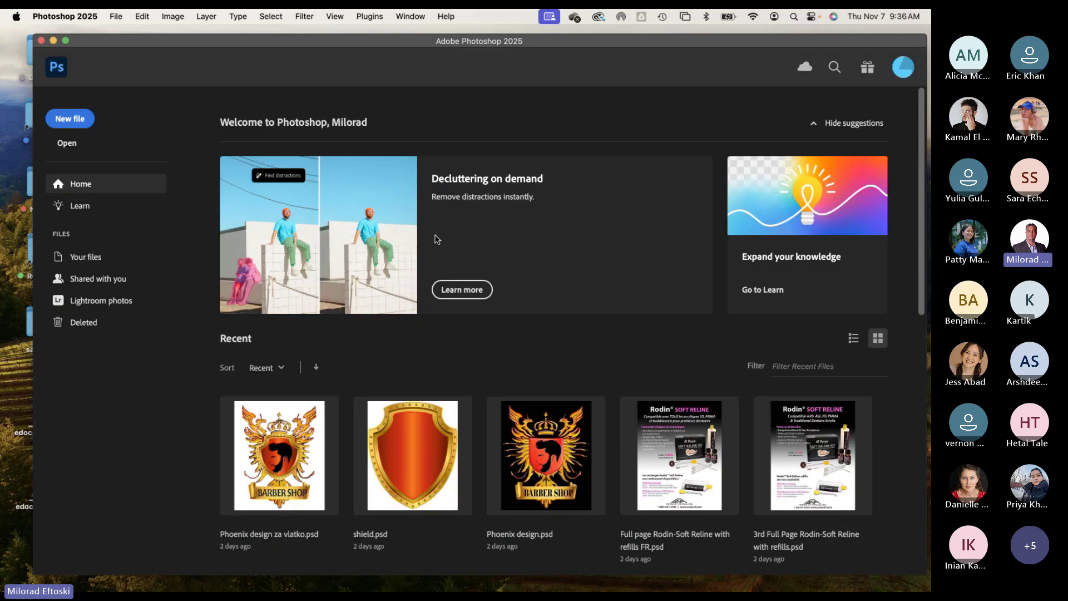
{"action": "left_click", "coordinate": [54, 40]}
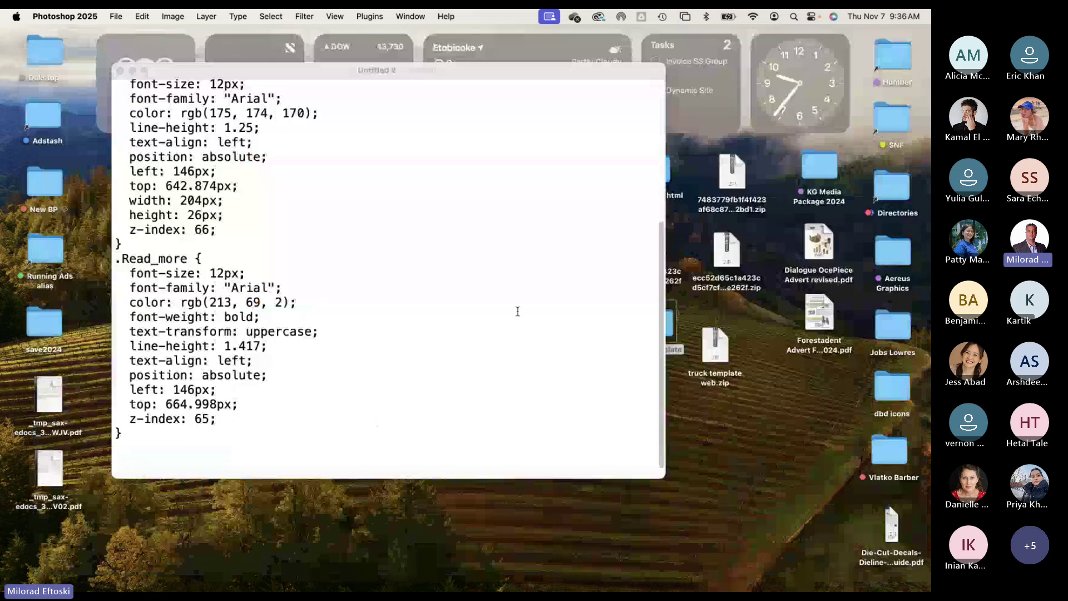
Step: Bring the CSS notes window forward, reposition it, and save the document
{"action": "left_click", "coordinate": [517, 311]}
{"action": "left_click_drag", "start_coordinate": [151, 99], "coordinate": [279, 241]}
{"action": "scroll", "coordinate": [233, 218], "scroll_direction": "up", "scroll_amount": 5}
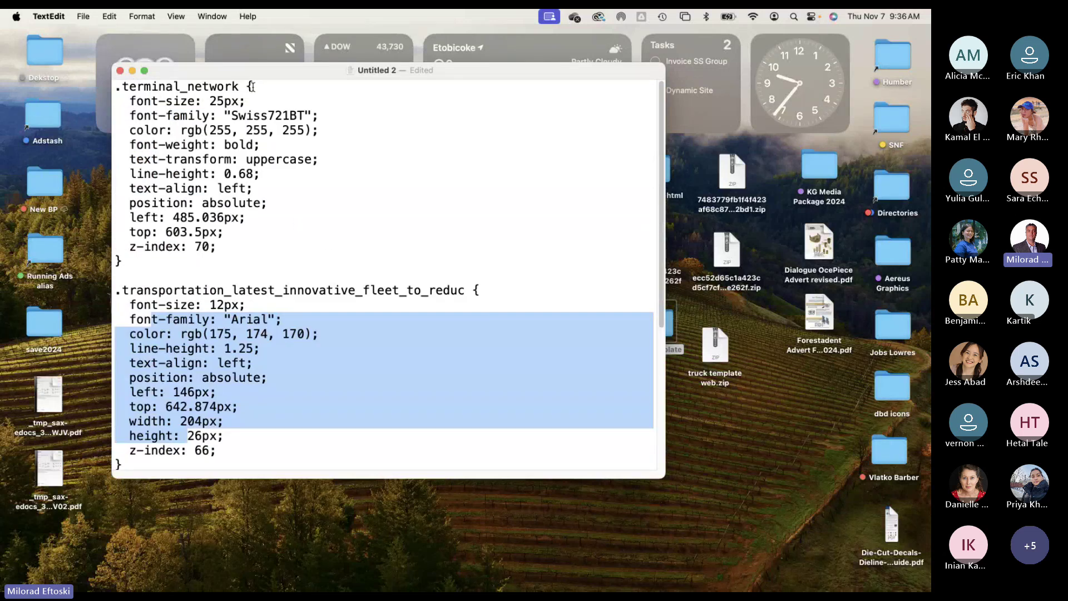
{"action": "left_click_drag", "start_coordinate": [233, 69], "coordinate": [331, 74]}
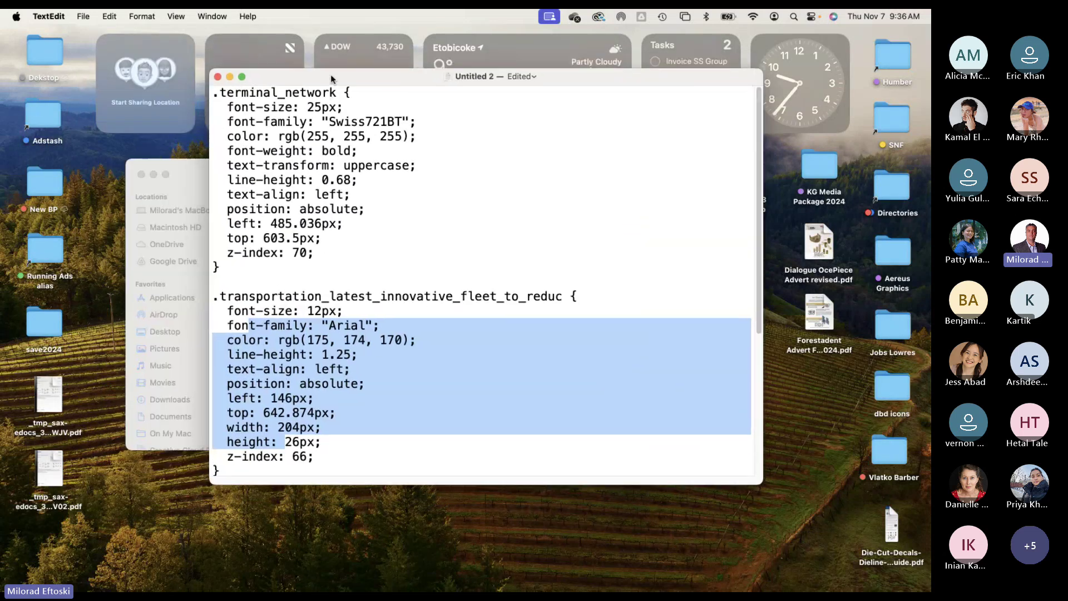
{"action": "left_click", "coordinate": [83, 16]}
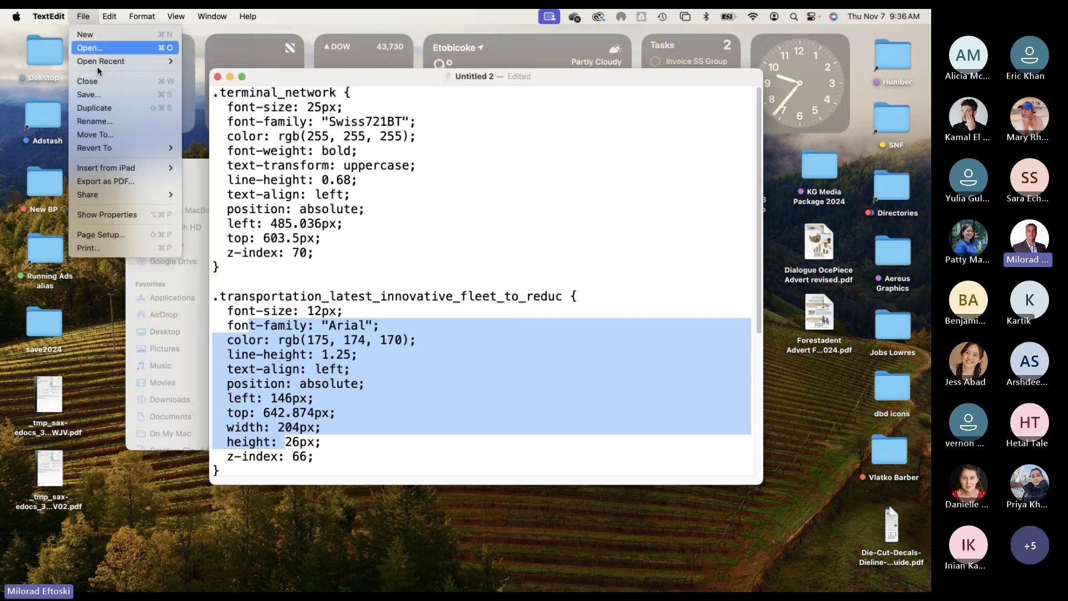
{"action": "left_click", "coordinate": [115, 96]}
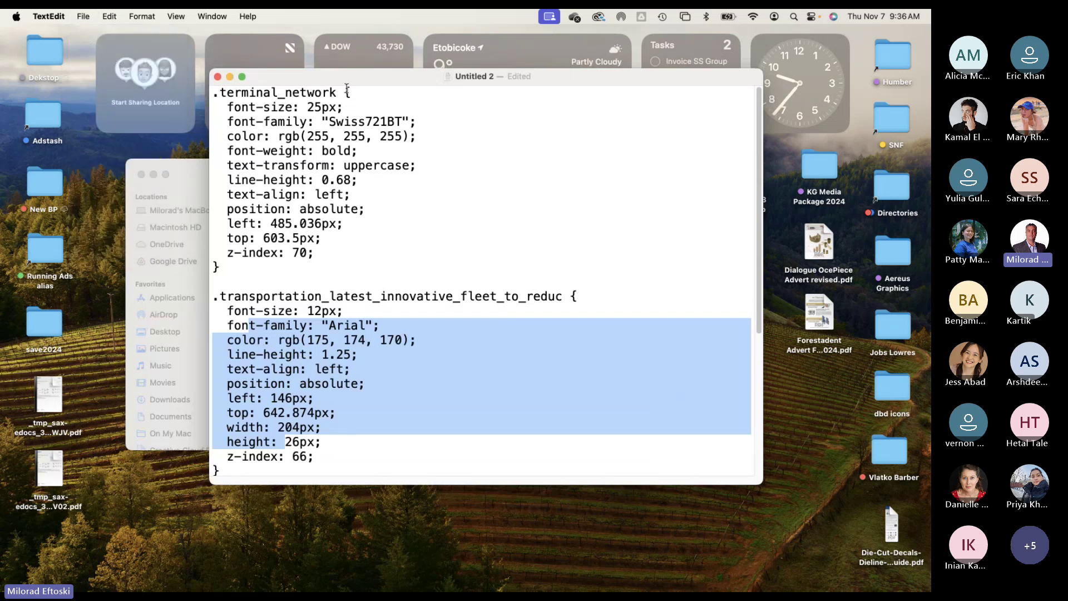
Step: Select the .terminal_network and fleet rule lines, then close Untitled 2
{"action": "left_click_drag", "start_coordinate": [350, 92], "coordinate": [213, 93]}
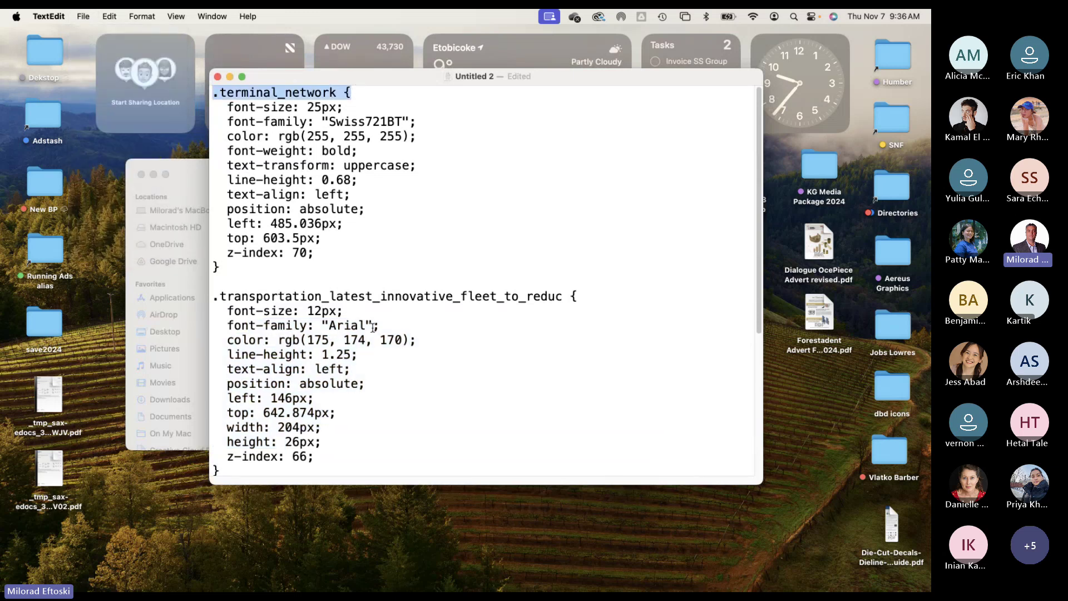
{"action": "triple_click", "coordinate": [357, 297]}
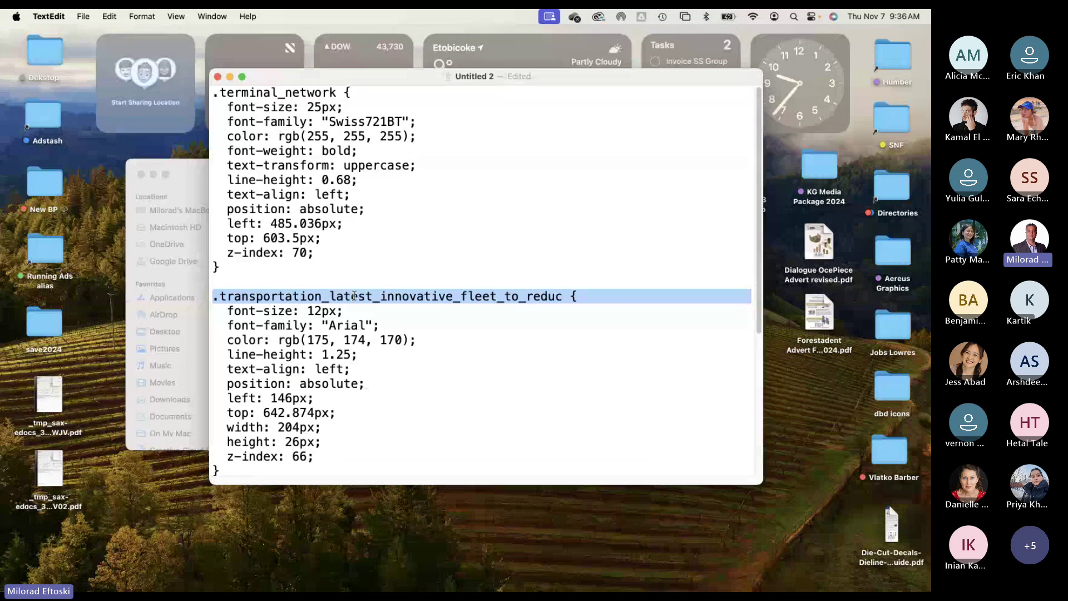
{"action": "left_click_drag", "start_coordinate": [315, 253], "coordinate": [241, 124]}
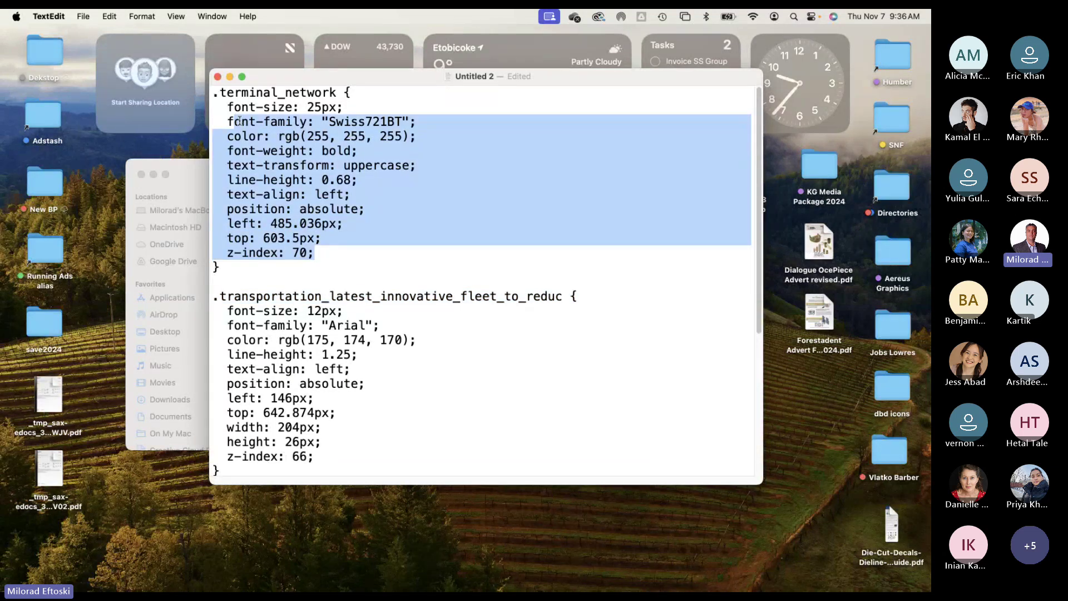
{"action": "left_click", "coordinate": [218, 76]}
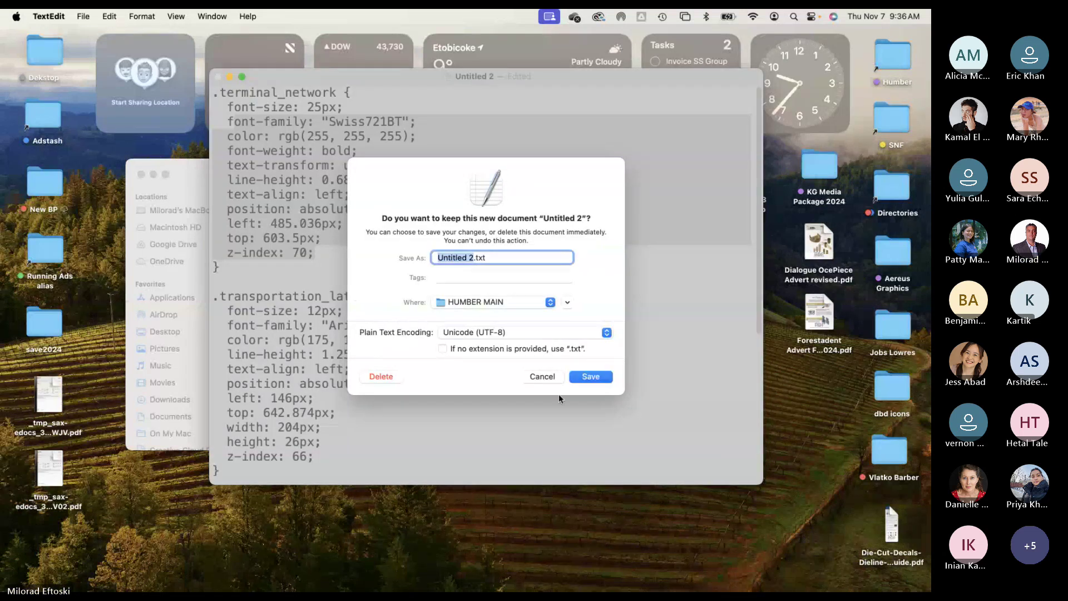
Step: Close the psd window, open movie_next-html > html enlarged, and select movies.html
{"action": "key", "text": "super+m"}
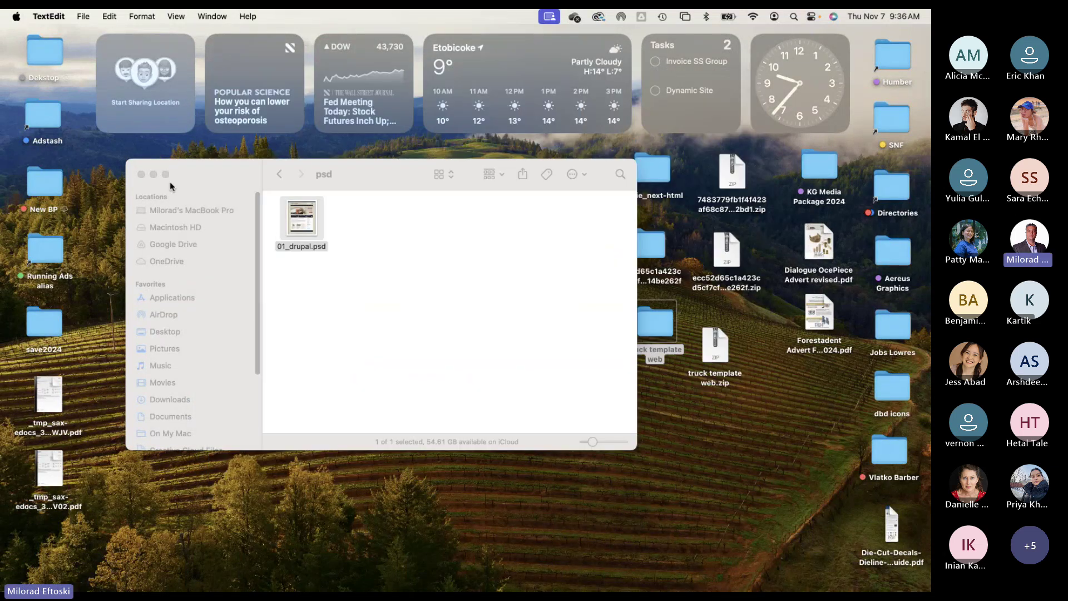
{"action": "left_click", "coordinate": [141, 175]}
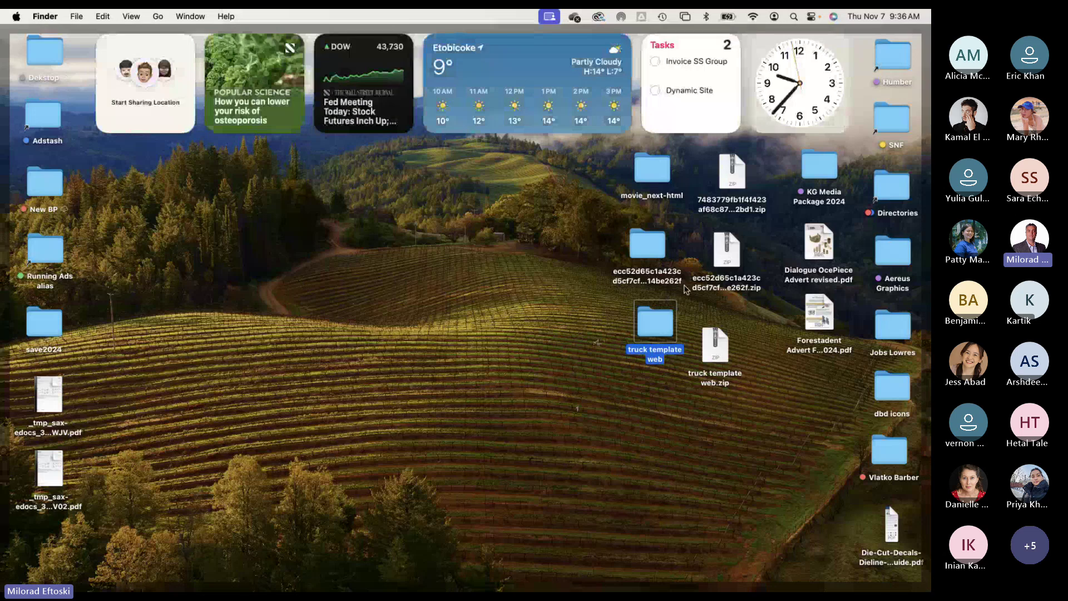
{"action": "left_click", "coordinate": [646, 165]}
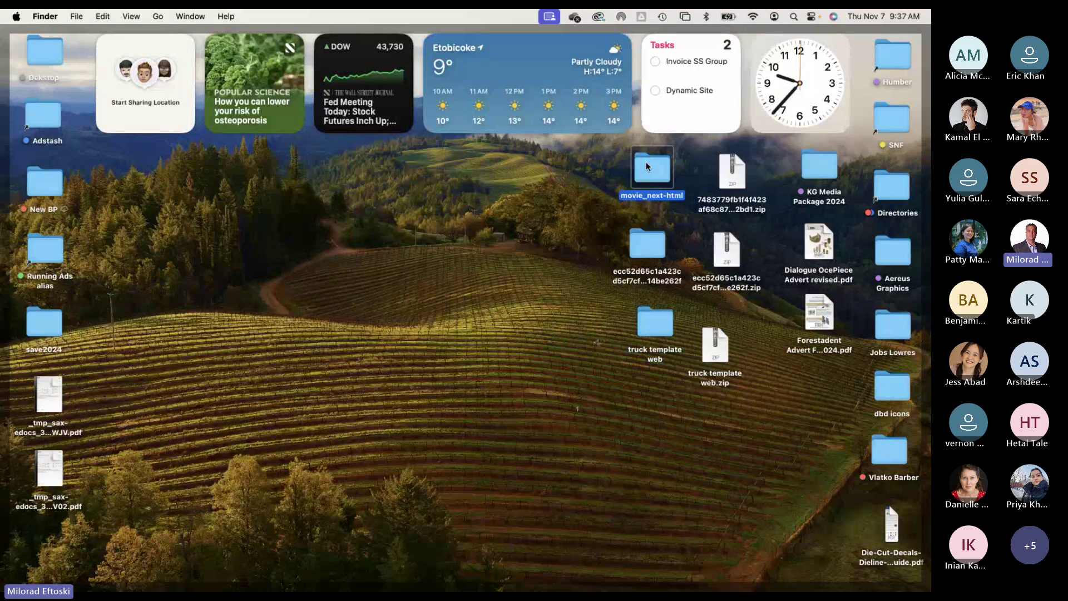
{"action": "double_click", "coordinate": [646, 162]}
{"action": "double_click", "coordinate": [282, 119]}
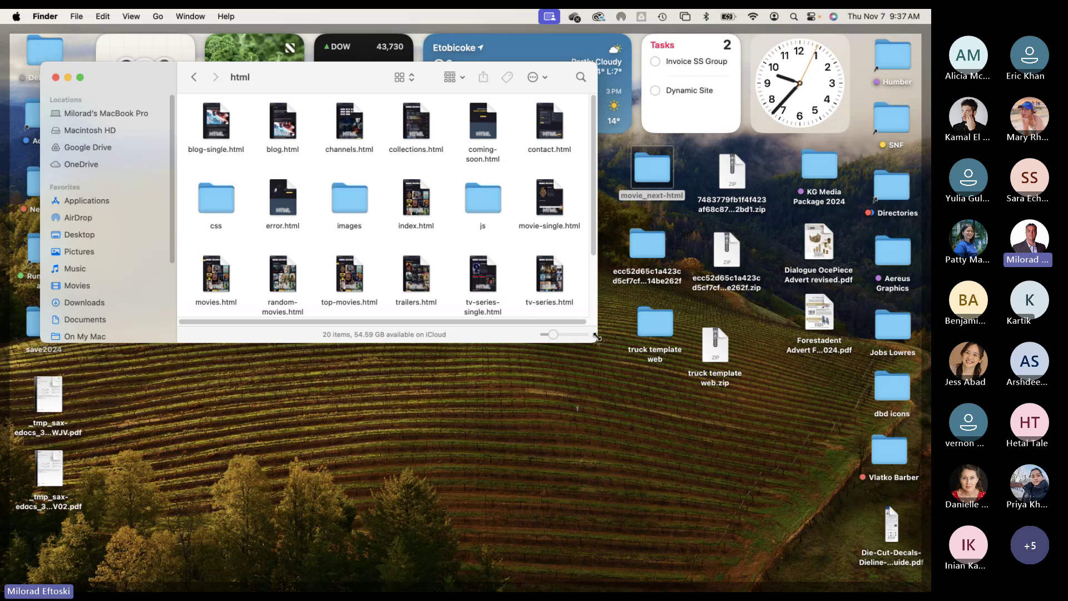
{"action": "left_click_drag", "start_coordinate": [593, 337], "coordinate": [728, 454]}
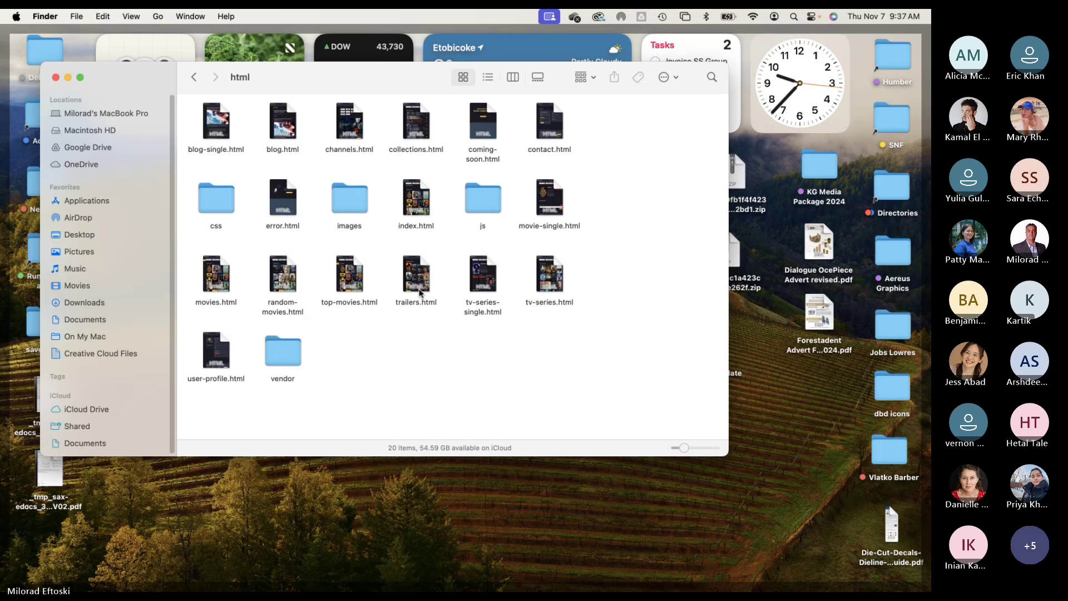
{"action": "left_click", "coordinate": [214, 280]}
Step: Open movies.html in Chrome and visit Top Movies, TV Series and Movies, checking the year list
{"action": "double_click", "coordinate": [214, 279]}
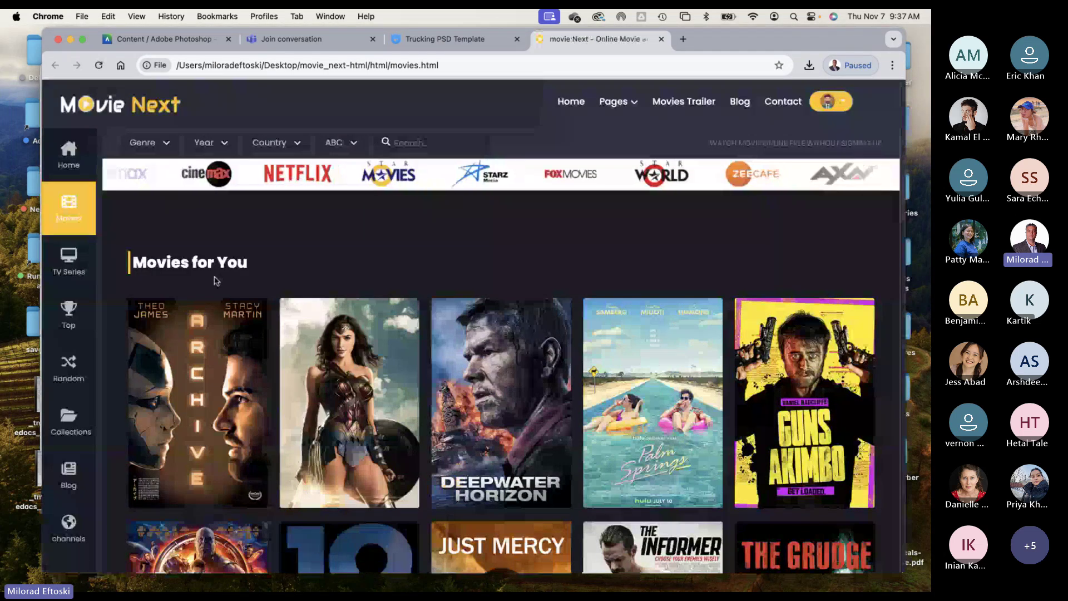
{"action": "scroll", "coordinate": [457, 408], "scroll_direction": "down", "scroll_amount": 3}
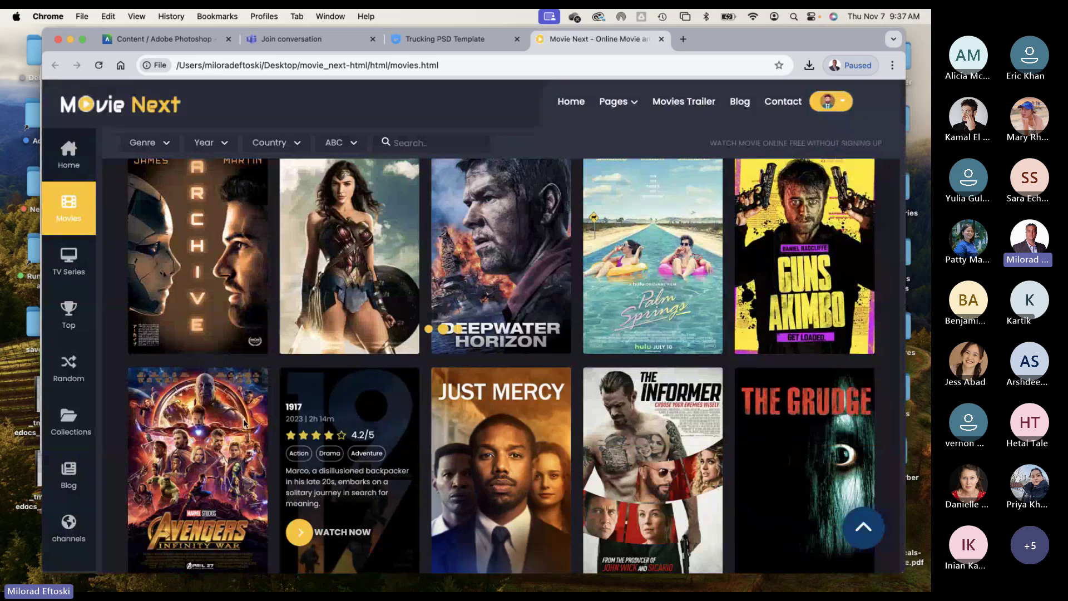
{"action": "scroll", "coordinate": [522, 430], "scroll_direction": "down", "scroll_amount": 1}
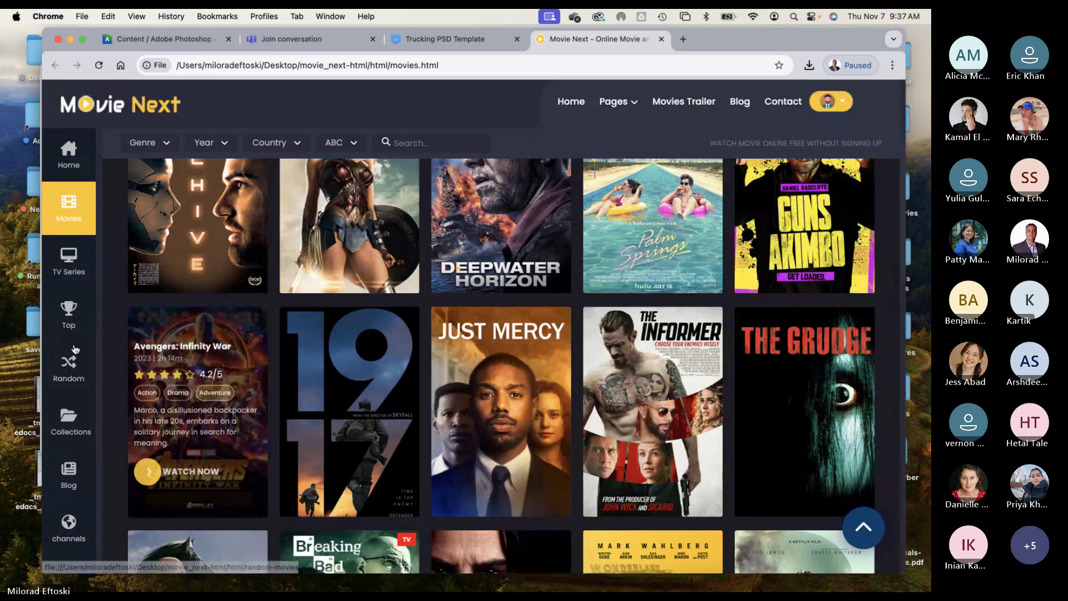
{"action": "left_click", "coordinate": [69, 316]}
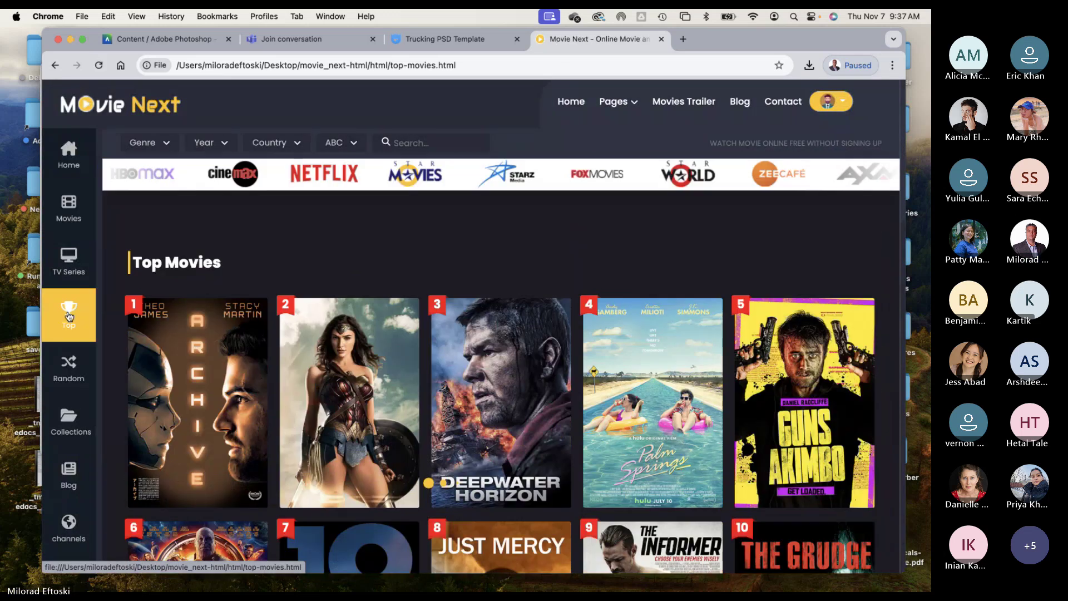
{"action": "left_click", "coordinate": [69, 259]}
{"action": "left_click", "coordinate": [72, 208]}
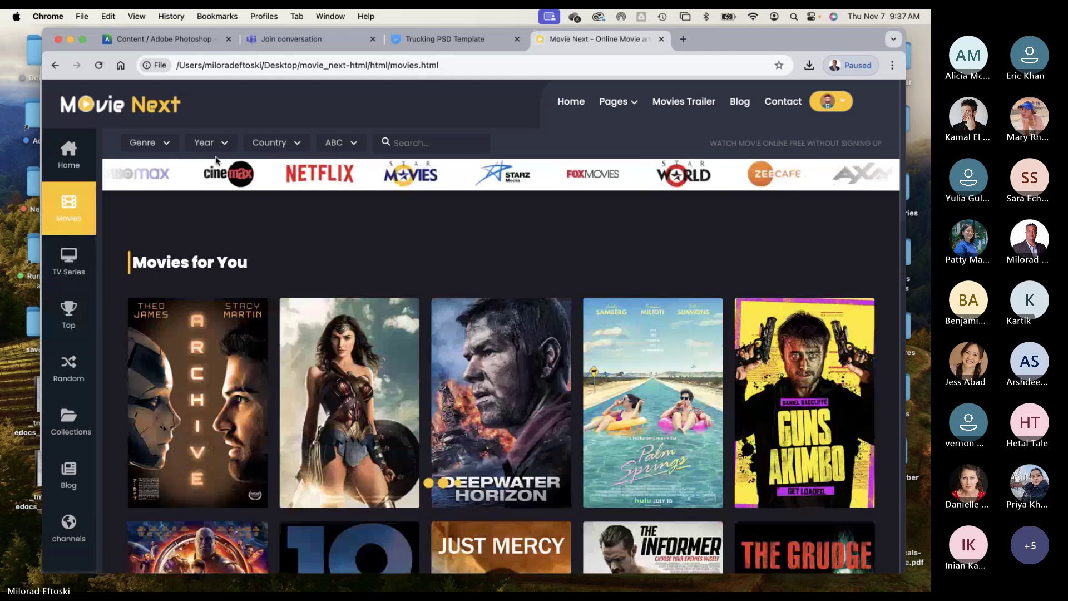
{"action": "left_click", "coordinate": [225, 144]}
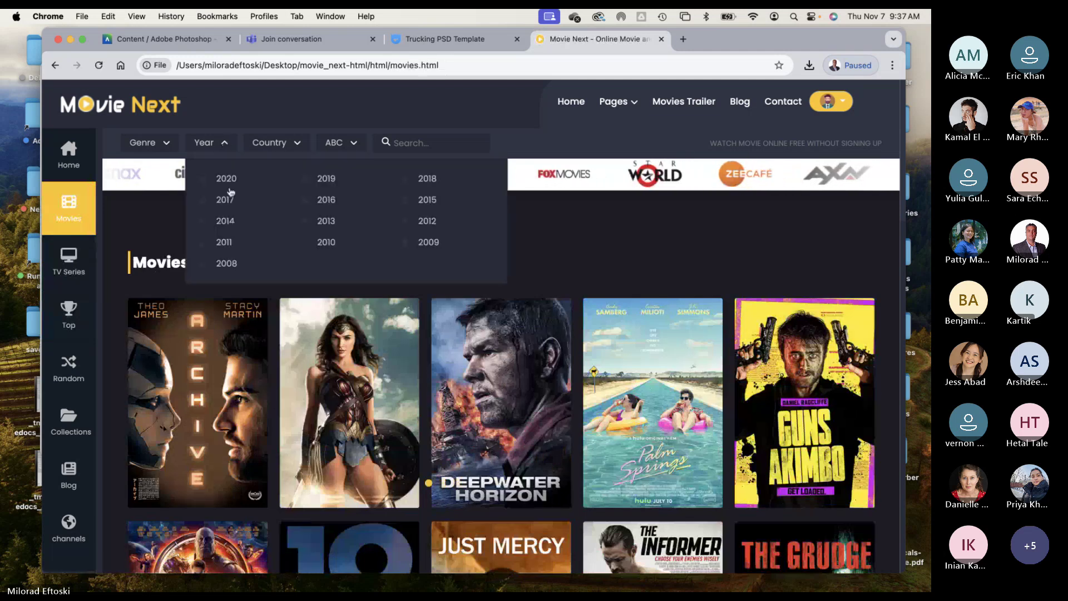
{"action": "left_click", "coordinate": [323, 215]}
Step: Scroll the Movies page, resize the browser window, and minimize it
{"action": "scroll", "coordinate": [459, 285], "scroll_direction": "down", "scroll_amount": 15}
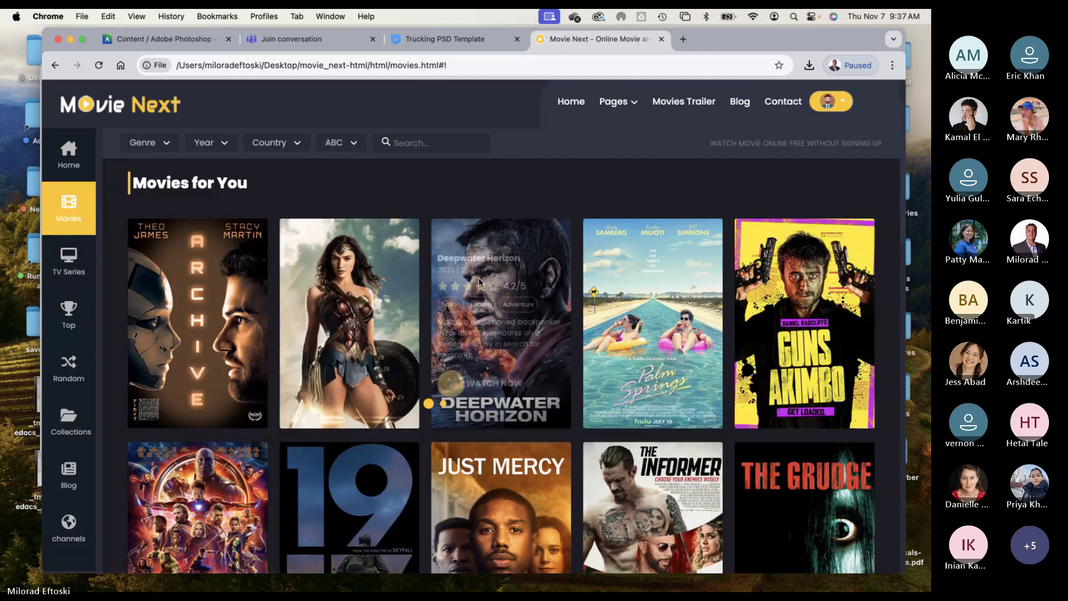
{"action": "scroll", "coordinate": [459, 285], "scroll_direction": "up", "scroll_amount": 5}
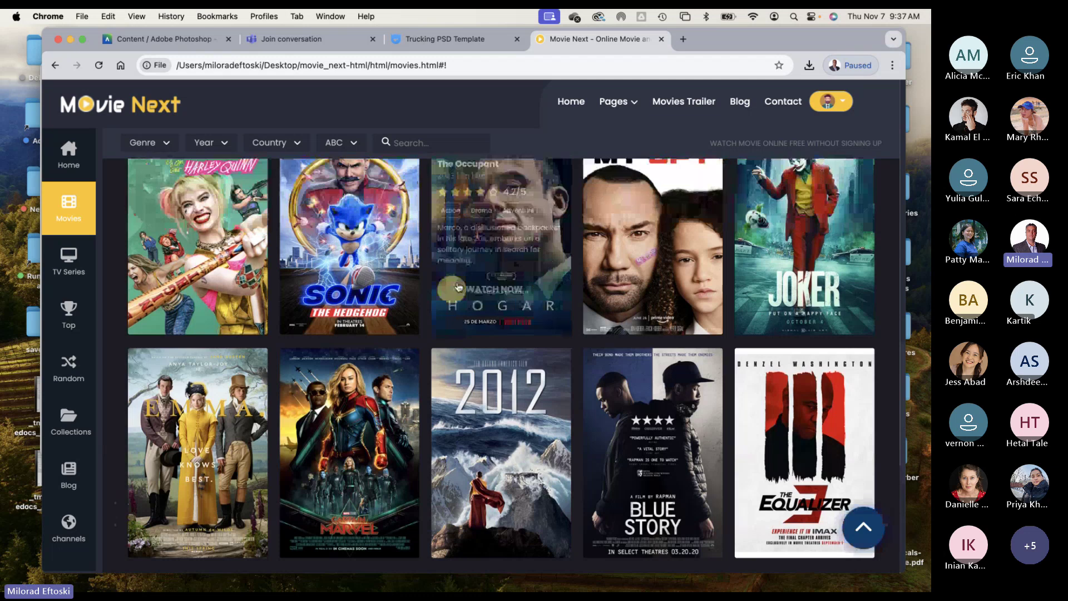
{"action": "scroll", "coordinate": [459, 286], "scroll_direction": "up", "scroll_amount": 8}
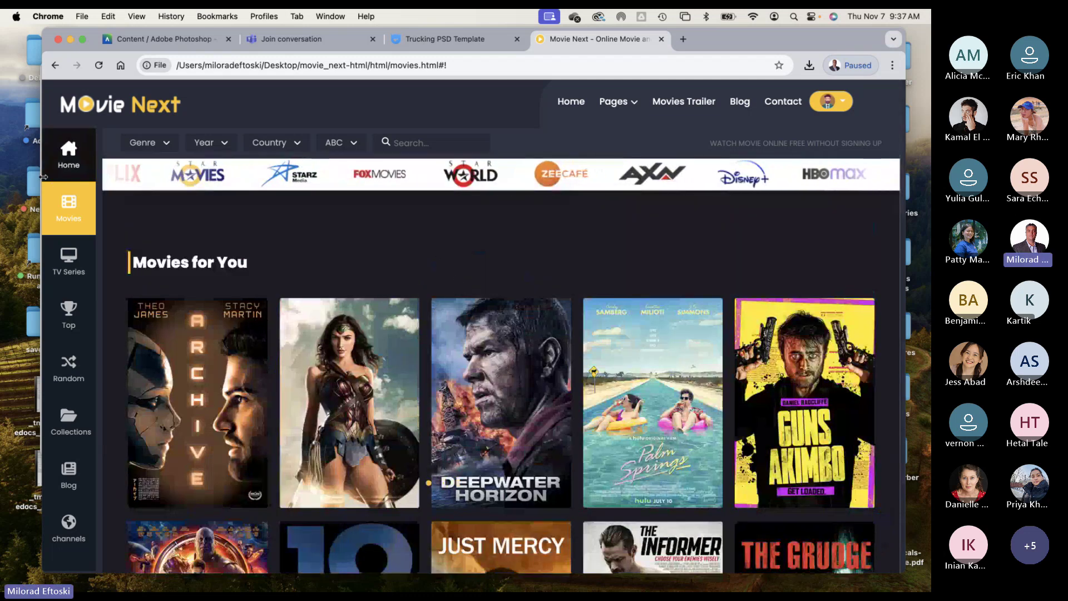
{"action": "left_click_drag", "start_coordinate": [43, 184], "coordinate": [16, 201]}
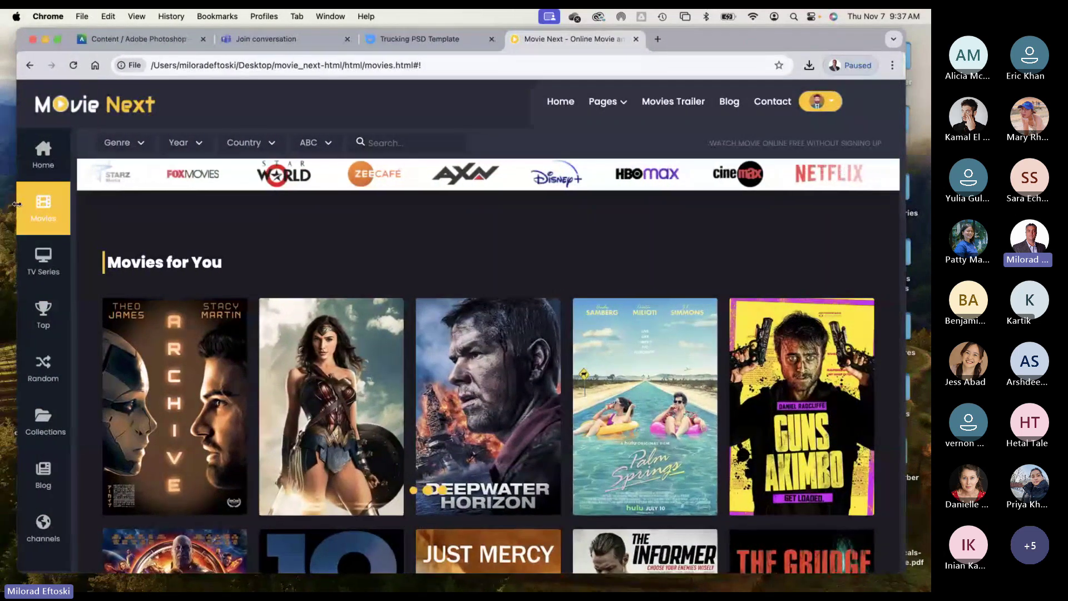
{"action": "mouse_move", "coordinate": [445, 382]}
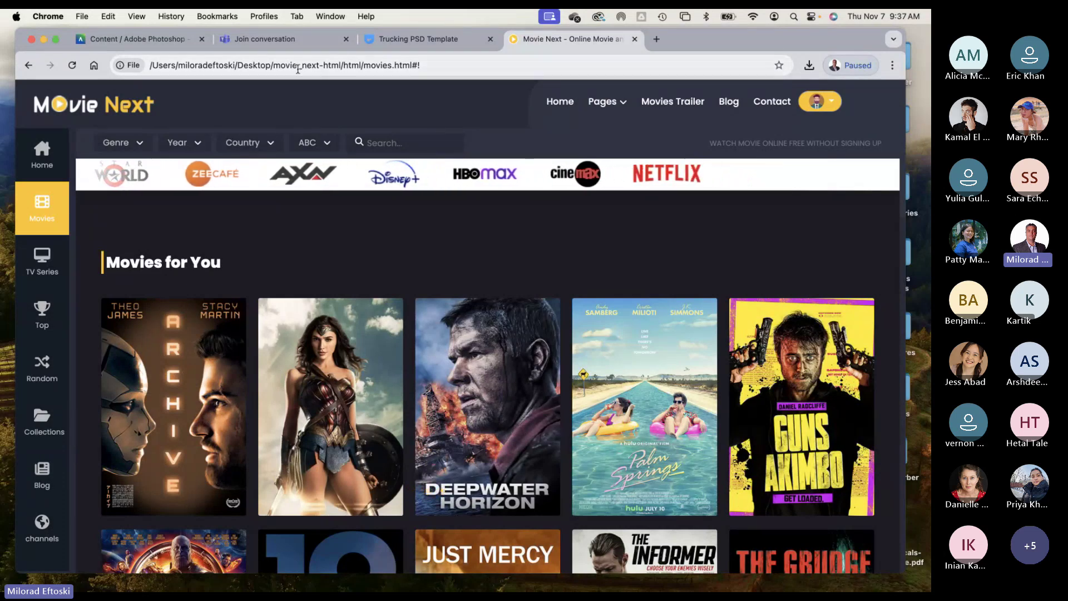
{"action": "left_click", "coordinate": [44, 39]}
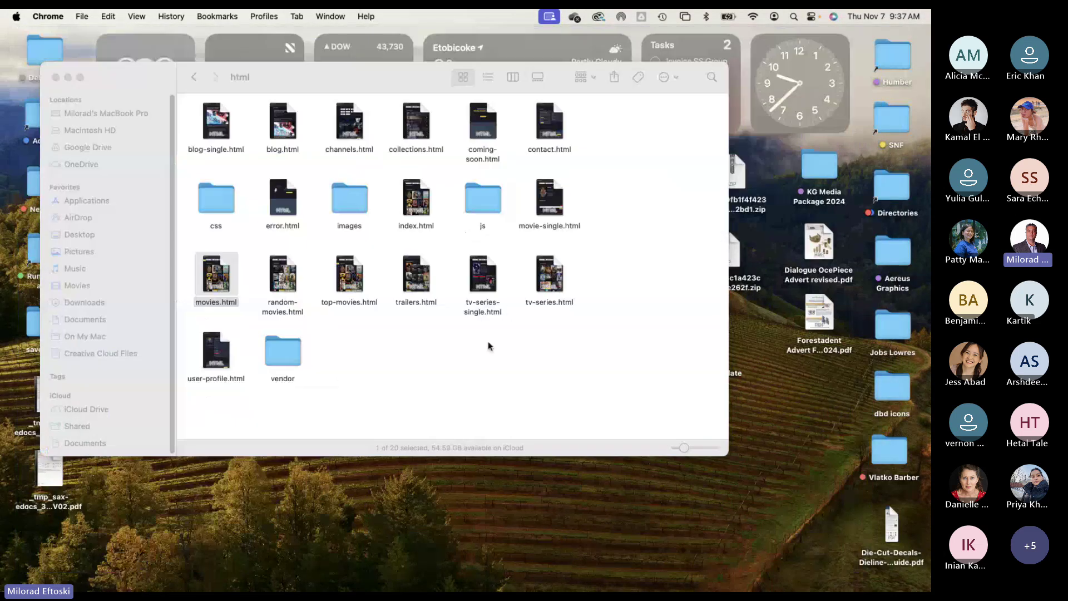
Step: Open movies.html with Brackets from its right-click Open With menu
{"action": "left_click", "coordinate": [217, 278]}
{"action": "right_click", "coordinate": [219, 285]}
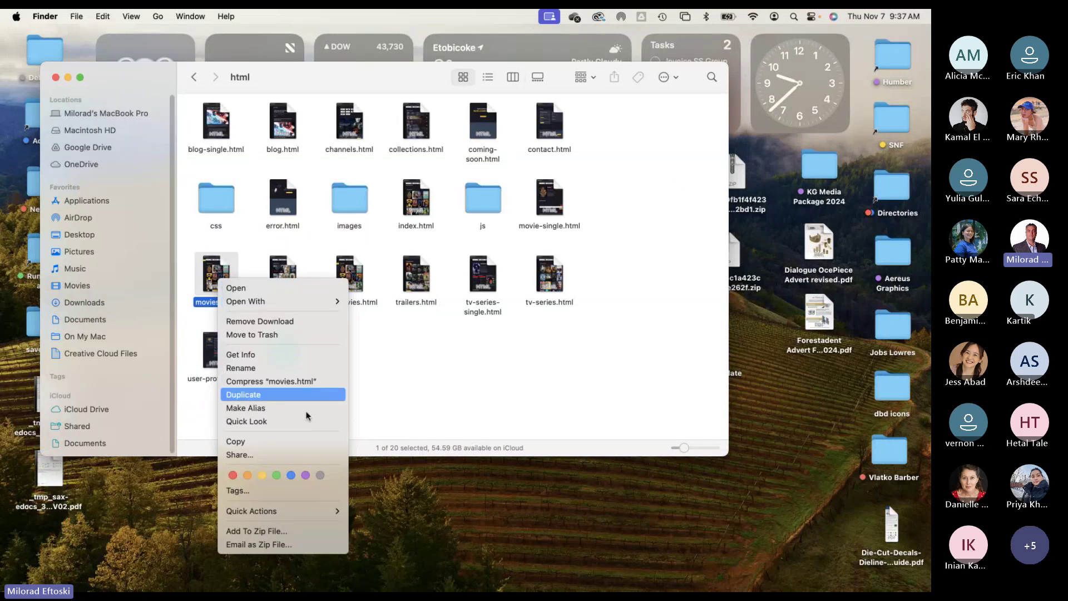
{"action": "mouse_move", "coordinate": [272, 305]}
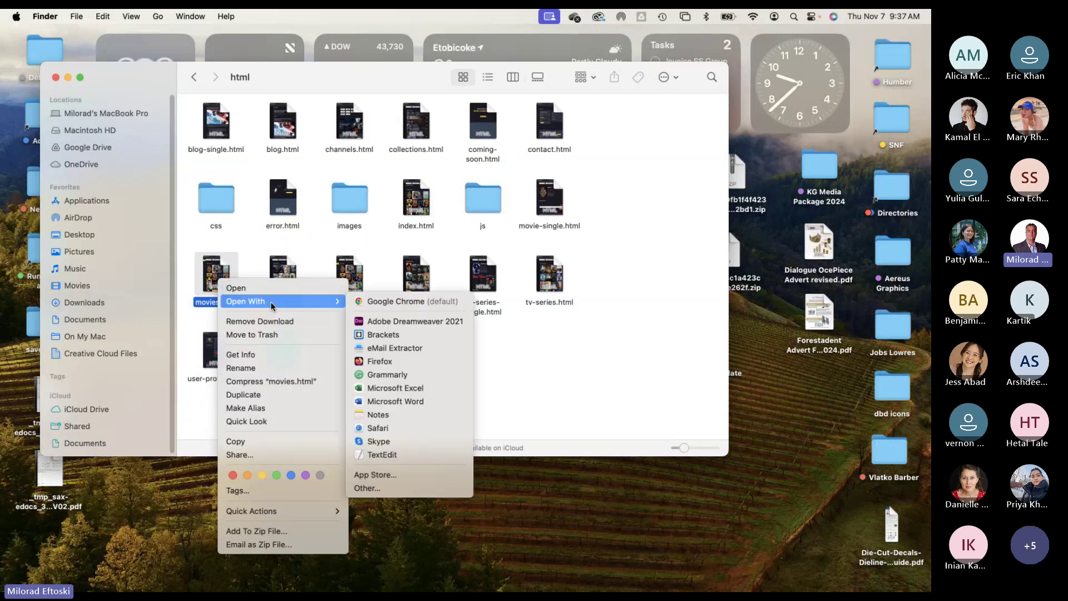
{"action": "left_click", "coordinate": [387, 335]}
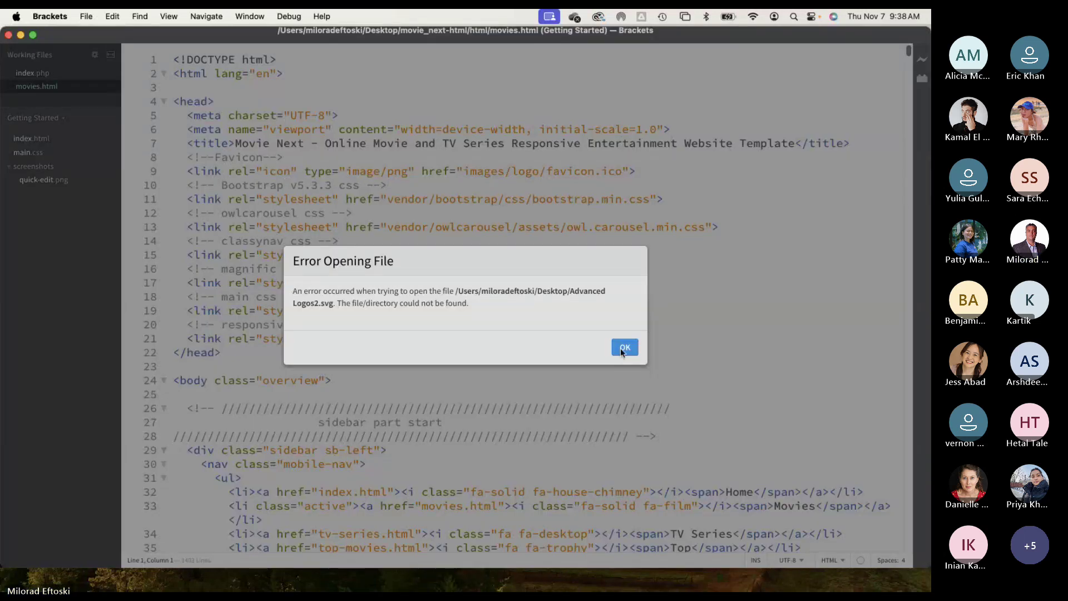
Step: Dismiss the missing-SVG error and fold the head, sidebar div and main blocks of movies.html
{"action": "left_click", "coordinate": [624, 347]}
{"action": "left_click", "coordinate": [206, 129]}
{"action": "left_click", "coordinate": [360, 282]}
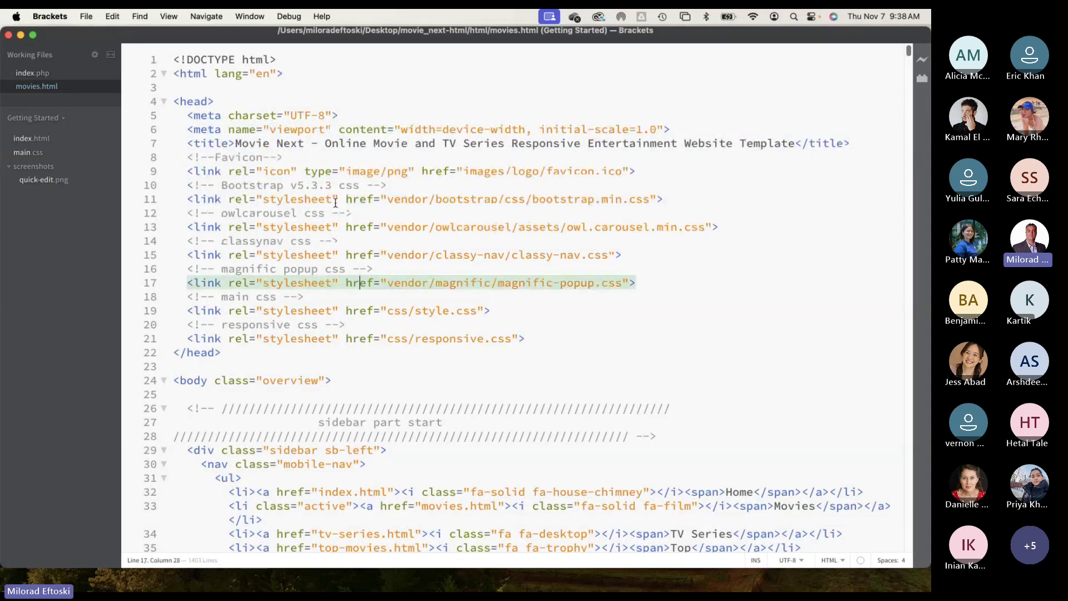
{"action": "left_click", "coordinate": [164, 102]}
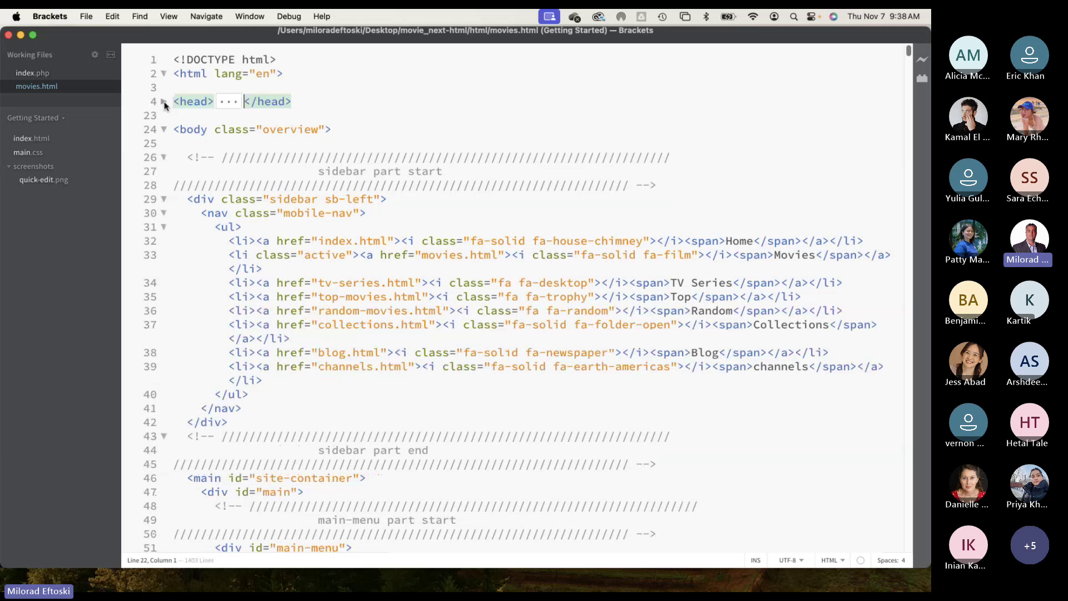
{"action": "left_click", "coordinate": [164, 130]}
{"action": "left_click", "coordinate": [164, 130]}
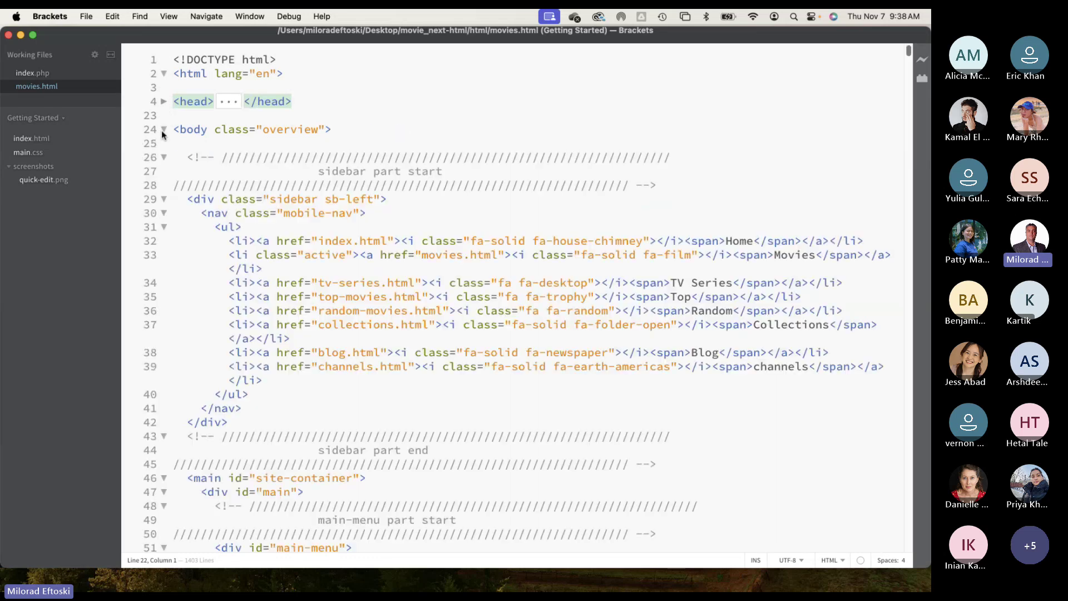
{"action": "left_click", "coordinate": [164, 199]}
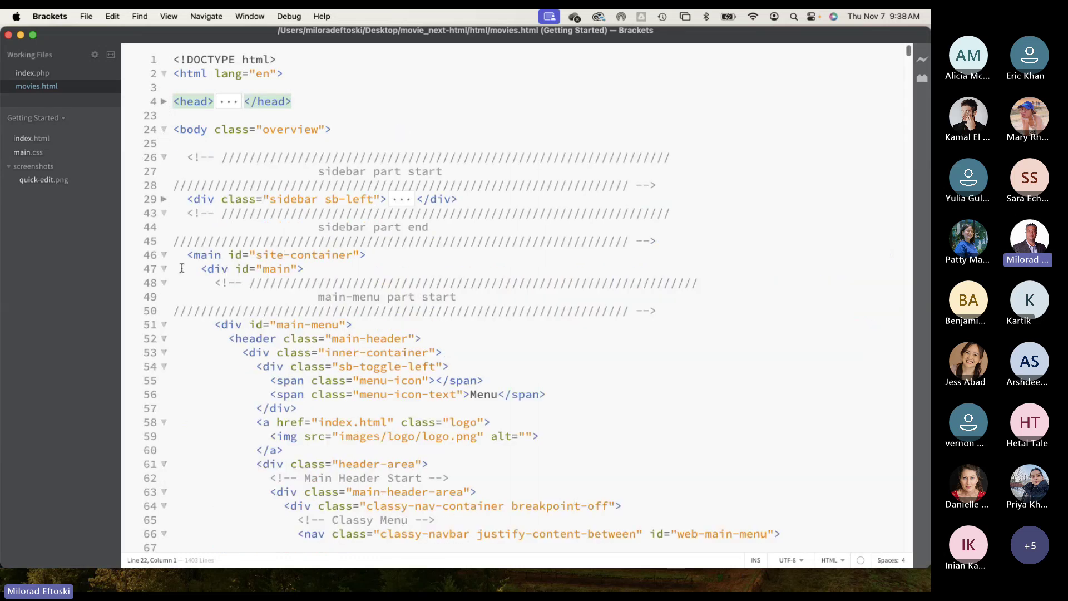
{"action": "left_click", "coordinate": [164, 256]}
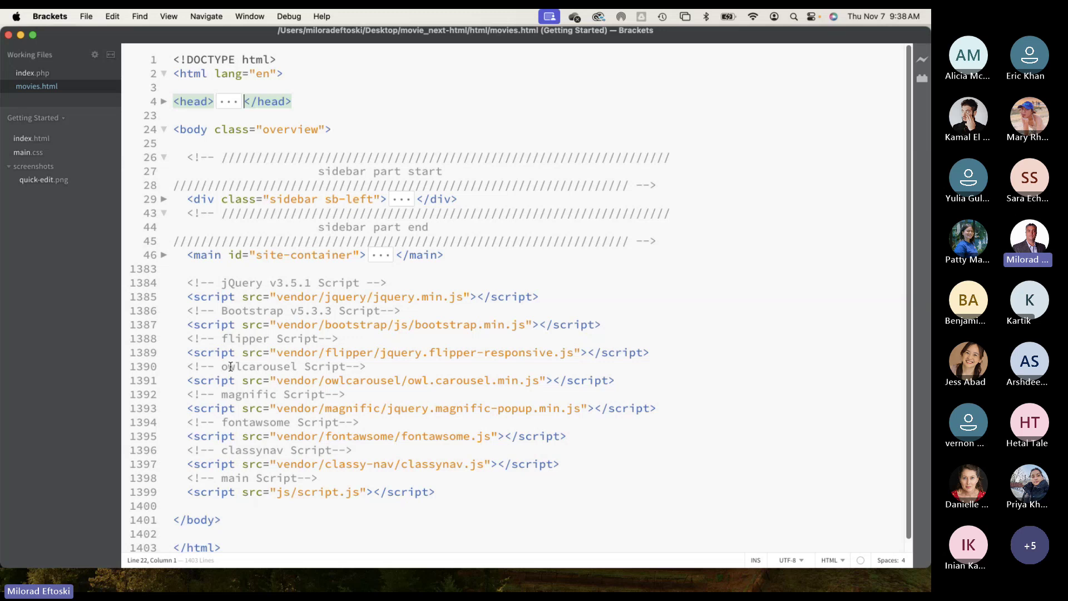
{"action": "scroll", "coordinate": [227, 354], "scroll_direction": "down", "scroll_amount": 1}
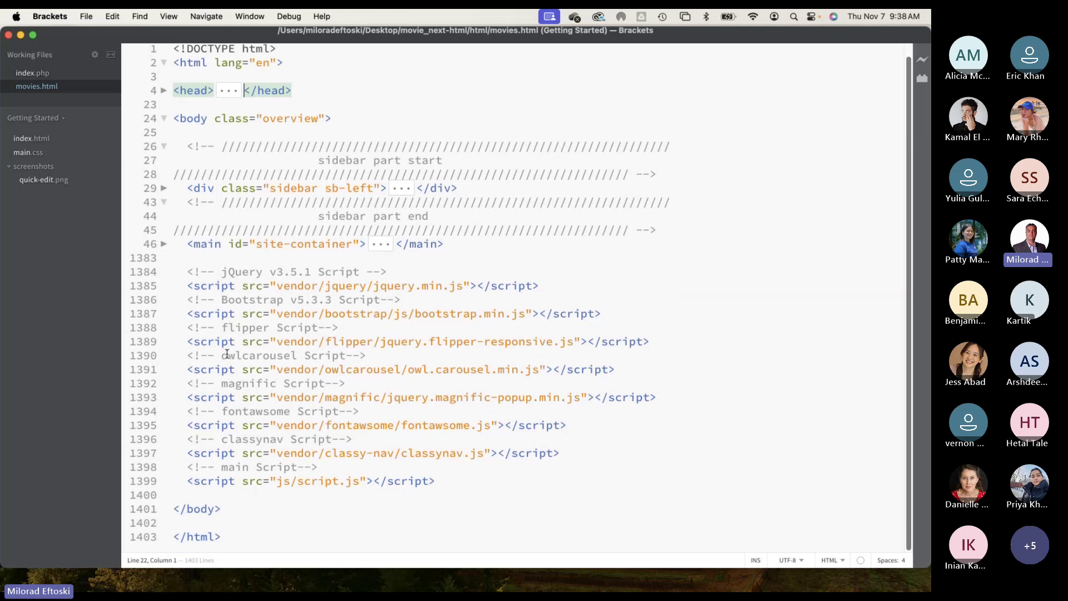
{"action": "scroll", "coordinate": [227, 354], "scroll_direction": "up", "scroll_amount": 1}
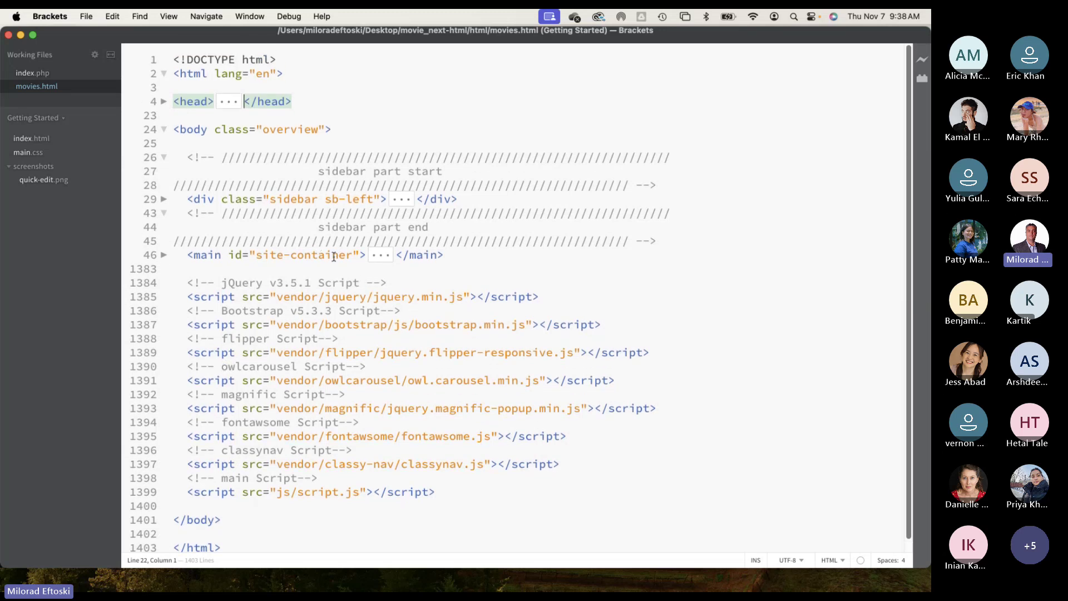
{"action": "left_click_drag", "start_coordinate": [333, 256], "coordinate": [290, 256]}
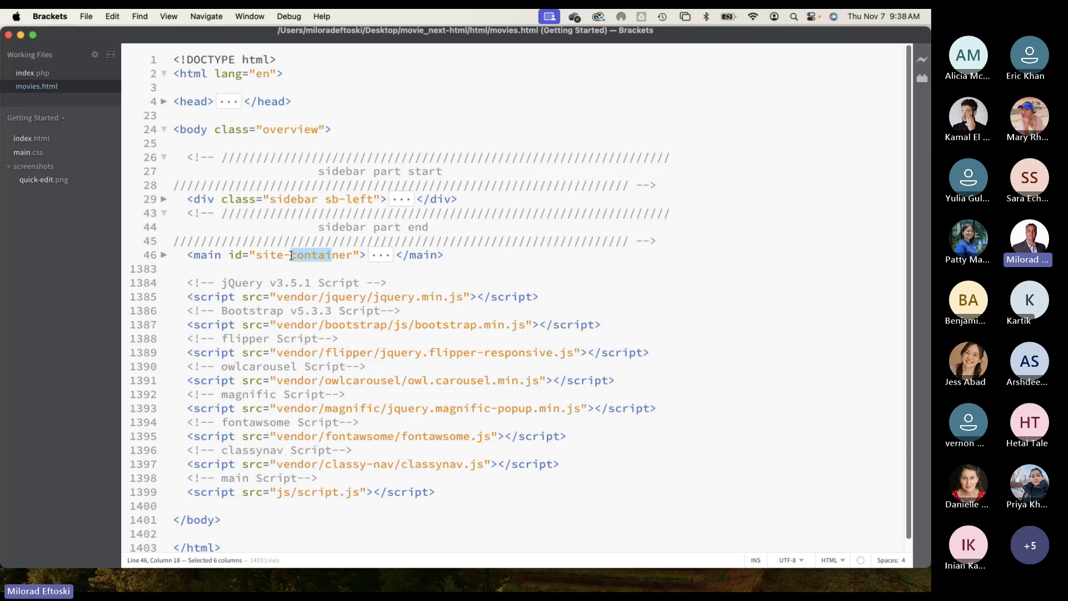
Step: Close Brackets, move and close the html folder window, and nudge truck template web.zip
{"action": "left_click", "coordinate": [9, 35]}
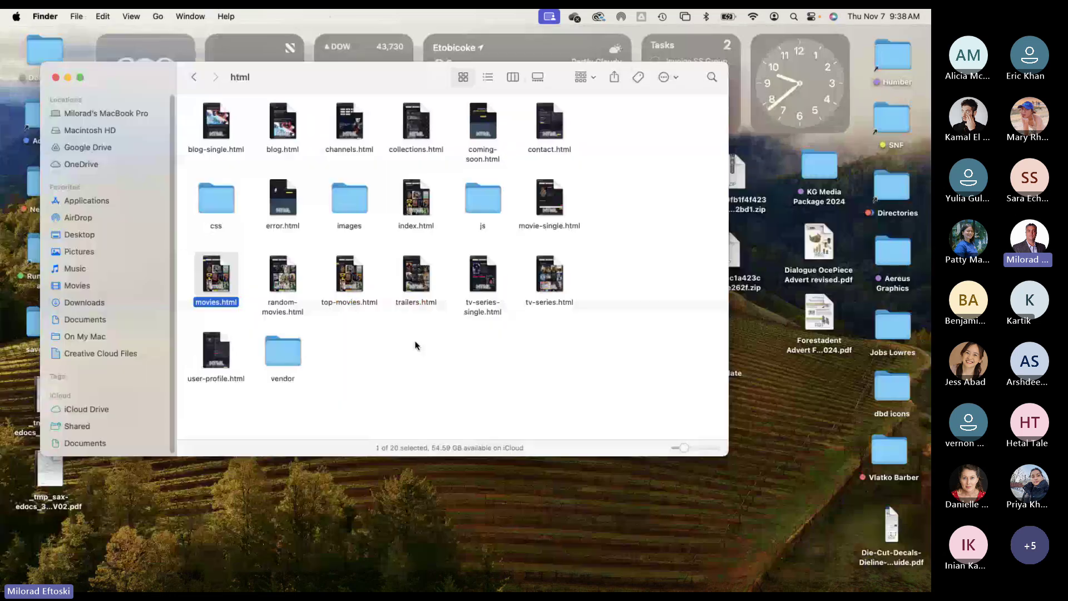
{"action": "left_click", "coordinate": [415, 346]}
{"action": "left_click_drag", "start_coordinate": [333, 76], "coordinate": [427, 130]}
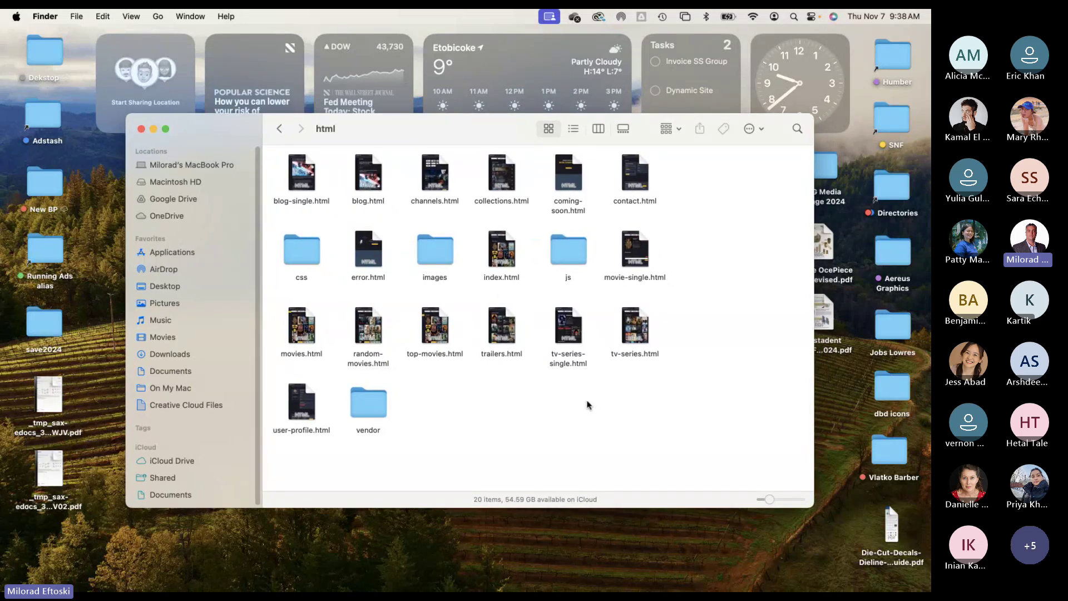
{"action": "left_click", "coordinate": [141, 129]}
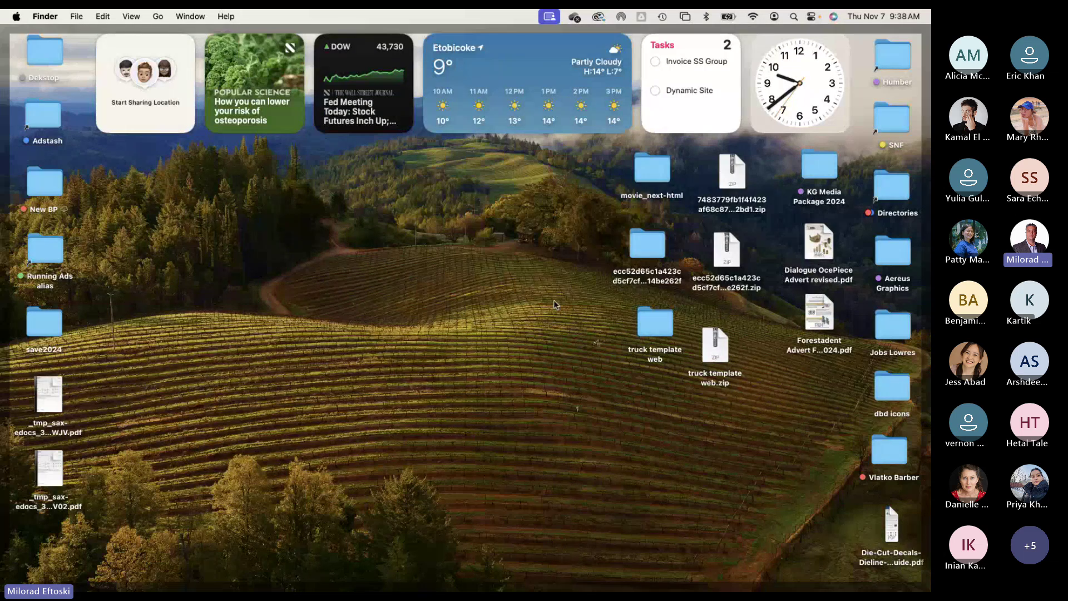
{"action": "left_click", "coordinate": [635, 321]}
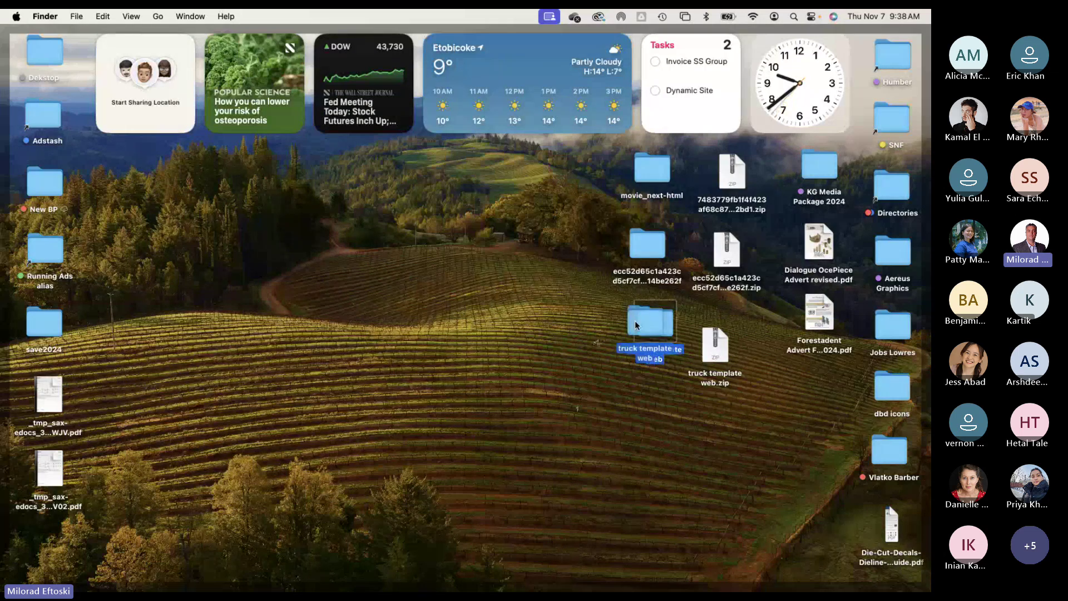
{"action": "left_click_drag", "start_coordinate": [712, 341], "coordinate": [718, 333]}
{"action": "left_click", "coordinate": [668, 331]}
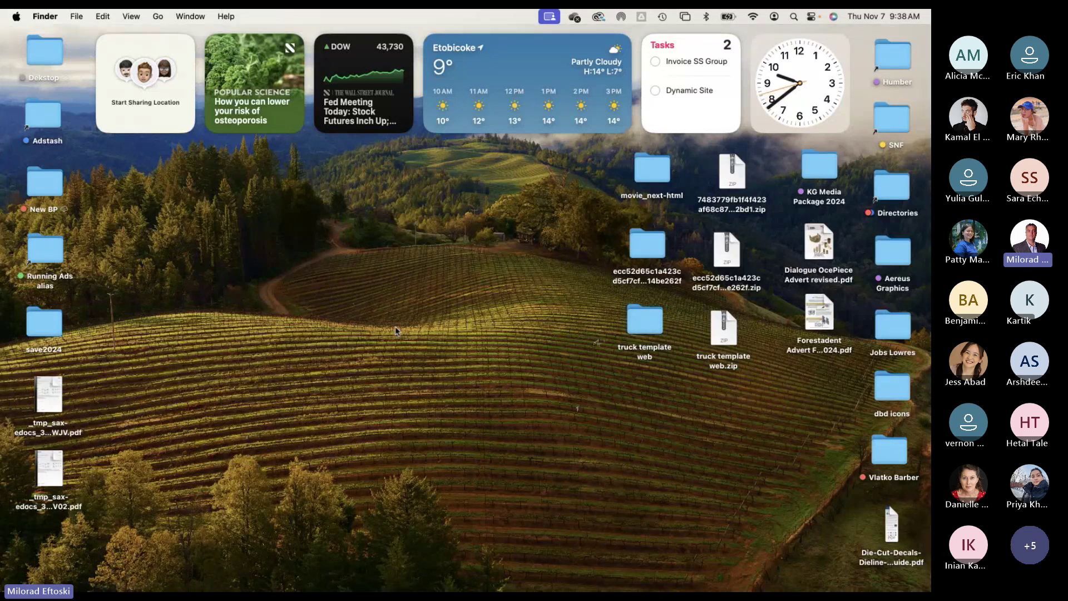
Step: In Chrome's course Content outline, make Web Image Sources and Photoshop Wireframe file visible to students
{"action": "mouse_move", "coordinate": [318, 589]}
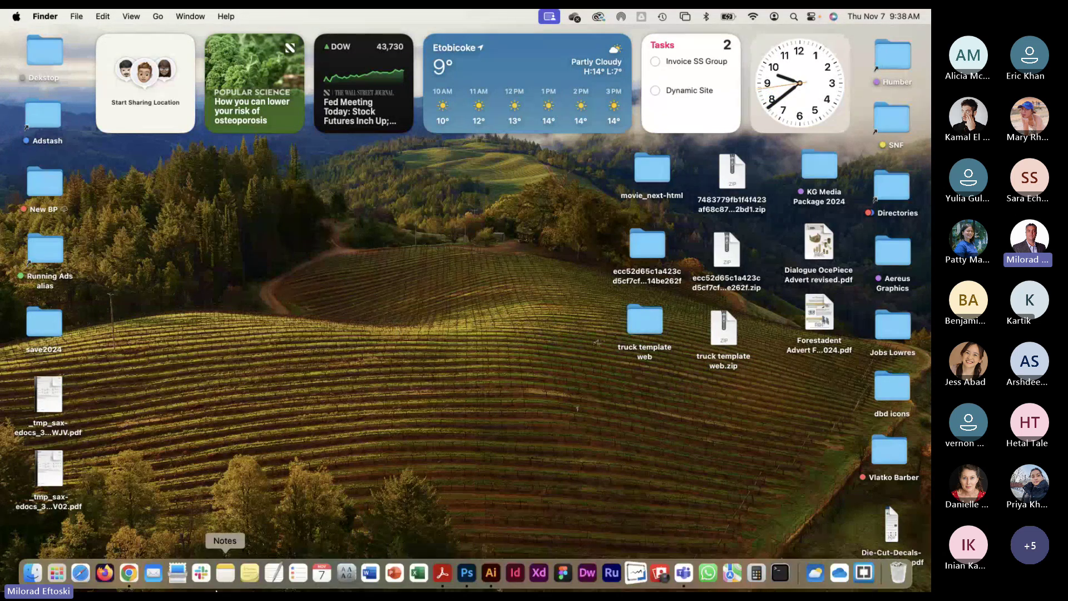
{"action": "left_click", "coordinate": [129, 572]}
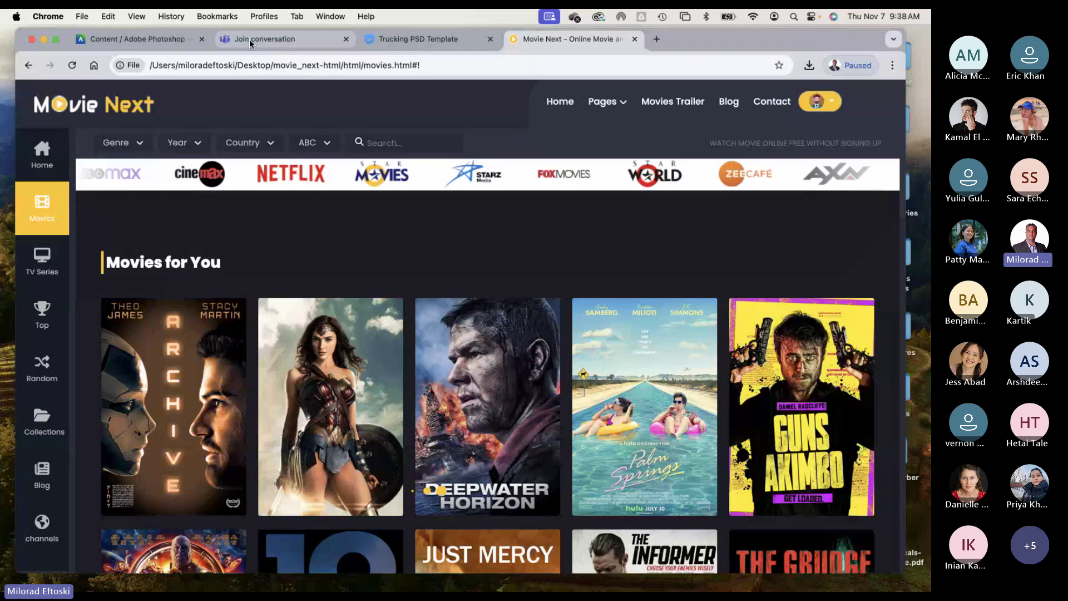
{"action": "left_click", "coordinate": [151, 40]}
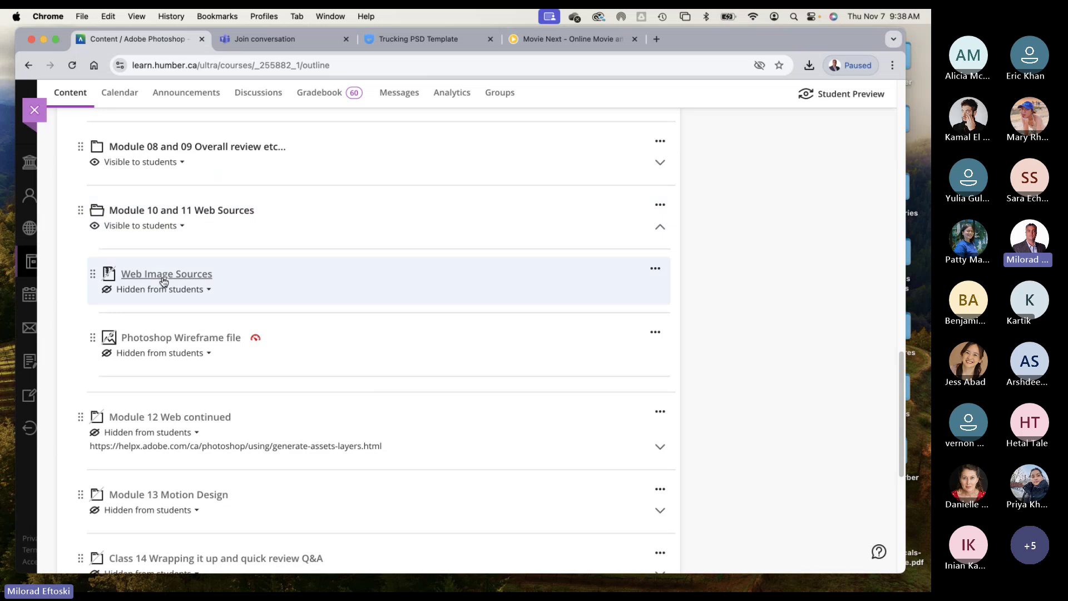
{"action": "left_click", "coordinate": [192, 295]}
{"action": "left_click", "coordinate": [167, 310]}
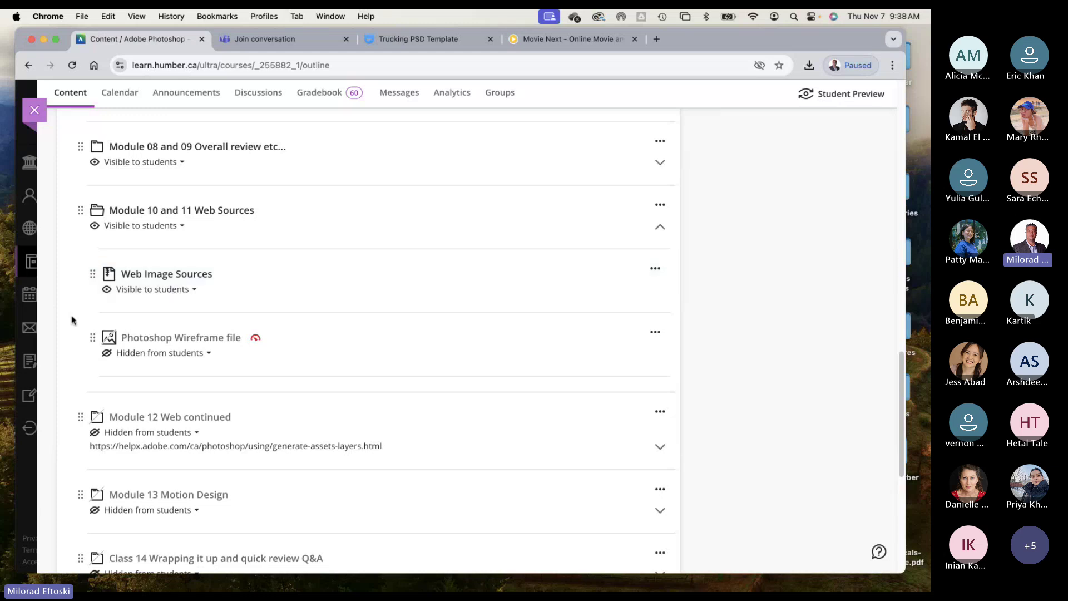
{"action": "left_click", "coordinate": [189, 353]}
{"action": "left_click", "coordinate": [183, 373]}
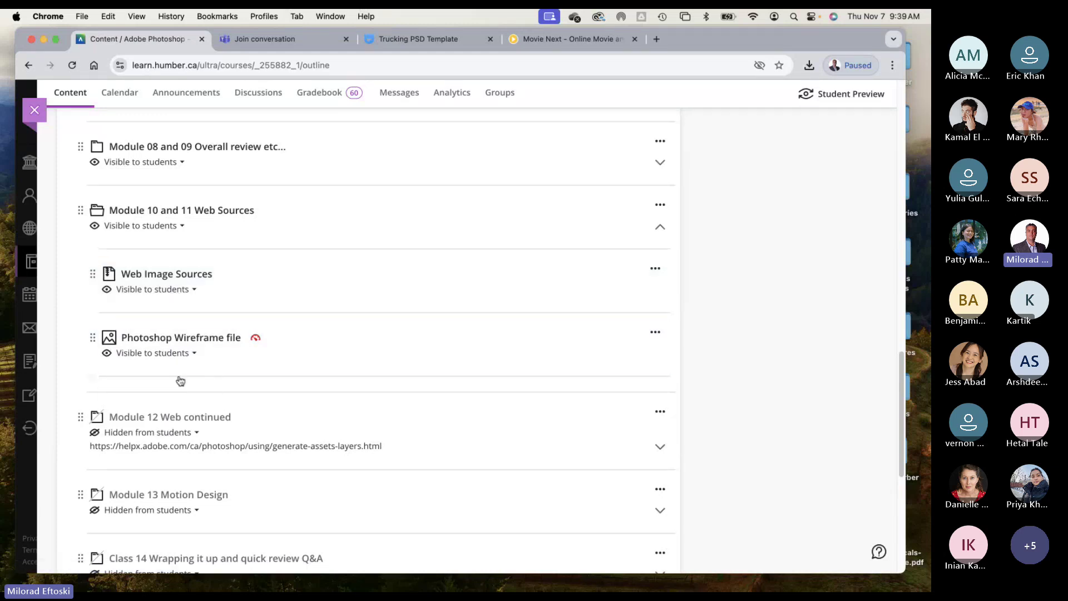
{"action": "mouse_move", "coordinate": [181, 378]}
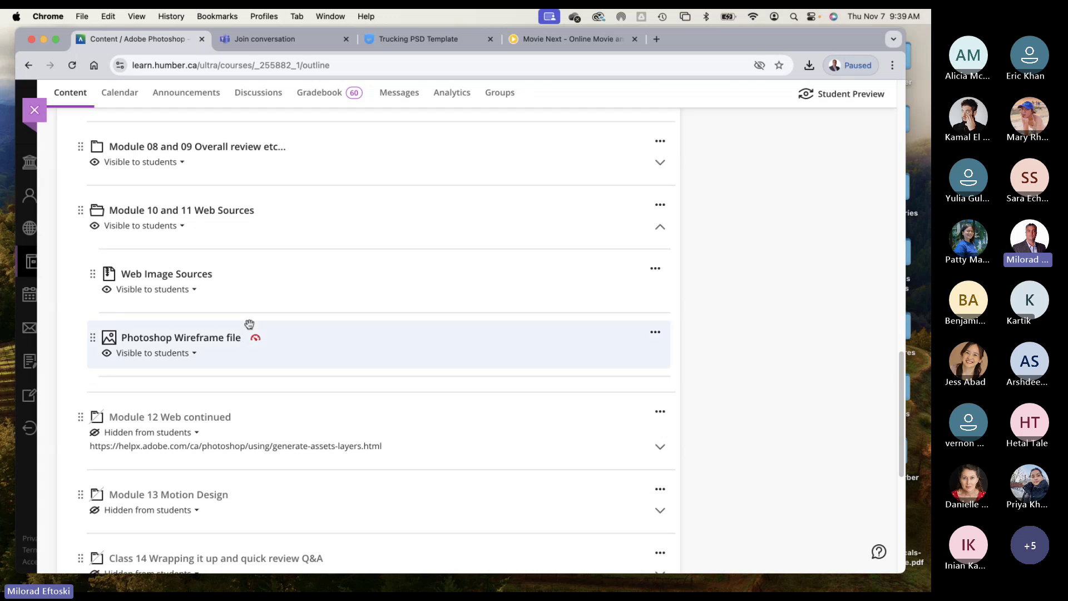
{"action": "mouse_move", "coordinate": [258, 323]}
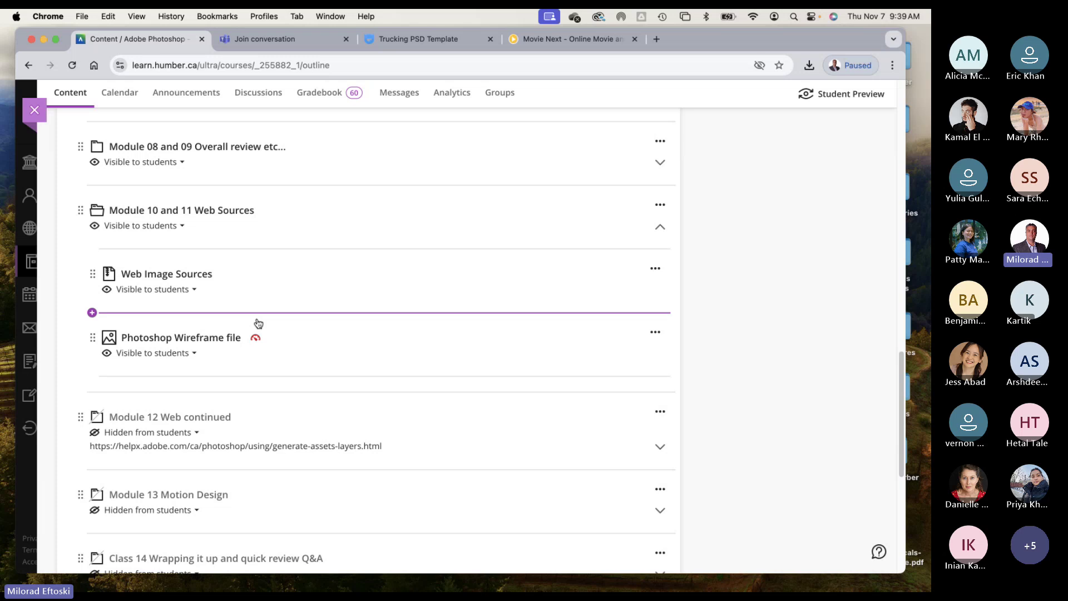
Step: Download image sources.zip and the Photoshop Wireframe file, saving both to the Desktop
{"action": "left_click", "coordinate": [173, 275]}
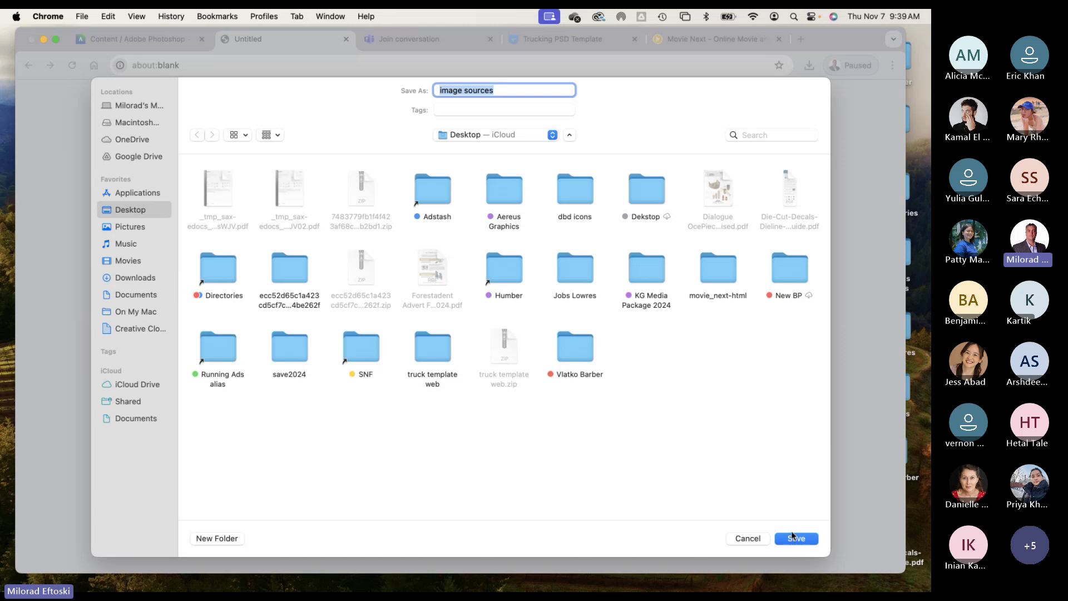
{"action": "left_click", "coordinate": [795, 537]}
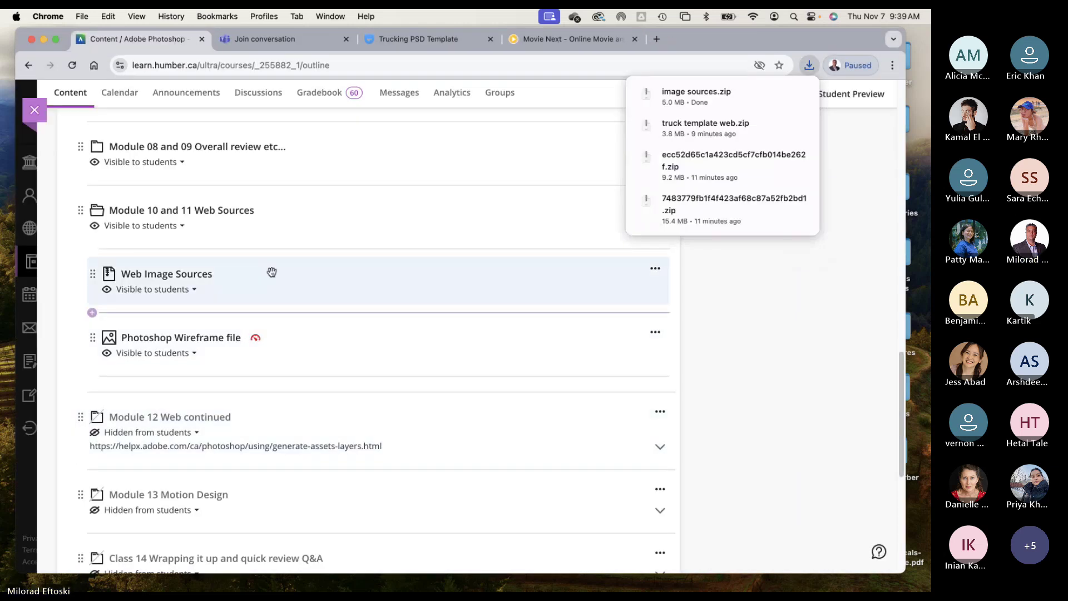
{"action": "left_click", "coordinate": [194, 338]}
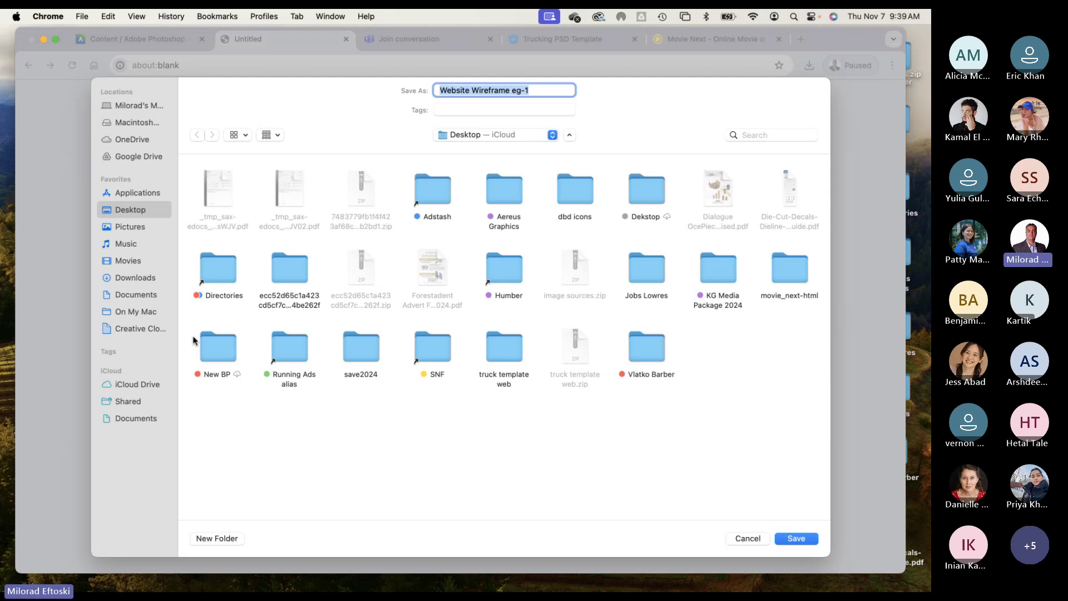
{"action": "left_click", "coordinate": [796, 538]}
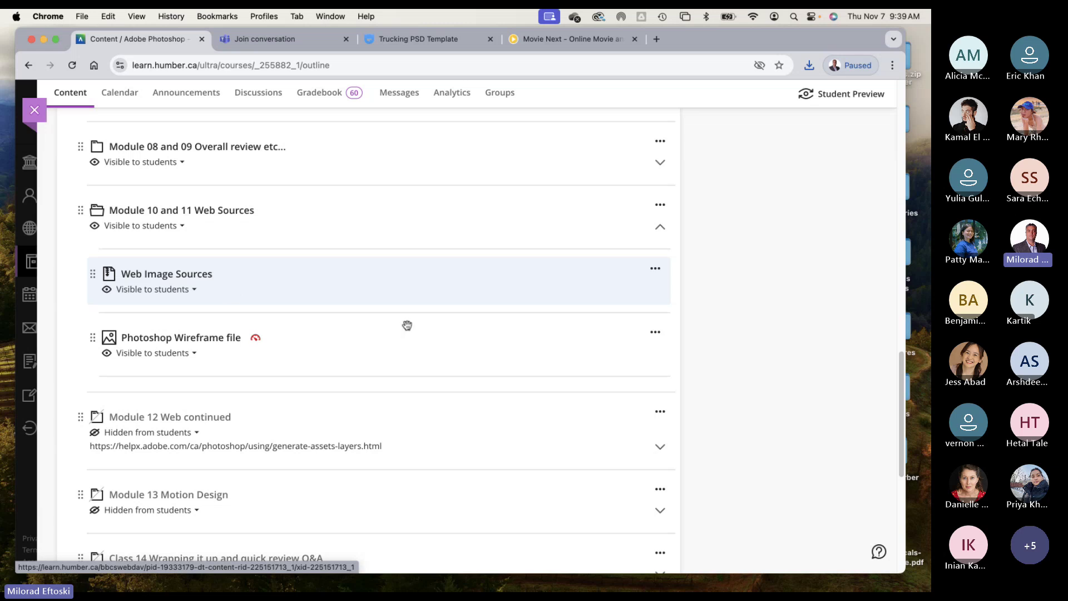
Step: Check the Module 12 and 13 visibility menus, leaving both hidden from students
{"action": "scroll", "coordinate": [479, 377], "scroll_direction": "down", "scroll_amount": 5}
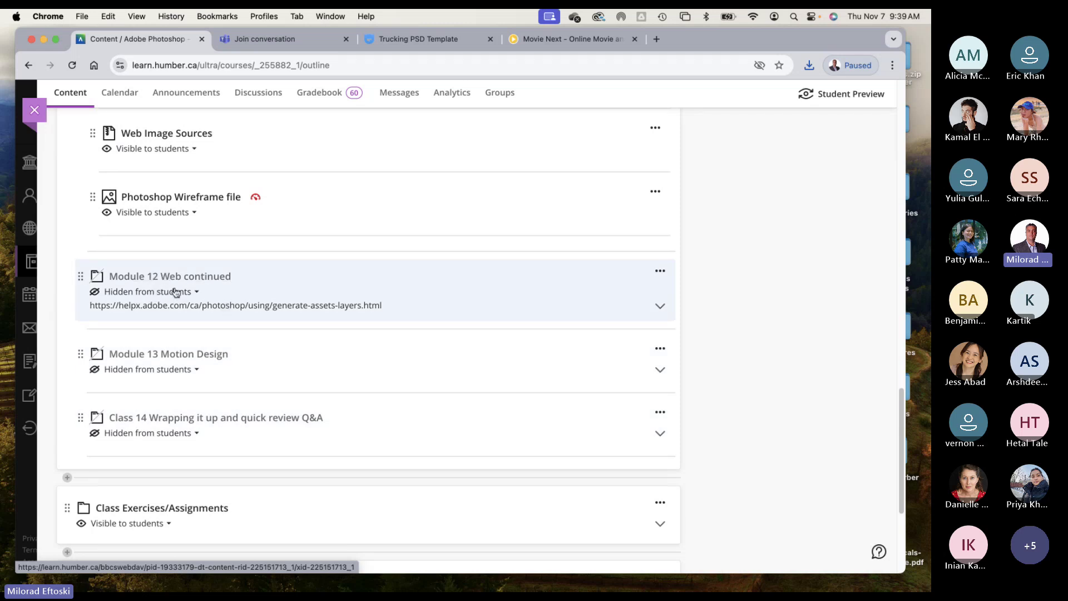
{"action": "left_click", "coordinate": [173, 293]}
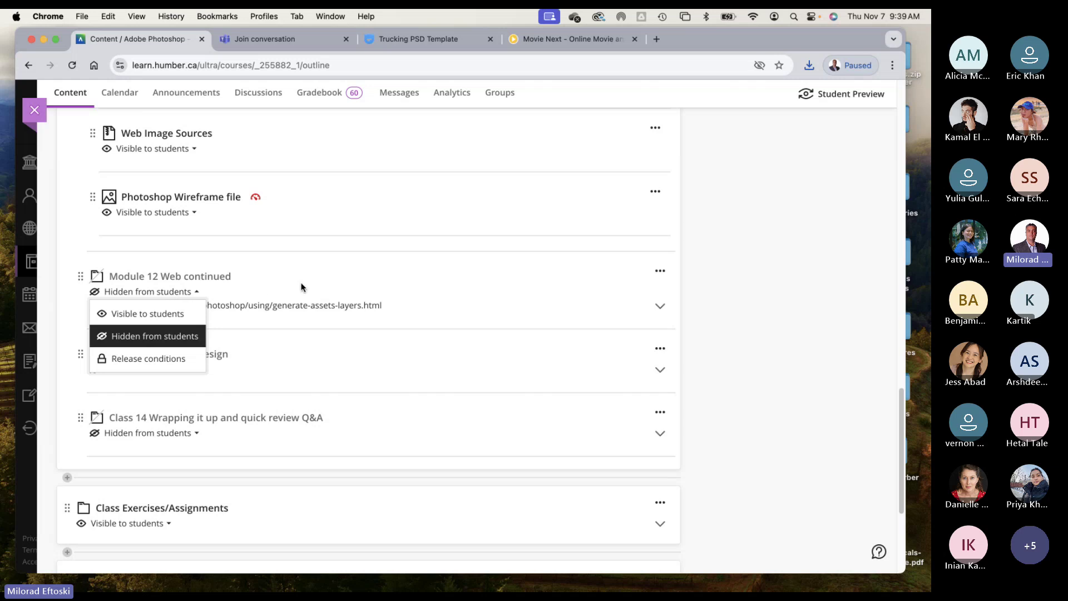
{"action": "left_click", "coordinate": [187, 336]}
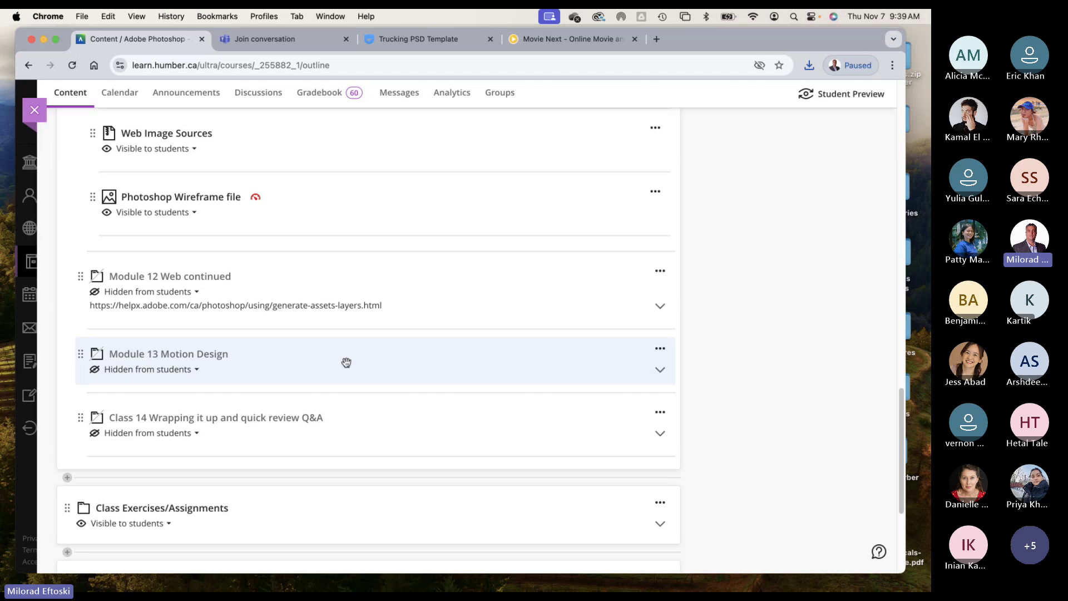
{"action": "left_click", "coordinate": [189, 369]}
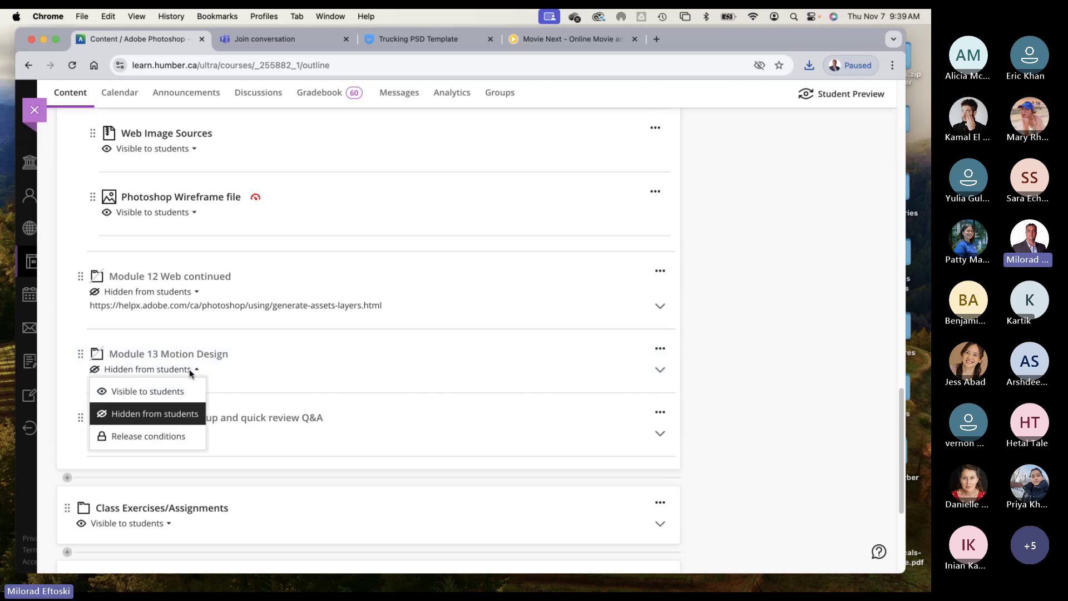
{"action": "left_click", "coordinate": [307, 365]}
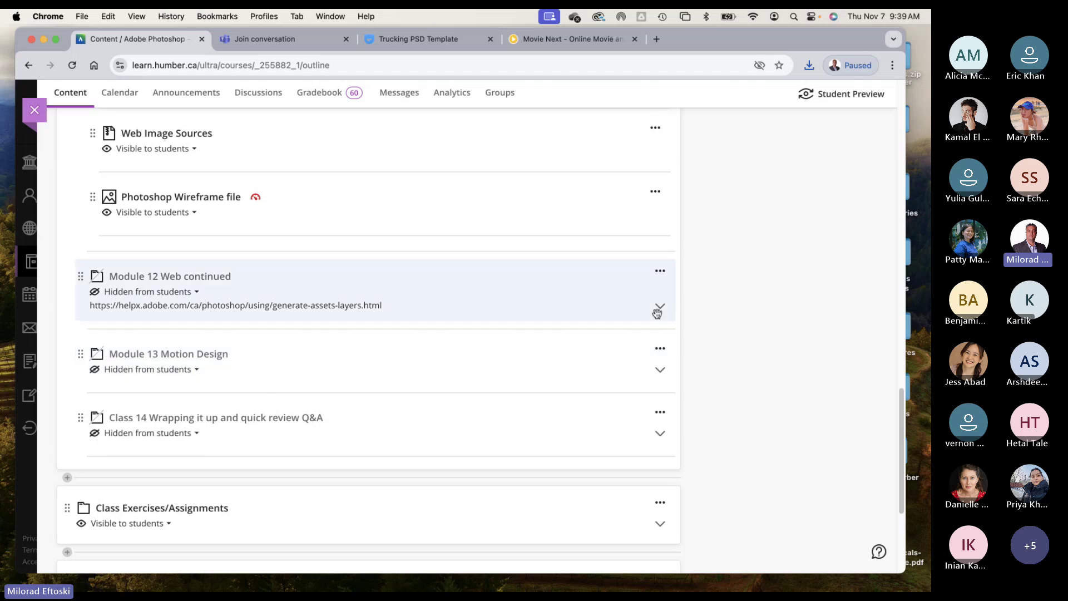
Step: Expand and collapse Modules 12, 13 and Class 14, then minimize Chrome
{"action": "left_click", "coordinate": [661, 306]}
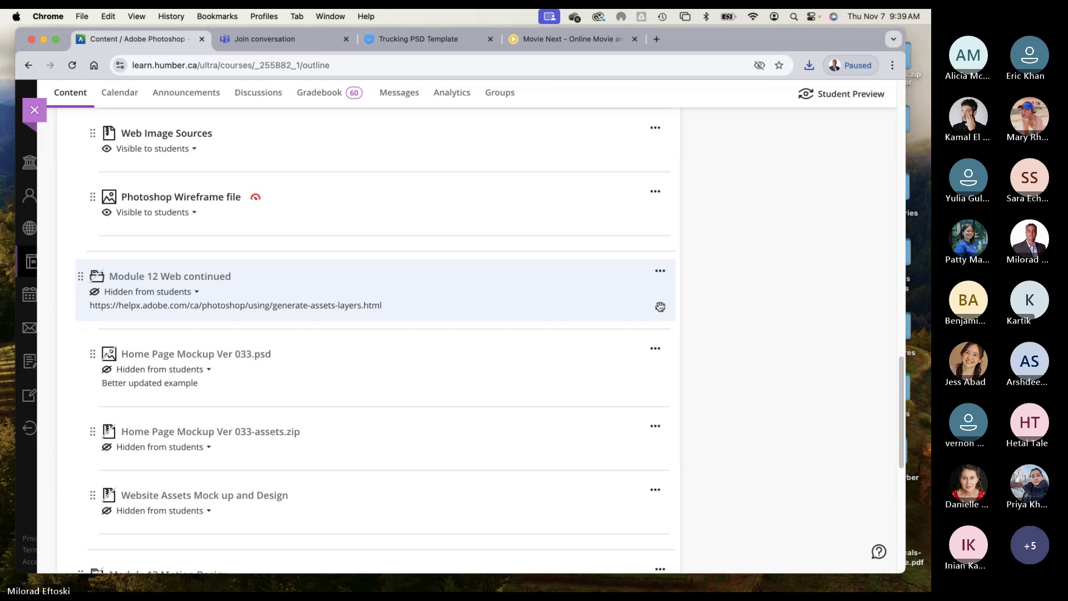
{"action": "left_click", "coordinate": [659, 307]}
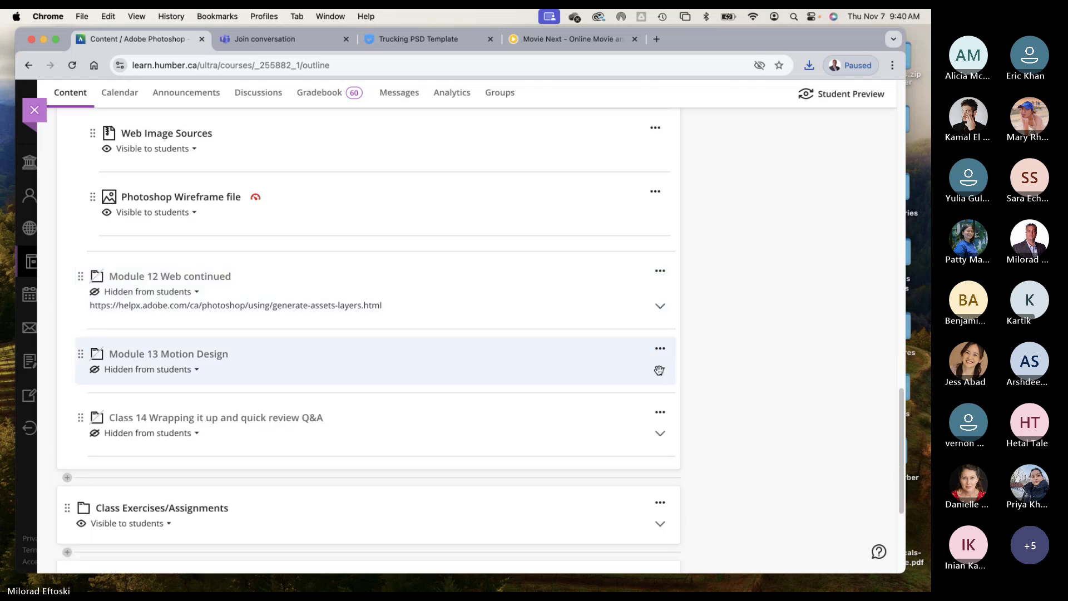
{"action": "left_click", "coordinate": [658, 369]}
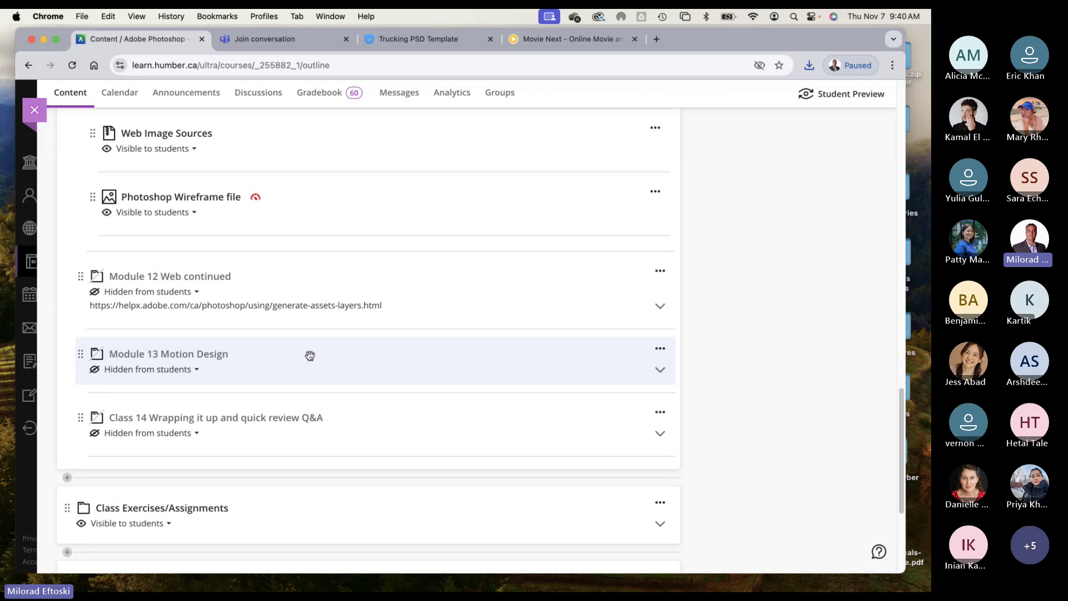
{"action": "left_click", "coordinate": [661, 434]}
{"action": "left_click", "coordinate": [661, 434]}
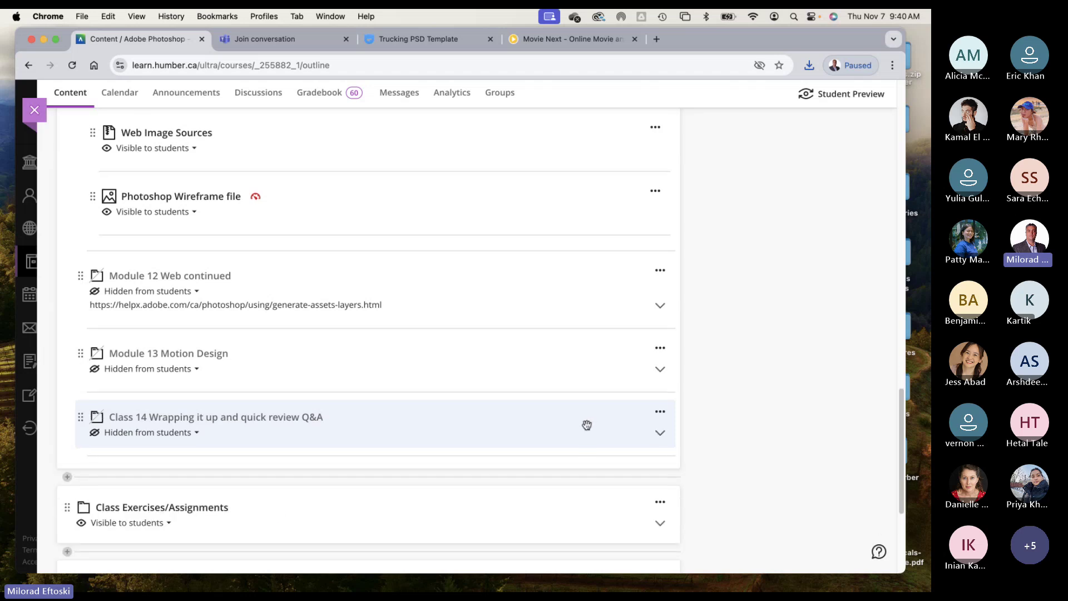
{"action": "scroll", "coordinate": [587, 425], "scroll_direction": "down", "scroll_amount": 1}
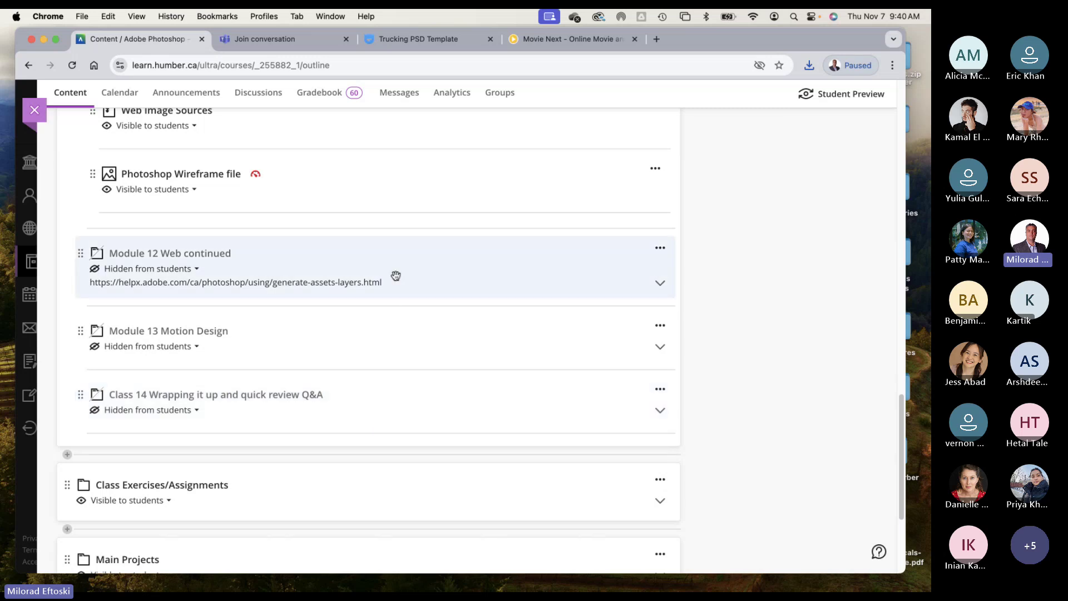
{"action": "scroll", "coordinate": [412, 278], "scroll_direction": "up", "scroll_amount": 6}
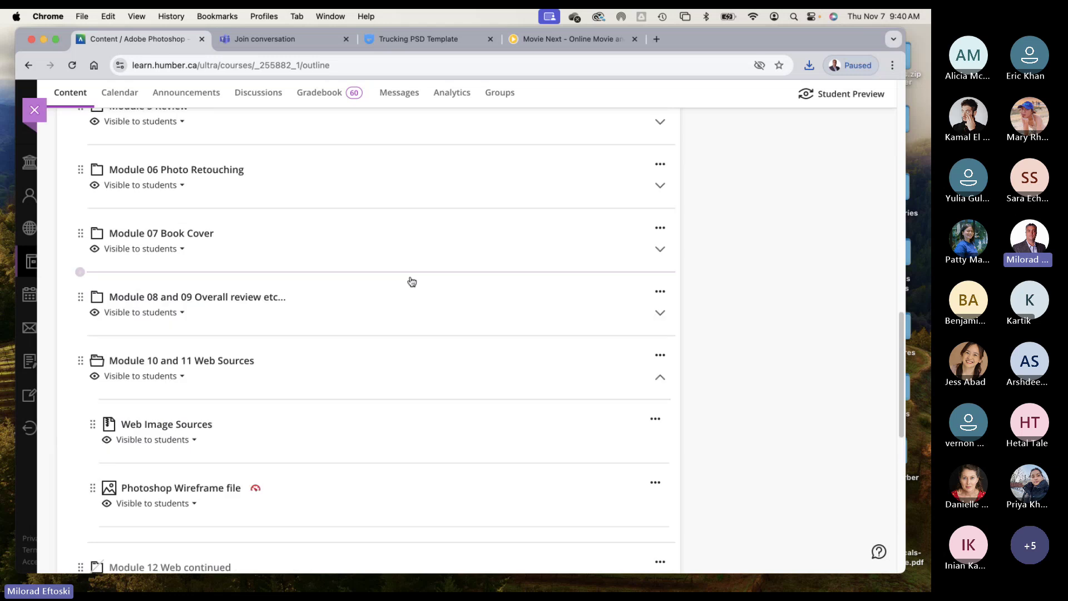
{"action": "scroll", "coordinate": [411, 281], "scroll_direction": "up", "scroll_amount": 3}
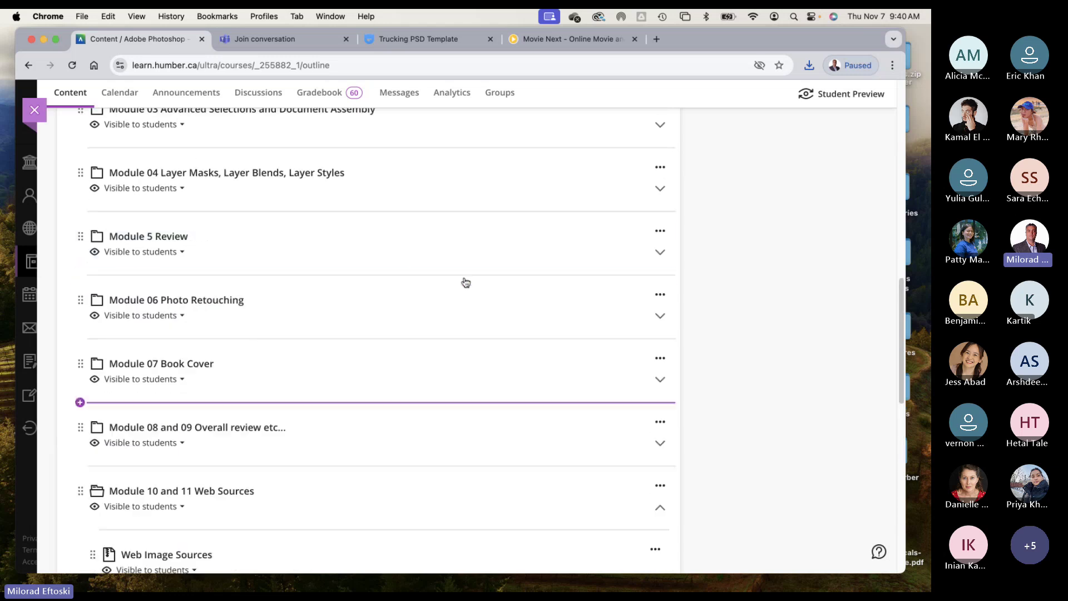
{"action": "left_click", "coordinate": [43, 40]}
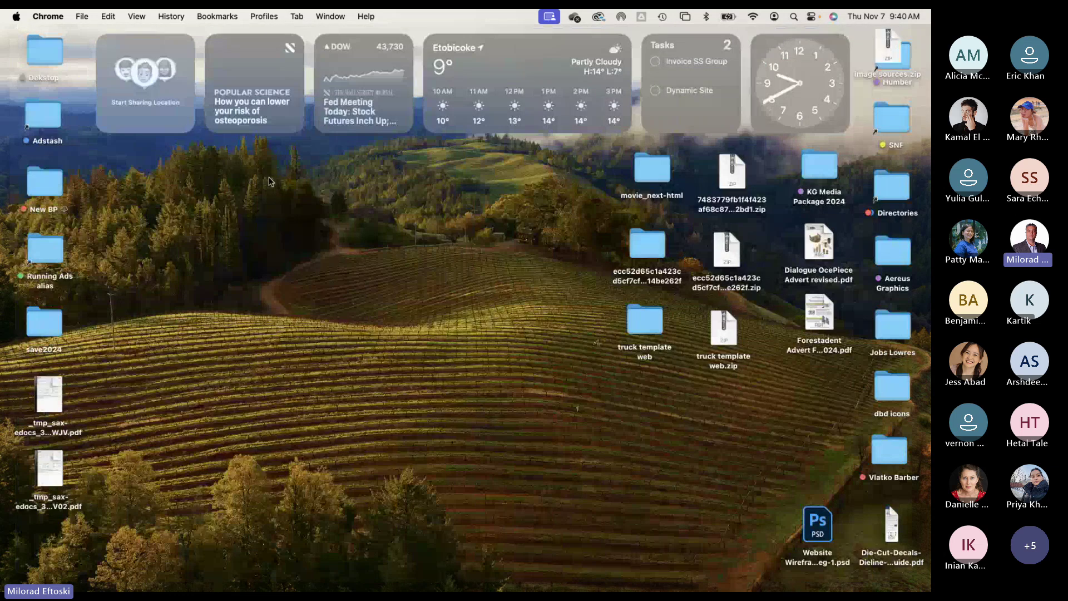
Step: Move the wireframe PSD and image sources.zip toward the middle of the desktop
{"action": "left_click_drag", "start_coordinate": [814, 531], "coordinate": [799, 398]}
{"action": "left_click", "coordinate": [689, 389]}
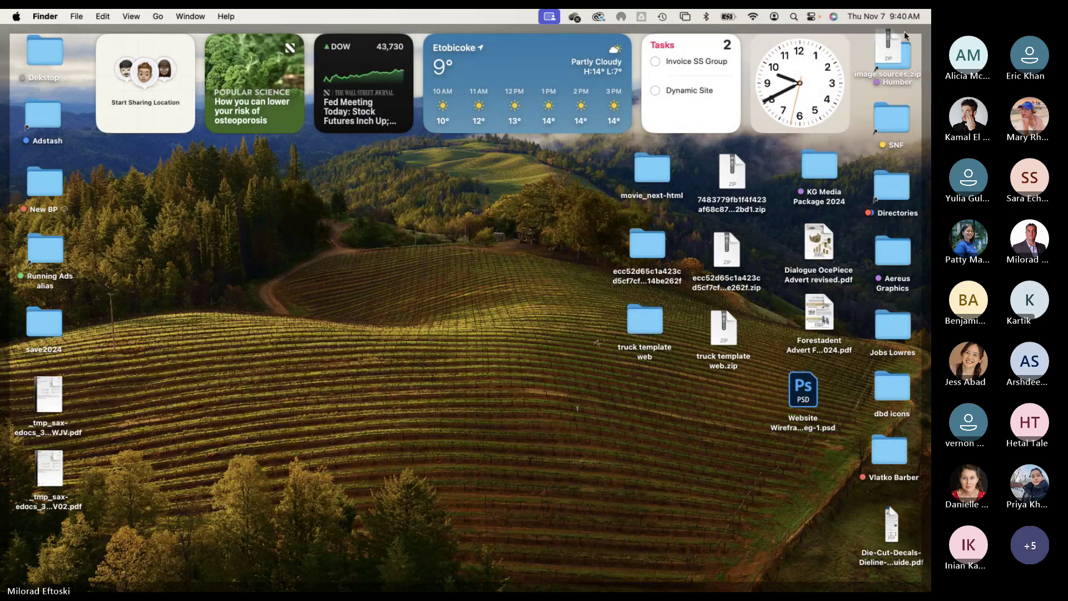
{"action": "left_click_drag", "start_coordinate": [905, 36], "coordinate": [715, 415]}
{"action": "left_click", "coordinate": [522, 322]}
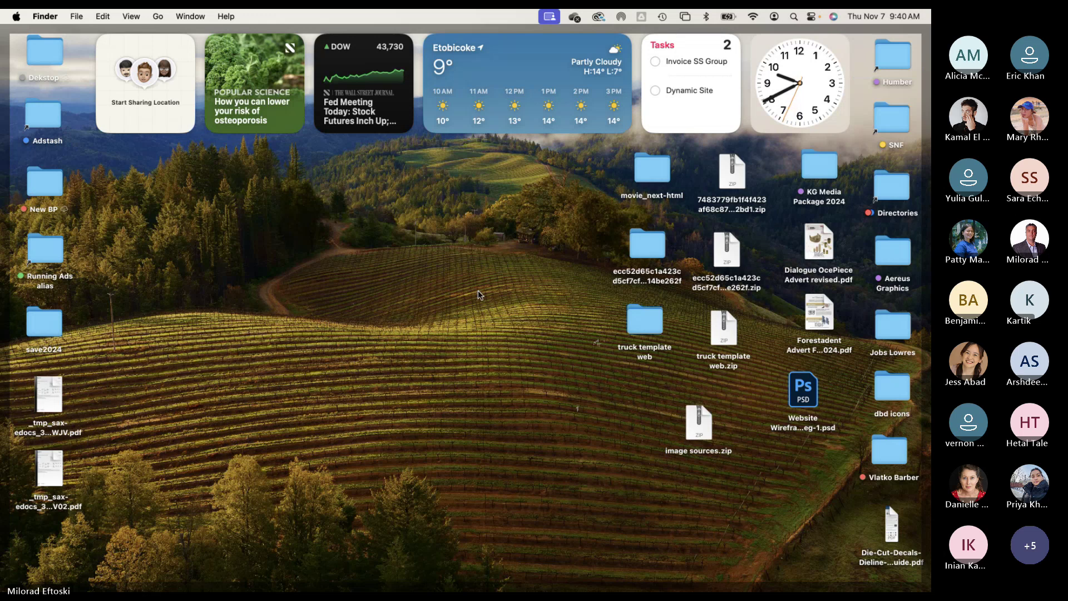
Step: Create a new desktop folder named 'monster temps'
{"action": "right_click", "coordinate": [479, 294]}
{"action": "left_click", "coordinate": [491, 293]}
{"action": "type", "text": "monst"}
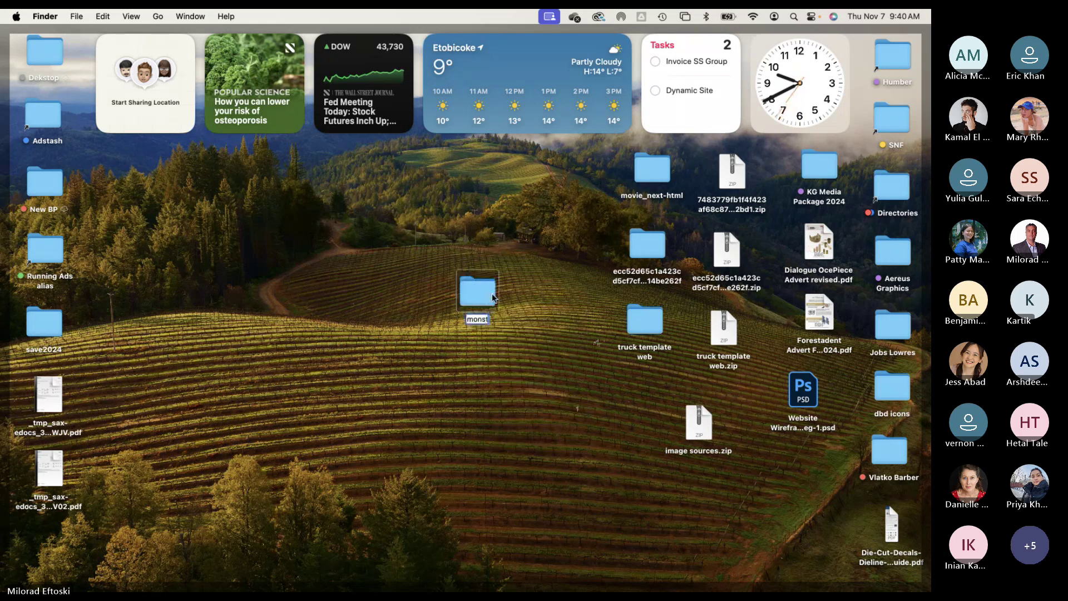
{"action": "type", "text": "er teemps"}
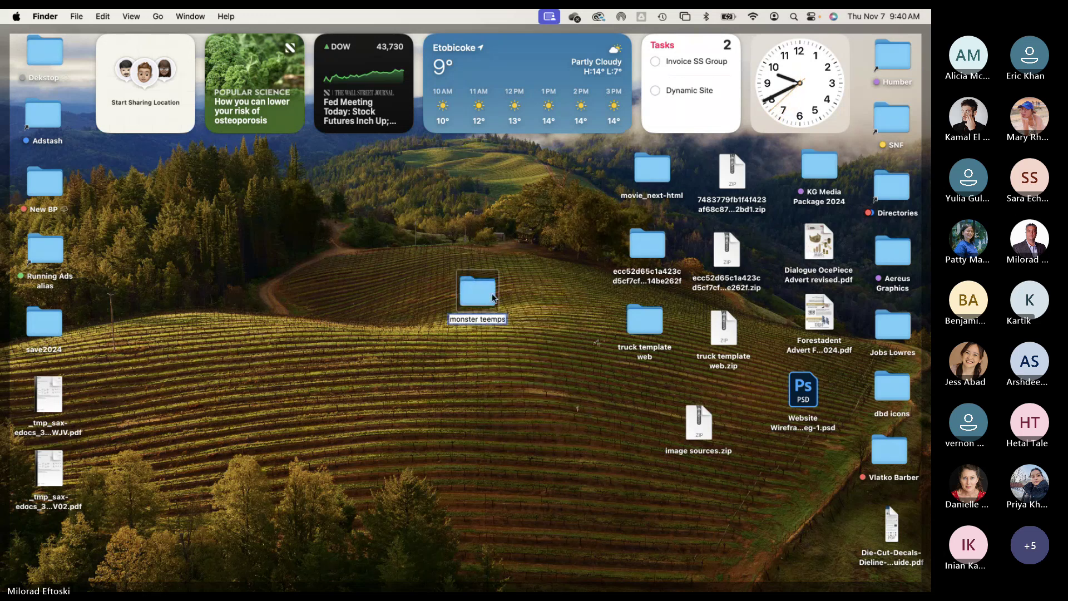
{"action": "key", "text": "Left"}
{"action": "key", "text": "Left"}
{"action": "key", "text": "Left"}
{"action": "key", "text": "BackSpace"}
{"action": "left_click", "coordinate": [558, 253]}
Step: Move six old downloads into monster temps, then unzip image sources.zip
{"action": "left_click_drag", "start_coordinate": [595, 173], "coordinate": [766, 361]}
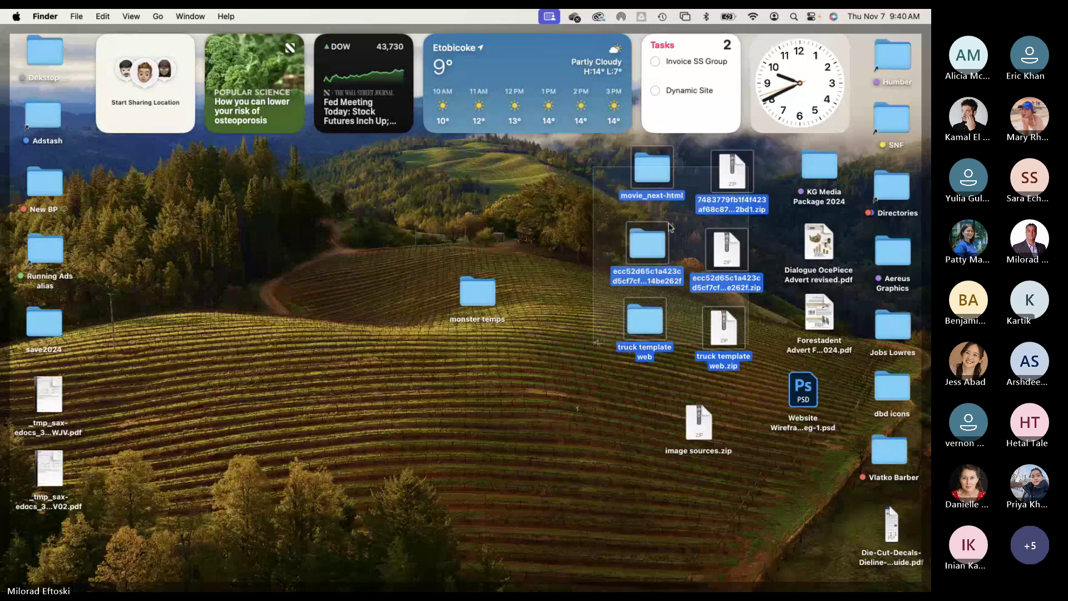
{"action": "left_click_drag", "start_coordinate": [648, 184], "coordinate": [480, 296]}
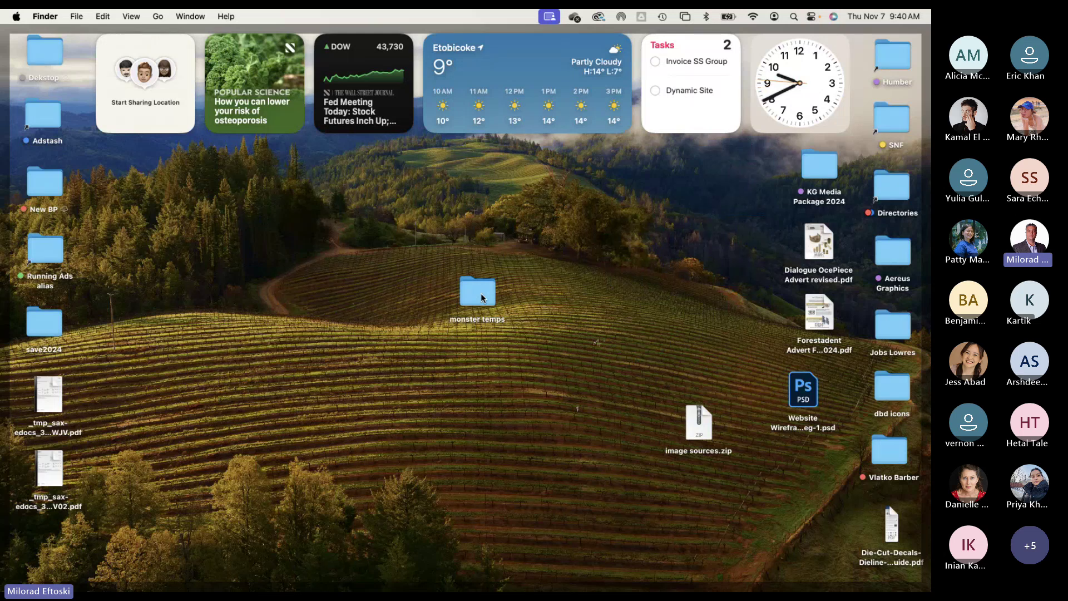
{"action": "key", "text": "super+z"}
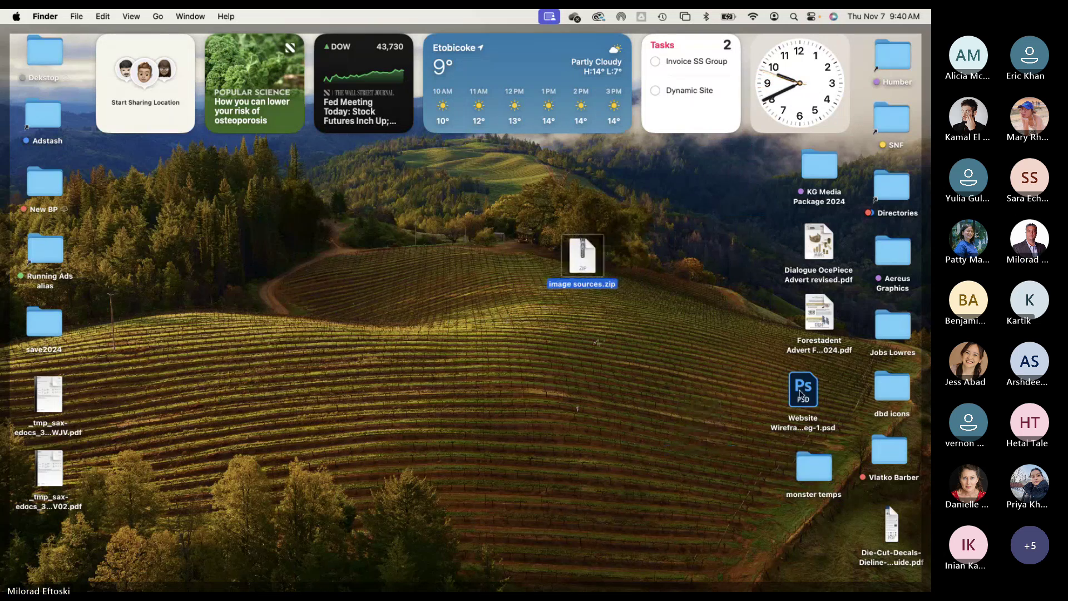
{"action": "key", "text": "super+z"}
{"action": "key", "text": "super+z"}
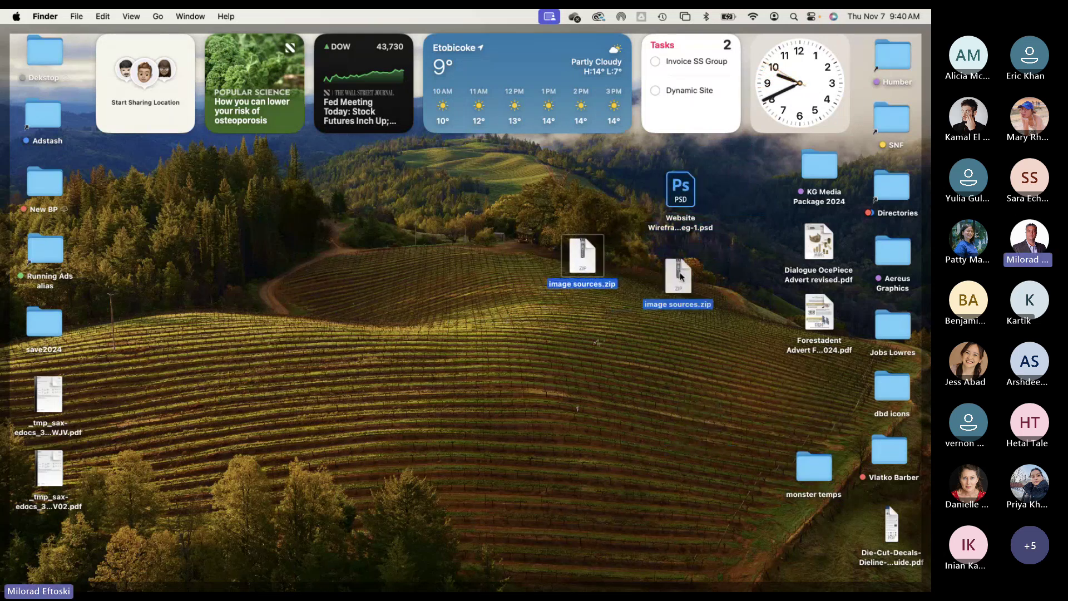
{"action": "key", "text": "super+z"}
{"action": "key", "text": "super+z"}
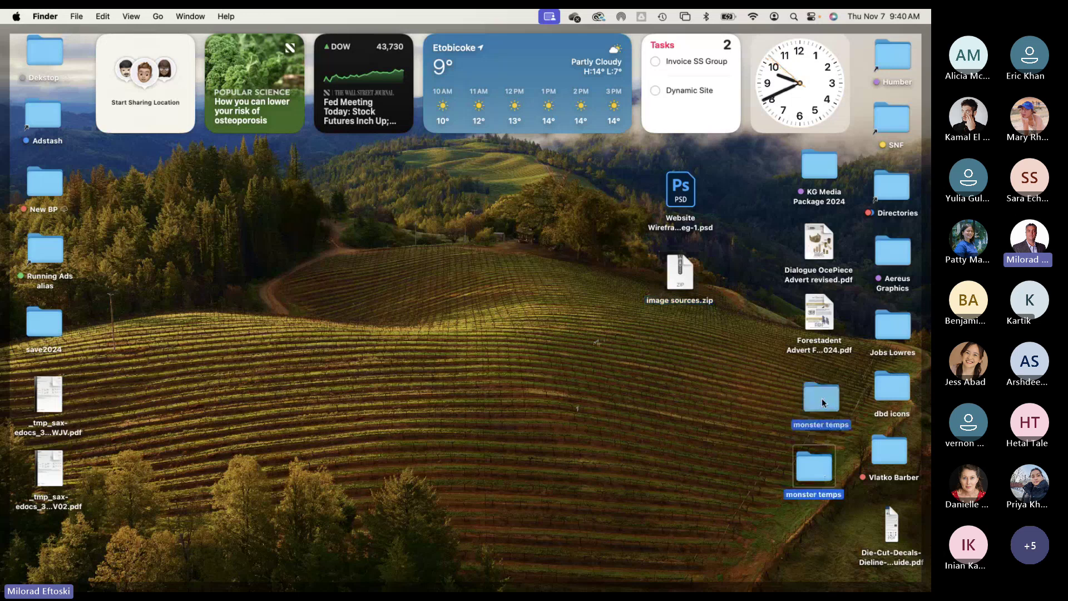
{"action": "key", "text": "super+z"}
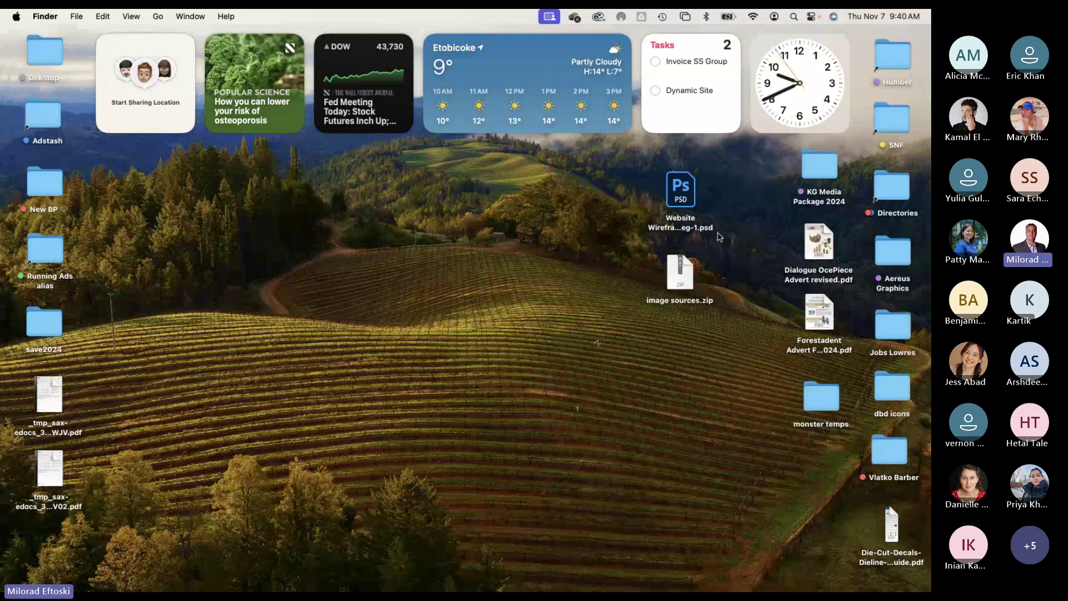
{"action": "left_click", "coordinate": [679, 281]}
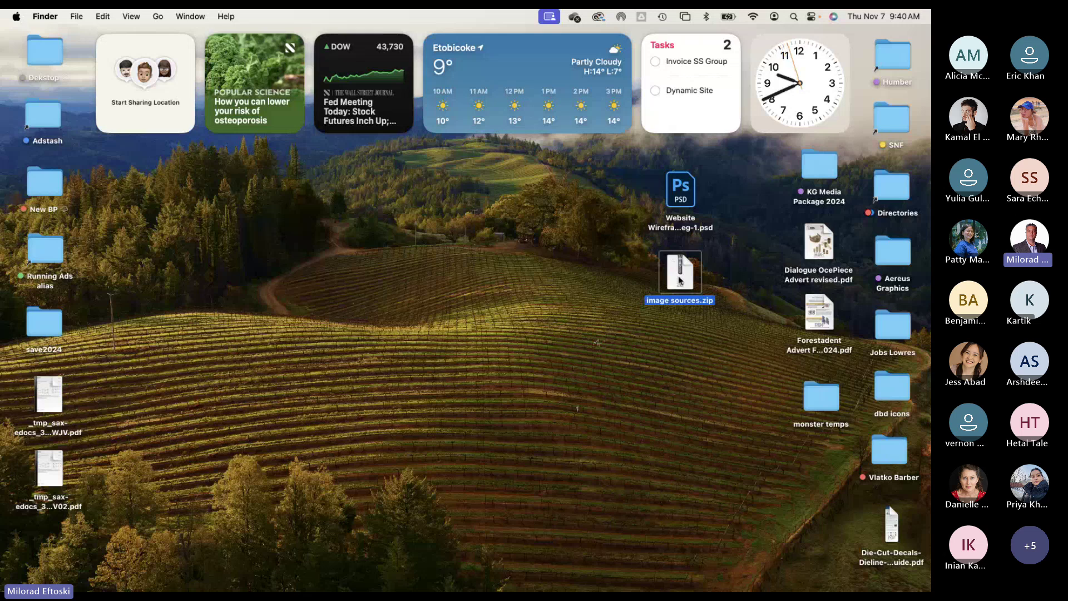
{"action": "double_click", "coordinate": [679, 281]}
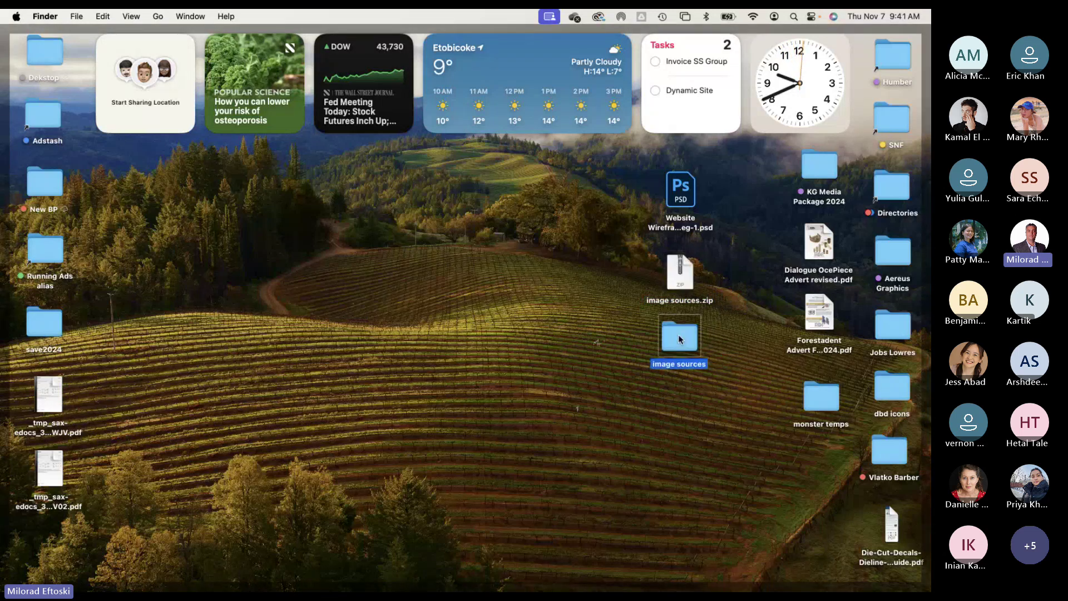
Step: Open the image sources folder, enlarge its window and move it below the widgets
{"action": "double_click", "coordinate": [679, 335]}
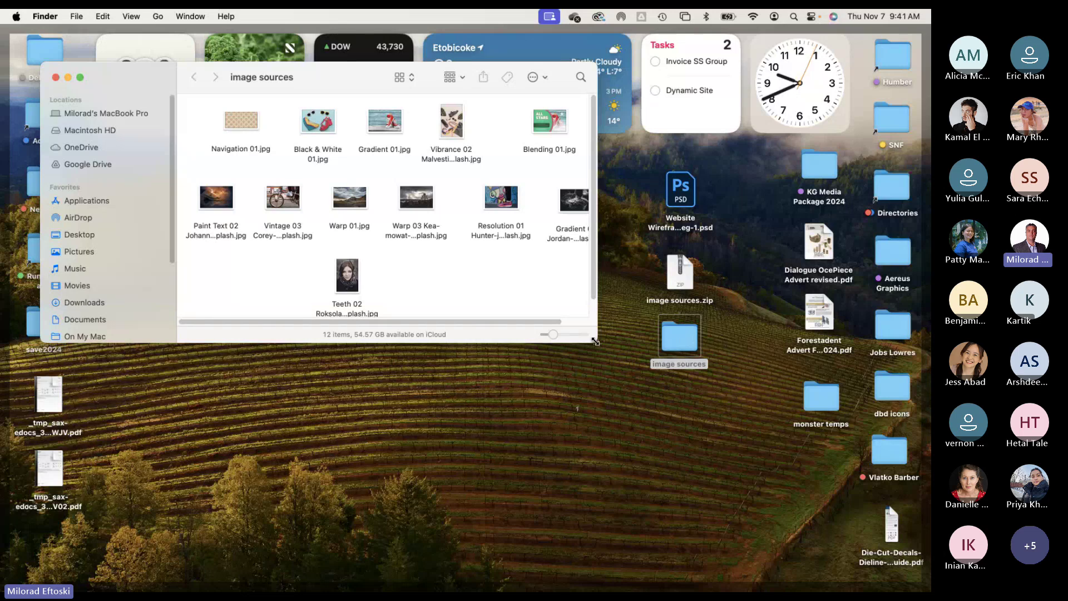
{"action": "left_click_drag", "start_coordinate": [595, 341], "coordinate": [681, 422]}
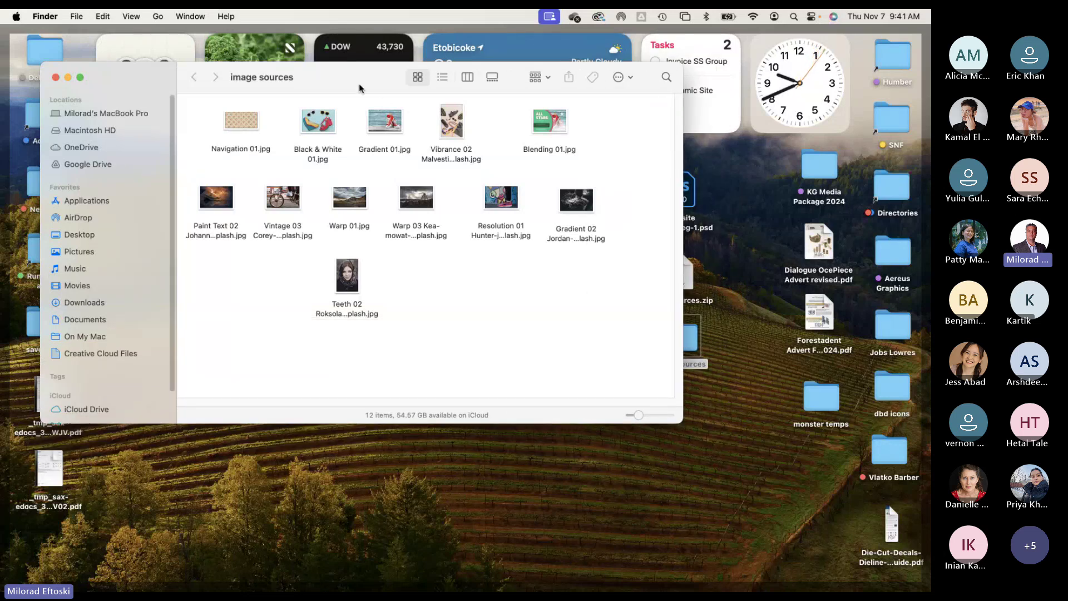
{"action": "left_click_drag", "start_coordinate": [358, 83], "coordinate": [452, 161]}
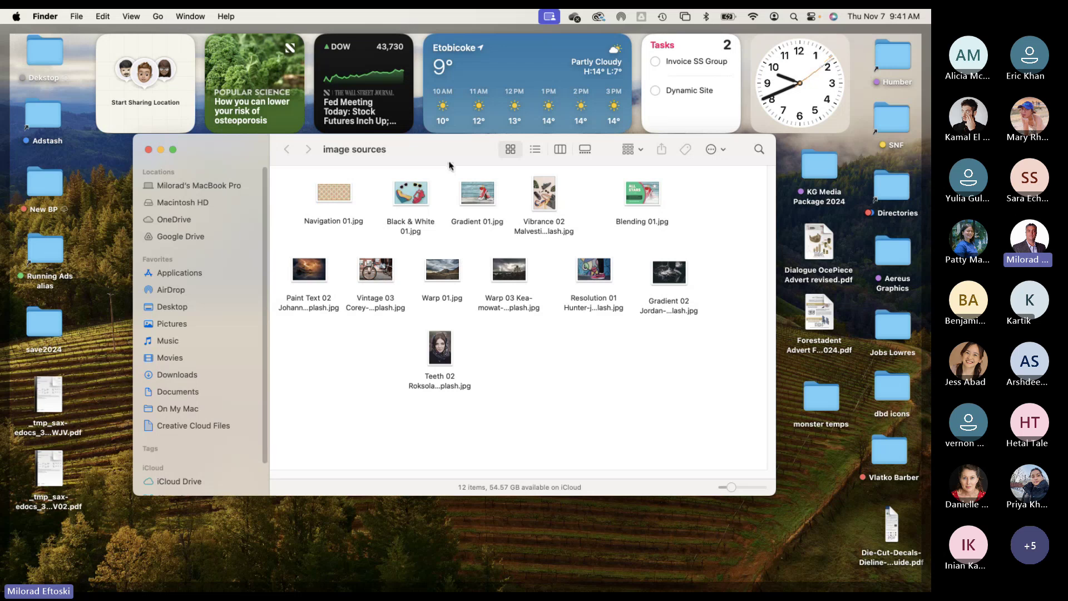
{"action": "left_click_drag", "start_coordinate": [449, 165], "coordinate": [443, 137]}
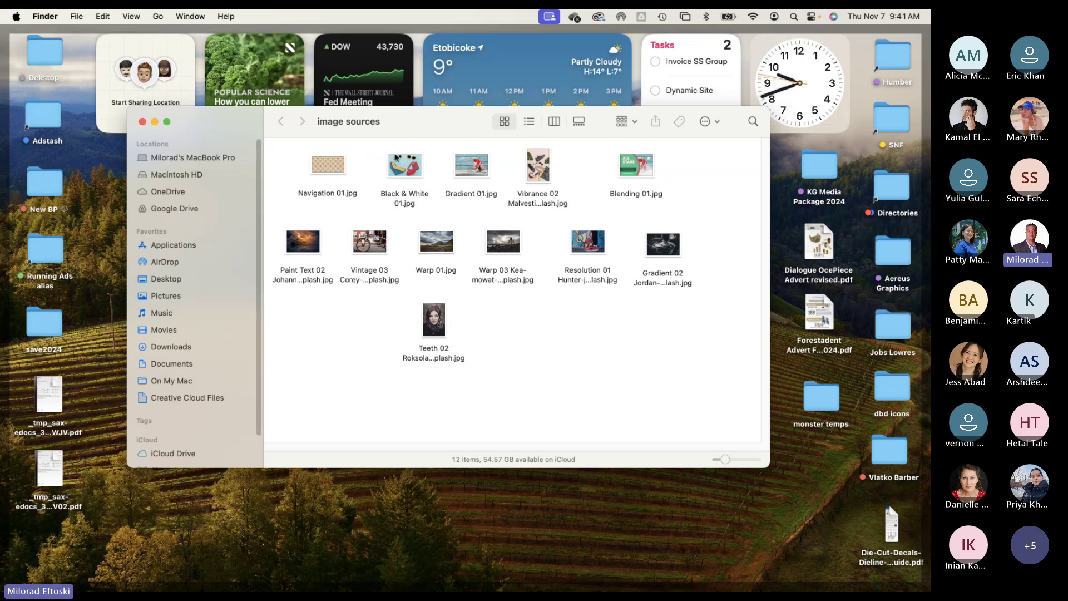
{"action": "left_click", "coordinate": [395, 158]}
{"action": "key", "text": "space"}
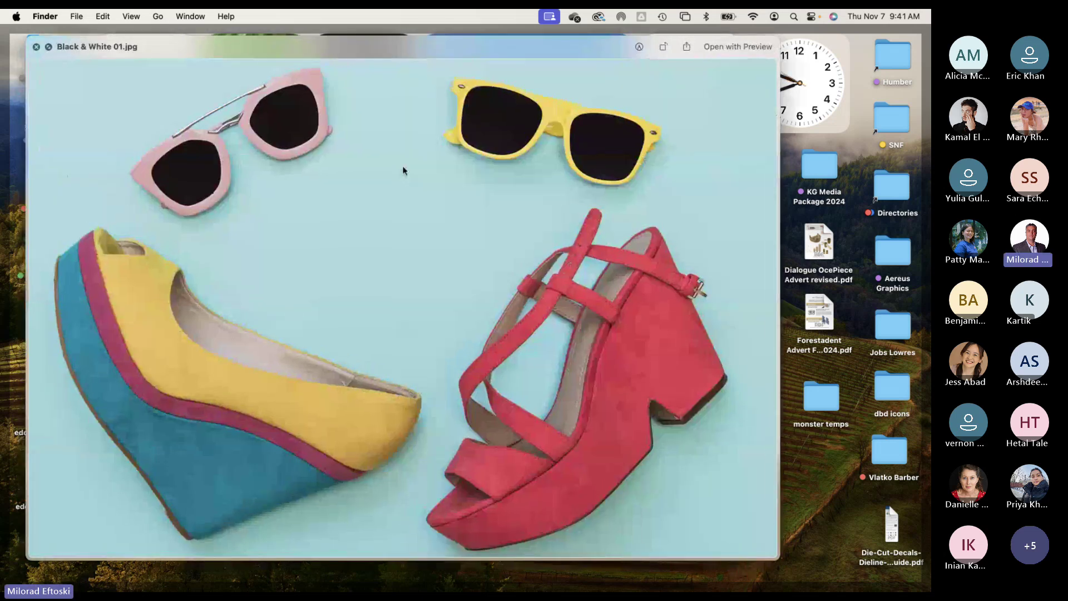
{"action": "key", "text": "Right"}
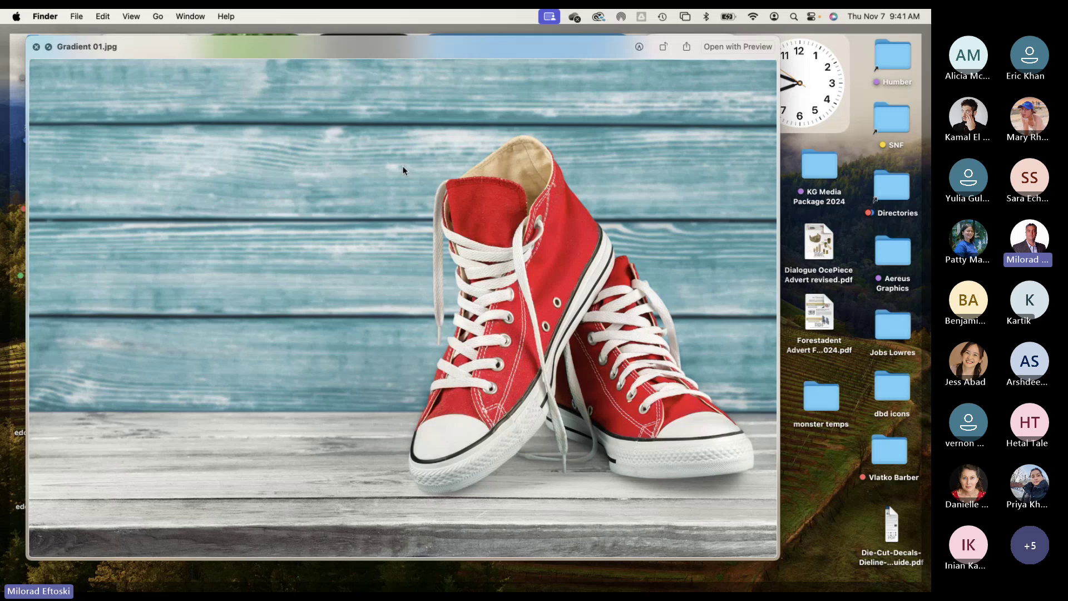
{"action": "key", "text": "Right"}
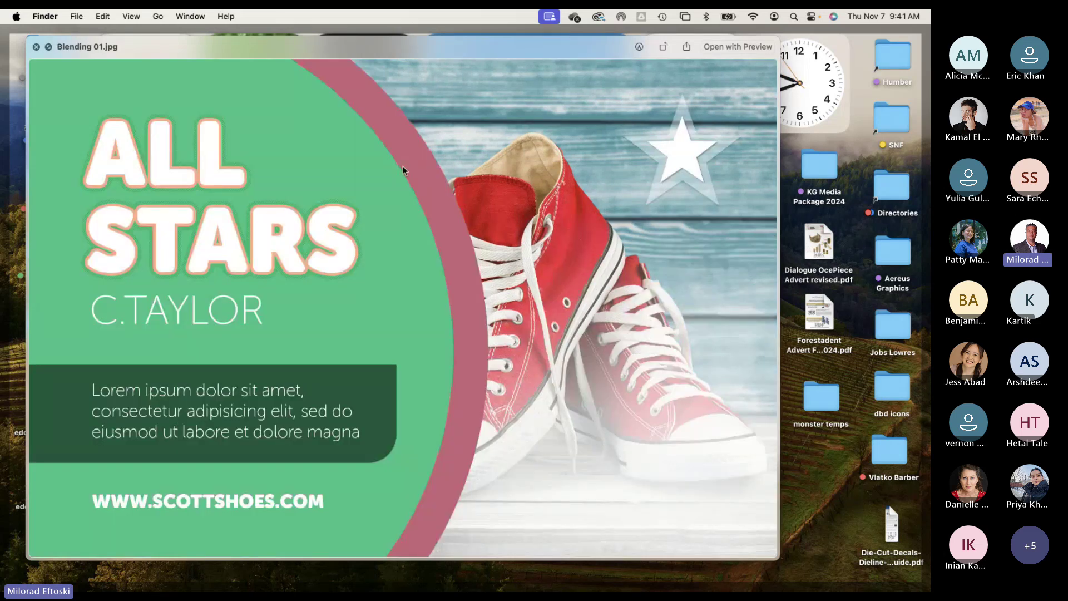
{"action": "key", "text": "Right"}
{"action": "key", "text": "Right"}
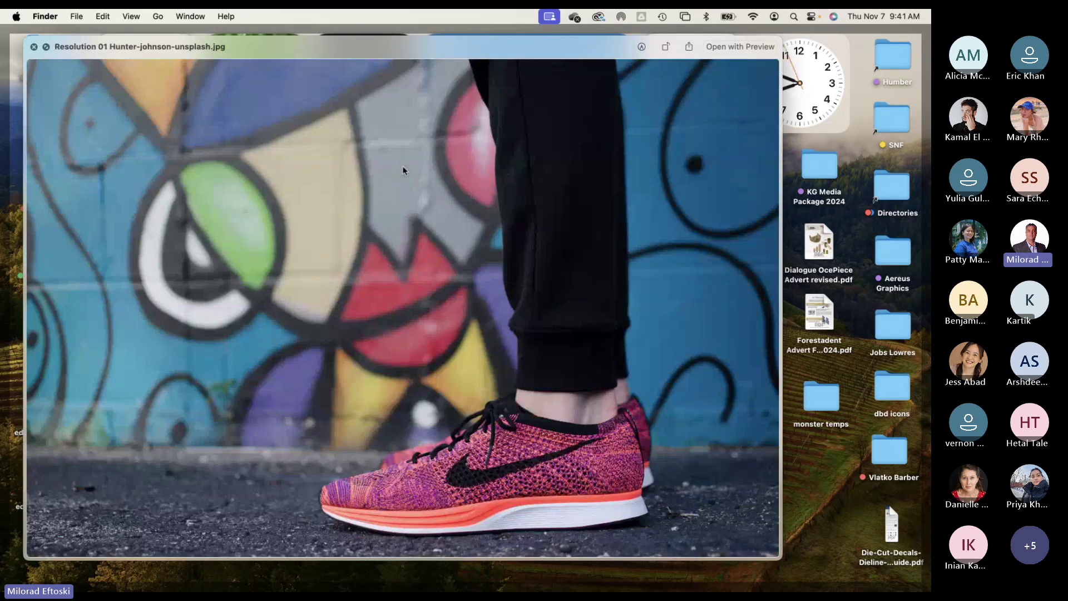
{"action": "key", "text": "Right"}
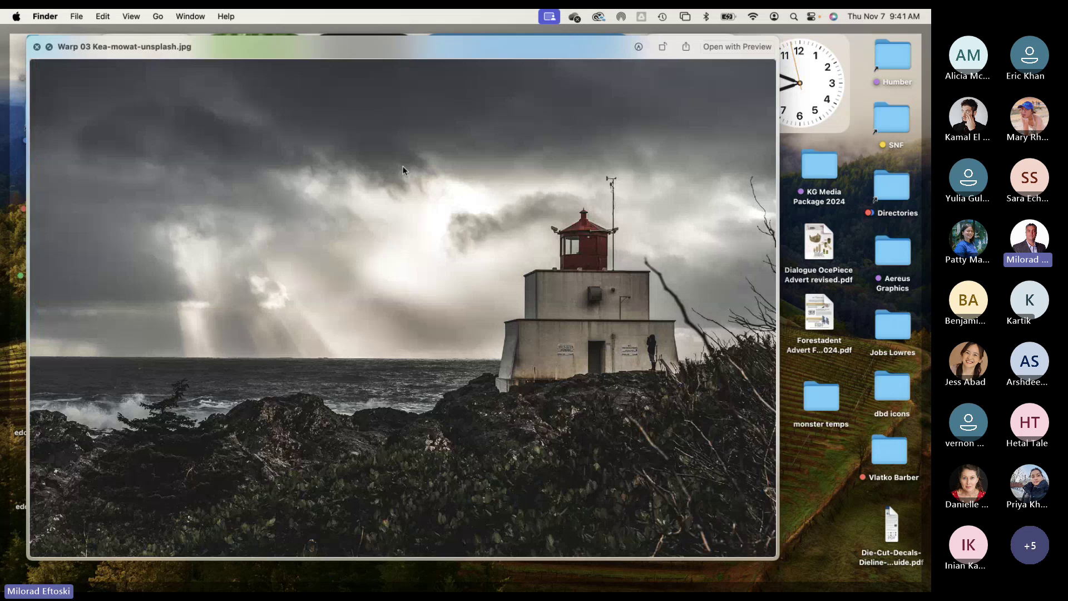
{"action": "key", "text": "Right"}
{"action": "key", "text": "Right"}
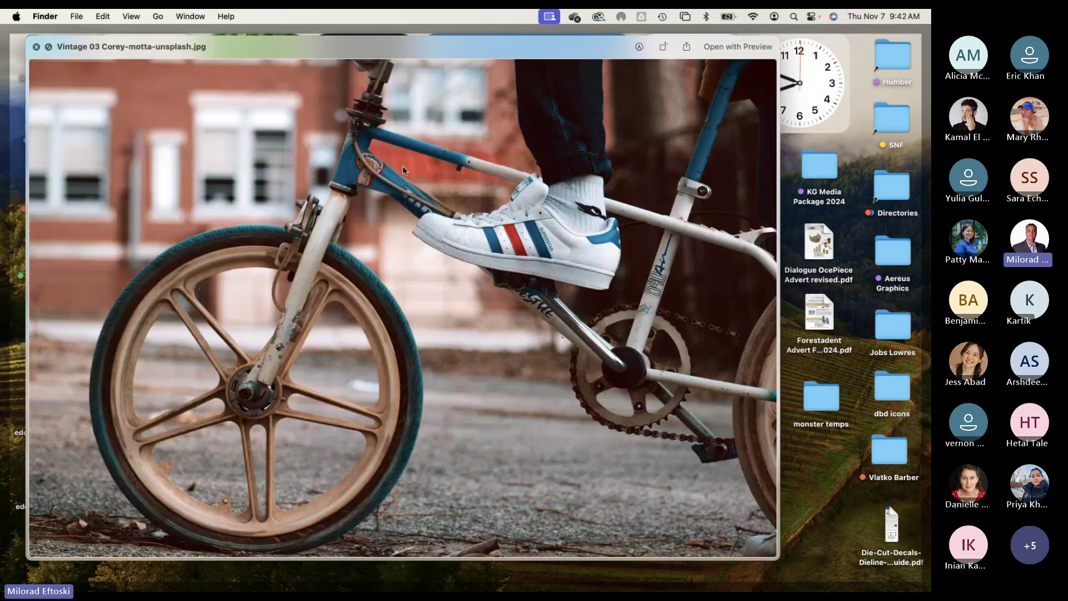
{"action": "key", "text": "Right"}
{"action": "key", "text": "Right"}
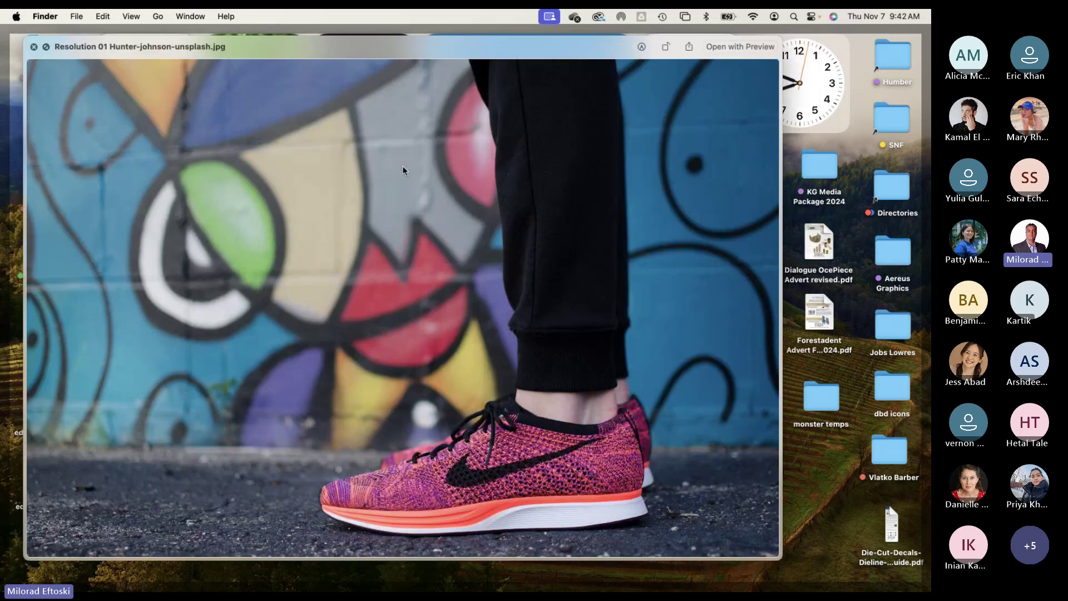
{"action": "key", "text": "Right"}
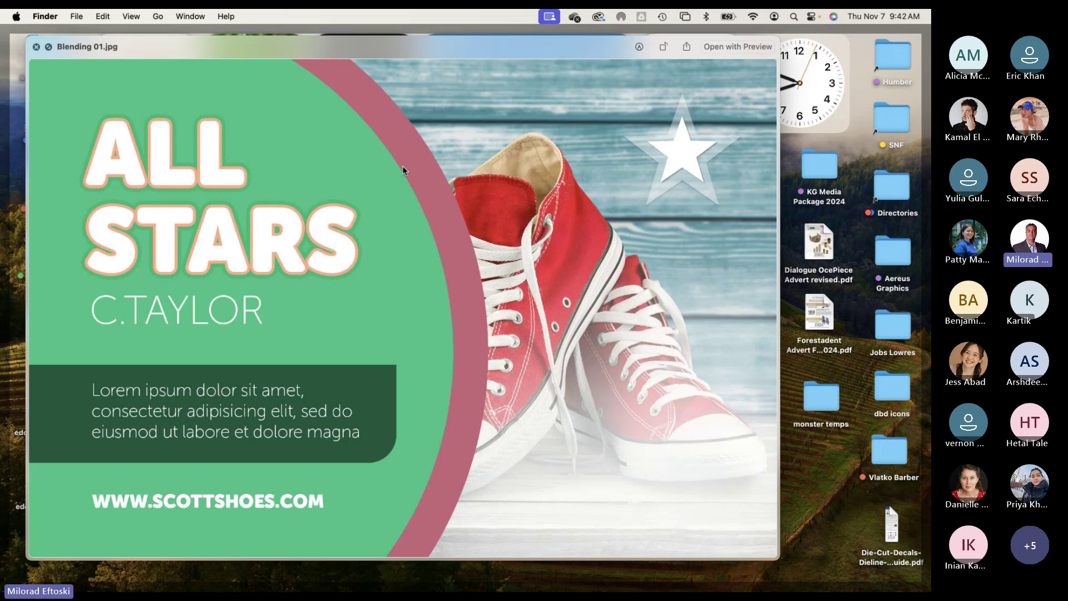
{"action": "key", "text": "space"}
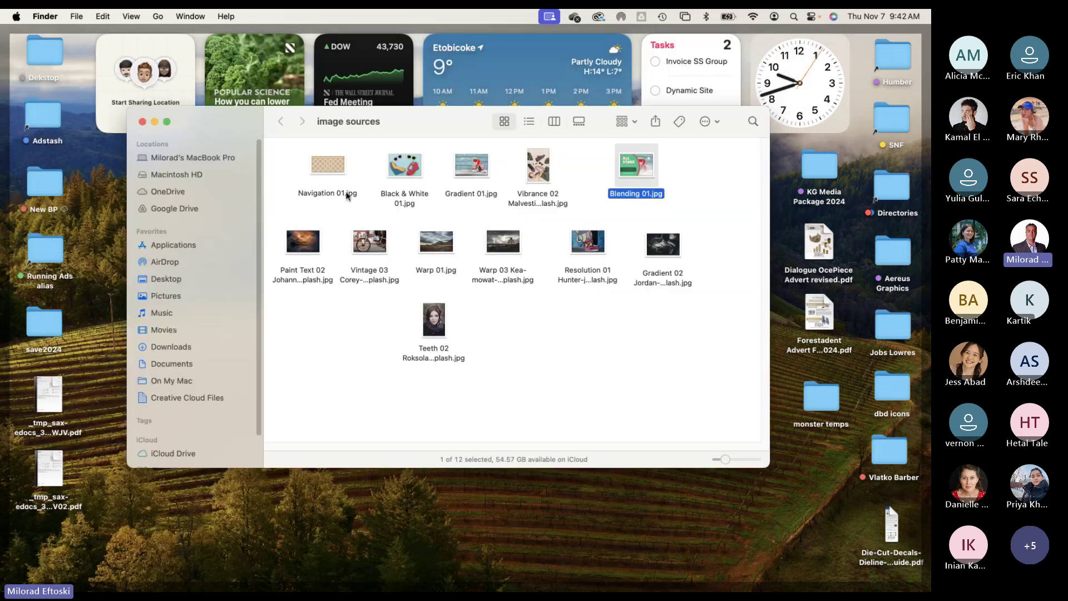
{"action": "left_click", "coordinate": [347, 194]}
{"action": "key", "text": "space"}
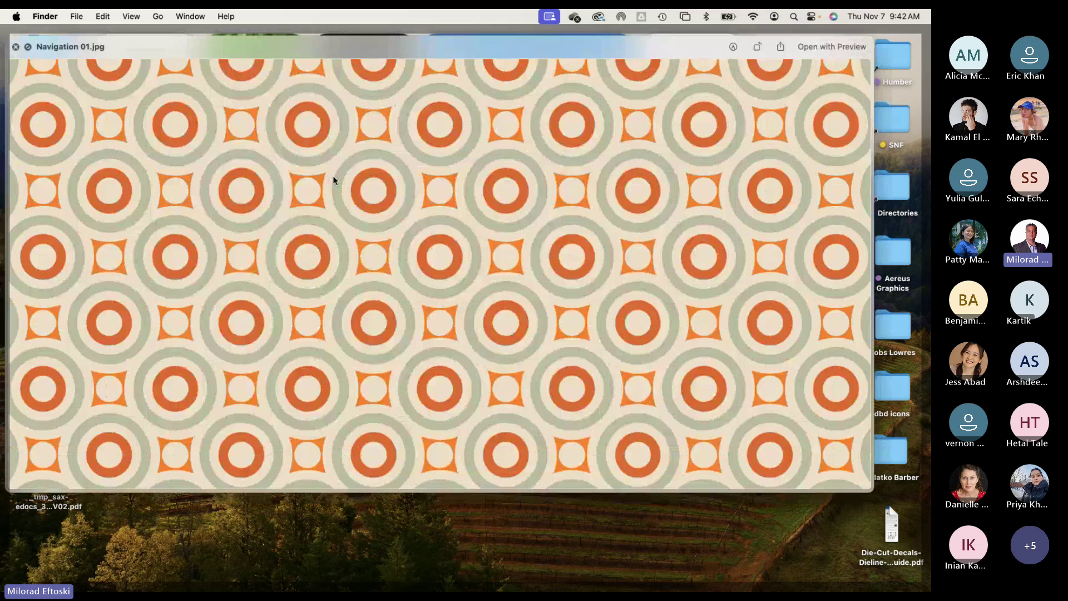
{"action": "key", "text": "space"}
{"action": "left_click_drag", "start_coordinate": [433, 320], "coordinate": [505, 319]}
{"action": "left_click_drag", "start_coordinate": [428, 120], "coordinate": [401, 118]}
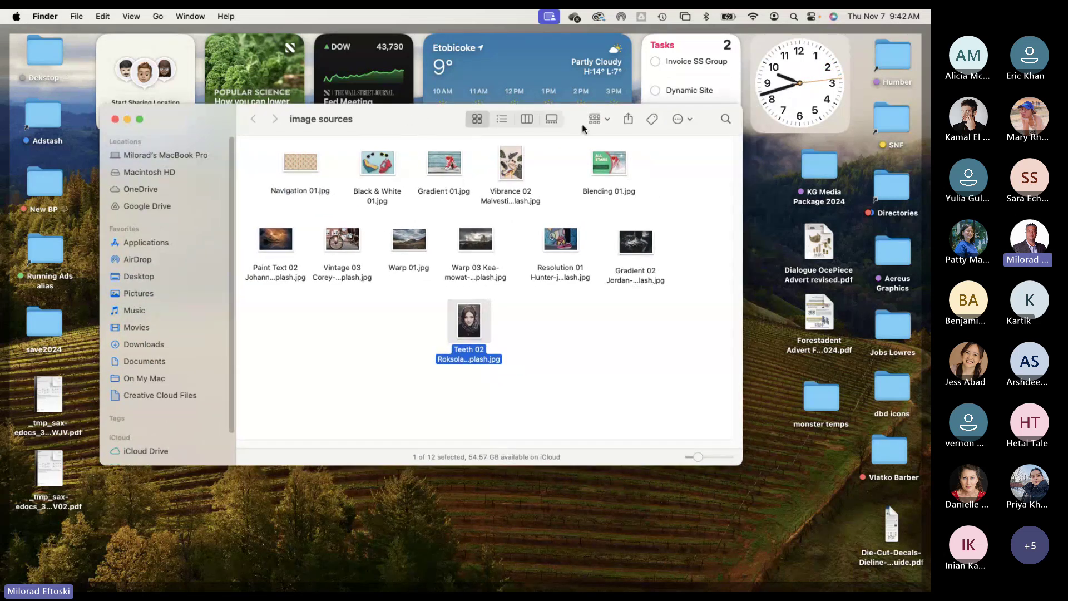
{"action": "left_click", "coordinate": [606, 159]}
{"action": "key", "text": "space"}
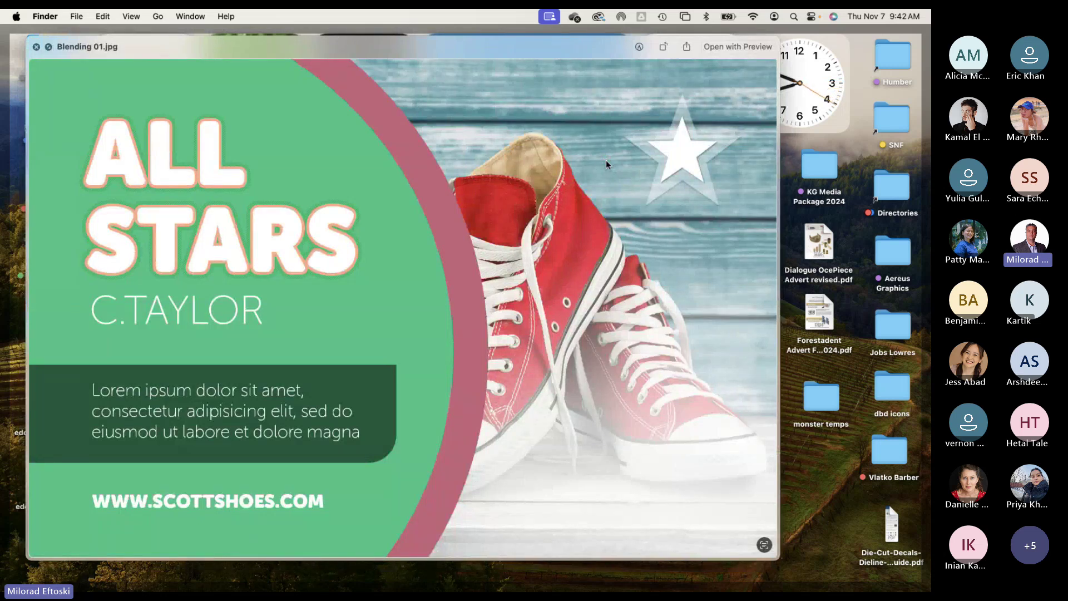
{"action": "key", "text": "space"}
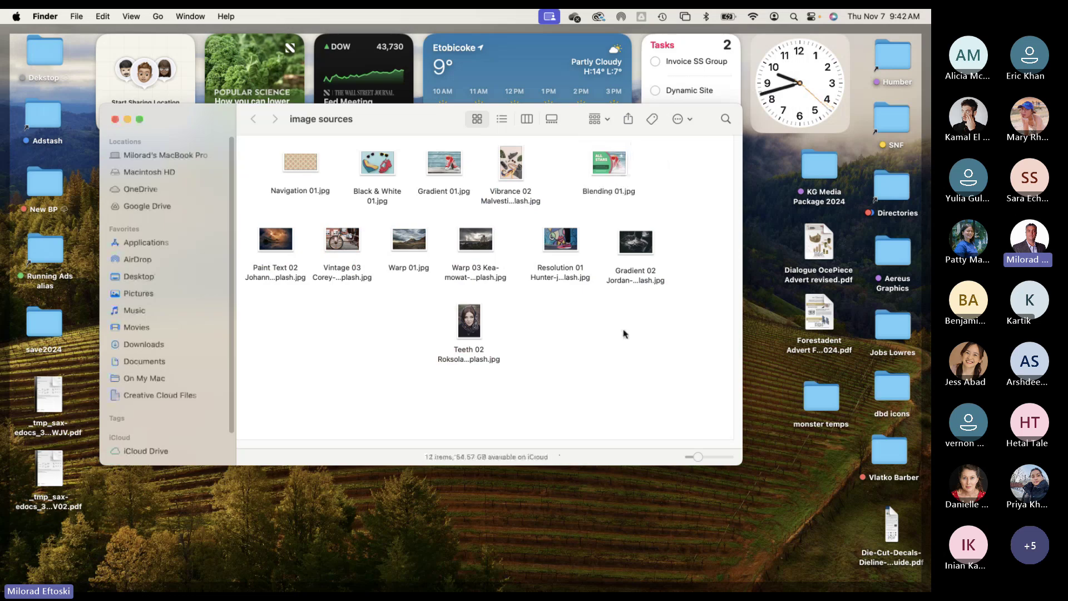
Step: Place Teeth 02 at the end of the first row of image sources
{"action": "left_click", "coordinate": [594, 171]}
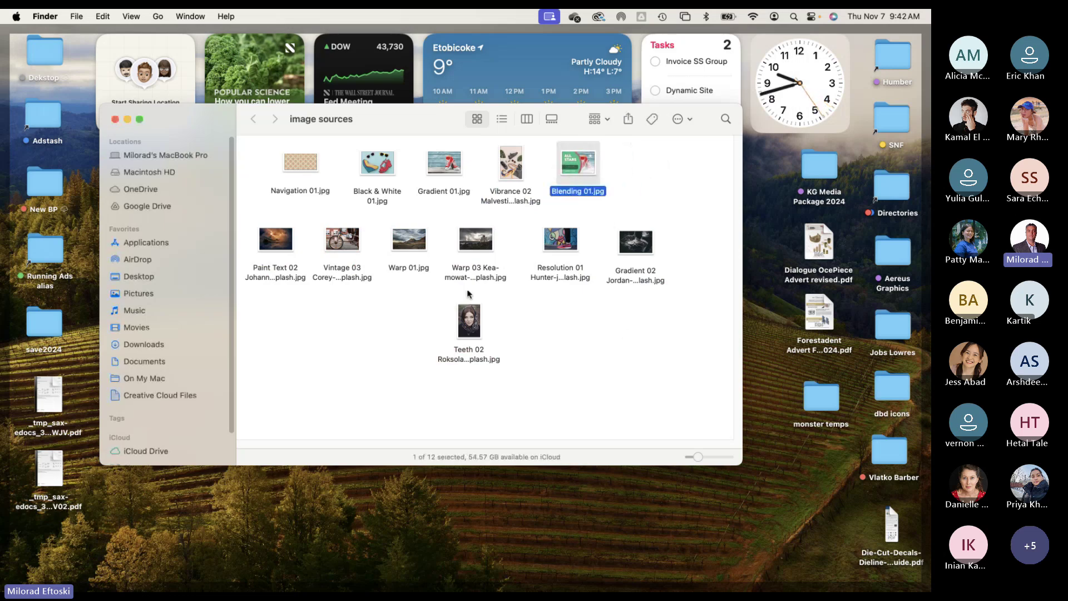
{"action": "left_click_drag", "start_coordinate": [467, 341], "coordinate": [653, 179]}
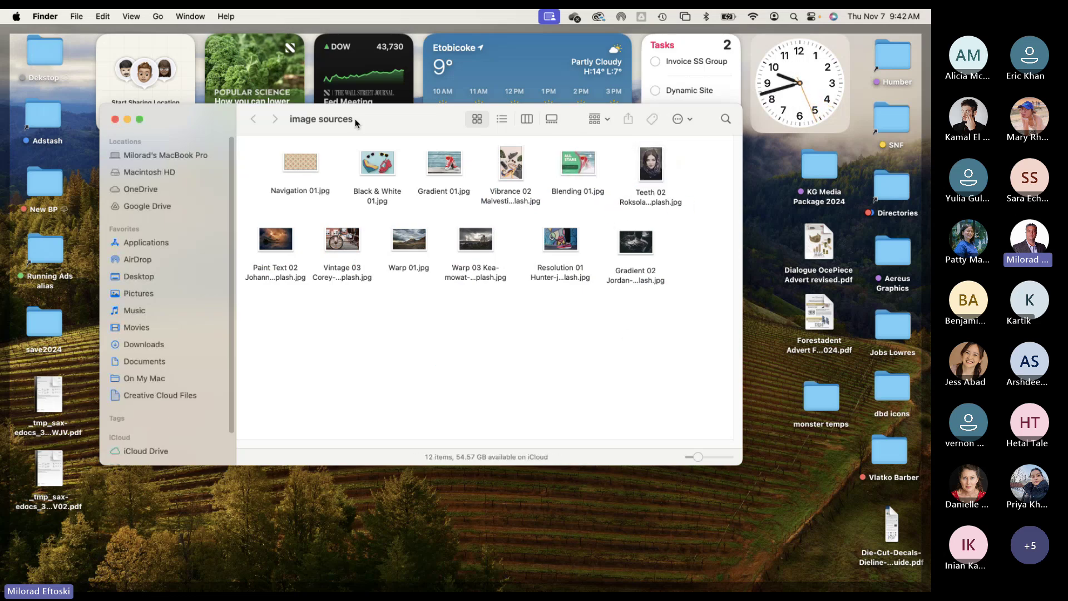
{"action": "left_click_drag", "start_coordinate": [358, 115], "coordinate": [399, 161]}
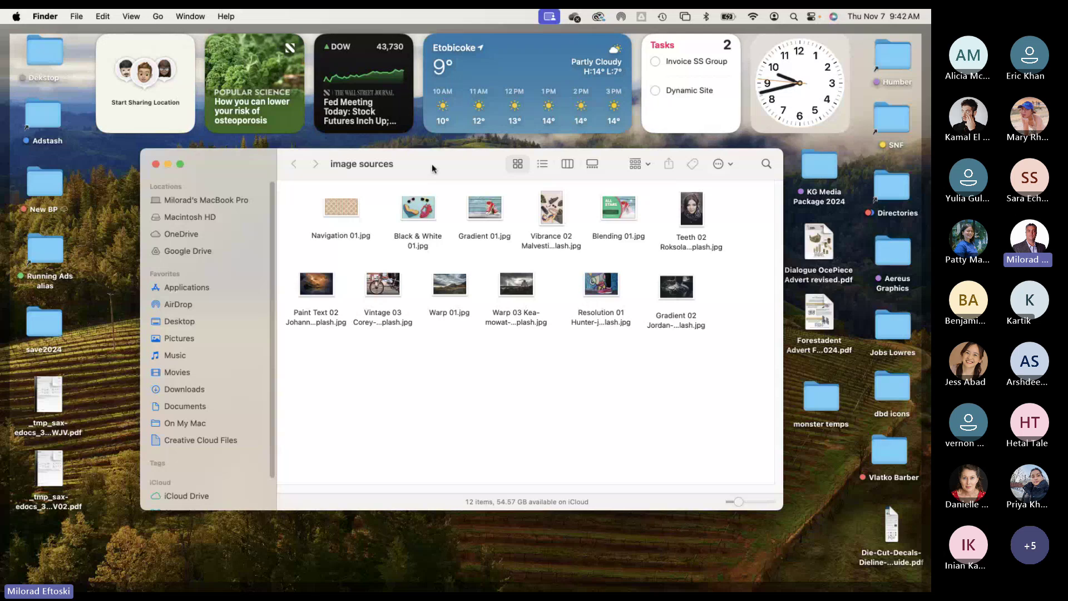
{"action": "left_click_drag", "start_coordinate": [431, 167], "coordinate": [405, 178]}
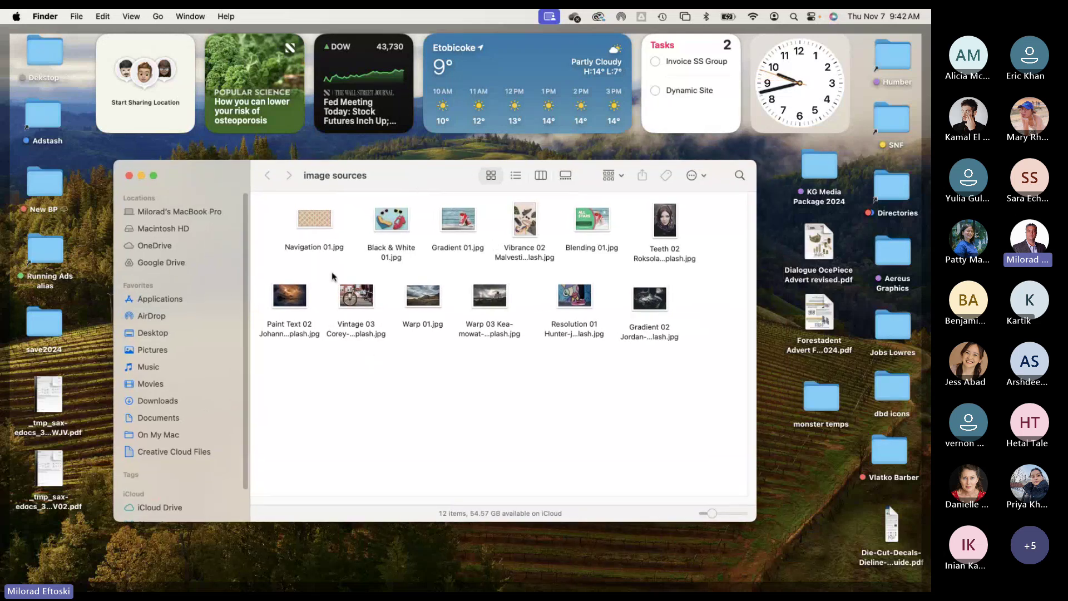
Step: Close the image sources window and open Website Wireframe eg-1.psd in Photoshop
{"action": "left_click", "coordinate": [129, 176]}
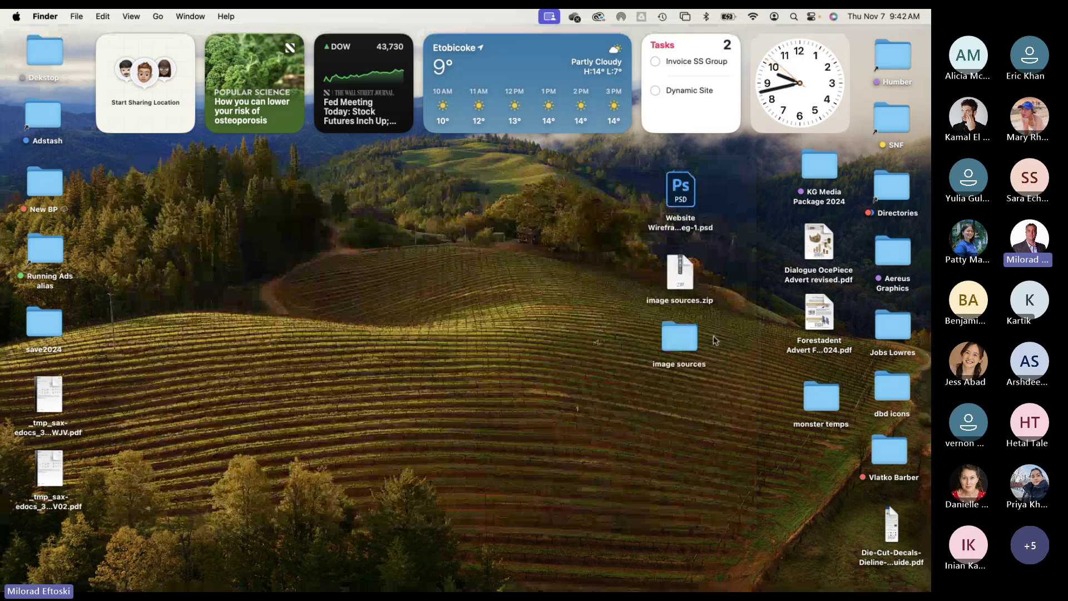
{"action": "left_click", "coordinate": [680, 190]}
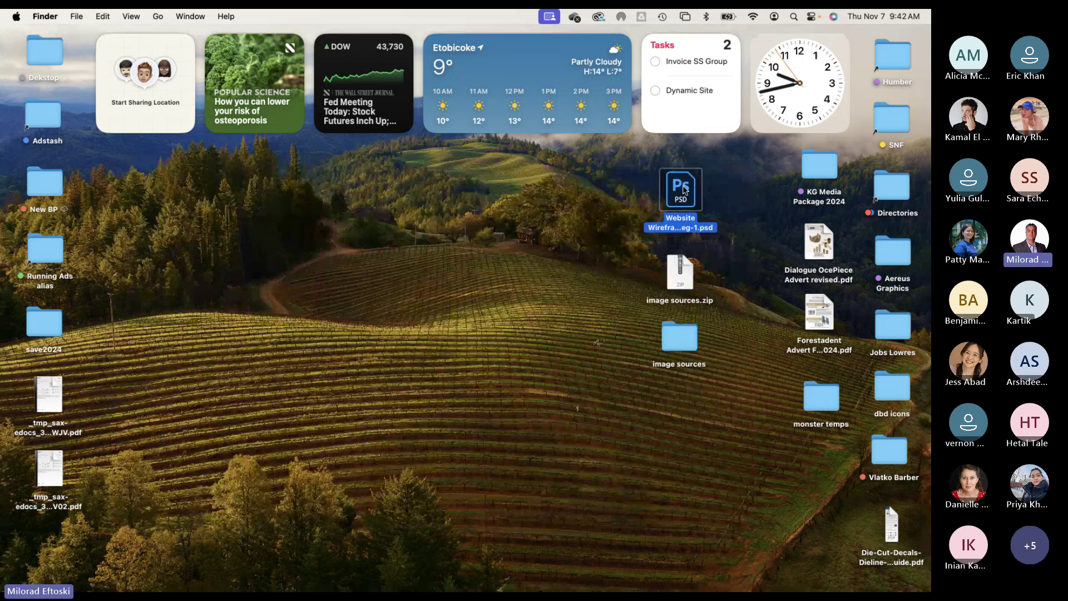
{"action": "double_click", "coordinate": [680, 190]}
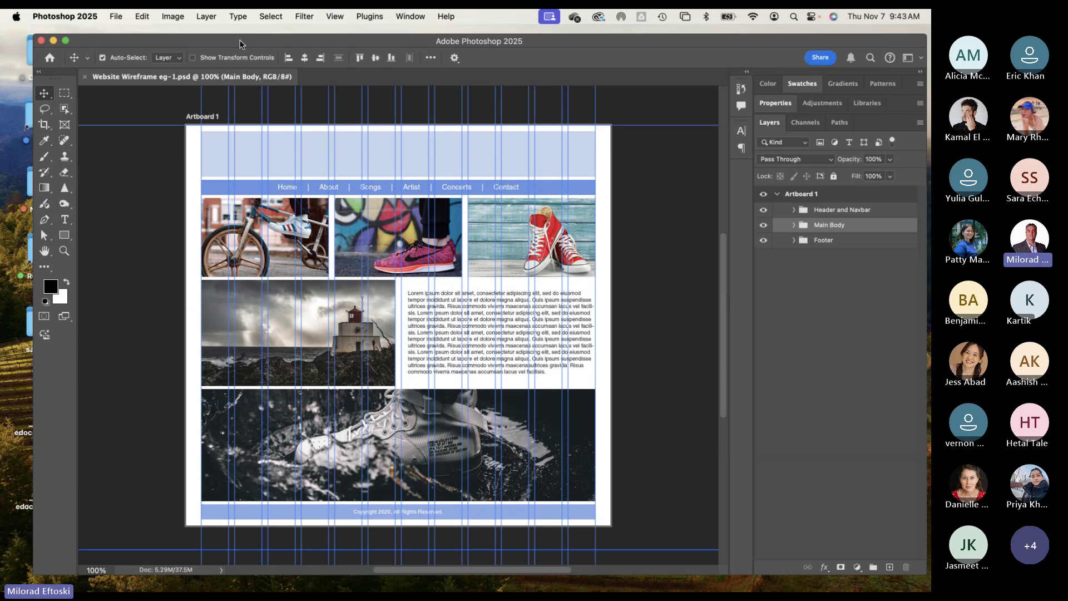
{"action": "mouse_move", "coordinate": [239, 35]}
{"action": "left_mouse_down"}
{"action": "mouse_move", "coordinate": [278, 41]}
{"action": "mouse_move", "coordinate": [233, 36]}
{"action": "left_mouse_up"}
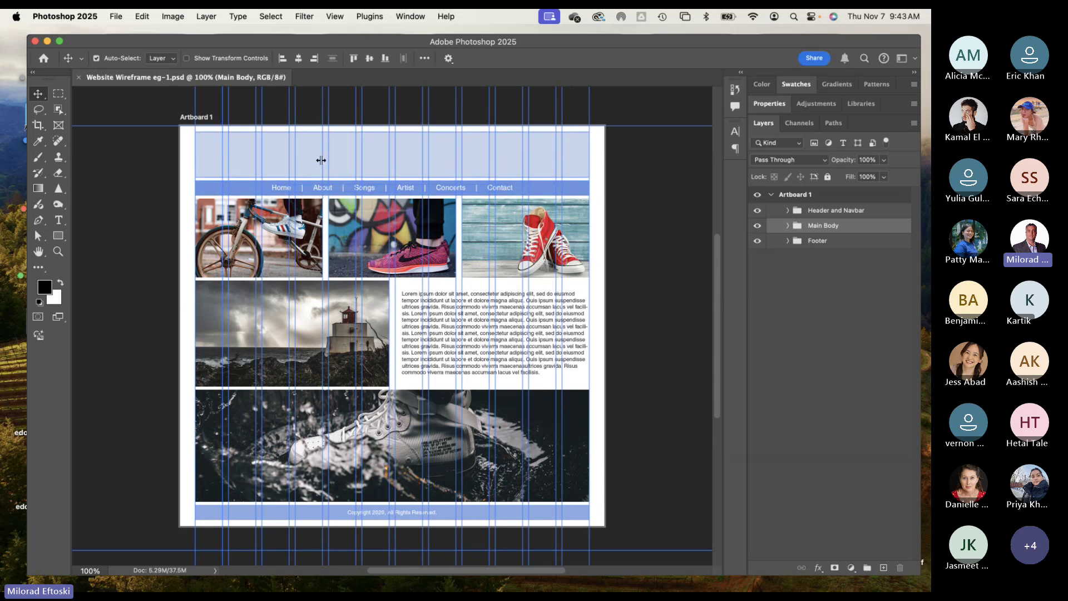
Step: Close the wireframe document, minimize Photoshop, and shift the three desktop icons right
{"action": "left_click", "coordinate": [79, 77]}
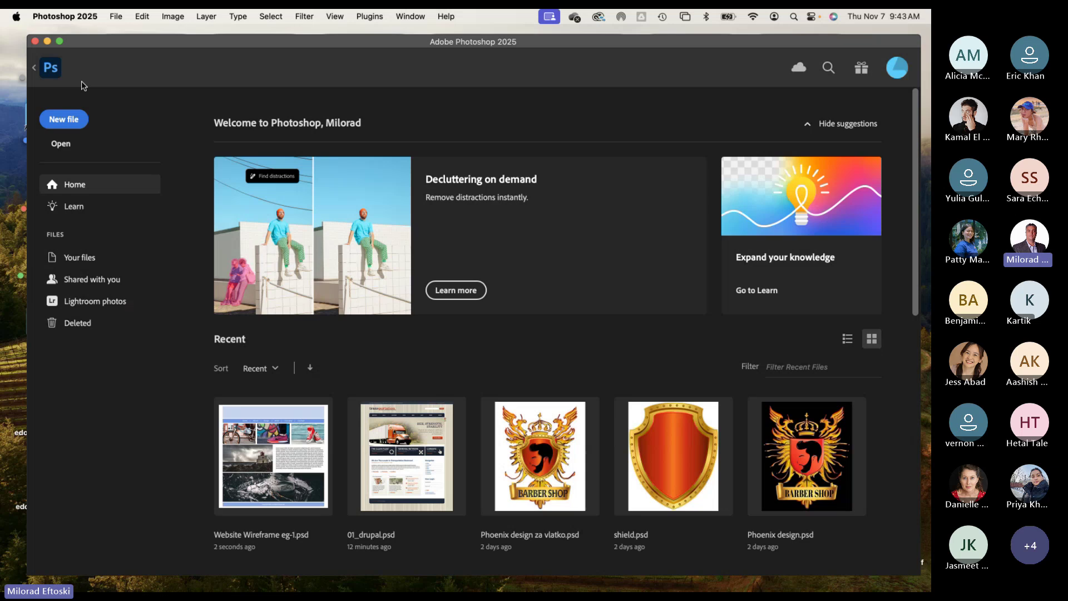
{"action": "left_click", "coordinate": [47, 41]}
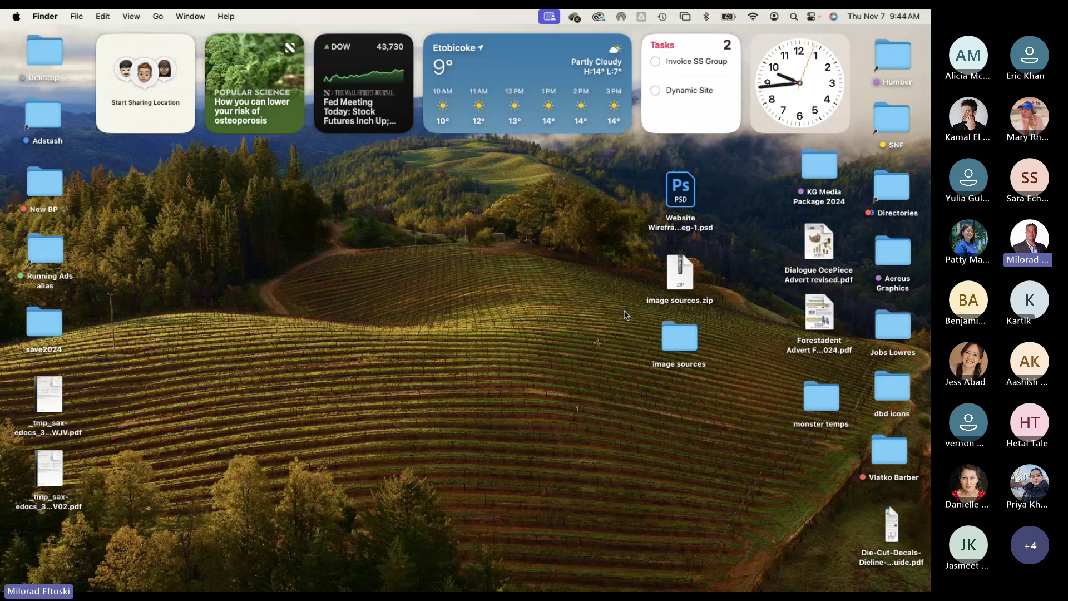
{"action": "left_click_drag", "start_coordinate": [634, 187], "coordinate": [729, 331]}
{"action": "left_click", "coordinate": [621, 329]}
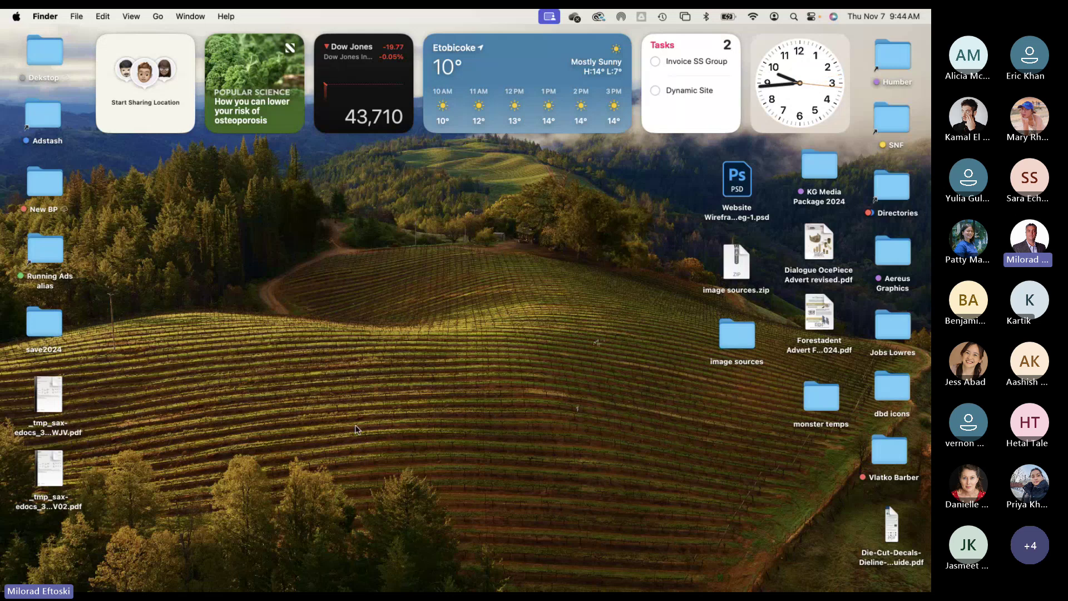
Step: Check the Chrome course outline, minimize it, and bring Photoshop's Home screen forward
{"action": "mouse_move", "coordinate": [248, 578]}
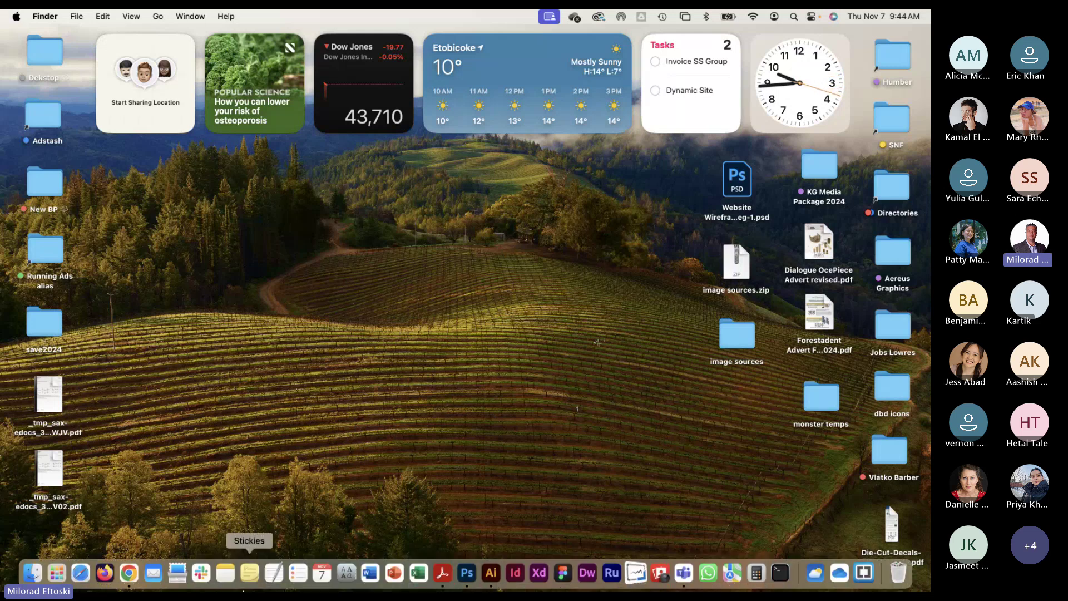
{"action": "left_click", "coordinate": [129, 572]}
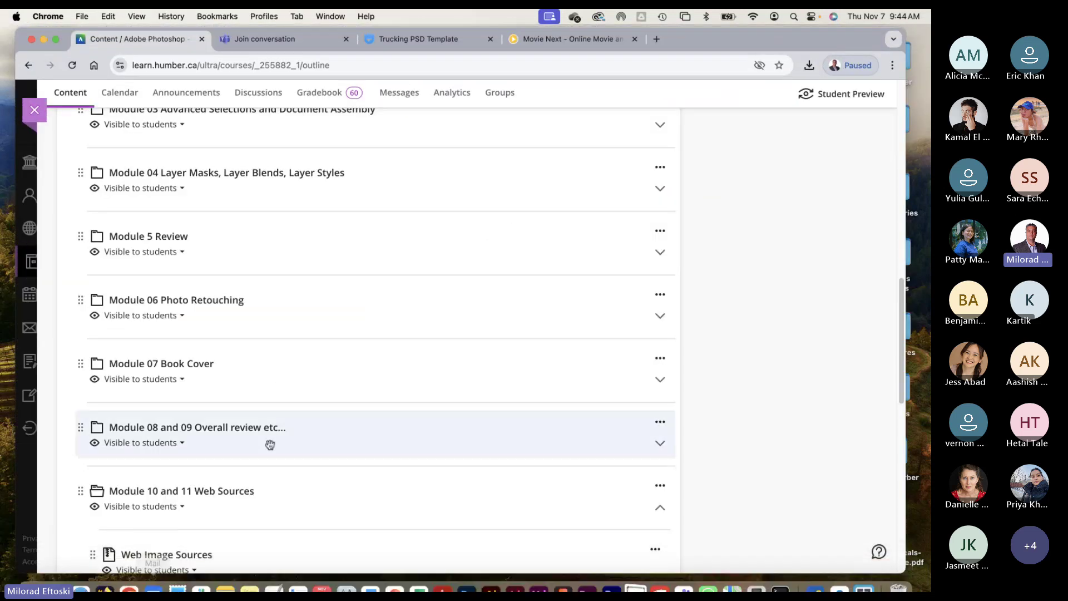
{"action": "scroll", "coordinate": [356, 378], "scroll_direction": "down", "scroll_amount": 3}
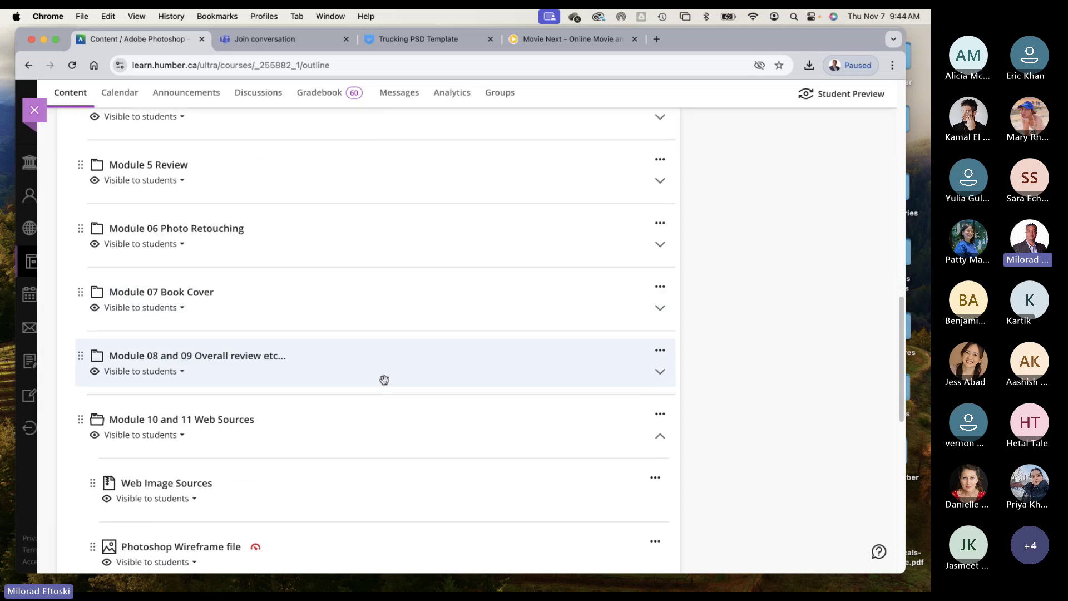
{"action": "scroll", "coordinate": [381, 380], "scroll_direction": "down", "scroll_amount": 4}
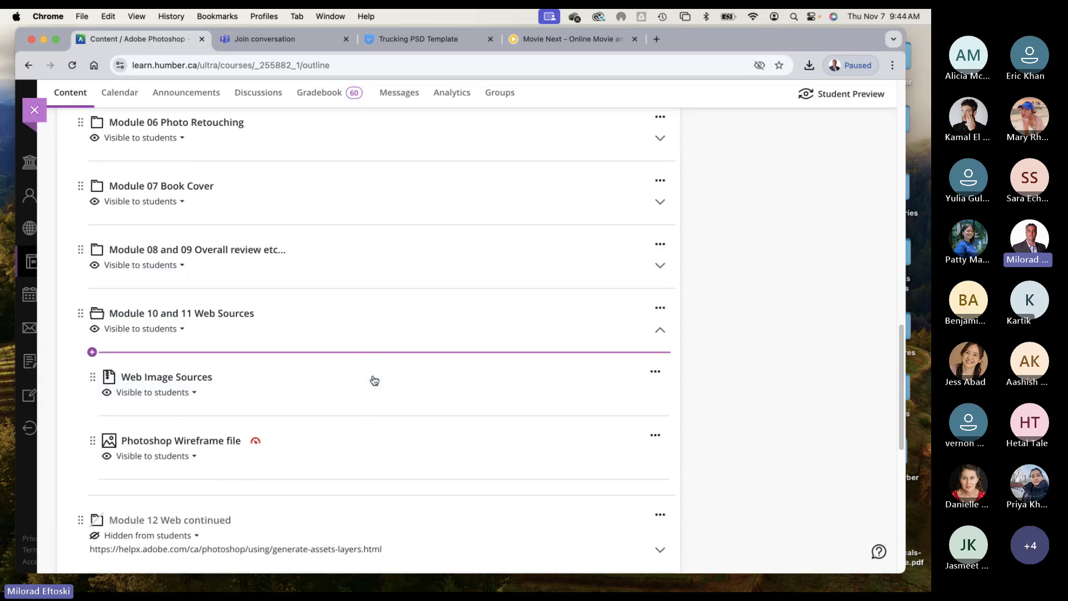
{"action": "left_click", "coordinate": [43, 43]}
{"action": "mouse_move", "coordinate": [444, 586]}
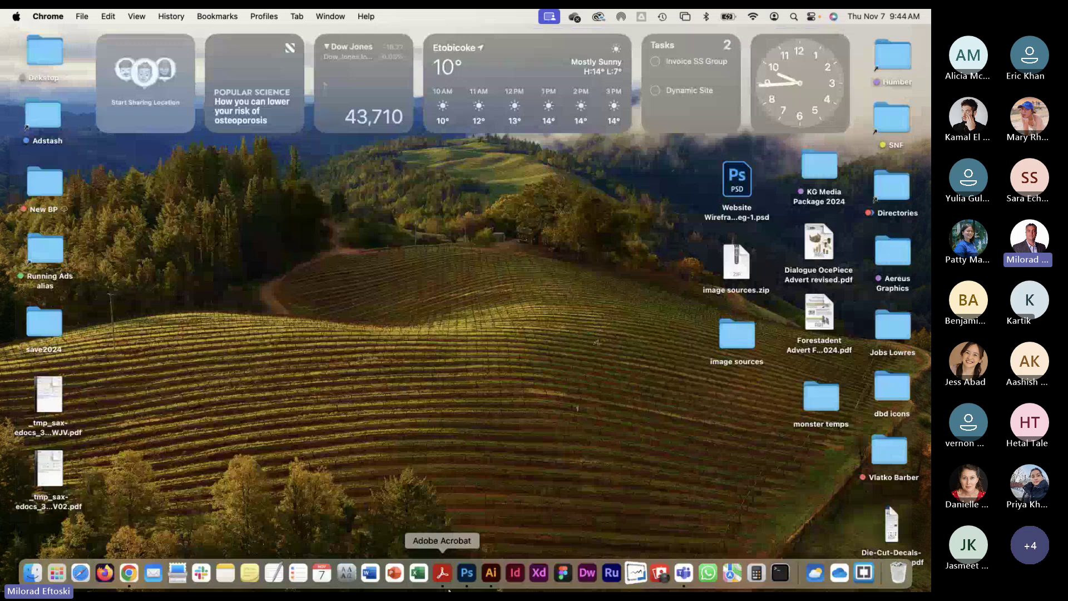
{"action": "left_click", "coordinate": [467, 574]}
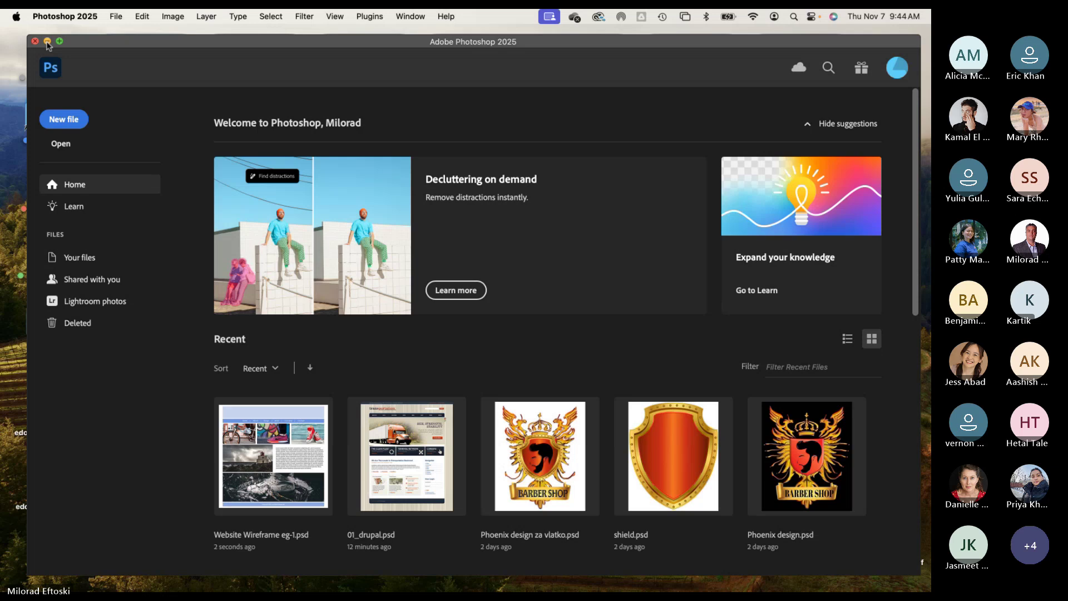
Step: Start a new document and browse the Photo, Print and Art & Illustration presets, ending on Web
{"action": "left_click", "coordinate": [64, 120]}
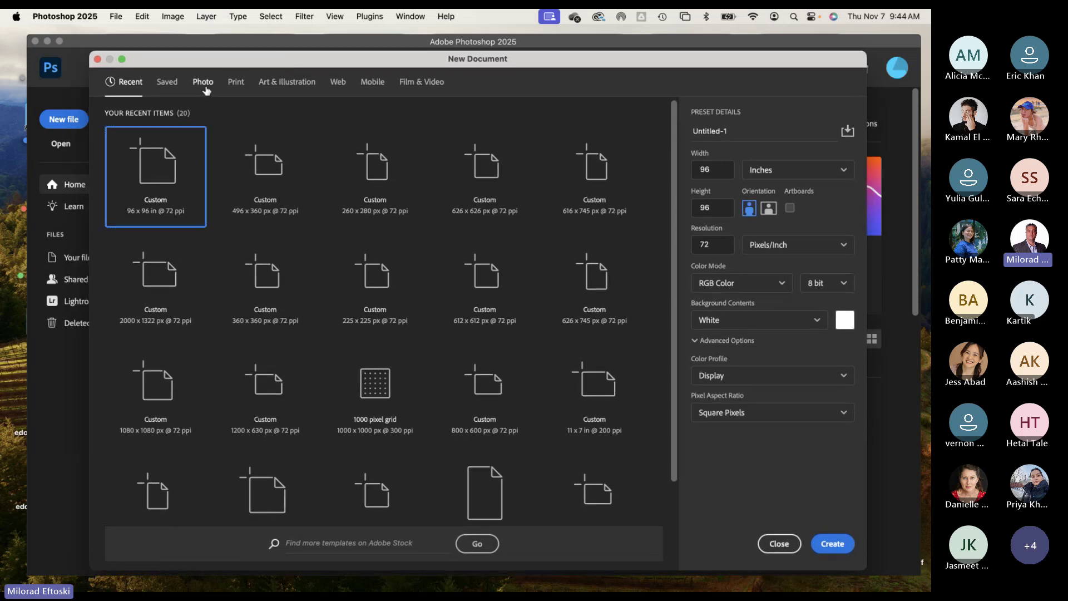
{"action": "left_click", "coordinate": [204, 85]}
{"action": "left_click", "coordinate": [236, 83]}
{"action": "left_click", "coordinate": [280, 83]}
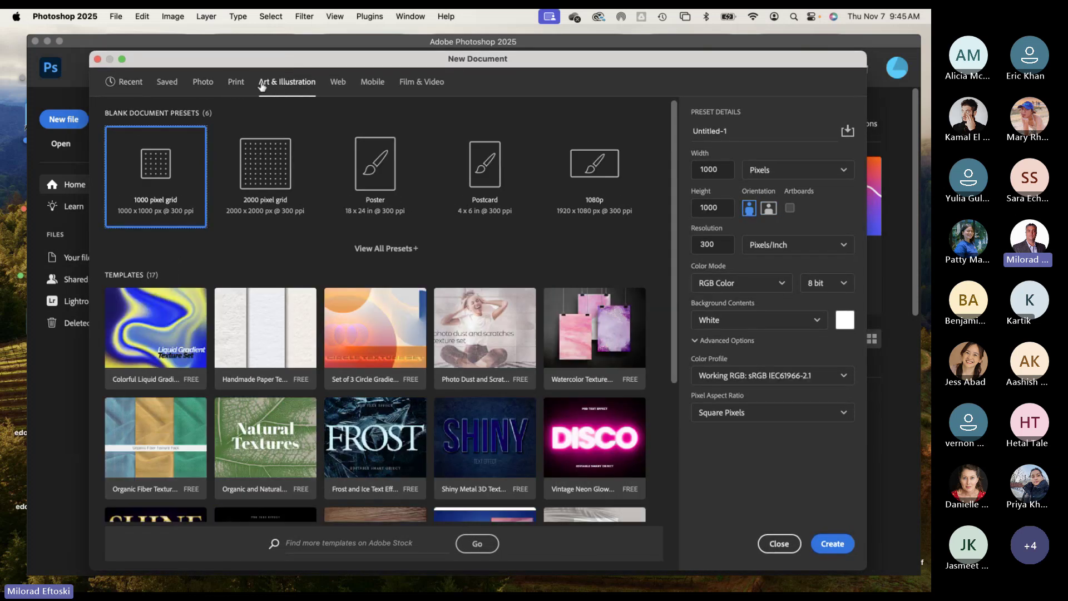
{"action": "left_click", "coordinate": [337, 83]}
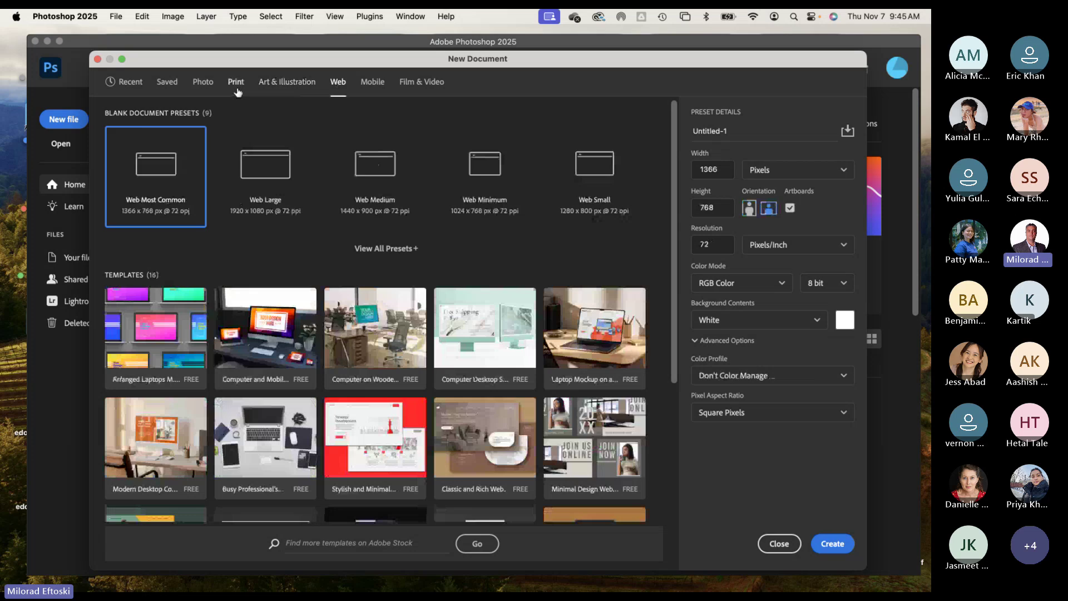
{"action": "left_click", "coordinate": [236, 84]}
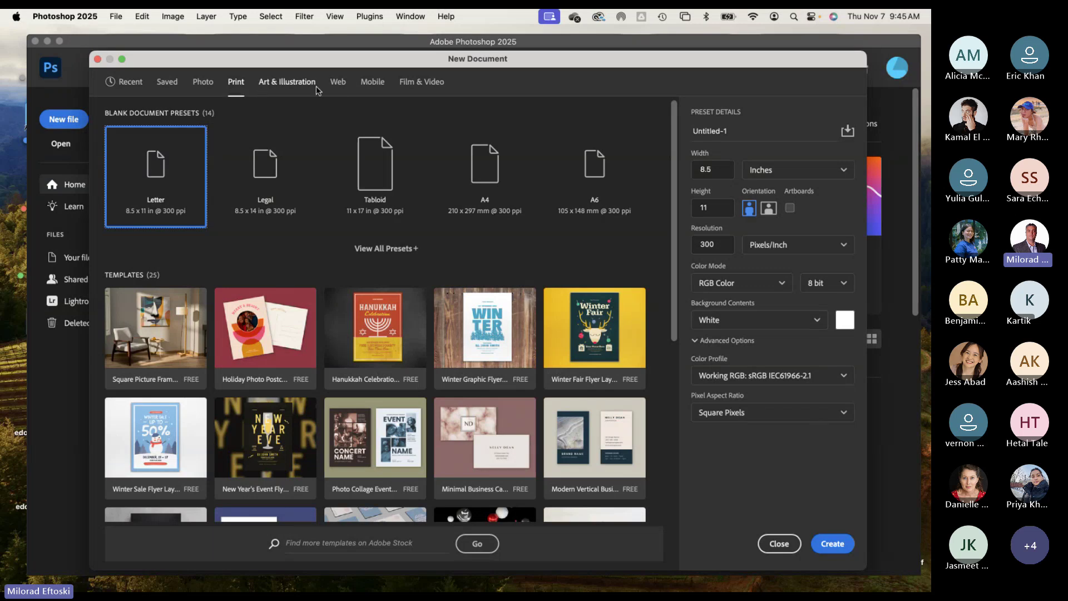
{"action": "left_click", "coordinate": [337, 83]}
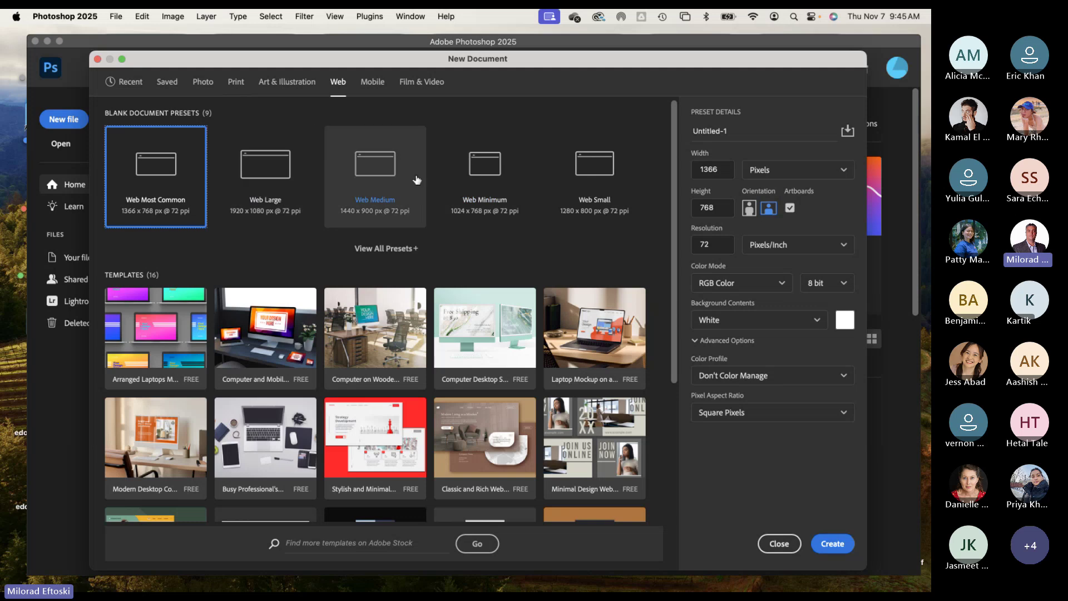
Step: Compare Web Medium 1440x900, Web Minimum 1024x768 and Web Large 1920x1080, then view Mobile presets
{"action": "left_click", "coordinate": [718, 248]}
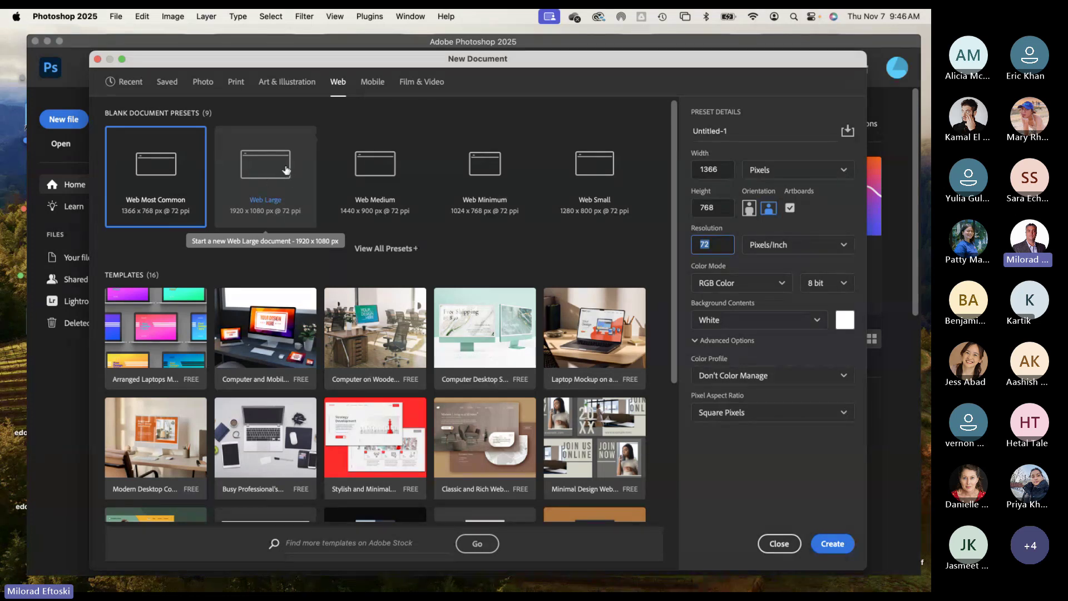
{"action": "left_click", "coordinate": [367, 177]}
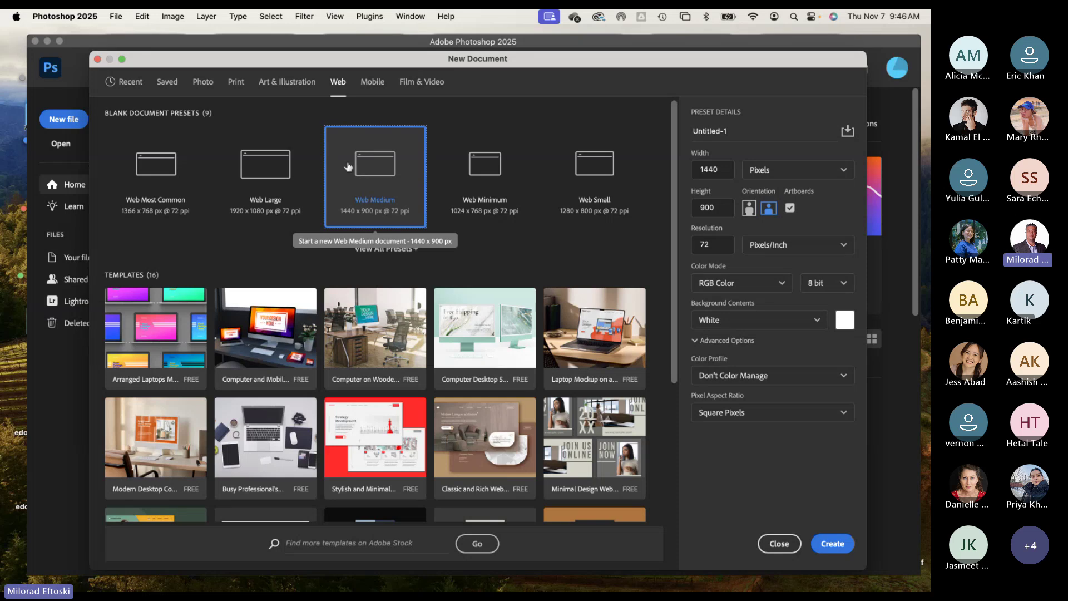
{"action": "left_click", "coordinate": [489, 177]}
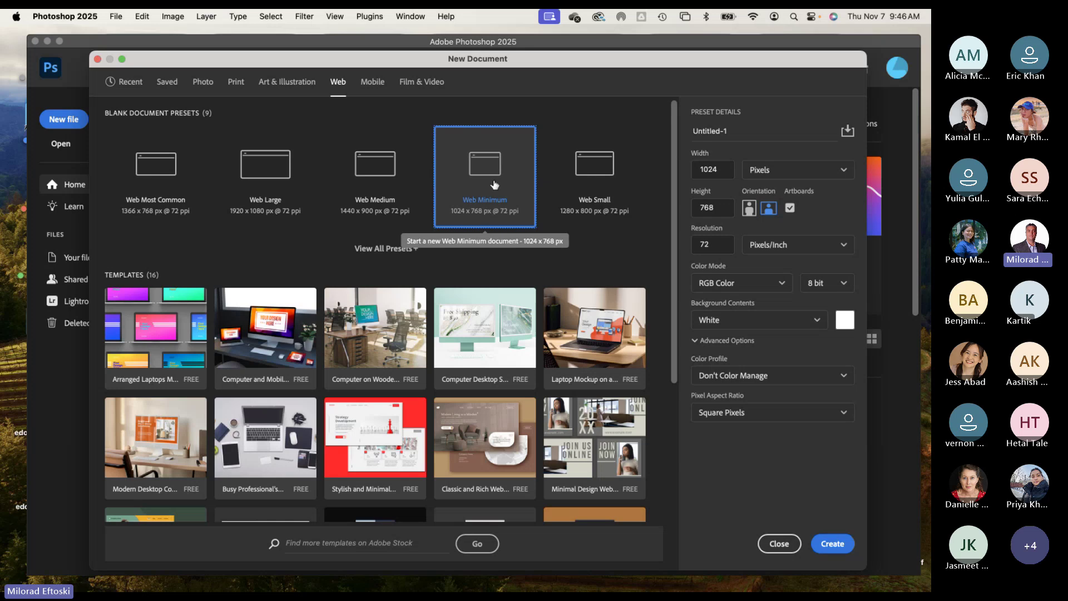
{"action": "left_click", "coordinate": [380, 176]}
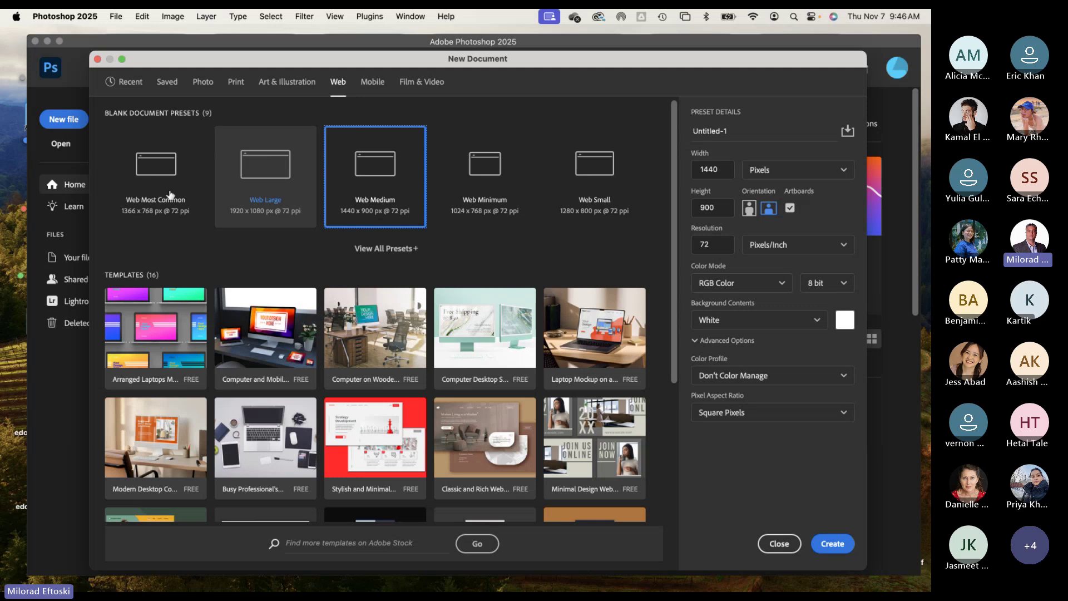
{"action": "left_click", "coordinate": [262, 183]}
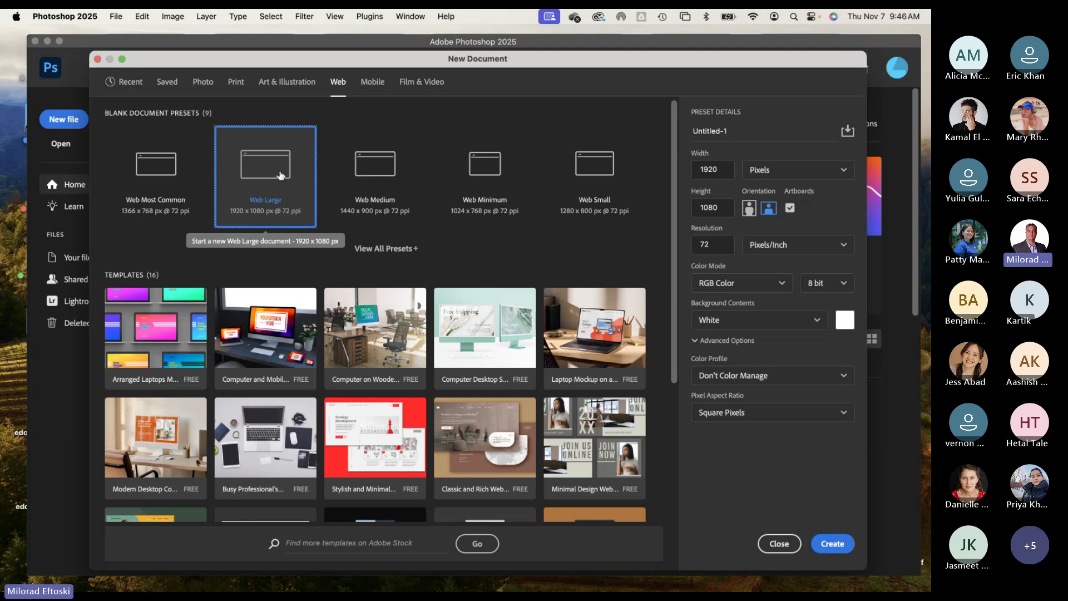
{"action": "left_click", "coordinate": [373, 83]}
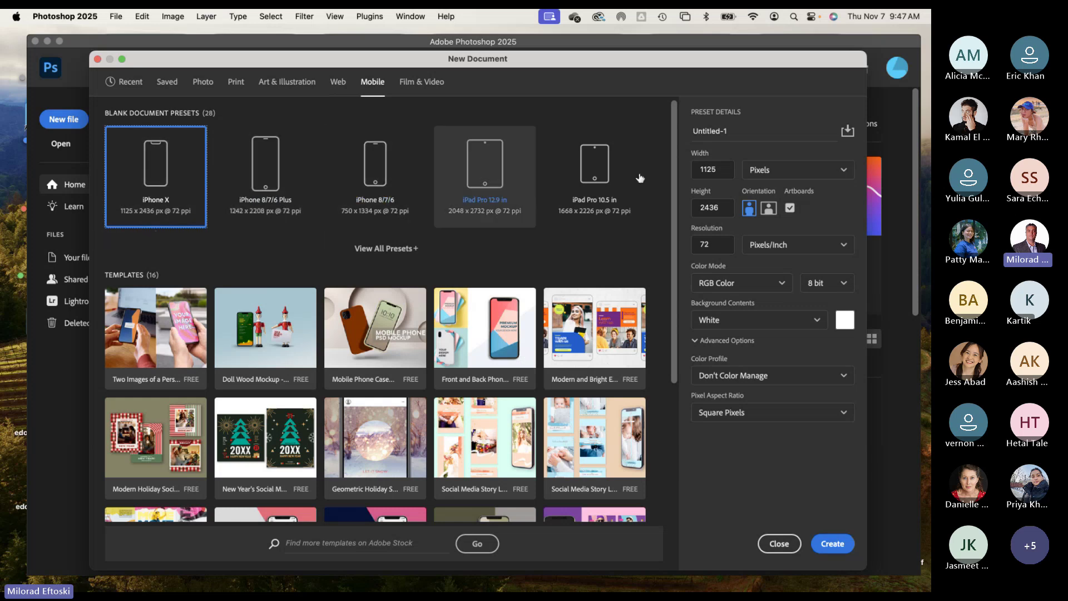
Step: View all blank Mobile presets and the Film & Video presets, then return to Web
{"action": "left_click", "coordinate": [410, 248]}
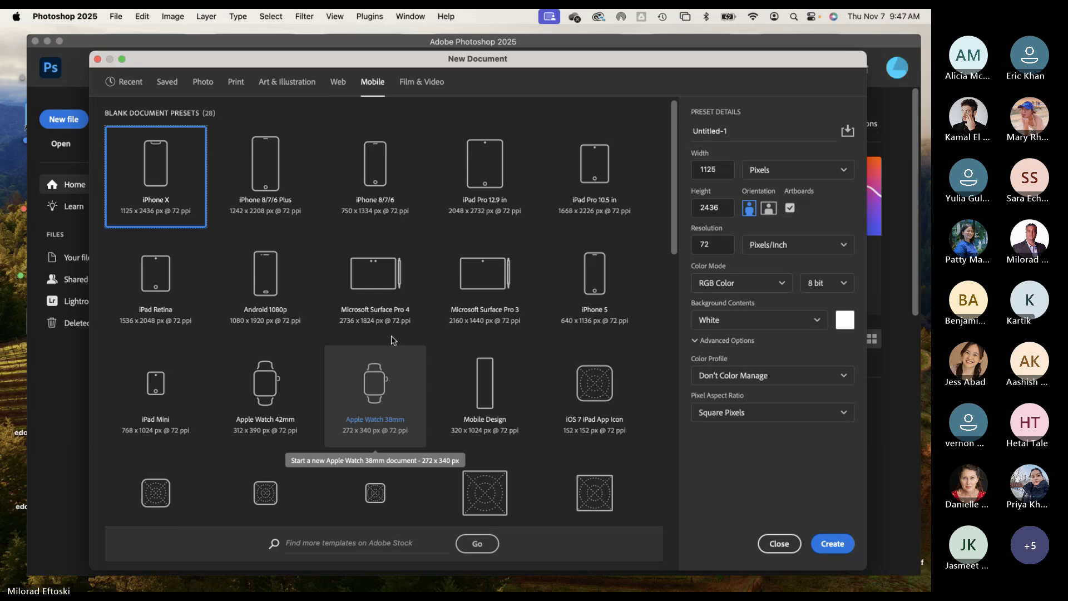
{"action": "left_click", "coordinate": [419, 85]}
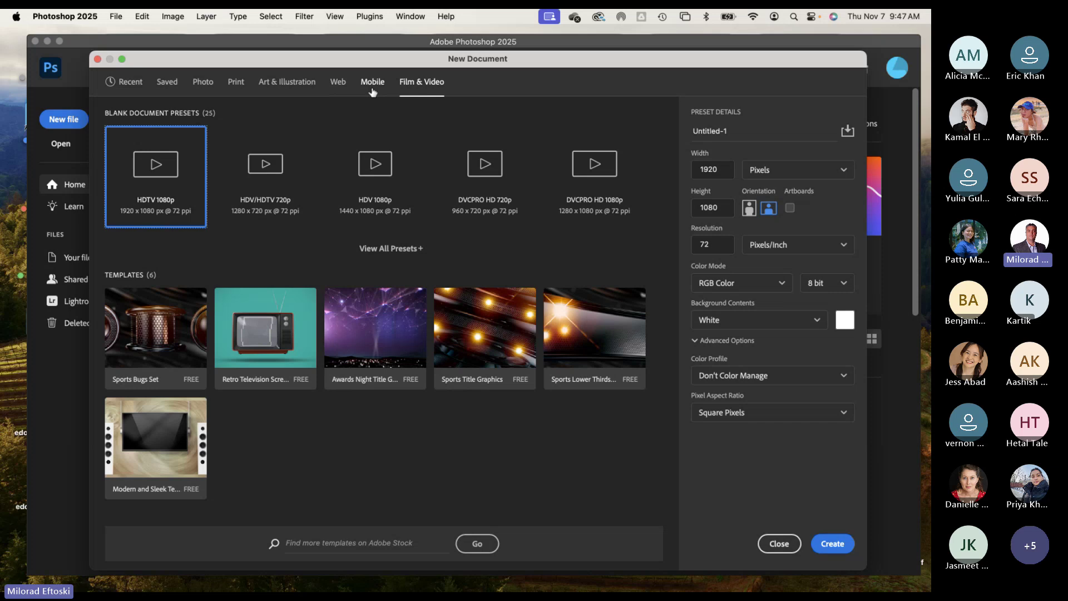
{"action": "left_click", "coordinate": [337, 82]}
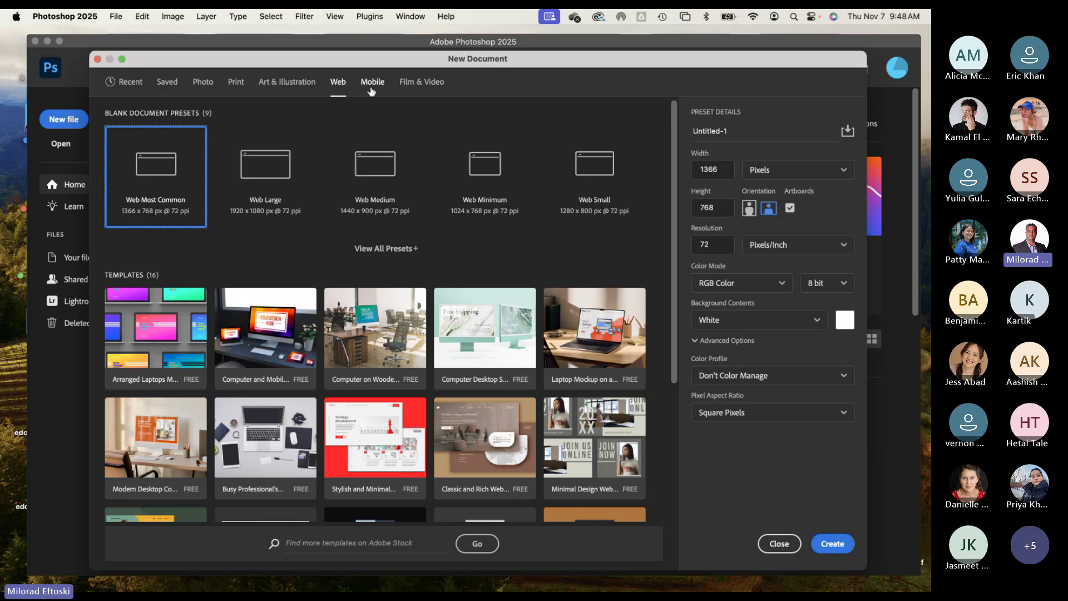
{"action": "left_click", "coordinate": [790, 208]}
{"action": "left_click", "coordinate": [791, 210]}
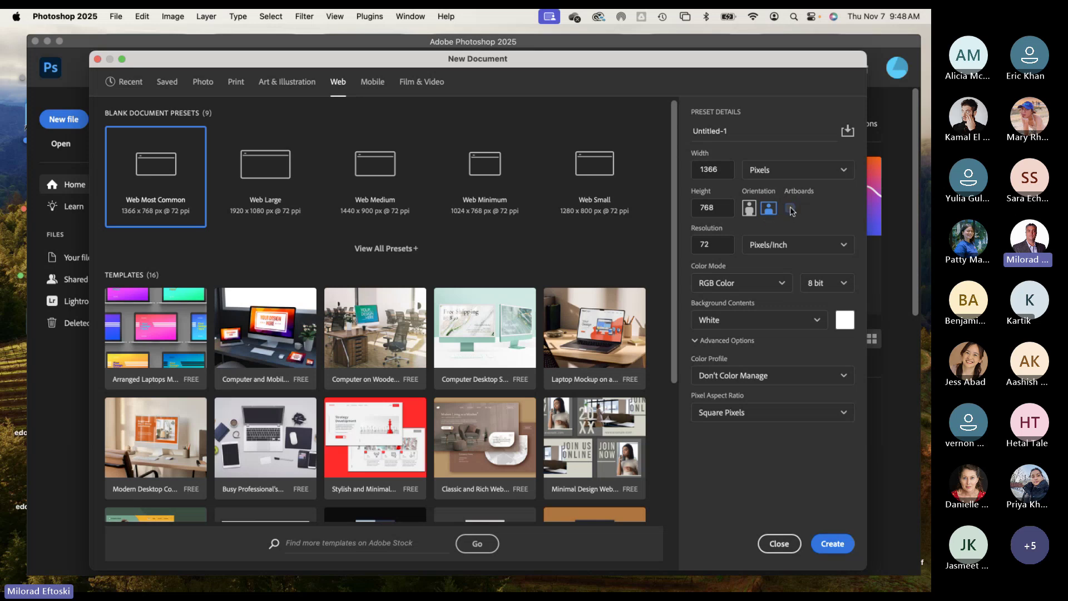
{"action": "left_click", "coordinate": [790, 209]}
Step: Create the new document, move Artboard 1 up-left, and switch to the Artboard Tool
{"action": "left_click", "coordinate": [831, 544]}
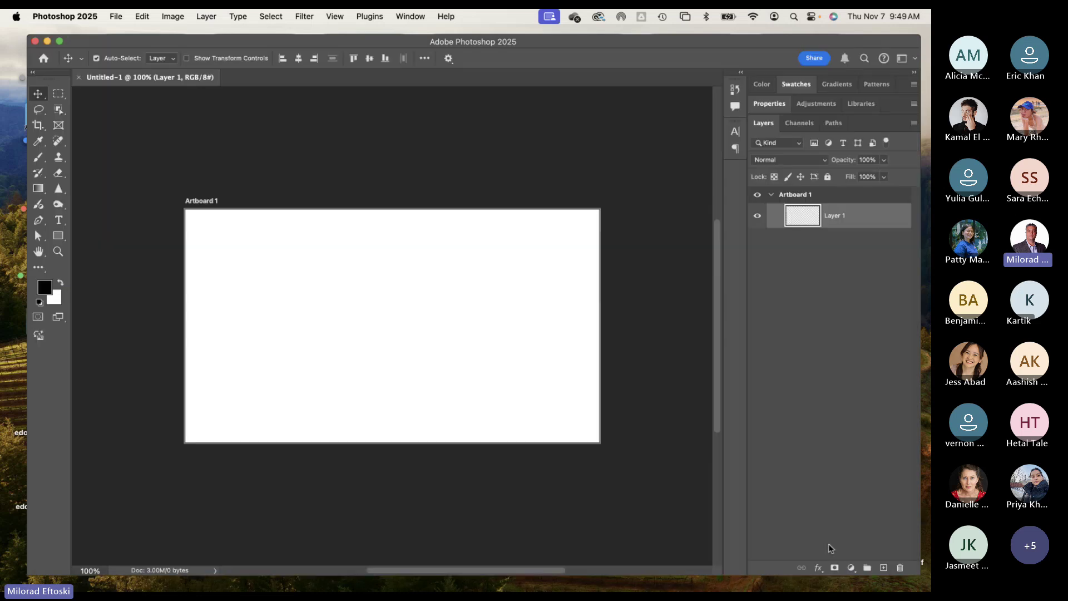
{"action": "left_click_drag", "start_coordinate": [206, 204], "coordinate": [159, 146]}
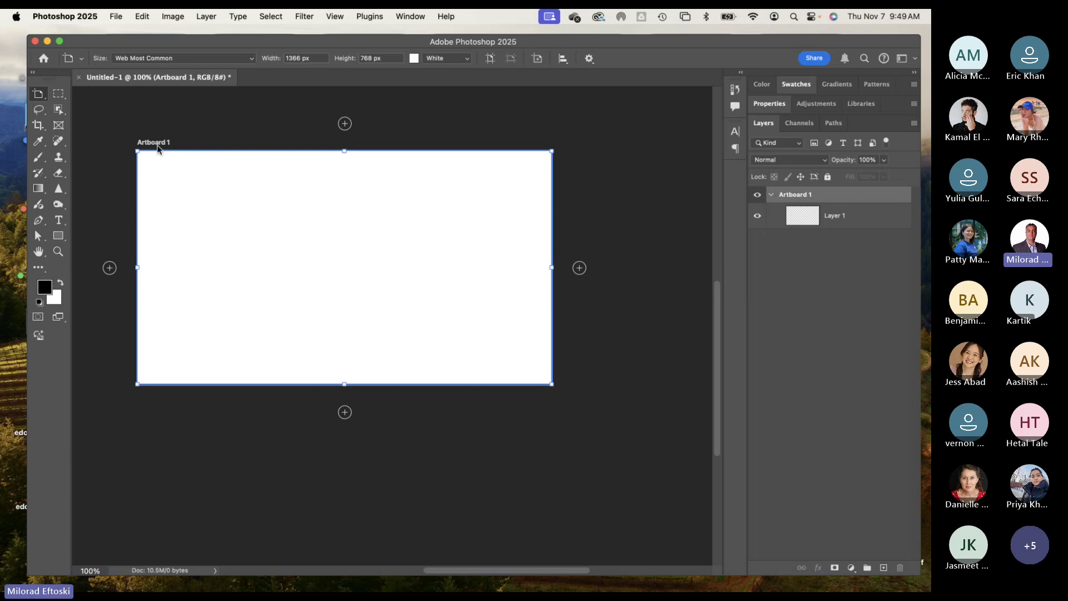
{"action": "left_click", "coordinate": [40, 99]}
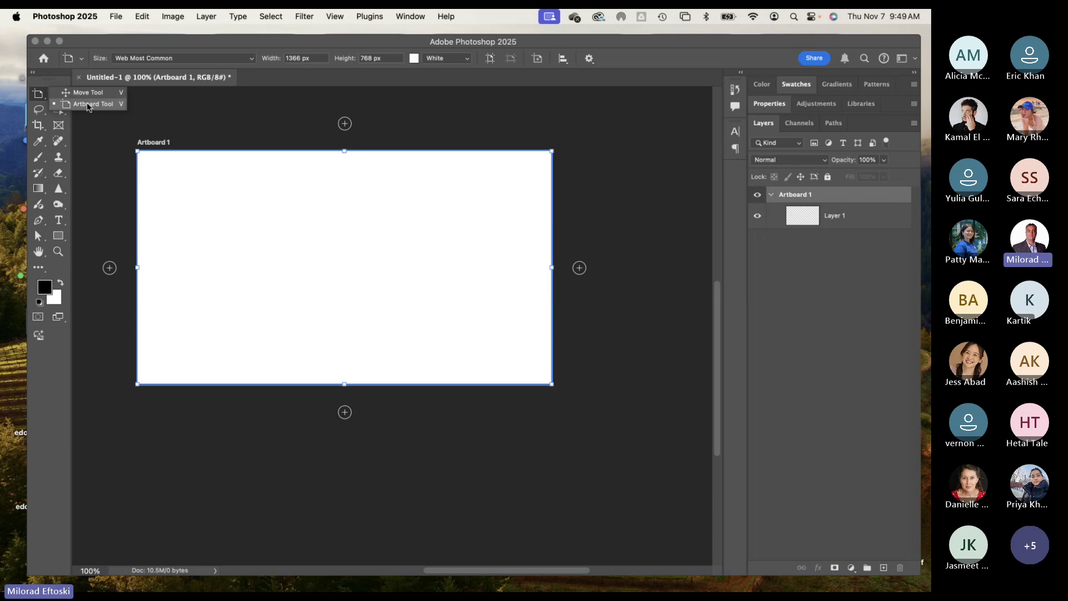
{"action": "left_click", "coordinate": [87, 106]}
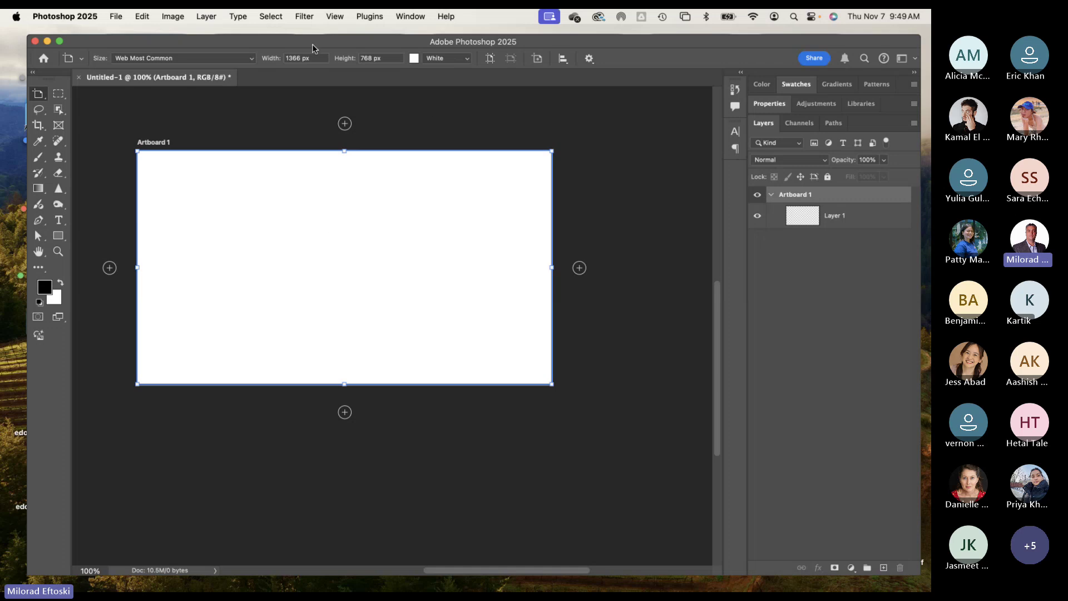
Step: Resize Artboard 1 to 18.68 × 20.69 in, removing the stray Artboard 2
{"action": "left_click", "coordinate": [341, 53]}
{"action": "left_click_drag", "start_coordinate": [345, 383], "coordinate": [345, 550]}
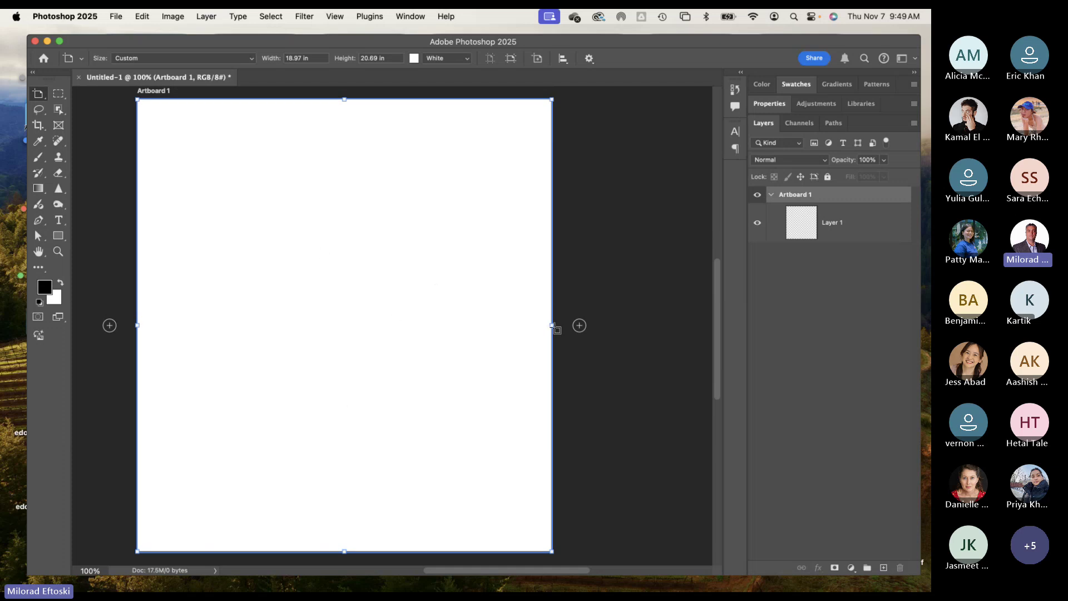
{"action": "left_click_drag", "start_coordinate": [552, 325], "coordinate": [556, 327]}
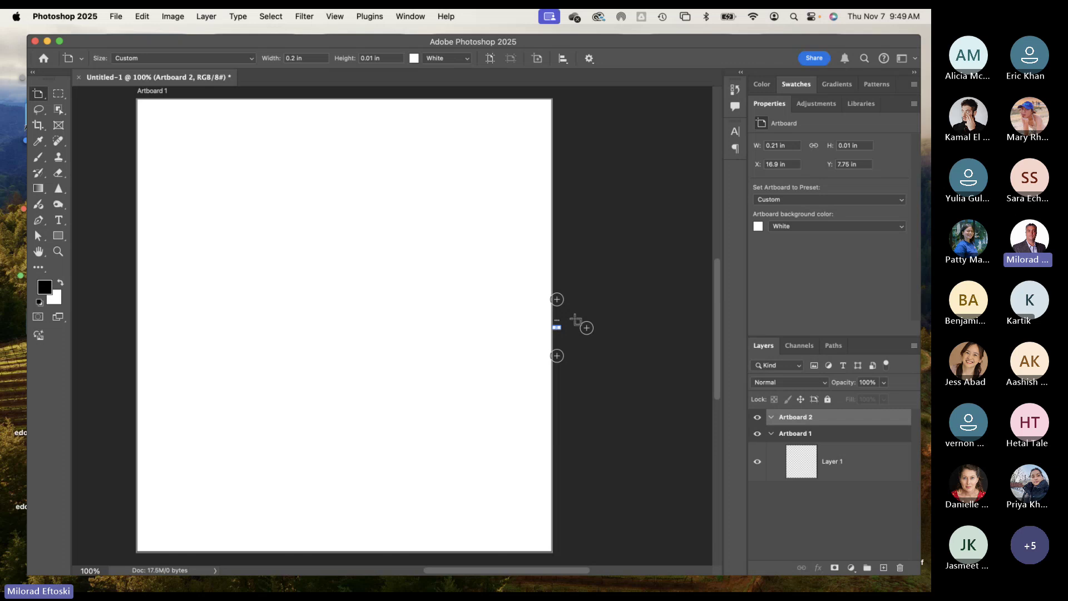
{"action": "key", "text": "Escape"}
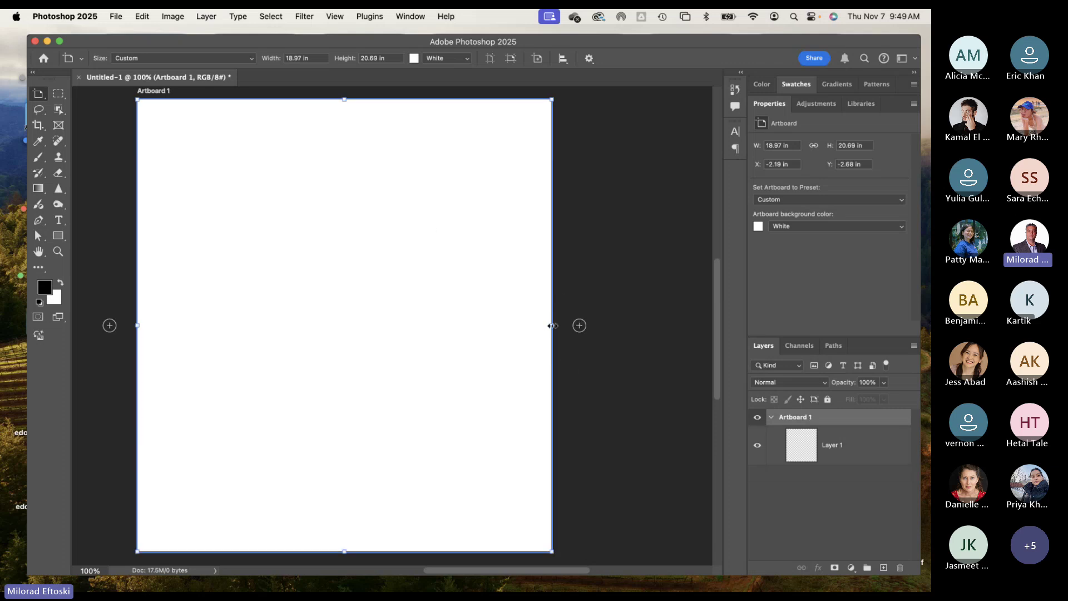
{"action": "mouse_move", "coordinate": [552, 325]}
{"action": "left_mouse_down"}
{"action": "mouse_move", "coordinate": [629, 326]}
{"action": "mouse_move", "coordinate": [522, 325]}
{"action": "mouse_move", "coordinate": [545, 325]}
{"action": "left_mouse_up"}
{"action": "left_click", "coordinate": [258, 56]}
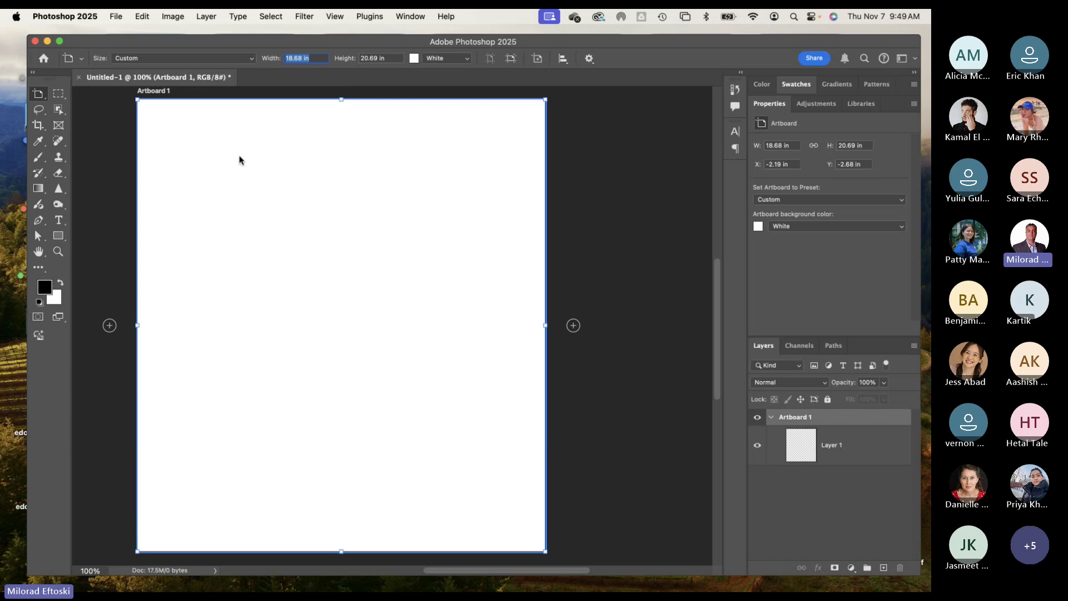
{"action": "left_click", "coordinate": [74, 14]}
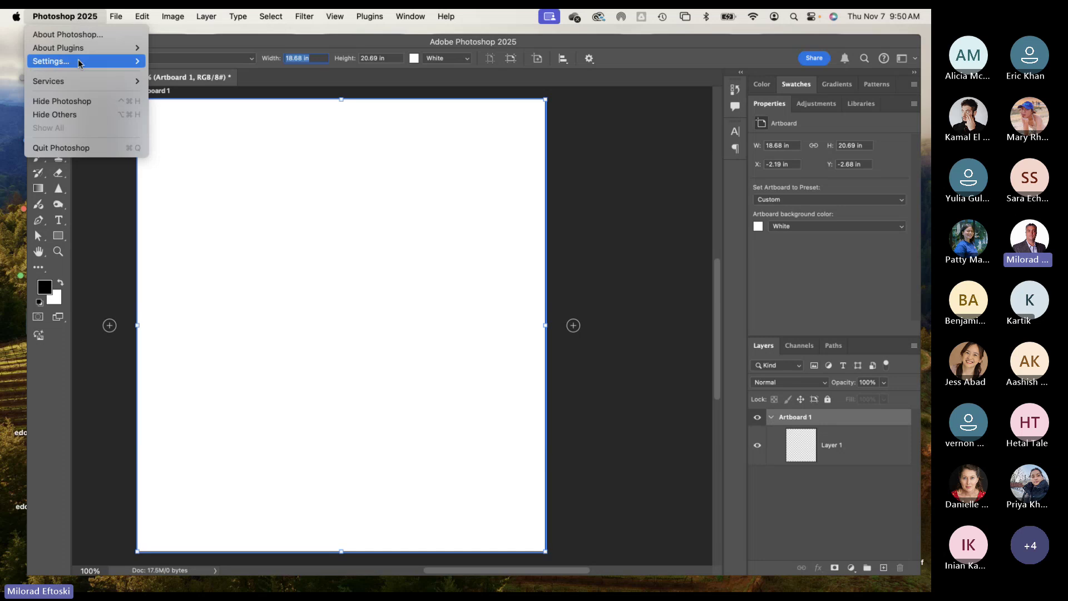
Step: Open the Units & Rulers preferences and set ruler units to Pixels
{"action": "mouse_move", "coordinate": [109, 14]}
{"action": "mouse_move", "coordinate": [65, 15]}
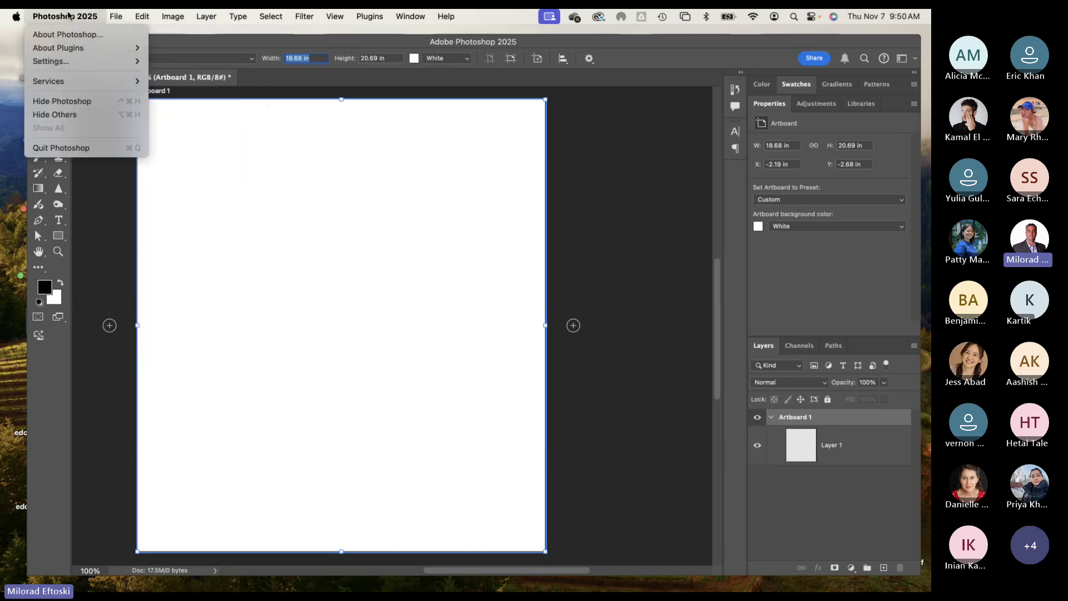
{"action": "mouse_move", "coordinate": [72, 62]}
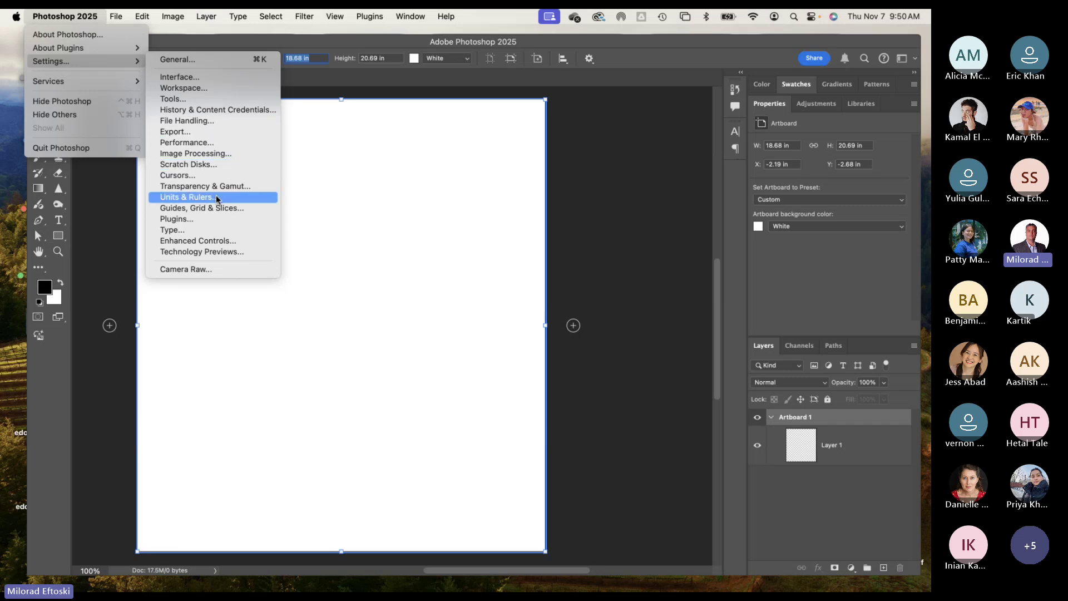
{"action": "left_click", "coordinate": [215, 197]}
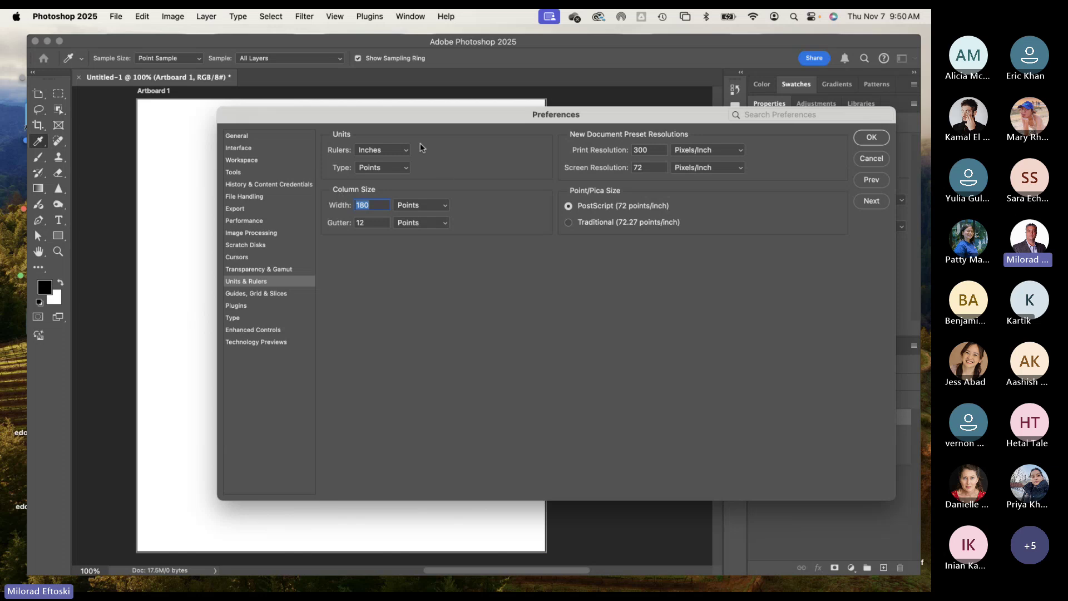
{"action": "mouse_move", "coordinate": [422, 108]}
{"action": "left_mouse_down"}
{"action": "mouse_move", "coordinate": [462, 114]}
{"action": "mouse_move", "coordinate": [419, 109]}
{"action": "left_mouse_up"}
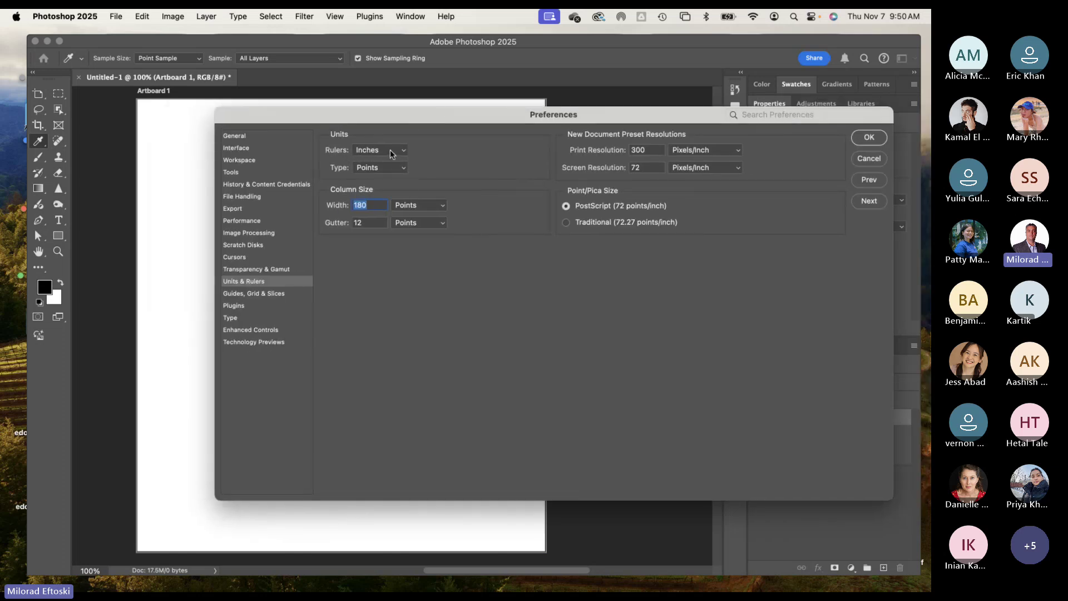
{"action": "left_click", "coordinate": [390, 149]}
{"action": "left_click", "coordinate": [383, 138]}
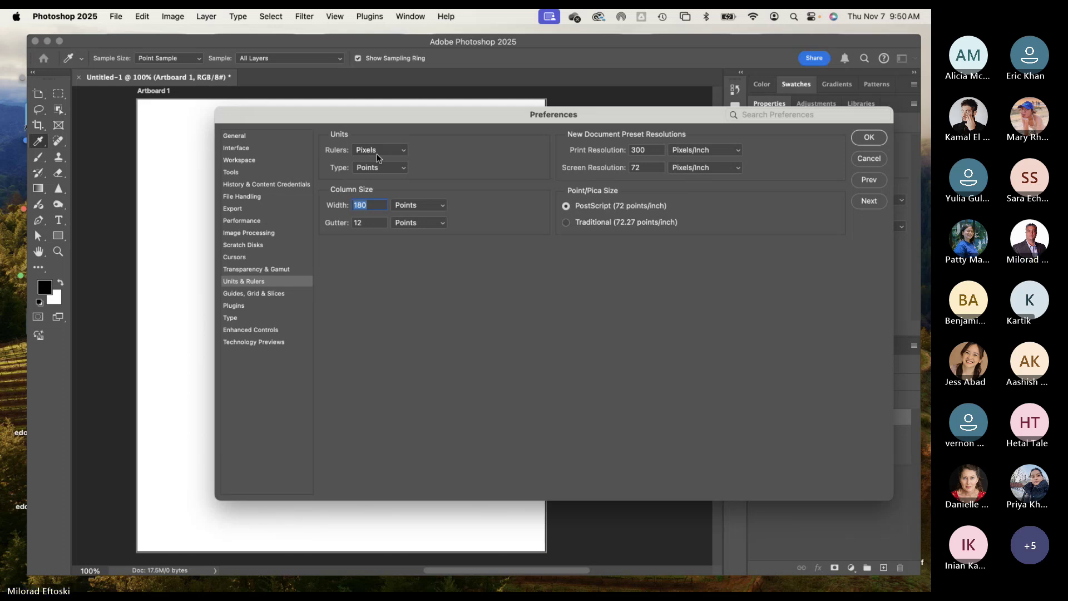
Step: Keep type in Points, browse the Guides and Plugins pages, then confirm rulers remain Pixels
{"action": "left_click", "coordinate": [392, 168]}
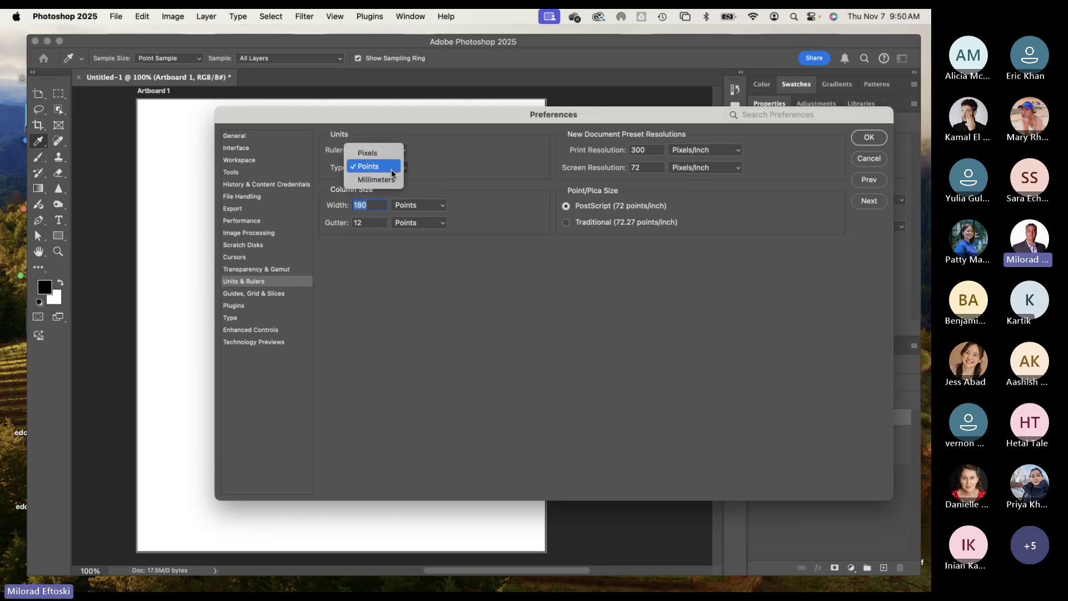
{"action": "left_click", "coordinate": [392, 169]}
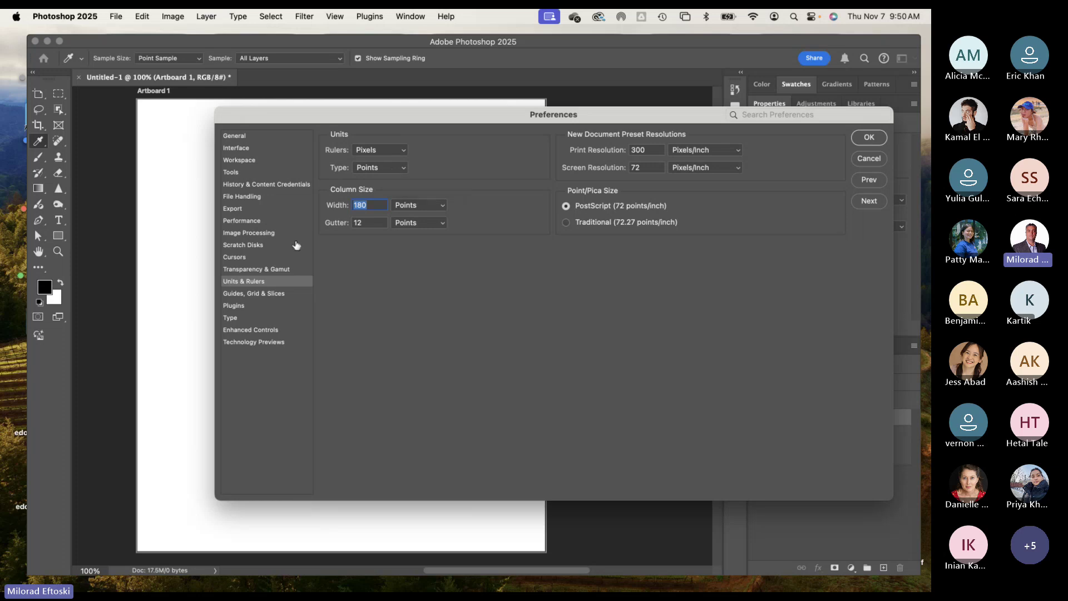
{"action": "left_click", "coordinate": [264, 295]}
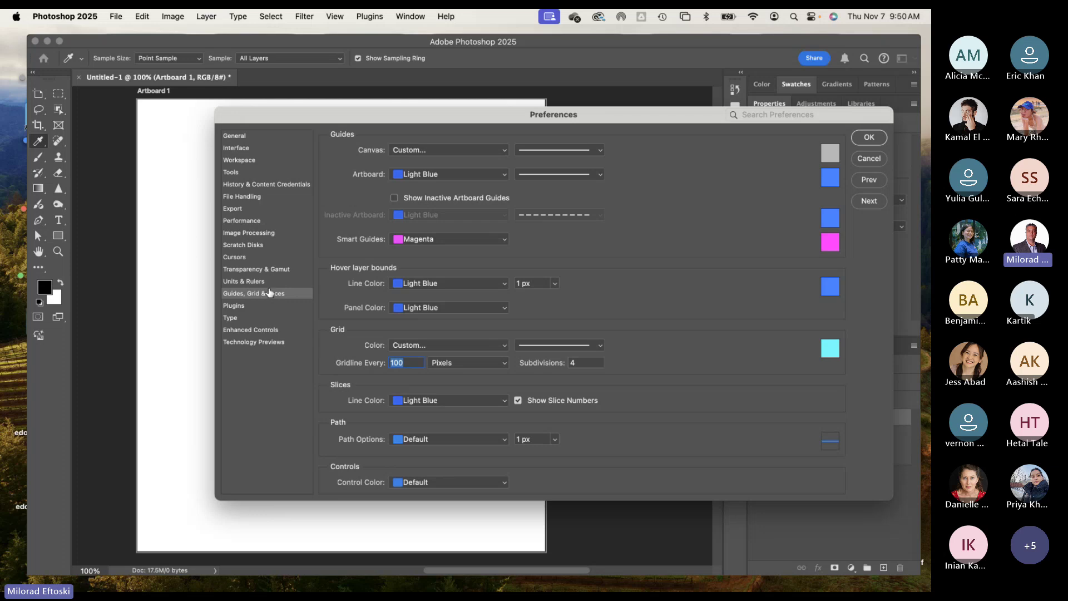
{"action": "left_click", "coordinate": [236, 307]}
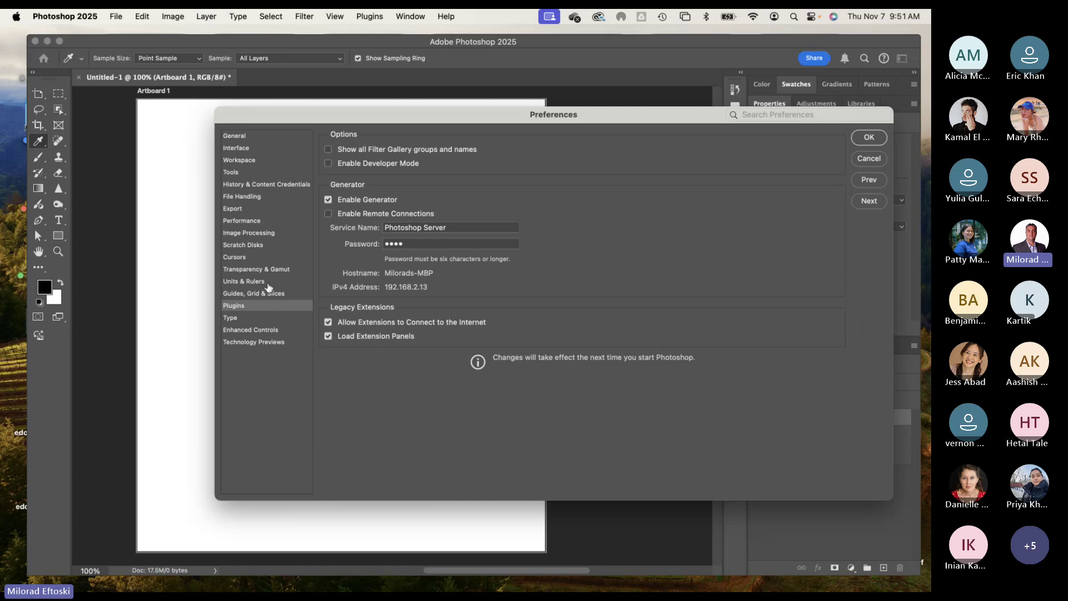
{"action": "left_click", "coordinate": [268, 282]}
{"action": "left_click", "coordinate": [374, 155]}
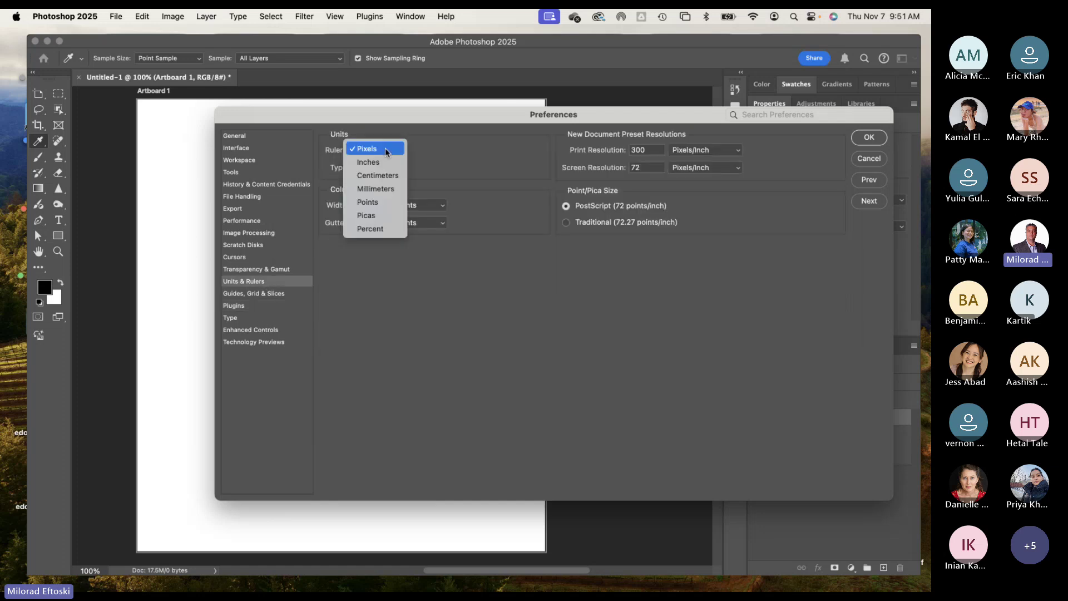
{"action": "left_click", "coordinate": [385, 148]}
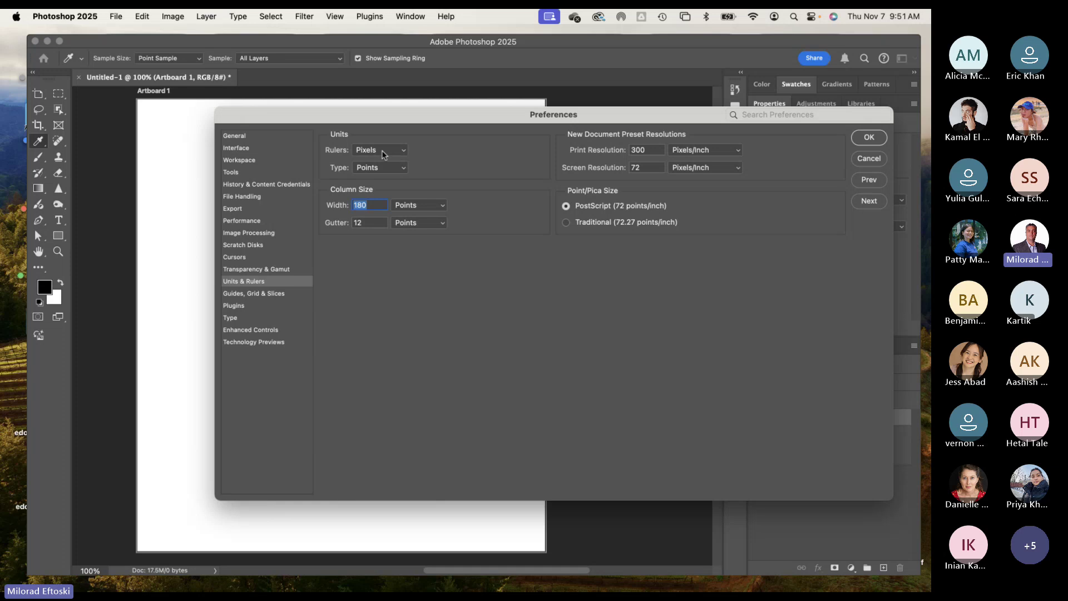
Step: Close Preferences and toggle the rulers on, off and back on with Cmd+R
{"action": "left_click", "coordinate": [869, 137]}
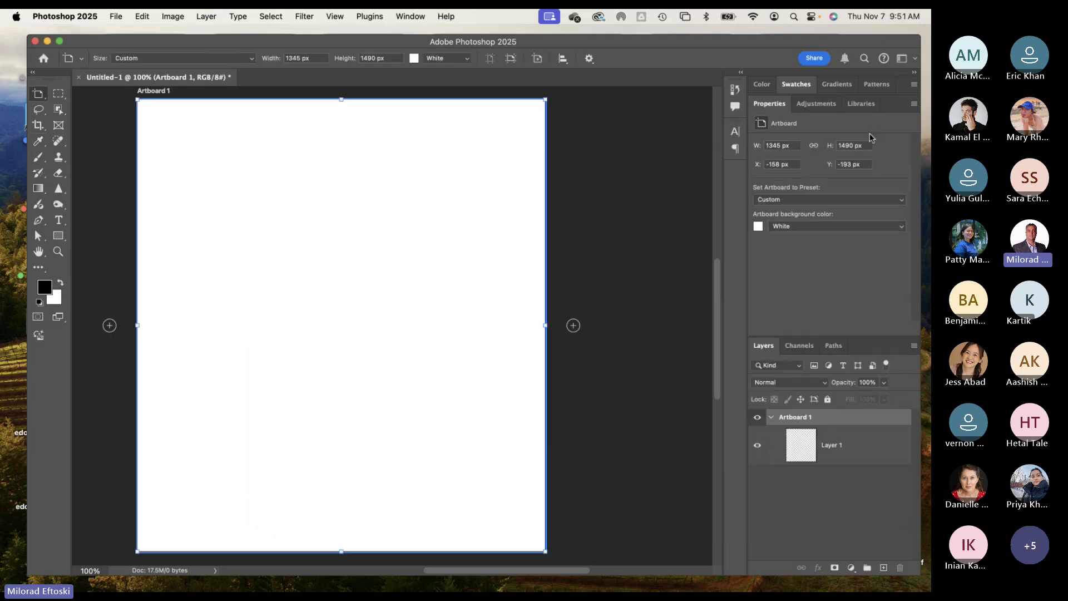
{"action": "left_click", "coordinate": [279, 56]}
{"action": "left_click", "coordinate": [315, 59]}
{"action": "key", "text": "super+r"}
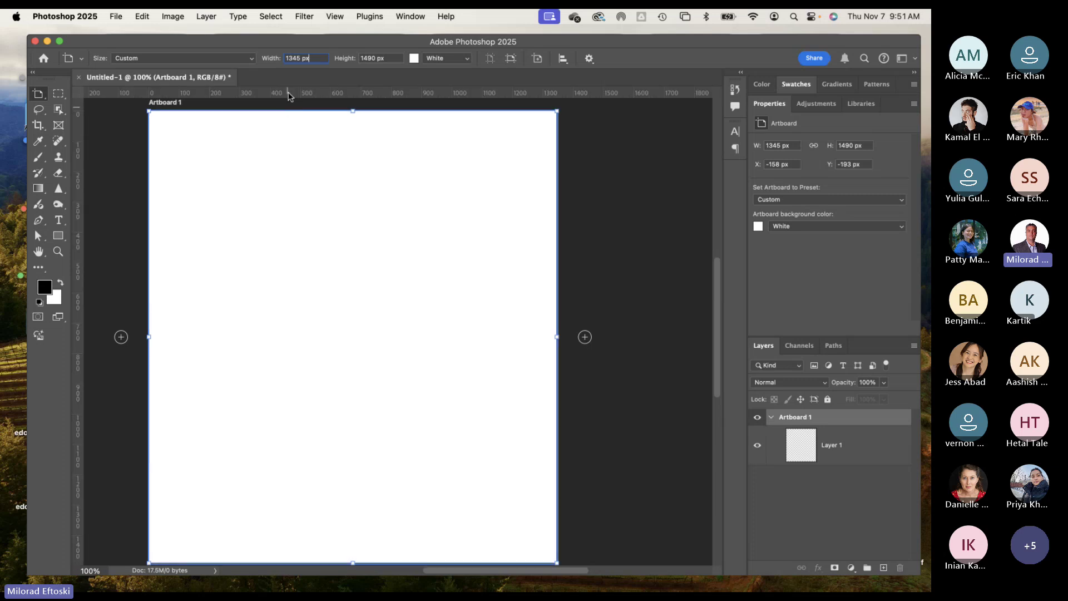
{"action": "key", "text": "super+r"}
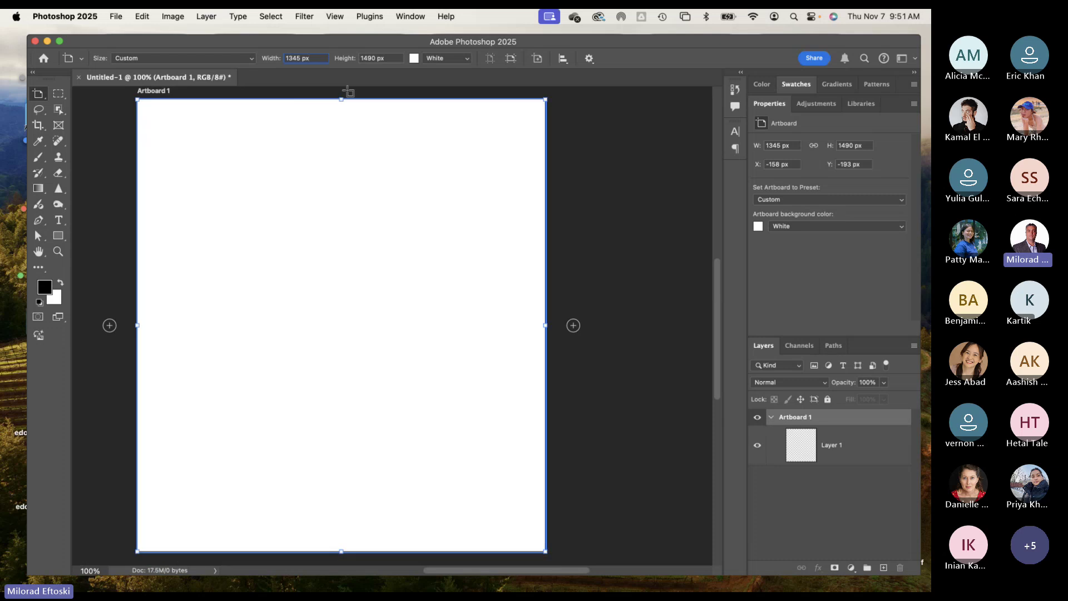
{"action": "key", "text": "super+r"}
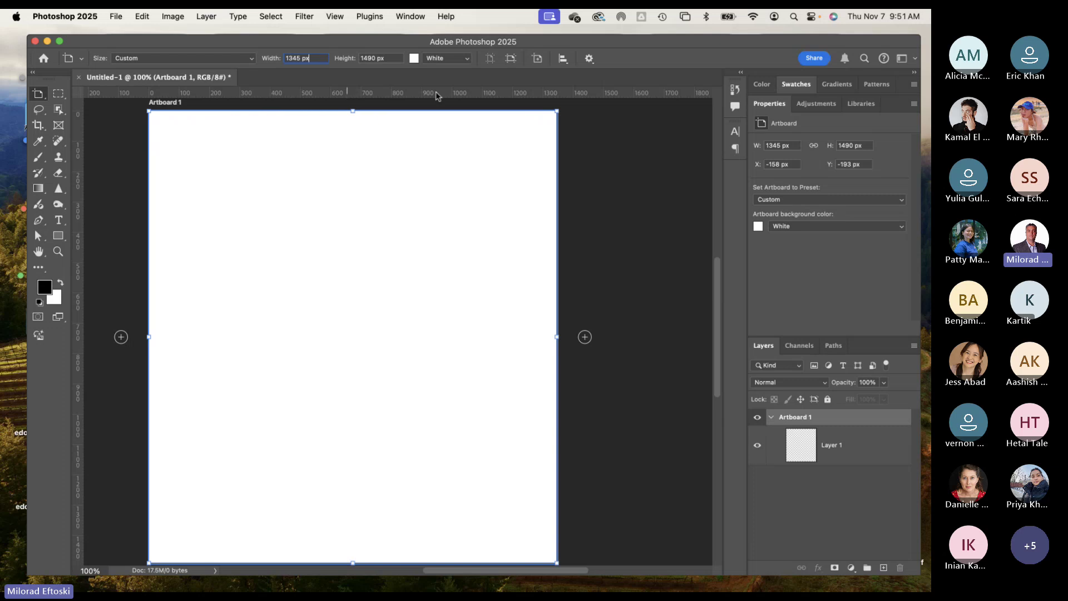
Step: Switch ruler units to Millimeters, then Inches, then back to Pixels from the ruler menu
{"action": "right_click", "coordinate": [411, 94]}
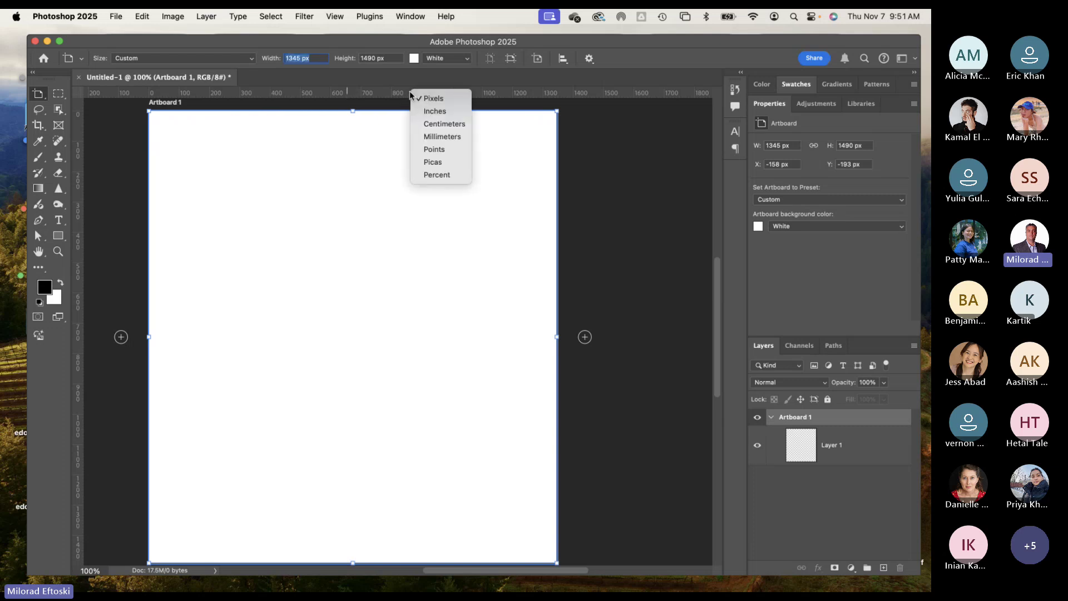
{"action": "left_click", "coordinate": [449, 138]}
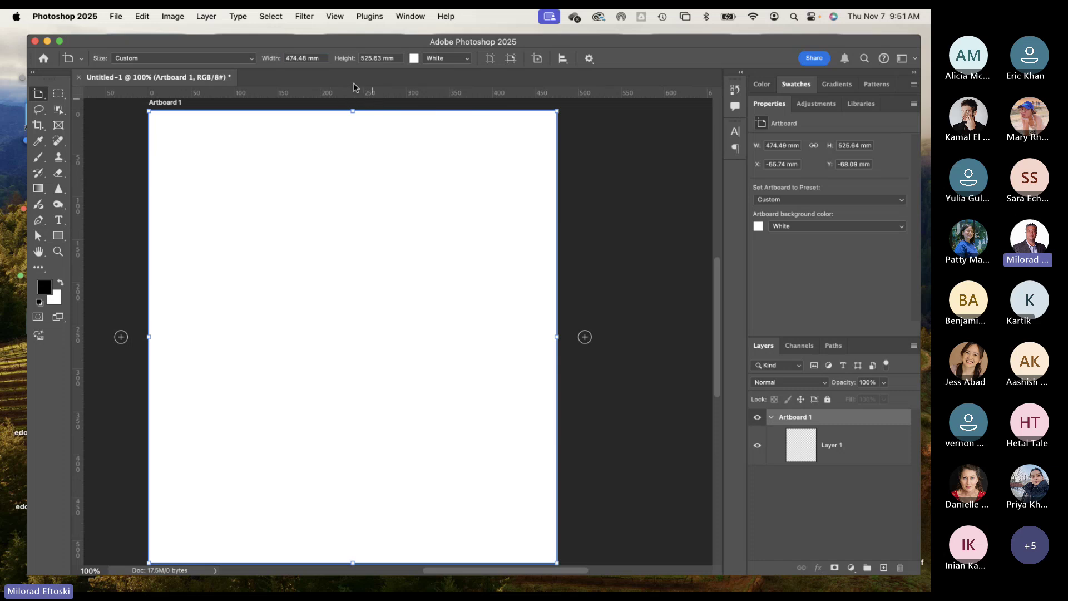
{"action": "left_click", "coordinate": [302, 58]}
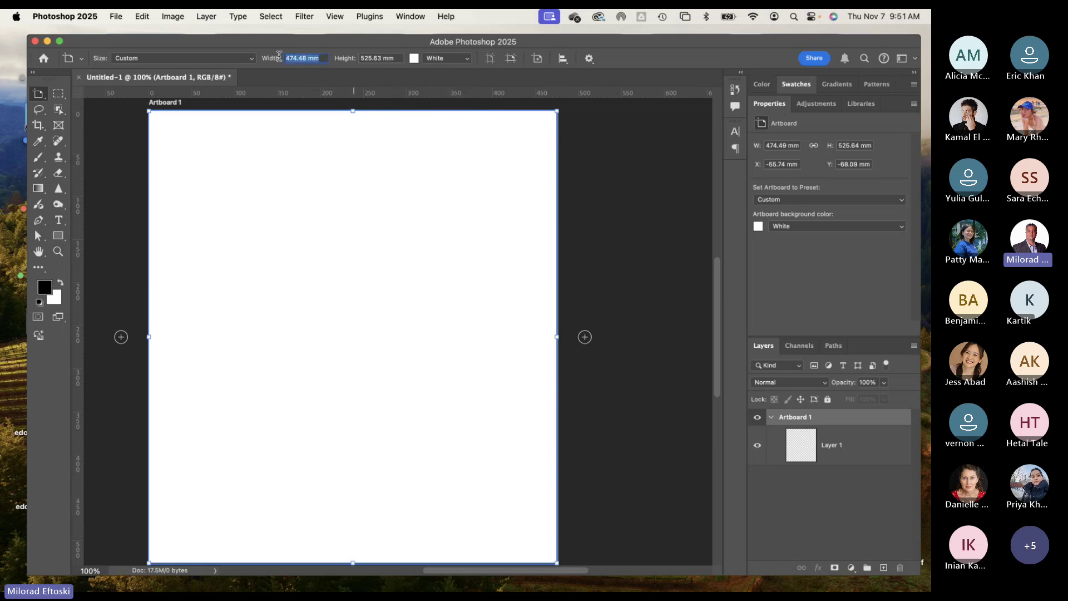
{"action": "right_click", "coordinate": [399, 92]}
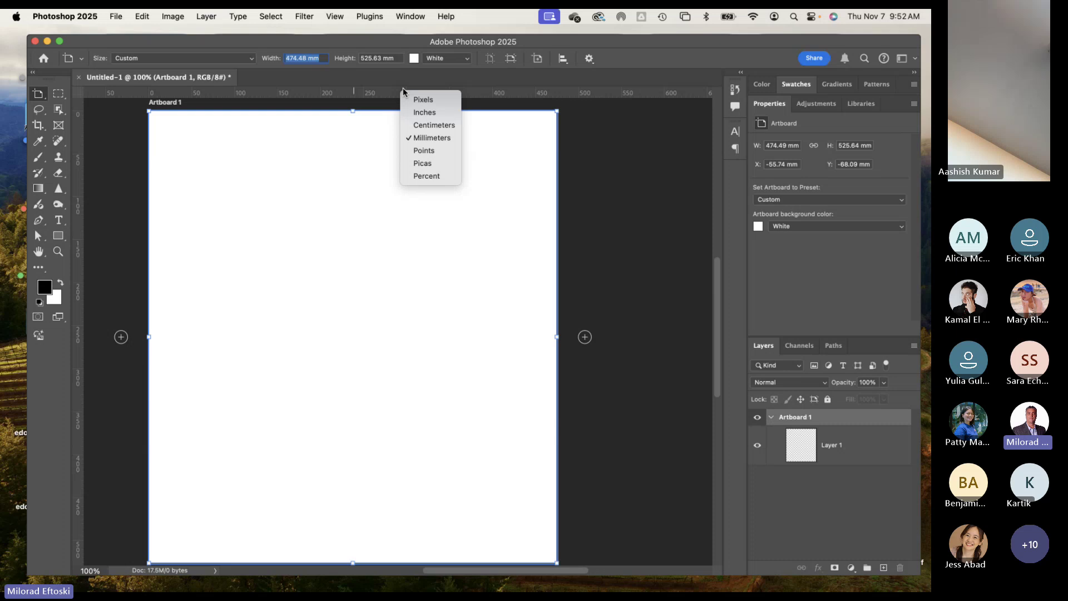
{"action": "left_click", "coordinate": [425, 112]}
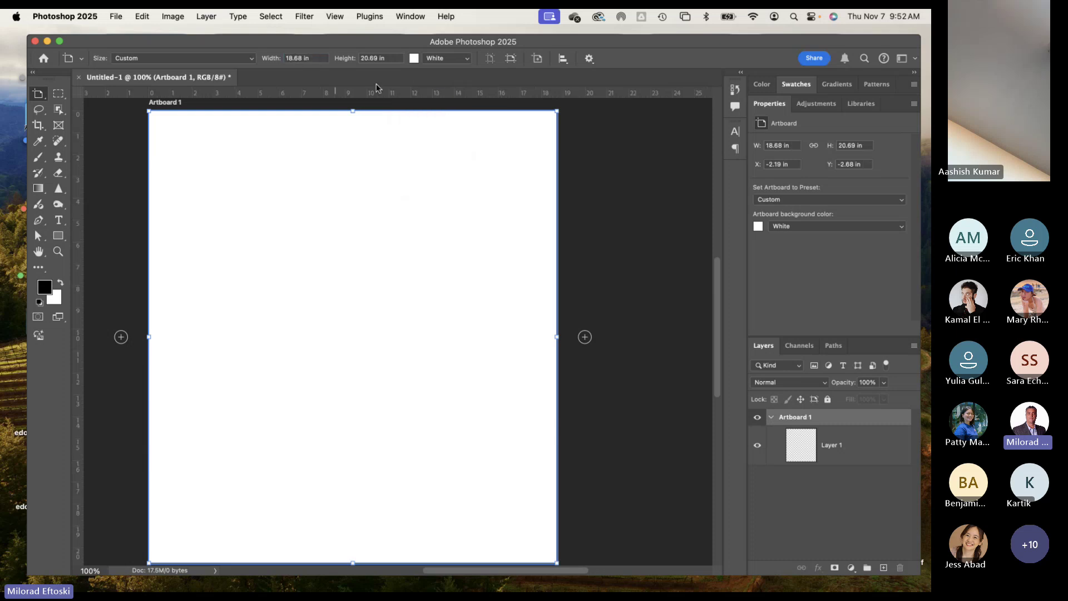
{"action": "right_click", "coordinate": [404, 93]}
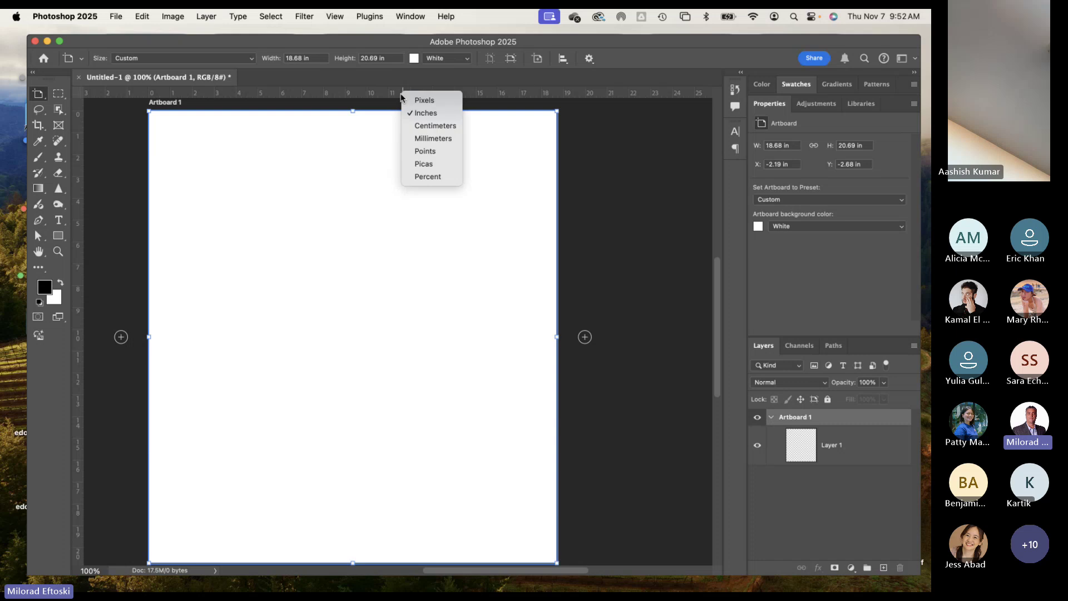
{"action": "left_click", "coordinate": [411, 101]}
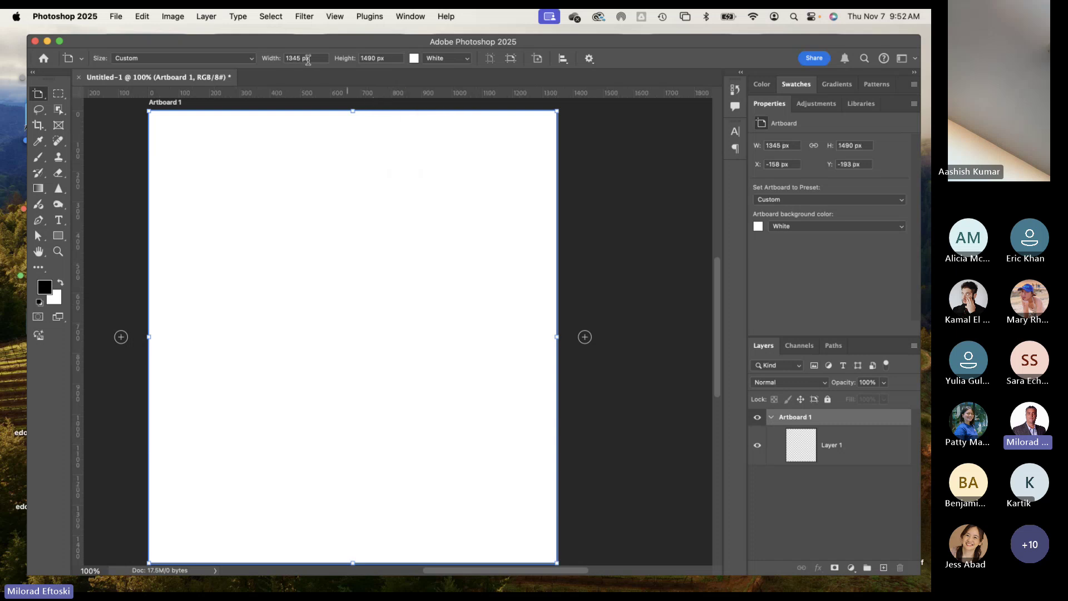
{"action": "left_click", "coordinate": [267, 55]}
Step: Toggle the grid with Cmd+', hide it via View > Show > Grid, then show it again
{"action": "key", "text": "super+apostrophe"}
{"action": "key", "text": "super+apostrophe"}
{"action": "key", "text": "super+apostrophe"}
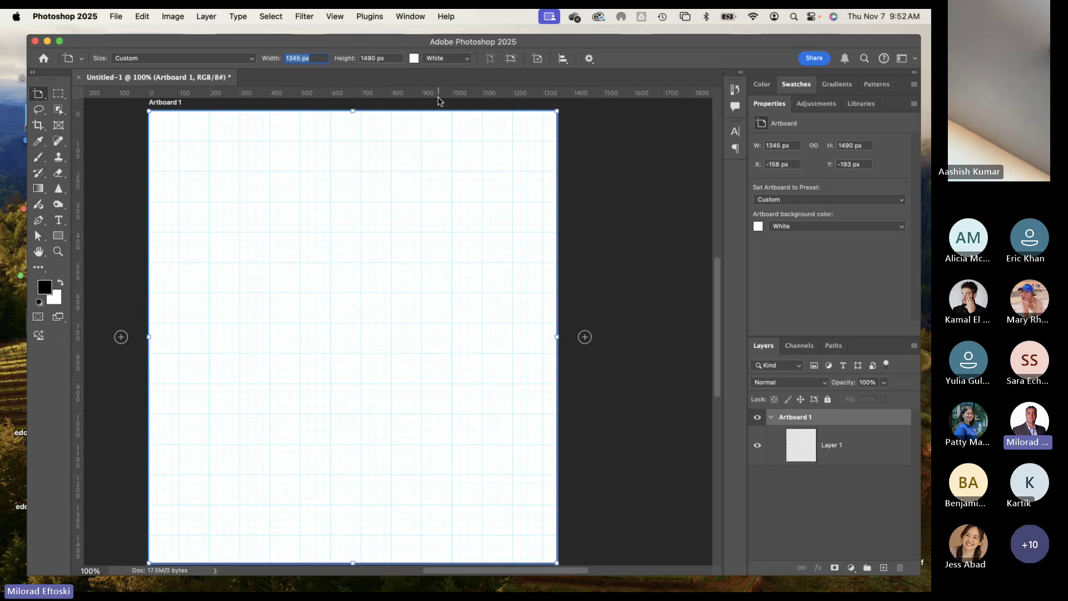
{"action": "key", "text": "super+apostrophe"}
{"action": "key", "text": "super+apostrophe"}
{"action": "key", "text": "super+apostrophe"}
{"action": "key", "text": "super+apostrophe"}
{"action": "left_click", "coordinate": [335, 16]}
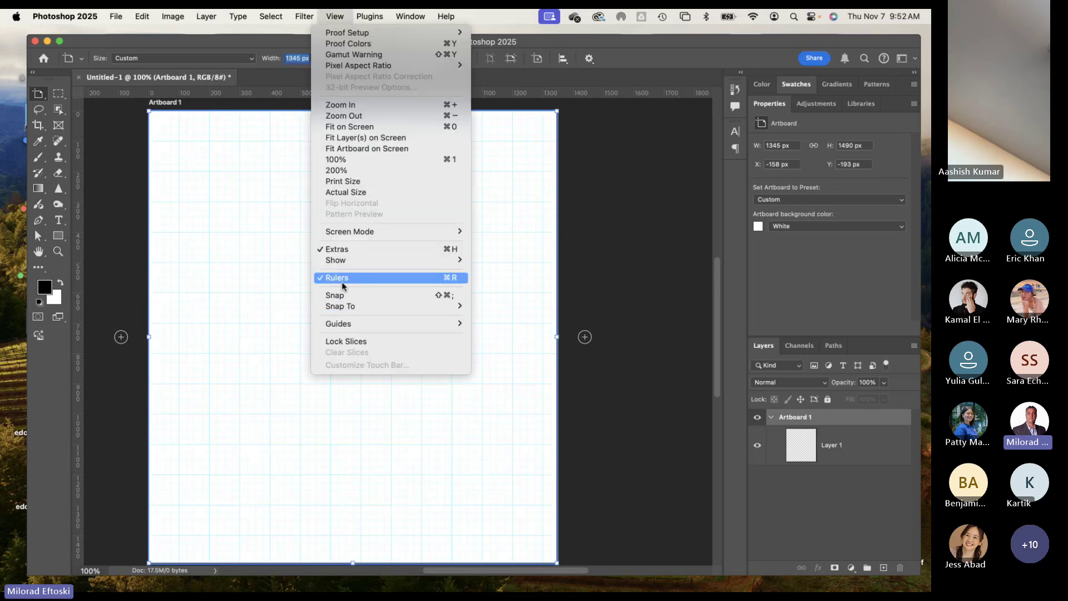
{"action": "mouse_move", "coordinate": [344, 261]}
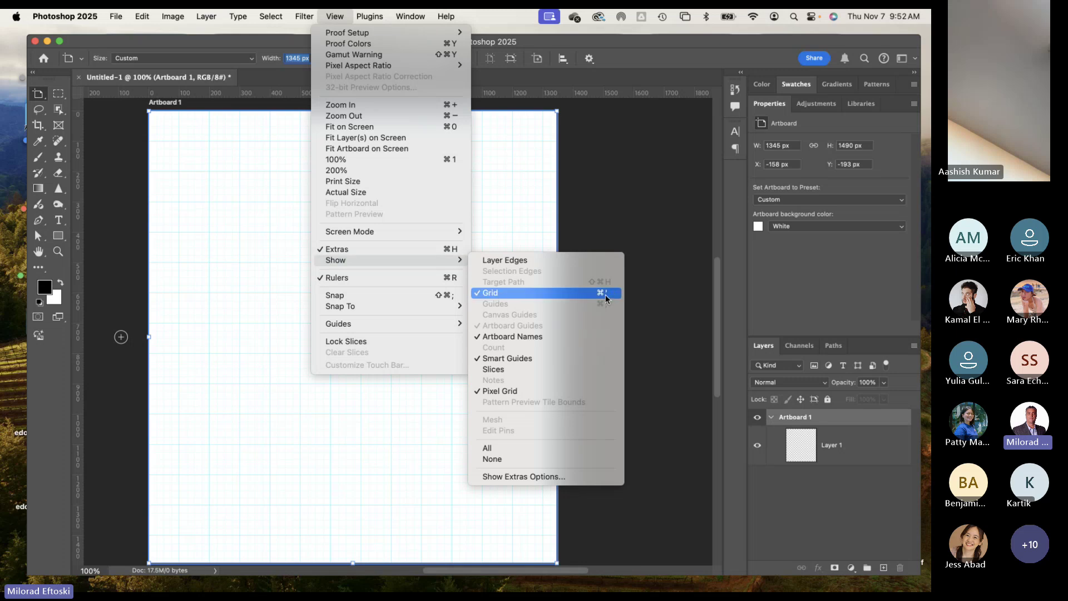
{"action": "left_click", "coordinate": [588, 294]}
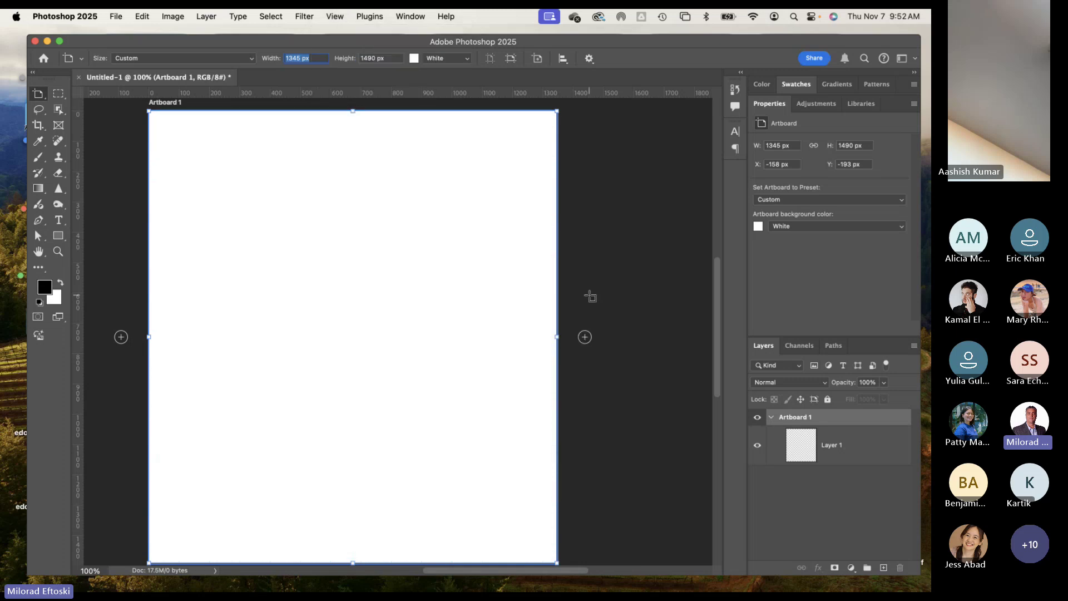
{"action": "key", "text": "super+apostrophe"}
{"action": "key", "text": "super+apostrophe"}
{"action": "key", "text": "super+apostrophe"}
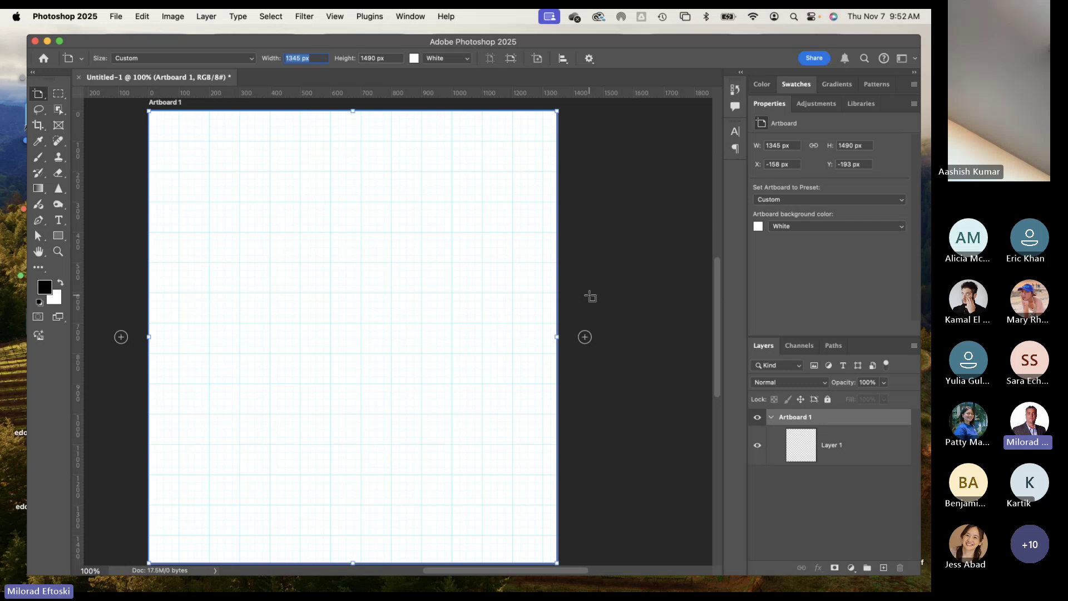
Step: Open Settings > Guides, Grid & Slices to see gridlines every 100 px with 4 subdivisions
{"action": "left_click", "coordinate": [115, 14]}
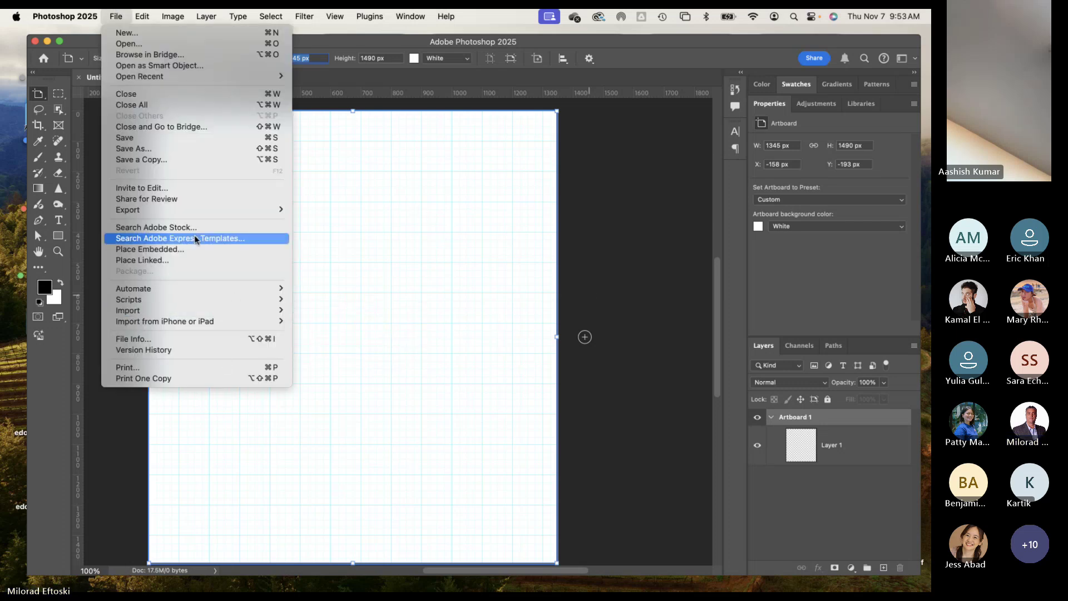
{"action": "mouse_move", "coordinate": [64, 16]}
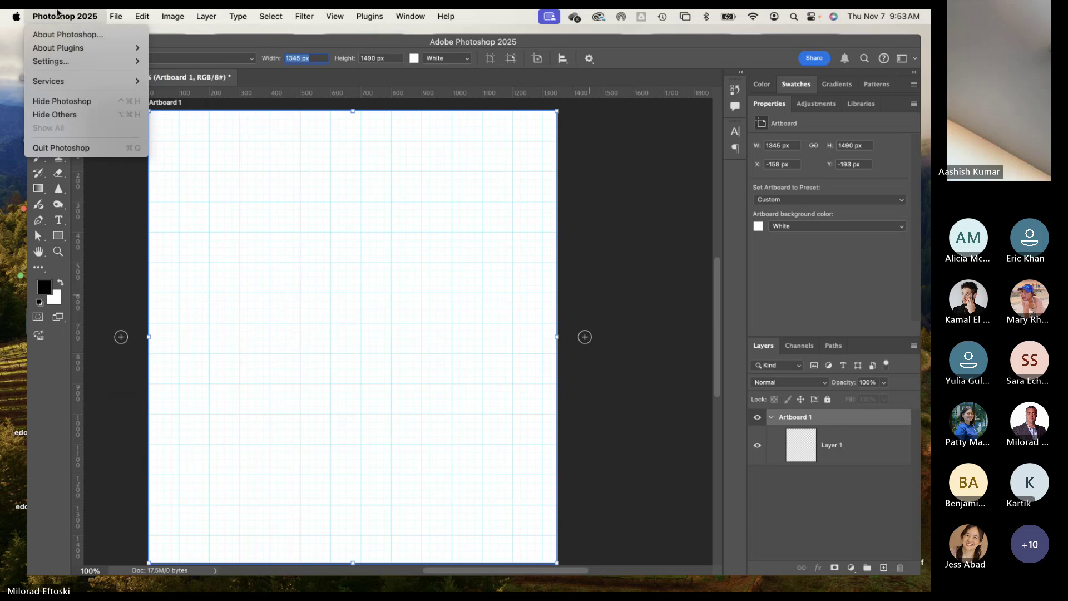
{"action": "mouse_move", "coordinate": [75, 64]}
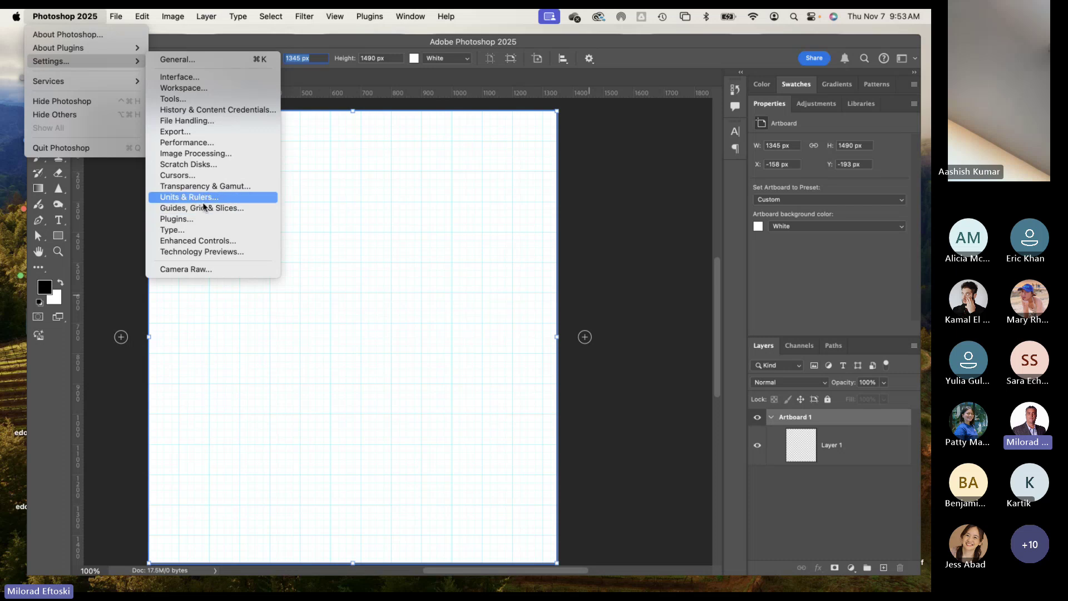
{"action": "left_click", "coordinate": [206, 208]}
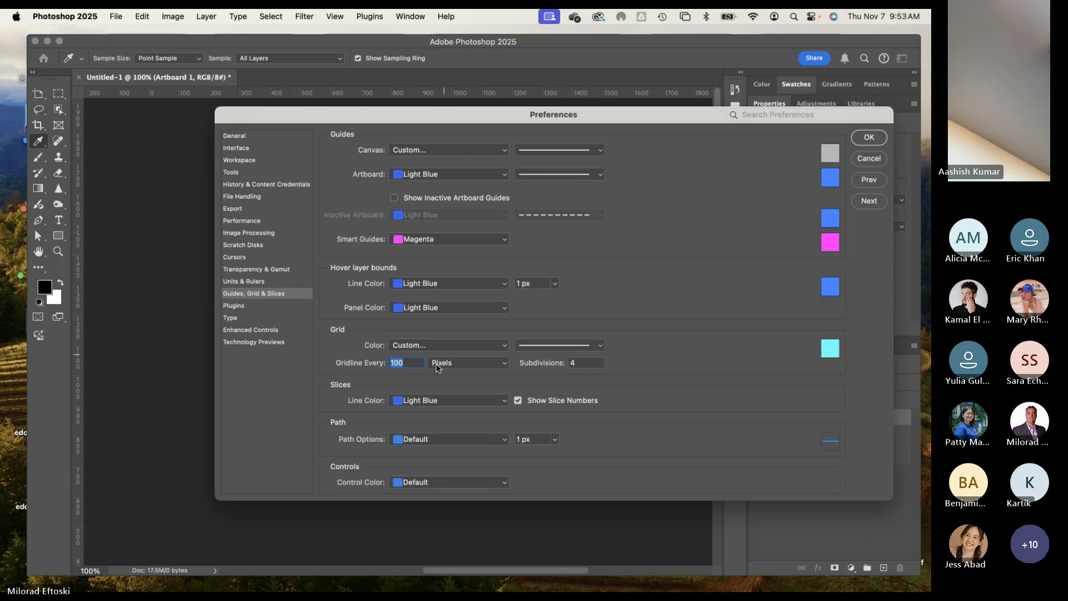
Step: Reposition the Preferences window and inspect the grid spacing 100 and subdivisions fields
{"action": "left_click_drag", "start_coordinate": [382, 119], "coordinate": [391, 146]}
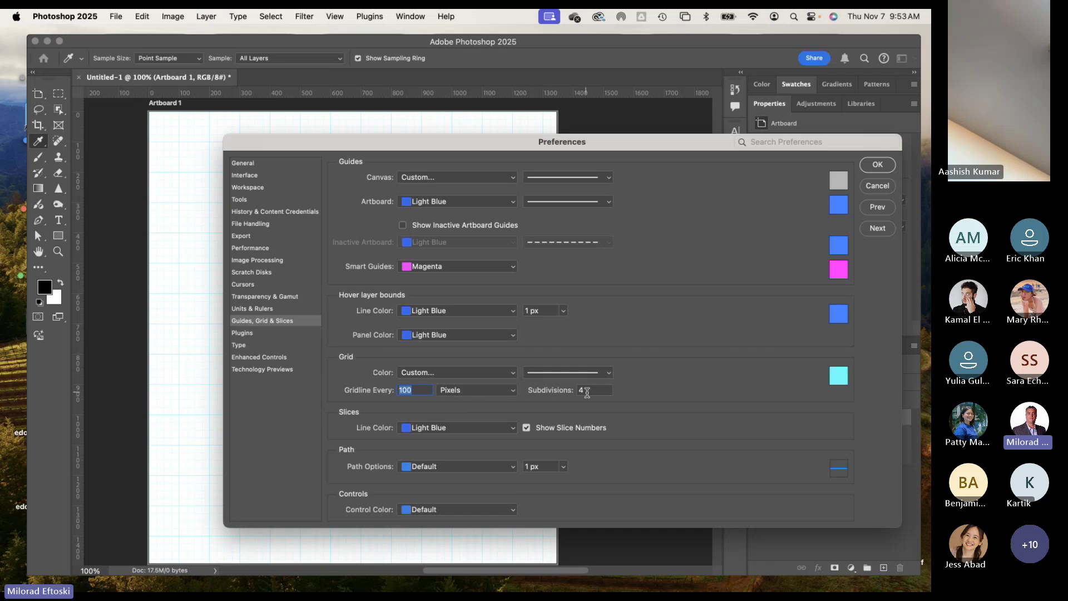
{"action": "key", "text": "Tab"}
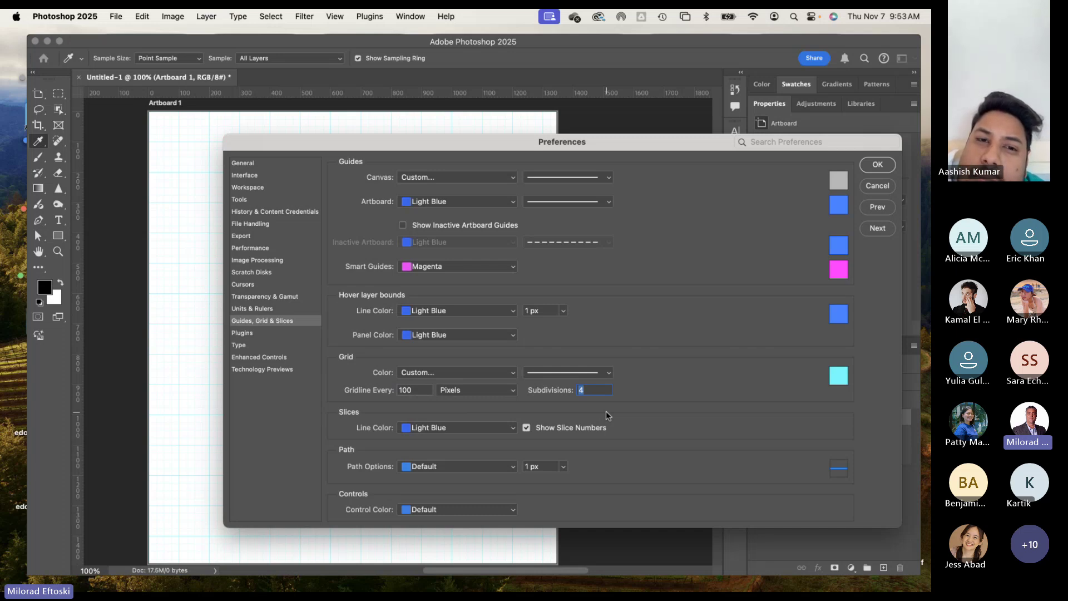
{"action": "left_click", "coordinate": [588, 390]}
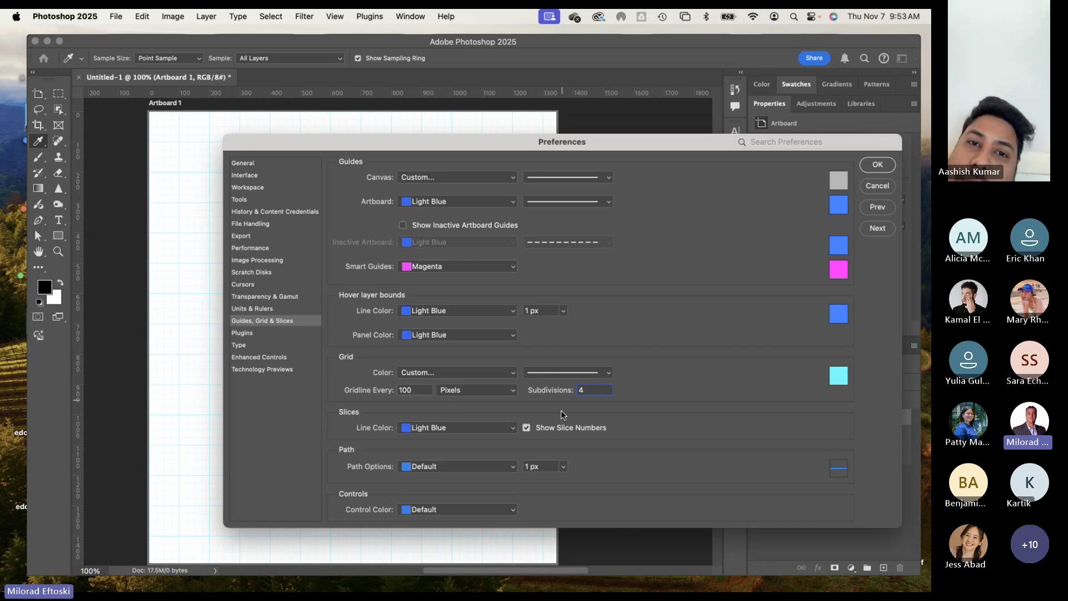
{"action": "double_click", "coordinate": [405, 389]}
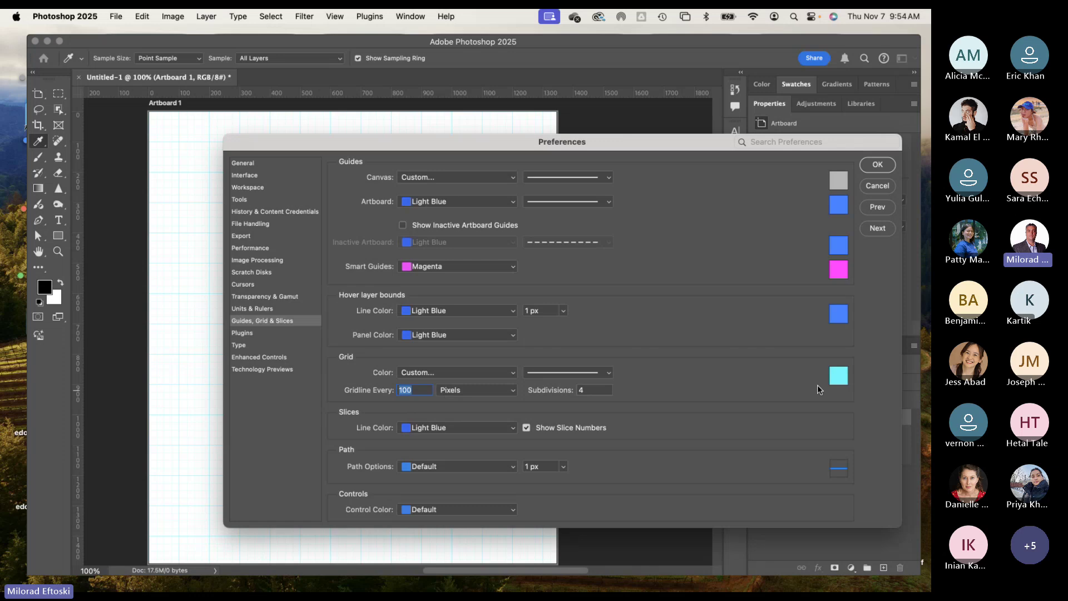
Step: Set the grid colour to a teal, then adjust it to a brighter teal
{"action": "left_click", "coordinate": [836, 378]}
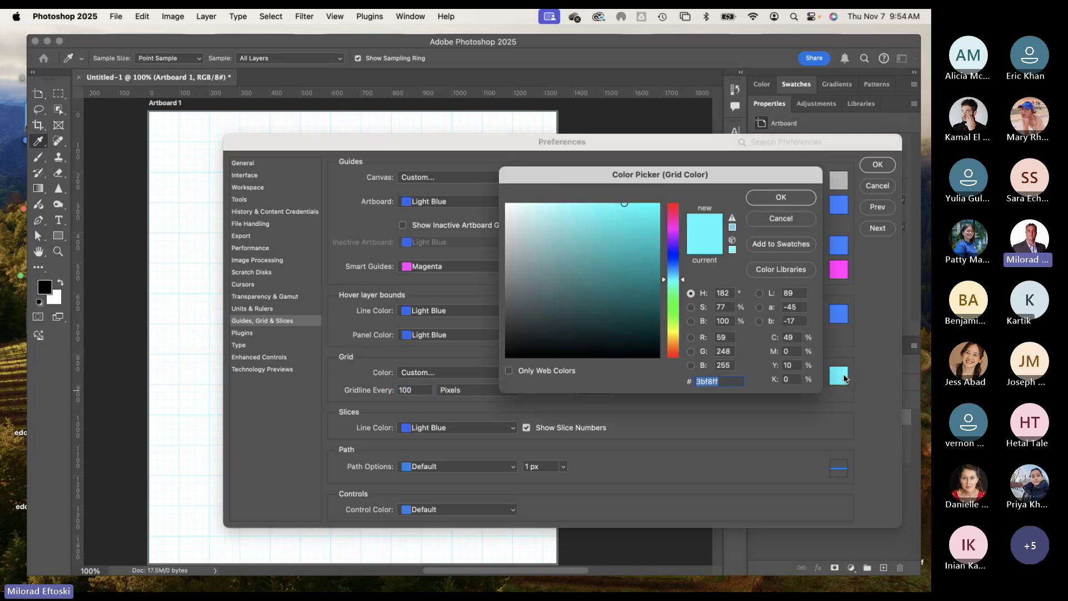
{"action": "left_click_drag", "start_coordinate": [634, 242], "coordinate": [648, 260]}
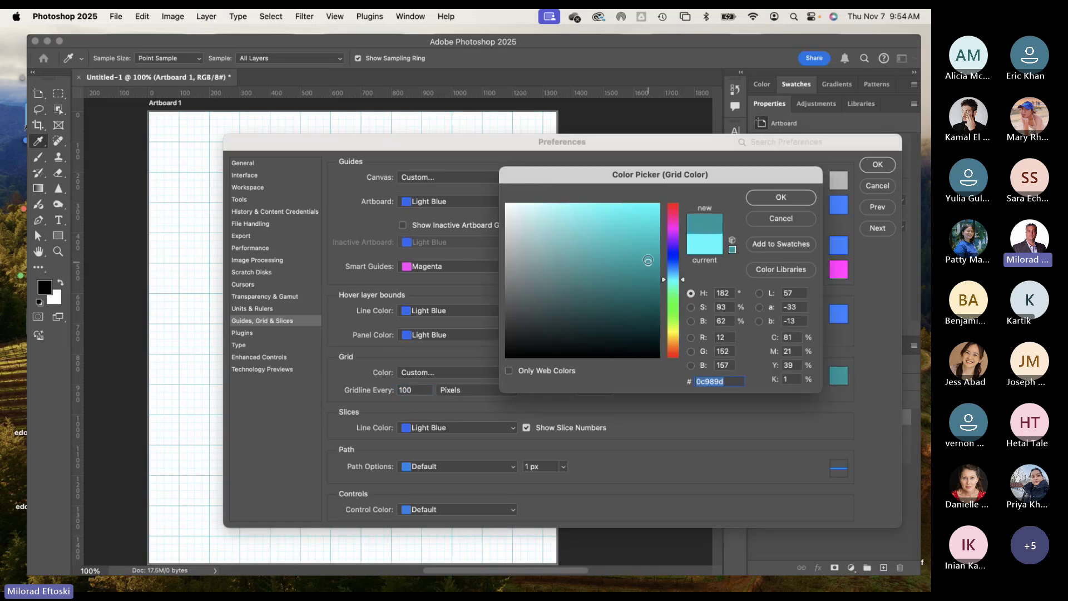
{"action": "left_click", "coordinate": [782, 198]}
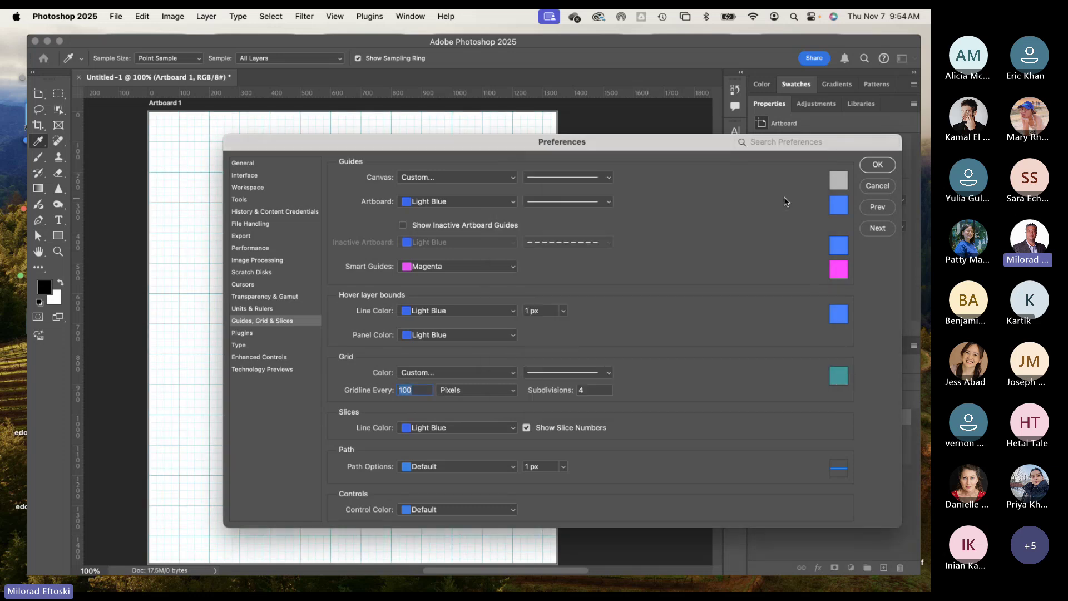
{"action": "left_click", "coordinate": [835, 377]}
{"action": "left_click_drag", "start_coordinate": [651, 233], "coordinate": [635, 242]}
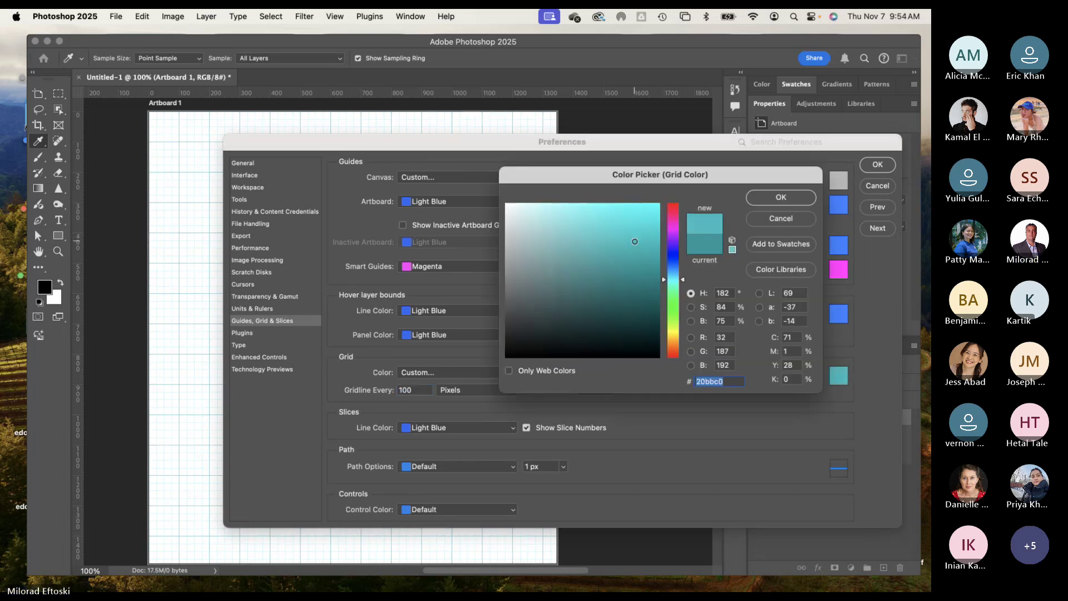
{"action": "left_click", "coordinate": [781, 198]}
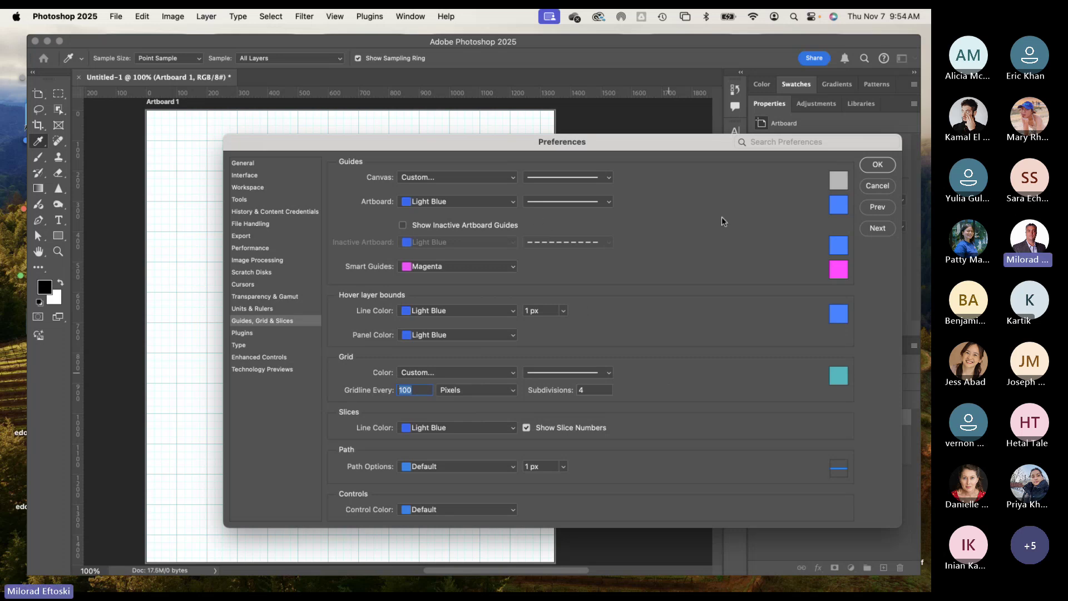
Step: Change the artboard guide colour from blue to purple (#b017ef)
{"action": "left_click", "coordinate": [838, 206]}
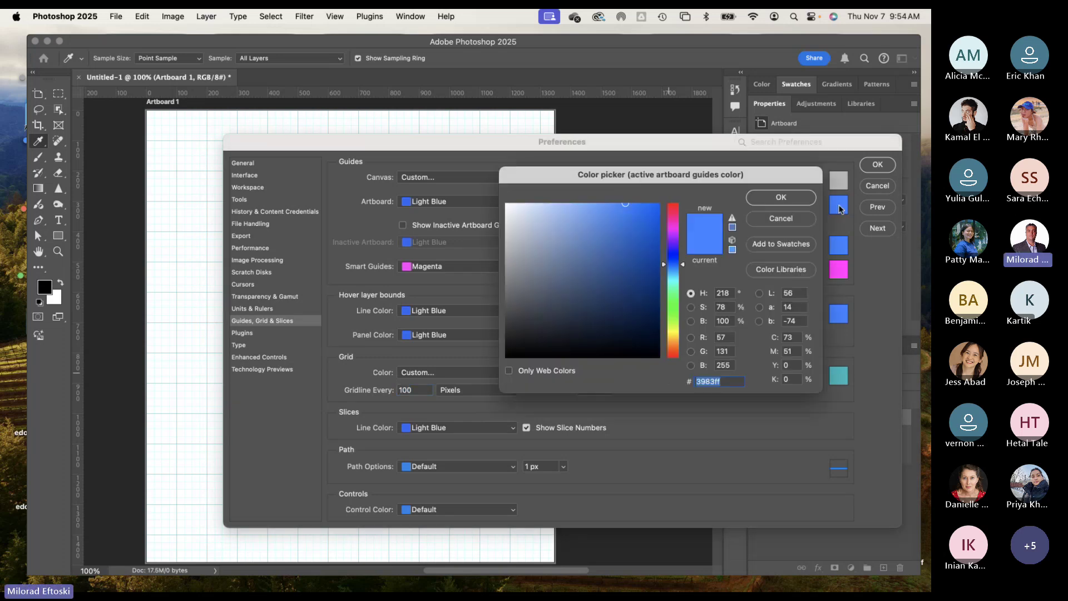
{"action": "left_click_drag", "start_coordinate": [668, 265], "coordinate": [672, 236]}
{"action": "left_click_drag", "start_coordinate": [644, 218], "coordinate": [649, 215]}
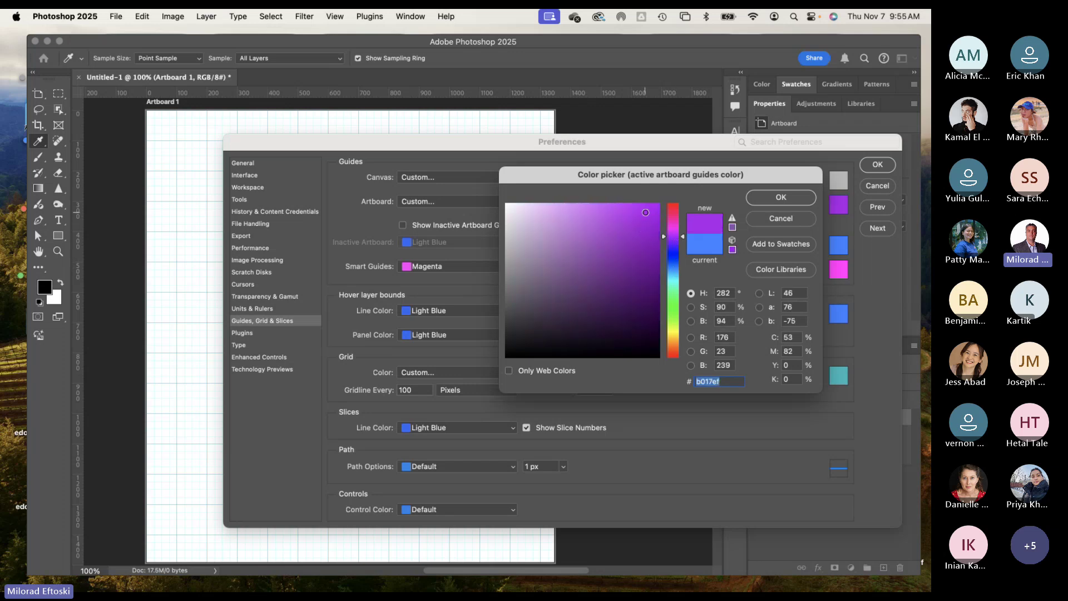
{"action": "left_click", "coordinate": [763, 198]}
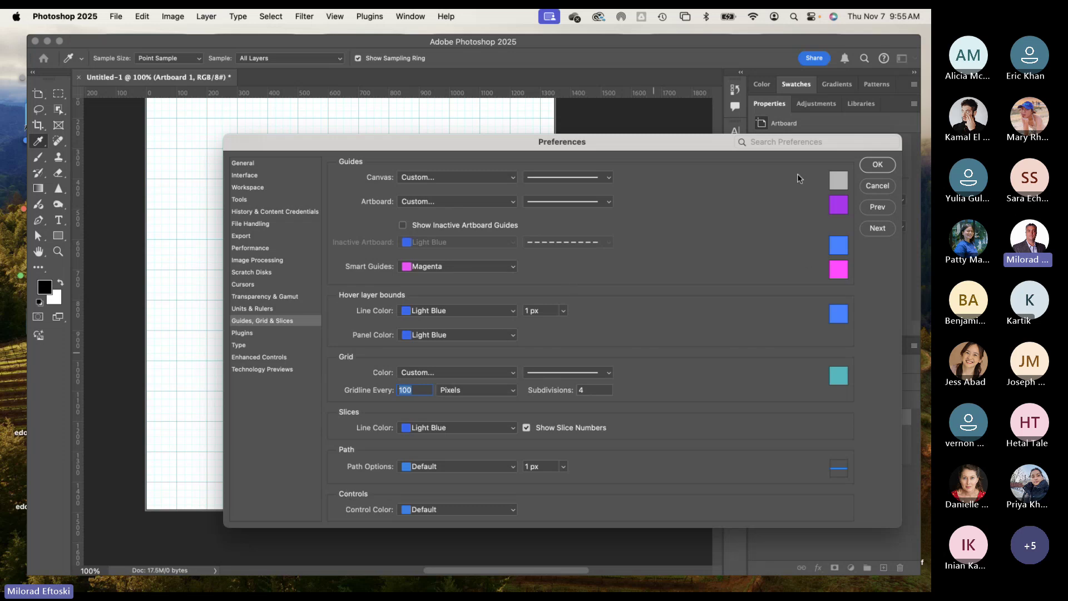
Step: Save the preferences, then zoom and pan around Artboard 1
{"action": "left_click", "coordinate": [877, 164]}
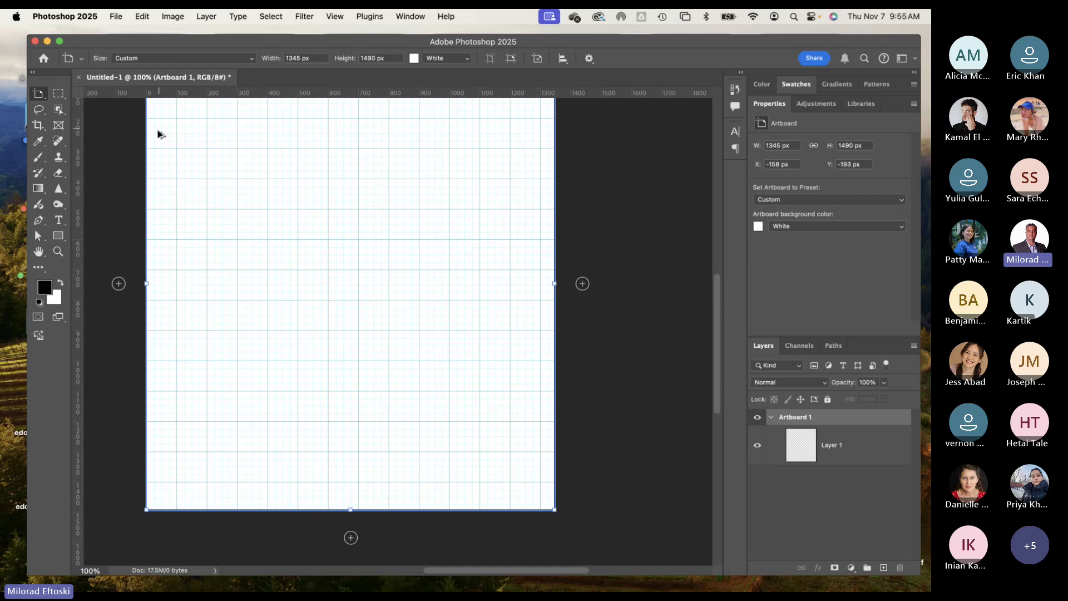
{"action": "scroll", "coordinate": [158, 134], "scroll_direction": "up", "scroll_amount": 5}
{"action": "left_click_drag", "start_coordinate": [159, 146], "coordinate": [278, 299]}
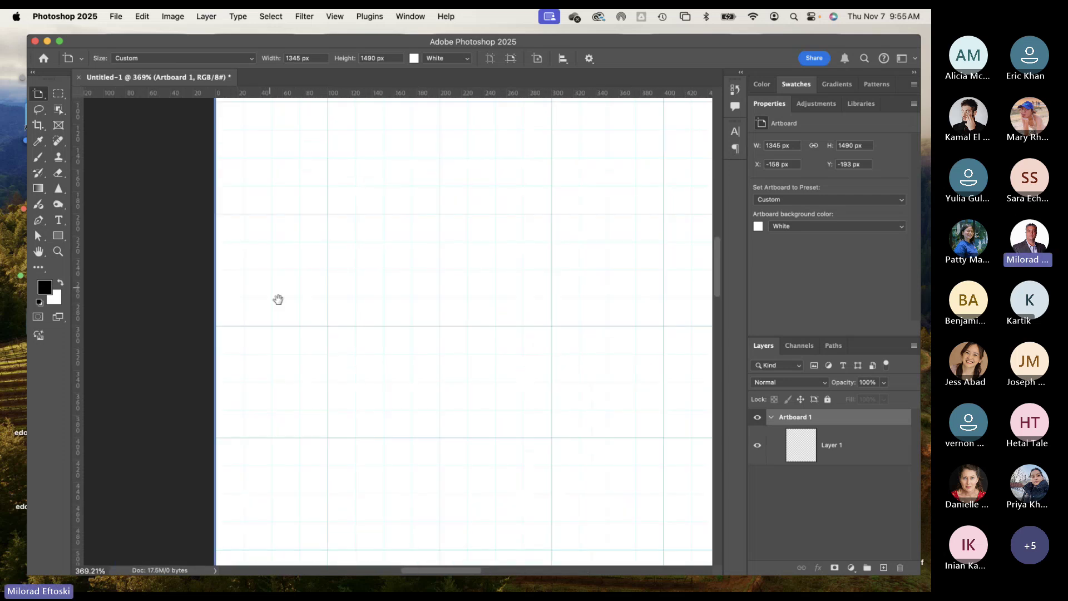
{"action": "scroll", "coordinate": [278, 299], "scroll_direction": "down", "scroll_amount": 3}
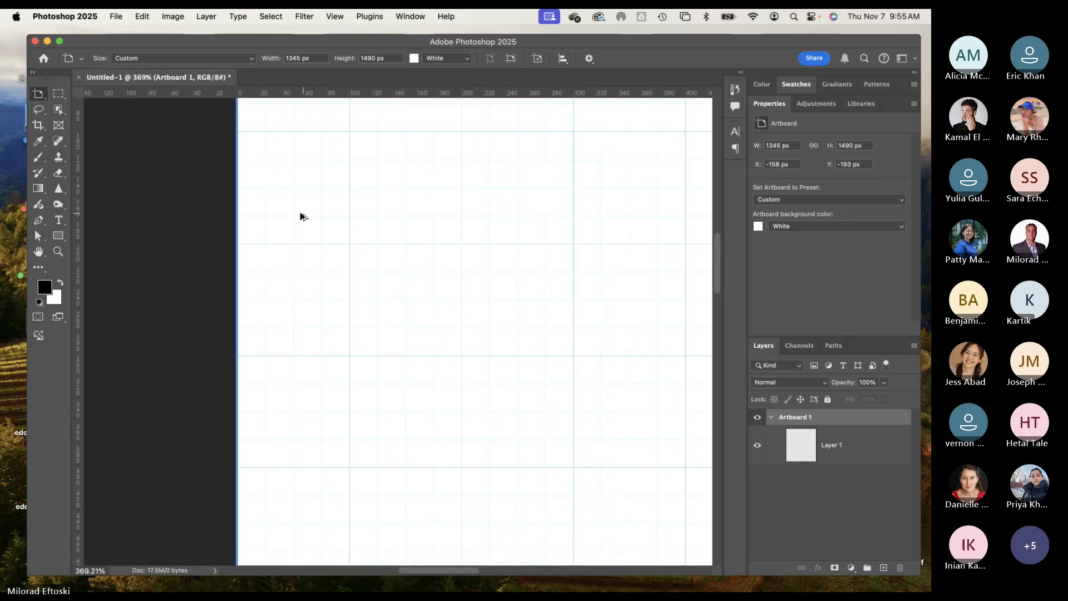
{"action": "scroll", "coordinate": [267, 264], "scroll_direction": "up", "scroll_amount": 2}
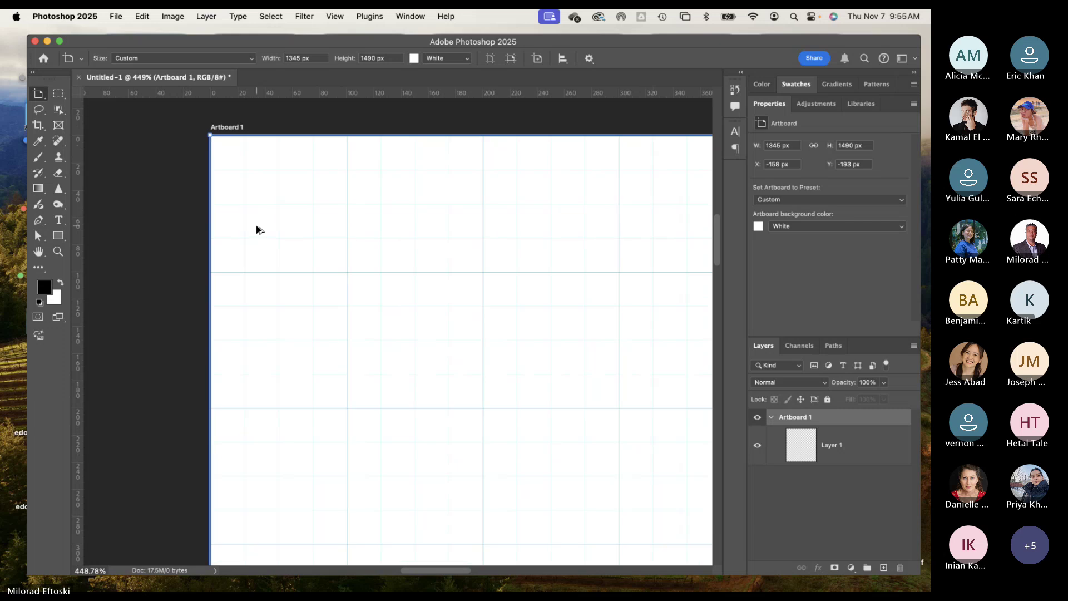
{"action": "scroll", "coordinate": [257, 229], "scroll_direction": "down", "scroll_amount": 6}
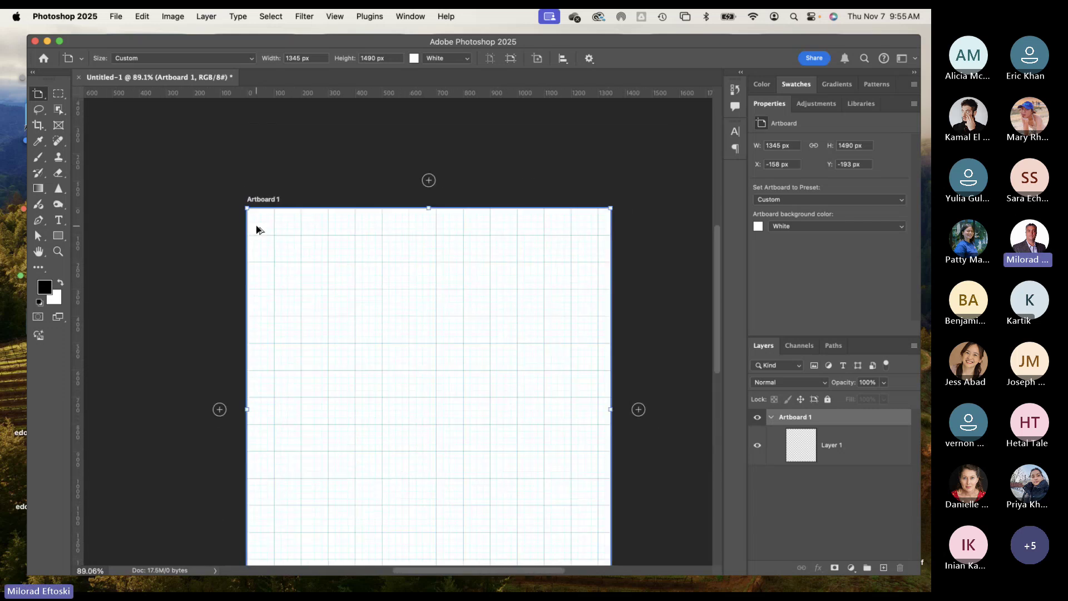
{"action": "scroll", "coordinate": [258, 229], "scroll_direction": "up", "scroll_amount": 6}
{"action": "scroll", "coordinate": [258, 229], "scroll_direction": "down", "scroll_amount": 8}
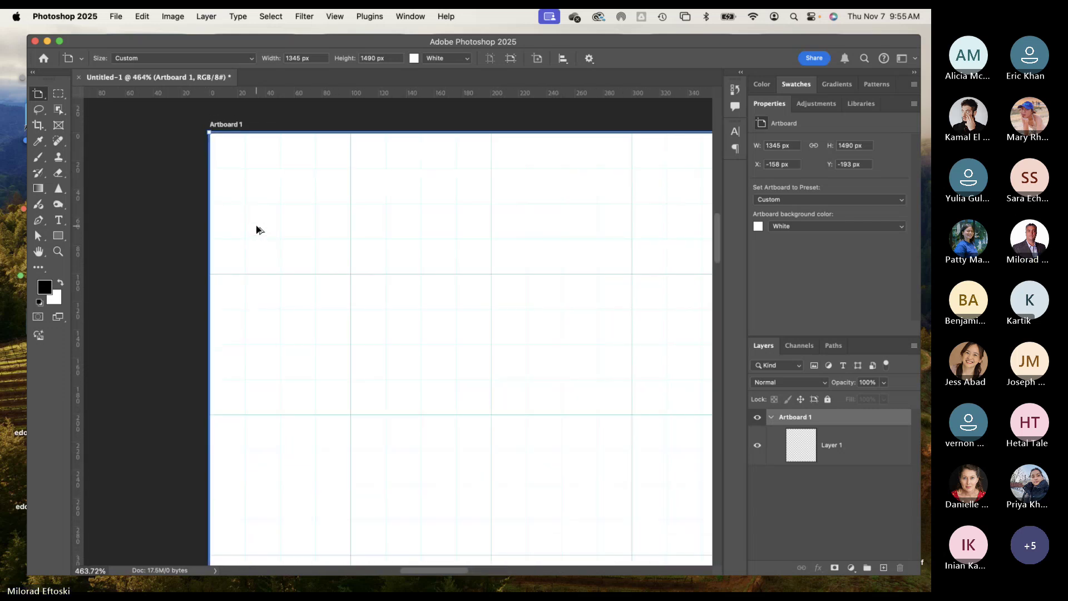
{"action": "scroll", "coordinate": [258, 229], "scroll_direction": "up", "scroll_amount": 4}
{"action": "scroll", "coordinate": [258, 229], "scroll_direction": "down", "scroll_amount": 1}
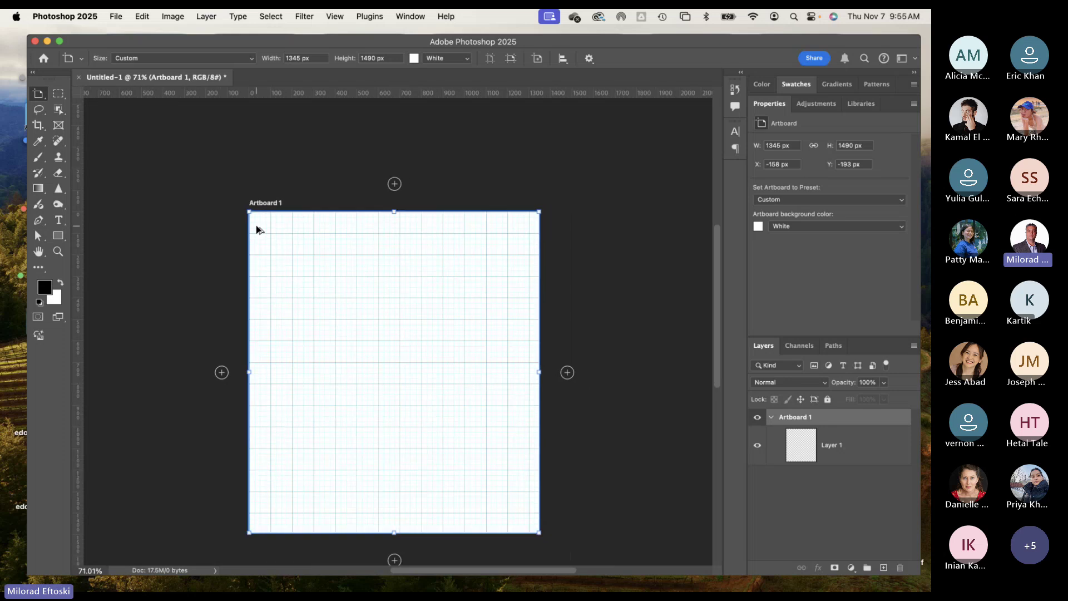
{"action": "left_click_drag", "start_coordinate": [344, 272], "coordinate": [290, 239]}
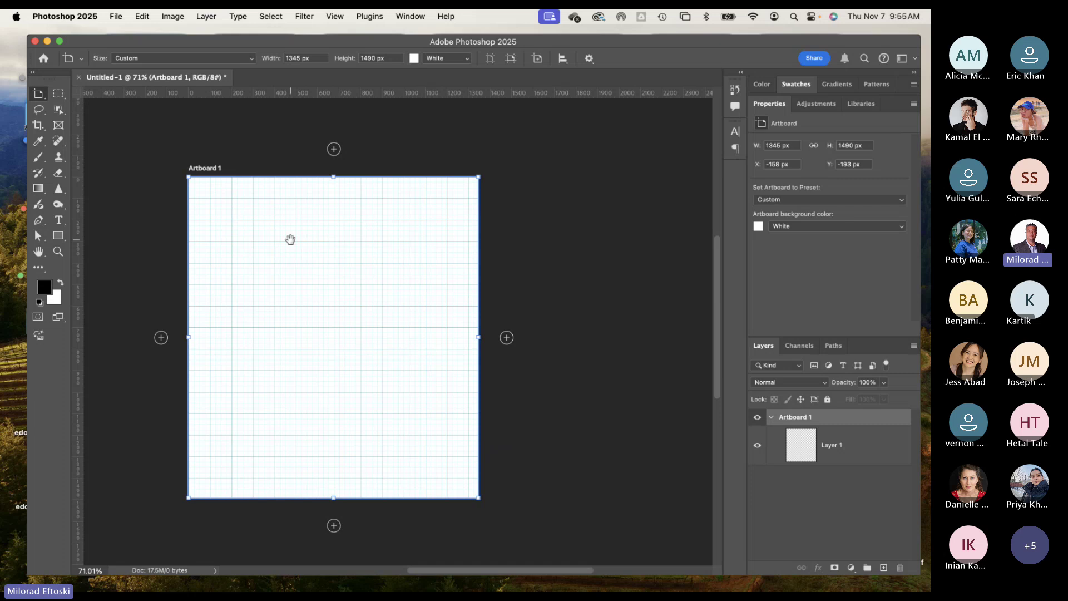
Step: Zoom in on the artboard, recentre it, and toggle the grid with Cmd+'
{"action": "key", "text": "super+equal"}
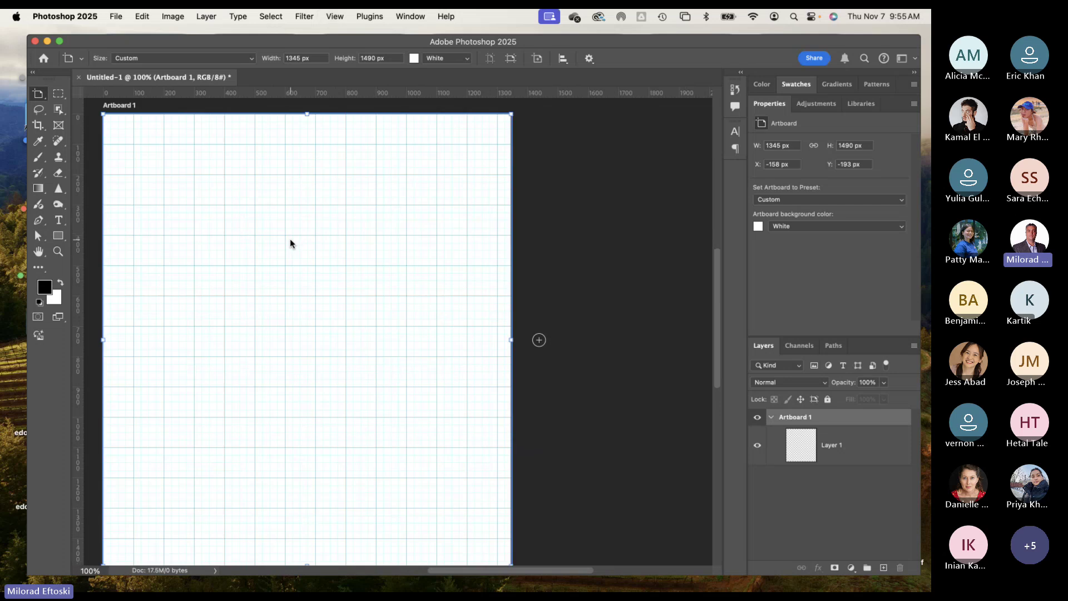
{"action": "left_click_drag", "start_coordinate": [289, 239], "coordinate": [339, 261]}
{"action": "key", "text": "super+apostrophe"}
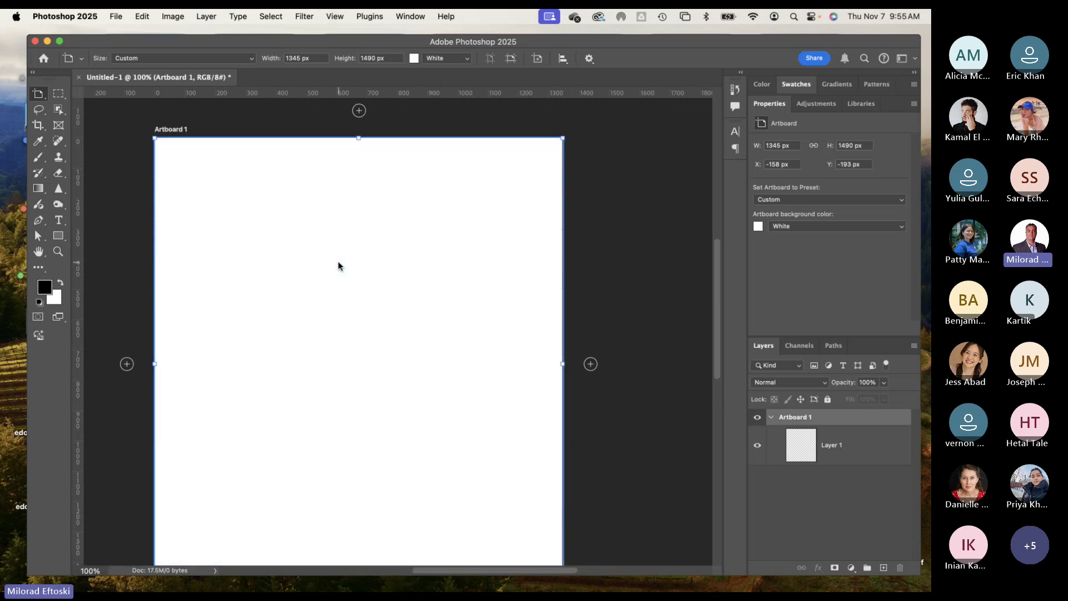
{"action": "key", "text": "super+apostrophe"}
{"action": "key", "text": "super+apostrophe"}
{"action": "key", "text": "super+apostrophe"}
{"action": "key", "text": "super+apostrophe"}
Step: Select the Rectangular Marquee tool over the empty white artboard
{"action": "left_click", "coordinate": [59, 93]}
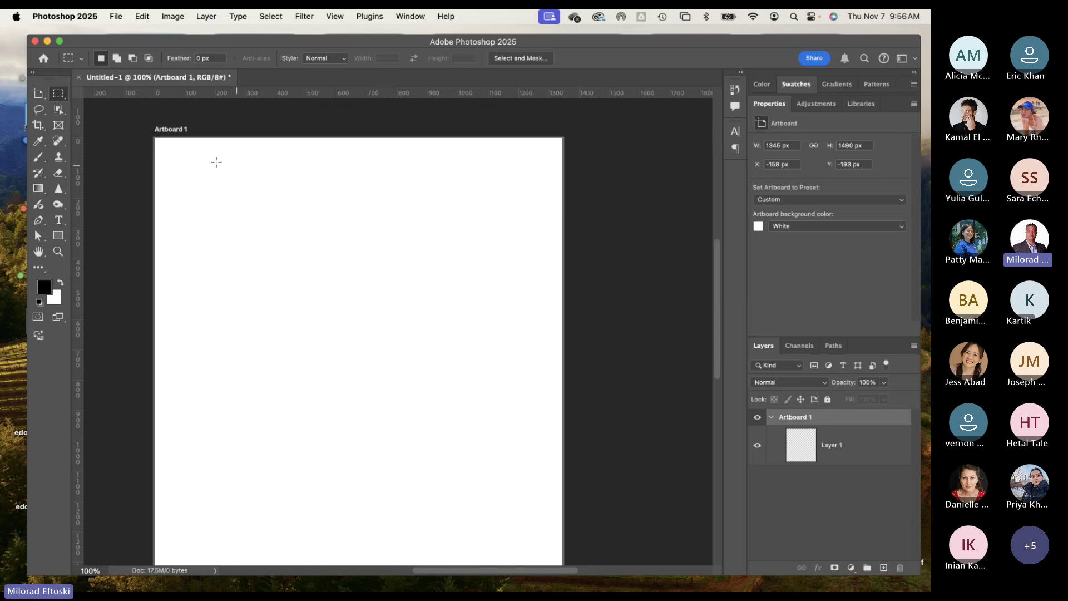
{"action": "scroll", "coordinate": [185, 178], "scroll_direction": "up", "scroll_amount": 1}
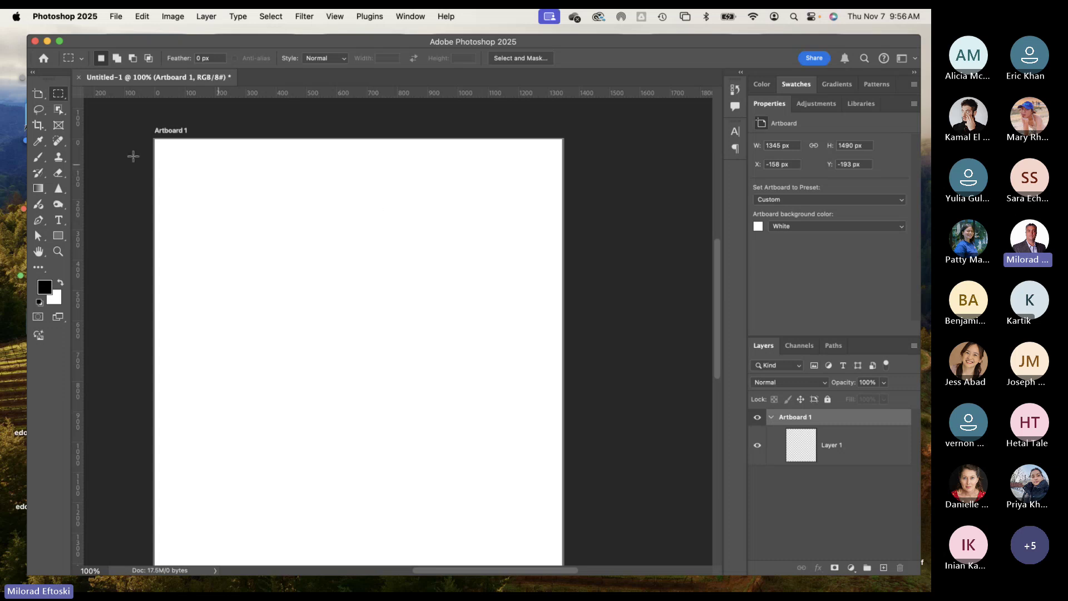
Step: Switch to the Move tool and drag four vertical guides from the left ruler, the first near X 58.9 px
{"action": "left_click_drag", "start_coordinate": [41, 93], "coordinate": [65, 92]}
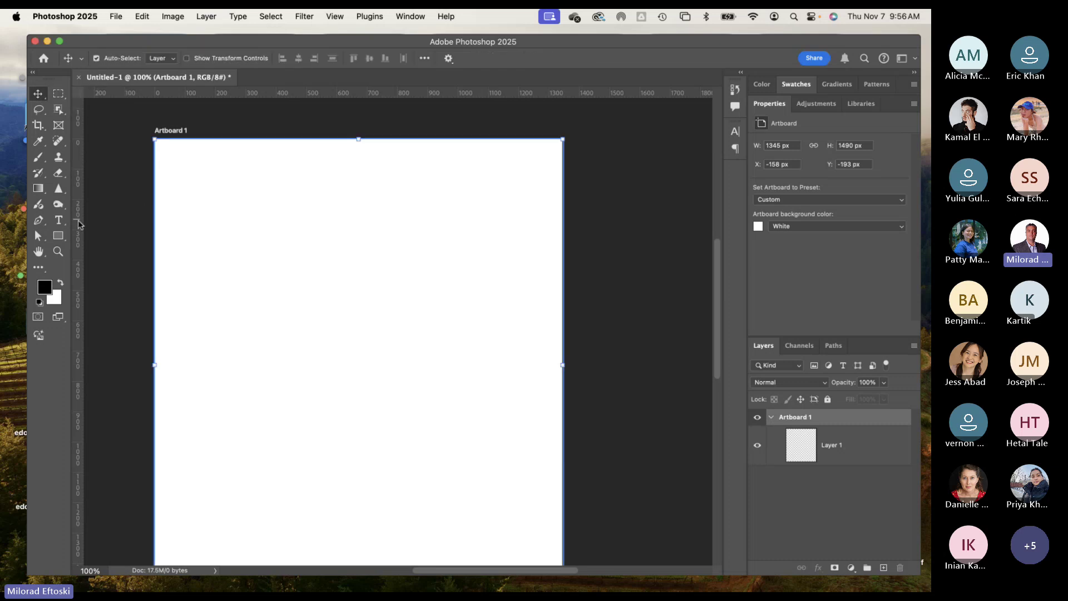
{"action": "left_click_drag", "start_coordinate": [80, 228], "coordinate": [176, 229]}
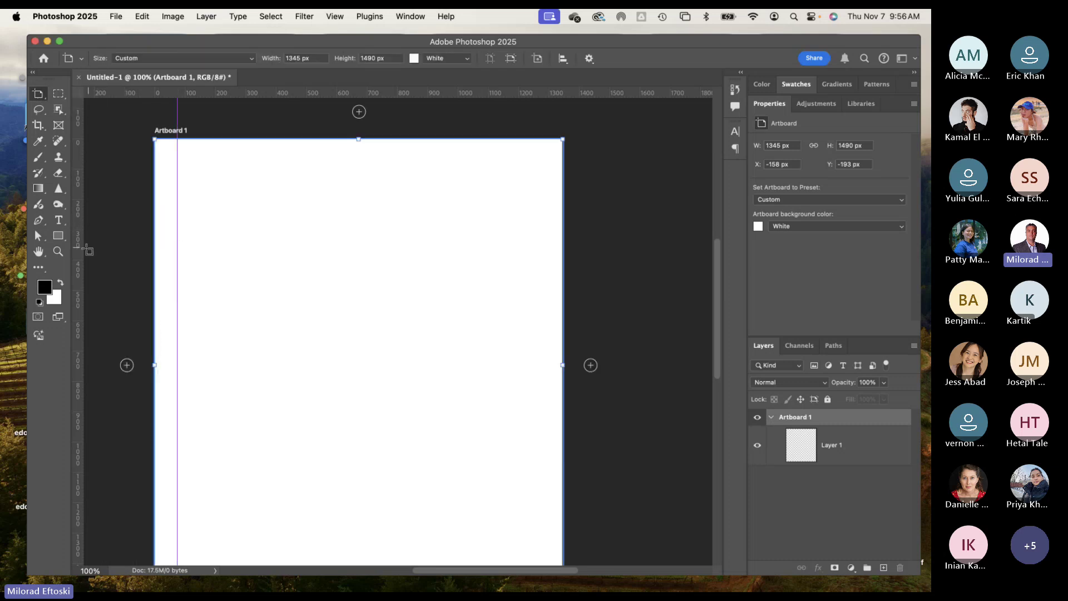
{"action": "left_click_drag", "start_coordinate": [81, 249], "coordinate": [215, 252]}
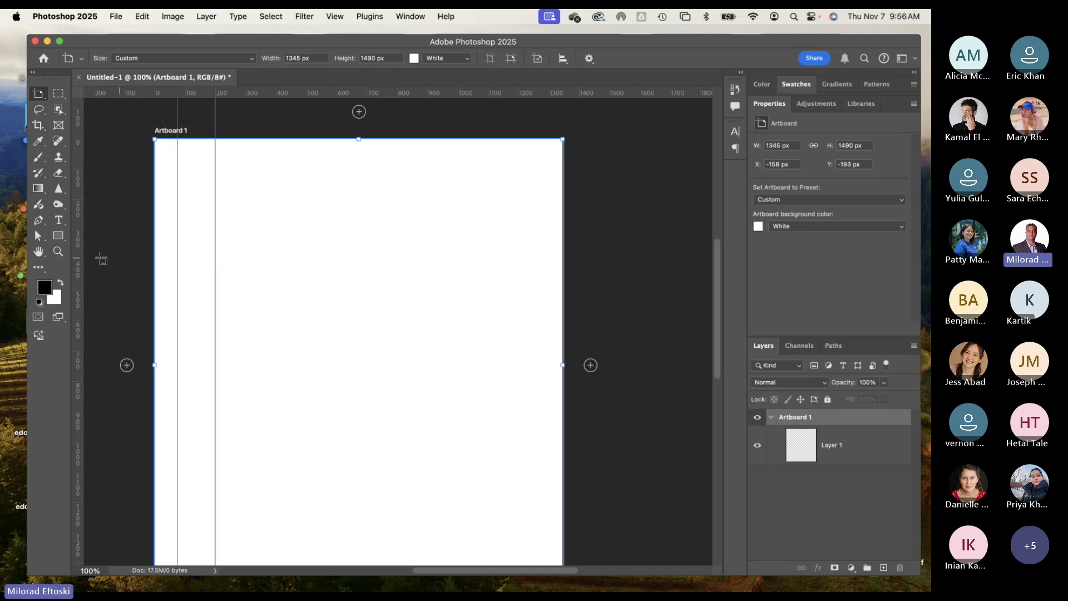
{"action": "left_click_drag", "start_coordinate": [81, 261], "coordinate": [220, 262]}
{"action": "left_click_drag", "start_coordinate": [81, 270], "coordinate": [257, 280]}
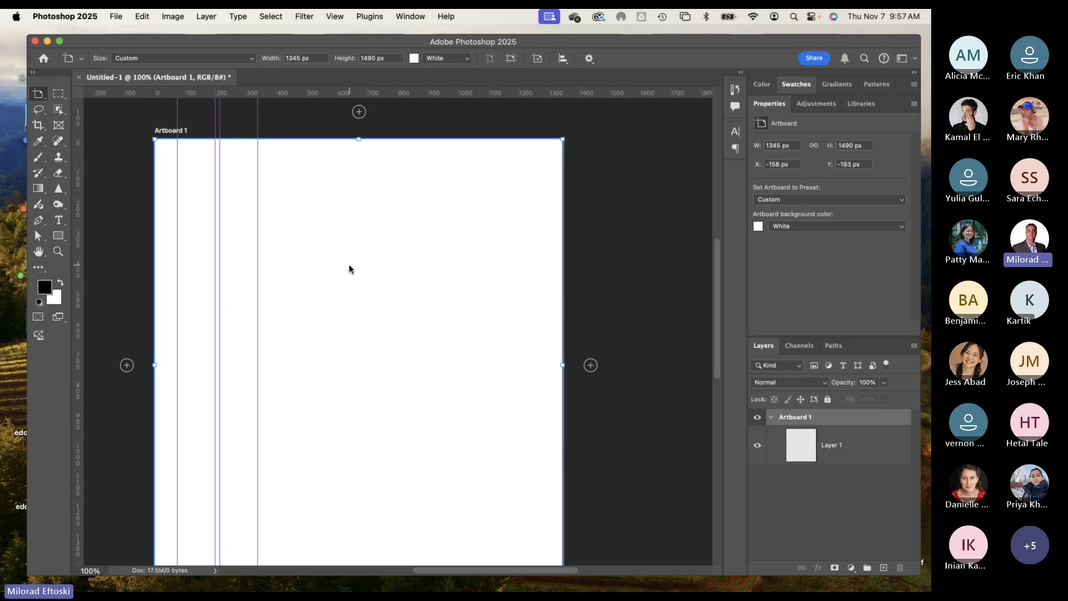
{"action": "scroll", "coordinate": [329, 260], "scroll_direction": "down", "scroll_amount": 1}
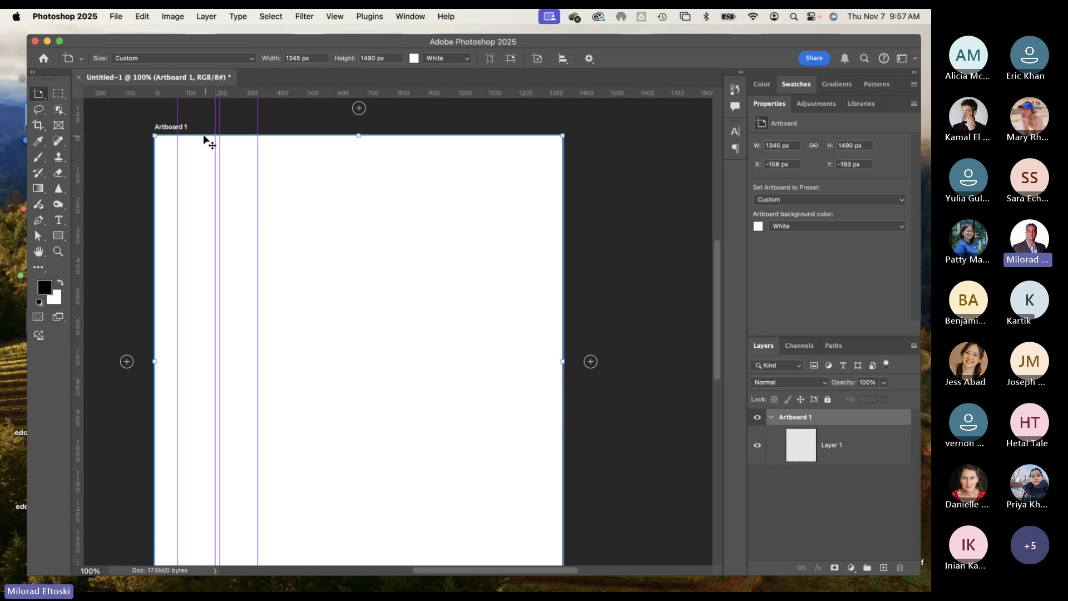
Step: Switch to the Move tool and clear all guides from the artboard via the View menu
{"action": "right_click", "coordinate": [38, 95]}
{"action": "left_click", "coordinate": [69, 94]}
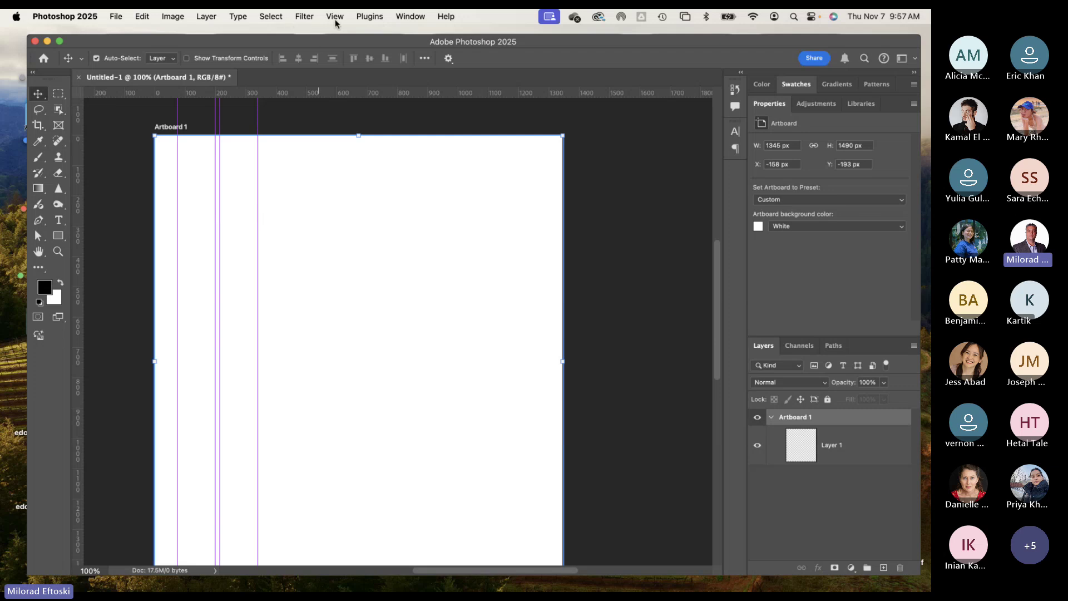
{"action": "left_click", "coordinate": [403, 16]}
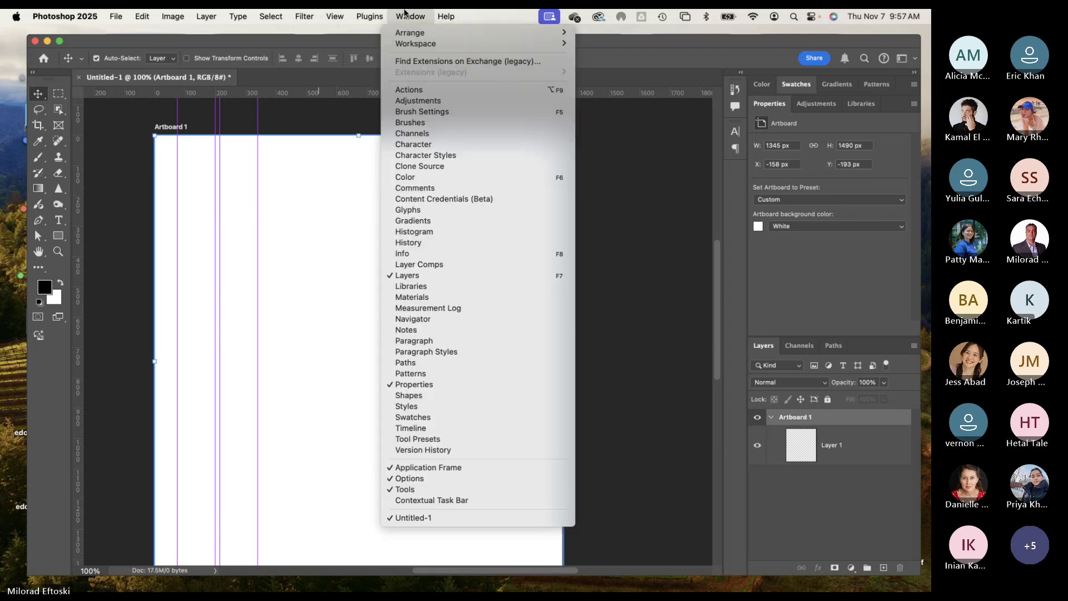
{"action": "mouse_move", "coordinate": [334, 16]}
{"action": "mouse_move", "coordinate": [382, 325]}
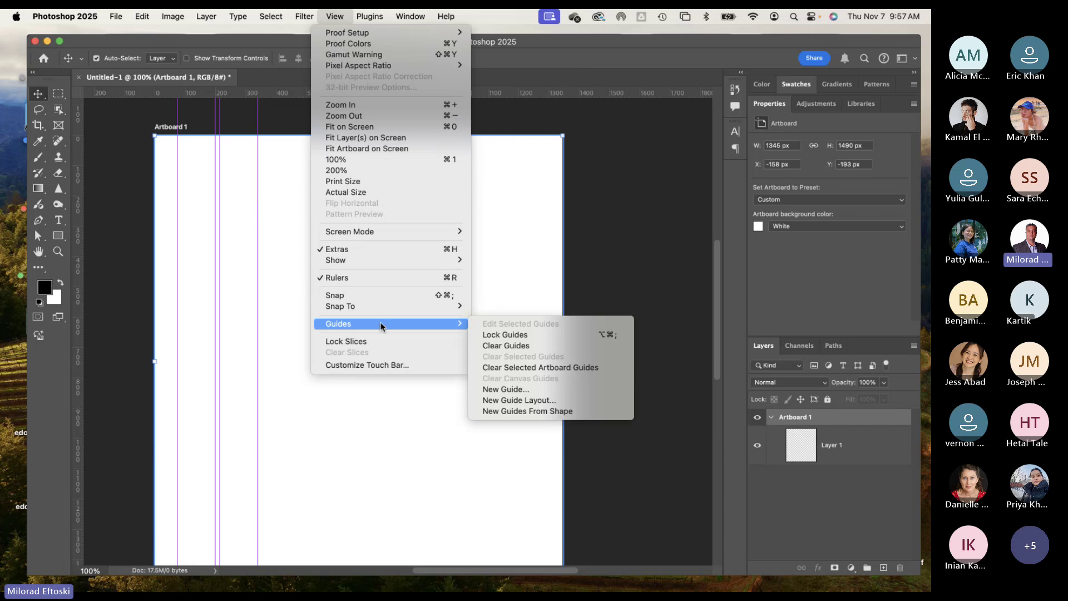
{"action": "left_click", "coordinate": [506, 345]}
Step: With the Artboard tool, resize Artboard 1 to 1282 × 1192 px
{"action": "key", "text": "shift+v"}
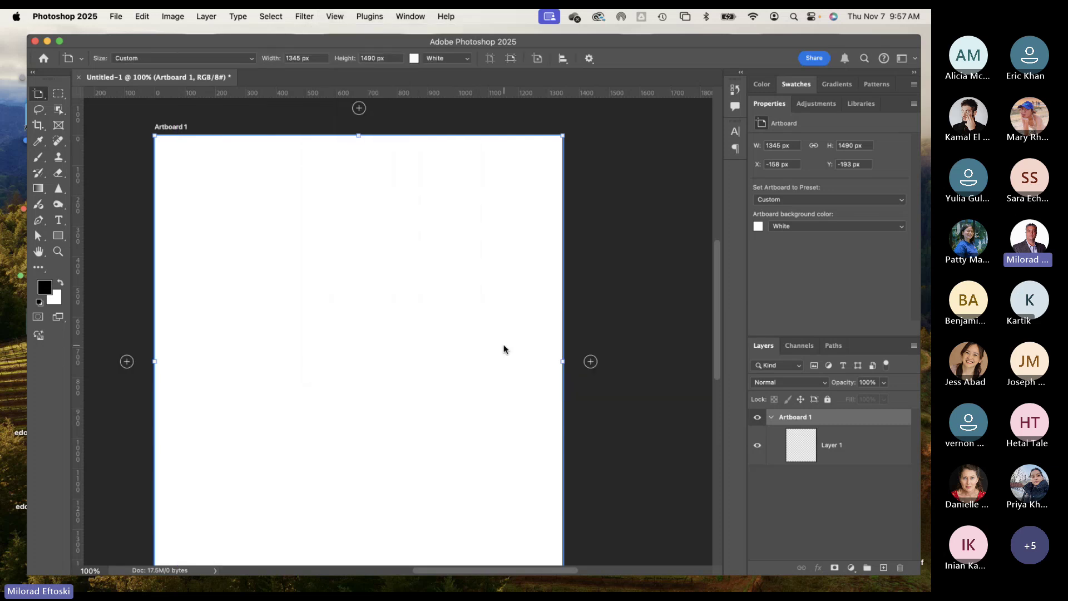
{"action": "mouse_move", "coordinate": [563, 361]}
{"action": "left_mouse_down"}
{"action": "mouse_move", "coordinate": [621, 367]}
{"action": "mouse_move", "coordinate": [544, 361]}
{"action": "left_mouse_up"}
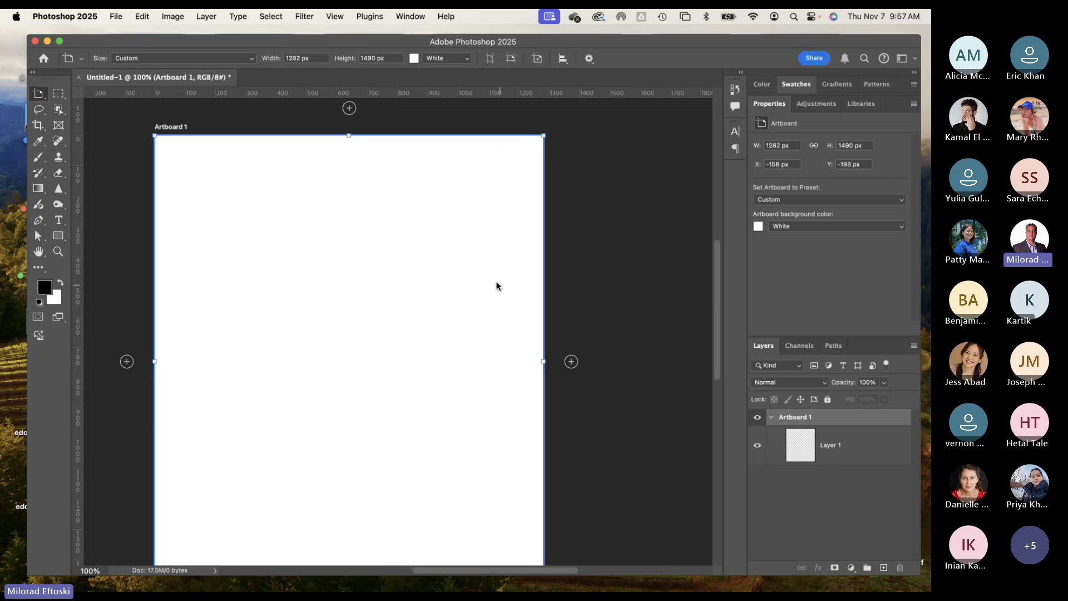
{"action": "scroll", "coordinate": [497, 286], "scroll_direction": "down", "scroll_amount": 8}
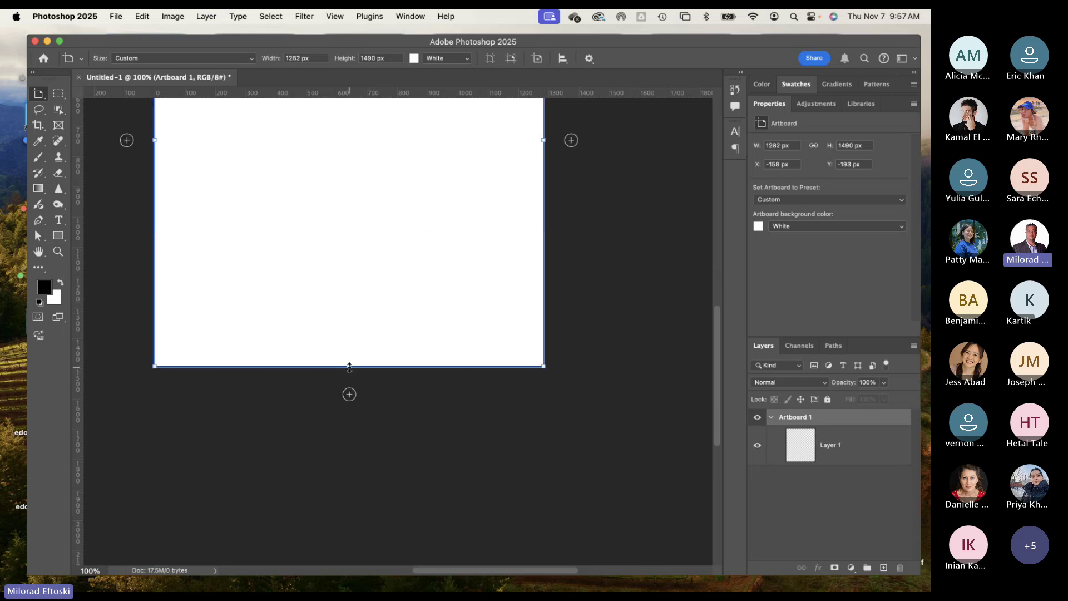
{"action": "left_click_drag", "start_coordinate": [349, 366], "coordinate": [374, 306]}
{"action": "scroll", "coordinate": [374, 306], "scroll_direction": "up", "scroll_amount": 10}
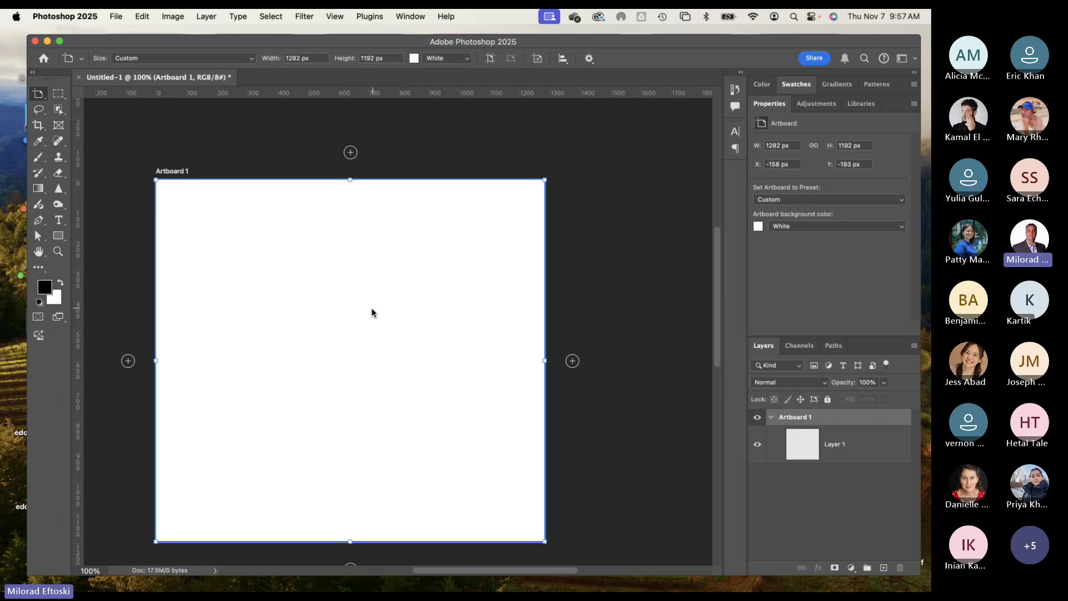
{"action": "scroll", "coordinate": [267, 362], "scroll_direction": "down", "scroll_amount": 1}
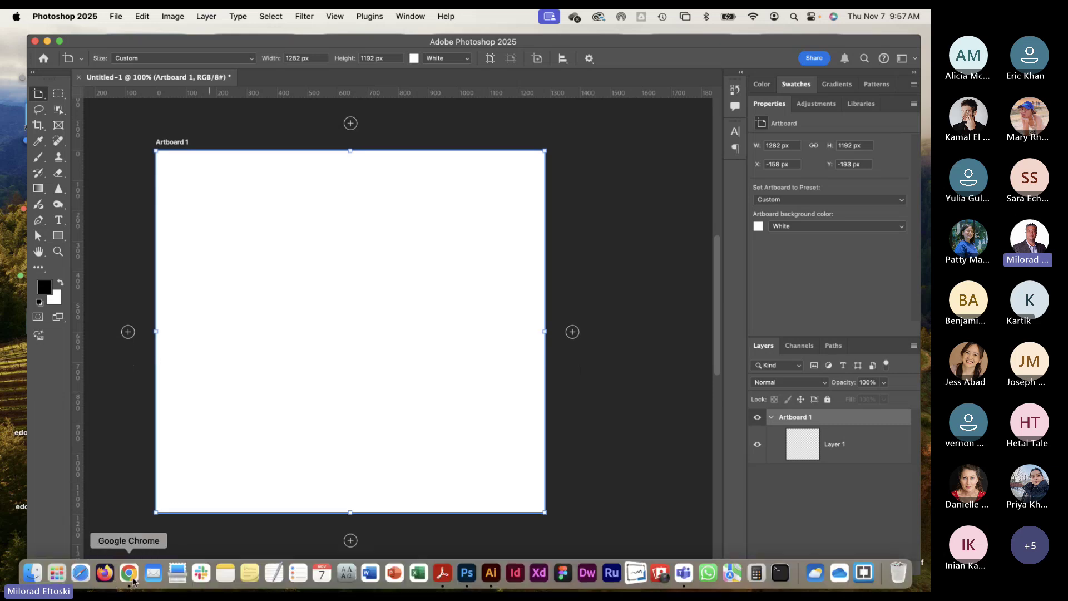
Step: In a new Chrome tab, search 'amazon' and open the sponsored amazon.ca link
{"action": "left_click", "coordinate": [129, 572]}
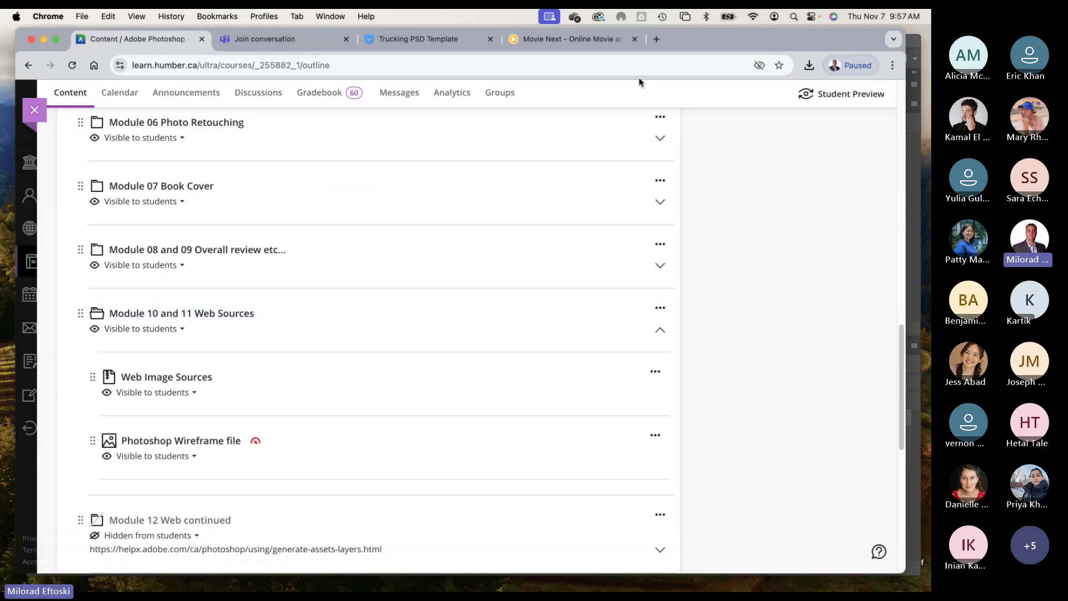
{"action": "left_click", "coordinate": [656, 39]}
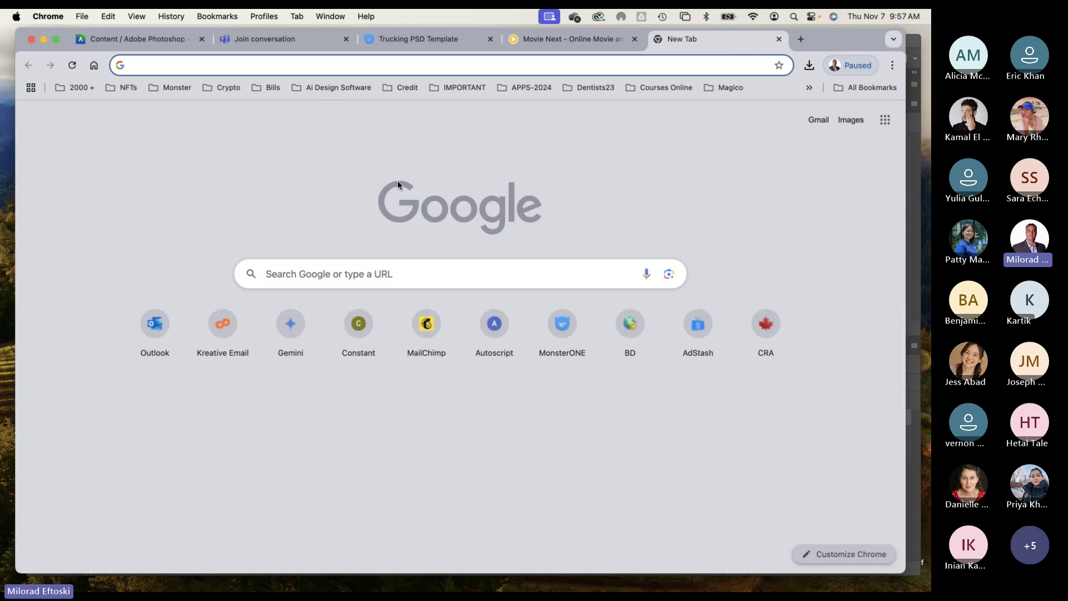
{"action": "left_click", "coordinate": [304, 69]}
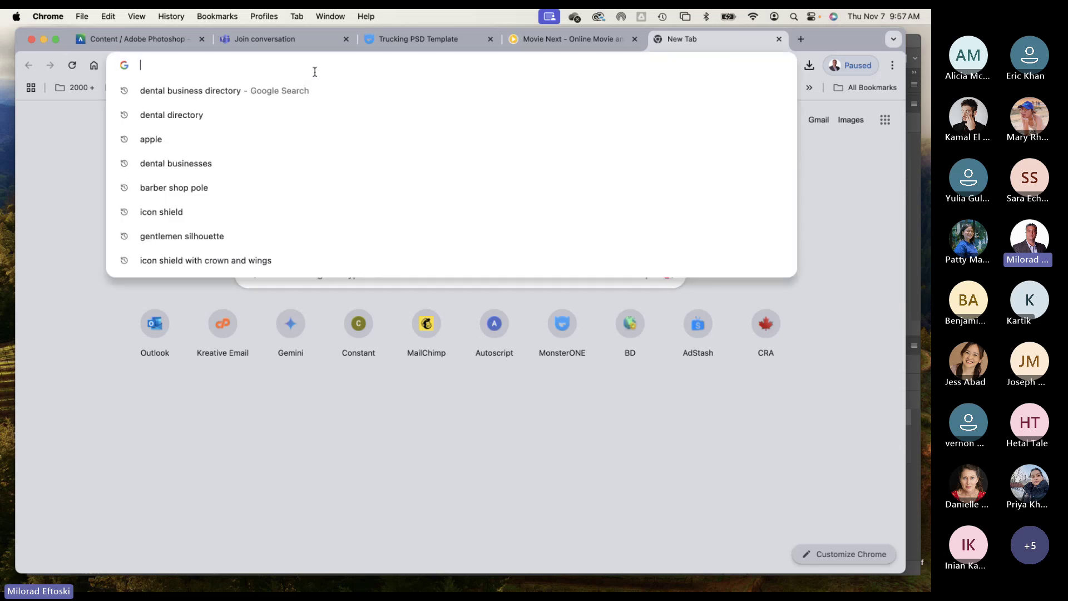
{"action": "type", "text": "amazon"}
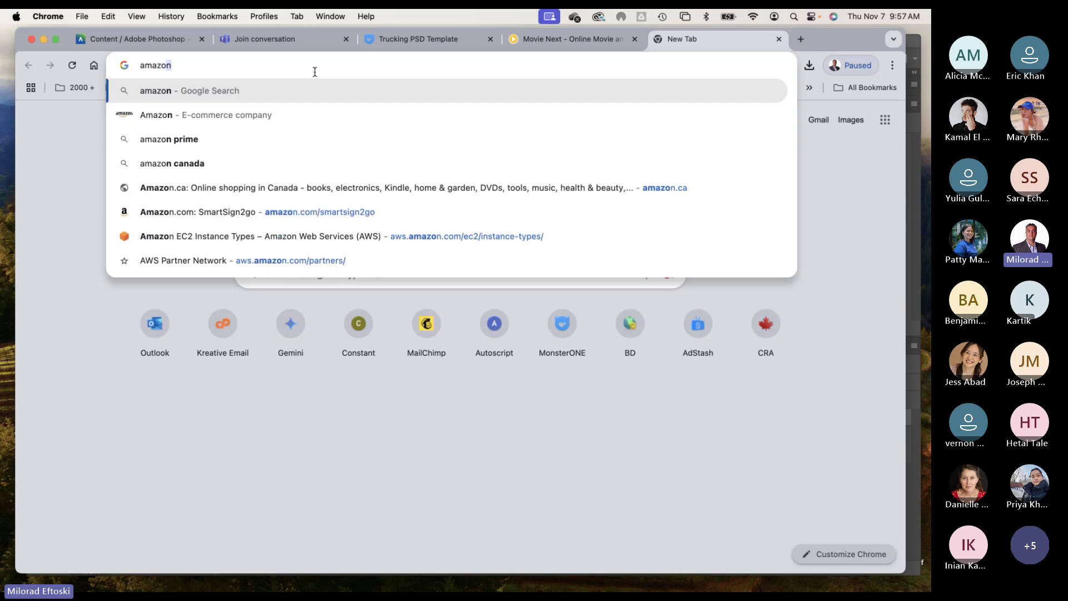
{"action": "key", "text": "Return"}
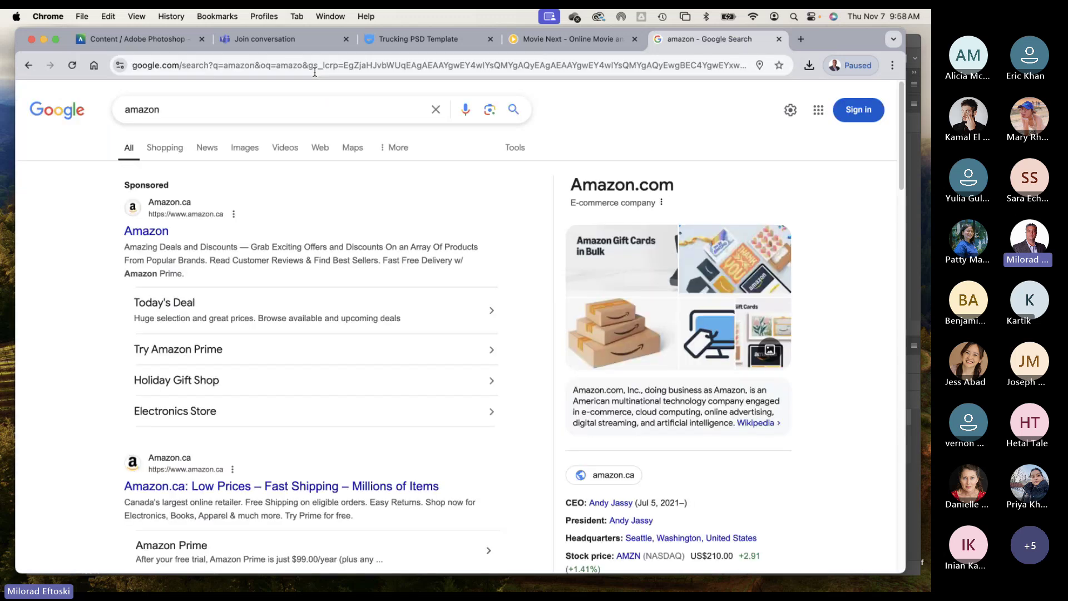
{"action": "left_click", "coordinate": [157, 231]}
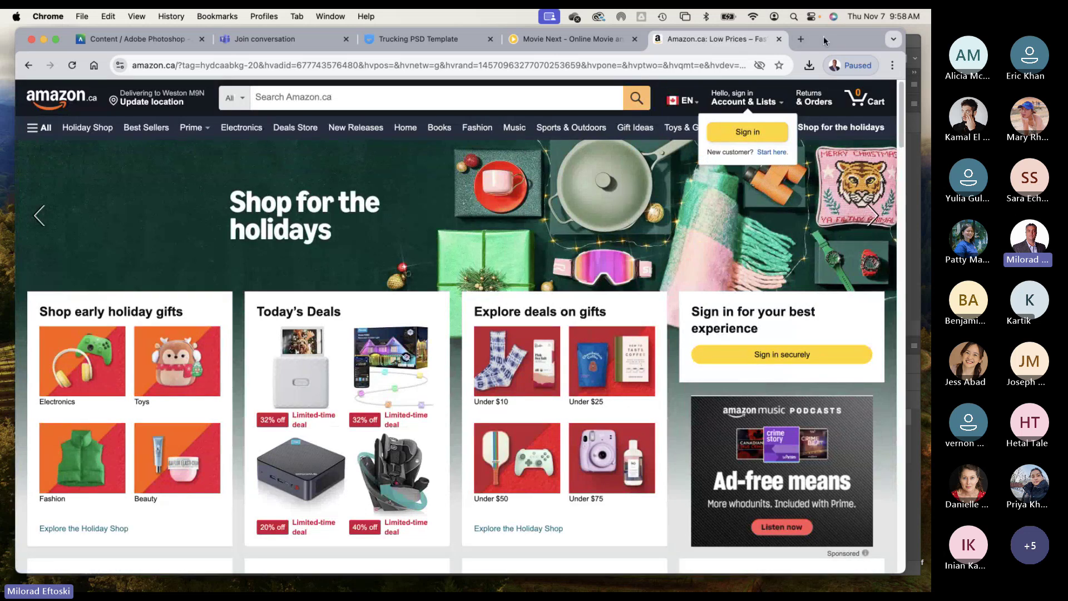
Step: Shift and resize the Chrome window so Photoshop's panels show beside it
{"action": "left_click_drag", "start_coordinate": [826, 35], "coordinate": [825, 35]}
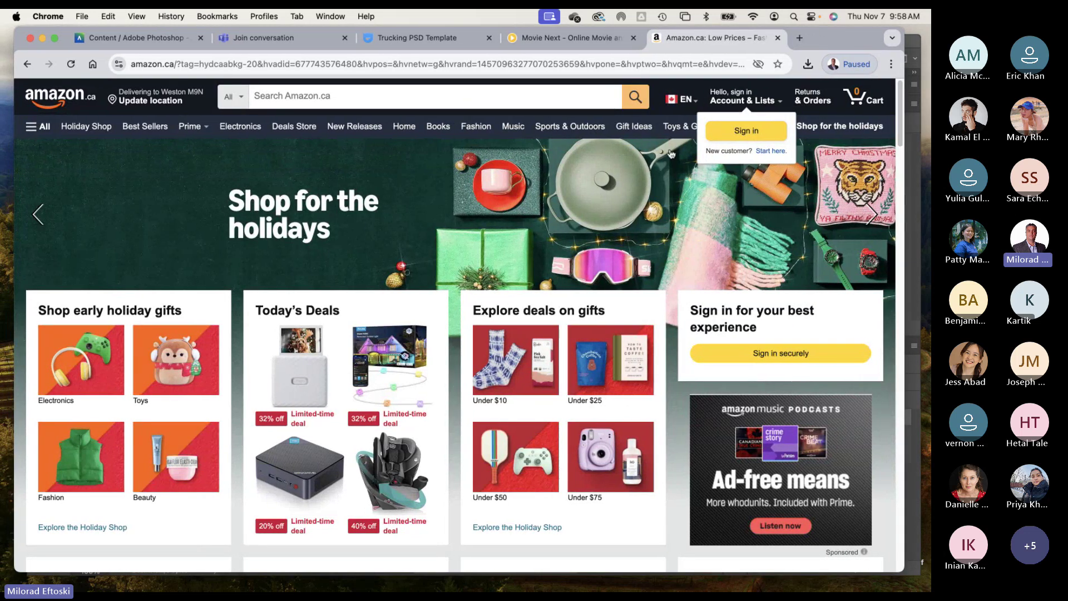
{"action": "scroll", "coordinate": [576, 204], "scroll_direction": "down", "scroll_amount": 5}
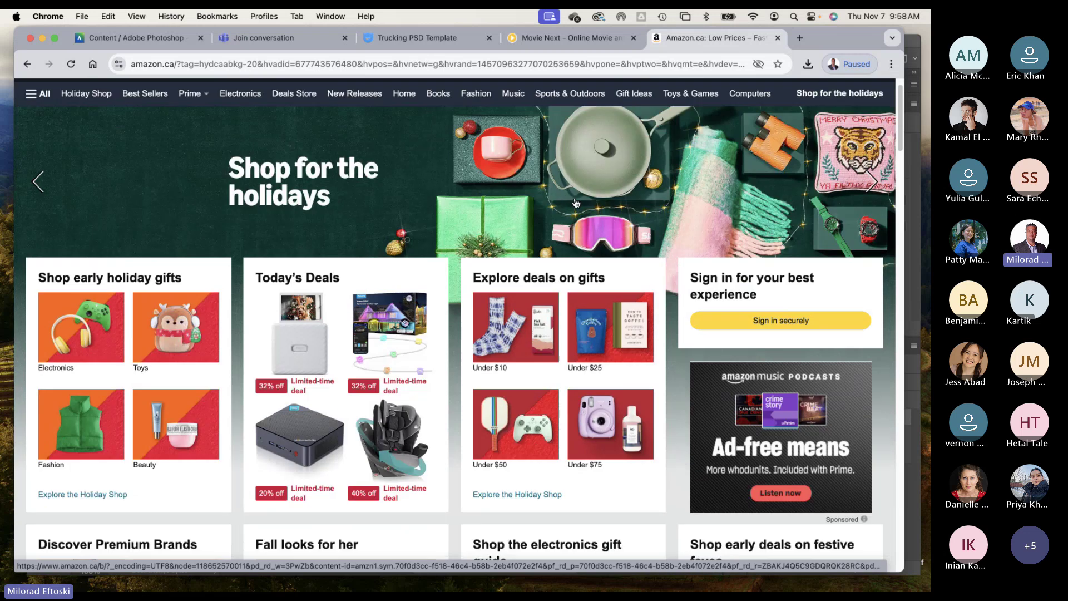
{"action": "scroll", "coordinate": [574, 204], "scroll_direction": "up", "scroll_amount": 5}
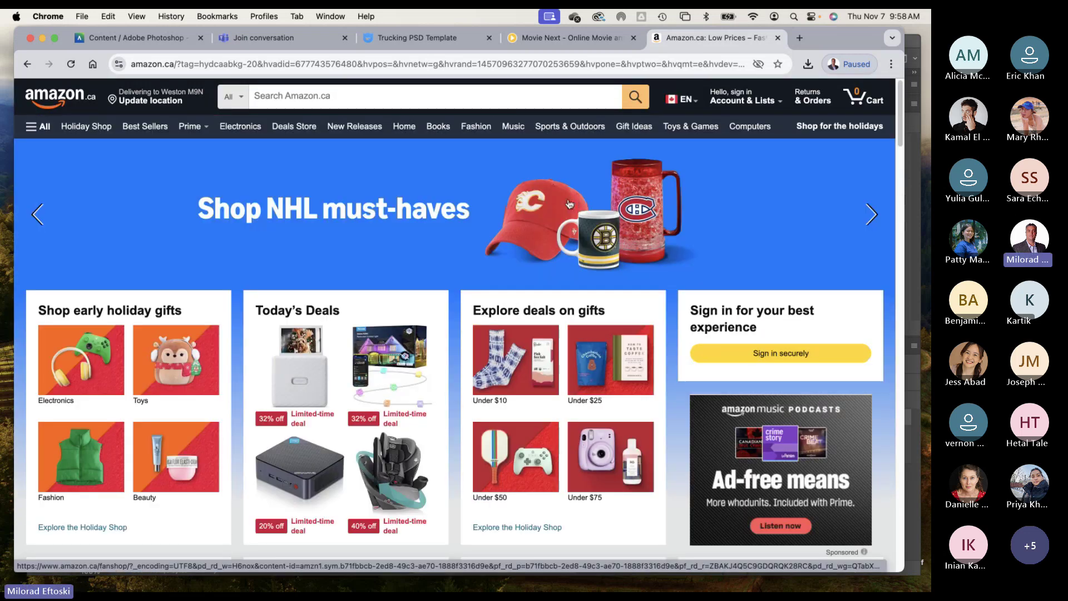
{"action": "scroll", "coordinate": [567, 207], "scroll_direction": "down", "scroll_amount": 5}
{"action": "scroll", "coordinate": [567, 207], "scroll_direction": "up", "scroll_amount": 5}
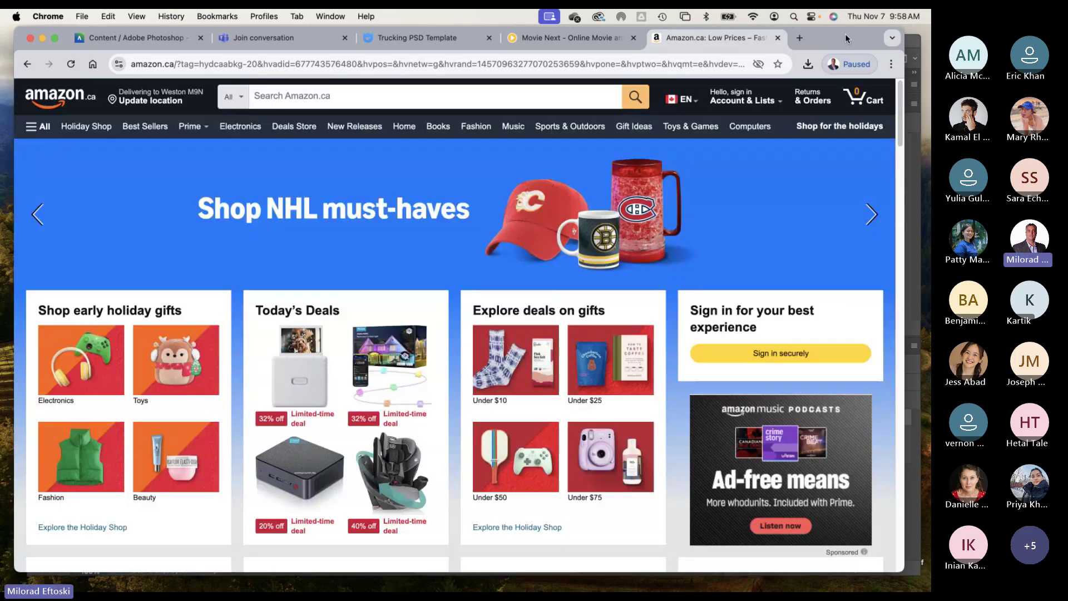
{"action": "left_click_drag", "start_coordinate": [844, 34], "coordinate": [831, 33]}
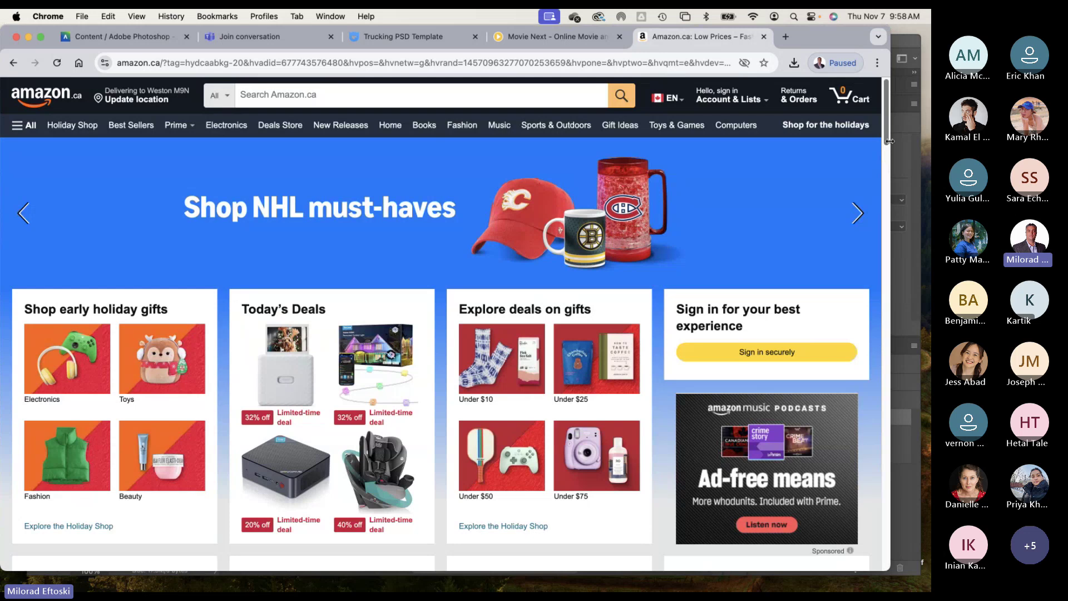
{"action": "left_click_drag", "start_coordinate": [889, 141], "coordinate": [927, 145]}
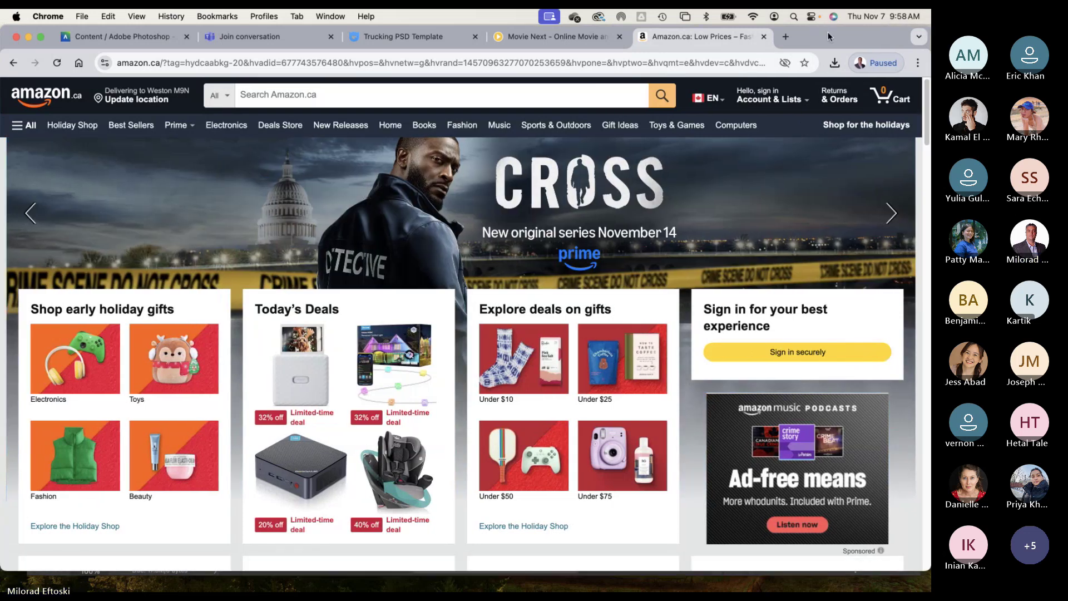
{"action": "left_click_drag", "start_coordinate": [817, 34], "coordinate": [747, 42]}
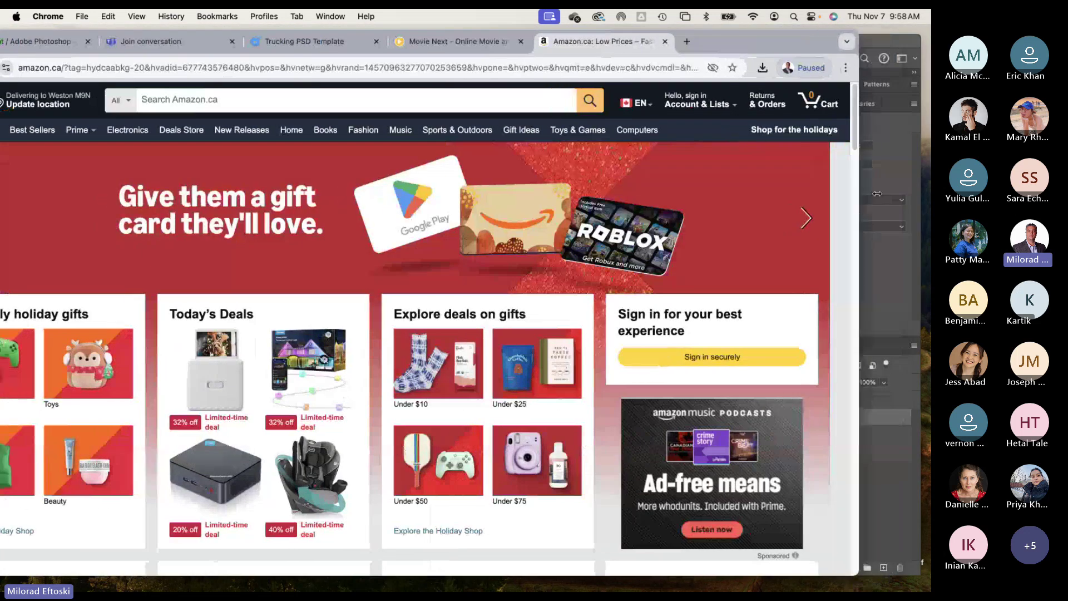
{"action": "left_click_drag", "start_coordinate": [877, 194], "coordinate": [931, 194]}
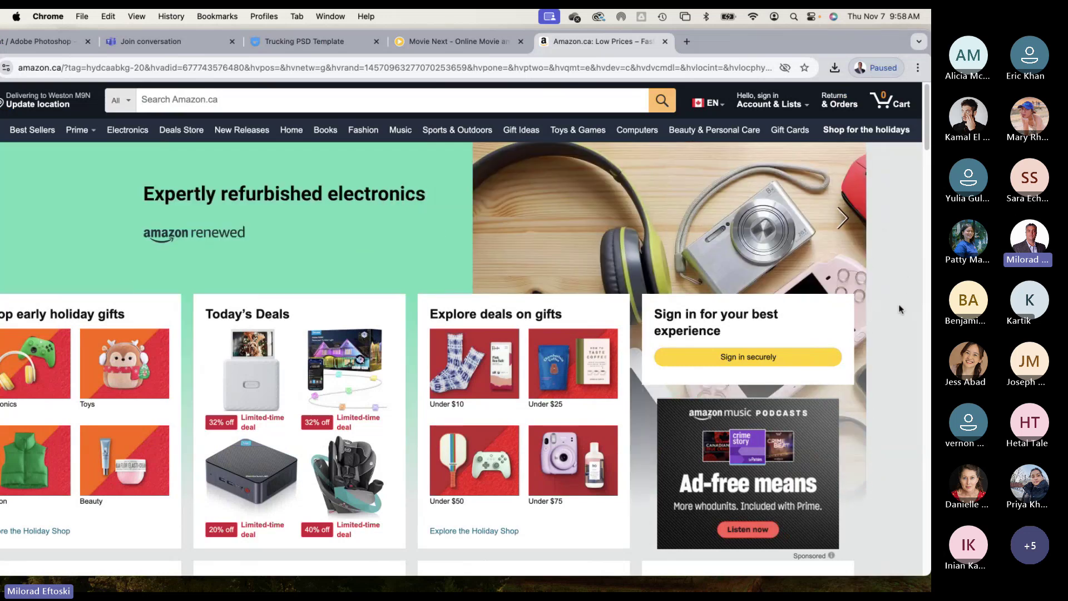
{"action": "left_click_drag", "start_coordinate": [763, 36], "coordinate": [568, 36]}
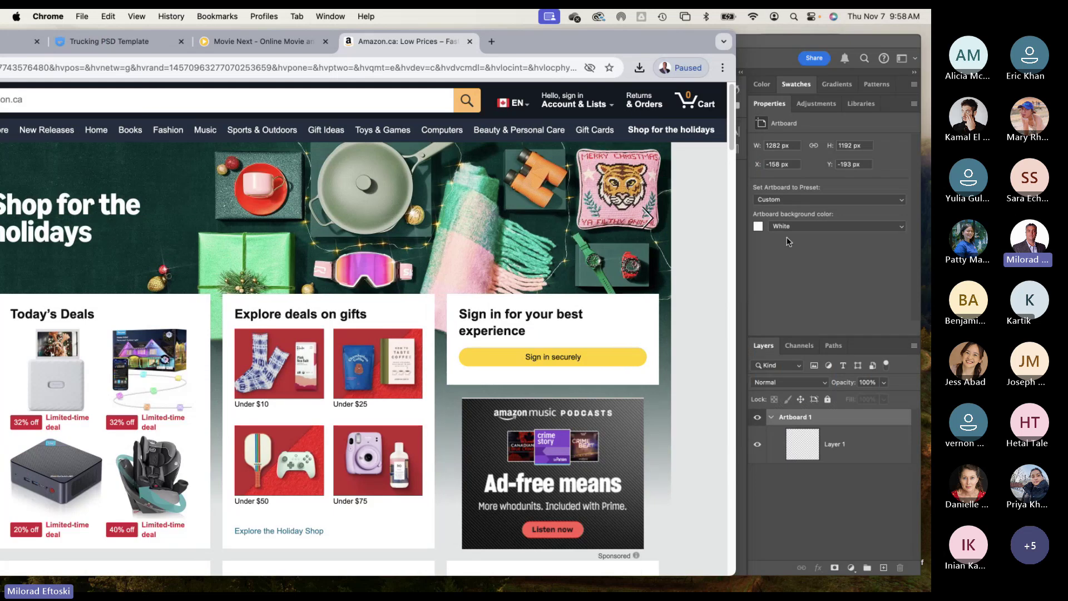
{"action": "left_click_drag", "start_coordinate": [735, 240], "coordinate": [877, 278]}
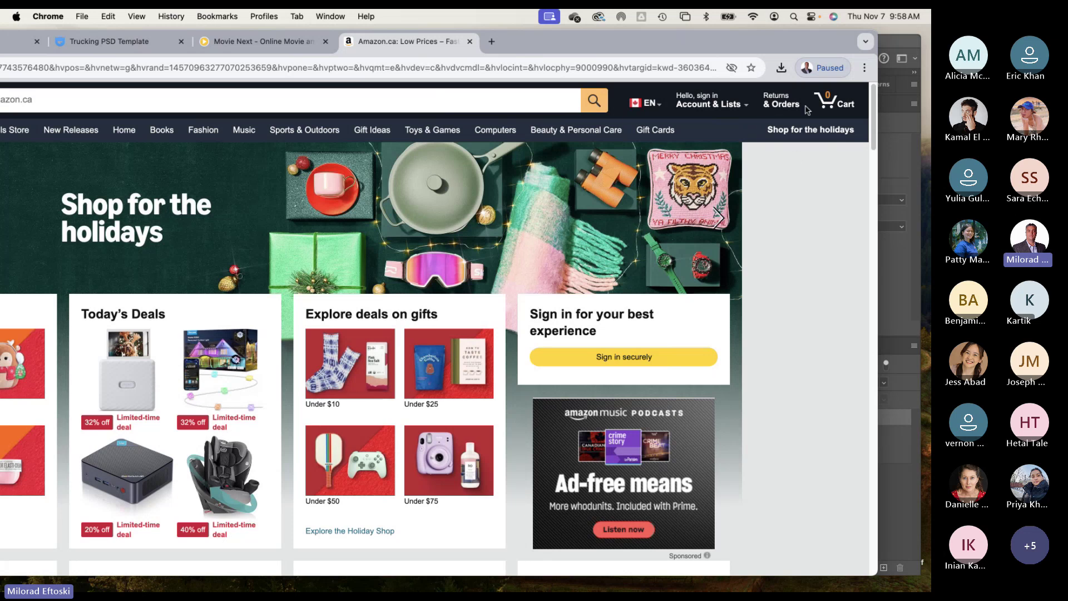
{"action": "left_click_drag", "start_coordinate": [880, 189], "coordinate": [901, 186]}
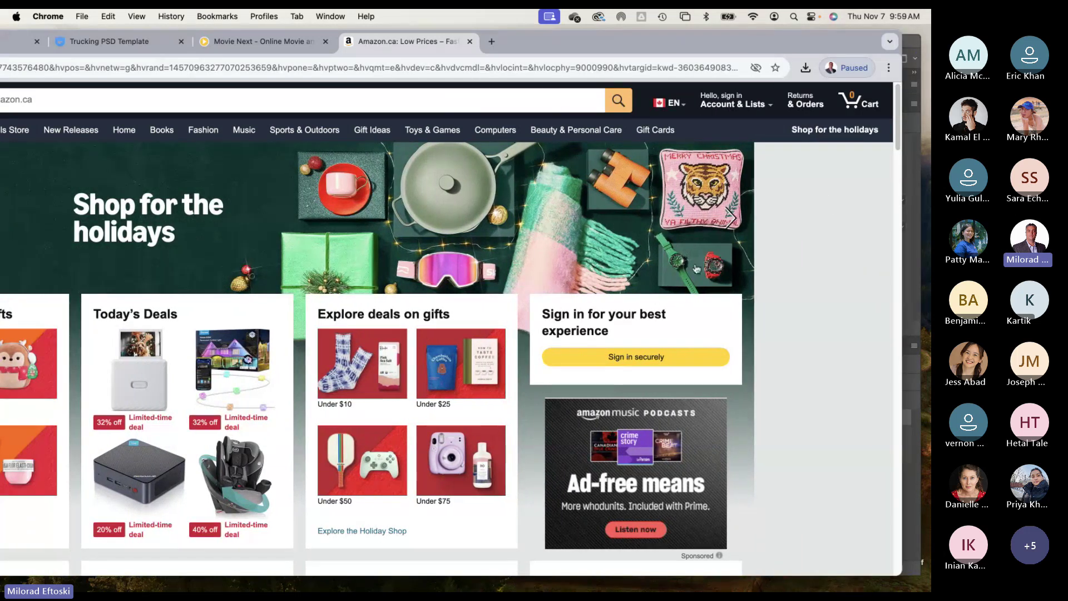
Step: Try dragging Amazon deal images and heading text, then narrow the window to reveal Photoshop
{"action": "left_click_drag", "start_coordinate": [456, 374], "coordinate": [507, 348]}
{"action": "left_click_drag", "start_coordinate": [465, 470], "coordinate": [685, 406]}
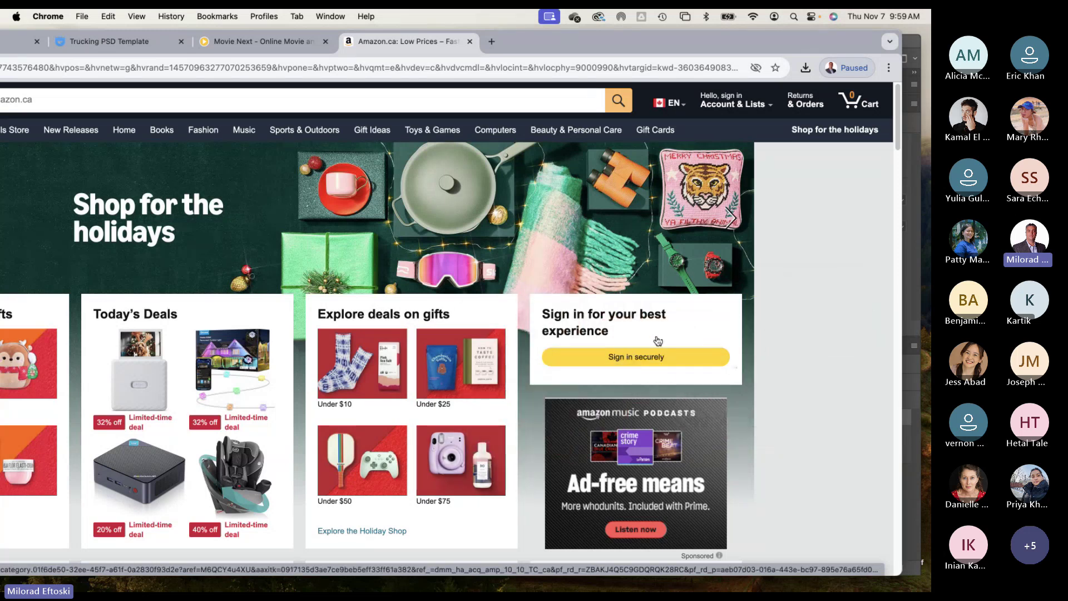
{"action": "left_click_drag", "start_coordinate": [662, 342], "coordinate": [514, 192]}
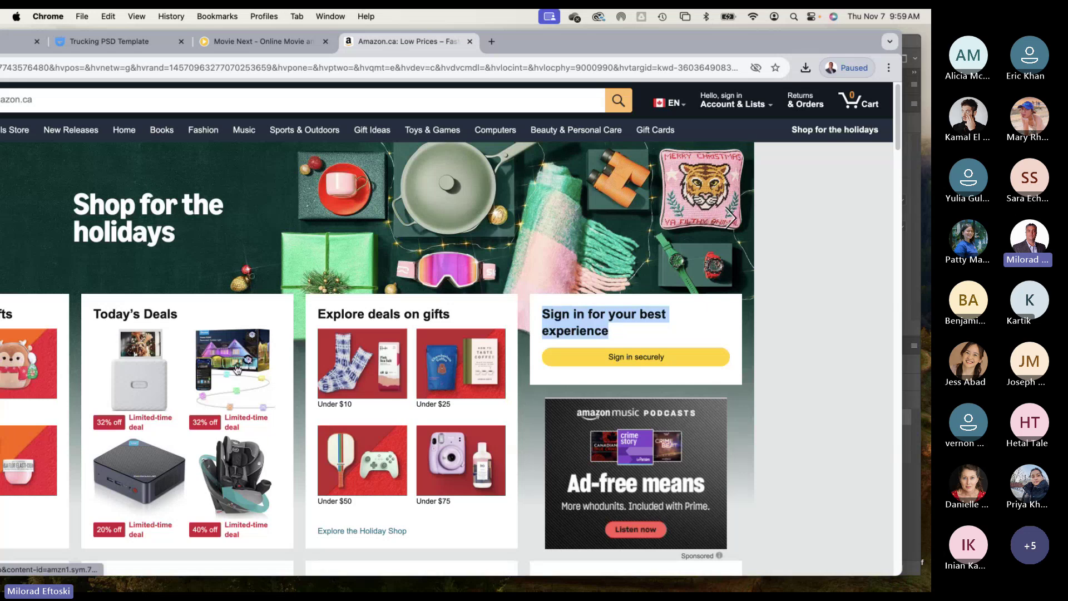
{"action": "left_click_drag", "start_coordinate": [239, 378], "coordinate": [295, 276]}
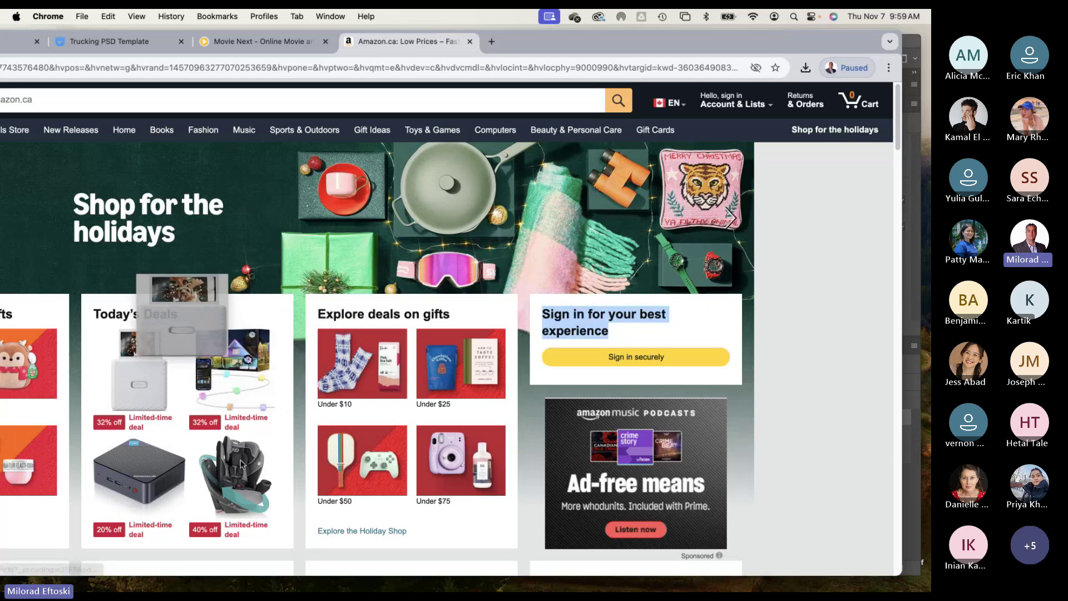
{"action": "left_click_drag", "start_coordinate": [242, 472], "coordinate": [333, 417]}
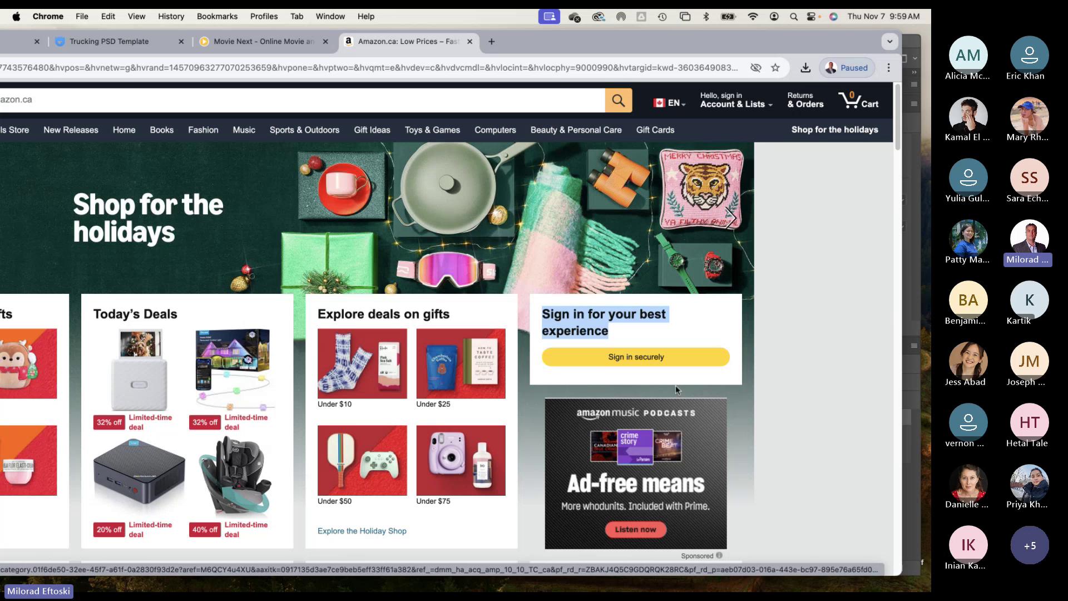
{"action": "left_click", "coordinate": [602, 320]}
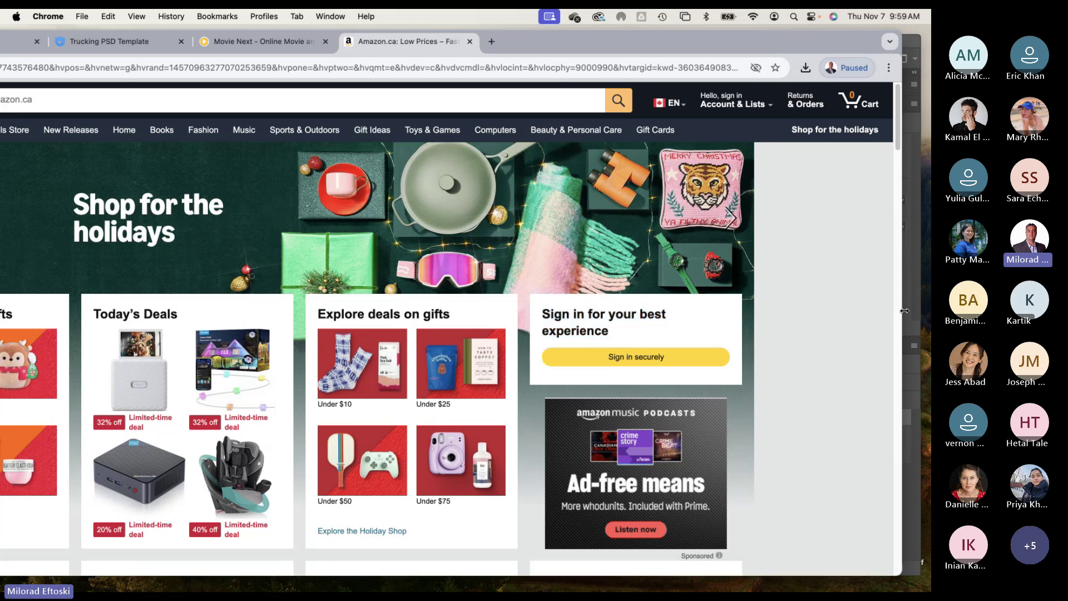
{"action": "left_click_drag", "start_coordinate": [895, 312], "coordinate": [717, 316]}
Step: Expand the Chrome window and scroll down Amazon's home page to the video game products
{"action": "double_click", "coordinate": [810, 38]}
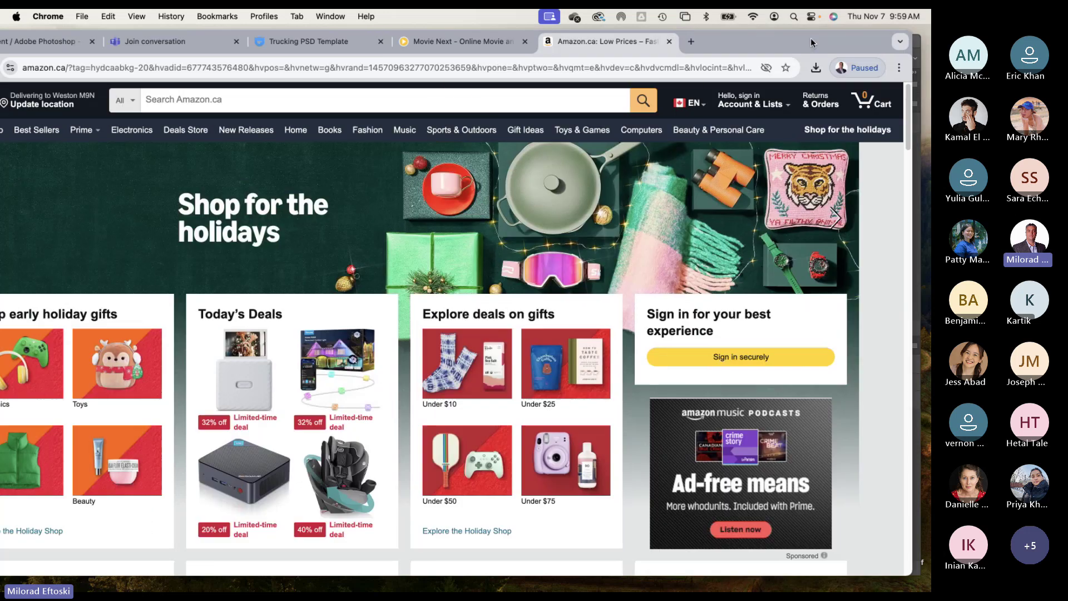
{"action": "scroll", "coordinate": [773, 317], "scroll_direction": "down", "scroll_amount": 1}
{"action": "scroll", "coordinate": [773, 317], "scroll_direction": "down", "scroll_amount": 10}
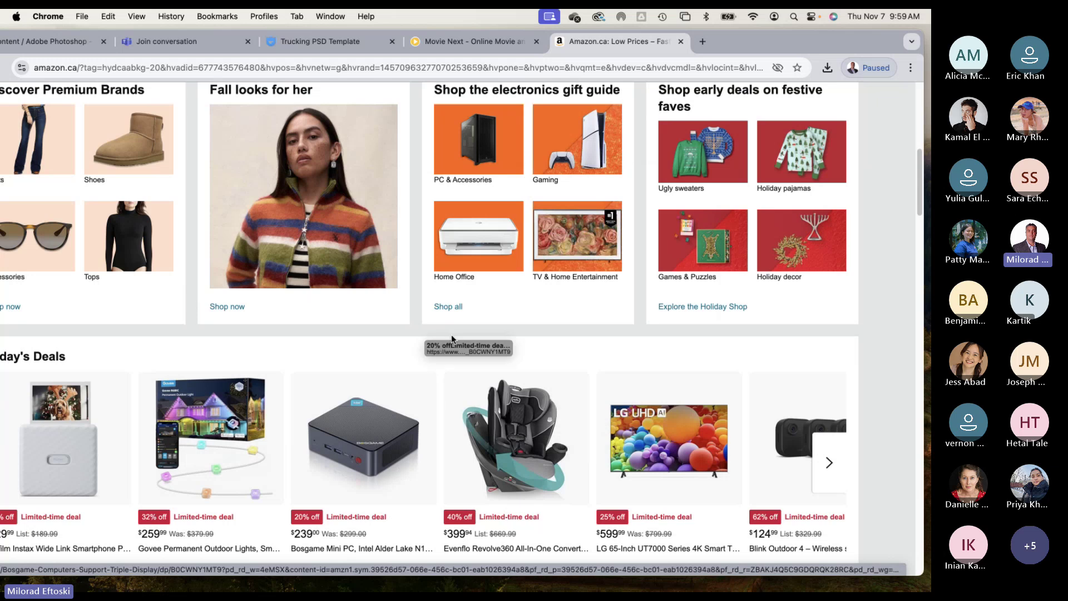
{"action": "left_click_drag", "start_coordinate": [139, 252], "coordinate": [261, 230]}
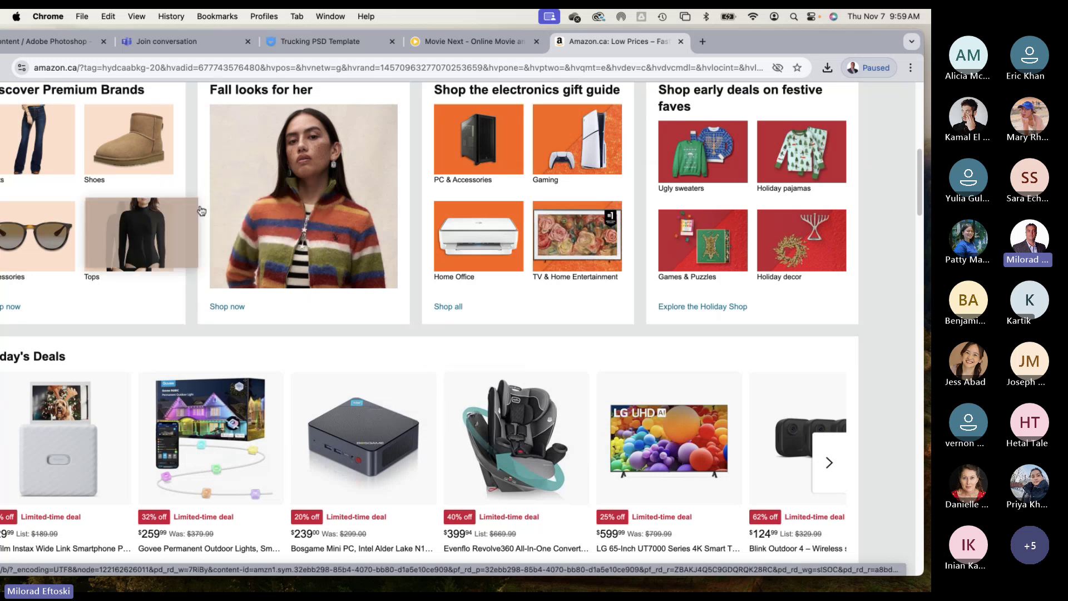
{"action": "scroll", "coordinate": [297, 334], "scroll_direction": "down", "scroll_amount": 4}
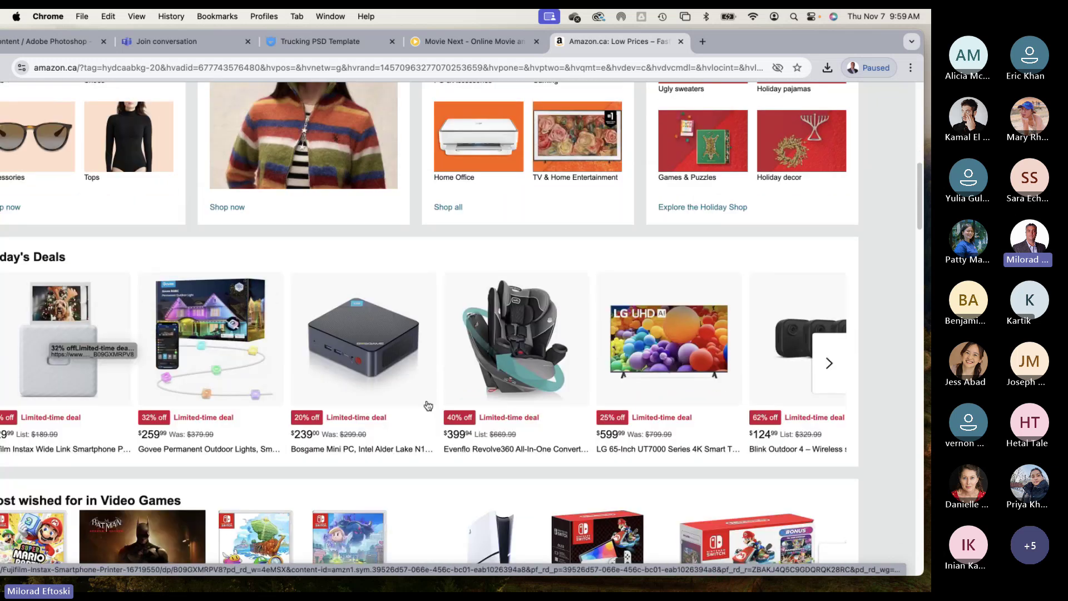
{"action": "scroll", "coordinate": [423, 407], "scroll_direction": "down", "scroll_amount": 2}
{"action": "left_click_drag", "start_coordinate": [363, 504], "coordinate": [460, 329]}
{"action": "scroll", "coordinate": [439, 332], "scroll_direction": "down", "scroll_amount": 2}
{"action": "scroll", "coordinate": [439, 332], "scroll_direction": "down", "scroll_amount": 3}
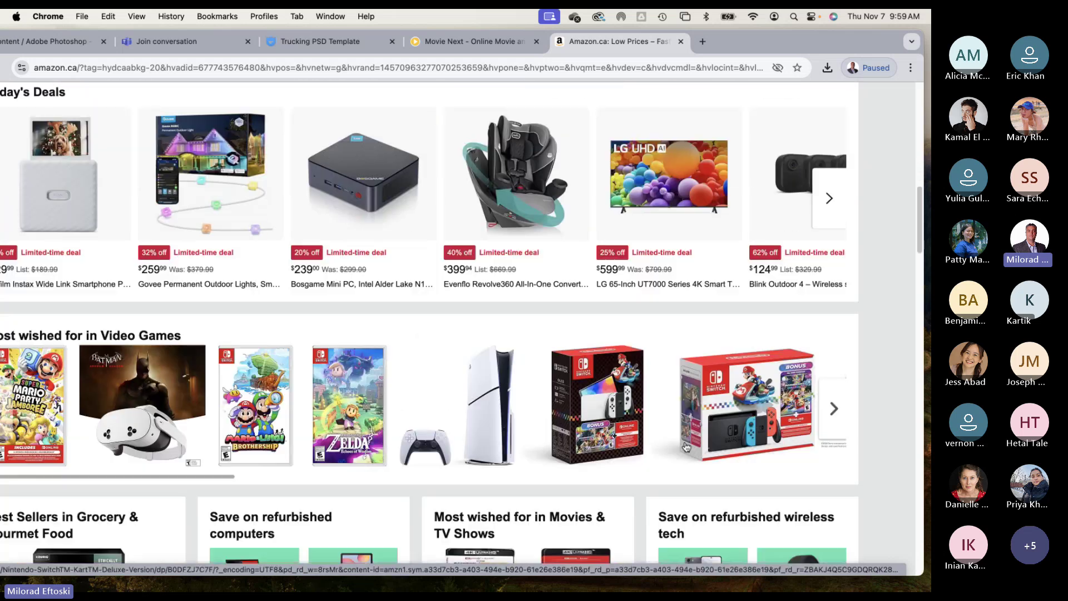
{"action": "mouse_move", "coordinate": [606, 379]}
{"action": "left_mouse_down"}
{"action": "mouse_move", "coordinate": [662, 228]}
{"action": "mouse_move", "coordinate": [609, 365]}
{"action": "left_mouse_up"}
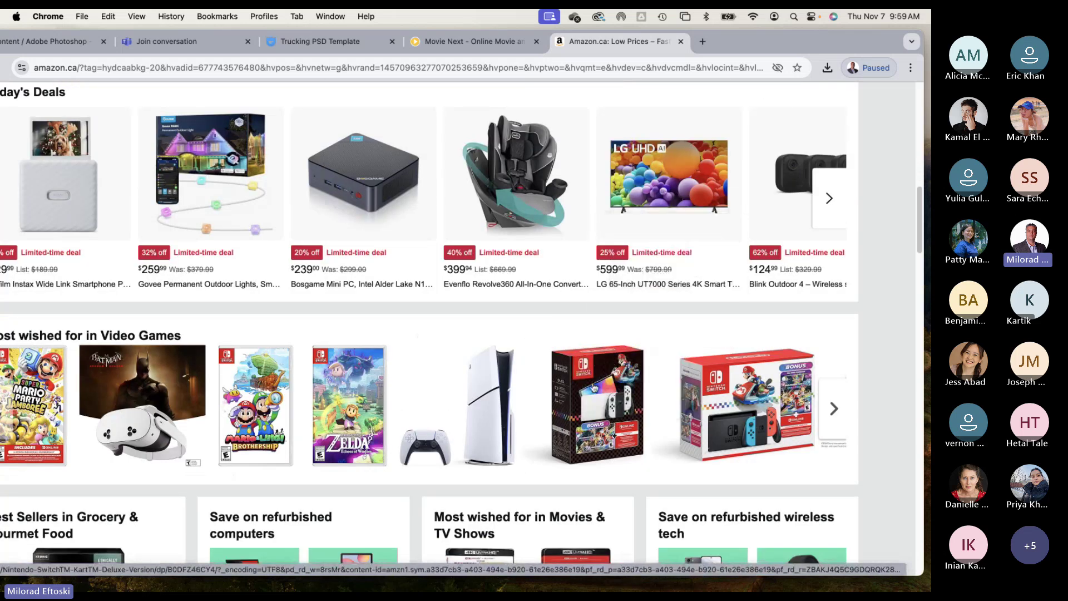
Step: Copy the PS5 image from Most wished for in Video Games, then return to Photoshop
{"action": "right_click", "coordinate": [599, 394]}
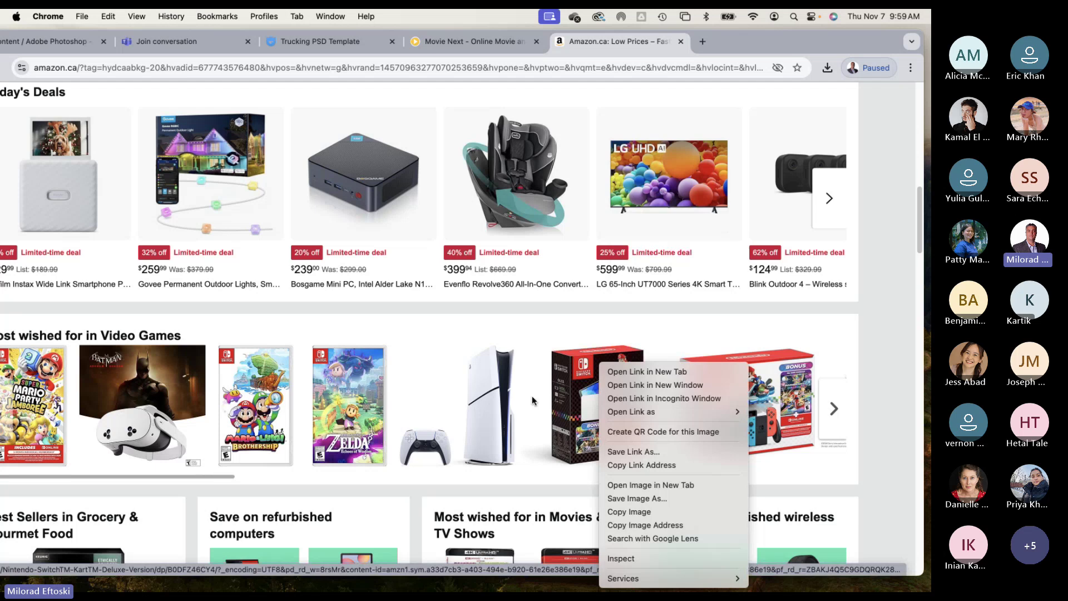
{"action": "left_click", "coordinate": [524, 351]}
{"action": "mouse_move", "coordinate": [493, 408]}
{"action": "left_mouse_down"}
{"action": "mouse_move", "coordinate": [553, 309]}
{"action": "mouse_move", "coordinate": [492, 406]}
{"action": "left_mouse_up"}
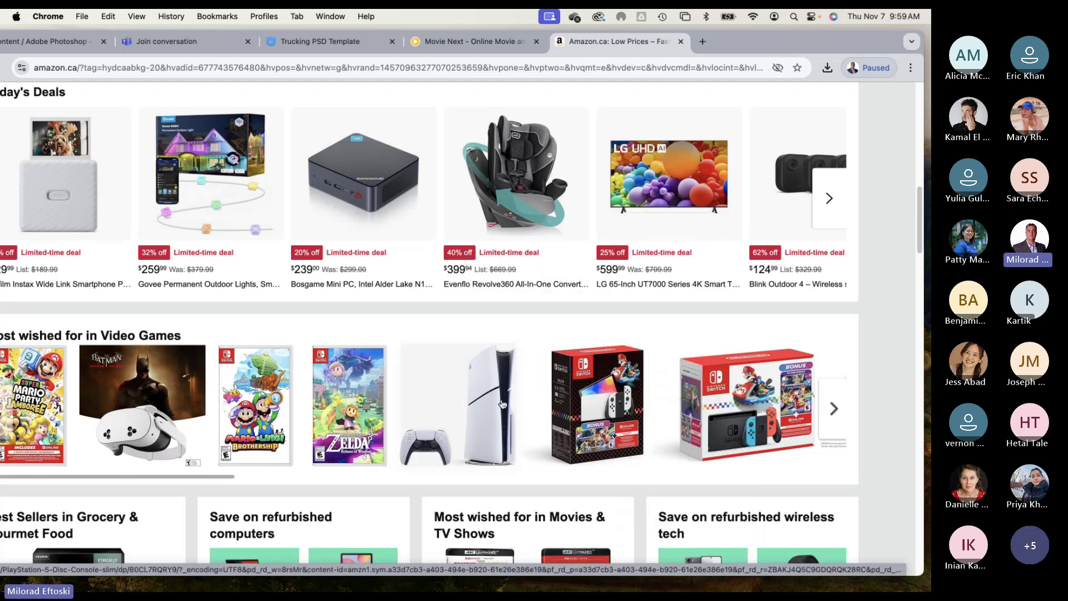
{"action": "right_click", "coordinate": [488, 404]}
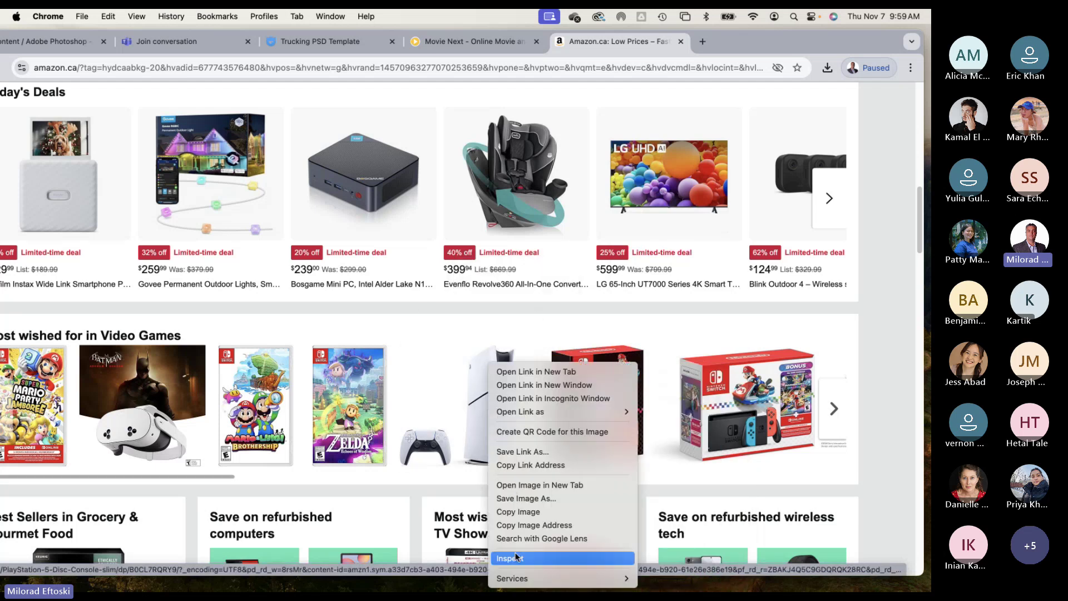
{"action": "left_click", "coordinate": [516, 511]}
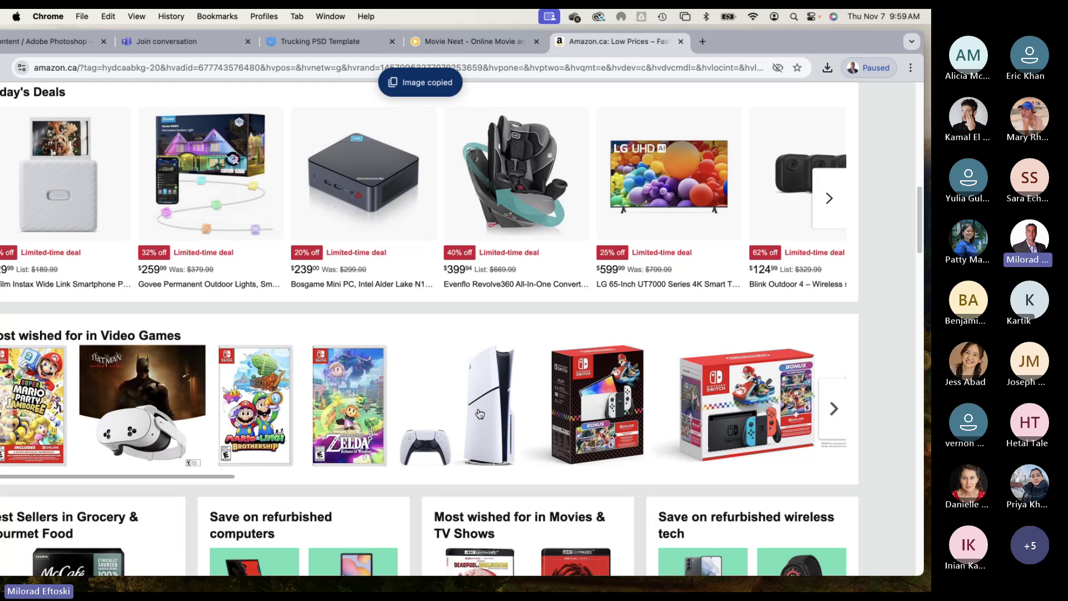
{"action": "key", "text": "super+Tab"}
{"action": "key", "text": "super+Tab"}
Step: Paste the PS5 image onto Artboard 1, move it around, then delete Layer 1
{"action": "left_click", "coordinate": [375, 302]}
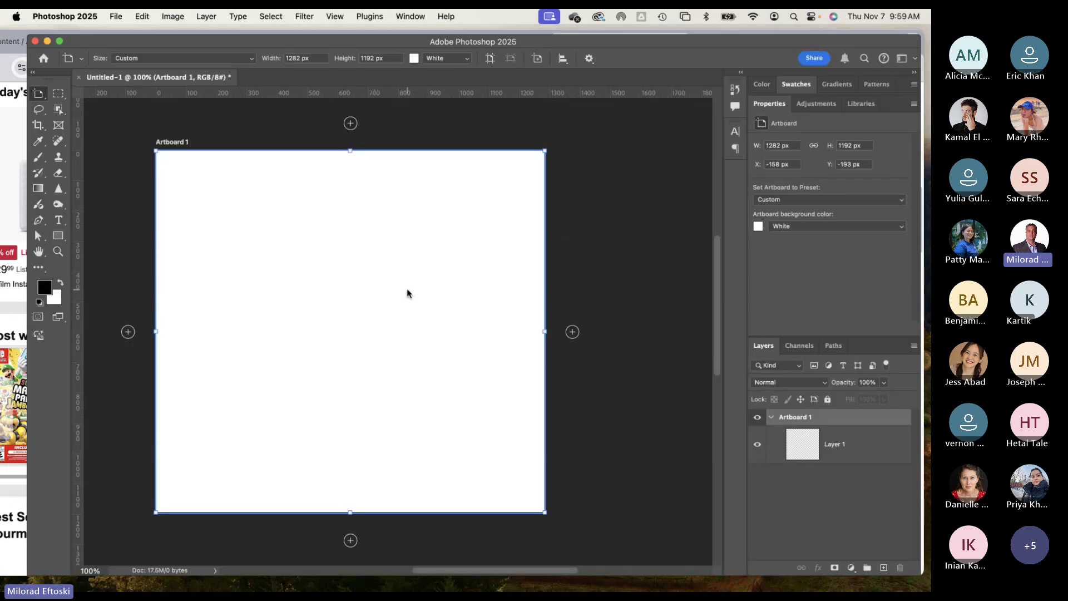
{"action": "key", "text": "super+v"}
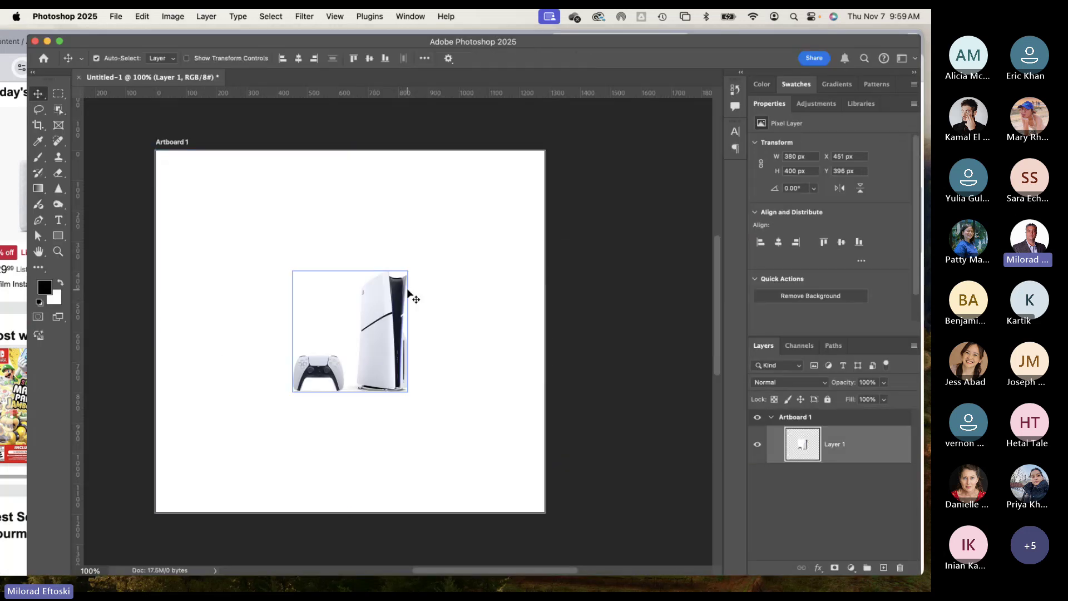
{"action": "left_click_drag", "start_coordinate": [410, 293], "coordinate": [450, 272]}
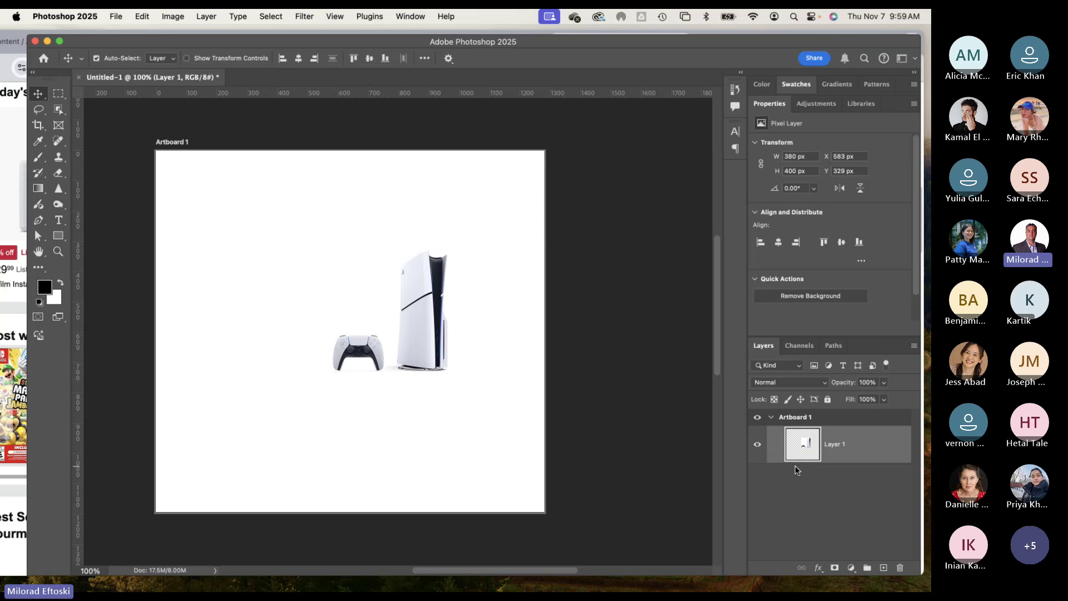
{"action": "left_click_drag", "start_coordinate": [443, 353], "coordinate": [393, 402]}
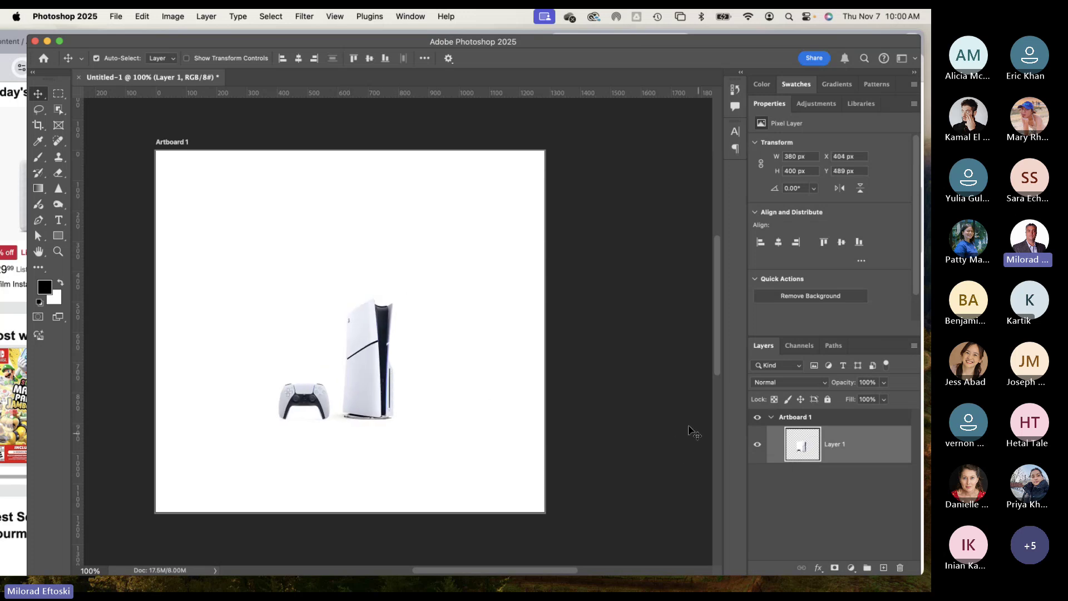
{"action": "left_click", "coordinate": [769, 418]}
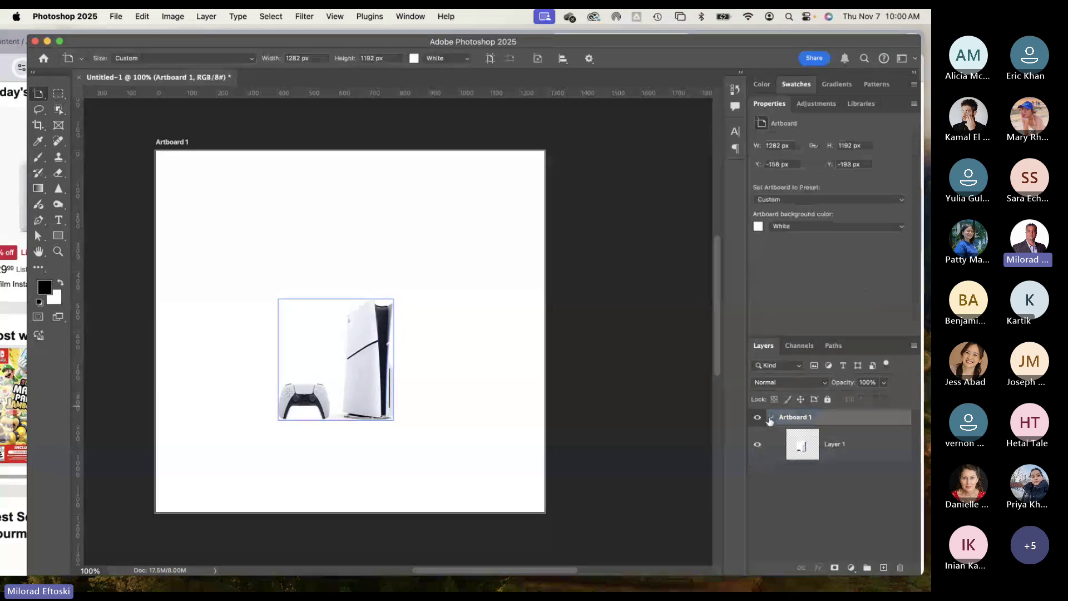
{"action": "key", "text": "v"}
{"action": "left_click_drag", "start_coordinate": [358, 371], "coordinate": [336, 246]}
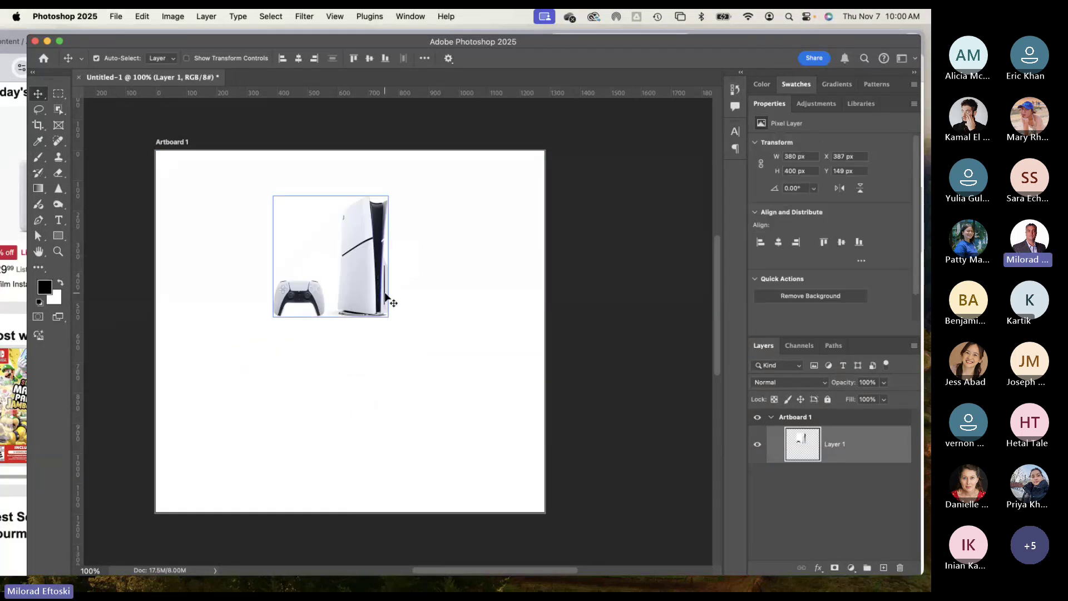
{"action": "key", "text": "BackSpace"}
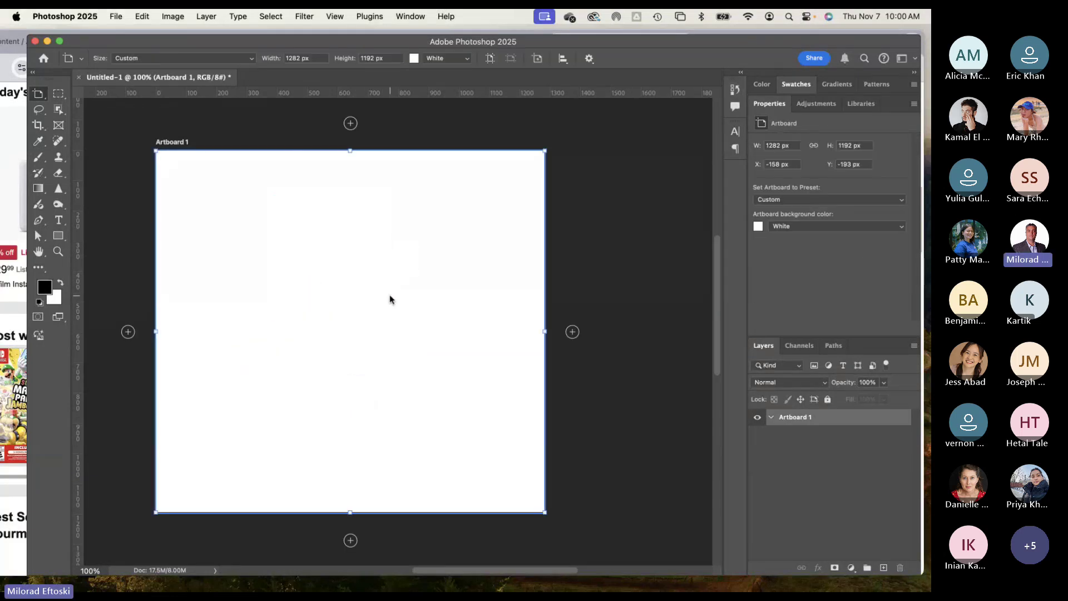
{"action": "key", "text": "super+Tab"}
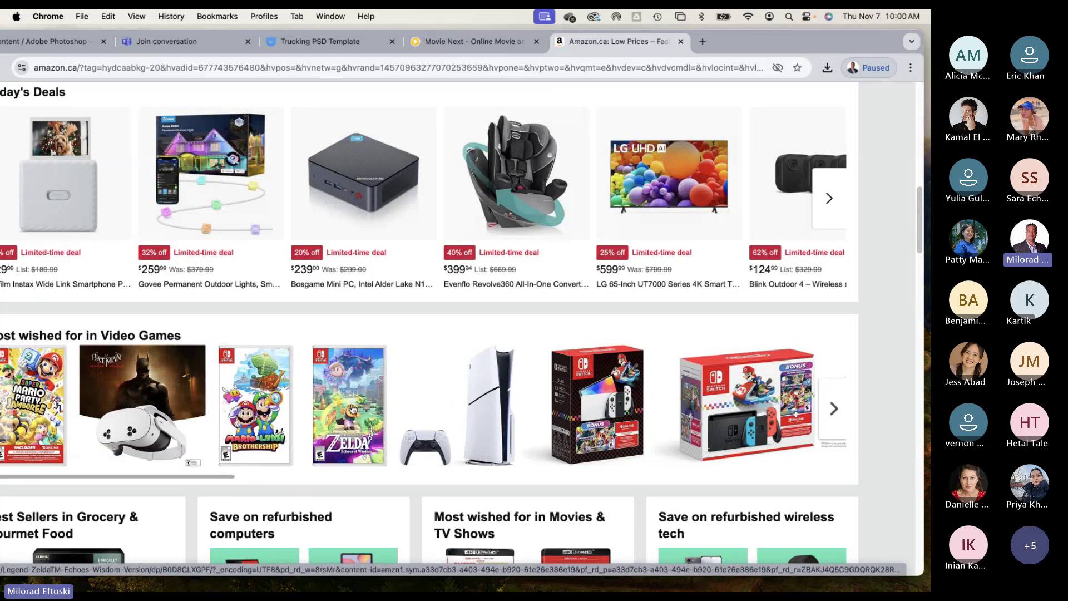
Step: Reopen and dismiss the PS5 image's context menu, then scroll the Amazon page
{"action": "left_click_drag", "start_coordinate": [566, 349], "coordinate": [497, 394]}
{"action": "right_click", "coordinate": [497, 394]}
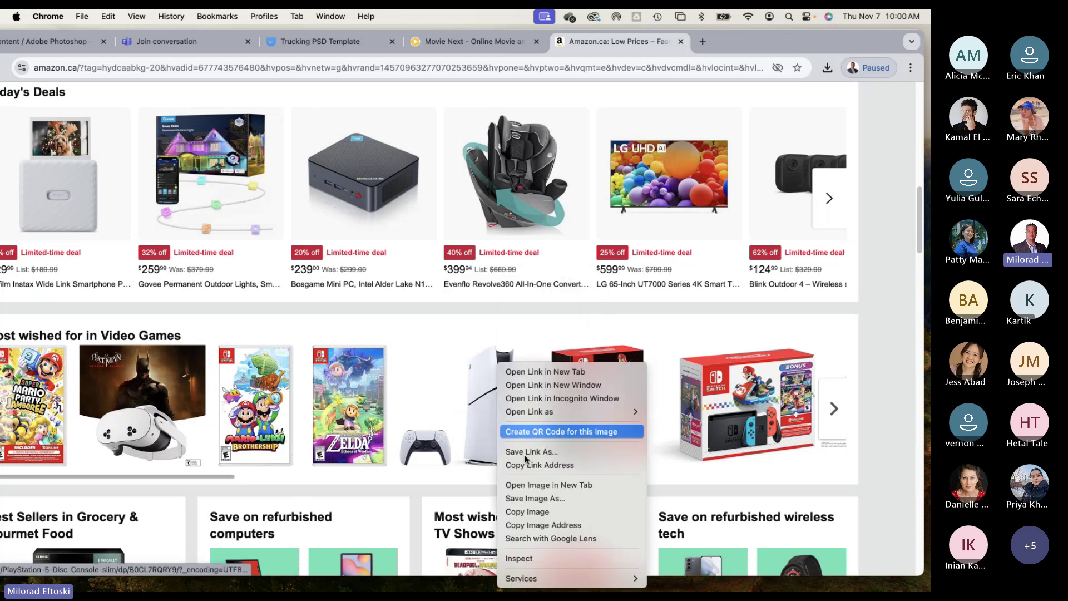
{"action": "left_click", "coordinate": [873, 439]}
{"action": "scroll", "coordinate": [779, 439], "scroll_direction": "down", "scroll_amount": 5}
{"action": "scroll", "coordinate": [737, 442], "scroll_direction": "down", "scroll_amount": 4}
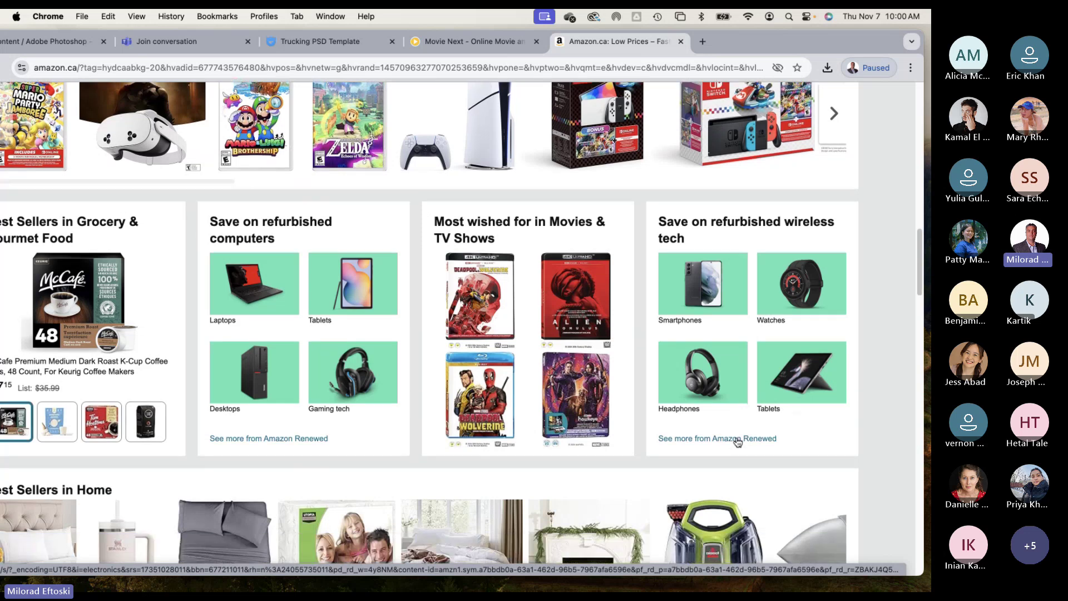
{"action": "scroll", "coordinate": [627, 190], "scroll_direction": "up", "scroll_amount": 15}
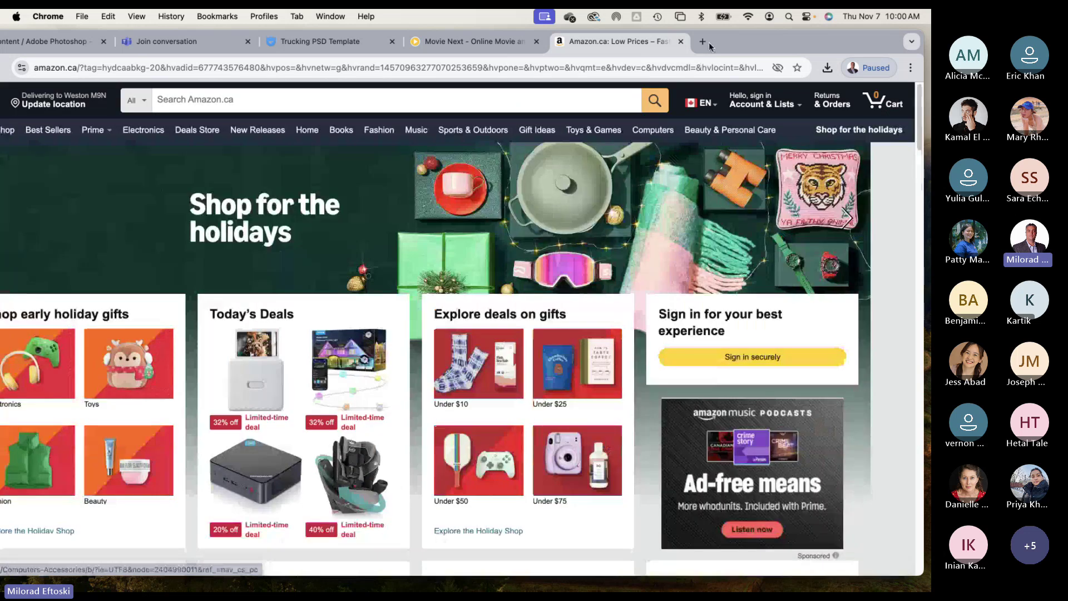
Step: Narrow and reposition the Chrome window, then make it full screen
{"action": "left_click_drag", "start_coordinate": [903, 129], "coordinate": [824, 130]}
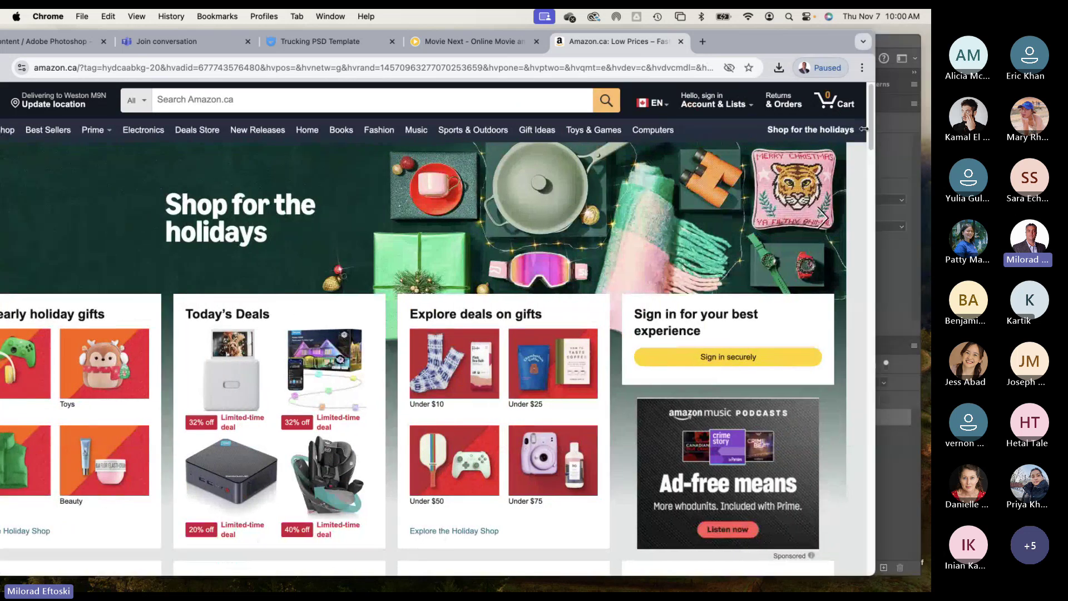
{"action": "left_click_drag", "start_coordinate": [732, 46], "coordinate": [824, 45]}
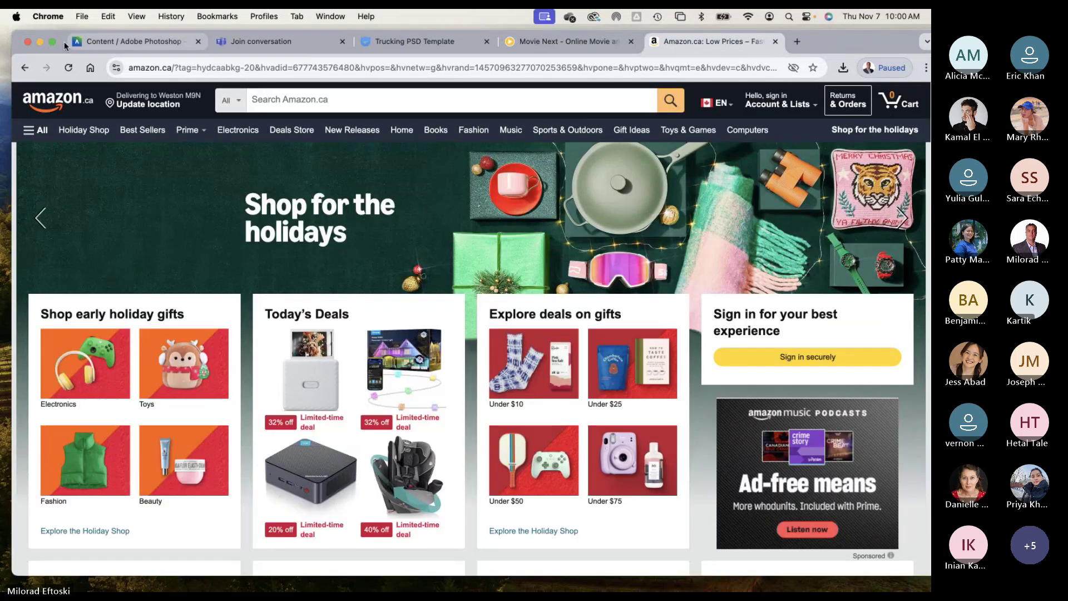
{"action": "left_click", "coordinate": [51, 41]}
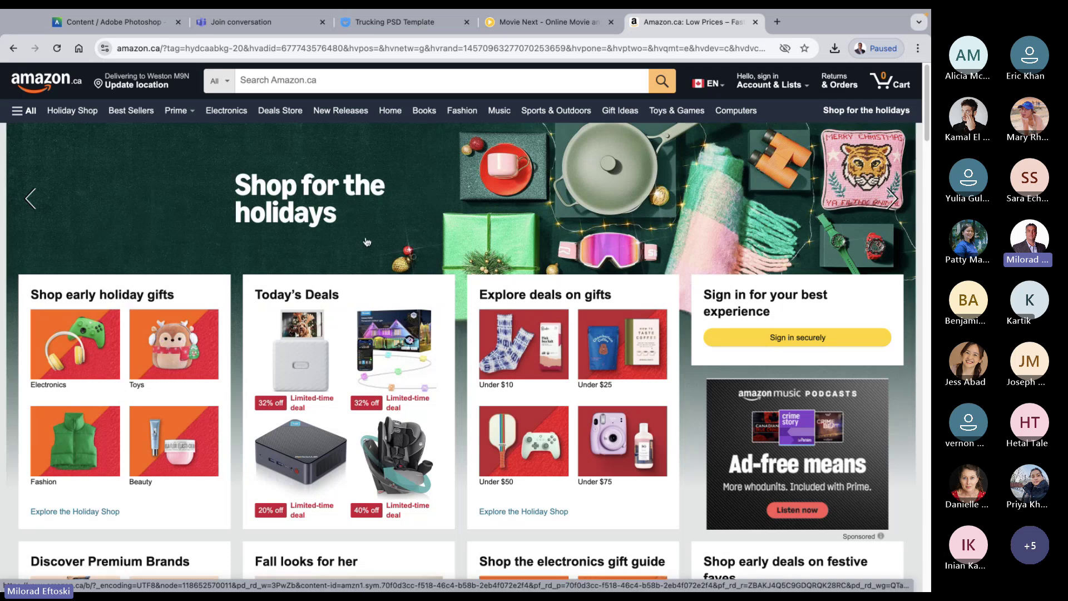
{"action": "scroll", "coordinate": [367, 242], "scroll_direction": "down", "scroll_amount": 15}
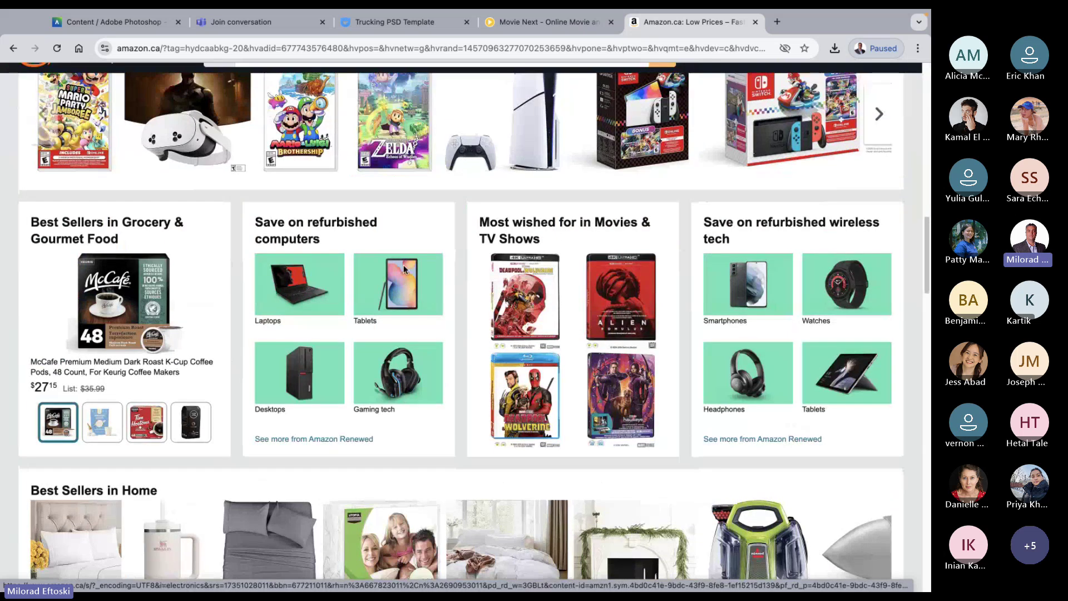
{"action": "scroll", "coordinate": [403, 265], "scroll_direction": "up", "scroll_amount": 15}
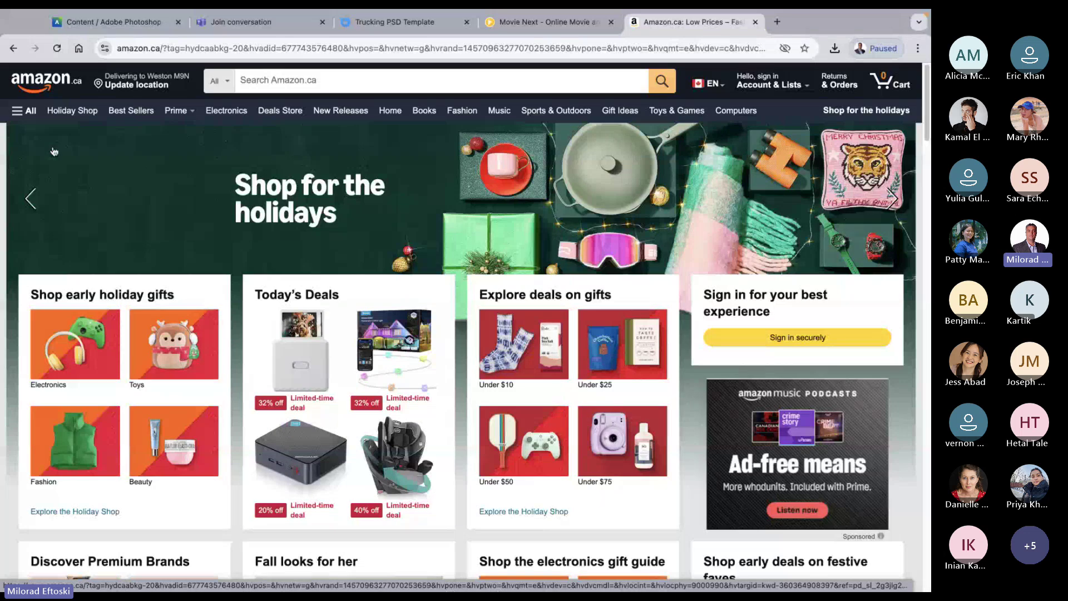
{"action": "key", "text": "super+shift+4"}
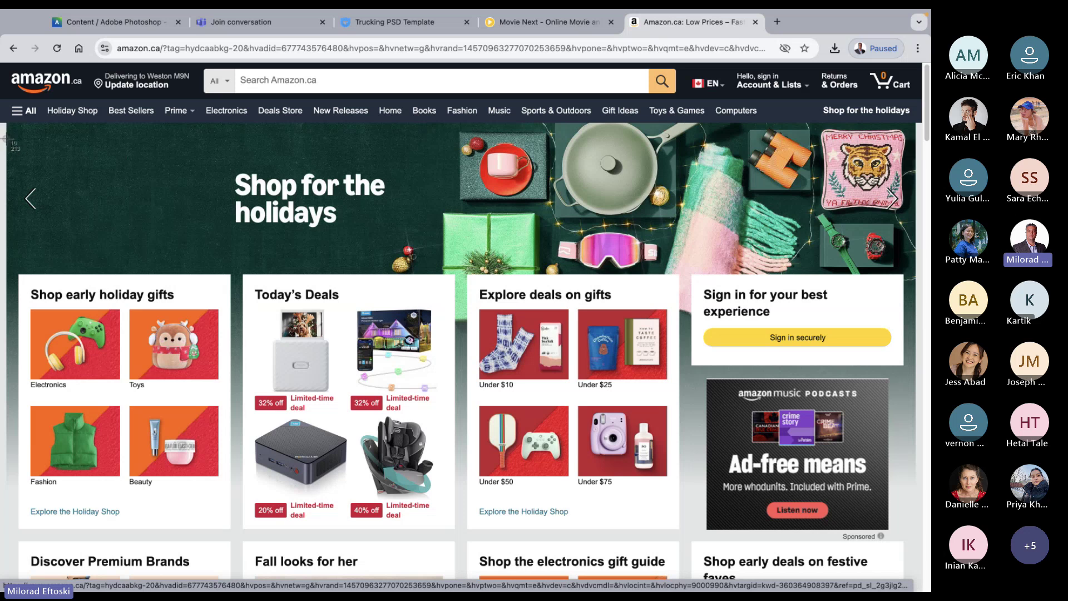
Step: Capture the Amazon banner and deal cards as a screenshot, then switch to Photoshop
{"action": "left_click_drag", "start_coordinate": [7, 139], "coordinate": [915, 482]}
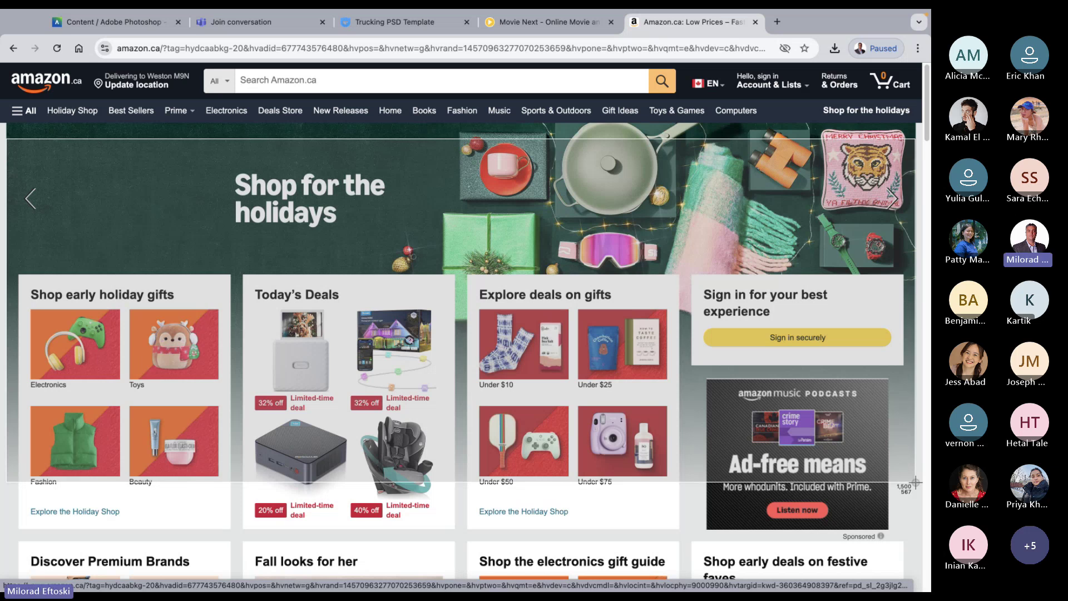
{"action": "left_click_drag", "start_coordinate": [915, 482], "coordinate": [916, 482]}
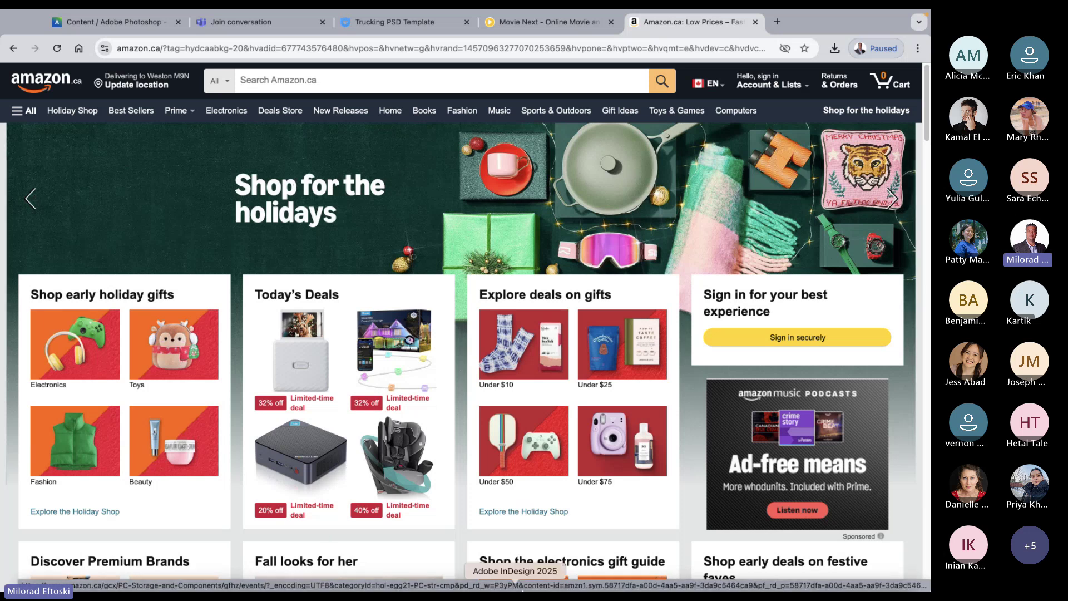
{"action": "left_click", "coordinate": [462, 576]}
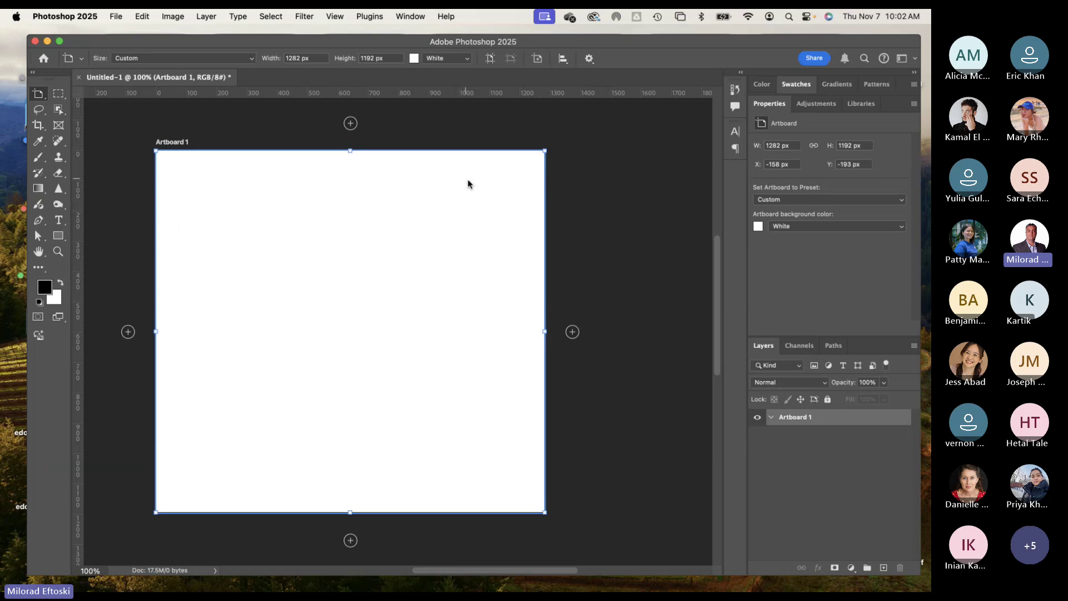
Step: Set the artboard width to 1500 px and switch to the Move Tool
{"action": "left_click", "coordinate": [260, 56]}
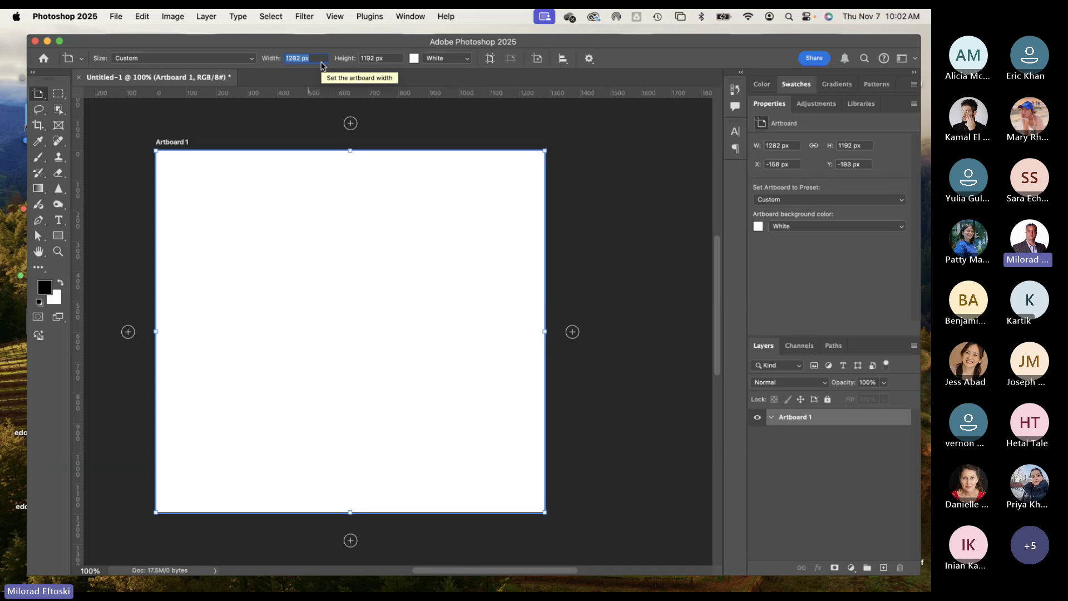
{"action": "type", "text": "1500"}
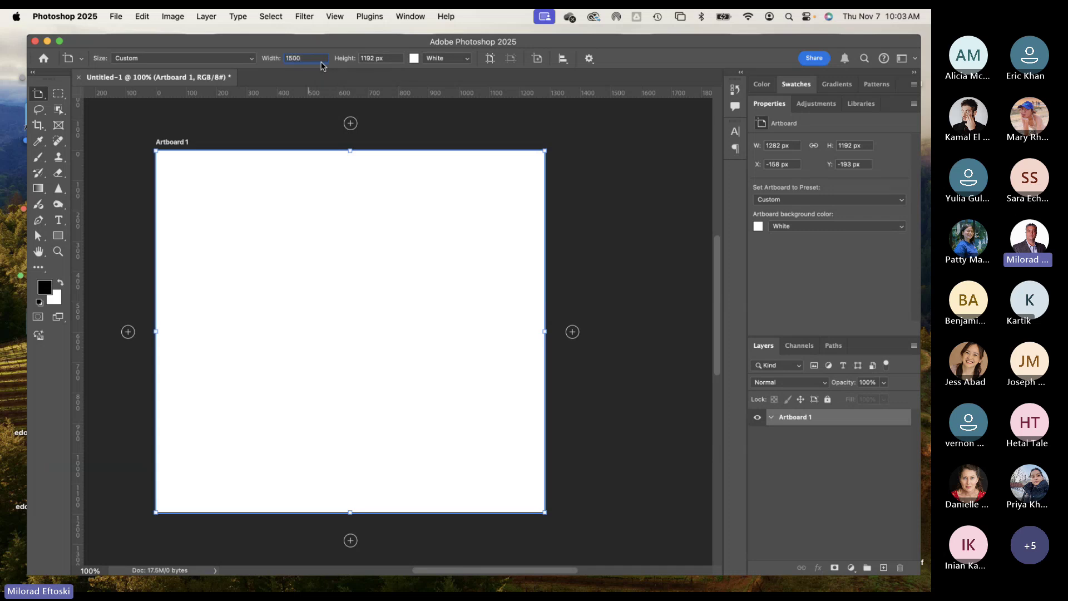
{"action": "key", "text": "Return"}
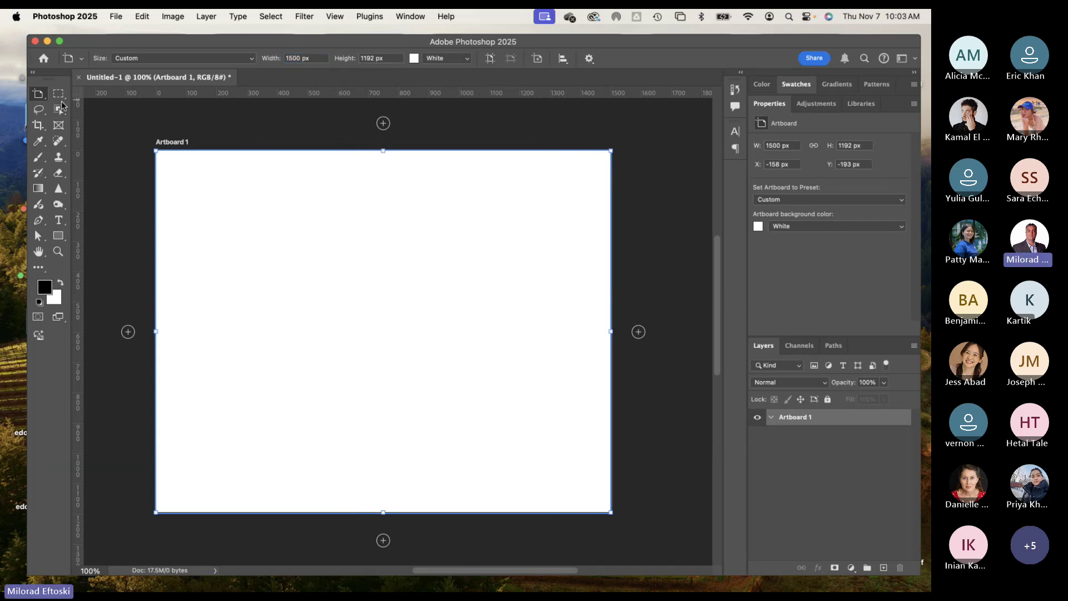
{"action": "left_click", "coordinate": [39, 96]}
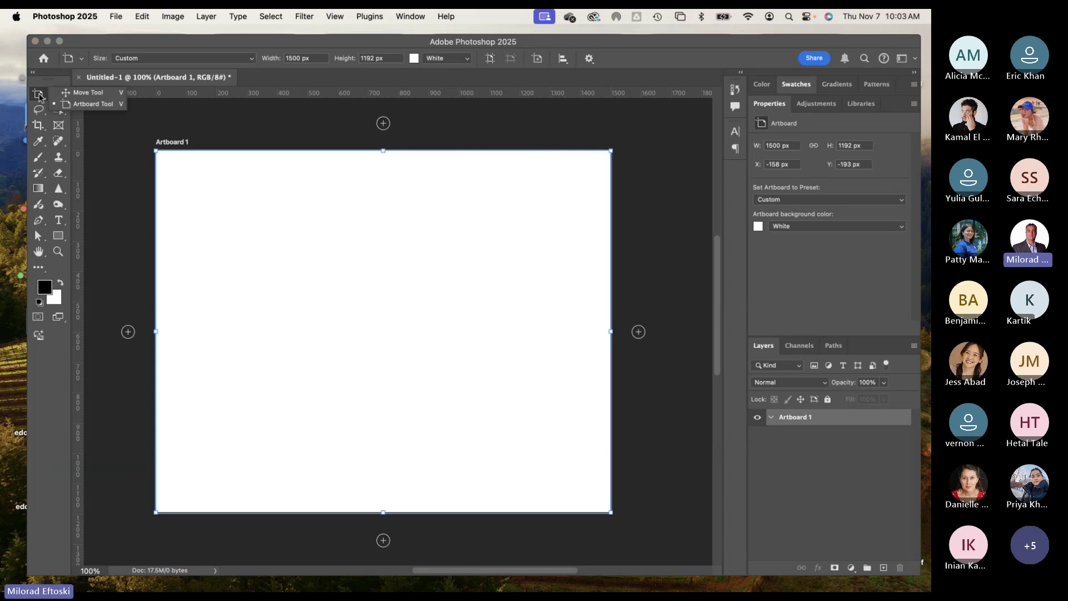
{"action": "left_click", "coordinate": [86, 92]}
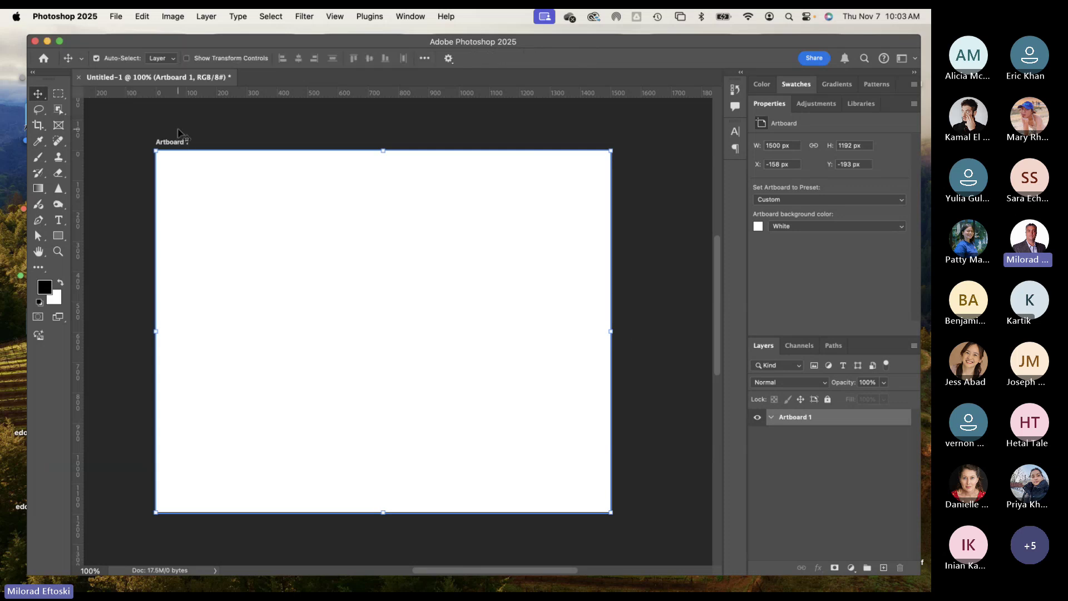
{"action": "left_click_drag", "start_coordinate": [159, 44], "coordinate": [148, 39]}
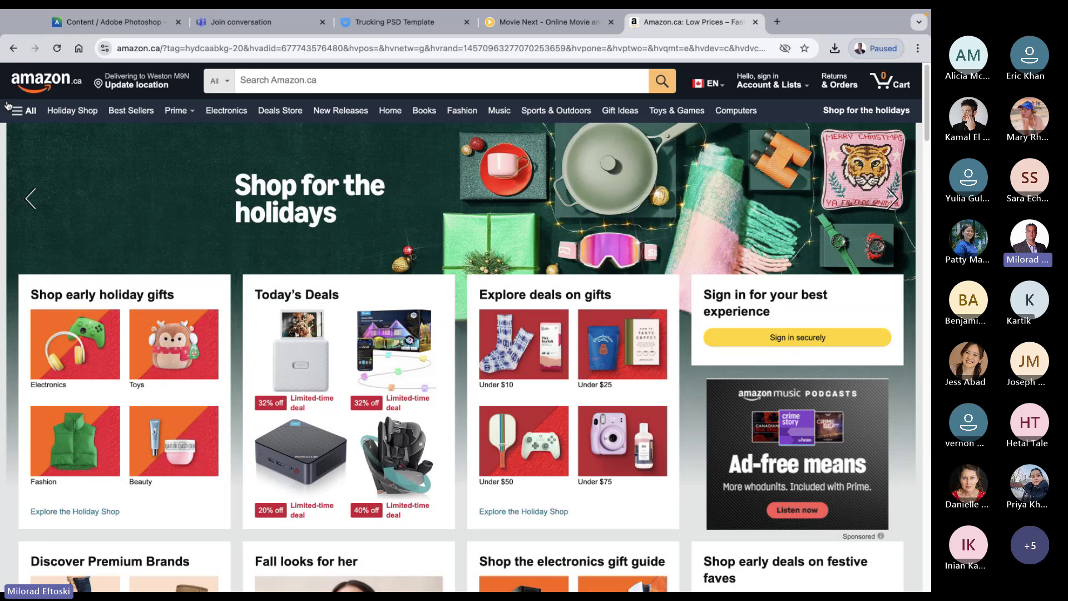
Step: Narrow the Chrome window and bring Photoshop back to the front
{"action": "mouse_move", "coordinate": [639, 13]}
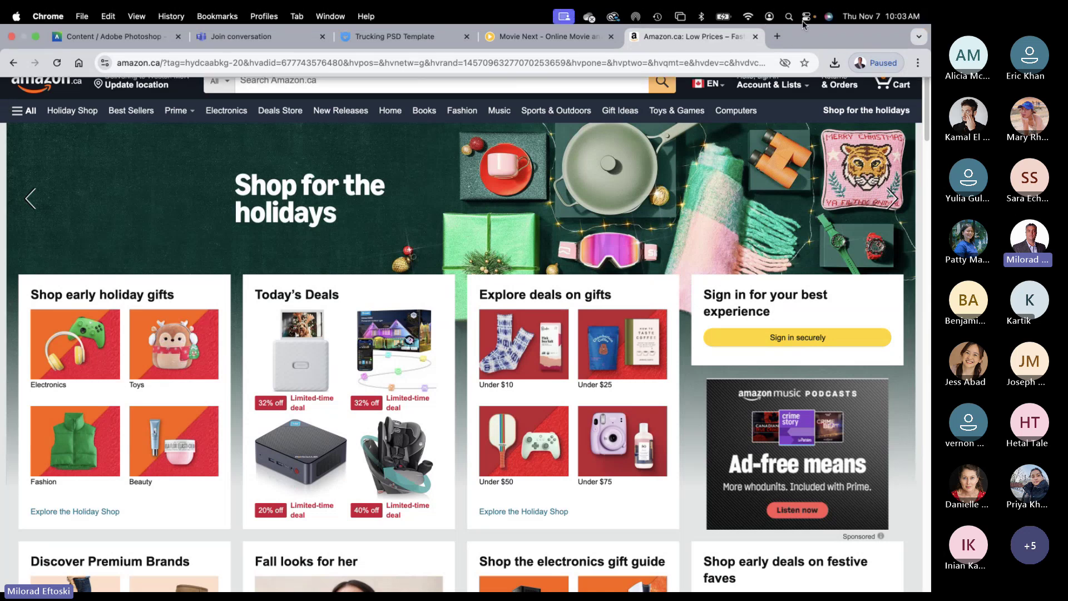
{"action": "left_click", "coordinate": [265, 17]}
{"action": "left_click", "coordinate": [582, 72]}
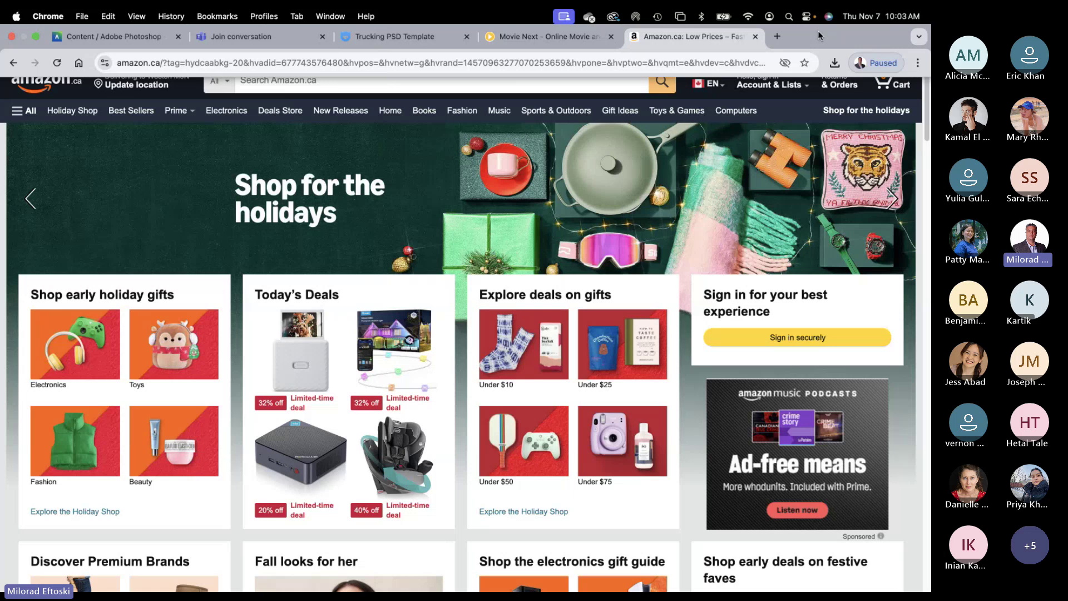
{"action": "left_click", "coordinate": [35, 37]}
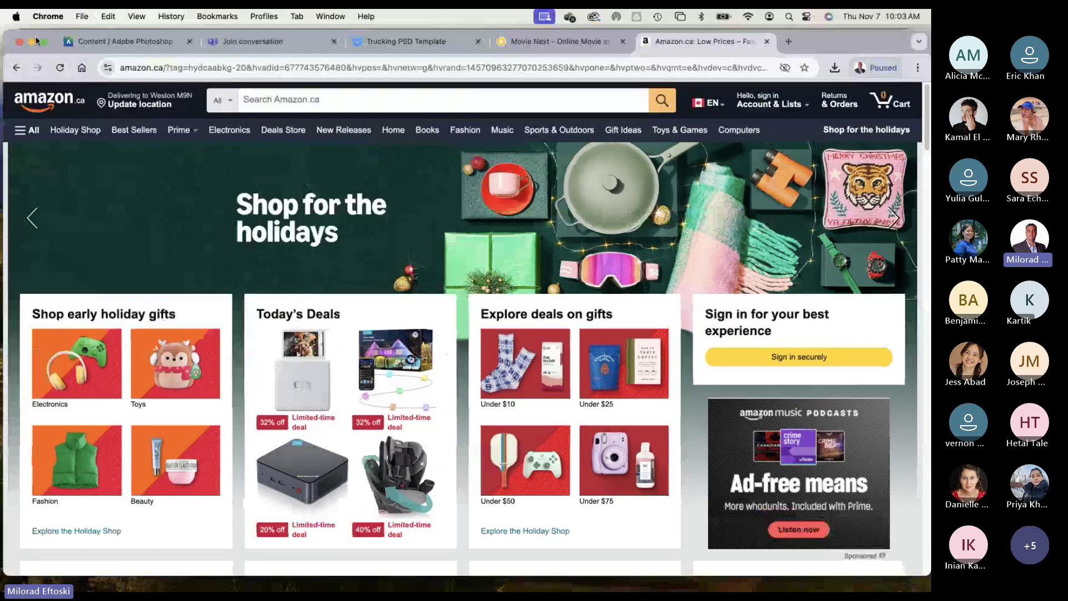
{"action": "left_click_drag", "start_coordinate": [3, 33], "coordinate": [60, 33]}
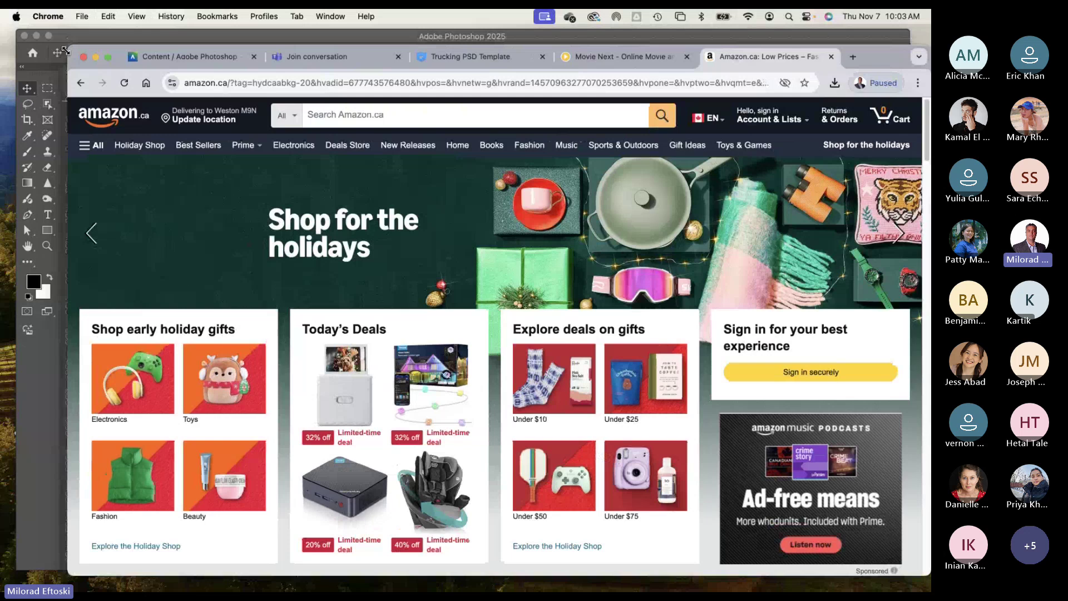
{"action": "left_click", "coordinate": [32, 367]}
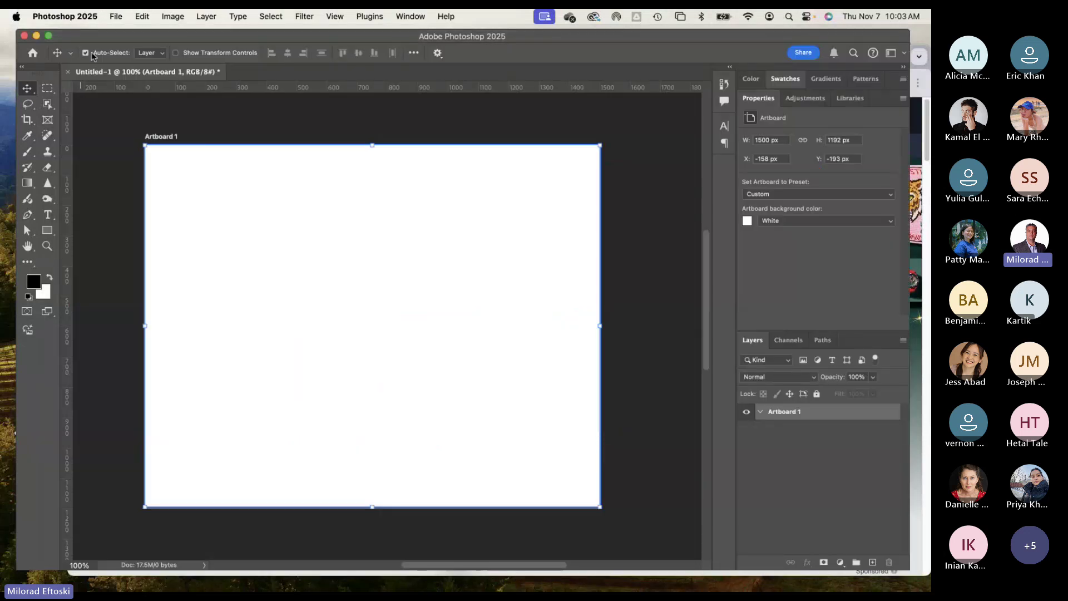
Step: Place the captured screenshot embedded on the artboard and move it up about 98 px
{"action": "left_click", "coordinate": [116, 16]}
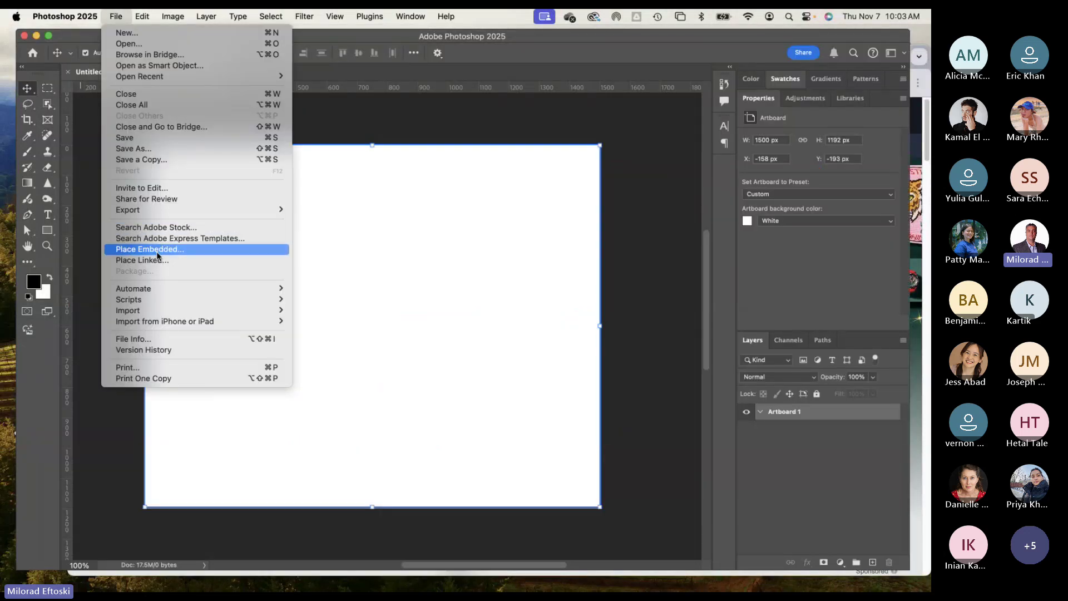
{"action": "left_click", "coordinate": [256, 232]}
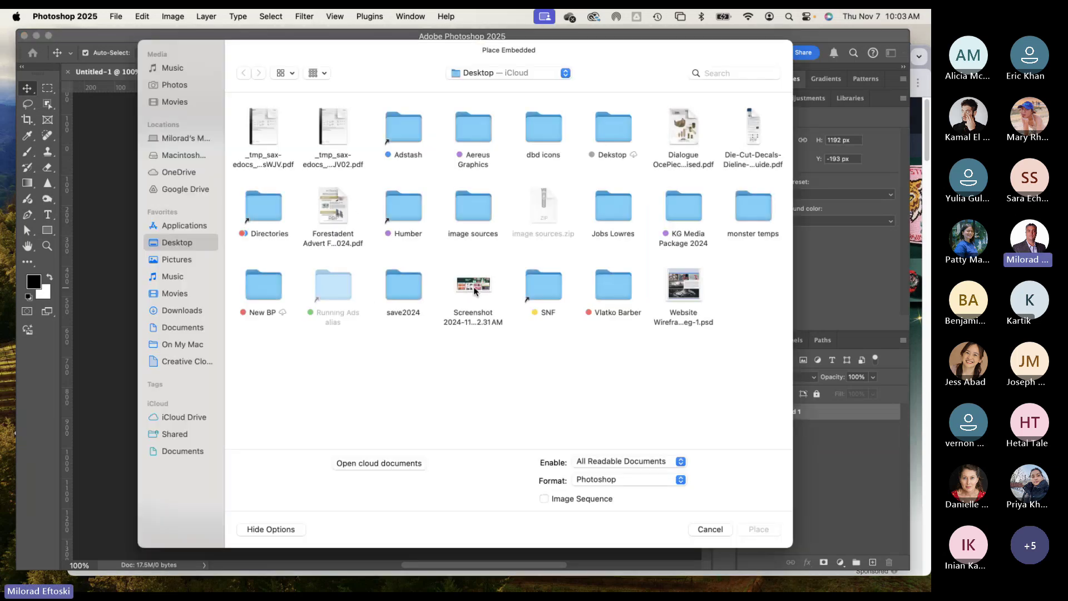
{"action": "left_click", "coordinate": [475, 290]}
{"action": "double_click", "coordinate": [470, 290]}
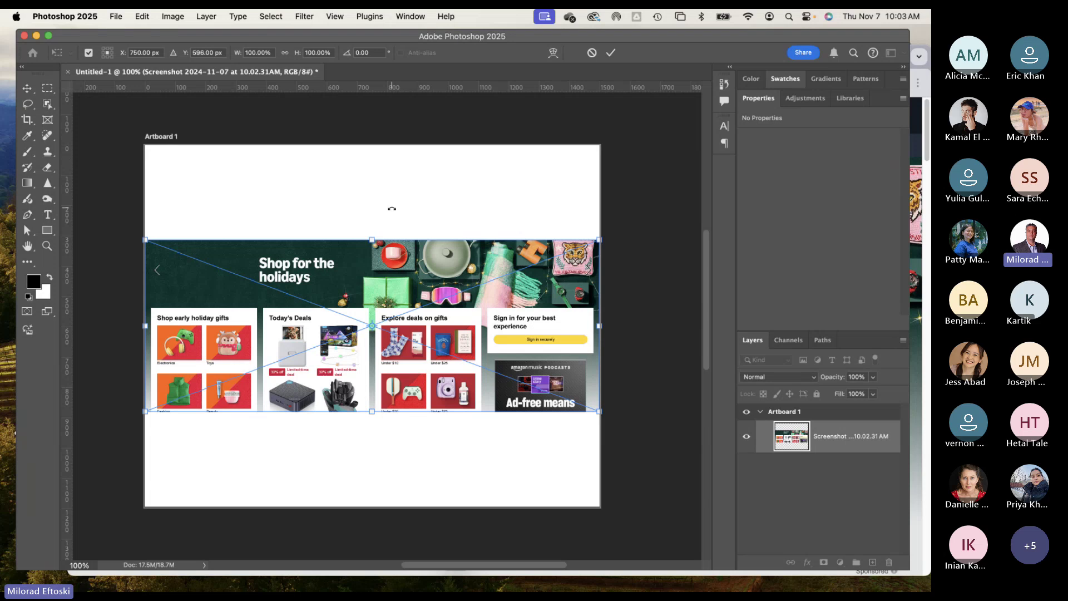
{"action": "key", "text": "Return"}
{"action": "mouse_move", "coordinate": [387, 291]}
{"action": "left_mouse_down"}
{"action": "mouse_move", "coordinate": [387, 237]}
{"action": "mouse_move", "coordinate": [387, 272]}
{"action": "left_mouse_up"}
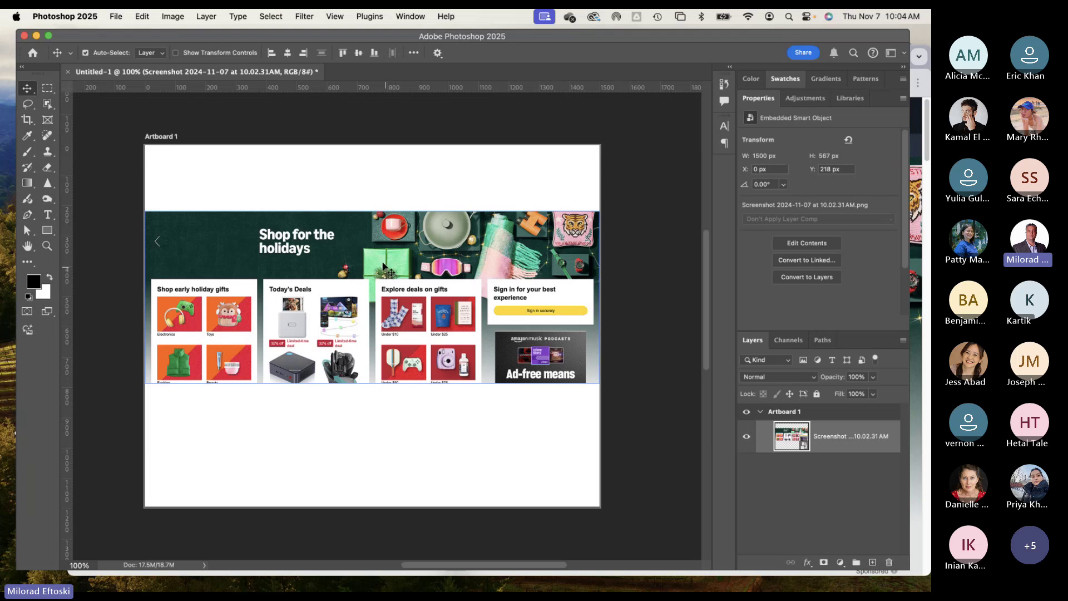
Step: Switch back to the Artboard tool and select its width and height fields
{"action": "left_click_drag", "start_coordinate": [27, 88], "coordinate": [54, 103]}
{"action": "left_click", "coordinate": [309, 55]}
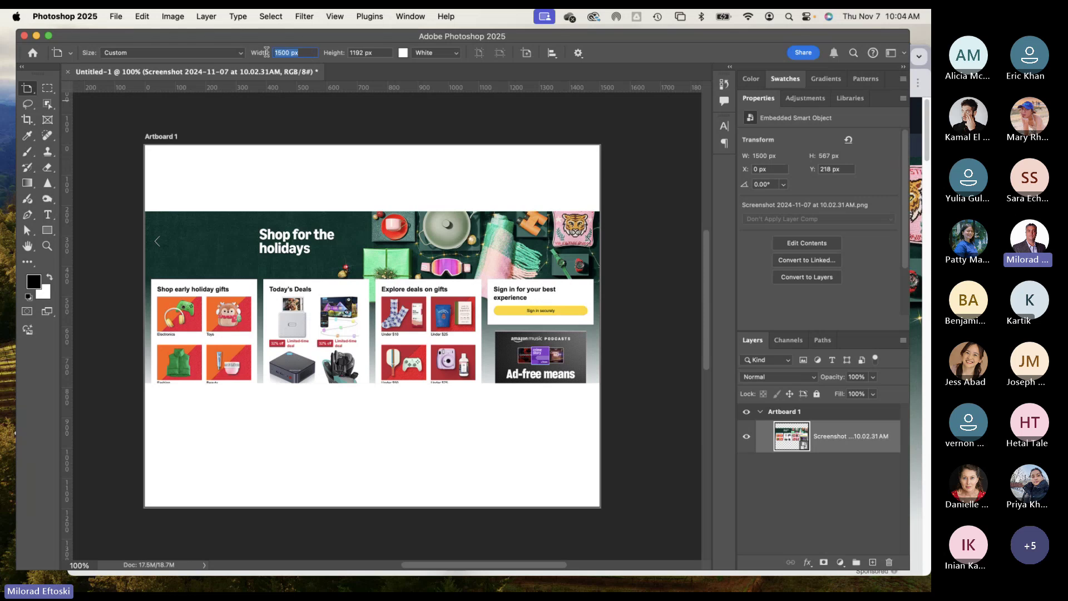
{"action": "left_click", "coordinate": [372, 52]}
Step: Scroll the Amazon page and open its HTML source with Cmd+Option+U
{"action": "left_click", "coordinate": [921, 445]}
{"action": "scroll", "coordinate": [649, 404], "scroll_direction": "down", "scroll_amount": 15}
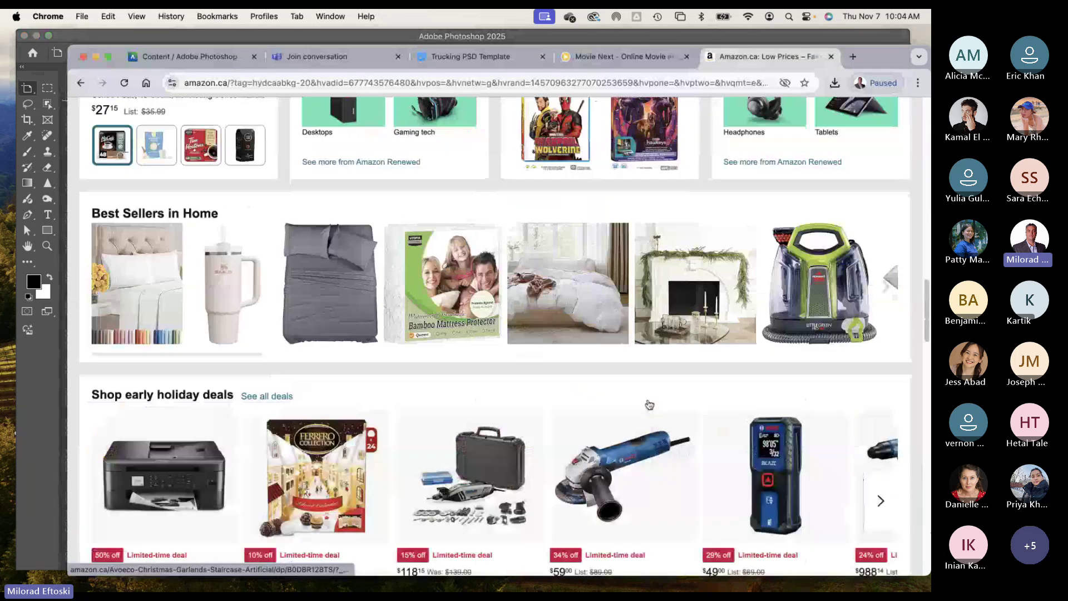
{"action": "scroll", "coordinate": [649, 404], "scroll_direction": "down", "scroll_amount": 15}
{"action": "scroll", "coordinate": [643, 400], "scroll_direction": "up", "scroll_amount": 20}
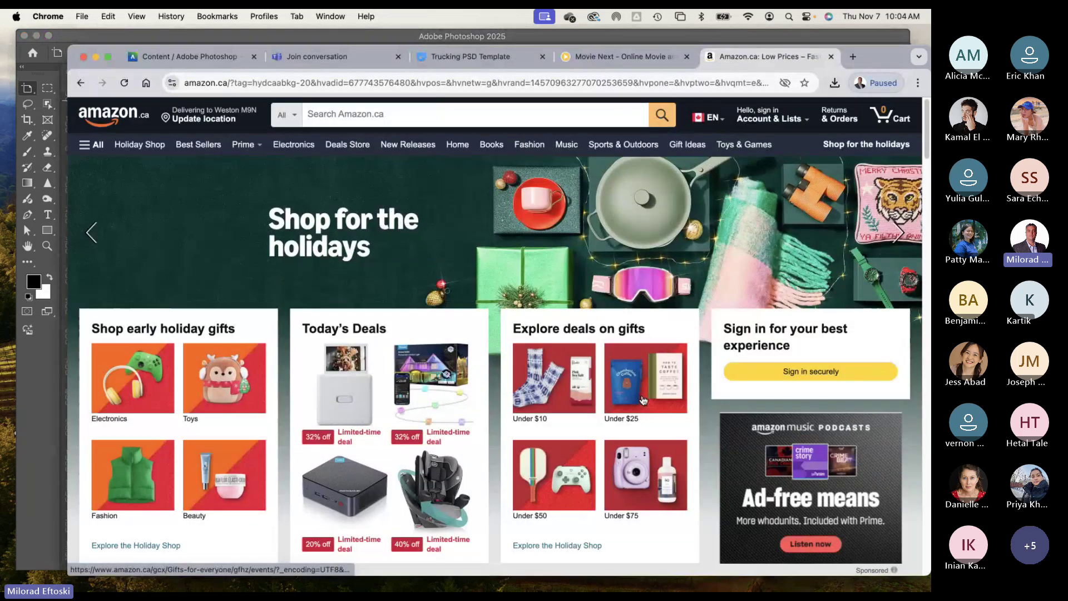
{"action": "scroll", "coordinate": [642, 399], "scroll_direction": "down", "scroll_amount": 5}
{"action": "right_click", "coordinate": [75, 340]}
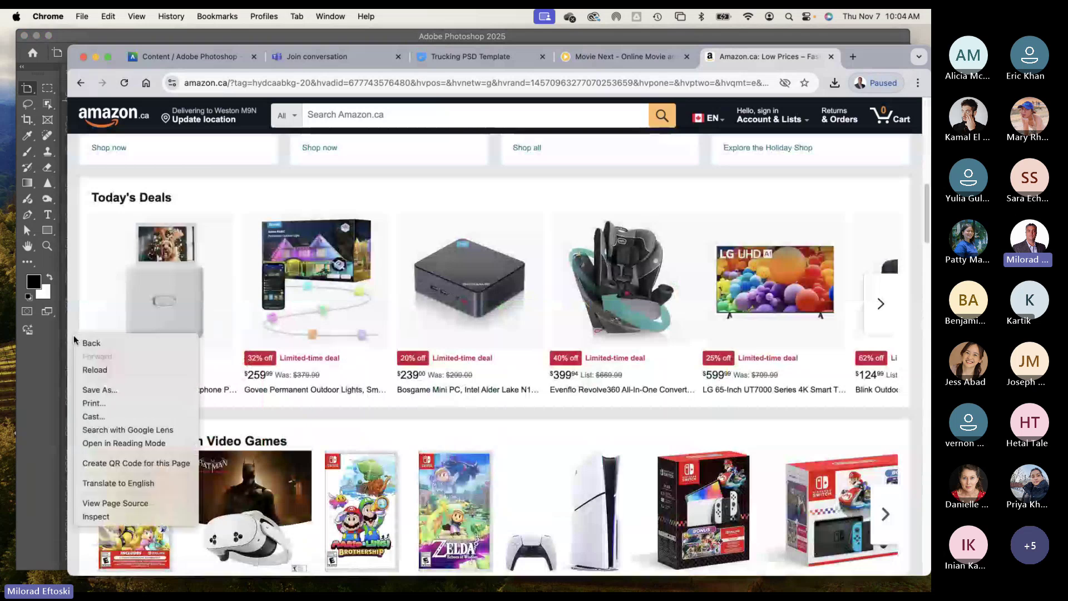
{"action": "key", "text": "Escape"}
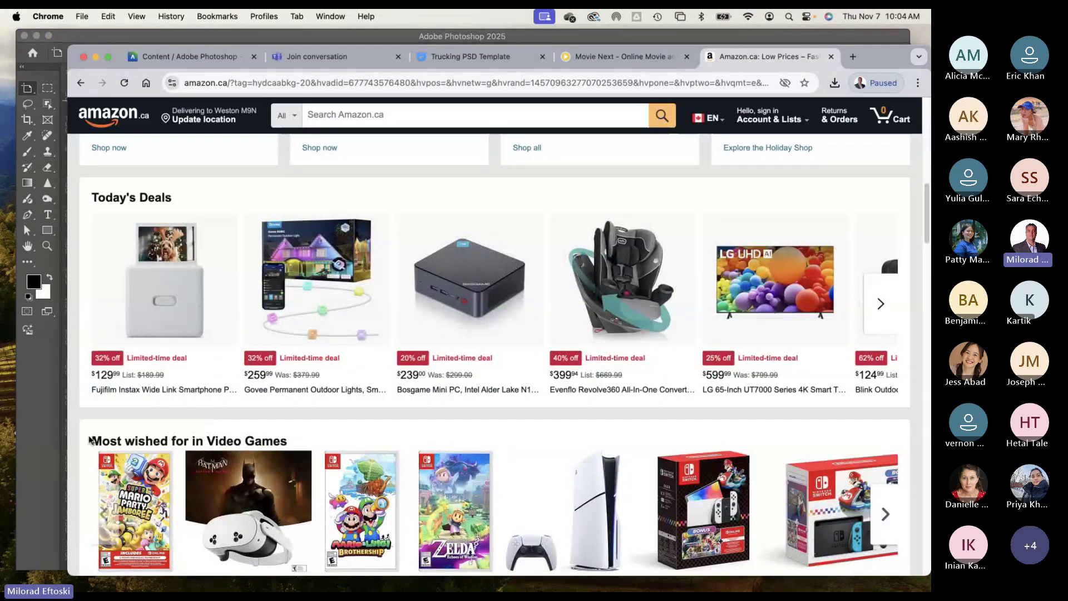
{"action": "key", "text": "super+alt+u"}
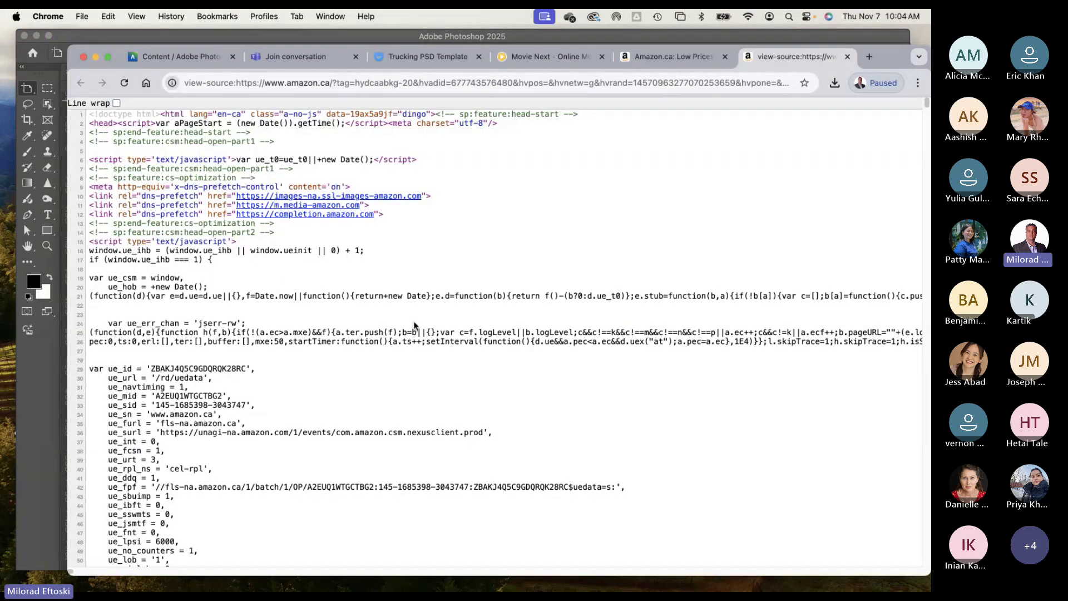
Step: Select the first source lines, scroll down, and select the navbar markup (lines 480–504)
{"action": "left_click_drag", "start_coordinate": [139, 123], "coordinate": [82, 123]}
{"action": "left_click_drag", "start_coordinate": [223, 123], "coordinate": [131, 109]}
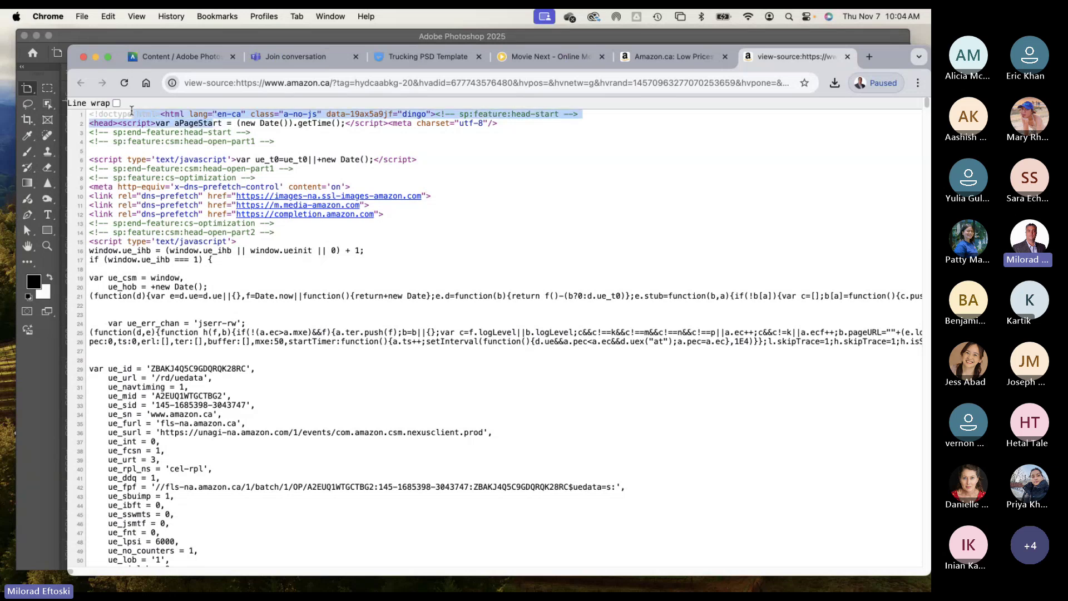
{"action": "left_click", "coordinate": [500, 200]}
{"action": "scroll", "coordinate": [501, 237], "scroll_direction": "down", "scroll_amount": 10}
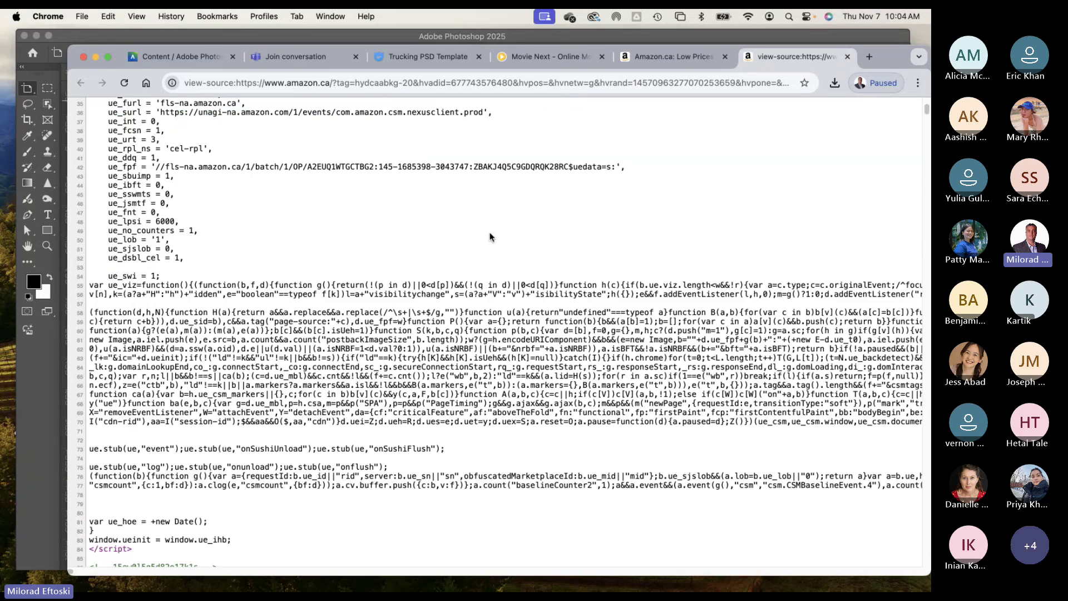
{"action": "scroll", "coordinate": [489, 236], "scroll_direction": "down", "scroll_amount": 10}
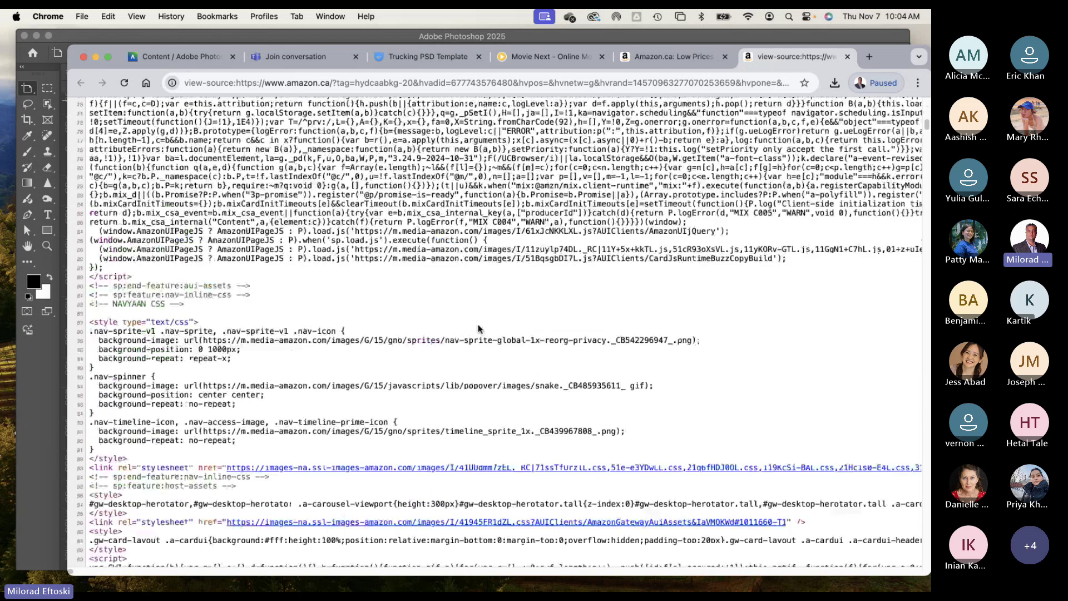
{"action": "scroll", "coordinate": [478, 329], "scroll_direction": "down", "scroll_amount": 15}
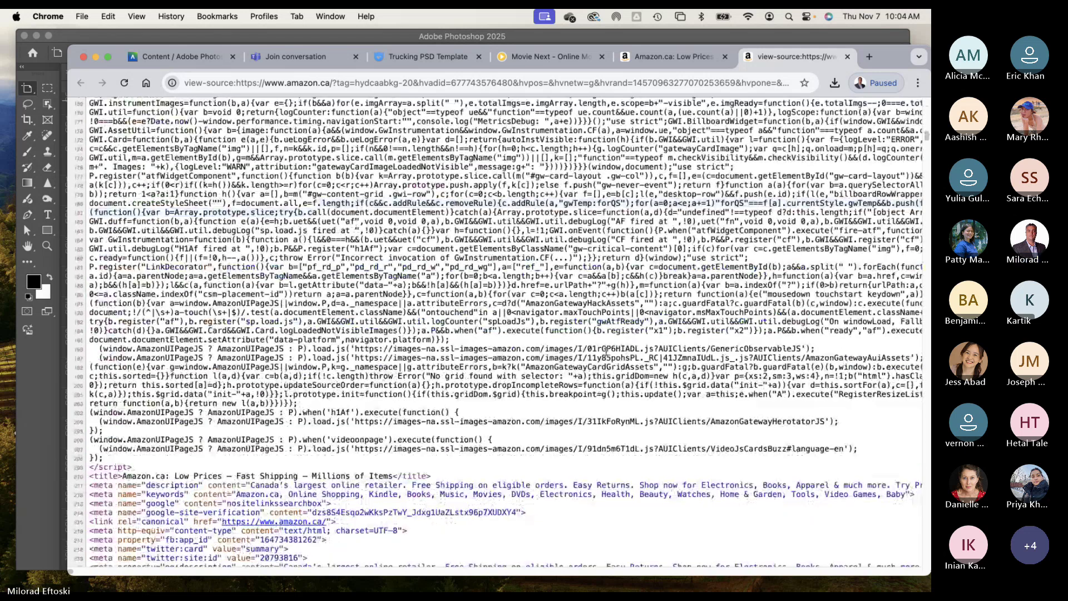
{"action": "scroll", "coordinate": [565, 349], "scroll_direction": "down", "scroll_amount": 15}
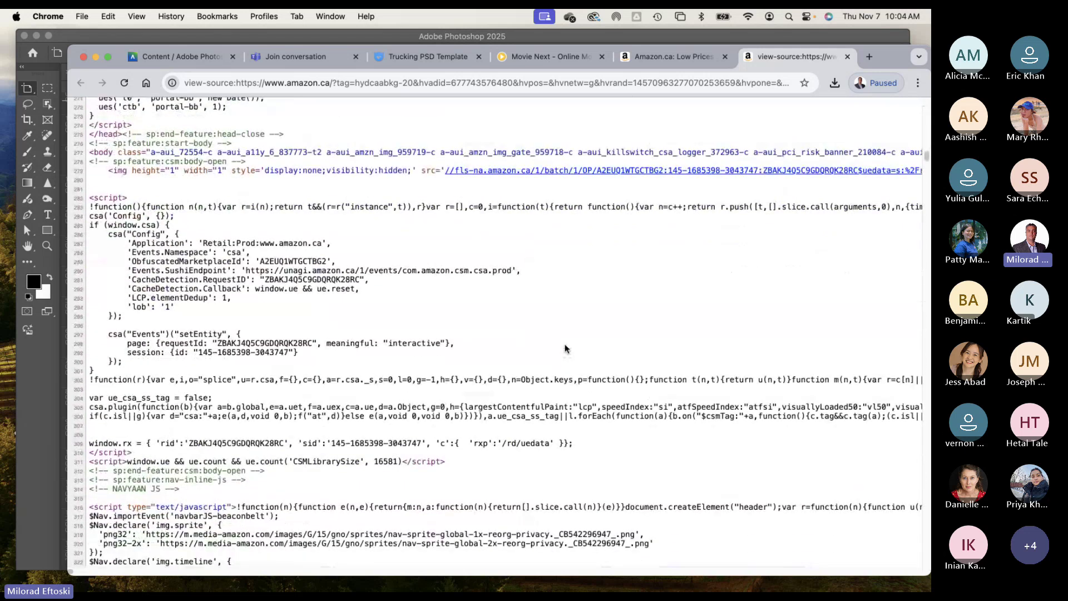
{"action": "scroll", "coordinate": [566, 348], "scroll_direction": "down", "scroll_amount": 10}
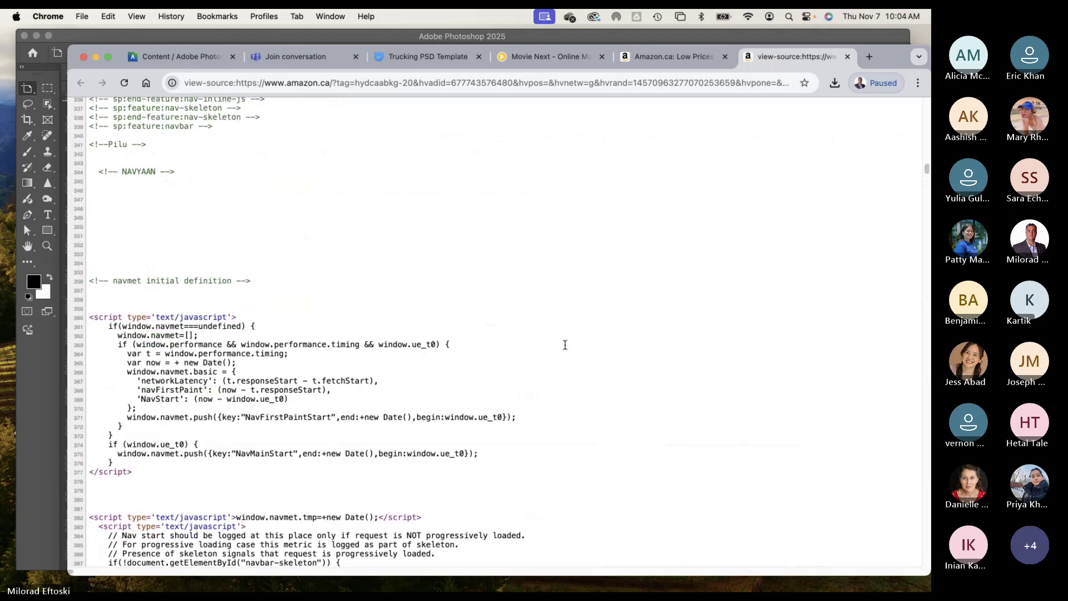
{"action": "scroll", "coordinate": [565, 345], "scroll_direction": "down", "scroll_amount": 12}
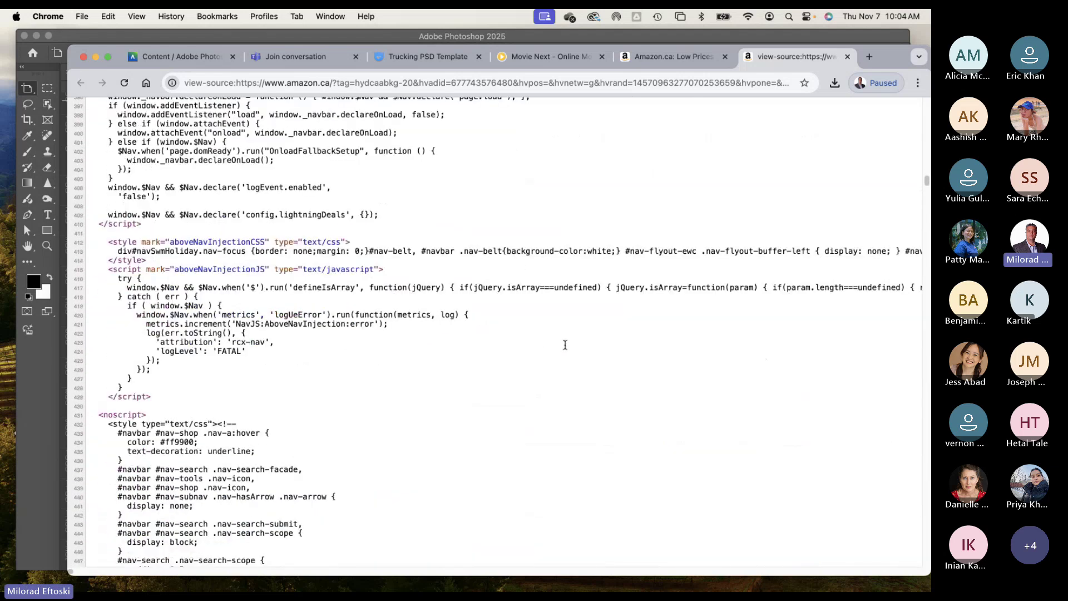
{"action": "scroll", "coordinate": [565, 345], "scroll_direction": "down", "scroll_amount": 12}
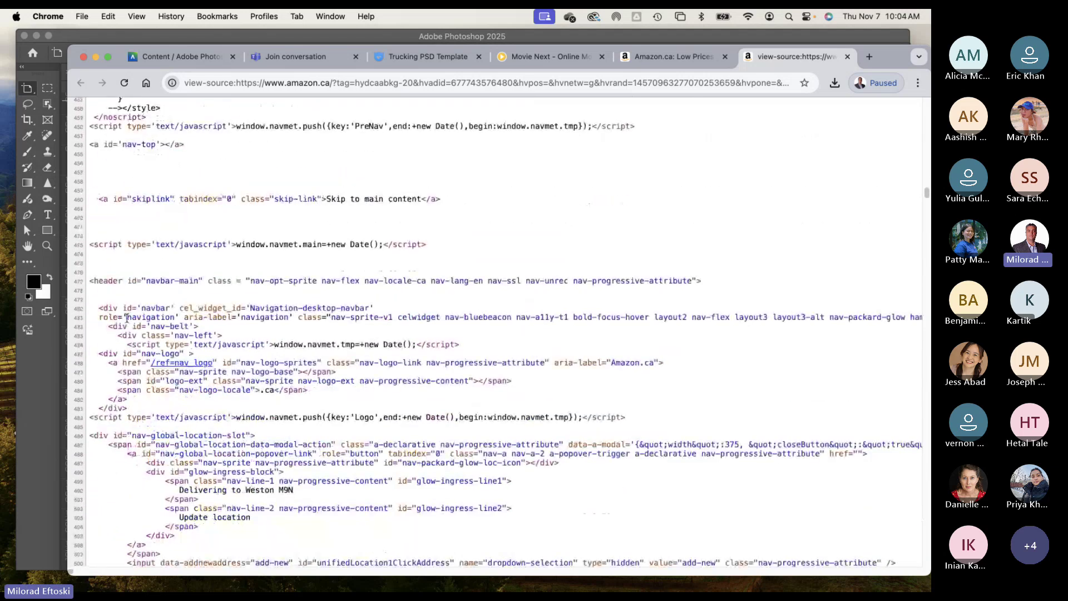
{"action": "left_click_drag", "start_coordinate": [98, 308], "coordinate": [388, 522]}
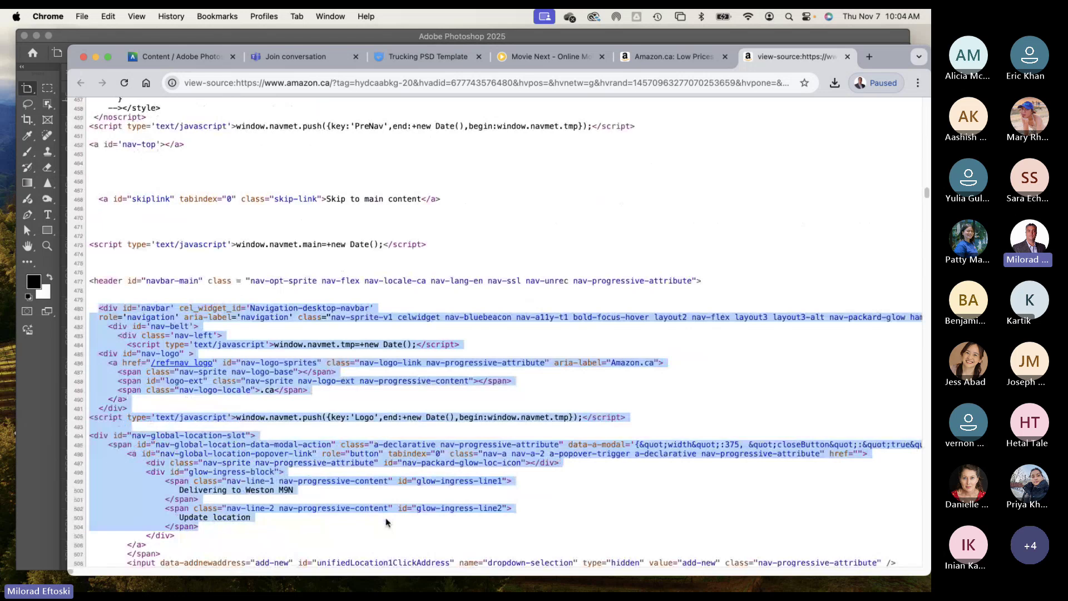
{"action": "left_click", "coordinate": [671, 502]}
Step: Select more navbar code, scroll further down, and return to the Amazon.ca homepage tab
{"action": "scroll", "coordinate": [640, 494], "scroll_direction": "down", "scroll_amount": 3}
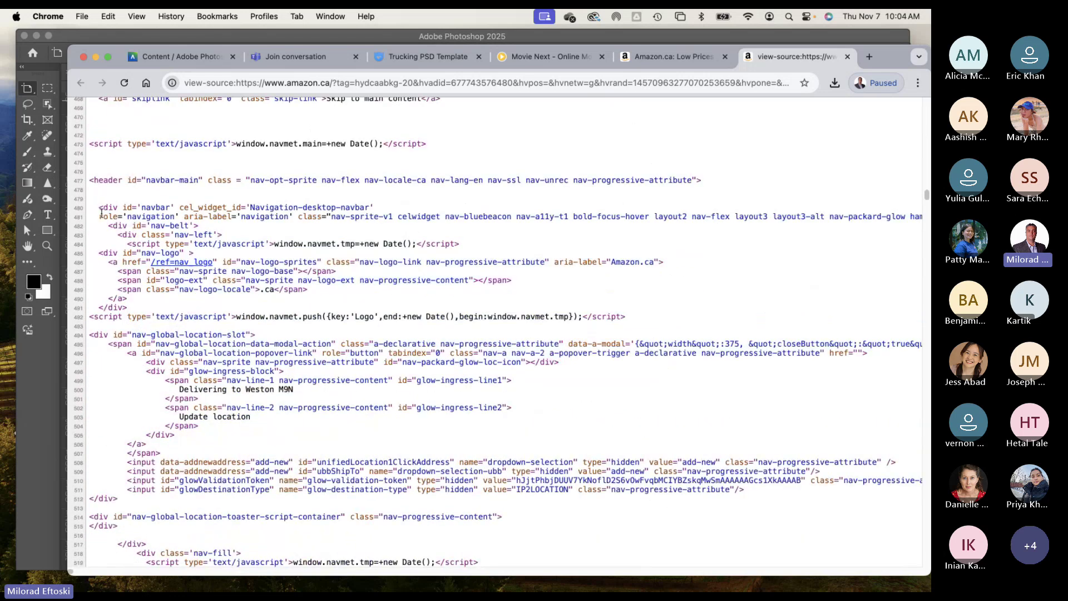
{"action": "left_click_drag", "start_coordinate": [101, 211], "coordinate": [448, 505]}
{"action": "scroll", "coordinate": [534, 512], "scroll_direction": "down", "scroll_amount": 2}
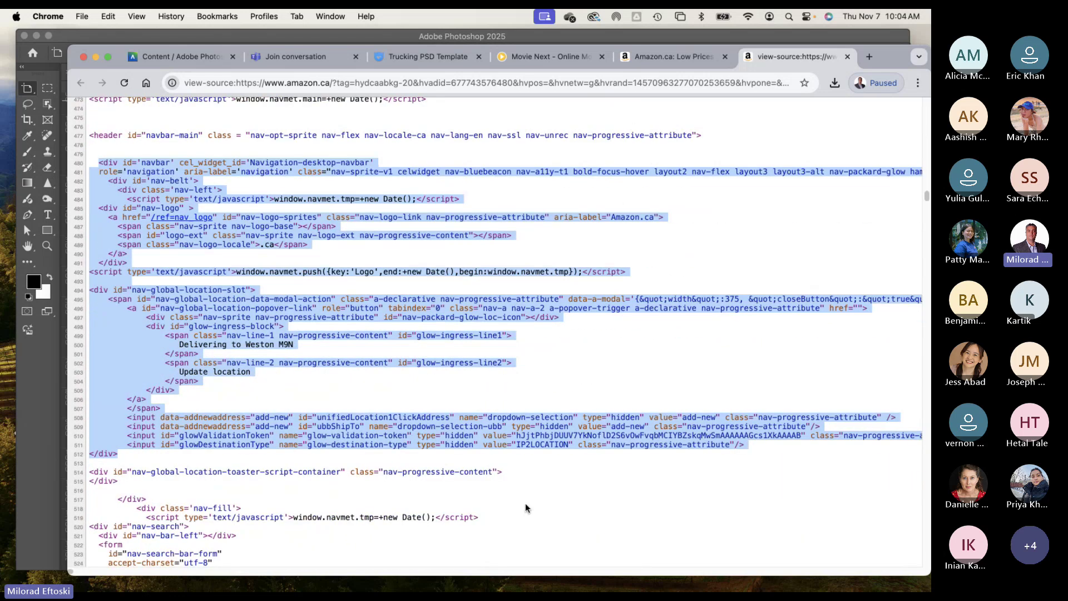
{"action": "left_click", "coordinate": [526, 507]}
{"action": "scroll", "coordinate": [534, 483], "scroll_direction": "down", "scroll_amount": 3}
{"action": "scroll", "coordinate": [436, 418], "scroll_direction": "down", "scroll_amount": 20}
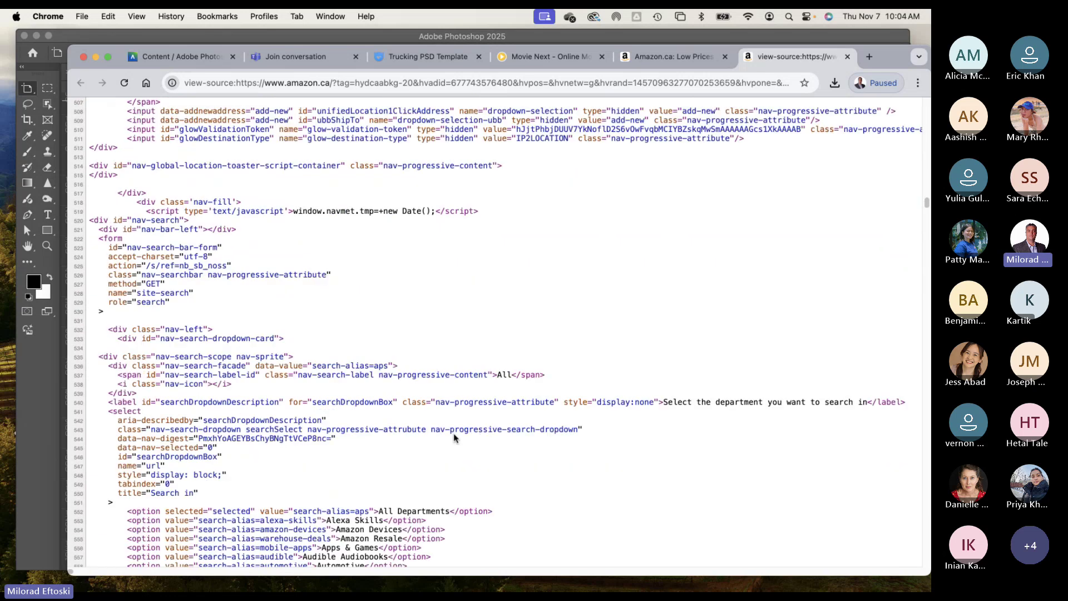
{"action": "scroll", "coordinate": [447, 435], "scroll_direction": "down", "scroll_amount": 20}
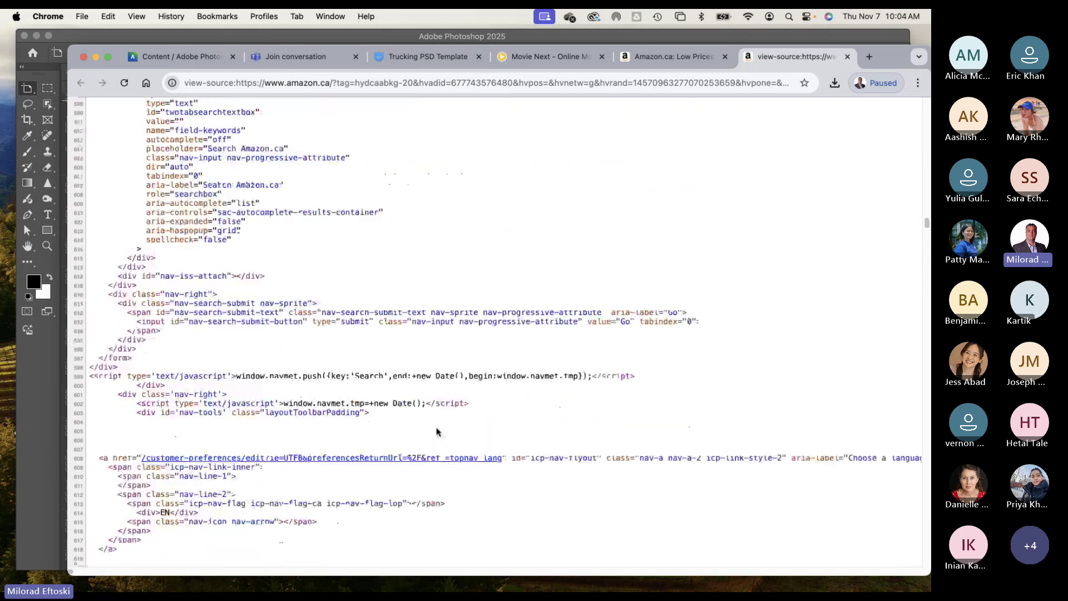
{"action": "scroll", "coordinate": [428, 425], "scroll_direction": "down", "scroll_amount": 20}
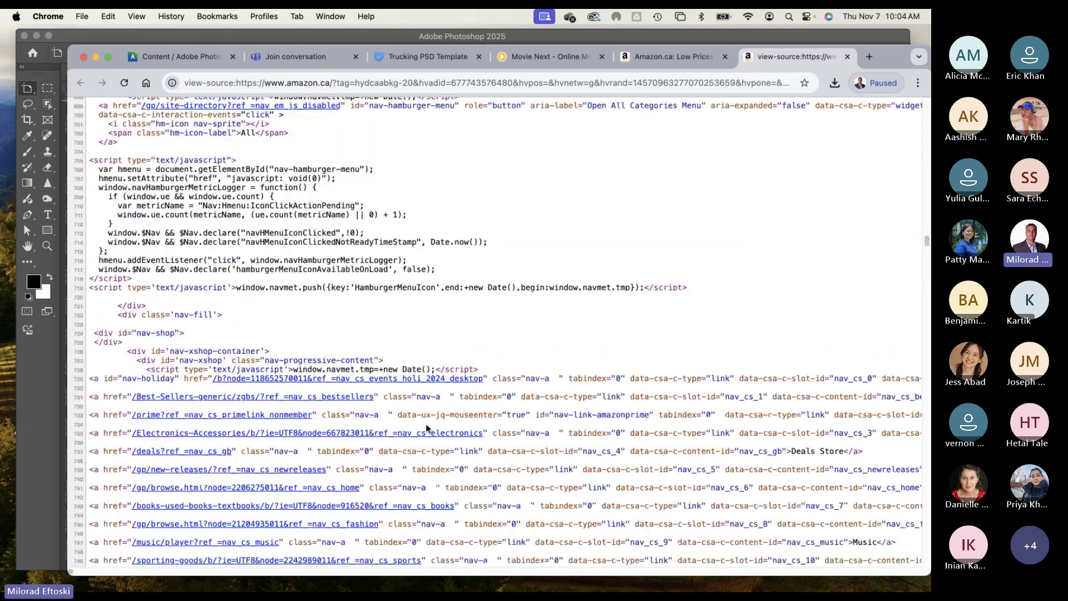
{"action": "scroll", "coordinate": [426, 428], "scroll_direction": "down", "scroll_amount": 20}
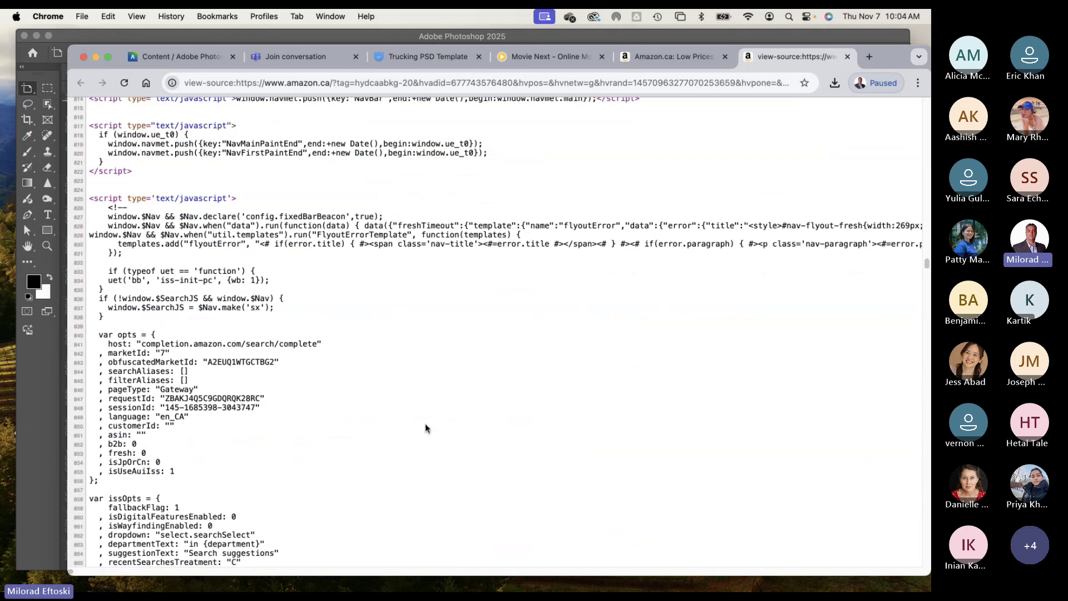
{"action": "left_click", "coordinate": [683, 57]}
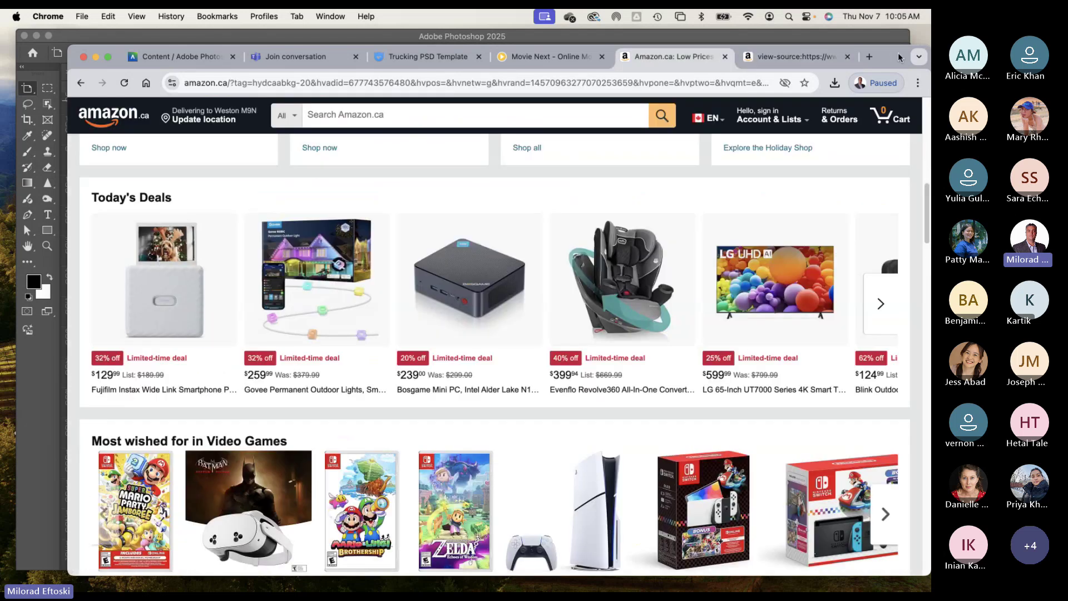
Step: Resize Chrome narrower and wider to compare Amazon's layout, then open a new tab
{"action": "left_click_drag", "start_coordinate": [883, 57], "coordinate": [843, 45]}
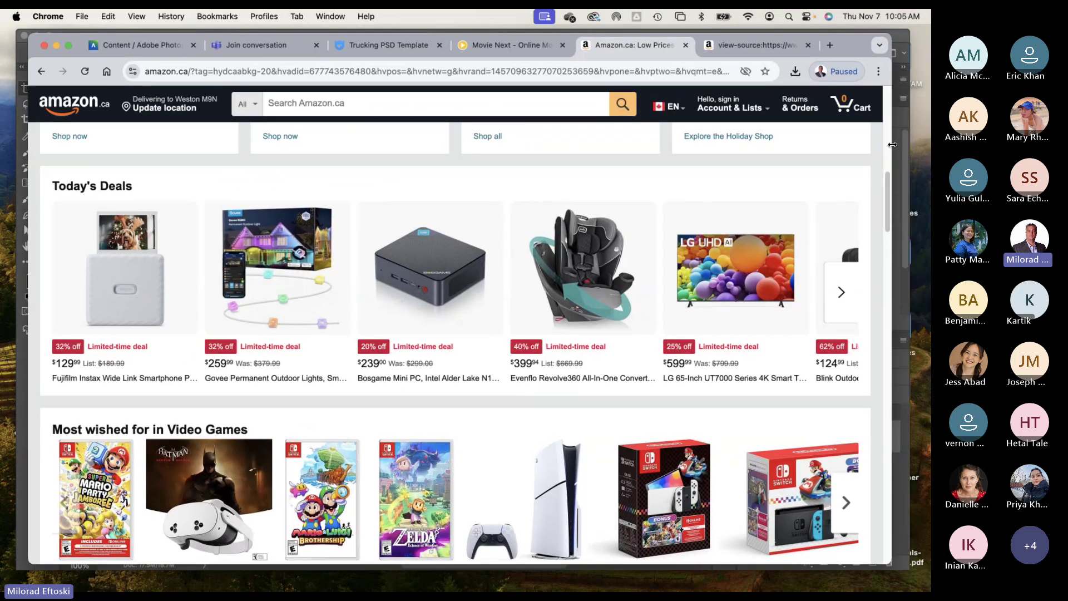
{"action": "left_click_drag", "start_coordinate": [892, 144], "coordinate": [331, 178]}
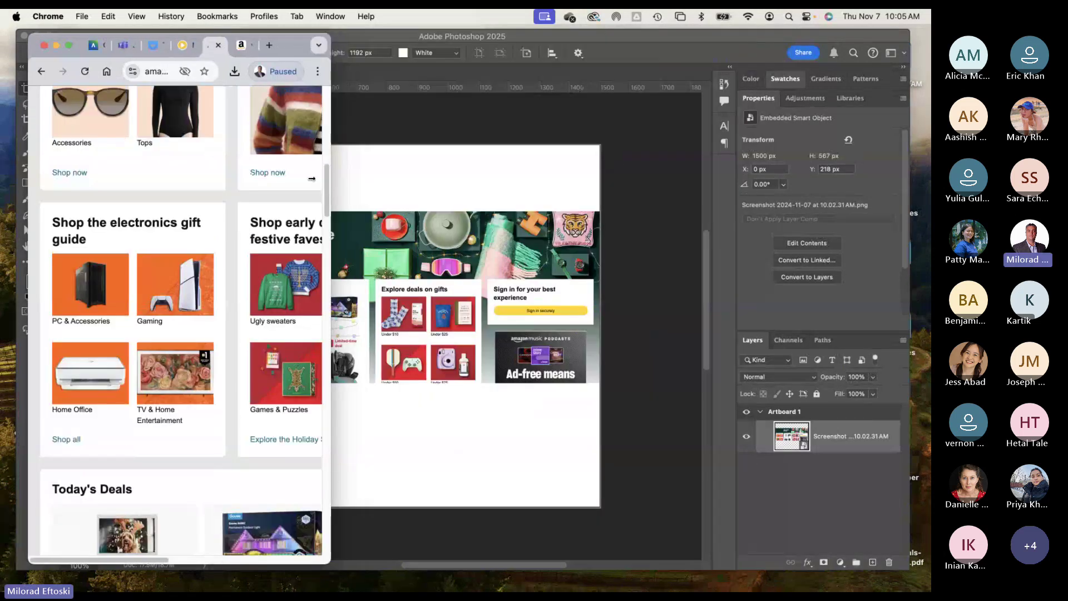
{"action": "scroll", "coordinate": [276, 182], "scroll_direction": "up", "scroll_amount": 10}
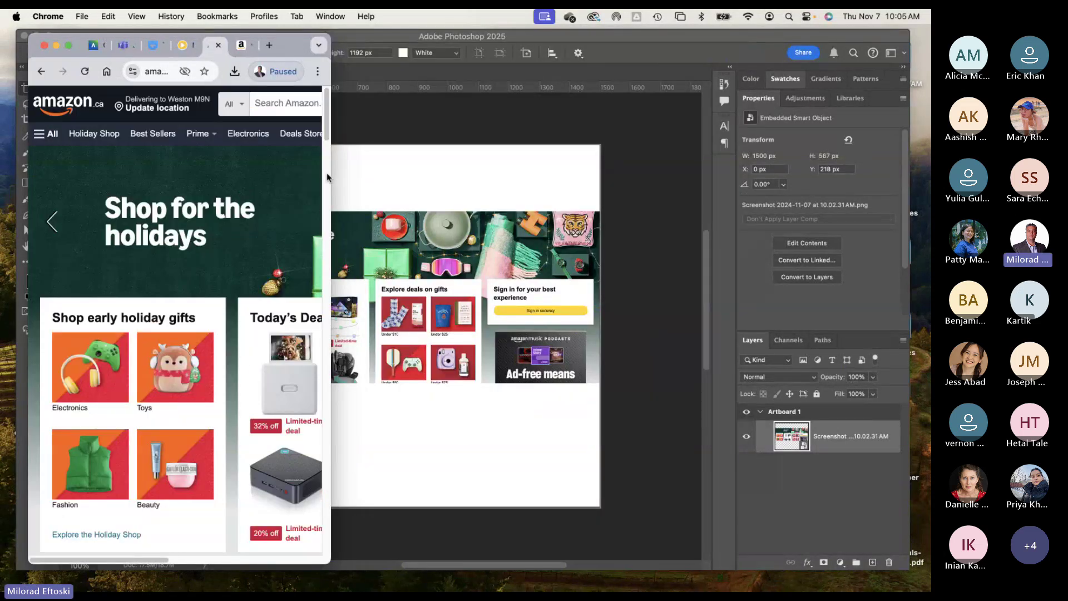
{"action": "mouse_move", "coordinate": [338, 175]}
{"action": "left_mouse_down"}
{"action": "mouse_move", "coordinate": [465, 174]}
{"action": "mouse_move", "coordinate": [331, 175]}
{"action": "left_mouse_up"}
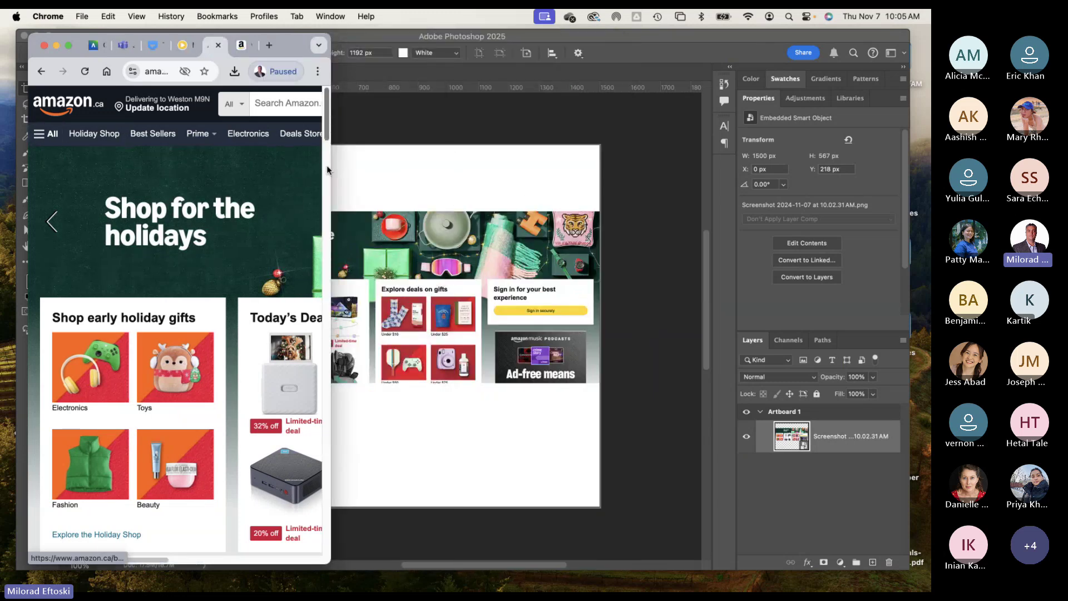
{"action": "left_click_drag", "start_coordinate": [331, 172], "coordinate": [878, 234]}
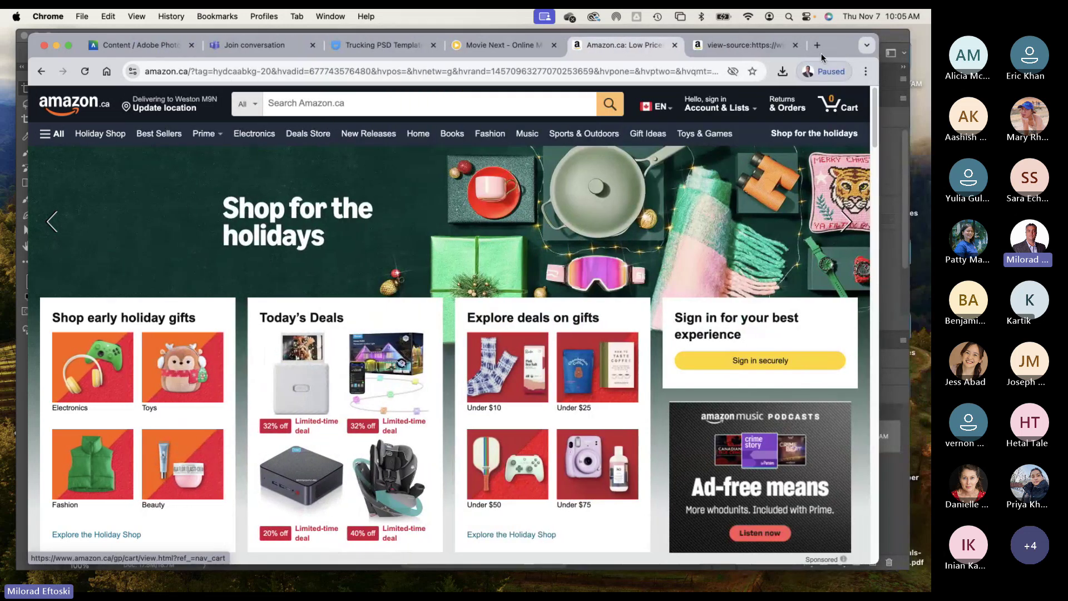
{"action": "left_click", "coordinate": [817, 45]}
Step: Load canadianmadeproducts.ca/home and toggle its navigation menu at narrower window widths
{"action": "type", "text": "canadianmadeproducts.ca/home"}
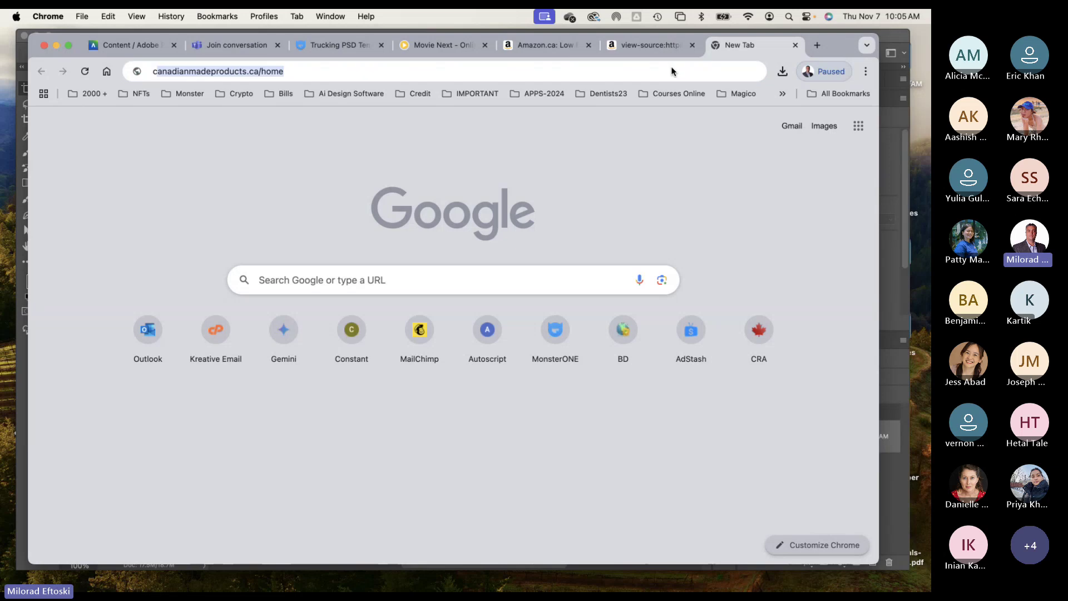
{"action": "key", "text": "Return"}
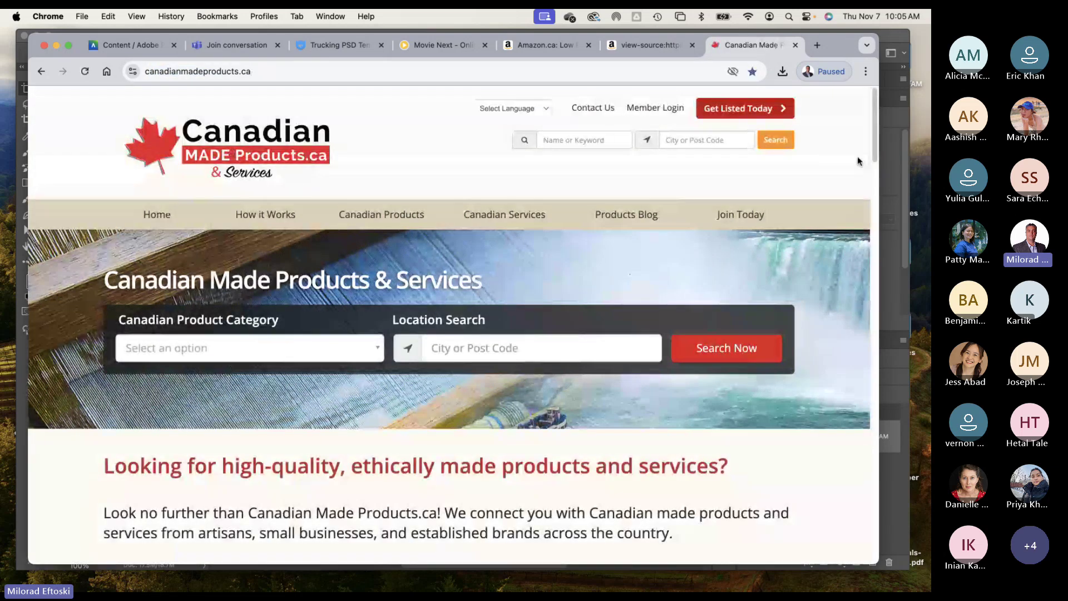
{"action": "left_click_drag", "start_coordinate": [863, 158], "coordinate": [643, 153]}
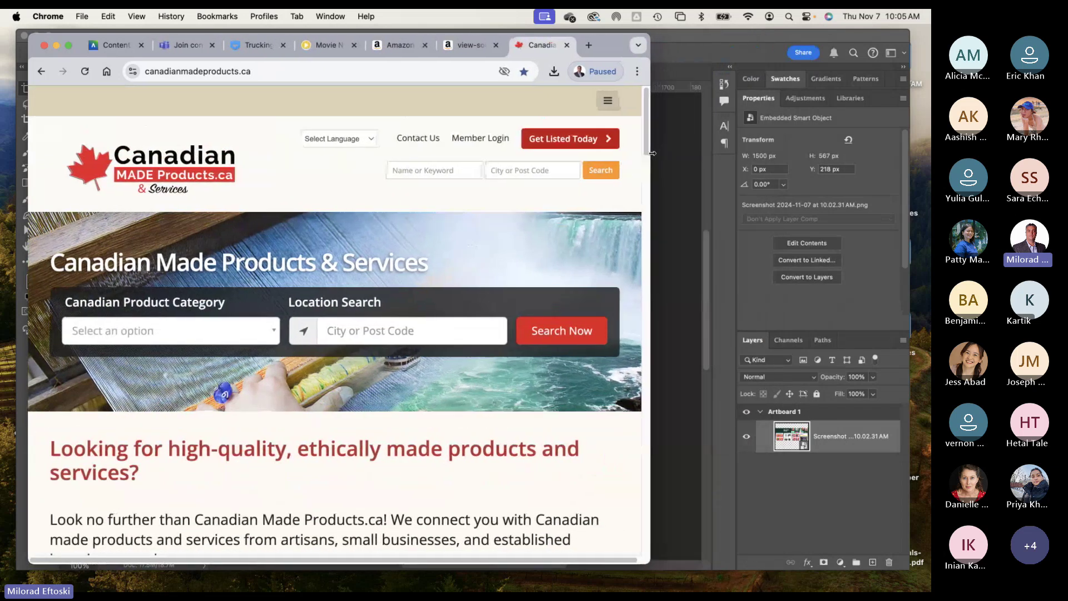
{"action": "left_click", "coordinate": [609, 100]}
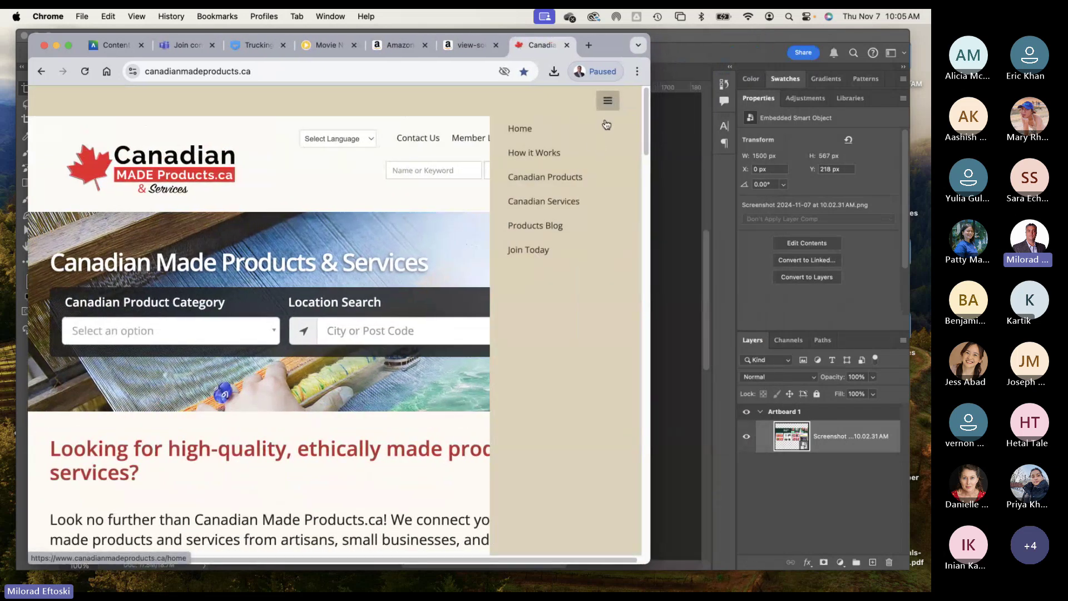
{"action": "left_click", "coordinate": [607, 101]}
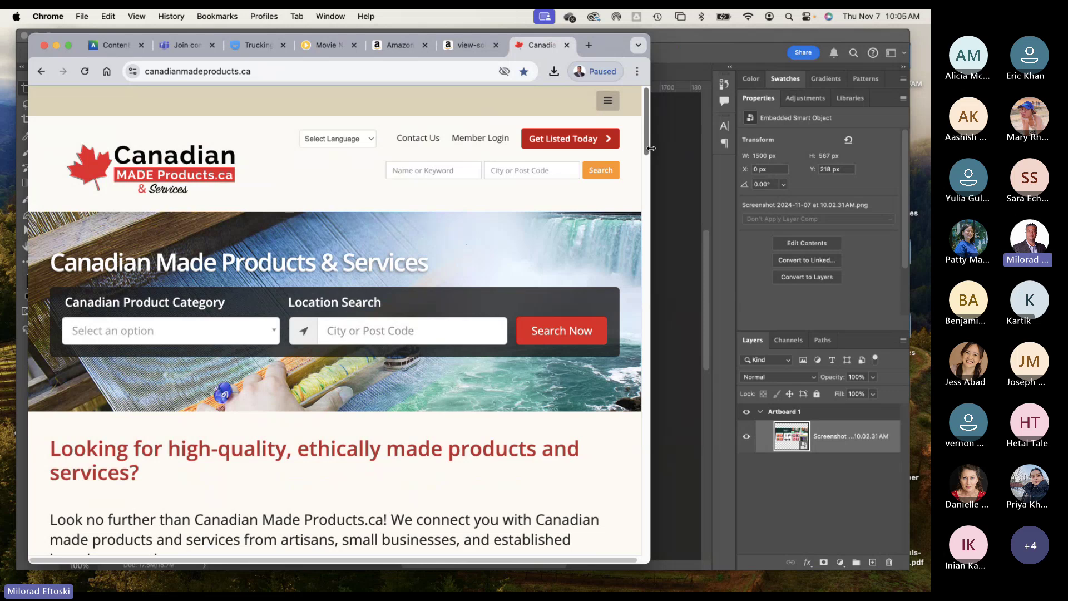
{"action": "left_click_drag", "start_coordinate": [651, 148], "coordinate": [331, 163]}
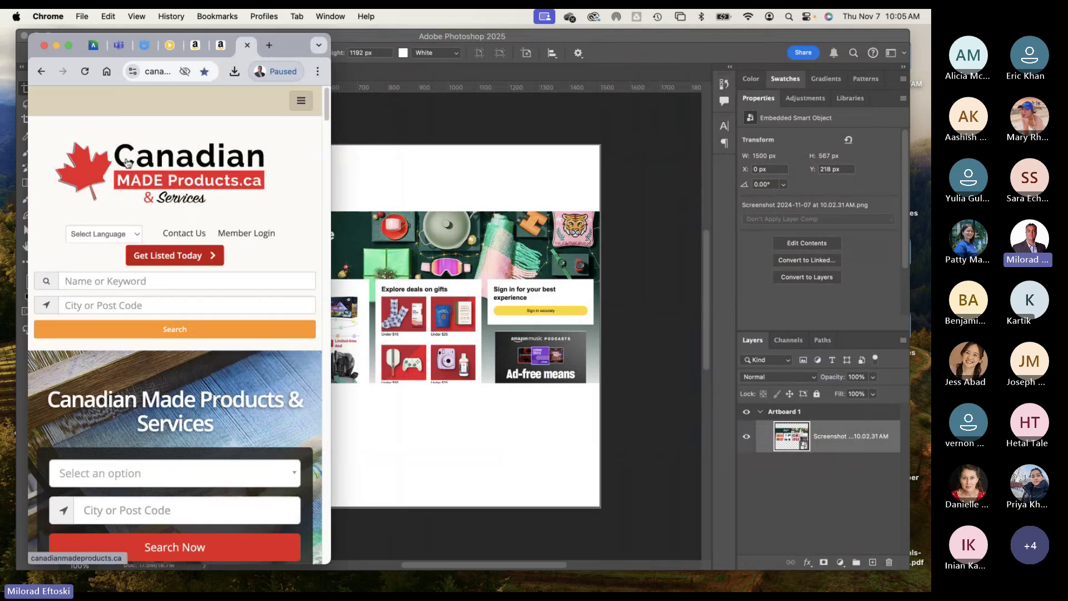
{"action": "left_click", "coordinate": [301, 101]}
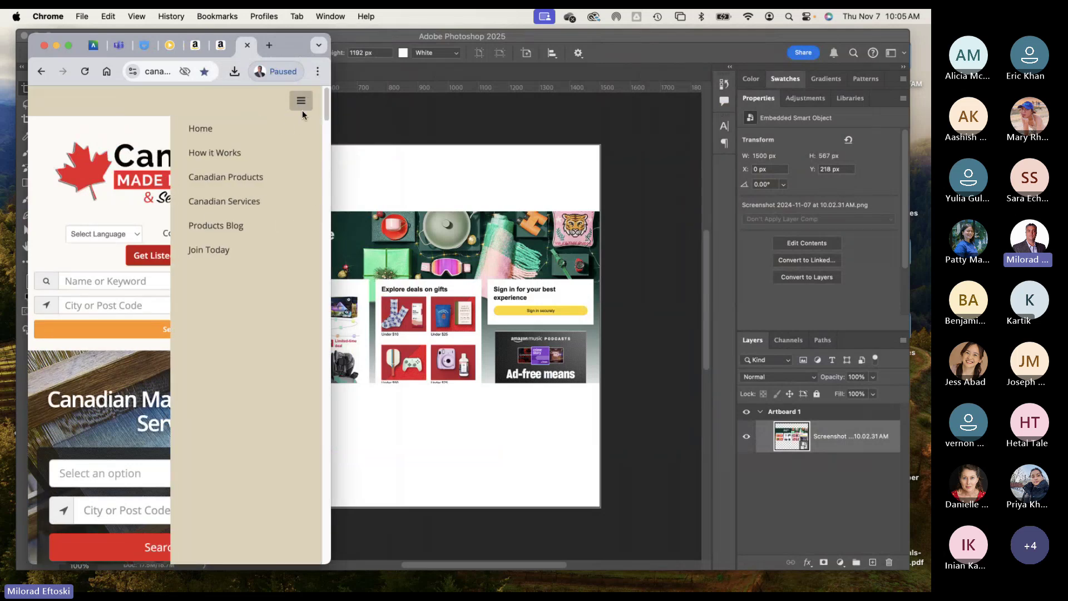
{"action": "left_click", "coordinate": [301, 100]}
Step: Scroll the Canadian Made Products page, widen the window across the screen, and return to its header
{"action": "scroll", "coordinate": [265, 204], "scroll_direction": "down", "scroll_amount": 15}
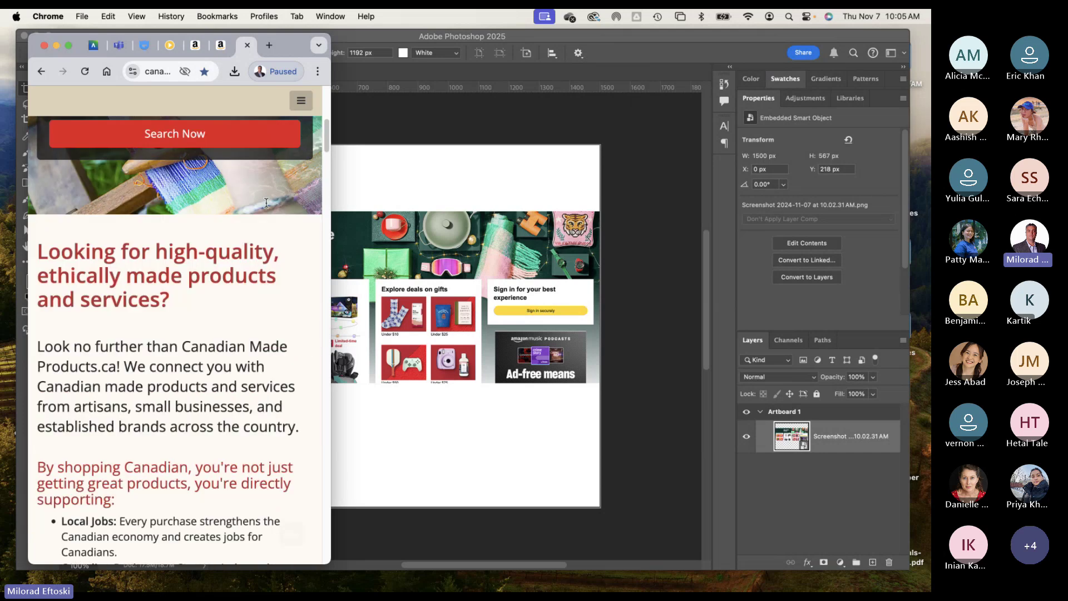
{"action": "scroll", "coordinate": [266, 203], "scroll_direction": "down", "scroll_amount": 15}
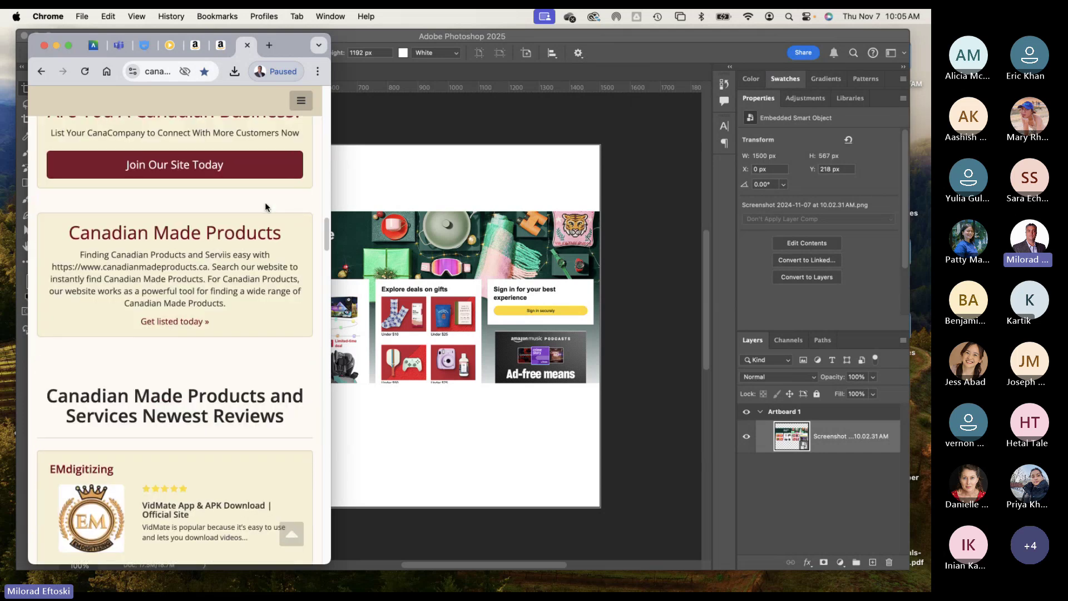
{"action": "scroll", "coordinate": [254, 210], "scroll_direction": "up", "scroll_amount": 10}
{"action": "scroll", "coordinate": [255, 210], "scroll_direction": "down", "scroll_amount": 10}
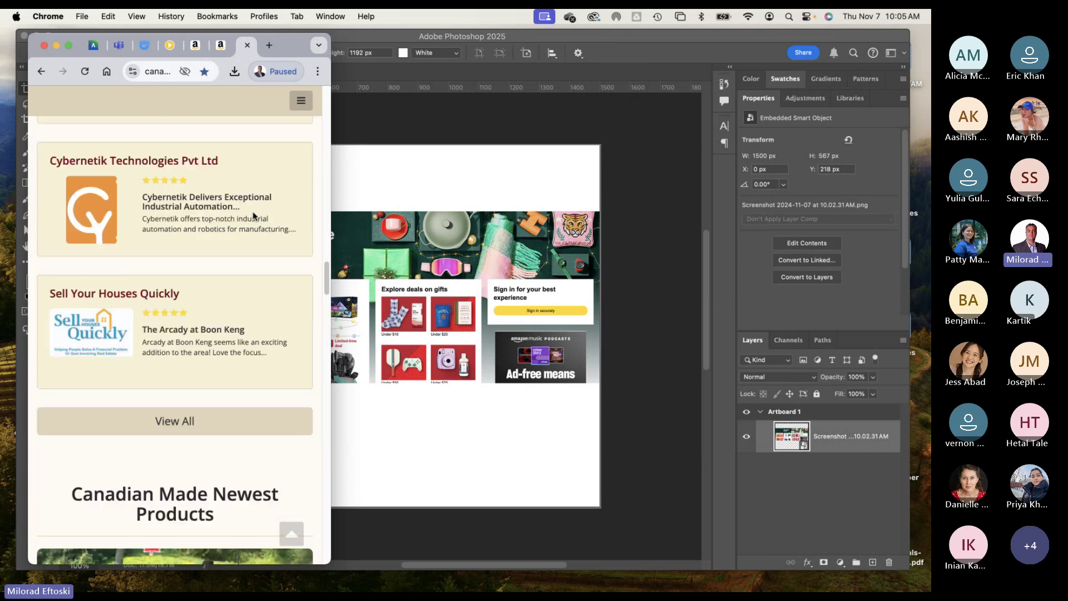
{"action": "scroll", "coordinate": [251, 216], "scroll_direction": "down", "scroll_amount": 15}
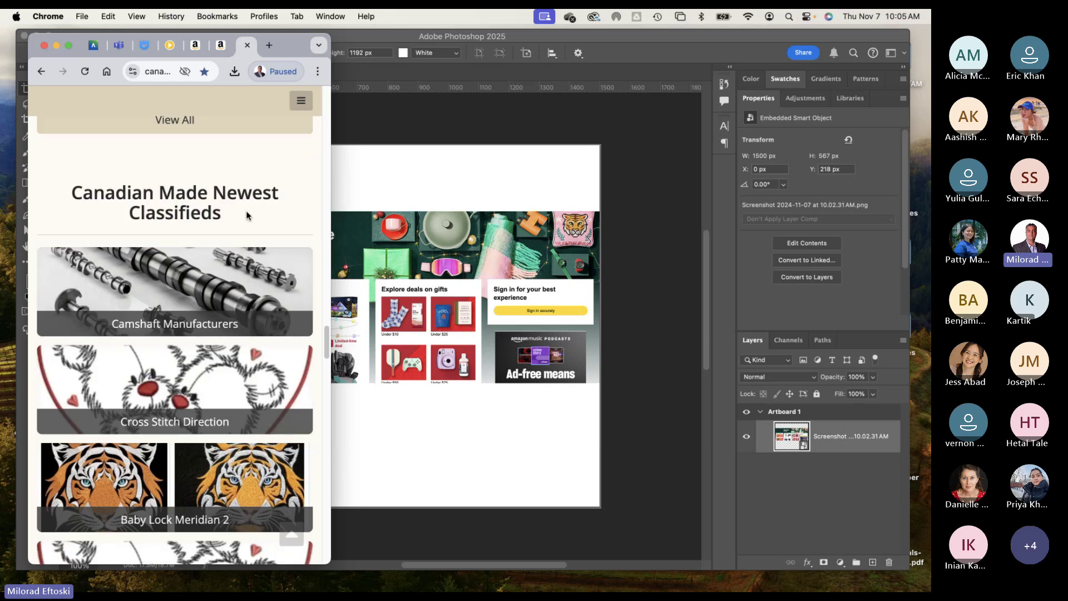
{"action": "scroll", "coordinate": [244, 214], "scroll_direction": "down", "scroll_amount": 10}
{"action": "scroll", "coordinate": [278, 212], "scroll_direction": "up", "scroll_amount": 15}
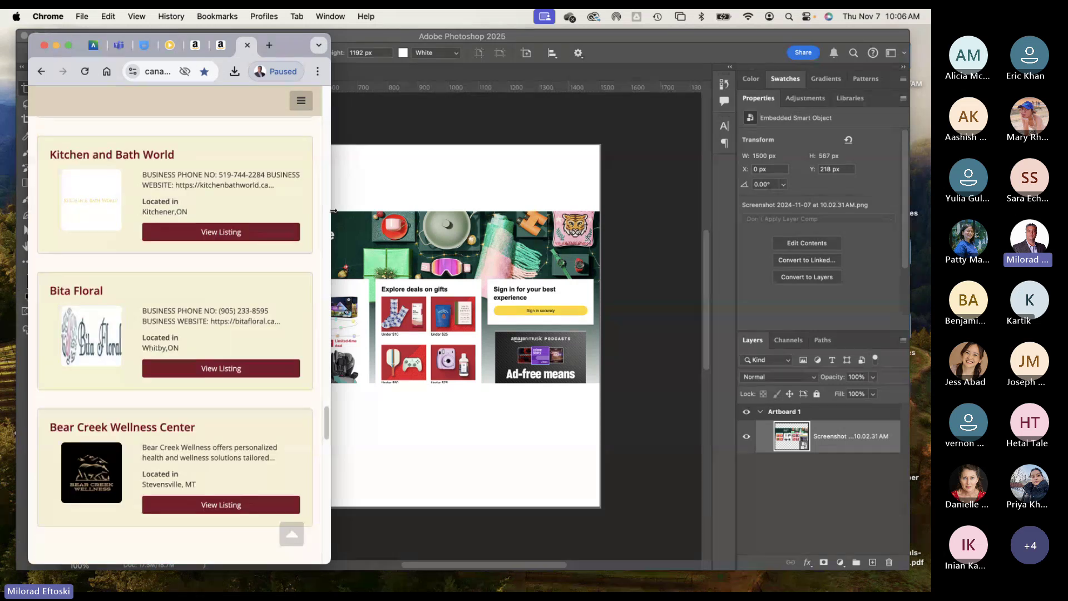
{"action": "left_click_drag", "start_coordinate": [330, 216], "coordinate": [588, 212]}
{"action": "scroll", "coordinate": [401, 225], "scroll_direction": "up", "scroll_amount": 5}
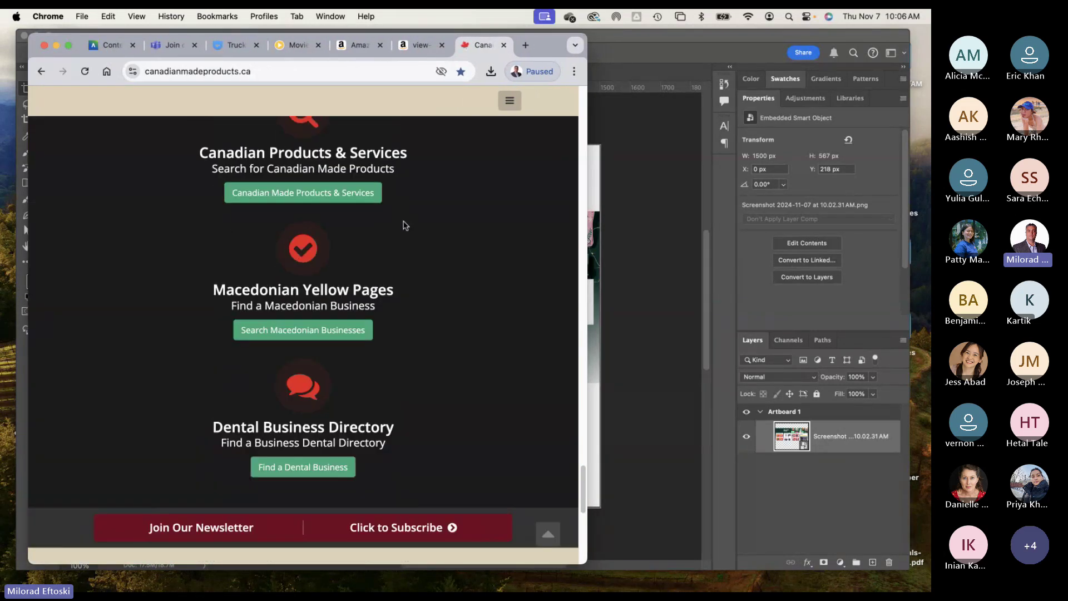
{"action": "scroll", "coordinate": [384, 225], "scroll_direction": "up", "scroll_amount": 5}
{"action": "scroll", "coordinate": [506, 239], "scroll_direction": "up", "scroll_amount": 7}
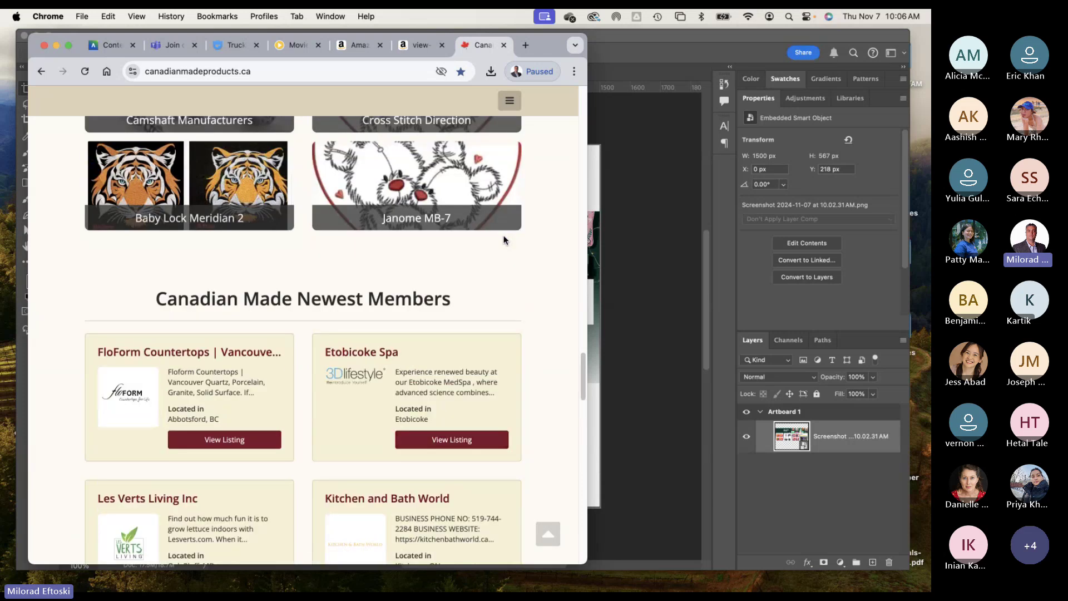
{"action": "left_click_drag", "start_coordinate": [588, 238], "coordinate": [899, 239]}
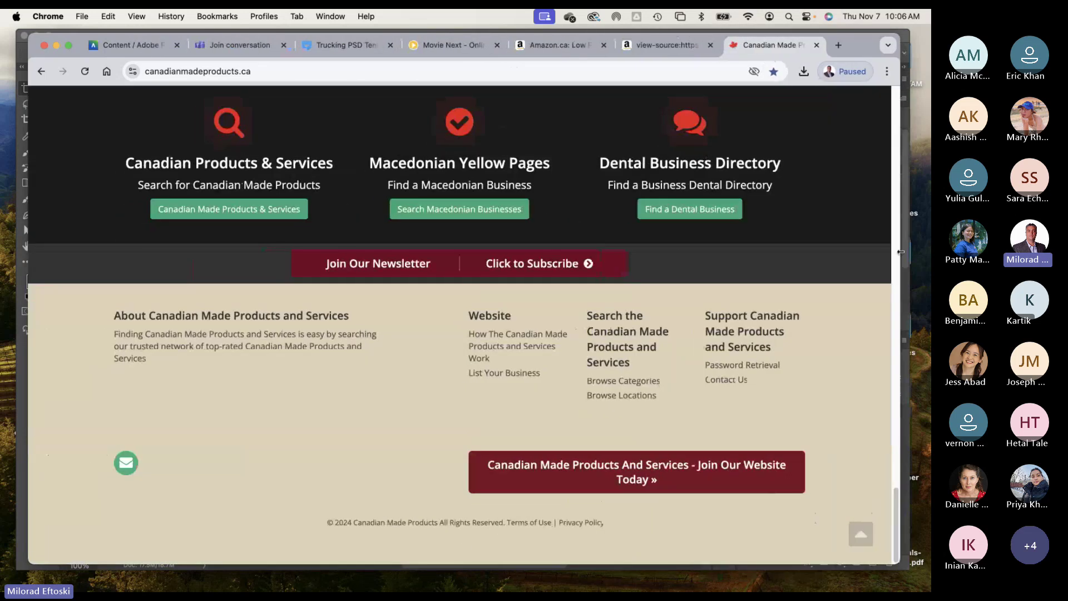
{"action": "scroll", "coordinate": [558, 254], "scroll_direction": "up", "scroll_amount": 8}
{"action": "scroll", "coordinate": [557, 254], "scroll_direction": "up", "scroll_amount": 15}
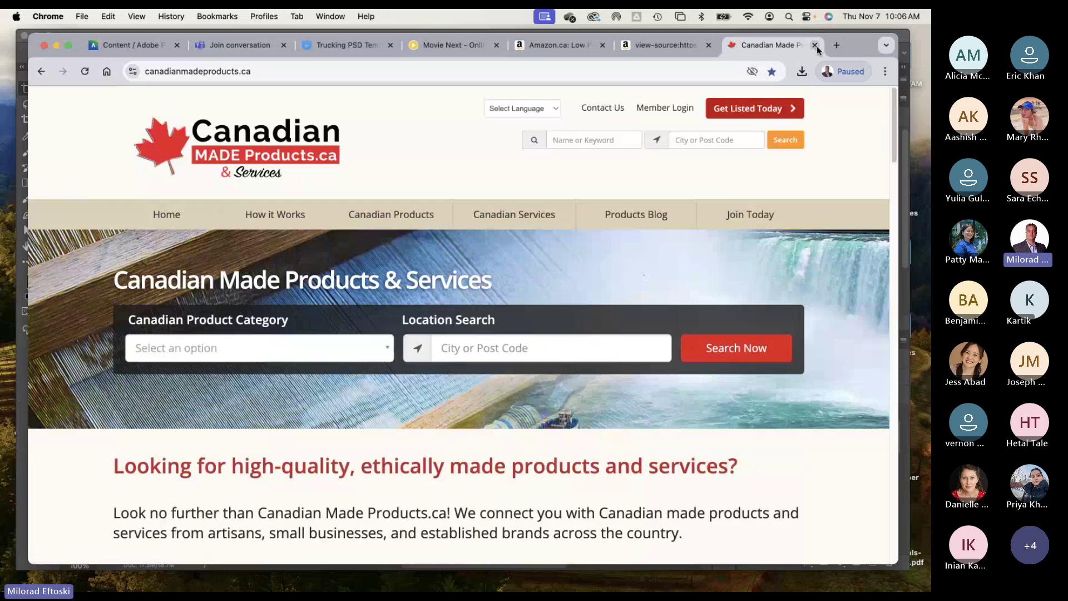
Step: Close the Canadian Made Products tab and resize Chrome narrow, then wide, over the Amazon page
{"action": "left_click", "coordinate": [815, 45]}
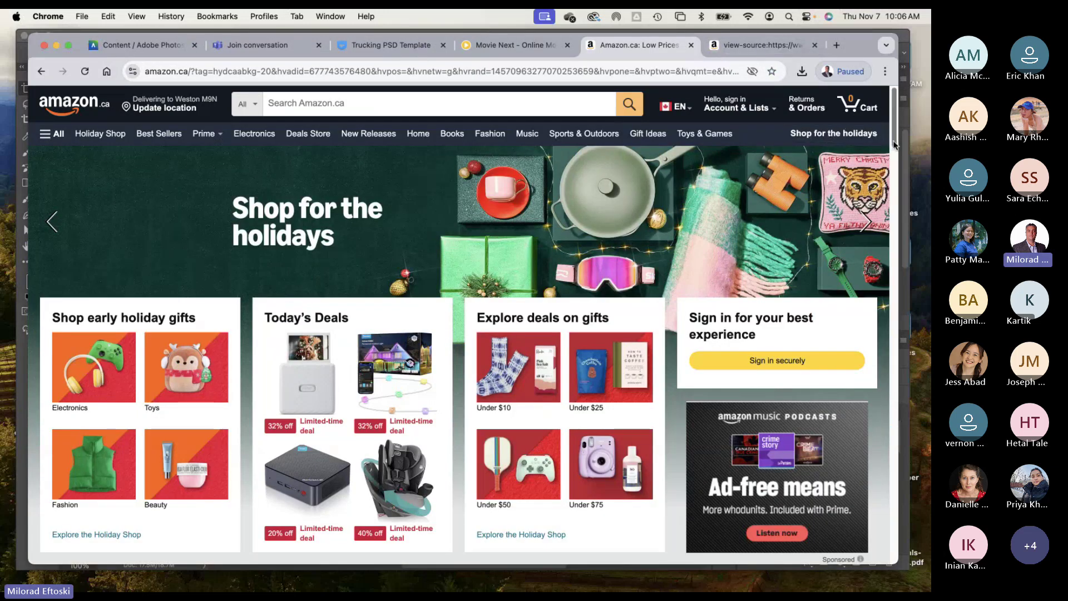
{"action": "left_click_drag", "start_coordinate": [896, 144], "coordinate": [299, 147]}
{"action": "scroll", "coordinate": [241, 292], "scroll_direction": "down", "scroll_amount": 10}
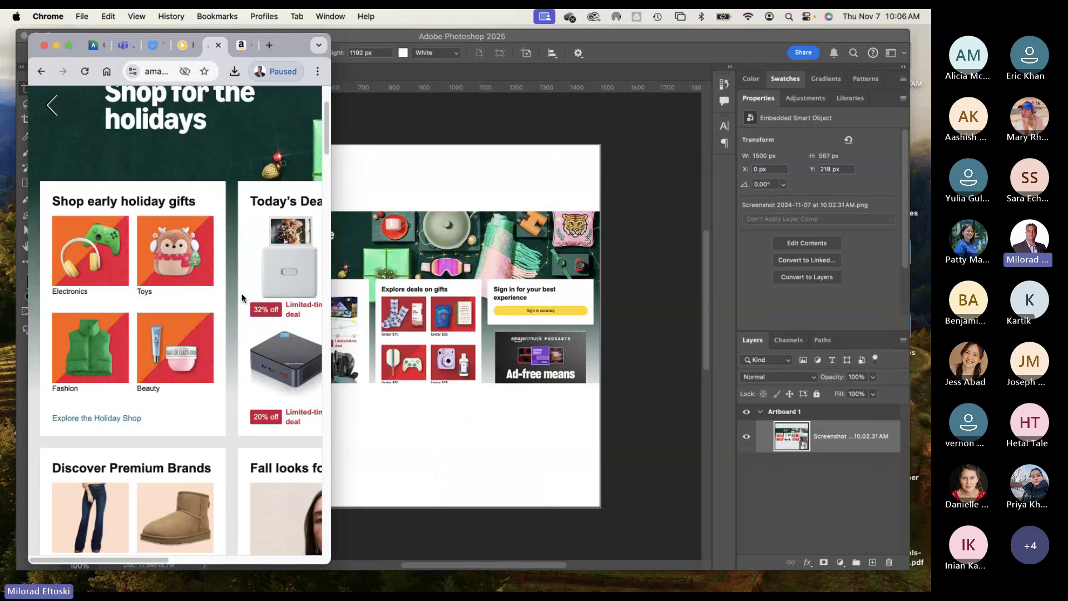
{"action": "scroll", "coordinate": [226, 318], "scroll_direction": "down", "scroll_amount": 4}
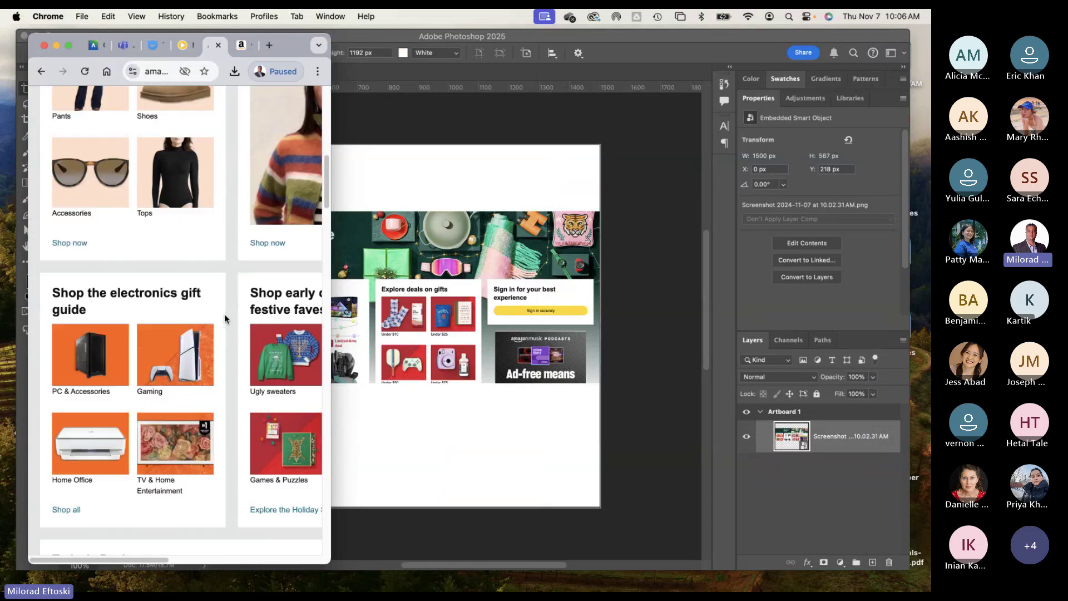
{"action": "scroll", "coordinate": [224, 314], "scroll_direction": "up", "scroll_amount": 7}
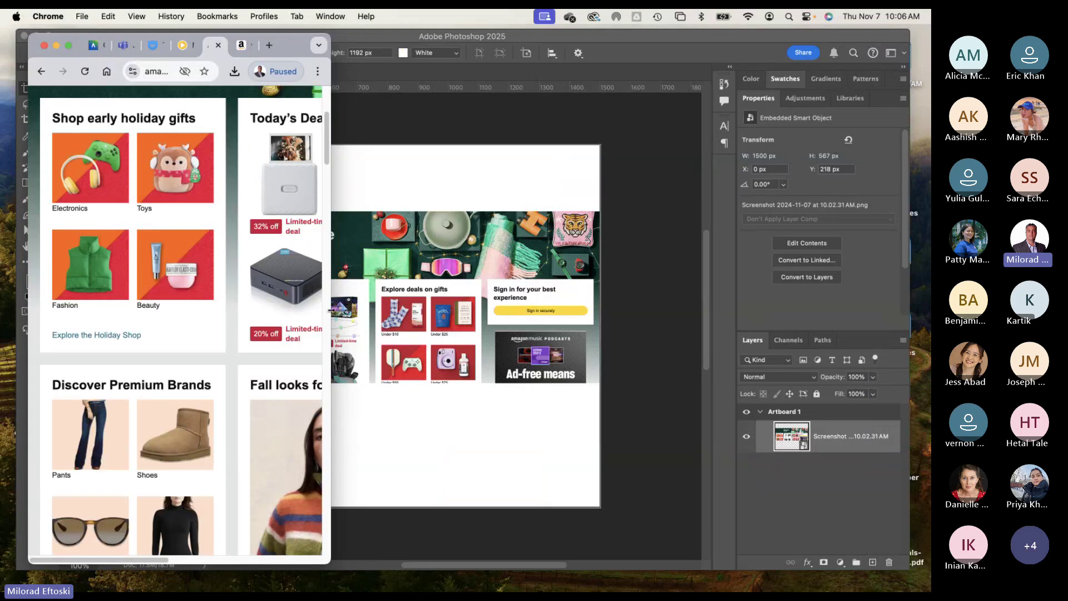
{"action": "mouse_move", "coordinate": [331, 310]}
{"action": "left_mouse_down"}
{"action": "mouse_move", "coordinate": [643, 305]}
{"action": "mouse_move", "coordinate": [331, 303]}
{"action": "left_mouse_up"}
{"action": "scroll", "coordinate": [150, 245], "scroll_direction": "up", "scroll_amount": 5}
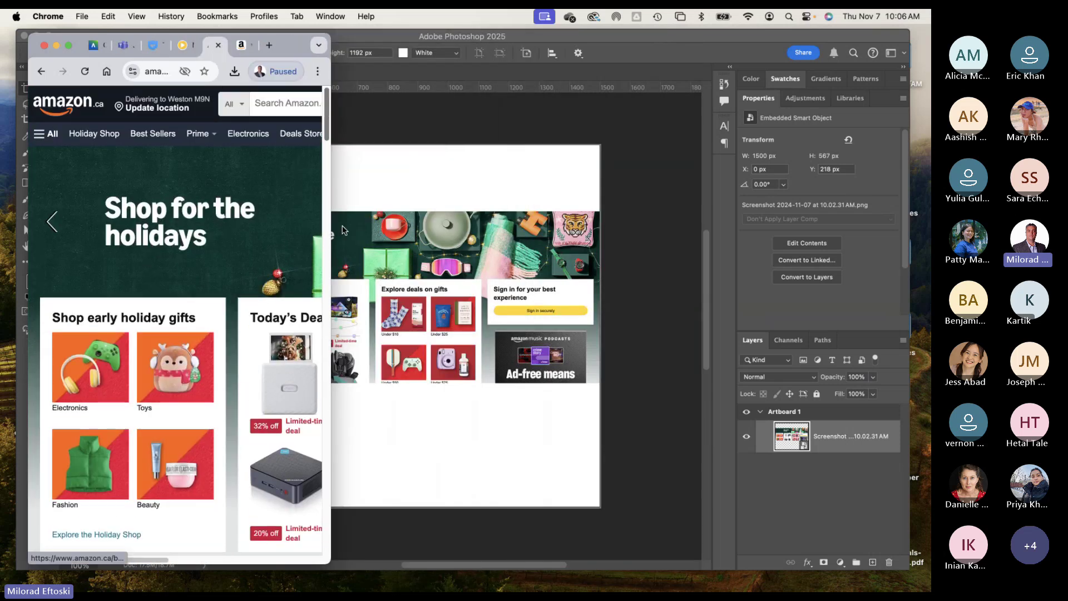
{"action": "left_click_drag", "start_coordinate": [338, 228], "coordinate": [911, 310]}
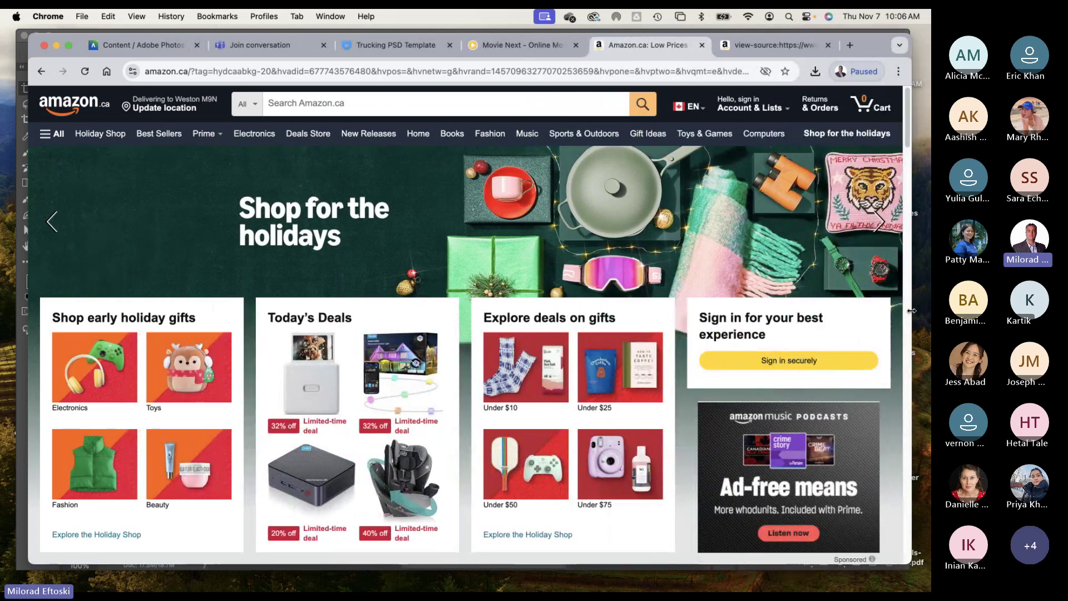
{"action": "scroll", "coordinate": [807, 253], "scroll_direction": "down", "scroll_amount": 5}
{"action": "scroll", "coordinate": [808, 254], "scroll_direction": "up", "scroll_amount": 5}
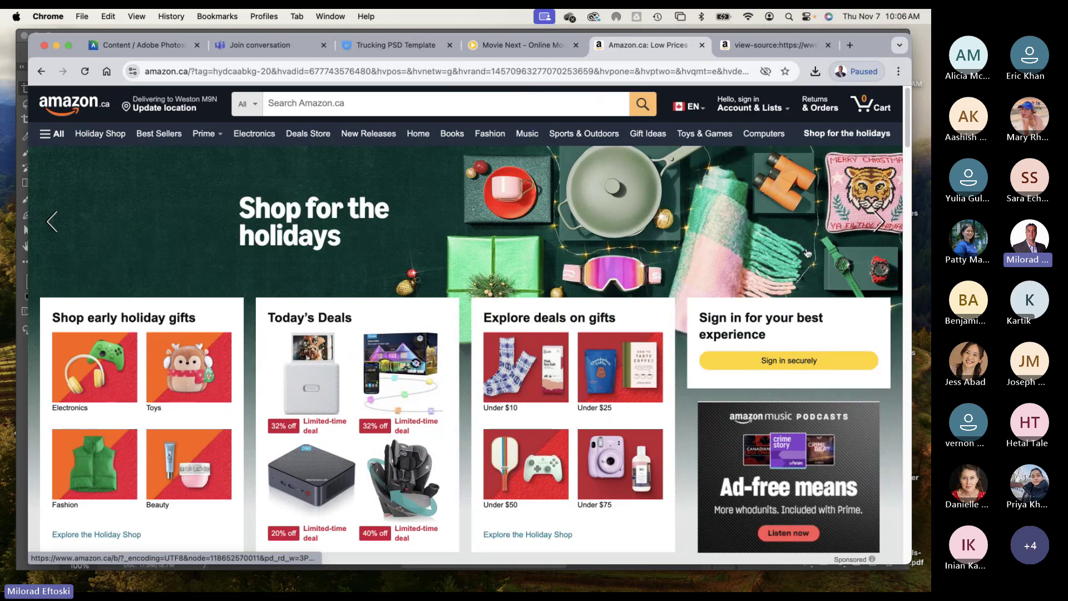
Step: Switch to the page-source tab, zoom to 150%, and select the MEOW ASCII cat art
{"action": "left_click", "coordinate": [773, 45]}
{"action": "scroll", "coordinate": [534, 243], "scroll_direction": "down", "scroll_amount": 3}
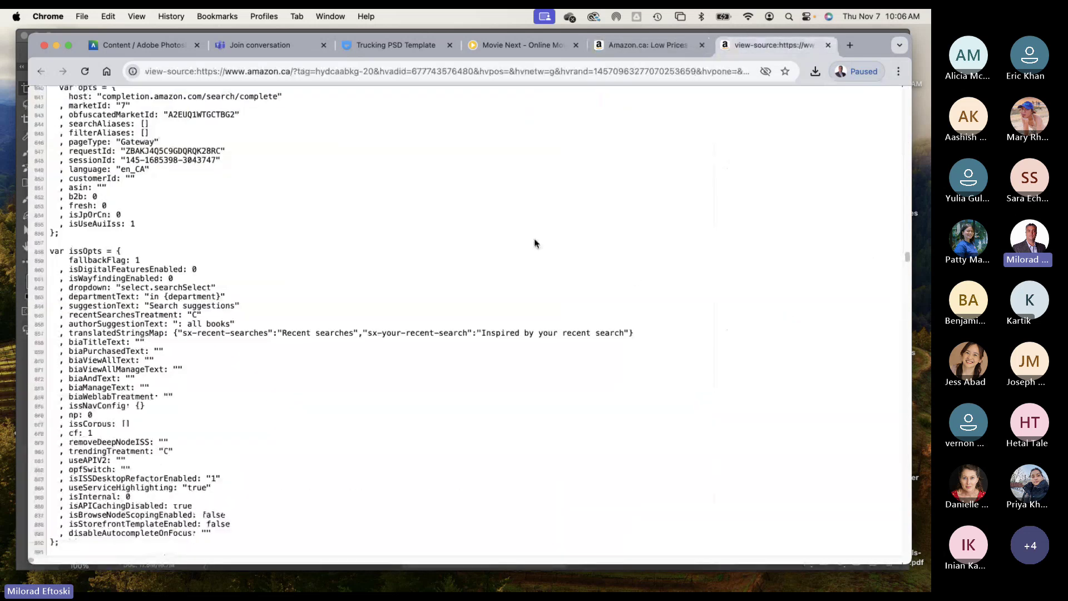
{"action": "scroll", "coordinate": [534, 243], "scroll_direction": "down", "scroll_amount": 20}
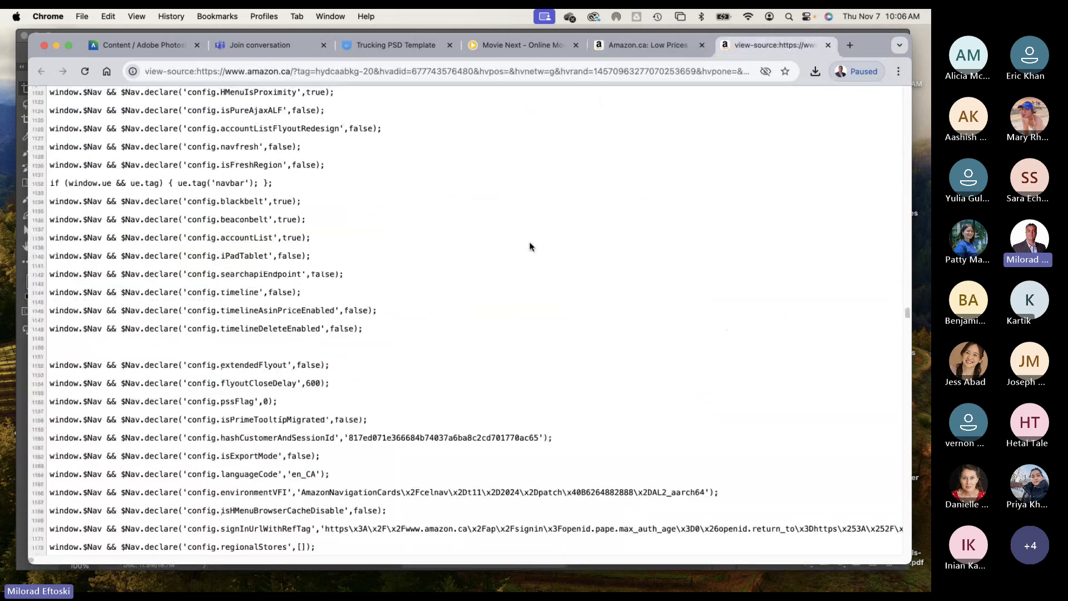
{"action": "scroll", "coordinate": [530, 245], "scroll_direction": "down", "scroll_amount": 20}
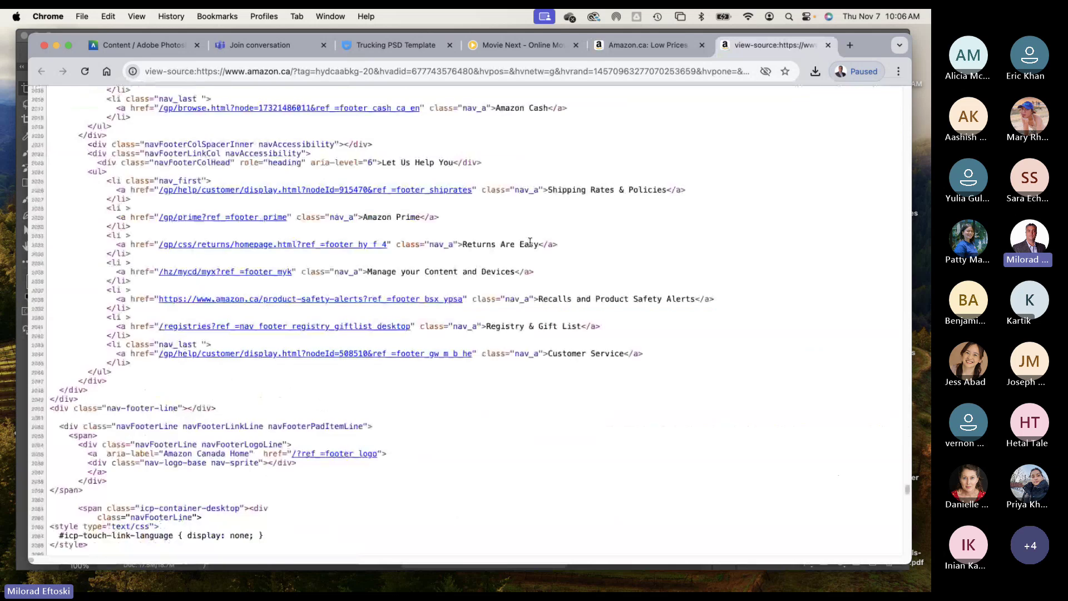
{"action": "scroll", "coordinate": [530, 243], "scroll_direction": "down", "scroll_amount": 5}
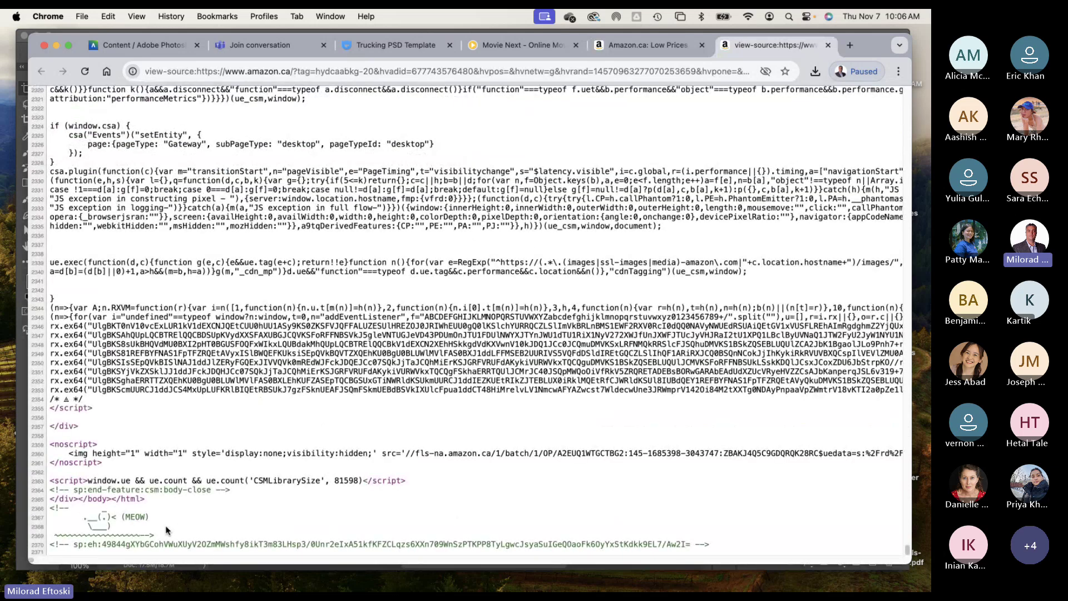
{"action": "key", "text": "super+equal"}
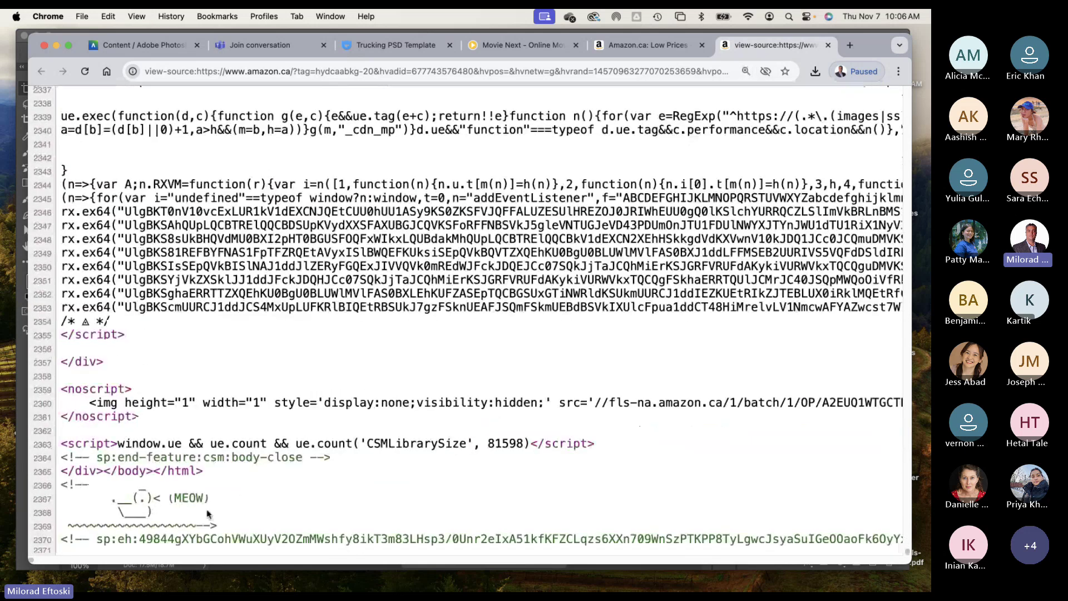
{"action": "left_click_drag", "start_coordinate": [175, 517], "coordinate": [80, 489]}
{"action": "left_click", "coordinate": [217, 495]}
{"action": "left_click_drag", "start_coordinate": [162, 510], "coordinate": [192, 497]}
{"action": "left_click", "coordinate": [179, 509]}
{"action": "left_click_drag", "start_coordinate": [191, 512], "coordinate": [97, 472]}
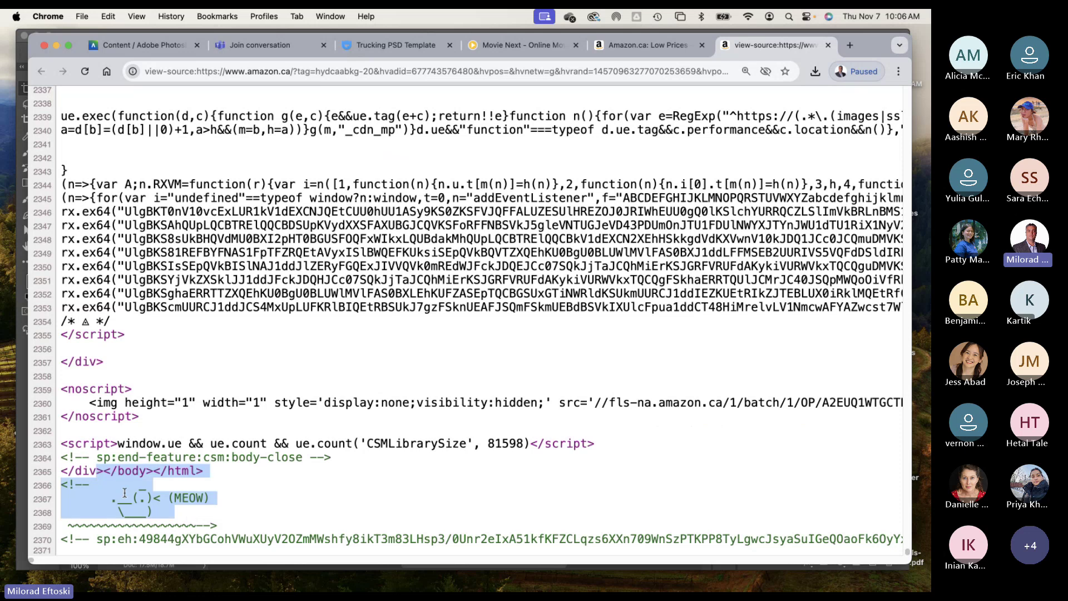
{"action": "left_click_drag", "start_coordinate": [164, 504], "coordinate": [105, 488]}
{"action": "left_click", "coordinate": [107, 488]}
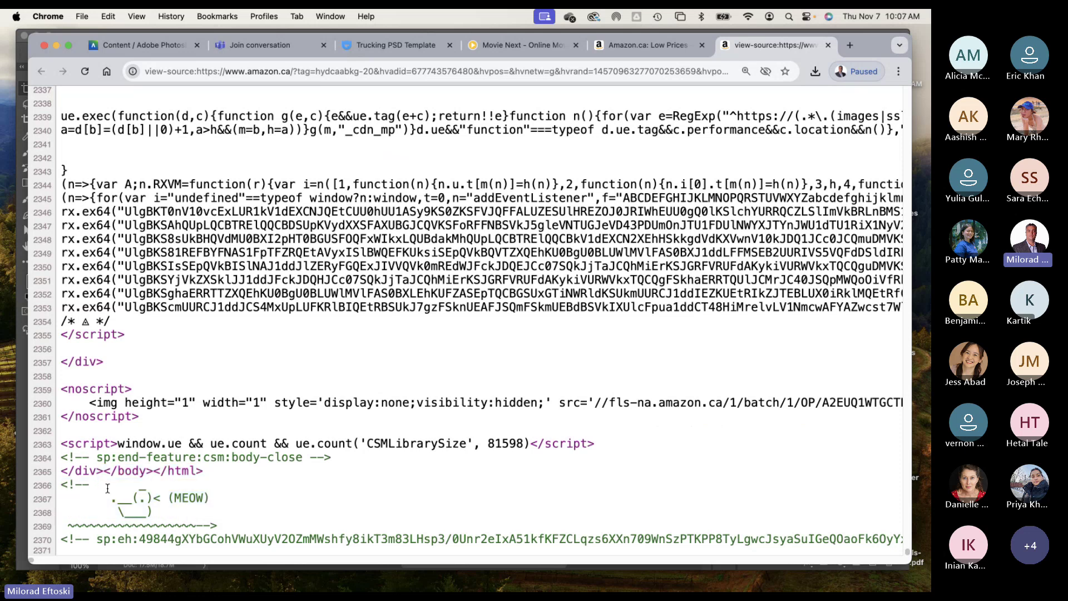
Step: Select the encoded script lines 2344–2353 and the MEOW art again, clearing each selection
{"action": "left_click_drag", "start_coordinate": [303, 198], "coordinate": [514, 310]}
{"action": "left_click", "coordinate": [514, 310]}
{"action": "left_click_drag", "start_coordinate": [349, 186], "coordinate": [501, 284]}
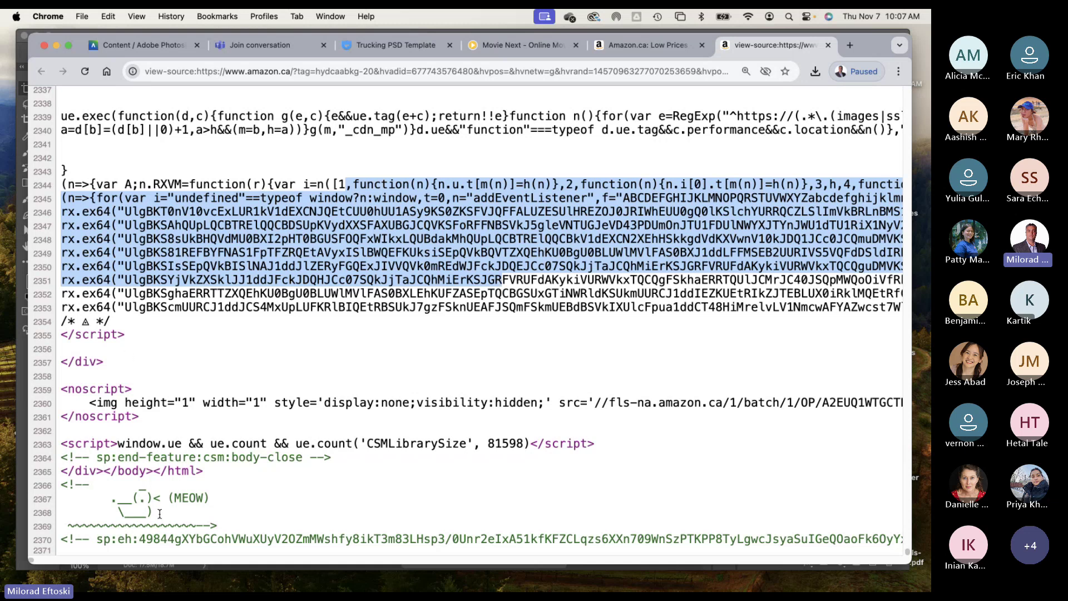
{"action": "left_click_drag", "start_coordinate": [160, 512], "coordinate": [94, 491]}
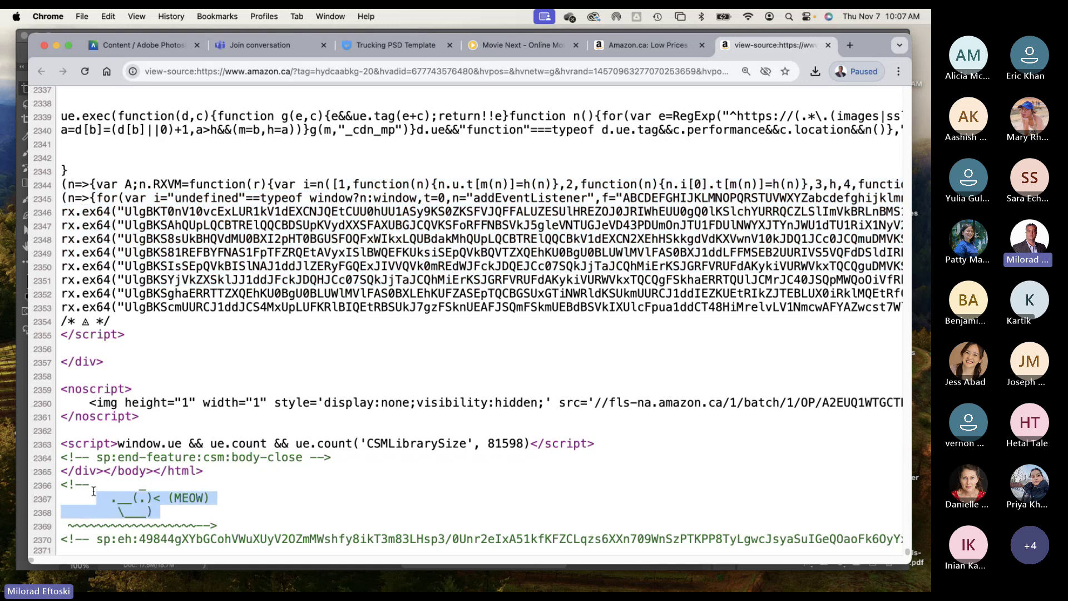
{"action": "left_click", "coordinate": [209, 424]}
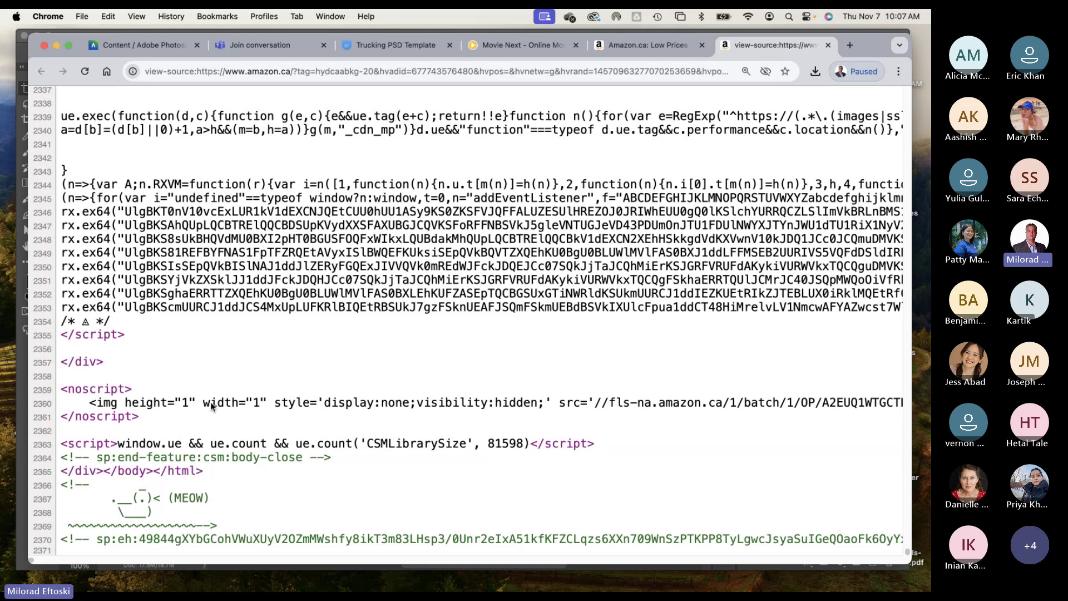
{"action": "left_click_drag", "start_coordinate": [162, 513], "coordinate": [207, 491]}
{"action": "left_click", "coordinate": [207, 491]}
Step: Reset zoom to 100%, close the page-source and Amazon.ca tabs, and minimize Chrome
{"action": "scroll", "coordinate": [310, 493], "scroll_direction": "up", "scroll_amount": 20}
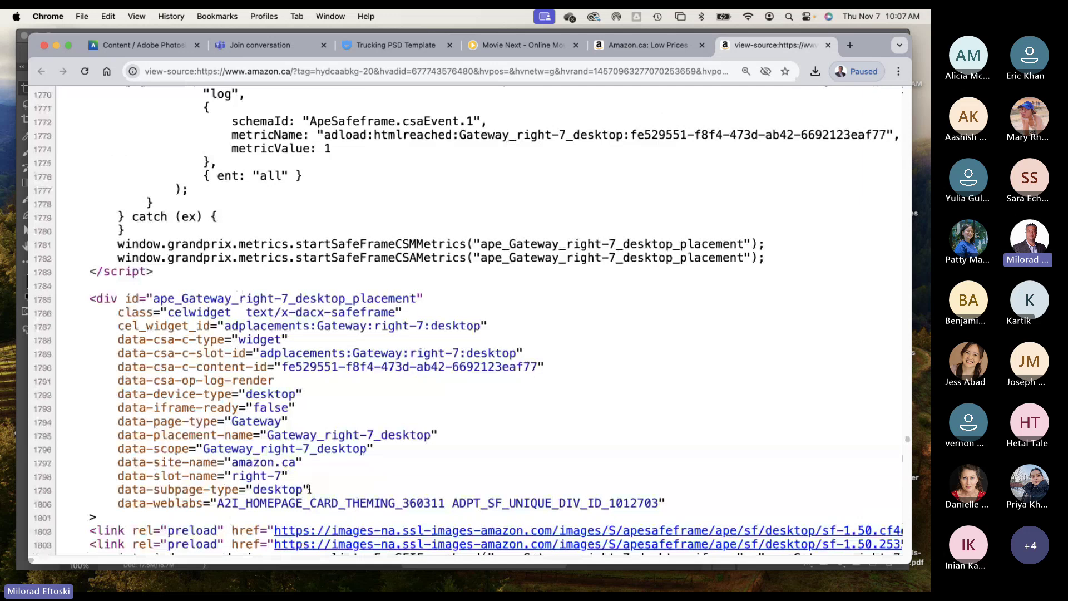
{"action": "key", "text": "super+0"}
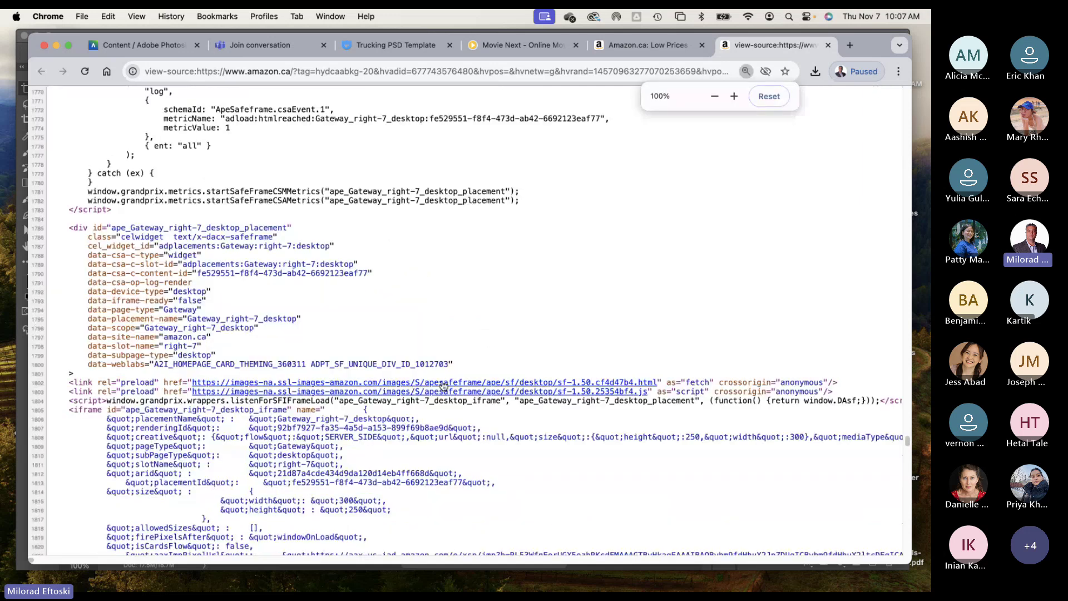
{"action": "left_click", "coordinate": [828, 45]}
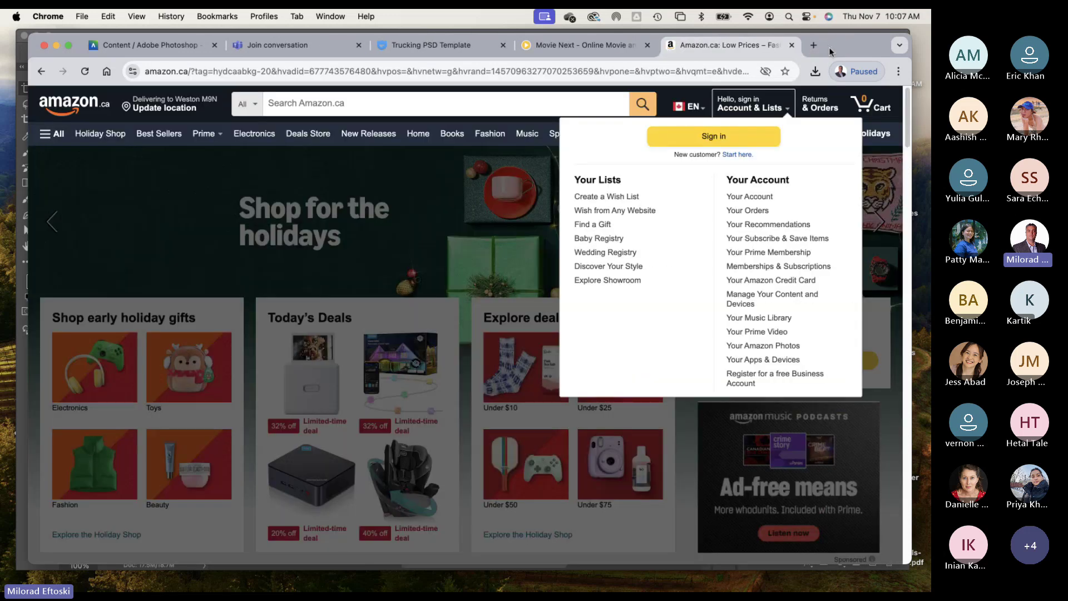
{"action": "left_click", "coordinate": [796, 46]}
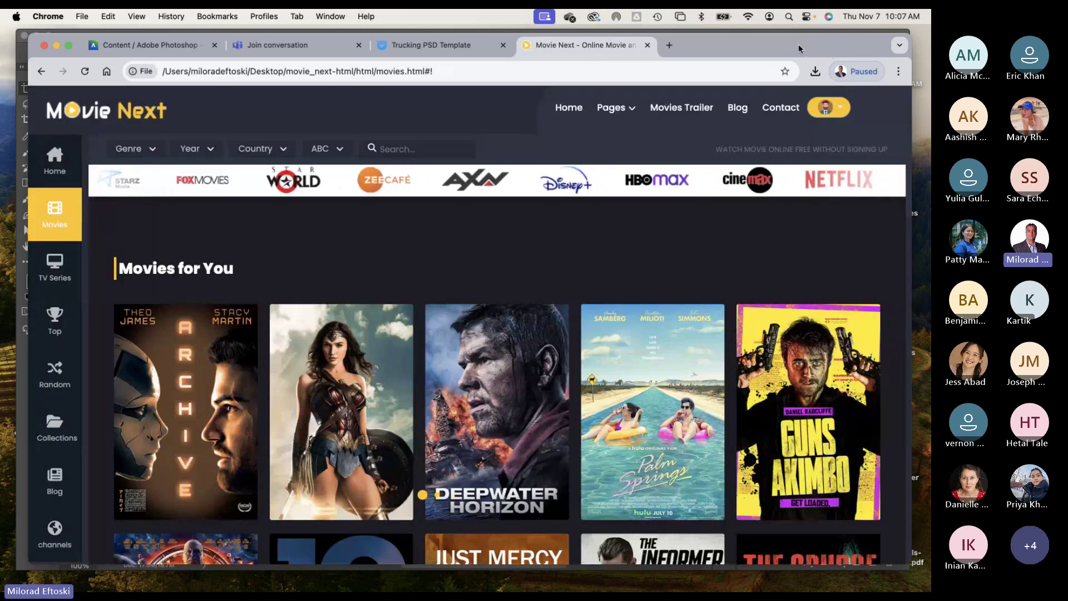
{"action": "left_click", "coordinate": [427, 50]}
{"action": "left_click", "coordinate": [286, 44]}
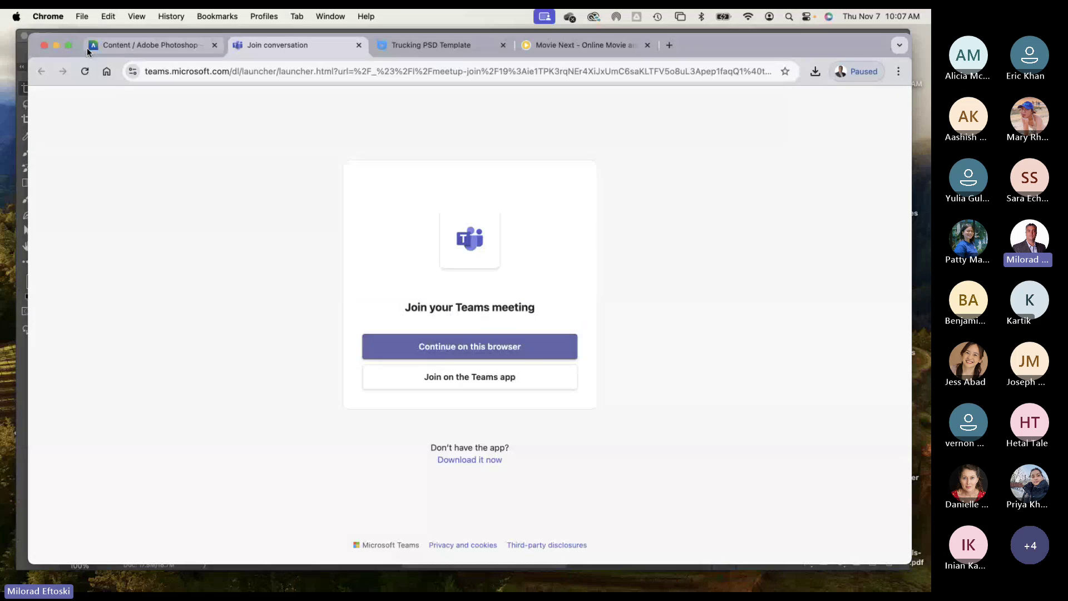
{"action": "left_click", "coordinate": [56, 45]}
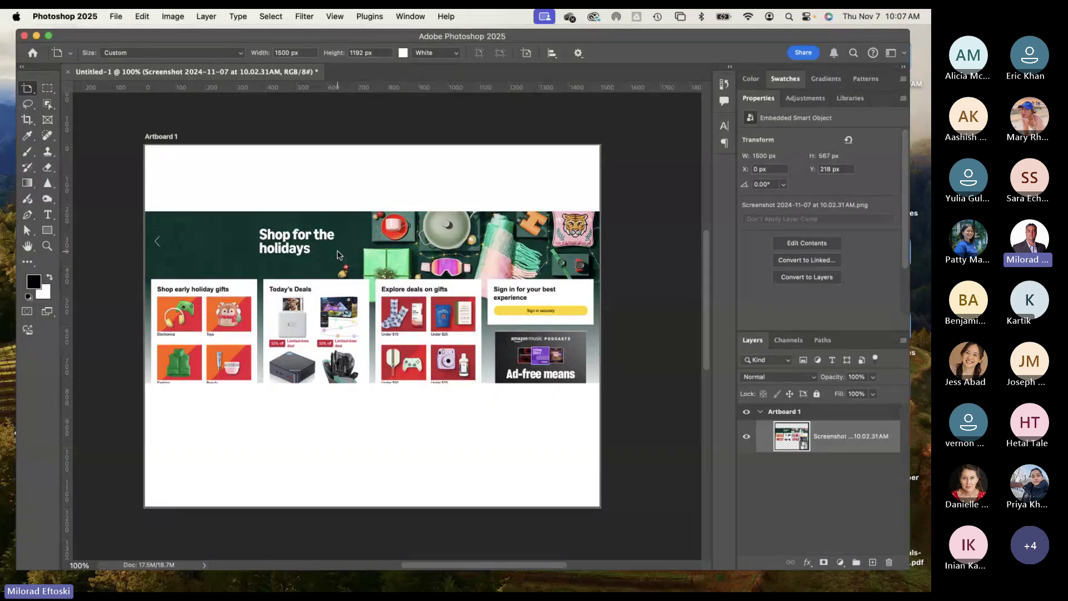
Step: Drag the Amazon screenshot around with the Move tool, then delete it from Artboard 1
{"action": "key", "text": "v"}
{"action": "left_click_drag", "start_coordinate": [308, 255], "coordinate": [307, 253]}
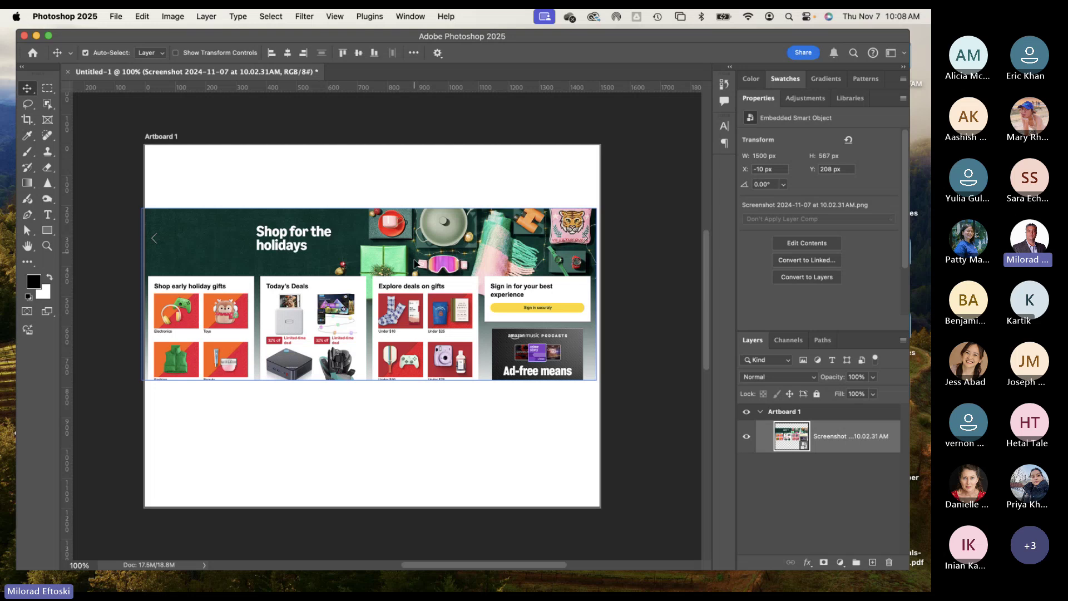
{"action": "left_click_drag", "start_coordinate": [414, 261], "coordinate": [415, 330]}
{"action": "left_click", "coordinate": [826, 414]}
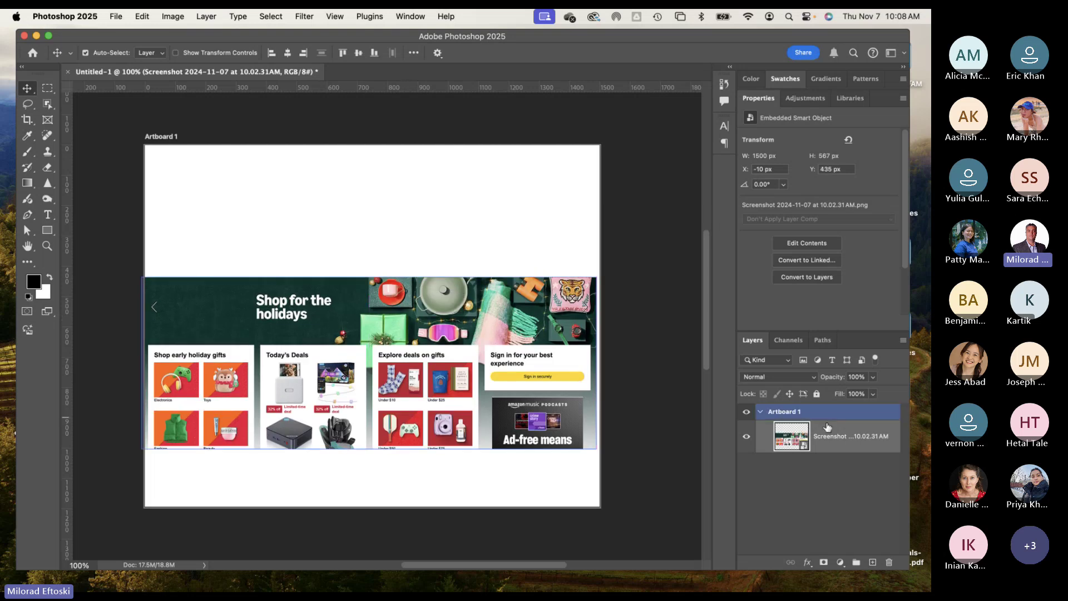
{"action": "key", "text": "BackSpace"}
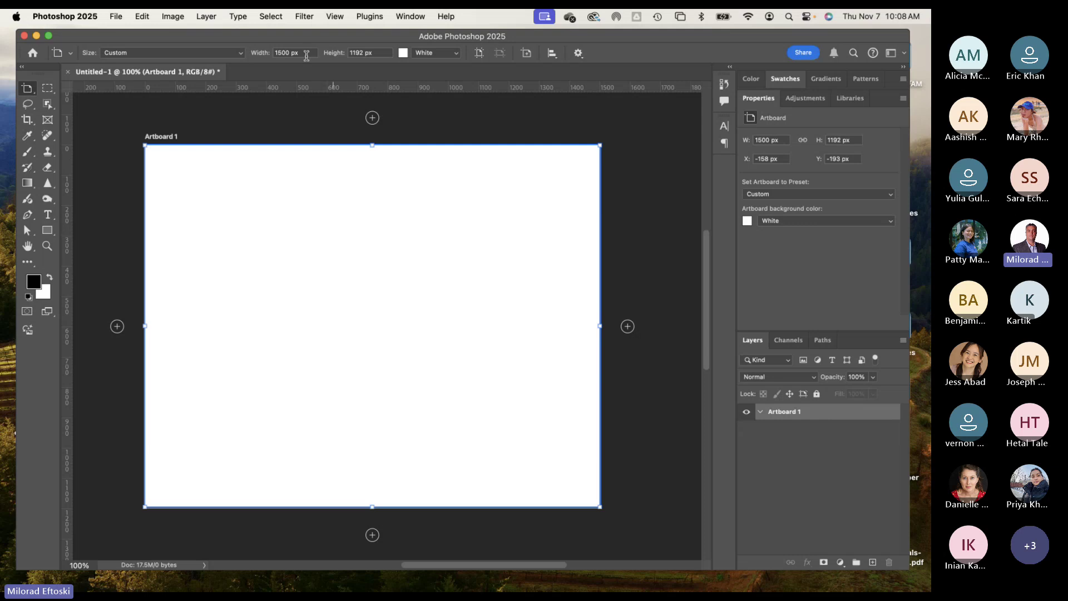
Step: Change Artboard 1's height from 1192 to 1200 px in the options bar
{"action": "left_click", "coordinate": [287, 52]}
{"action": "left_click", "coordinate": [371, 52]}
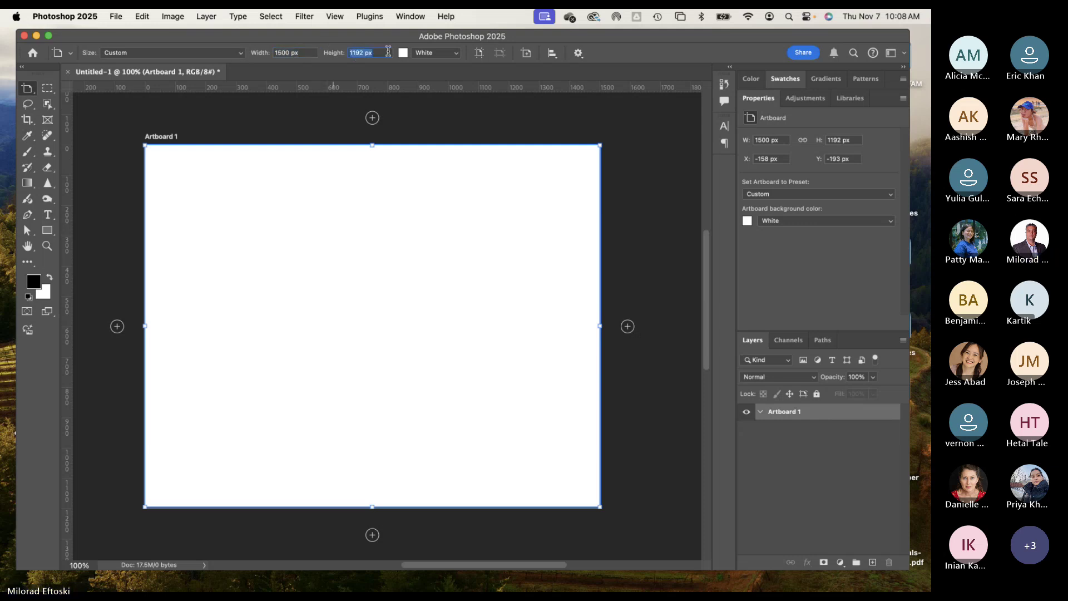
{"action": "type", "text": "12"}
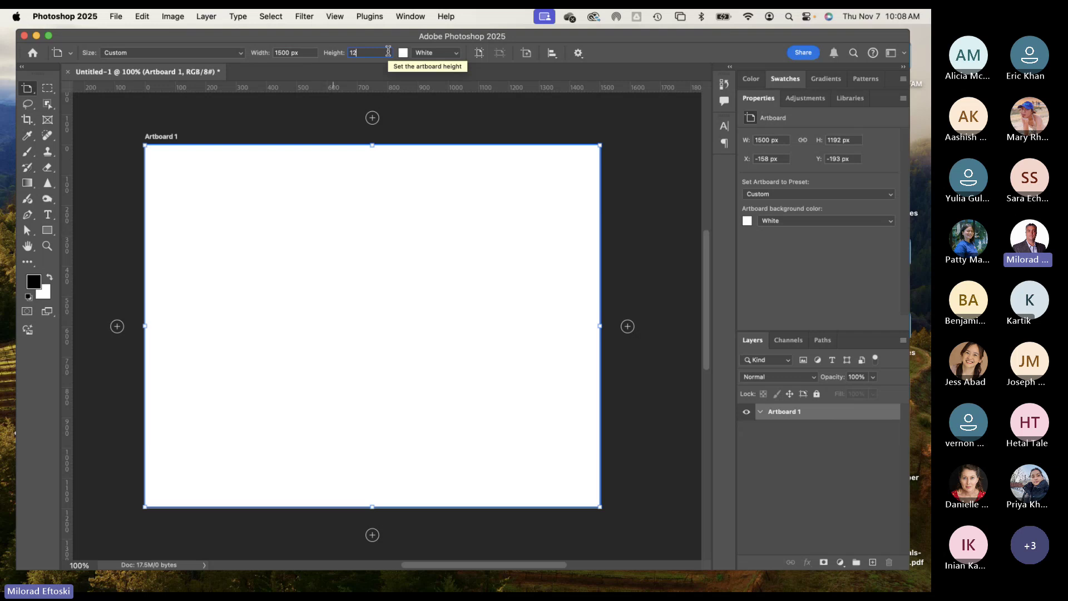
{"action": "type", "text": "00"}
{"action": "key", "text": "Return"}
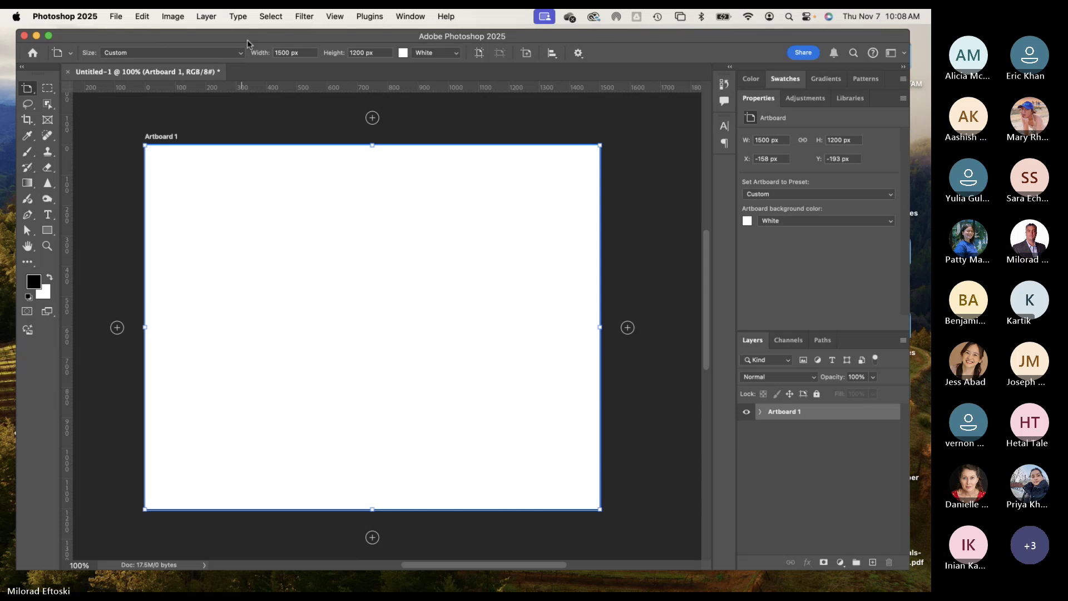
Step: Create a new 1500 × 1200 px Web document with Artboards turned off
{"action": "left_click", "coordinate": [123, 17]}
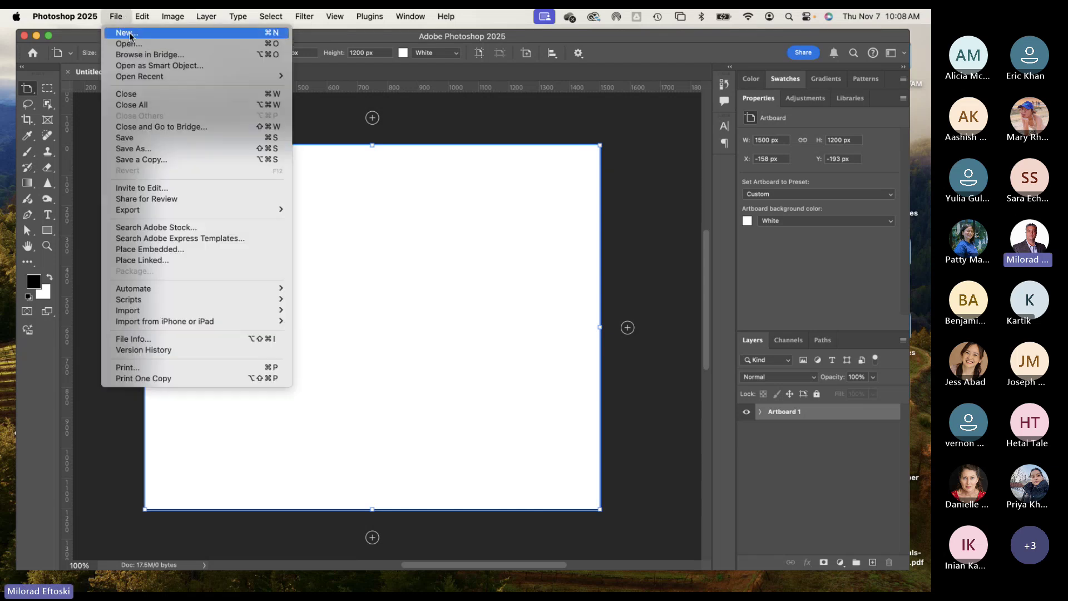
{"action": "left_click", "coordinate": [127, 33]}
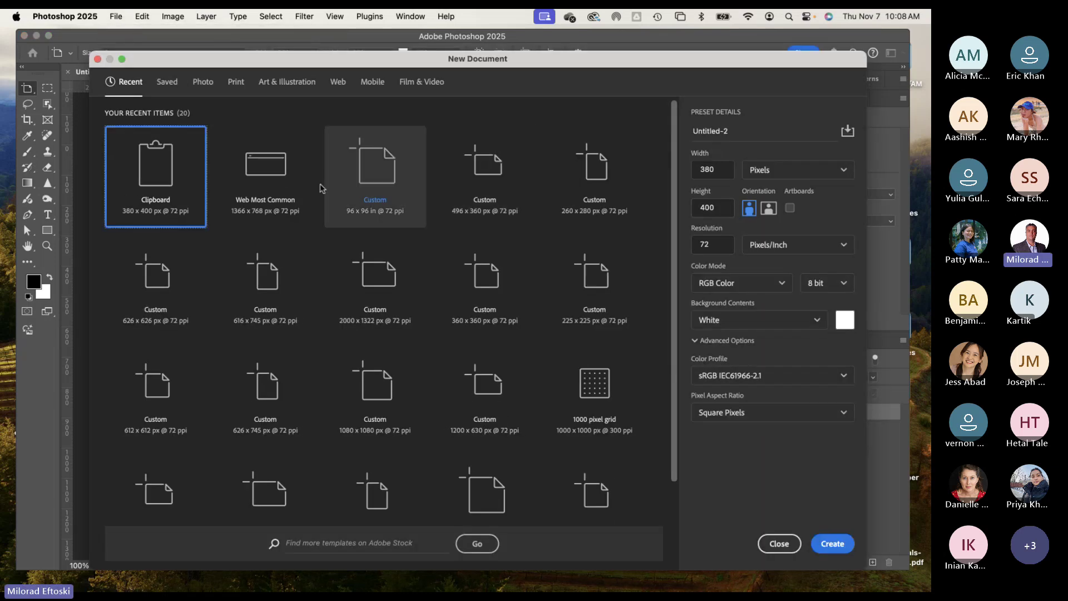
{"action": "left_click", "coordinate": [339, 83]}
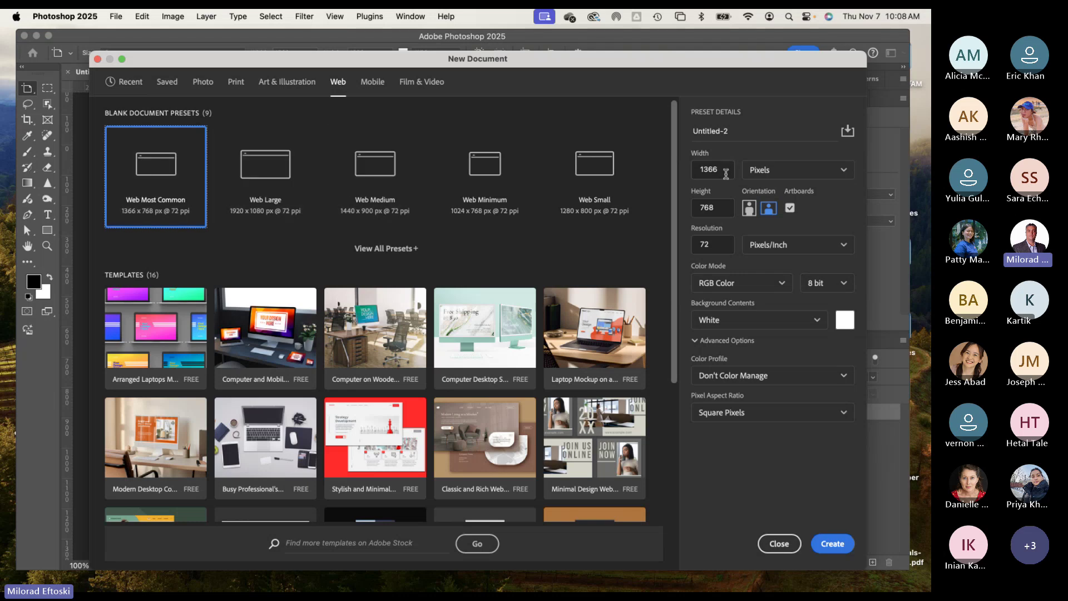
{"action": "double_click", "coordinate": [699, 169]}
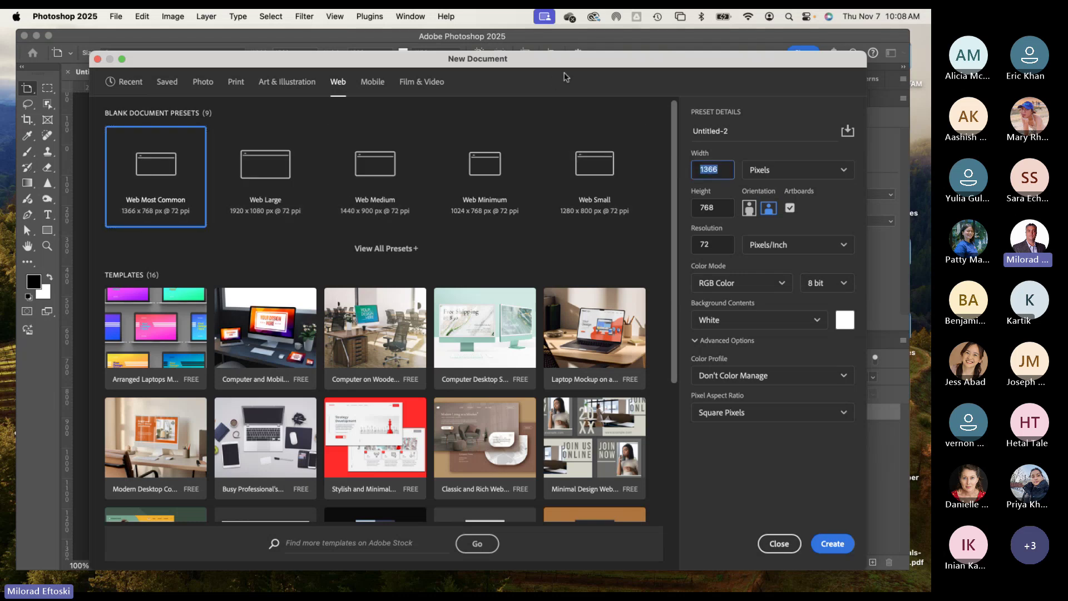
{"action": "left_click", "coordinate": [568, 72]}
{"action": "left_click_drag", "start_coordinate": [578, 65], "coordinate": [576, 65]}
{"action": "double_click", "coordinate": [719, 171]}
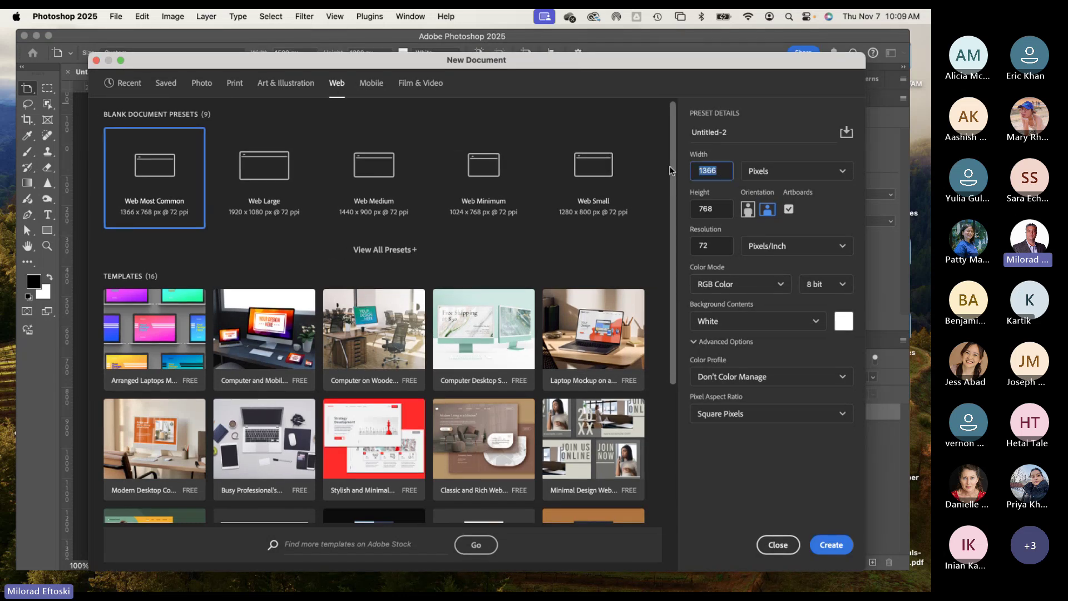
{"action": "type", "text": "1500"}
{"action": "key", "text": "Tab"}
{"action": "type", "text": "12"}
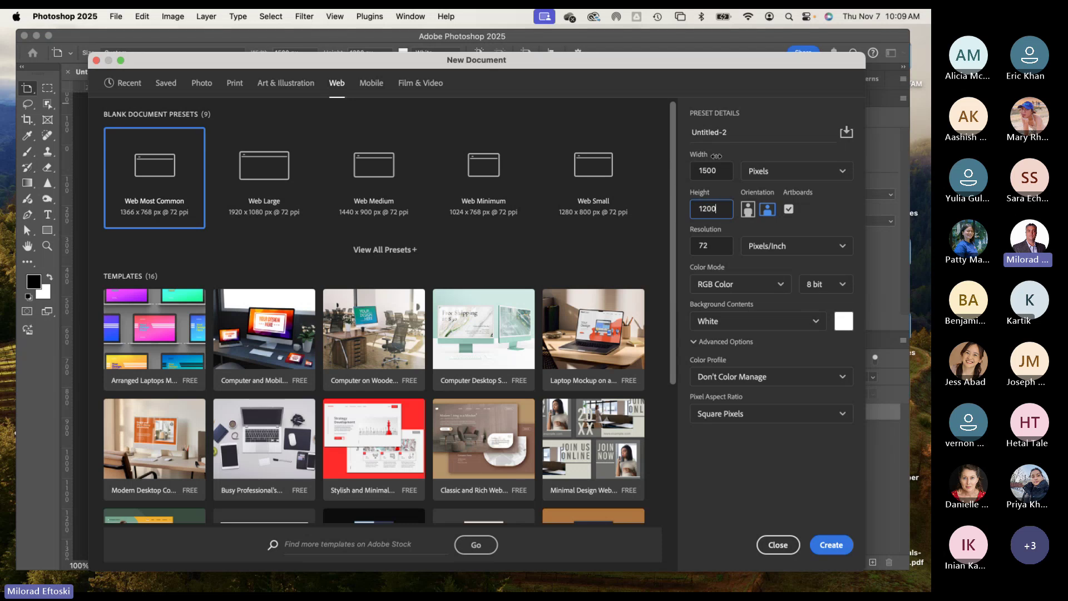
{"action": "left_click", "coordinate": [790, 212]}
{"action": "left_click", "coordinate": [833, 545]}
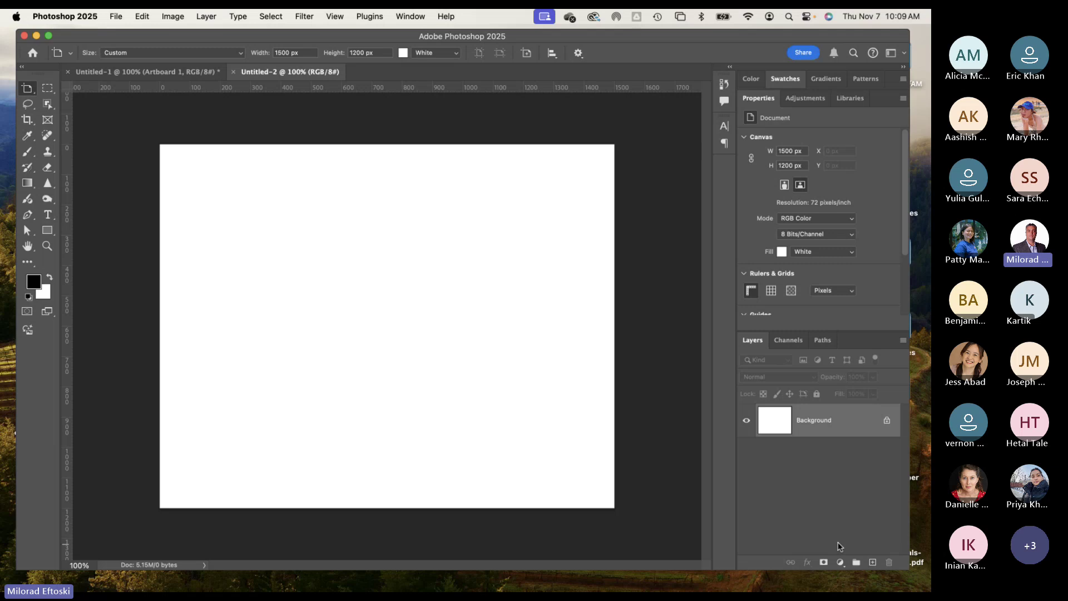
Step: Return to Untitled-1, zoom out, and add two more artboards right of Artboard 1
{"action": "key", "text": "ctrl+Tab"}
{"action": "scroll", "coordinate": [462, 248], "scroll_direction": "right", "scroll_amount": 3}
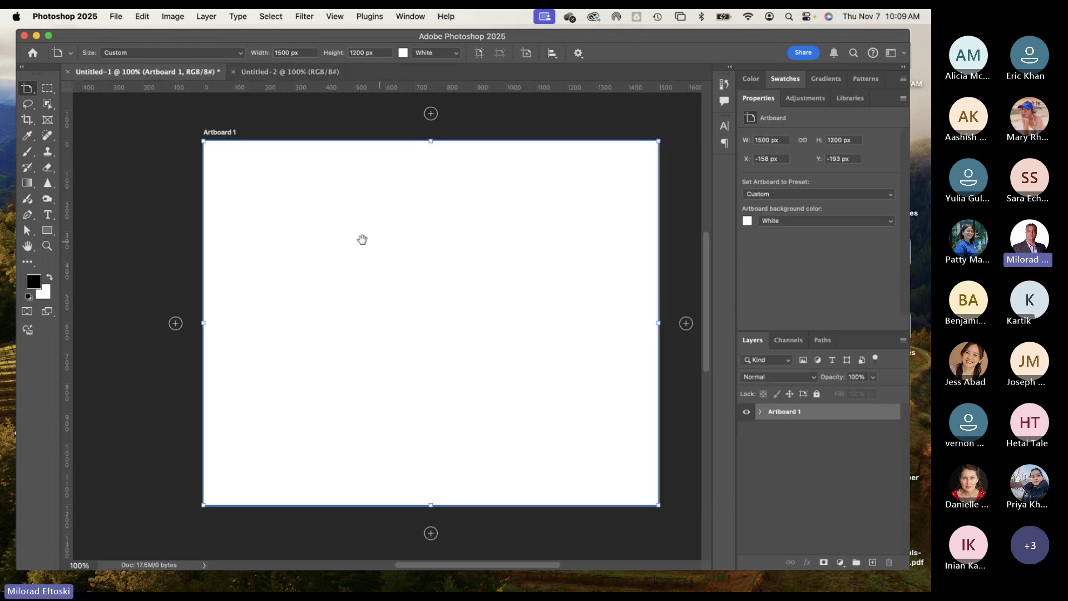
{"action": "key", "text": "super+minus"}
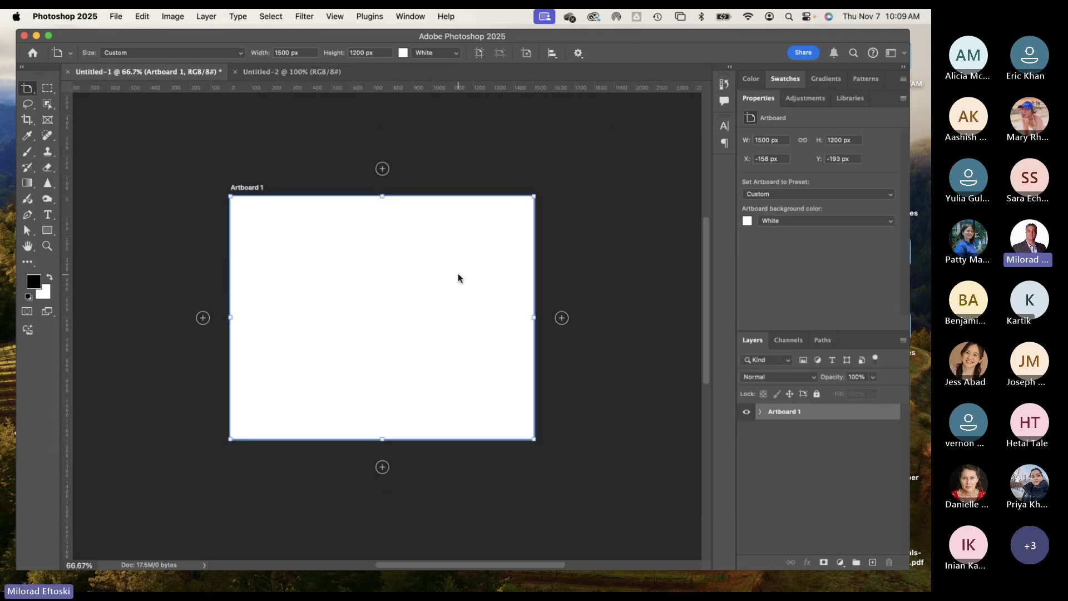
{"action": "left_click_drag", "start_coordinate": [457, 279], "coordinate": [386, 254]}
{"action": "left_click", "coordinate": [492, 299]}
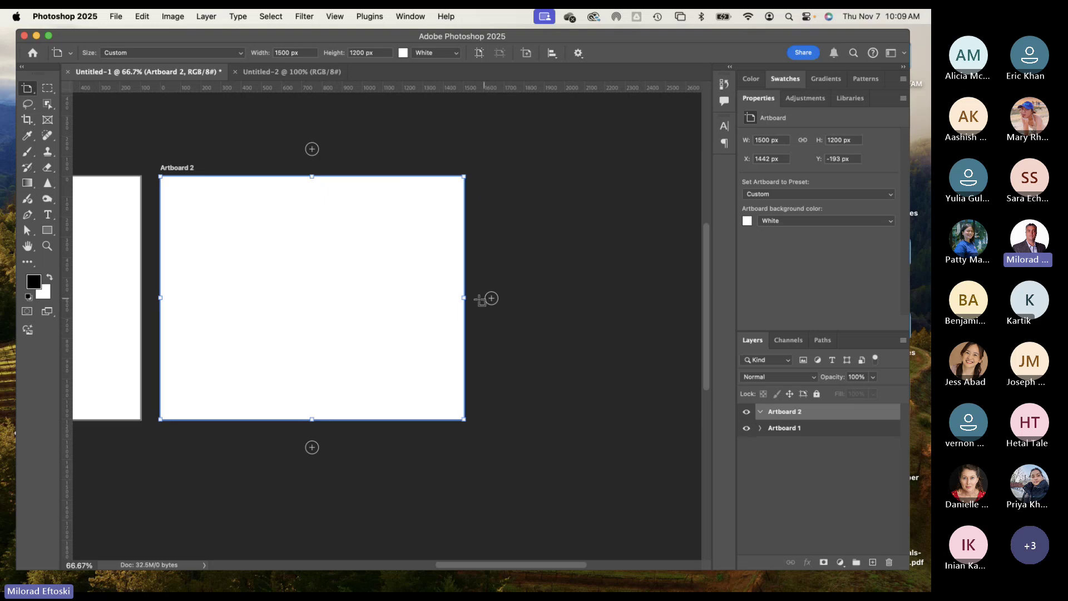
{"action": "left_click", "coordinate": [491, 299]}
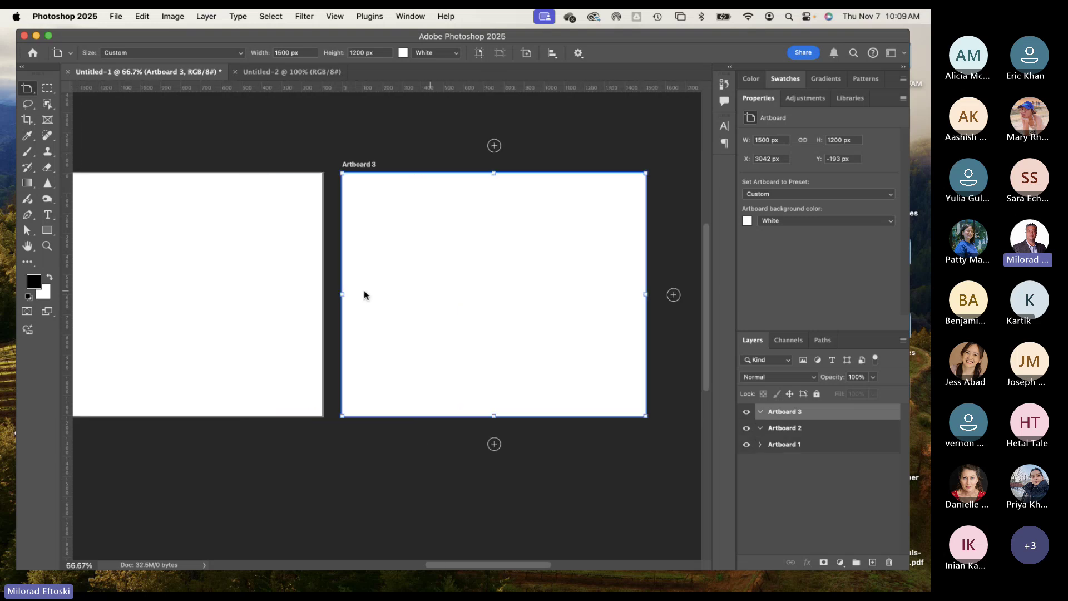
Step: Select Artboard 1, expand its layer group, and close the Untitled-1 document
{"action": "key", "text": "v"}
{"action": "left_click_drag", "start_coordinate": [372, 291], "coordinate": [330, 281]}
{"action": "left_click", "coordinate": [388, 277]}
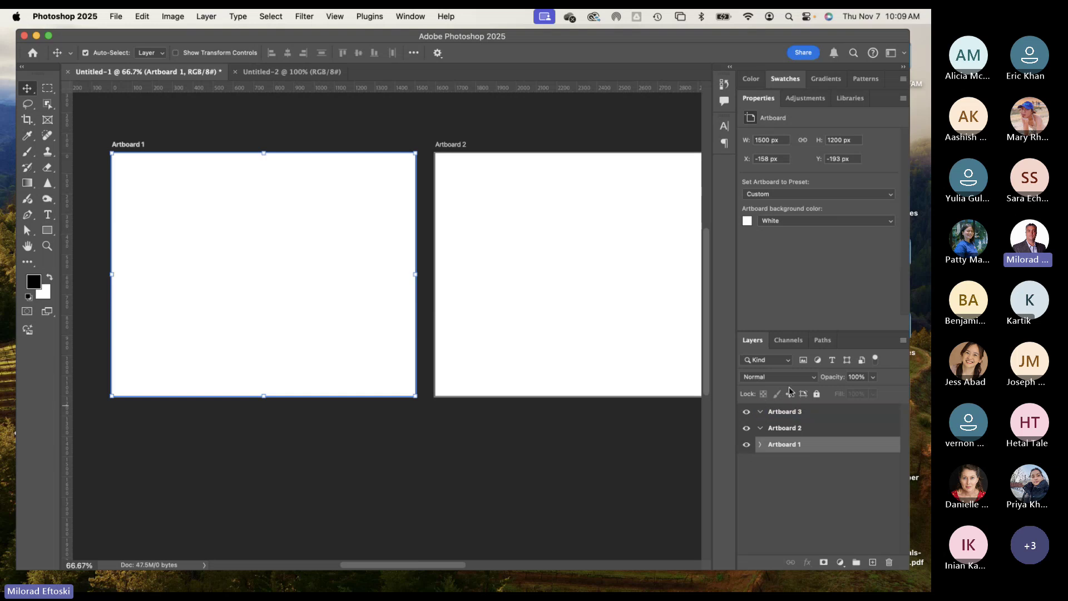
{"action": "left_click", "coordinate": [760, 444]}
{"action": "key", "text": "shift+v"}
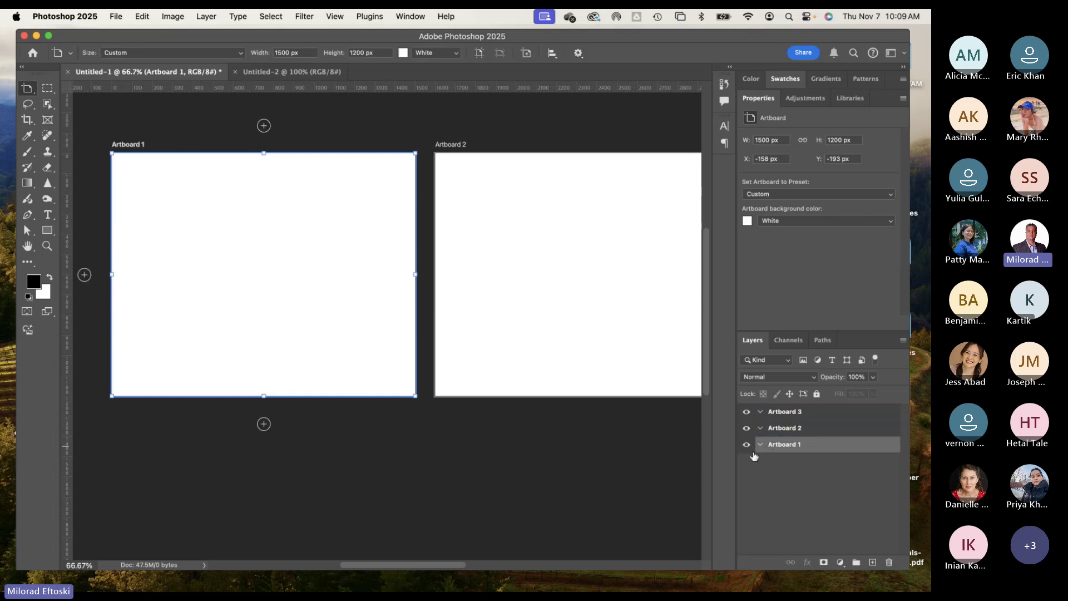
{"action": "key", "text": "shift+v"}
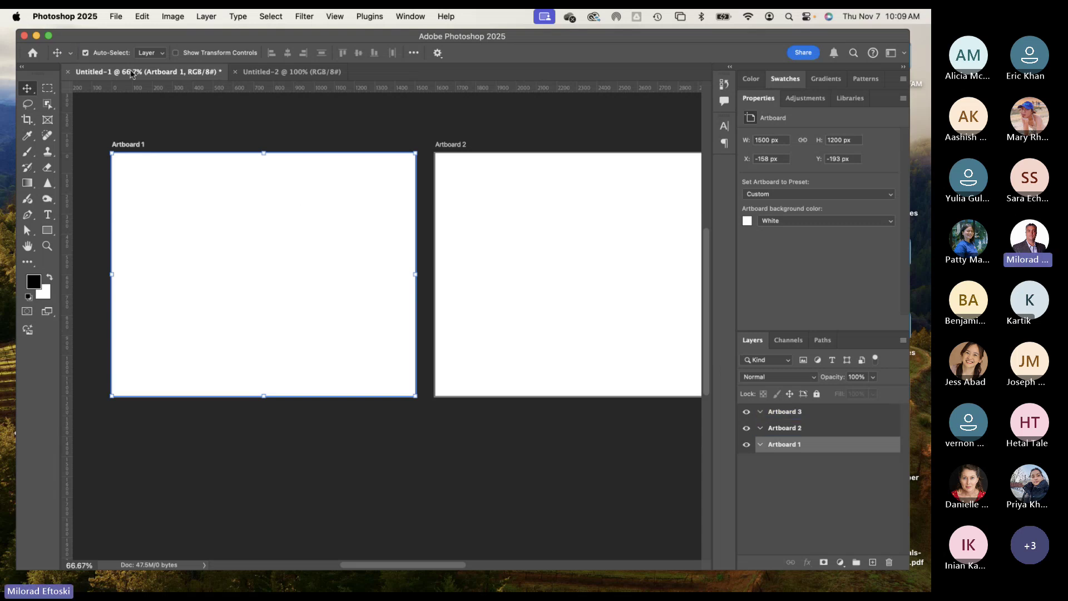
{"action": "left_click", "coordinate": [67, 73]}
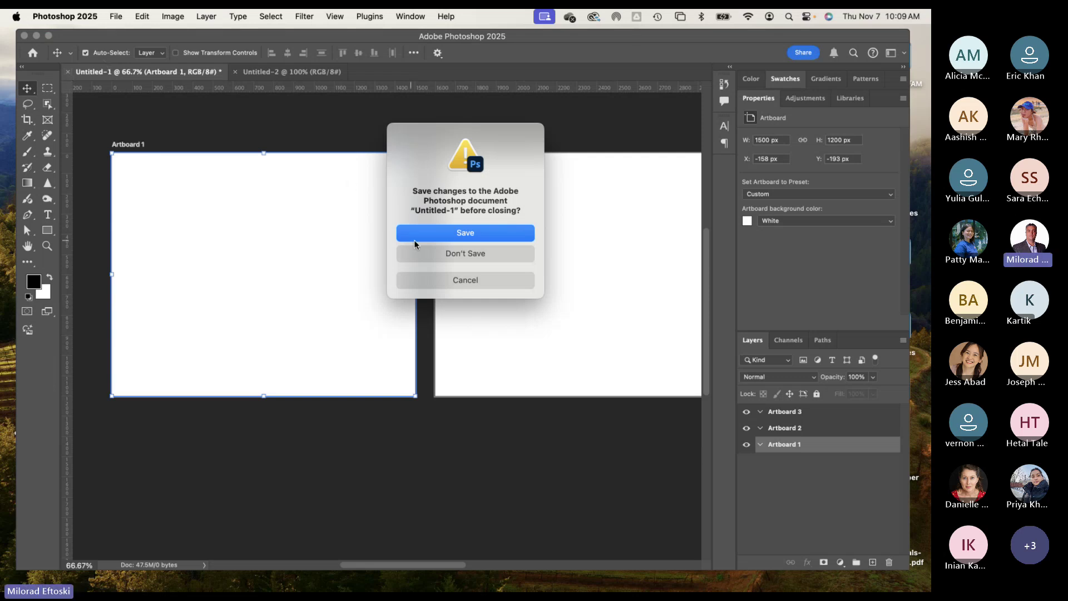
Step: Close both documents unsaved, then create a new 1500 × 1200 px Web document
{"action": "left_click", "coordinate": [437, 254]}
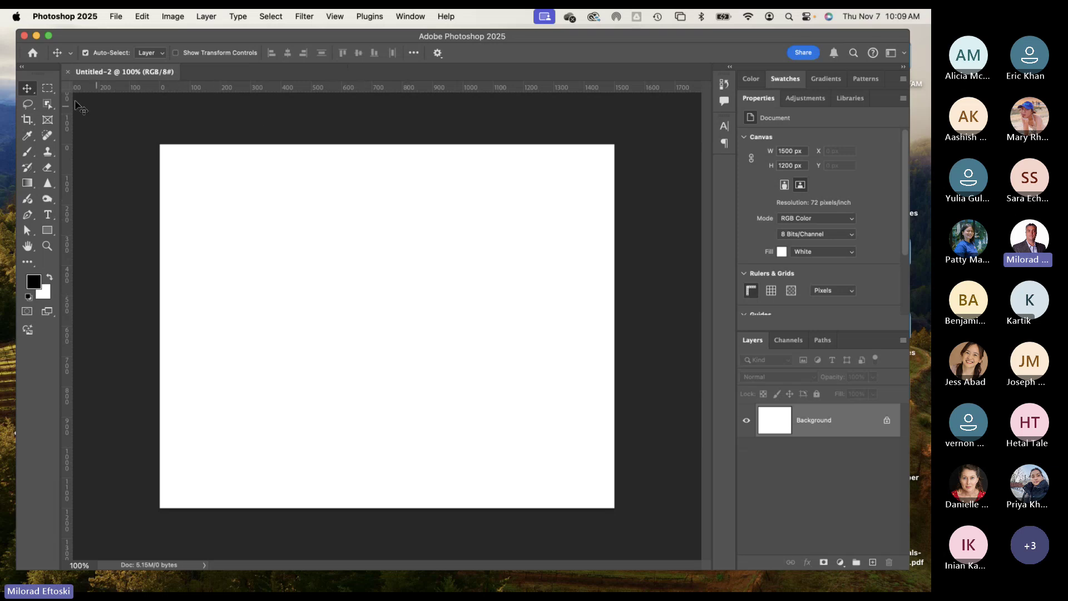
{"action": "left_click", "coordinate": [67, 73]}
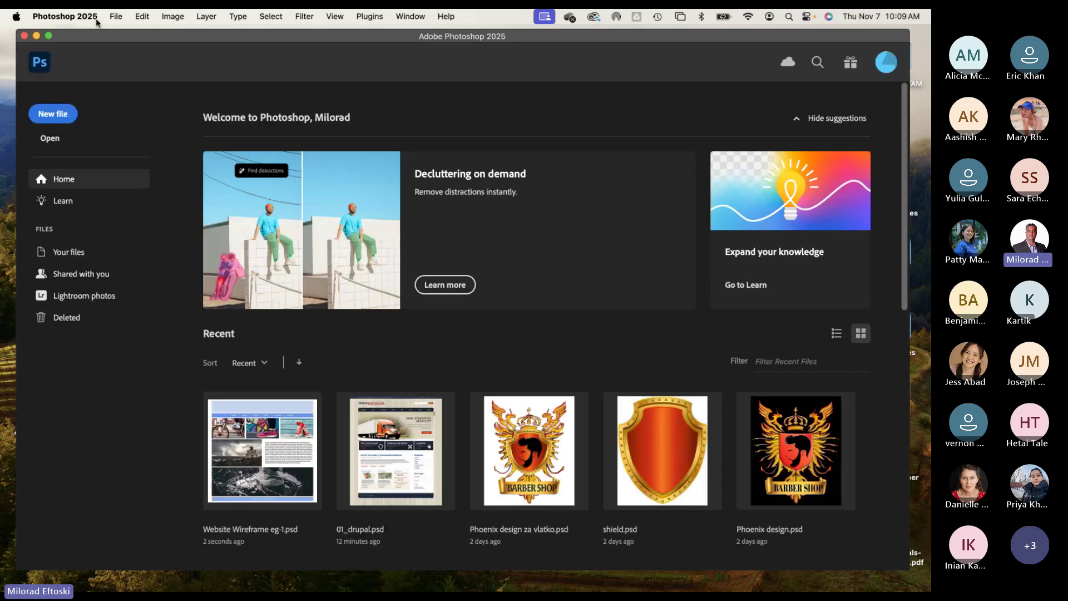
{"action": "left_click", "coordinate": [116, 16]}
{"action": "left_click", "coordinate": [124, 34]}
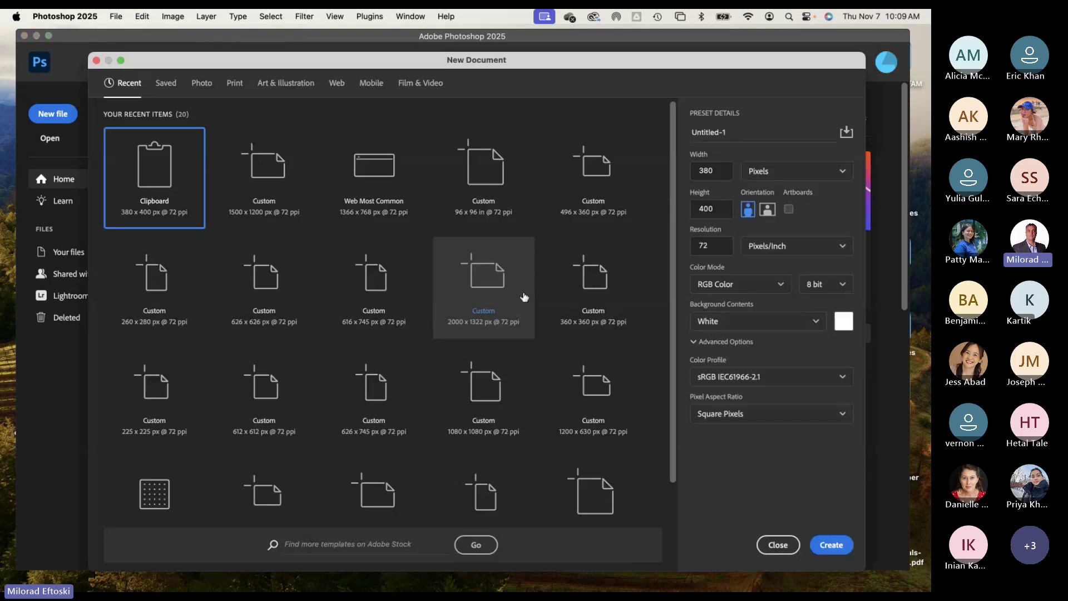
{"action": "left_click", "coordinate": [337, 94]}
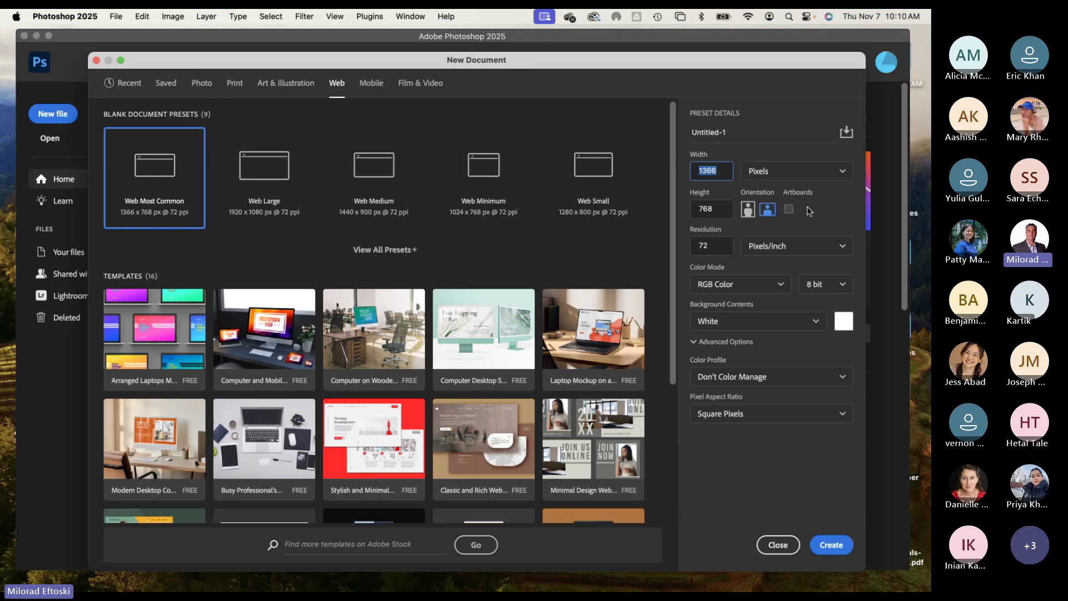
{"action": "type", "text": "15"}
{"action": "key", "text": "Tab"}
{"action": "type", "text": "1200"}
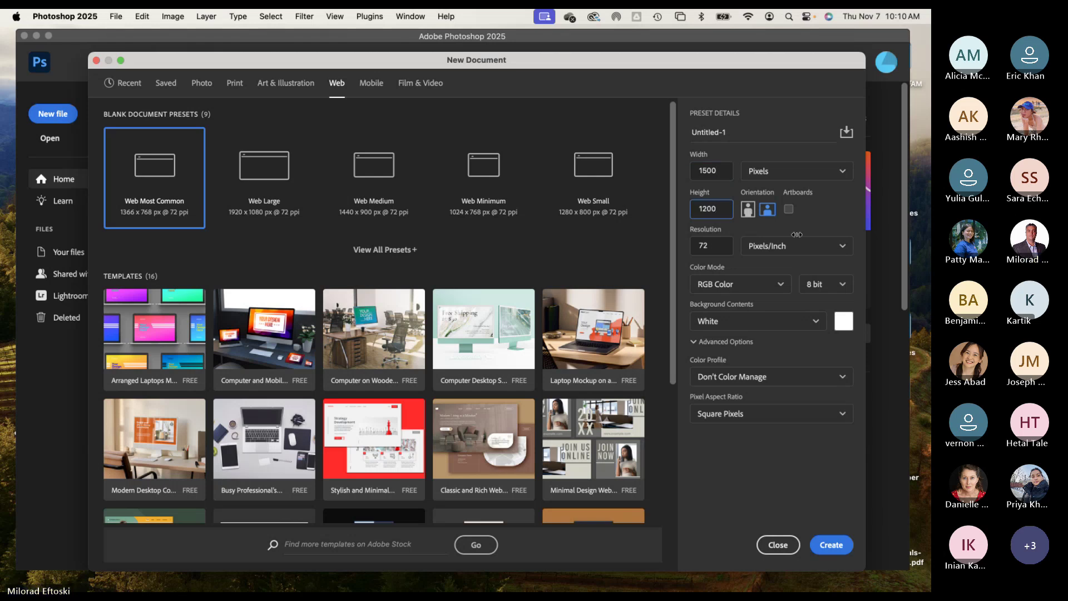
{"action": "key", "text": "Tab"}
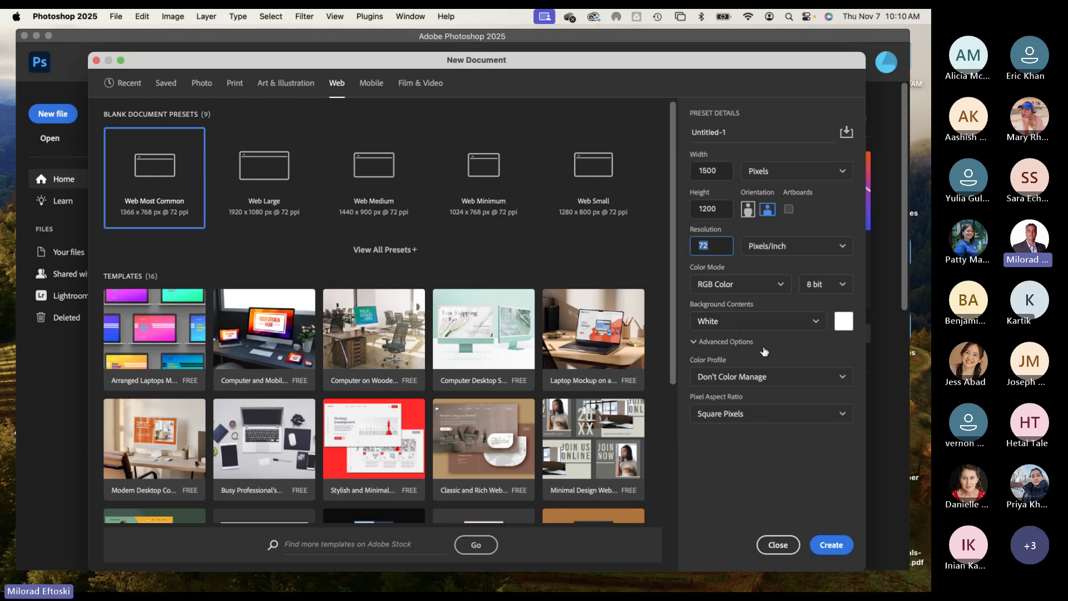
{"action": "left_click", "coordinate": [831, 545]}
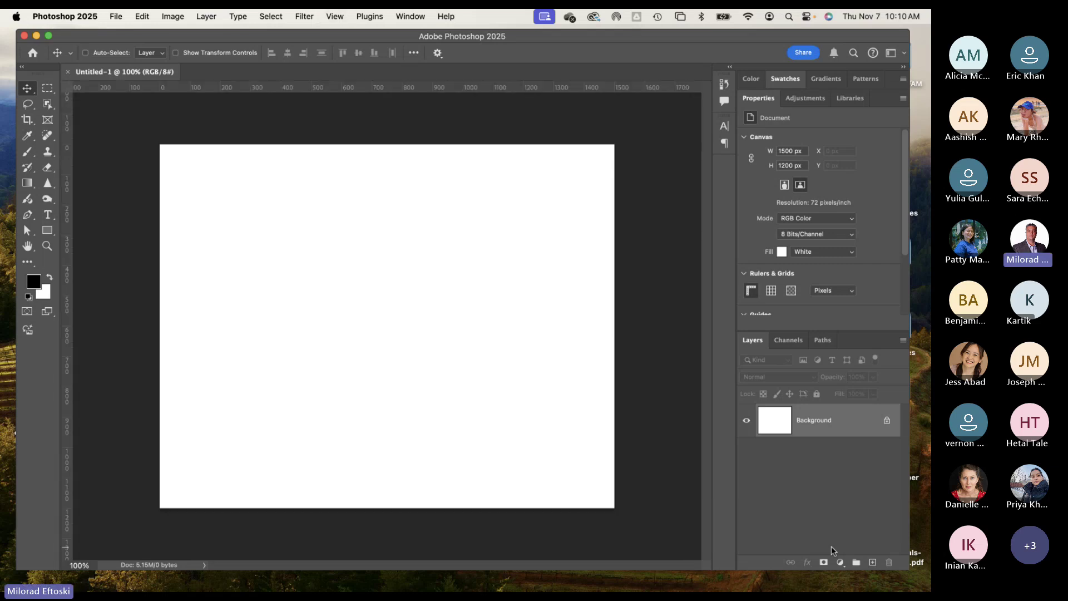
Step: Keep rulers in pixels and bring up the View > Guides submenu with New Guide Layout
{"action": "right_click", "coordinate": [391, 86]}
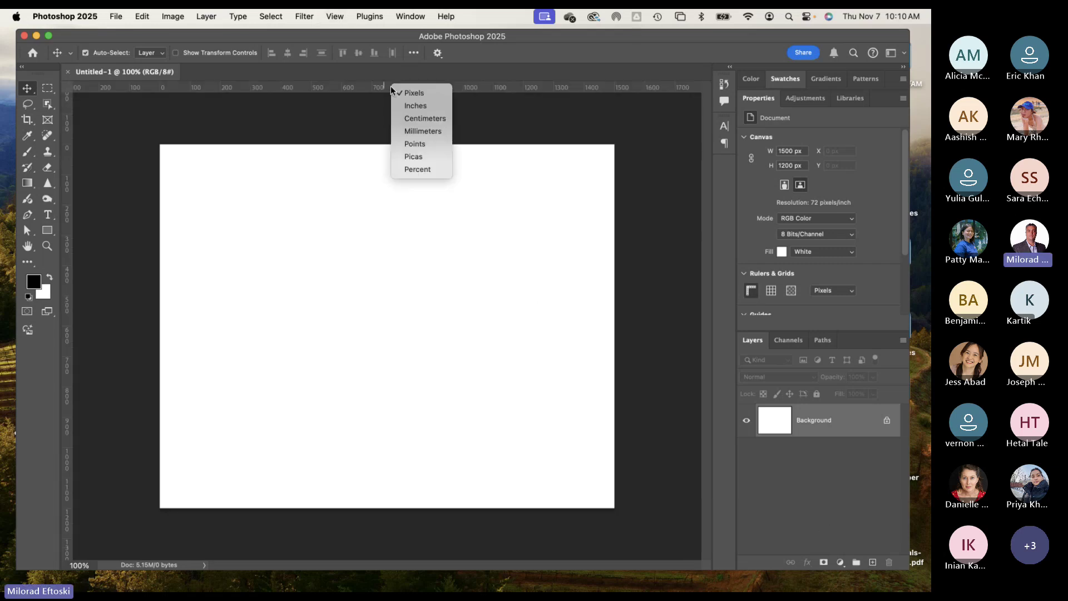
{"action": "left_click", "coordinate": [354, 39]}
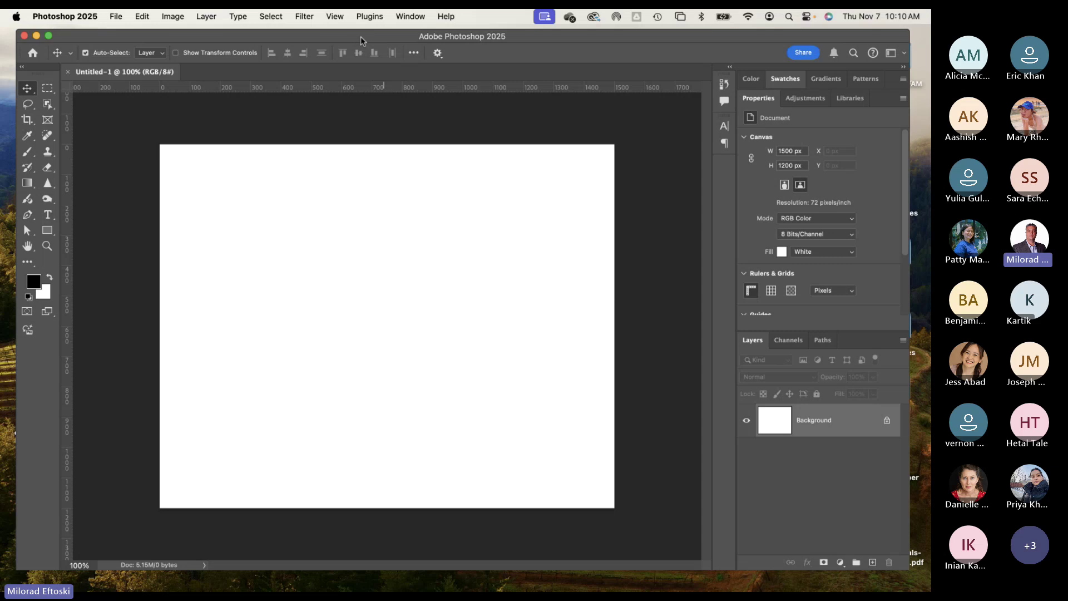
{"action": "left_click", "coordinate": [342, 13]}
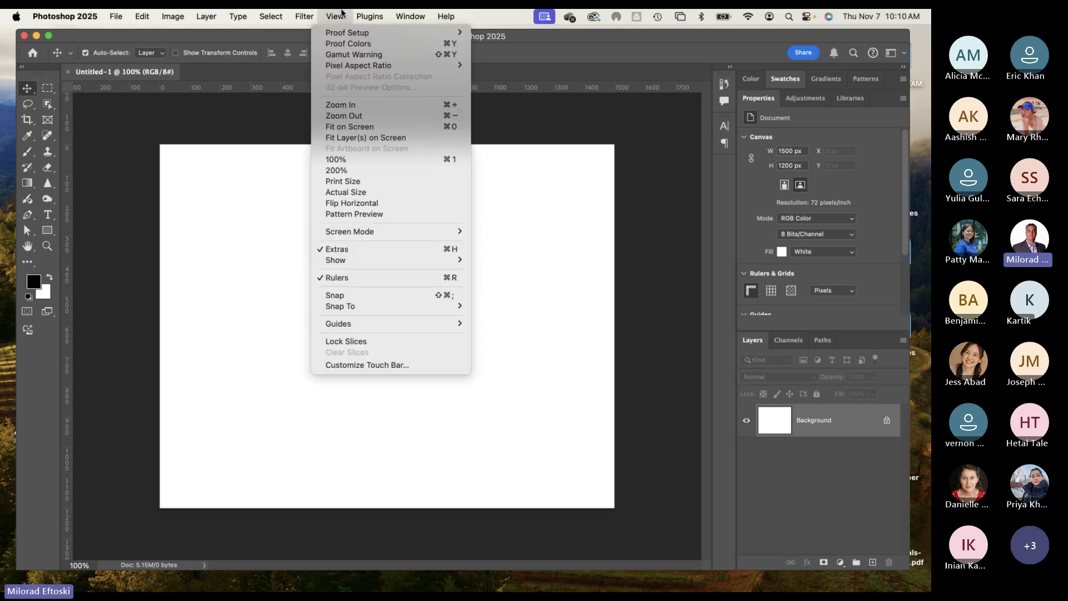
{"action": "mouse_move", "coordinate": [381, 12]}
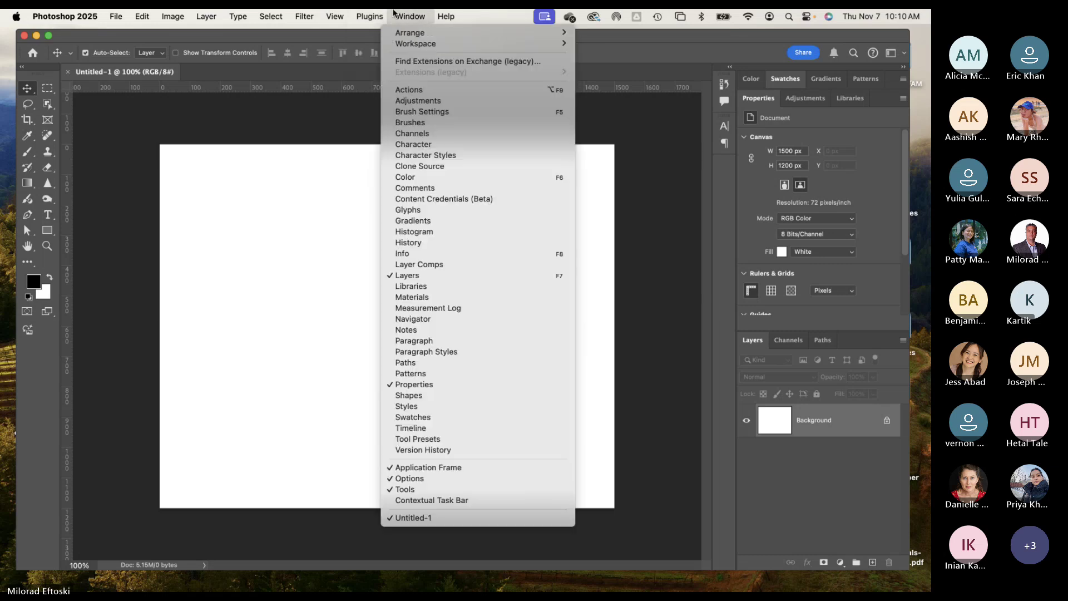
{"action": "left_click", "coordinate": [362, 12]}
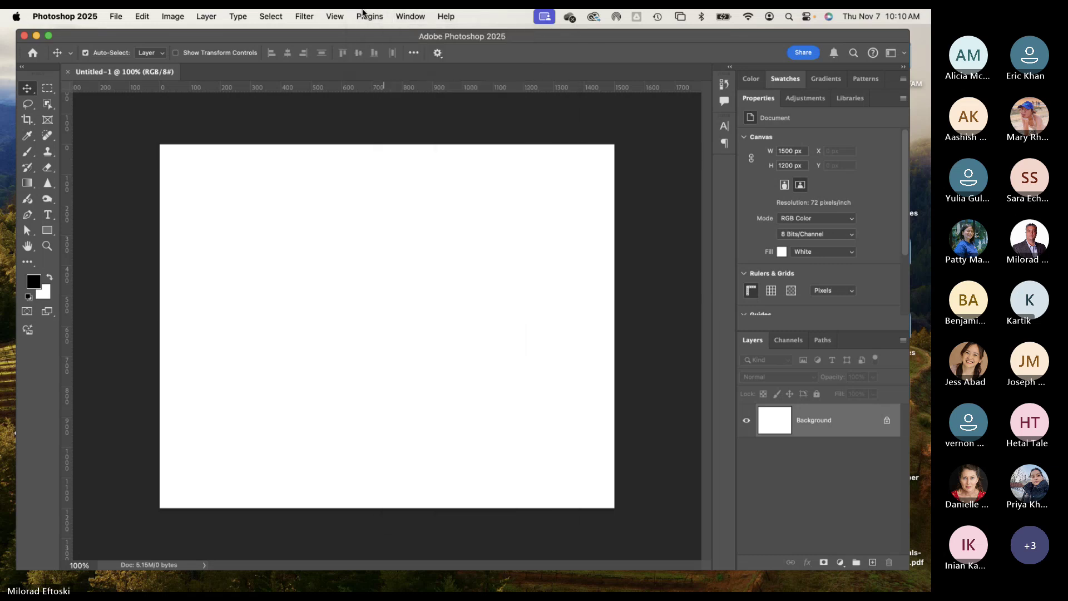
{"action": "left_click", "coordinate": [334, 15]}
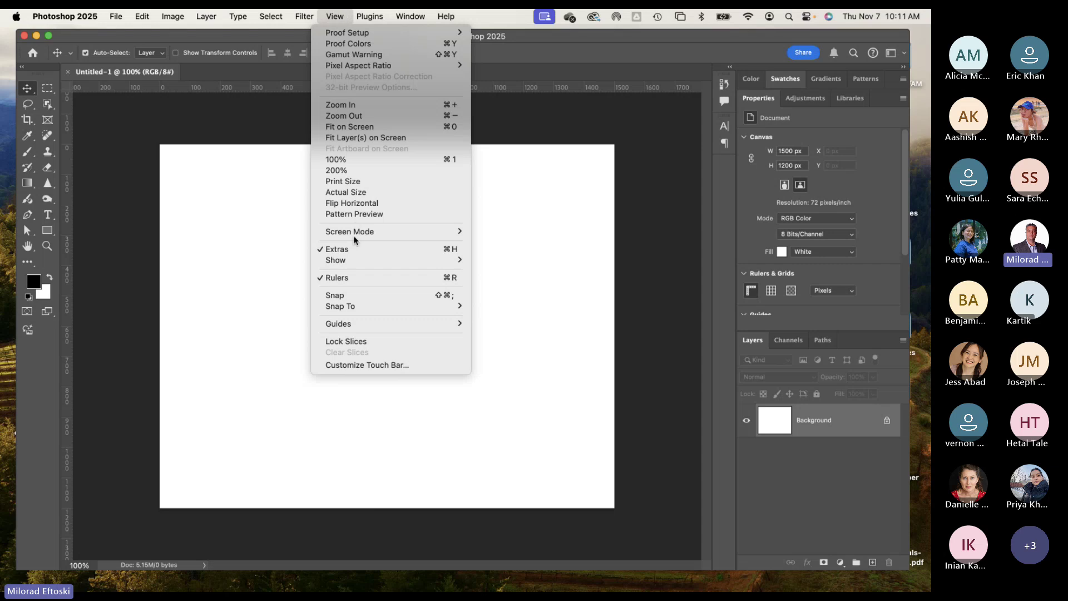
{"action": "mouse_move", "coordinate": [365, 325]}
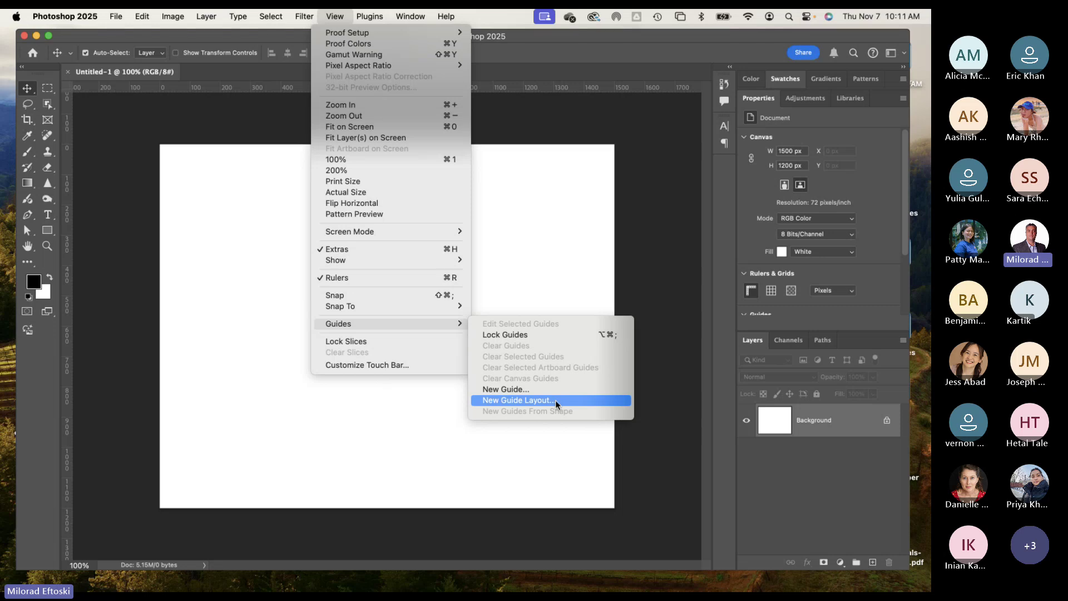
Step: Start a New Guide Layout and preview the 8, 12 and 16 Column presets, ending on 12
{"action": "key", "text": "super+shift+3"}
{"action": "left_click", "coordinate": [531, 400]}
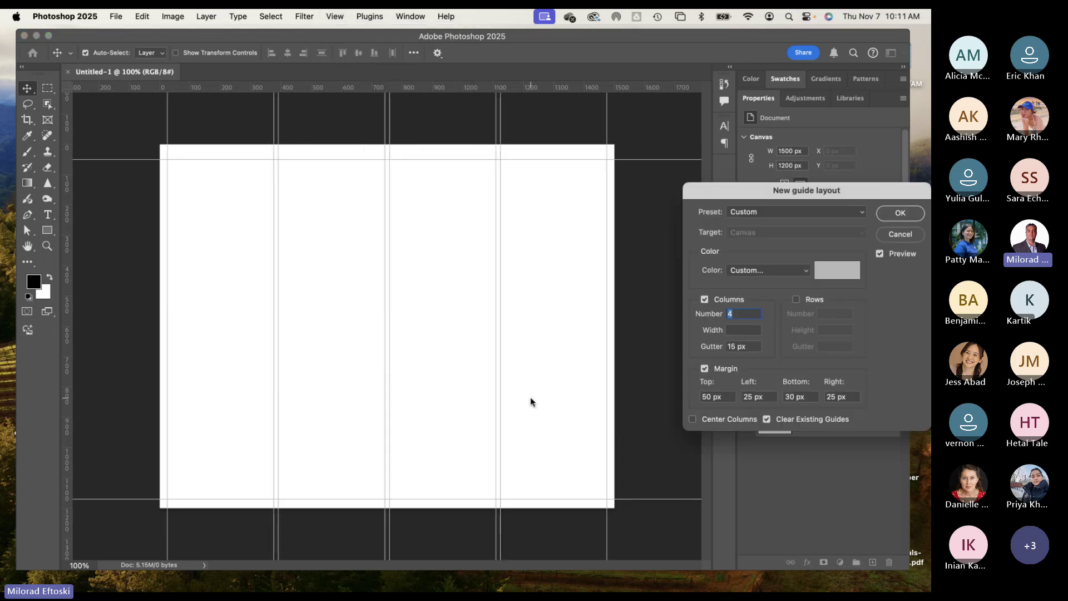
{"action": "left_click_drag", "start_coordinate": [733, 187], "coordinate": [625, 136]}
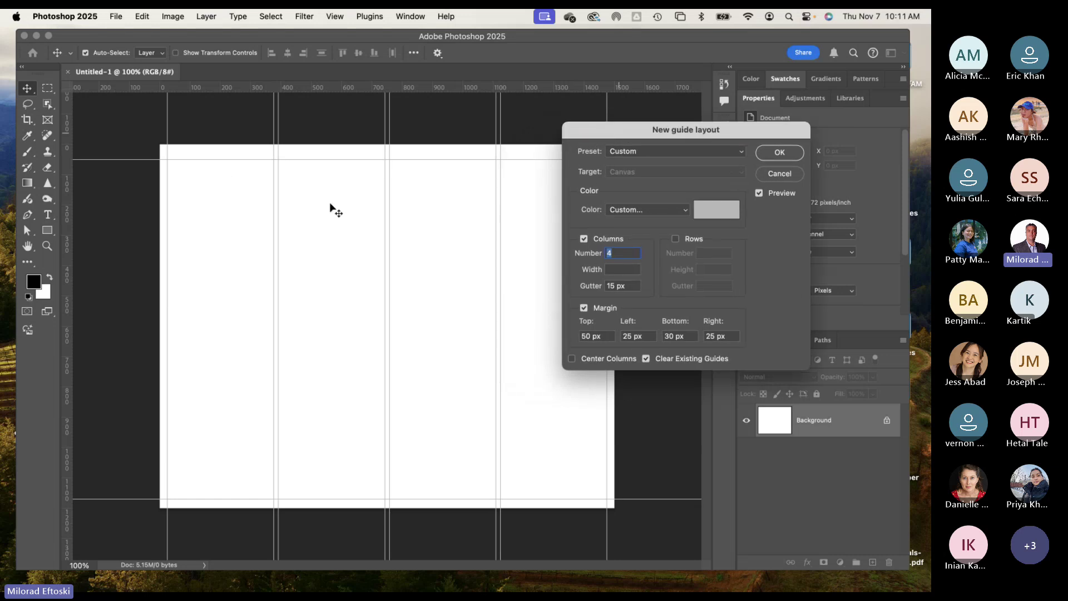
{"action": "left_click_drag", "start_coordinate": [605, 134], "coordinate": [608, 127]}
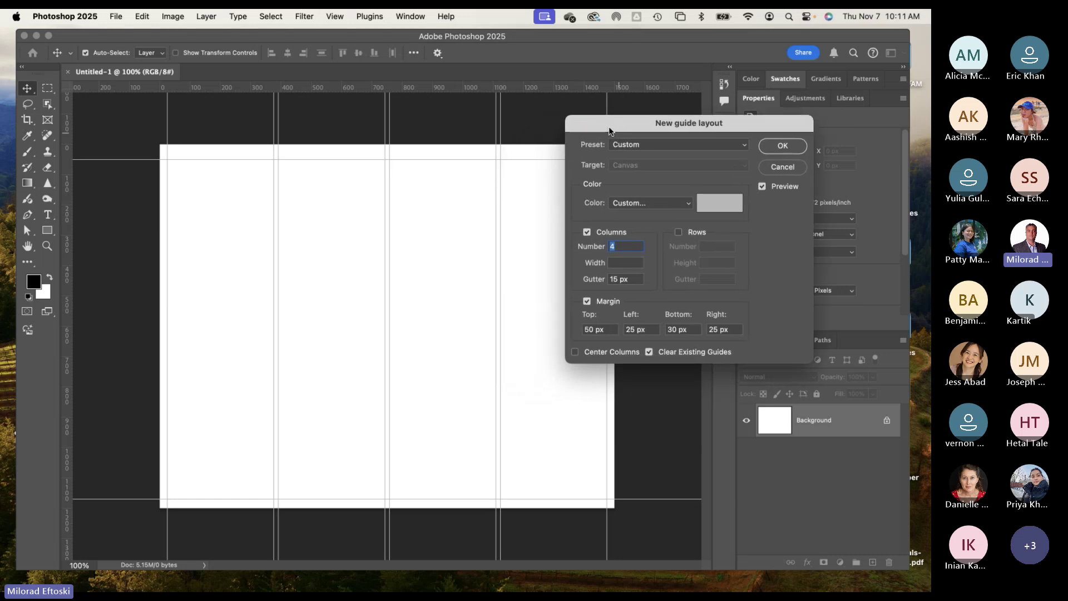
{"action": "left_click", "coordinate": [642, 144]}
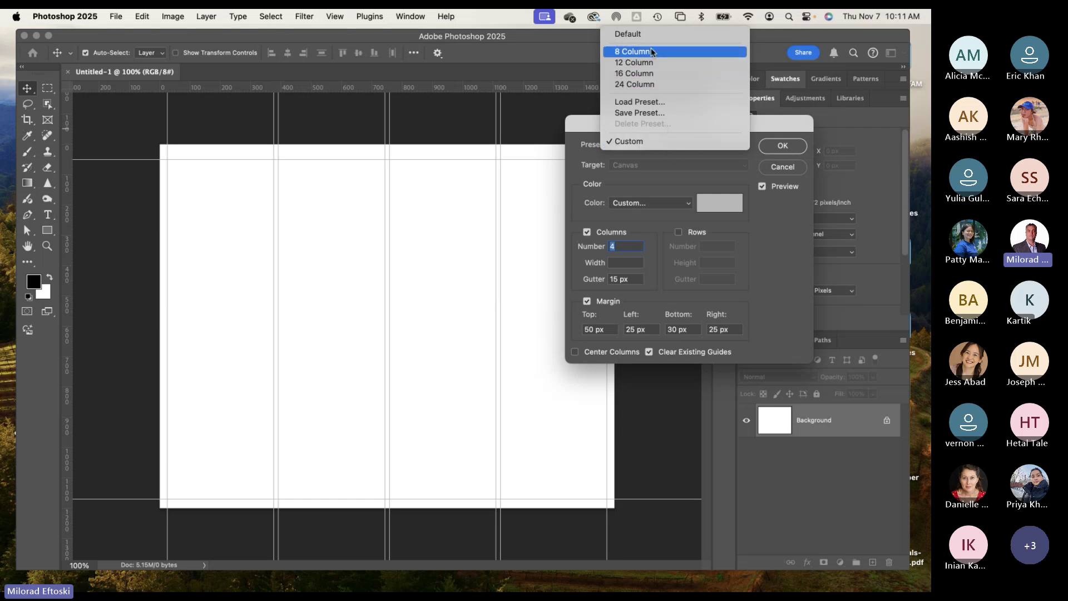
{"action": "left_click", "coordinate": [634, 51]}
{"action": "left_click", "coordinate": [655, 143]}
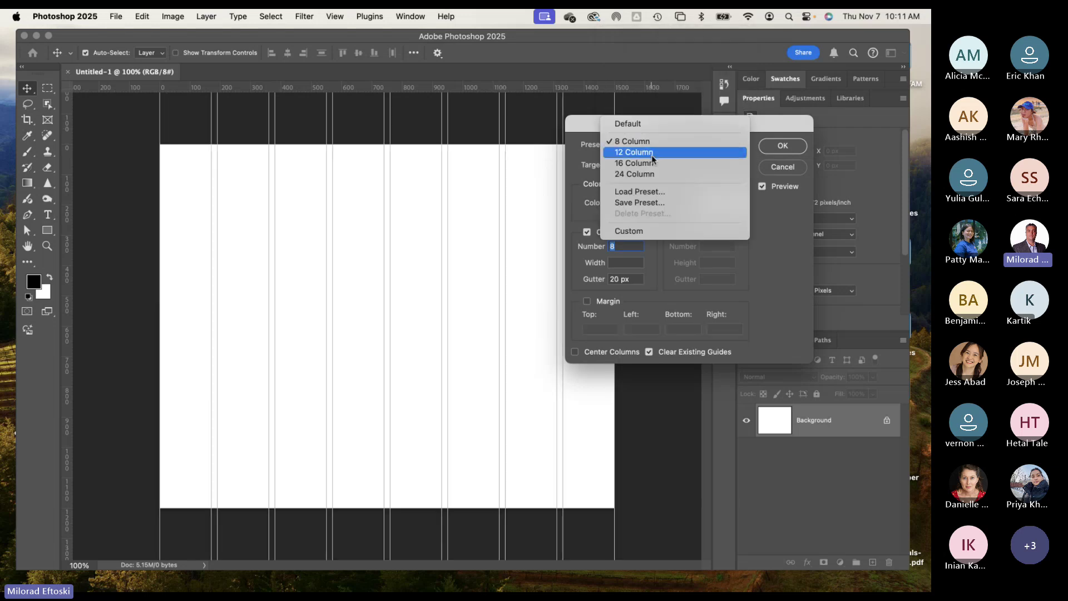
{"action": "left_click", "coordinate": [652, 155]}
{"action": "left_click", "coordinate": [657, 145]}
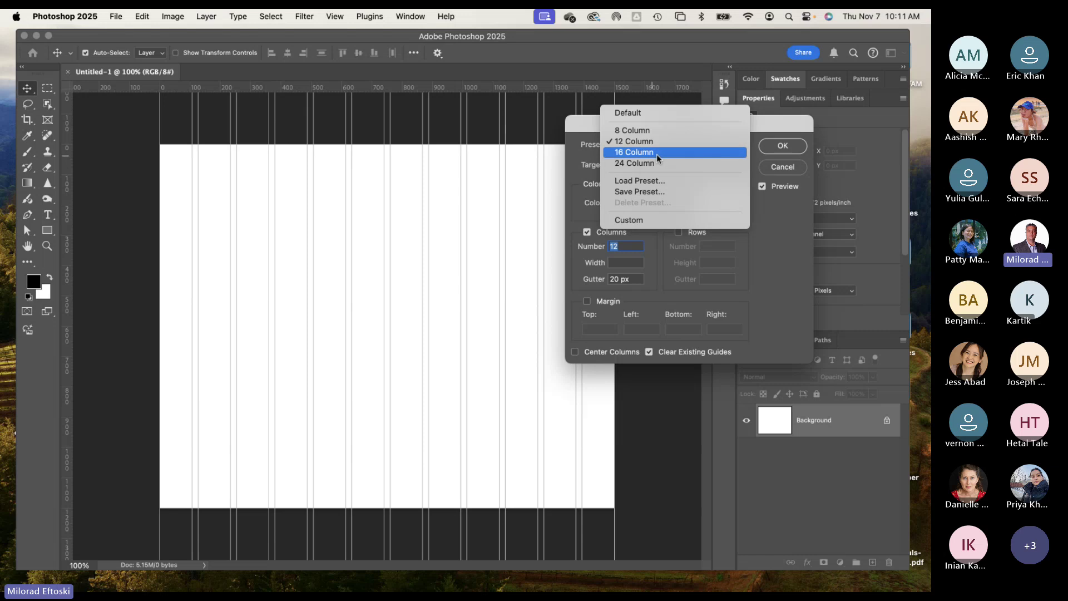
{"action": "left_click", "coordinate": [656, 155]}
{"action": "left_click", "coordinate": [665, 147]}
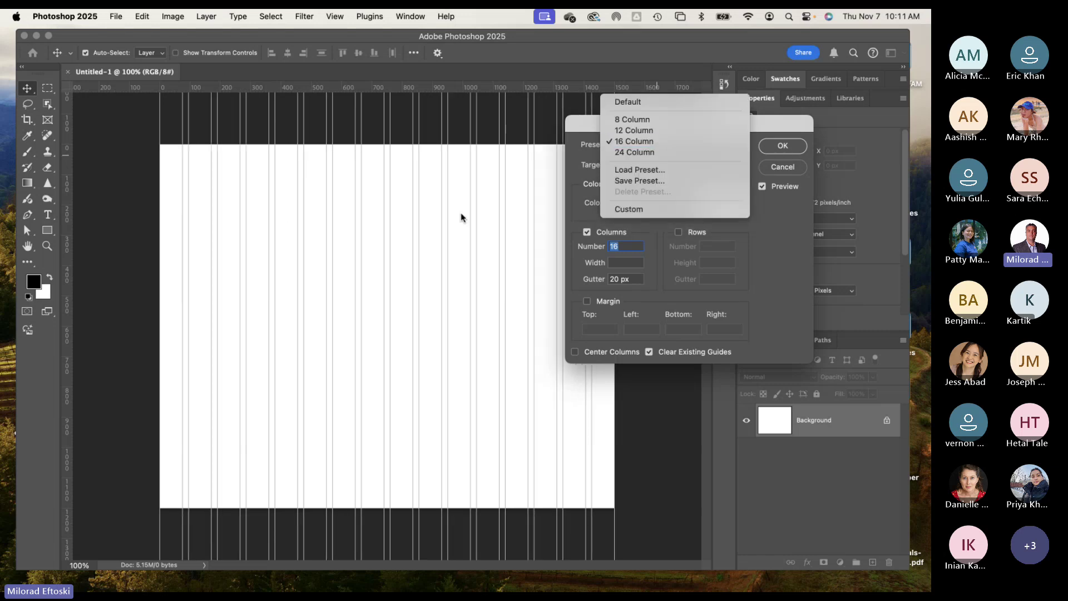
{"action": "left_click", "coordinate": [662, 141]}
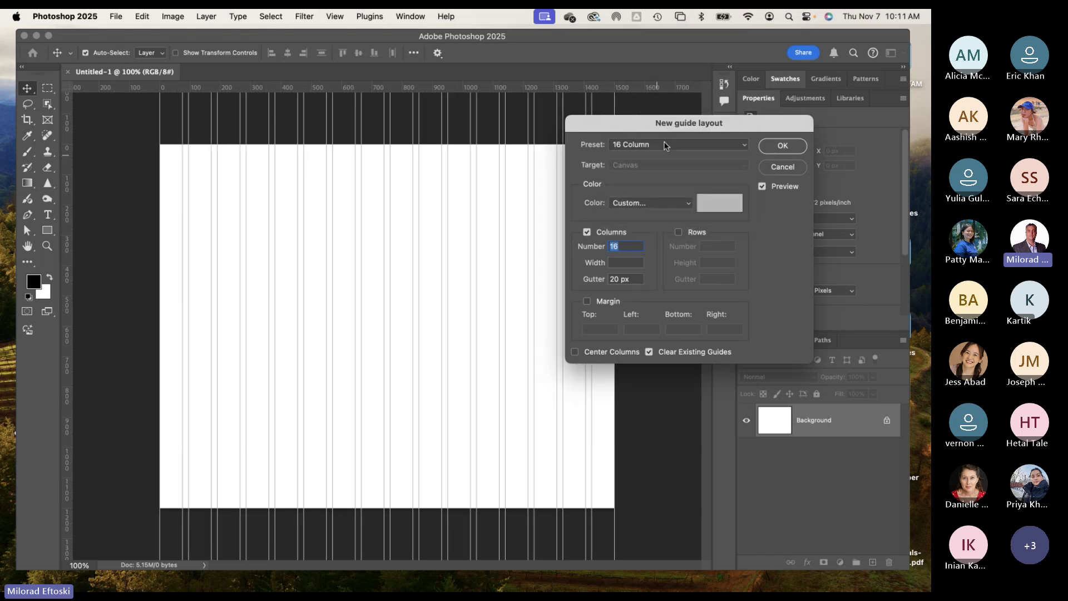
{"action": "left_click", "coordinate": [662, 143]}
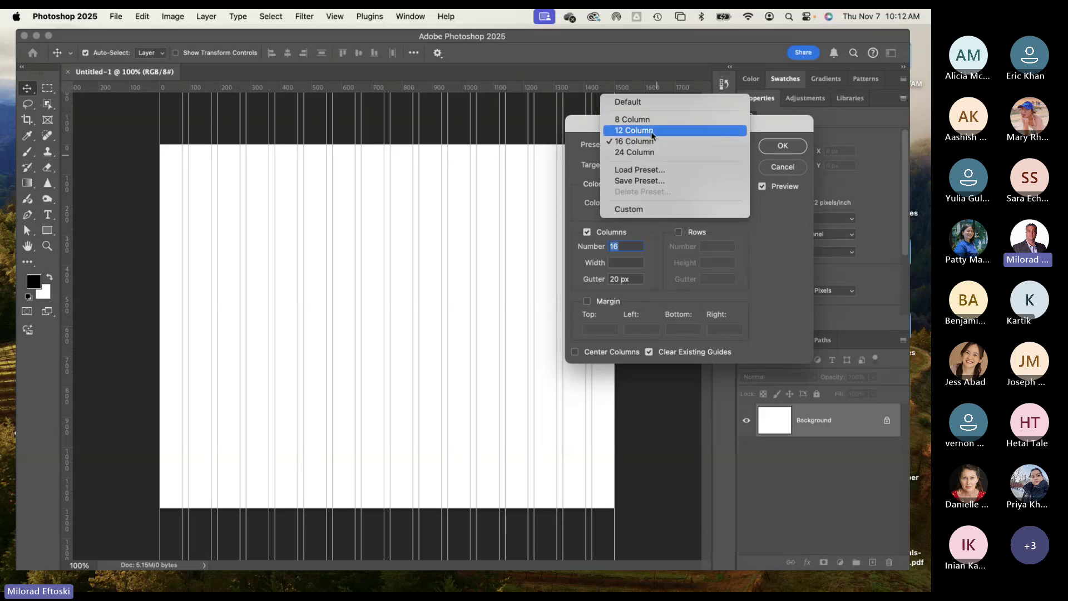
{"action": "left_click", "coordinate": [655, 129]}
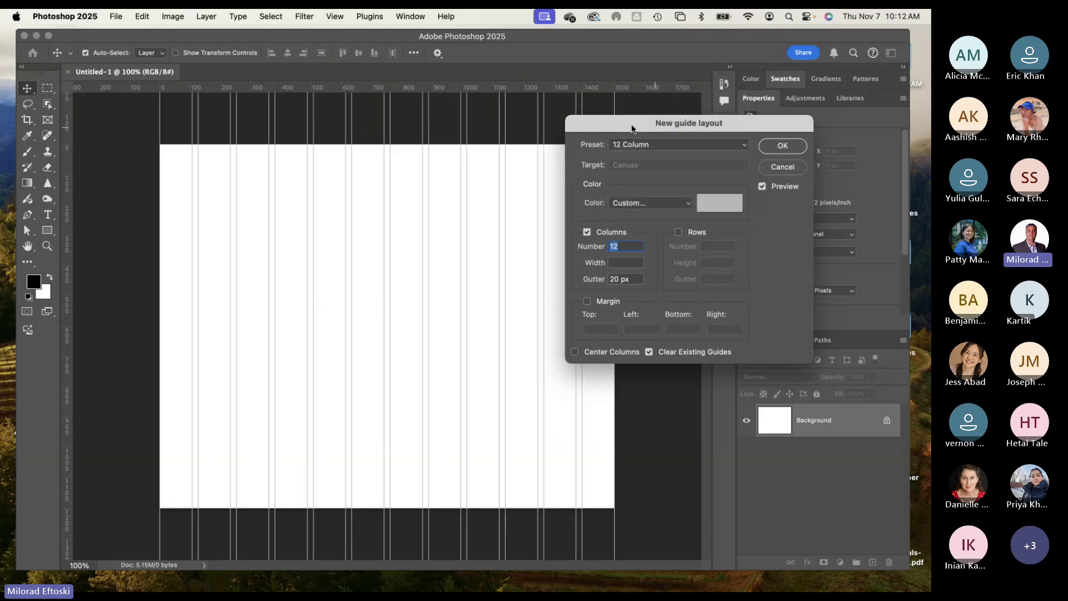
Step: Try 13 columns, then reapply the 12 Column preset with 20 px gutters, keeping the guide colour
{"action": "left_click_drag", "start_coordinate": [629, 124], "coordinate": [704, 157]}
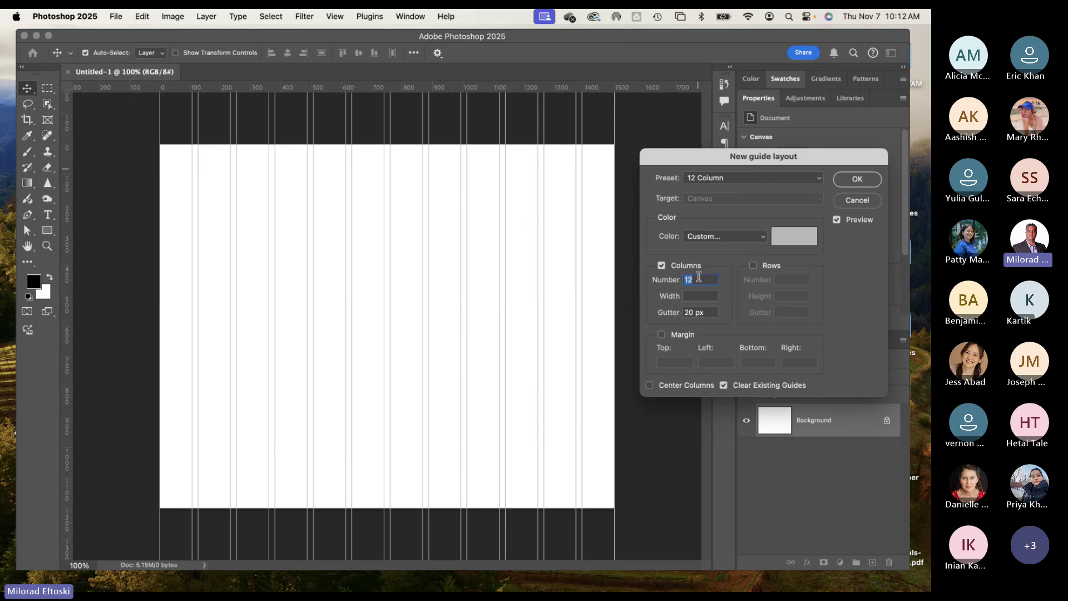
{"action": "type", "text": "1"}
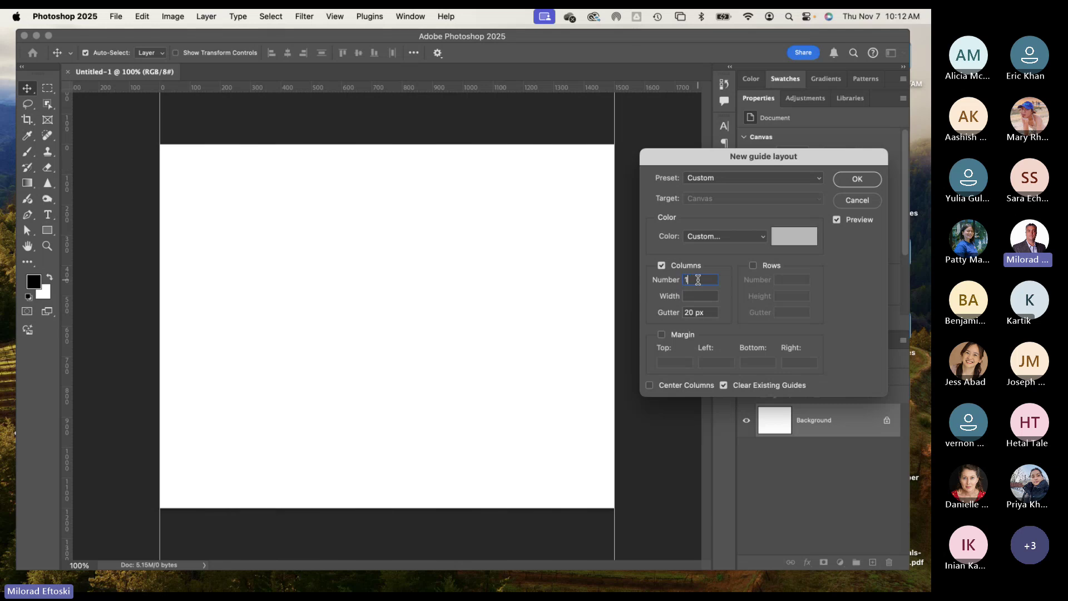
{"action": "type", "text": "3"}
{"action": "left_click", "coordinate": [725, 179]}
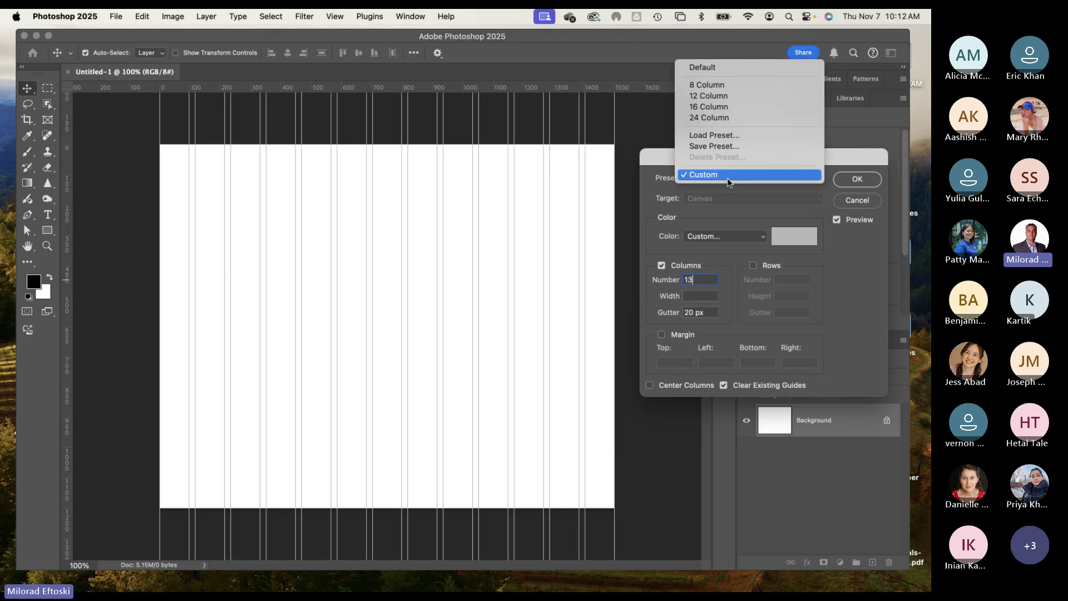
{"action": "left_click", "coordinate": [723, 175]}
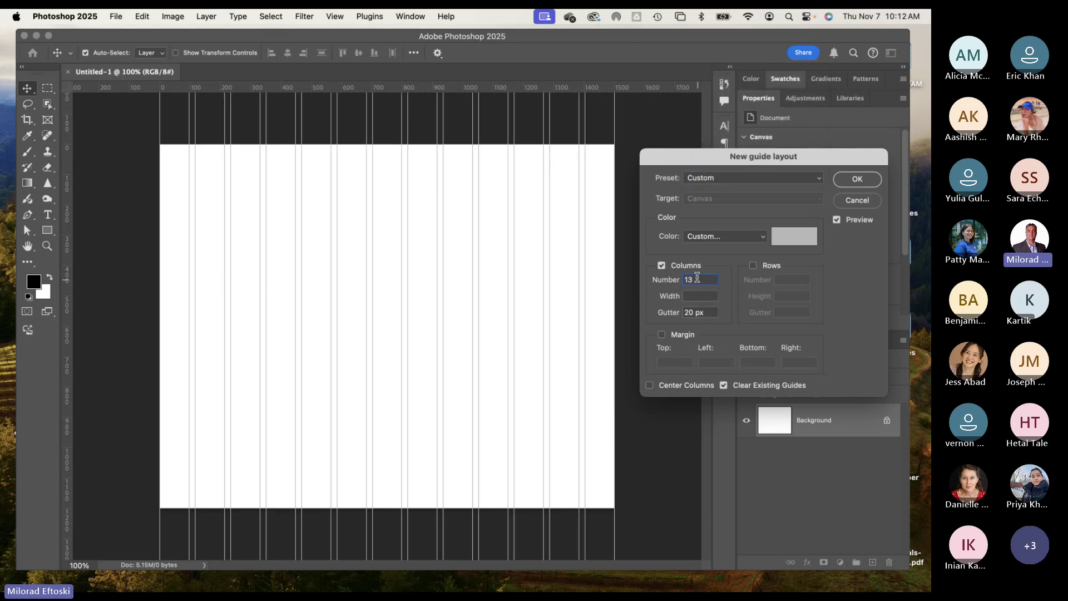
{"action": "left_click_drag", "start_coordinate": [664, 280], "coordinate": [656, 283]}
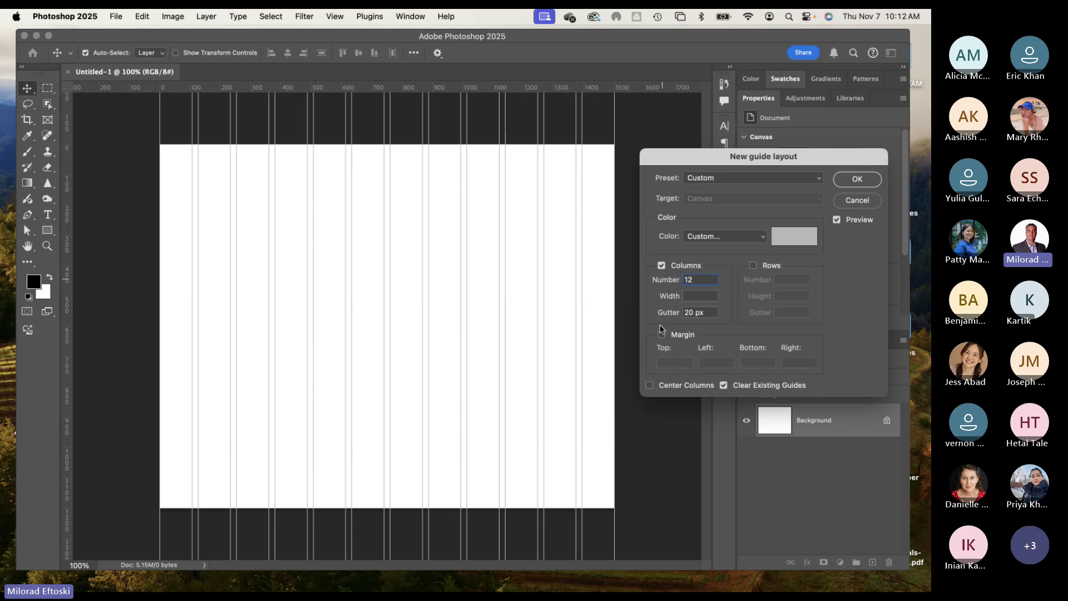
{"action": "double_click", "coordinate": [699, 280]}
{"action": "left_click", "coordinate": [727, 179]}
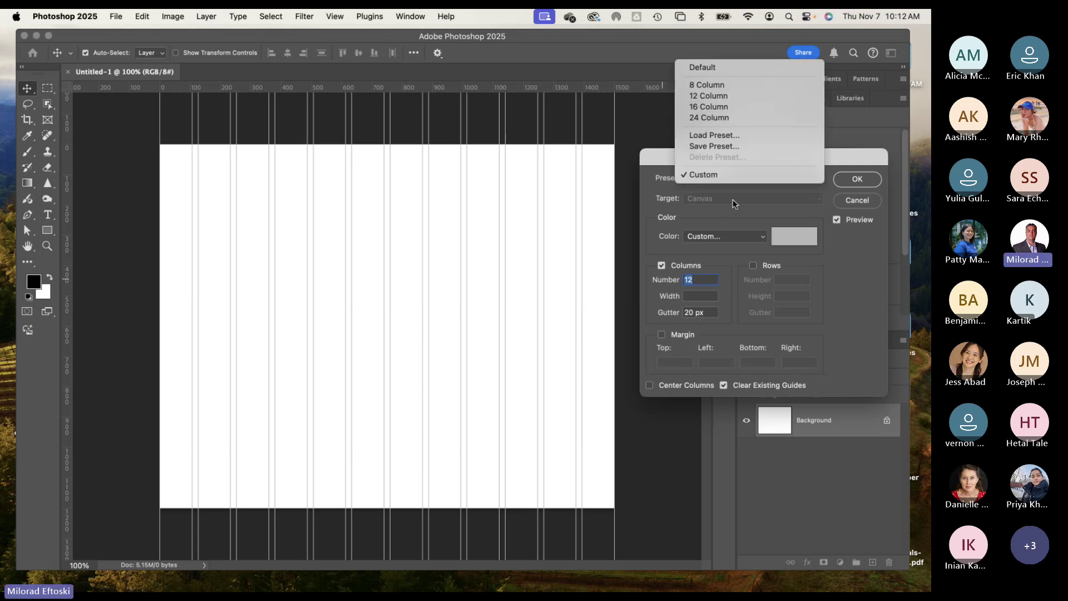
{"action": "left_click", "coordinate": [708, 96]}
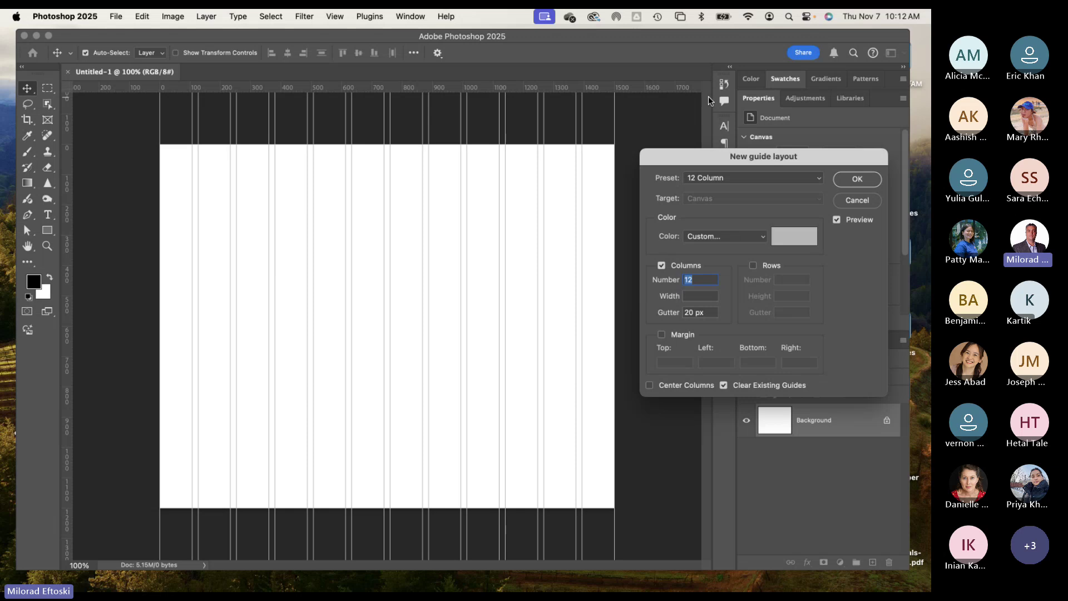
{"action": "left_click", "coordinate": [793, 235]}
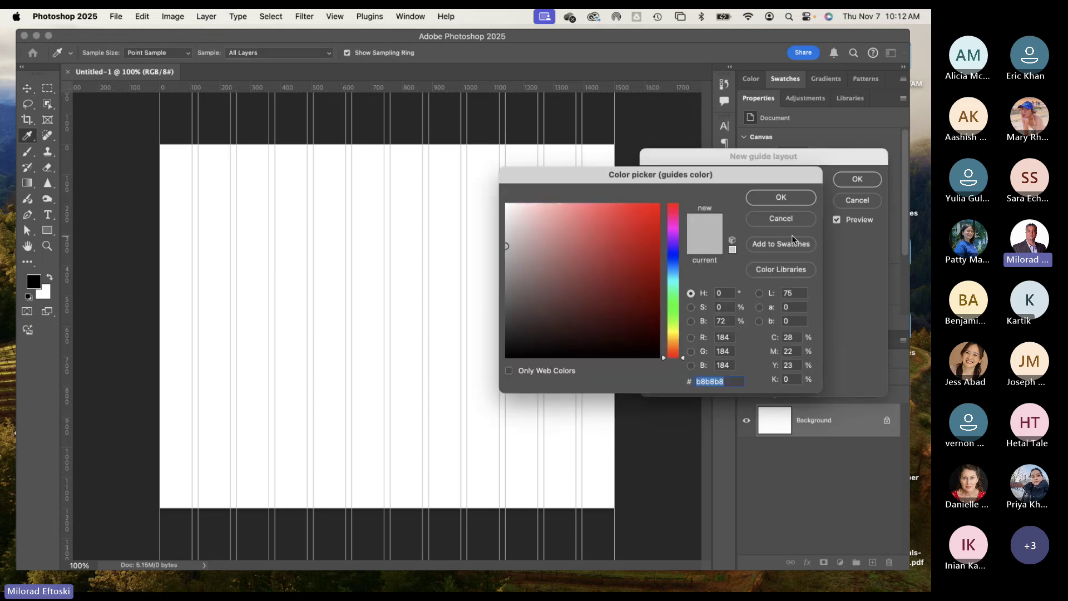
{"action": "left_click", "coordinate": [779, 198]}
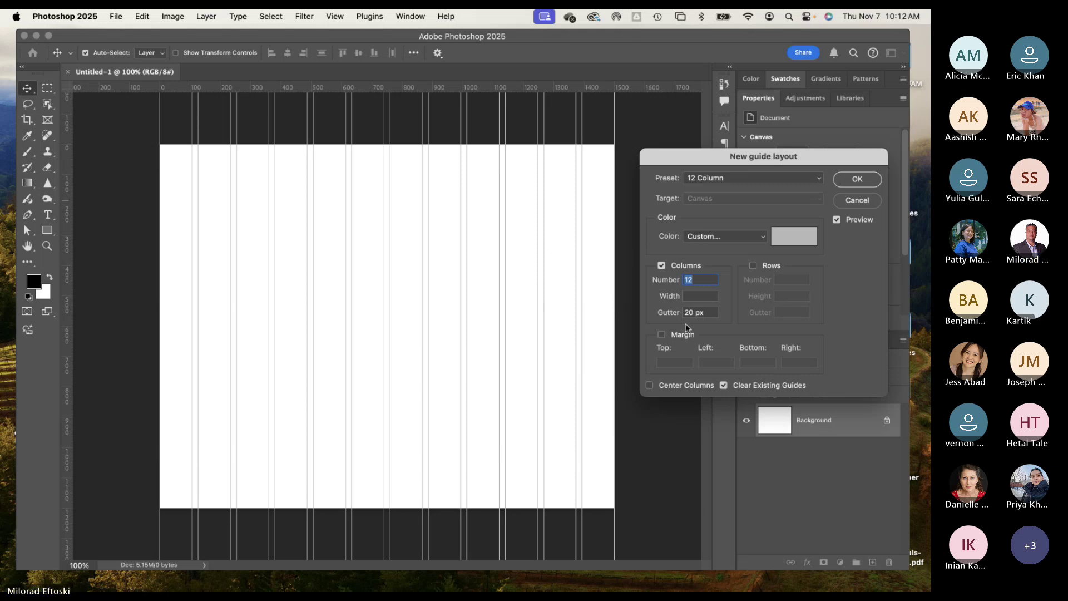
{"action": "left_click", "coordinate": [690, 294]}
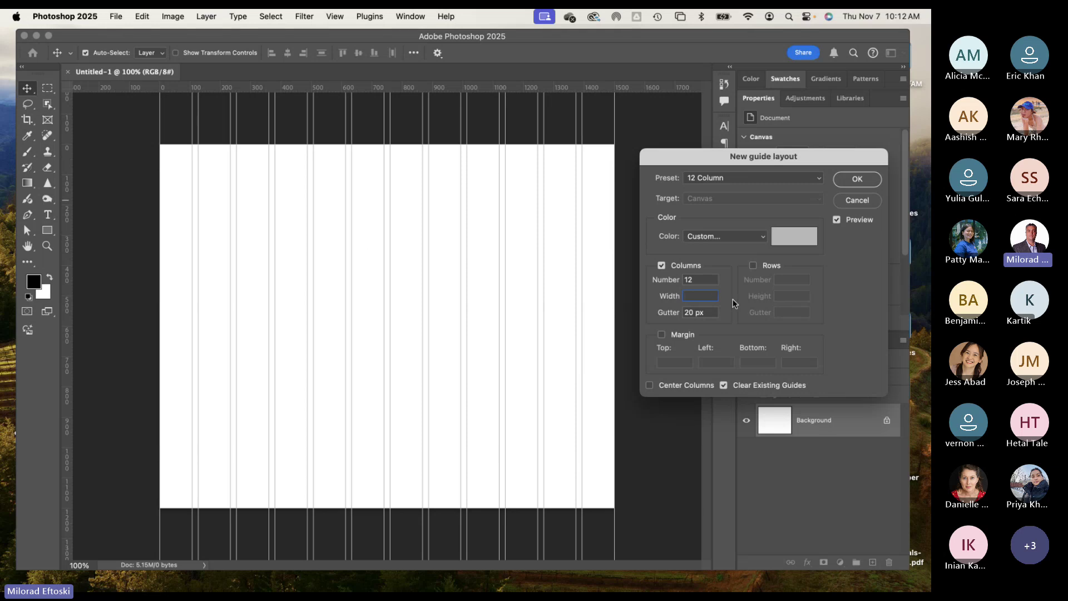
Step: Try column widths of 600 and 50, then clear the Width field
{"action": "type", "text": "600"}
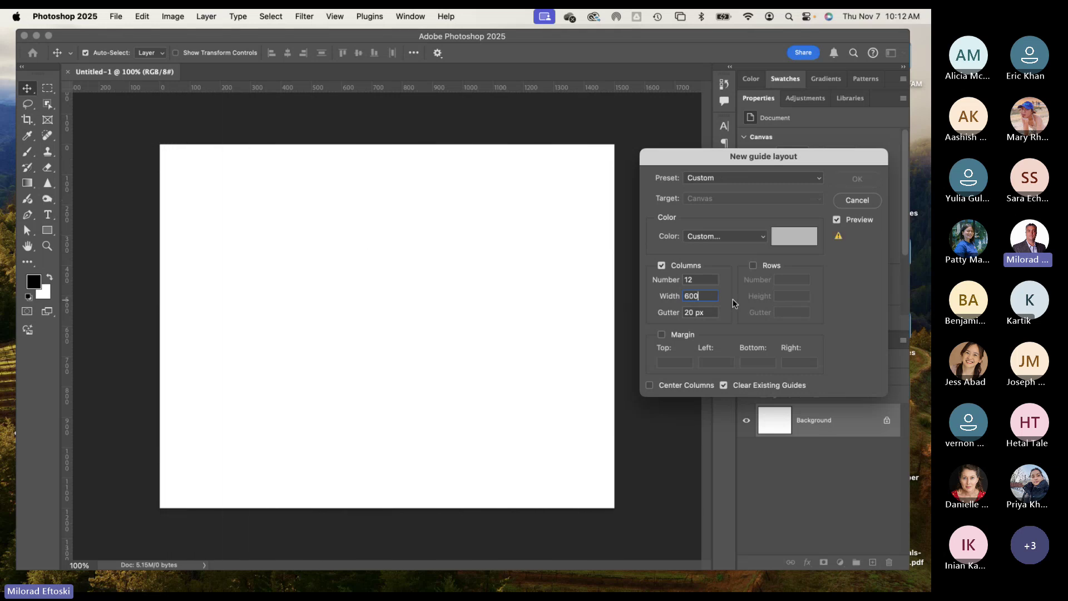
{"action": "key", "text": "BackSpace"}
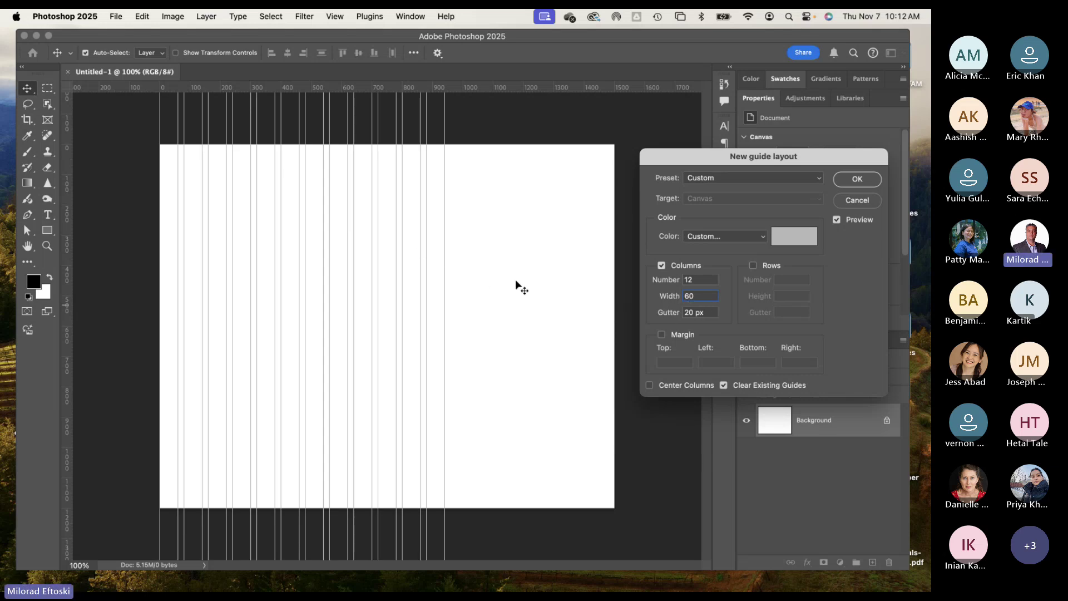
{"action": "left_click_drag", "start_coordinate": [717, 297], "coordinate": [641, 290]}
{"action": "key", "text": "BackSpace"}
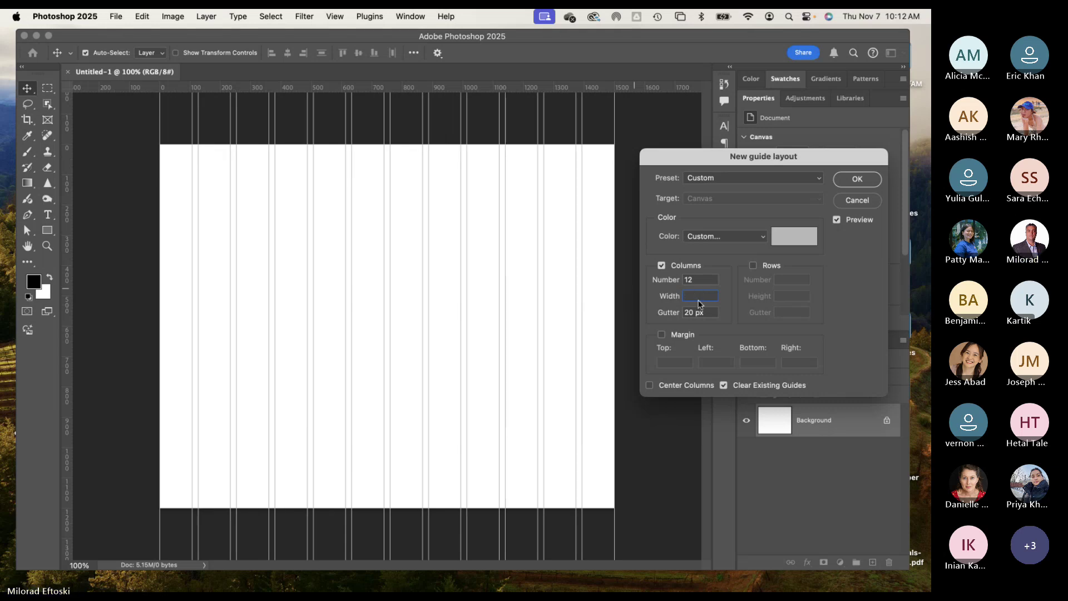
{"action": "type", "text": "50"}
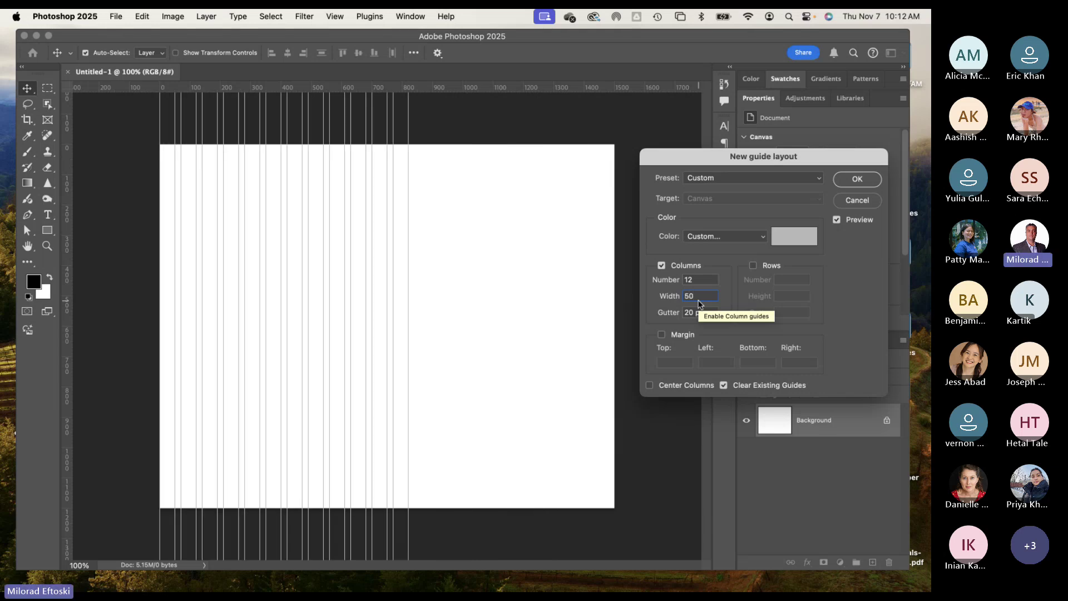
{"action": "key", "text": "BackSpace"}
{"action": "key", "text": "BackSpace"}
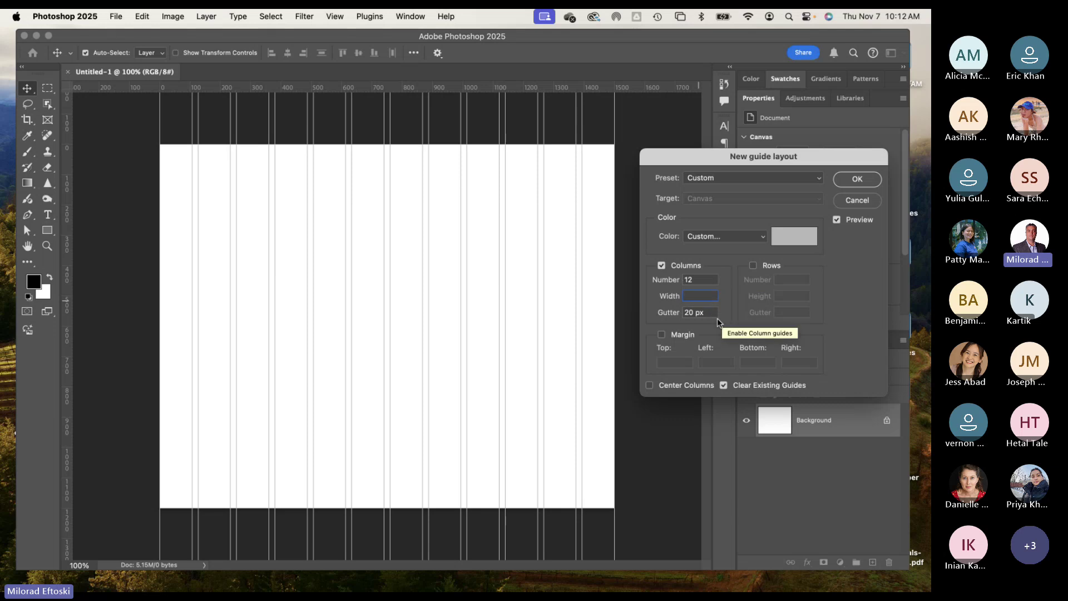
Step: Set the gutter to 15 px, briefly trying 10
{"action": "left_click", "coordinate": [713, 311]}
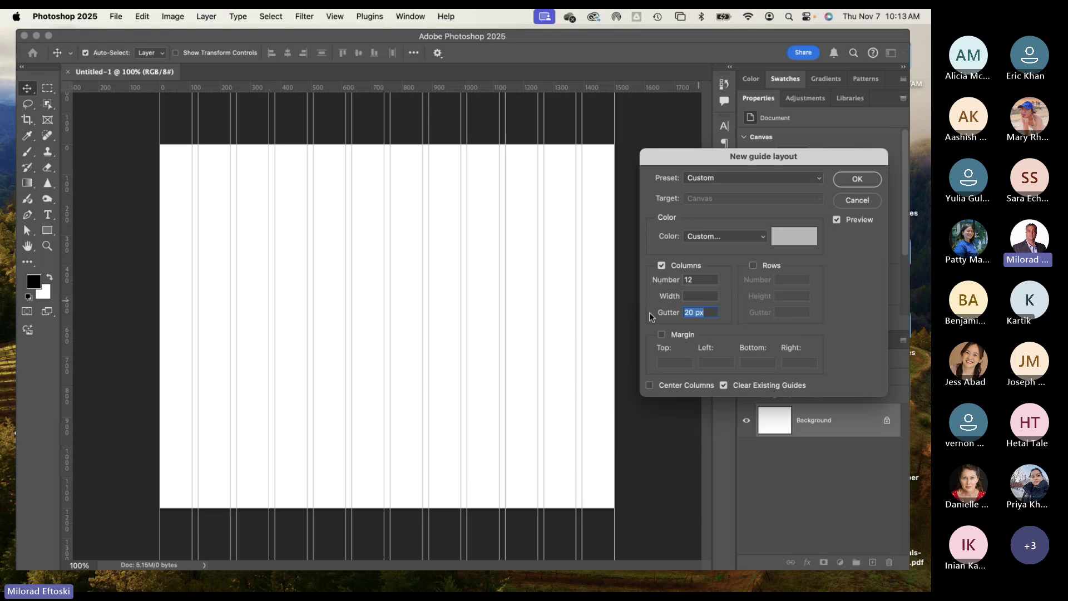
{"action": "type", "text": "15"}
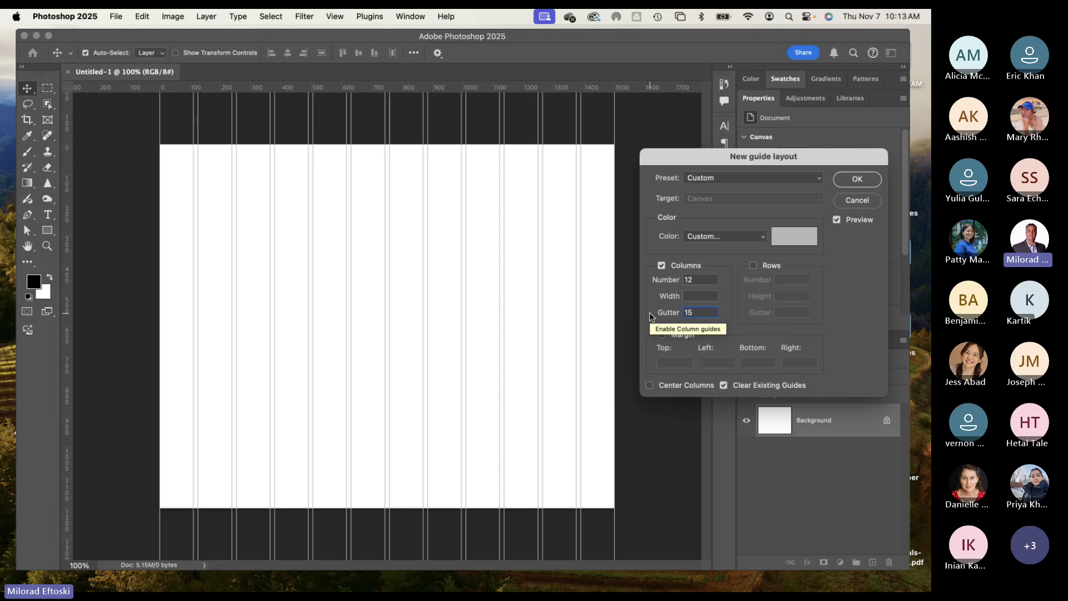
{"action": "key", "text": "BackSpace"}
{"action": "type", "text": "0"}
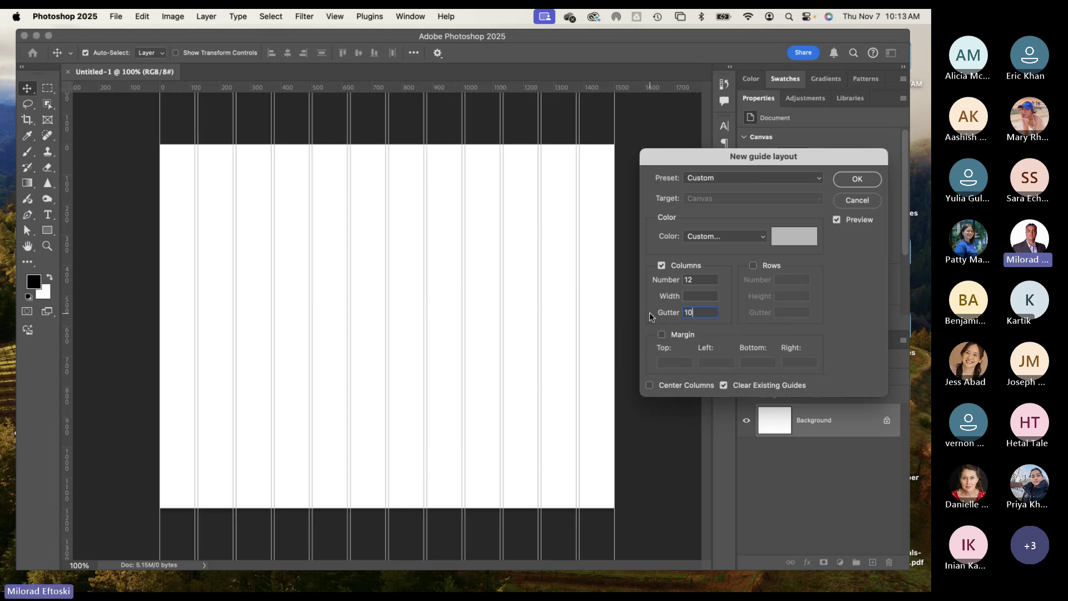
{"action": "key", "text": "BackSpace"}
{"action": "type", "text": "5"}
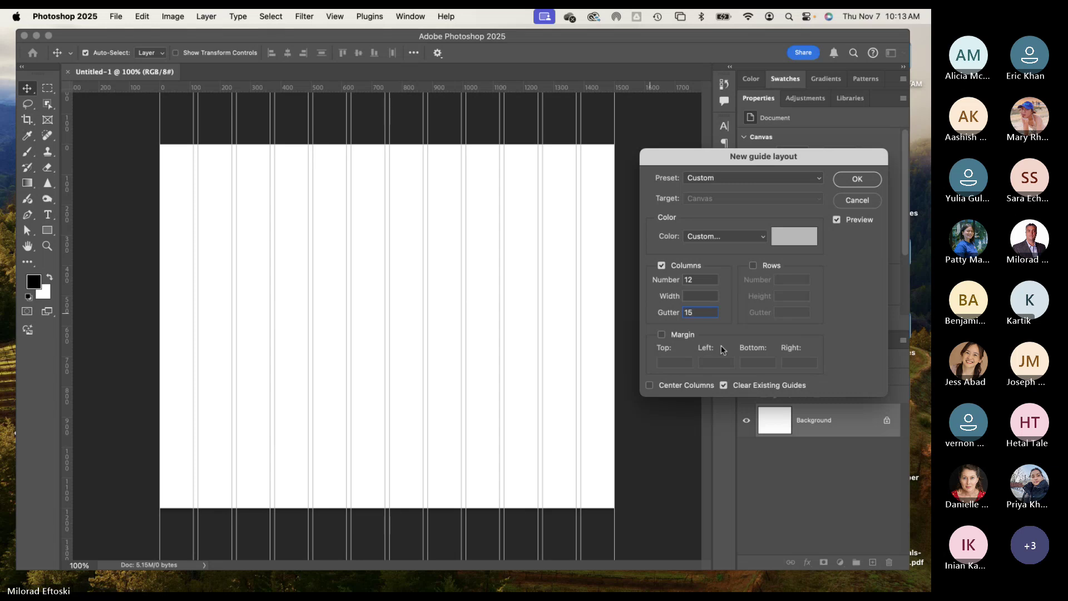
{"action": "left_click", "coordinate": [752, 265]}
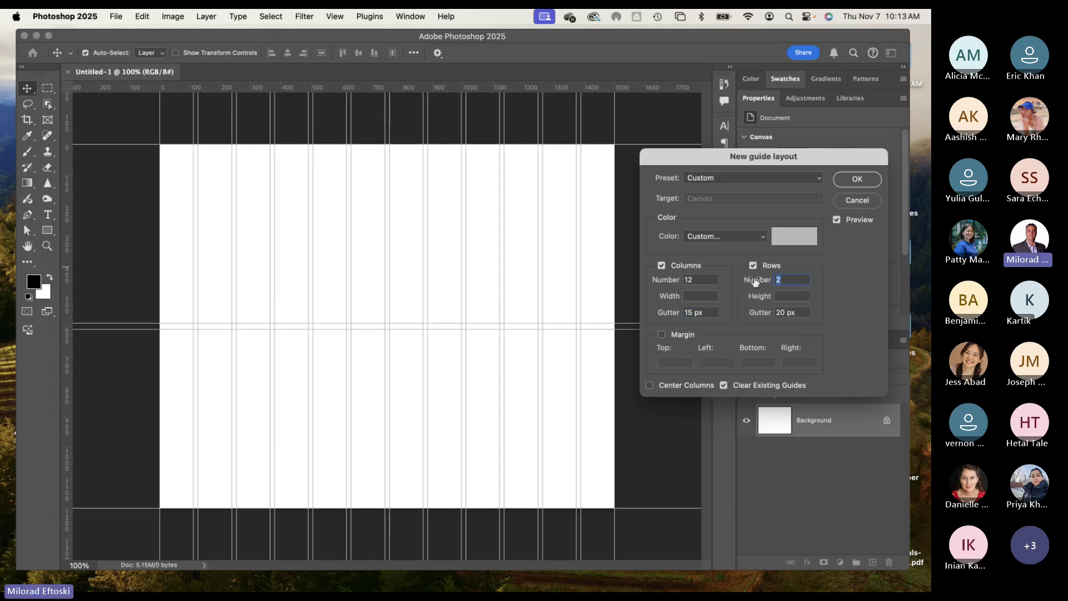
{"action": "type", "text": "5"}
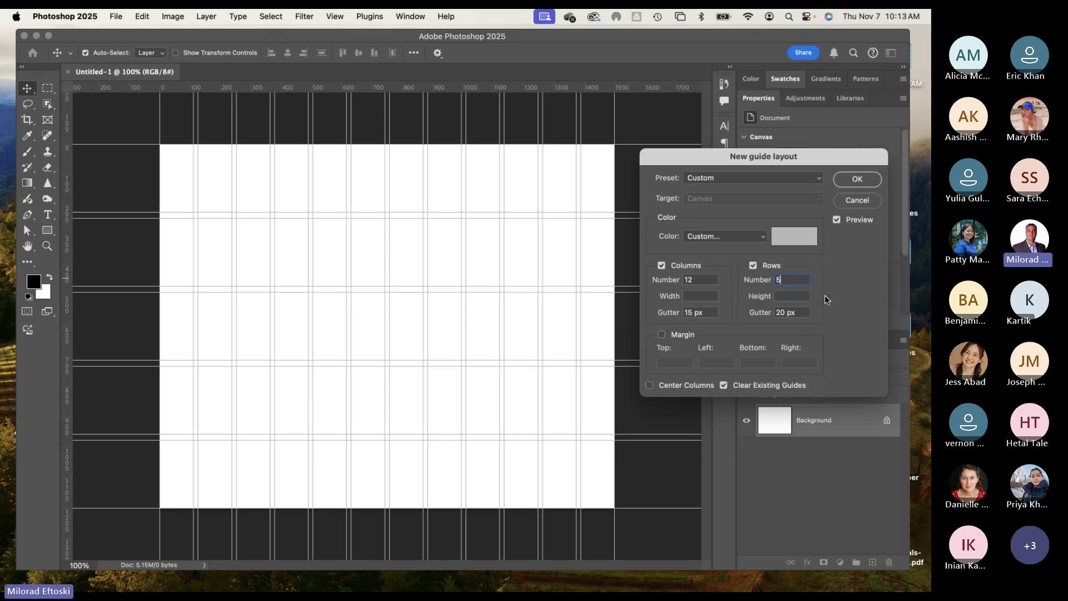
{"action": "left_click", "coordinate": [792, 295]}
{"action": "left_click", "coordinate": [754, 266]}
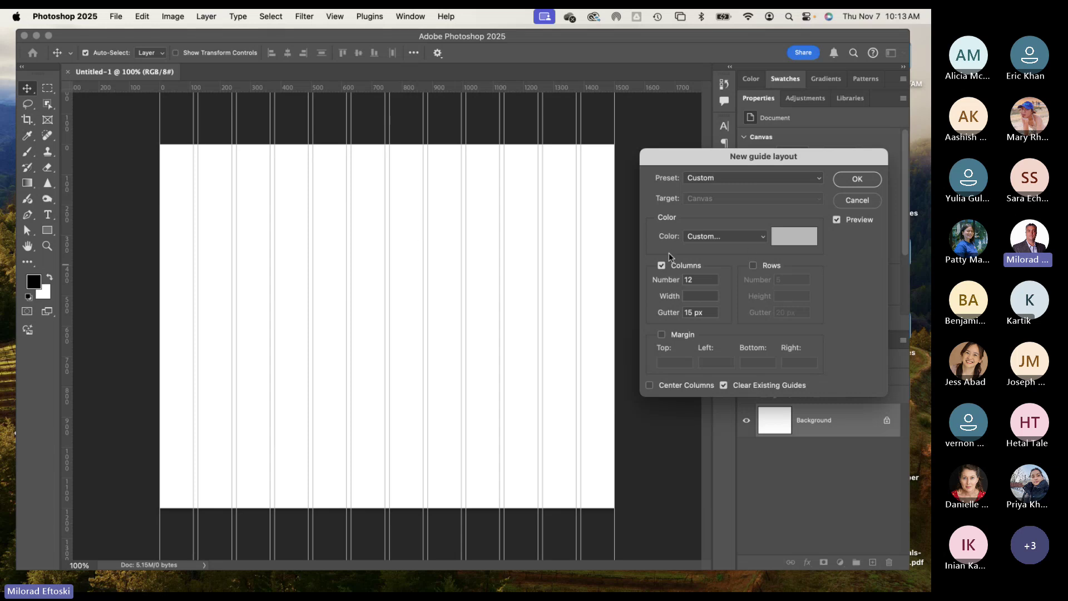
Step: Enable margin guides with 20 px top, left and right and a 50 px bottom margin
{"action": "left_click", "coordinate": [662, 335]}
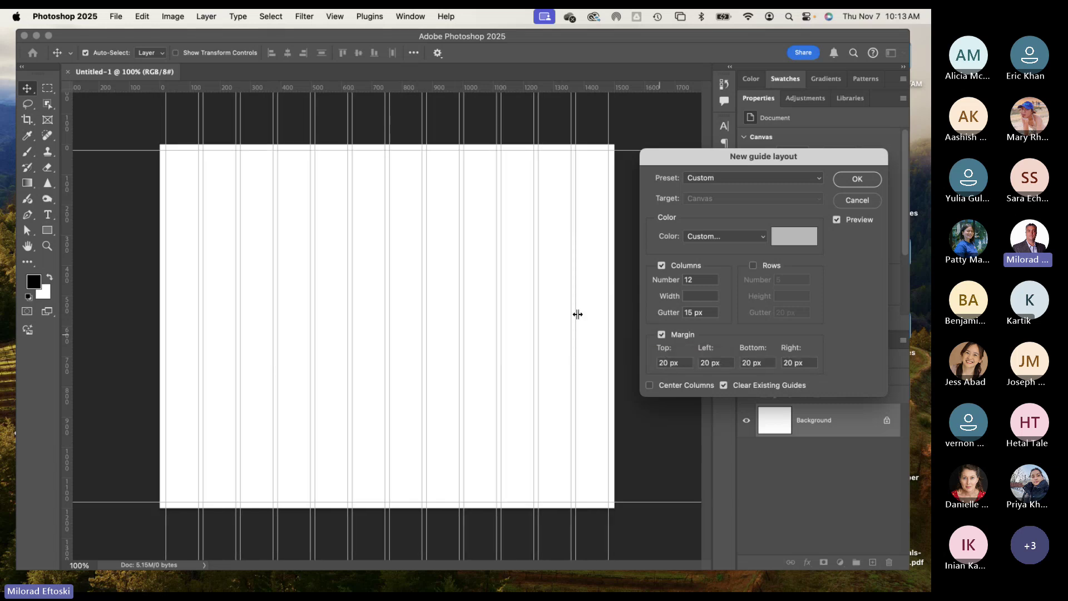
{"action": "left_click", "coordinate": [682, 363]}
{"action": "left_click", "coordinate": [723, 362]}
{"action": "key", "text": "Tab"}
{"action": "type", "text": "50"}
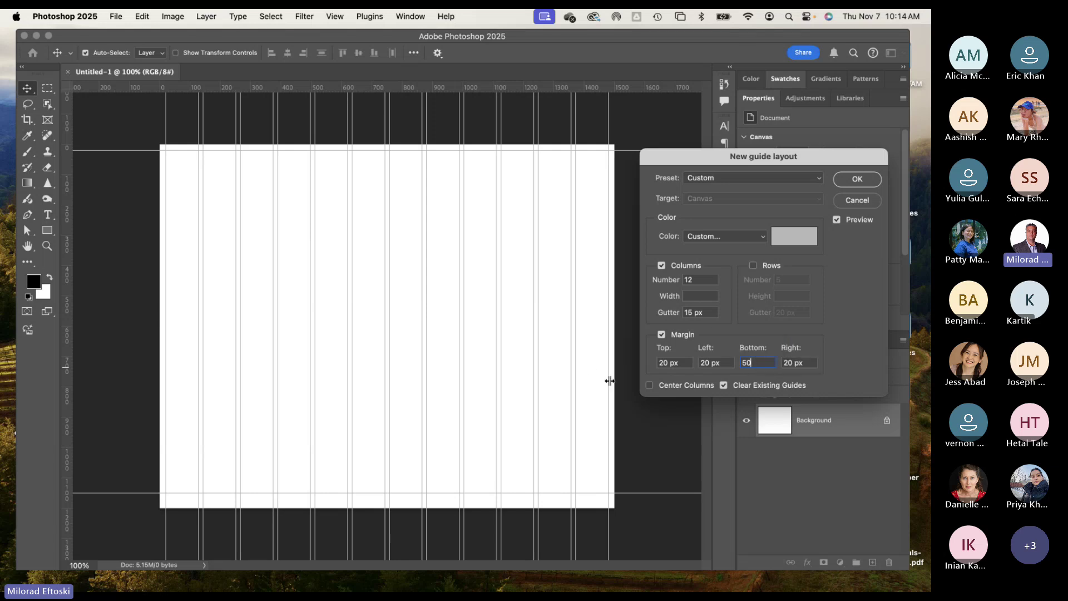
Step: Center the columns, try an 80 px column width, then clear the Width field
{"action": "left_click", "coordinate": [657, 388]}
{"action": "left_click", "coordinate": [694, 296]}
{"action": "type", "text": "100"}
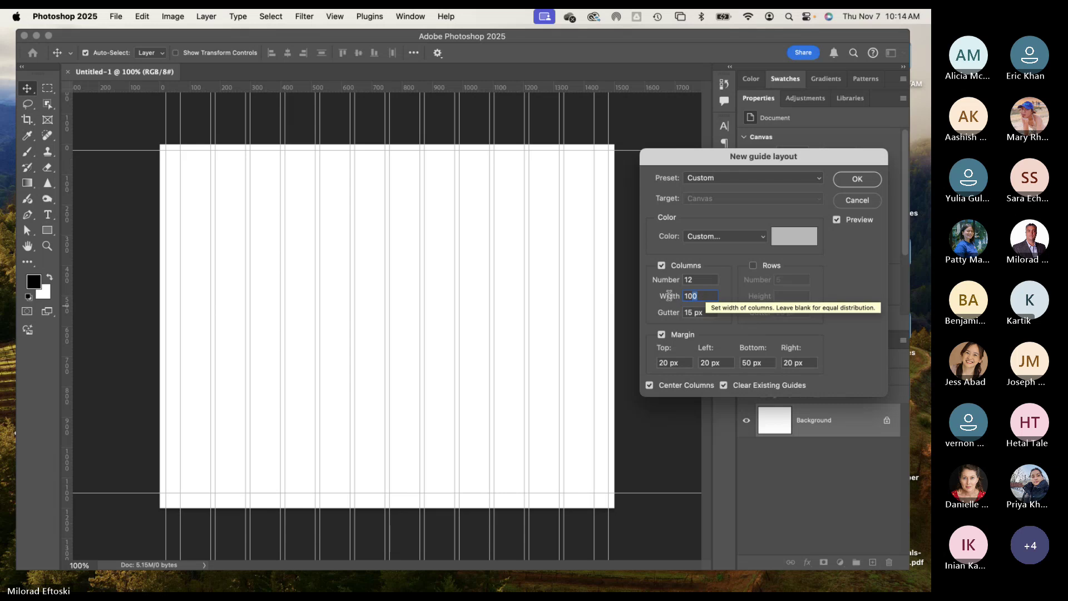
{"action": "type", "text": "80"}
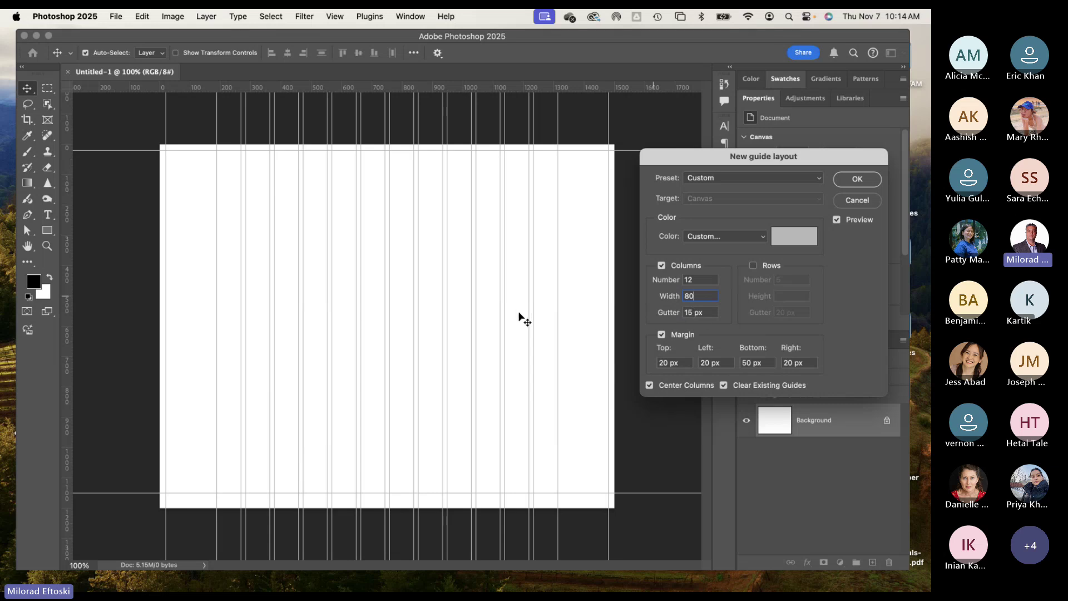
{"action": "left_click", "coordinate": [649, 384]}
{"action": "double_click", "coordinate": [700, 295]}
{"action": "key", "text": "BackSpace"}
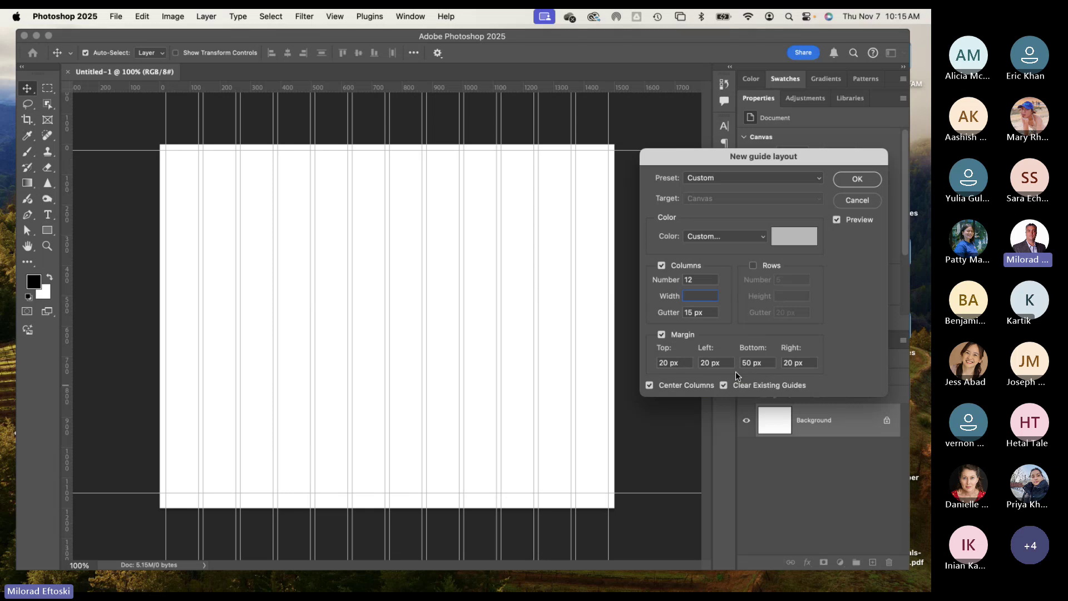
Step: Set the top margin to 150 px after first trying 100
{"action": "left_click", "coordinate": [682, 362]}
{"action": "type", "text": "1"}
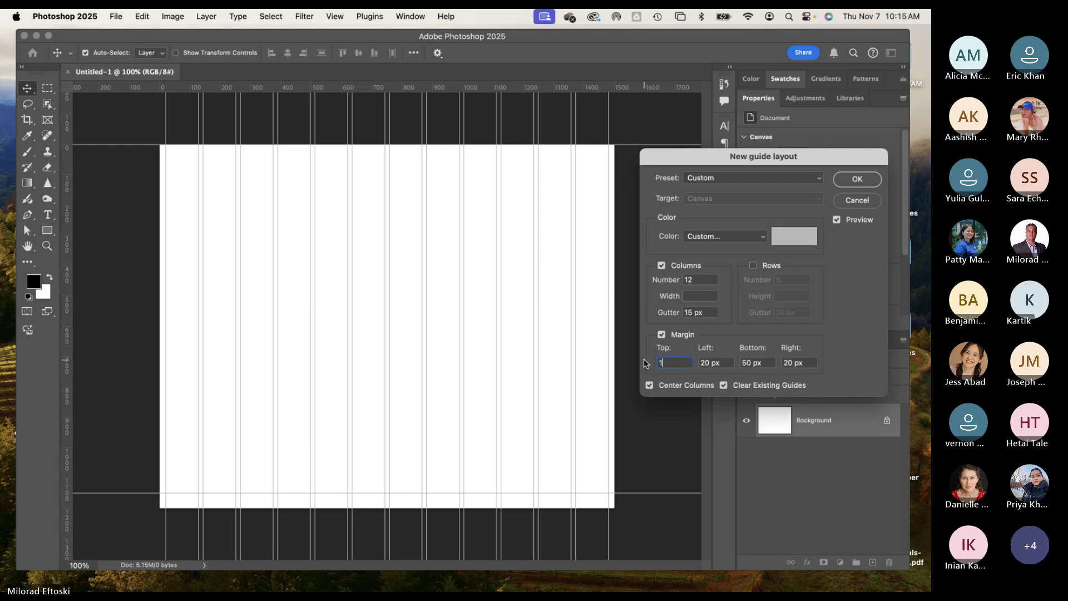
{"action": "type", "text": "00"}
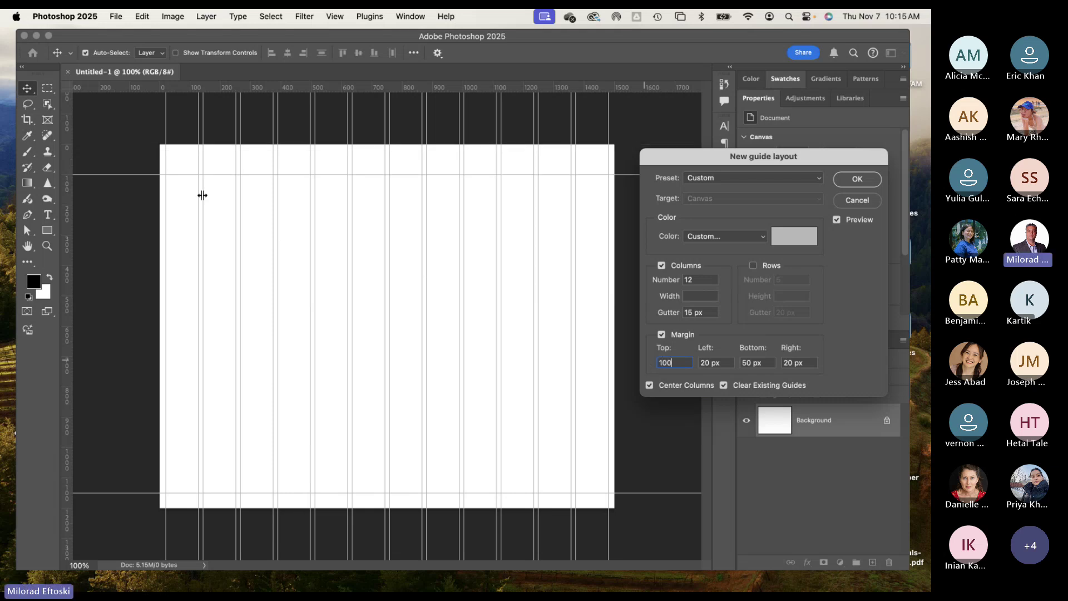
{"action": "left_click_drag", "start_coordinate": [678, 362], "coordinate": [637, 358]}
{"action": "type", "text": "150"}
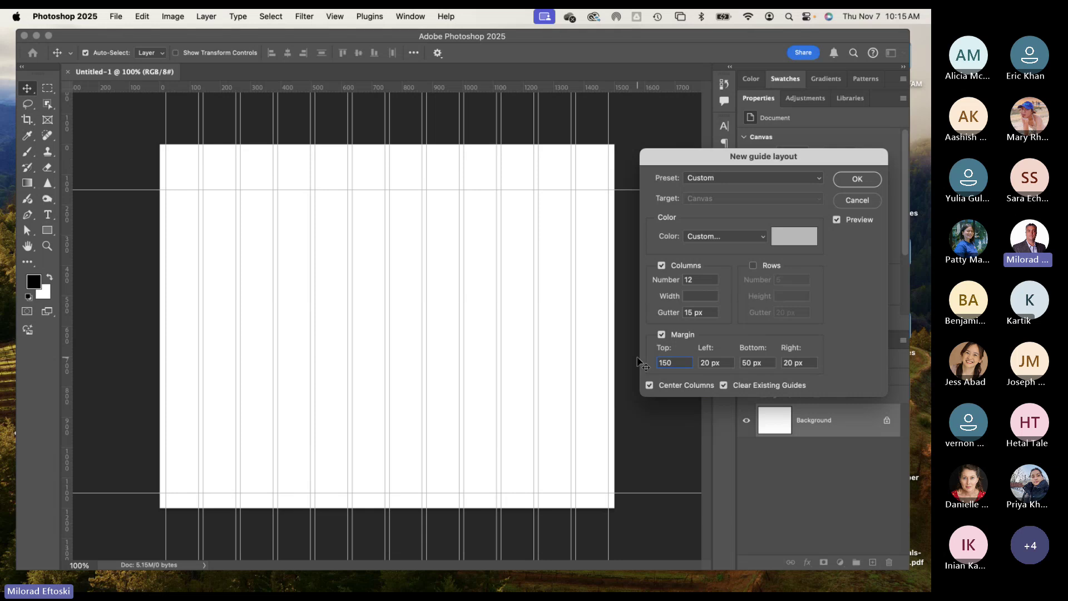
Step: Move the New Guide Layout dialog up and left, then take a full-screen screenshot
{"action": "left_click_drag", "start_coordinate": [688, 155], "coordinate": [690, 107]}
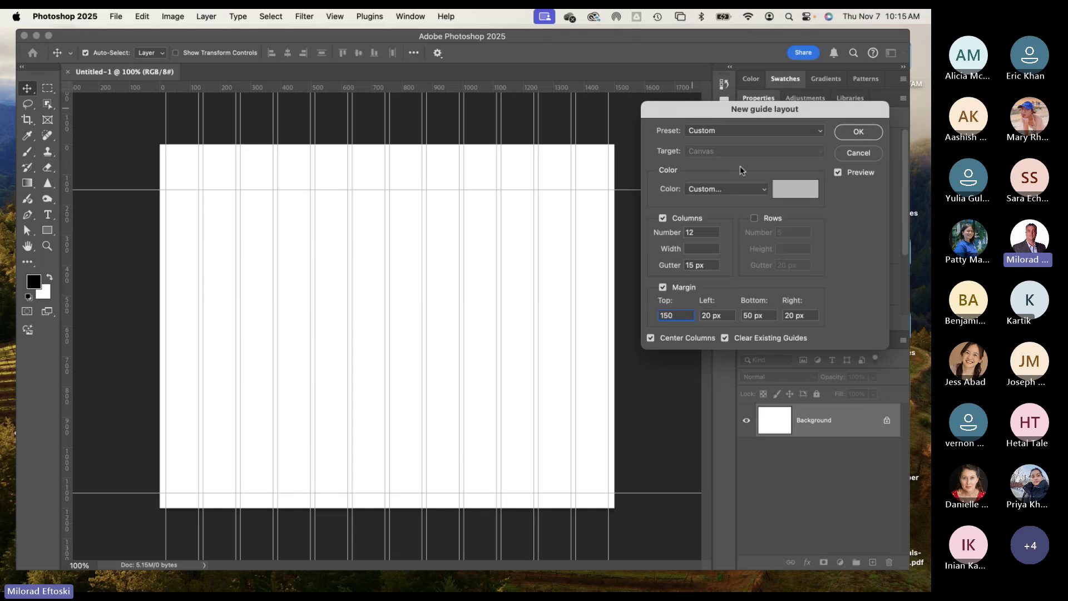
{"action": "left_click_drag", "start_coordinate": [732, 118], "coordinate": [699, 117]}
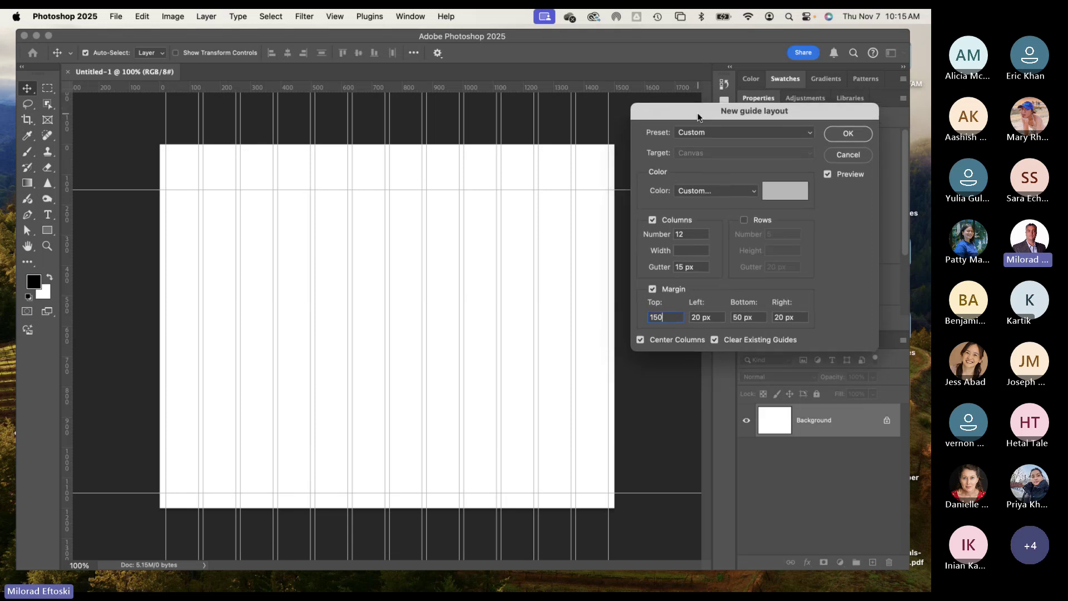
{"action": "key", "text": "super"}
{"action": "key", "text": "super+shift+3"}
Step: Apply the centered 12-column guide layout with its margin guides to the canvas
{"action": "left_click", "coordinate": [845, 134]}
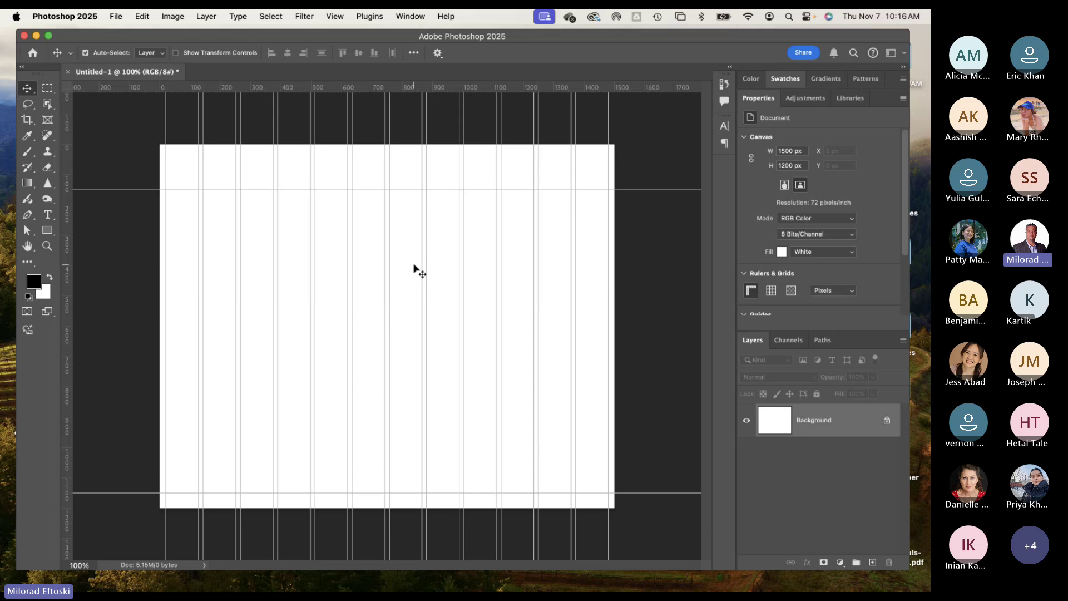
Step: Switch to Chrome and search Google for 'wireframe'
{"action": "mouse_move", "coordinate": [320, 576]}
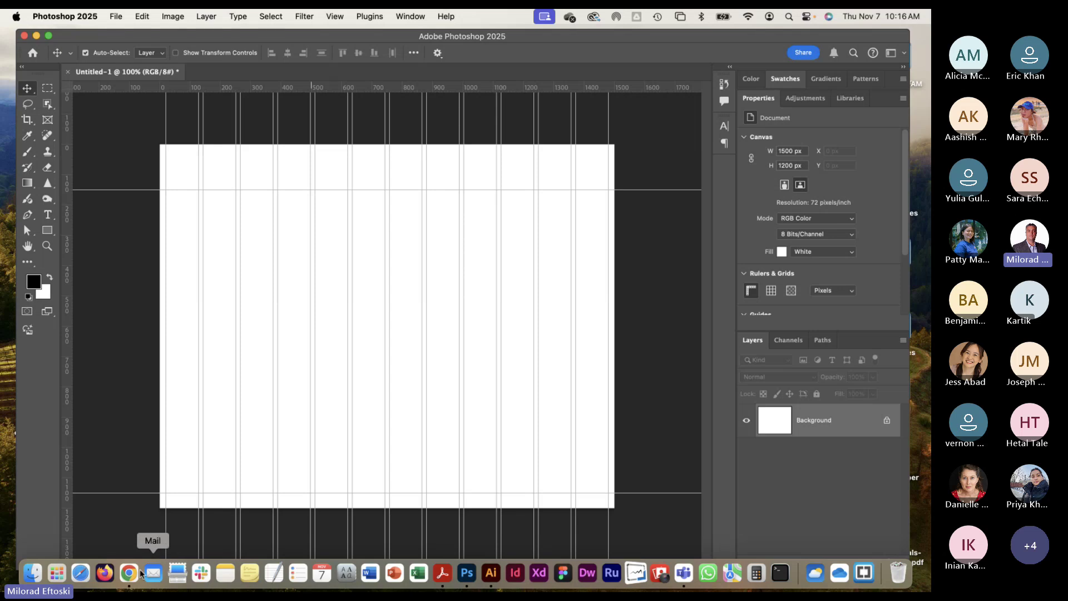
{"action": "left_click", "coordinate": [129, 574]}
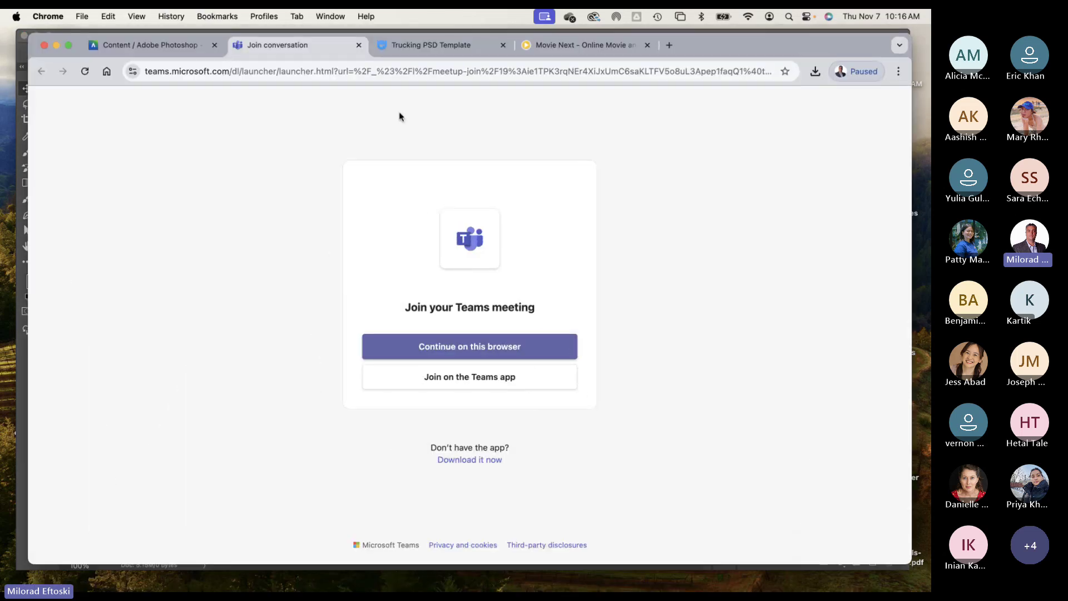
{"action": "left_click", "coordinate": [298, 73]}
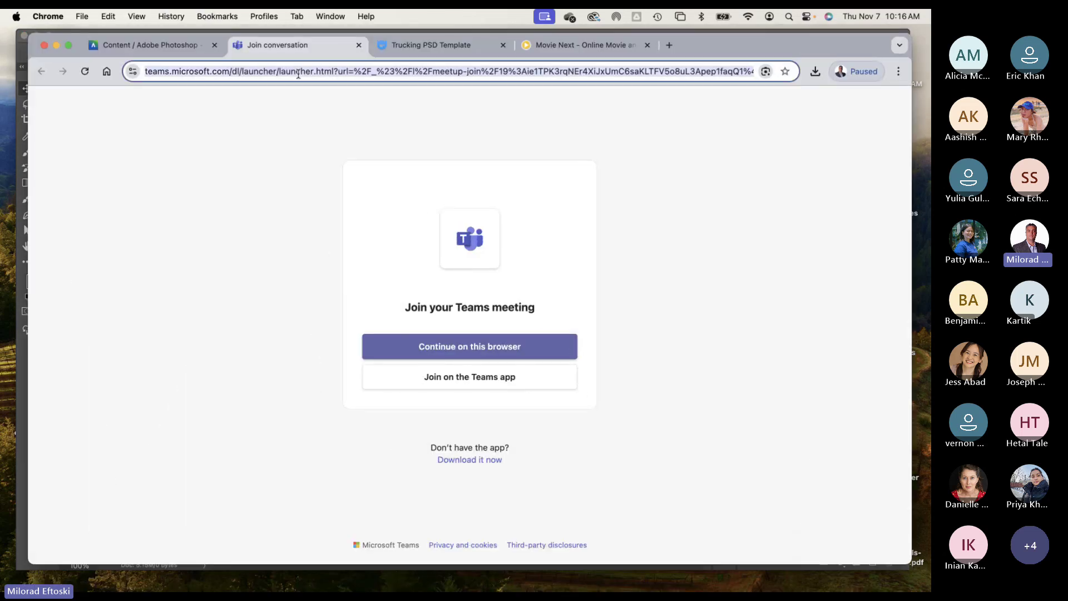
{"action": "type", "text": "wireframe"}
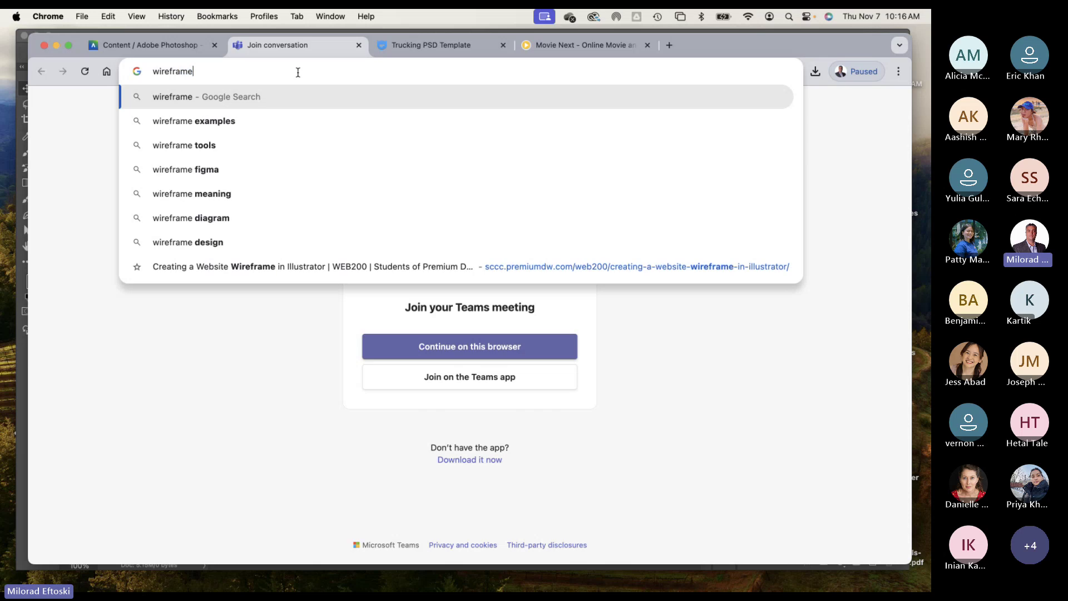
{"action": "key", "text": "Return"}
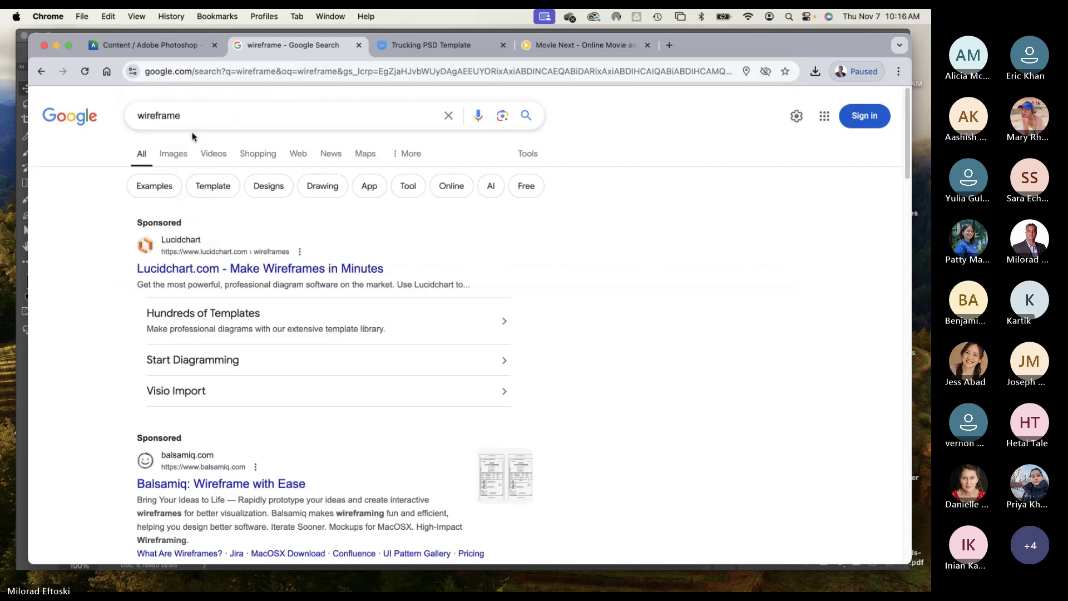
Step: Refine the search to 'wireframe website' and preview the Skillcrush image result
{"action": "left_click", "coordinate": [198, 117]}
{"action": "type", "text": "web"}
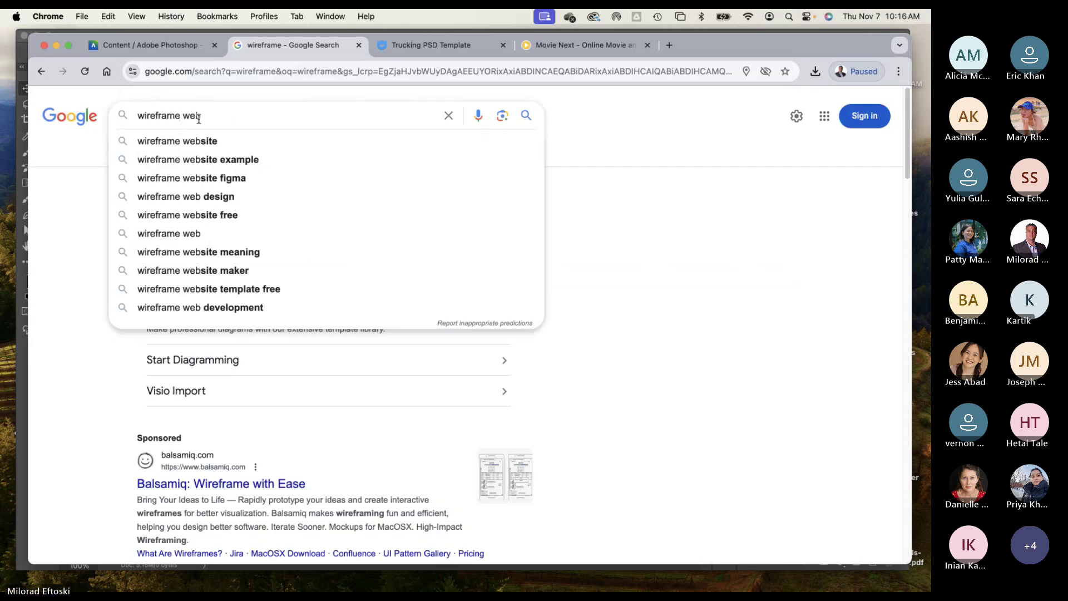
{"action": "left_click", "coordinate": [207, 141]}
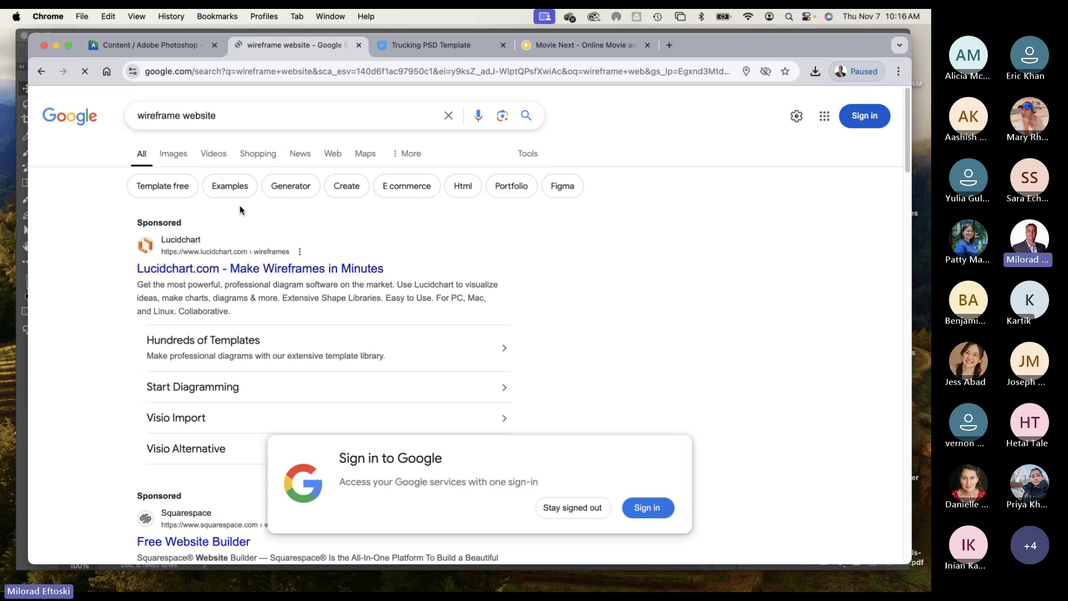
{"action": "left_click", "coordinate": [170, 156]}
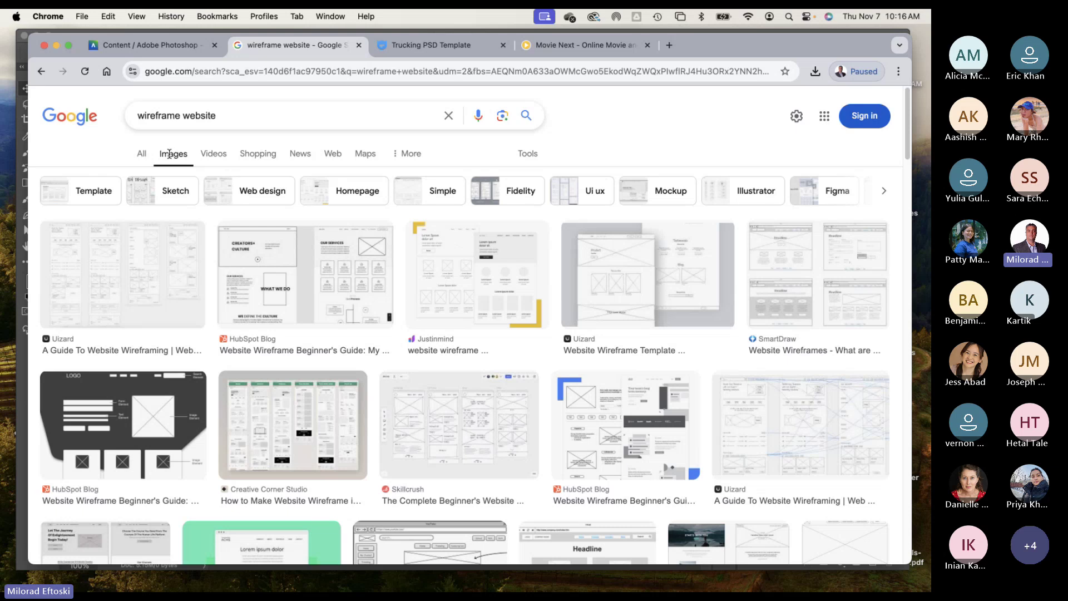
{"action": "left_click", "coordinate": [485, 396]}
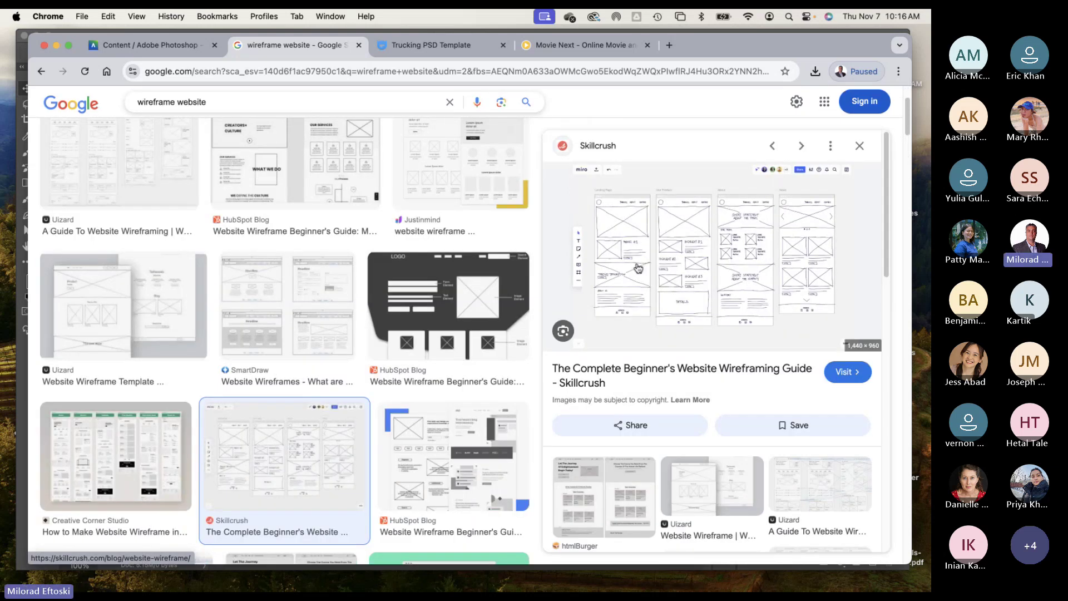
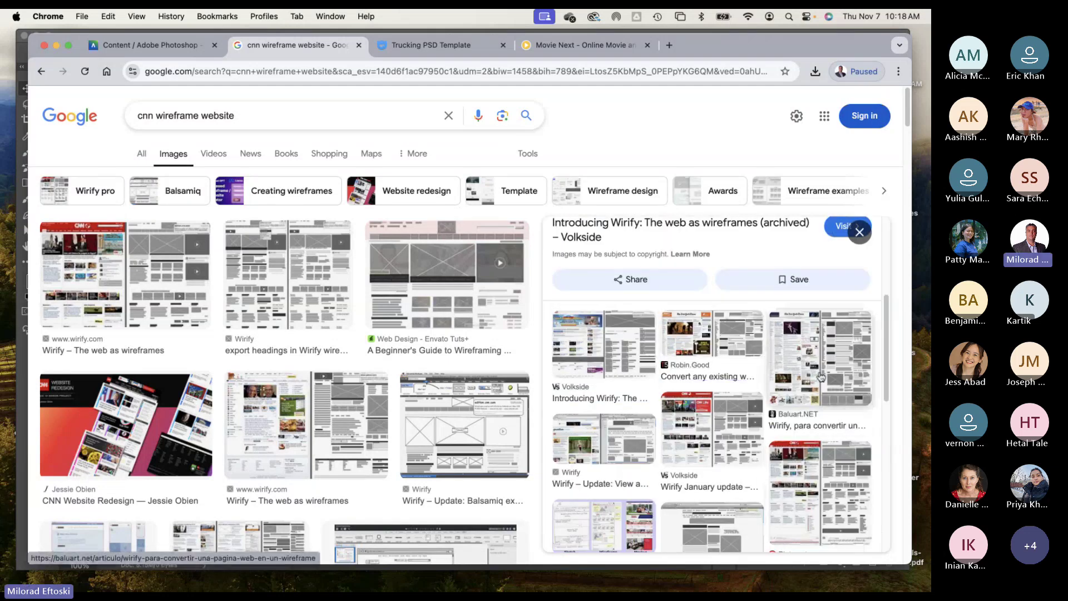
Step: Open the Baluart.NET Wirify wireframe article from its image preview and begin scrolling through it
{"action": "left_click", "coordinate": [770, 413]}
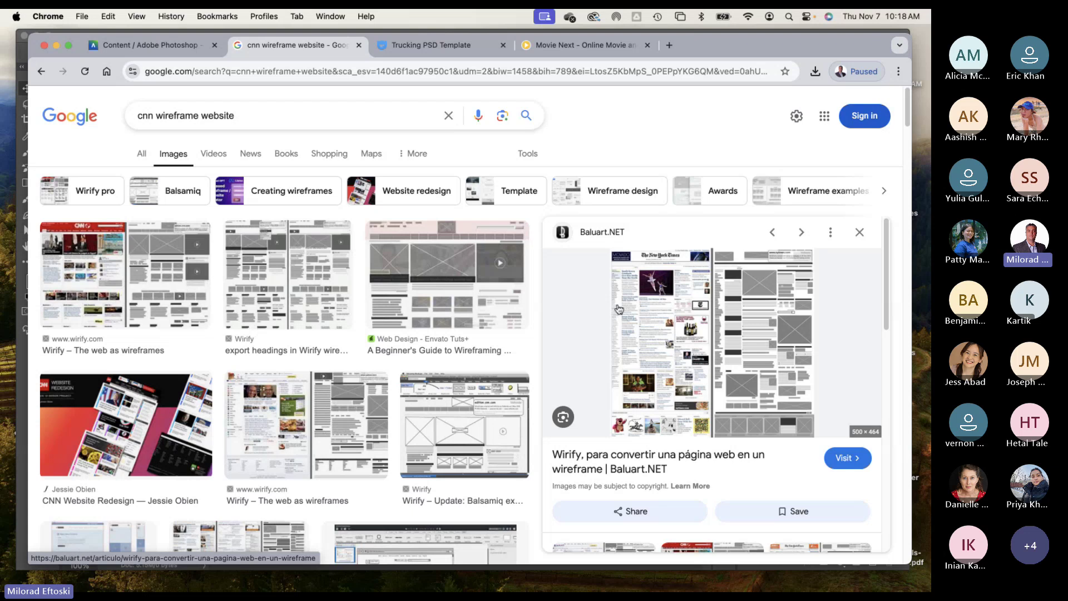
{"action": "left_click", "coordinate": [654, 367]}
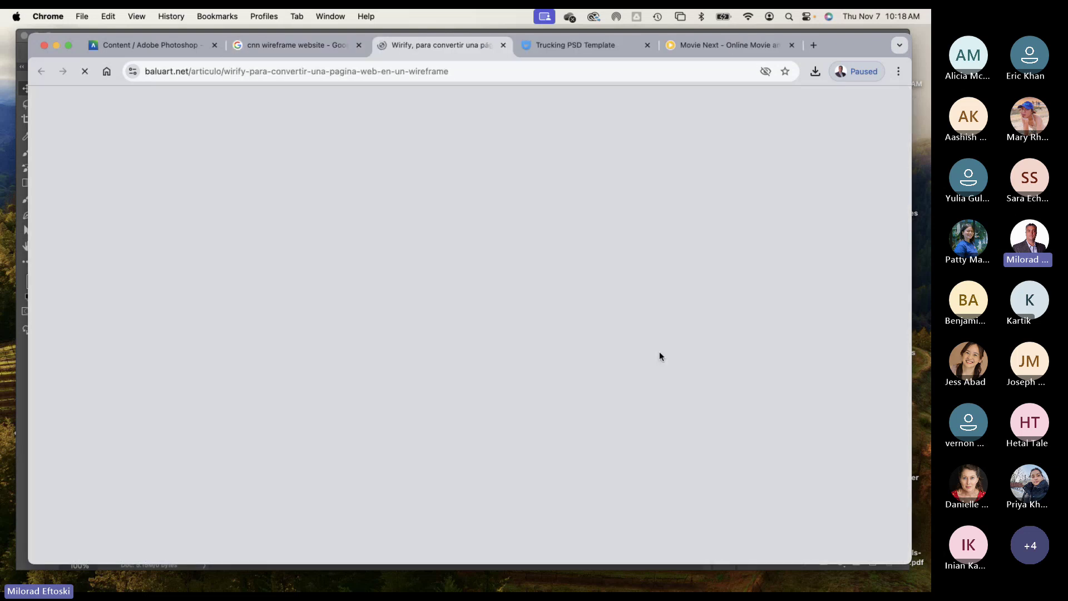
{"action": "scroll", "coordinate": [534, 317], "scroll_direction": "down", "scroll_amount": 2}
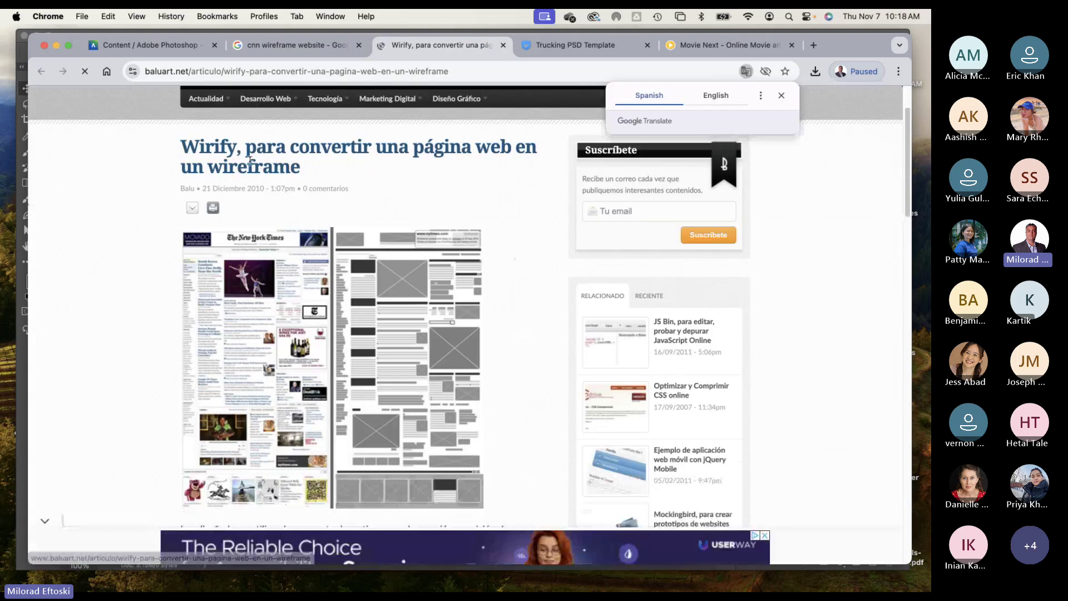
{"action": "scroll", "coordinate": [375, 261], "scroll_direction": "down", "scroll_amount": 1}
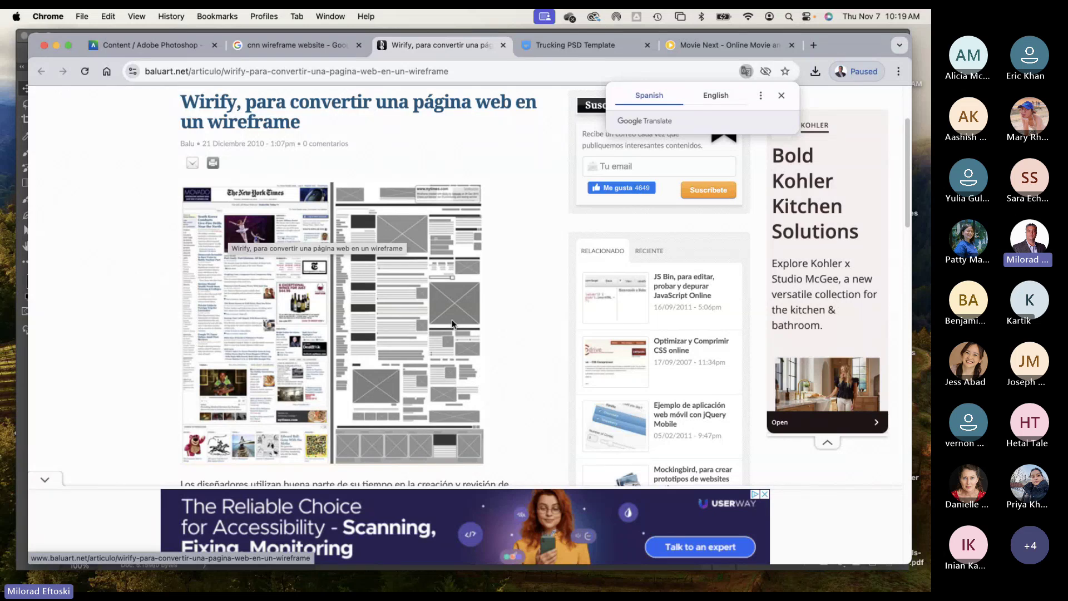
Step: Dismiss the translation offer, read further down the article, then close its tab
{"action": "left_click", "coordinate": [781, 95]}
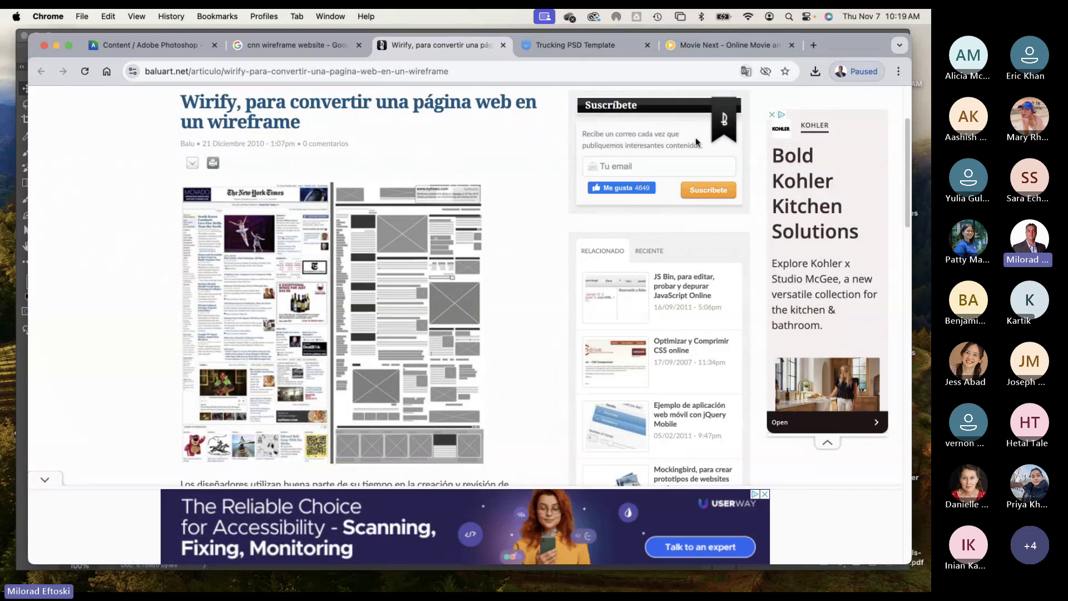
{"action": "scroll", "coordinate": [459, 310], "scroll_direction": "down", "scroll_amount": 6}
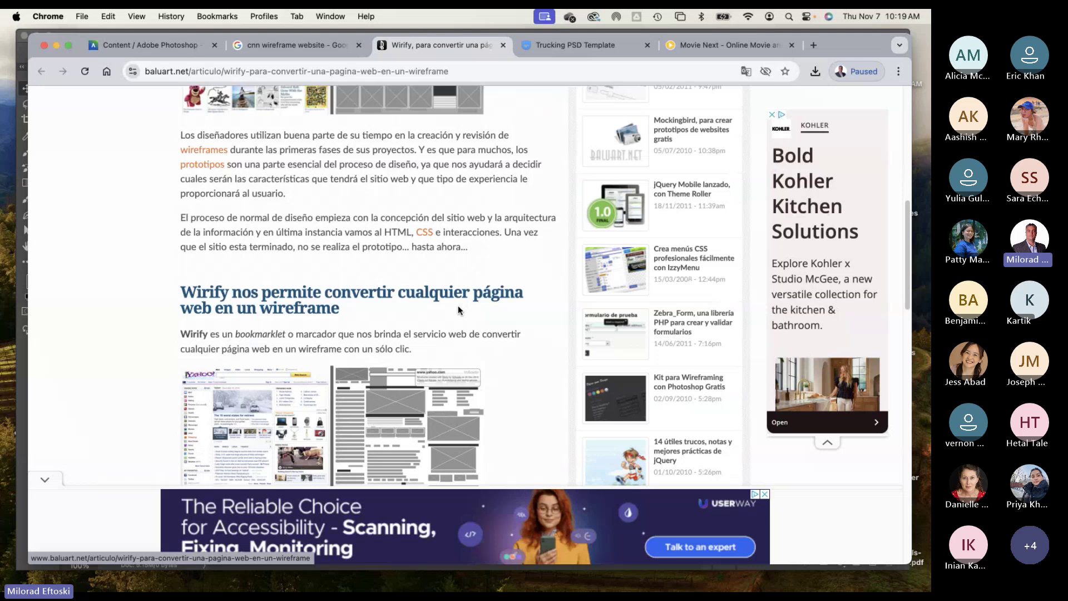
{"action": "scroll", "coordinate": [458, 306], "scroll_direction": "down", "scroll_amount": 10}
{"action": "scroll", "coordinate": [413, 290], "scroll_direction": "down", "scroll_amount": 3}
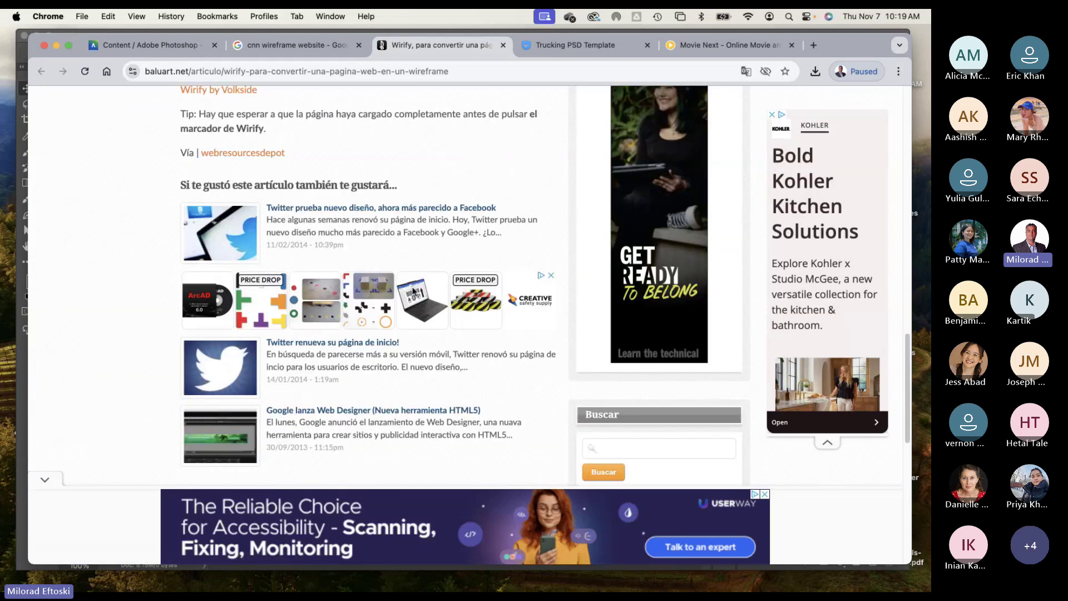
{"action": "key", "text": "Home"}
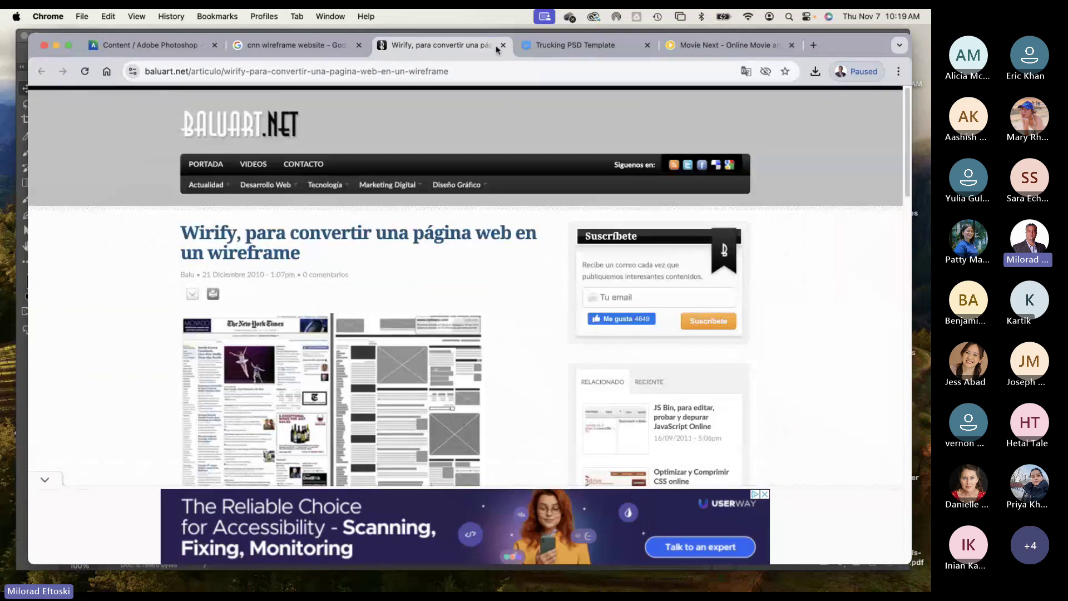
{"action": "left_click", "coordinate": [503, 45]}
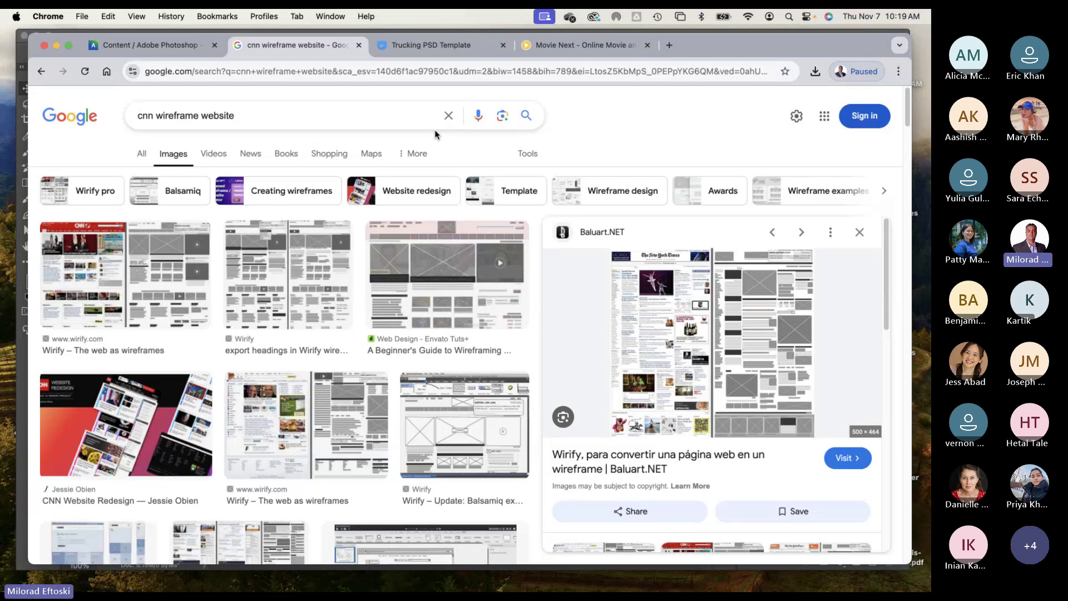
Step: Minimize Chrome and narrow the Photoshop window so the desktop shows beside it
{"action": "left_click", "coordinate": [56, 45]}
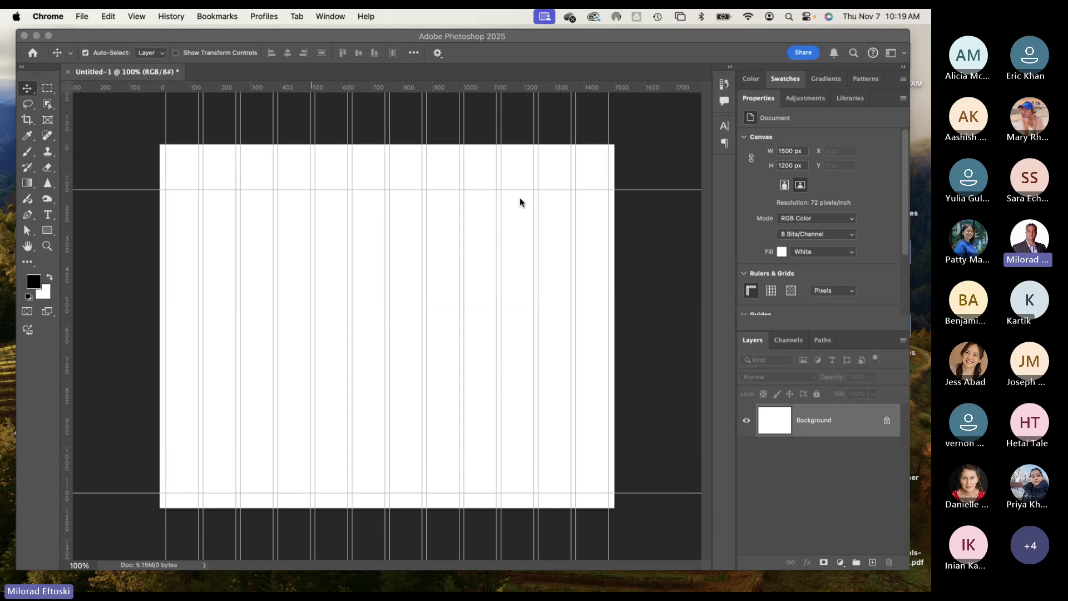
{"action": "left_click", "coordinate": [910, 204]}
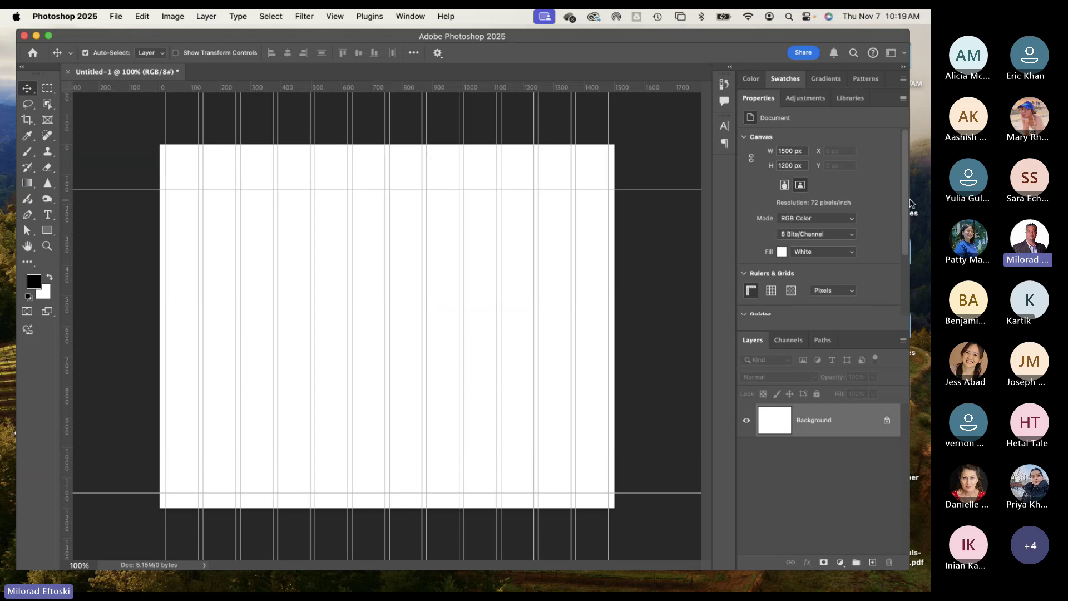
{"action": "left_click_drag", "start_coordinate": [909, 205], "coordinate": [831, 191]}
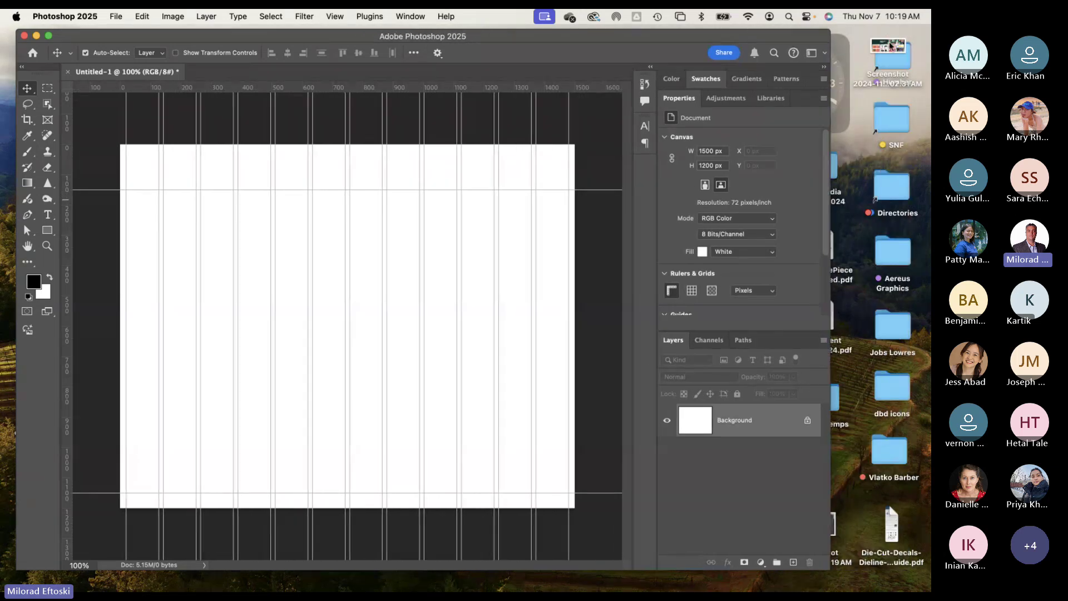
Step: Preview the desktop screenshot file with Quick Look, then close the preview
{"action": "left_click", "coordinate": [890, 46]}
{"action": "key", "text": "space"}
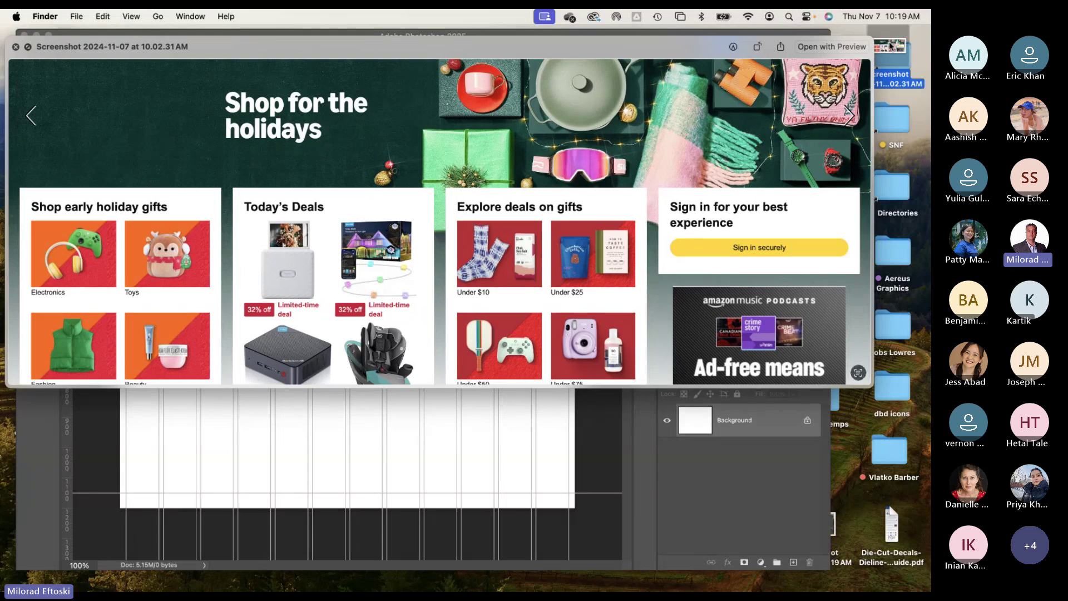
{"action": "key", "text": "space"}
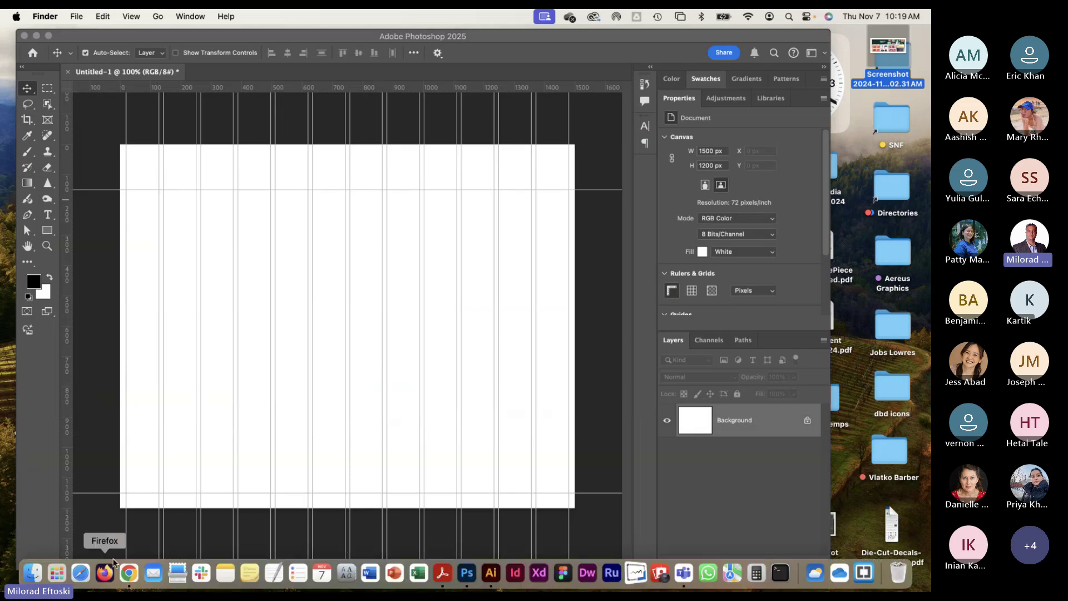
Step: On the Movie Next tab, search 'amaz' and open the Amazon.ca official site
{"action": "left_click", "coordinate": [136, 564]}
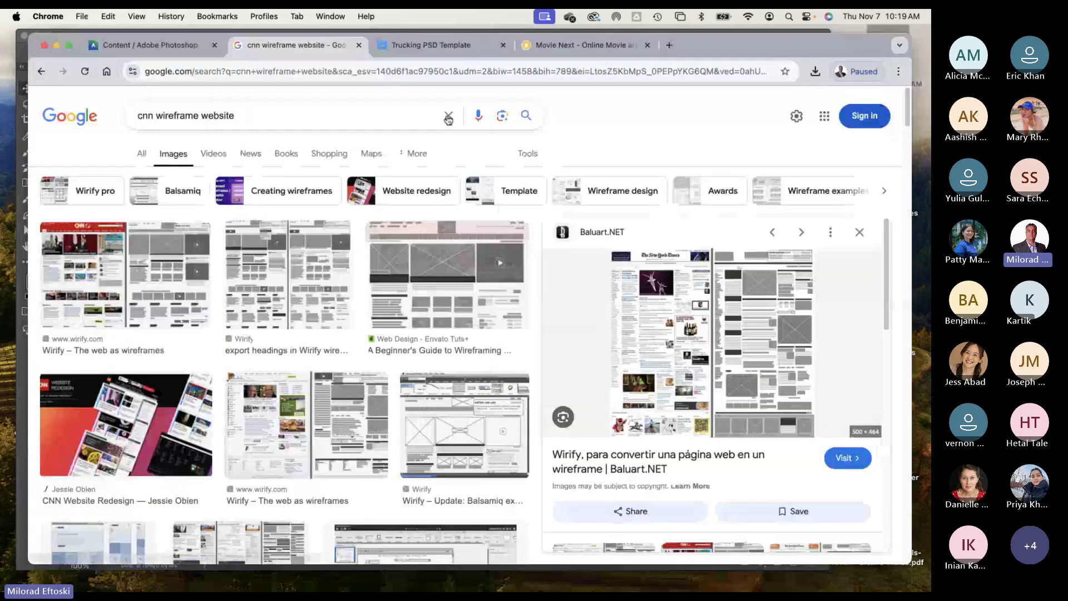
{"action": "left_click", "coordinate": [587, 46]}
{"action": "left_click", "coordinate": [545, 69]}
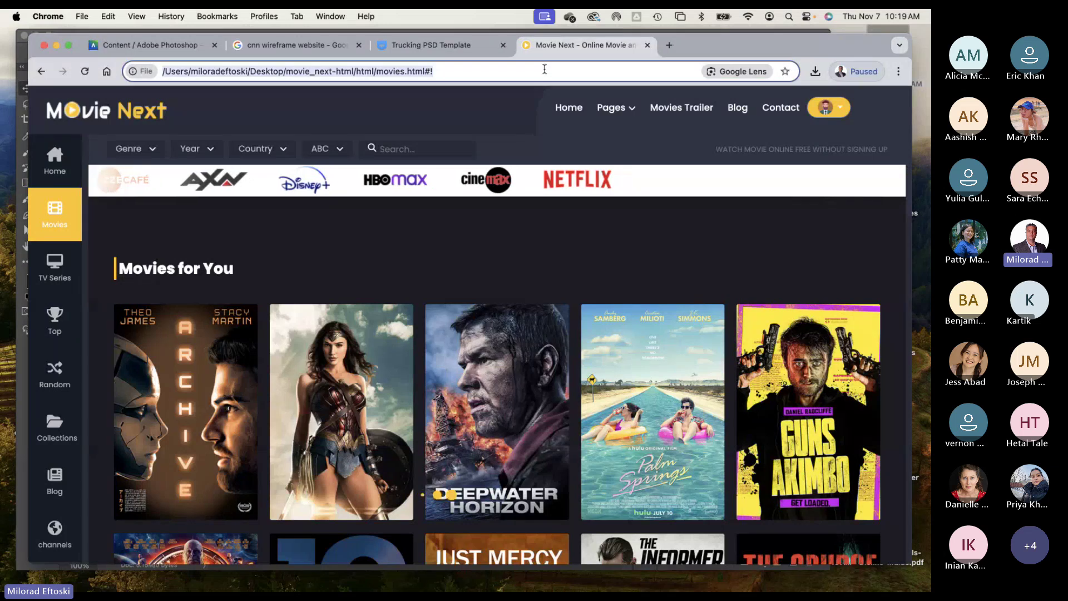
{"action": "type", "text": "amaz"}
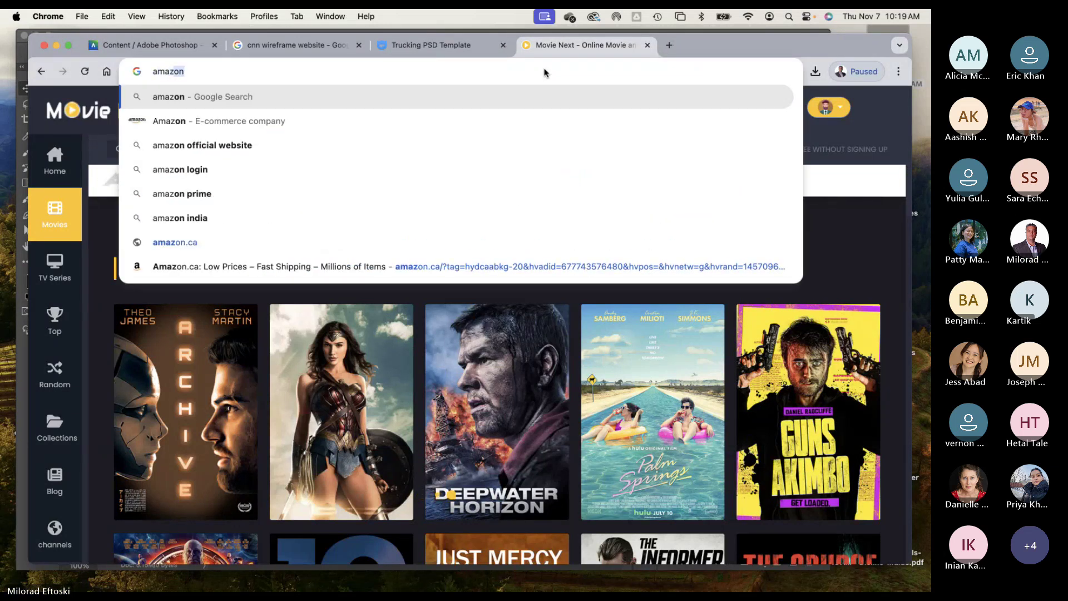
{"action": "key", "text": "Return"}
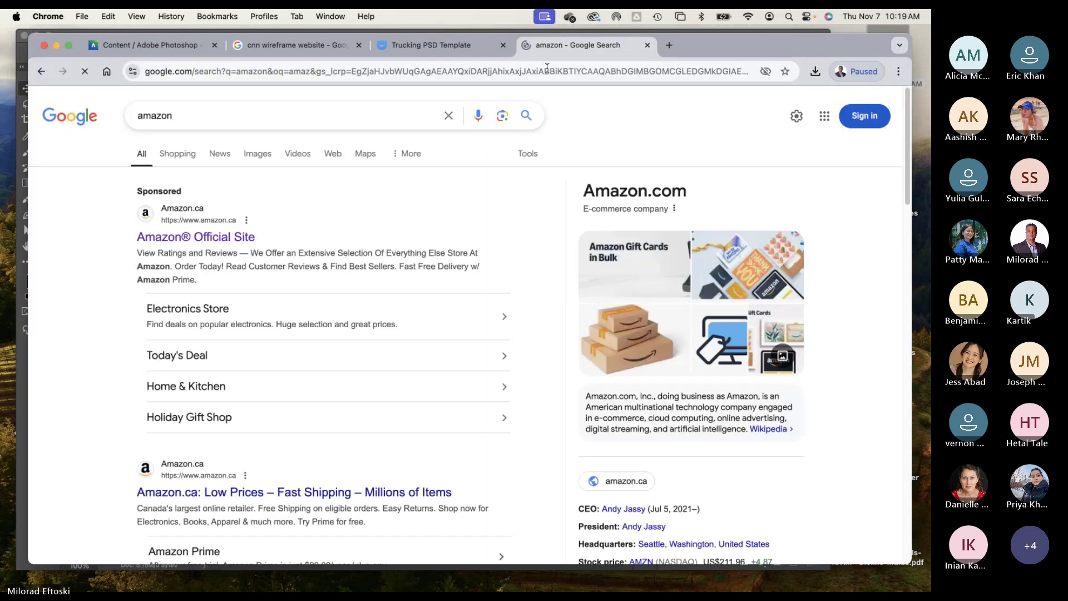
{"action": "left_click", "coordinate": [222, 235]}
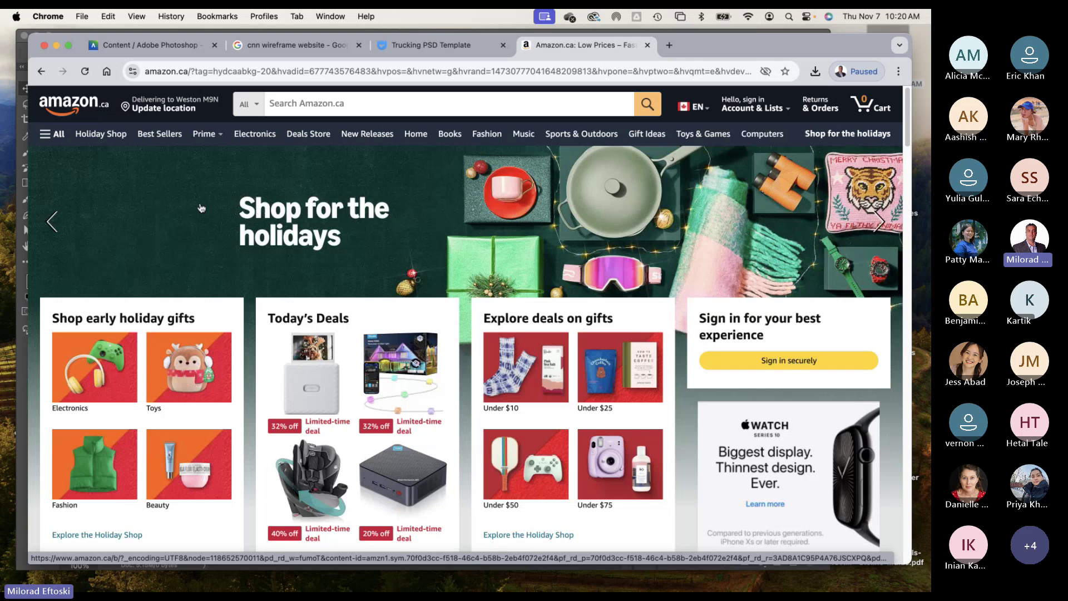
Step: Advance the Amazon hero banner four slides, then bring the Photoshop canvas forward
{"action": "left_click", "coordinate": [878, 224]}
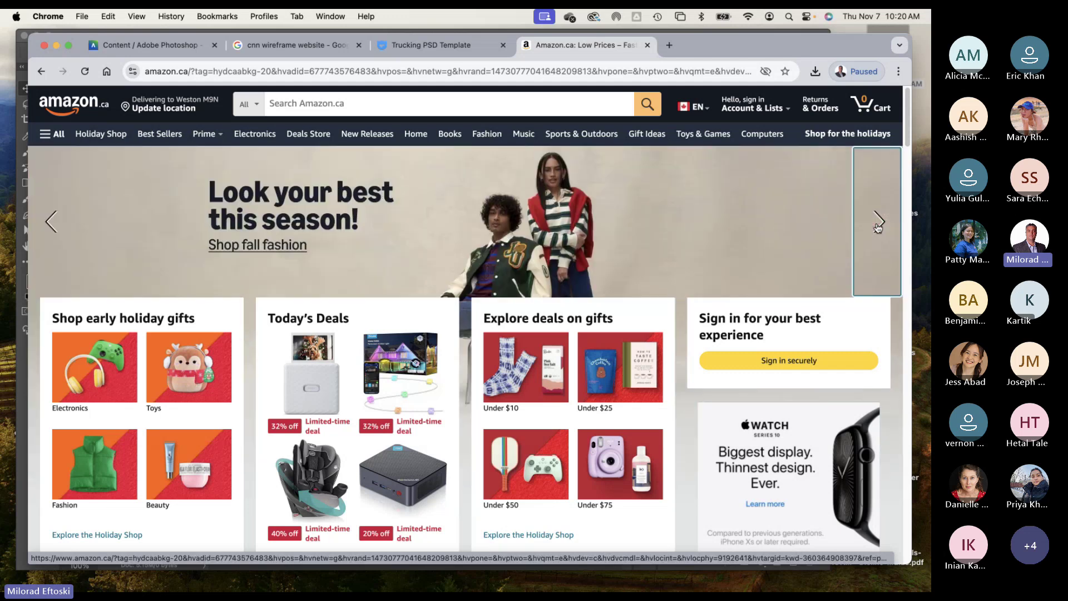
{"action": "left_click", "coordinate": [877, 224]}
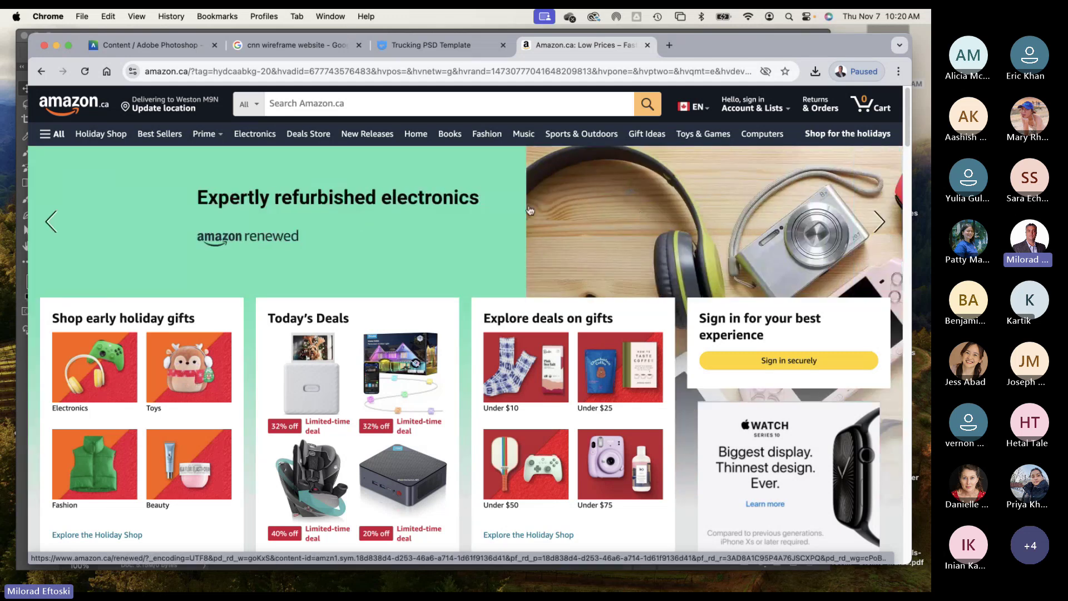
{"action": "left_click", "coordinate": [878, 223]}
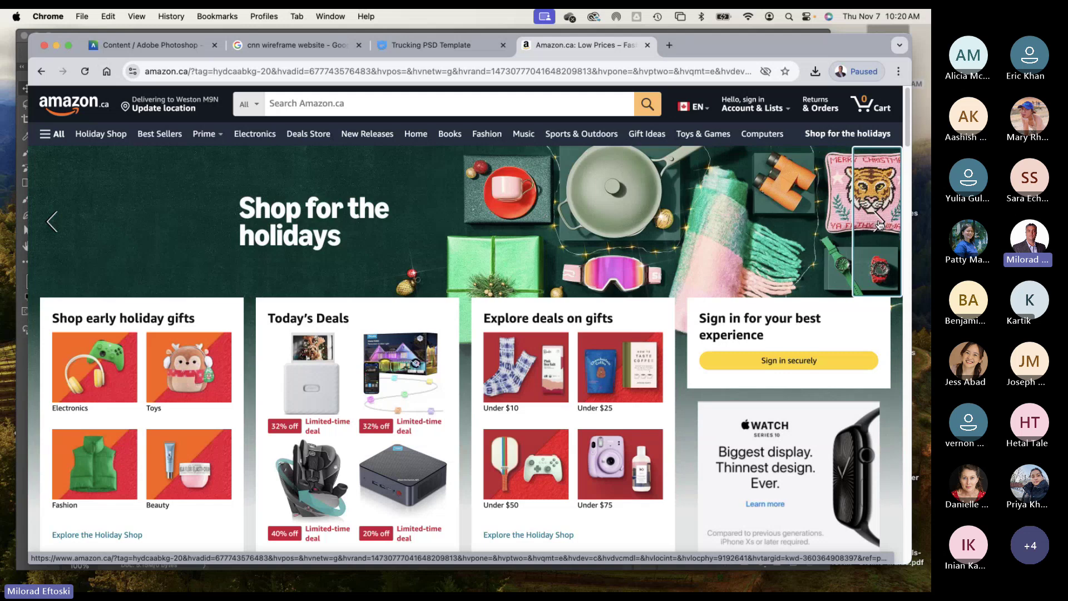
{"action": "left_click", "coordinate": [878, 223]}
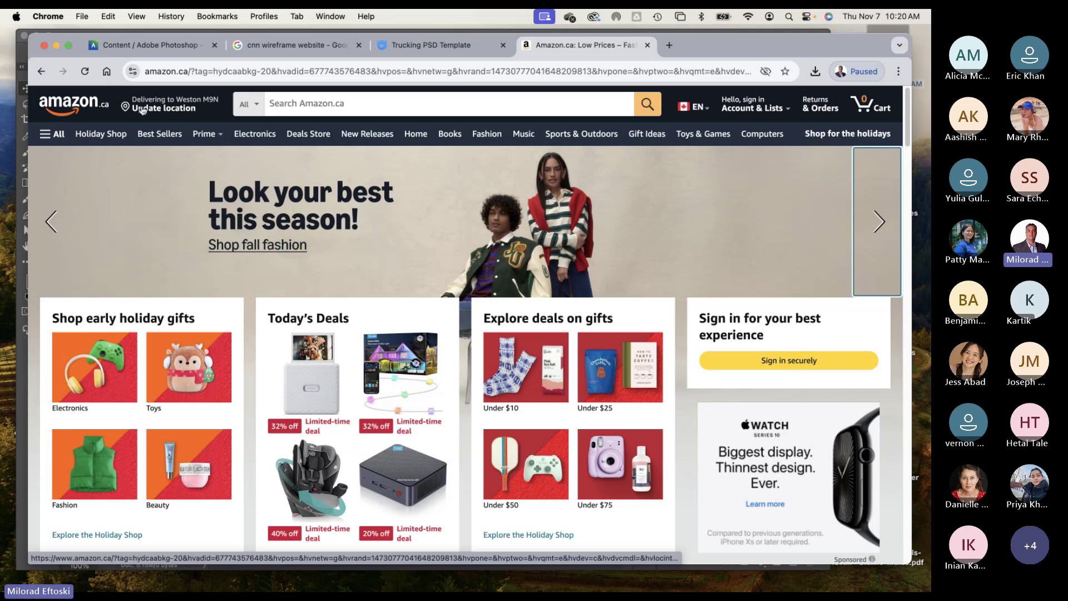
{"action": "left_click", "coordinate": [18, 229]}
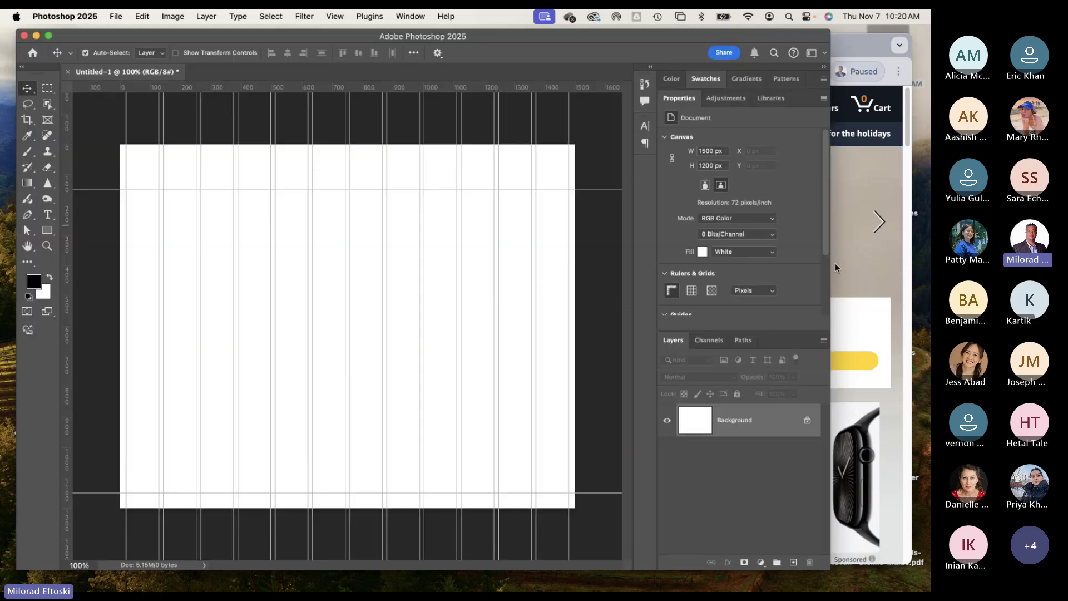
Step: Flip between Photoshop and Chrome with Cmd+Tab, ending on the Amazon.ca homepage scrolled down
{"action": "left_click", "coordinate": [908, 318]}
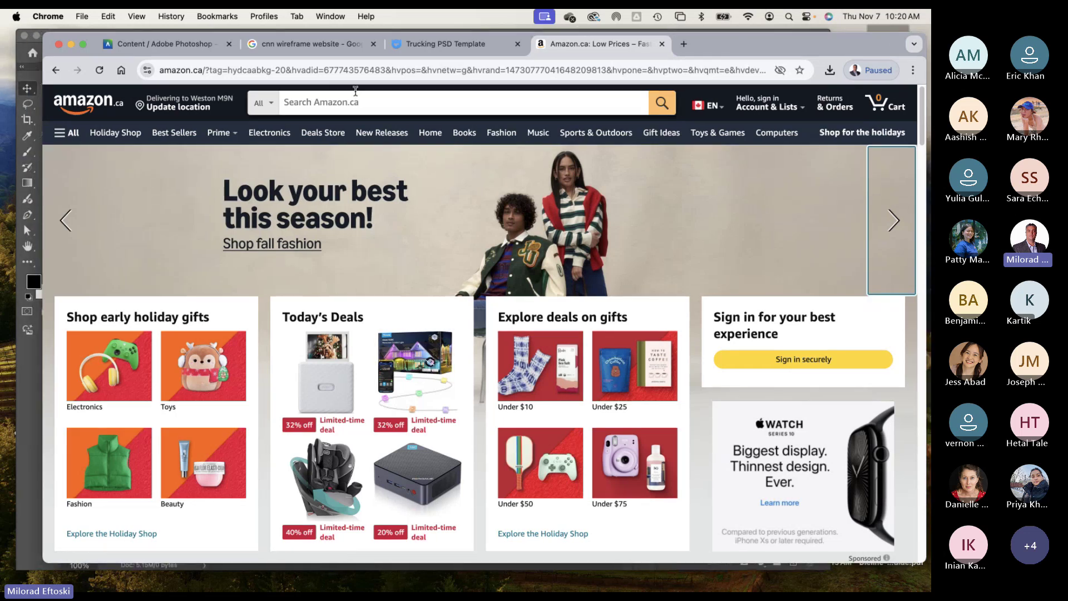
{"action": "key", "text": "super+Tab"}
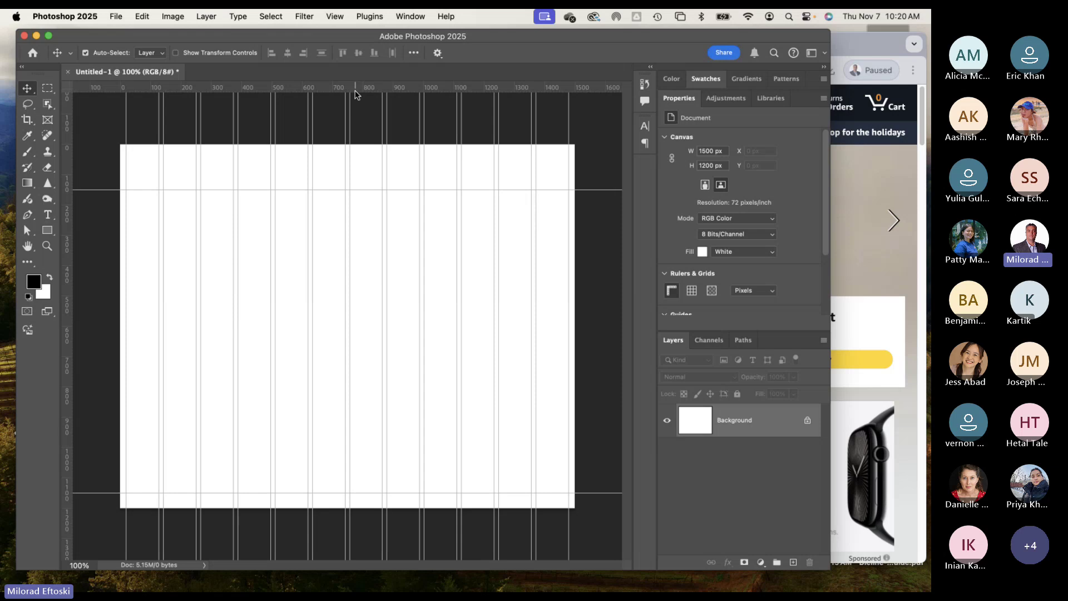
{"action": "key", "text": "super+Tab"}
{"action": "key", "text": "super+Tab"}
{"action": "key", "text": "super+Tab"}
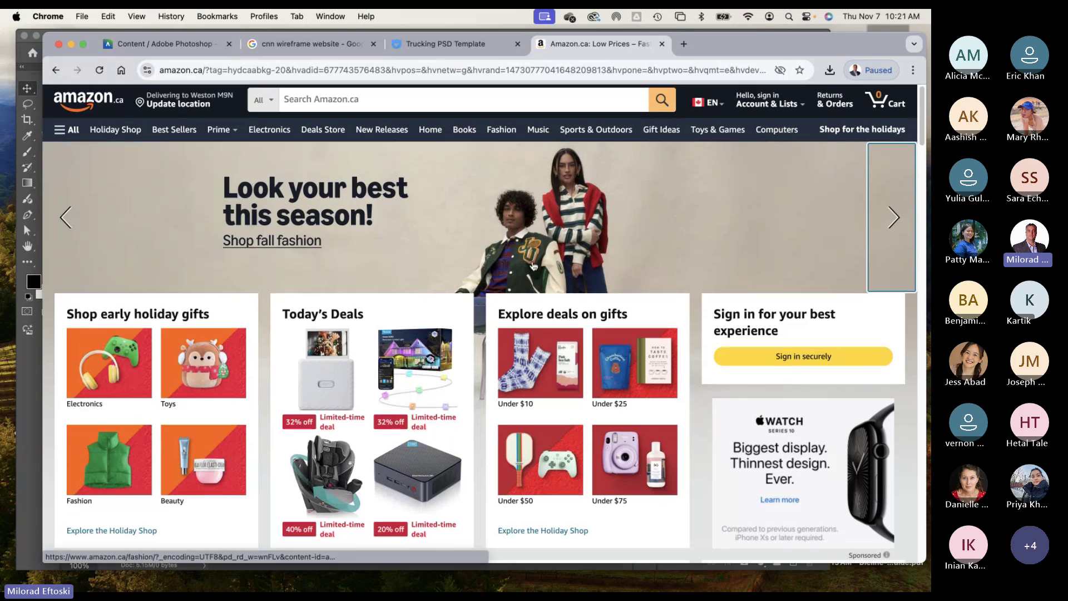
{"action": "scroll", "coordinate": [531, 266], "scroll_direction": "down", "scroll_amount": 3}
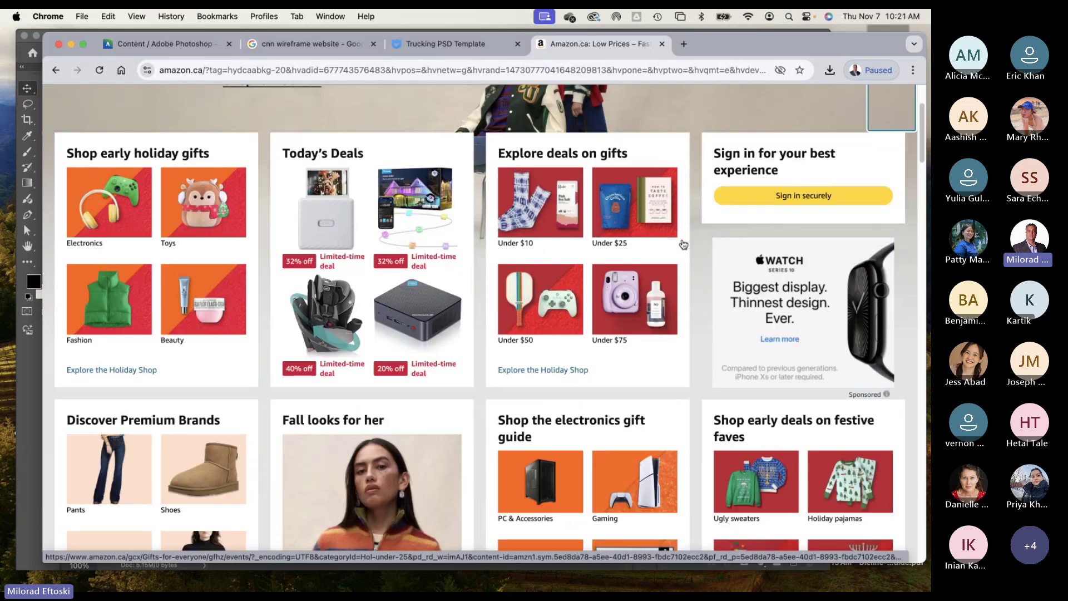
{"action": "scroll", "coordinate": [658, 241], "scroll_direction": "down", "scroll_amount": 1}
{"action": "scroll", "coordinate": [658, 240], "scroll_direction": "up", "scroll_amount": 4}
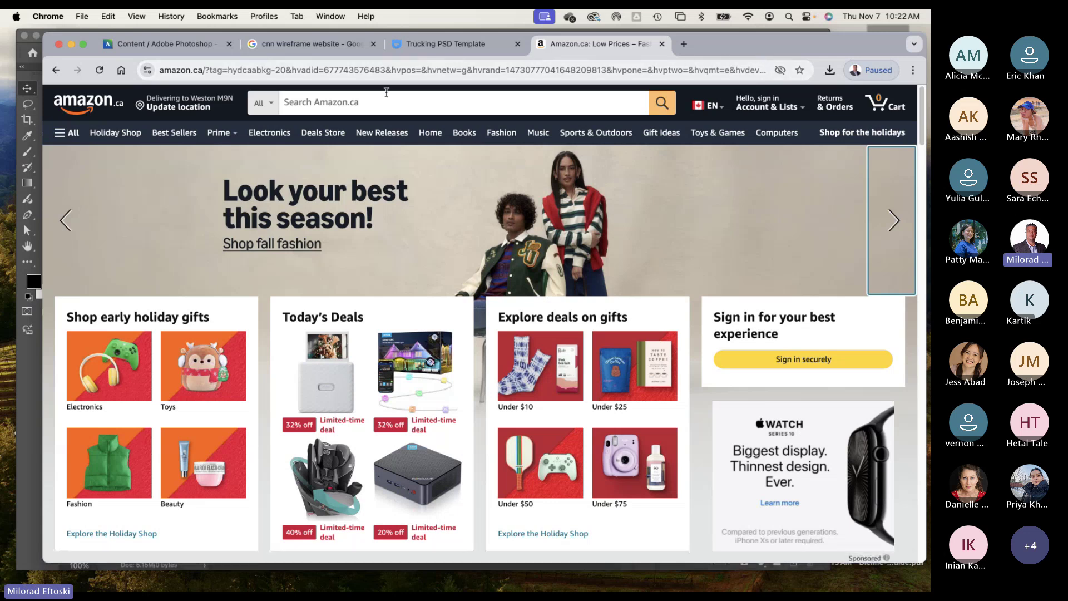
Step: Draw a black 1501×152 px Rectangle 1 header bar across the canvas top
{"action": "left_click", "coordinate": [71, 43]}
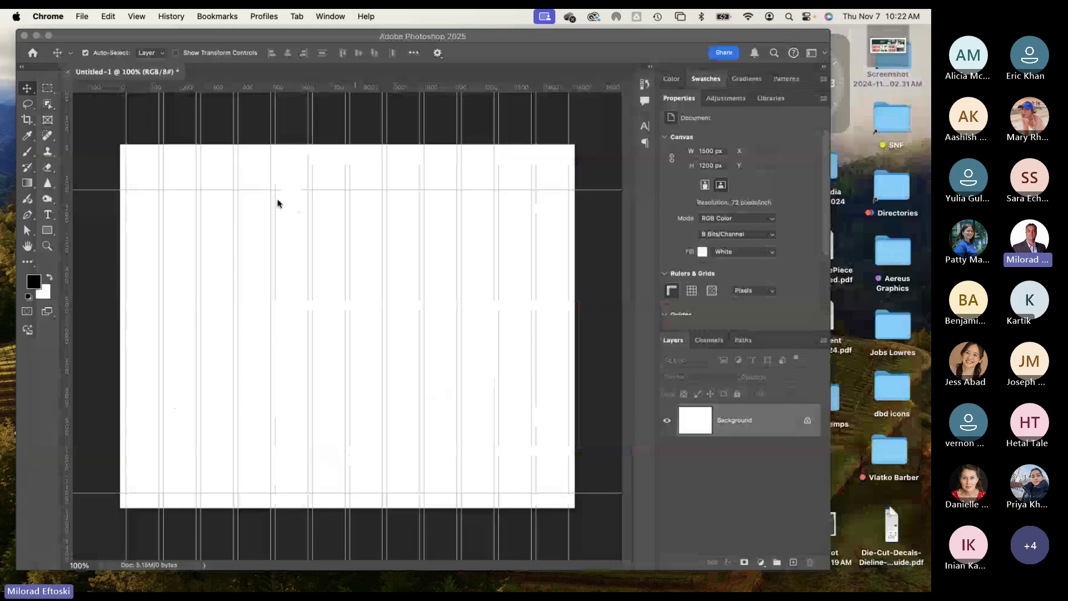
{"action": "left_click", "coordinate": [50, 229]}
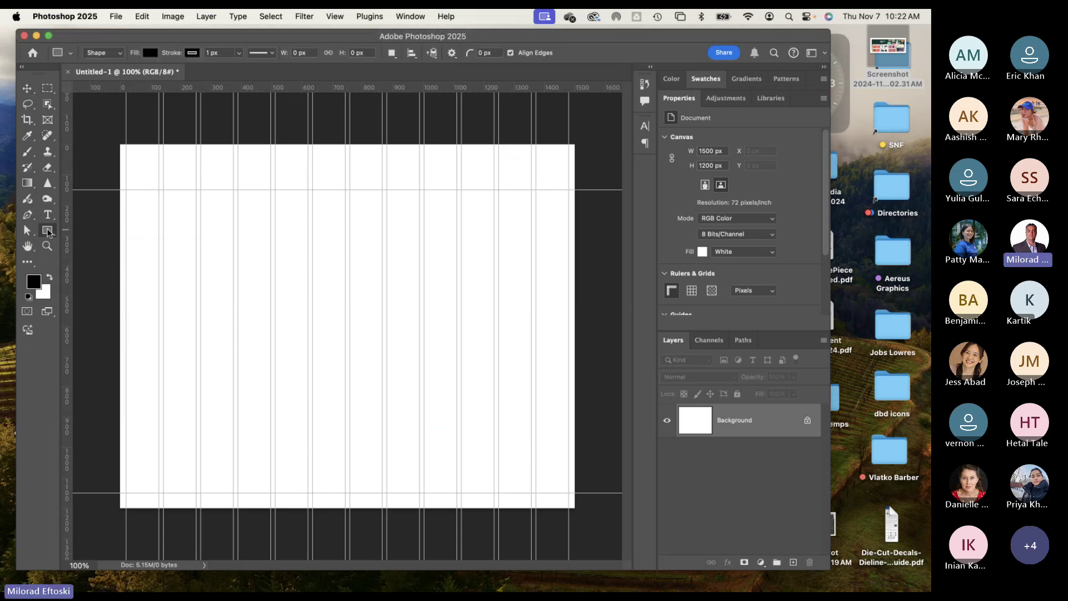
{"action": "right_click", "coordinate": [49, 231]}
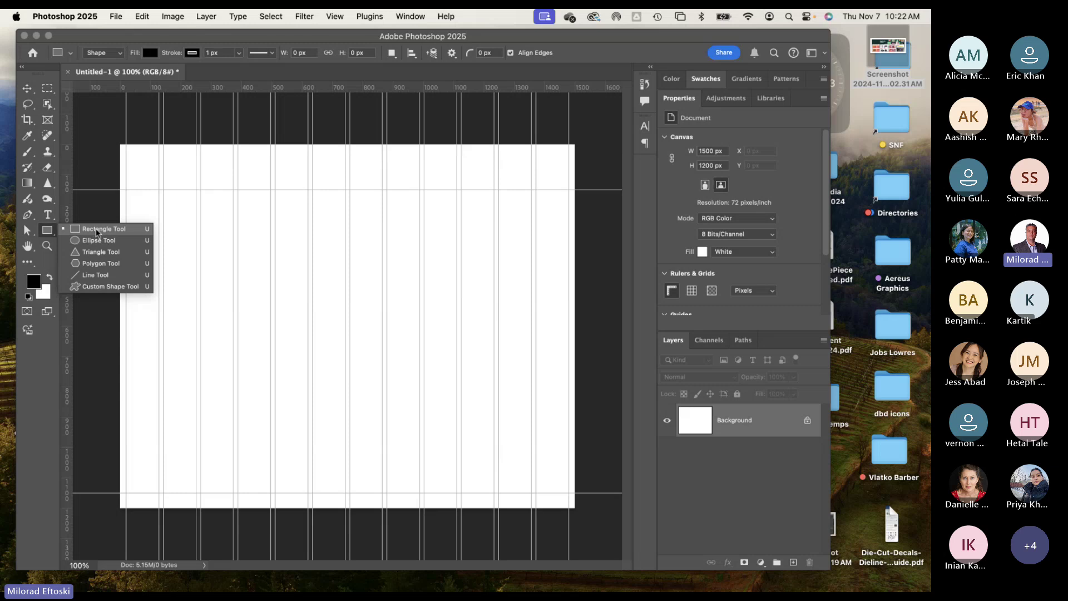
{"action": "left_click", "coordinate": [97, 233]}
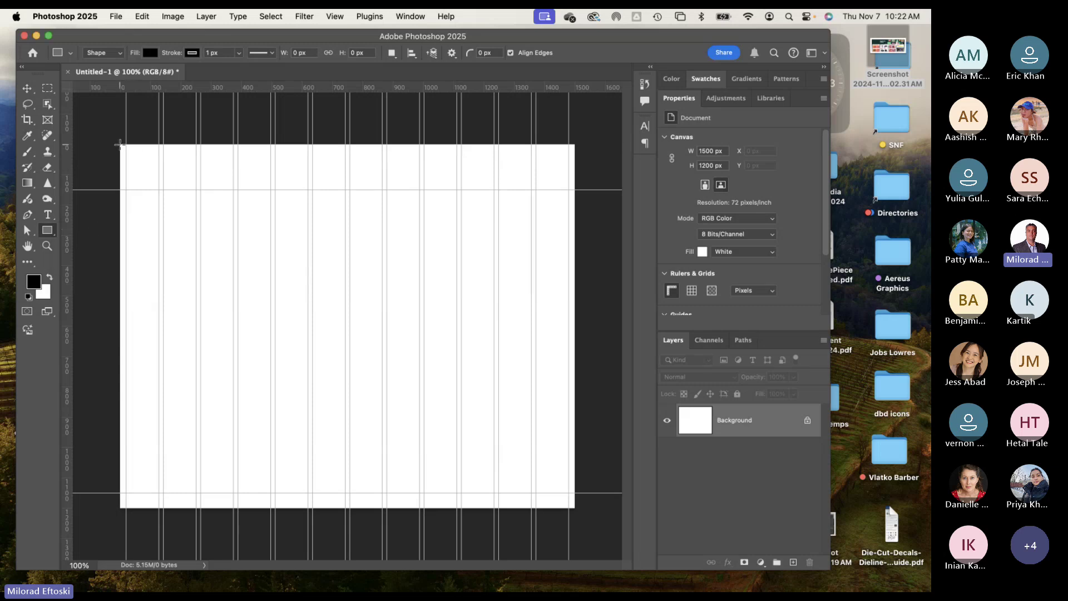
{"action": "left_click_drag", "start_coordinate": [121, 144], "coordinate": [575, 190]}
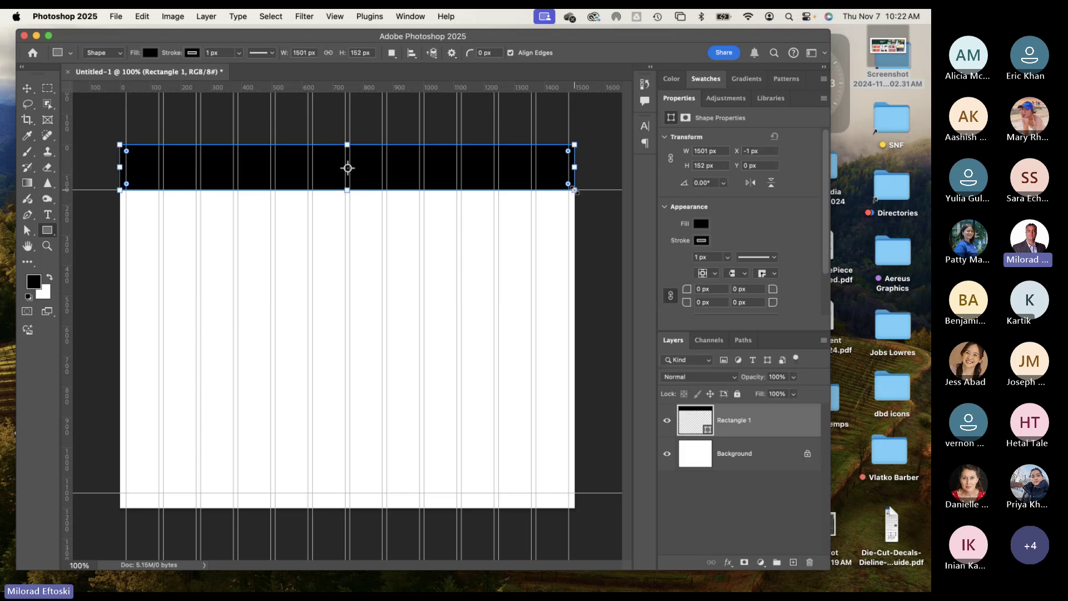
{"action": "left_click", "coordinate": [29, 90]}
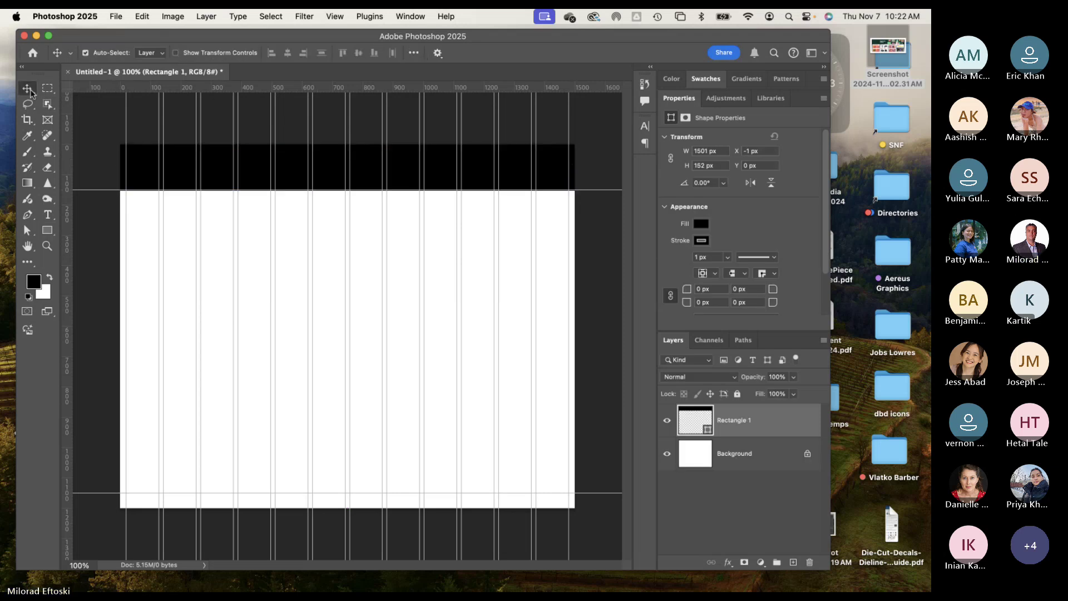
{"action": "left_click", "coordinate": [285, 161]}
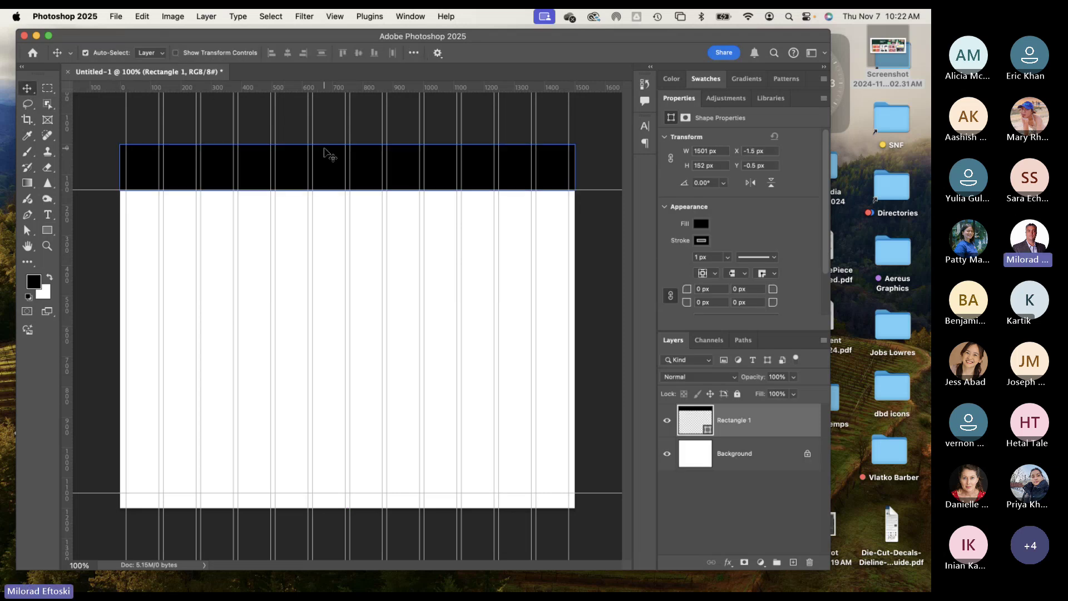
{"action": "left_click", "coordinate": [47, 232]}
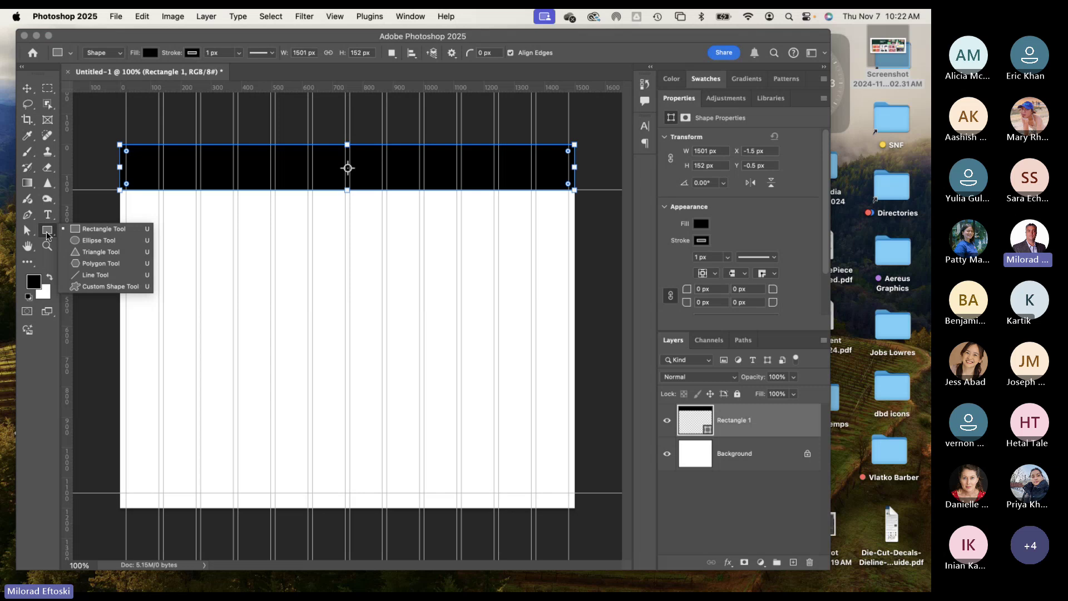
Step: Undo the accidental nudge and try light grey, teal and grey fill swatches on the header
{"action": "left_click", "coordinate": [47, 232]}
{"action": "key", "text": "super+z"}
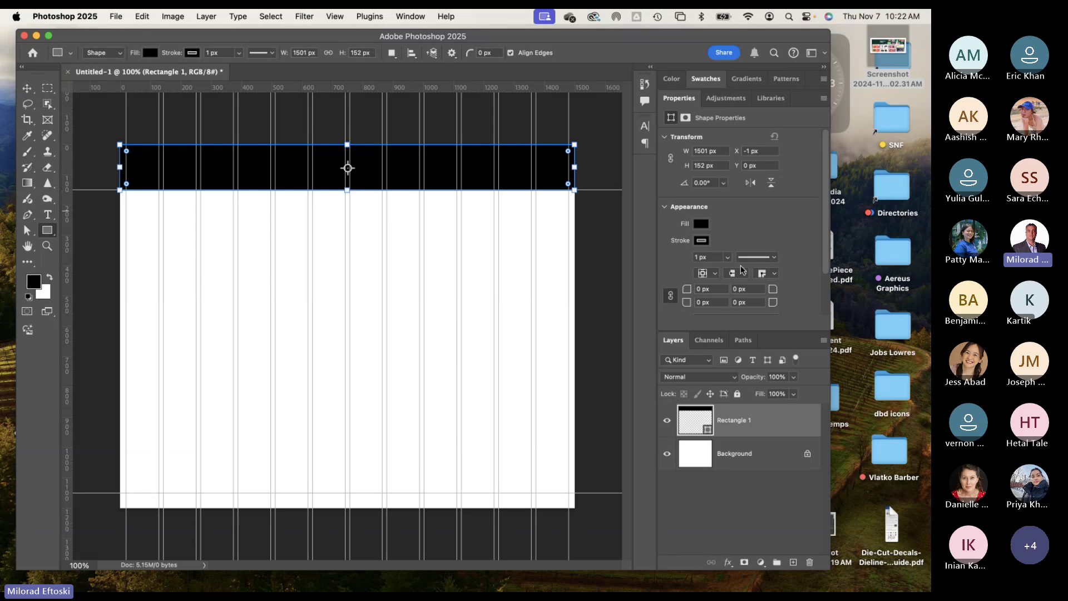
{"action": "left_click", "coordinate": [700, 223]}
{"action": "left_click", "coordinate": [672, 289]}
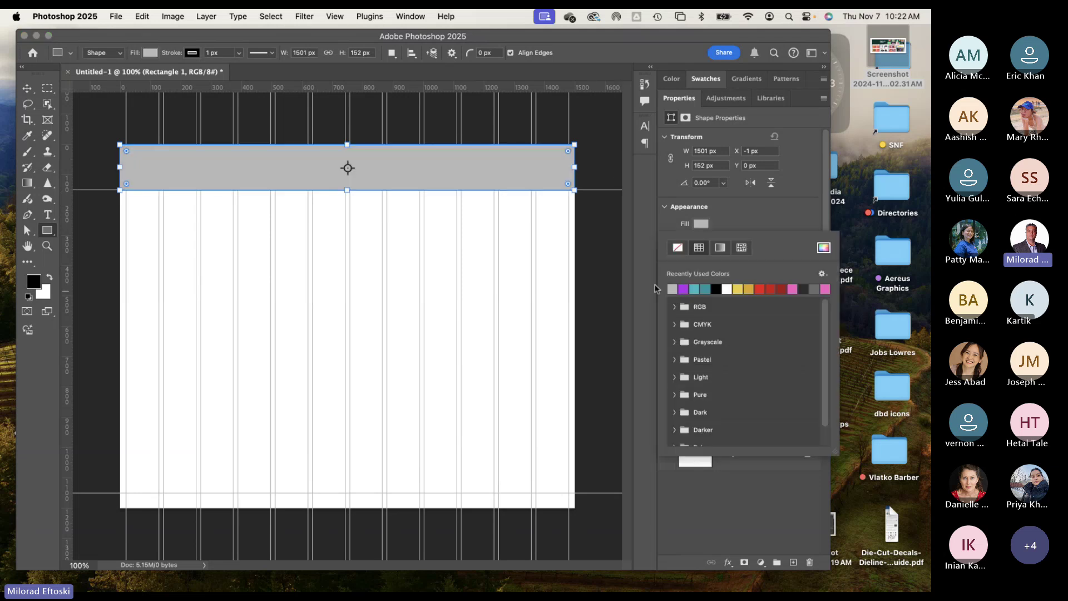
{"action": "left_click", "coordinate": [716, 289]}
{"action": "left_click", "coordinate": [706, 289]}
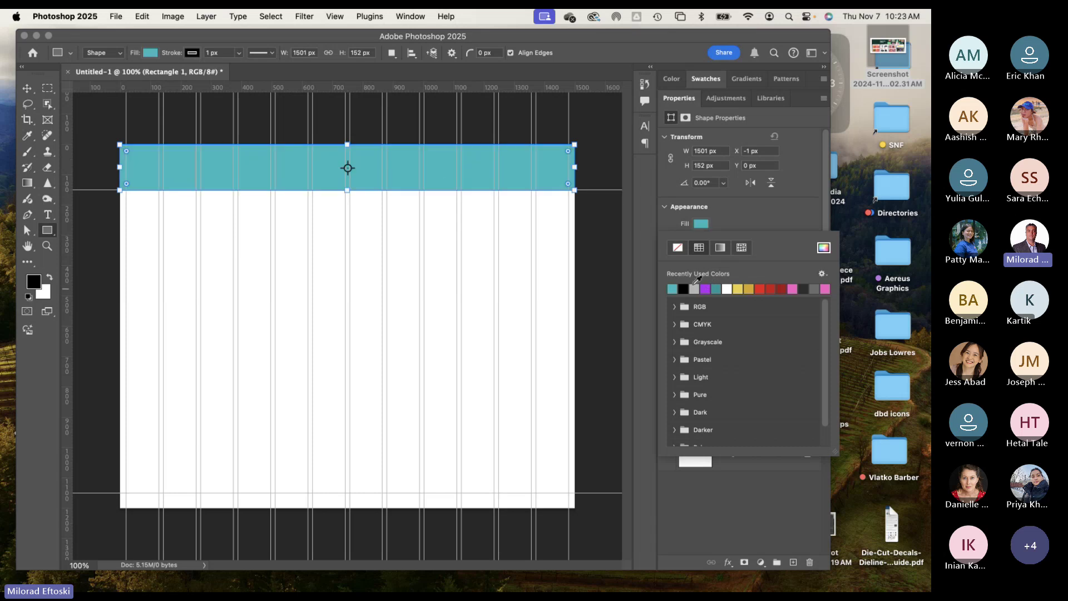
{"action": "left_click", "coordinate": [694, 289]}
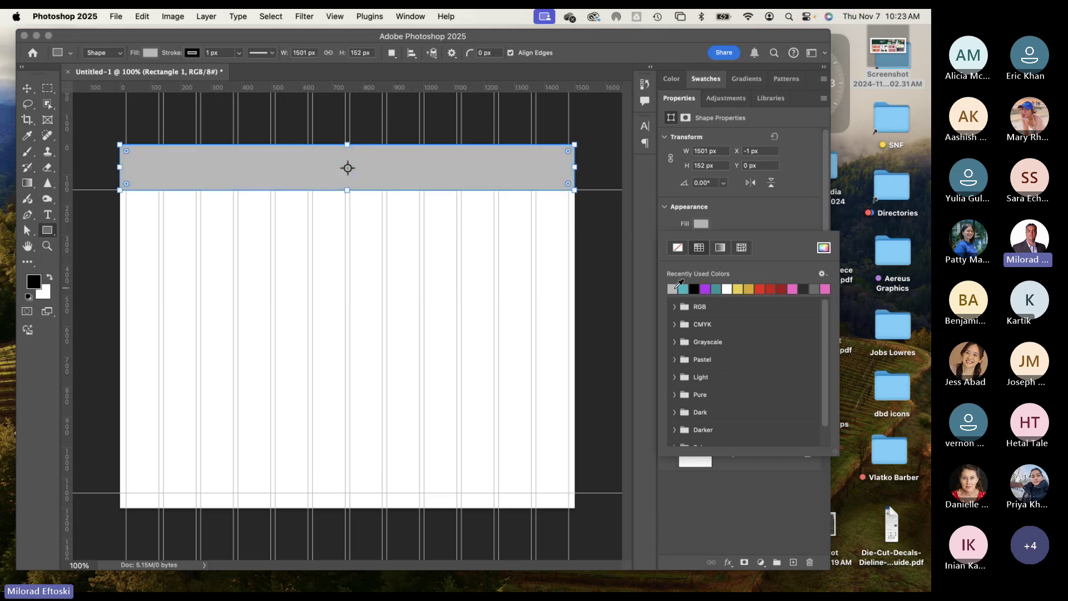
{"action": "left_click", "coordinate": [694, 288]}
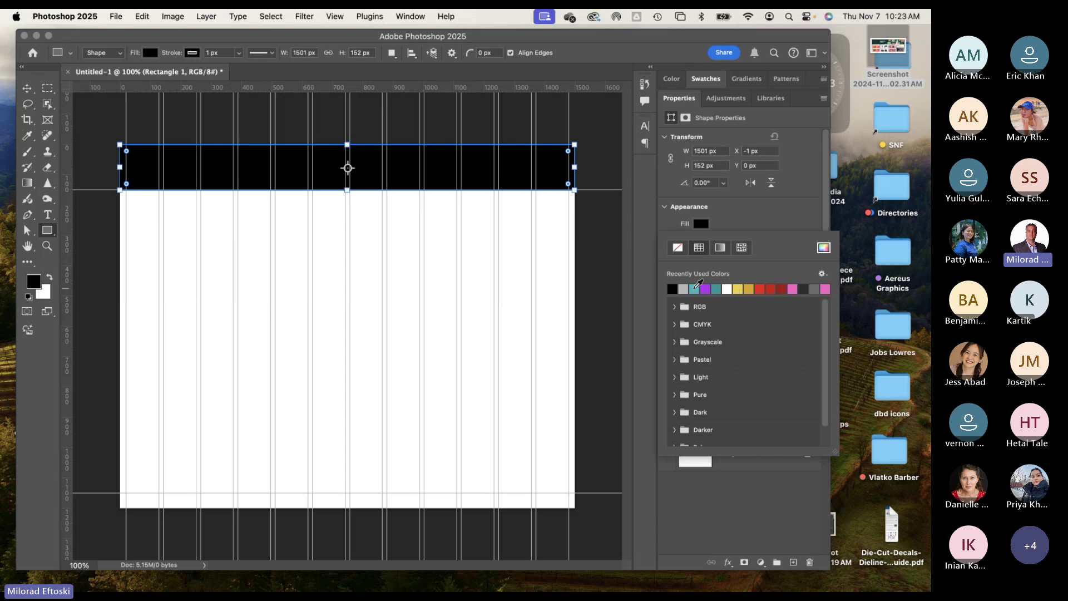
Step: Settle on a medium grey header fill, then deselect the header layer
{"action": "left_click", "coordinate": [804, 288]}
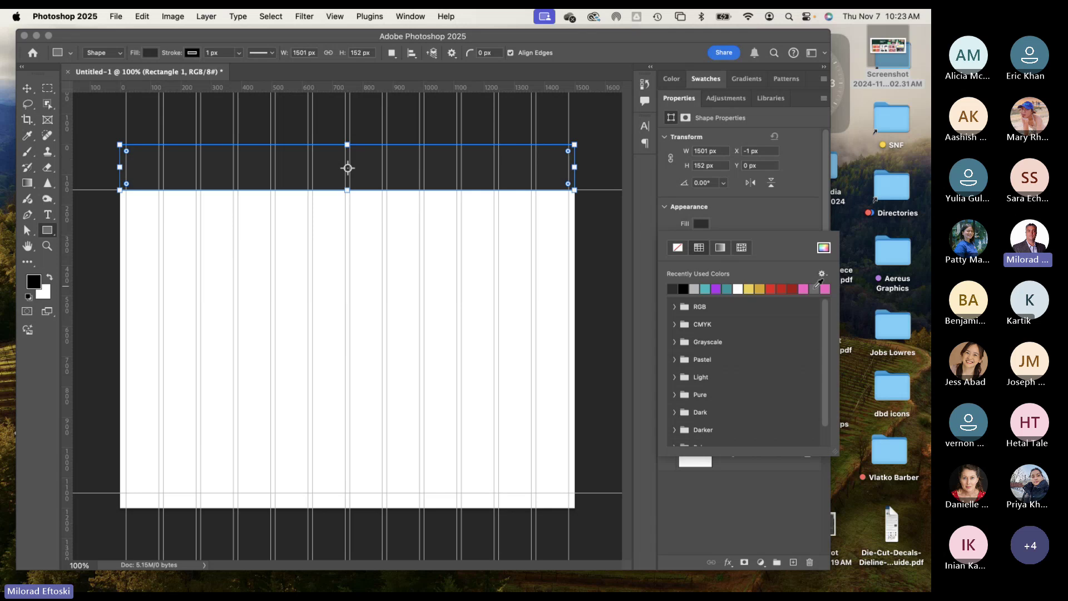
{"action": "left_click", "coordinate": [814, 288]}
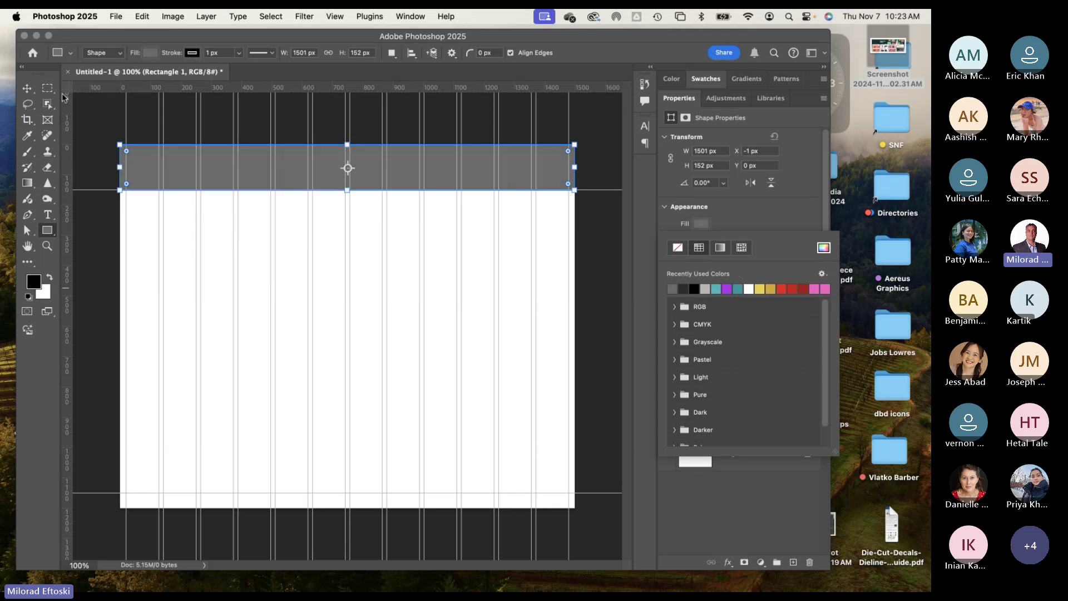
{"action": "left_click", "coordinate": [28, 89]}
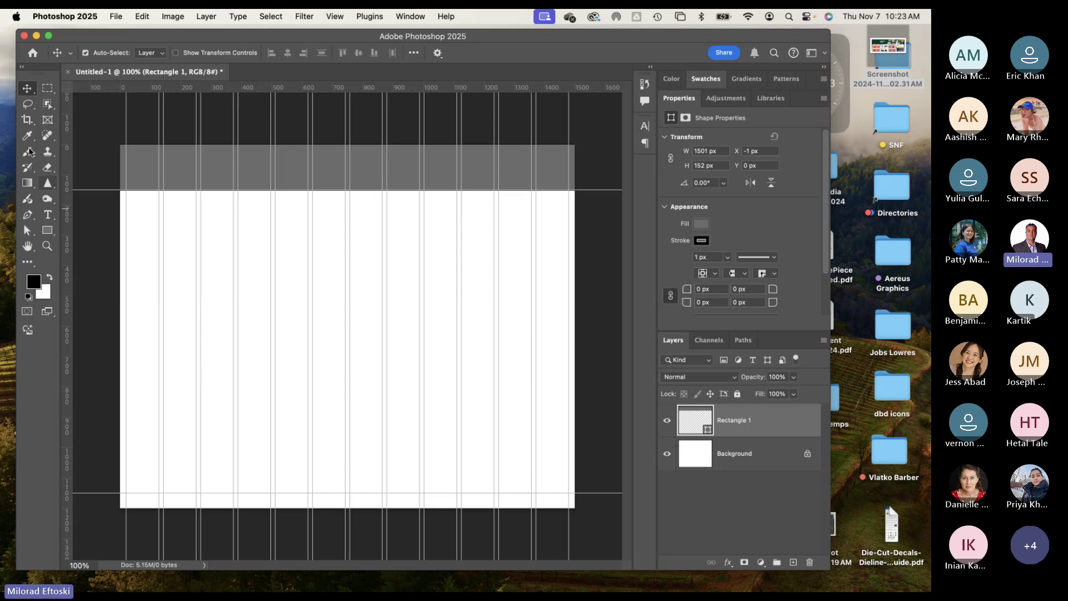
{"action": "left_click", "coordinate": [47, 230]}
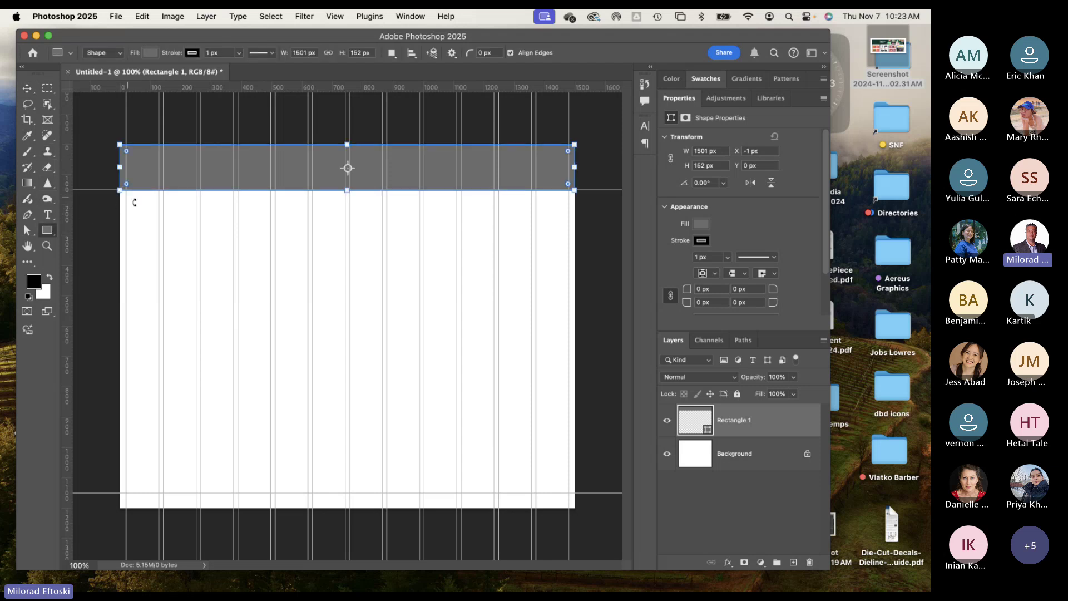
{"action": "left_click", "coordinate": [28, 87]}
{"action": "left_click", "coordinate": [51, 229]}
{"action": "left_click", "coordinate": [726, 500]}
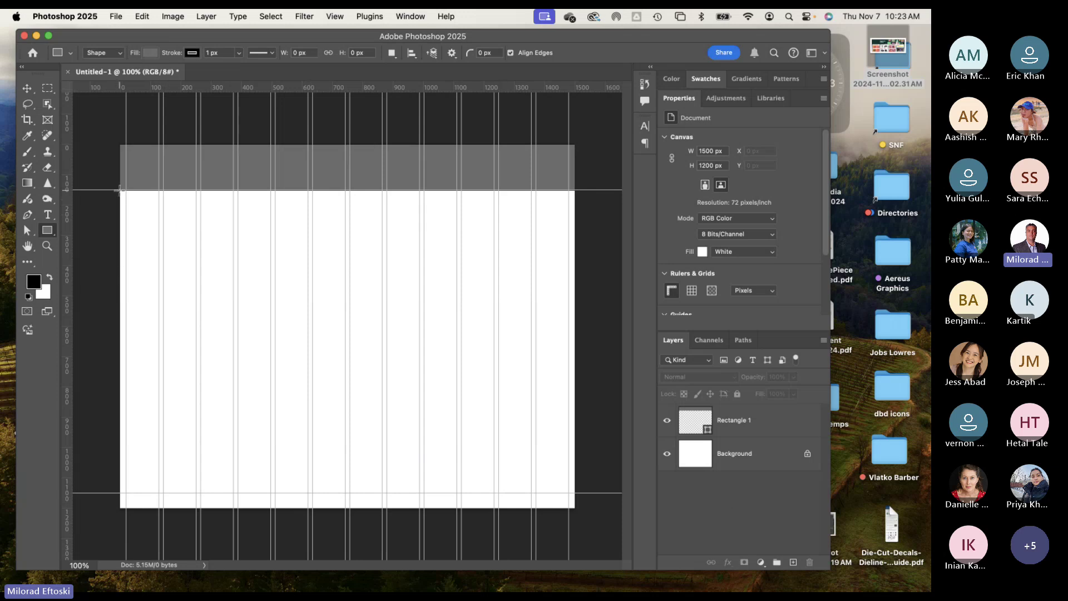
Step: Draw a thin bar beneath the header and fill it dark grey
{"action": "left_click_drag", "start_coordinate": [119, 191], "coordinate": [575, 206]}
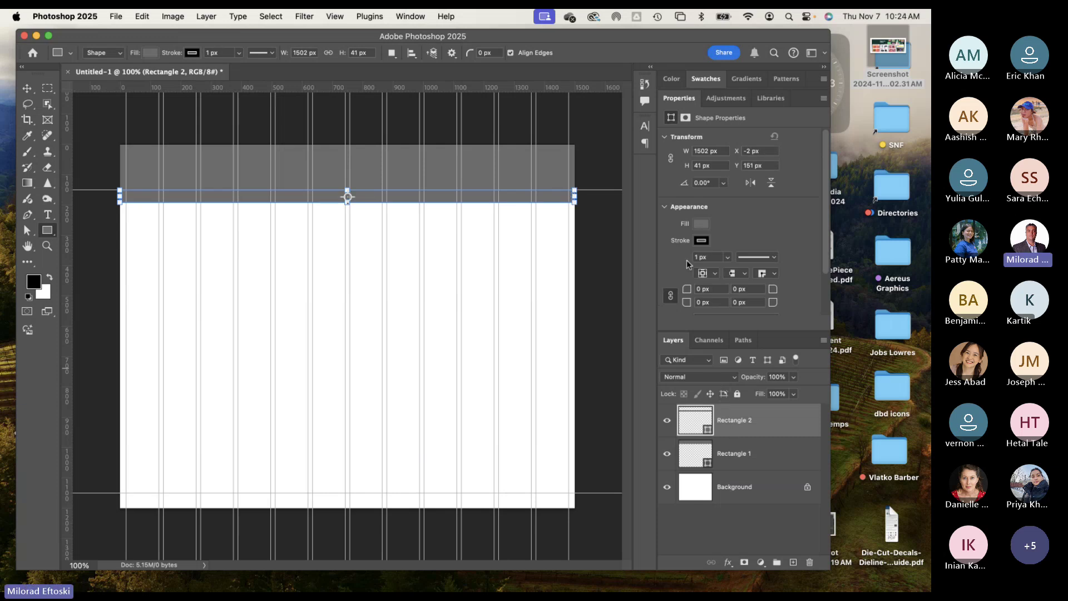
{"action": "left_click", "coordinate": [701, 225]}
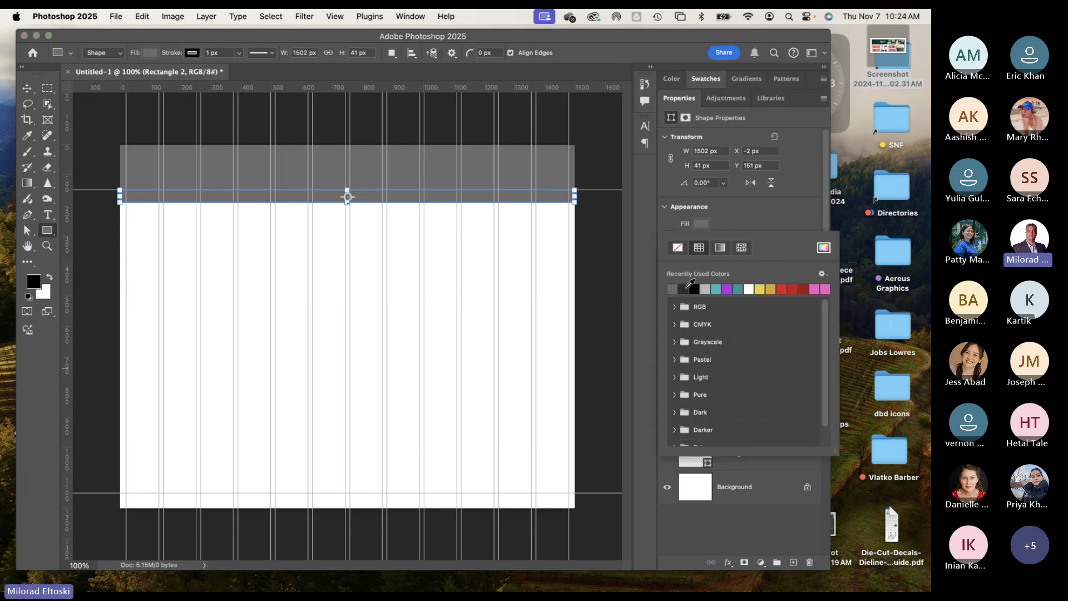
{"action": "left_click", "coordinate": [683, 288]}
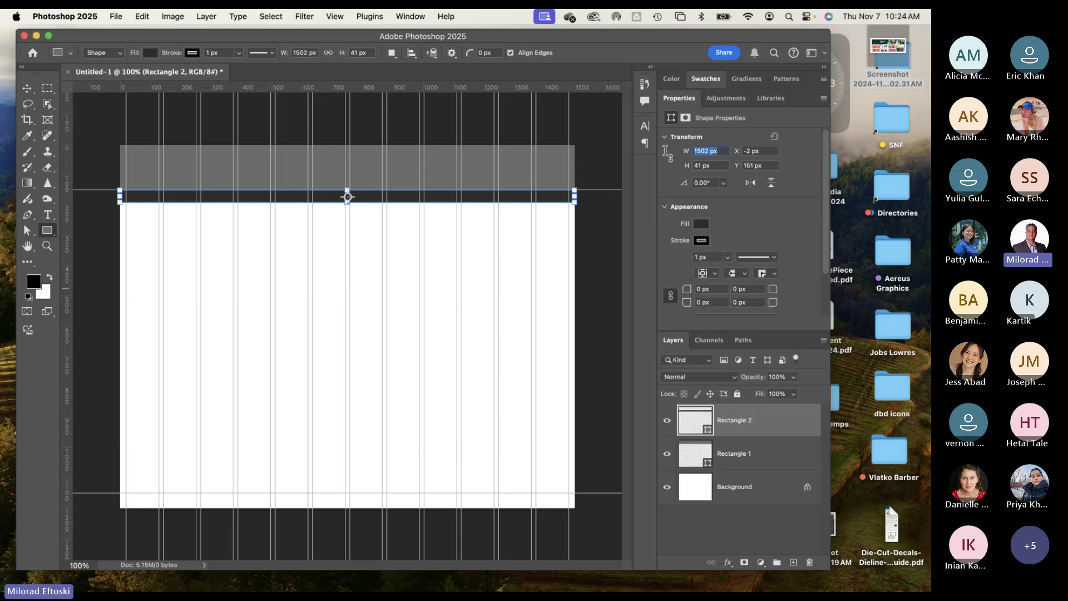
Step: Size the bar to W 1500, H 40 px at X 0, Y 150, then select the header
{"action": "double_click", "coordinate": [710, 151]}
{"action": "type", "text": "1500"}
{"action": "key", "text": "Tab"}
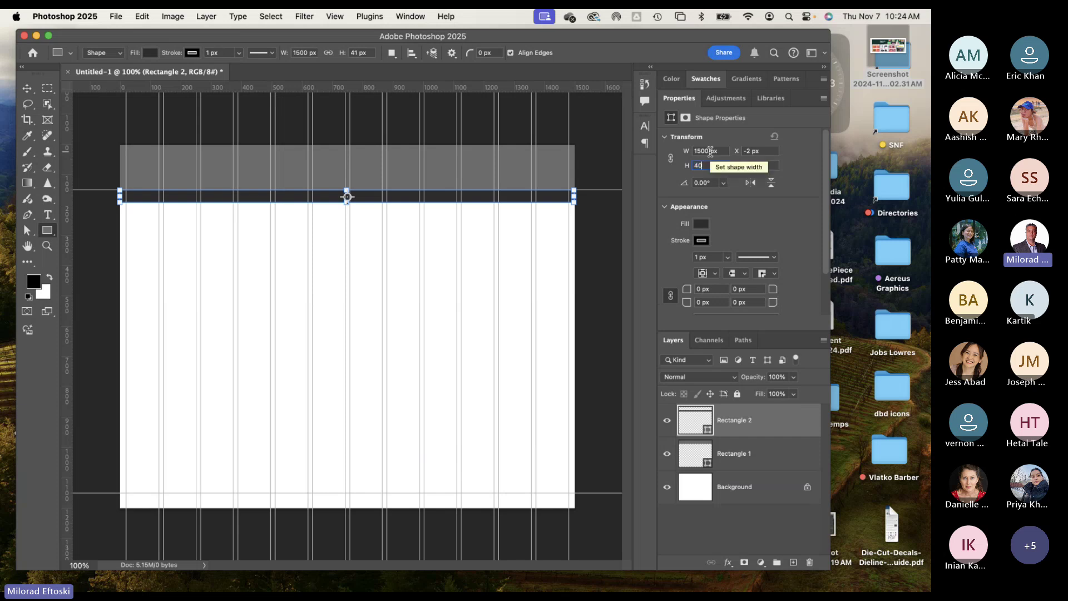
{"action": "type", "text": "4"}
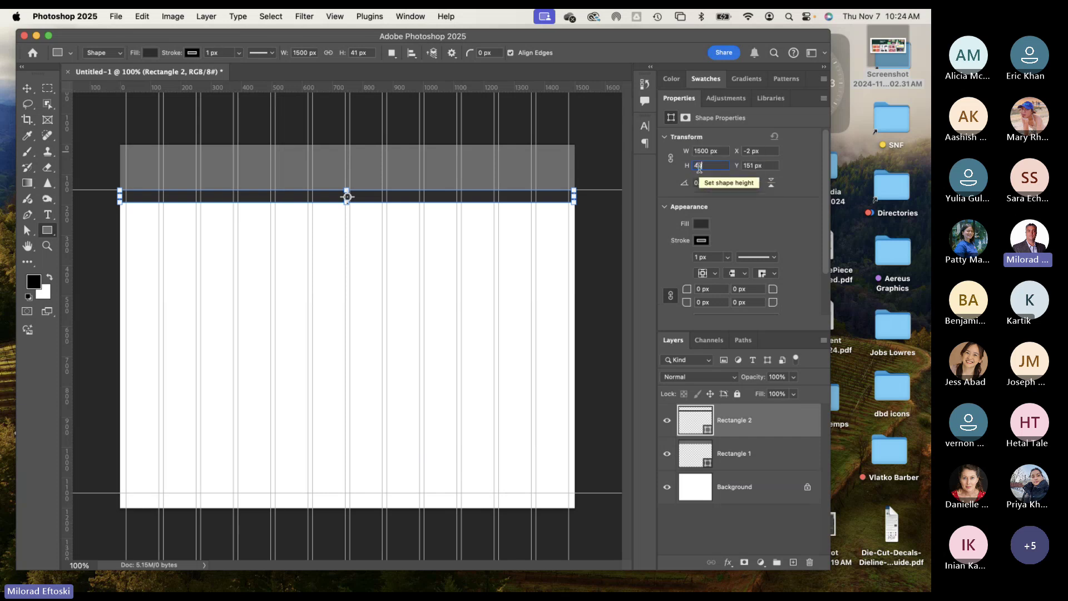
{"action": "type", "text": "0"}
{"action": "key", "text": "Return"}
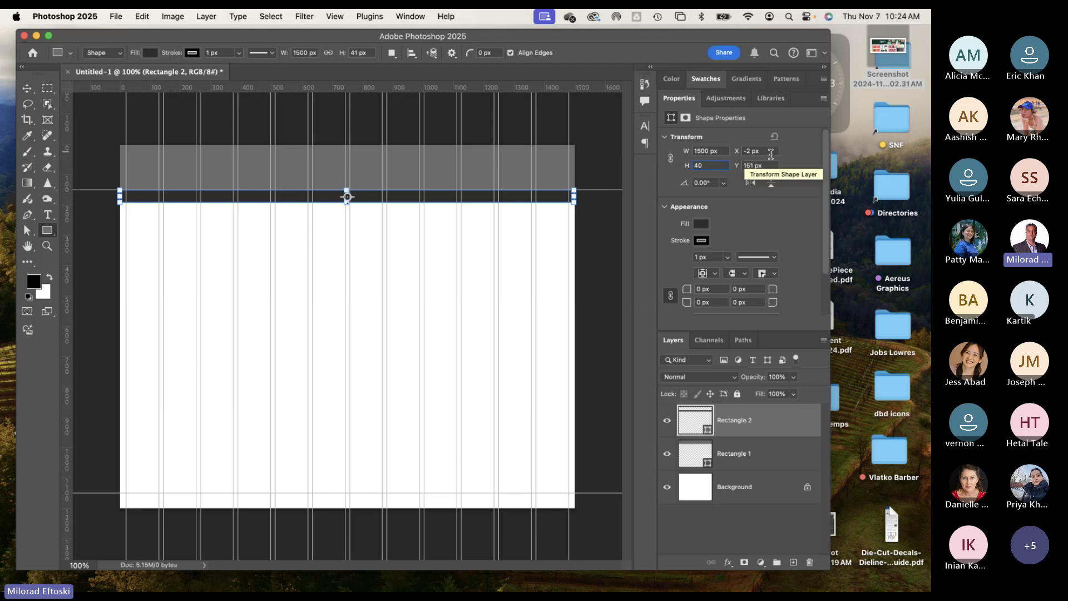
{"action": "left_click", "coordinate": [757, 150]}
{"action": "left_click", "coordinate": [758, 151]}
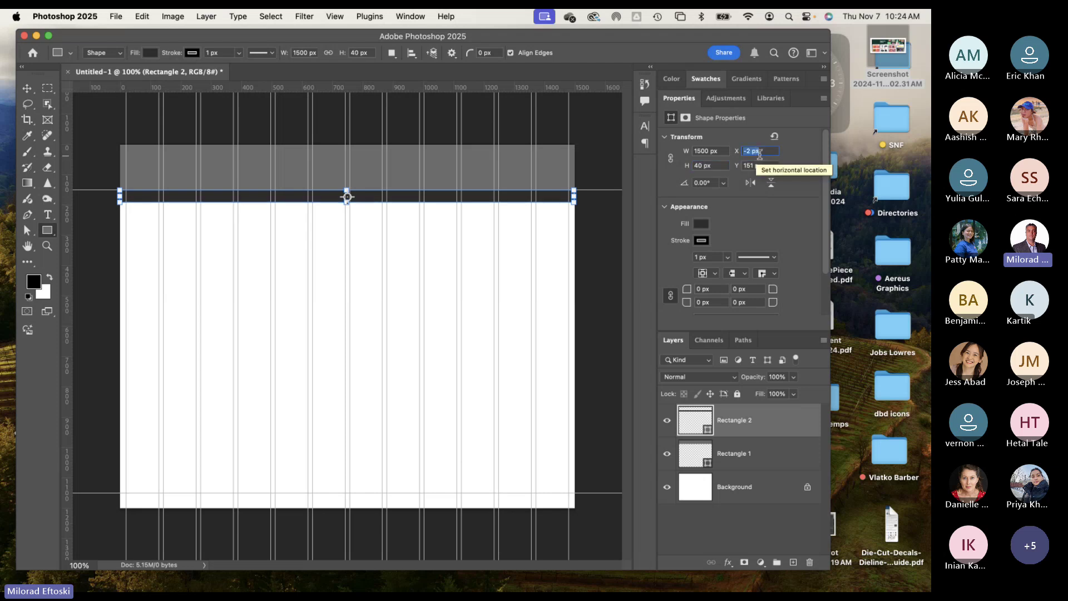
{"action": "type", "text": "0"}
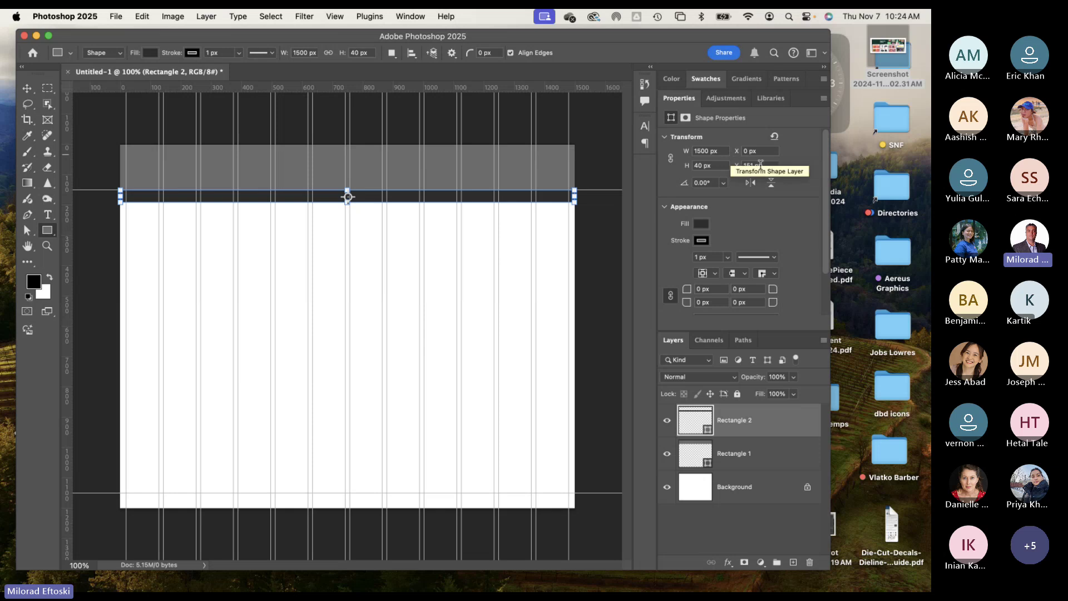
{"action": "key", "text": "Tab"}
{"action": "type", "text": "1"}
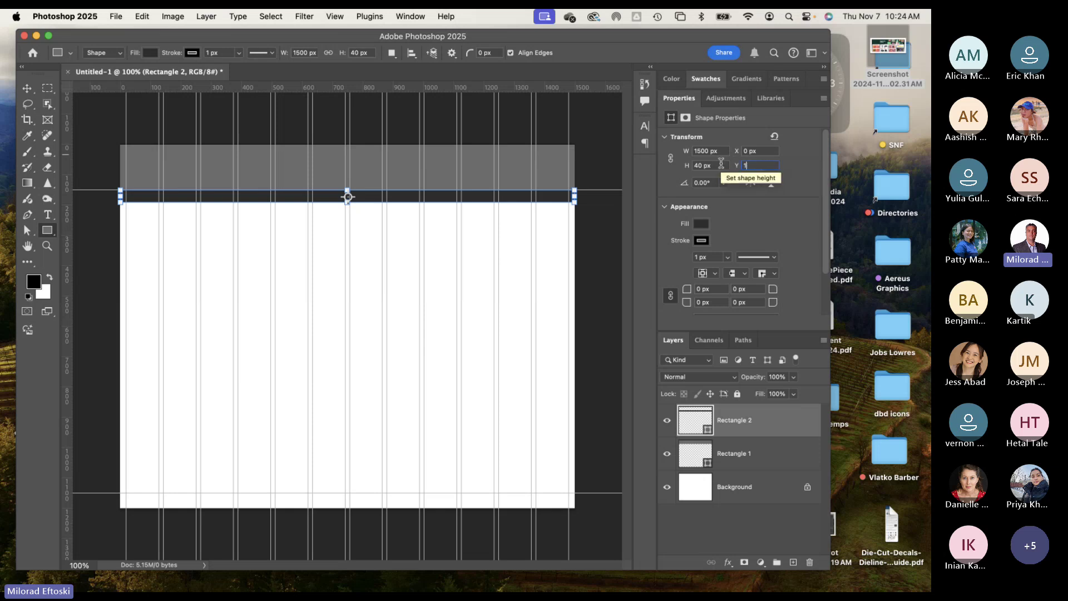
{"action": "key", "text": "Return"}
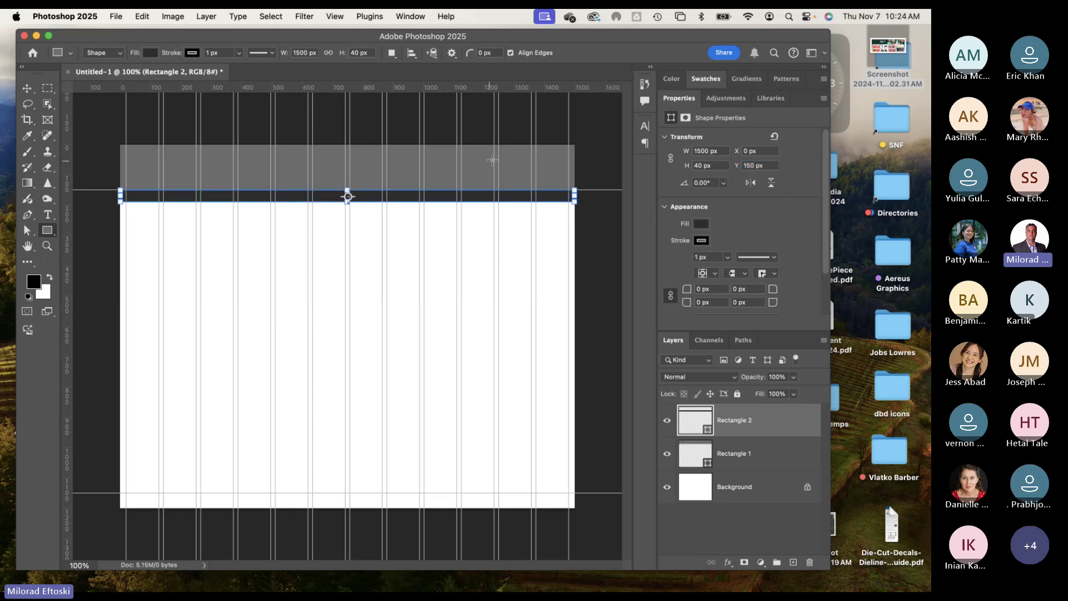
{"action": "left_click", "coordinate": [27, 89]}
{"action": "left_click", "coordinate": [189, 164]}
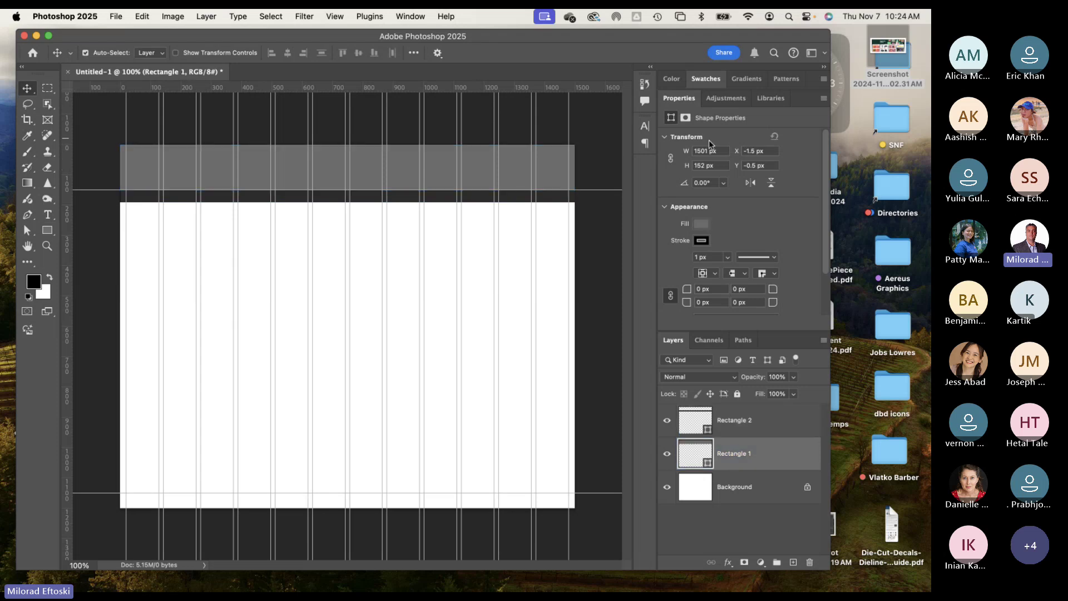
Step: Enter W 1500, H 150, X 0, Y 0 for the header, then drag the ruler origin onto the canvas
{"action": "left_click", "coordinate": [707, 151]}
{"action": "key", "text": "BackSpace"}
{"action": "type", "text": "1500"}
{"action": "key", "text": "Tab"}
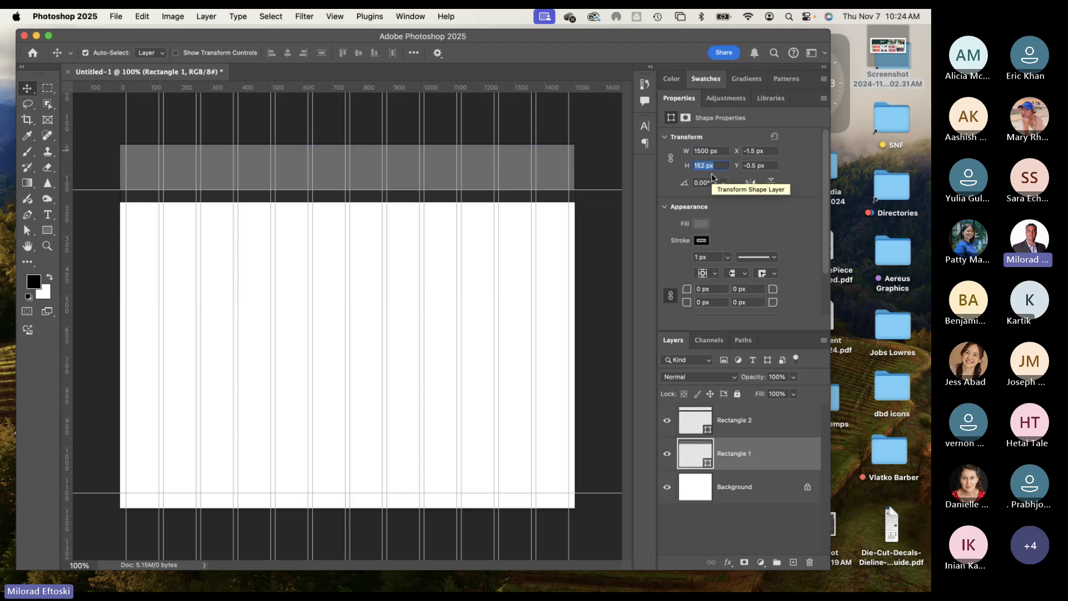
{"action": "type", "text": "150"}
{"action": "key", "text": "Tab"}
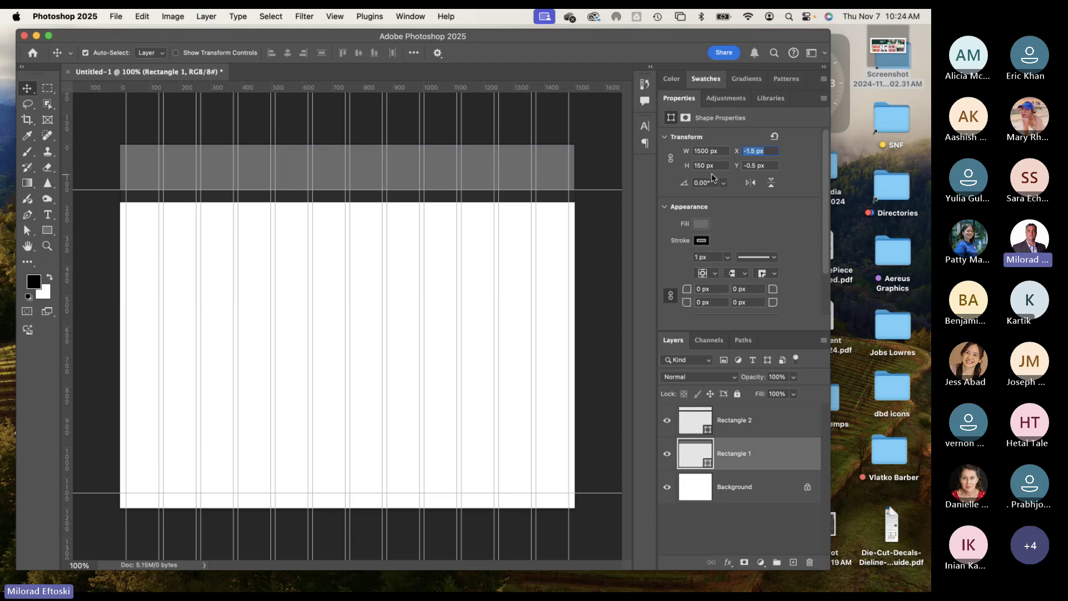
{"action": "type", "text": "0"}
{"action": "key", "text": "Tab"}
{"action": "type", "text": "0"}
{"action": "left_click", "coordinate": [760, 151]}
{"action": "left_click_drag", "start_coordinate": [70, 91], "coordinate": [176, 160]}
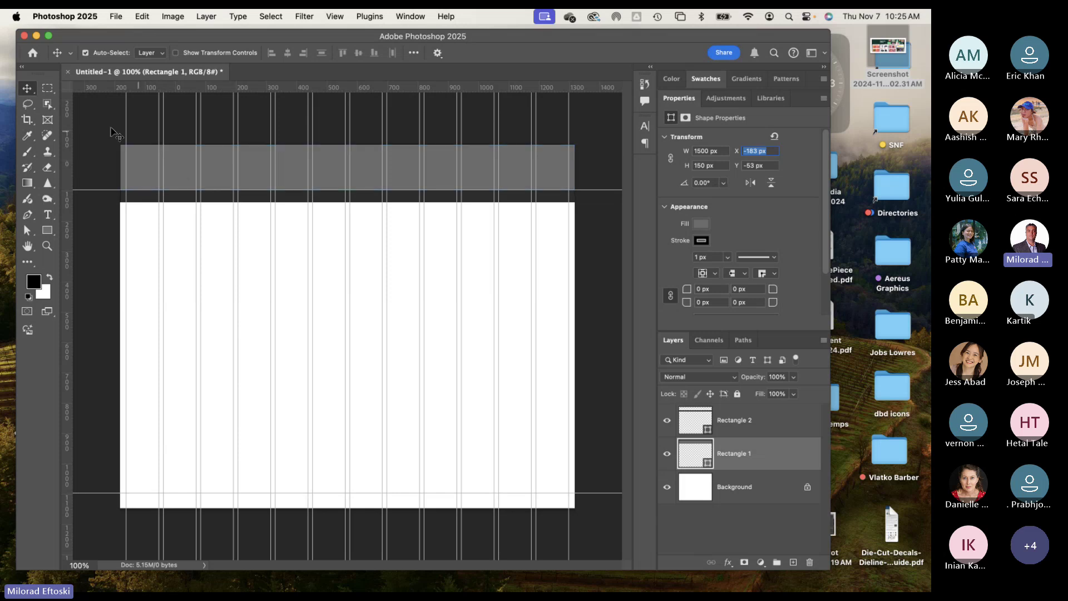
Step: Move the ruler zero point onto the canvas and add a horizontal guide
{"action": "left_click_drag", "start_coordinate": [66, 88], "coordinate": [239, 201]}
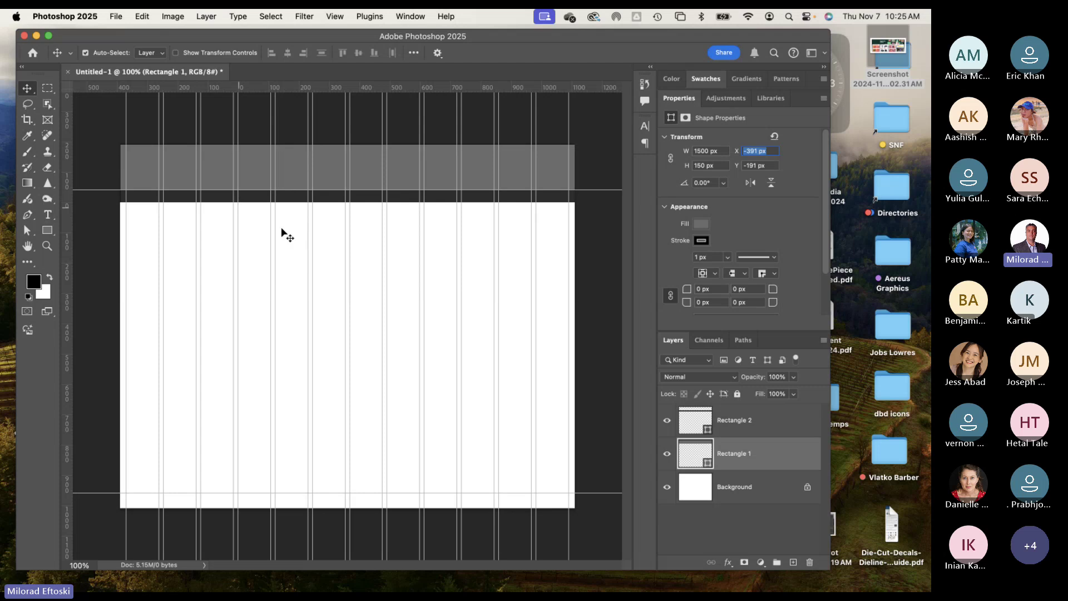
{"action": "left_click", "coordinate": [215, 178]}
{"action": "left_click_drag", "start_coordinate": [66, 88], "coordinate": [323, 236]}
{"action": "left_click_drag", "start_coordinate": [321, 237], "coordinate": [323, 237]}
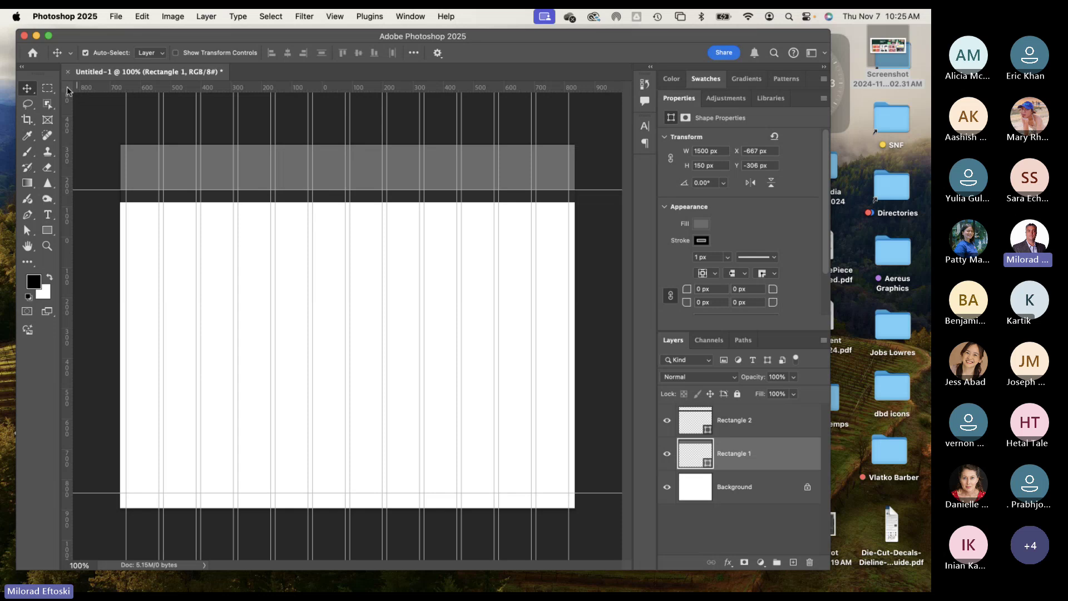
{"action": "left_click_drag", "start_coordinate": [98, 91], "coordinate": [99, 55]}
Step: Reset the ruler origin to the canvas corner and reselect the header to confirm X 0, Y 0
{"action": "left_click_drag", "start_coordinate": [67, 91], "coordinate": [260, 233]}
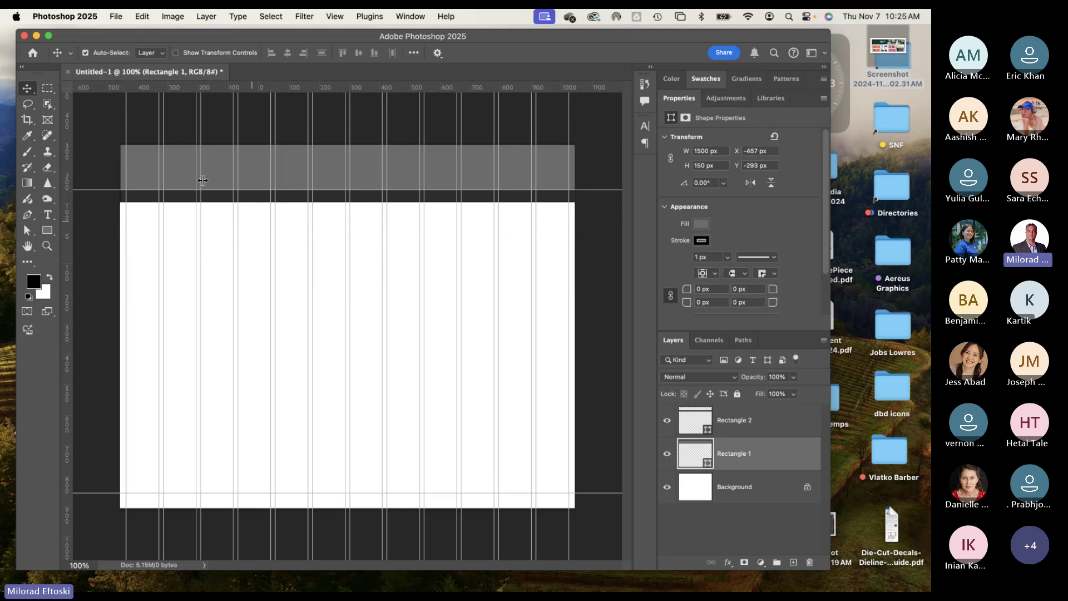
{"action": "double_click", "coordinate": [67, 91]}
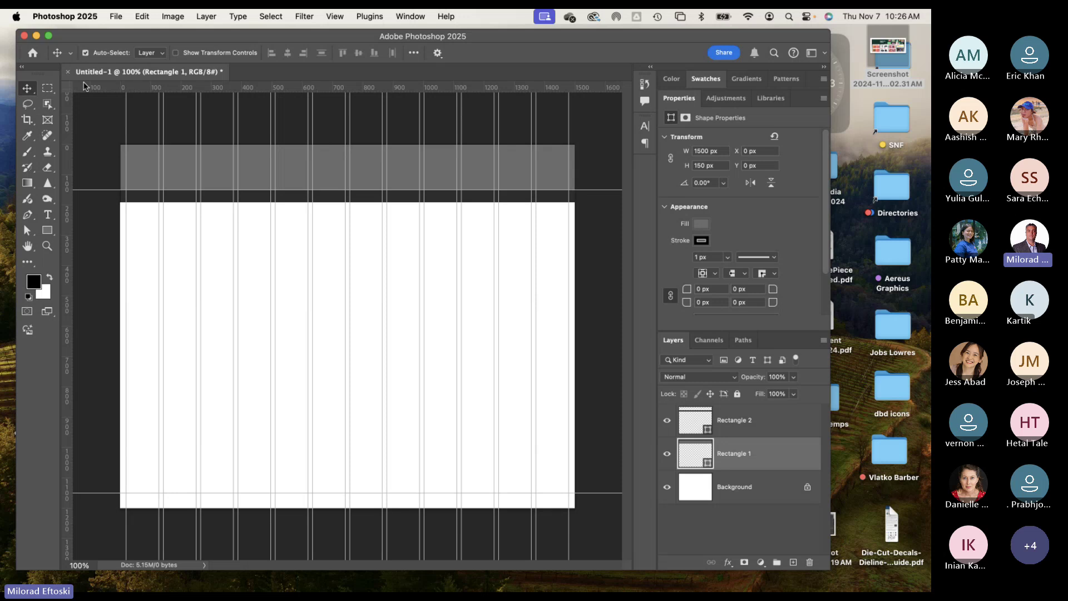
{"action": "left_click", "coordinate": [333, 202]}
{"action": "left_click", "coordinate": [328, 181]}
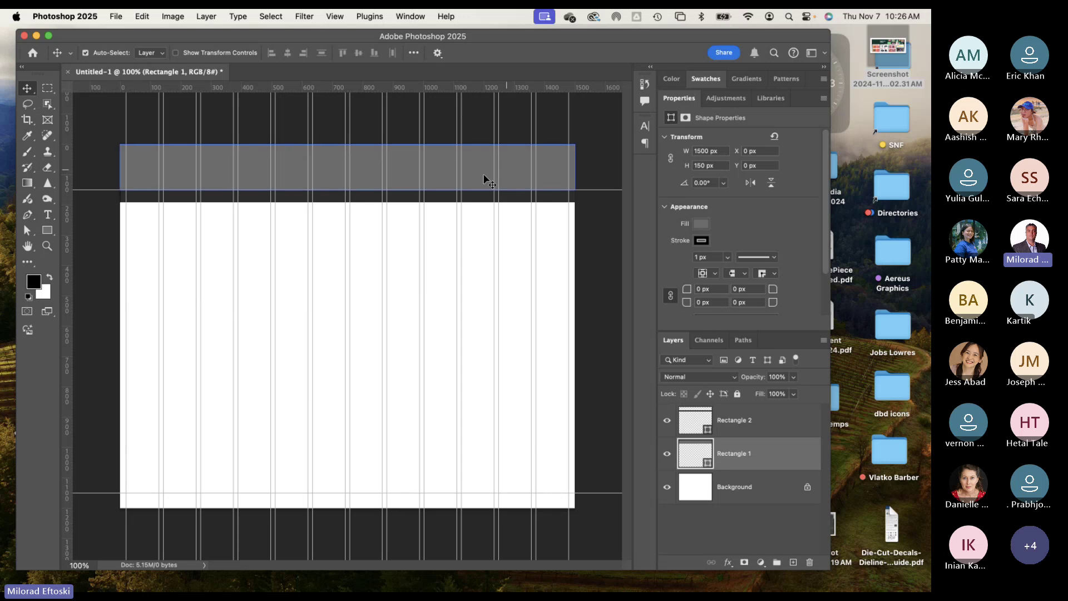
Step: Give the Rectangle 2 nav bar H 50 px at X 0, Y 150, then deselect it
{"action": "left_click", "coordinate": [137, 200]}
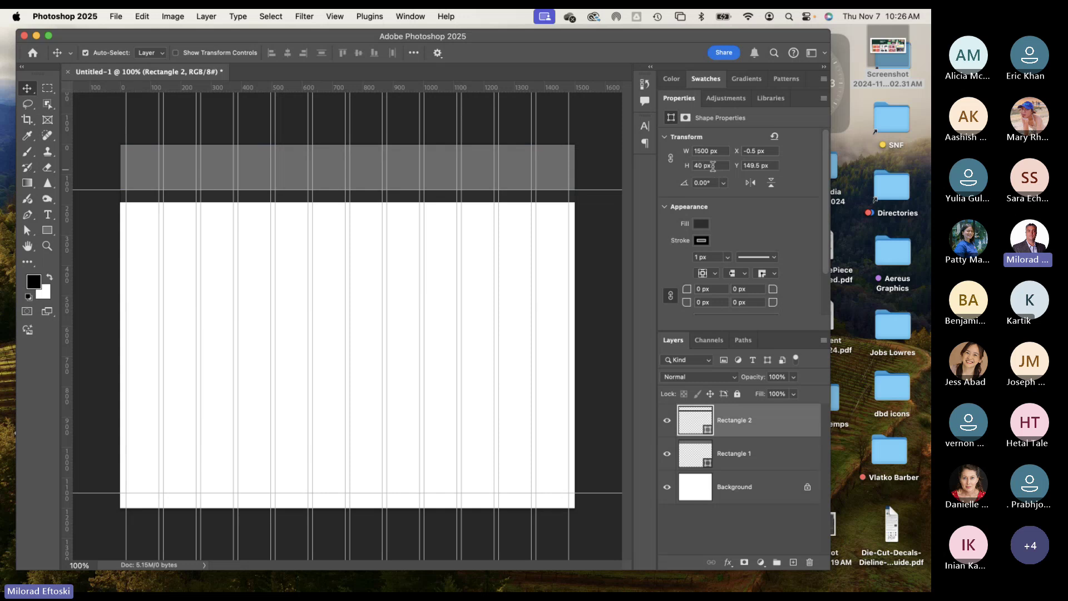
{"action": "left_click_drag", "start_coordinate": [717, 165], "coordinate": [656, 163]}
{"action": "type", "text": "50"}
{"action": "key", "text": "Return"}
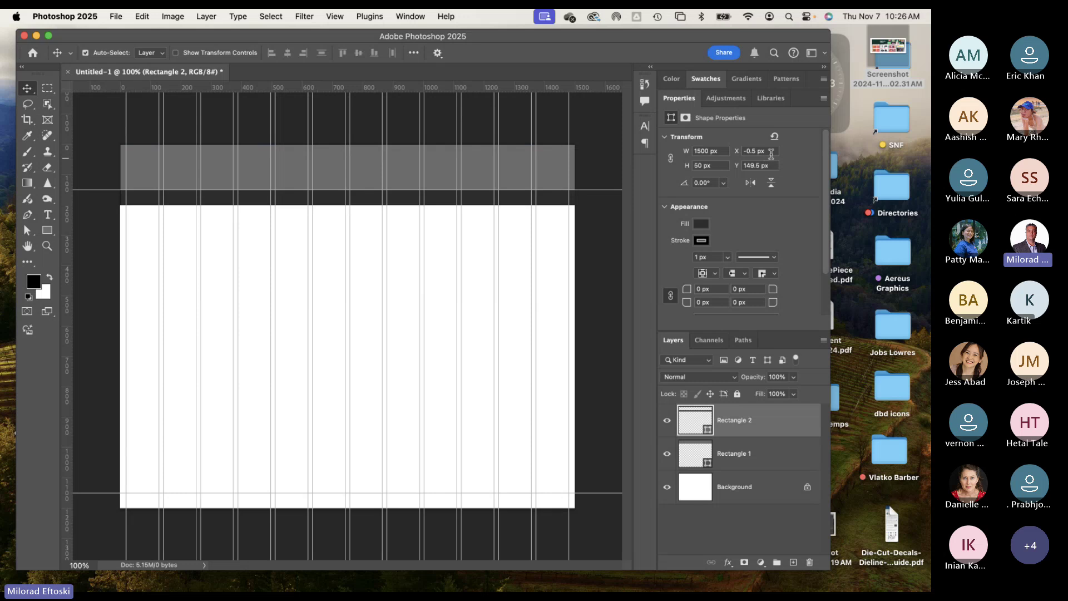
{"action": "left_click_drag", "start_coordinate": [769, 152], "coordinate": [713, 151]}
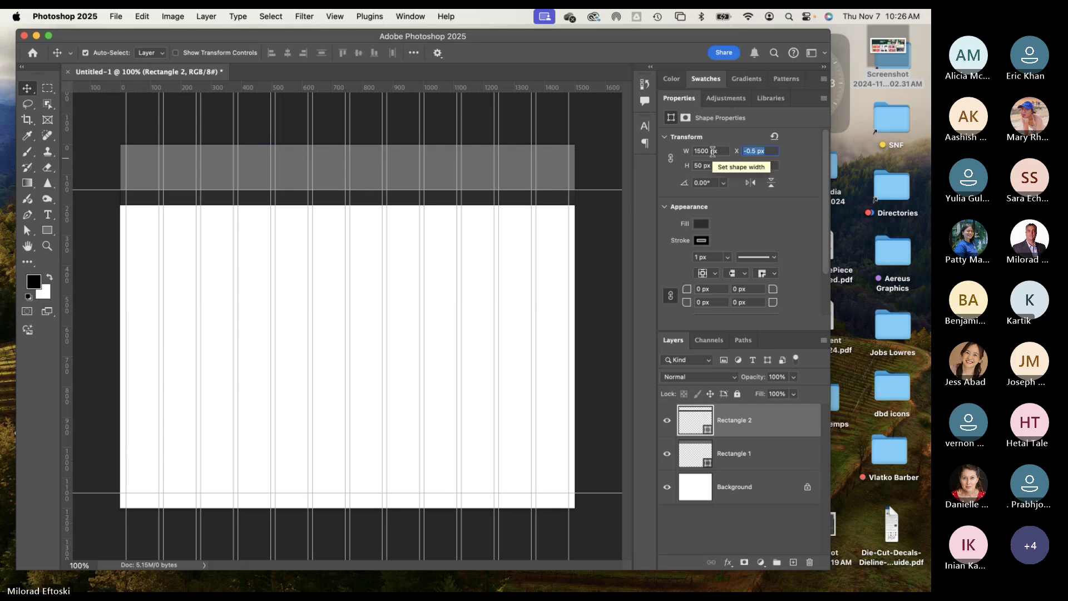
{"action": "type", "text": "0"}
{"action": "key", "text": "Tab"}
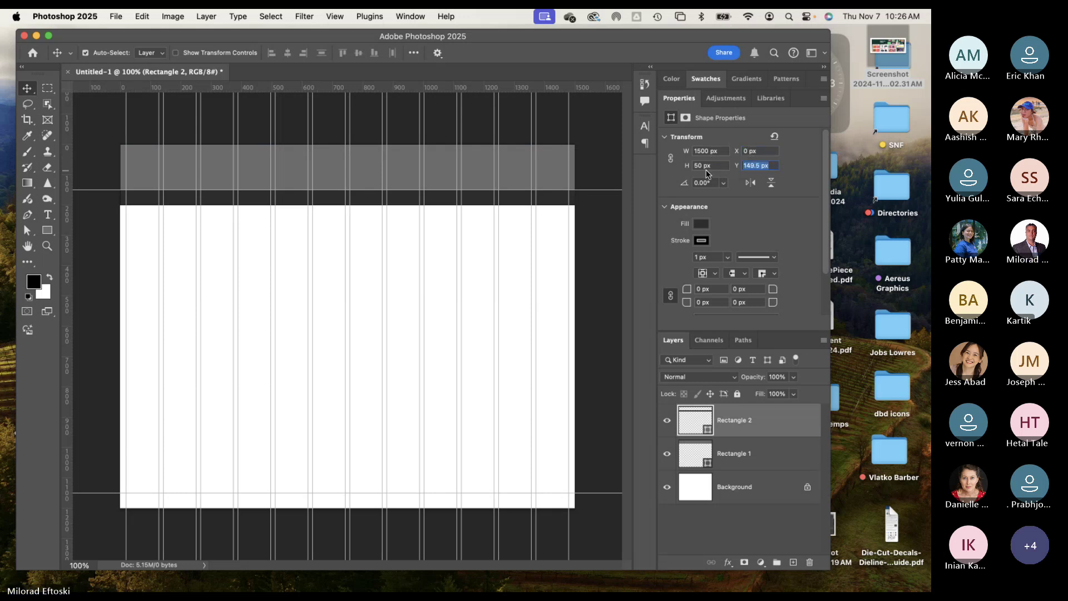
{"action": "type", "text": "150"}
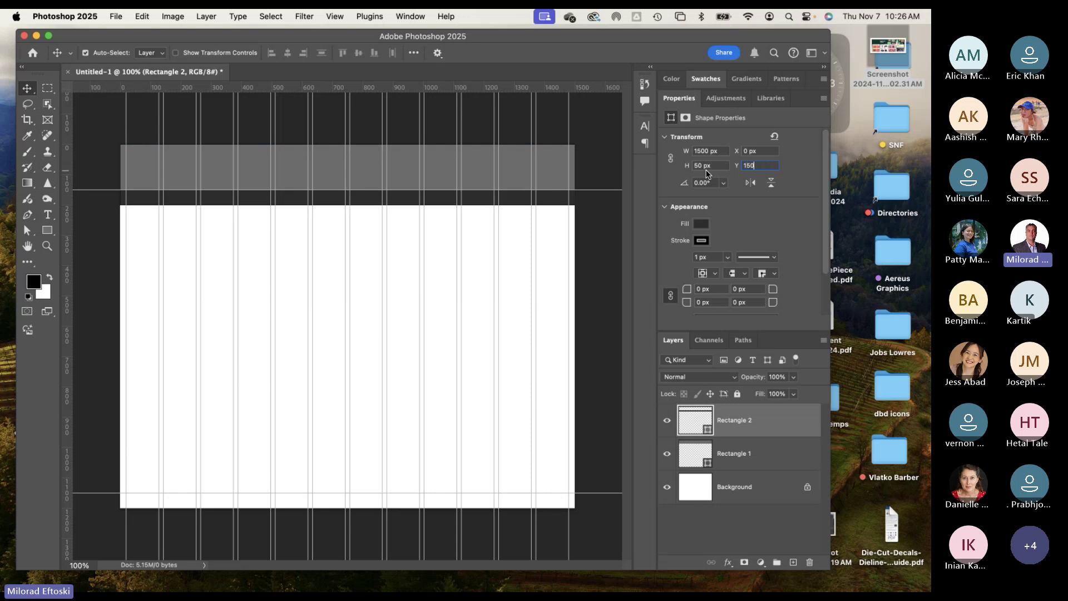
{"action": "key", "text": "Return"}
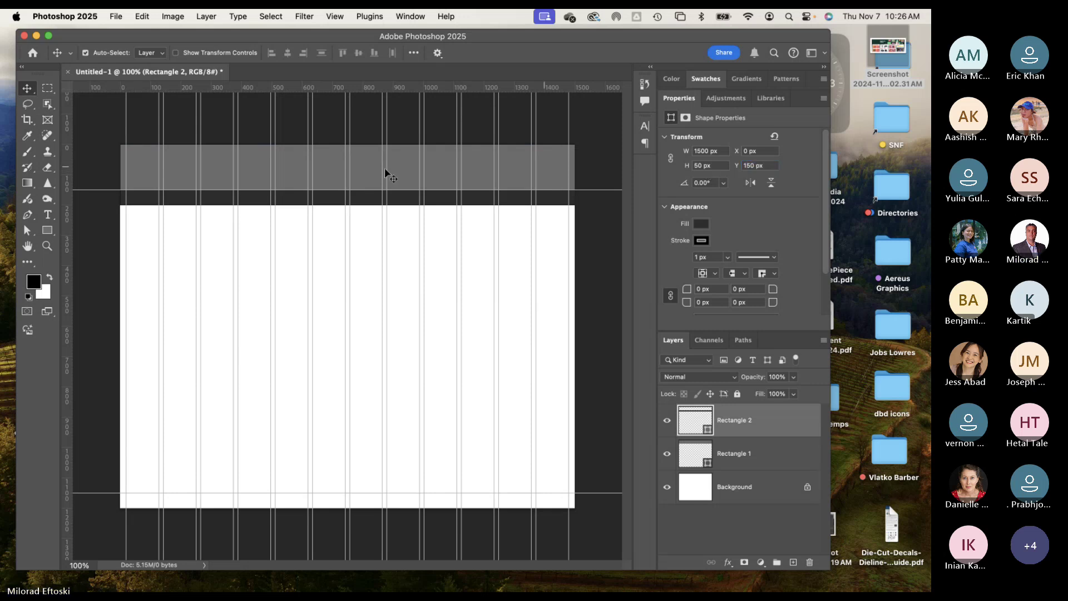
{"action": "left_click", "coordinate": [27, 103]}
{"action": "left_click", "coordinate": [104, 255]}
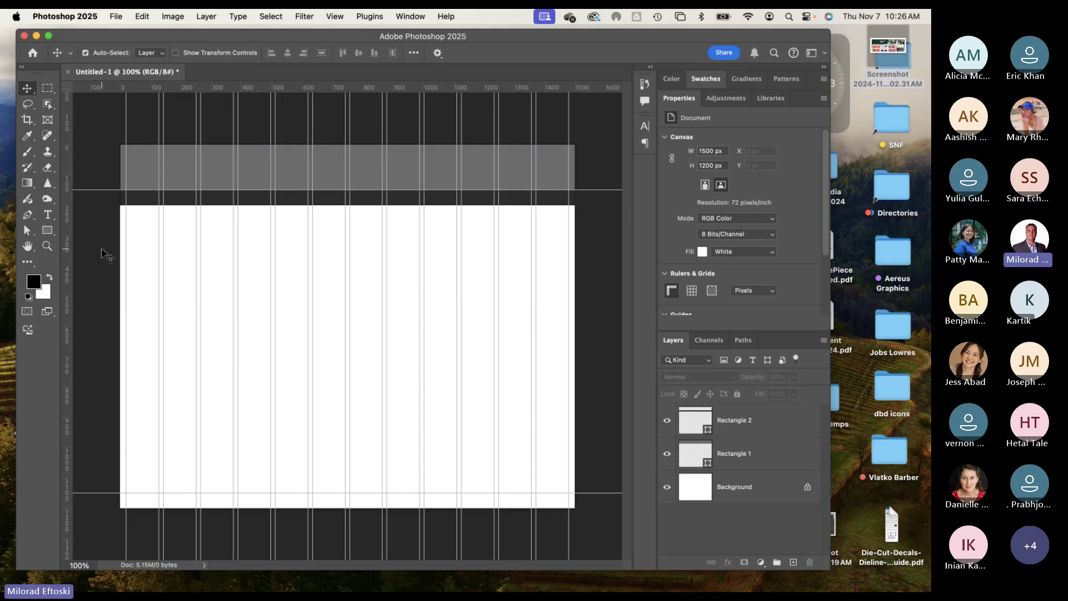
{"action": "key", "text": "super+Tab"}
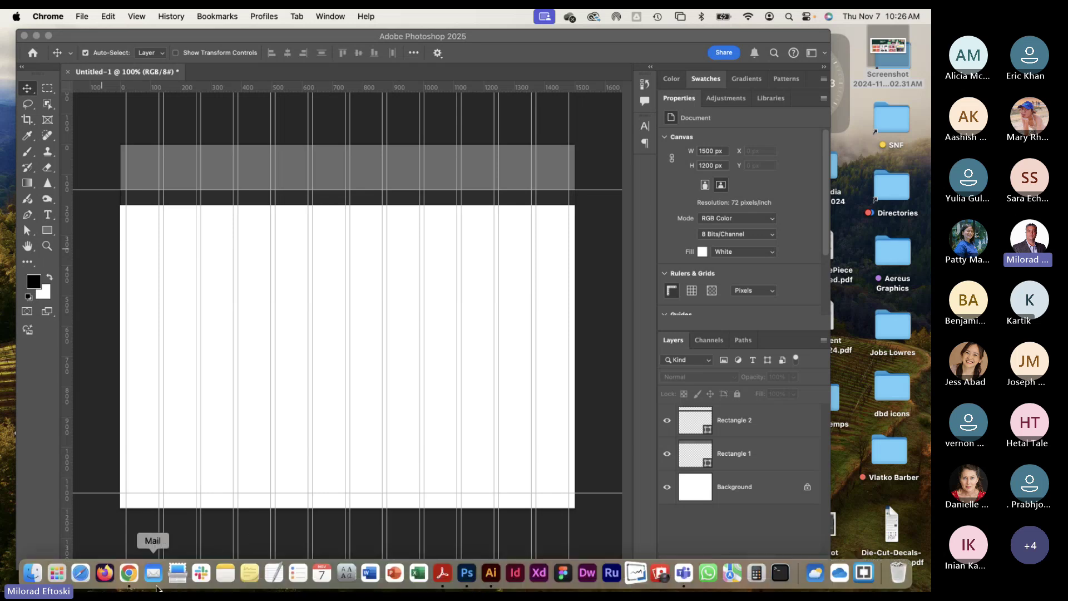
{"action": "left_click", "coordinate": [130, 578]}
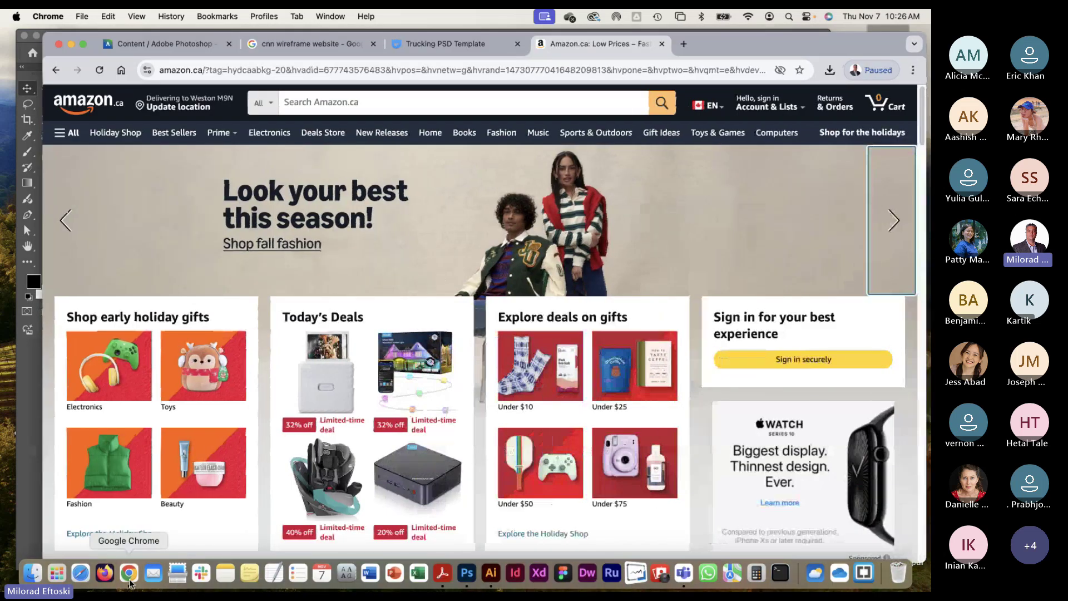
{"action": "key", "text": "super+Tab"}
{"action": "key", "text": "super+Tab"}
{"action": "key", "text": "super+Tab"}
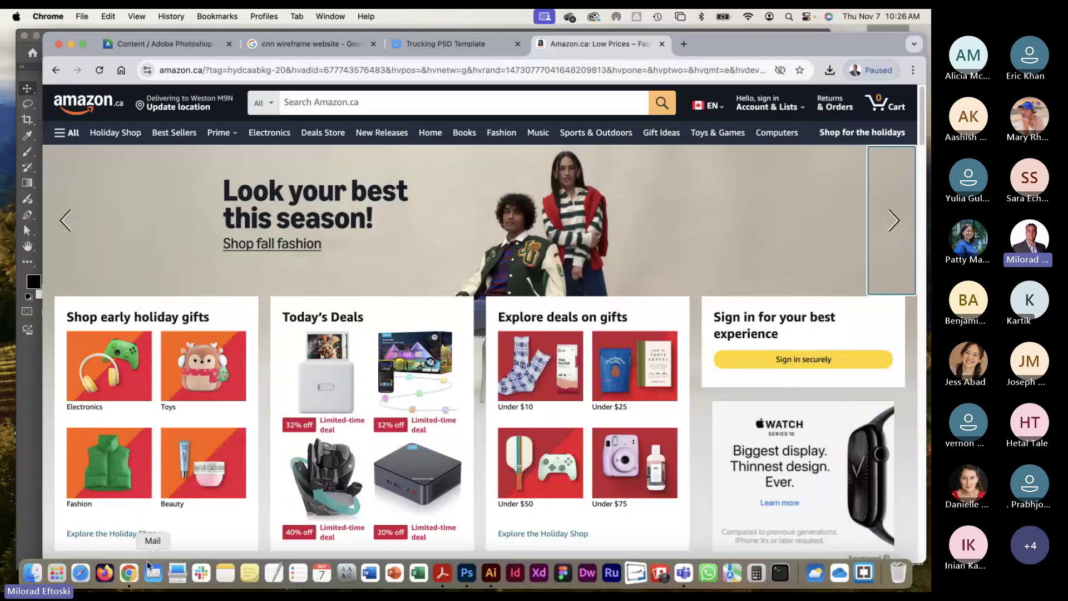
{"action": "key", "text": "super+Tab"}
{"action": "key", "text": "super+Tab"}
{"action": "key", "text": "super+Tab"}
{"action": "key", "text": "super+Tab"}
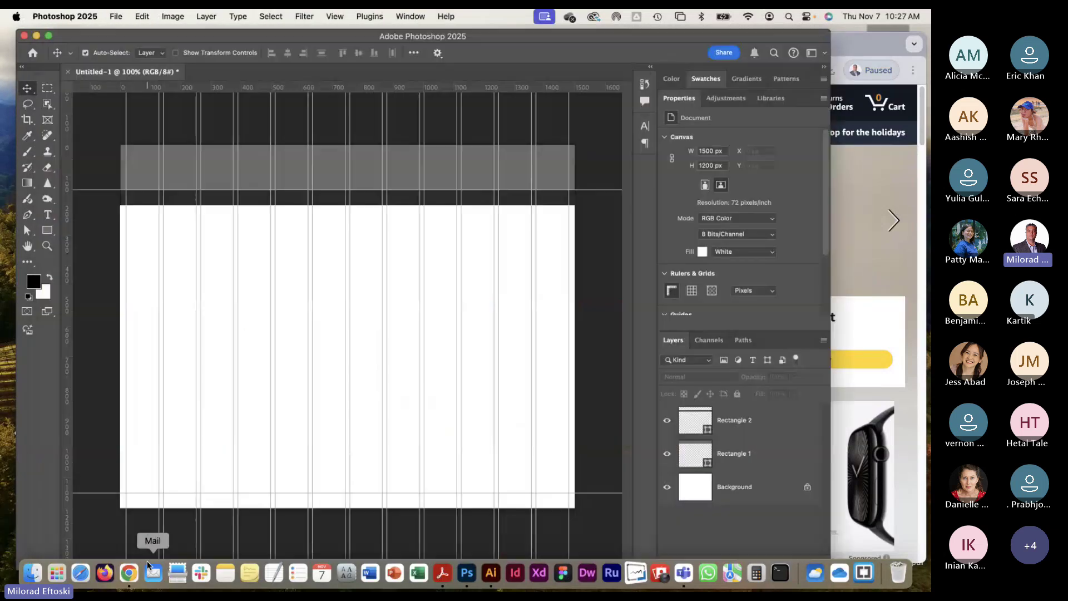
{"action": "key", "text": "super+Tab"}
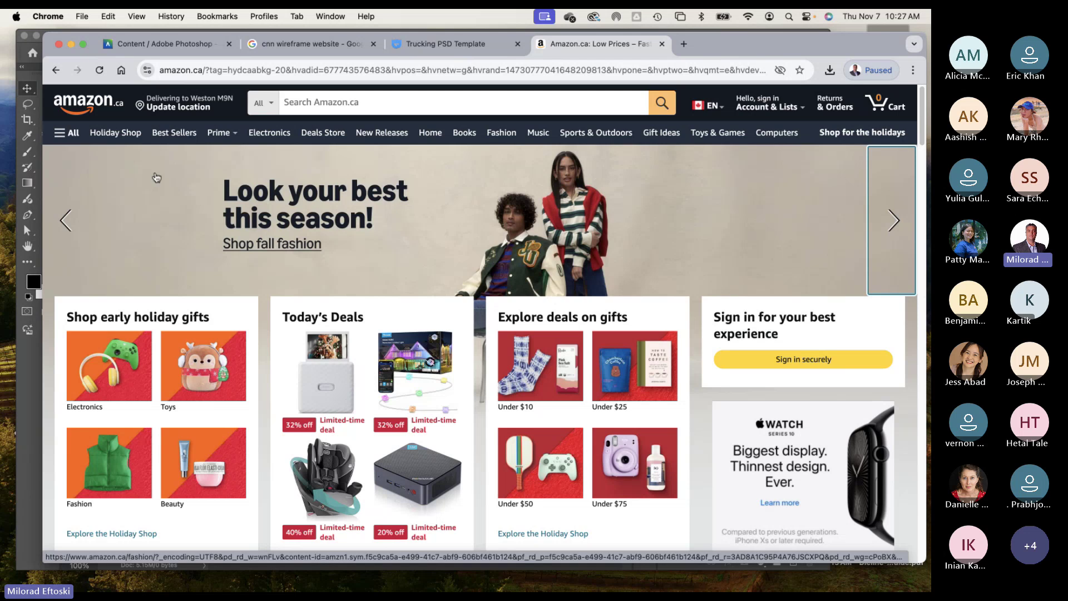
{"action": "key", "text": "super+Tab"}
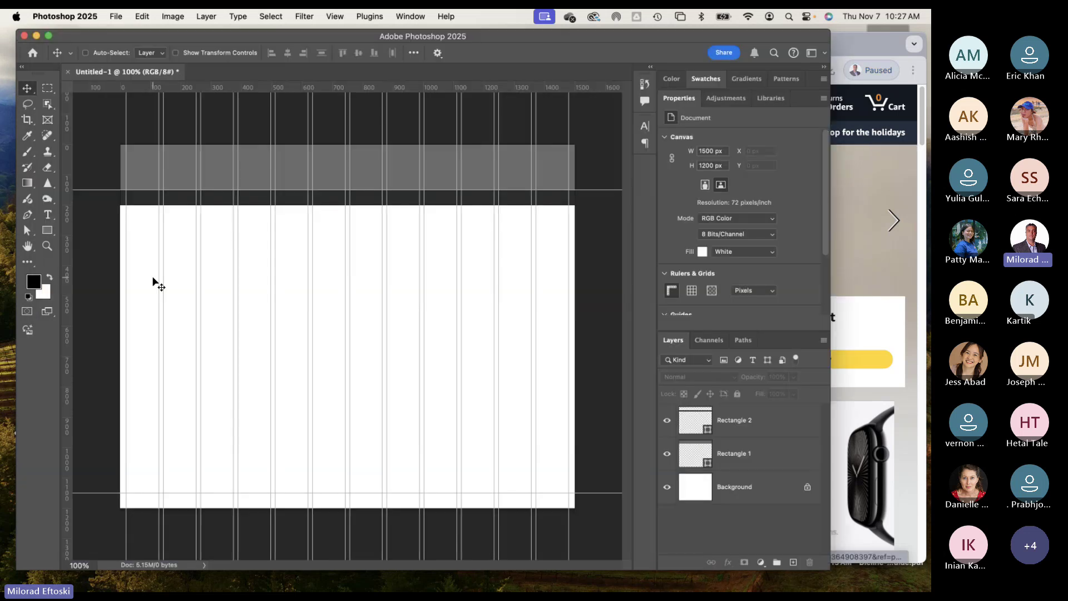
{"action": "key", "text": "super+Tab"}
{"action": "key", "text": "super+Tab"}
Step: Draw a light gray rectangle below the nav bar with the Rectangle tool
{"action": "left_click", "coordinate": [48, 230]}
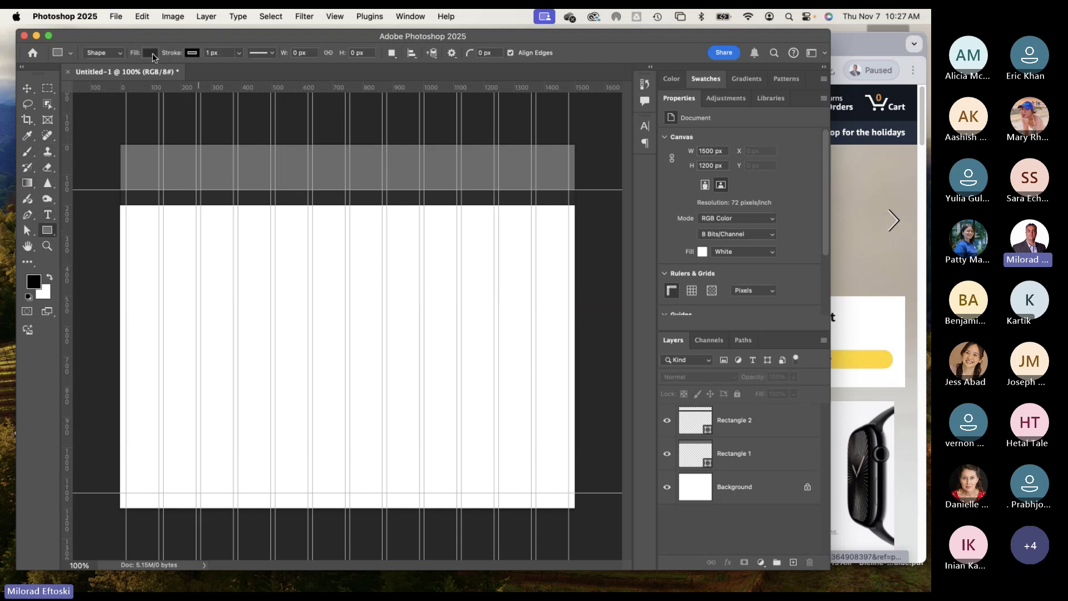
{"action": "left_click", "coordinate": [152, 55]}
{"action": "left_click", "coordinate": [106, 117]}
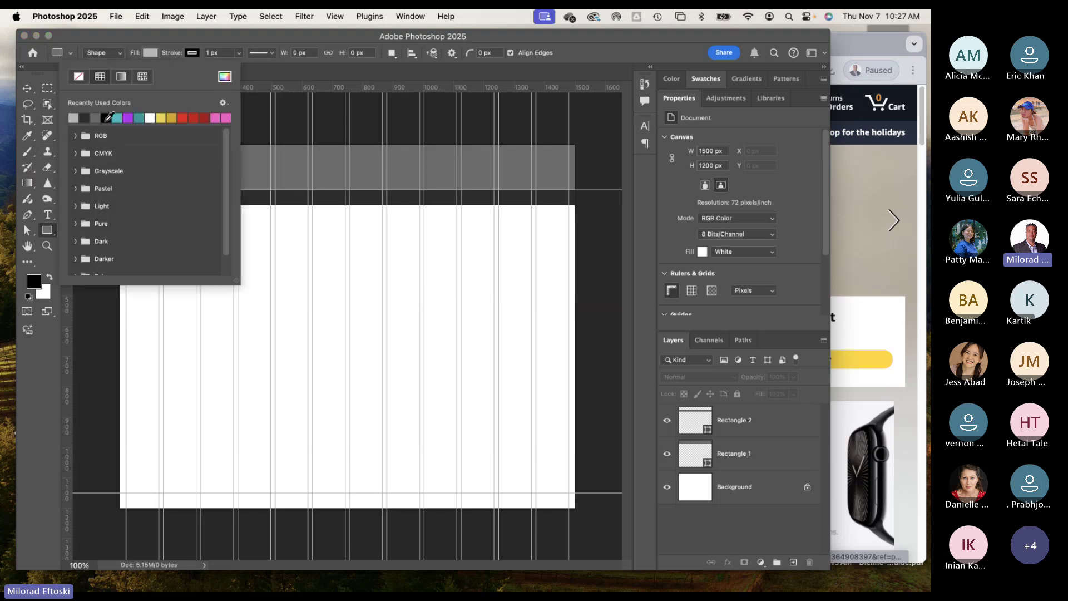
{"action": "left_click", "coordinate": [142, 54]}
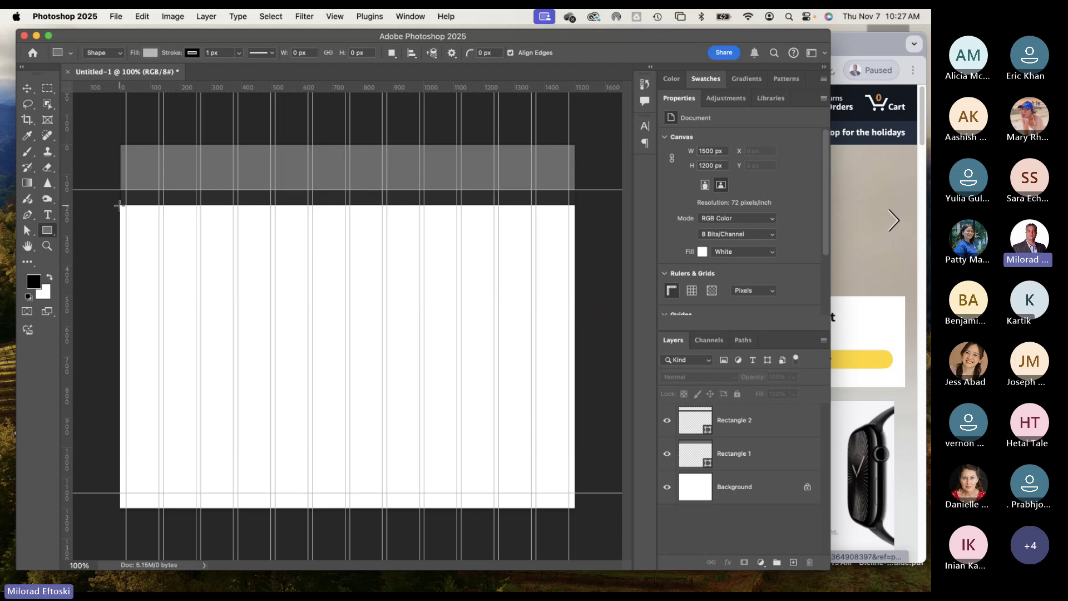
{"action": "left_click_drag", "start_coordinate": [119, 206], "coordinate": [575, 322]}
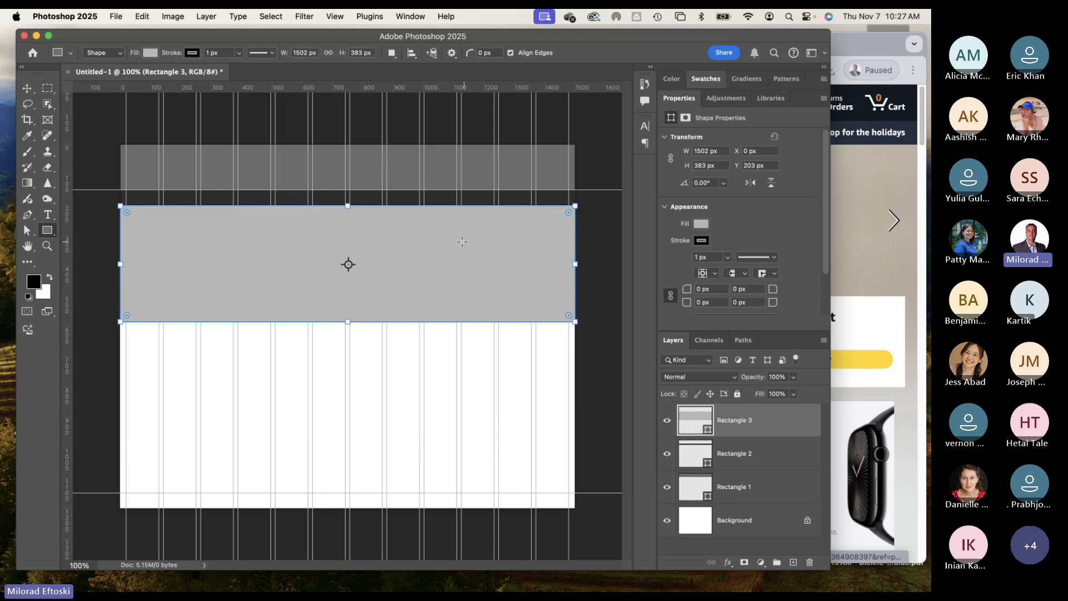
Step: Size the new box to 1500 × 300 px and set its Y position to 200
{"action": "left_click", "coordinate": [723, 150]}
{"action": "type", "text": "150"}
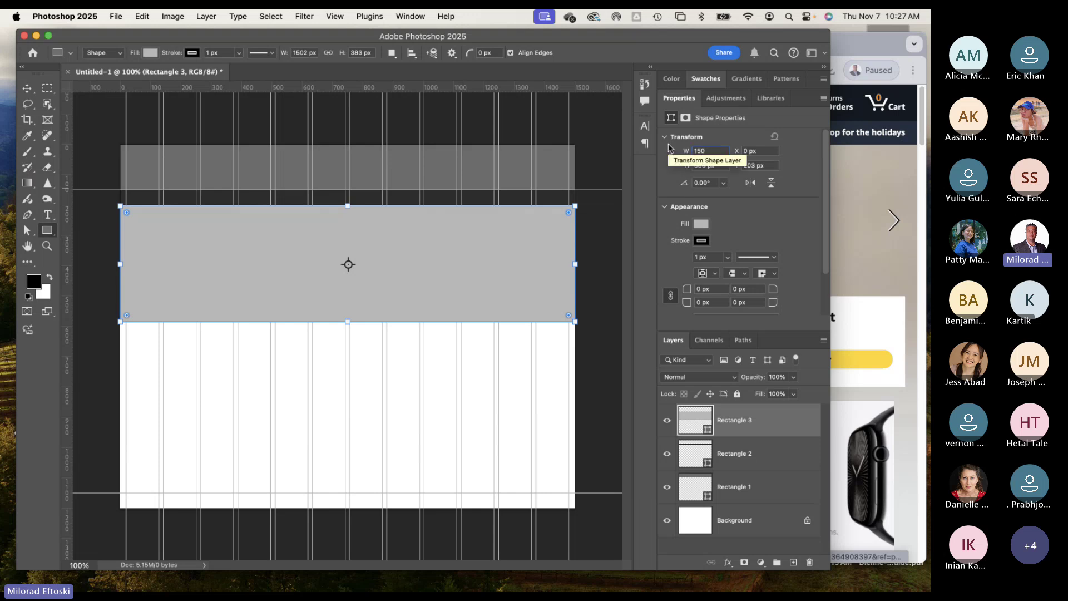
{"action": "type", "text": "0"}
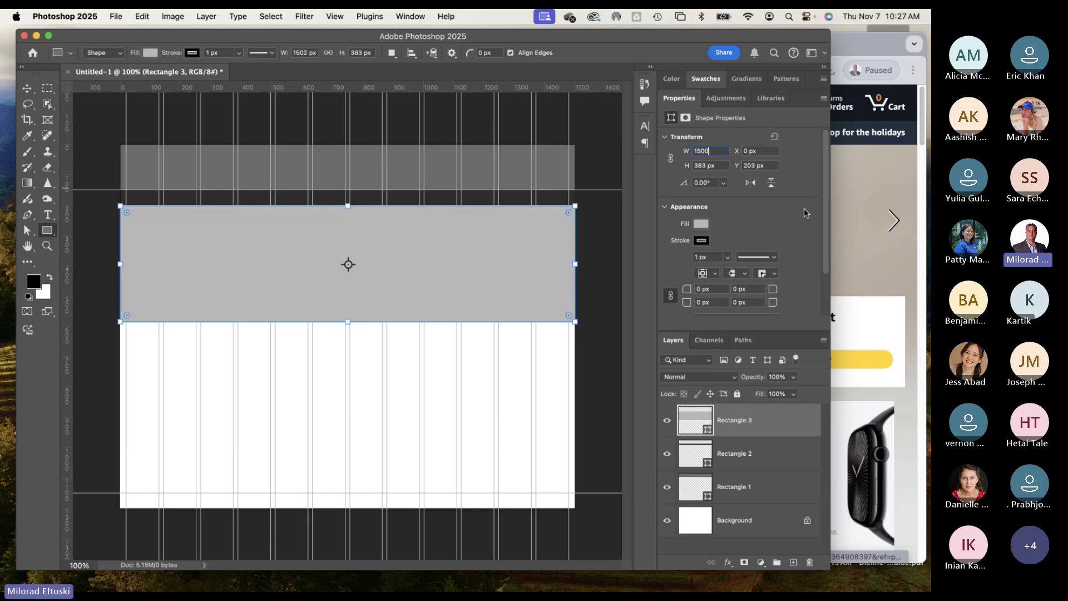
{"action": "left_click", "coordinate": [761, 150]}
{"action": "left_click", "coordinate": [717, 165]}
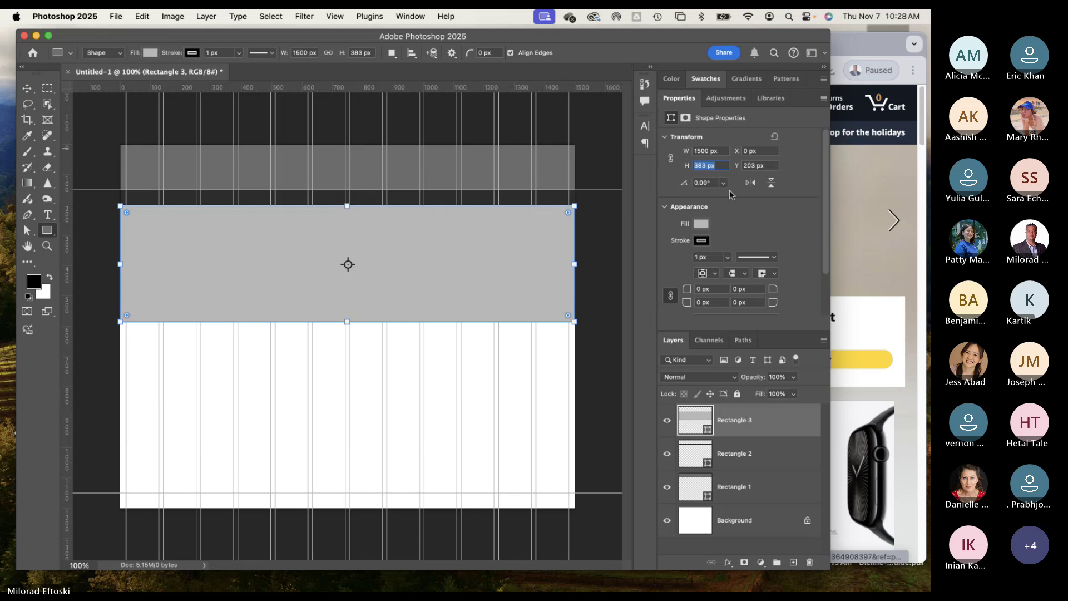
{"action": "key", "text": "Tab"}
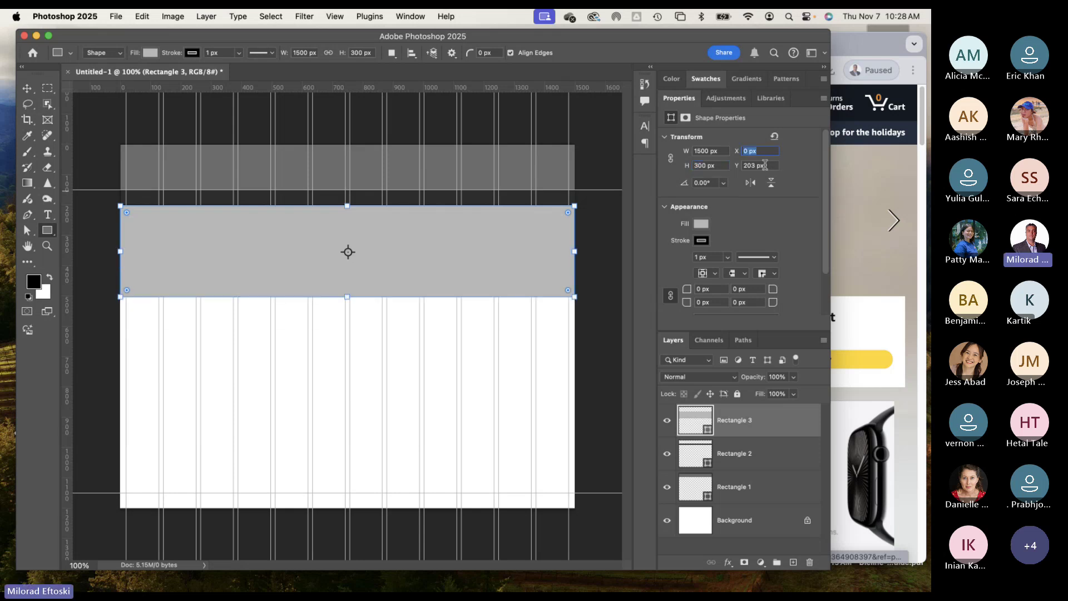
{"action": "key", "text": "Tab"}
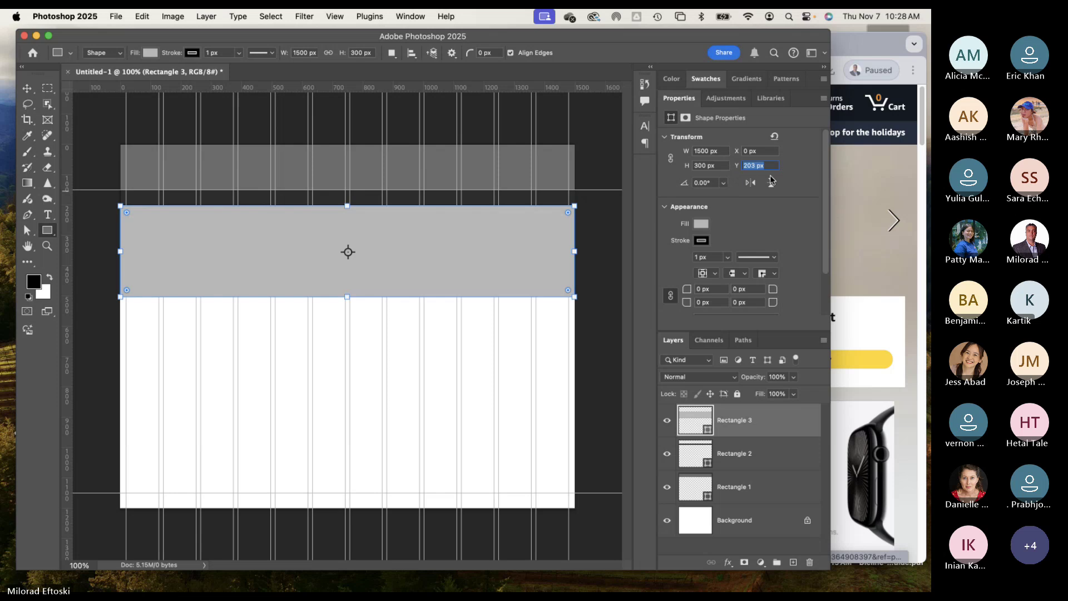
{"action": "type", "text": "200"}
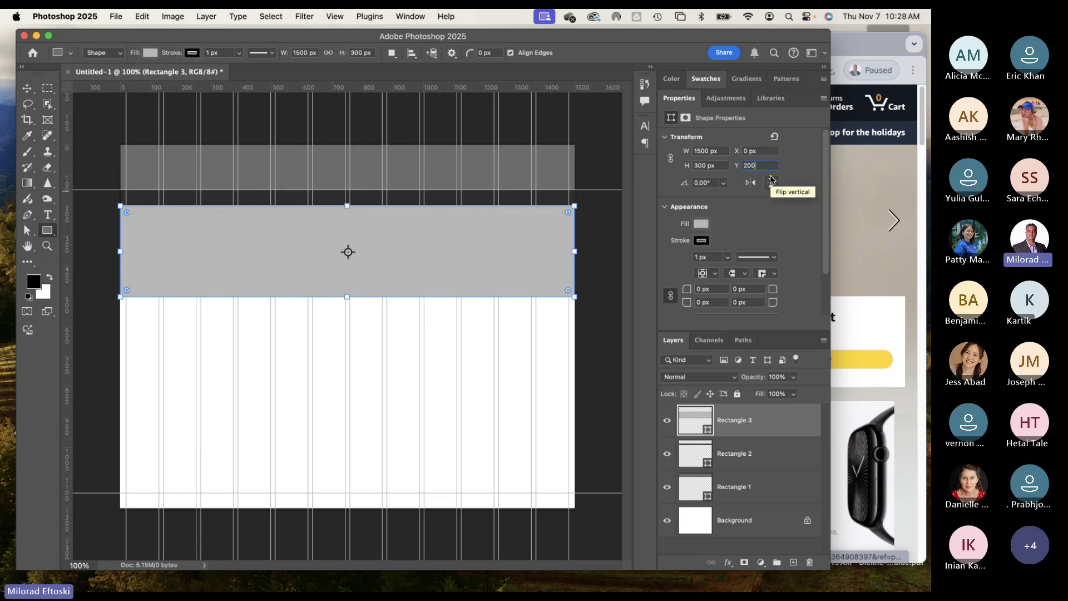
{"action": "key", "text": "Return"}
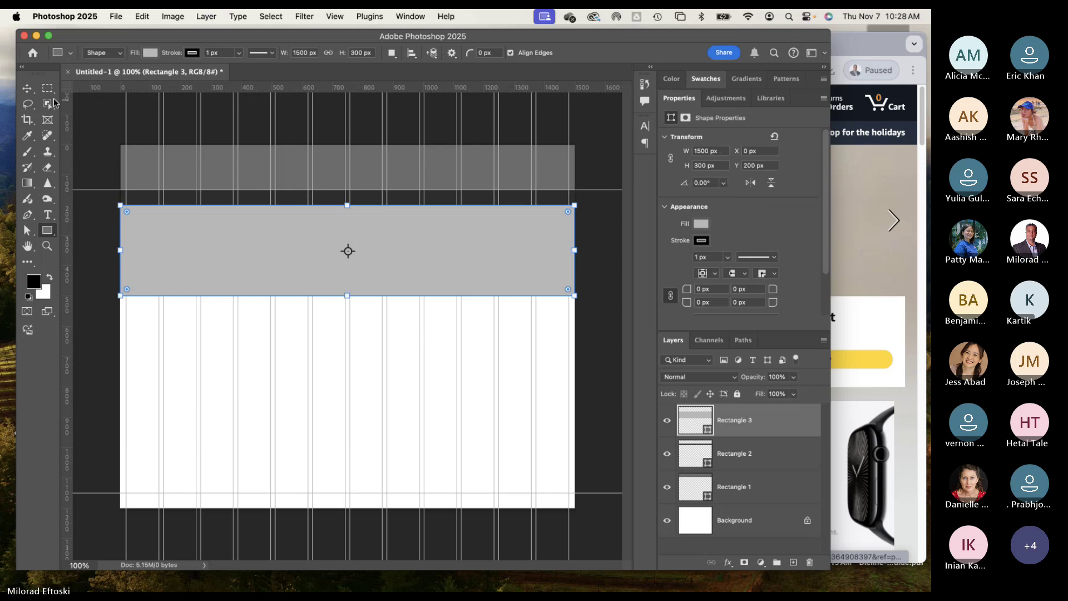
Step: Try sliding the gray box left with the Move tool, then undo the move
{"action": "left_click", "coordinate": [29, 89]}
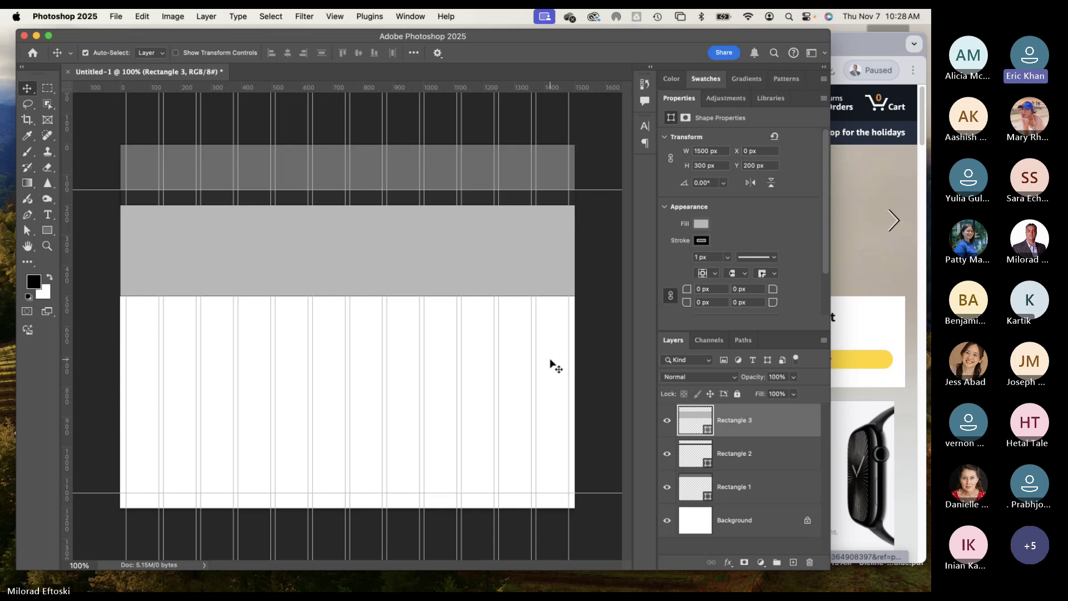
{"action": "left_click", "coordinate": [467, 262]}
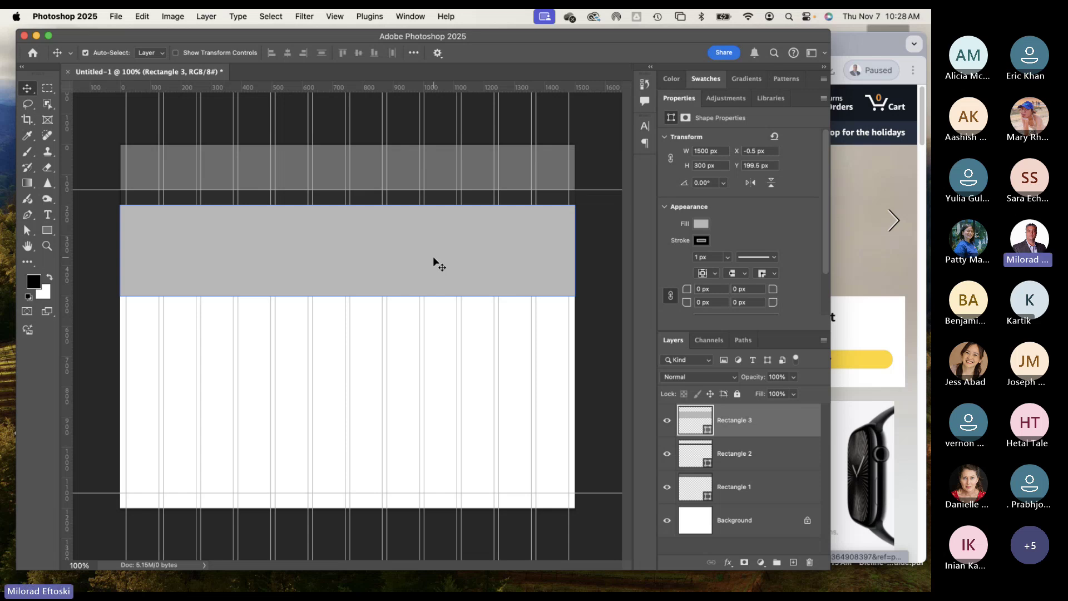
{"action": "left_click_drag", "start_coordinate": [433, 257], "coordinate": [354, 259]}
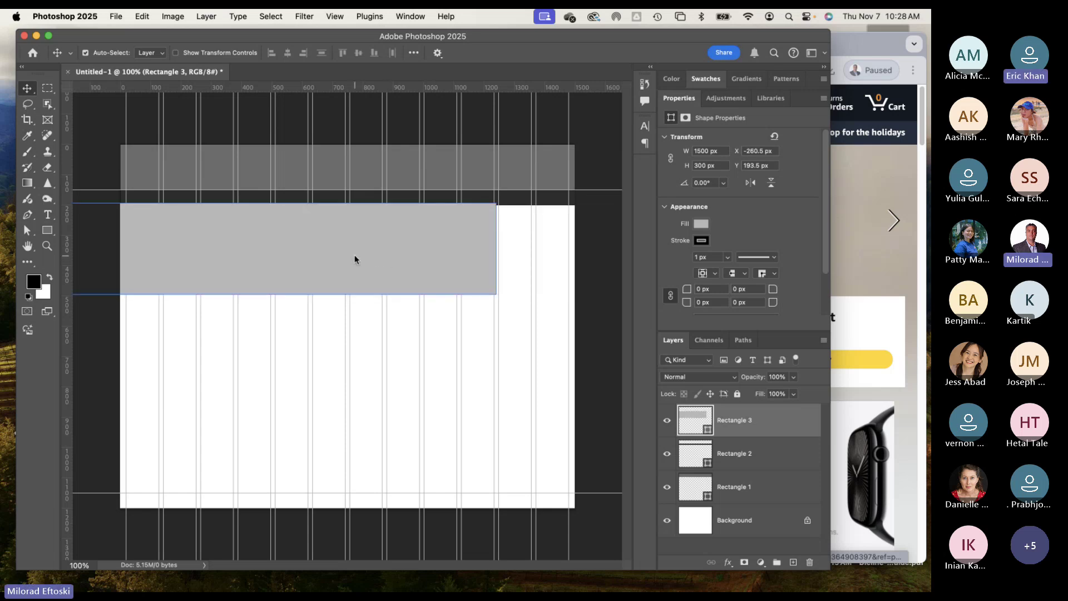
{"action": "key", "text": "super"}
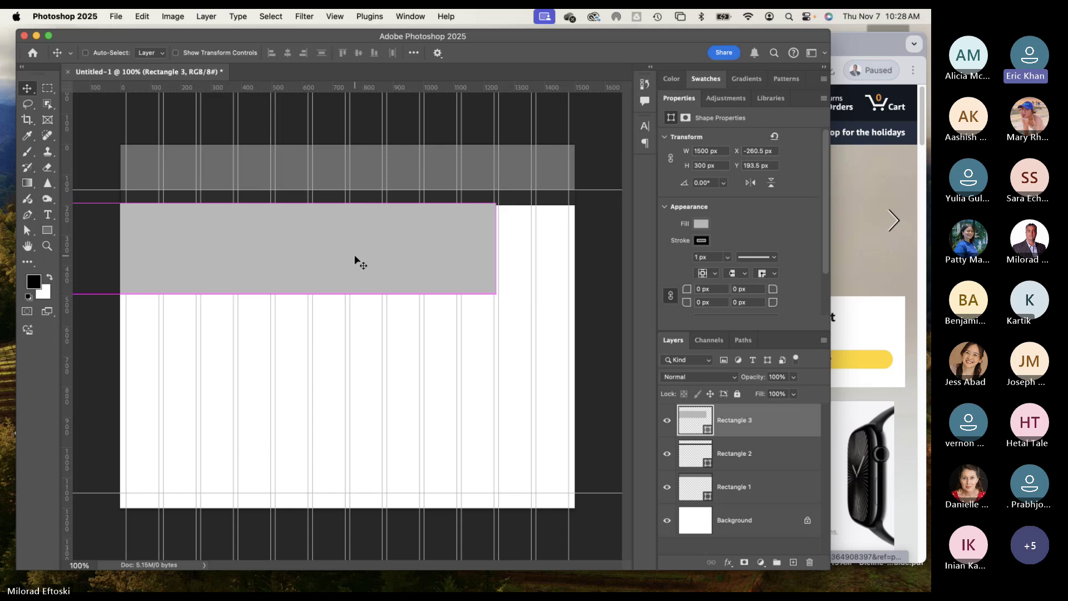
{"action": "key", "text": "super+z"}
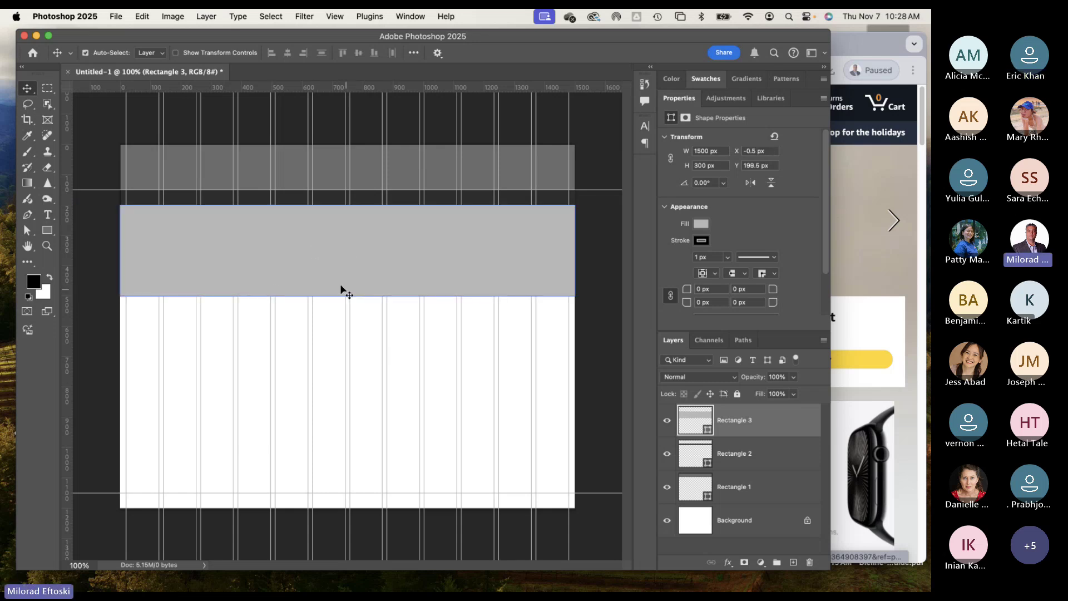
Step: Reselect the Rectangle tool, then switch to Move (V) and try repositioning the hero block
{"action": "right_click", "coordinate": [47, 233]}
{"action": "left_click", "coordinate": [101, 229]}
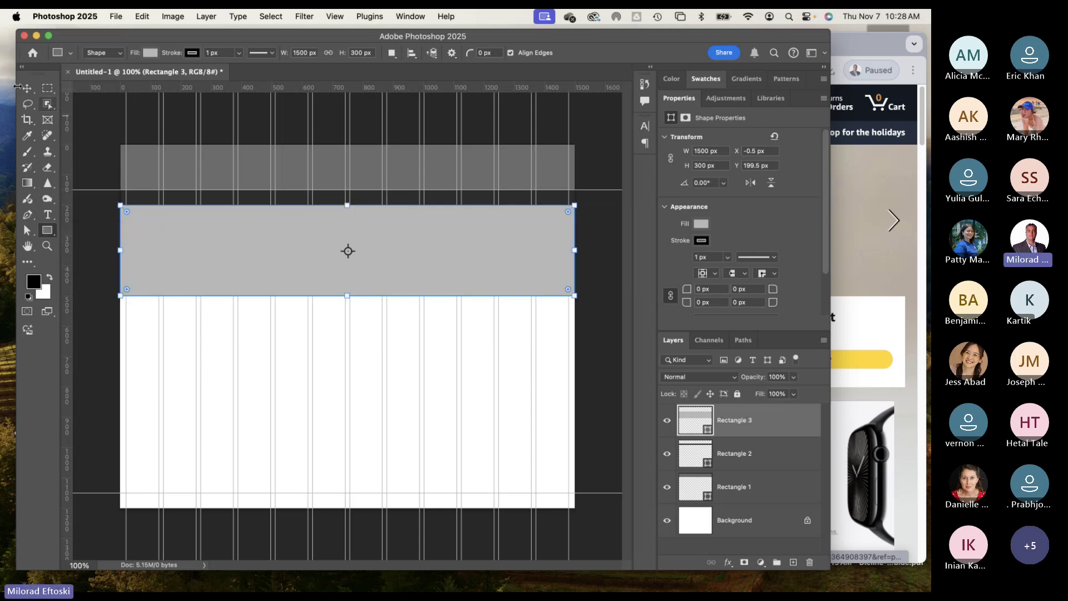
{"action": "key", "text": "v"}
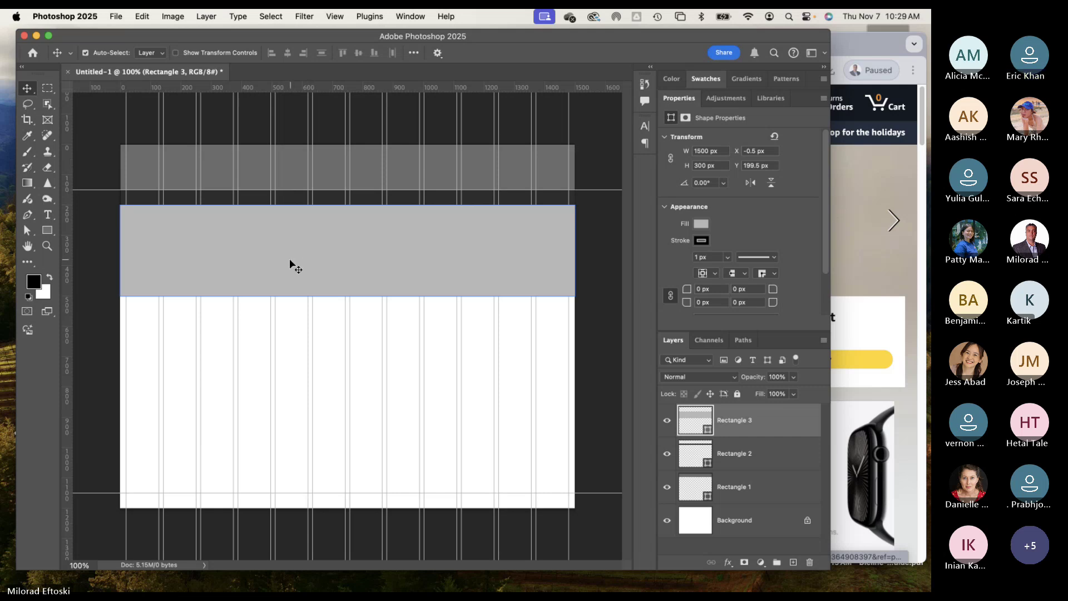
{"action": "mouse_move", "coordinate": [286, 260]}
{"action": "left_mouse_down"}
{"action": "mouse_move", "coordinate": [338, 279]}
{"action": "mouse_move", "coordinate": [278, 266]}
{"action": "mouse_move", "coordinate": [283, 278]}
{"action": "mouse_move", "coordinate": [283, 267]}
{"action": "left_mouse_up"}
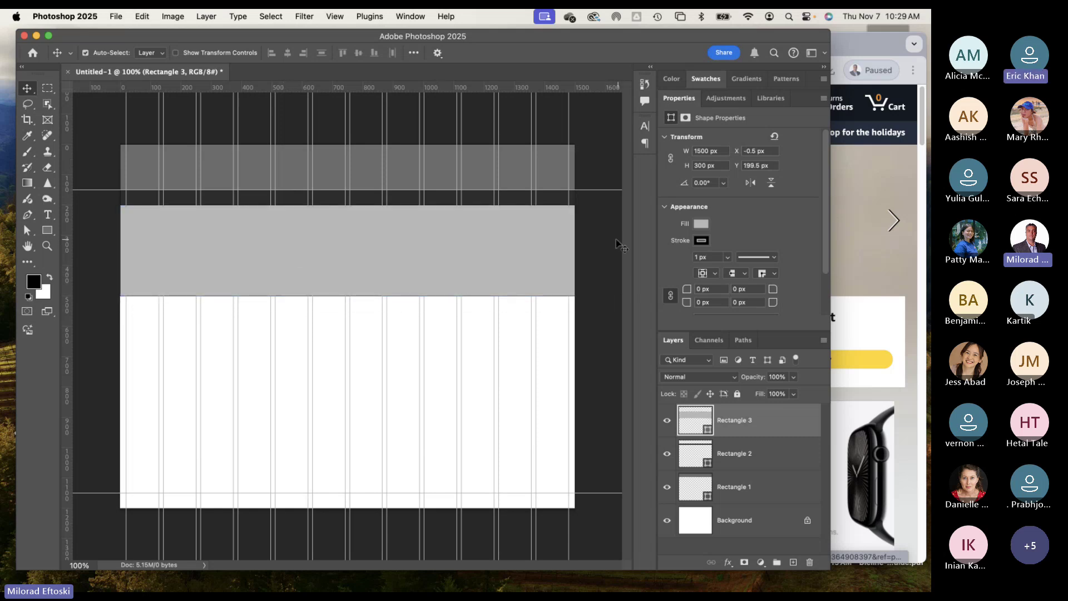
Step: Switch between the Amazon.ca page and the wireframe, then bring Microsoft Teams forward
{"action": "left_click", "coordinate": [858, 39]}
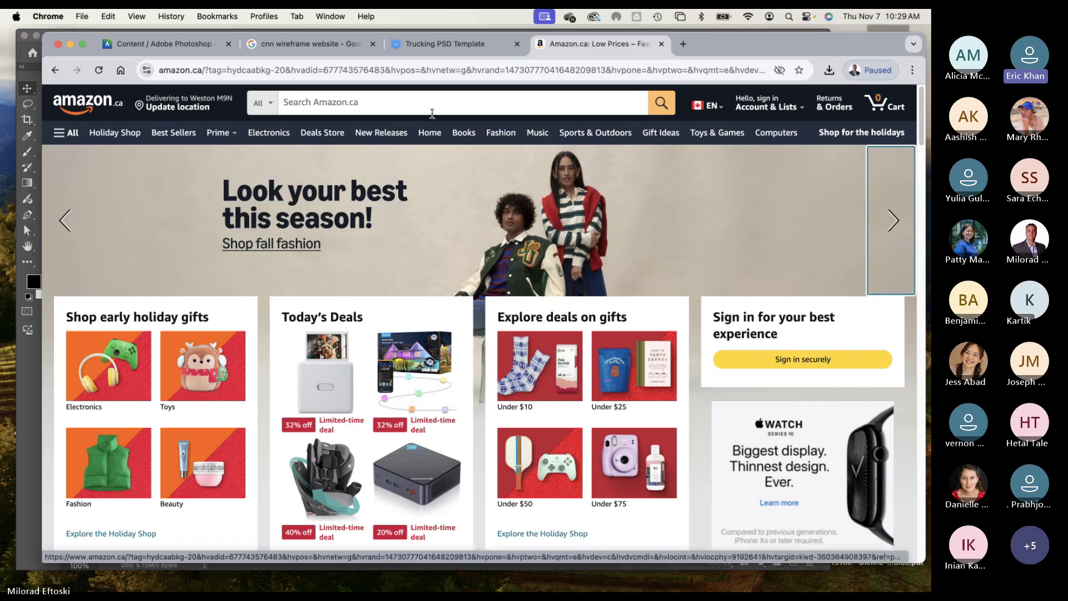
{"action": "left_click", "coordinate": [25, 63]}
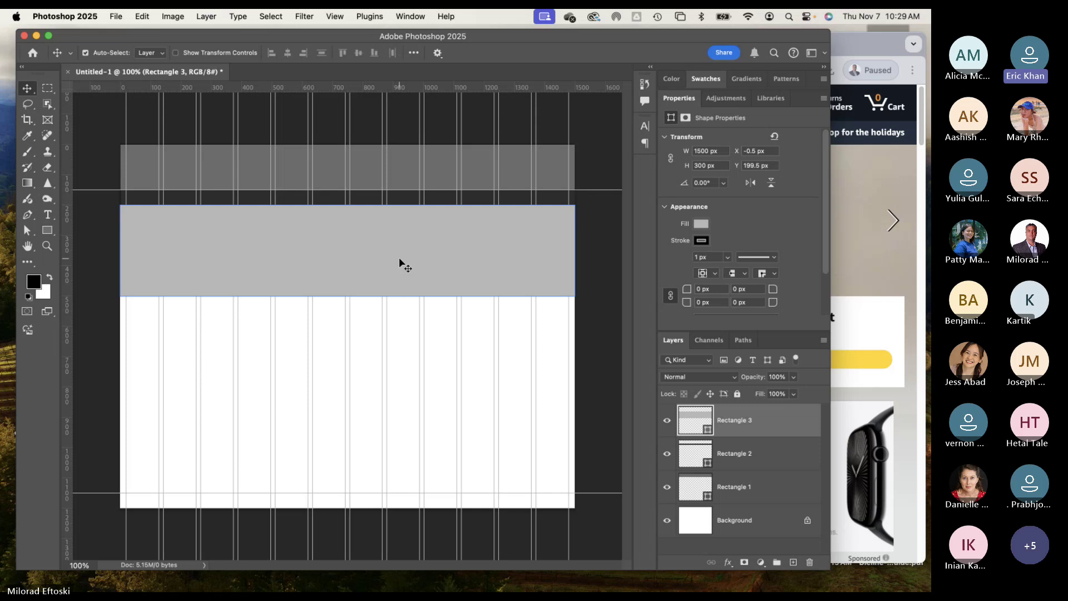
{"action": "left_click", "coordinate": [856, 43]}
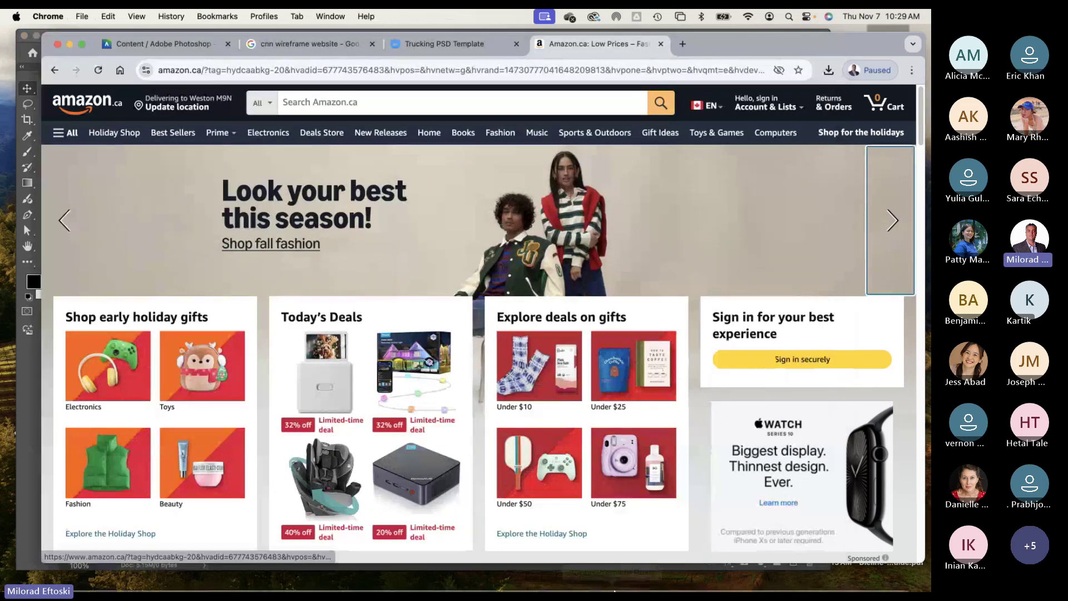
{"action": "mouse_move", "coordinate": [614, 590]}
{"action": "left_click", "coordinate": [684, 573]}
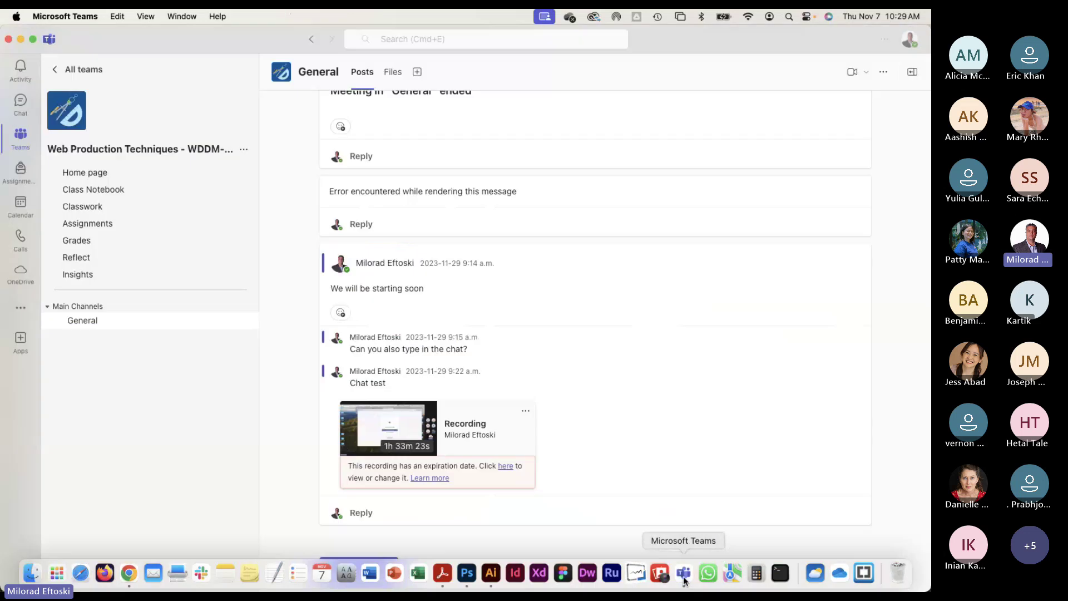
Step: Restore the minimized General channel meeting window from Teams' Window menu, then return to Photoshop
{"action": "left_click", "coordinate": [185, 16]}
{"action": "left_click", "coordinate": [208, 187]}
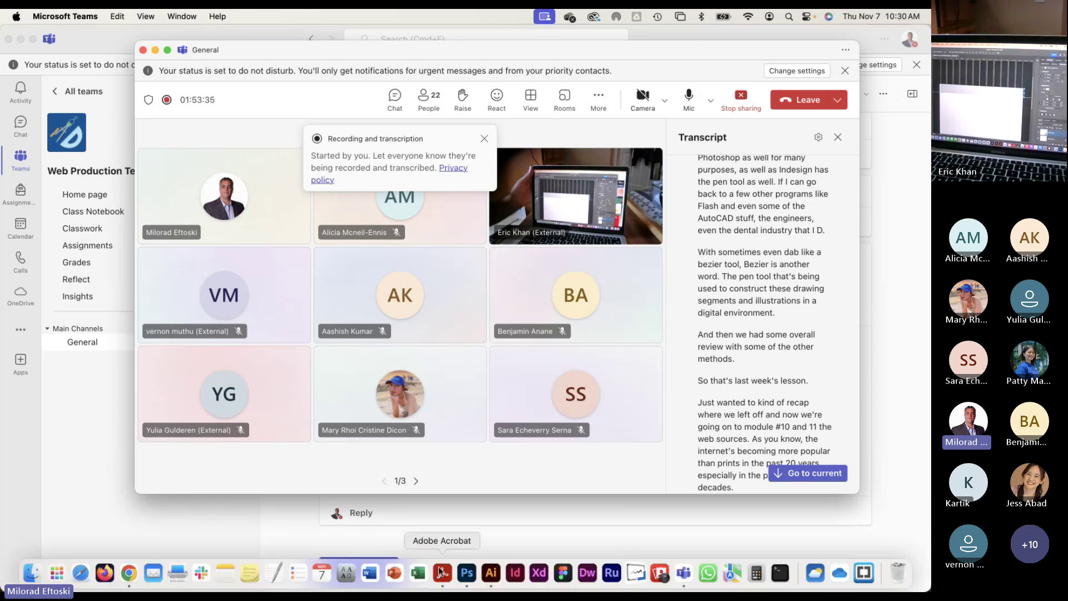
{"action": "left_click", "coordinate": [465, 573]}
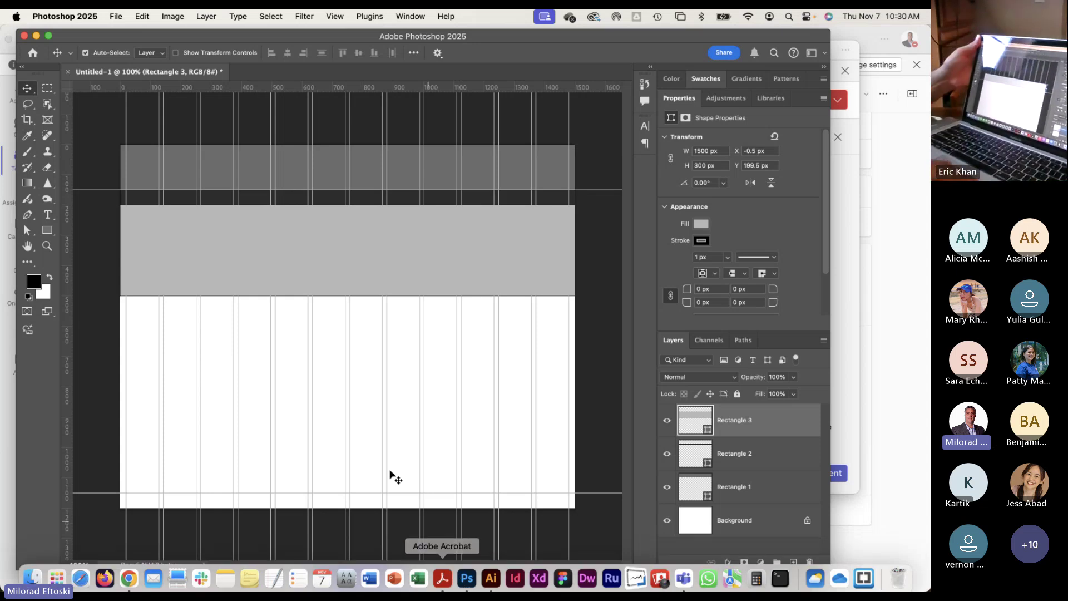
Step: Collapse the Properties panel, test-move and undo the hero block, and select all layers
{"action": "double_click", "coordinate": [674, 99]}
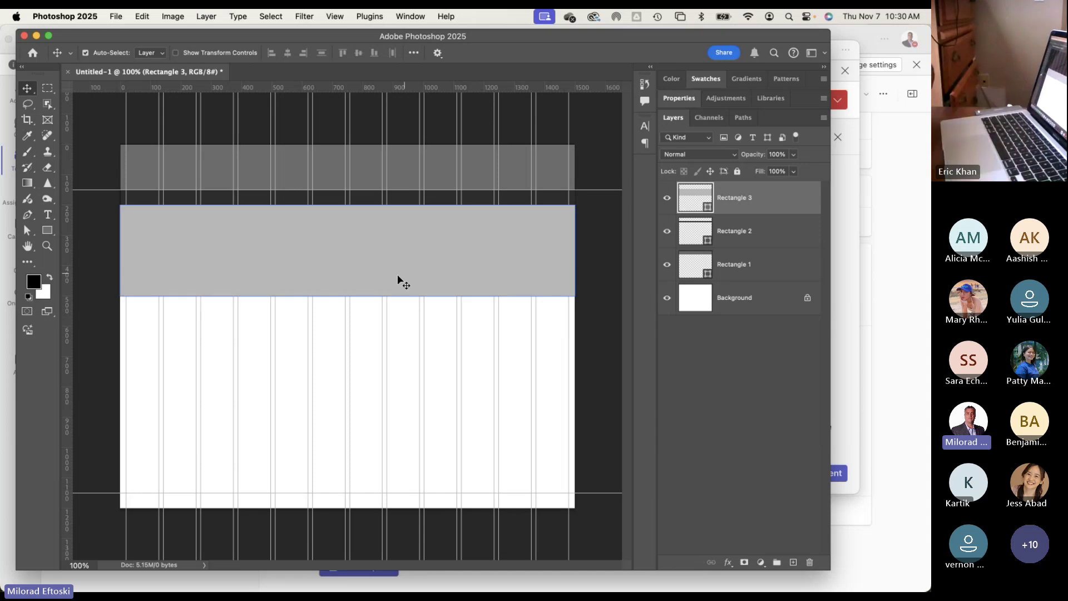
{"action": "left_click_drag", "start_coordinate": [391, 271], "coordinate": [272, 217]}
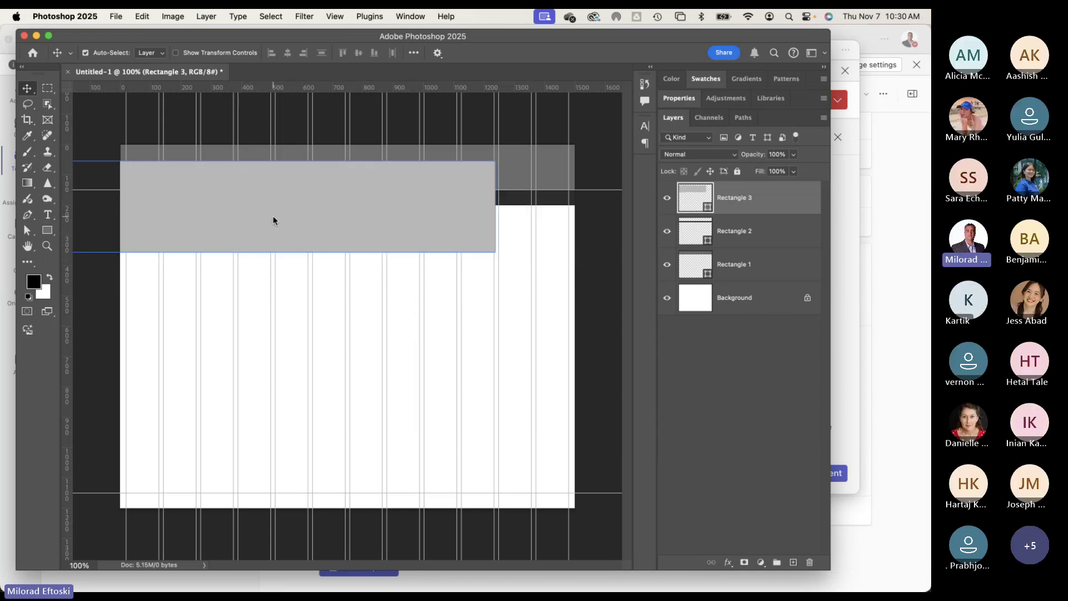
{"action": "key", "text": "super+z"}
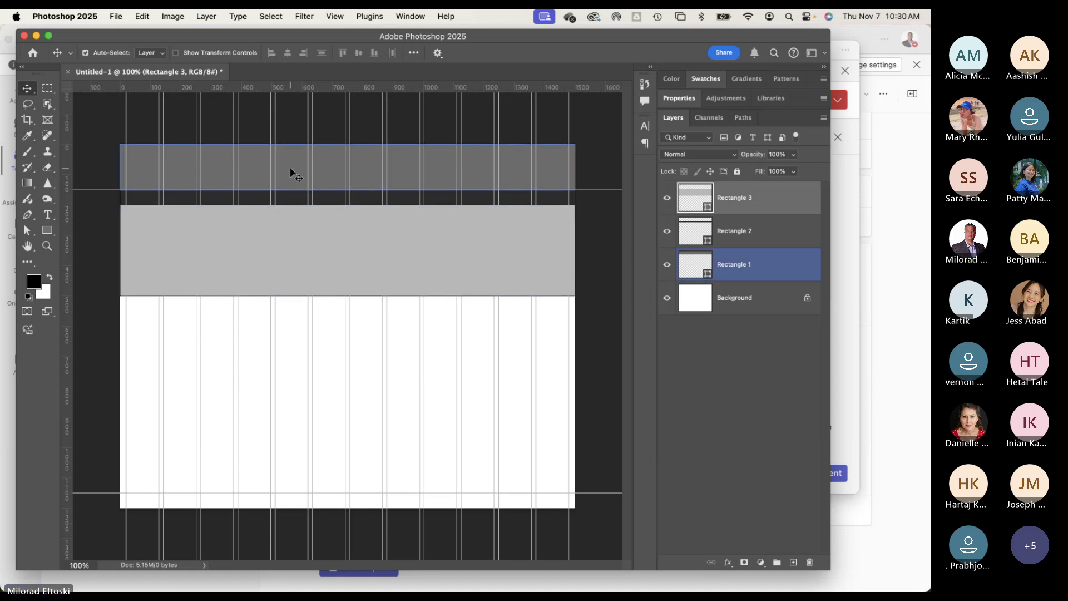
{"action": "mouse_move", "coordinate": [290, 169]}
{"action": "left_mouse_down"}
{"action": "mouse_move", "coordinate": [291, 143]}
{"action": "mouse_move", "coordinate": [303, 166]}
{"action": "left_mouse_up"}
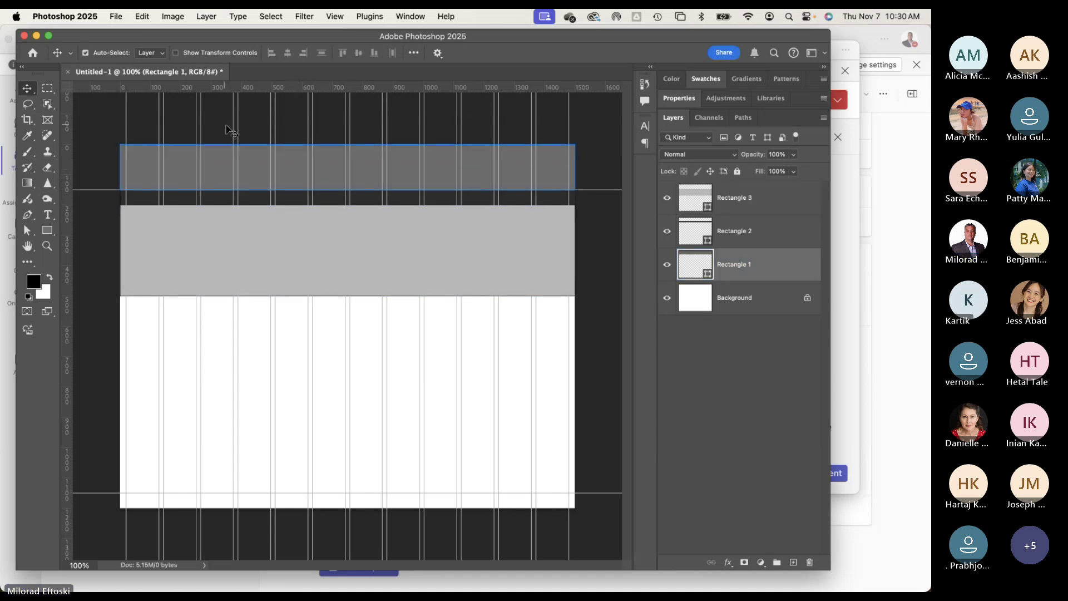
{"action": "left_click", "coordinate": [785, 197], "text": "shift"}
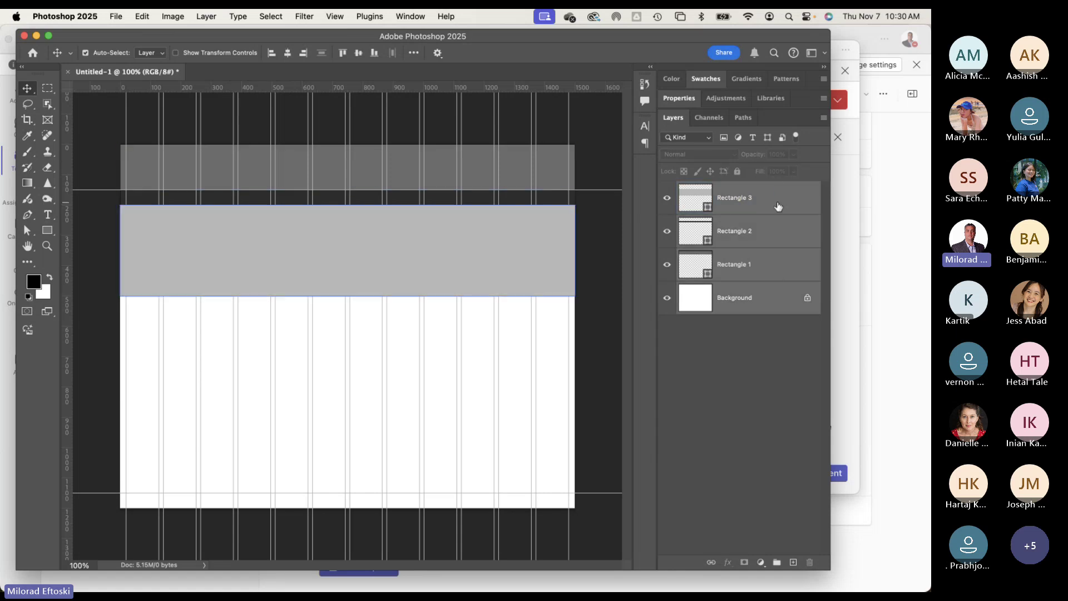
Step: Convert the selected layers into Artboard 1 and expand it in the Layers panel
{"action": "right_click", "coordinate": [777, 206]}
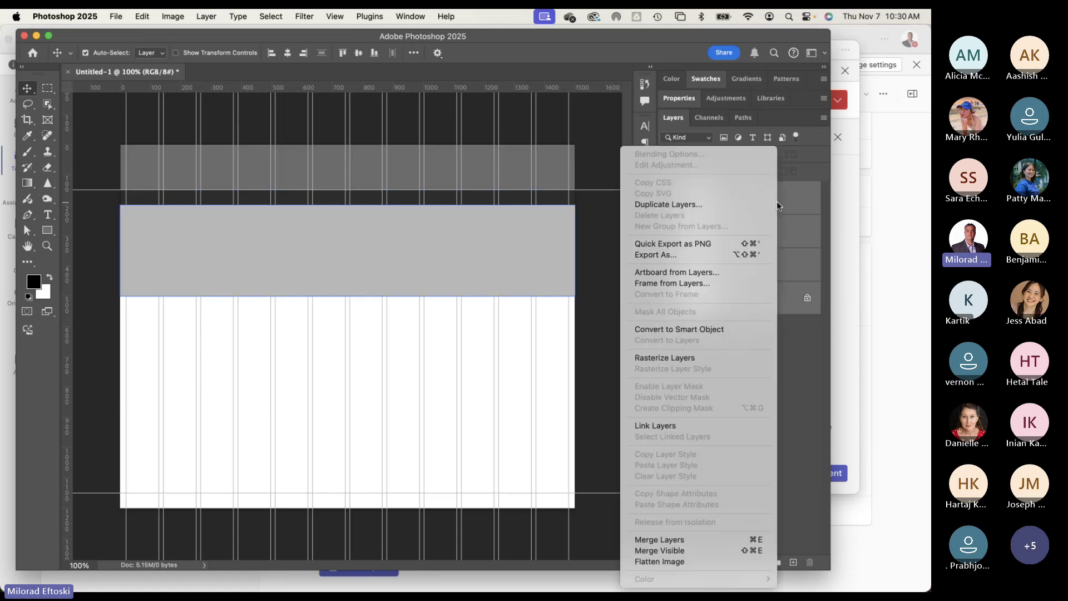
{"action": "left_click", "coordinate": [693, 275]}
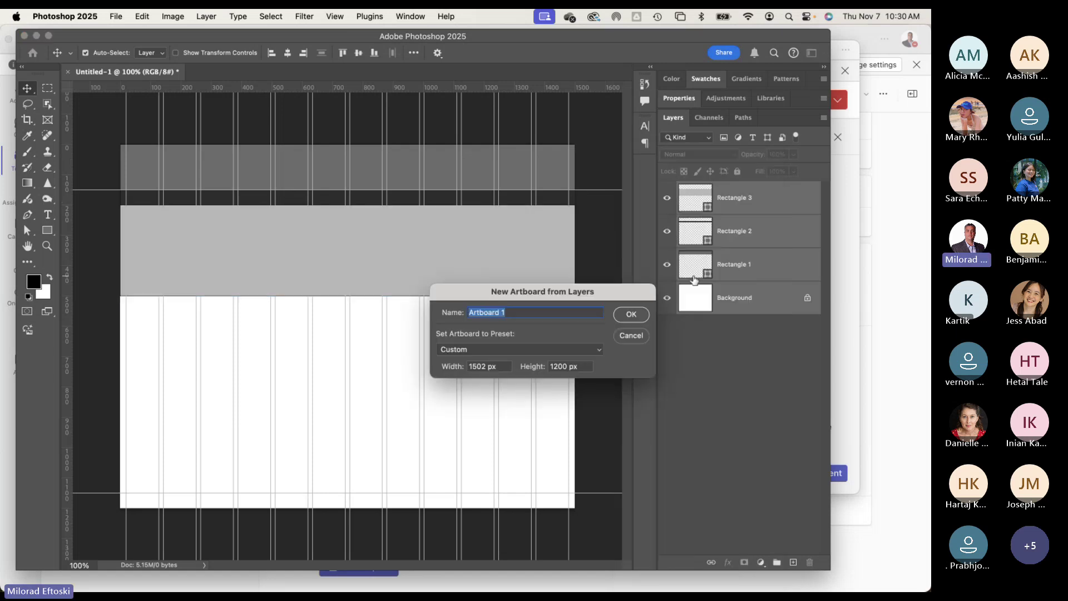
{"action": "left_click", "coordinate": [632, 318]}
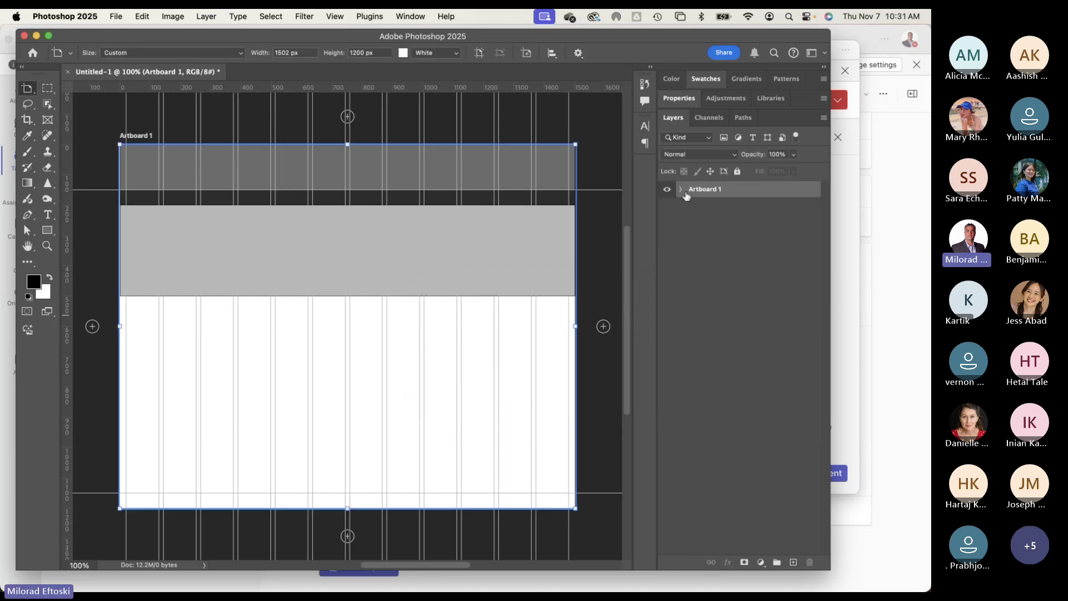
{"action": "left_click", "coordinate": [681, 190]}
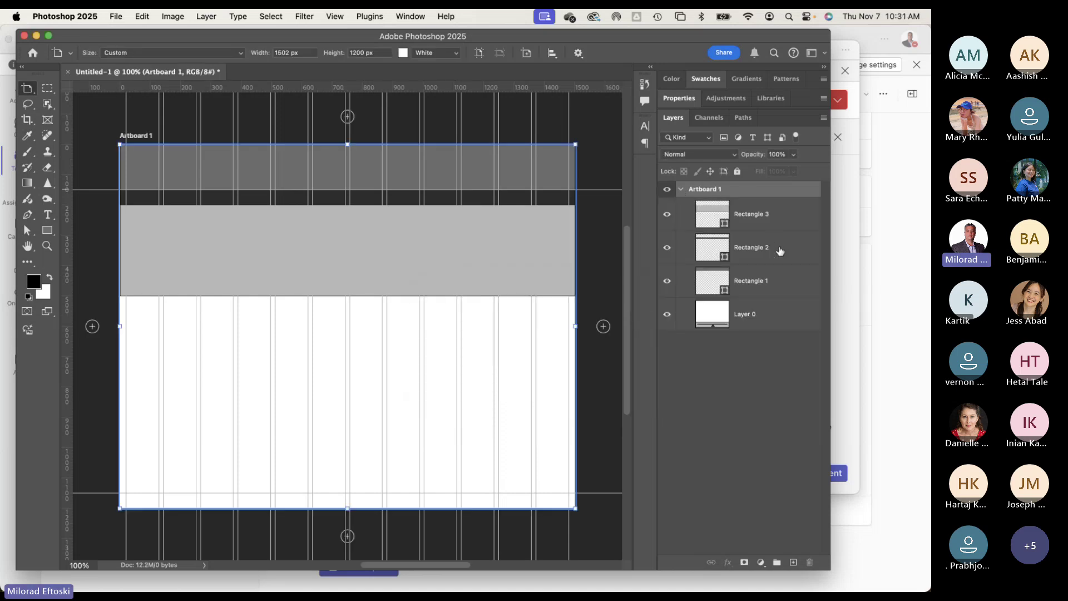
Step: Select Rectangle 3, test-shift the header band with Move, undo it, and deselect all layers
{"action": "left_click", "coordinate": [776, 214]}
{"action": "key", "text": "v"}
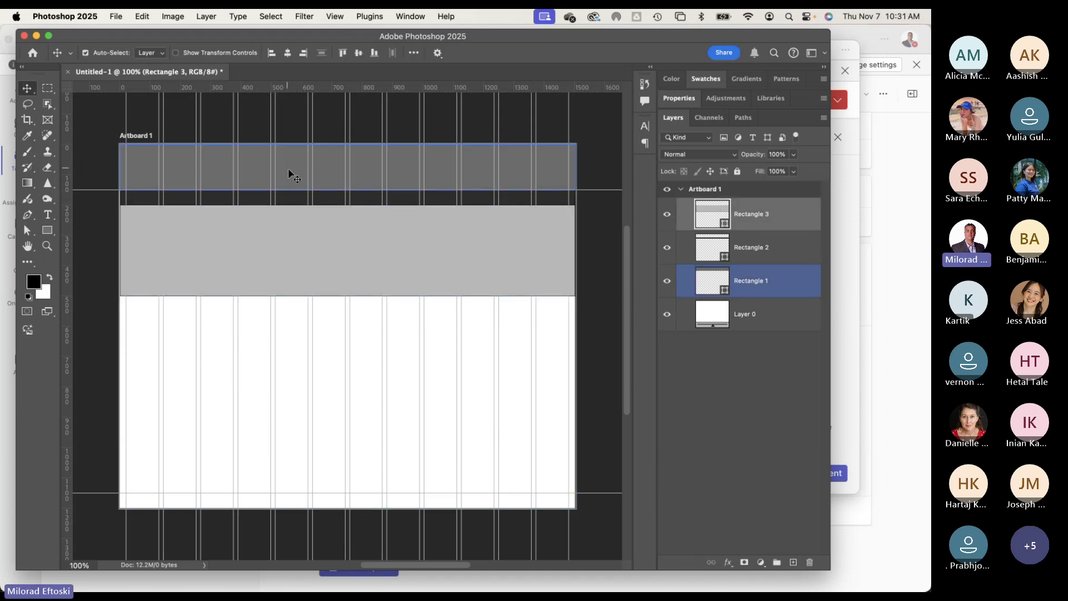
{"action": "left_click_drag", "start_coordinate": [286, 170], "coordinate": [313, 166]}
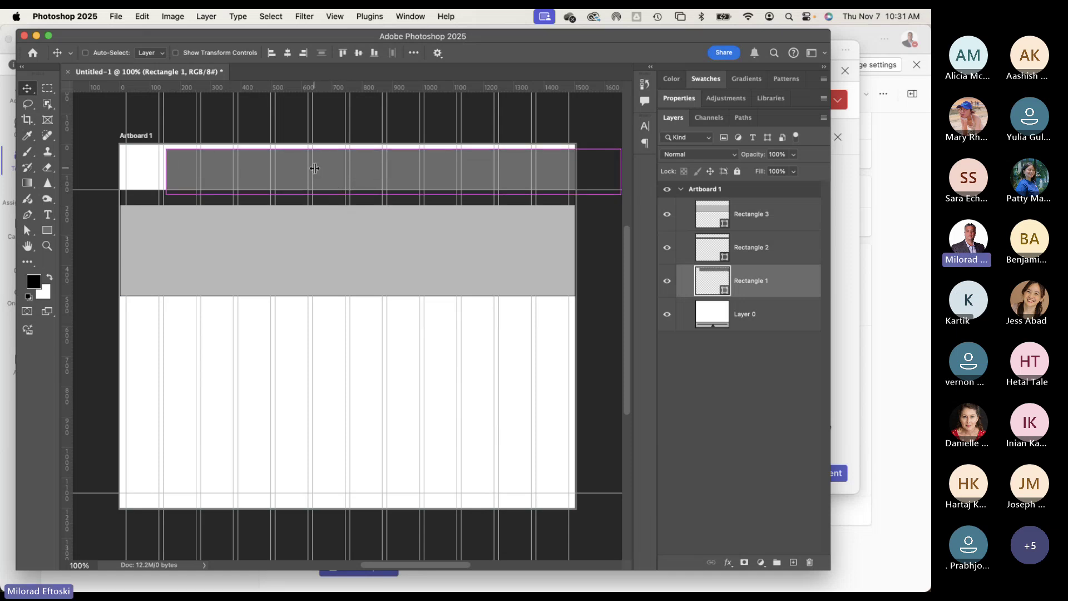
{"action": "key", "text": "super+z"}
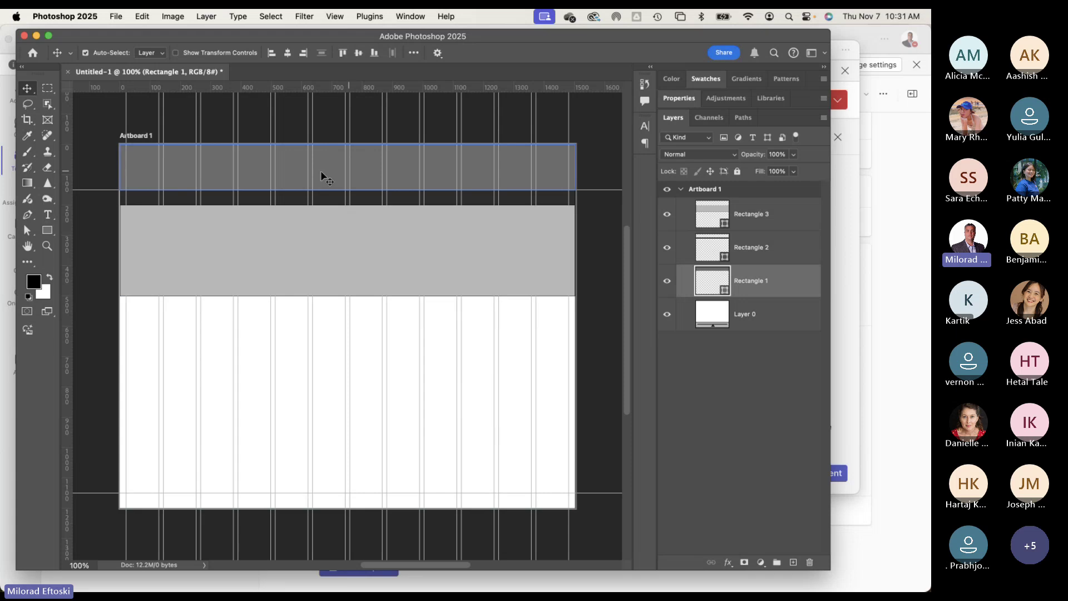
{"action": "left_click", "coordinate": [759, 365]}
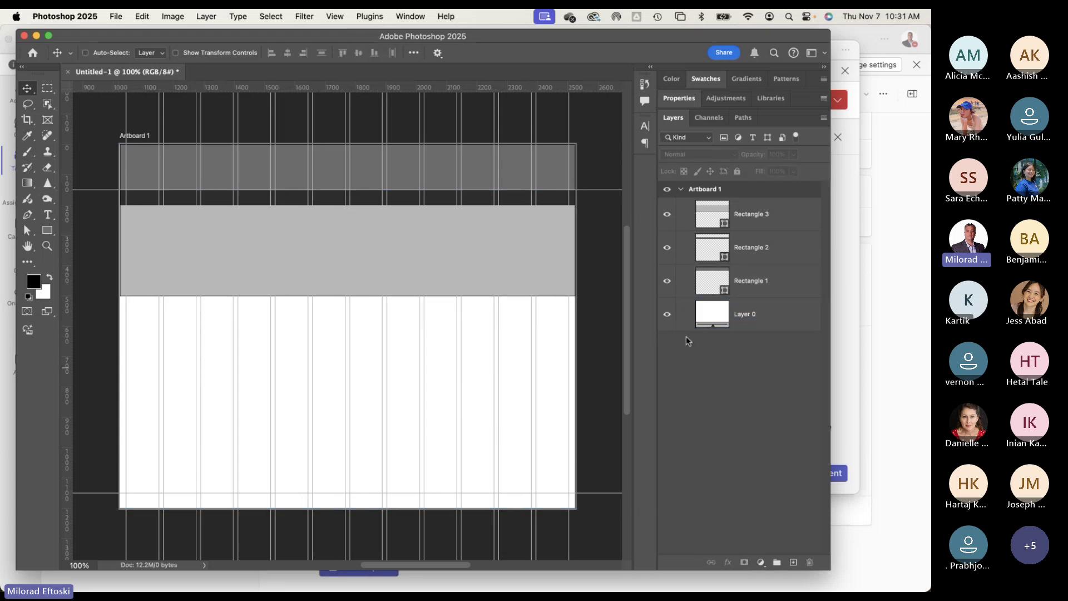
Step: Zoom out and toggle the Artboard 1 group open and closed in the Layers panel
{"action": "key", "text": "super+minus"}
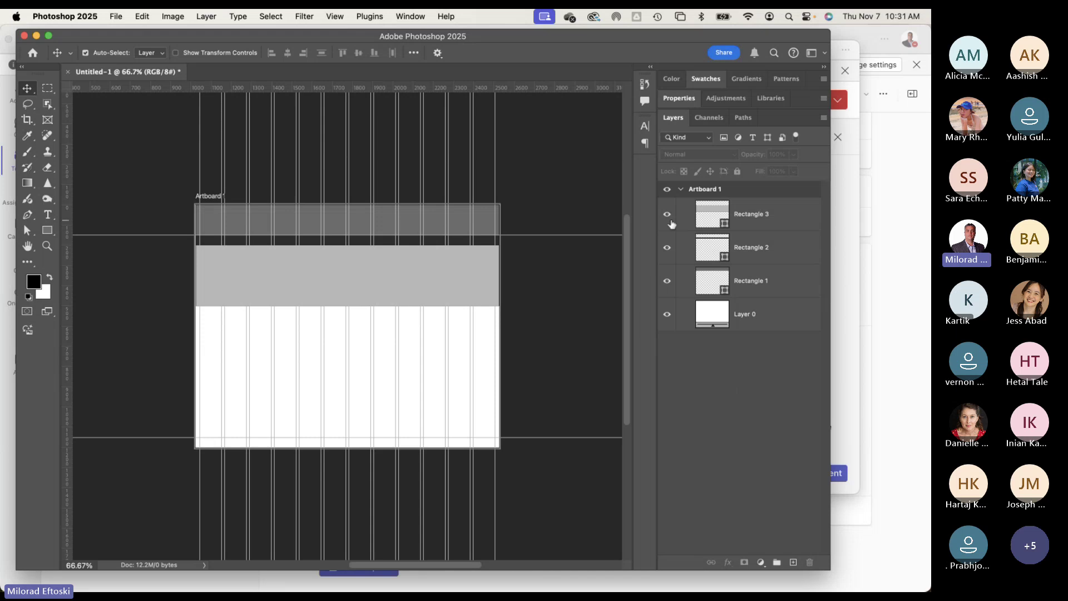
{"action": "left_click", "coordinate": [690, 191]}
{"action": "left_click", "coordinate": [680, 189]}
{"action": "left_click", "coordinate": [681, 190]}
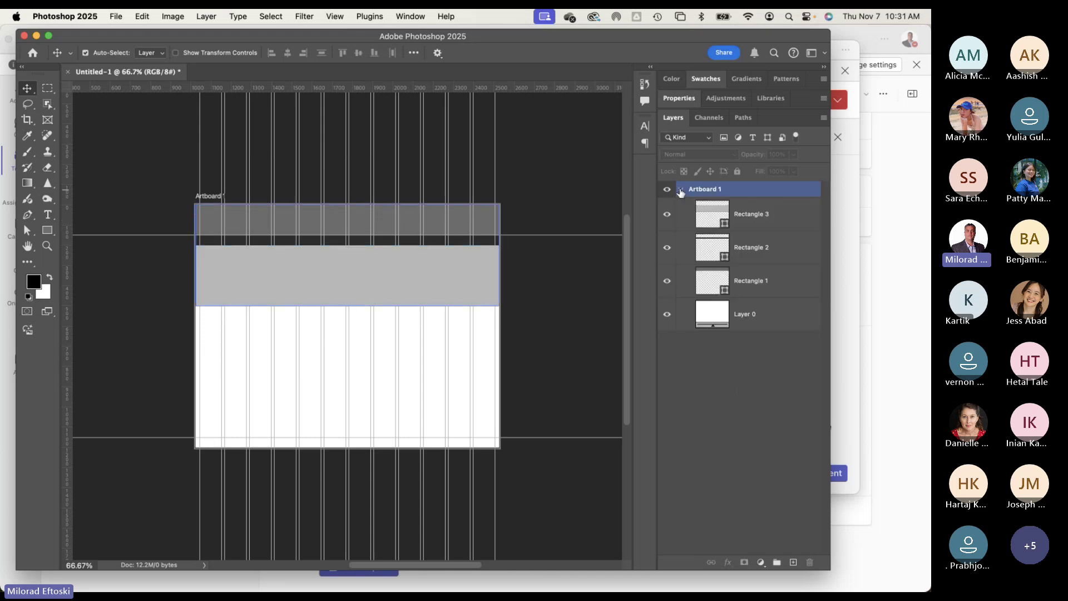
{"action": "left_click", "coordinate": [680, 189]}
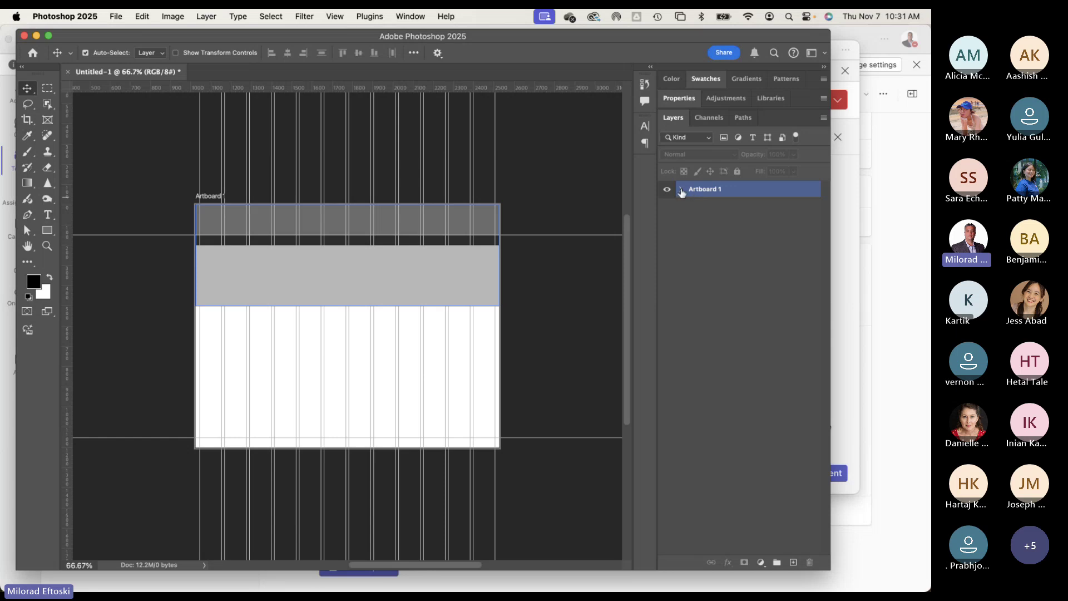
{"action": "left_click", "coordinate": [680, 190]}
{"action": "left_click", "coordinate": [680, 190]}
{"action": "left_click", "coordinate": [679, 190]}
{"action": "left_click", "coordinate": [681, 190]}
Step: Ungroup Artboard 1 into plain layers, zoom out, and delete the Layer 0 background
{"action": "right_click", "coordinate": [756, 192]}
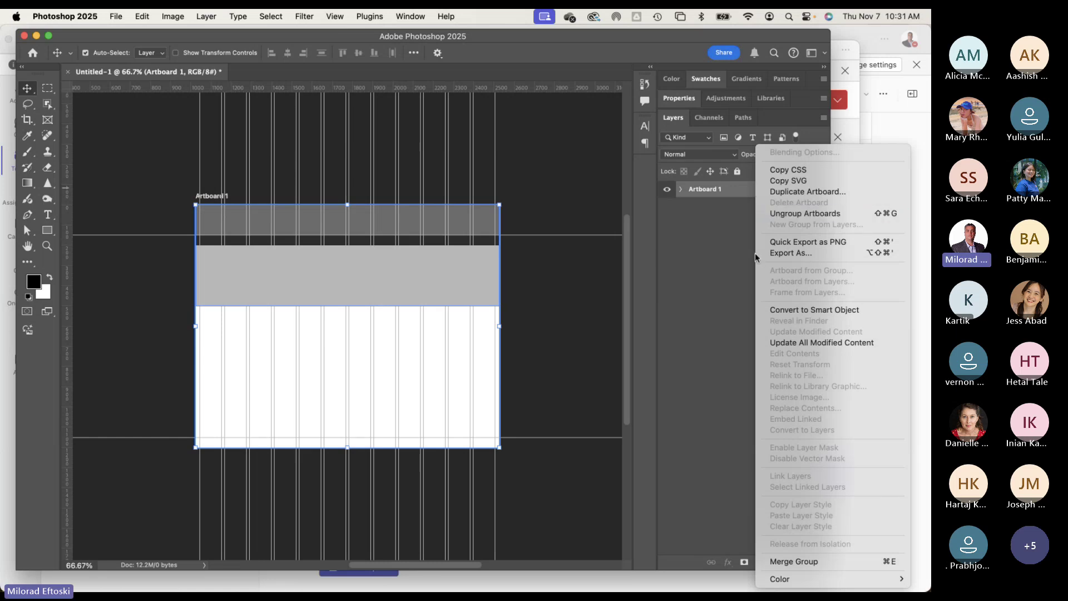
{"action": "left_click", "coordinate": [839, 215]}
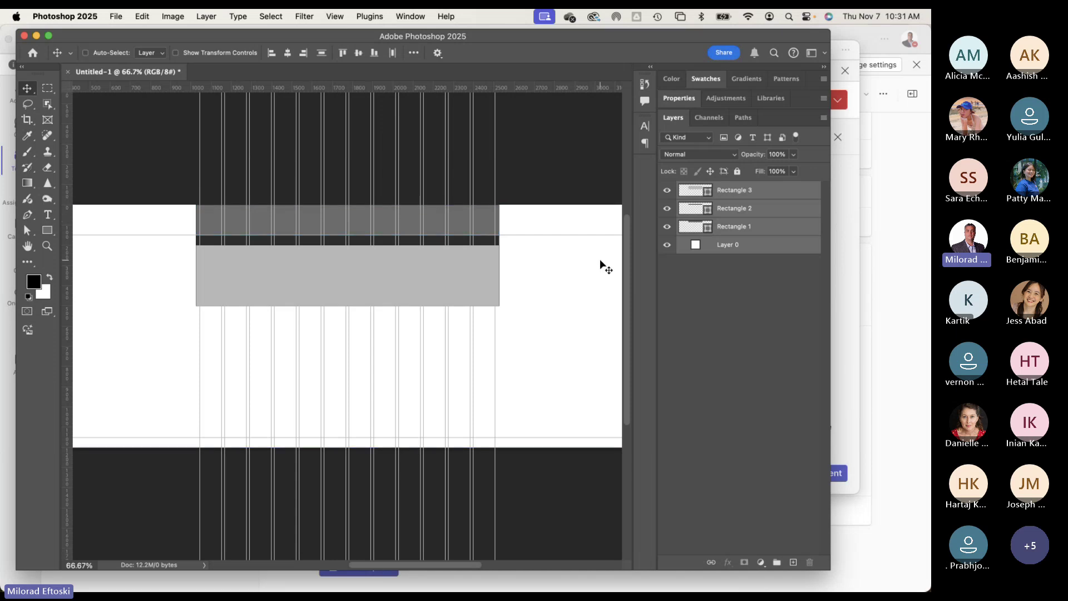
{"action": "key", "text": "super+minus"}
{"action": "key", "text": "super+equal"}
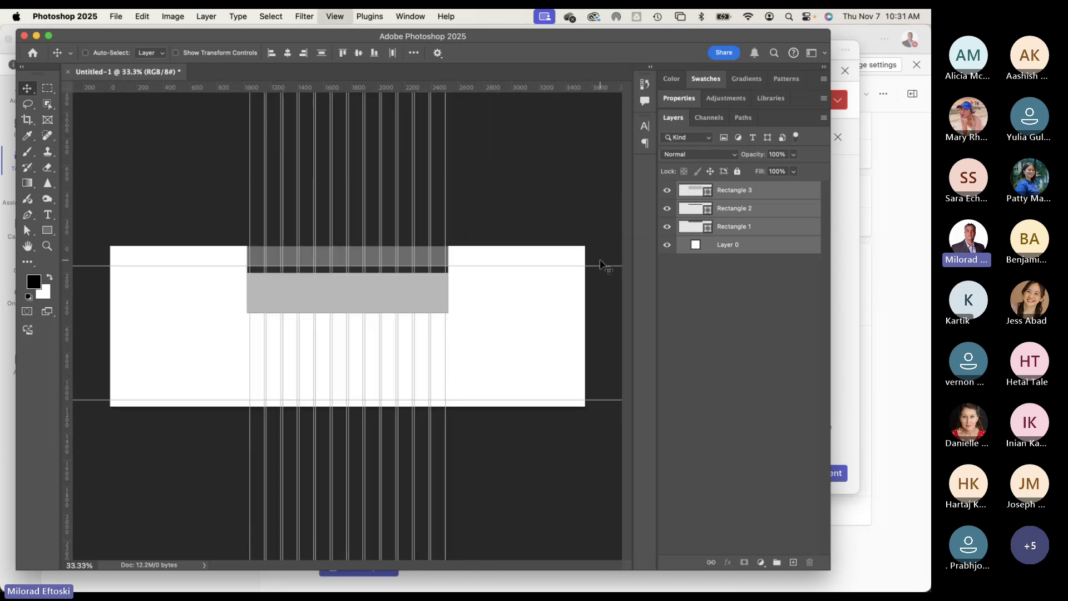
{"action": "key", "text": "super+minus"}
{"action": "key", "text": "super+minus"}
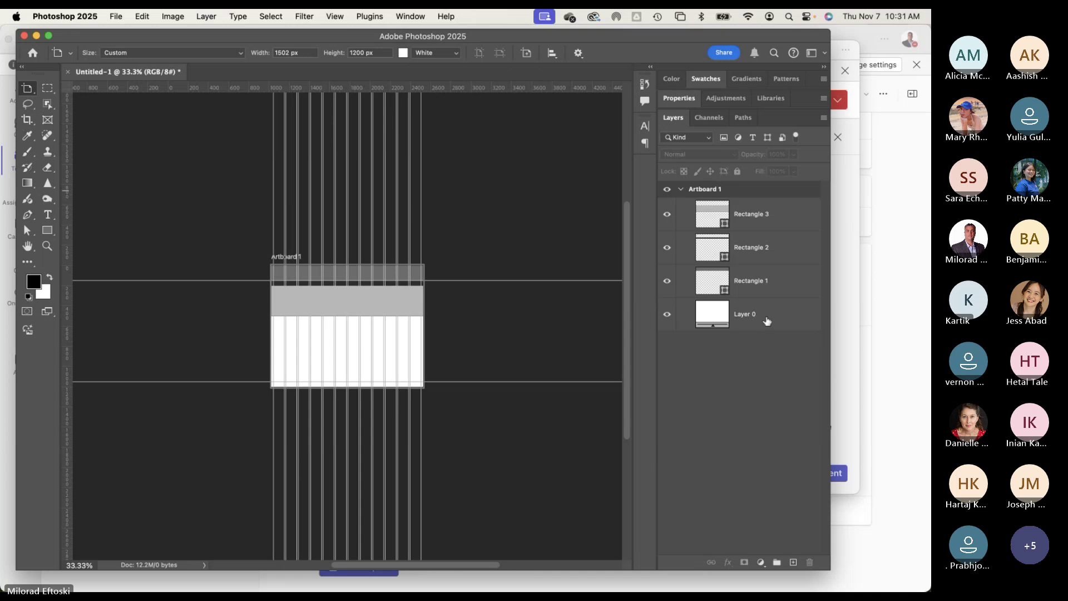
{"action": "left_click", "coordinate": [768, 316]}
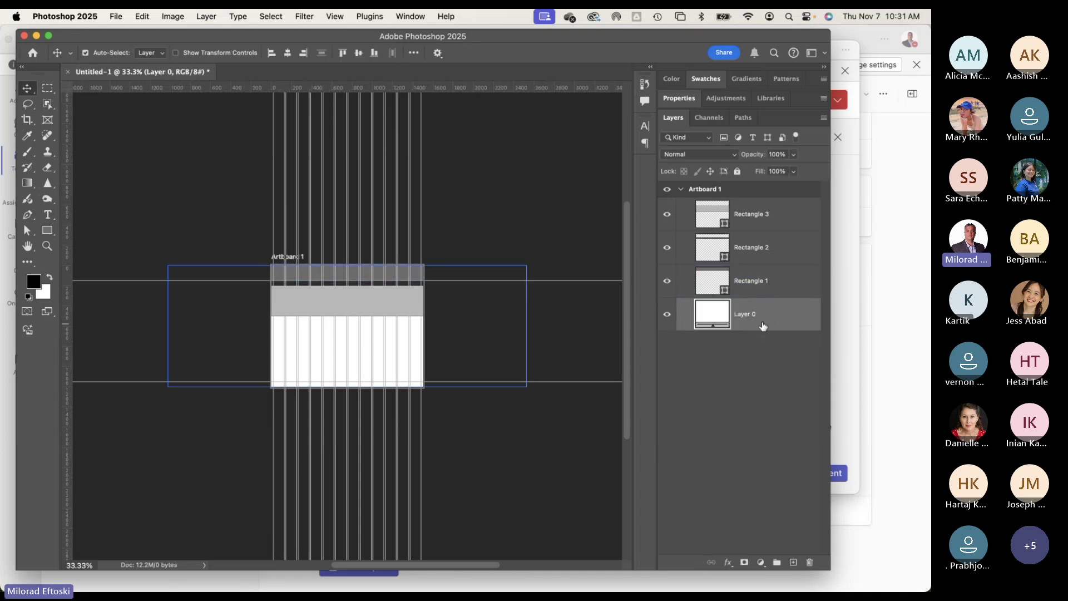
{"action": "key", "text": "BackSpace"}
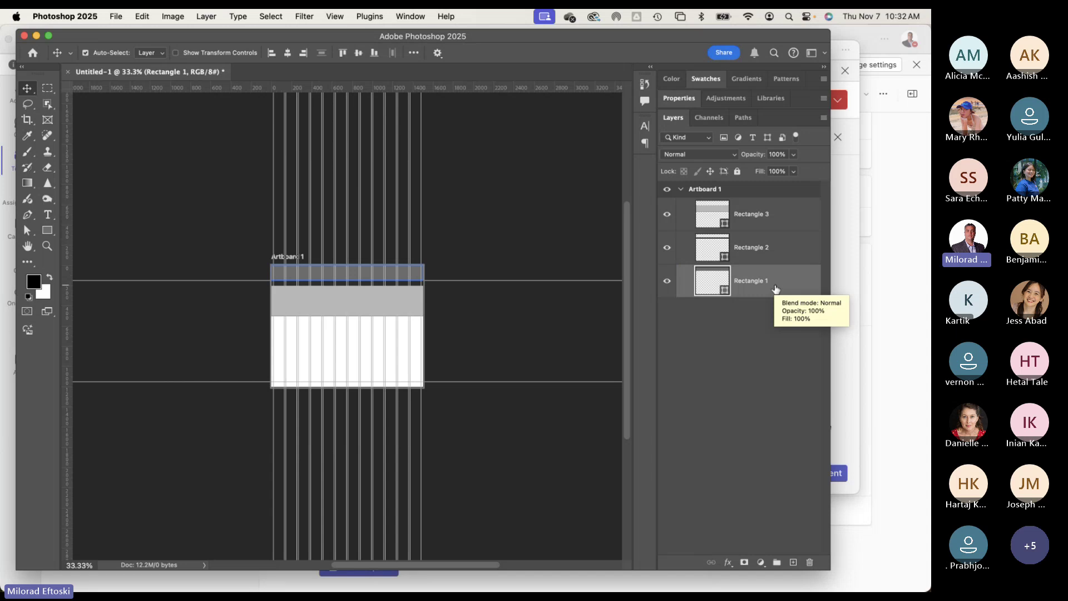
Step: Zoom to 50%, ungroup Artboard 1 again from its context menu, then undo the ungrouping
{"action": "key", "text": "super+equal"}
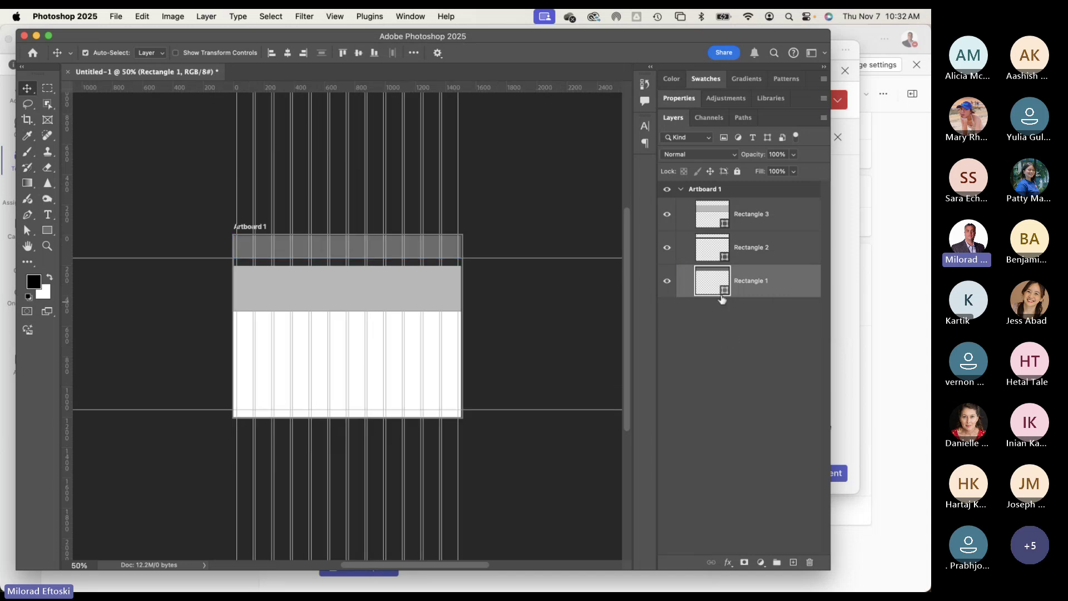
{"action": "left_click", "coordinate": [680, 189]}
{"action": "left_click", "coordinate": [722, 190]}
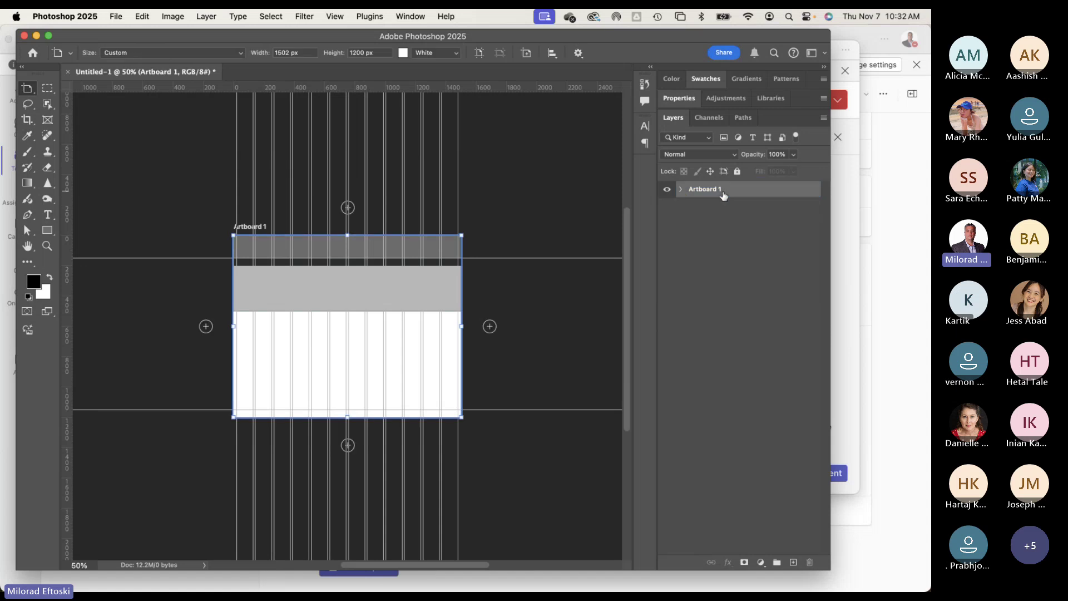
{"action": "left_click", "coordinate": [823, 118]}
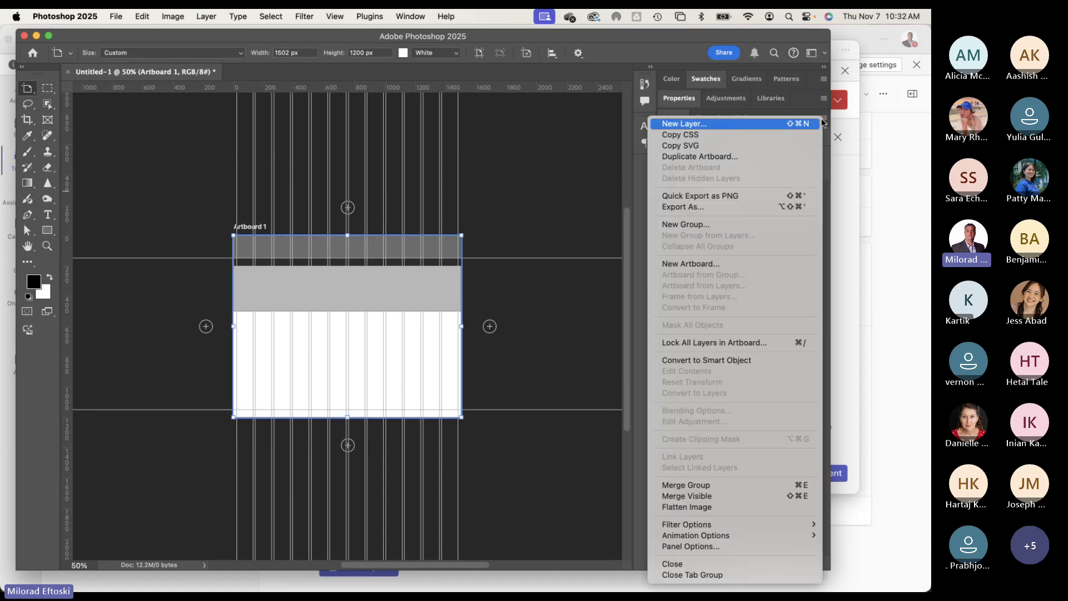
{"action": "left_click", "coordinate": [621, 185]}
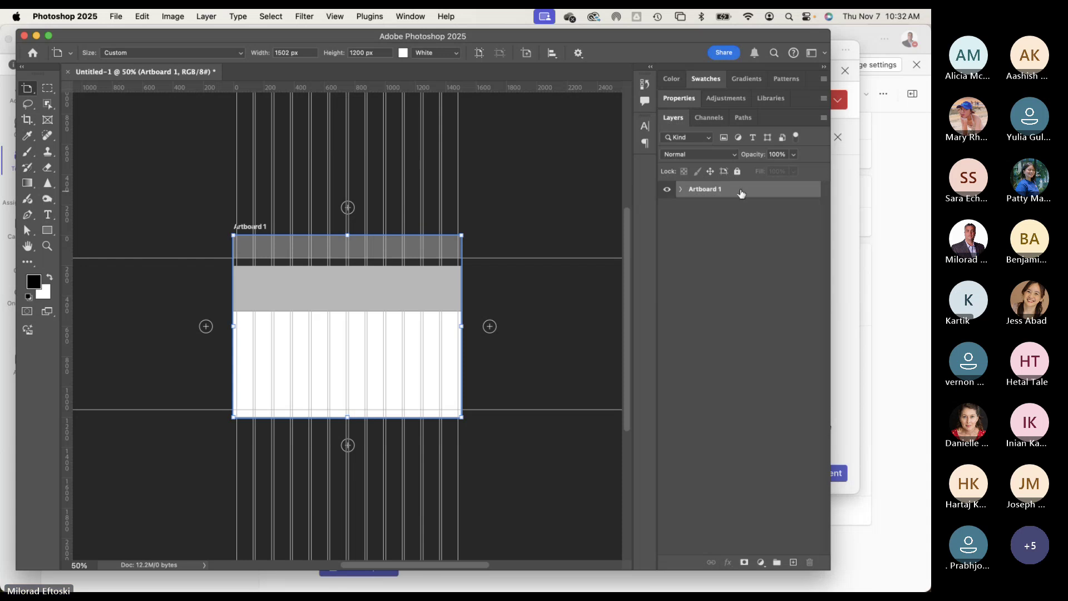
{"action": "right_click", "coordinate": [742, 190]}
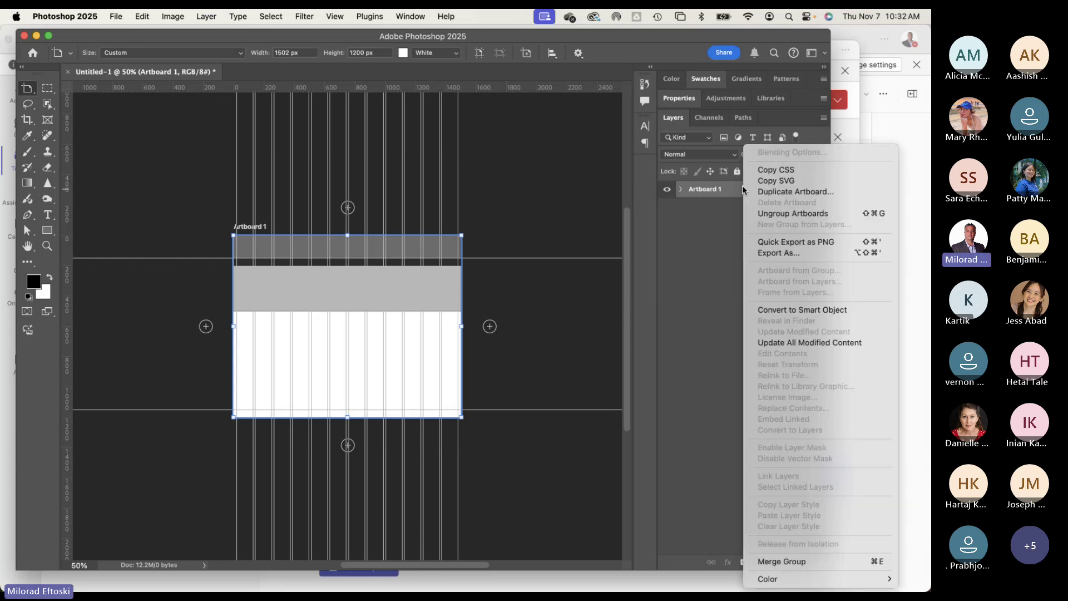
{"action": "left_click", "coordinate": [794, 214]}
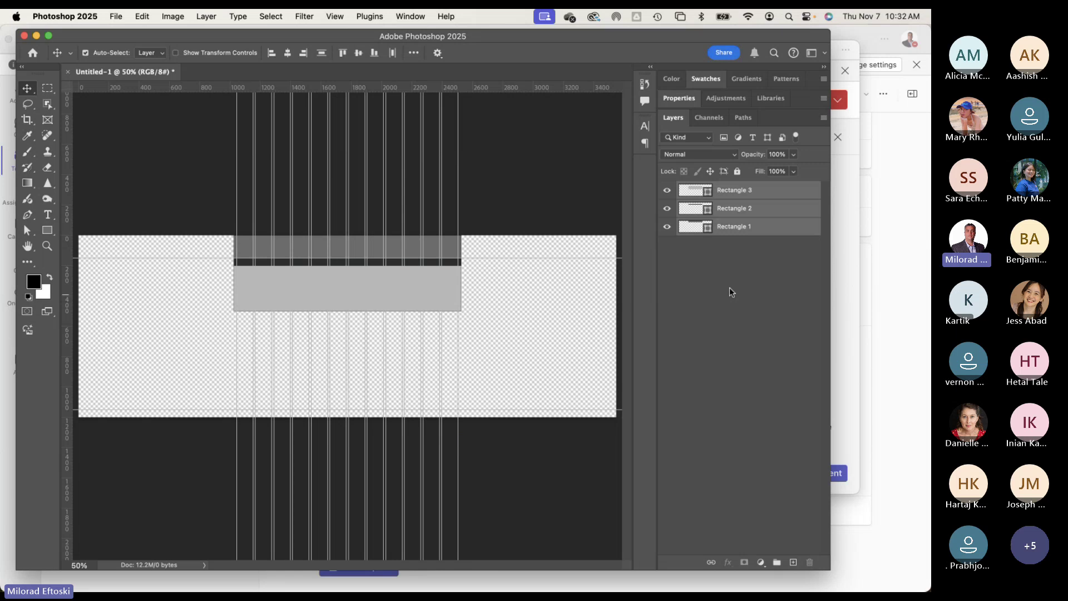
{"action": "key", "text": "super+z"}
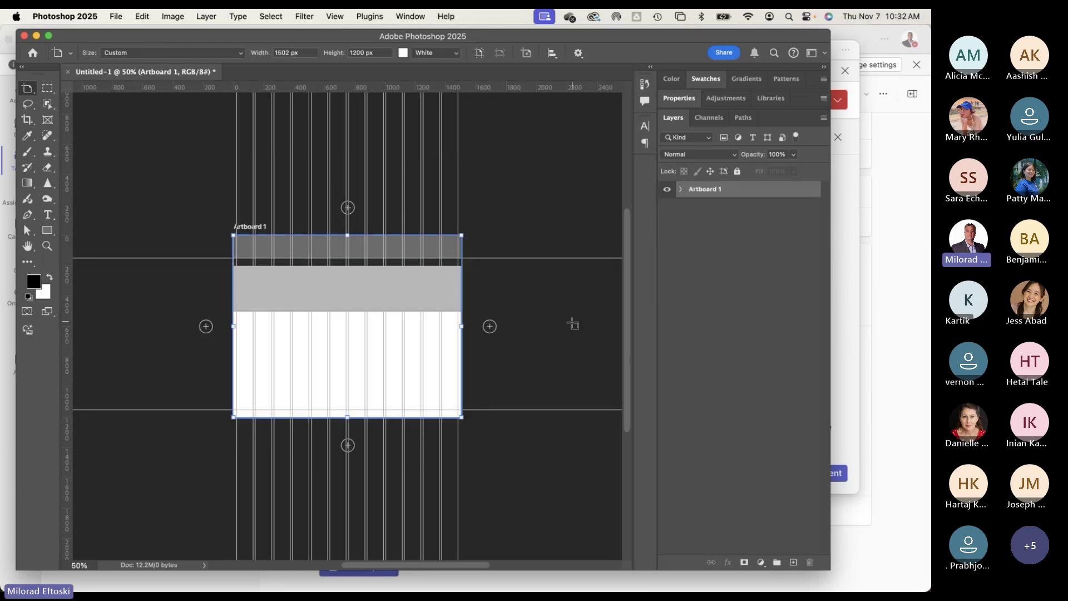
Step: Expand Artboard 1 to list Rectangle 1–3 and Layer 0, and make Layer 0 active
{"action": "left_click", "coordinate": [680, 190]}
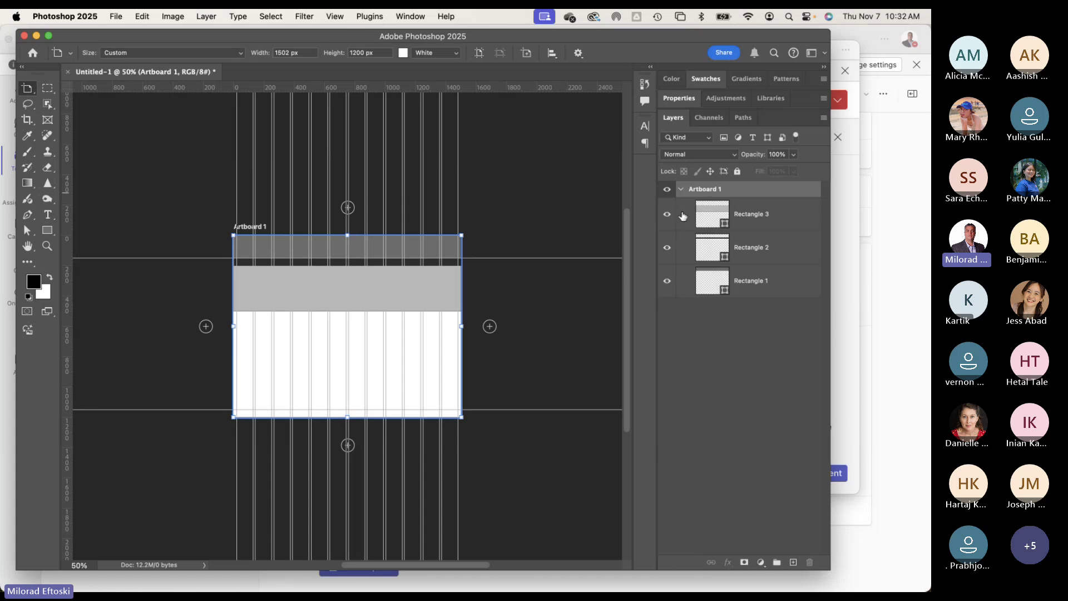
{"action": "left_click", "coordinate": [743, 294]}
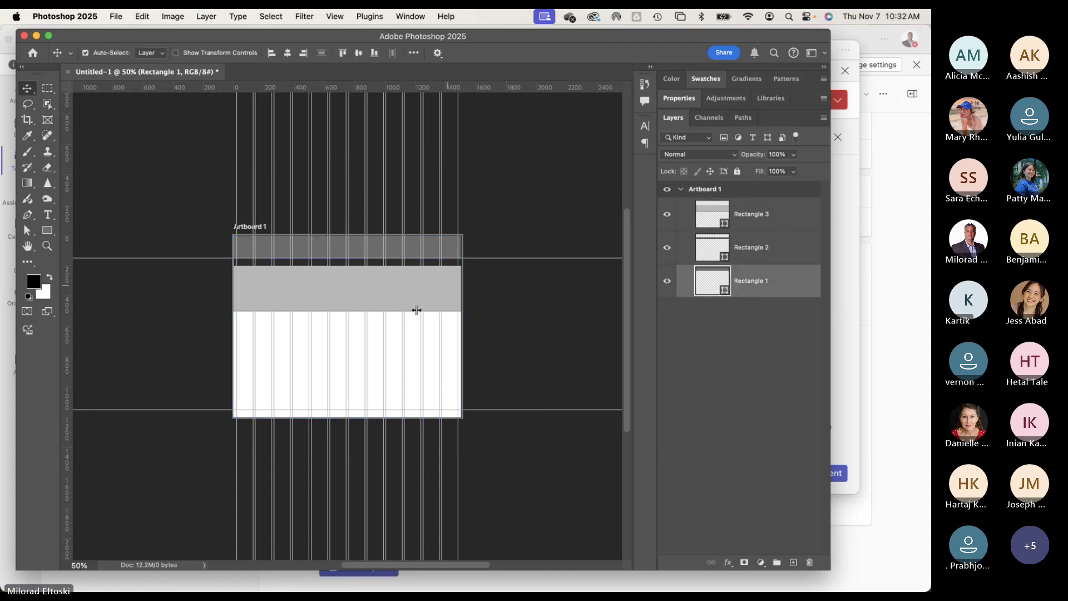
{"action": "left_click", "coordinate": [401, 331]}
{"action": "left_click", "coordinate": [669, 351]}
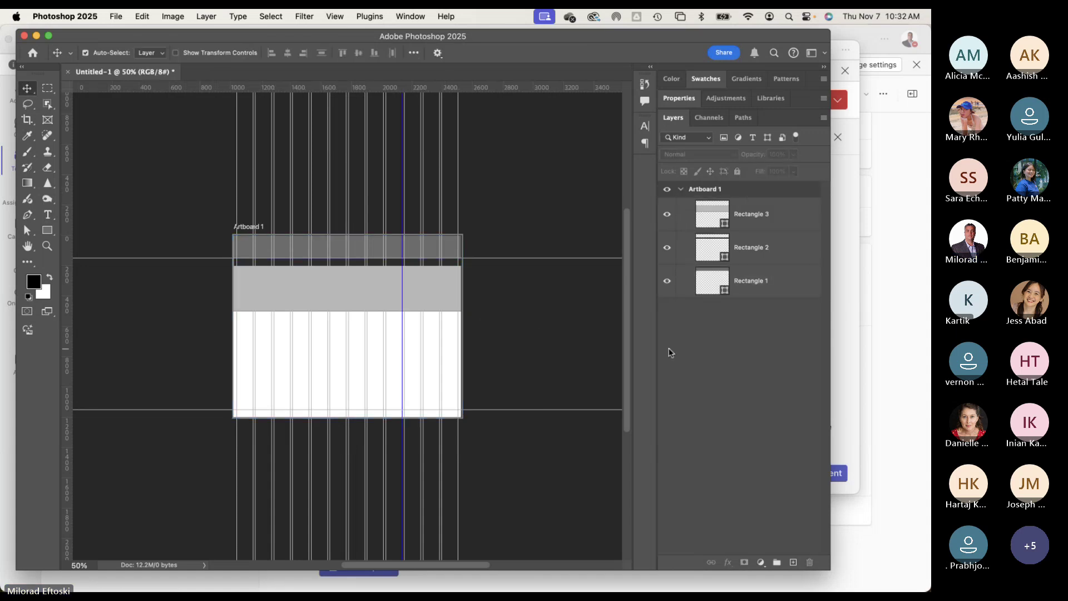
{"action": "key", "text": "shift+v"}
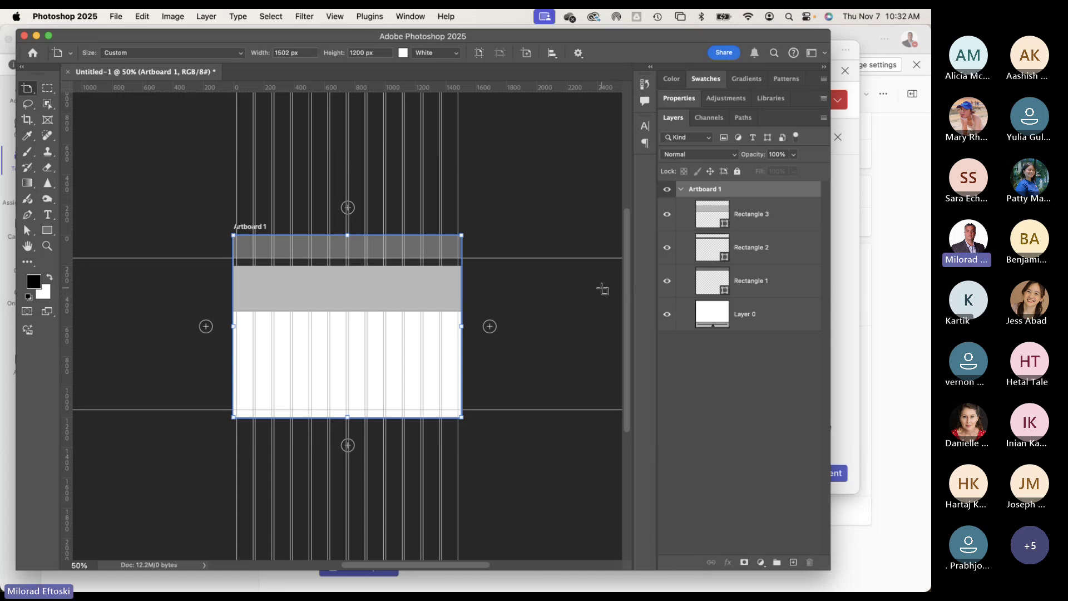
{"action": "left_click", "coordinate": [747, 315]}
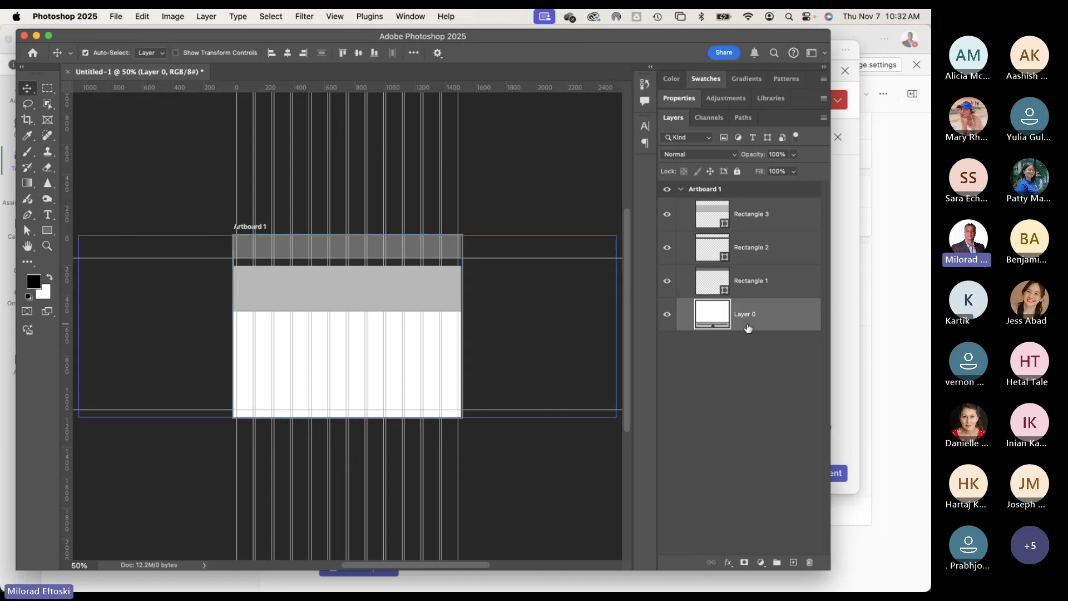
{"action": "left_click", "coordinate": [793, 279]}
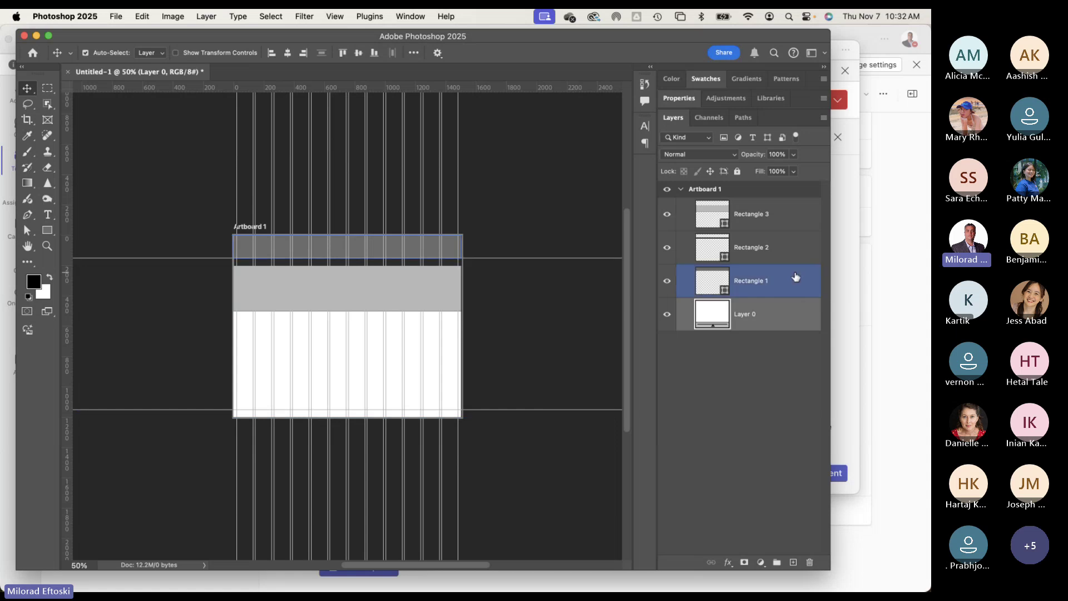
{"action": "left_click", "coordinate": [785, 317]}
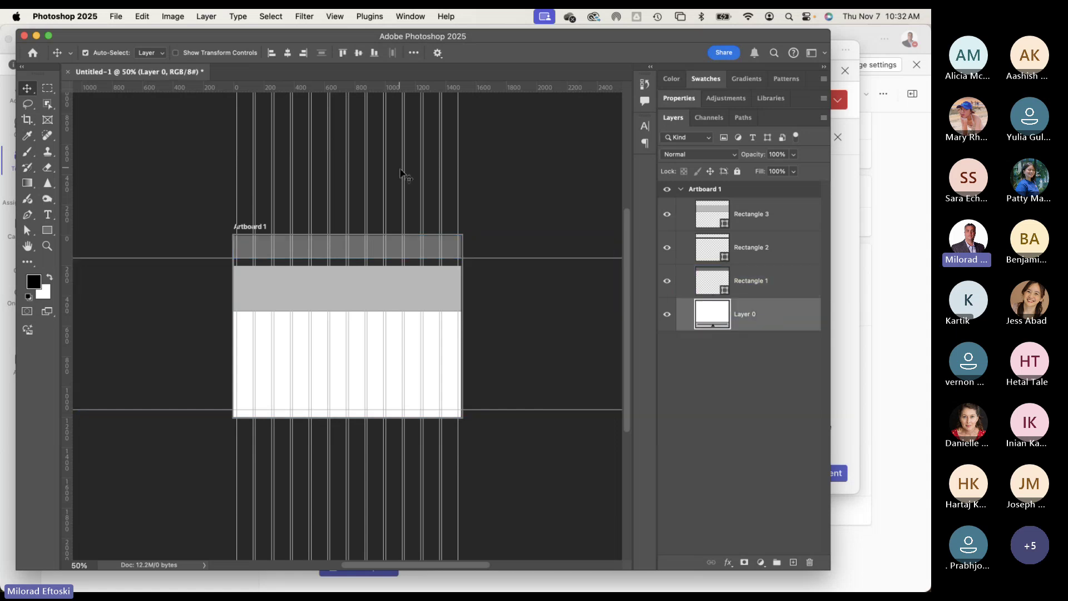
{"action": "left_click", "coordinate": [172, 16]}
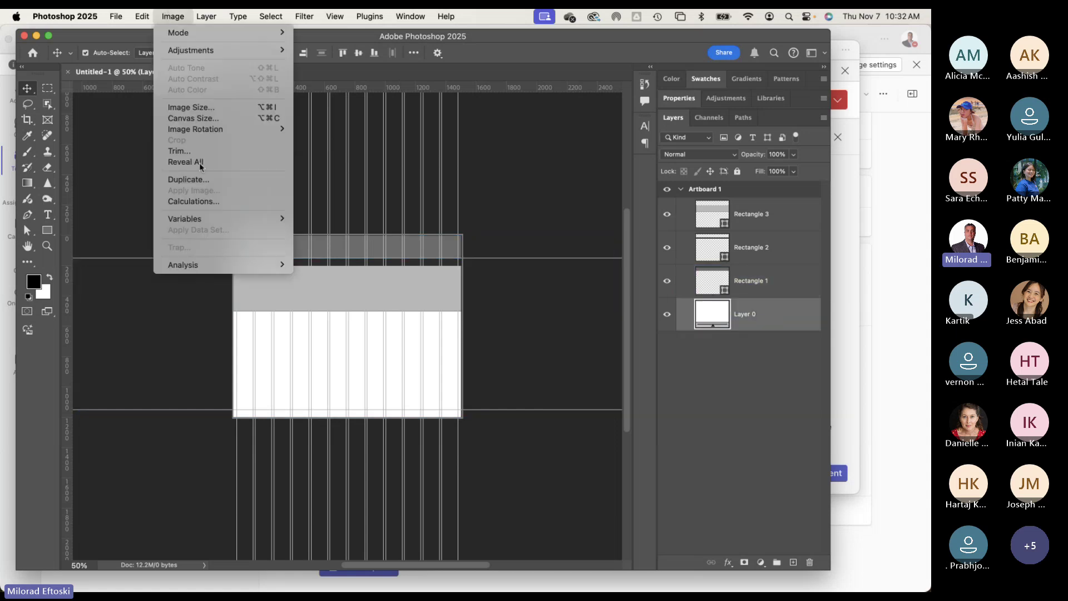
{"action": "left_click", "coordinate": [183, 108]}
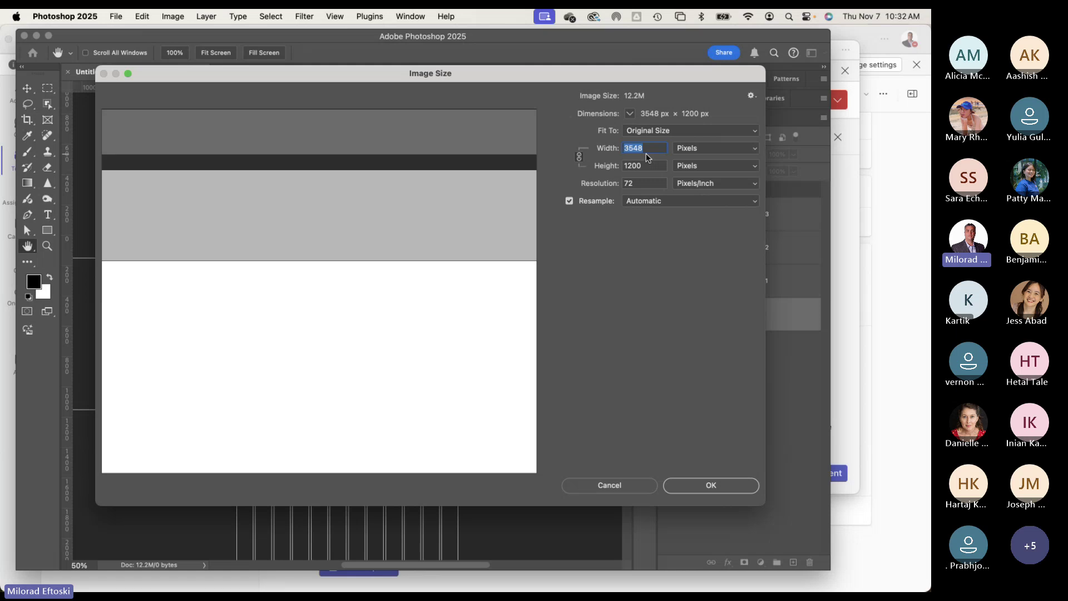
{"action": "type", "text": "15"}
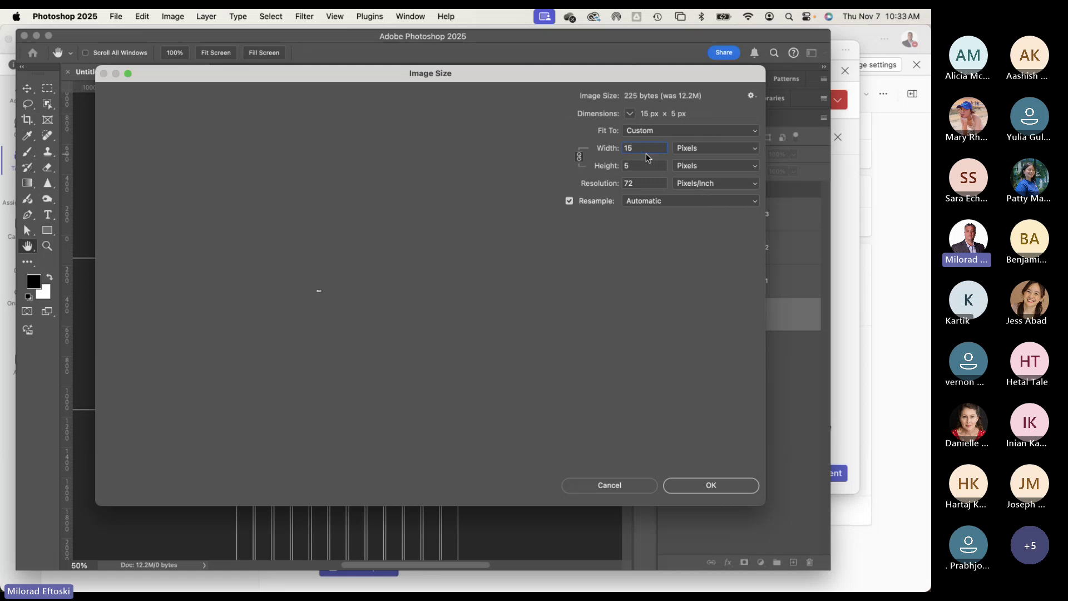
{"action": "type", "text": "00"}
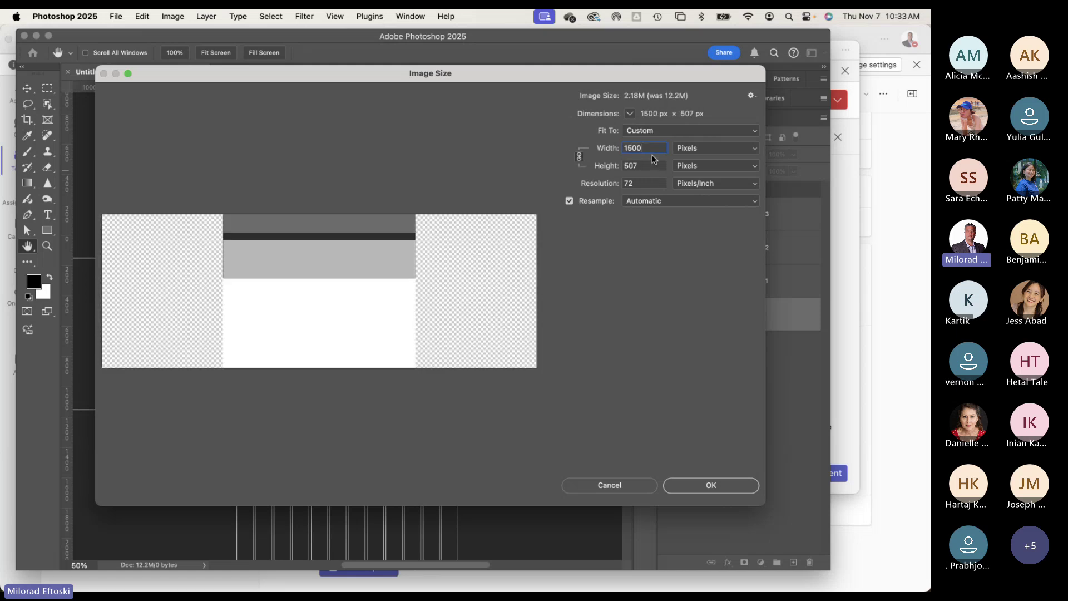
{"action": "key", "text": "Tab"}
{"action": "left_click", "coordinate": [625, 488]}
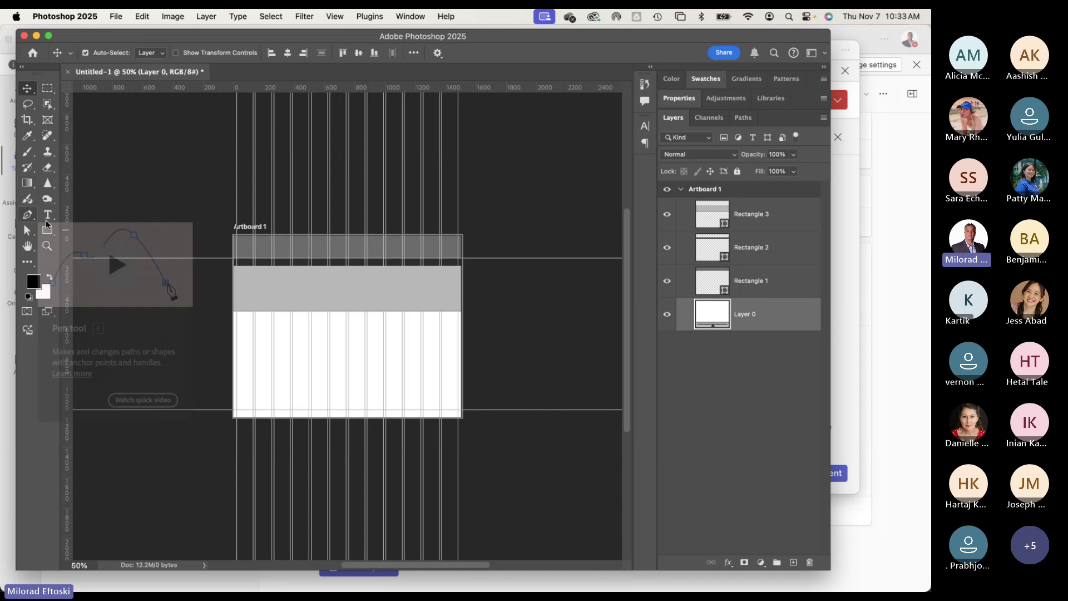
{"action": "right_click", "coordinate": [27, 88]}
{"action": "left_click", "coordinate": [73, 86]}
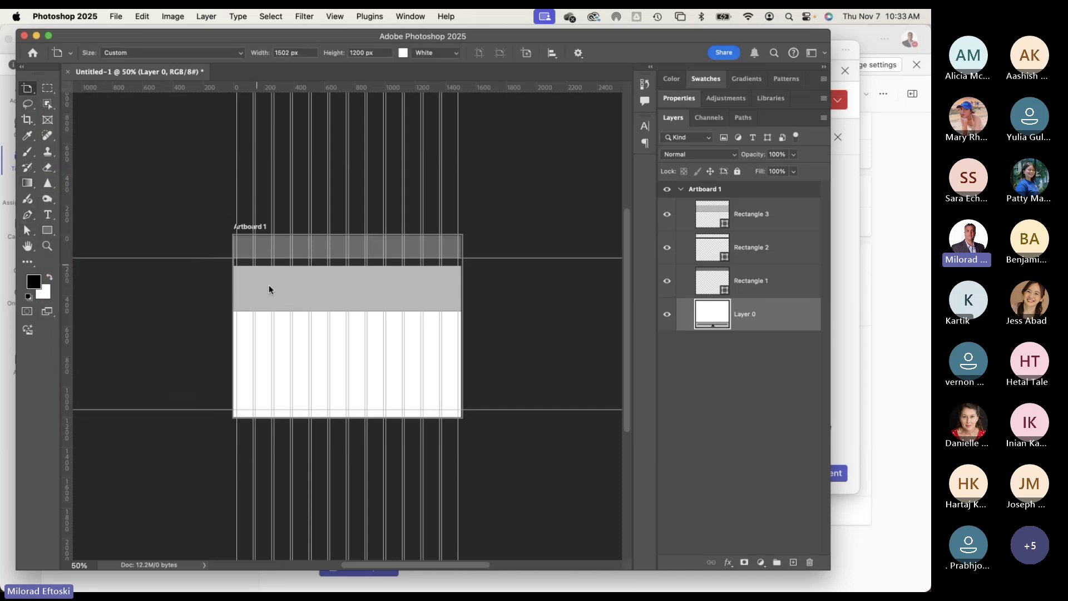
{"action": "left_click", "coordinate": [242, 242]}
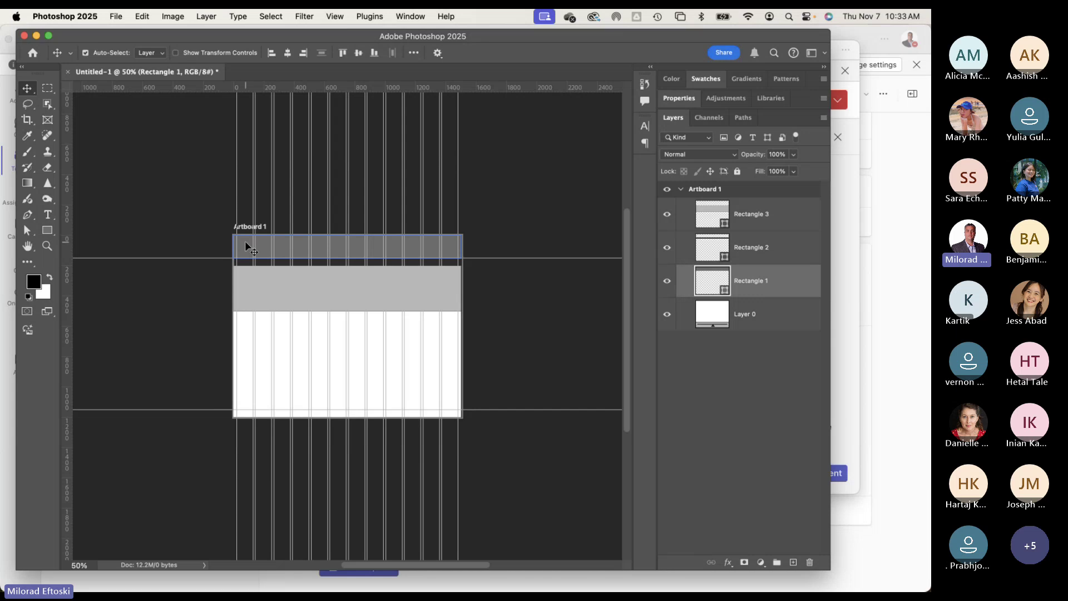
{"action": "left_click", "coordinate": [245, 241]}
{"action": "left_click", "coordinate": [251, 271]}
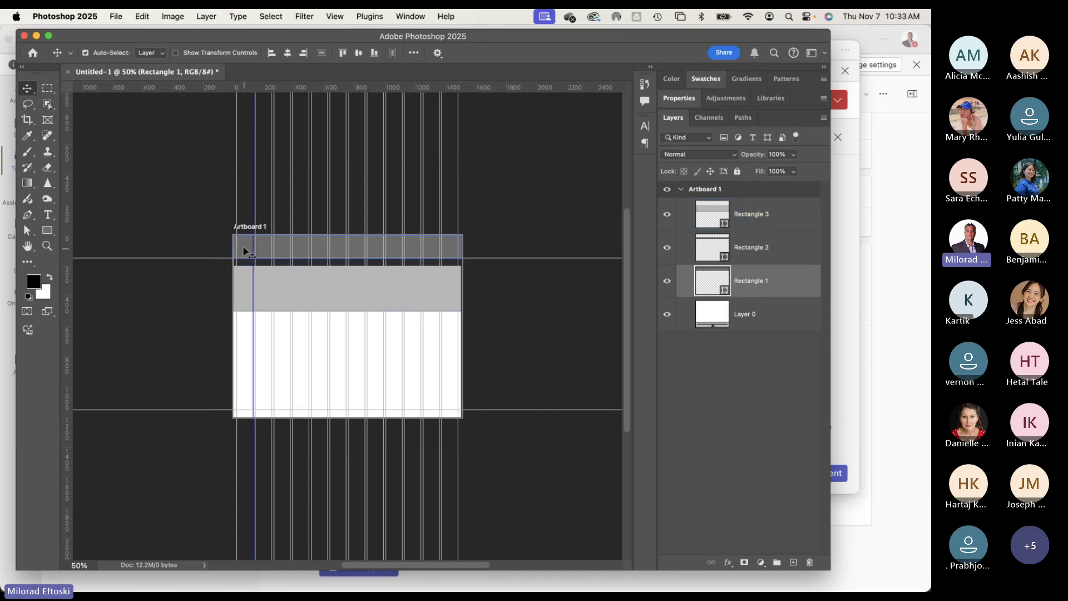
{"action": "left_click", "coordinate": [244, 229]}
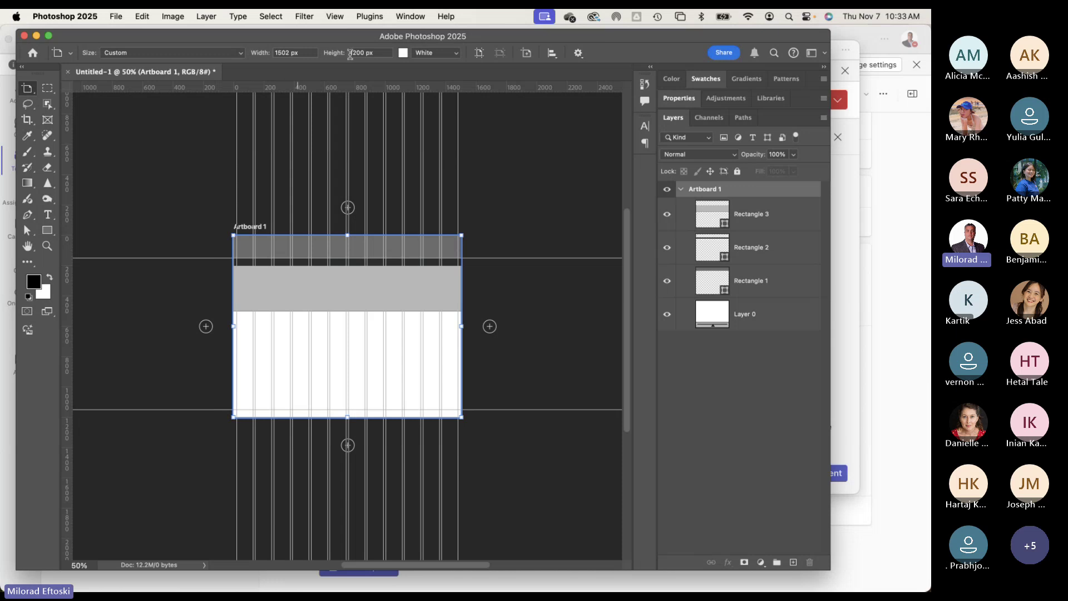
{"action": "left_click_drag", "start_coordinate": [306, 53], "coordinate": [248, 51]}
Step: Set the canvas width to 1500 px in Canvas Size, accepting the clip, and recentre the view
{"action": "left_click", "coordinate": [172, 15]}
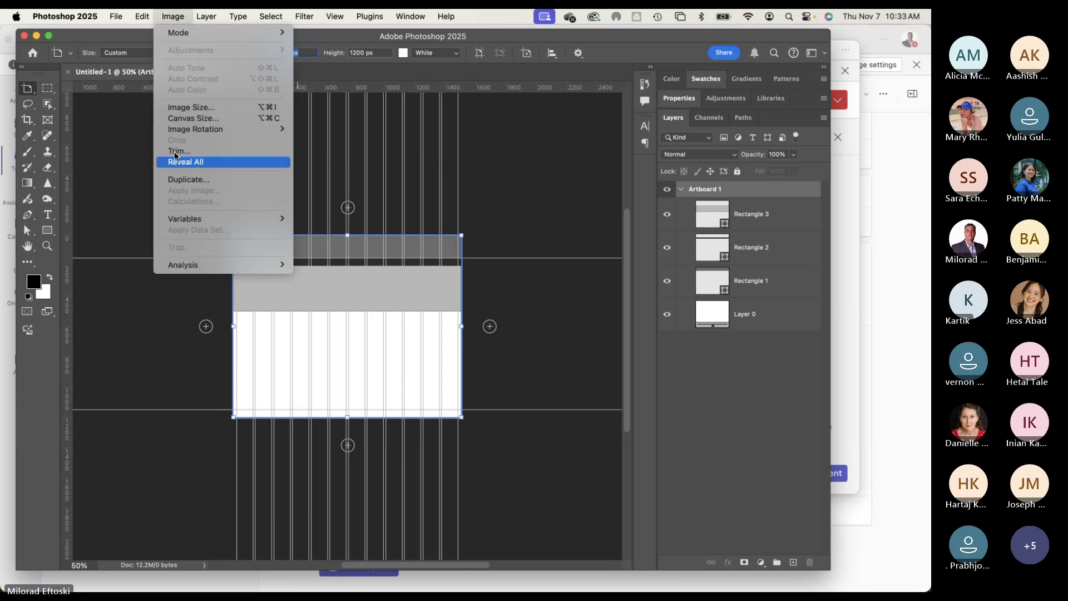
{"action": "left_click", "coordinate": [132, 150]}
{"action": "left_click", "coordinate": [172, 16]}
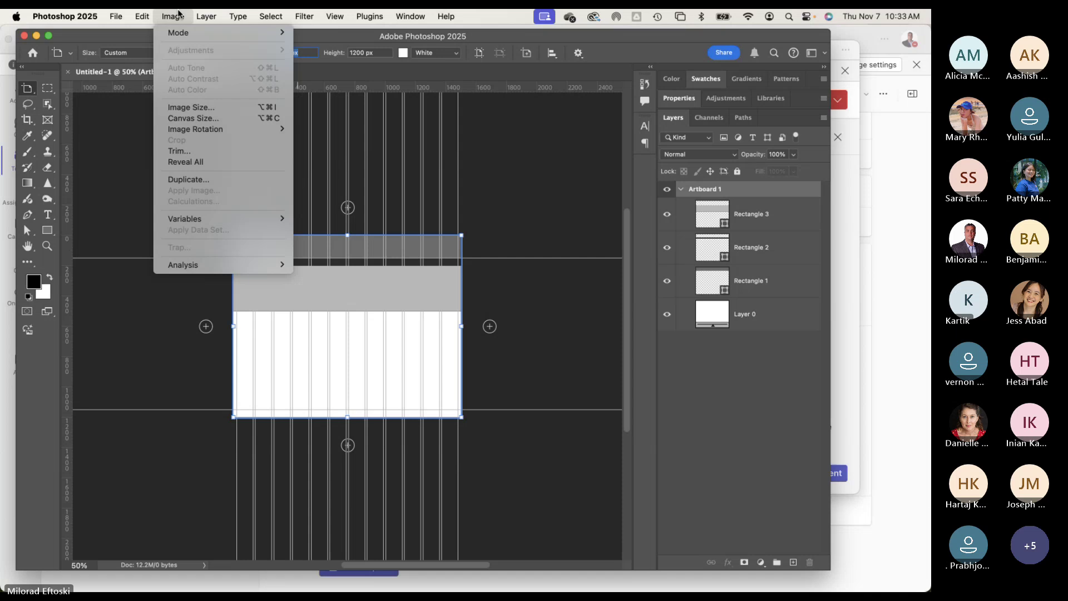
{"action": "left_click", "coordinate": [212, 118]}
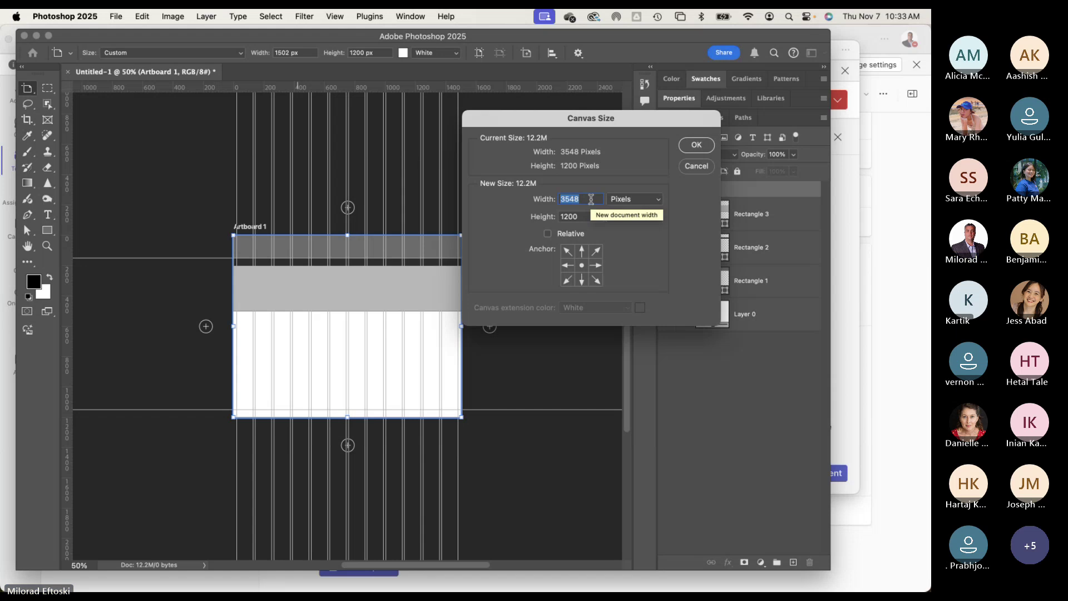
{"action": "type", "text": "1500"}
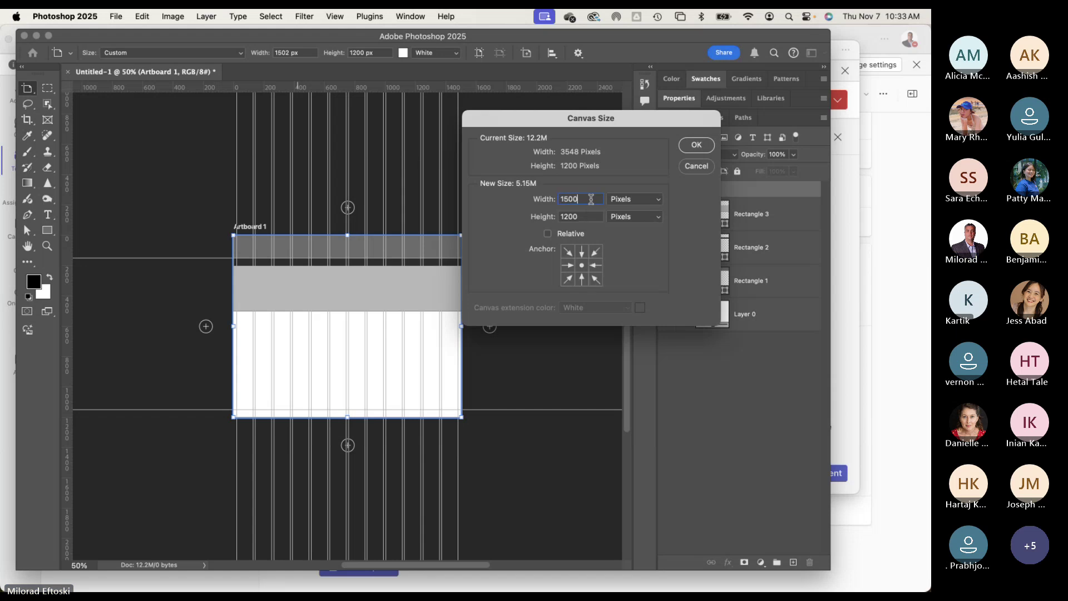
{"action": "left_click", "coordinate": [696, 145]}
{"action": "left_click", "coordinate": [490, 225]}
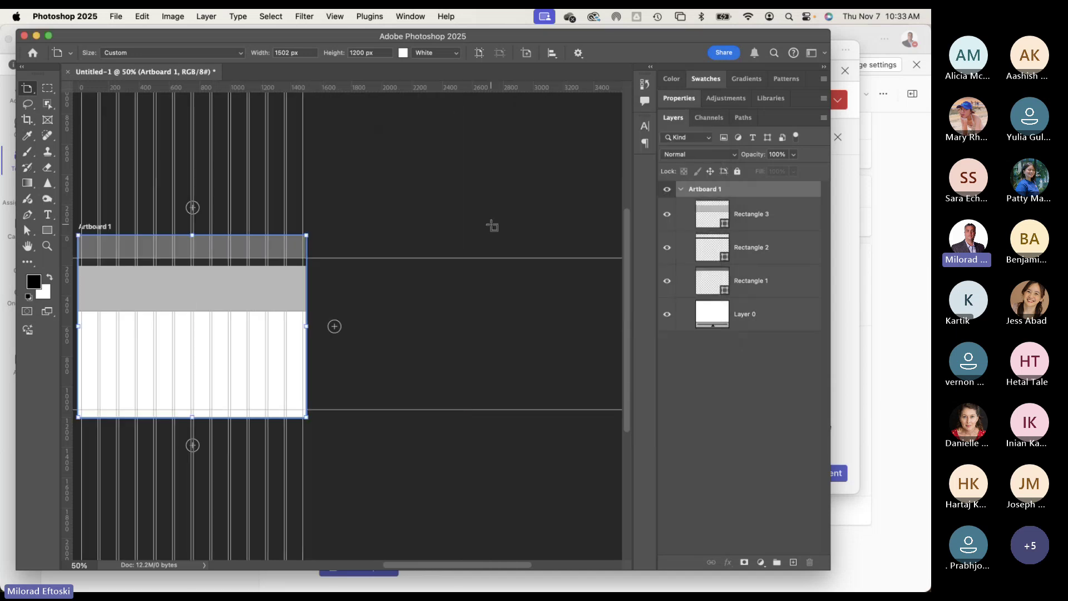
{"action": "left_click_drag", "start_coordinate": [430, 248], "coordinate": [519, 246]}
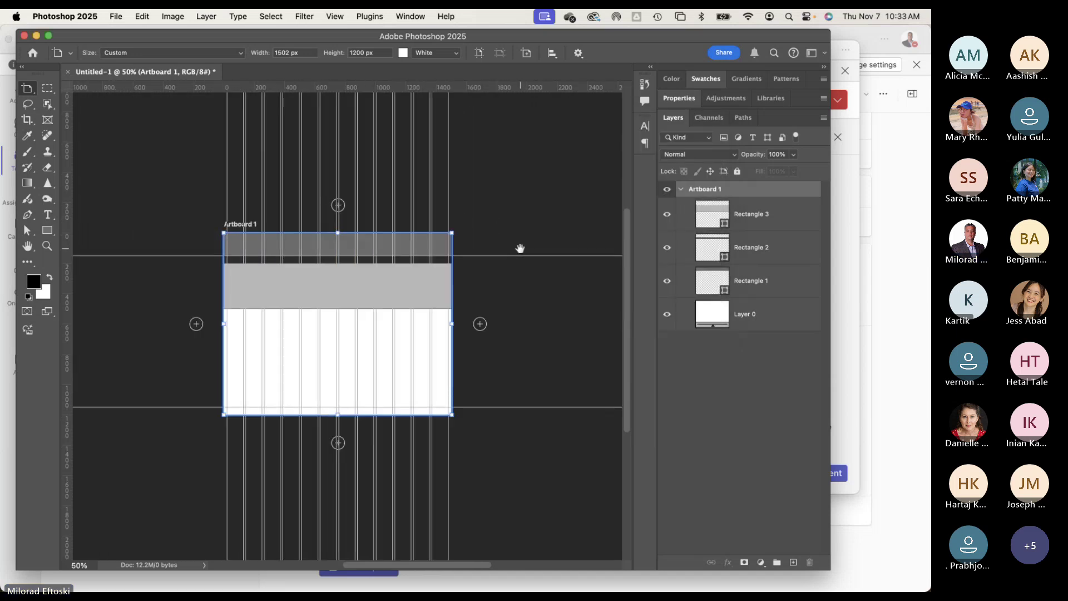
Step: Open and cancel the Image Size and Canvas Size dialogs without making changes
{"action": "left_click", "coordinate": [172, 16]}
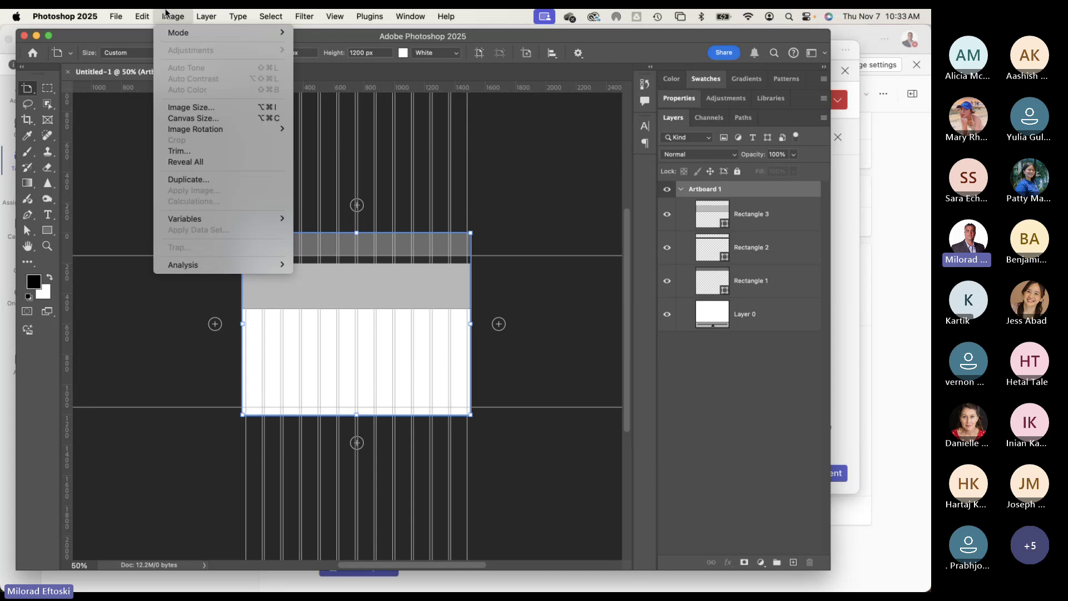
{"action": "left_click", "coordinate": [187, 107]}
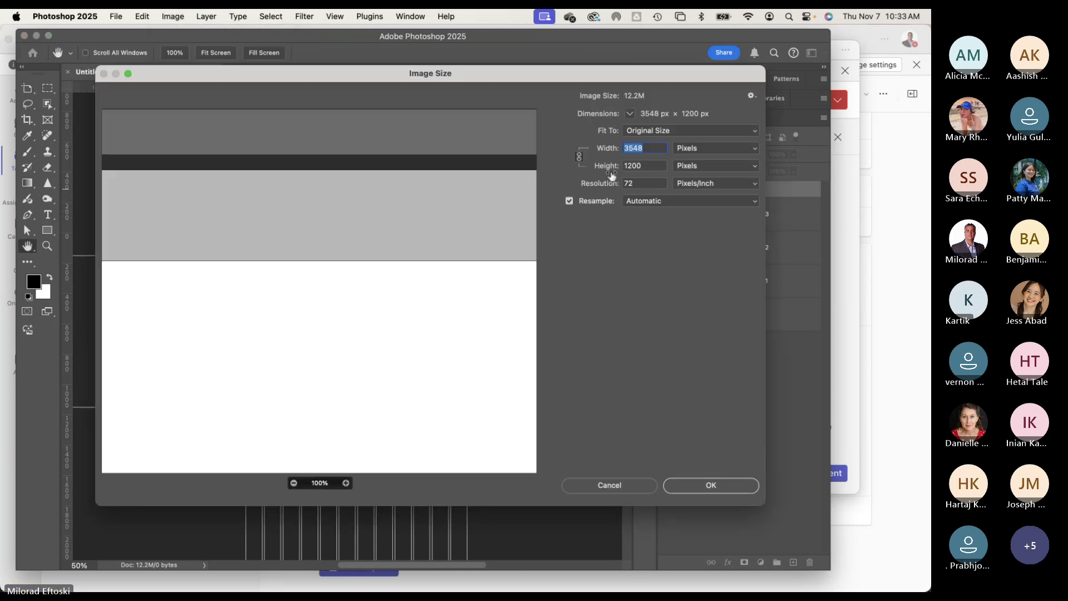
{"action": "left_click", "coordinate": [613, 485]}
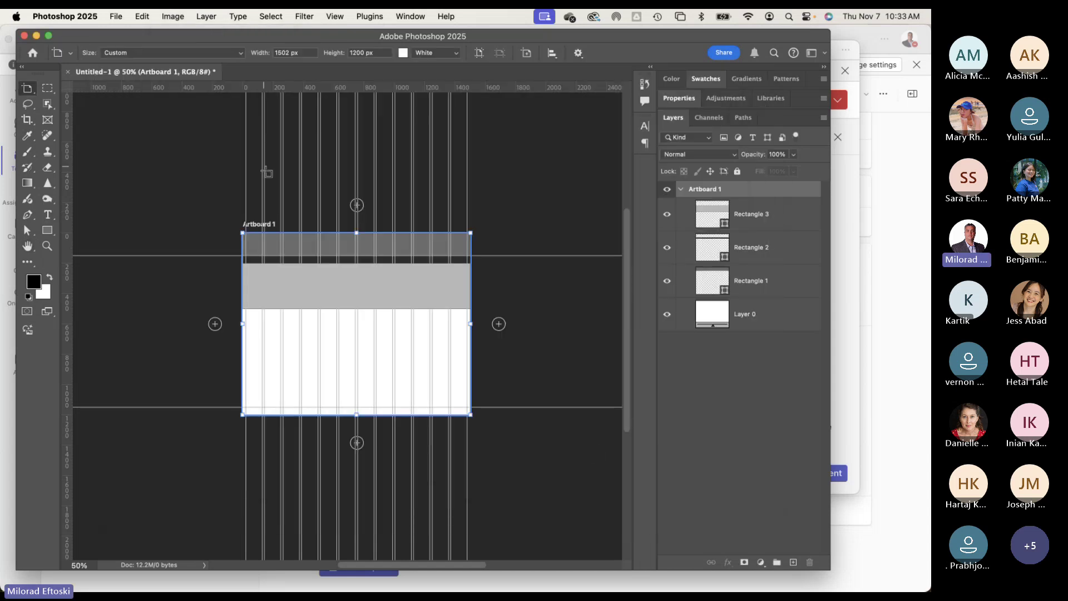
{"action": "left_click", "coordinate": [172, 16]}
{"action": "left_click", "coordinate": [201, 119]}
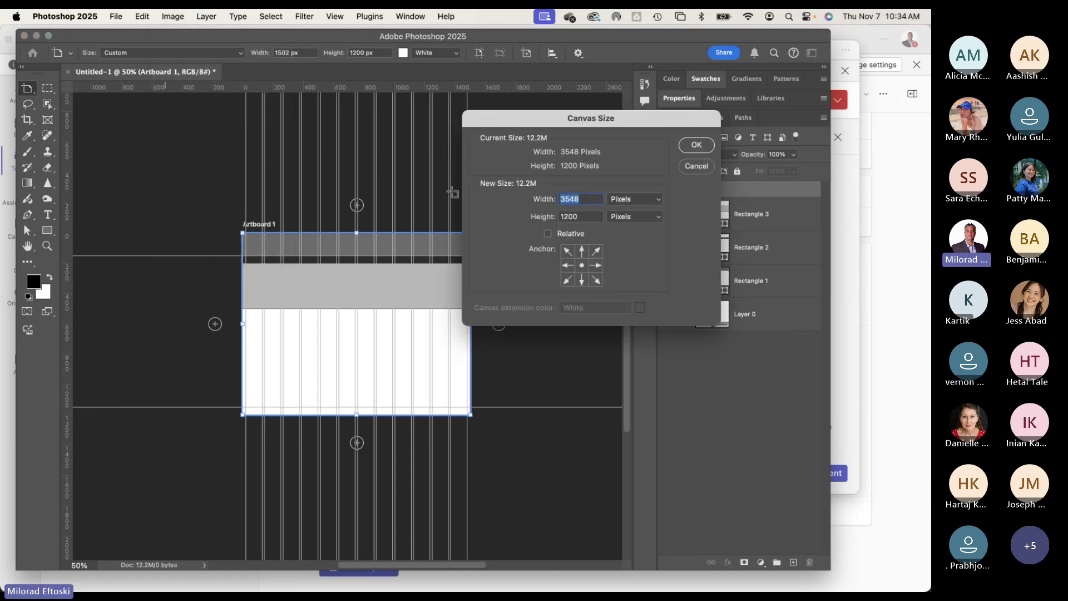
{"action": "left_click", "coordinate": [693, 165]}
Step: Resize the image to 1500 × 1200 px with width and height proportions unlinked
{"action": "left_click", "coordinate": [173, 16]}
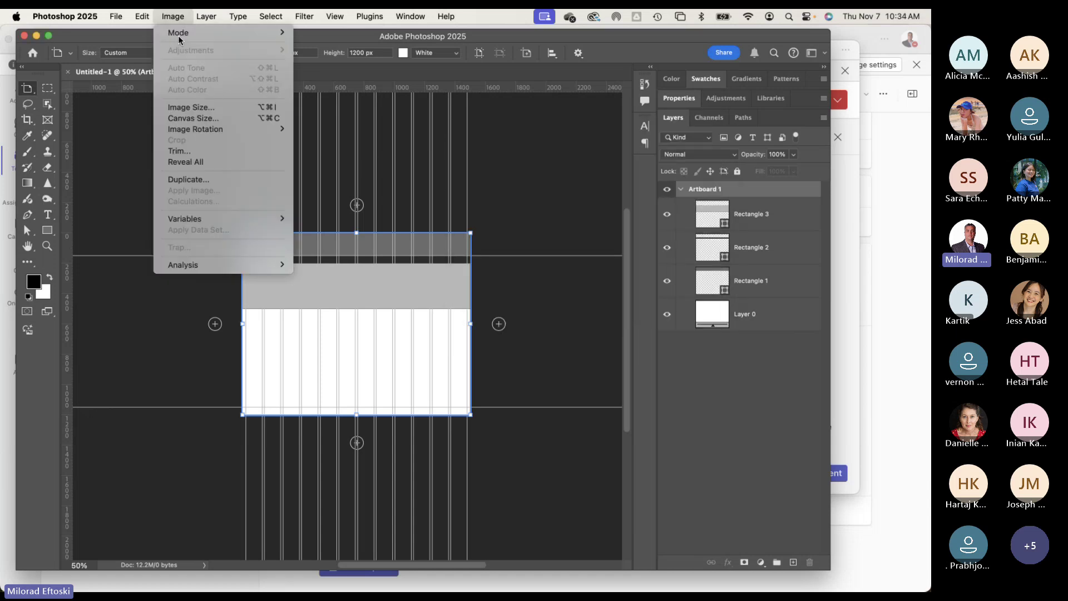
{"action": "left_click", "coordinate": [195, 111]}
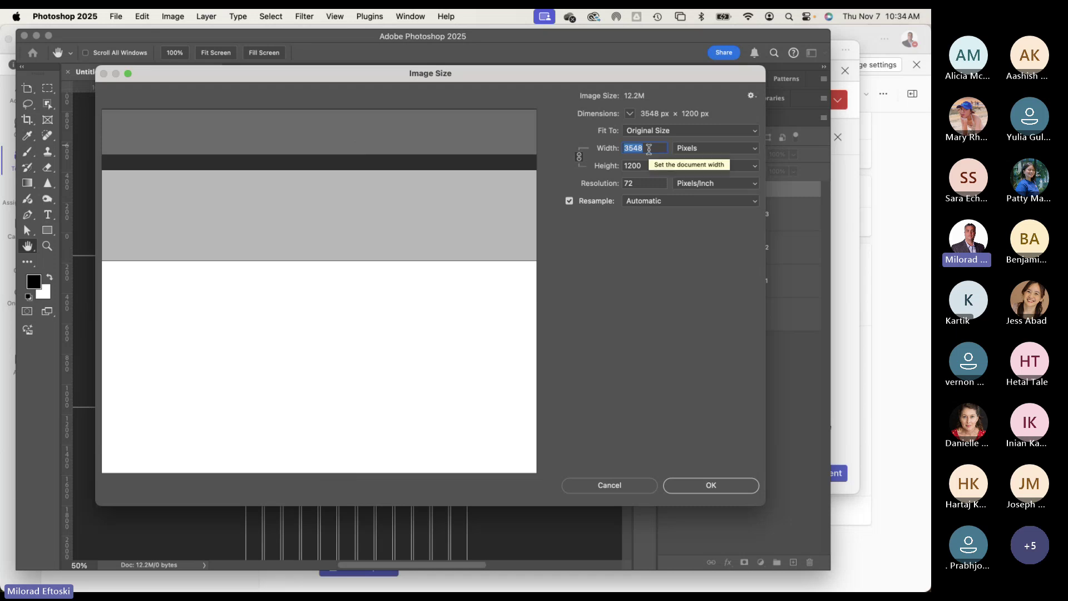
{"action": "type", "text": "1500"}
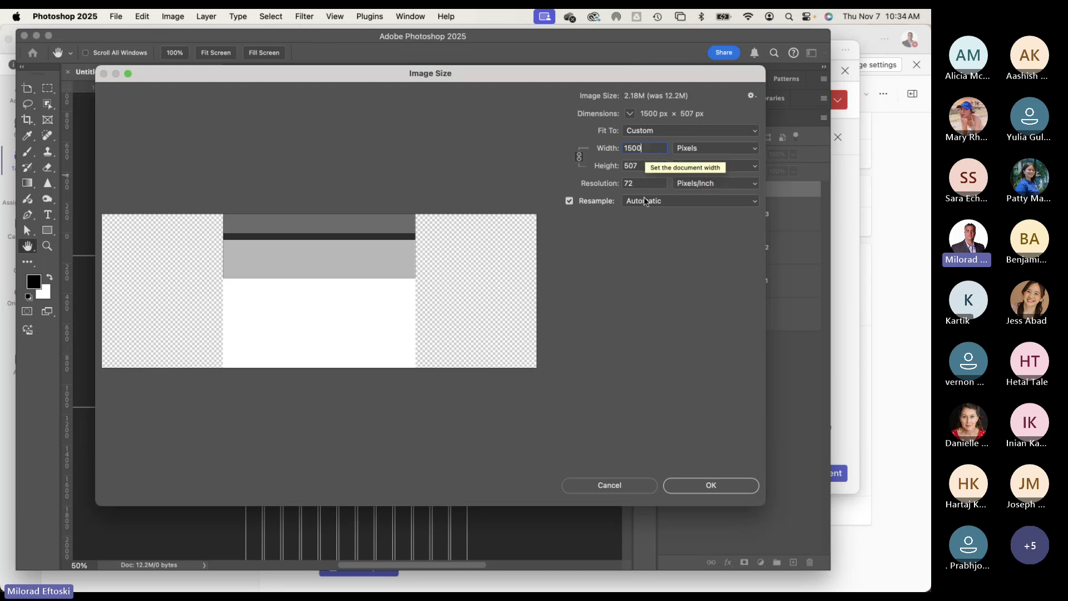
{"action": "left_click", "coordinate": [581, 157]}
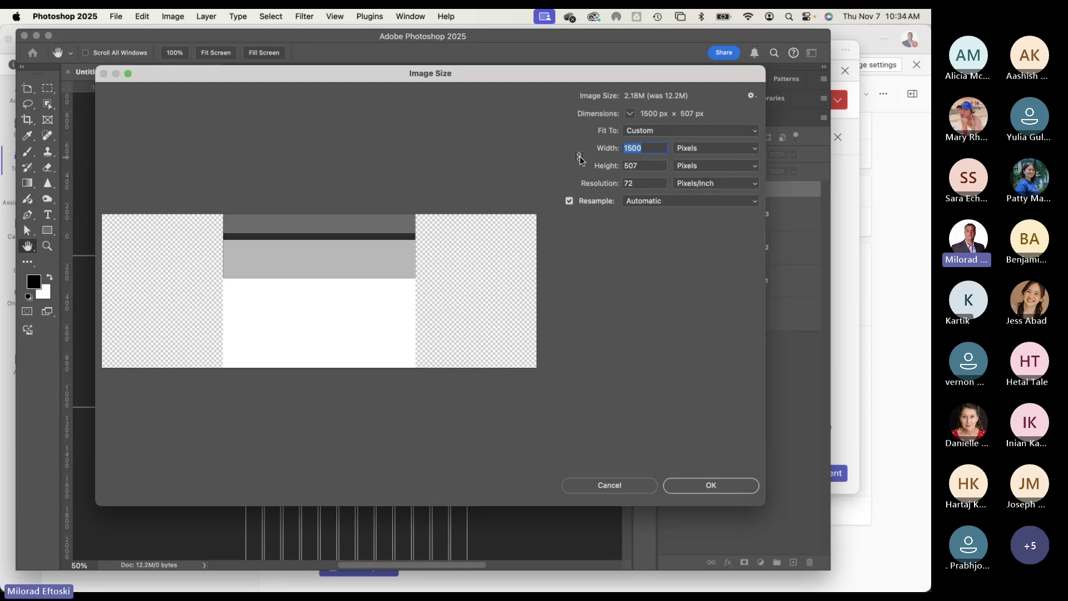
{"action": "left_click", "coordinate": [641, 165]}
{"action": "type", "text": "1200"}
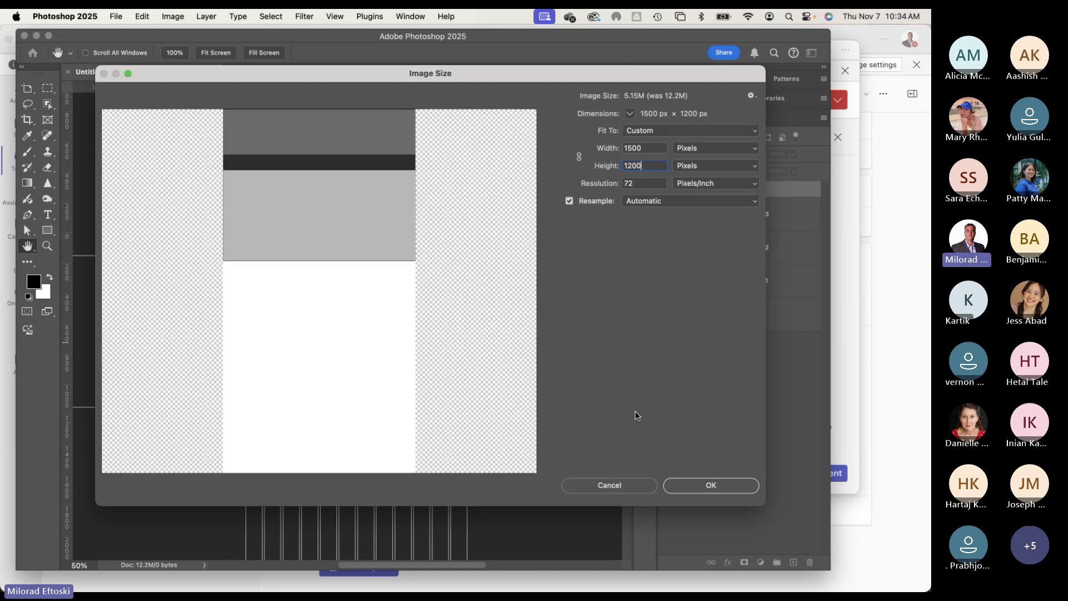
{"action": "key", "text": "Return"}
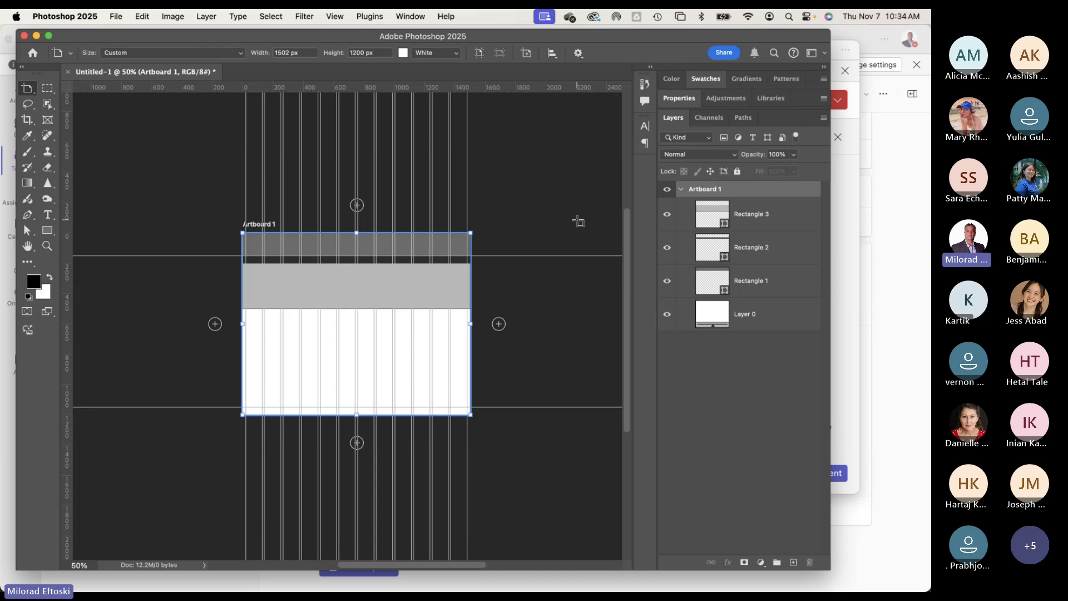
Step: Ungroup Artboard 1 into separate layers and select the white Layer 0
{"action": "left_click", "coordinate": [681, 190]}
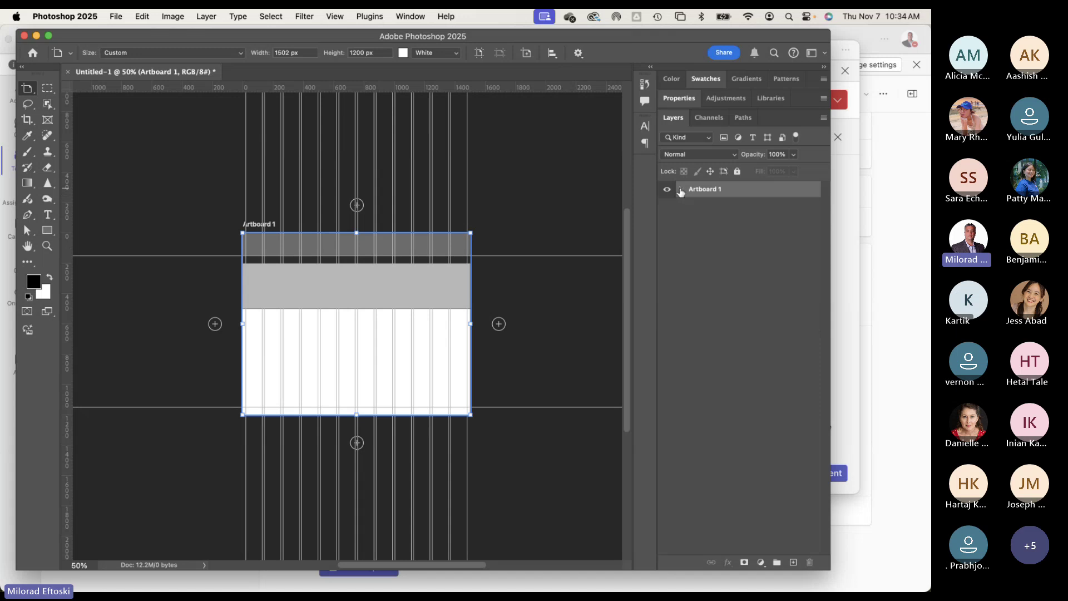
{"action": "left_click", "coordinate": [680, 190]}
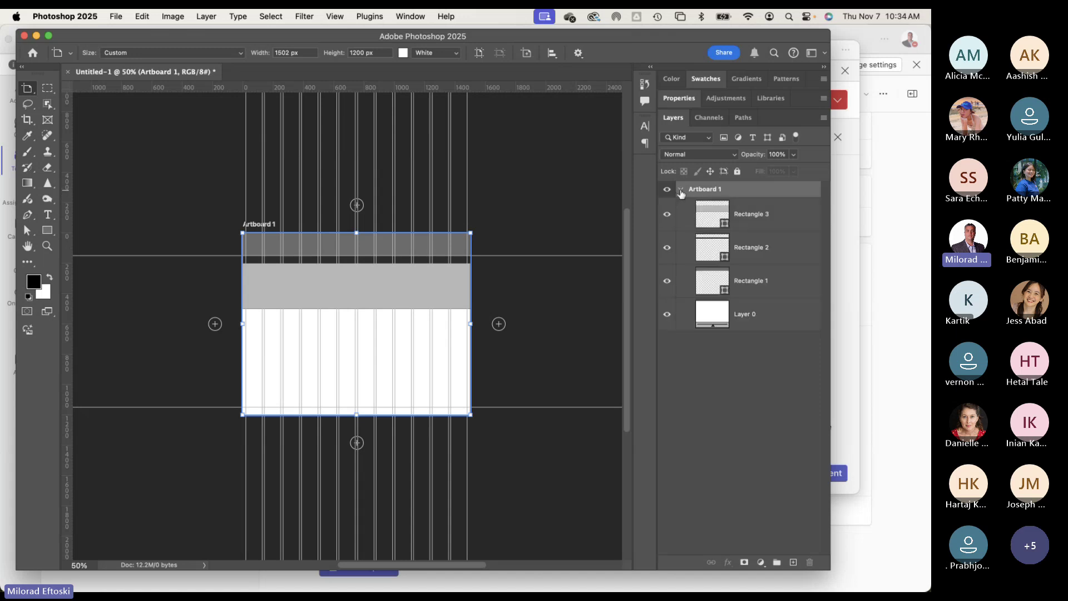
{"action": "left_click", "coordinate": [681, 190]}
{"action": "right_click", "coordinate": [762, 192]}
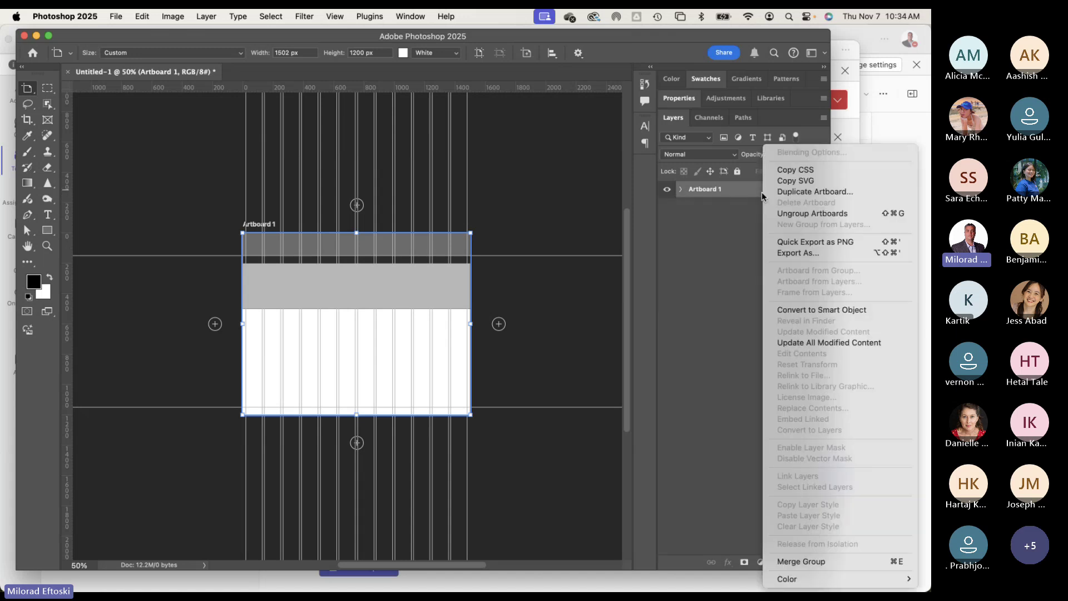
{"action": "left_click", "coordinate": [806, 214]}
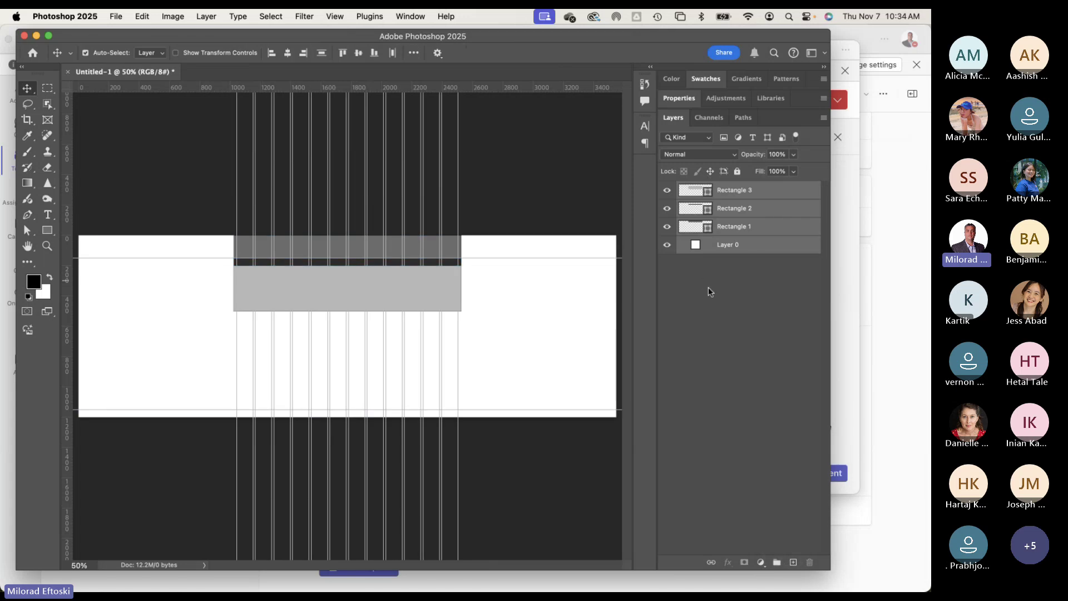
{"action": "left_click", "coordinate": [726, 250]}
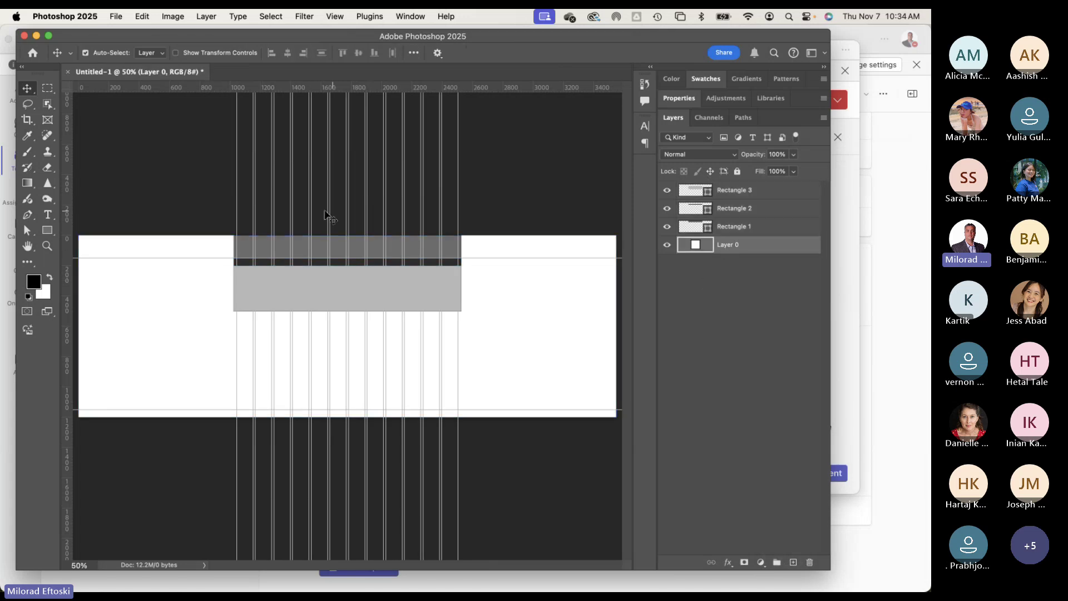
Step: Crop both sides of the canvas in to the wireframe's edges, then view at 100%
{"action": "left_click", "coordinate": [26, 120]}
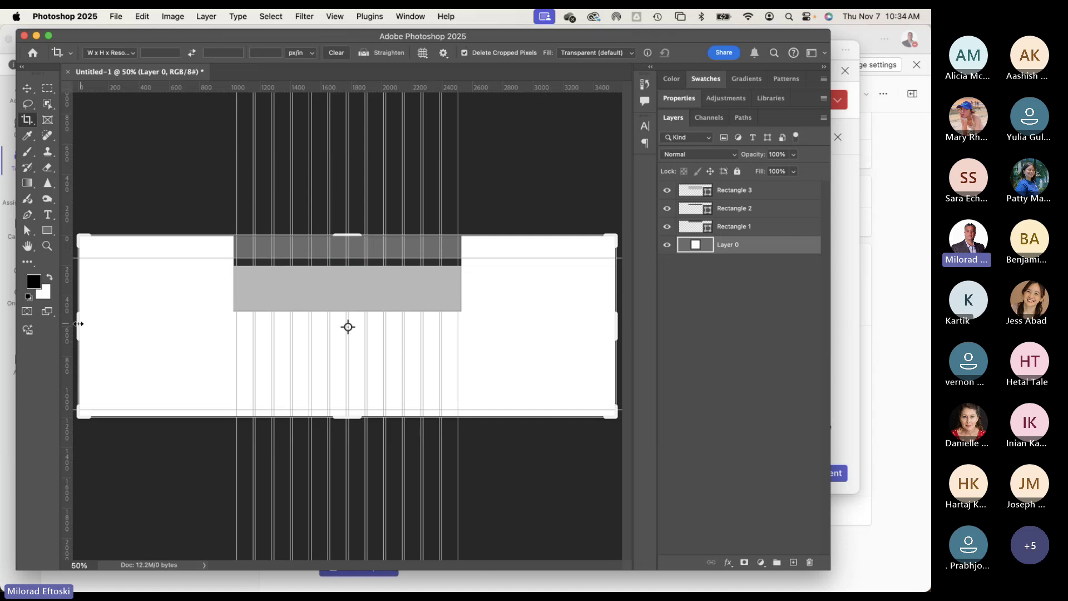
{"action": "left_click_drag", "start_coordinate": [80, 325], "coordinate": [155, 331]}
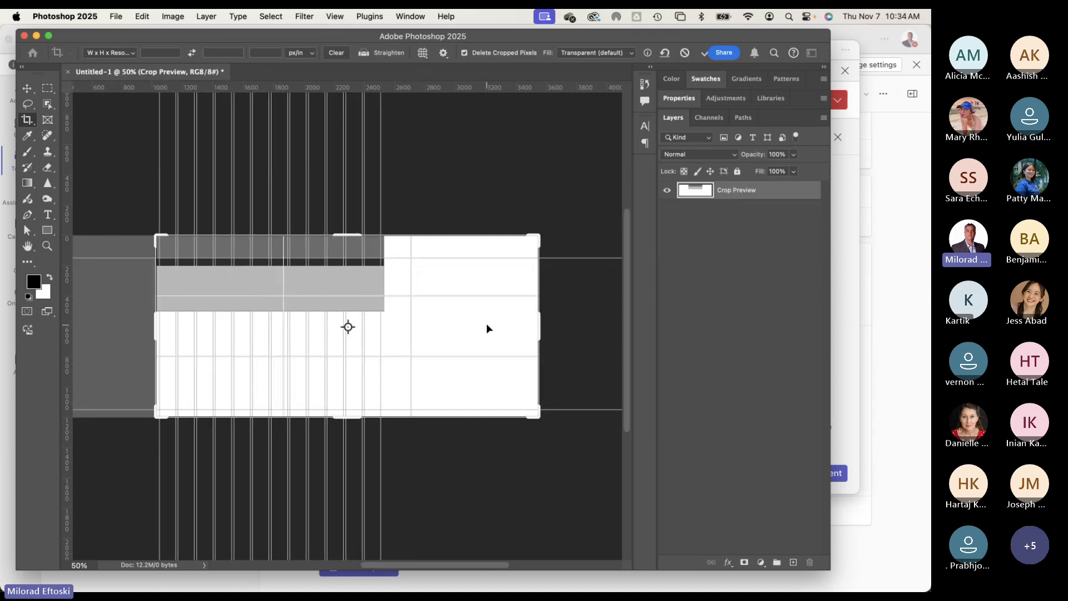
{"action": "left_click_drag", "start_coordinate": [544, 324], "coordinate": [465, 321]}
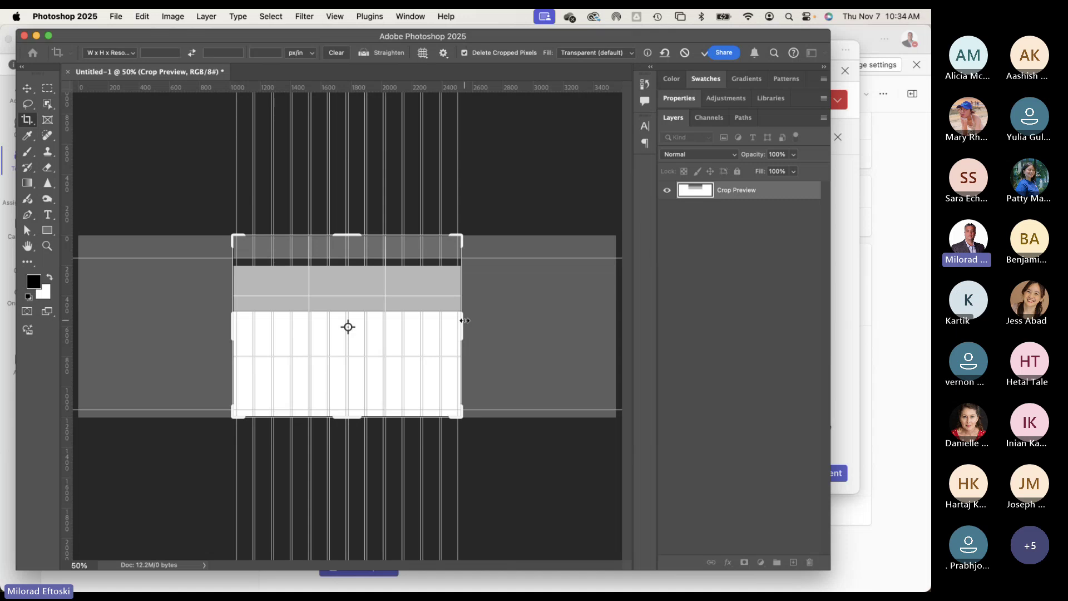
{"action": "key", "text": "Return"}
{"action": "key", "text": "super+0"}
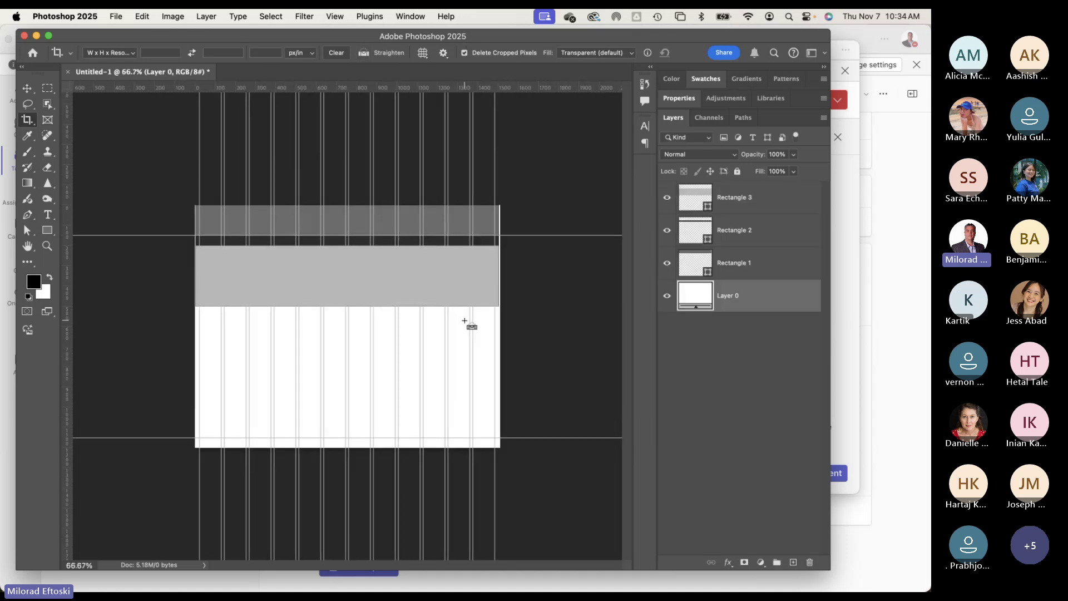
{"action": "key", "text": "super+1"}
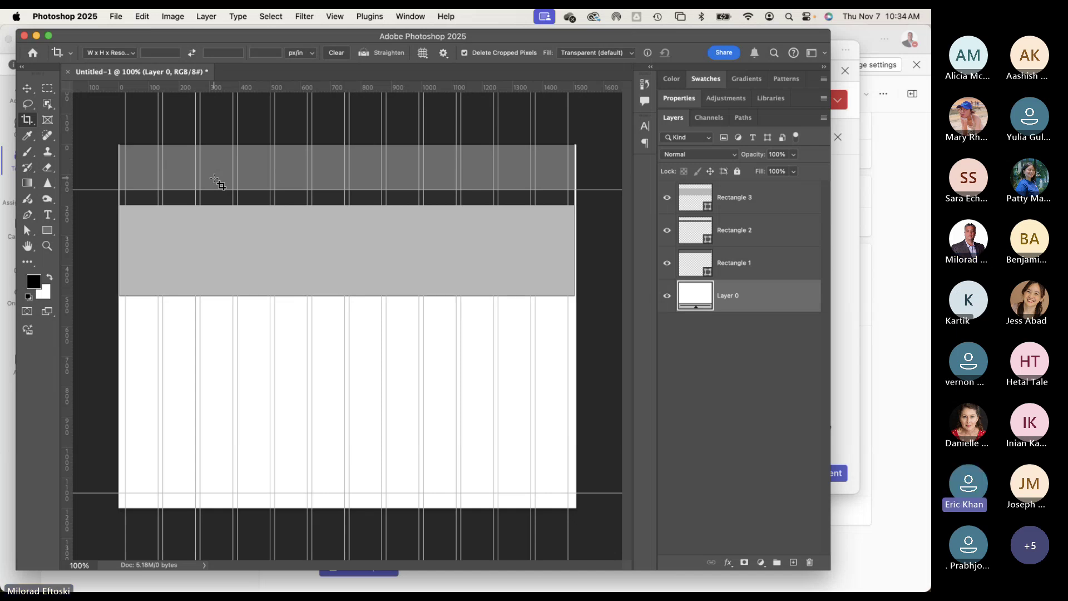
Step: Start a new document from the Web Medium preset with Artboards turned off
{"action": "left_click", "coordinate": [114, 16]}
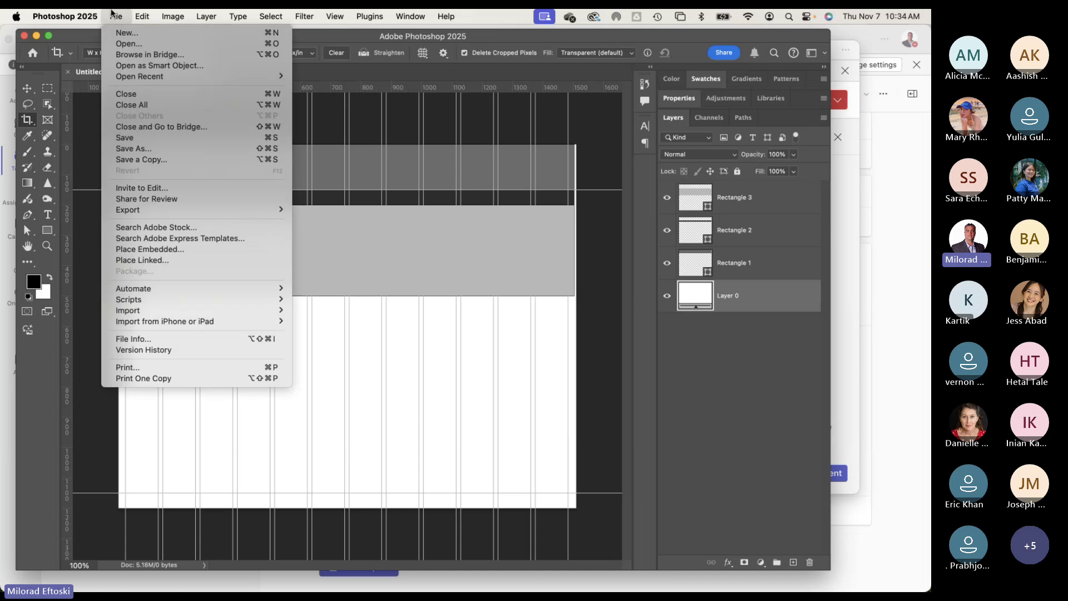
{"action": "left_click", "coordinate": [126, 33]}
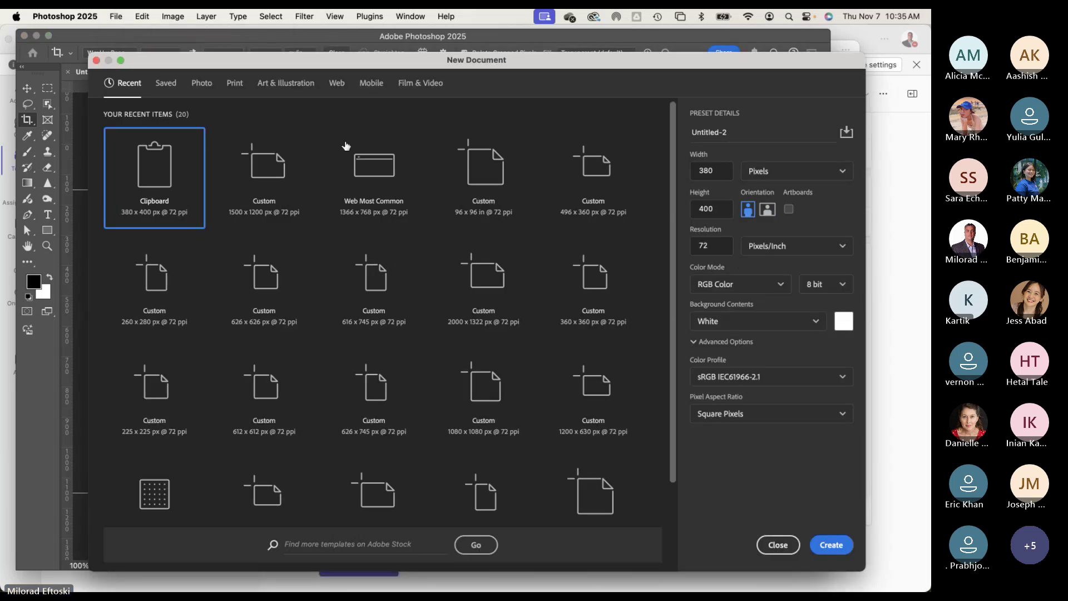
{"action": "left_click", "coordinate": [790, 211]}
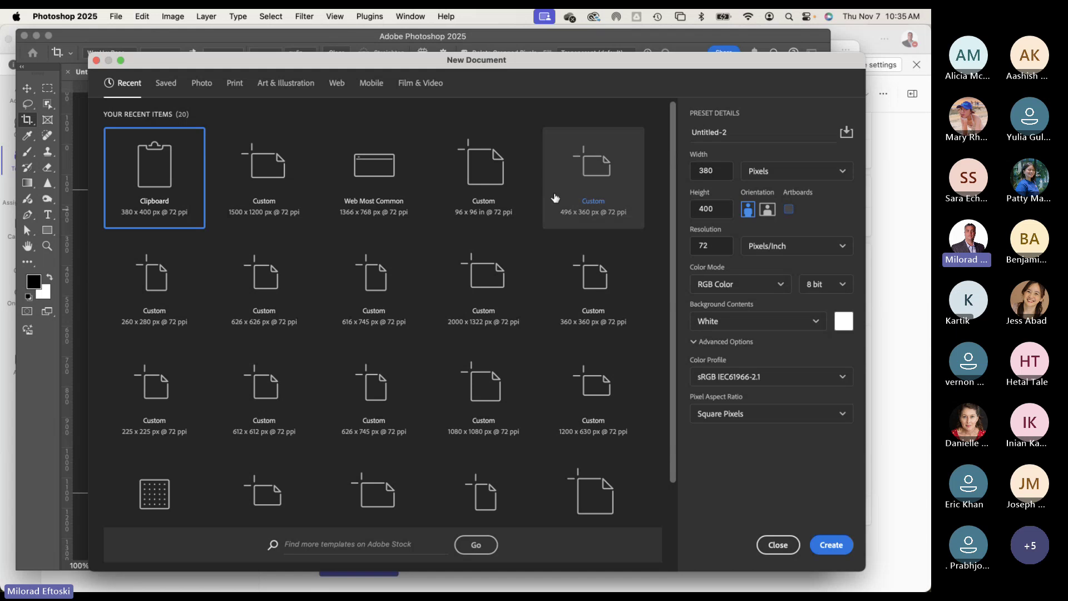
{"action": "left_click", "coordinate": [345, 86]}
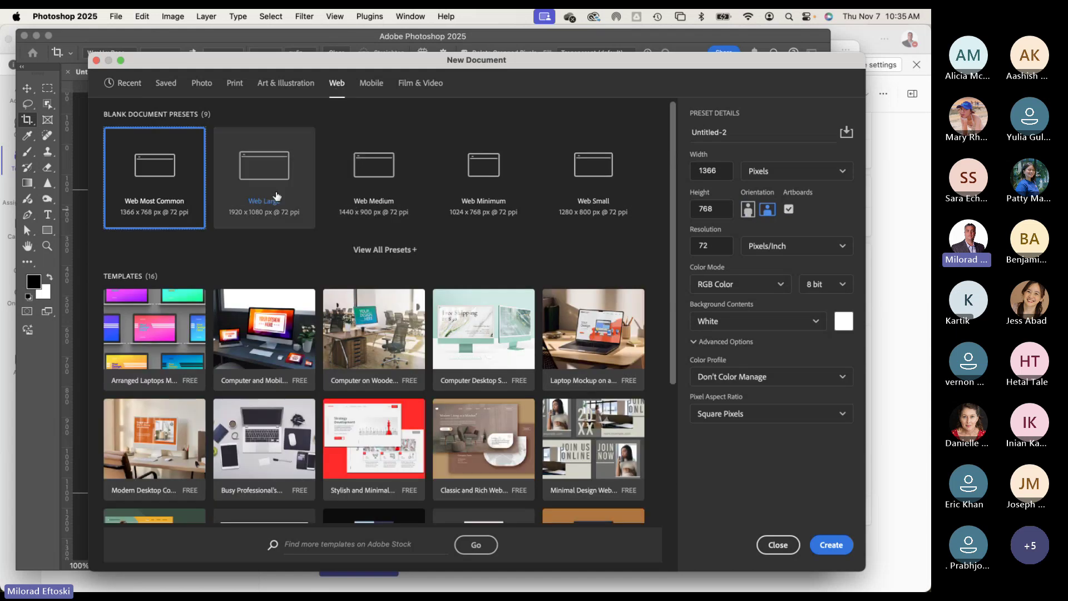
{"action": "left_click", "coordinate": [368, 185]}
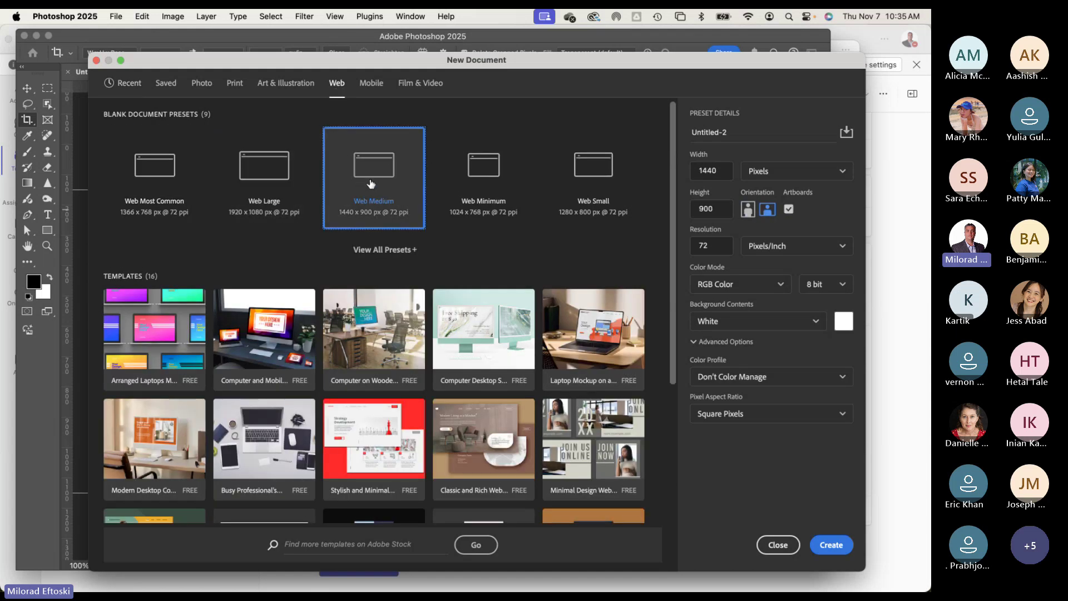
{"action": "left_click", "coordinate": [790, 212]}
Step: Set the new document to 1500 × 1200 px and create it
{"action": "left_click", "coordinate": [717, 171]}
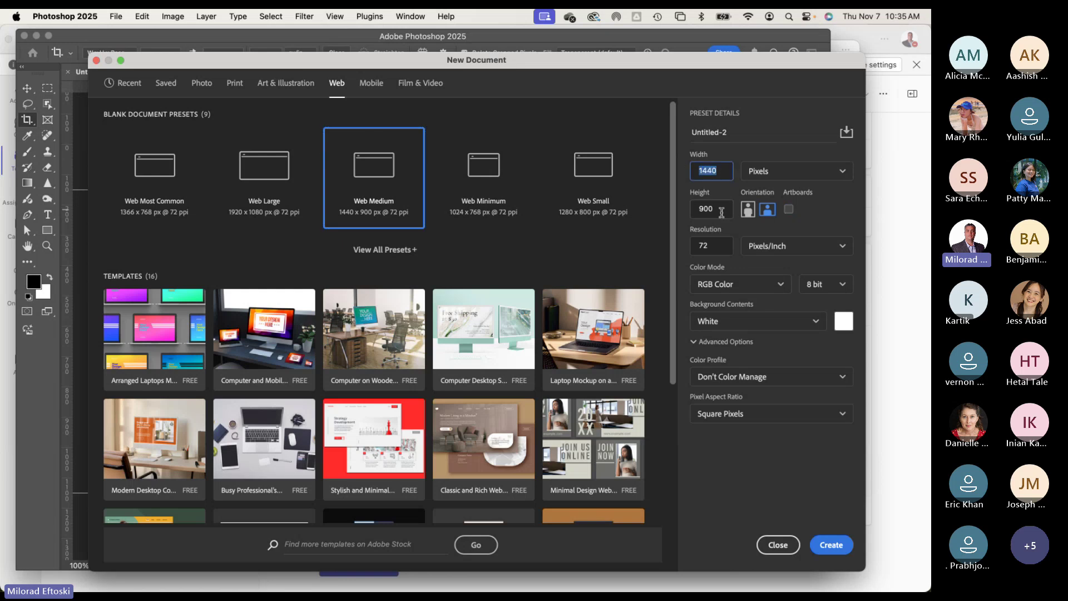
{"action": "key", "text": "Tab"}
{"action": "left_click", "coordinate": [714, 172]}
{"action": "type", "text": "1500"}
{"action": "key", "text": "Tab"}
{"action": "type", "text": "1200"}
{"action": "left_click", "coordinate": [831, 545]}
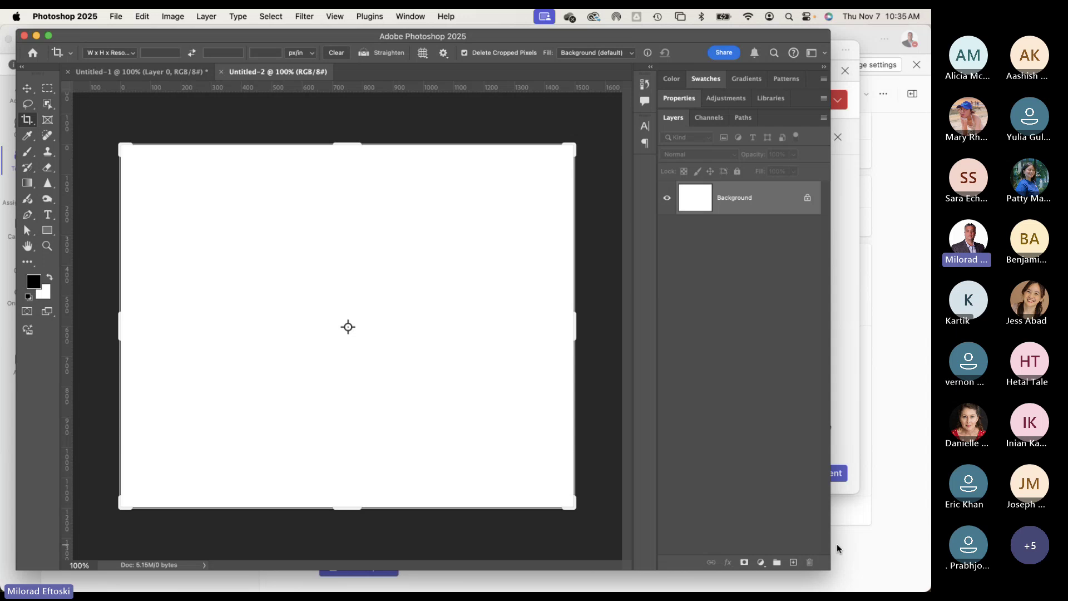
Step: Close the blank document and revert History to the second rectangle-drawing state
{"action": "key", "text": "super+w"}
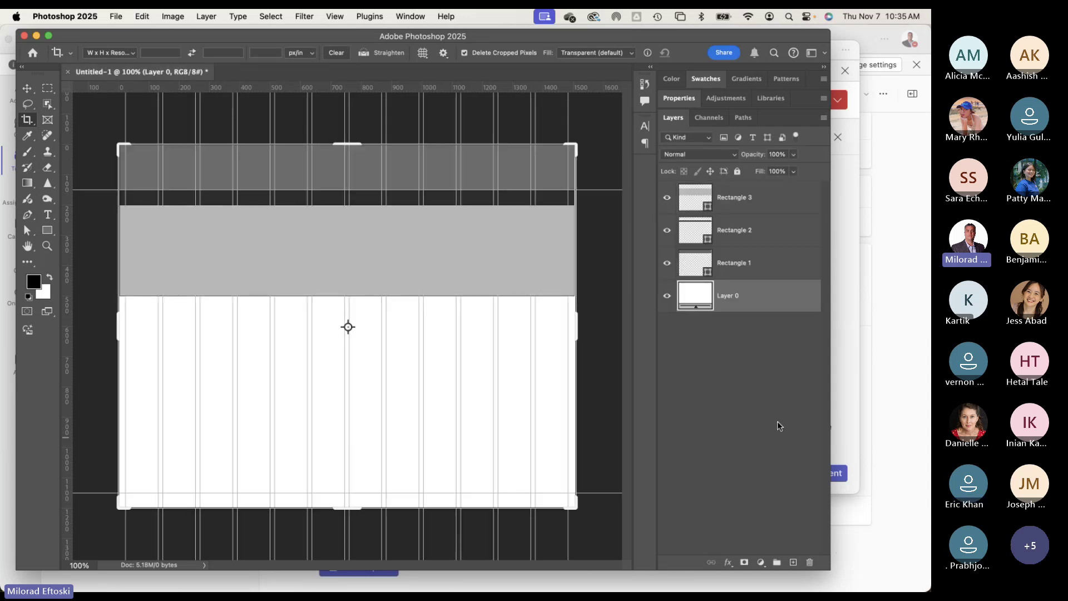
{"action": "left_click", "coordinate": [645, 84]}
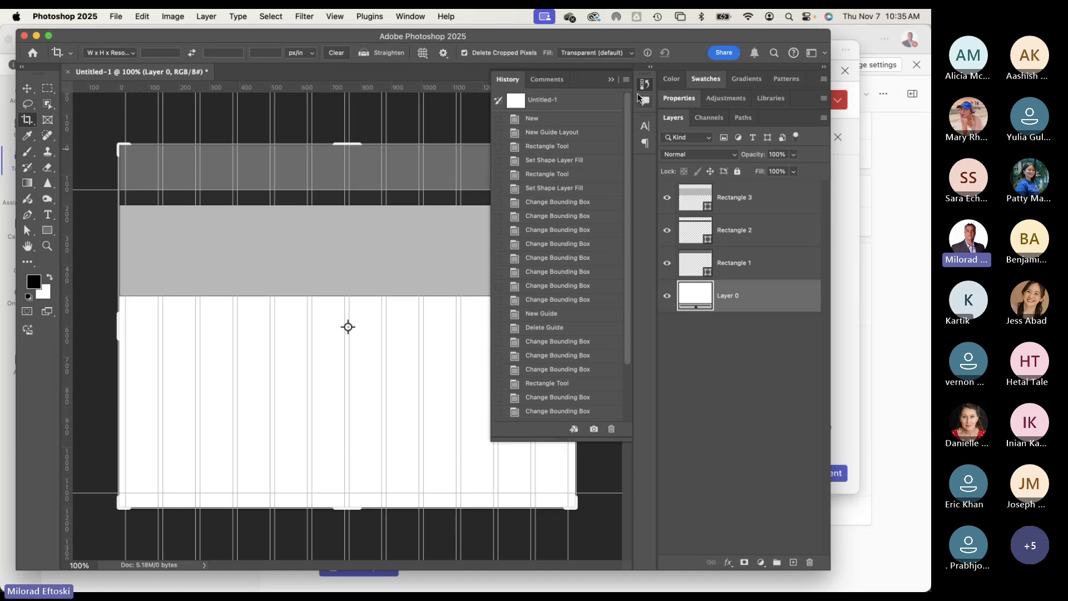
{"action": "scroll", "coordinate": [556, 267], "scroll_direction": "down", "scroll_amount": 3}
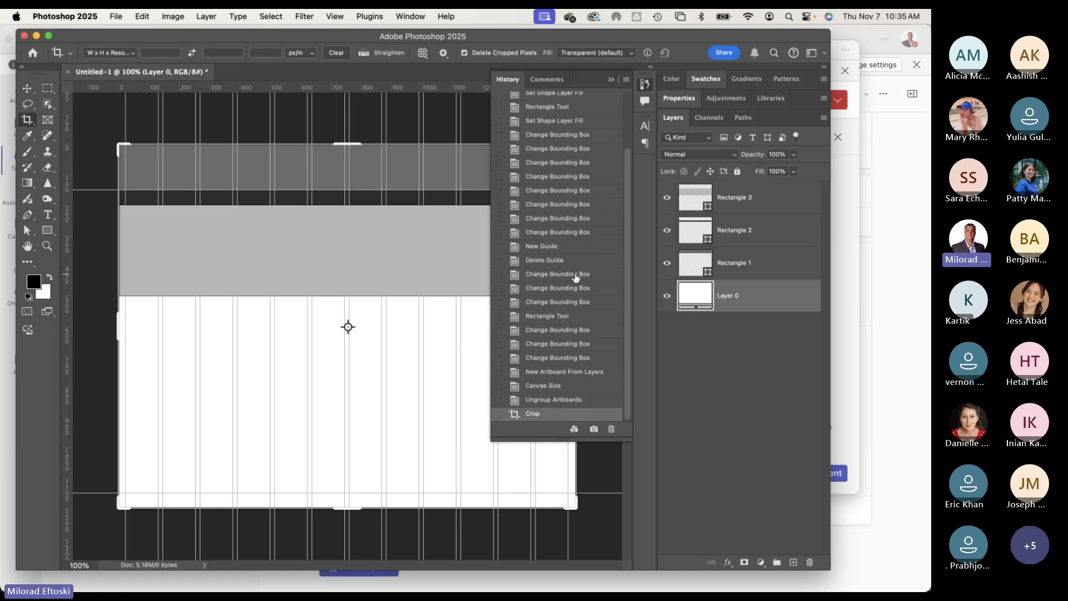
{"action": "scroll", "coordinate": [573, 278], "scroll_direction": "up", "scroll_amount": 3}
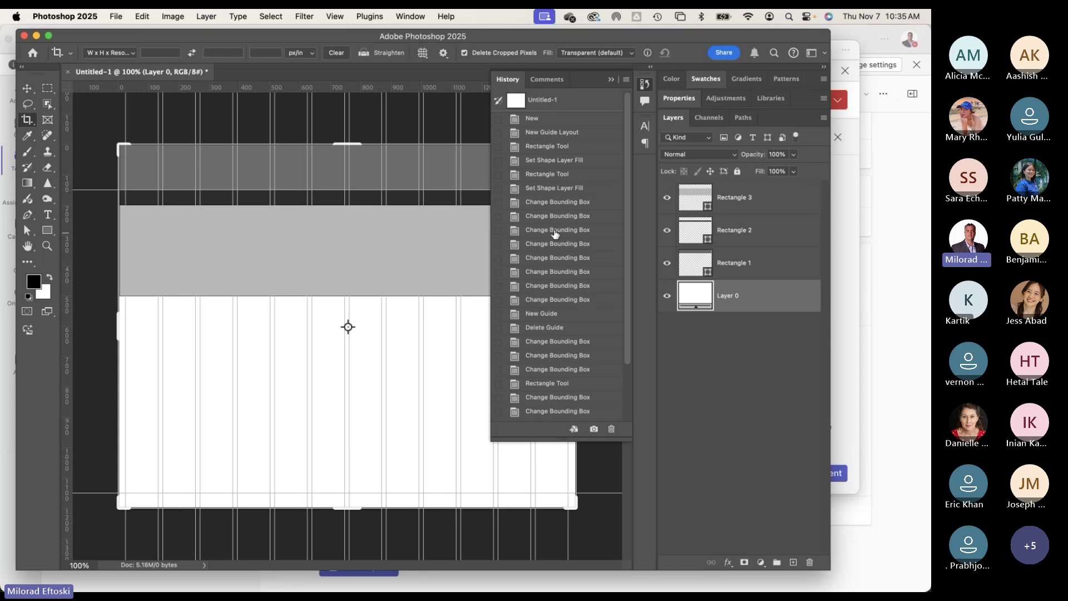
{"action": "left_click", "coordinate": [536, 176]}
{"action": "left_click_drag", "start_coordinate": [537, 178], "coordinate": [544, 286]}
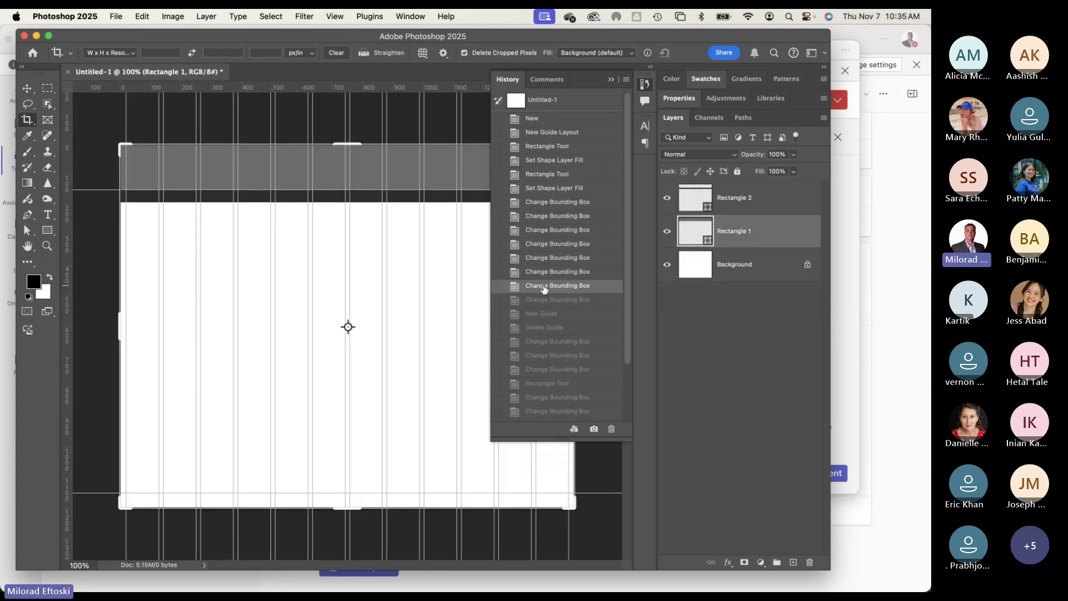
{"action": "scroll", "coordinate": [549, 296], "scroll_direction": "down", "scroll_amount": 2}
Step: Step through the resize states, past the artboard, to the grey block's earlier shorter size
{"action": "left_click", "coordinate": [531, 278]}
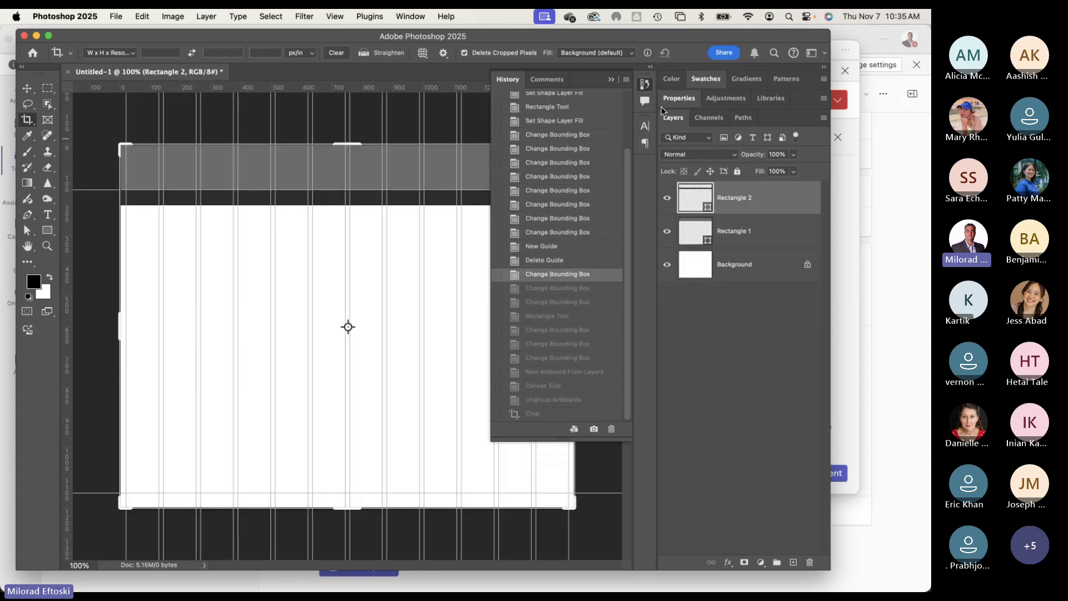
{"action": "left_click", "coordinate": [529, 290]}
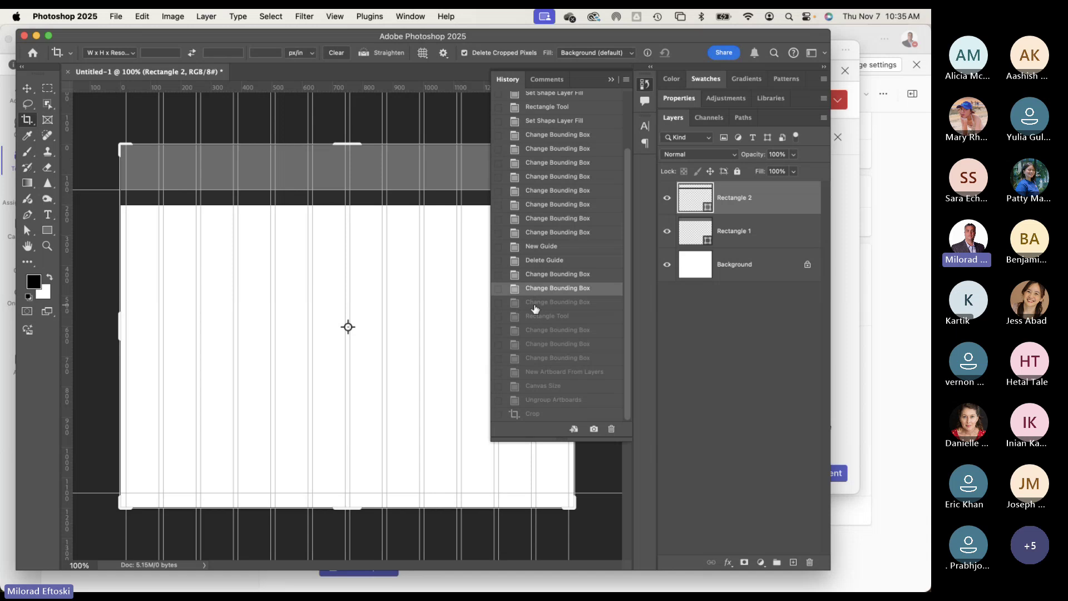
{"action": "left_click", "coordinate": [534, 304]}
{"action": "left_click", "coordinate": [545, 347]}
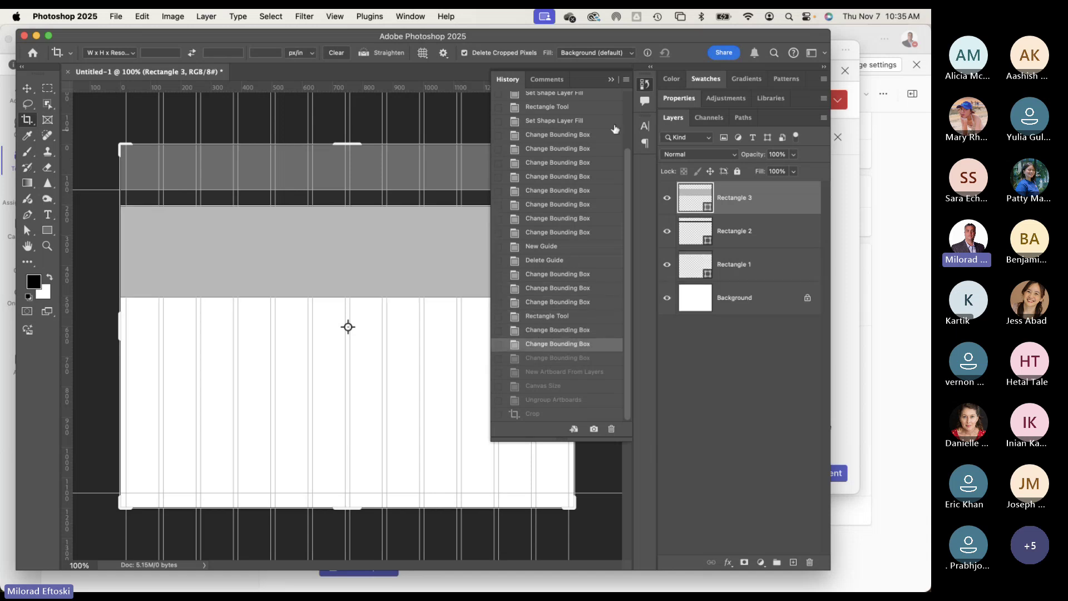
{"action": "left_click", "coordinate": [550, 360]}
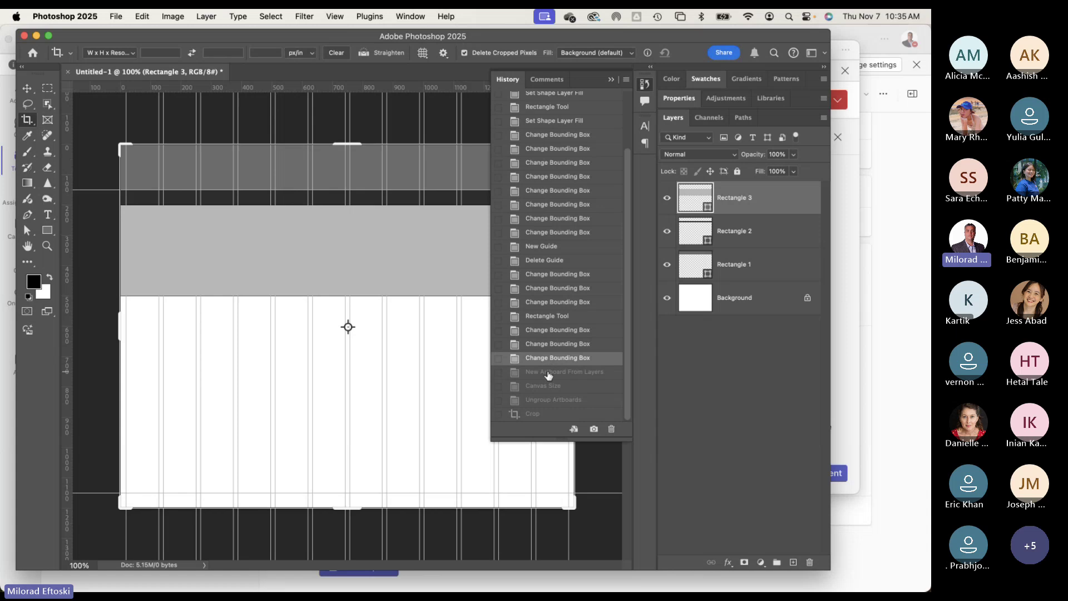
{"action": "left_click", "coordinate": [548, 372]}
{"action": "left_click", "coordinate": [544, 358]}
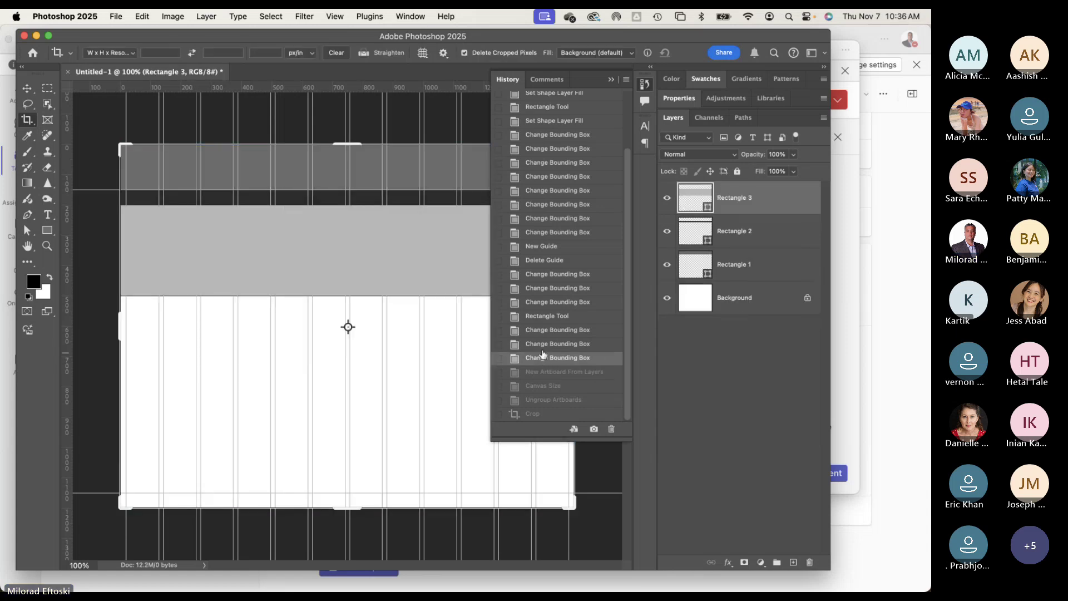
{"action": "left_click", "coordinate": [542, 345]}
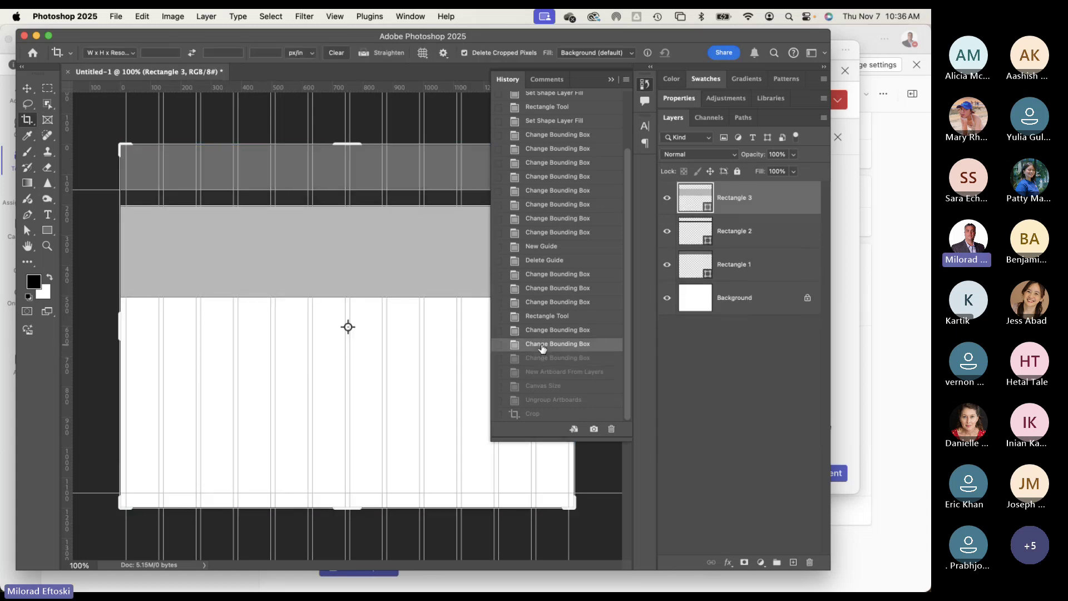
{"action": "left_click", "coordinate": [542, 333]}
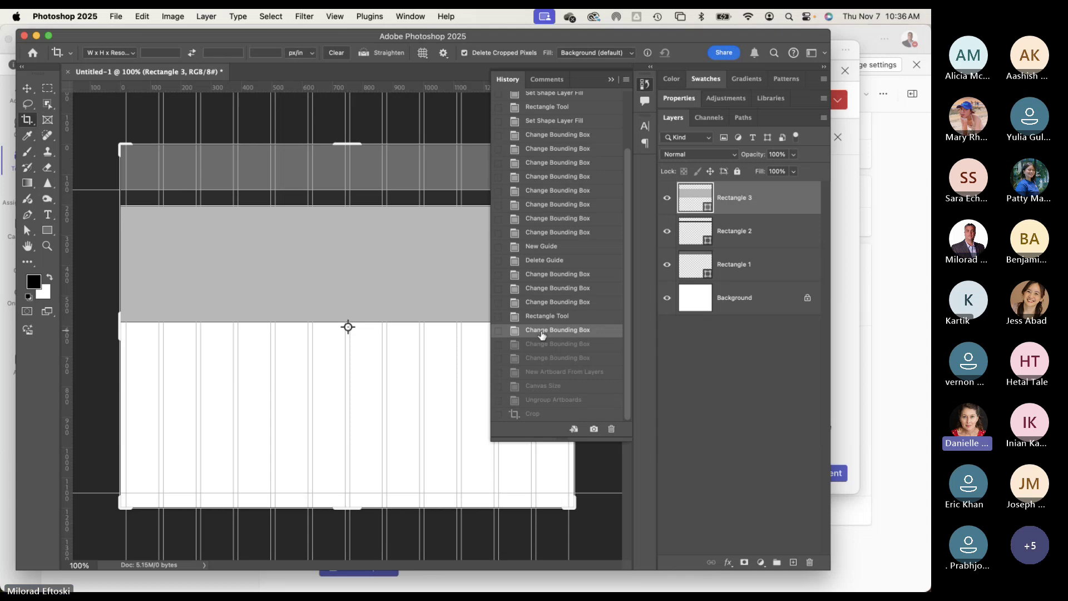
{"action": "left_click", "coordinate": [541, 345]}
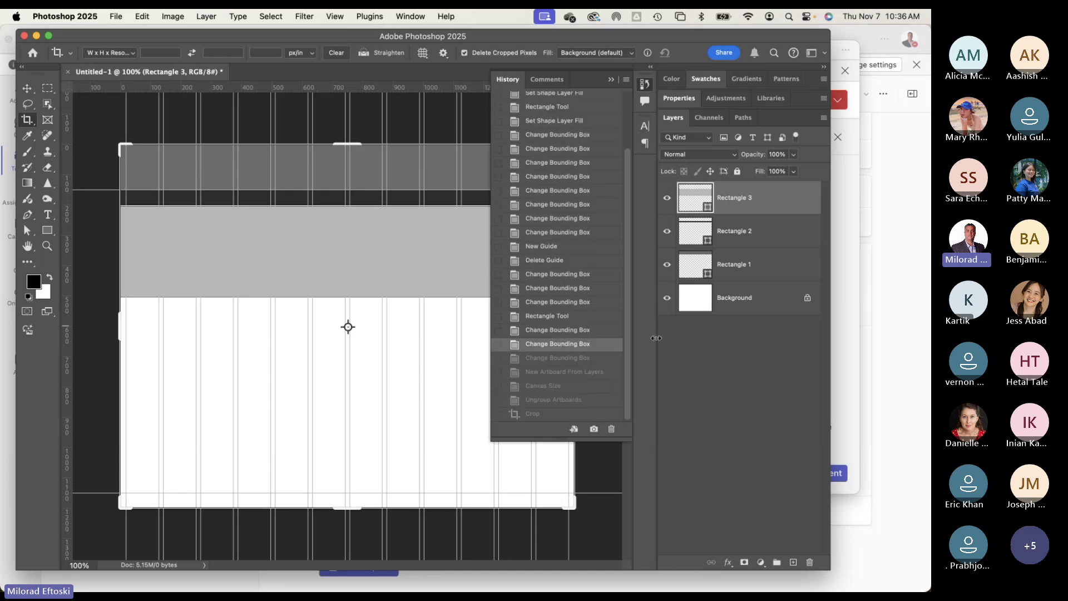
Step: Close History, switch to the Move tool, and undo an accidental drag of the grey block
{"action": "left_click", "coordinate": [699, 362]}
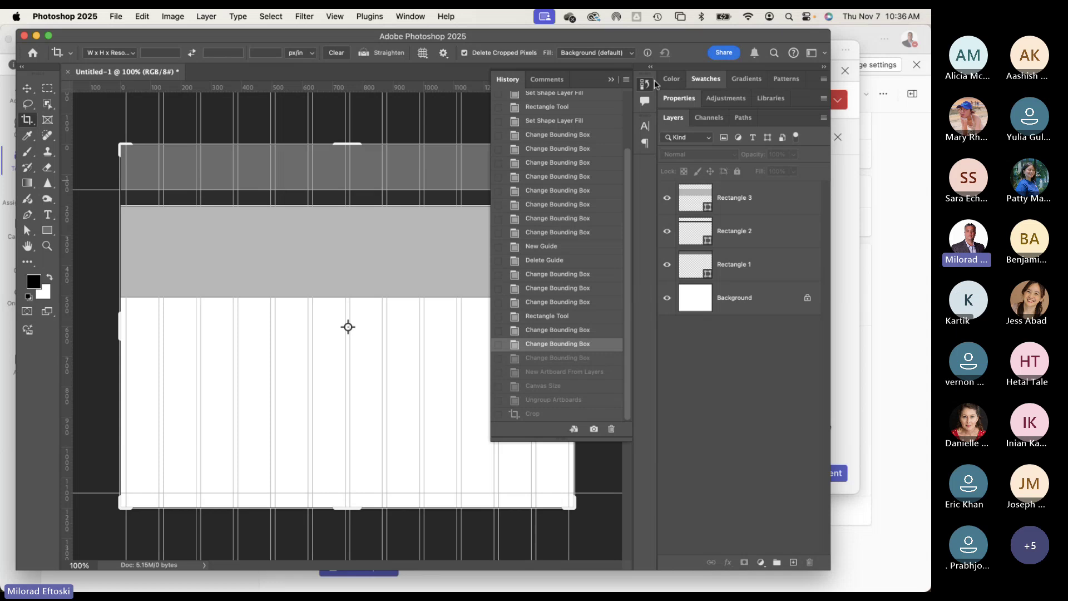
{"action": "left_click", "coordinate": [645, 84]}
{"action": "left_click", "coordinate": [27, 88]}
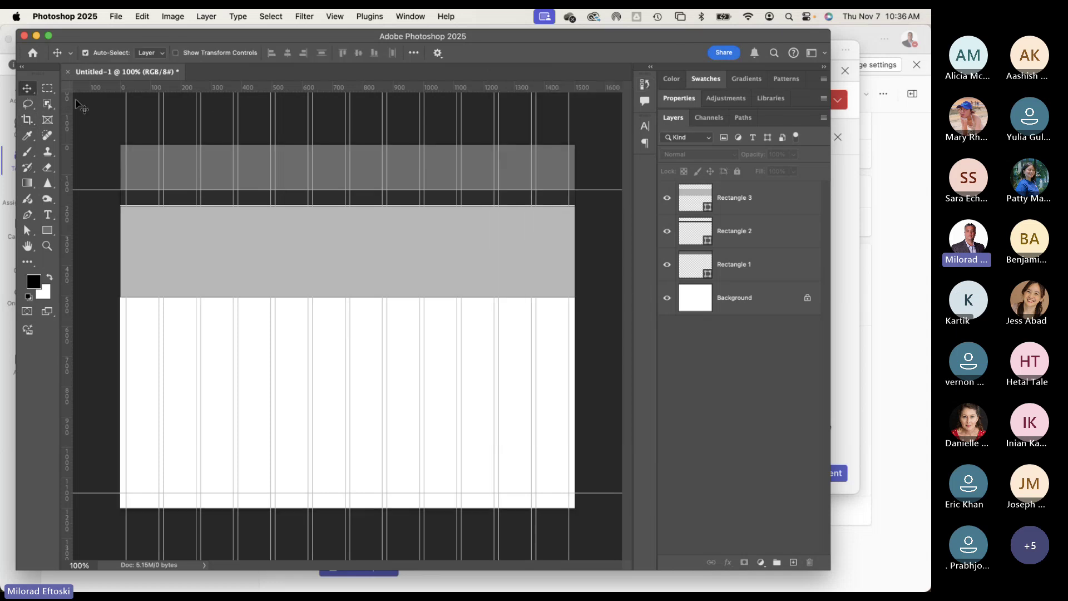
{"action": "left_click", "coordinate": [449, 161]}
{"action": "left_click", "coordinate": [609, 331]}
{"action": "left_click_drag", "start_coordinate": [438, 265], "coordinate": [365, 284]}
{"action": "key", "text": "super+z"}
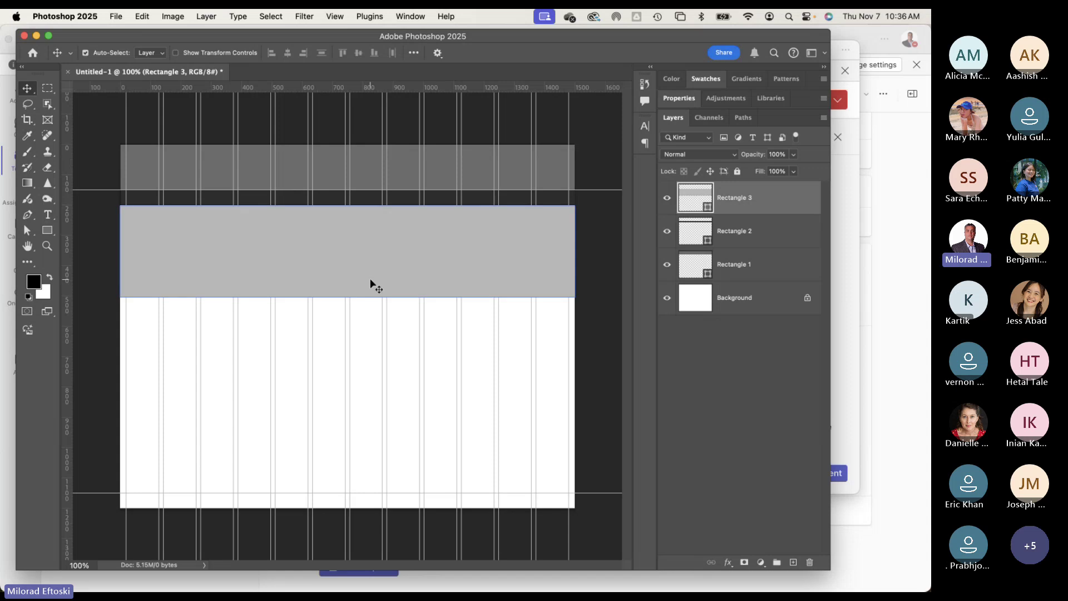
Step: Minimise the Teams class channel and meeting windows, then switch to Google Chrome
{"action": "left_click", "coordinate": [848, 321]}
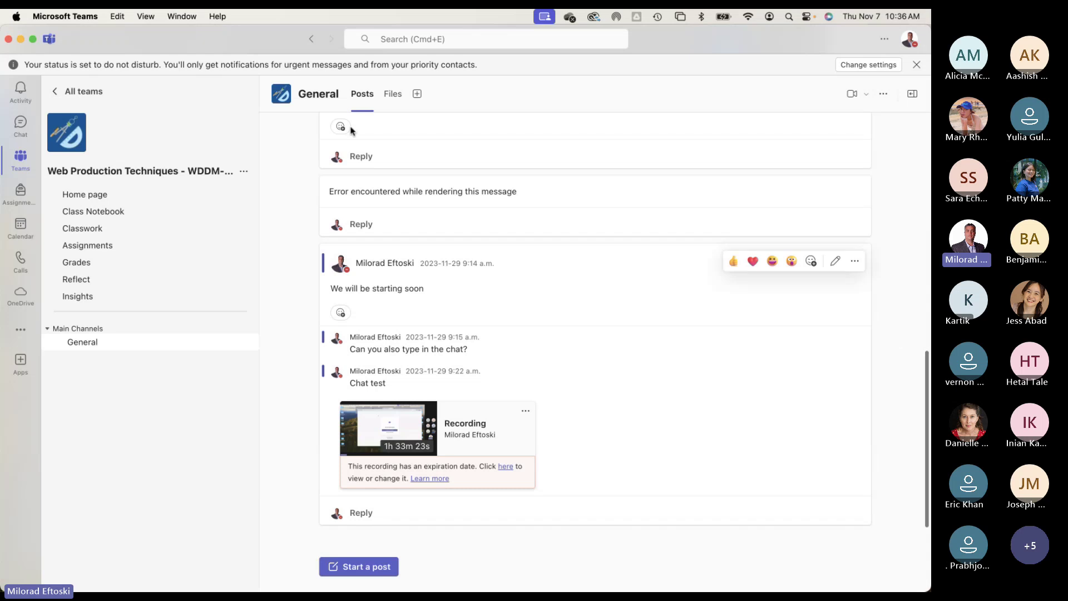
{"action": "left_click", "coordinate": [21, 39]}
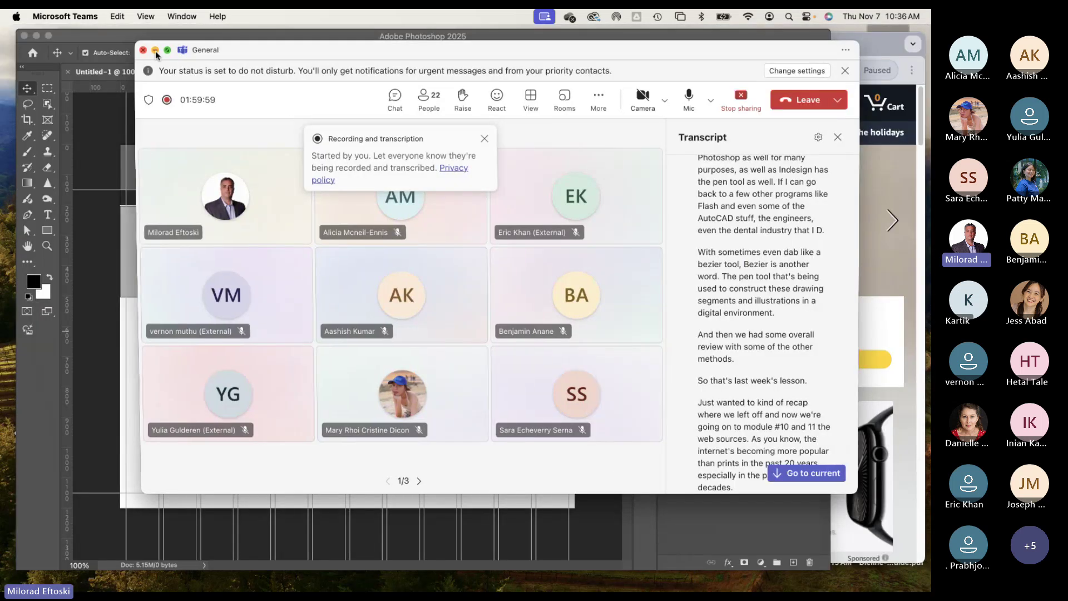
{"action": "left_click", "coordinate": [156, 55]}
{"action": "key", "text": "super+Tab"}
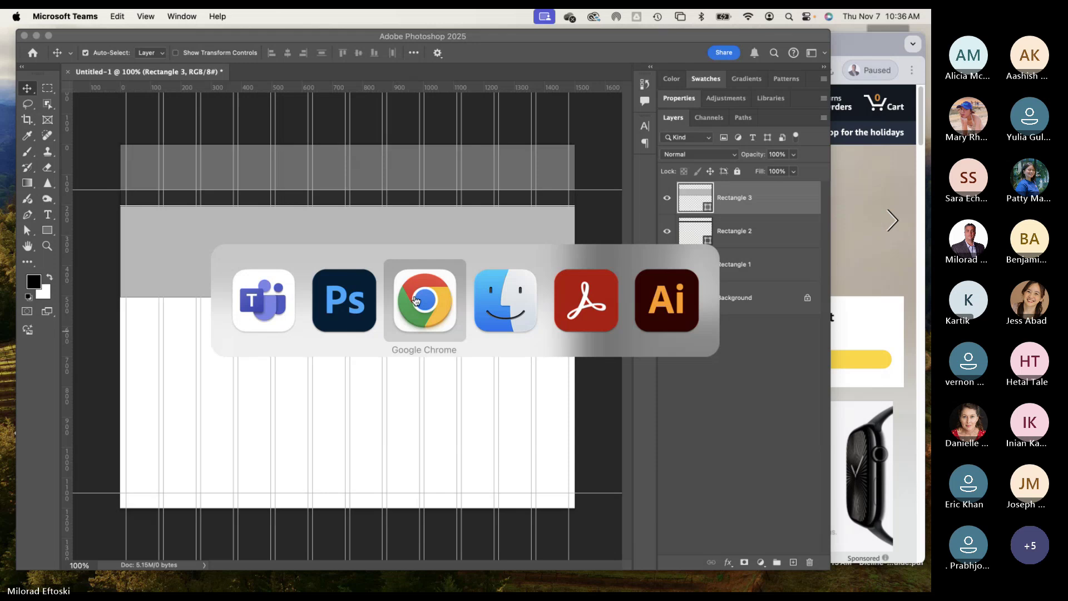
{"action": "left_click", "coordinate": [415, 301]}
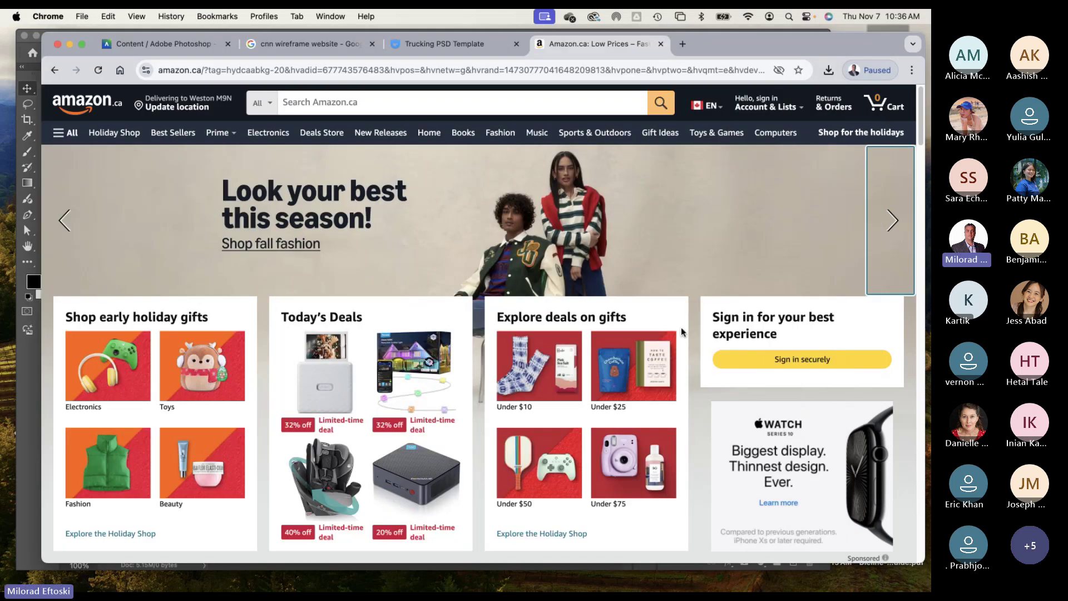
{"action": "scroll", "coordinate": [612, 356], "scroll_direction": "down", "scroll_amount": 3}
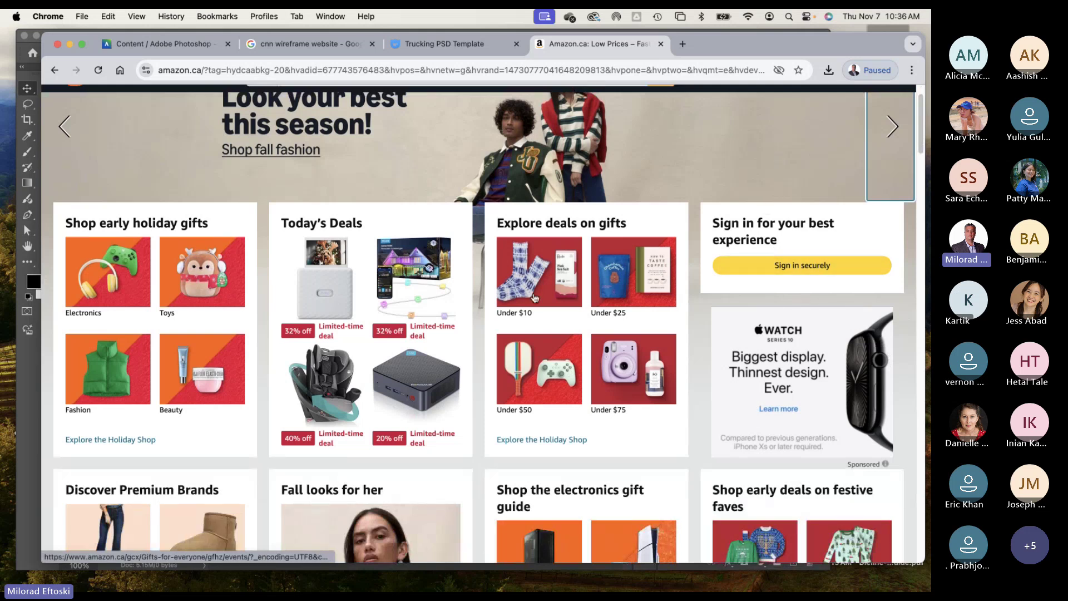
{"action": "scroll", "coordinate": [419, 315], "scroll_direction": "down", "scroll_amount": 2}
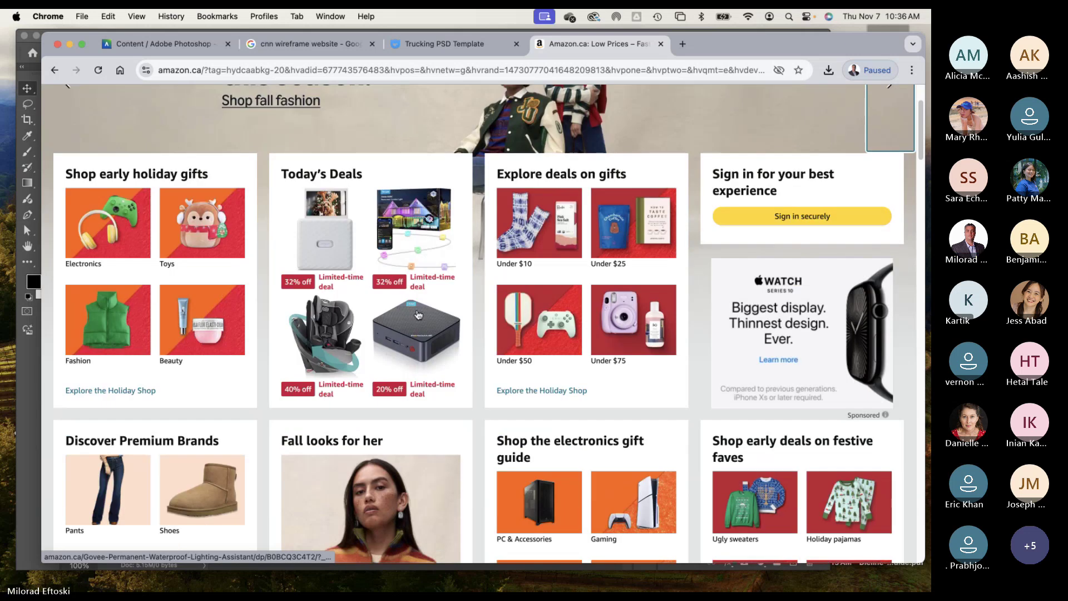
{"action": "scroll", "coordinate": [419, 315], "scroll_direction": "down", "scroll_amount": 10}
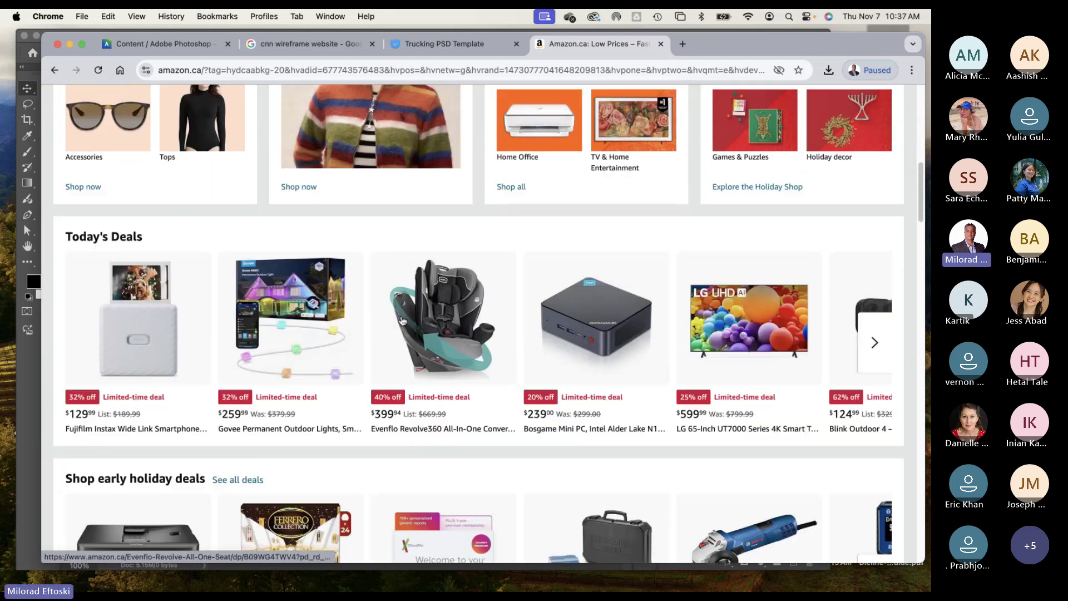
{"action": "scroll", "coordinate": [523, 360], "scroll_direction": "down", "scroll_amount": 10}
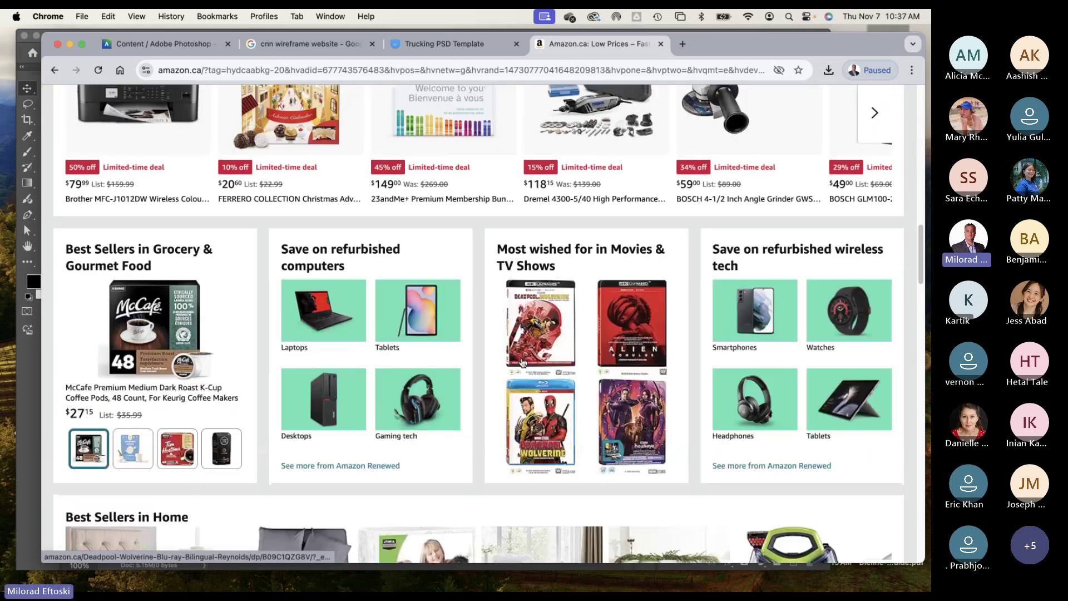
{"action": "scroll", "coordinate": [523, 363], "scroll_direction": "up", "scroll_amount": 20}
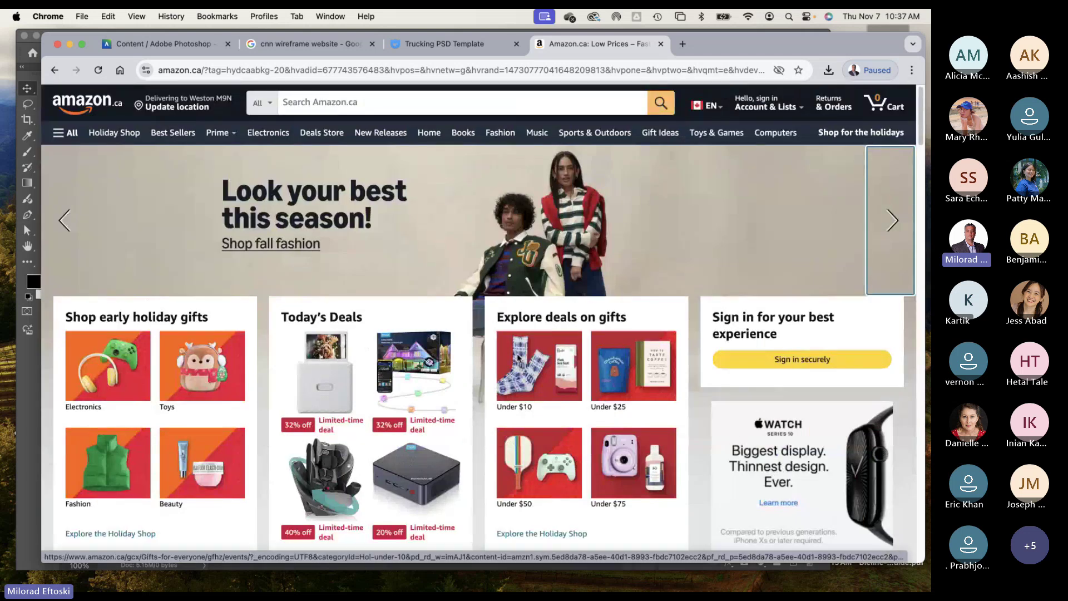
{"action": "mouse_move", "coordinate": [370, 573]}
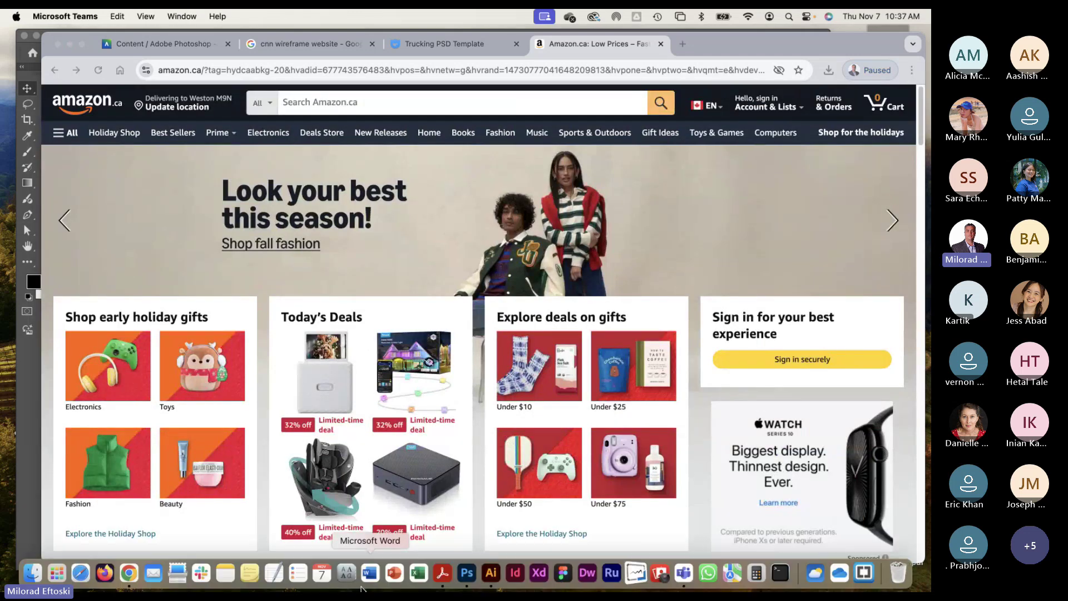
Step: Back in Photoshop, draw a new 352×474 px grey rectangle on the left of the page
{"action": "left_click", "coordinate": [474, 575]}
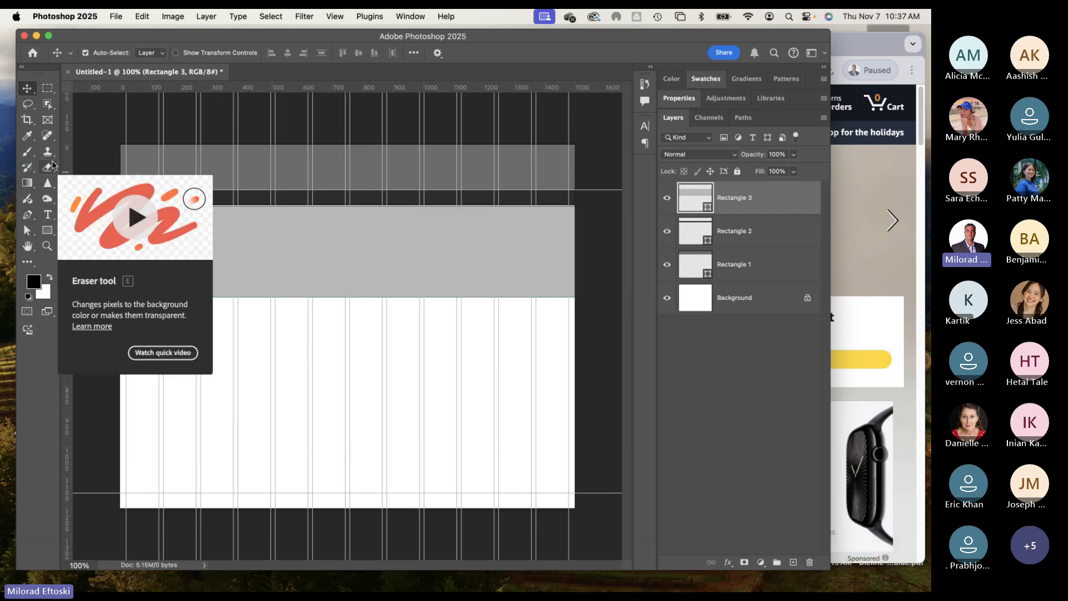
{"action": "left_click", "coordinate": [48, 229]}
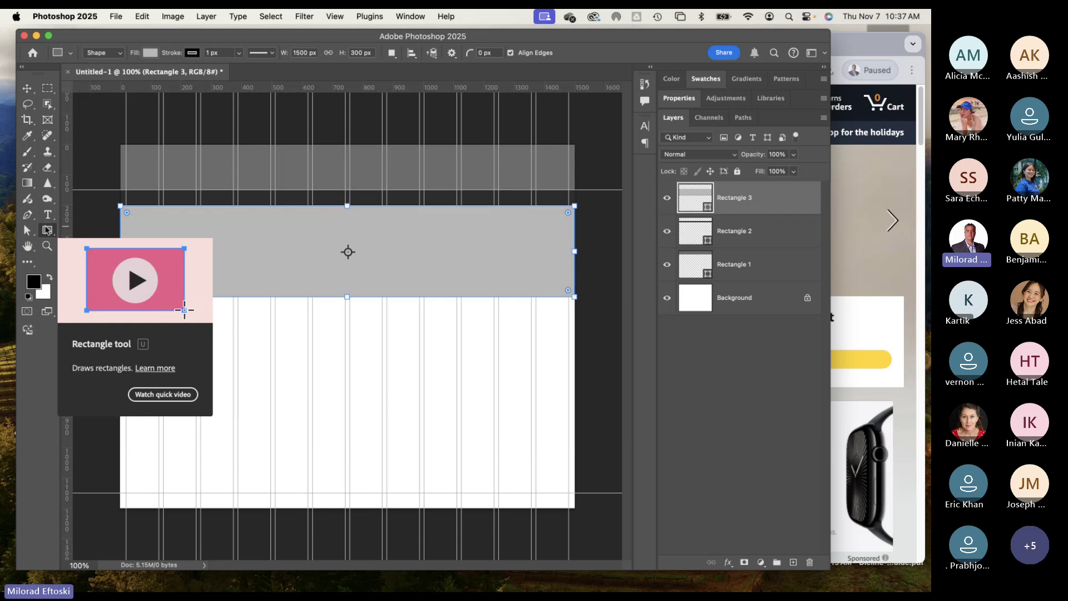
{"action": "left_click", "coordinate": [755, 384]}
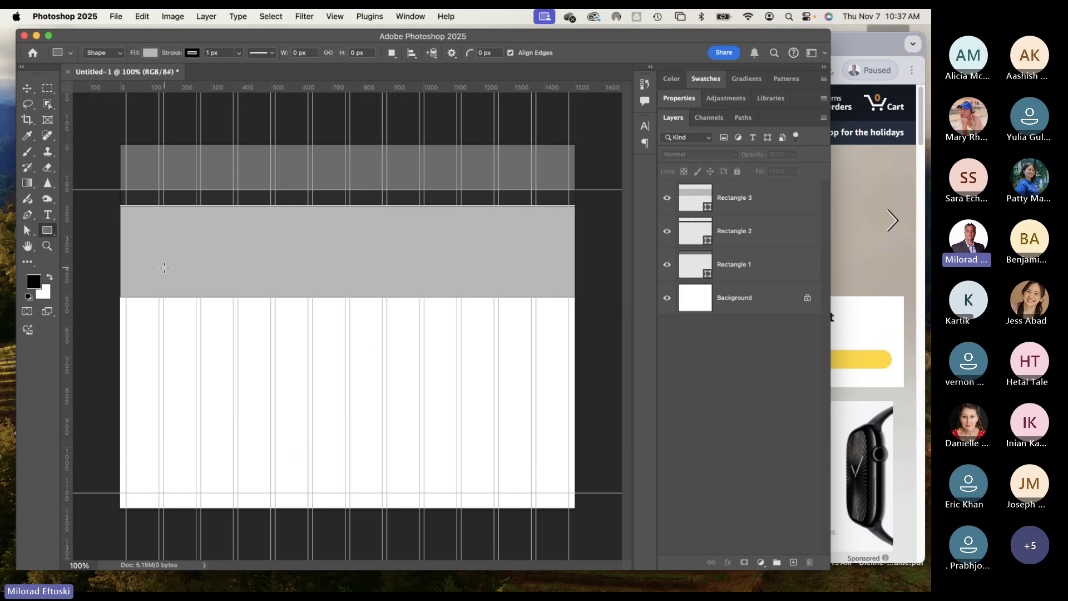
{"action": "left_click_drag", "start_coordinate": [165, 268], "coordinate": [271, 412]}
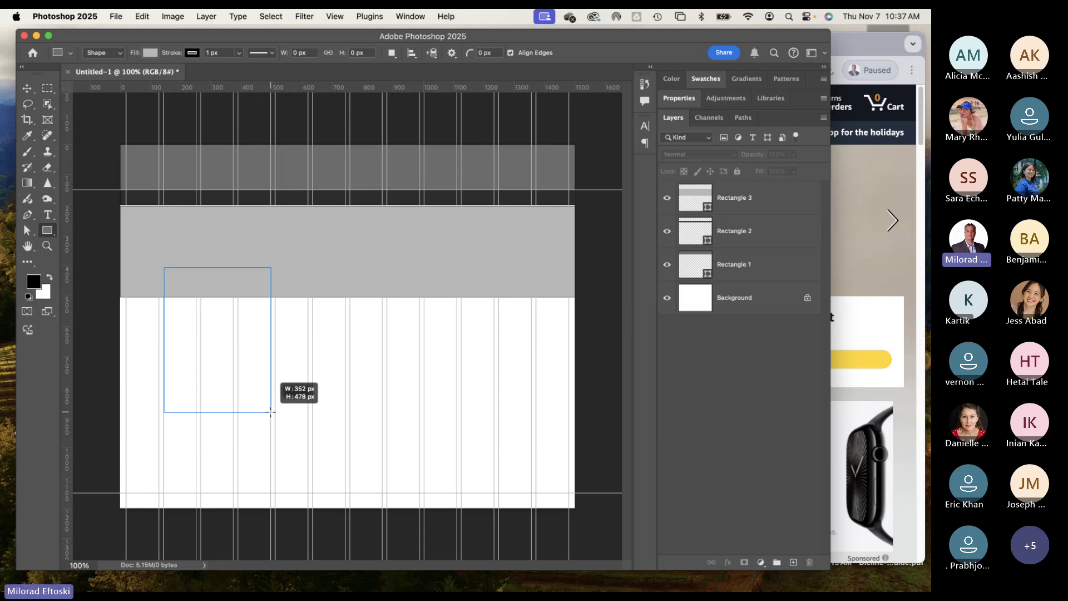
{"action": "left_click_drag", "start_coordinate": [271, 412], "coordinate": [270, 411]}
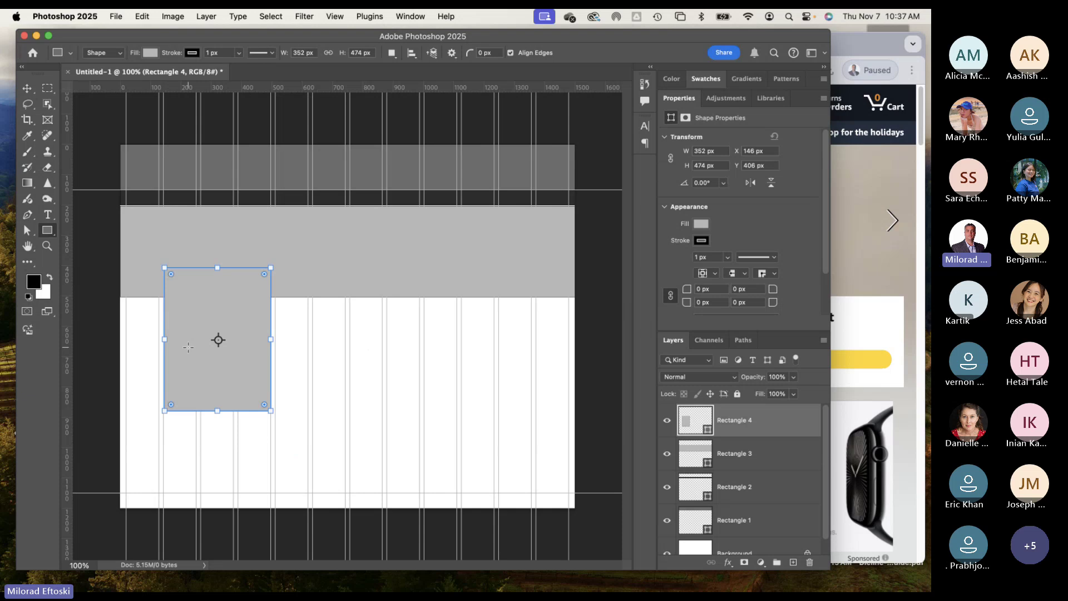
Step: Move the new content box down about 30 px, then check snapping in the View menu
{"action": "left_click", "coordinate": [26, 88]}
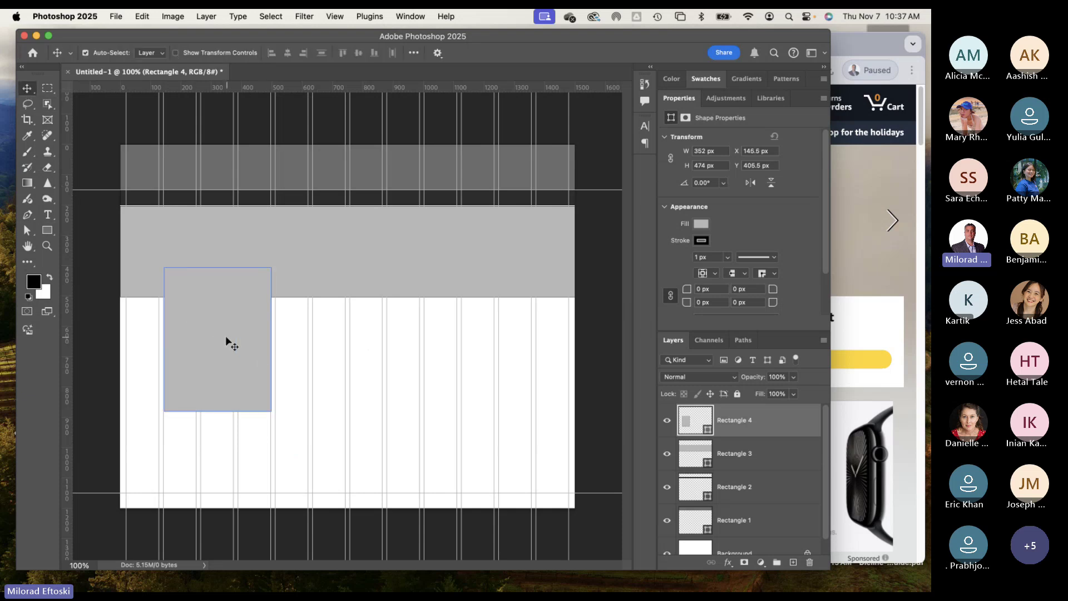
{"action": "scroll", "coordinate": [223, 339], "scroll_direction": "up", "scroll_amount": 2}
{"action": "scroll", "coordinate": [221, 339], "scroll_direction": "up", "scroll_amount": 2}
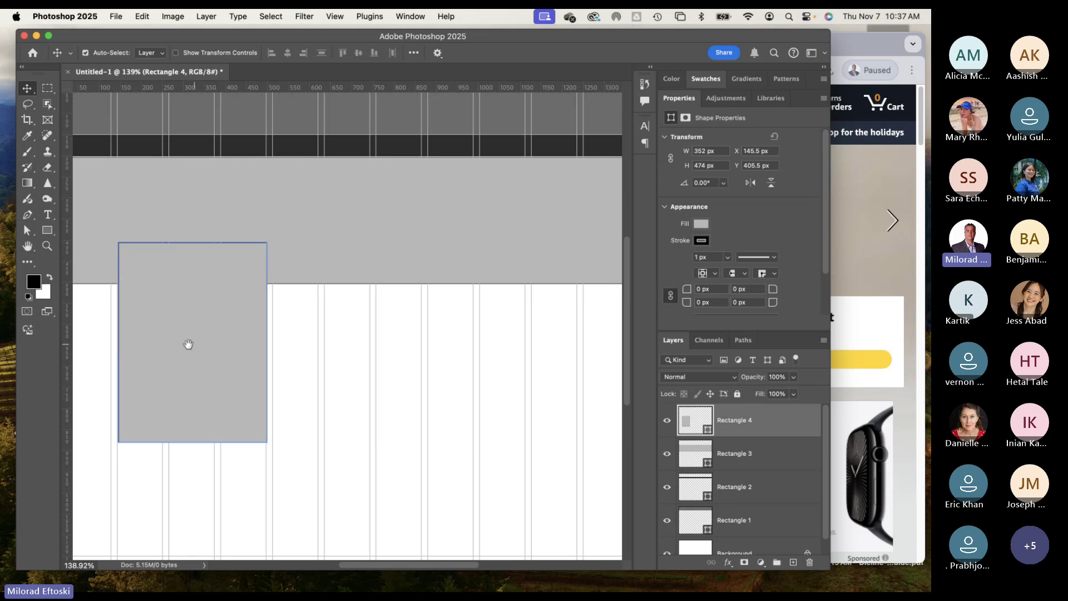
{"action": "scroll", "coordinate": [186, 345], "scroll_direction": "left", "scroll_amount": 2}
{"action": "scroll", "coordinate": [217, 351], "scroll_direction": "up", "scroll_amount": 1}
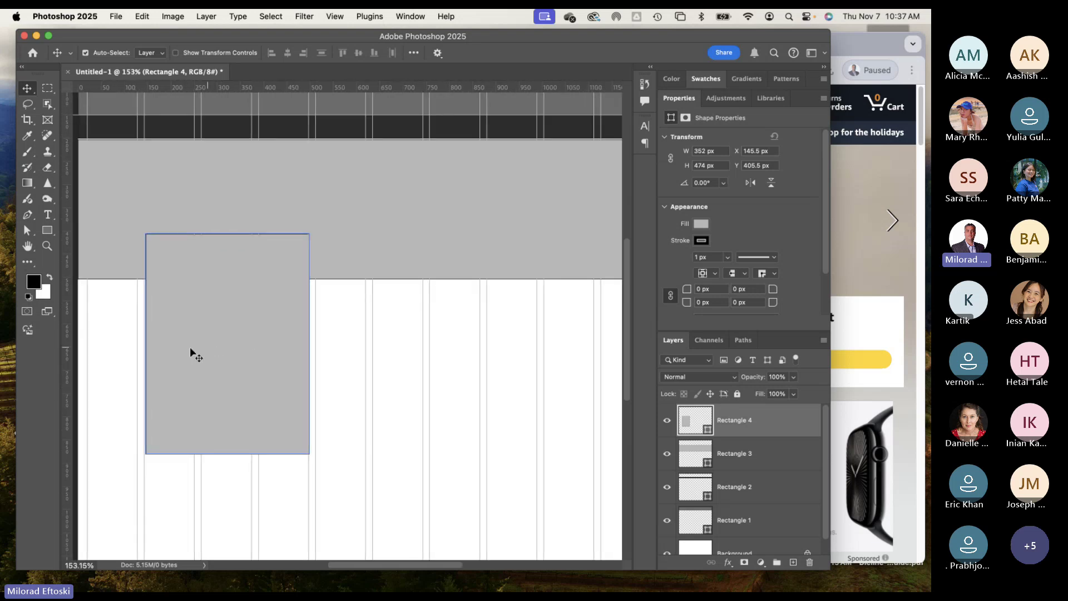
{"action": "mouse_move", "coordinate": [191, 353]}
{"action": "left_mouse_down"}
{"action": "mouse_move", "coordinate": [201, 356]}
{"action": "mouse_move", "coordinate": [177, 362]}
{"action": "mouse_move", "coordinate": [183, 368]}
{"action": "left_mouse_up"}
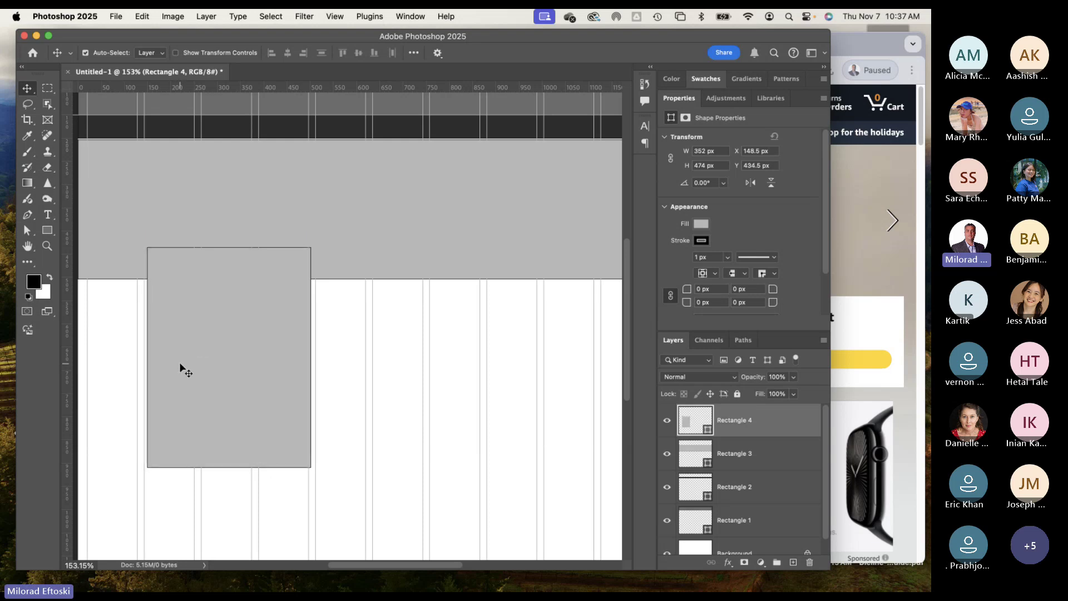
{"action": "left_click", "coordinate": [334, 16]}
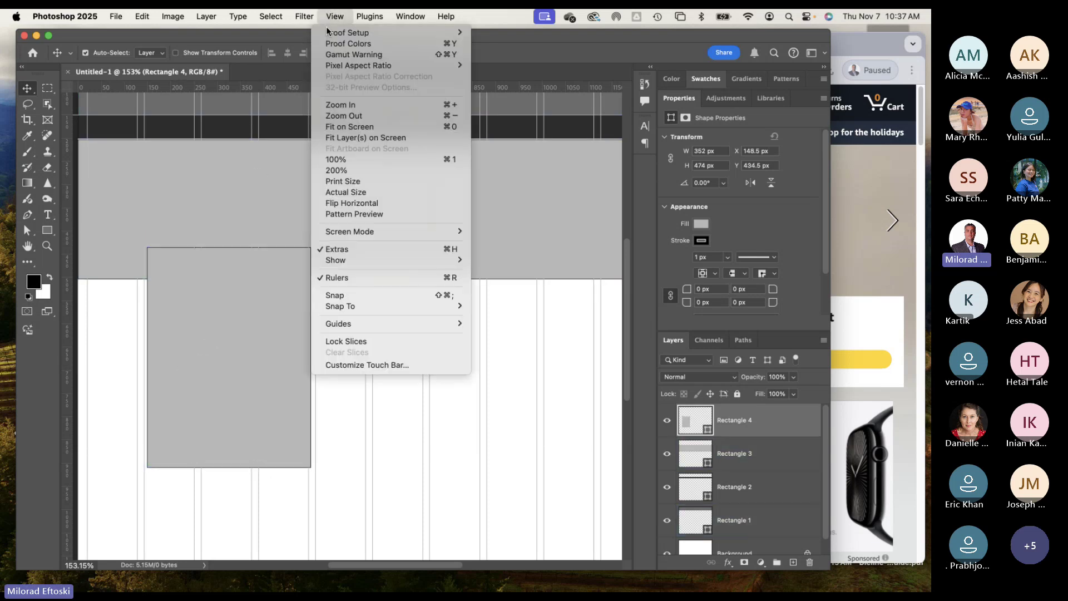
{"action": "mouse_move", "coordinate": [361, 312]}
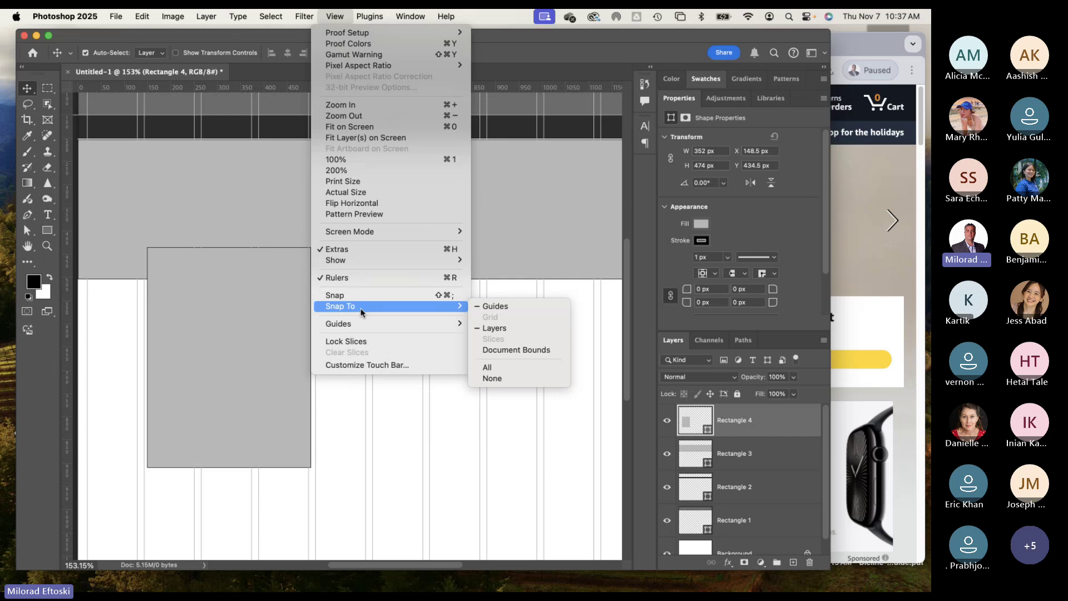
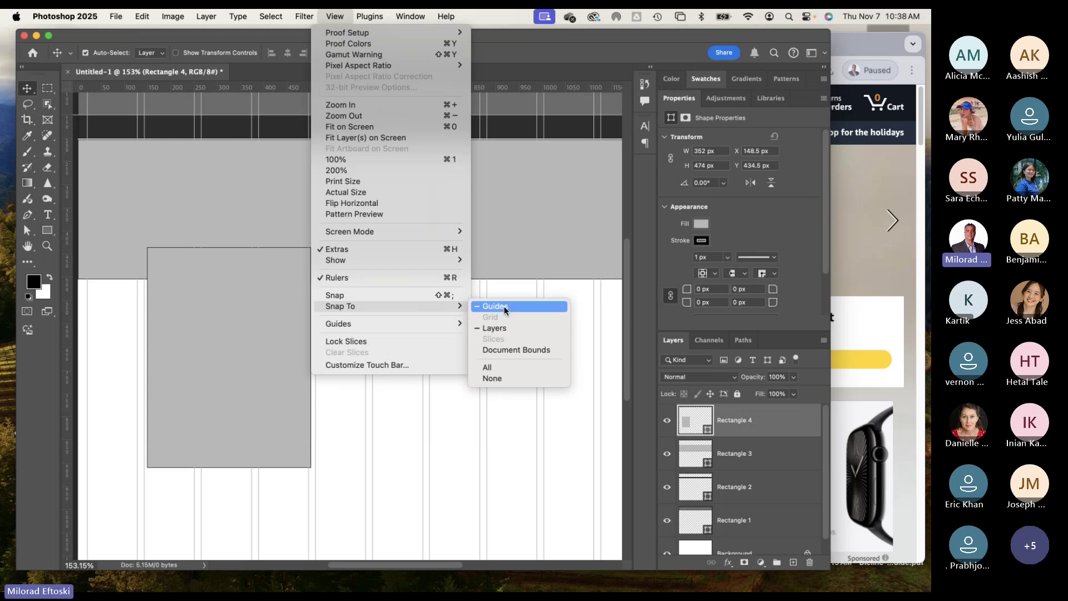
Step: Turn on snapping to guides and shift Rectangle 4 toward the column guides
{"action": "left_click", "coordinate": [501, 308]}
{"action": "left_click_drag", "start_coordinate": [204, 322], "coordinate": [192, 327]}
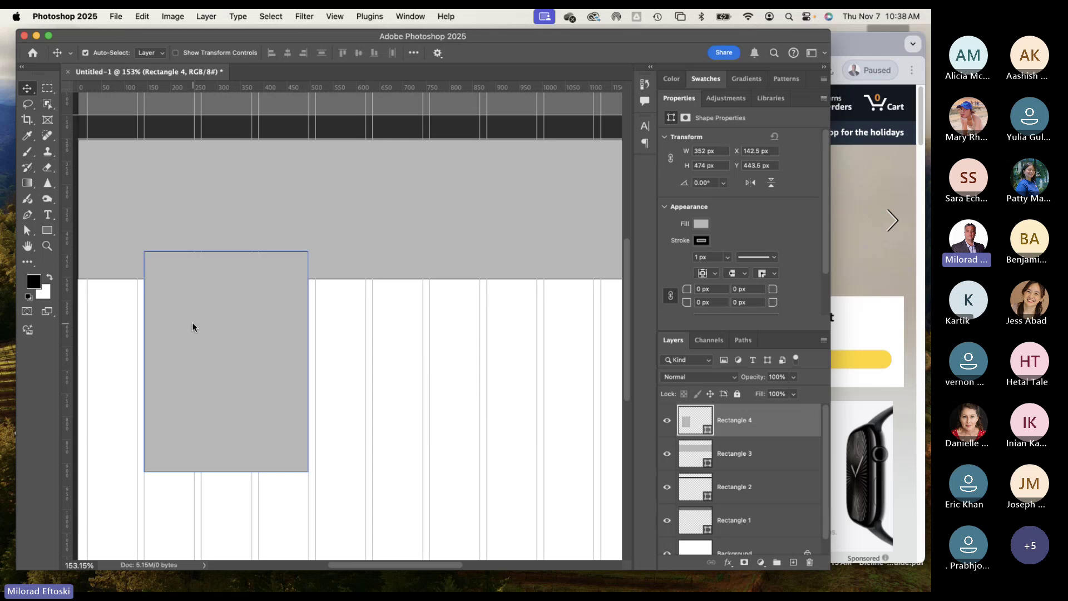
{"action": "scroll", "coordinate": [156, 332], "scroll_direction": "up", "scroll_amount": 2}
{"action": "scroll", "coordinate": [156, 333], "scroll_direction": "up", "scroll_amount": 3}
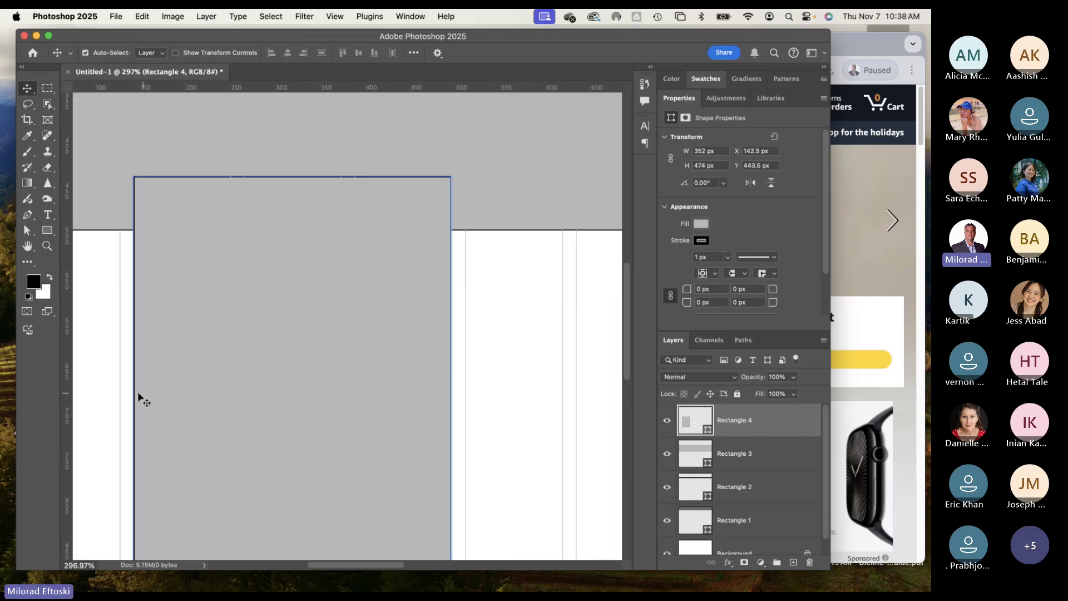
Step: Undo the stray guides and snap Rectangle 4 to X 142.5 px, Y 461.5 px
{"action": "left_click_drag", "start_coordinate": [136, 389], "coordinate": [155, 393]}
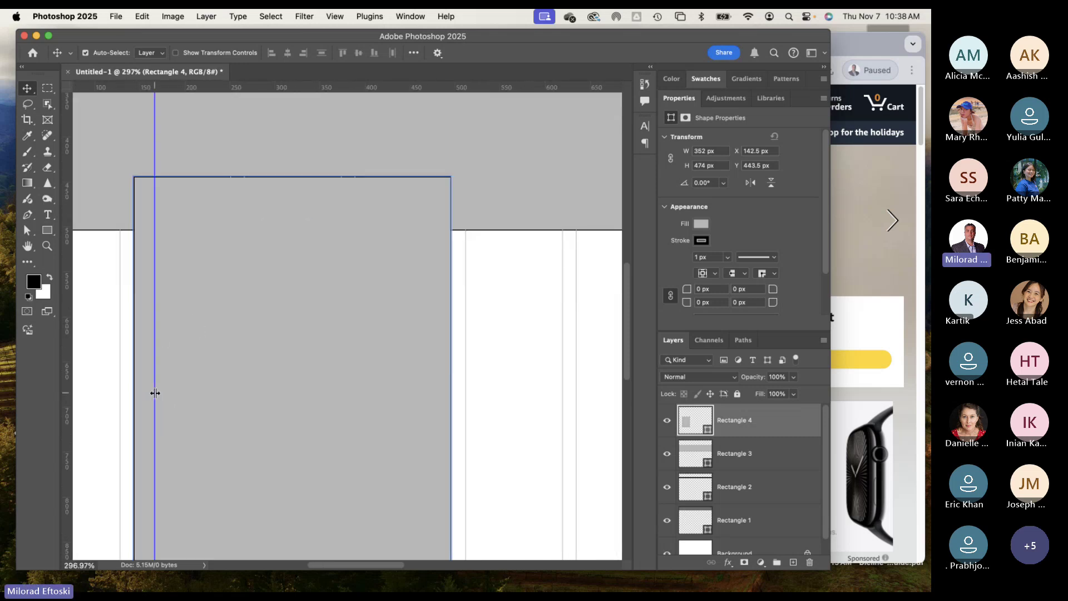
{"action": "key", "text": "super+z"}
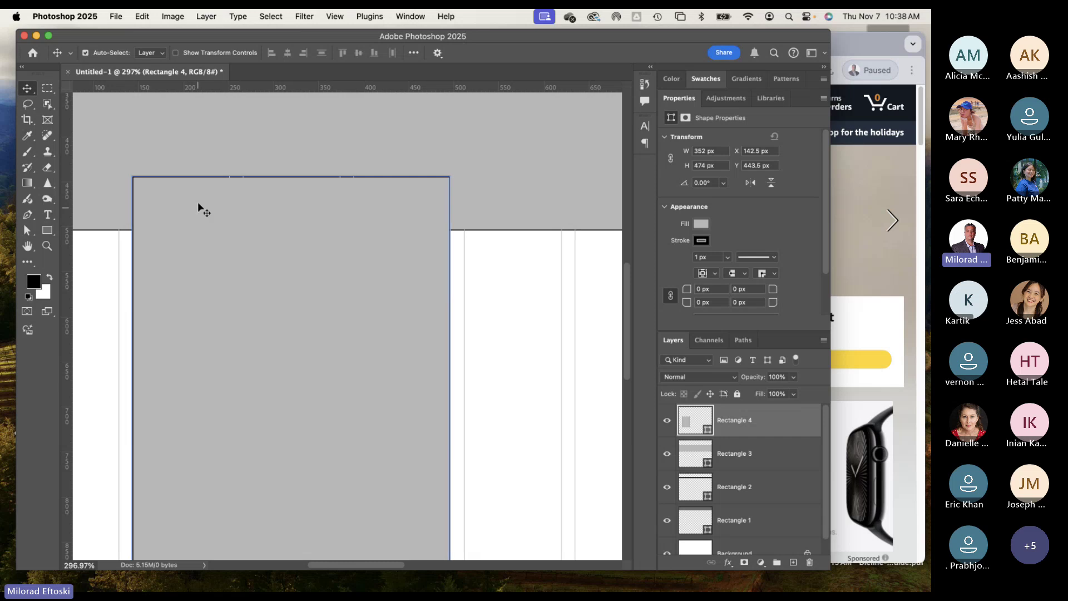
{"action": "key", "text": "super+z"}
{"action": "scroll", "coordinate": [278, 251], "scroll_direction": "left", "scroll_amount": 3}
{"action": "scroll", "coordinate": [278, 251], "scroll_direction": "down", "scroll_amount": 1}
{"action": "mouse_move", "coordinate": [278, 251]}
{"action": "left_mouse_down"}
{"action": "mouse_move", "coordinate": [315, 264]}
{"action": "mouse_move", "coordinate": [275, 255]}
{"action": "left_mouse_up"}
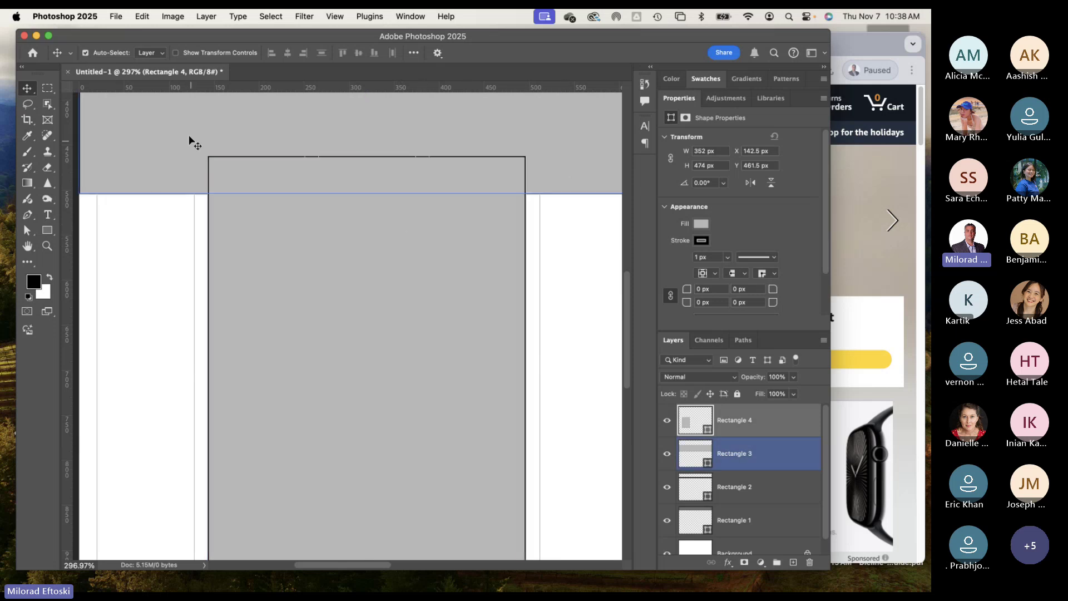
Step: Drag Rectangle 4's side edges onto the column guides, committing it at 353 × 474 px
{"action": "left_click", "coordinate": [174, 52]}
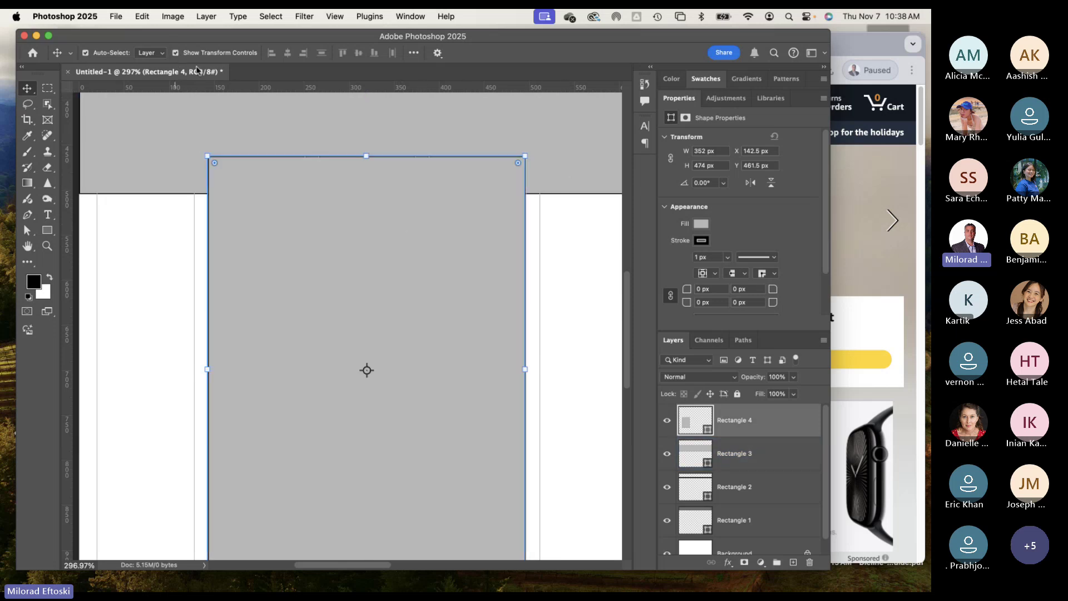
{"action": "mouse_move", "coordinate": [525, 369]}
{"action": "left_mouse_down"}
{"action": "mouse_move", "coordinate": [490, 368]}
{"action": "mouse_move", "coordinate": [525, 370]}
{"action": "left_mouse_up"}
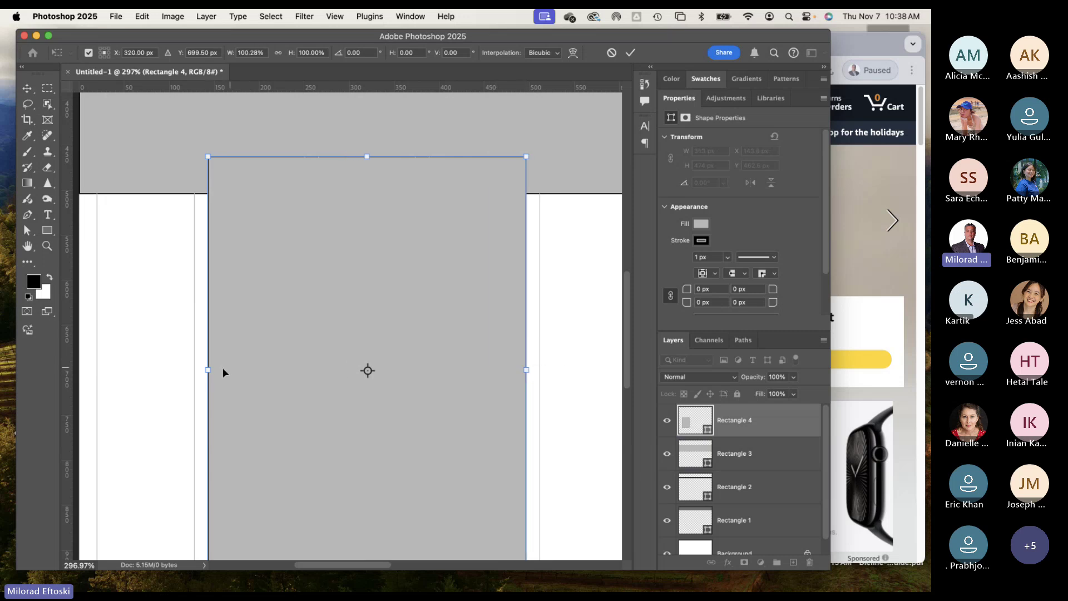
{"action": "mouse_move", "coordinate": [208, 369]}
{"action": "left_mouse_down"}
{"action": "mouse_move", "coordinate": [232, 370]}
{"action": "mouse_move", "coordinate": [210, 369]}
{"action": "left_mouse_up"}
{"action": "key", "text": "super+minus"}
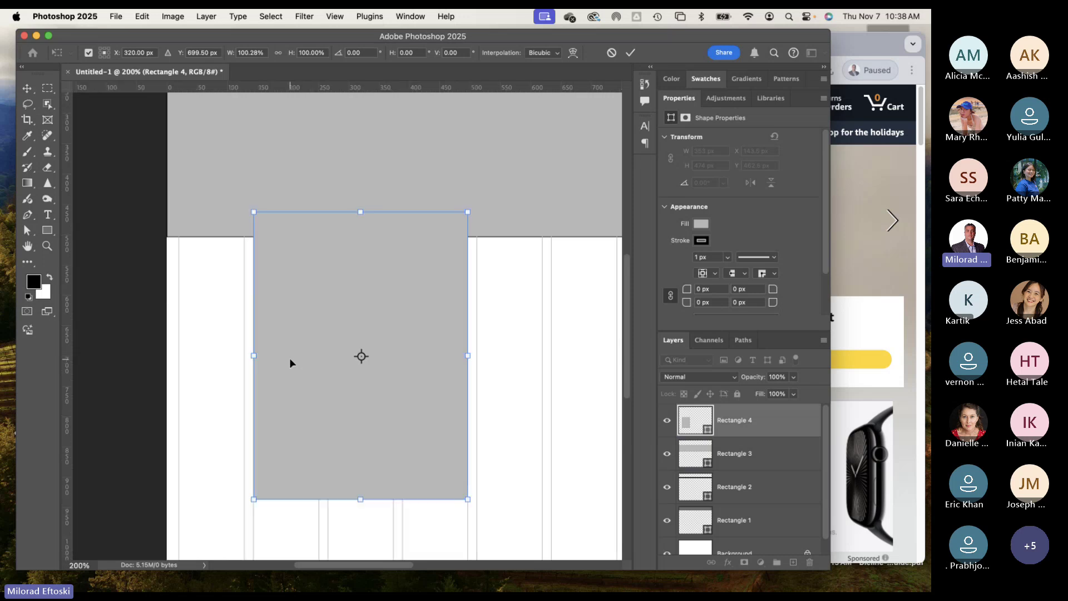
{"action": "key", "text": "Return"}
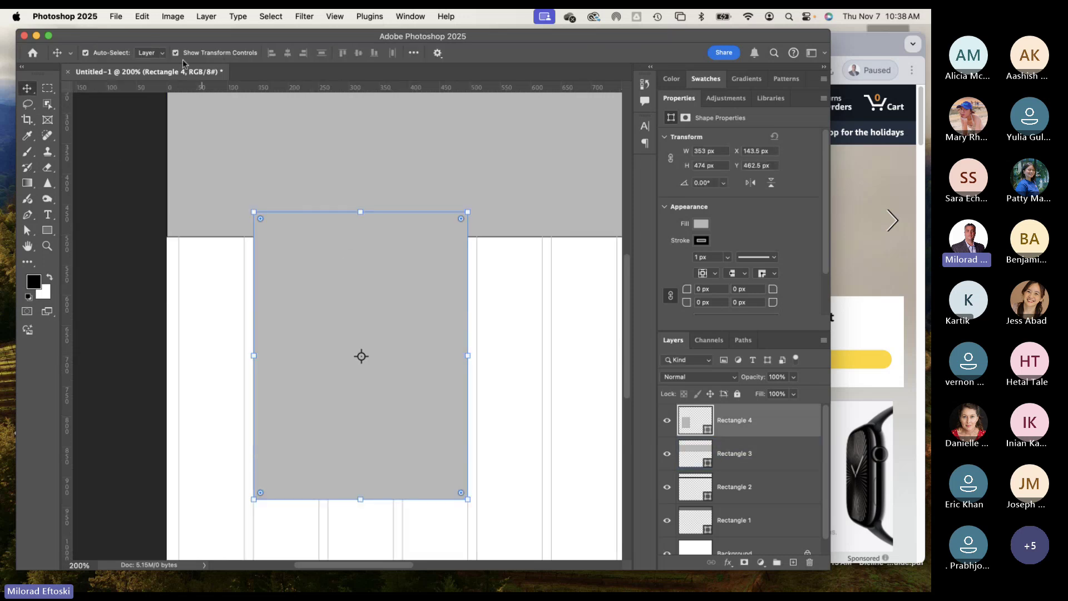
{"action": "left_click", "coordinate": [176, 53]}
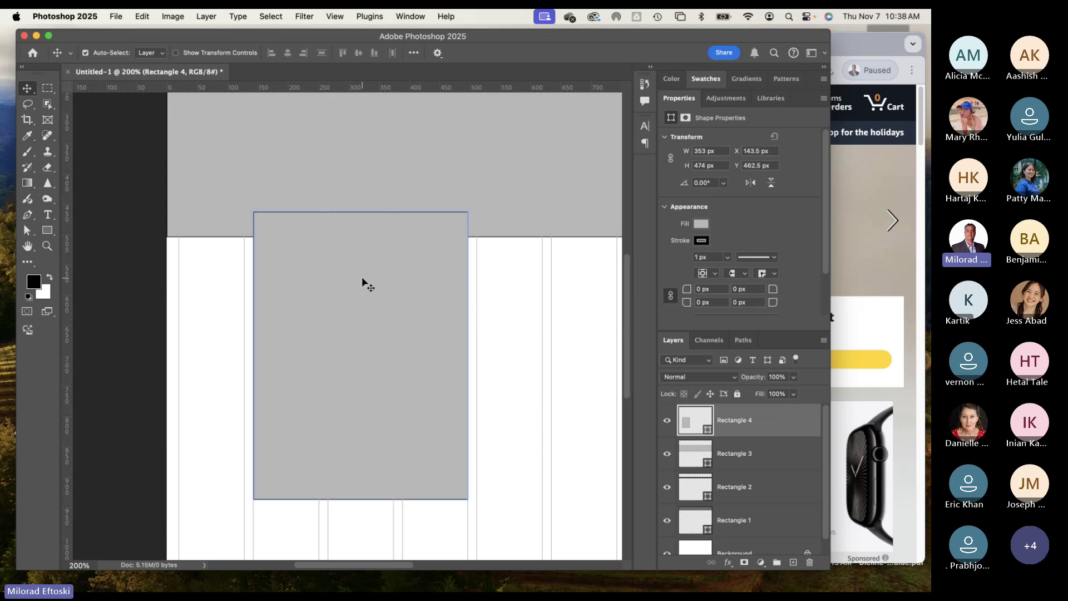
Step: Set Rectangle 4's stroke to No Color and its fill to dark grey
{"action": "left_click", "coordinate": [701, 243]}
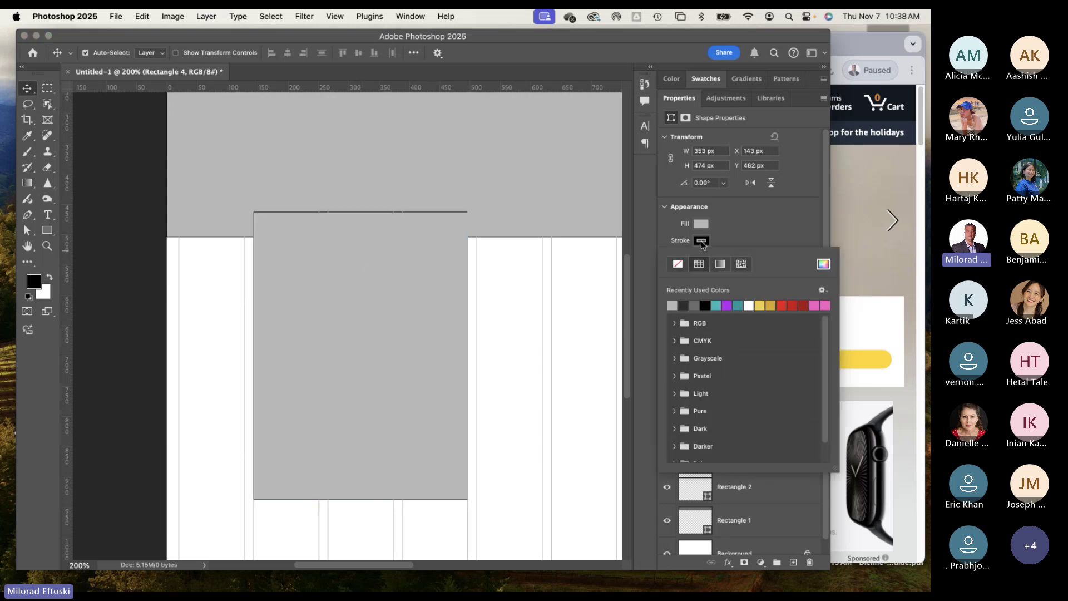
{"action": "left_click", "coordinate": [678, 264]}
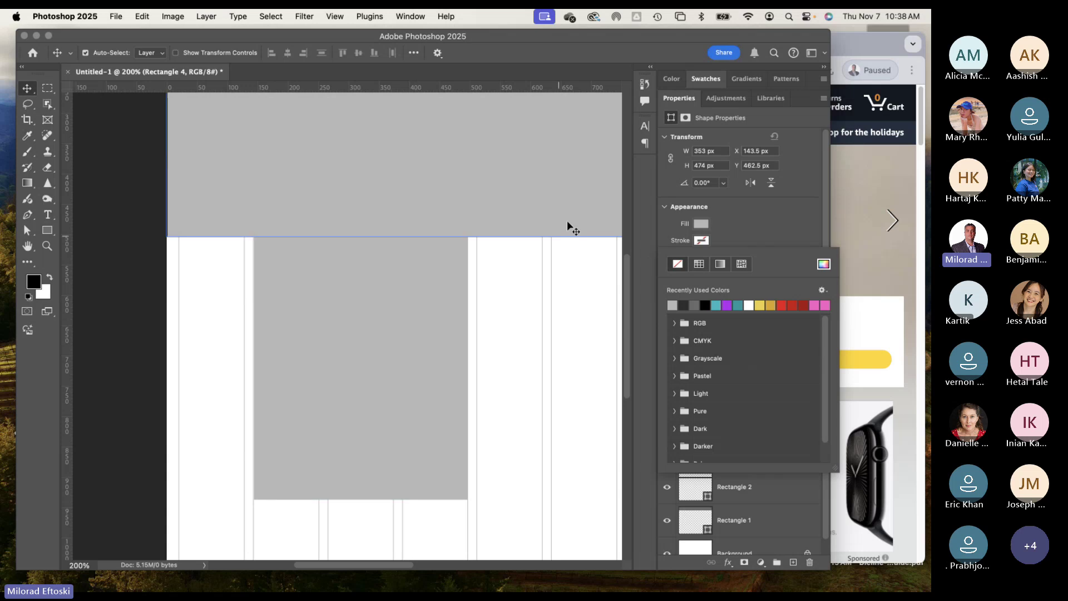
{"action": "left_click", "coordinate": [702, 224]}
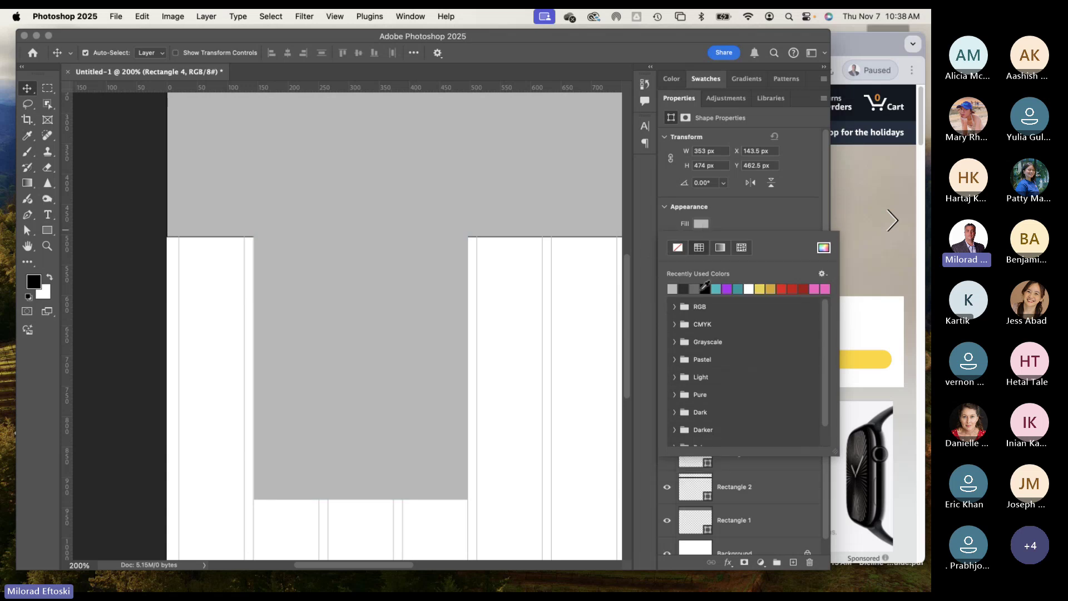
{"action": "left_click", "coordinate": [694, 289]}
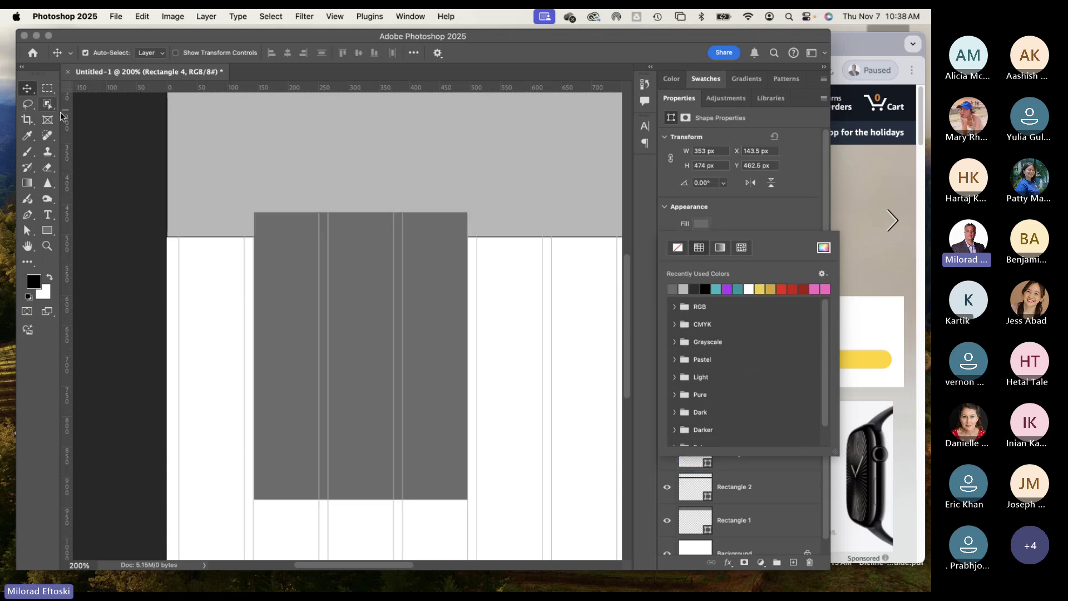
{"action": "left_click", "coordinate": [94, 135]}
Step: Move Rectangle 4 to the page's left column at X 20.5 px, Y 458.5 px
{"action": "key", "text": "super+minus"}
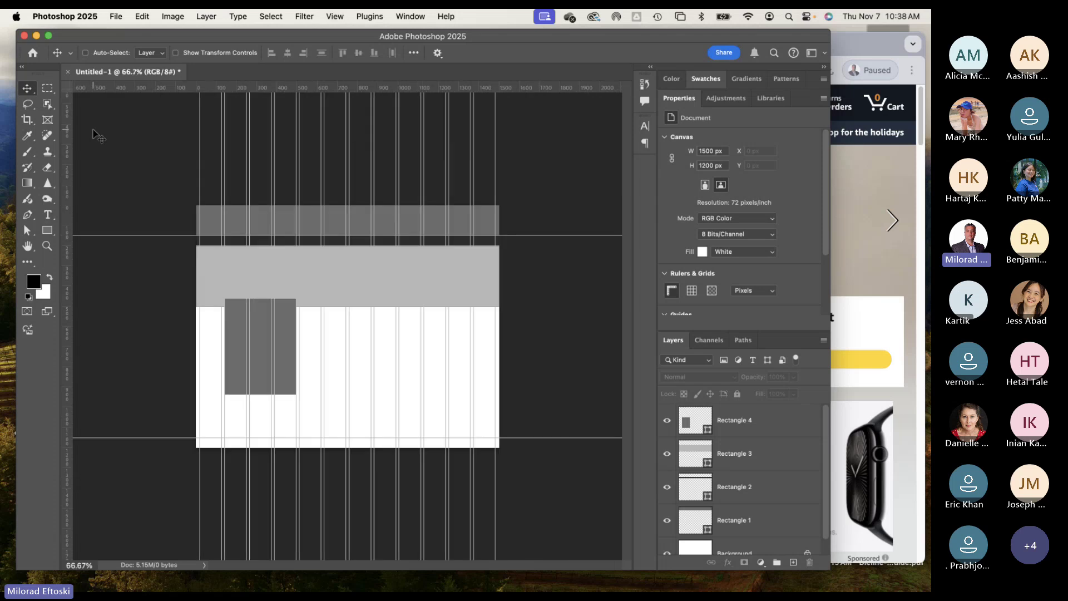
{"action": "left_click", "coordinate": [190, 359]}
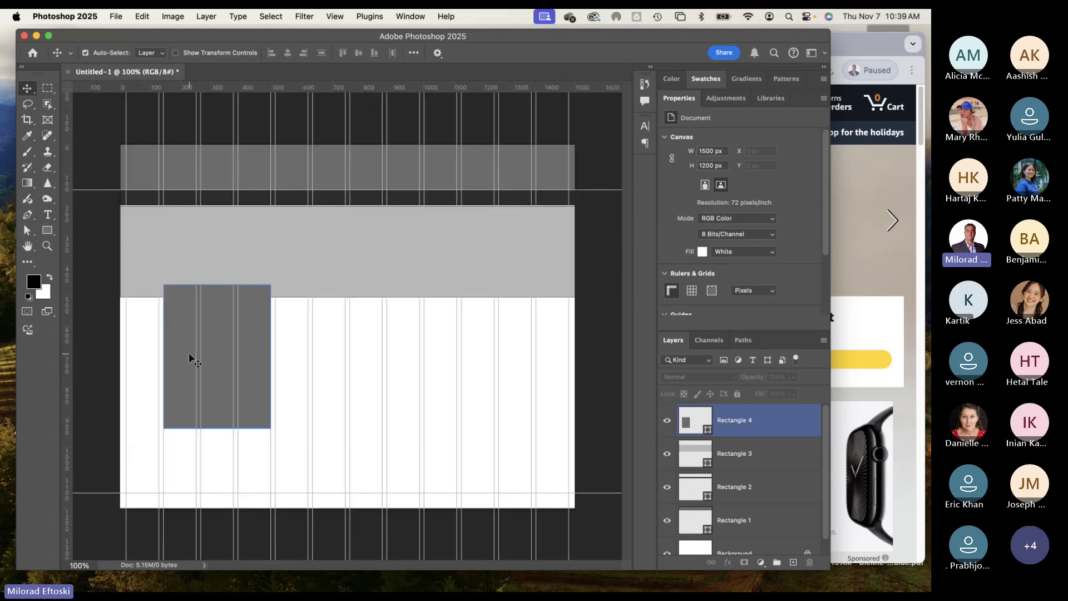
{"action": "left_click_drag", "start_coordinate": [189, 353], "coordinate": [153, 353]}
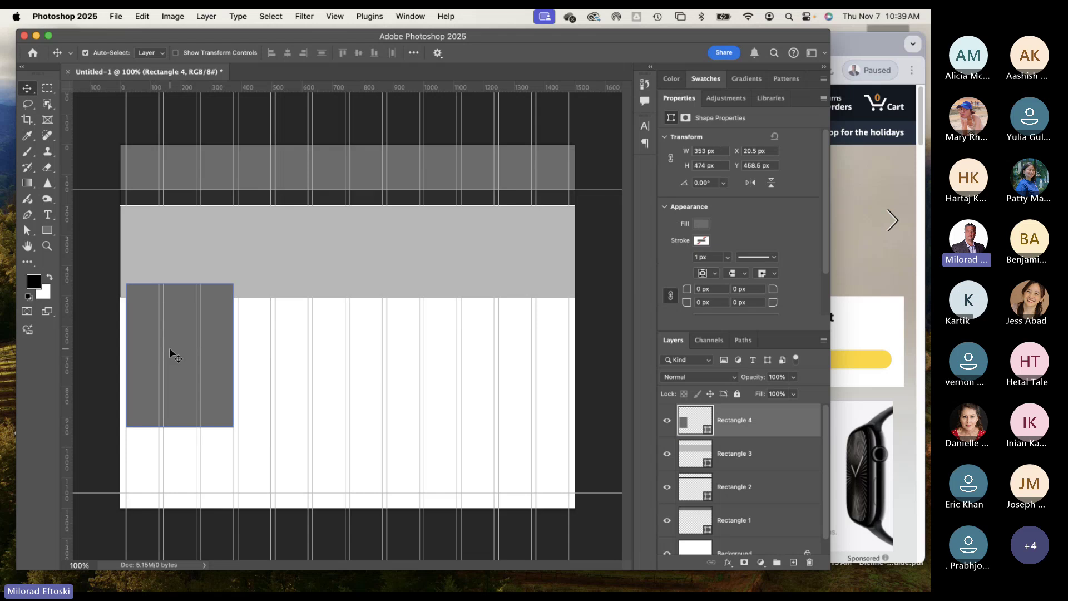
{"action": "key", "text": "shift+Up"}
{"action": "key", "text": "shift+Up"}
{"action": "key", "text": "shift+Up"}
{"action": "key", "text": "shift+Up"}
{"action": "key", "text": "shift+Up"}
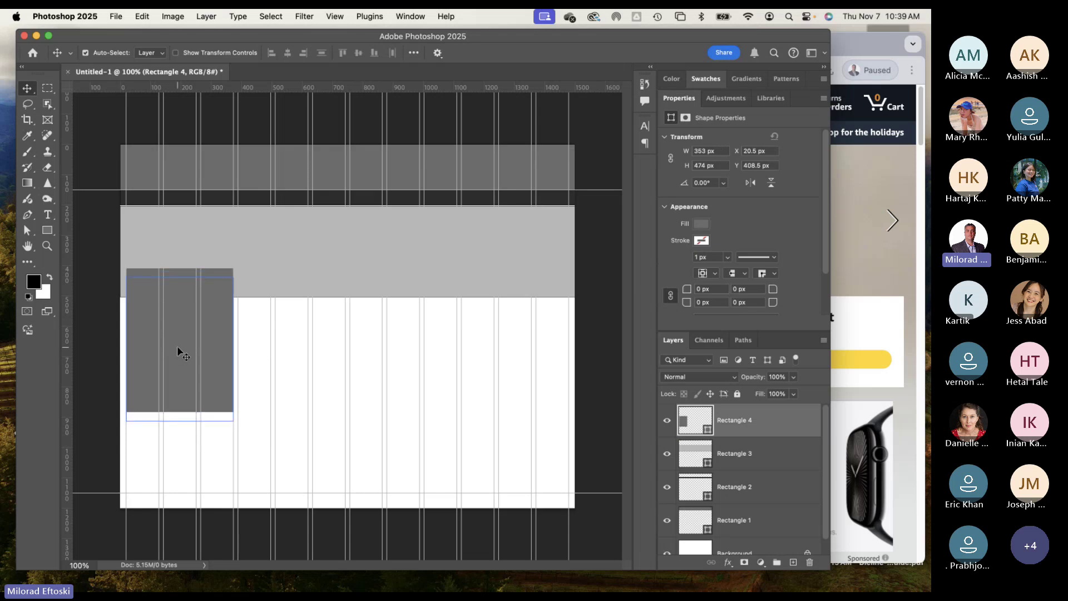
{"action": "key", "text": "shift+Down"}
{"action": "key", "text": "shift+Down"}
{"action": "key", "text": "shift+Down"}
{"action": "key", "text": "shift+Down"}
{"action": "key", "text": "shift+Down"}
{"action": "key", "text": "shift+Down"}
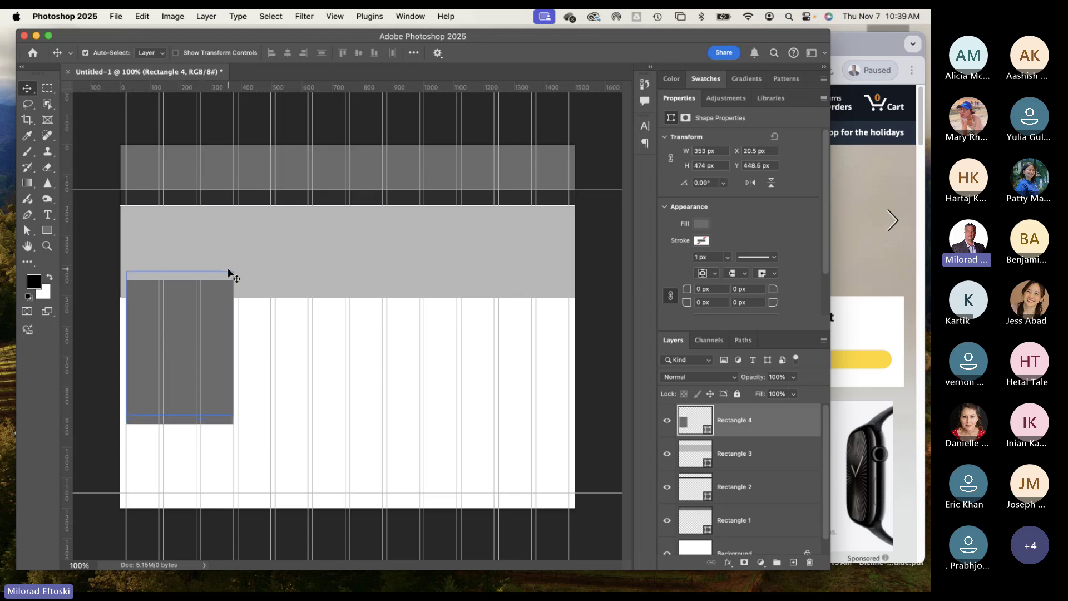
{"action": "key", "text": "shift+Up"}
{"action": "key", "text": "shift+Up"}
{"action": "key", "text": "shift+Down"}
{"action": "key", "text": "shift+Down"}
{"action": "key", "text": "shift+Up"}
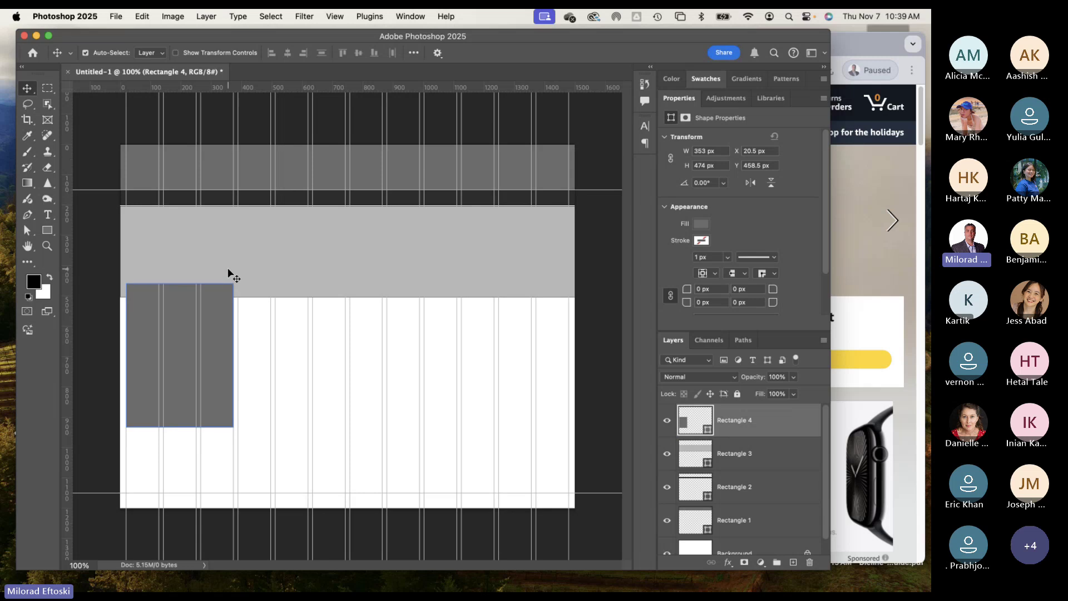
Step: Duplicate the dark grey column into four evenly spaced boxes and raise them together to Y 416.5 px
{"action": "left_click_drag", "start_coordinate": [198, 370], "coordinate": [513, 402]}
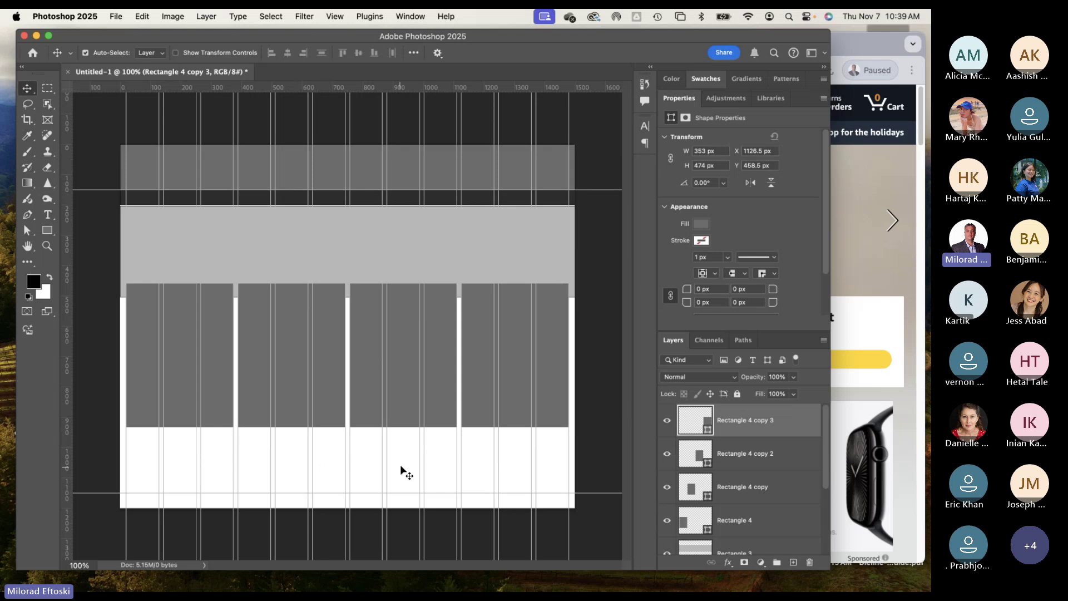
{"action": "left_click", "coordinate": [216, 351]}
{"action": "left_click", "coordinate": [331, 344], "text": "shift"}
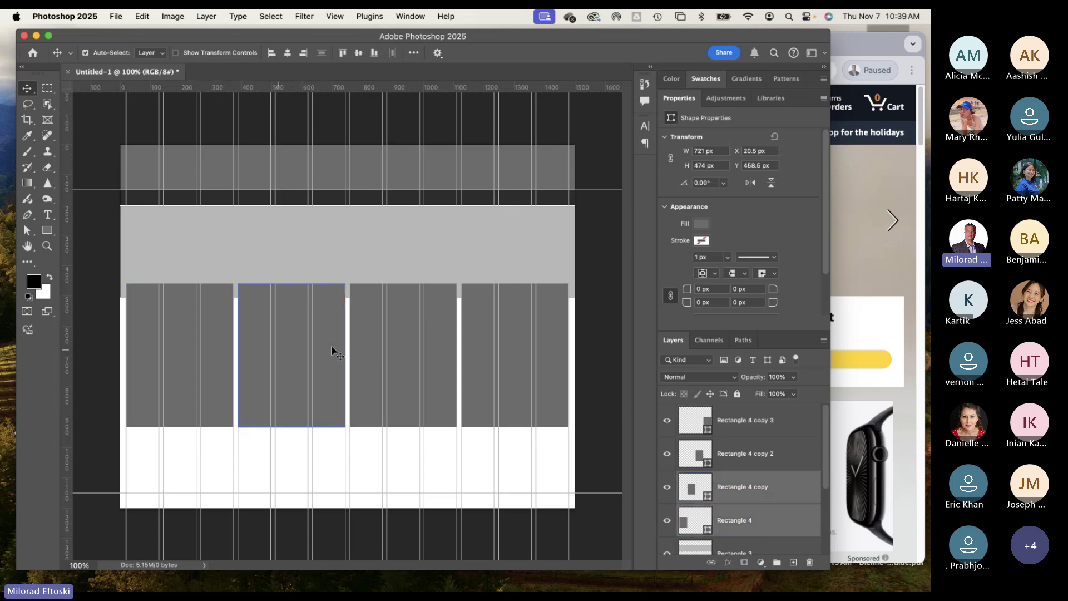
{"action": "left_click", "coordinate": [409, 346], "text": "shift"}
{"action": "left_click", "coordinate": [464, 351], "text": "shift"}
{"action": "left_click_drag", "start_coordinate": [466, 352], "coordinate": [442, 363]}
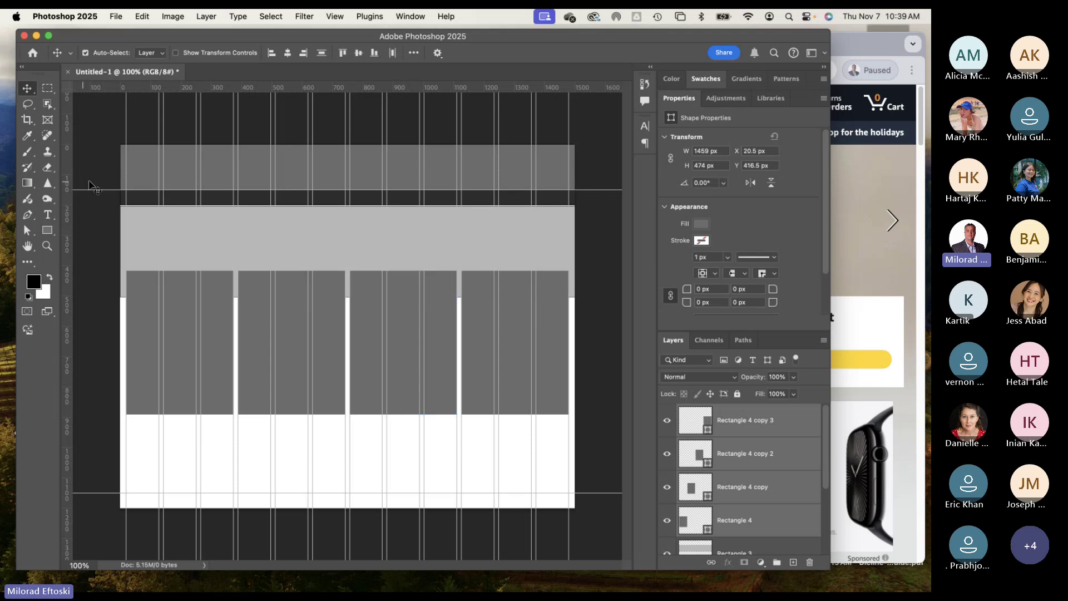
Step: Extend the canvas taller with the Crop tool
{"action": "left_click", "coordinate": [27, 120]}
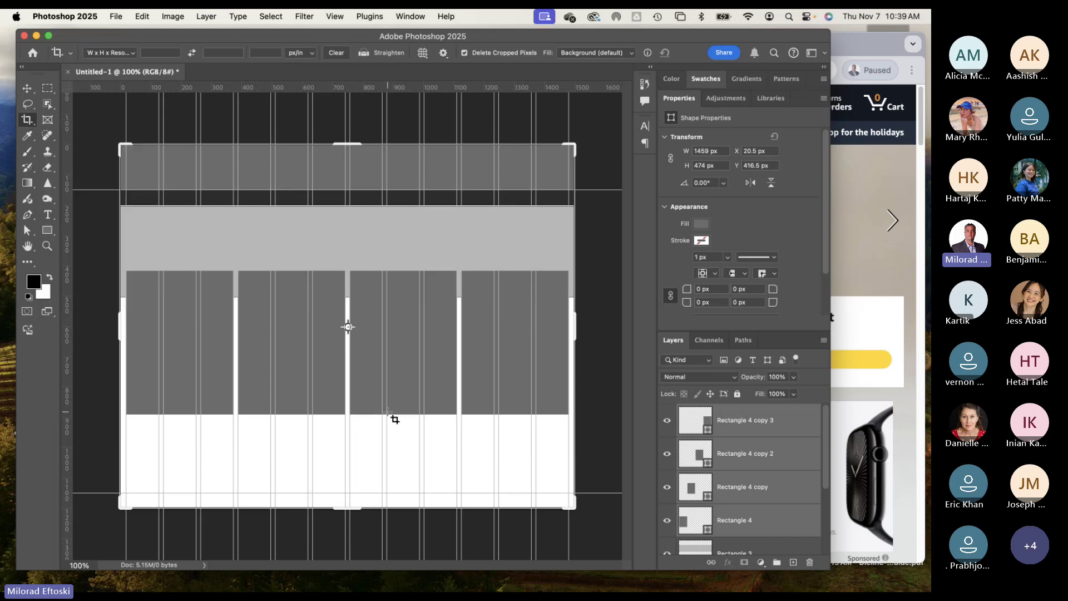
{"action": "mouse_move", "coordinate": [349, 508]}
{"action": "left_mouse_down"}
{"action": "mouse_move", "coordinate": [359, 556]}
{"action": "mouse_move", "coordinate": [349, 520]}
{"action": "left_mouse_up"}
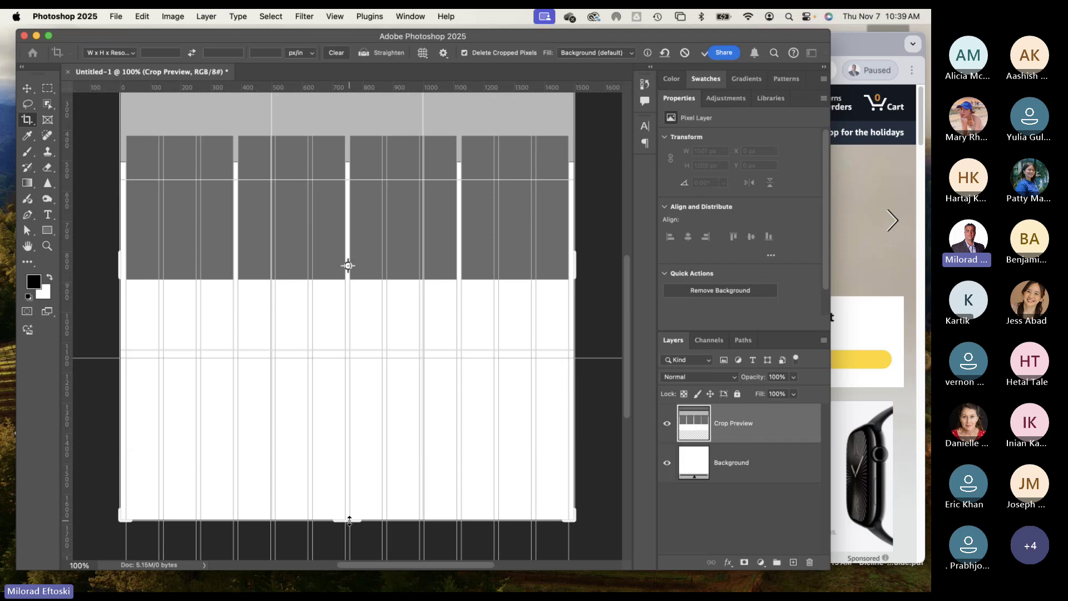
{"action": "left_click", "coordinate": [27, 89]}
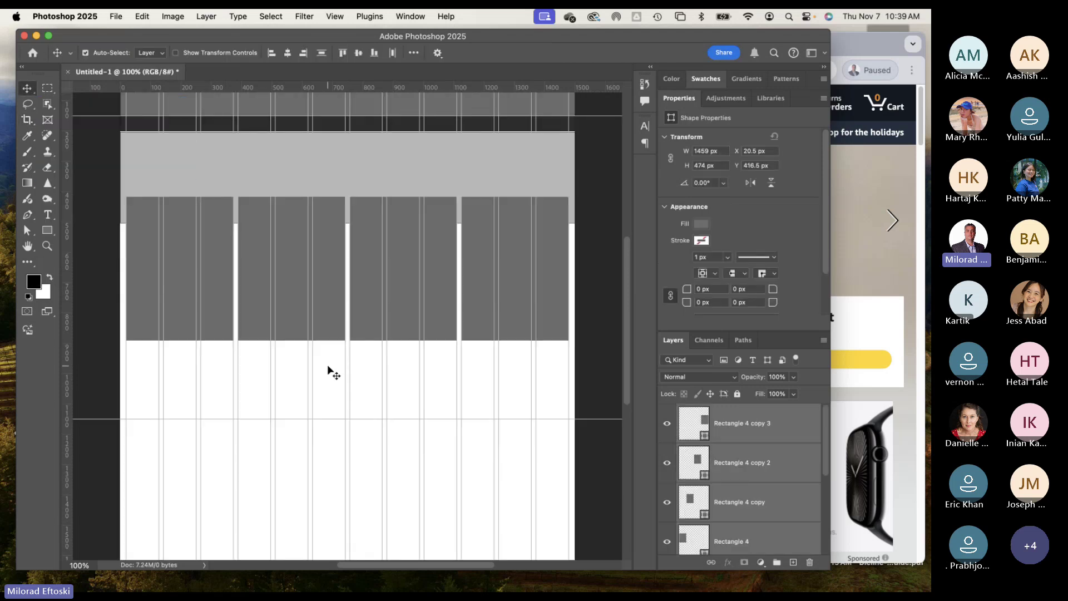
Step: Drag a horizontal guide down to about Y 1621.8 px near the page's bottom
{"action": "scroll", "coordinate": [329, 372], "scroll_direction": "down", "scroll_amount": 3}
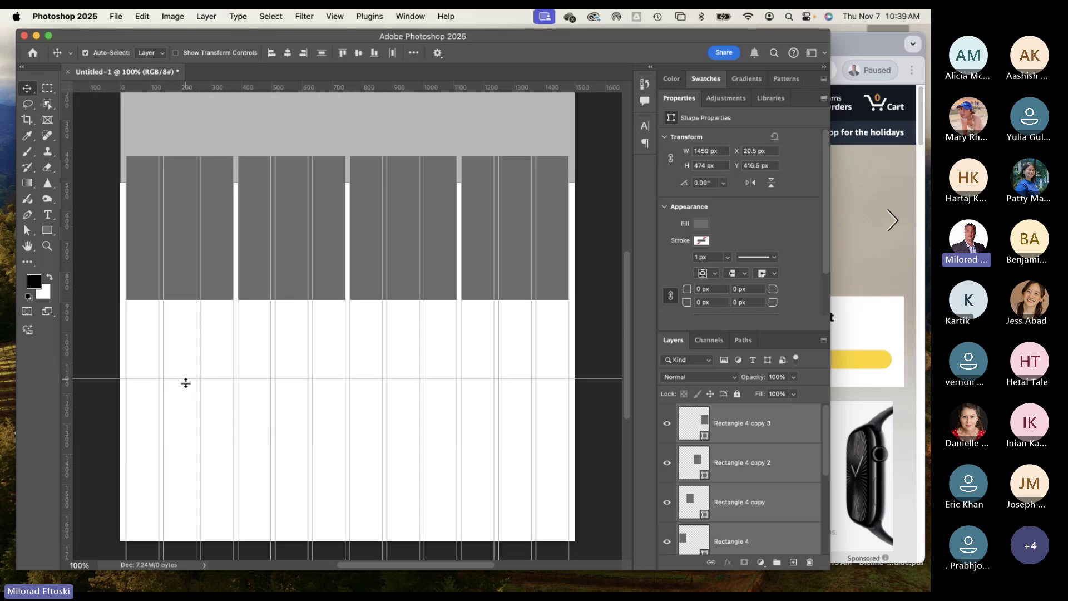
{"action": "left_click_drag", "start_coordinate": [186, 382], "coordinate": [189, 525]}
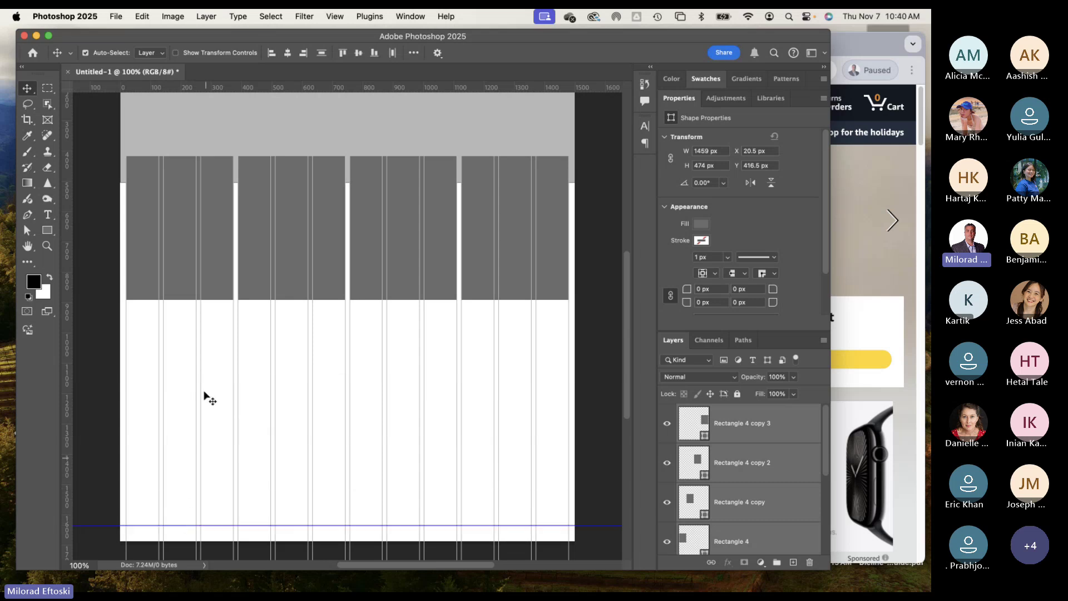
{"action": "scroll", "coordinate": [229, 324], "scroll_direction": "up", "scroll_amount": 5}
{"action": "scroll", "coordinate": [224, 324], "scroll_direction": "down", "scroll_amount": 6}
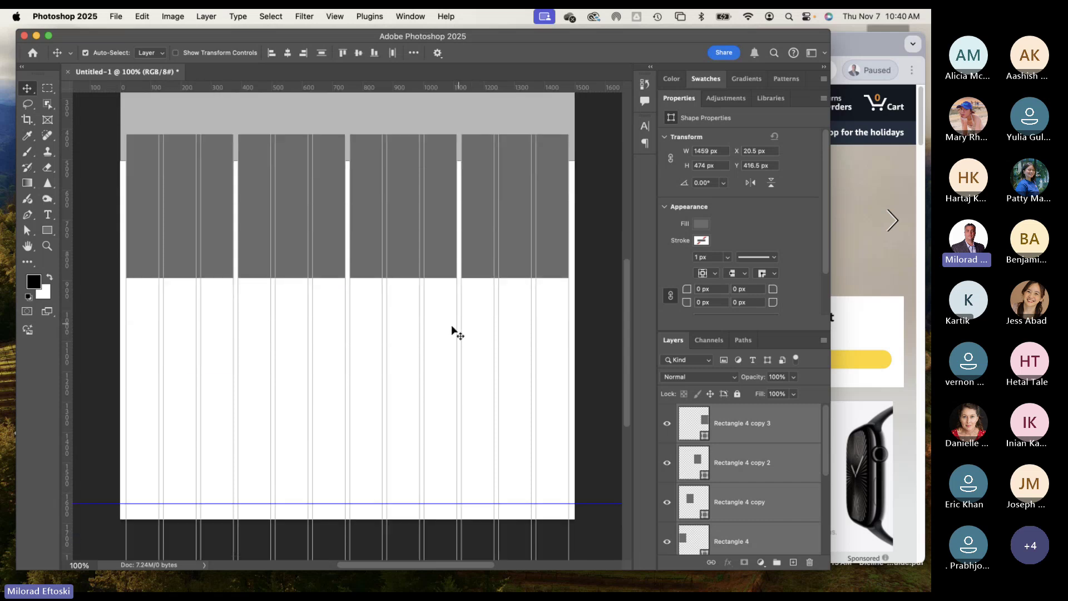
{"action": "scroll", "coordinate": [451, 332], "scroll_direction": "up", "scroll_amount": 13}
{"action": "scroll", "coordinate": [445, 333], "scroll_direction": "down", "scroll_amount": 11}
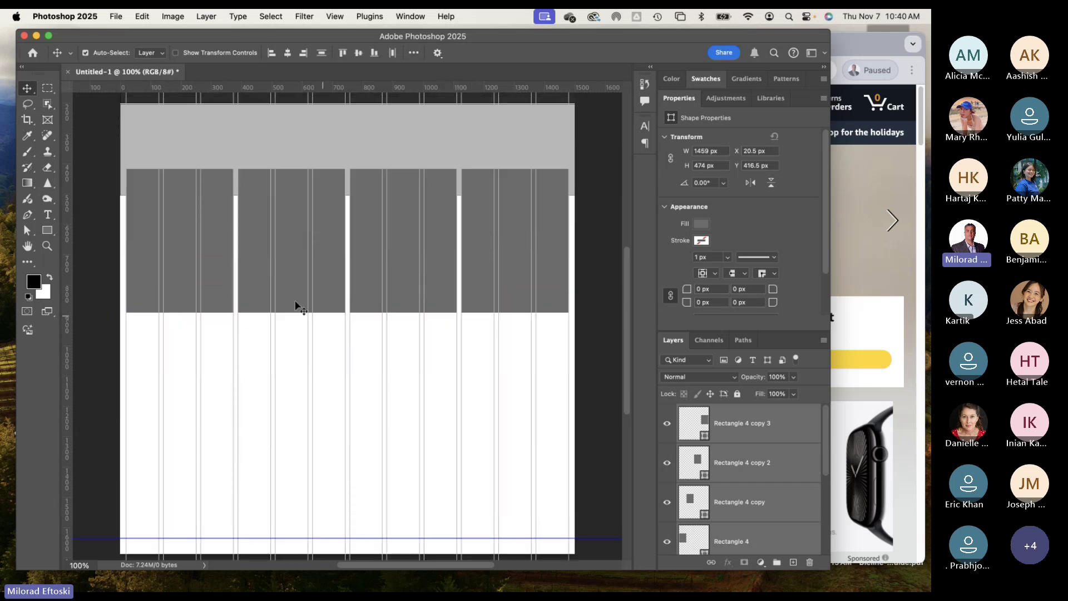
Step: Put Rectangles 1–3 into a new layer group named Header
{"action": "left_click", "coordinate": [48, 230]}
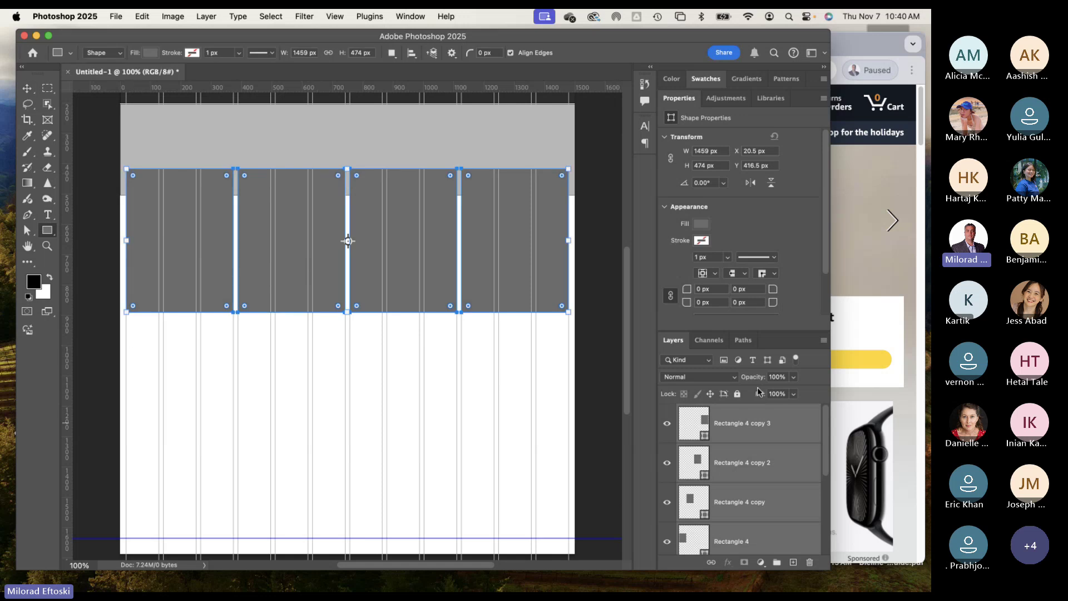
{"action": "double_click", "coordinate": [678, 100]}
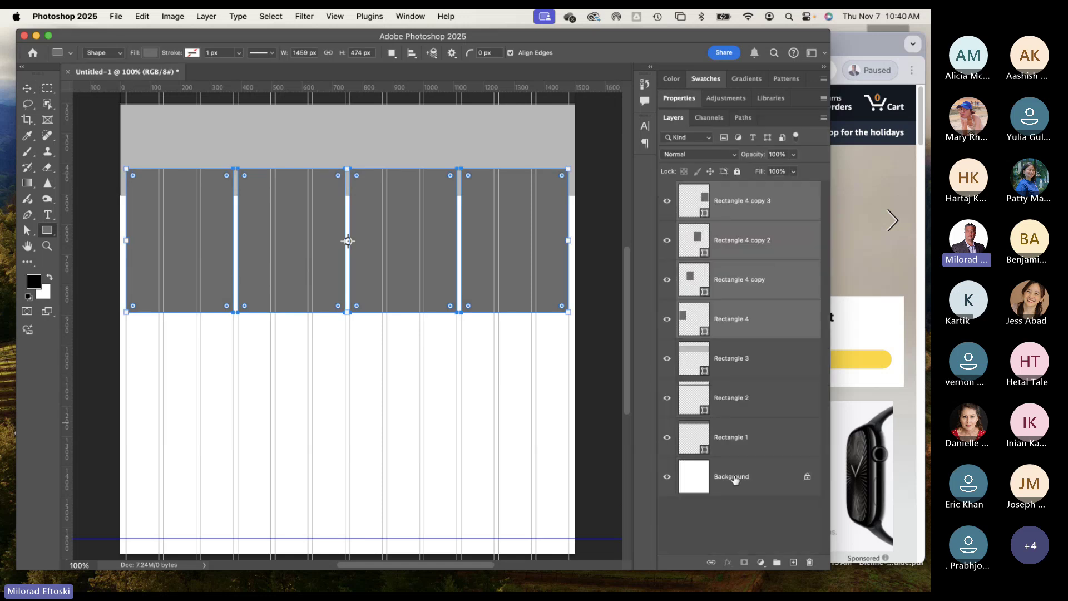
{"action": "left_click", "coordinate": [741, 503]}
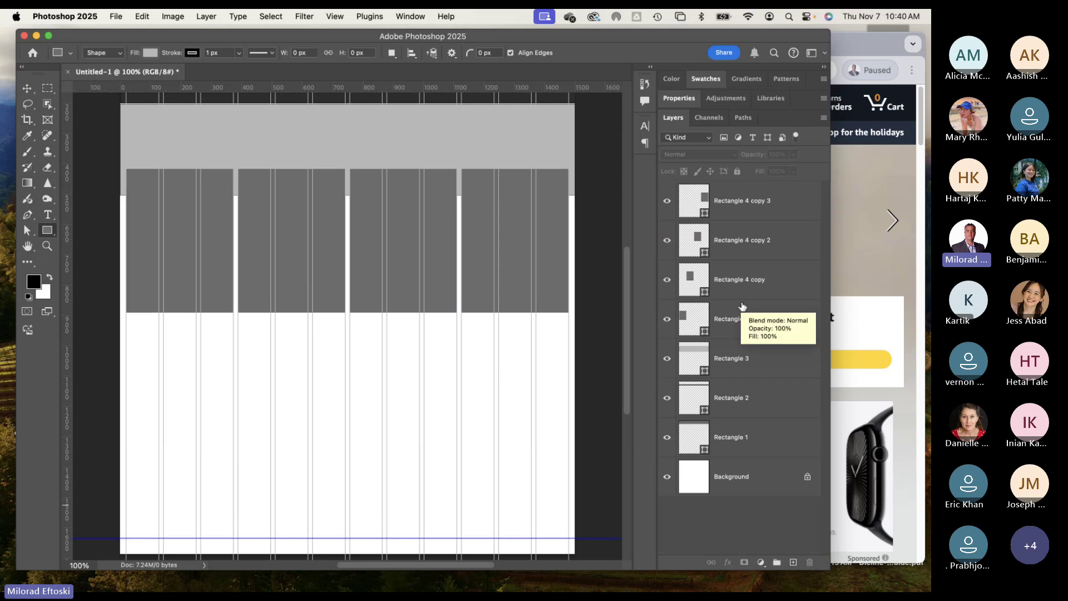
{"action": "left_click", "coordinate": [743, 445]}
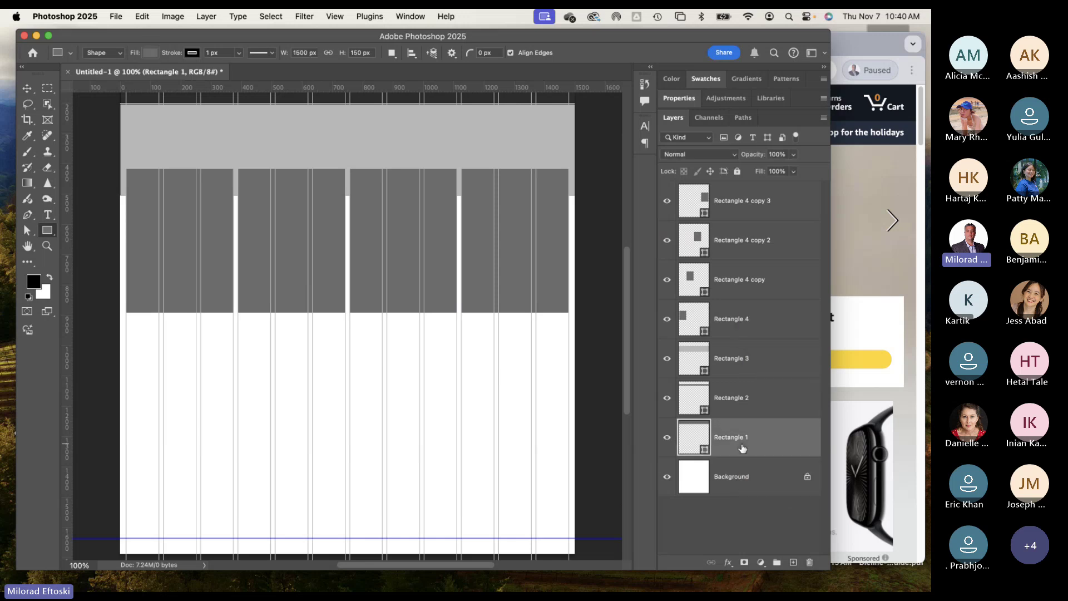
{"action": "left_click", "coordinate": [762, 372], "text": "shift"}
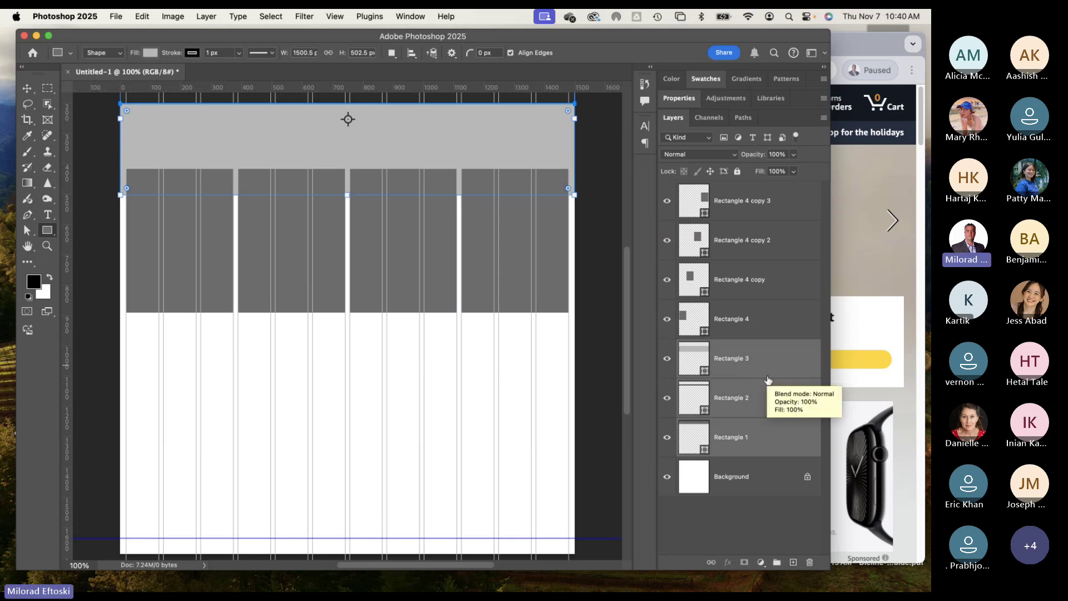
{"action": "right_click", "coordinate": [774, 367]}
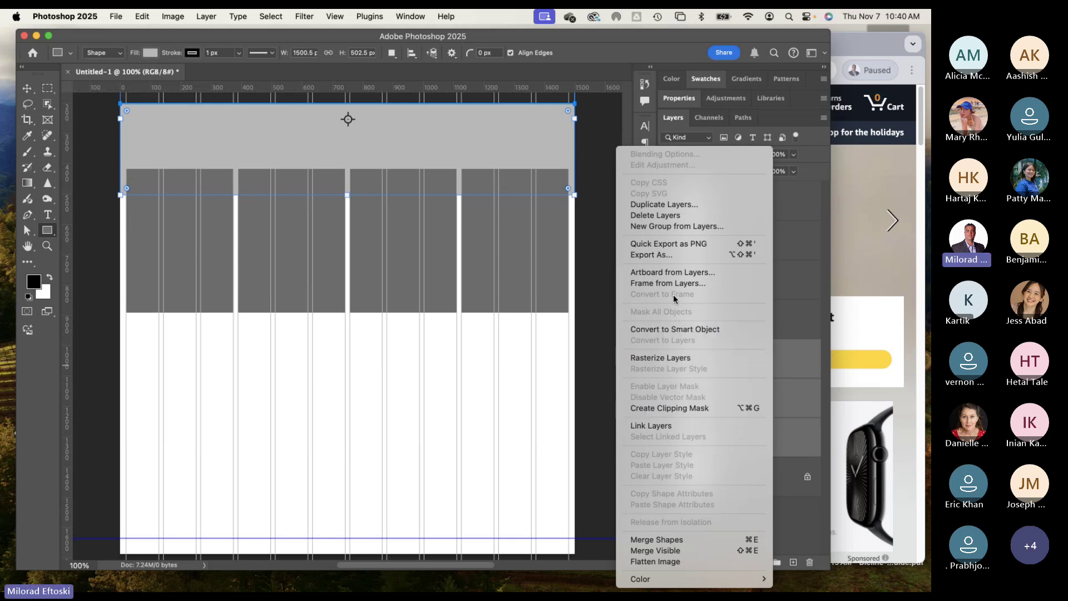
{"action": "left_click", "coordinate": [789, 382]}
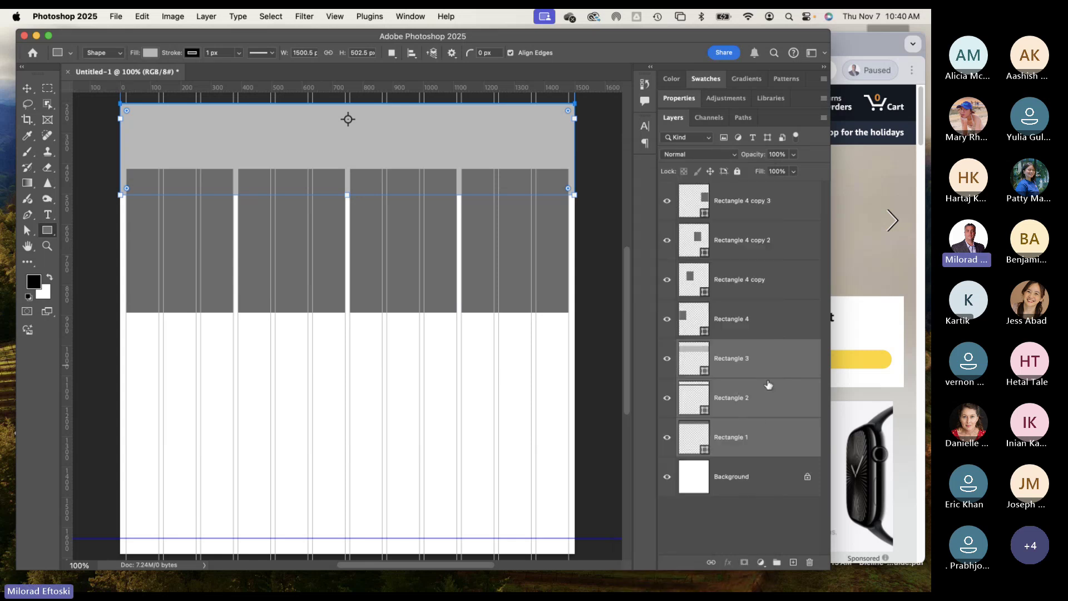
{"action": "left_click", "coordinate": [824, 119]}
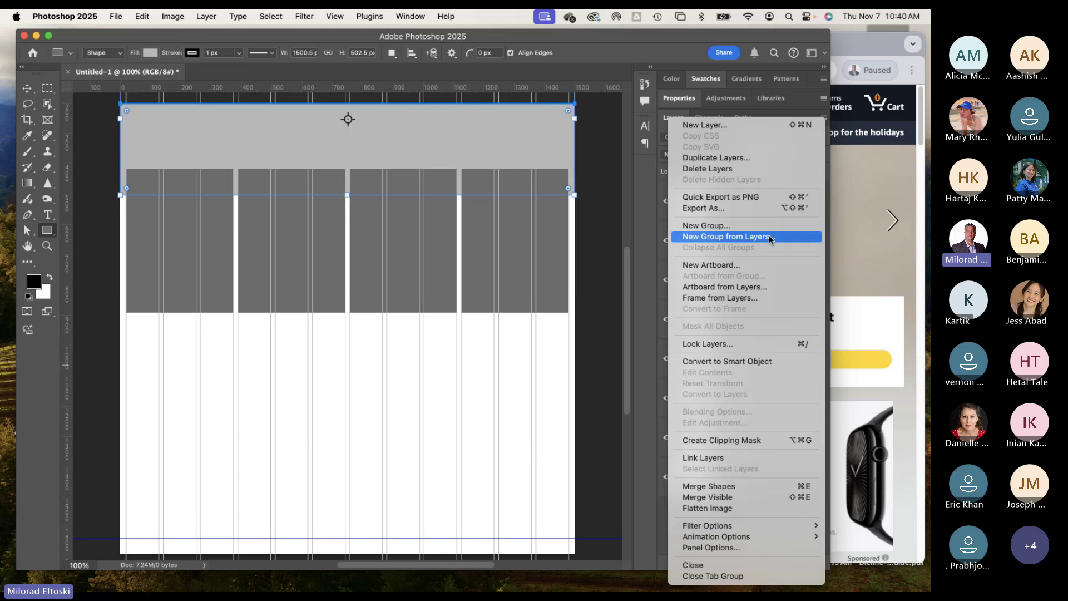
{"action": "left_click", "coordinate": [743, 238]}
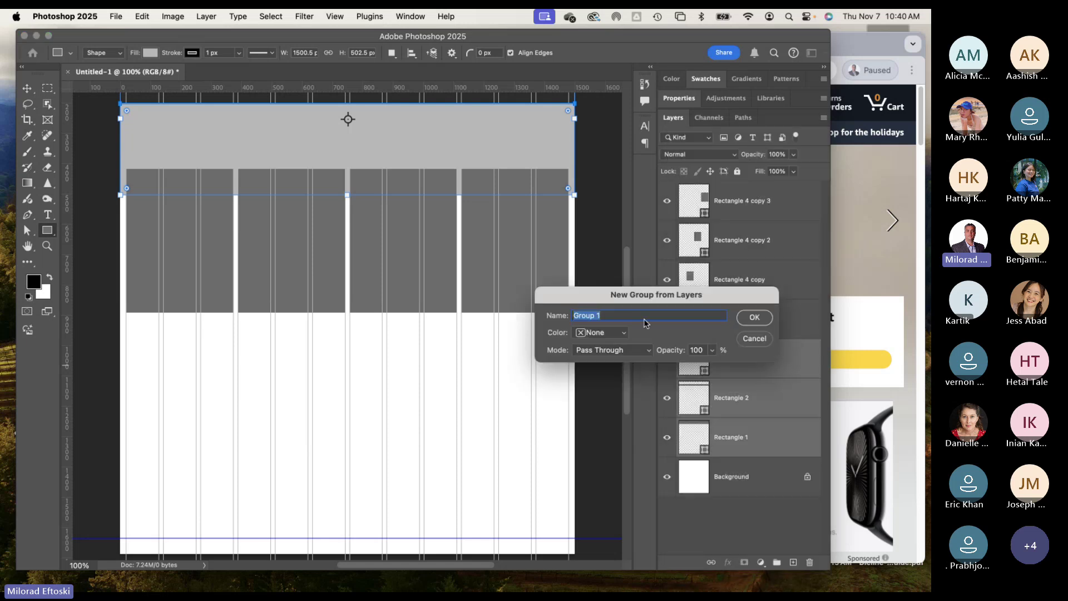
{"action": "type", "text": "Headi"}
{"action": "type", "text": "r"}
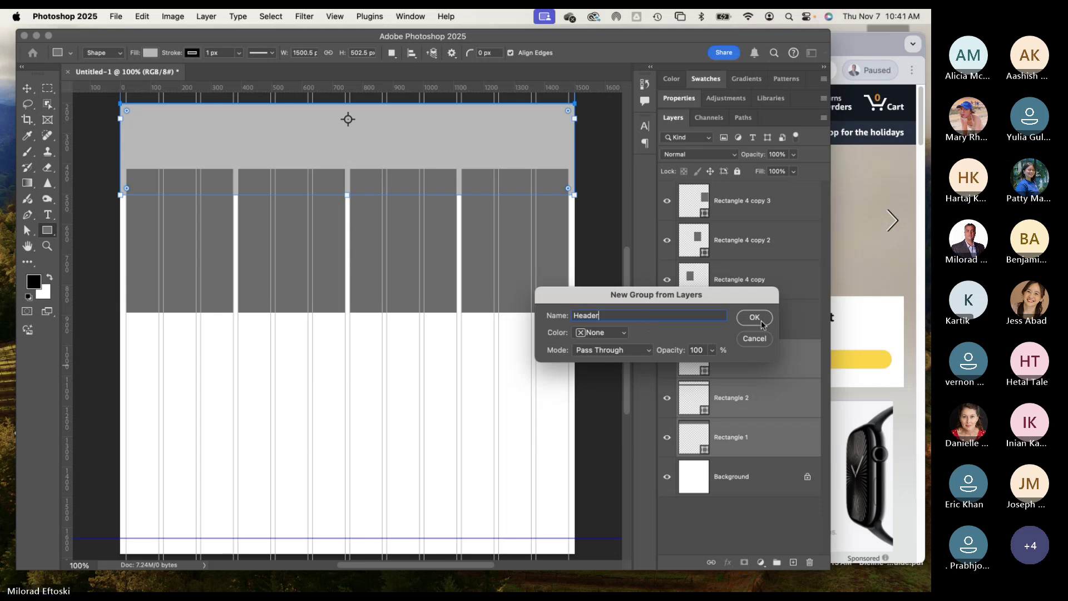
{"action": "left_click", "coordinate": [761, 322]}
Step: Move the Header group to the top of the layer stack and check its visibility
{"action": "left_click_drag", "start_coordinate": [750, 348], "coordinate": [743, 192]}
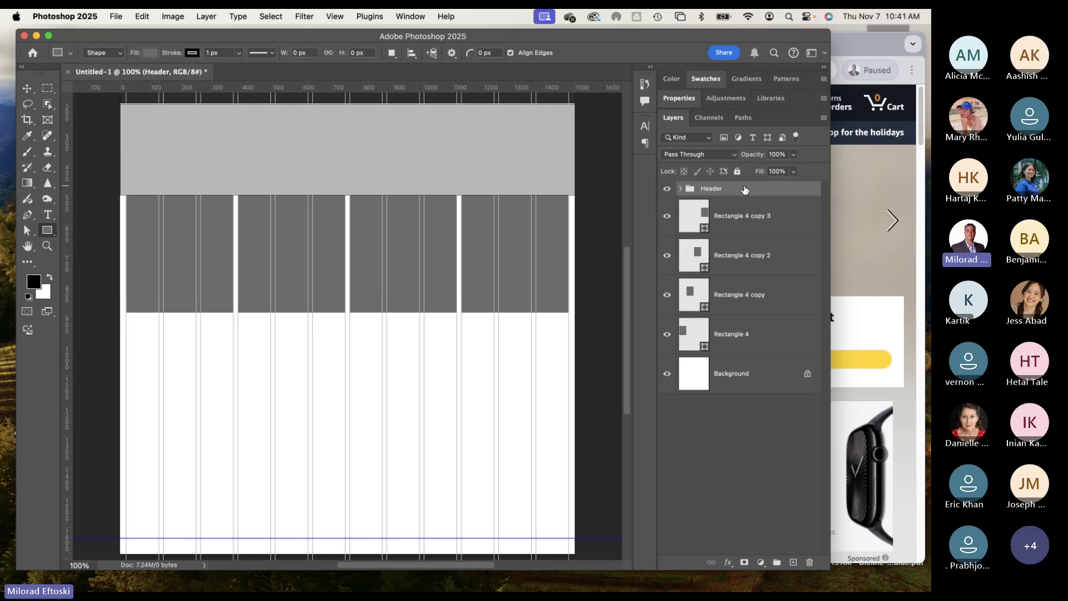
{"action": "scroll", "coordinate": [688, 179], "scroll_direction": "up", "scroll_amount": 5}
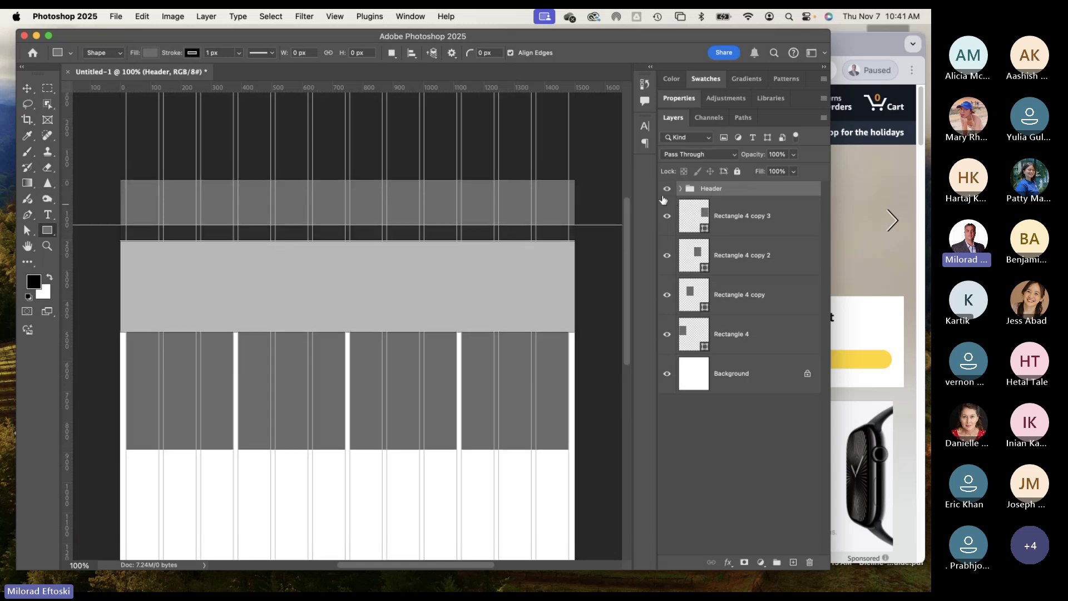
{"action": "left_click", "coordinate": [666, 190]}
{"action": "left_click", "coordinate": [666, 190]}
{"action": "left_click", "coordinate": [667, 190]}
{"action": "left_click", "coordinate": [666, 190]}
{"action": "left_click", "coordinate": [666, 190]}
{"action": "left_click", "coordinate": [666, 190]}
{"action": "left_click", "coordinate": [666, 191]}
{"action": "left_click", "coordinate": [666, 191]}
{"action": "left_click", "coordinate": [666, 191]}
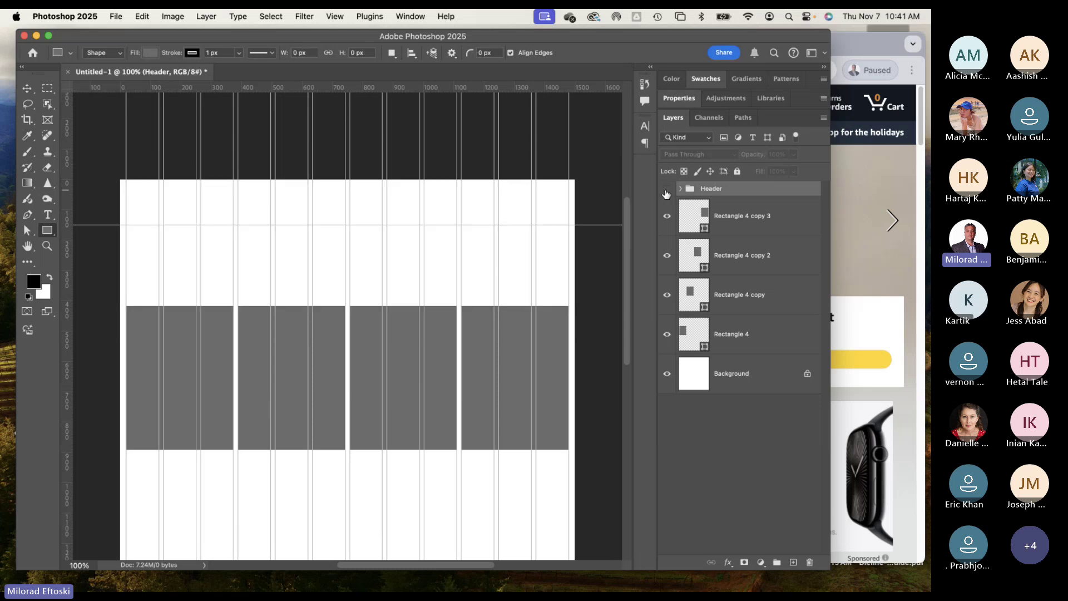
{"action": "left_click", "coordinate": [667, 190]}
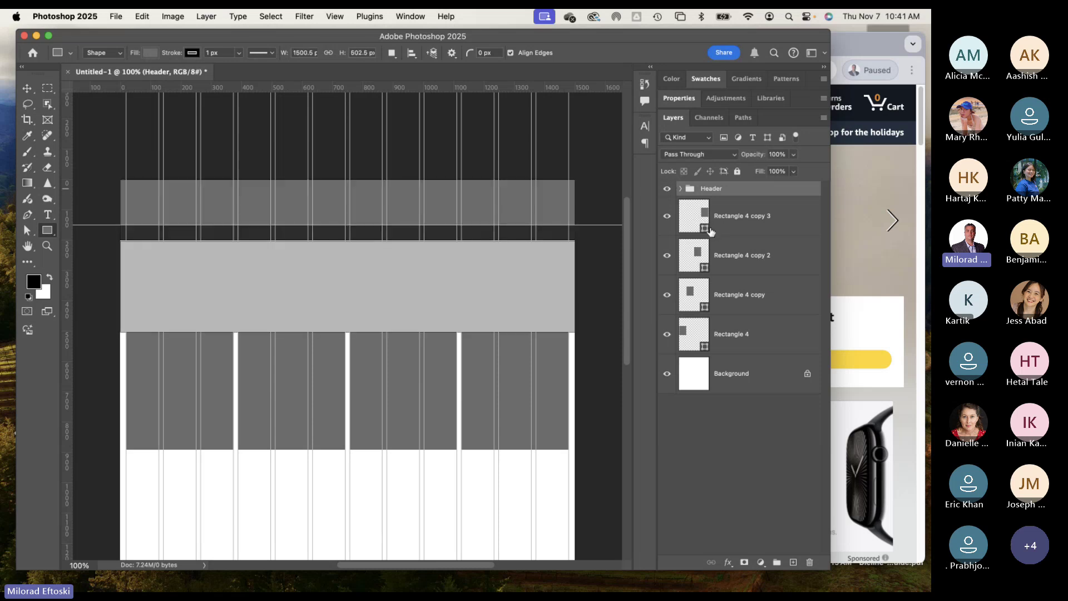
Step: Group the four Rectangle 4 column layers and name the group Body
{"action": "left_click", "coordinate": [751, 221]}
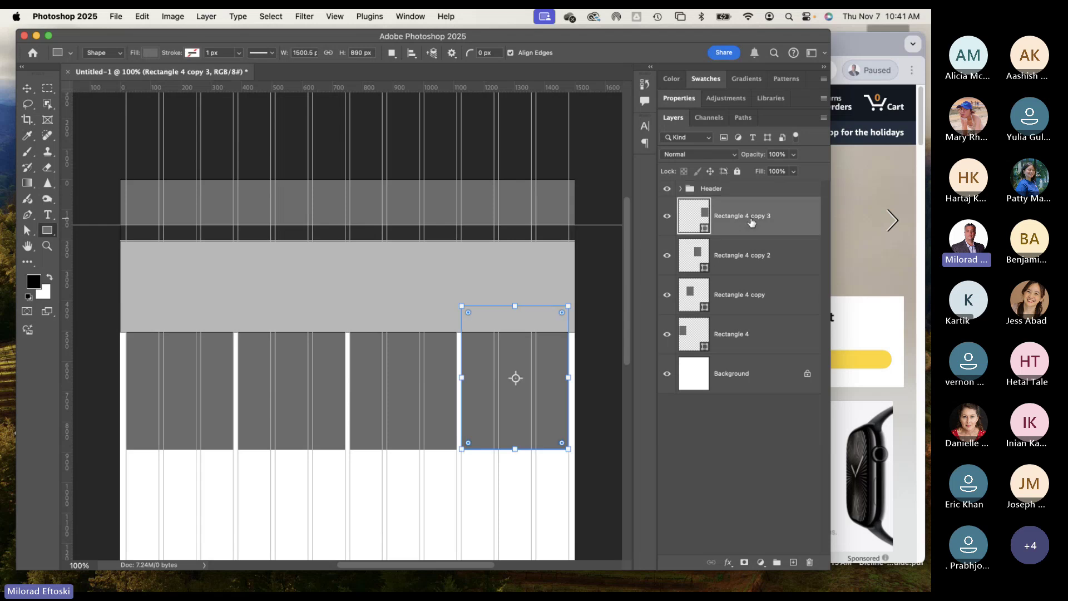
{"action": "left_click", "coordinate": [754, 337], "text": "shift"}
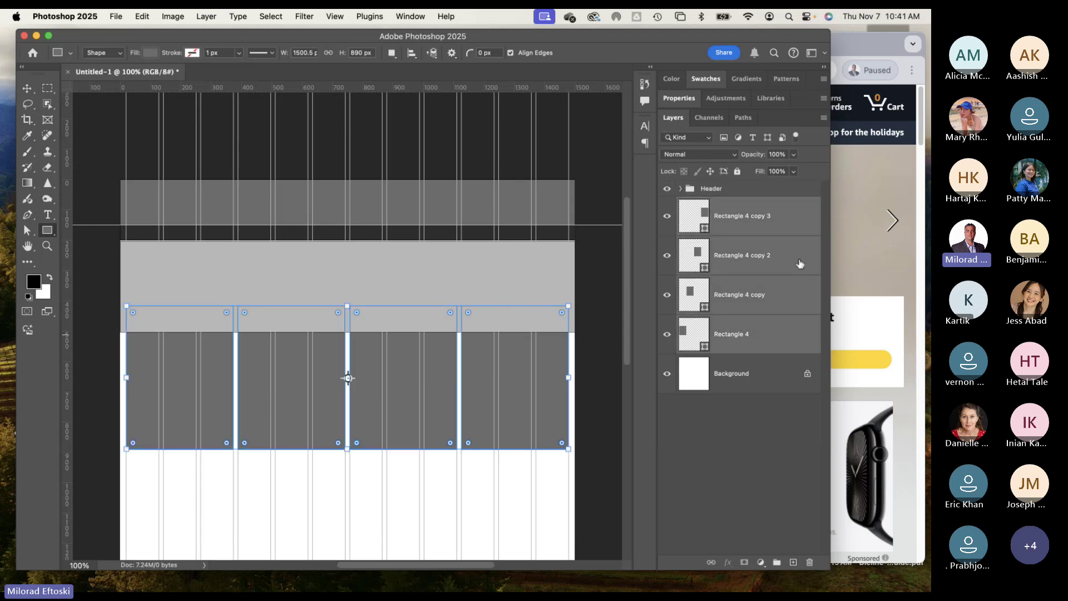
{"action": "key", "text": "super+g"}
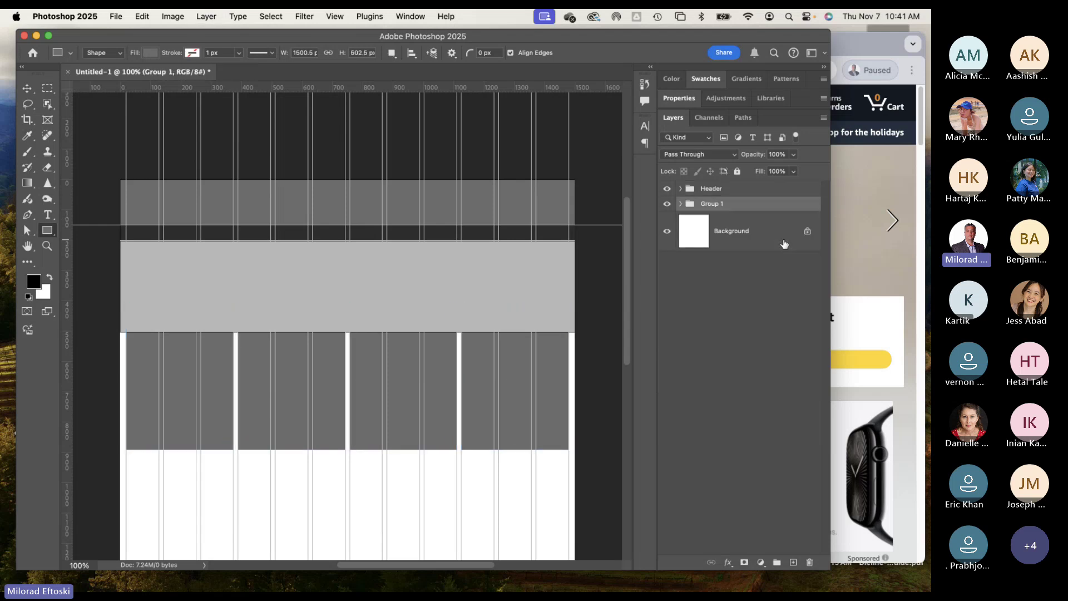
{"action": "double_click", "coordinate": [710, 204]}
{"action": "type", "text": "Body"}
{"action": "key", "text": "Return"}
{"action": "left_click", "coordinate": [729, 261]}
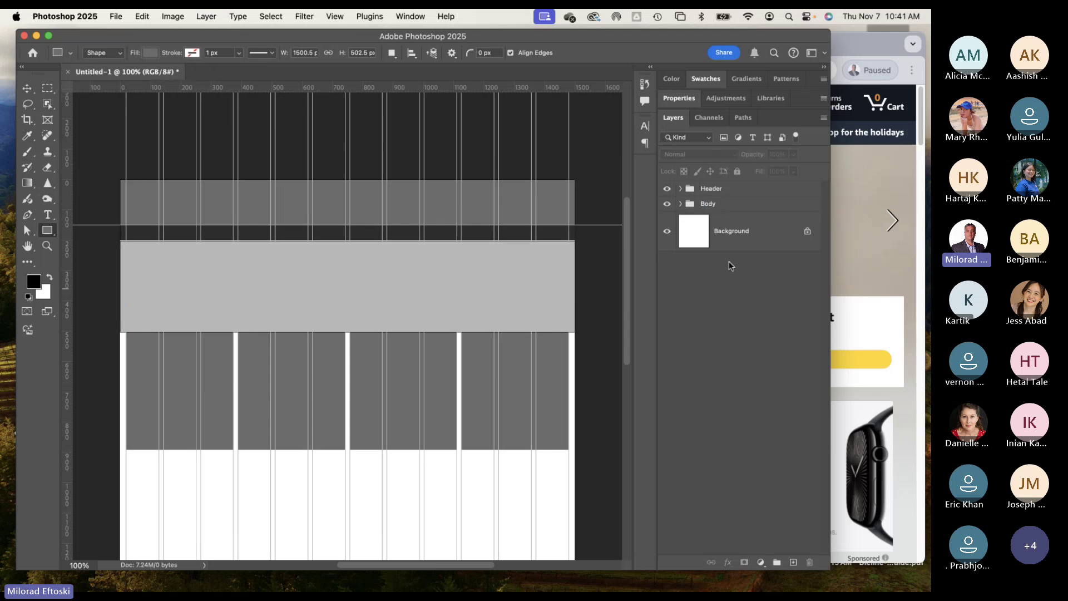
Step: Identify the thin strip inside Header and rename Rectangle 2 to Navbar
{"action": "left_click", "coordinate": [680, 189]}
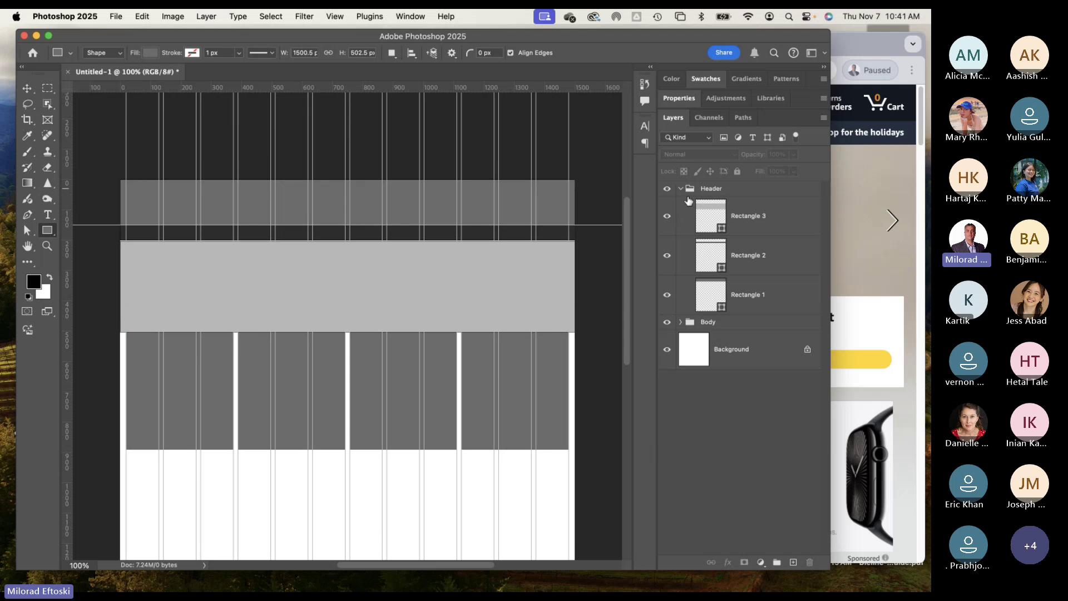
{"action": "left_click", "coordinate": [667, 296]}
{"action": "left_click", "coordinate": [668, 296]}
{"action": "left_click", "coordinate": [669, 258]}
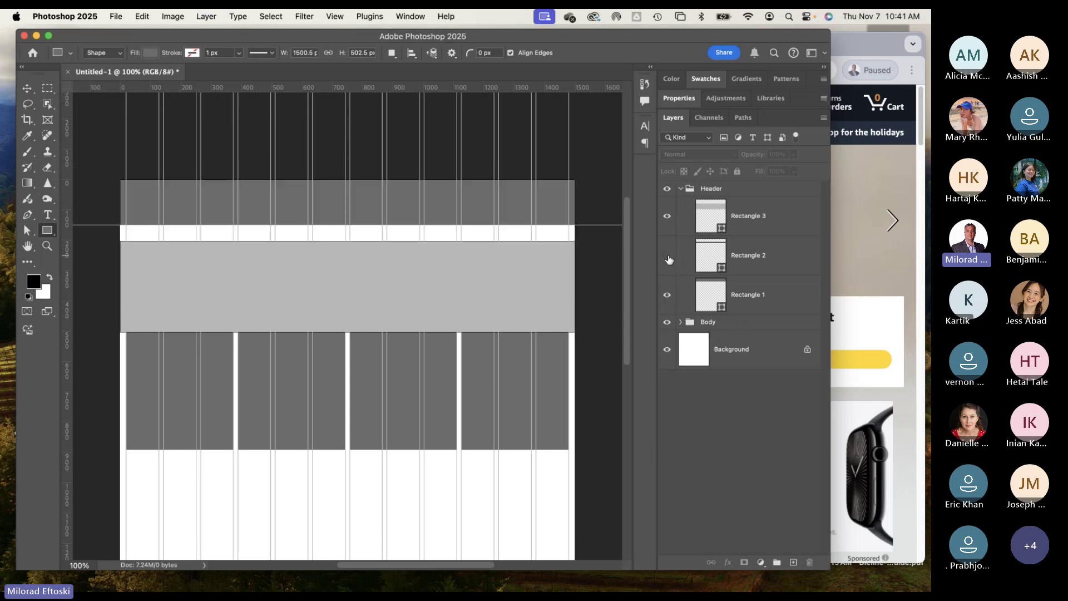
{"action": "left_click", "coordinate": [668, 256]}
{"action": "left_click", "coordinate": [667, 257]}
{"action": "left_click", "coordinate": [668, 257]}
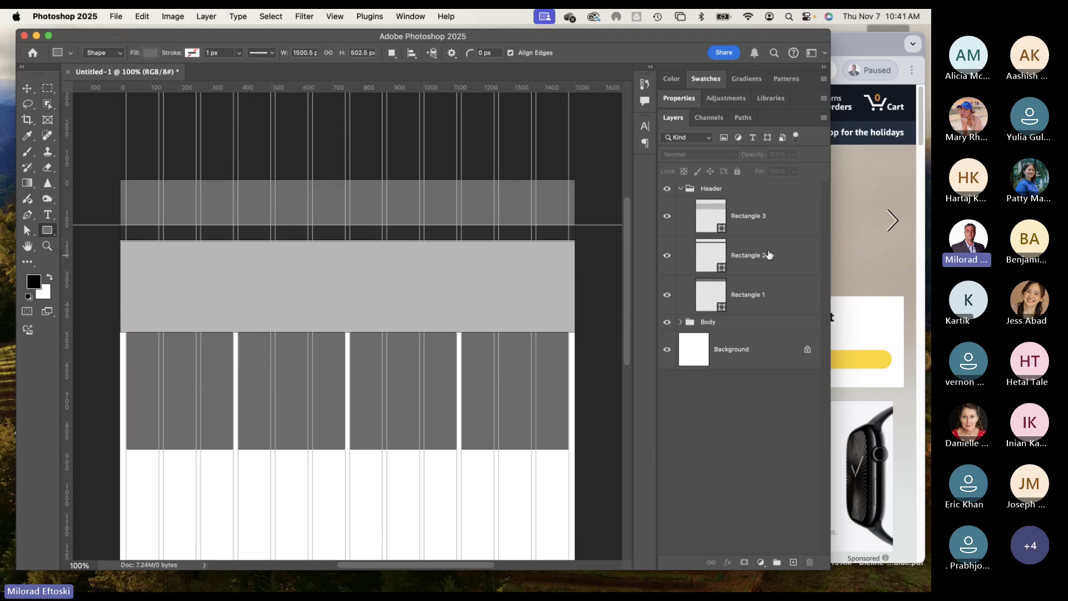
{"action": "double_click", "coordinate": [745, 255]}
{"action": "type", "text": "Nav"}
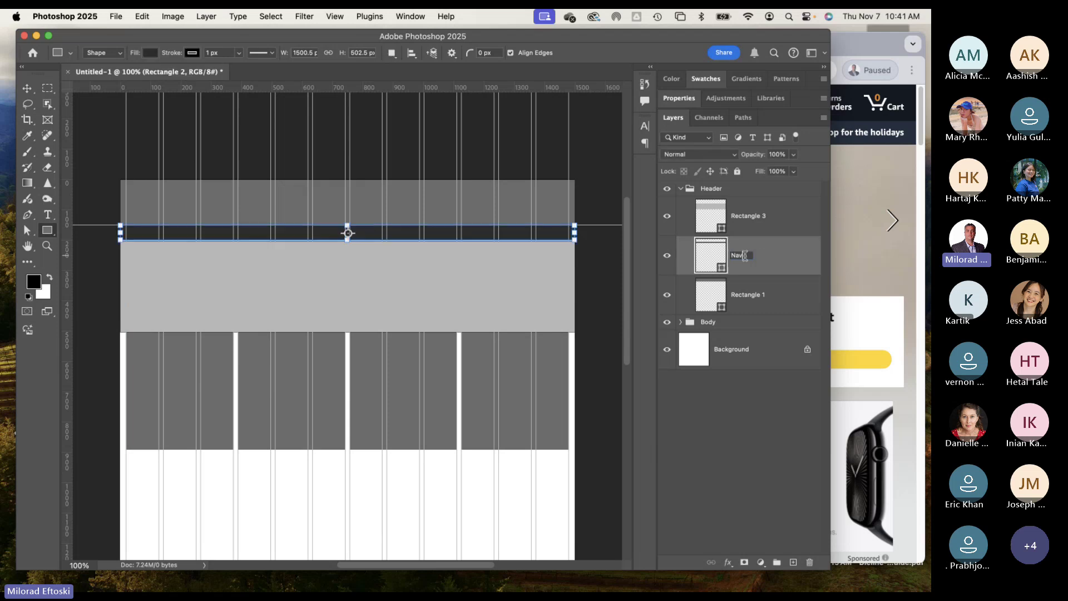
{"action": "type", "text": "bar"}
{"action": "key", "text": "Return"}
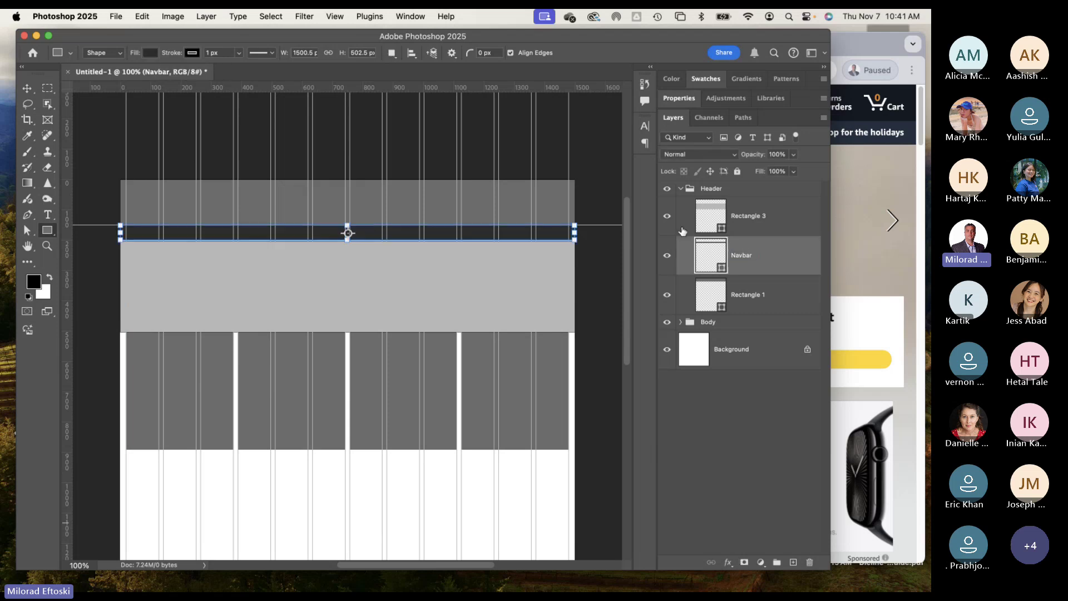
{"action": "left_click", "coordinate": [680, 189]}
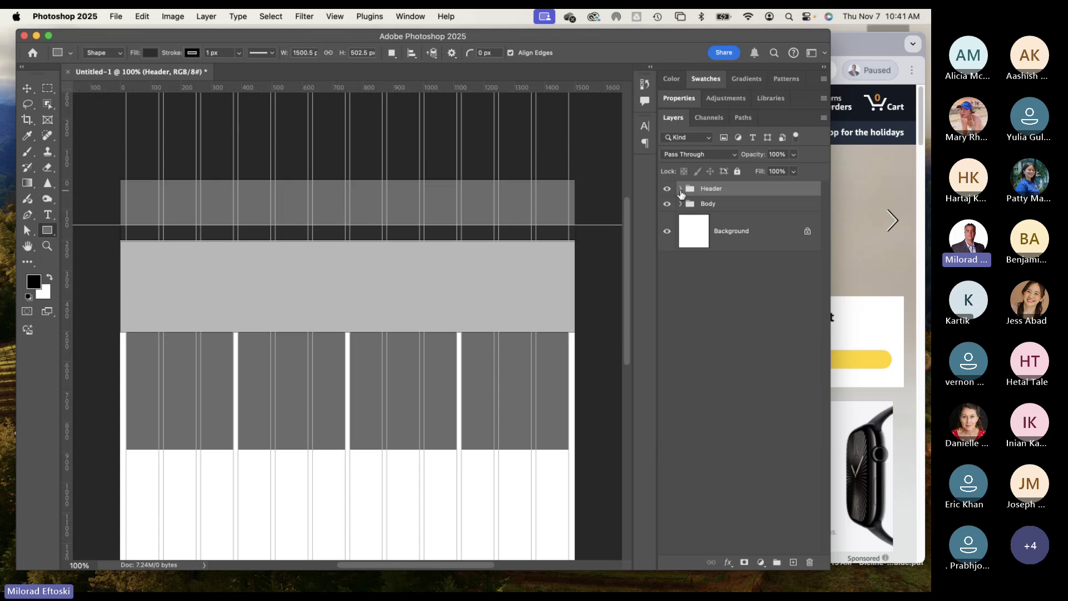
{"action": "left_click", "coordinate": [745, 204]}
{"action": "left_click", "coordinate": [27, 88]}
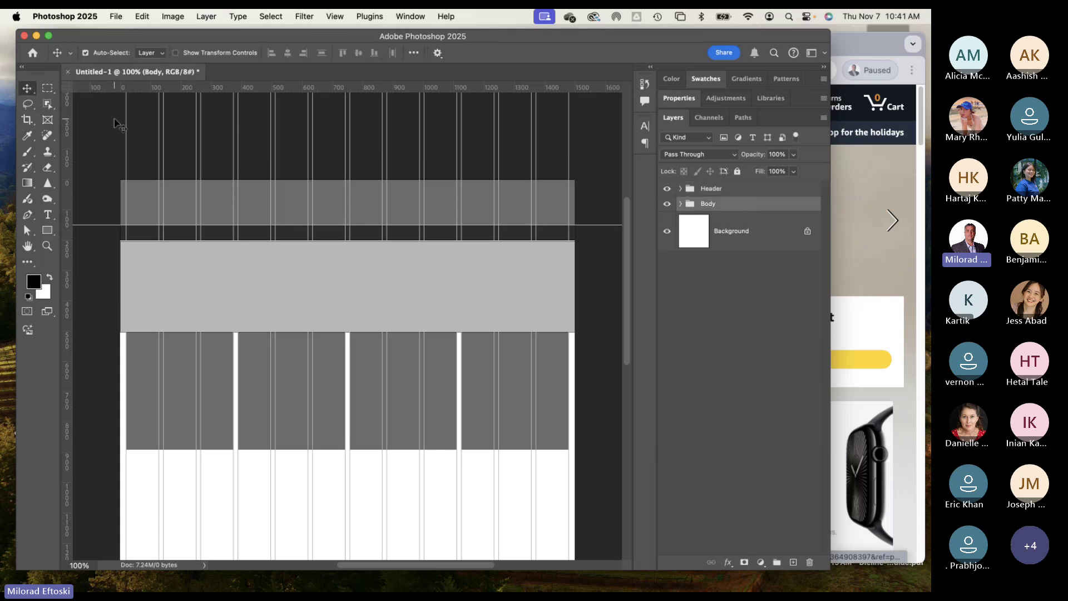
Step: Nudge the Body column boxes up slightly and zoom out to see the page
{"action": "key", "text": "shift+Down"}
{"action": "key", "text": "shift+Down"}
{"action": "key", "text": "shift+Down"}
{"action": "key", "text": "shift+Down"}
{"action": "key", "text": "shift+Down"}
{"action": "key", "text": "shift+Down"}
{"action": "key", "text": "shift+Down"}
{"action": "key", "text": "shift+Down"}
{"action": "key", "text": "shift+Down"}
{"action": "key", "text": "shift+Down"}
{"action": "key", "text": "shift+Down"}
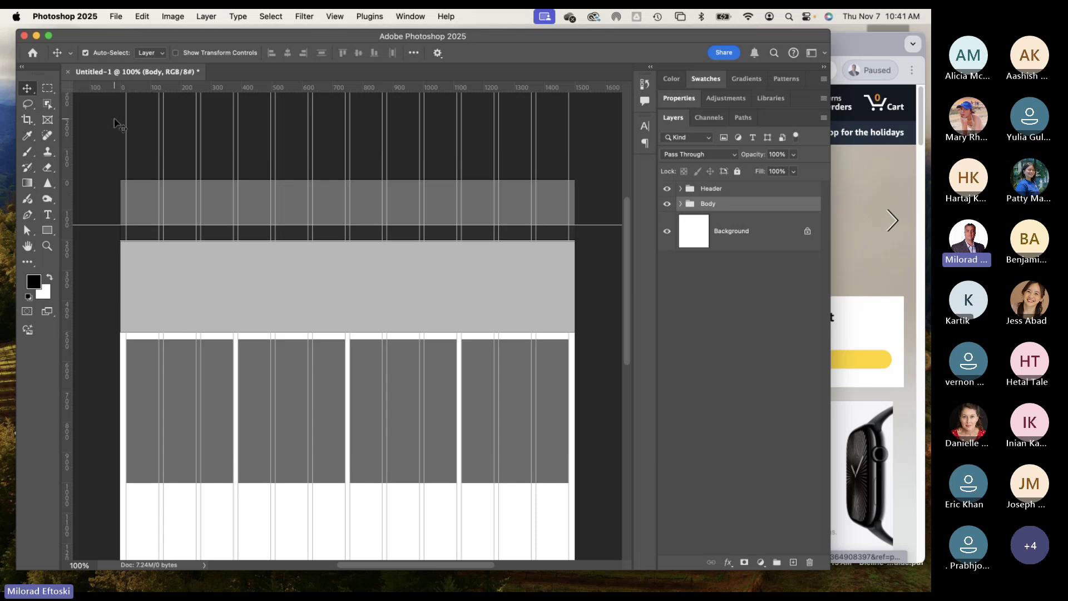
{"action": "key", "text": "shift+Up"}
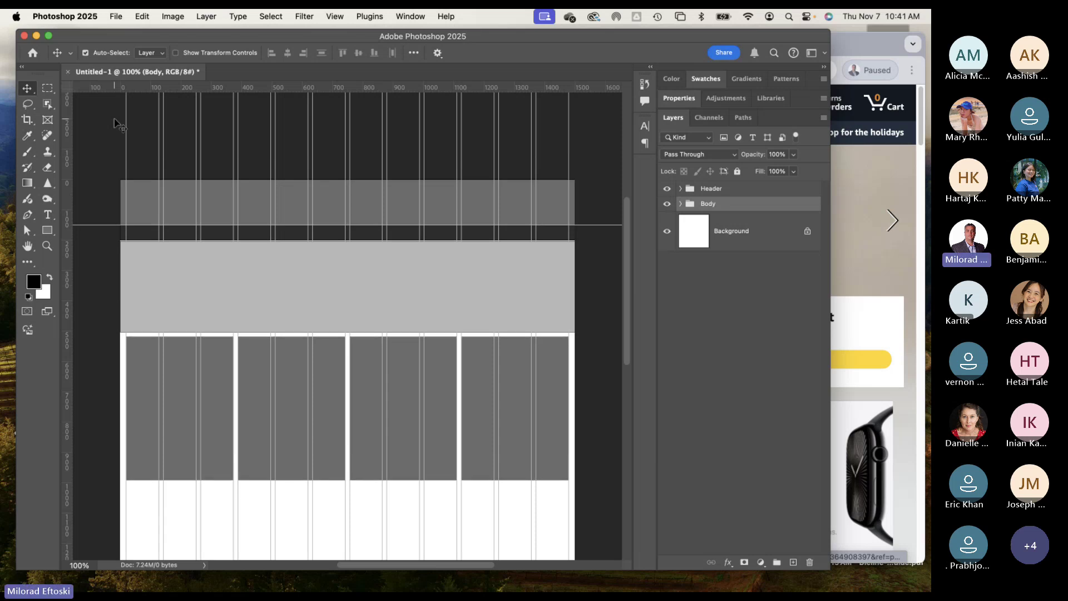
{"action": "key", "text": "super+minus"}
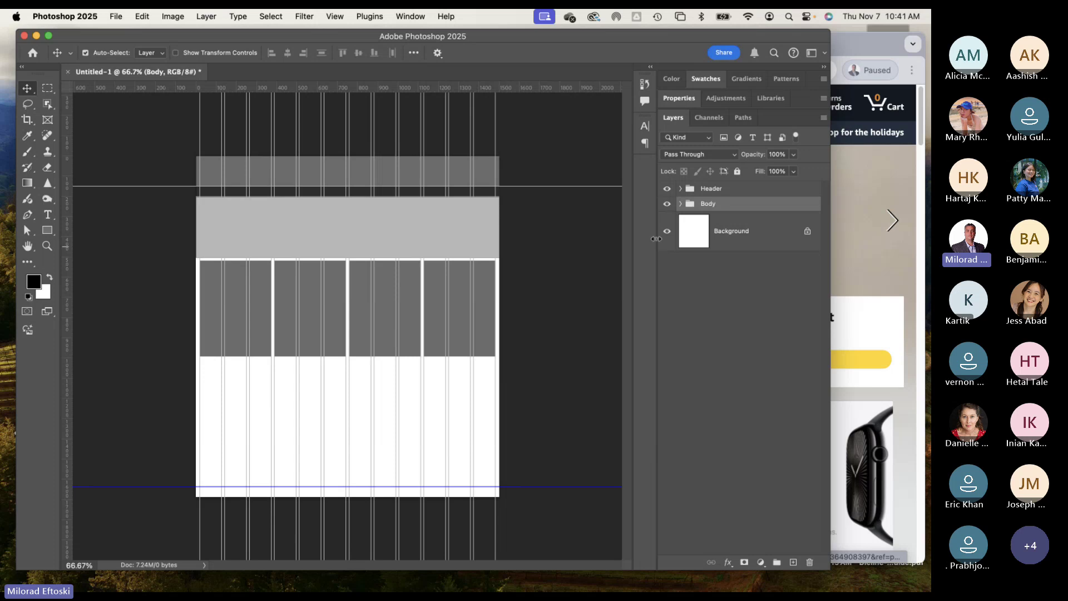
Step: Check the Header and Body groups and expand Body to list Rectangle 4 and its copies
{"action": "left_click", "coordinate": [679, 203]}
{"action": "left_click", "coordinate": [680, 205]}
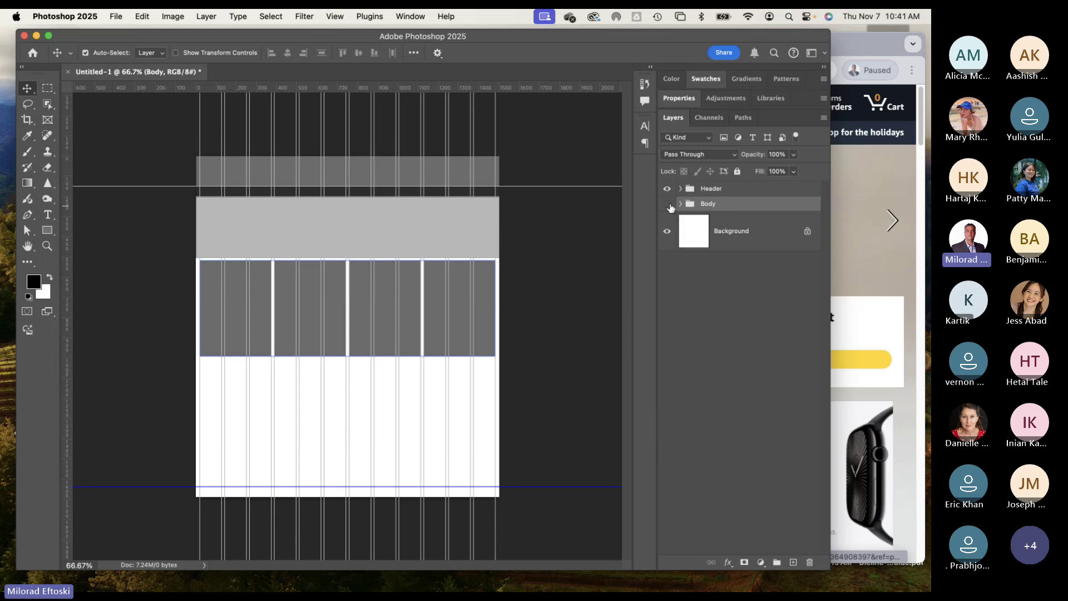
{"action": "left_click", "coordinate": [688, 191]}
{"action": "left_click", "coordinate": [666, 189]}
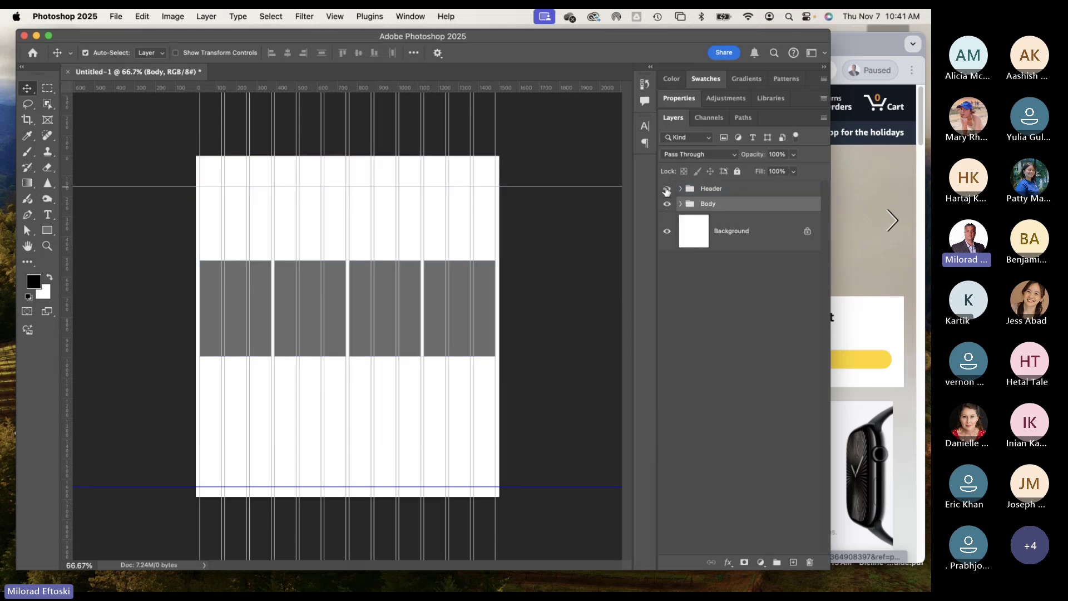
{"action": "left_click", "coordinate": [666, 189]}
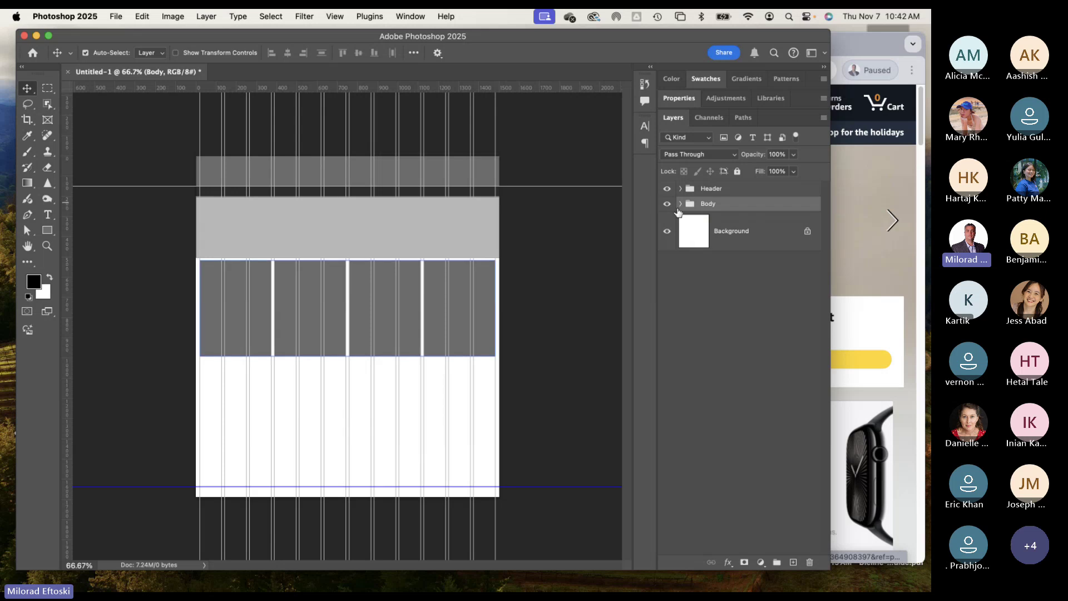
{"action": "left_click", "coordinate": [680, 203]}
{"action": "left_click", "coordinate": [48, 230]}
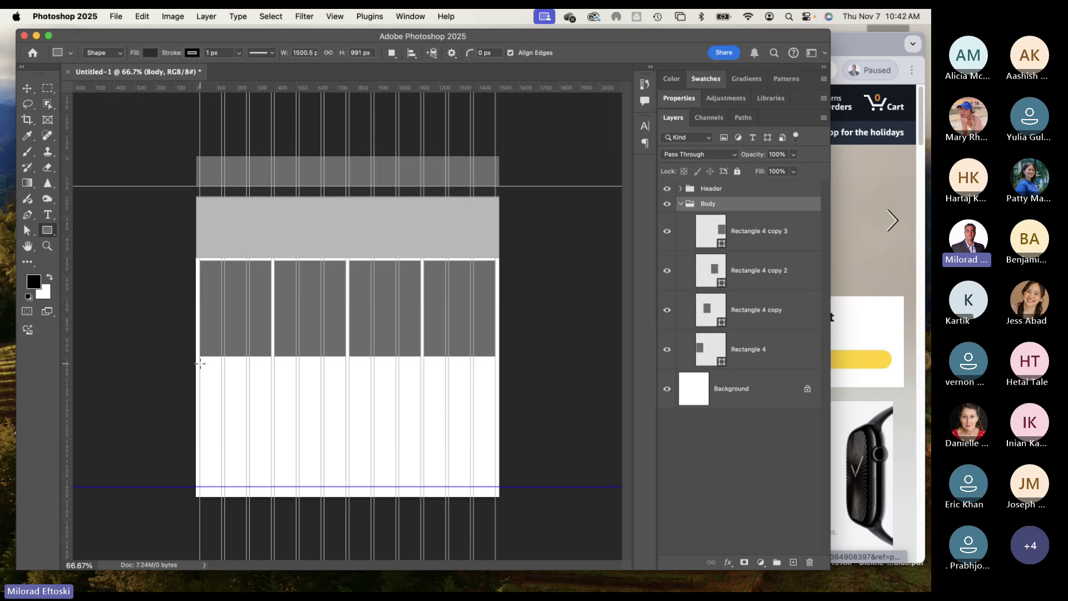
Step: Draw dark Rectangle 5 below the grey columns and duplicate it into a row of three
{"action": "left_click_drag", "start_coordinate": [200, 364], "coordinate": [297, 440]}
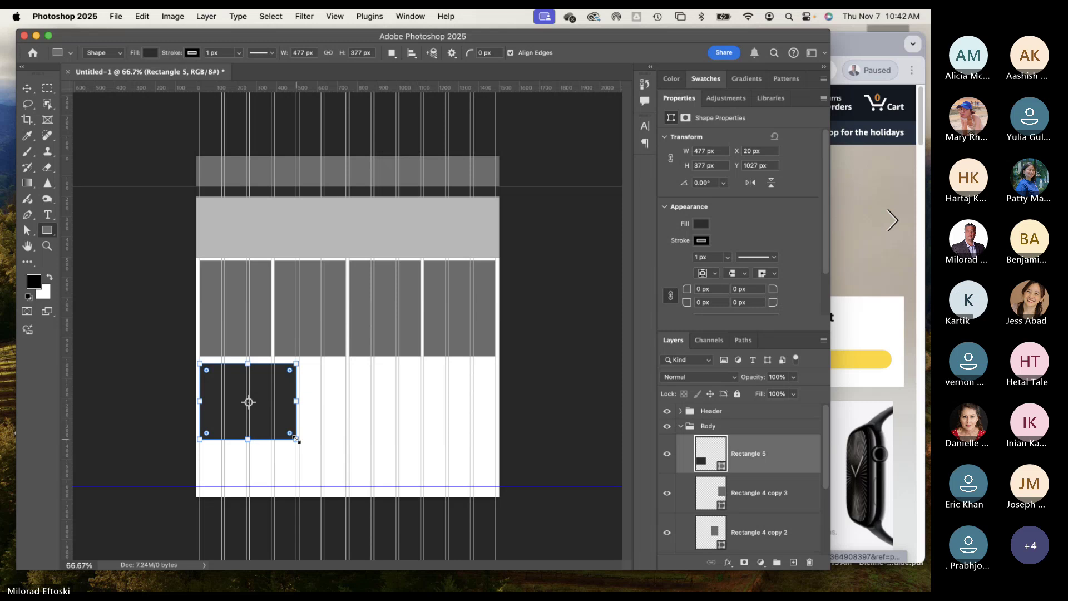
{"action": "key", "text": "v"}
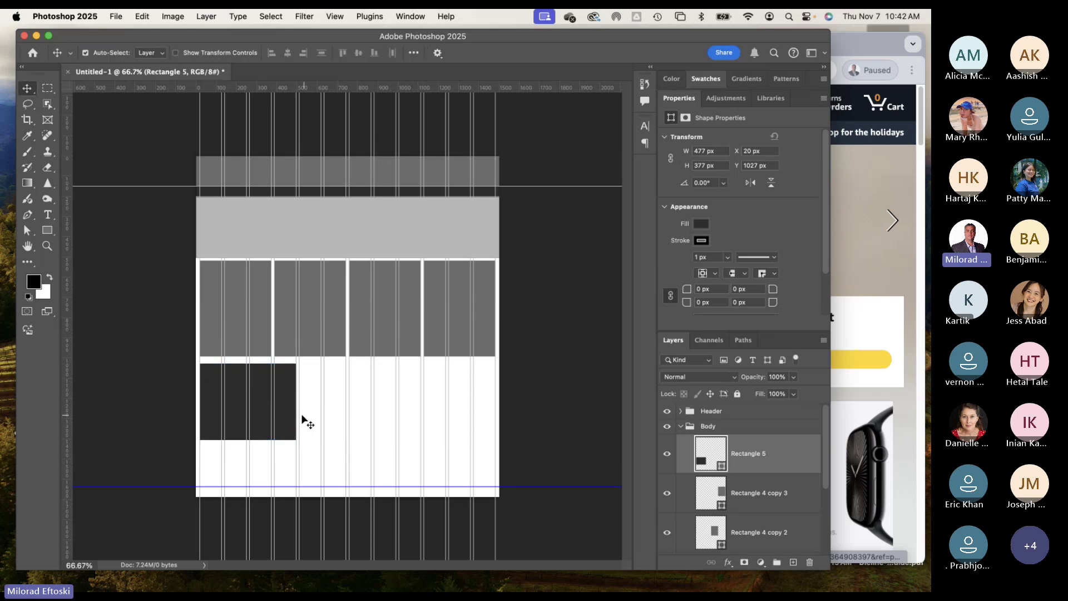
{"action": "left_click_drag", "start_coordinate": [274, 422], "coordinate": [439, 434]}
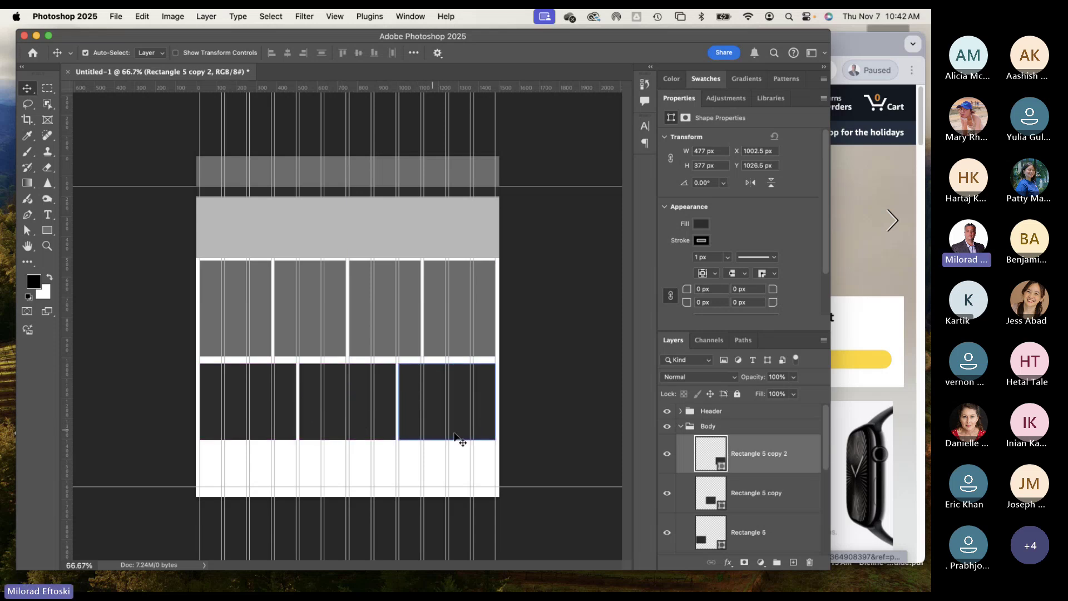
{"action": "left_click", "coordinate": [529, 443]}
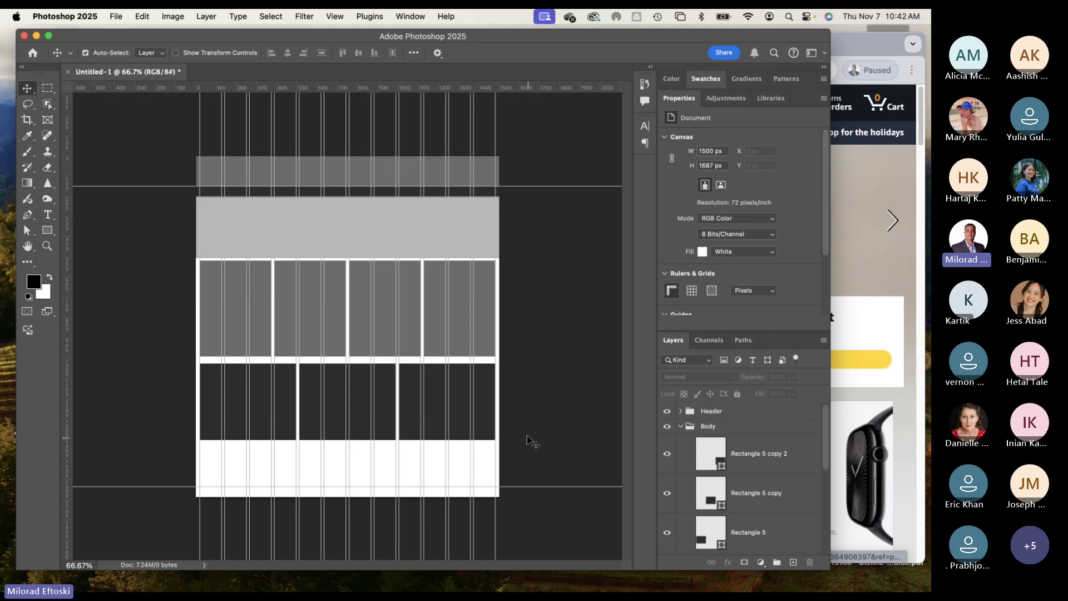
{"action": "left_click", "coordinate": [382, 398]}
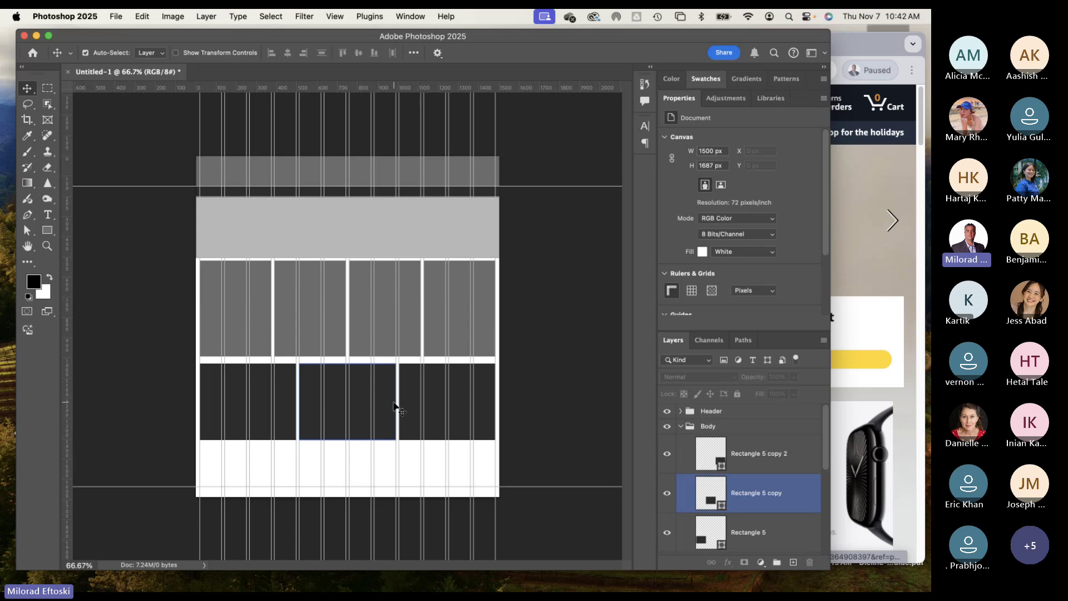
{"action": "left_click", "coordinate": [228, 290]}
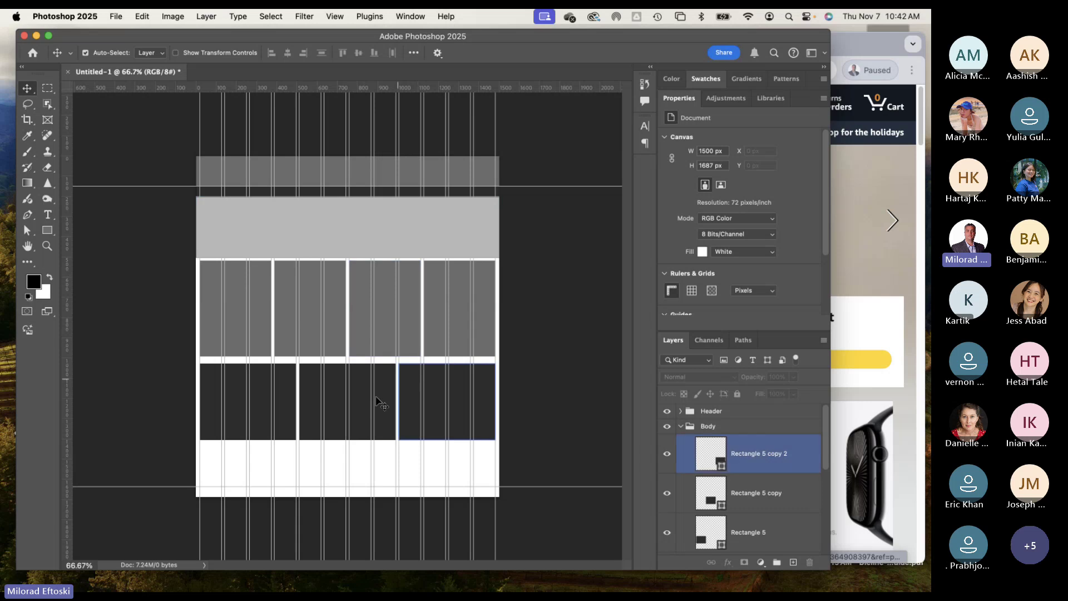
{"action": "left_click", "coordinate": [47, 229]}
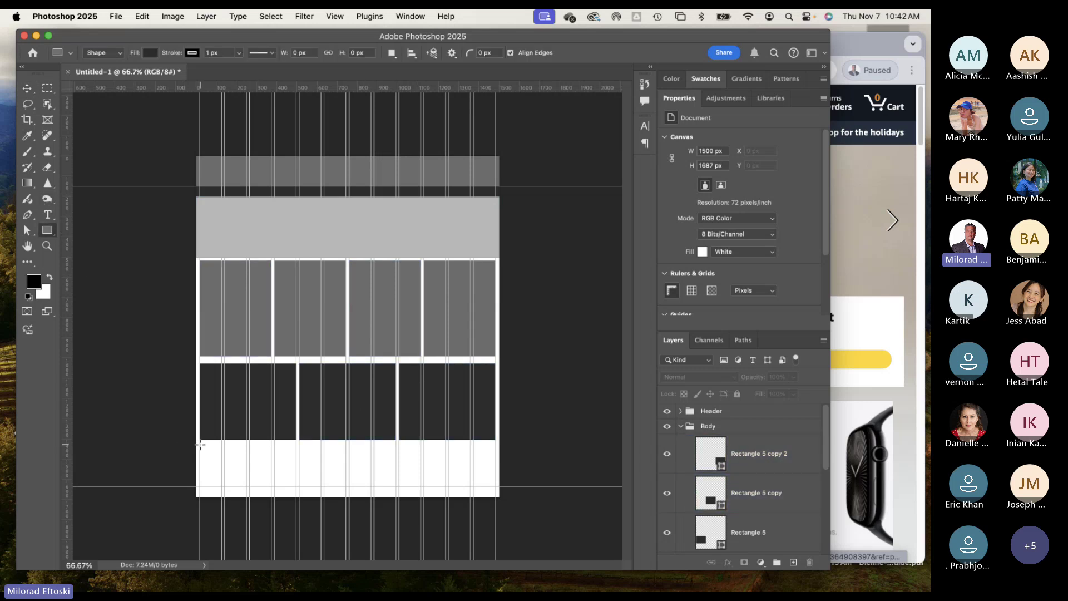
Step: Draw light grey Rectangle 6 below the dark row and duplicate it to its right
{"action": "left_click_drag", "start_coordinate": [200, 444], "coordinate": [346, 486]}
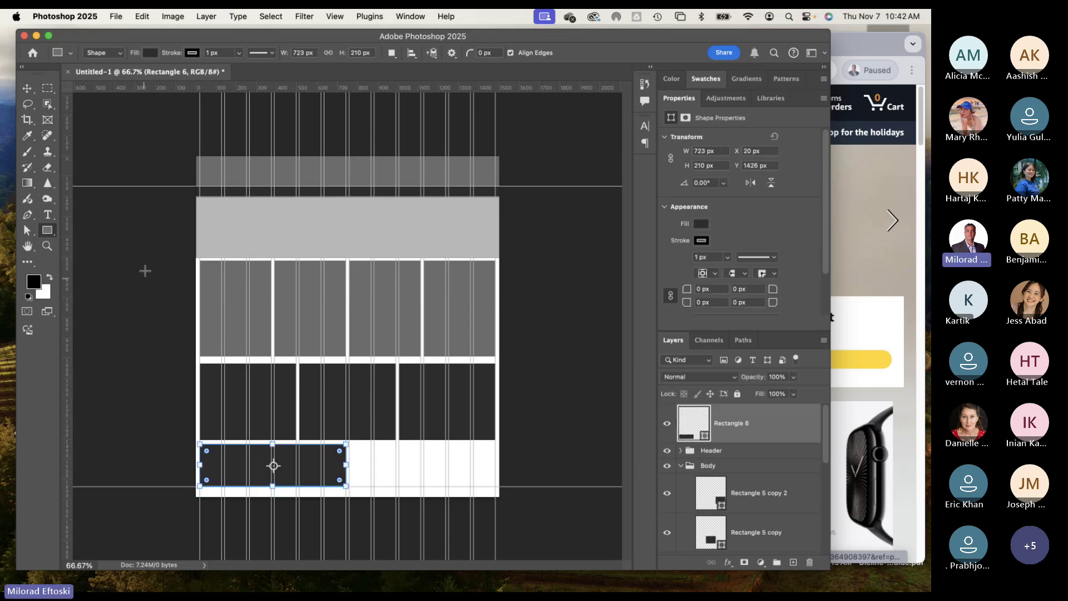
{"action": "left_click", "coordinate": [701, 224]}
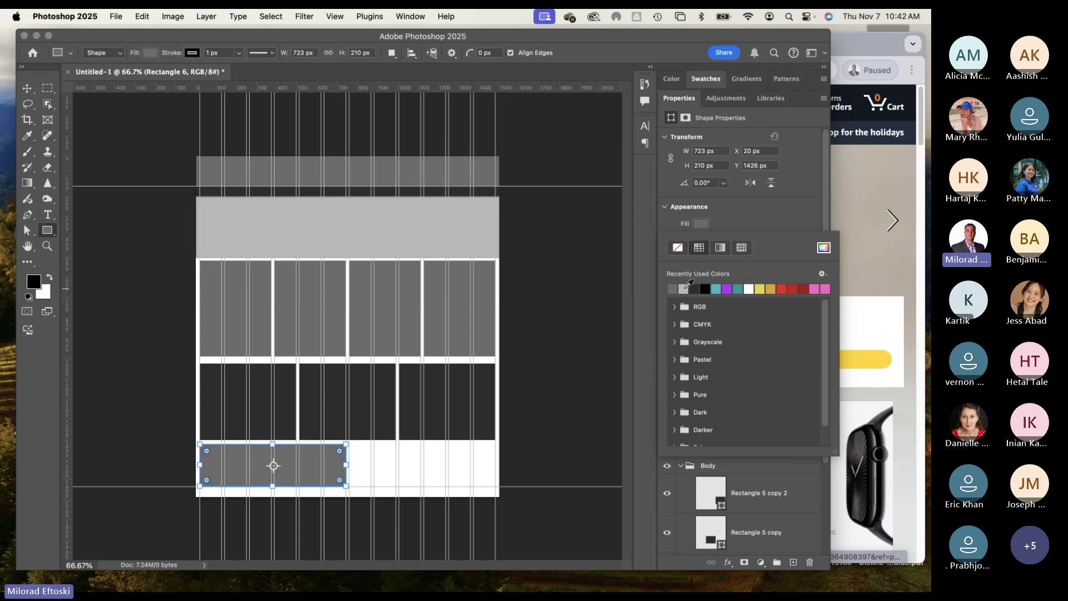
{"action": "left_click", "coordinate": [683, 286]}
{"action": "left_click", "coordinate": [26, 88]}
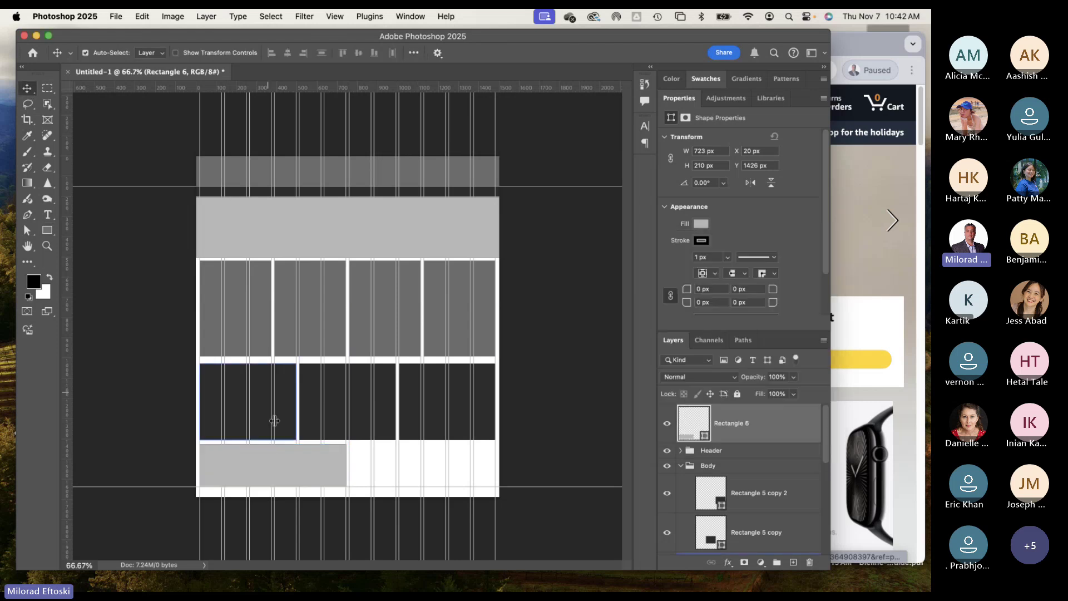
{"action": "left_click_drag", "start_coordinate": [274, 472], "coordinate": [401, 477]}
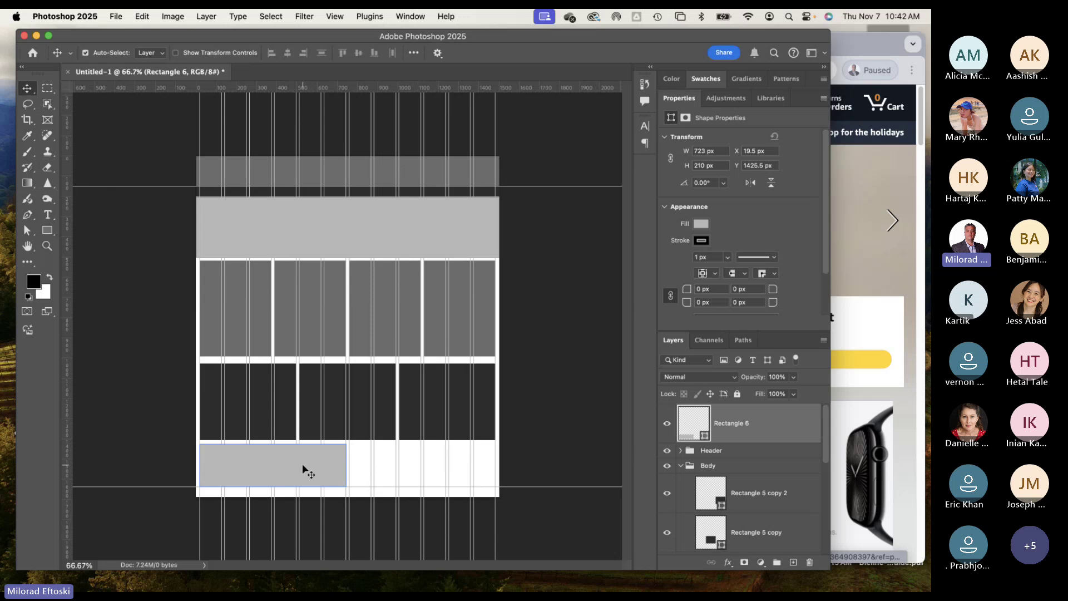
{"action": "left_click_drag", "start_coordinate": [303, 466], "coordinate": [439, 474]}
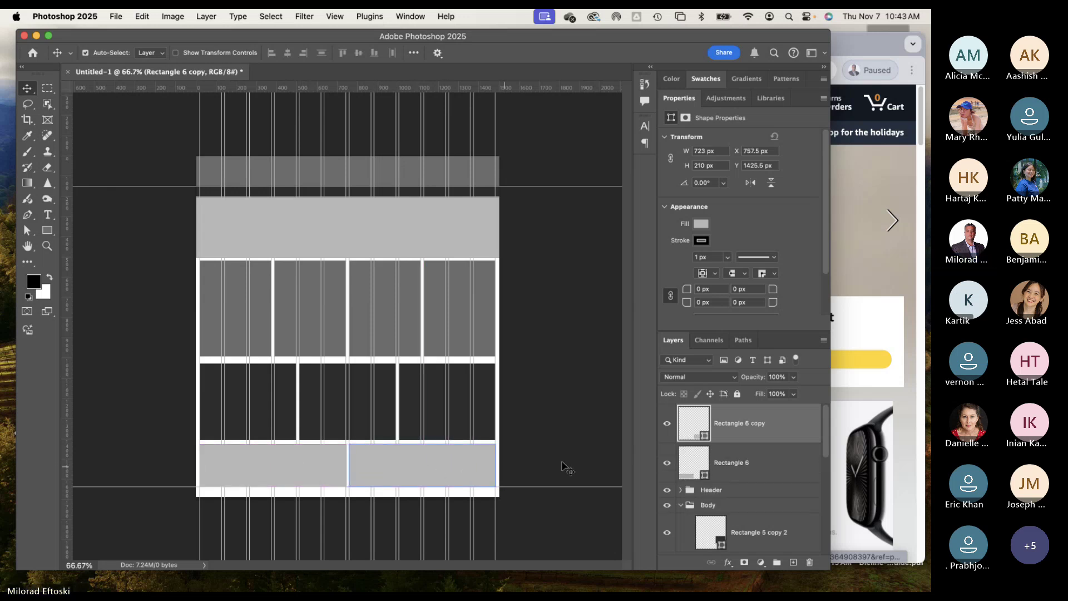
{"action": "left_click", "coordinate": [567, 469]}
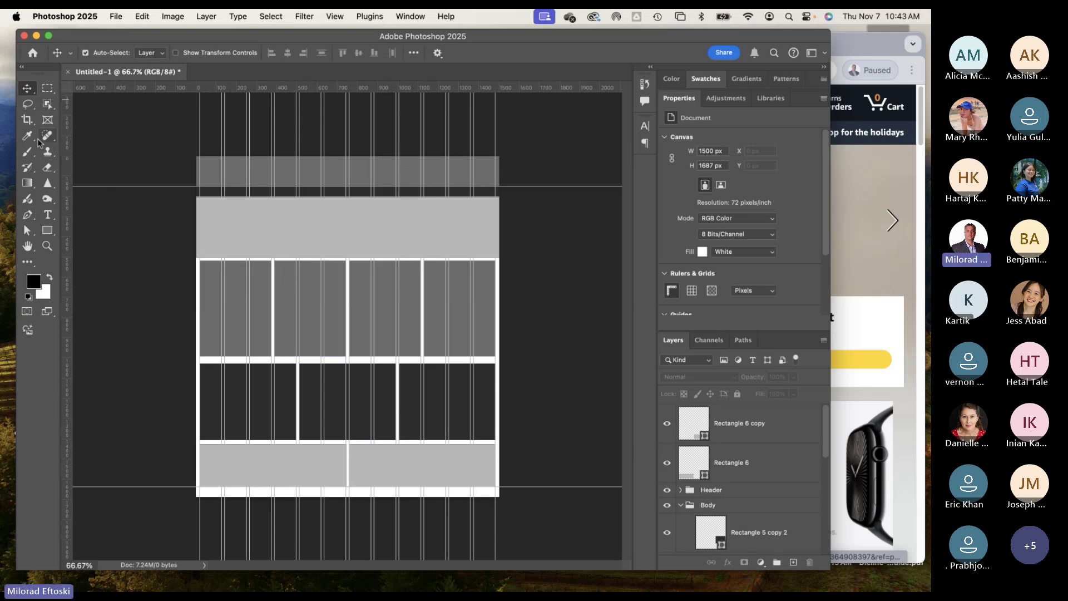
{"action": "left_click", "coordinate": [27, 119]}
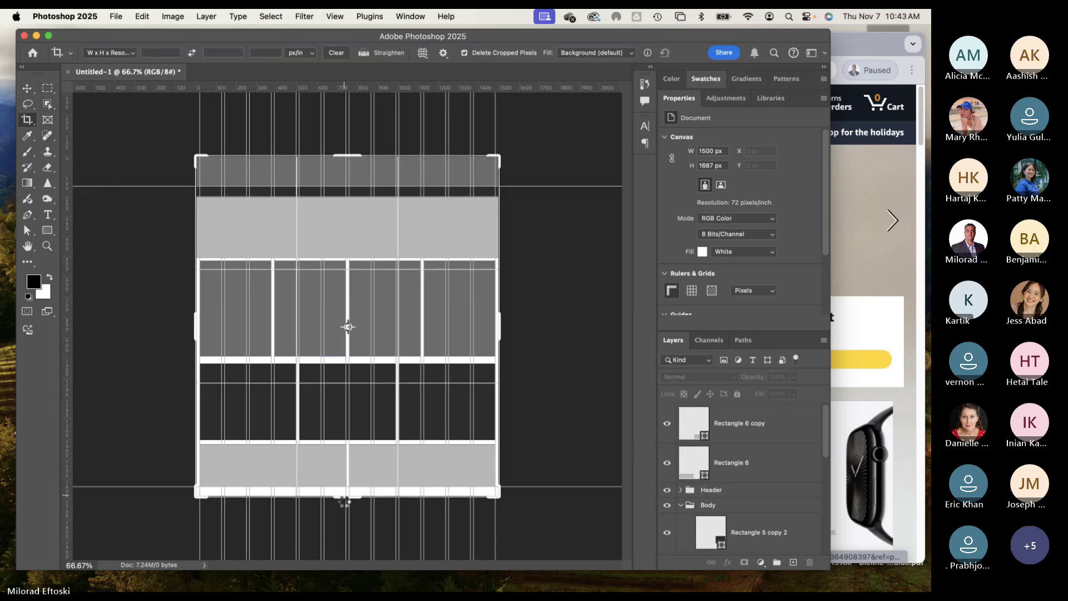
Step: Crop the canvas to 1500 × 1820 px, leaving blank space below the light grey boxes
{"action": "left_click_drag", "start_coordinate": [347, 493], "coordinate": [344, 511]}
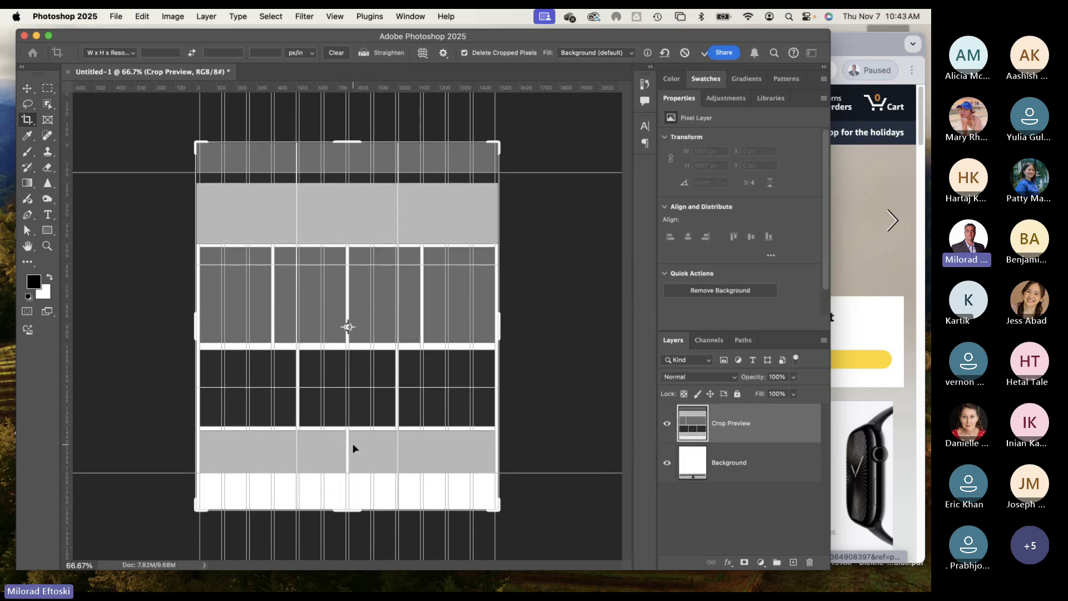
{"action": "left_click", "coordinate": [26, 87]}
{"action": "left_click", "coordinate": [251, 459]}
{"action": "left_click", "coordinate": [216, 490]}
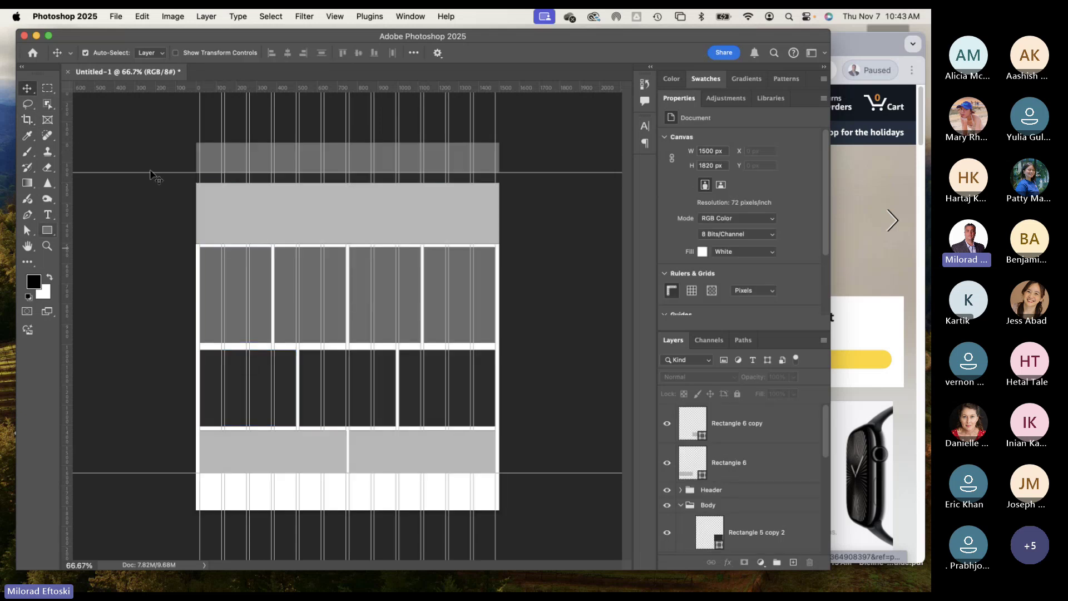
Step: Draw a black full-width footer rectangle across the bottom of the page
{"action": "key", "text": "u"}
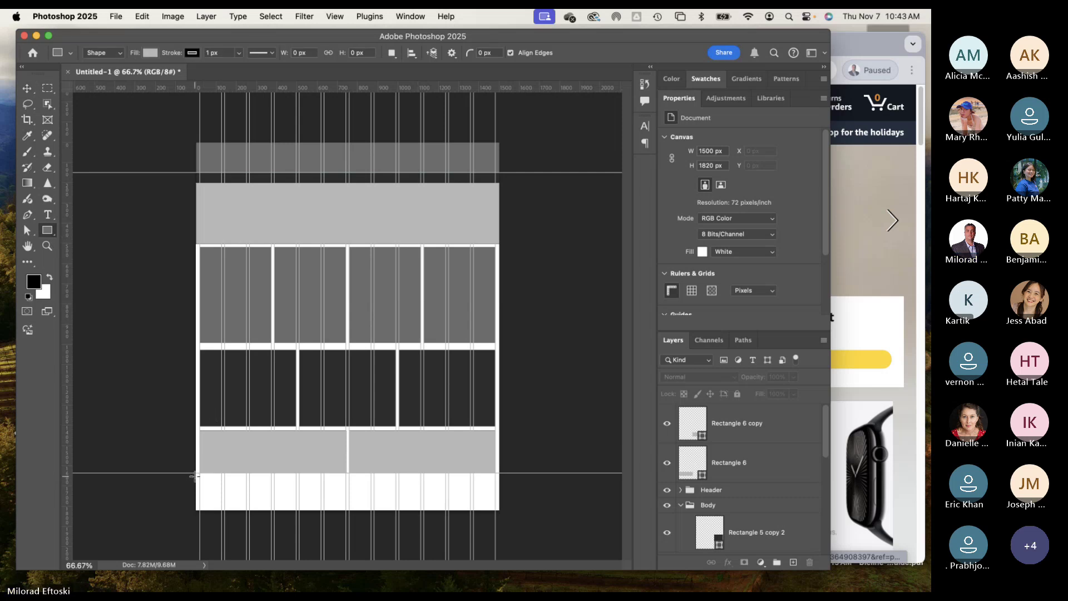
{"action": "left_click_drag", "start_coordinate": [195, 476], "coordinate": [500, 514]}
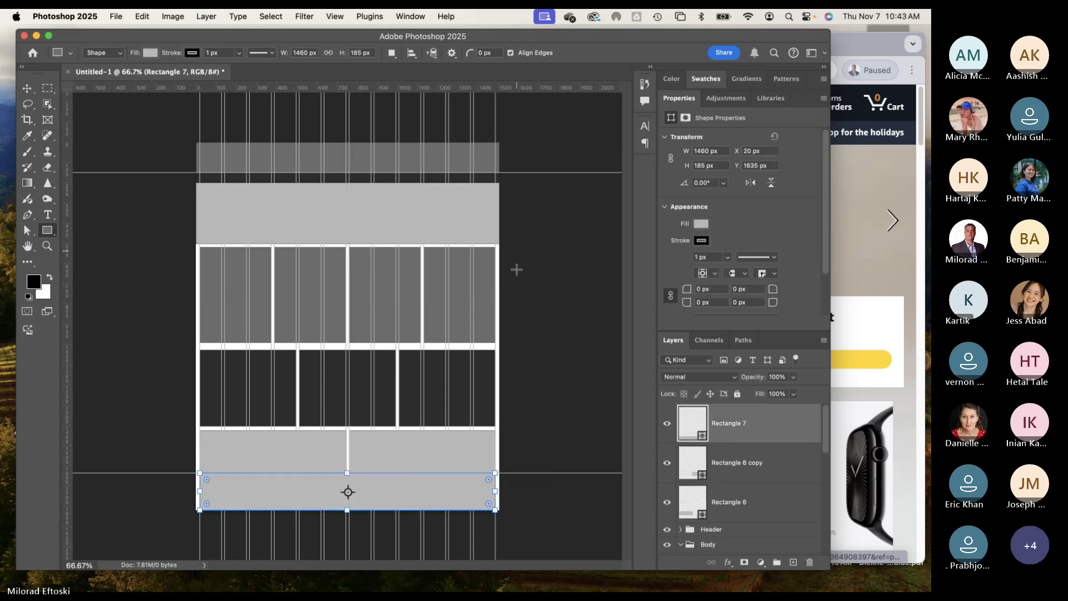
{"action": "left_click", "coordinate": [701, 225]}
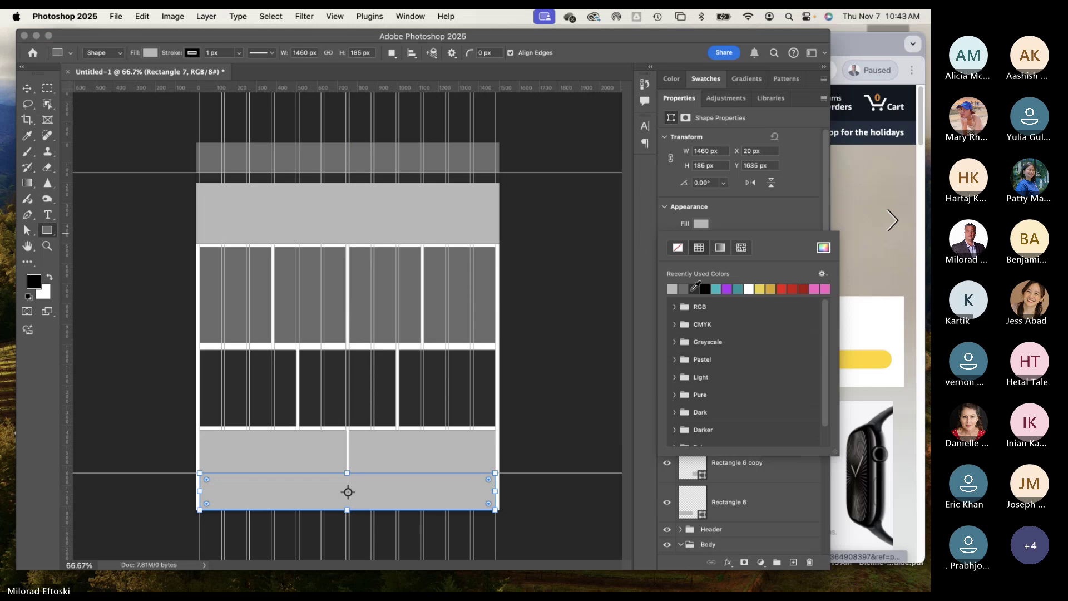
{"action": "left_click", "coordinate": [672, 288]}
{"action": "key", "text": "v"}
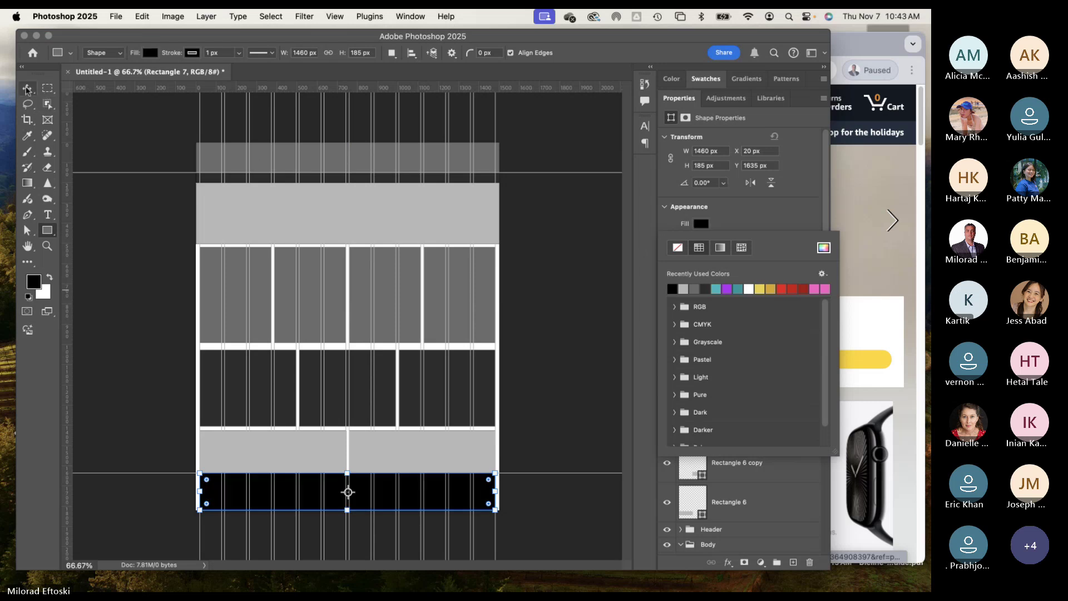
{"action": "key", "text": "Escape"}
{"action": "left_click_drag", "start_coordinate": [414, 495], "coordinate": [413, 495]}
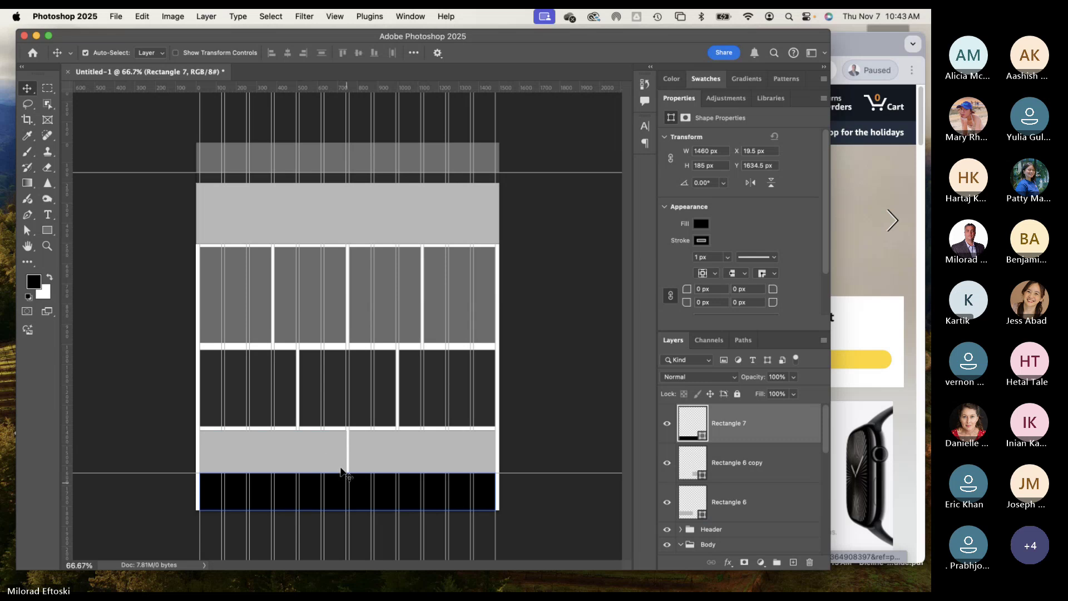
Step: Try resizing the footer rectangle with transform controls, then cancel so it keeps its size
{"action": "left_click", "coordinate": [177, 52]}
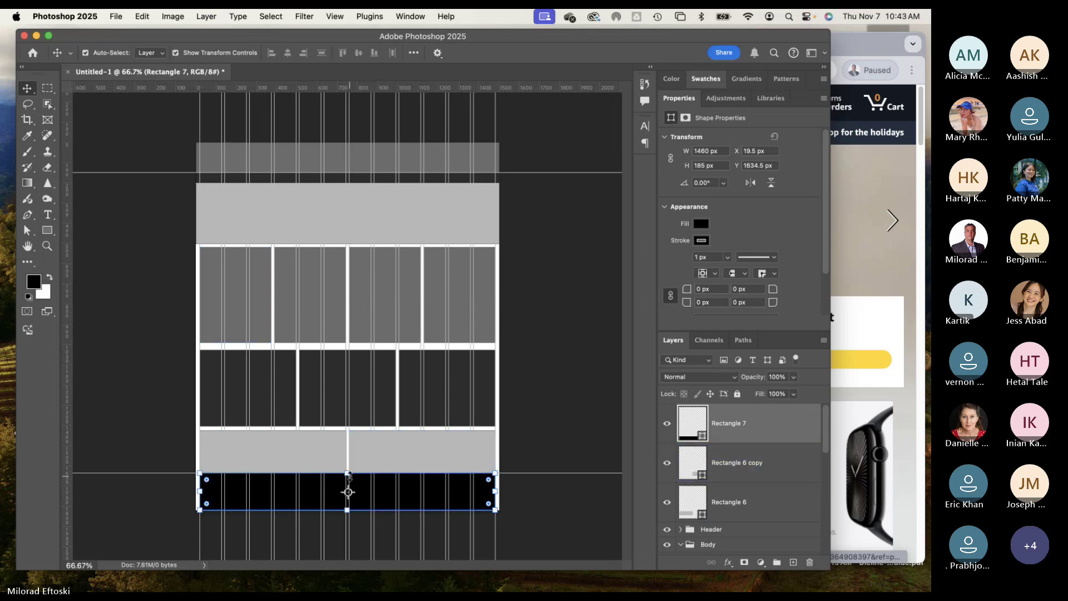
{"action": "left_click_drag", "start_coordinate": [348, 474], "coordinate": [347, 479]}
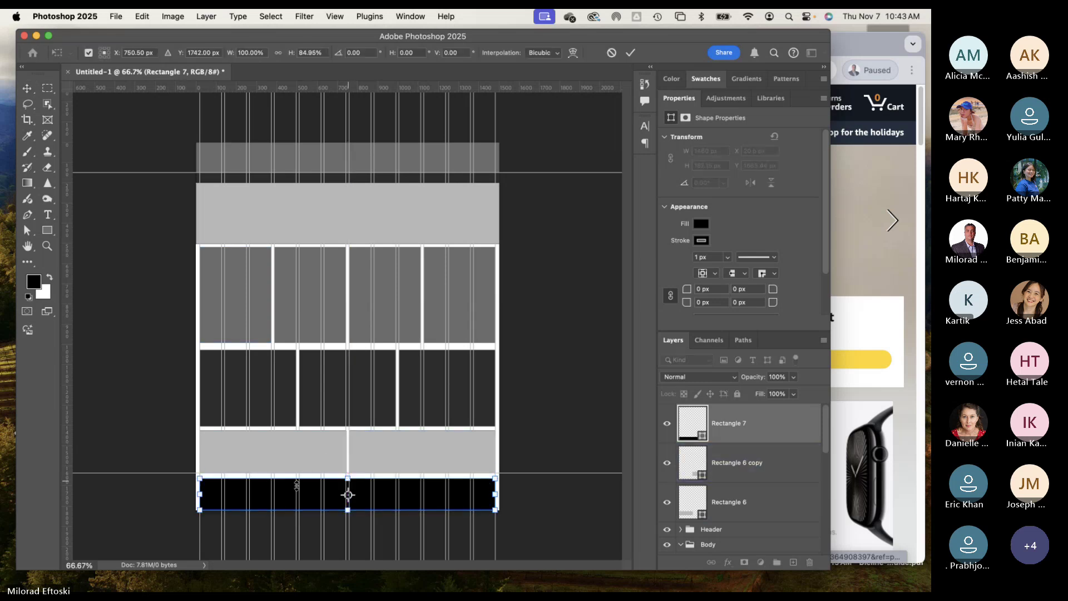
{"action": "left_click_drag", "start_coordinate": [199, 494], "coordinate": [199, 494]}
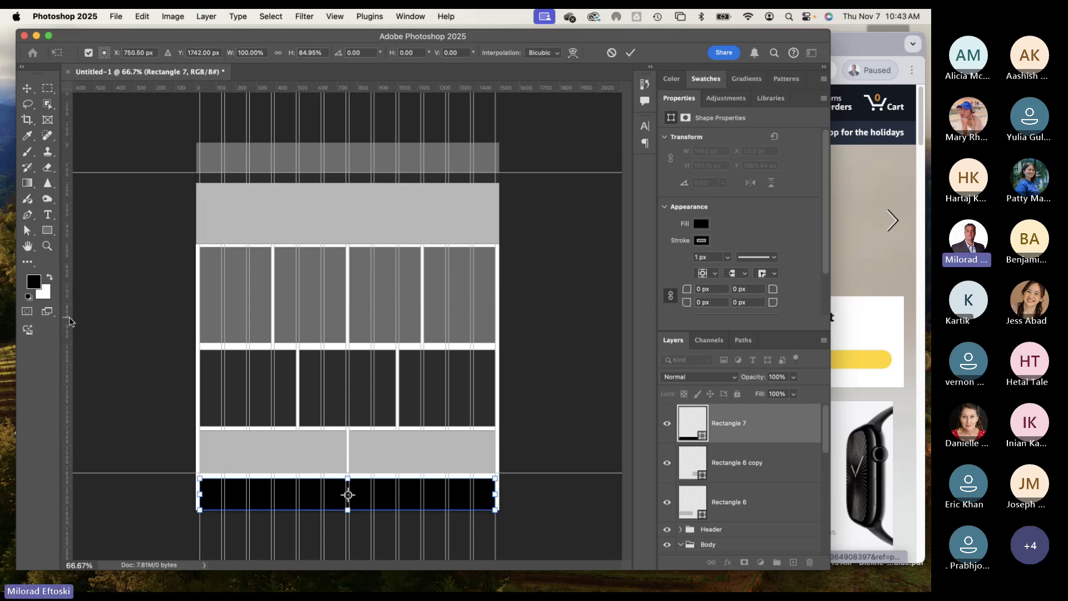
{"action": "left_click_drag", "start_coordinate": [70, 321], "coordinate": [195, 332]}
{"action": "key", "text": "super+z"}
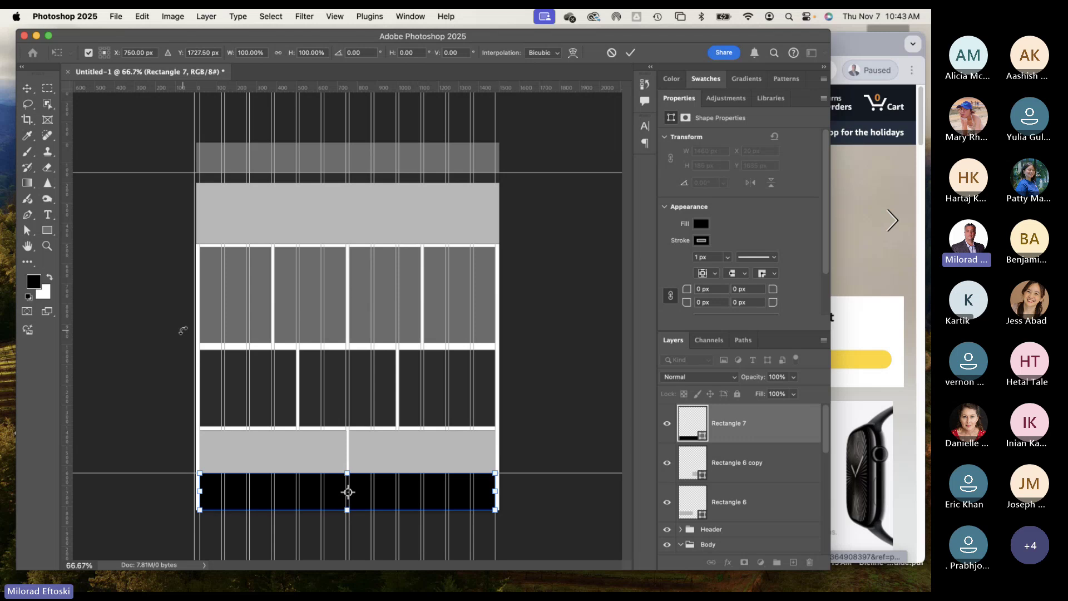
{"action": "key", "text": "Return"}
Step: Restore the footer's light grey fill and check the snapping settings without changing them
{"action": "key", "text": "super+z"}
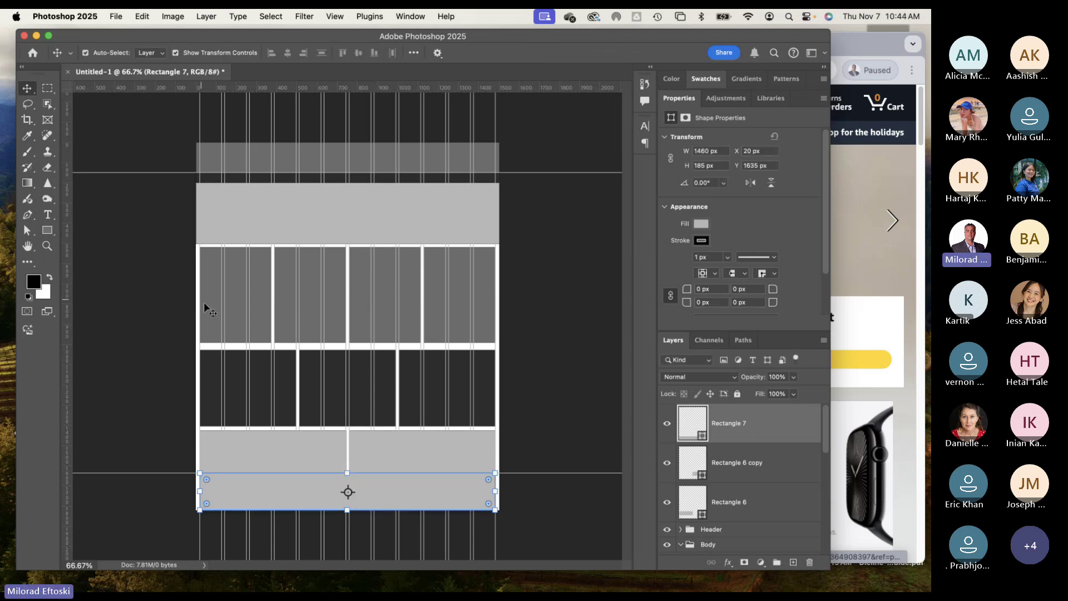
{"action": "left_click", "coordinate": [304, 16]}
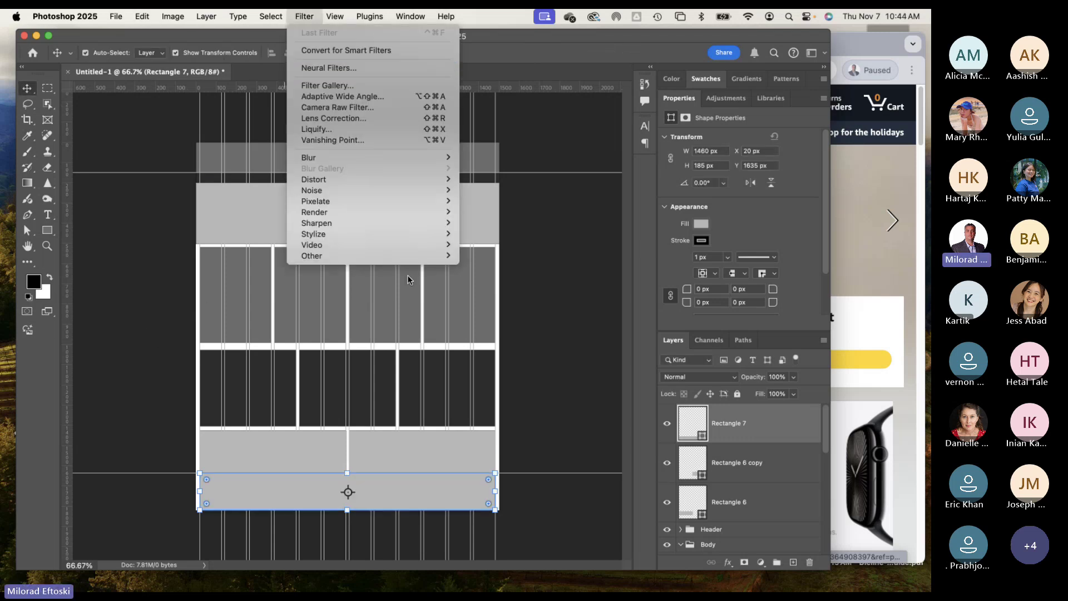
{"action": "mouse_move", "coordinate": [335, 16]}
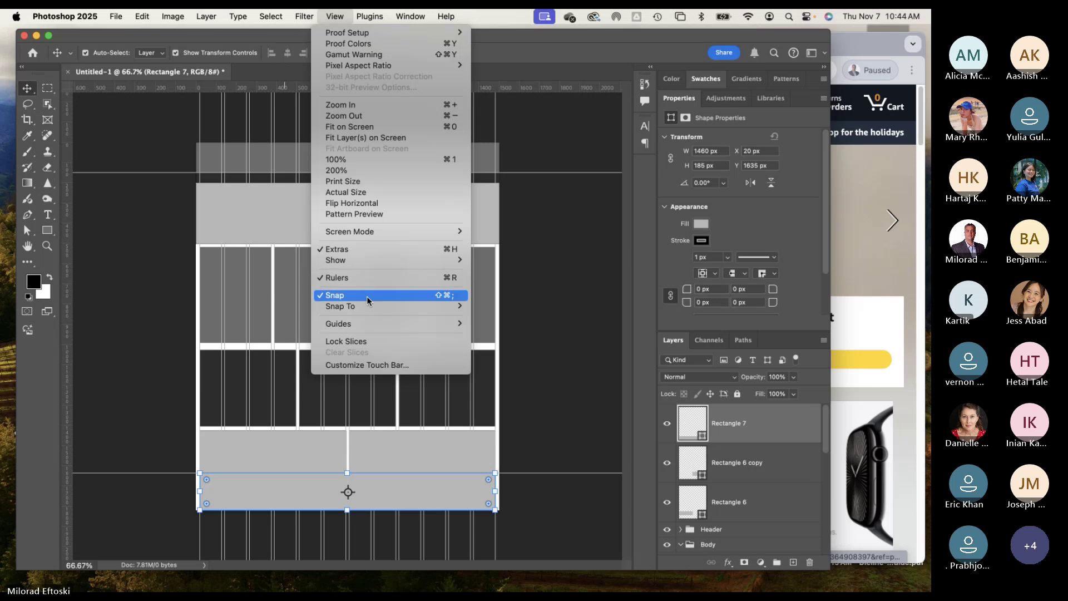
{"action": "mouse_move", "coordinate": [367, 306]}
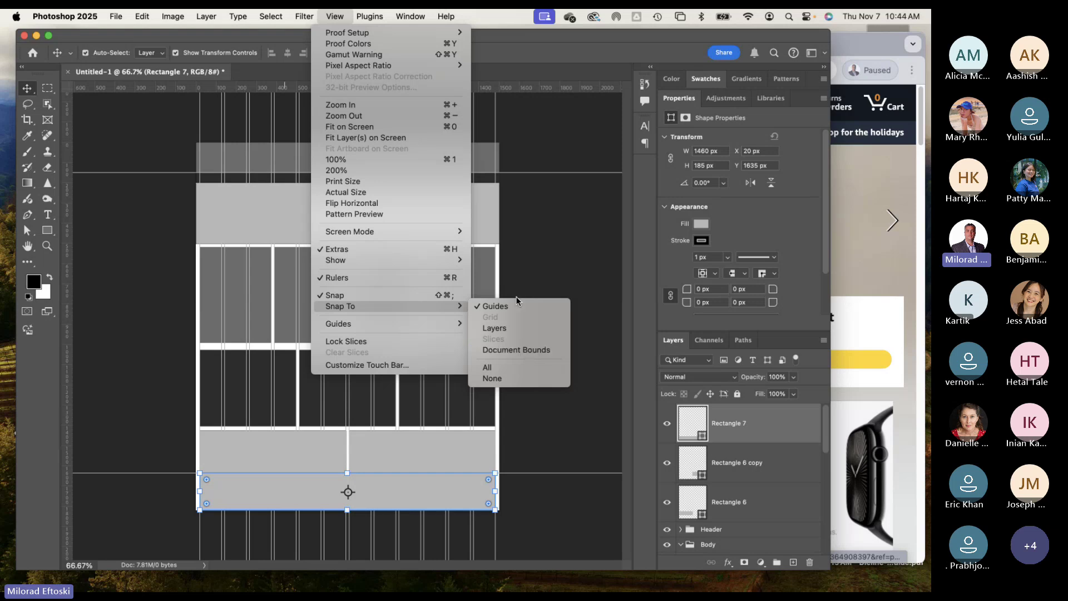
{"action": "left_click", "coordinate": [500, 350]}
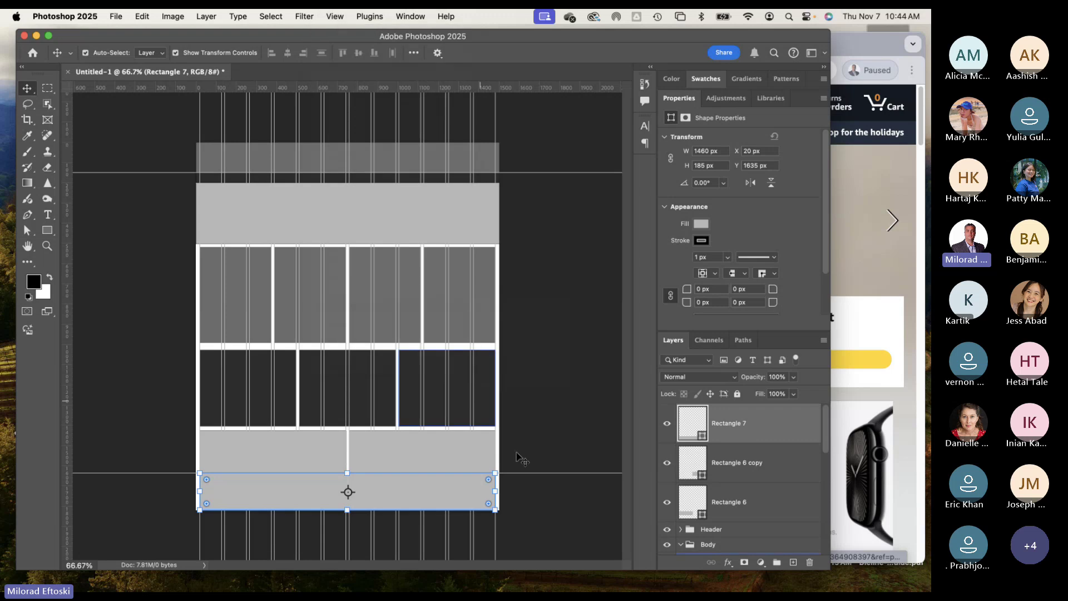
Step: Stretch the footer rectangle to the full 1500 px page width at 164 px tall
{"action": "scroll", "coordinate": [517, 503], "scroll_direction": "up", "scroll_amount": 3}
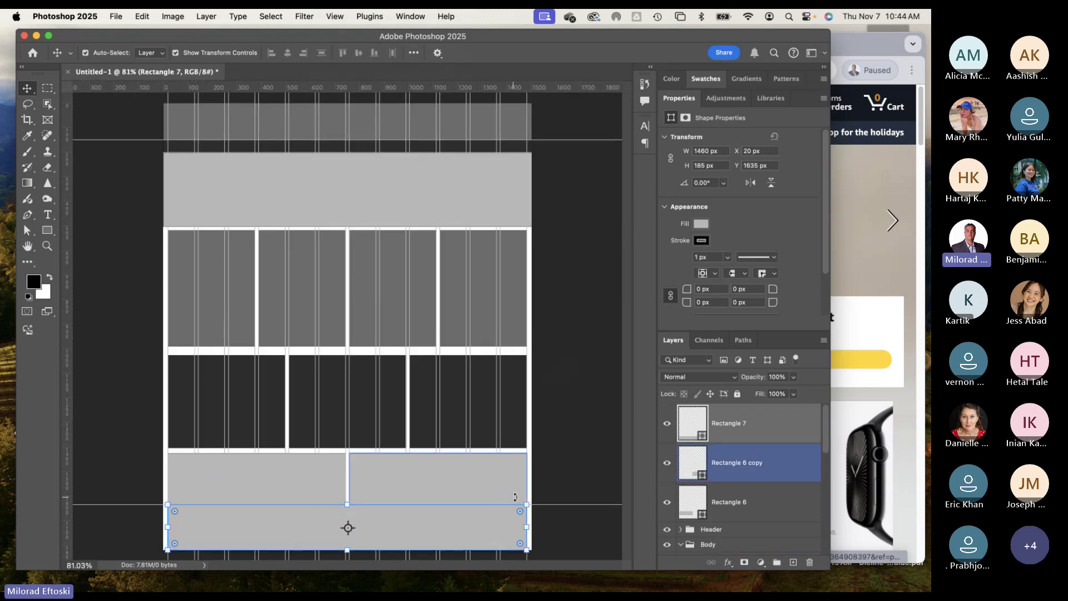
{"action": "scroll", "coordinate": [548, 533], "scroll_direction": "up", "scroll_amount": 2}
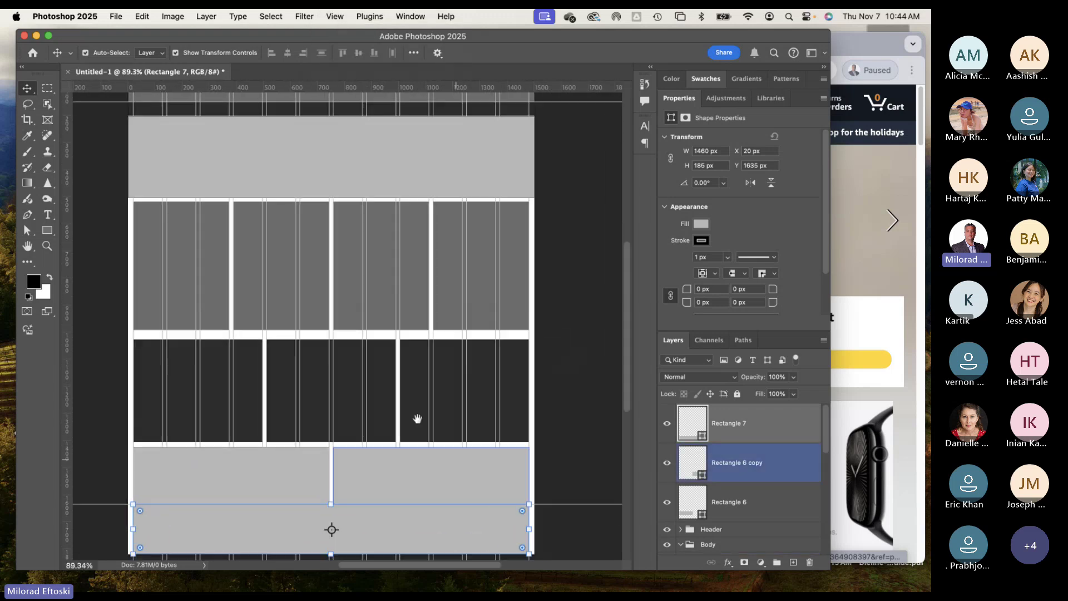
{"action": "scroll", "coordinate": [417, 419], "scroll_direction": "down", "scroll_amount": 4}
{"action": "scroll", "coordinate": [417, 420], "scroll_direction": "right", "scroll_amount": 3}
{"action": "left_click_drag", "start_coordinate": [439, 423], "coordinate": [451, 427]}
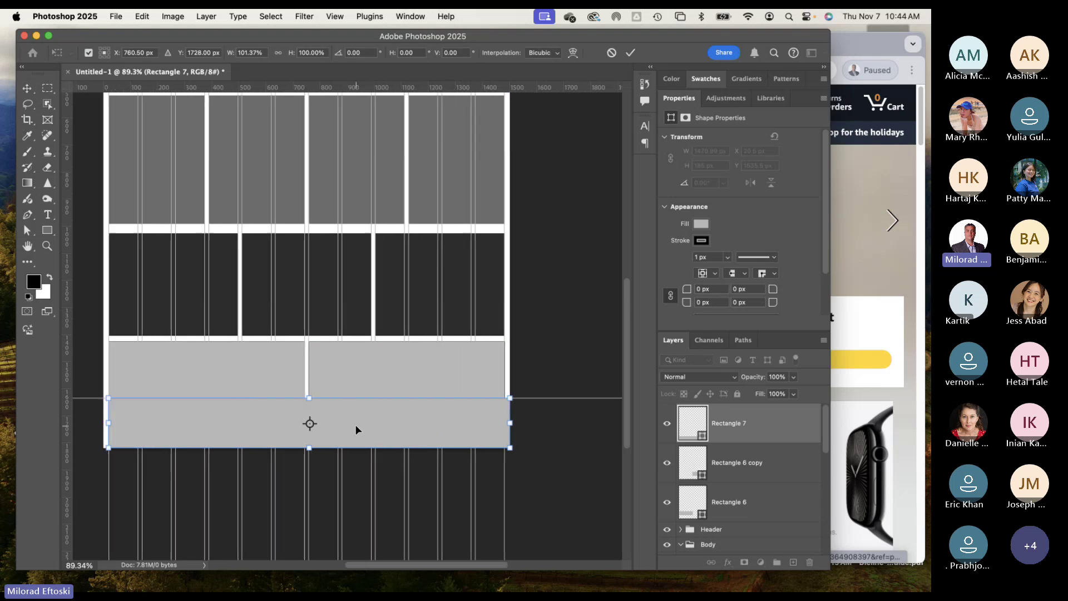
{"action": "scroll", "coordinate": [356, 429], "scroll_direction": "left", "scroll_amount": 10}
{"action": "scroll", "coordinate": [356, 429], "scroll_direction": "right", "scroll_amount": 5}
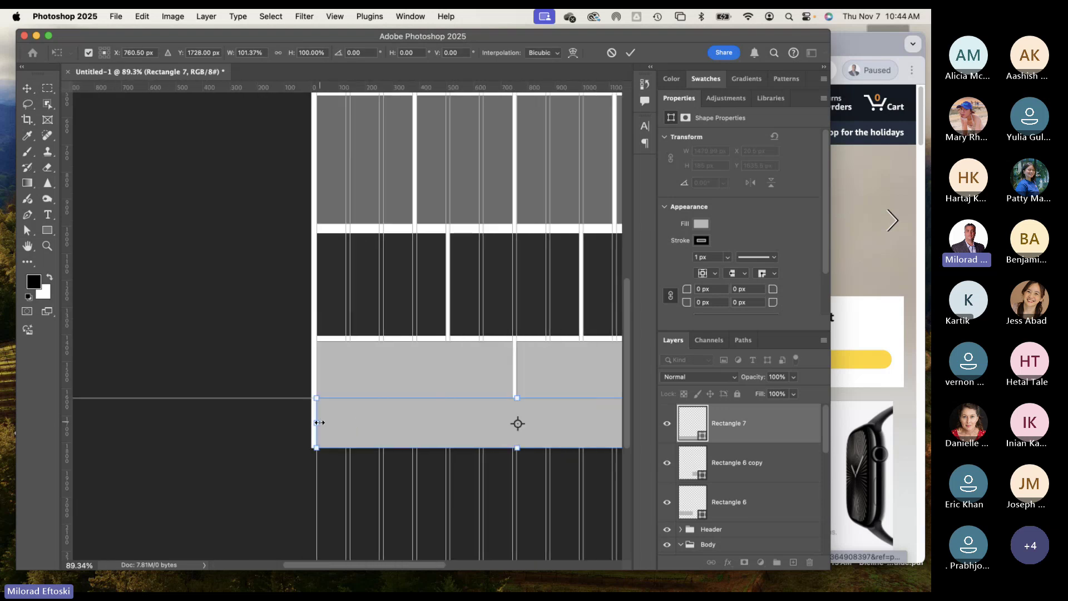
{"action": "left_click_drag", "start_coordinate": [319, 422], "coordinate": [314, 423]}
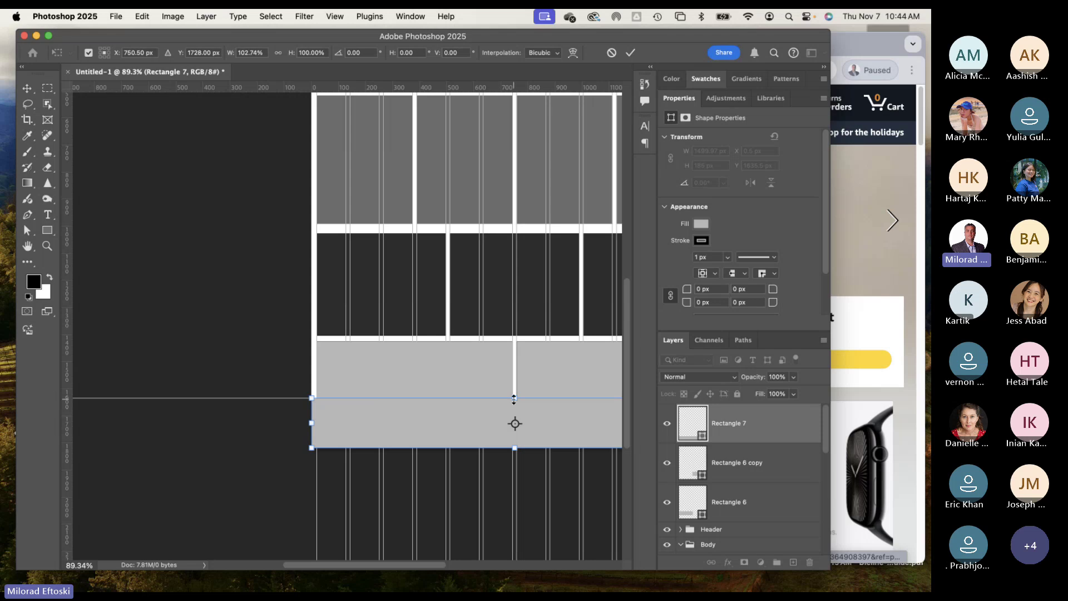
{"action": "left_click_drag", "start_coordinate": [514, 398], "coordinate": [514, 404]}
{"action": "scroll", "coordinate": [506, 448], "scroll_direction": "left", "scroll_amount": 5}
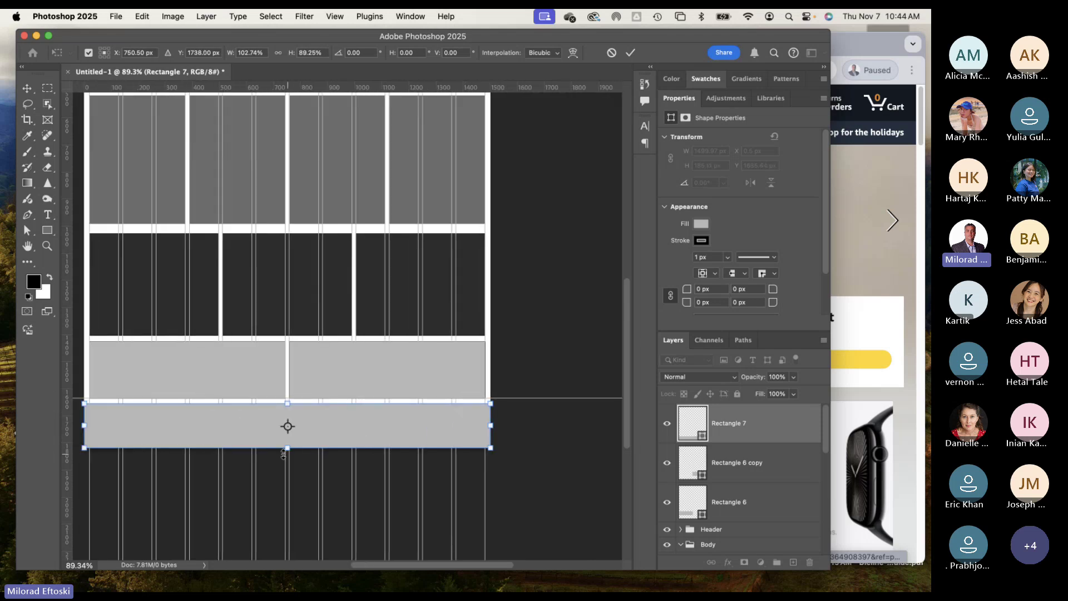
{"action": "left_click_drag", "start_coordinate": [289, 452], "coordinate": [288, 448]}
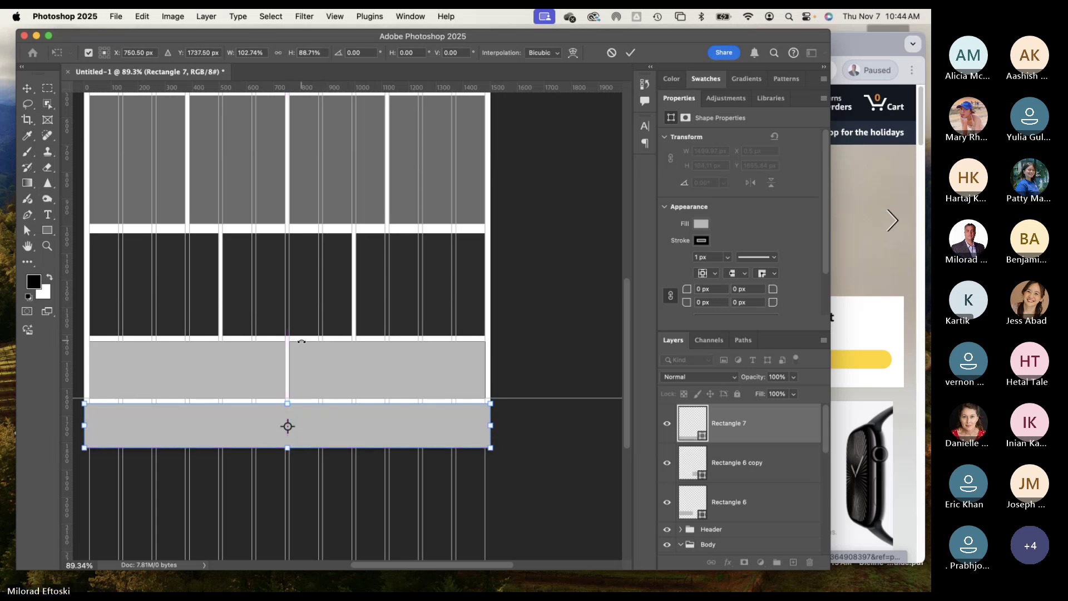
{"action": "key", "text": "Return"}
Step: Fill the footer rectangle medium grey and zoom out to see the whole wireframe
{"action": "left_click", "coordinate": [176, 52]}
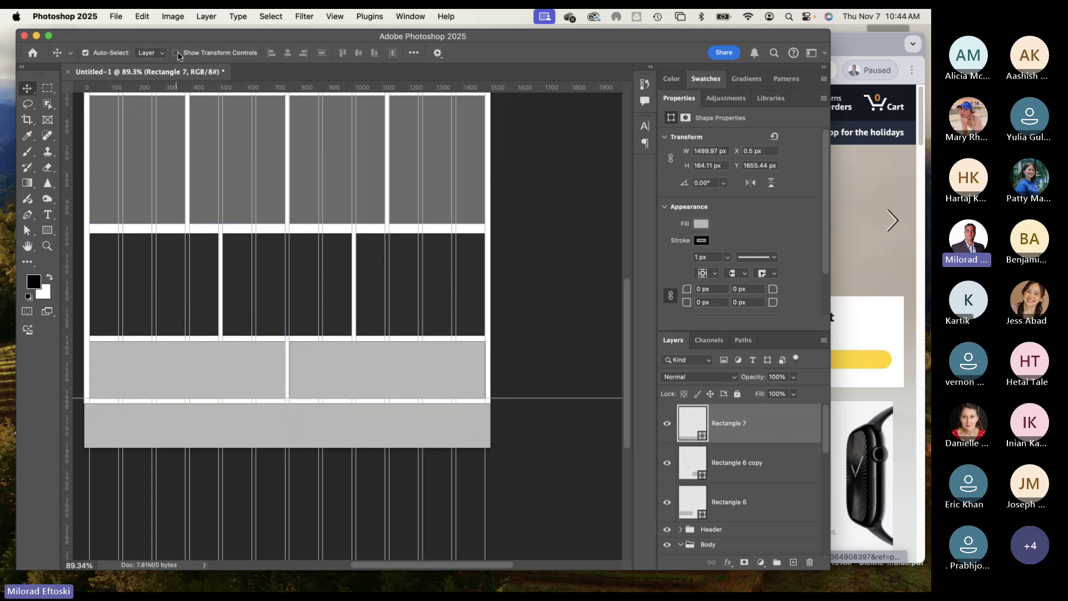
{"action": "left_click", "coordinate": [701, 223]}
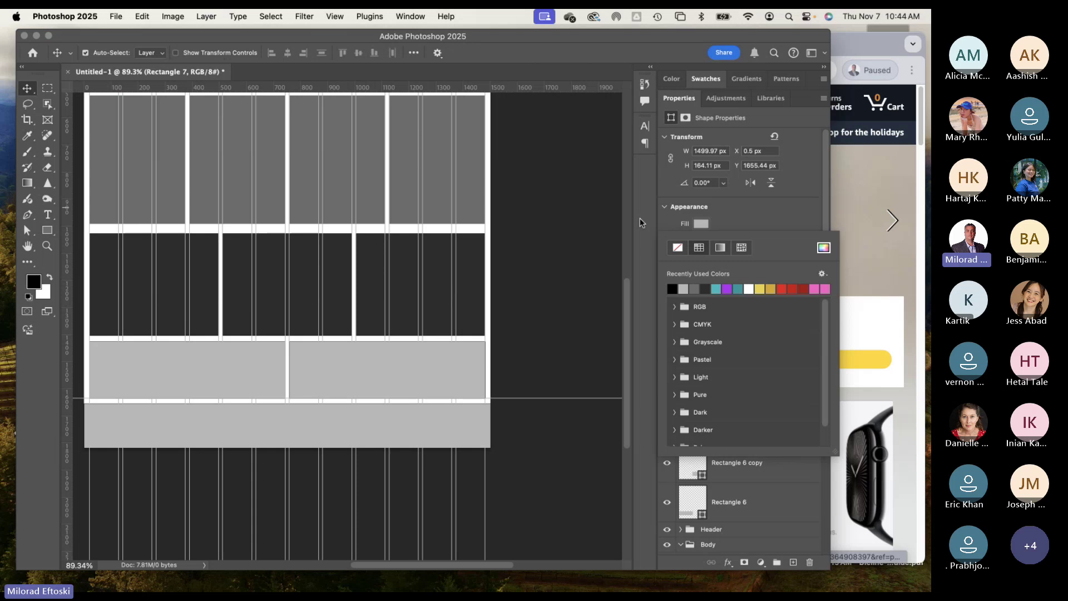
{"action": "left_click", "coordinate": [694, 289]}
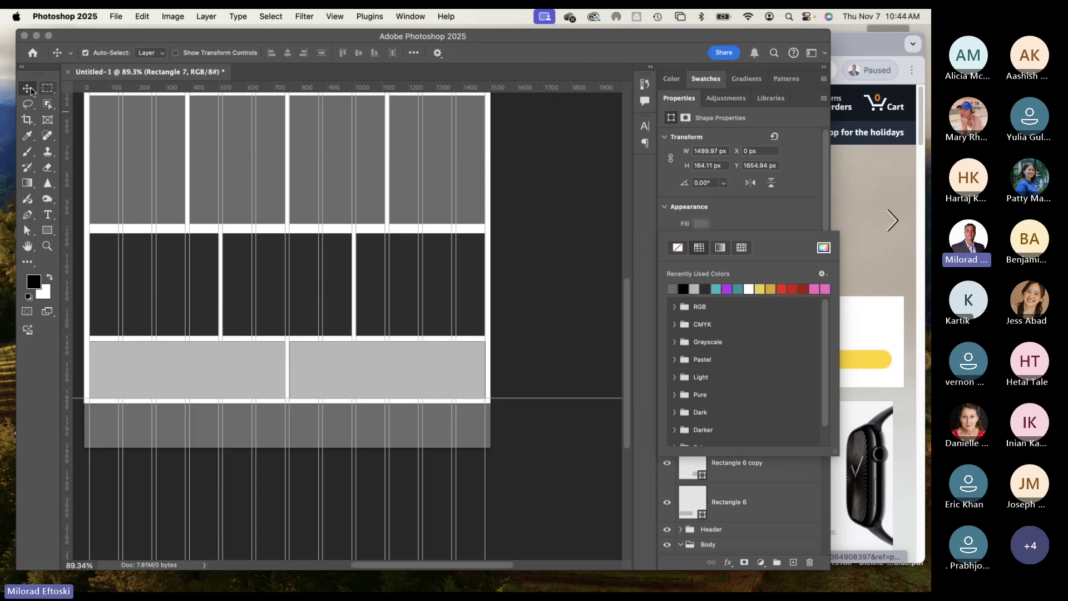
{"action": "left_click", "coordinate": [532, 225]}
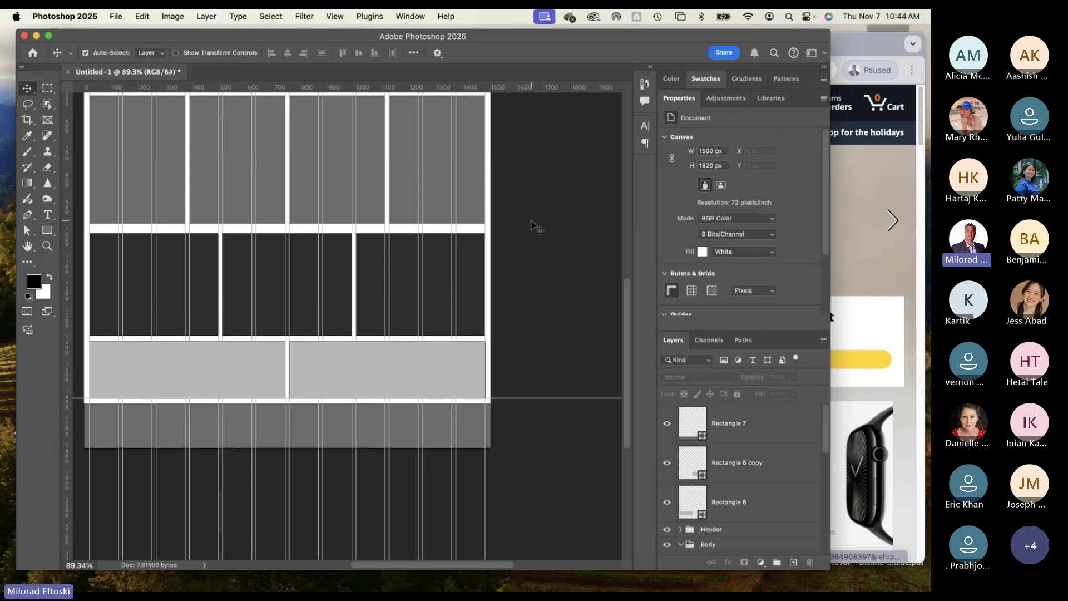
{"action": "key", "text": "super+minus"}
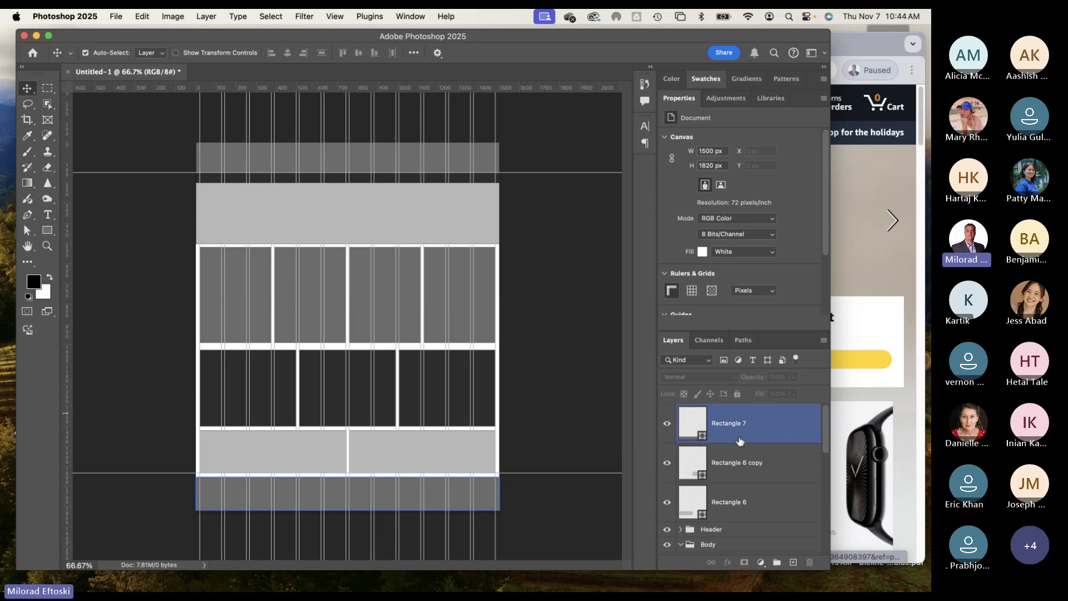
Step: Move Rectangle 6 and Rectangle 6 copy, the two grey boxes, into the Body group
{"action": "scroll", "coordinate": [723, 478], "scroll_direction": "down", "scroll_amount": 1}
{"action": "scroll", "coordinate": [723, 478], "scroll_direction": "up", "scroll_amount": 1}
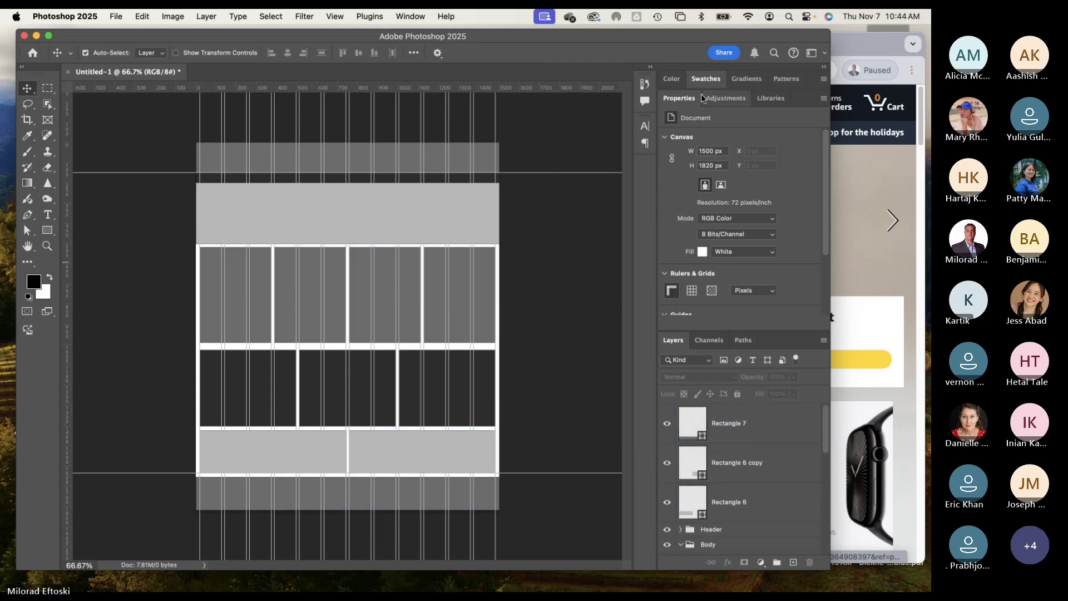
{"action": "double_click", "coordinate": [678, 98]}
{"action": "left_click", "coordinate": [688, 237]}
{"action": "left_click", "coordinate": [684, 207]}
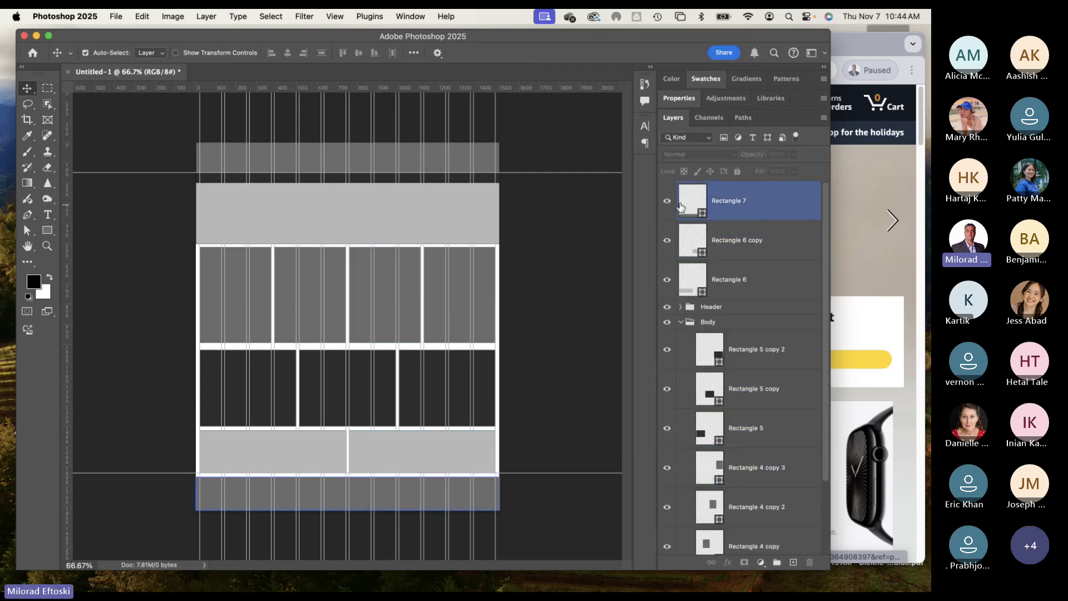
{"action": "left_click", "coordinate": [734, 239]}
{"action": "left_click", "coordinate": [728, 267]}
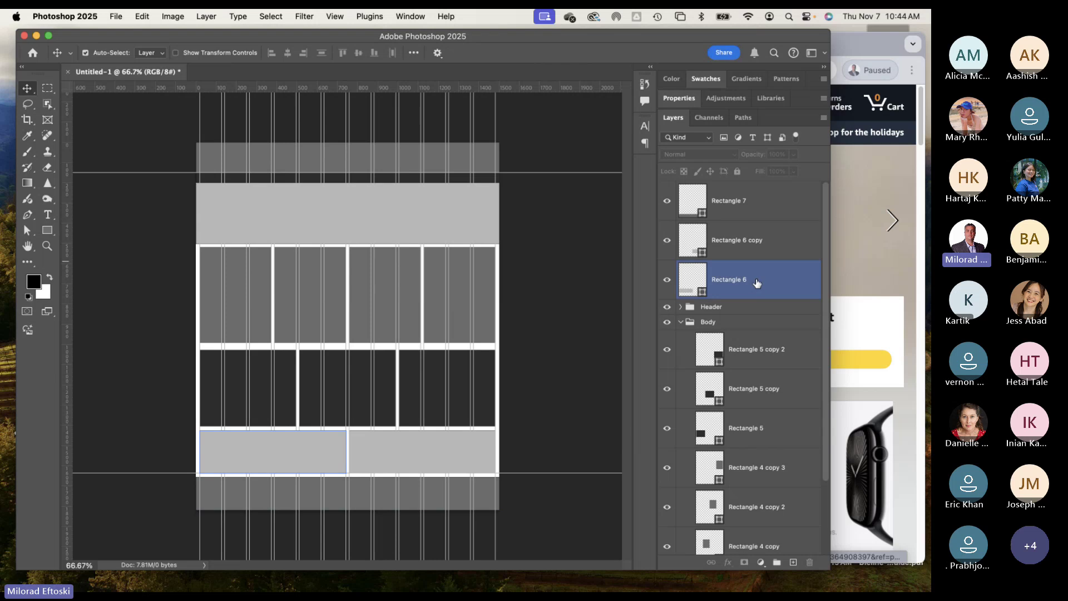
{"action": "left_click", "coordinate": [757, 284]}
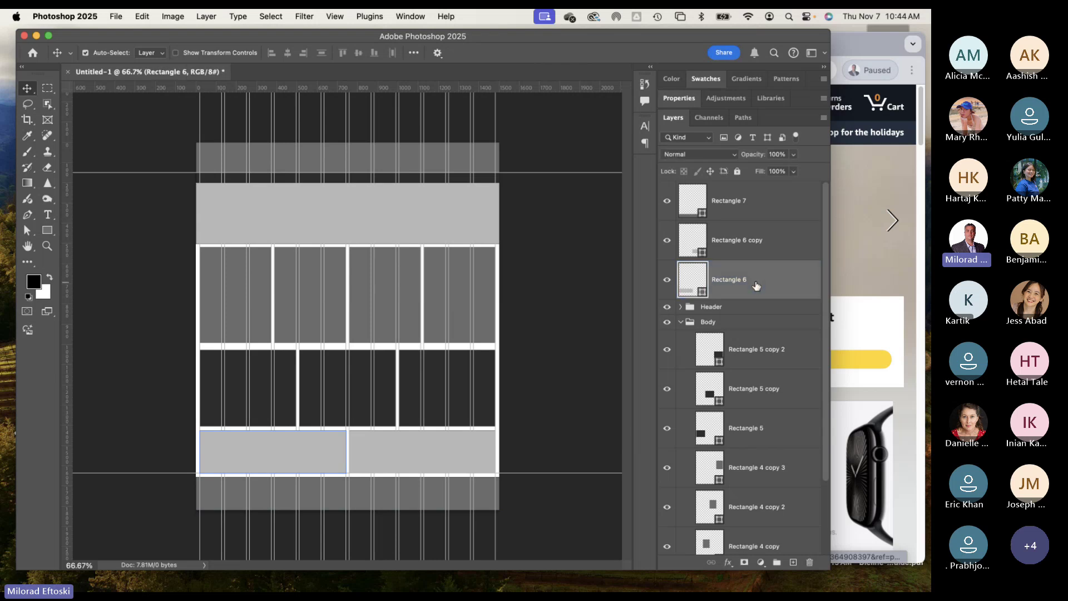
{"action": "left_click", "coordinate": [686, 248], "text": "shift"}
{"action": "left_click_drag", "start_coordinate": [687, 249], "coordinate": [699, 326]}
Step: Collapse the Body group and toggle its visibility to check its contents
{"action": "left_click", "coordinate": [682, 245]}
{"action": "left_click", "coordinate": [680, 245]}
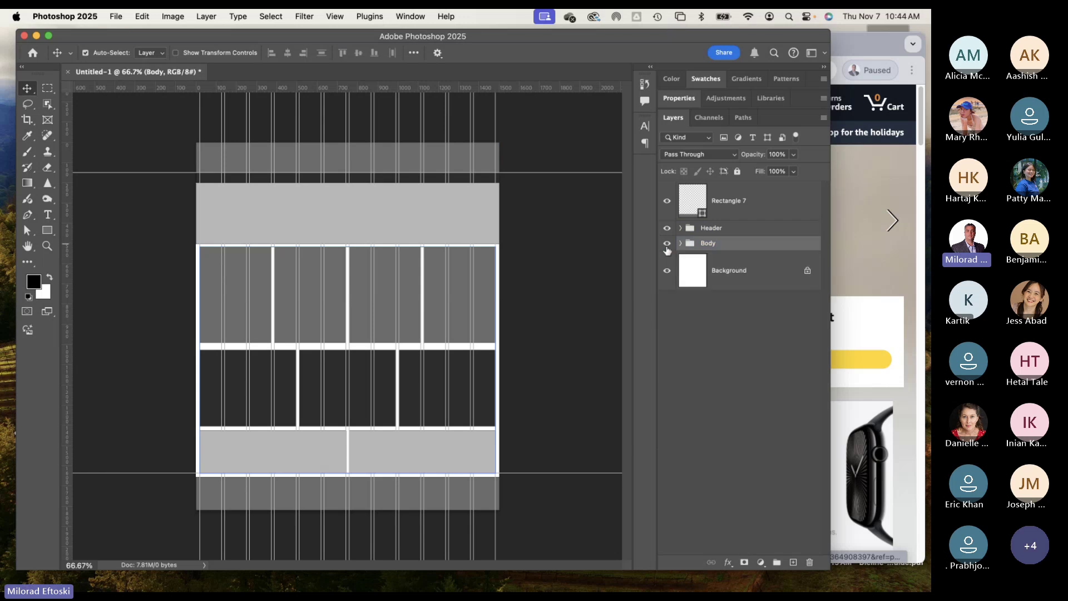
{"action": "left_click", "coordinate": [666, 245]}
{"action": "left_click", "coordinate": [665, 245]}
{"action": "left_click", "coordinate": [666, 245]}
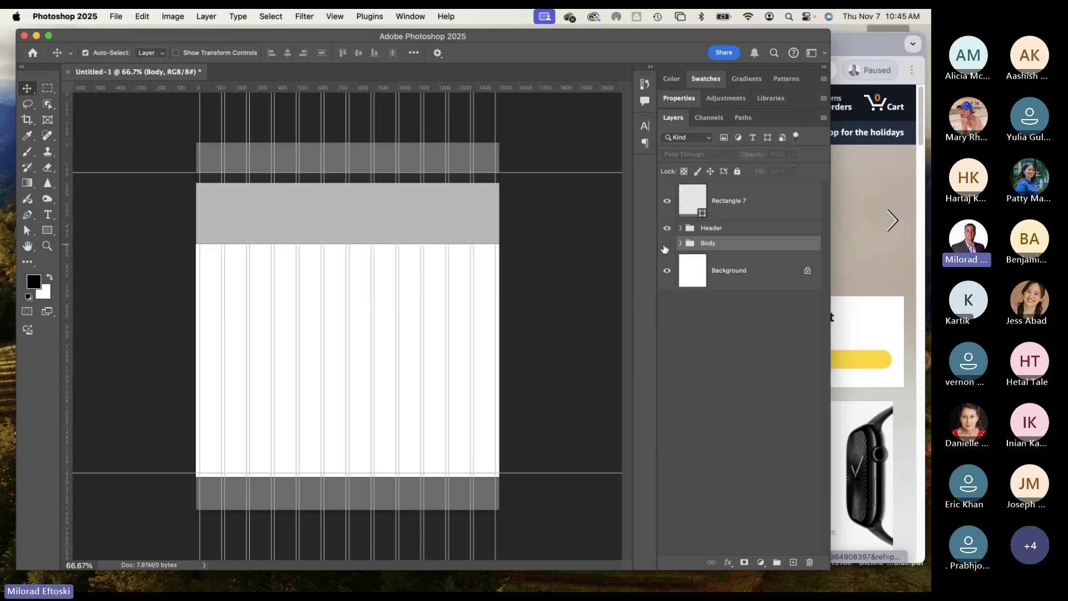
{"action": "left_click", "coordinate": [665, 244]}
{"action": "left_click", "coordinate": [666, 245]}
{"action": "left_click", "coordinate": [665, 244]}
{"action": "left_click", "coordinate": [666, 245]}
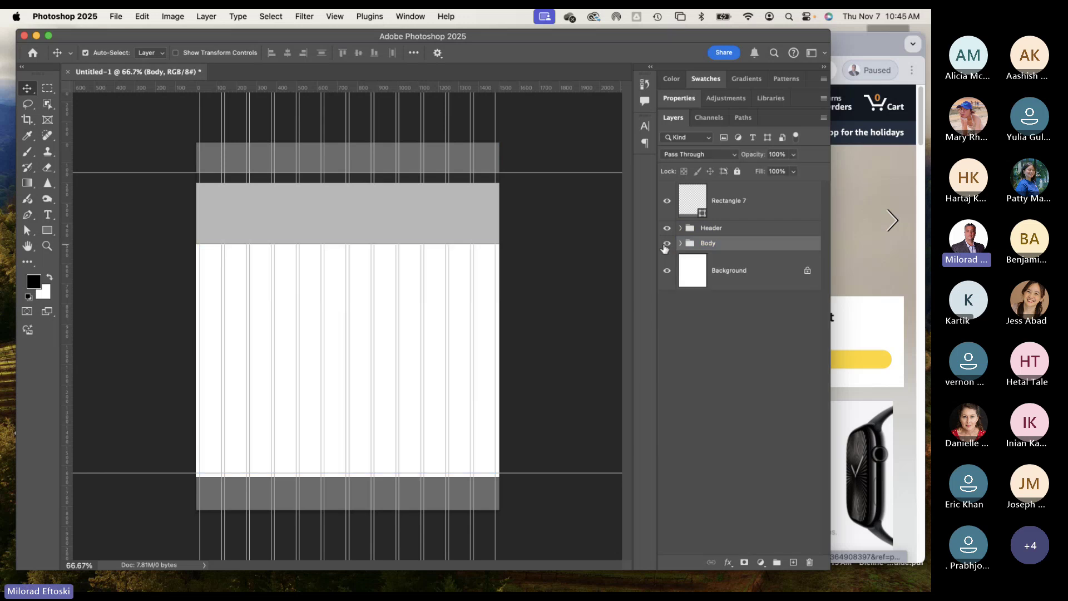
{"action": "left_click", "coordinate": [665, 245]}
Step: Identify Rectangle 7 as the footer shape and move it below the Body group
{"action": "left_click", "coordinate": [666, 228]}
{"action": "left_click", "coordinate": [667, 228]}
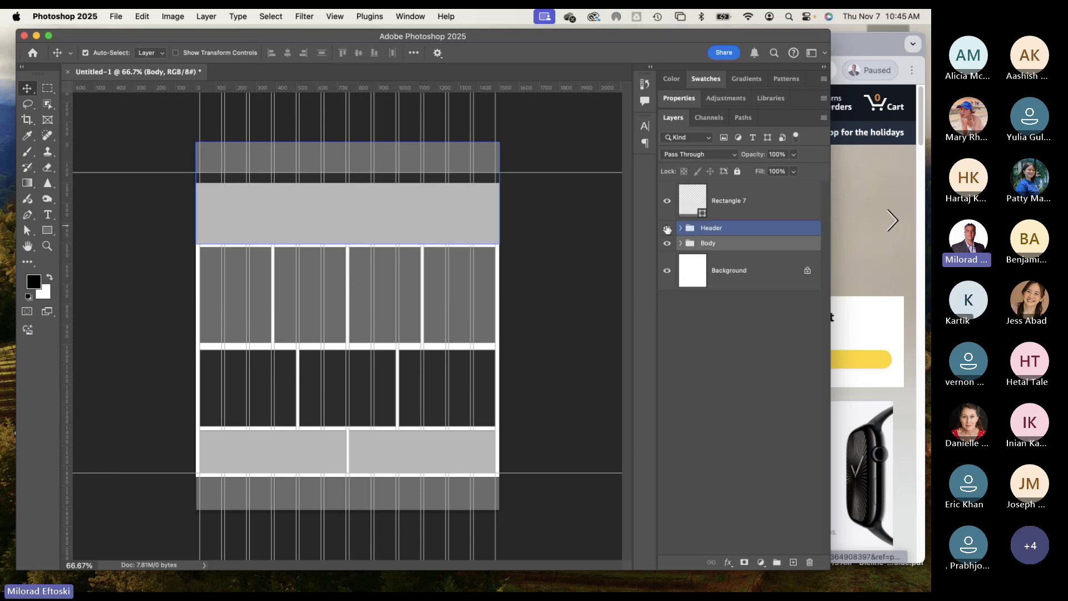
{"action": "left_click", "coordinate": [666, 201]}
{"action": "left_click", "coordinate": [667, 201]}
{"action": "left_click_drag", "start_coordinate": [764, 216], "coordinate": [767, 254]}
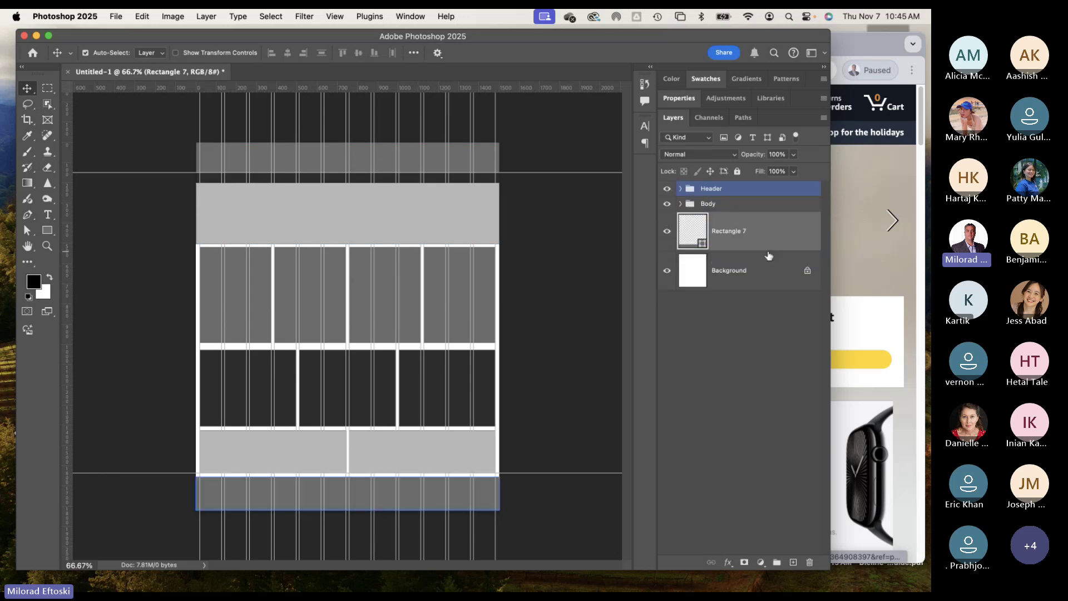
Step: Group Rectangle 7 and name the new group Footer
{"action": "left_click", "coordinate": [739, 240]}
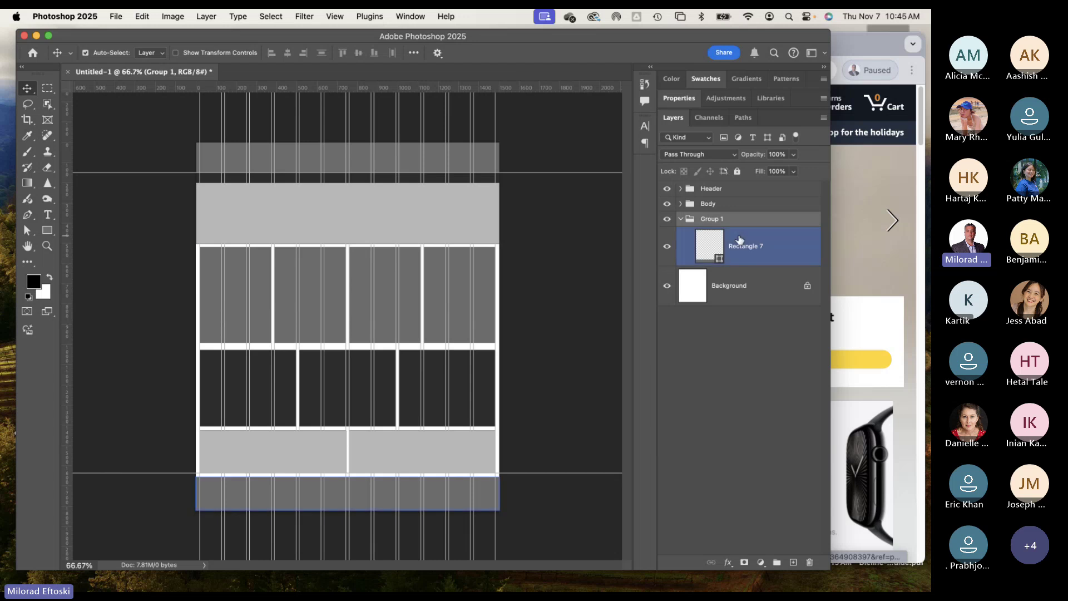
{"action": "key", "text": "super+g"}
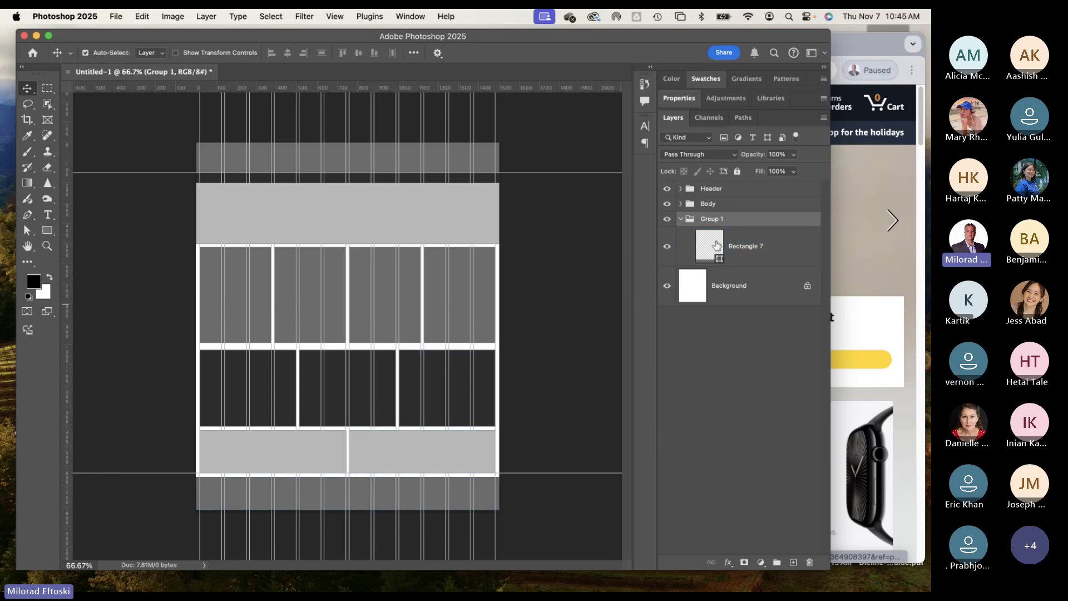
{"action": "left_click", "coordinate": [715, 245]}
{"action": "double_click", "coordinate": [711, 219]}
{"action": "type", "text": "Footer"}
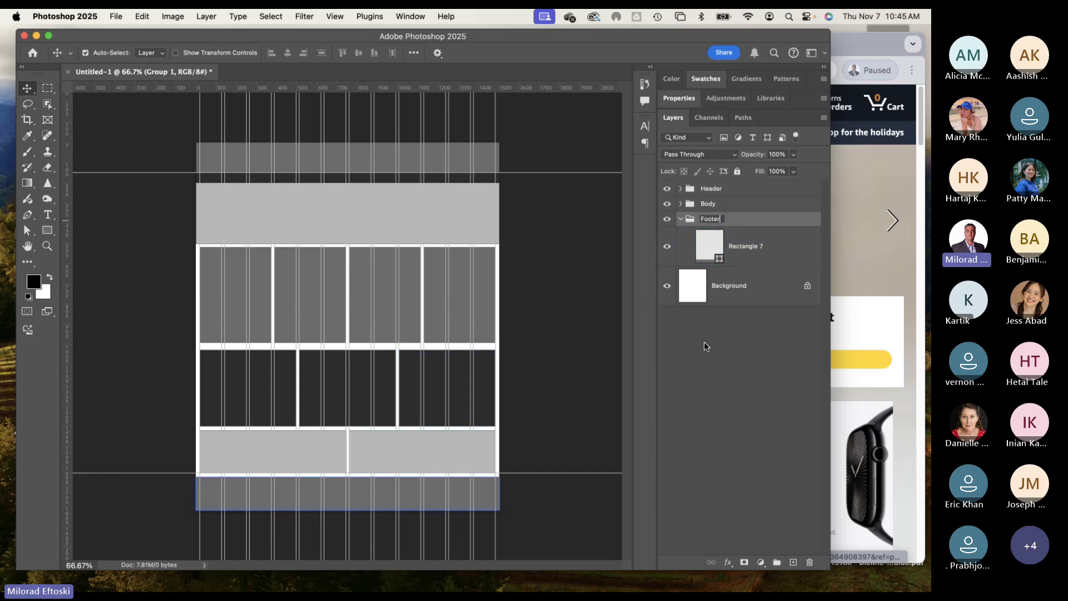
{"action": "left_click", "coordinate": [690, 201]}
{"action": "left_click", "coordinate": [692, 219]}
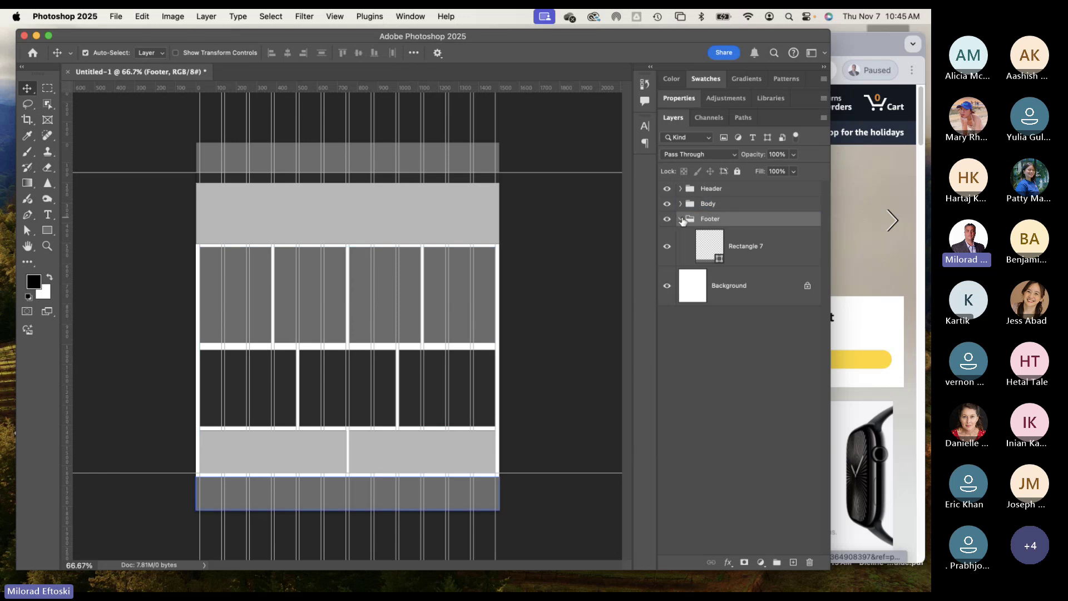
{"action": "left_click", "coordinate": [679, 218]}
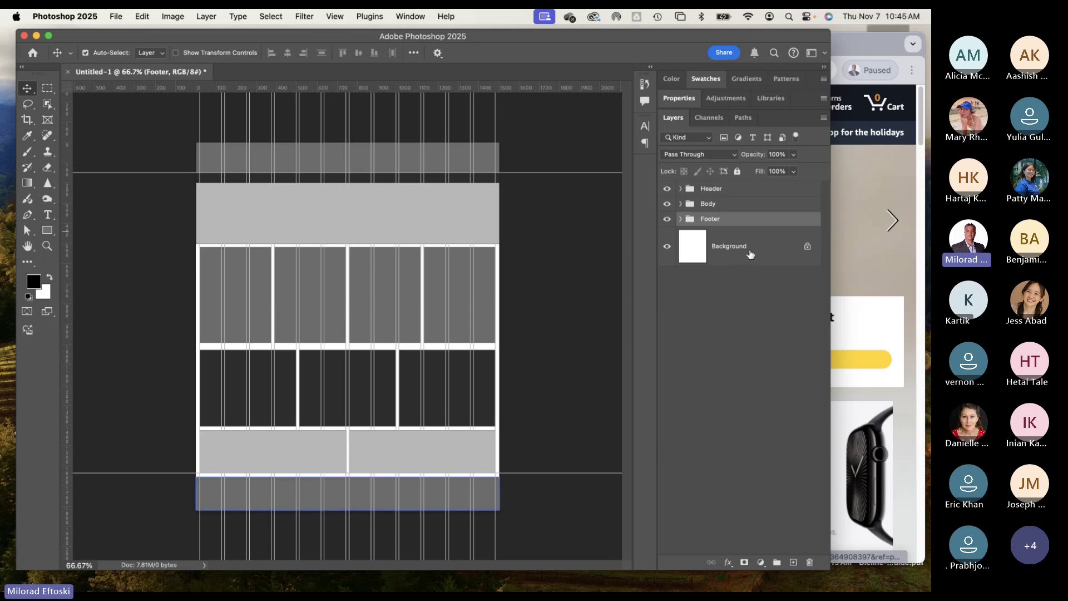
Step: Review the Body and Header groups' layers, then collapse them and deselect
{"action": "left_click", "coordinate": [681, 204]}
{"action": "left_click", "coordinate": [681, 204]}
{"action": "left_click", "coordinate": [682, 205]}
{"action": "left_click", "coordinate": [681, 205]}
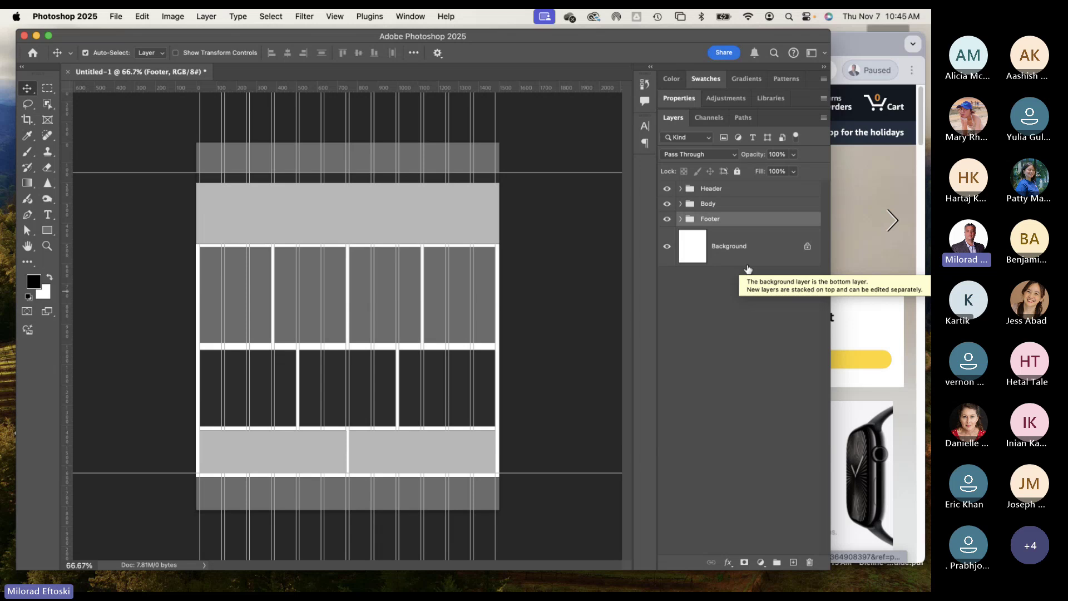
{"action": "left_click", "coordinate": [679, 190]}
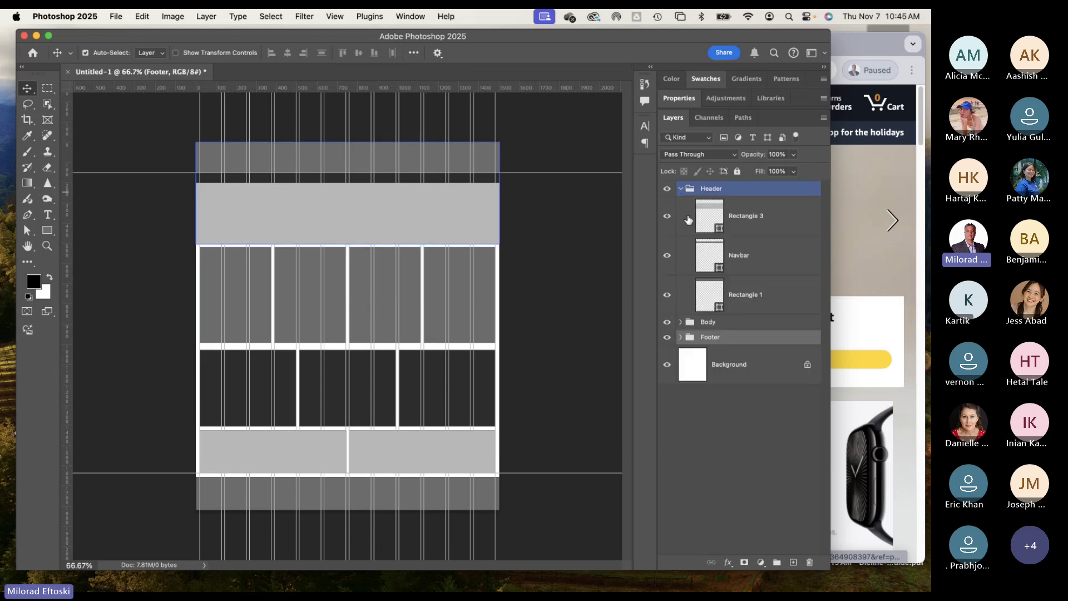
{"action": "left_click", "coordinate": [680, 190]}
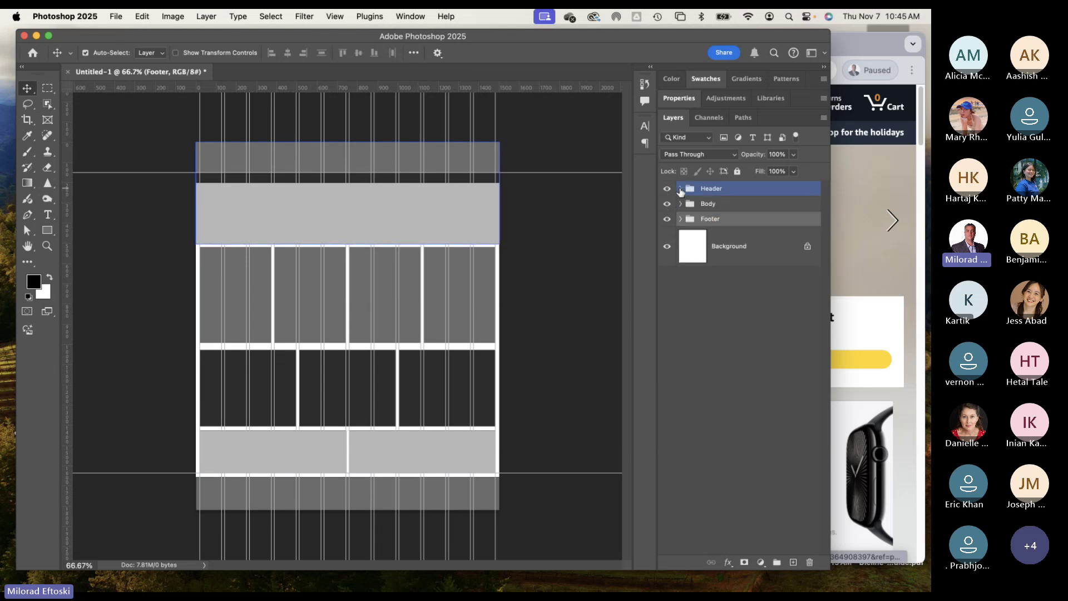
{"action": "left_click", "coordinate": [680, 190]}
{"action": "key", "text": "alt+bracketleft"}
{"action": "key", "text": "alt+bracketleft"}
{"action": "key", "text": "alt+bracketright"}
{"action": "key", "text": "alt+bracketright"}
{"action": "key", "text": "alt+bracketleft"}
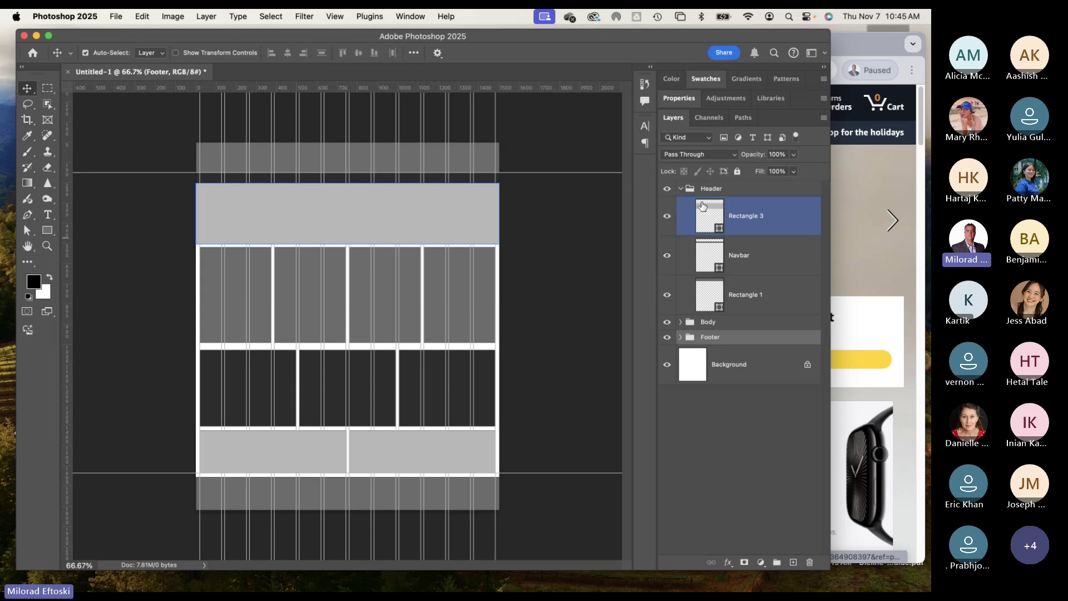
{"action": "key", "text": "alt+bracketright"}
{"action": "left_click", "coordinate": [680, 190]}
{"action": "left_click", "coordinate": [755, 333]}
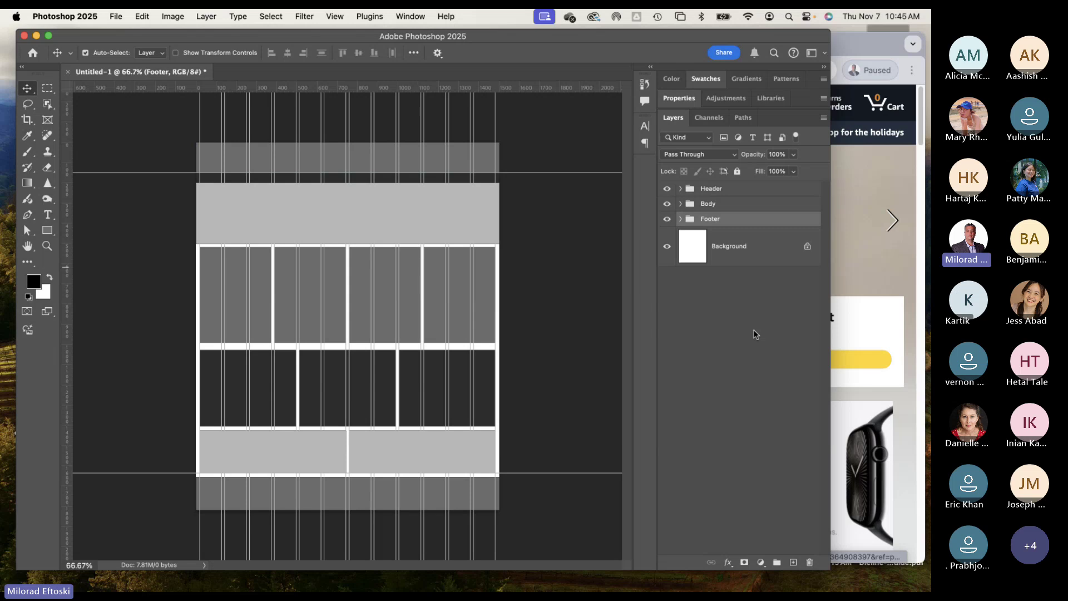
Step: Nudge the three dark body cells and the two light-grey cells upward
{"action": "left_click", "coordinate": [272, 373]}
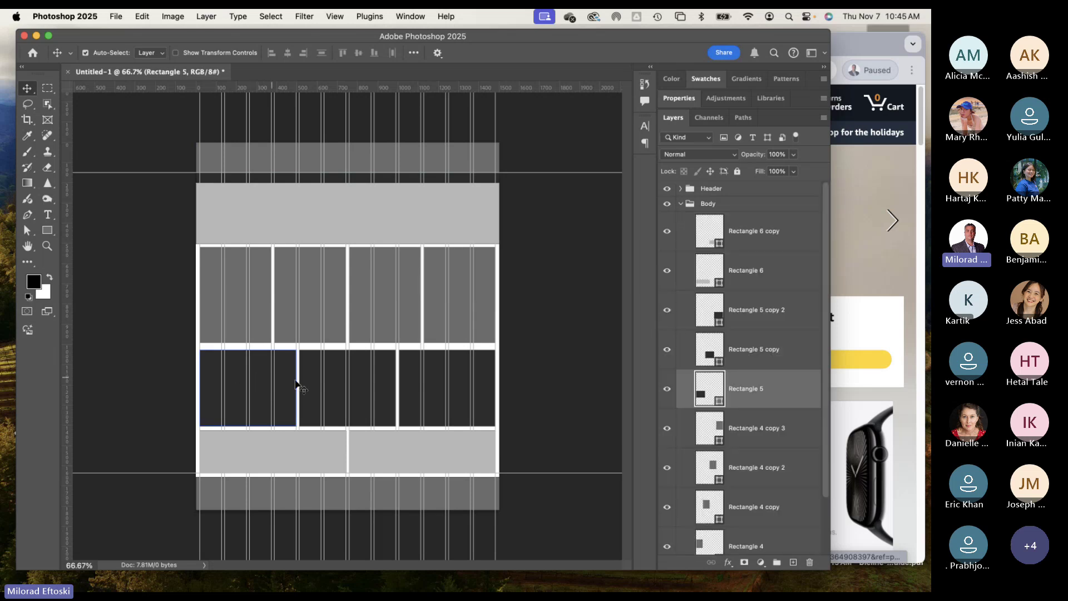
{"action": "left_click", "coordinate": [312, 384], "text": "shift"}
{"action": "left_click", "coordinate": [409, 389], "text": "shift"}
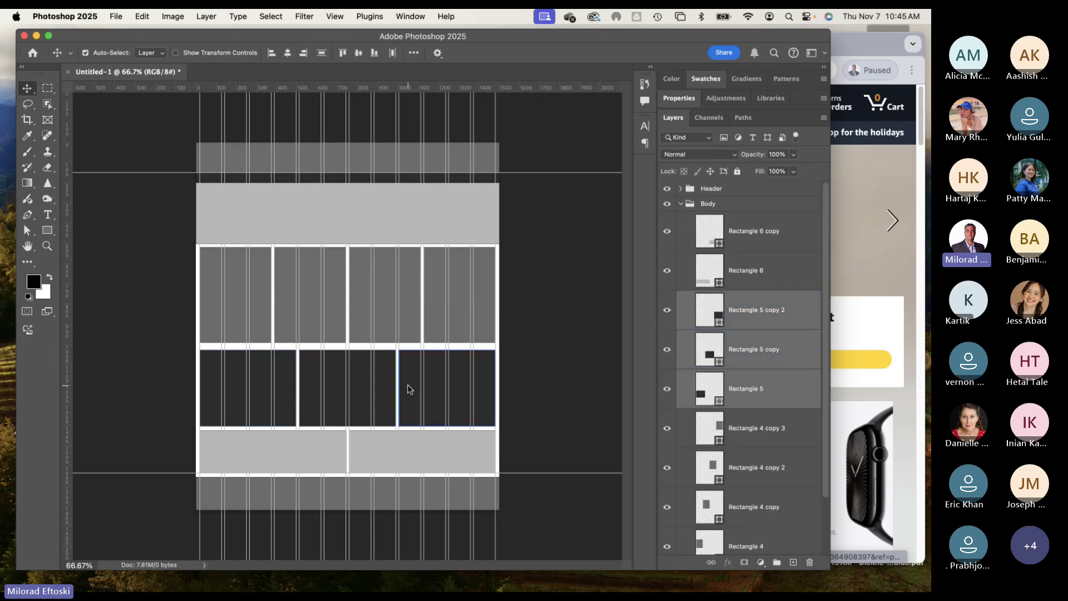
{"action": "key", "text": "shift+Up"}
{"action": "key", "text": "shift+Up"}
{"action": "key", "text": "shift+Down"}
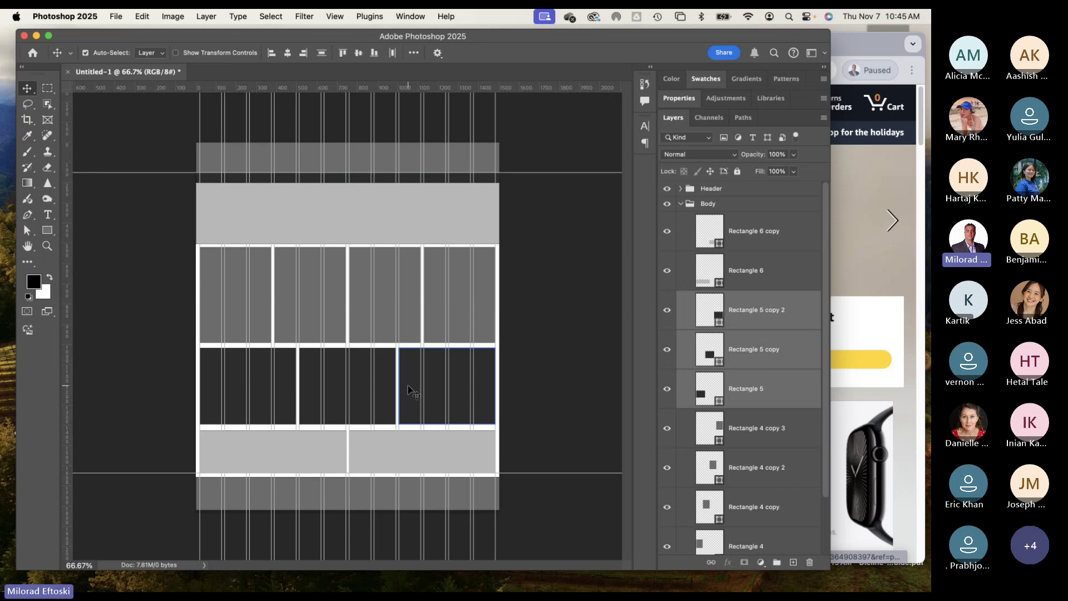
{"action": "key", "text": "shift+Up"}
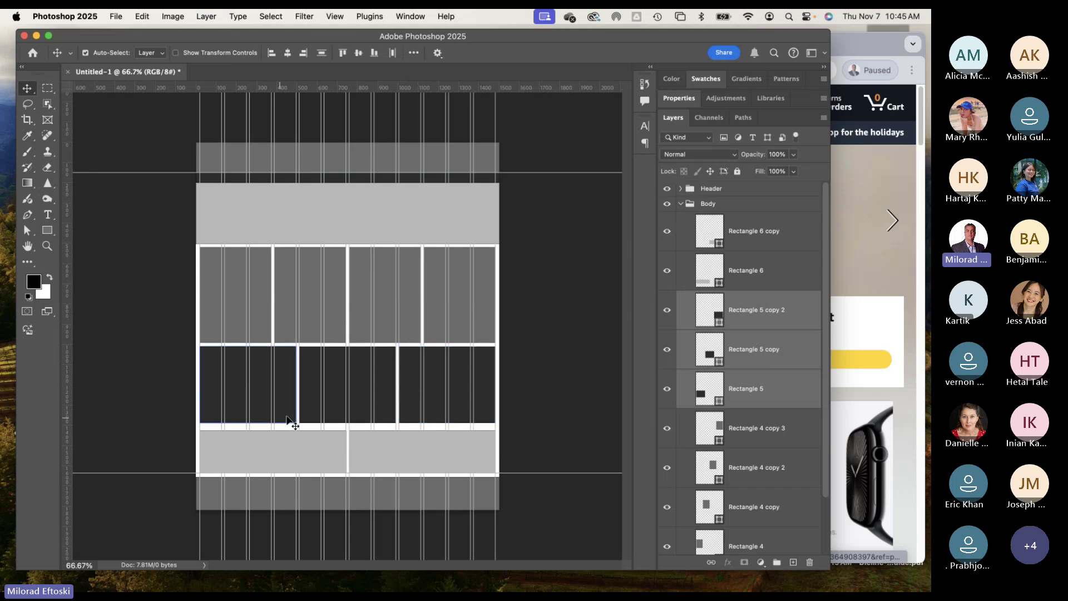
{"action": "left_click", "coordinate": [283, 444]}
{"action": "left_click", "coordinate": [377, 451], "text": "shift"}
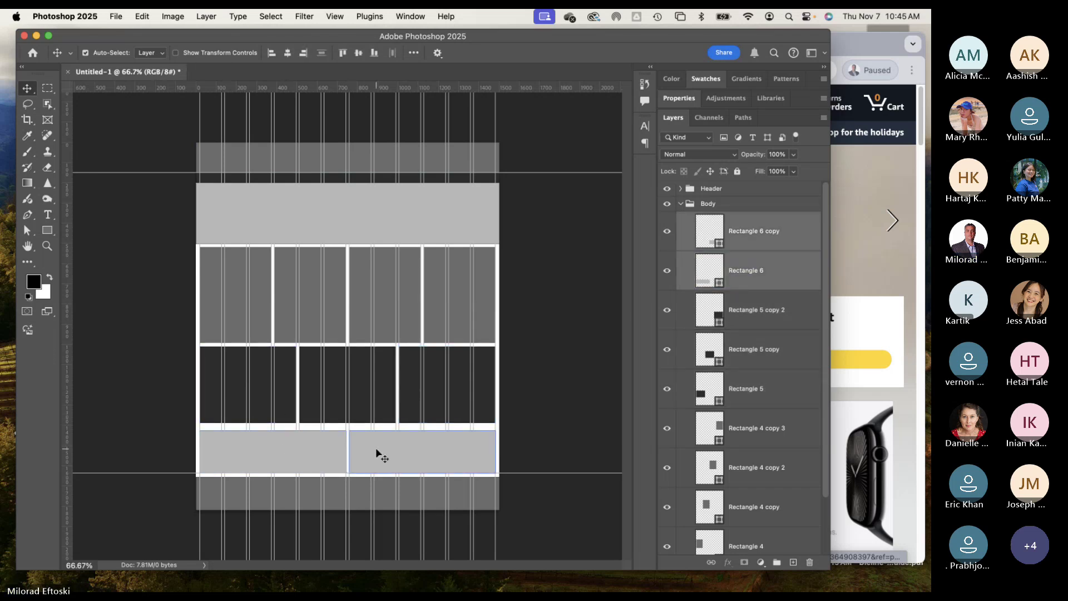
{"action": "key", "text": "shift+Up"}
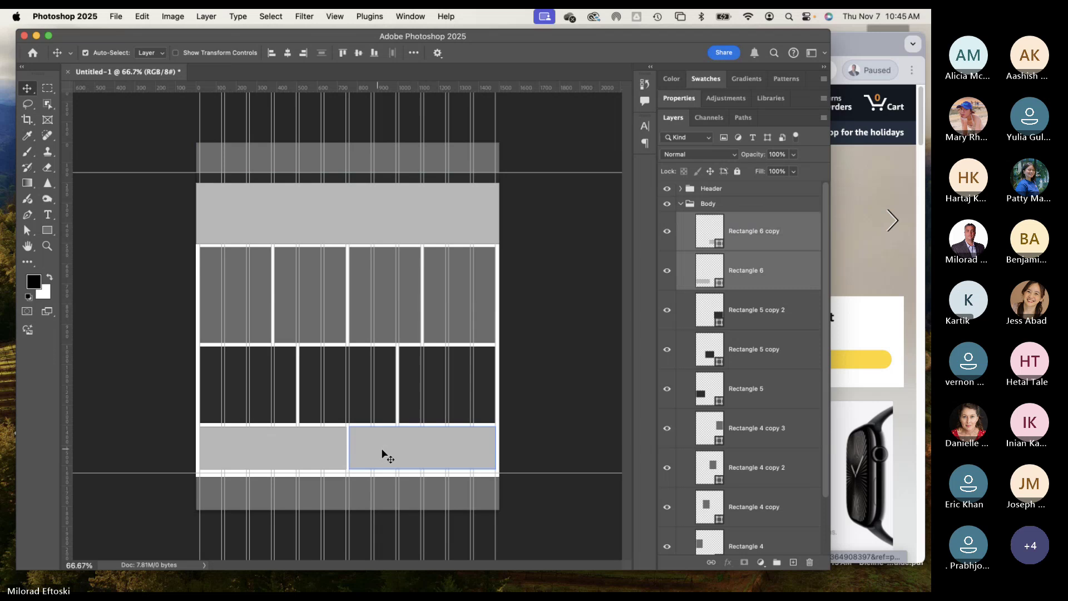
Step: Extend the footer rectangle's top edge up to the guide
{"action": "left_click", "coordinate": [359, 486]}
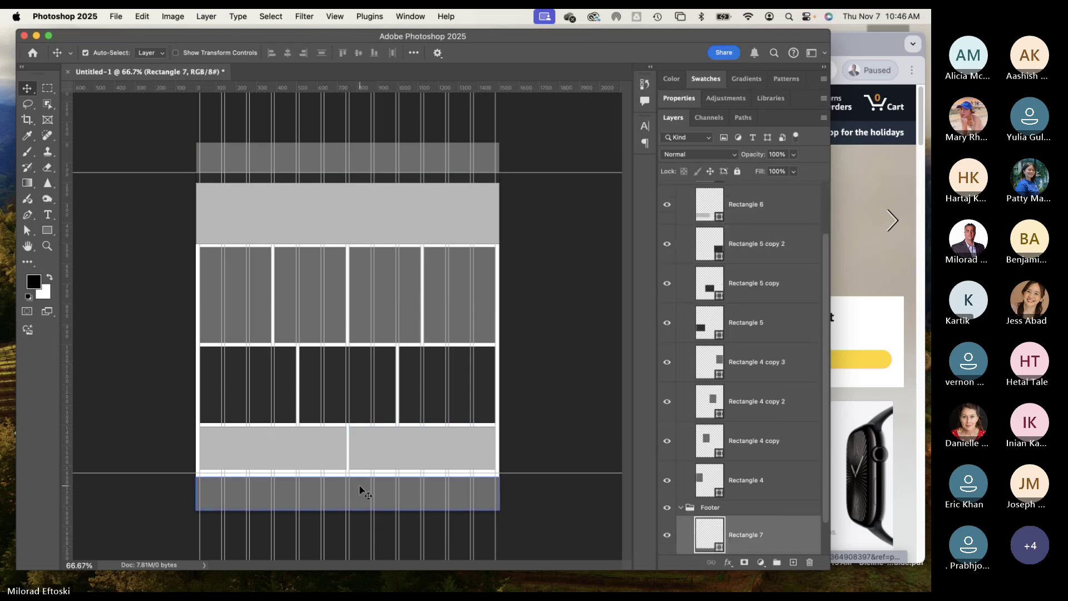
{"action": "key", "text": "ctrl+t"}
{"action": "left_click_drag", "start_coordinate": [349, 477], "coordinate": [349, 473]}
{"action": "key", "text": "Return"}
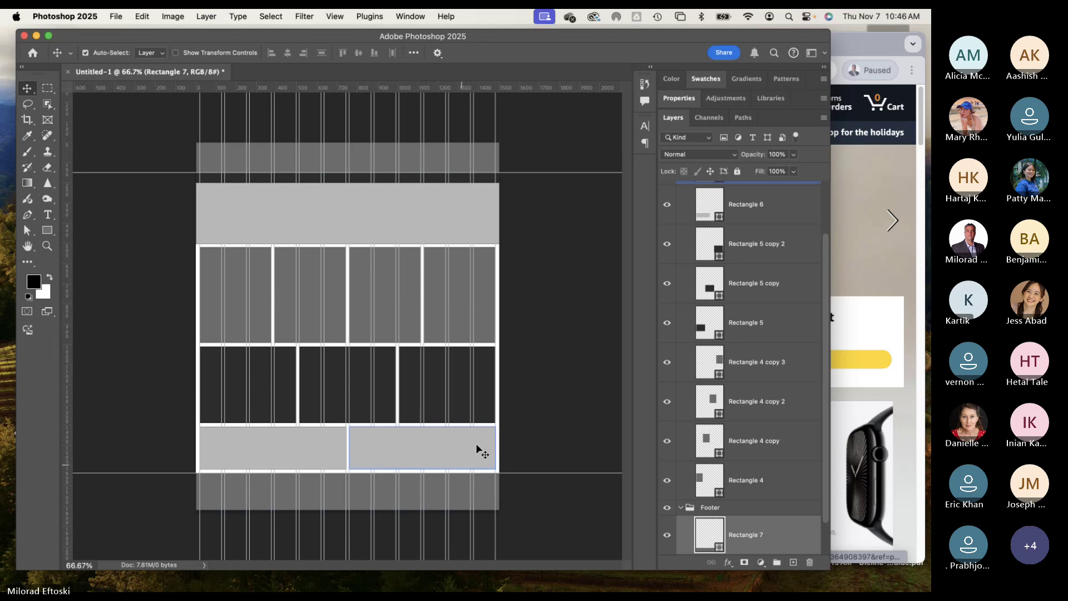
{"action": "left_click", "coordinate": [113, 14]}
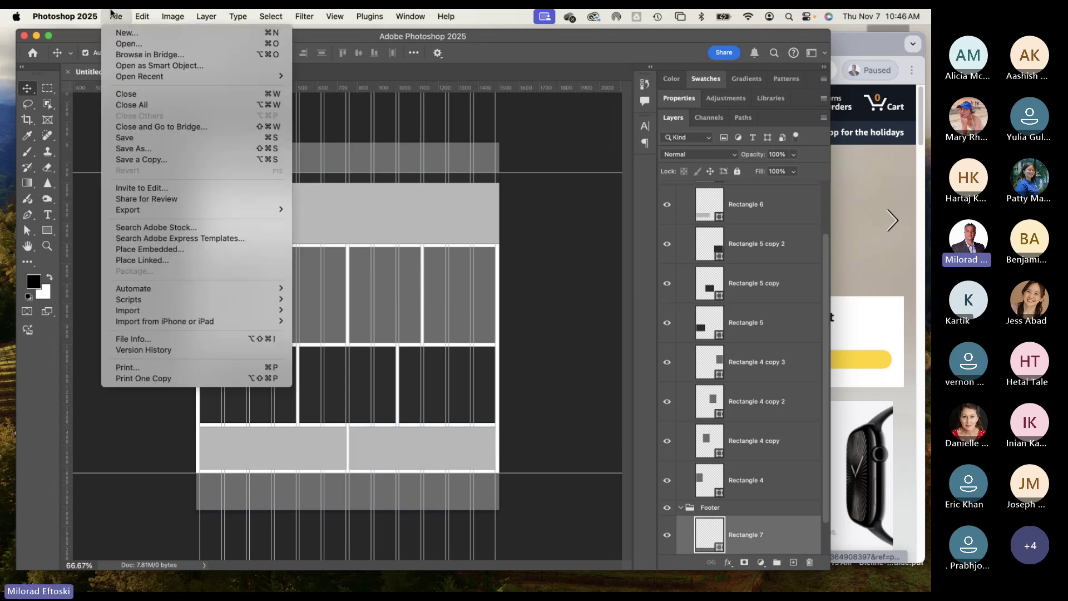
Step: Save the wireframe to the computer as Website Wireframe Template.psd in Photoshop format
{"action": "left_click", "coordinate": [148, 148]}
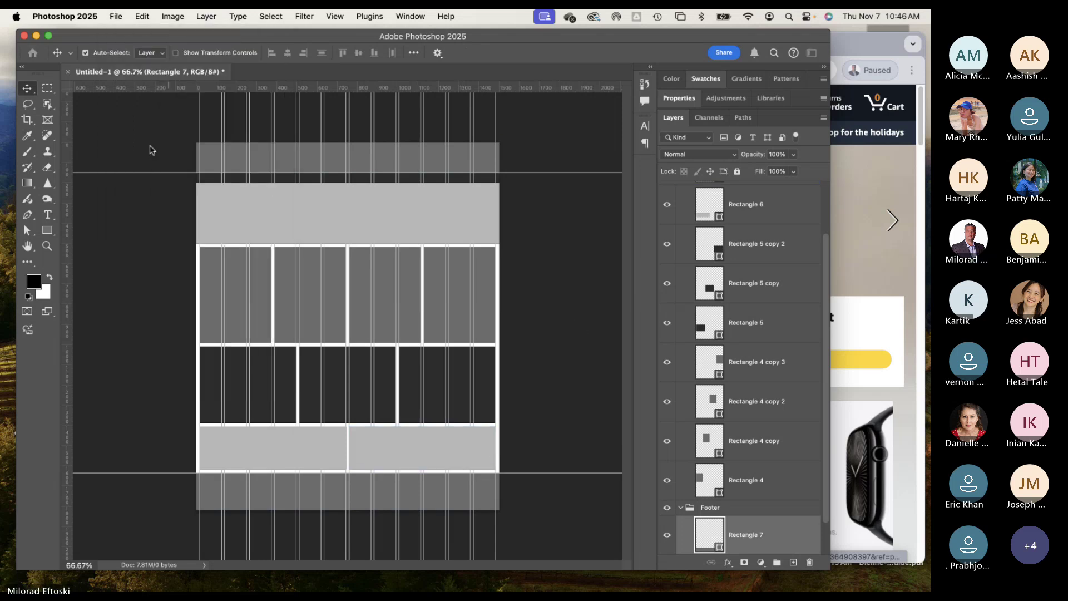
{"action": "type", "text": "Web"}
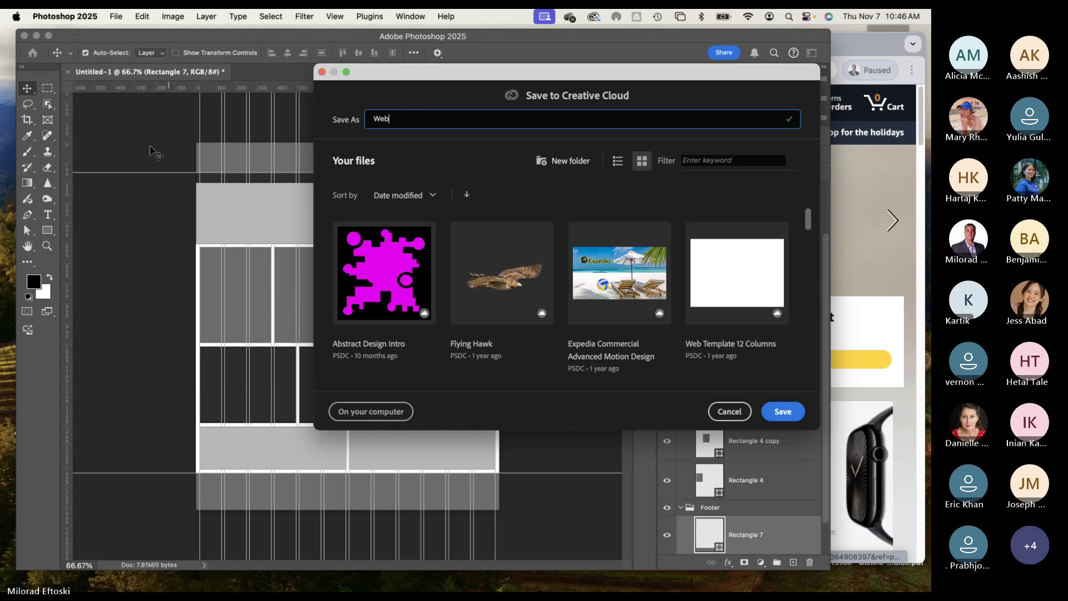
{"action": "type", "text": "site "}
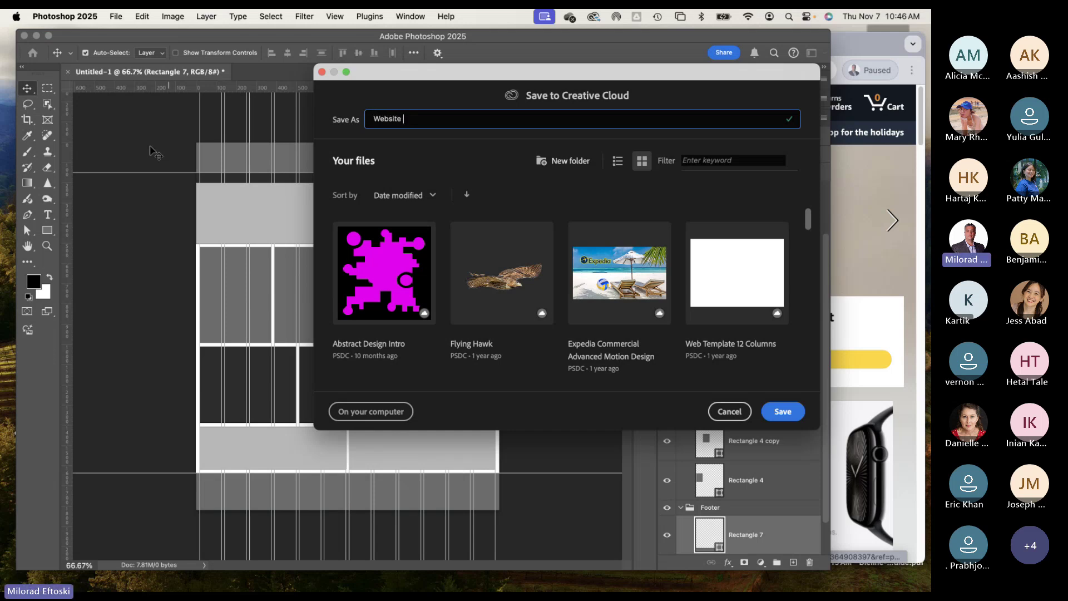
{"action": "type", "text": "Wireframe Templage"}
{"action": "key", "text": "BackSpace"}
{"action": "key", "text": "BackSpace"}
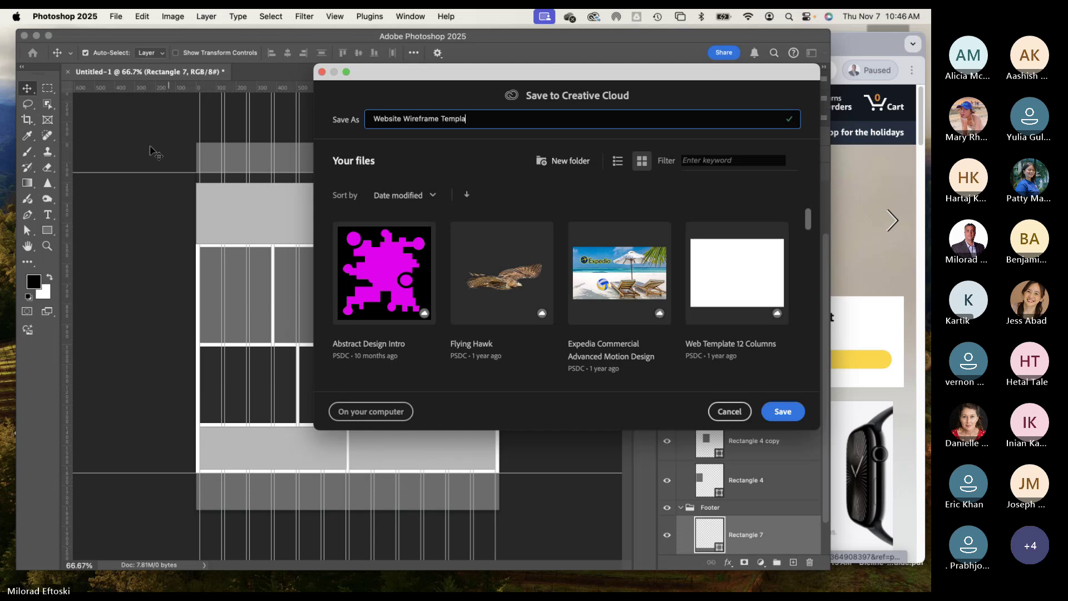
{"action": "type", "text": "te"}
{"action": "left_click", "coordinate": [368, 412]}
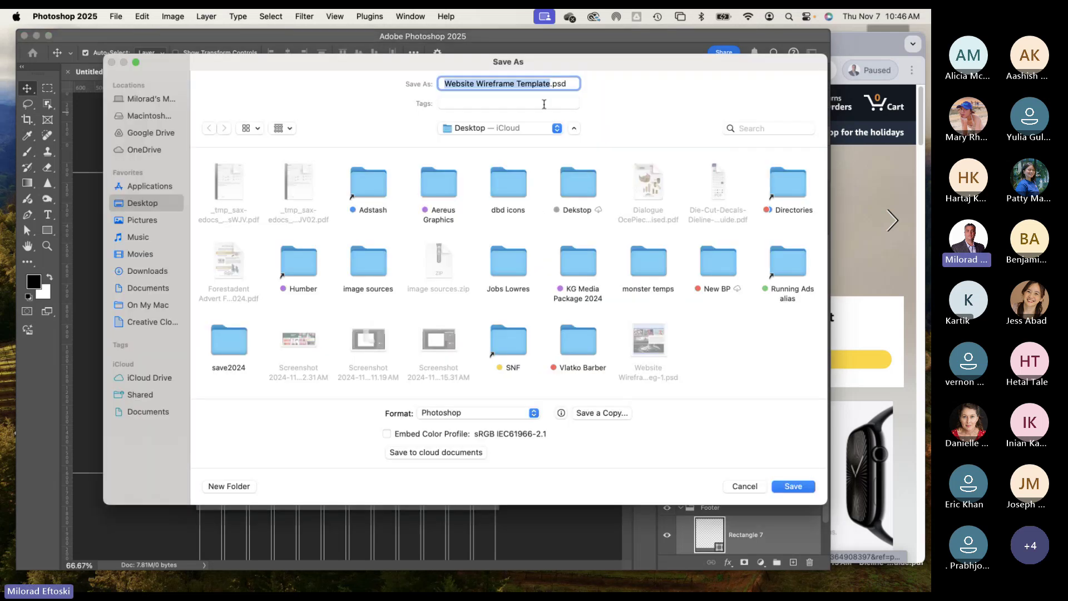
{"action": "left_click", "coordinate": [507, 413]}
{"action": "left_click", "coordinate": [507, 412]}
{"action": "left_click", "coordinate": [792, 487]}
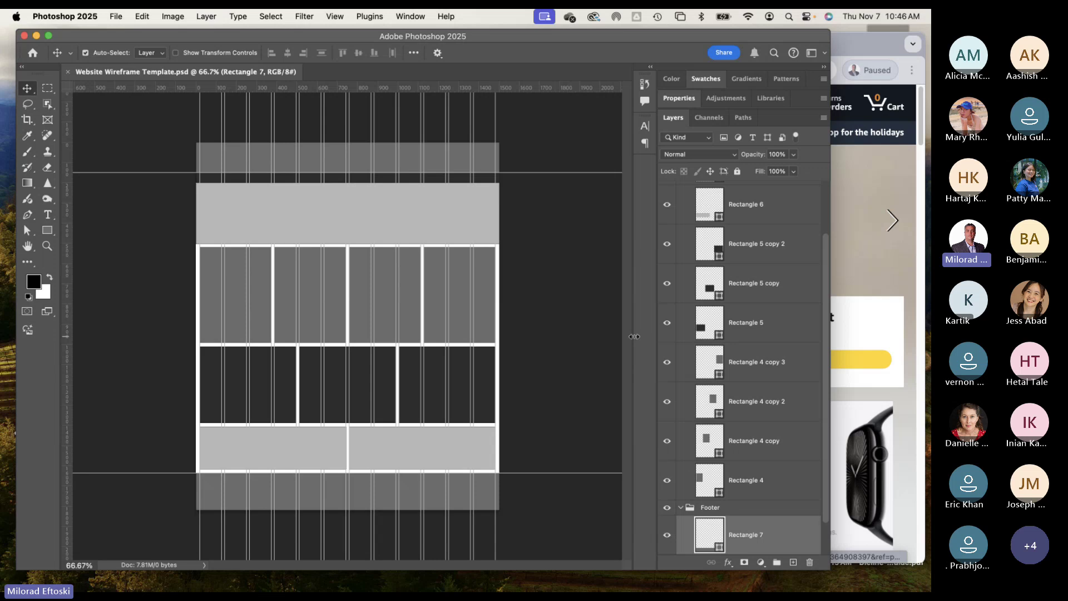
Step: Return from Chrome to Photoshop and hide the guides with Cmd+;
{"action": "left_click", "coordinate": [872, 290]}
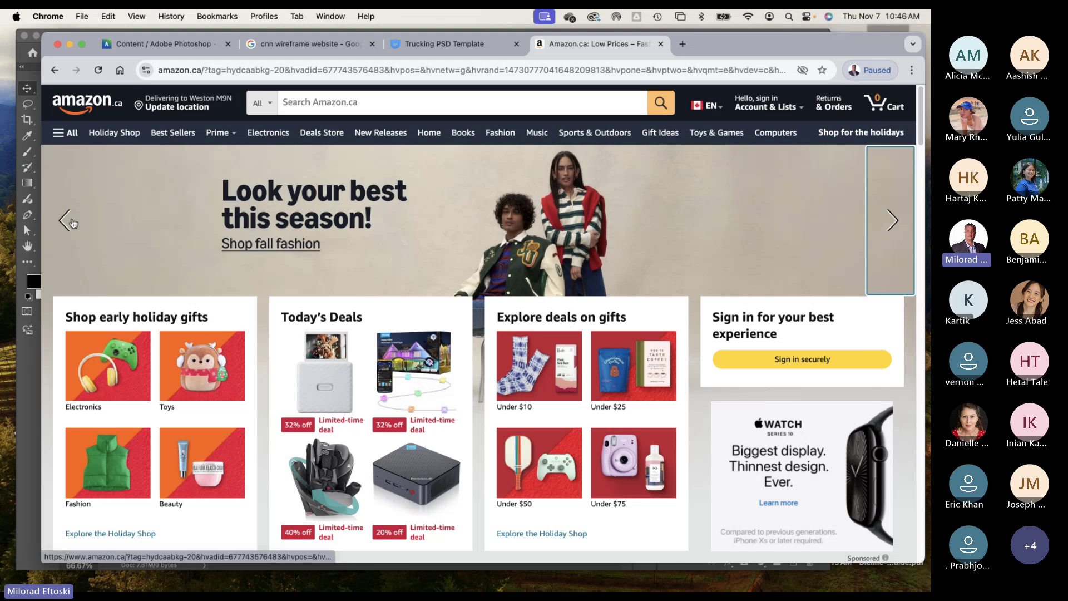
{"action": "left_click", "coordinate": [71, 44]}
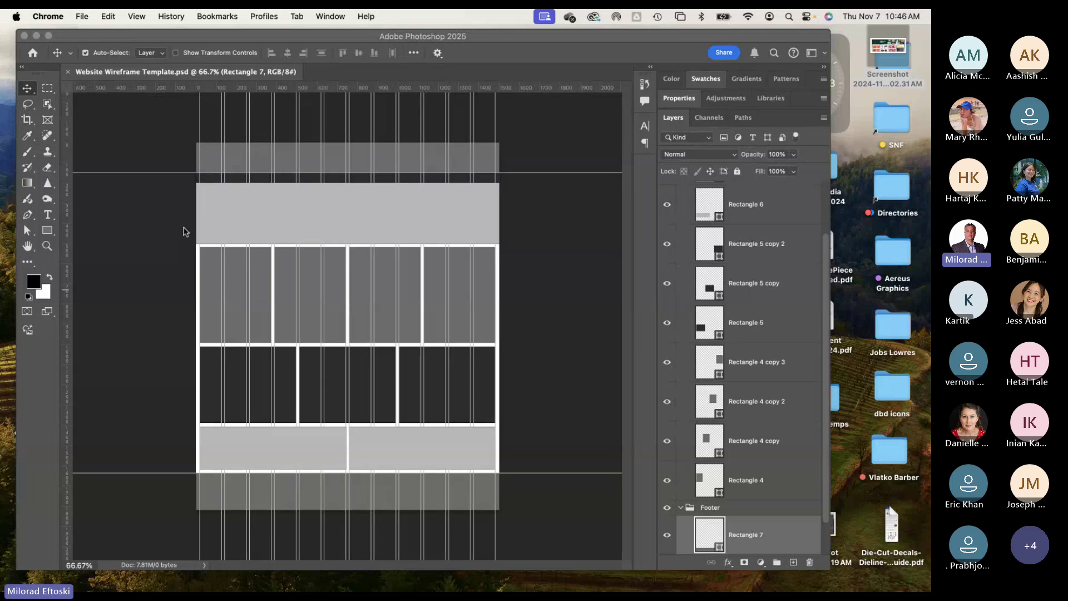
{"action": "left_click", "coordinate": [533, 300]}
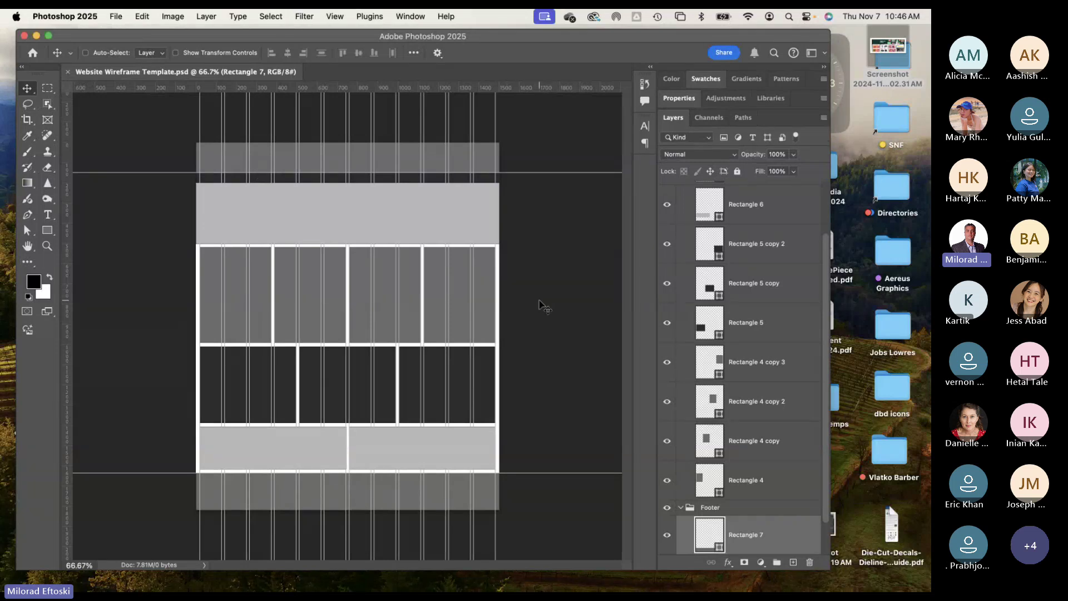
{"action": "key", "text": "super+semicolon"}
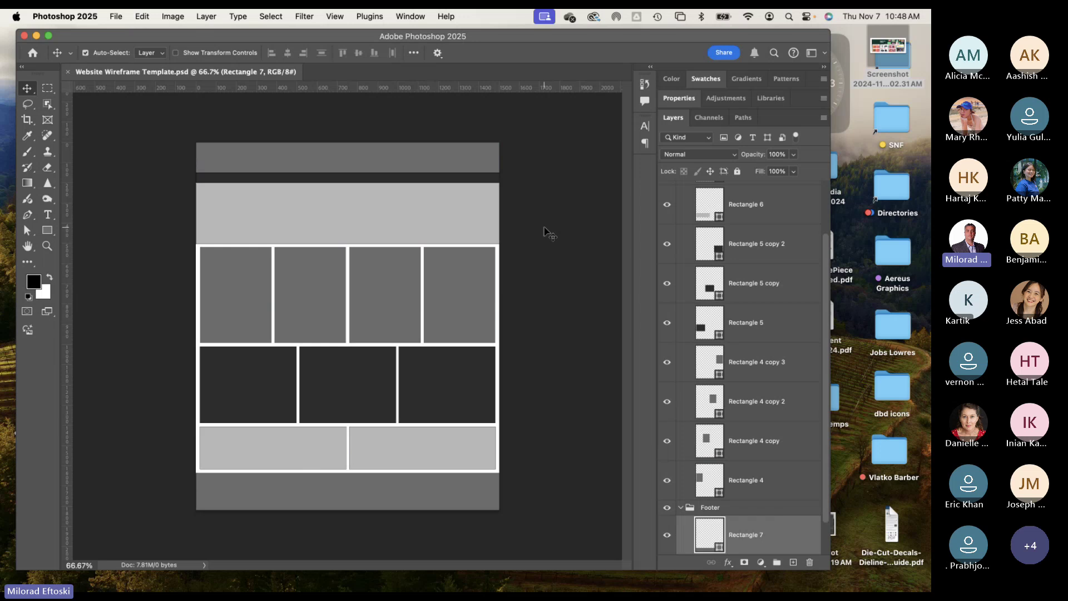
Step: Collapse the Footer and Body groups and save the document
{"action": "left_click", "coordinate": [680, 507]}
{"action": "scroll", "coordinate": [725, 489], "scroll_direction": "up", "scroll_amount": 5}
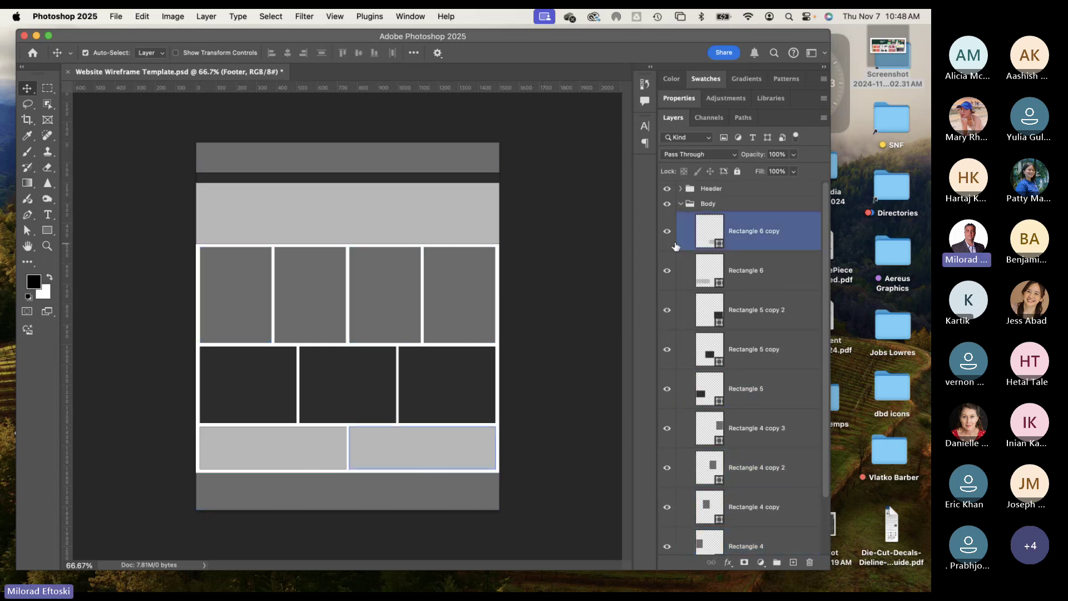
{"action": "left_click", "coordinate": [680, 204]}
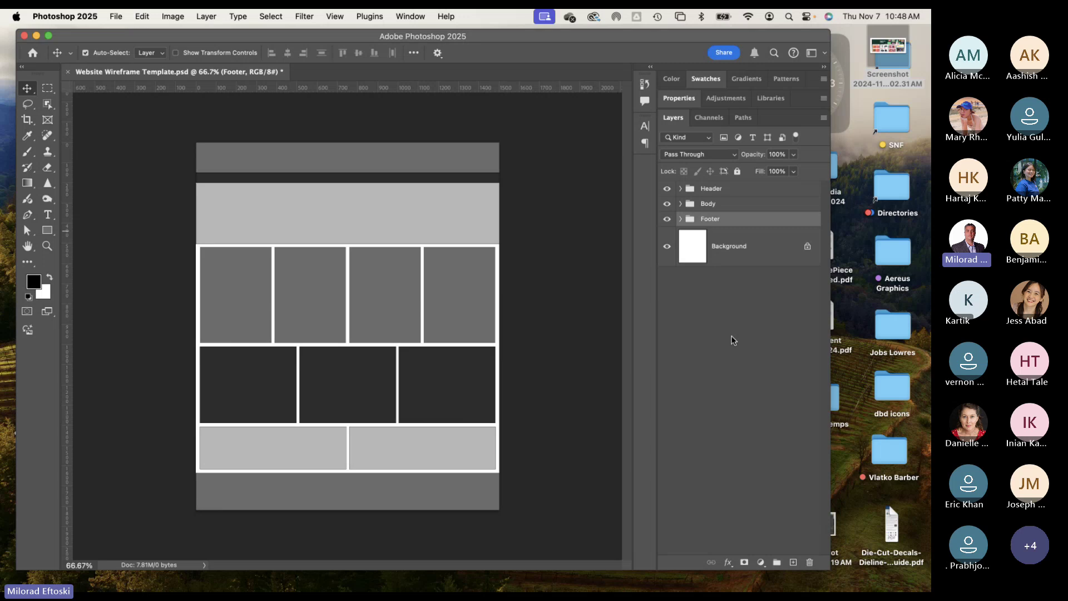
{"action": "key", "text": "cmd+s"}
Step: Minimise the Photoshop window to leave the desktop showing
{"action": "left_click", "coordinate": [118, 17]}
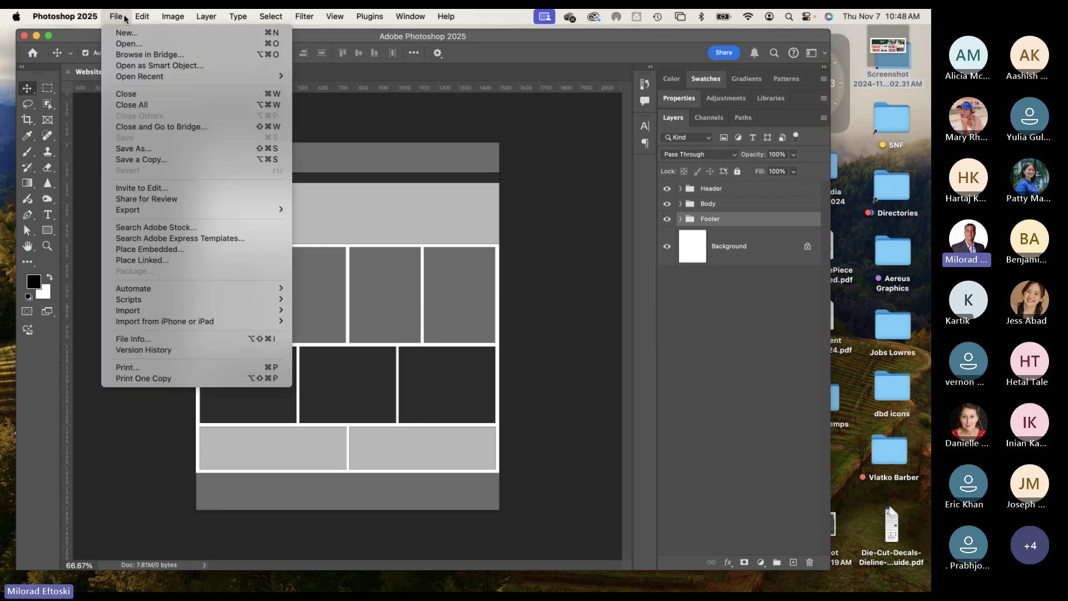
{"action": "left_click", "coordinate": [558, 205]}
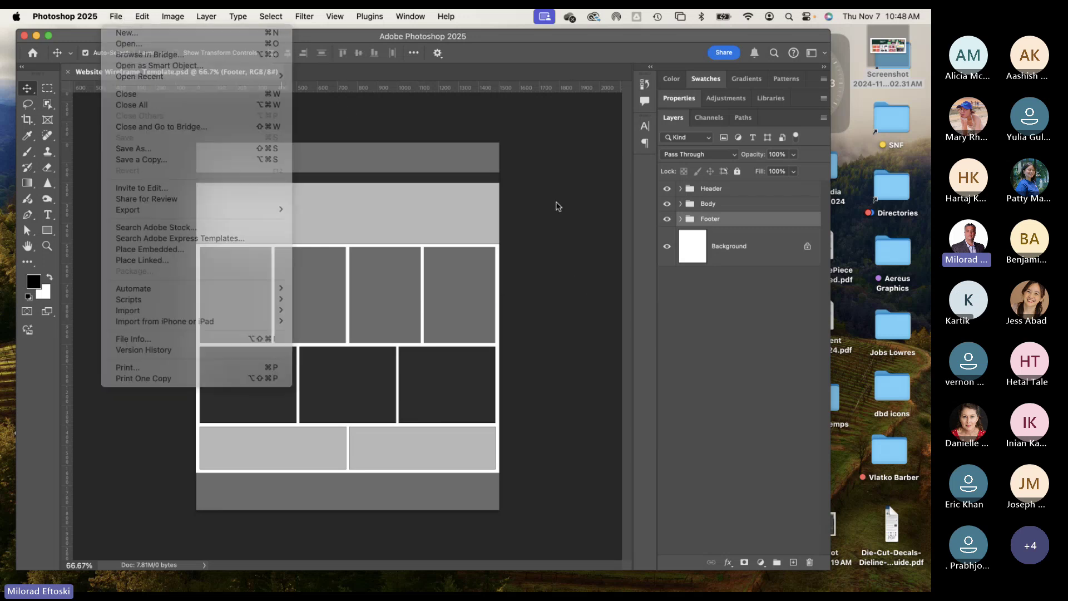
{"action": "left_click_drag", "start_coordinate": [276, 36], "coordinate": [273, 35]}
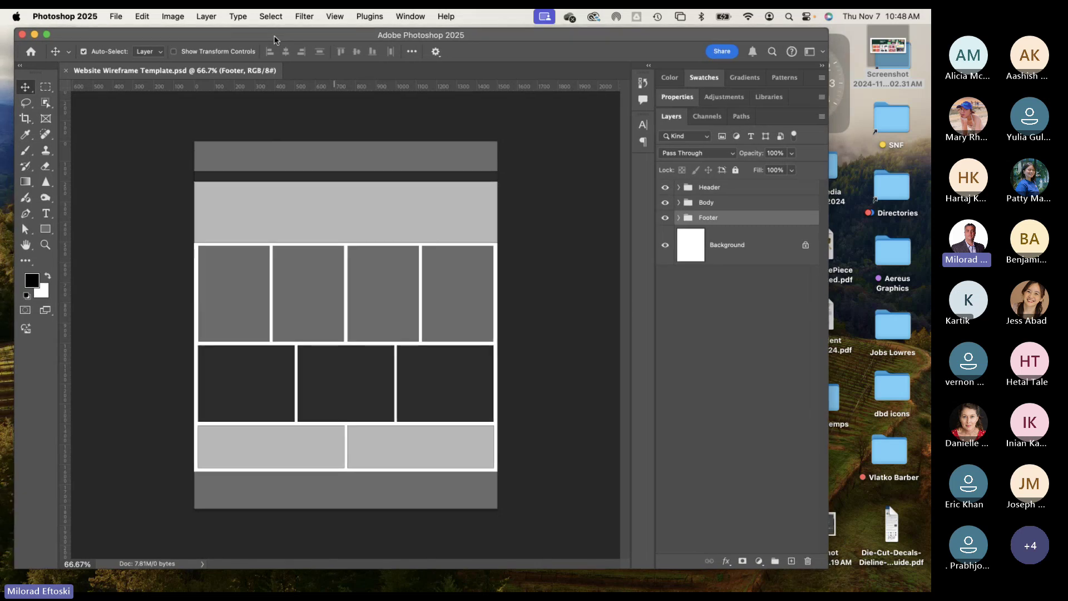
{"action": "left_click", "coordinate": [33, 35]}
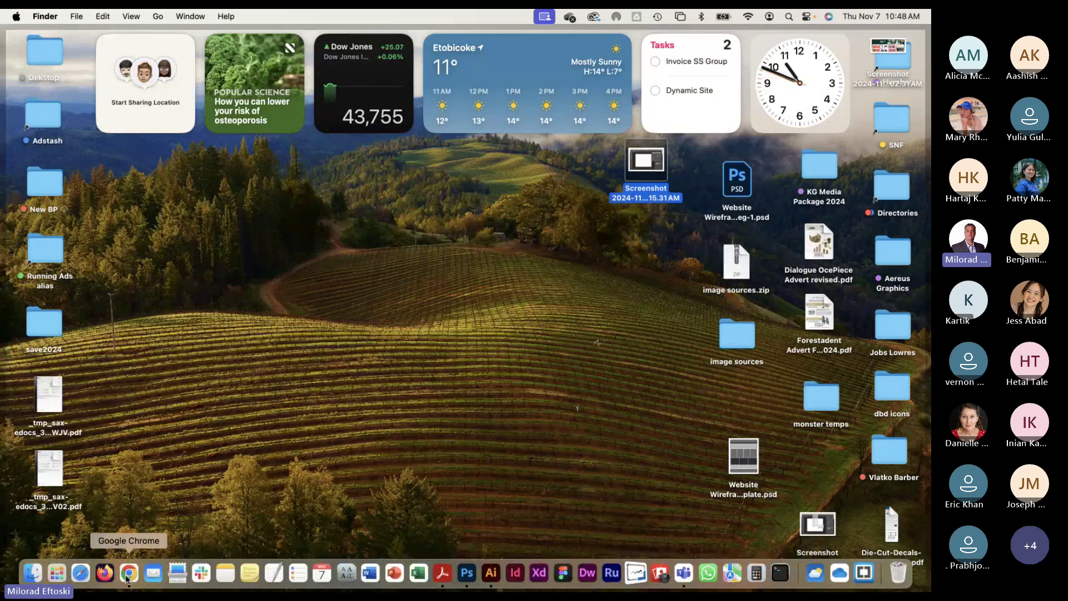
{"action": "left_click", "coordinate": [127, 579]}
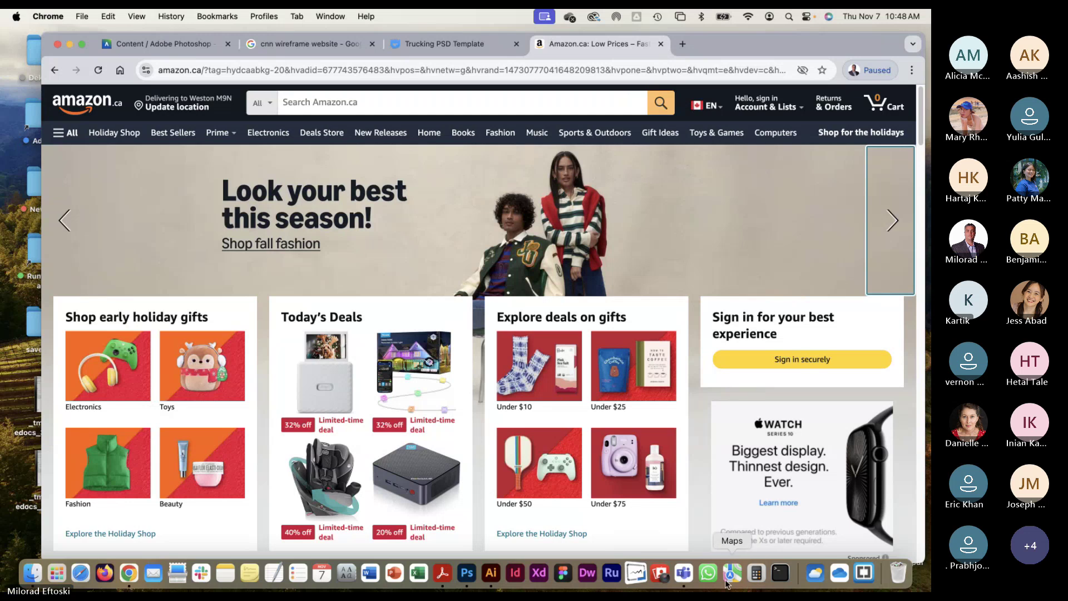
{"action": "left_click", "coordinate": [683, 572]}
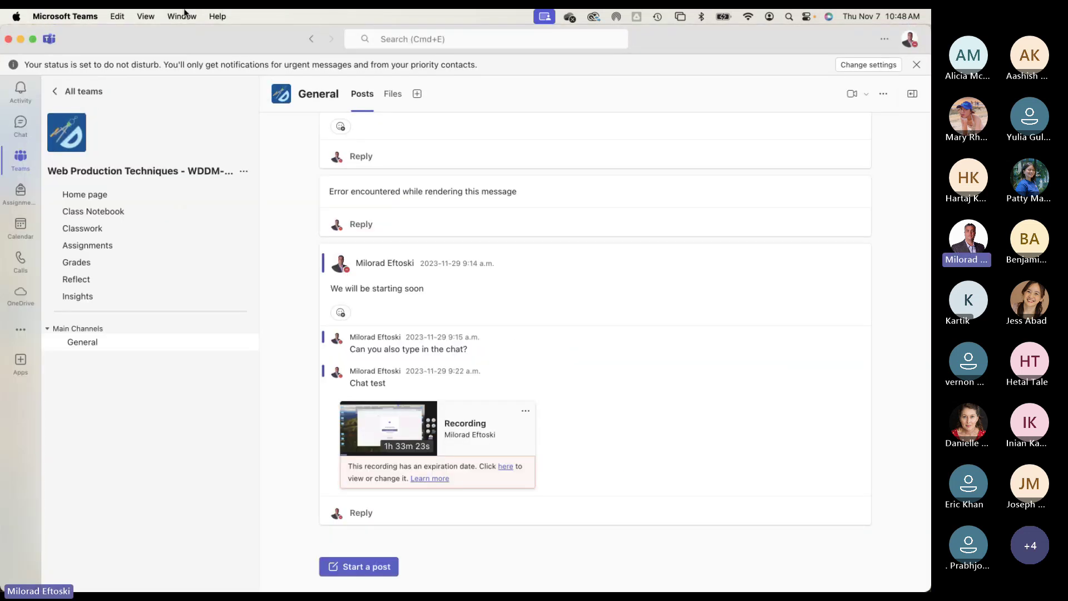
{"action": "left_click", "coordinate": [182, 16]}
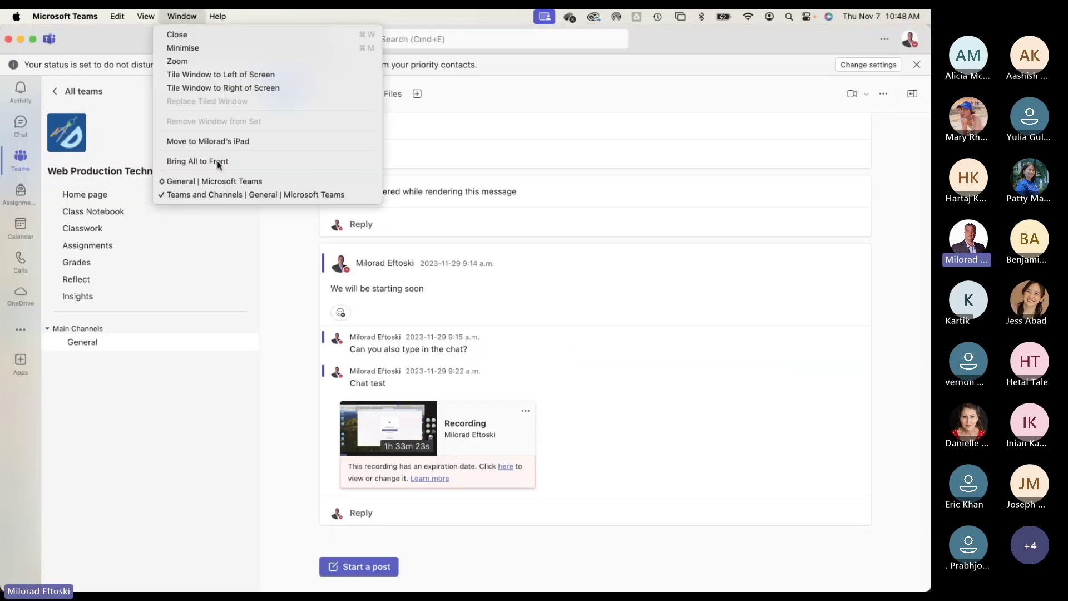
{"action": "left_click", "coordinate": [220, 181]}
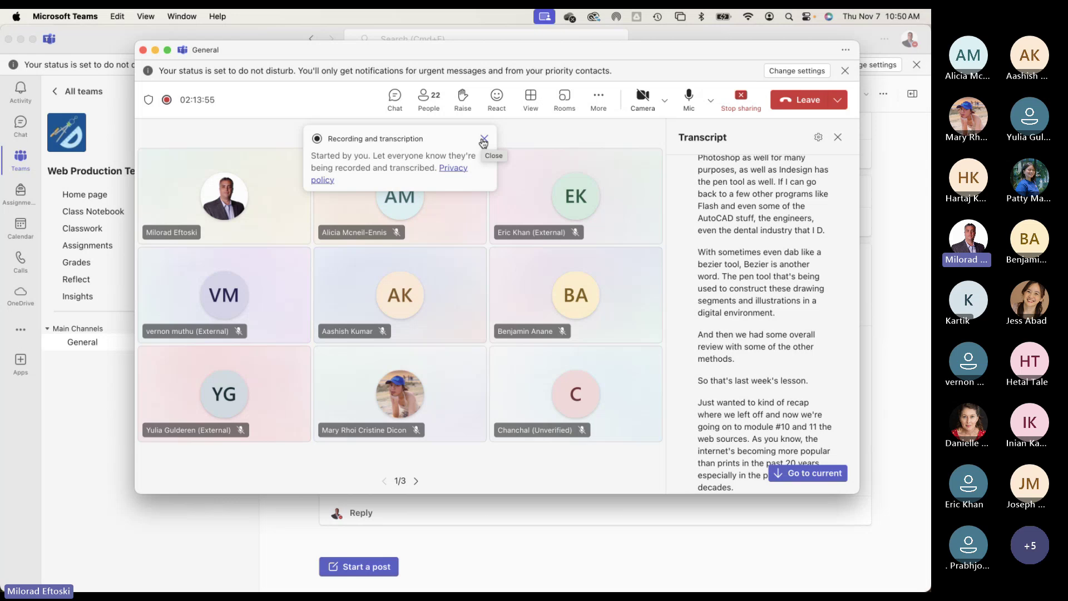
{"action": "left_click_drag", "start_coordinate": [533, 54], "coordinate": [526, 66]}
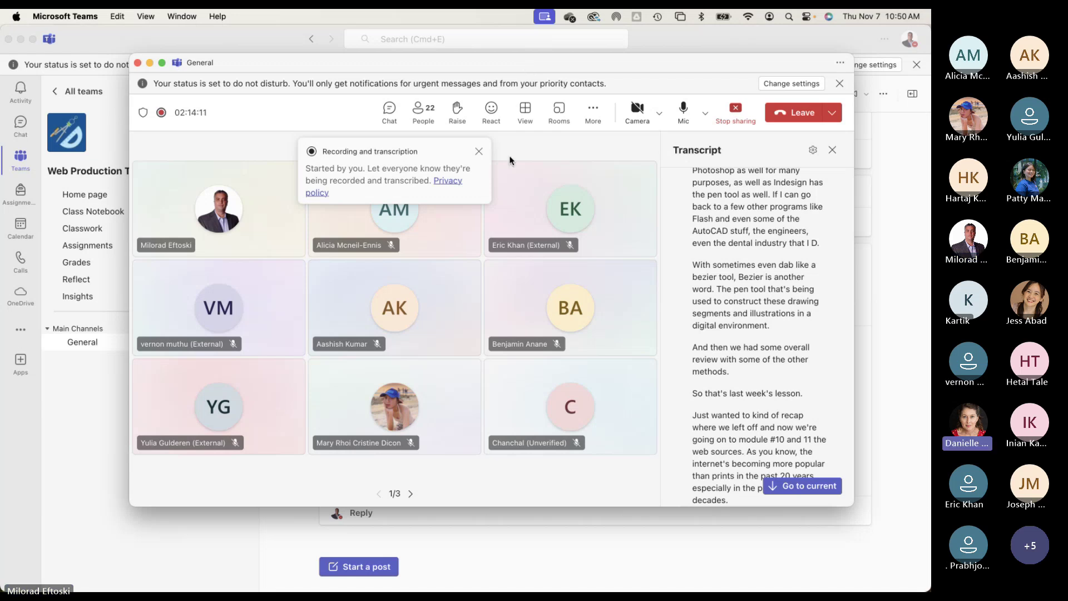
{"action": "left_click", "coordinate": [477, 153]}
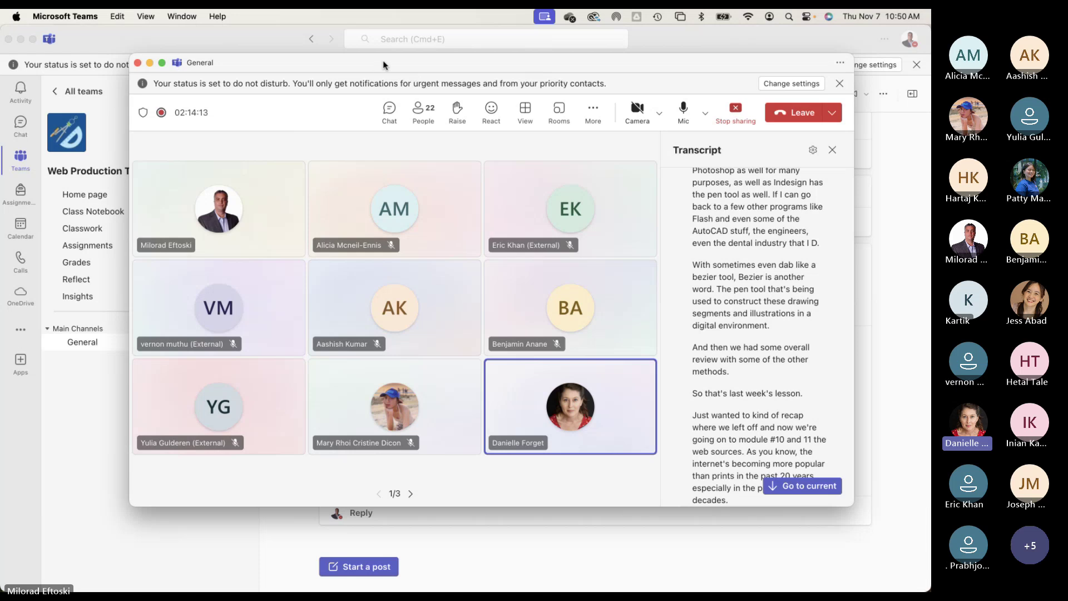
{"action": "left_click_drag", "start_coordinate": [384, 60], "coordinate": [383, 59]}
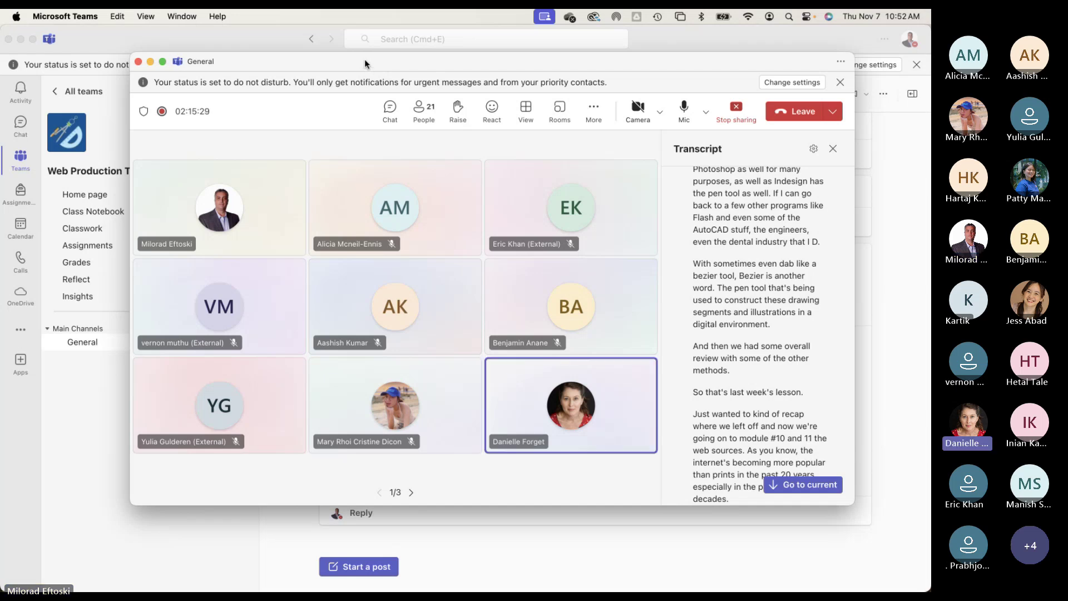
{"action": "left_click_drag", "start_coordinate": [365, 59], "coordinate": [351, 62]}
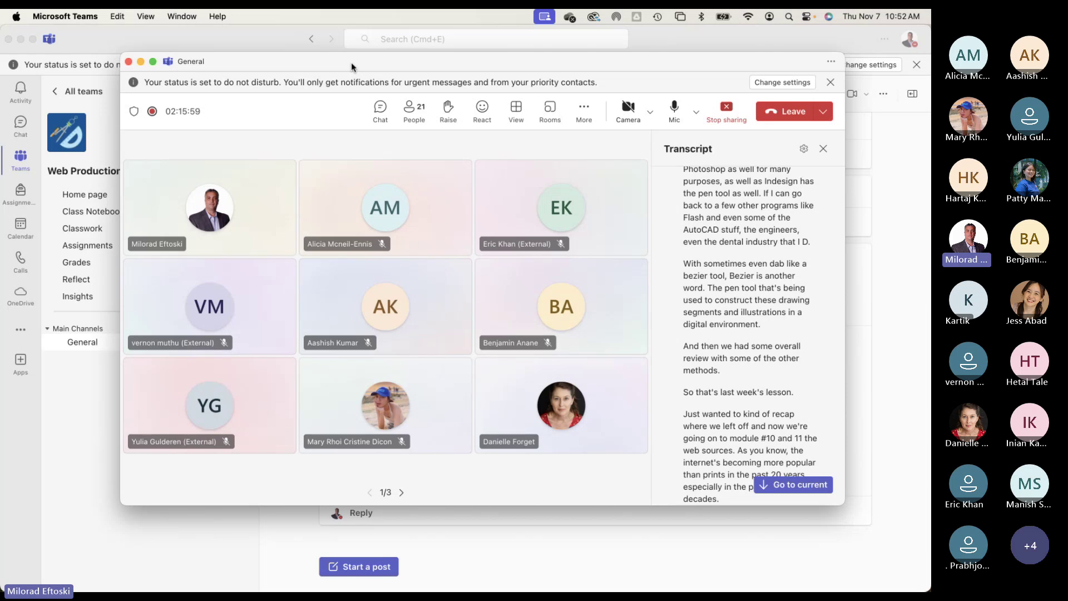
Step: Minimise the Teams meeting, Teams and Chrome windows to reveal the desktop
{"action": "left_click", "coordinate": [140, 63]}
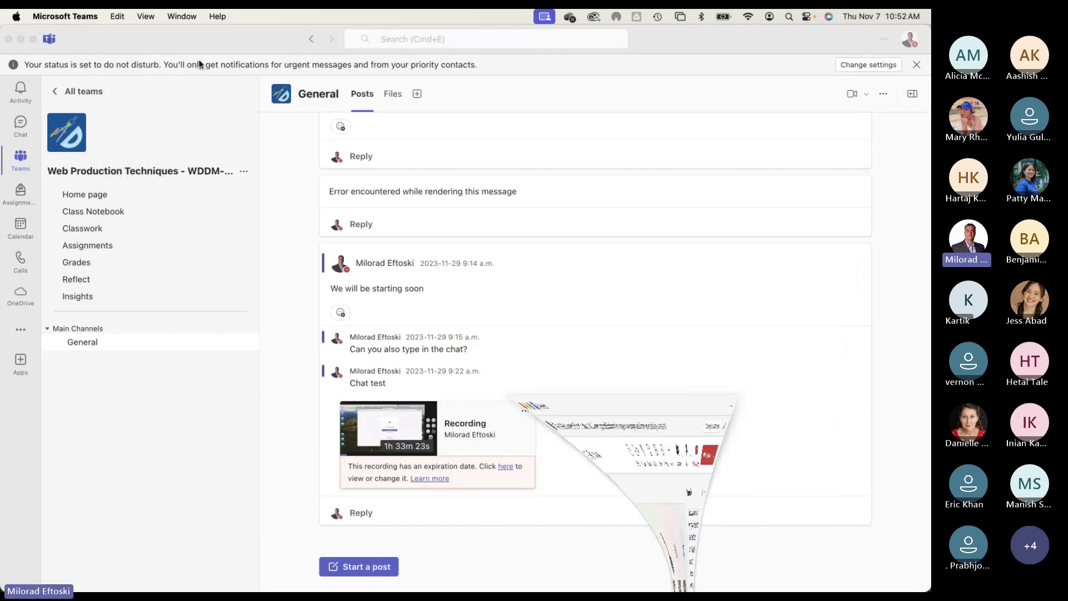
{"action": "left_click", "coordinate": [20, 40]}
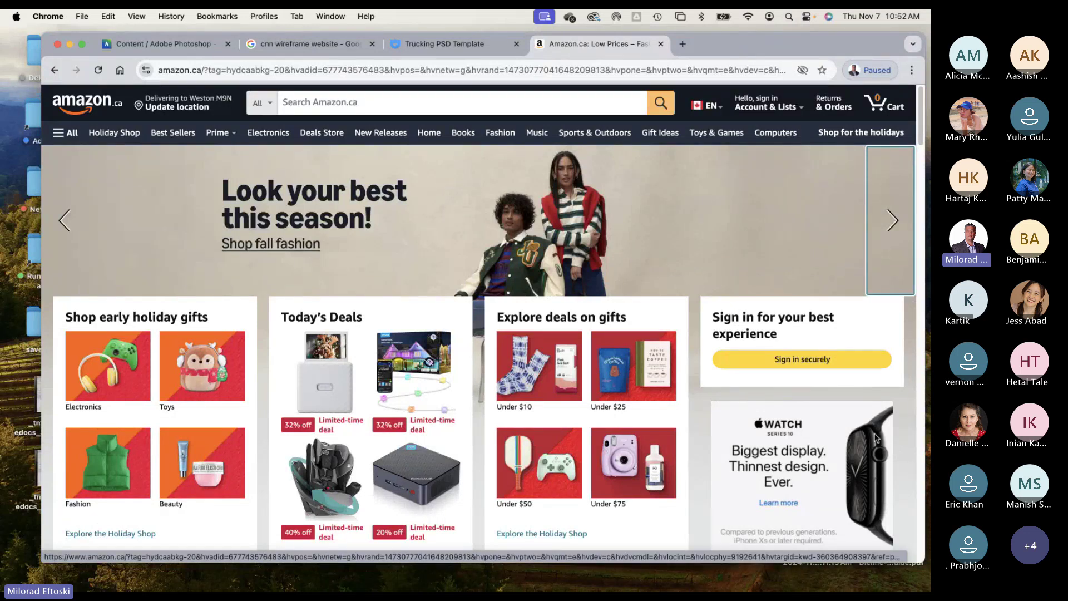
{"action": "left_click", "coordinate": [69, 45]}
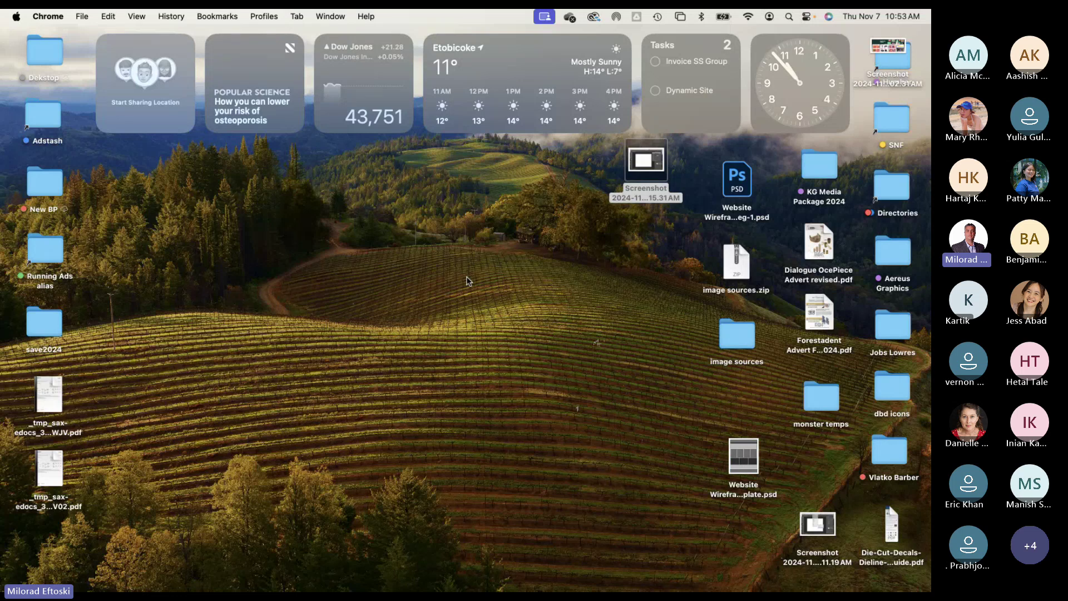
Step: Quick Look the Website Wireframe Template file, then move its desktop icon slightly higher
{"action": "left_click", "coordinate": [752, 466]}
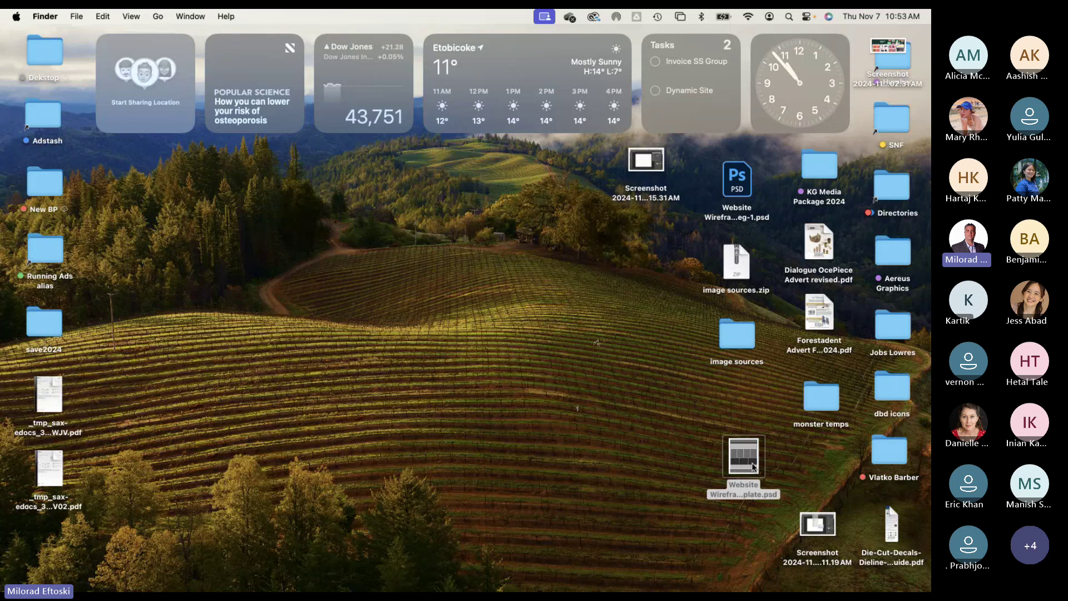
{"action": "key", "text": "space"}
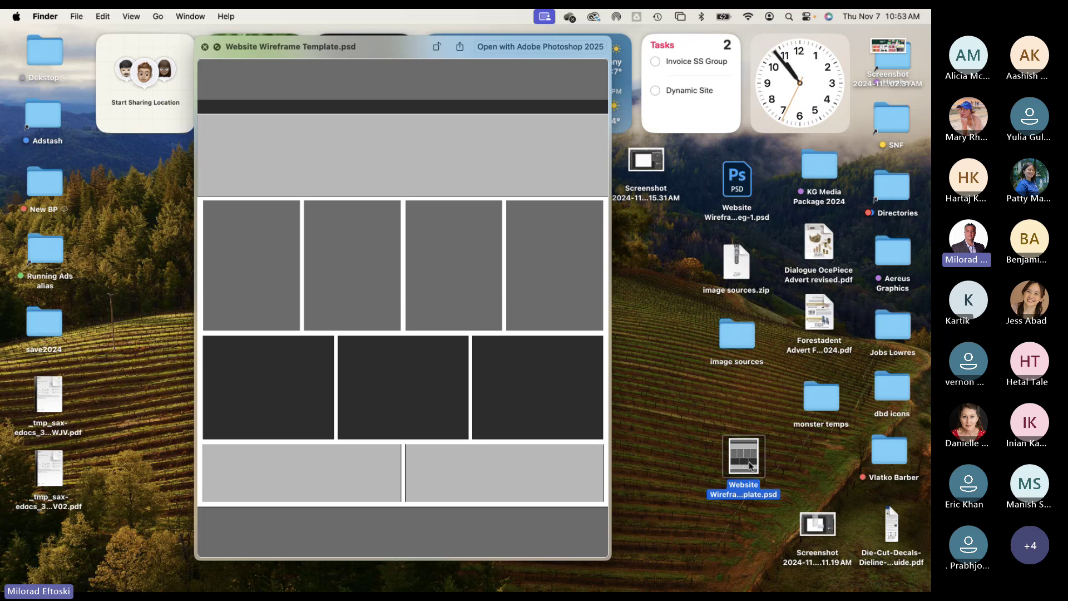
{"action": "mouse_move", "coordinate": [324, 54]}
{"action": "left_mouse_down"}
{"action": "mouse_move", "coordinate": [346, 51]}
{"action": "mouse_move", "coordinate": [317, 65]}
{"action": "left_mouse_up"}
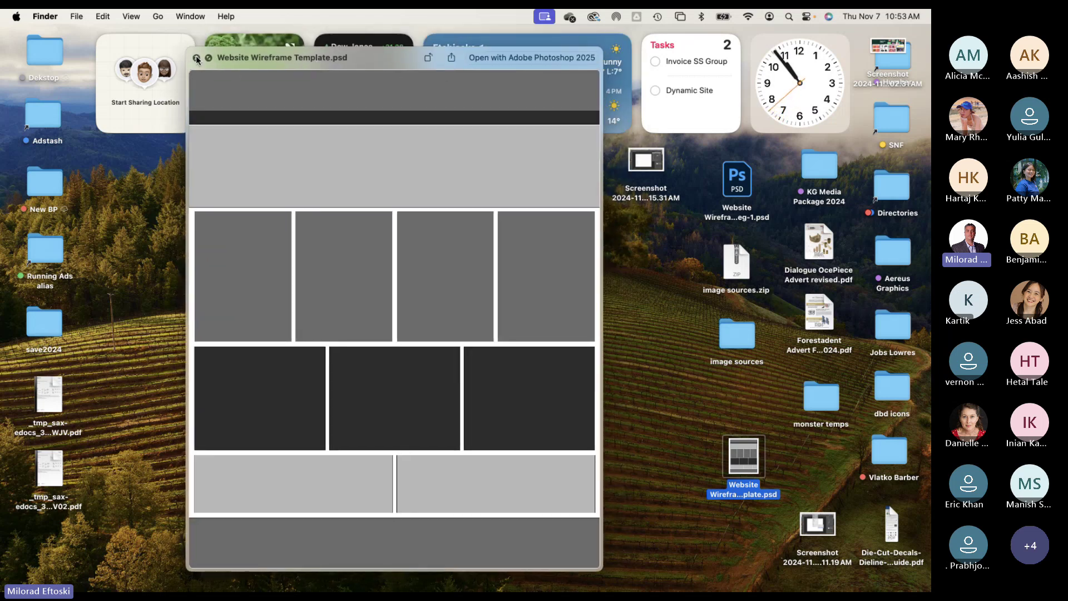
{"action": "left_click", "coordinate": [493, 311]}
{"action": "left_click_drag", "start_coordinate": [743, 456], "coordinate": [734, 405]}
Step: Browse the image sources folder, previewing Warp 01.jpg and the next images, then close it
{"action": "double_click", "coordinate": [724, 337]}
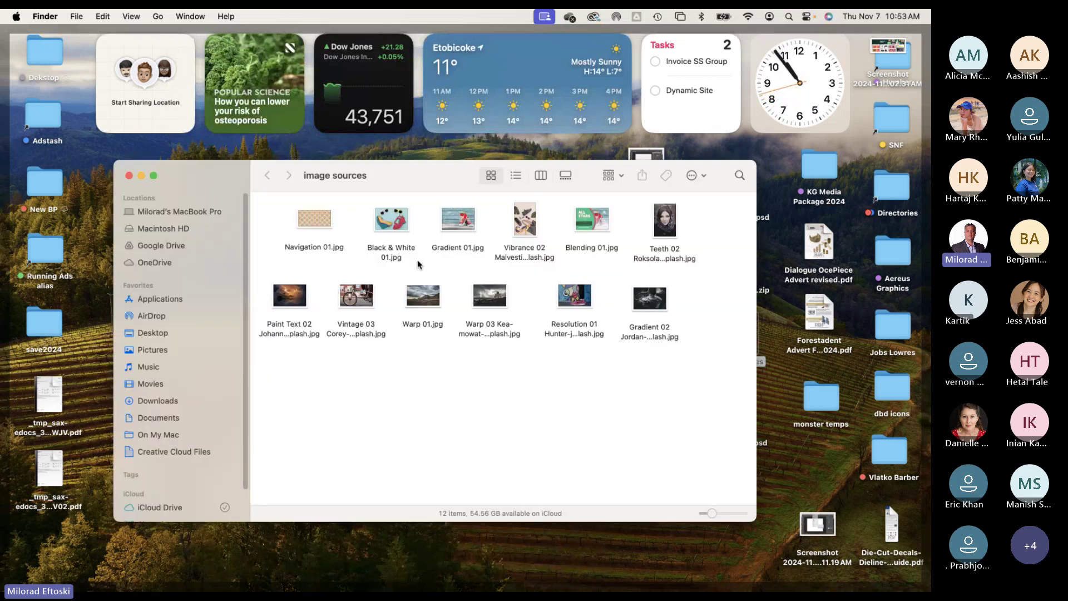
{"action": "left_click_drag", "start_coordinate": [680, 381], "coordinate": [272, 203]}
{"action": "left_click", "coordinate": [423, 390]}
{"action": "left_click", "coordinate": [432, 304]}
{"action": "key", "text": "space"}
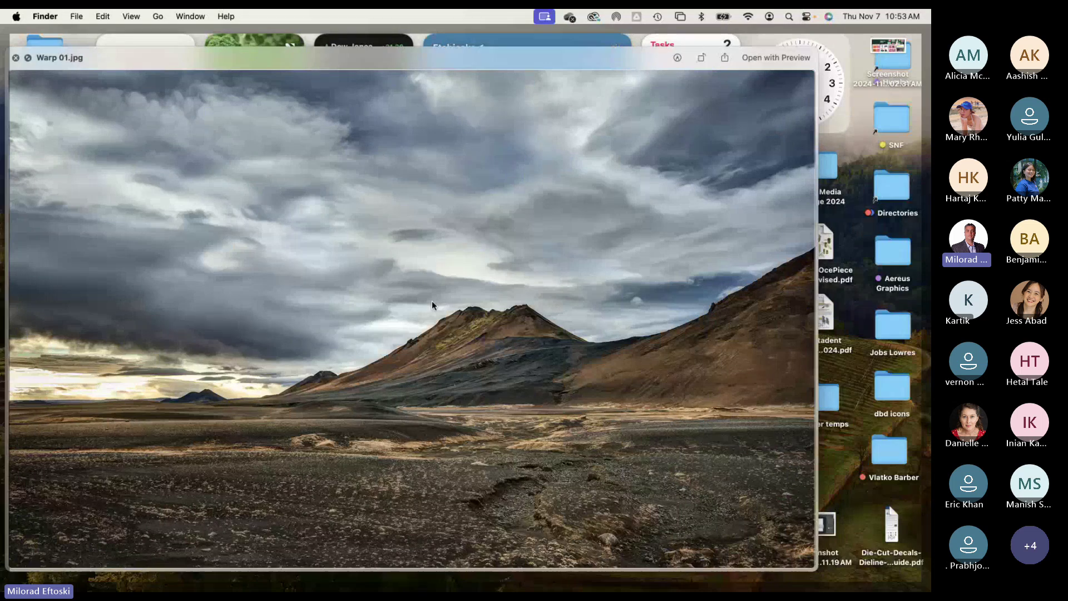
{"action": "key", "text": "Right"}
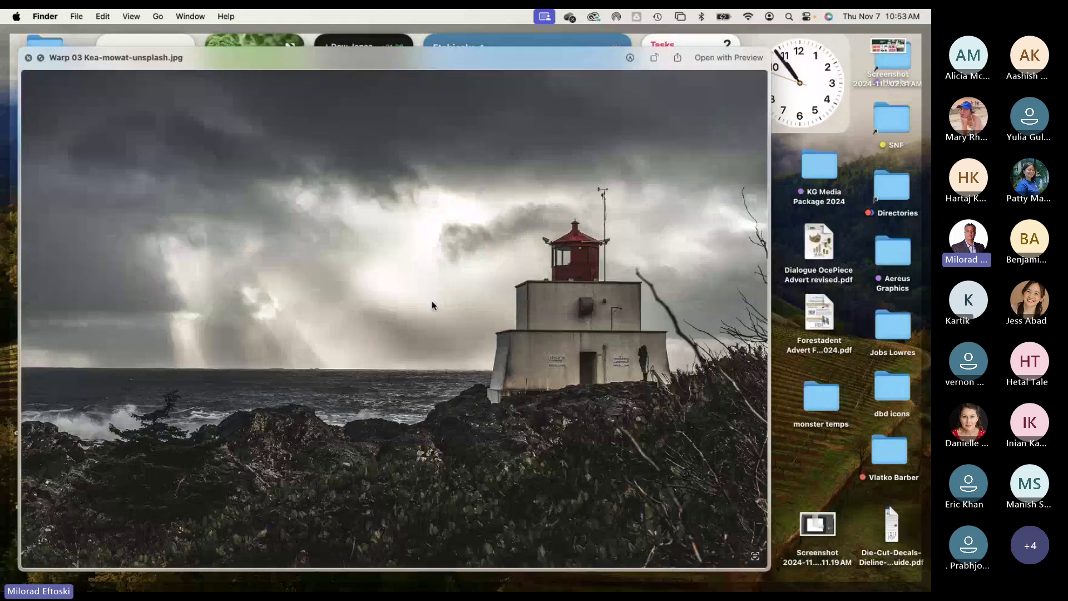
{"action": "key", "text": "Right"}
{"action": "key", "text": "space"}
{"action": "left_click", "coordinate": [446, 458]}
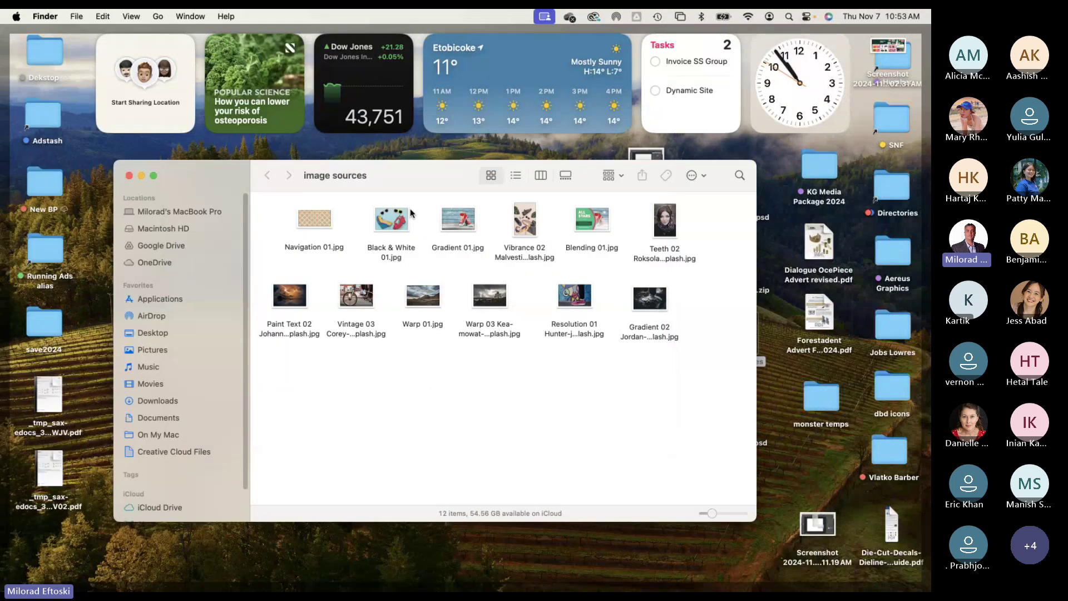
{"action": "key", "text": "super+w"}
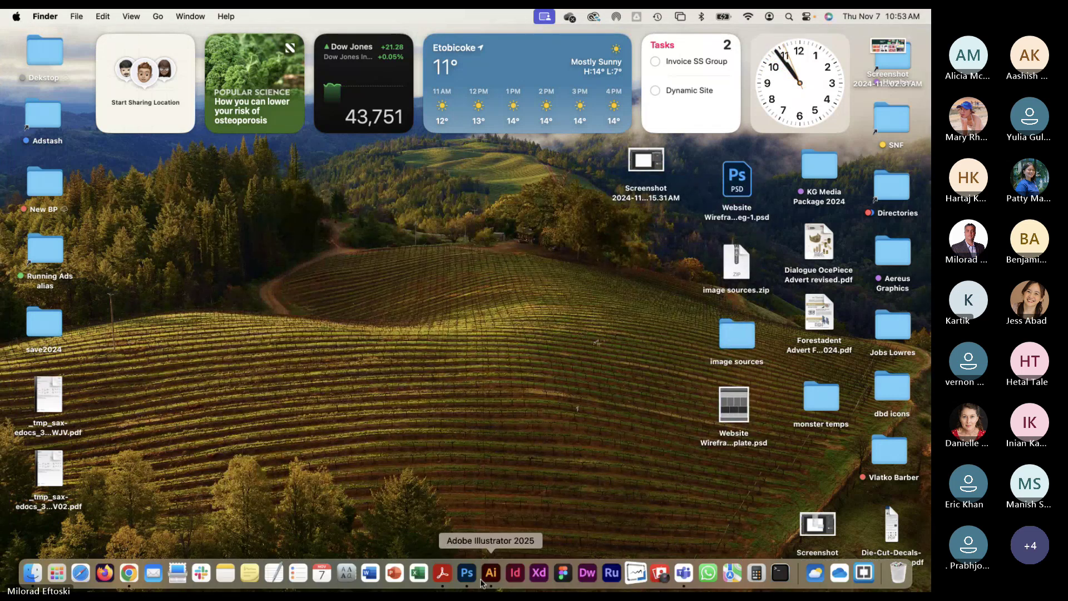
Step: View Website Wireframe Template.psd at 100% and make the Navbar layer in the Header group active
{"action": "left_click", "coordinate": [469, 576]}
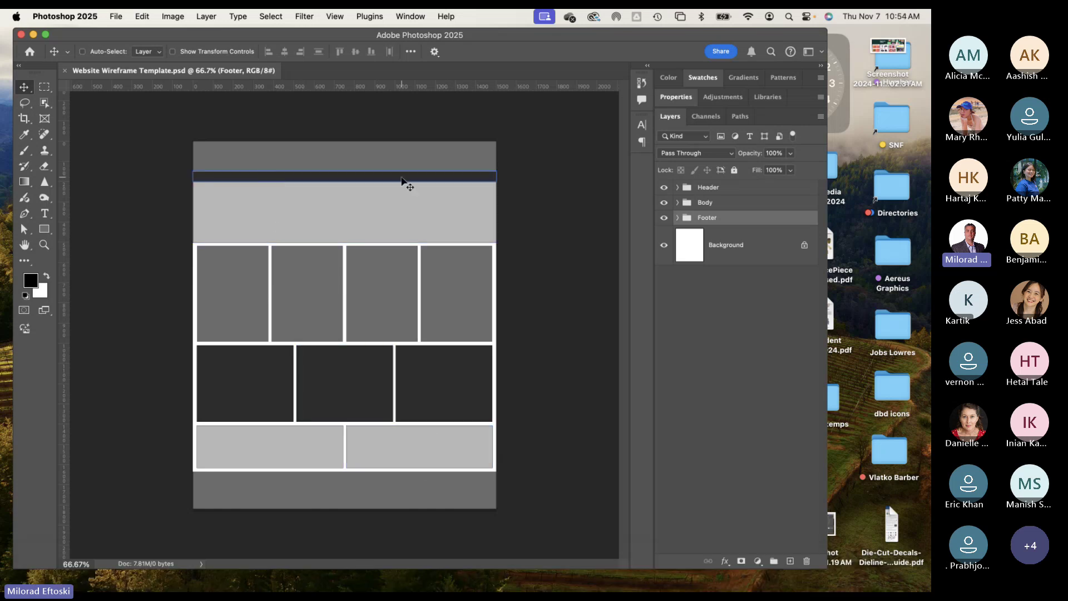
{"action": "key", "text": "super+plus"}
{"action": "left_click_drag", "start_coordinate": [330, 219], "coordinate": [333, 304]}
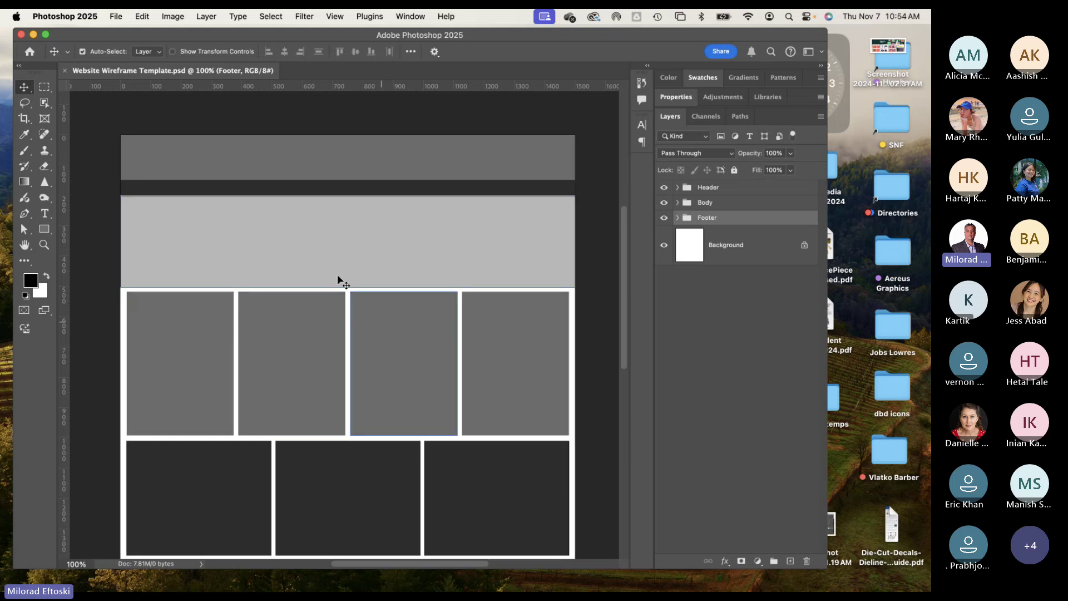
{"action": "left_click", "coordinate": [334, 278]}
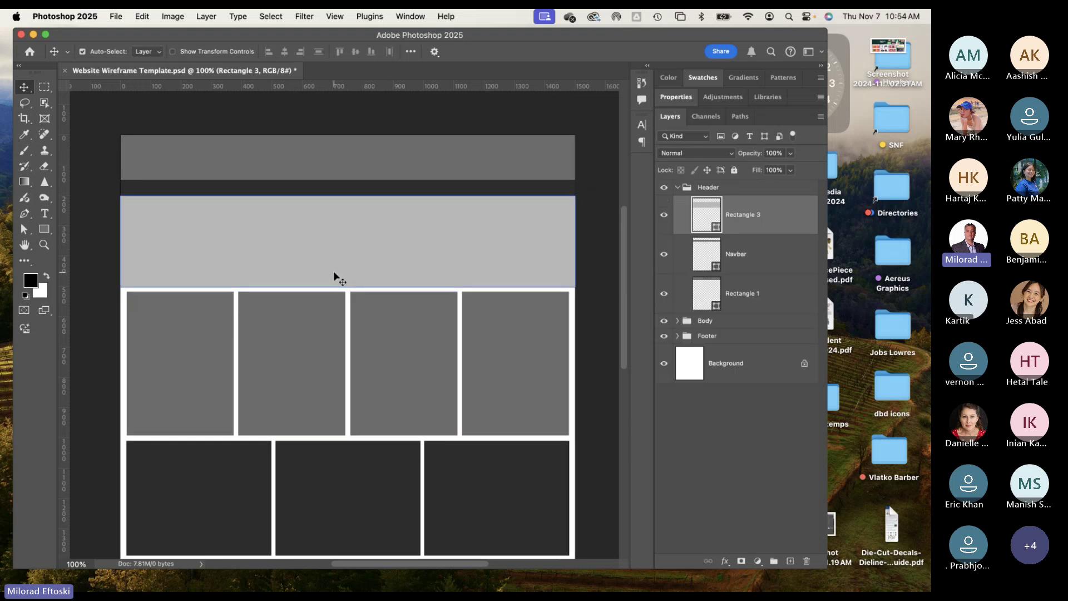
{"action": "left_click", "coordinate": [161, 190]}
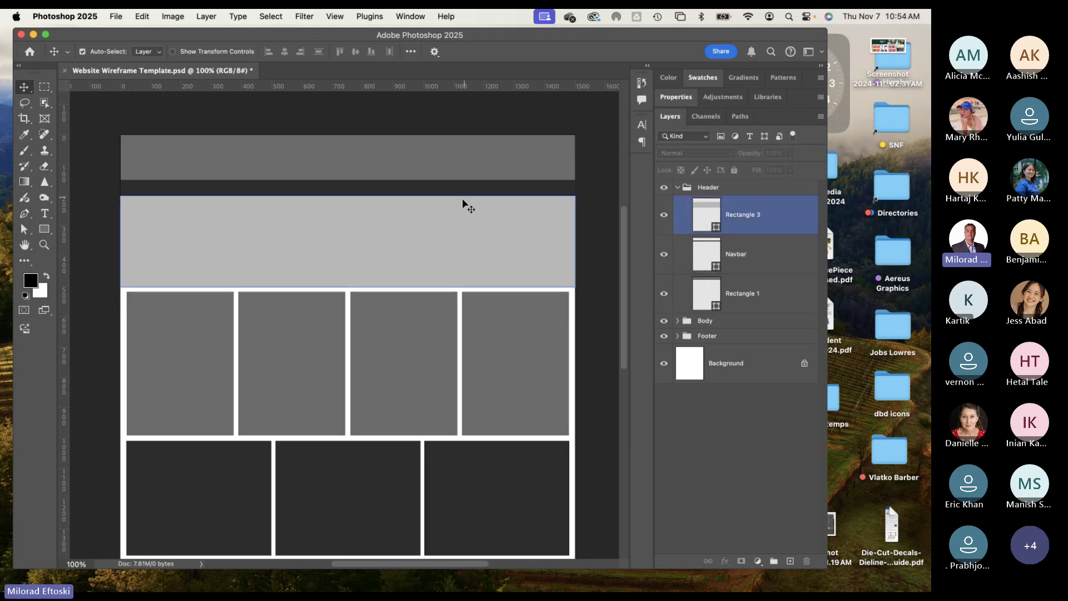
{"action": "left_click", "coordinate": [268, 185]}
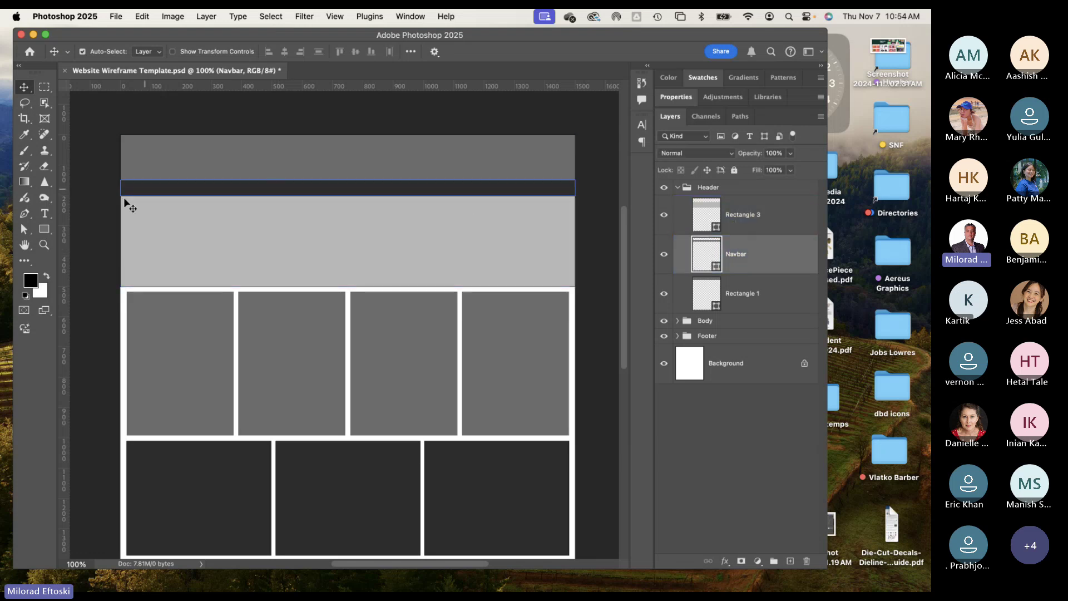
{"action": "left_click", "coordinate": [45, 215]}
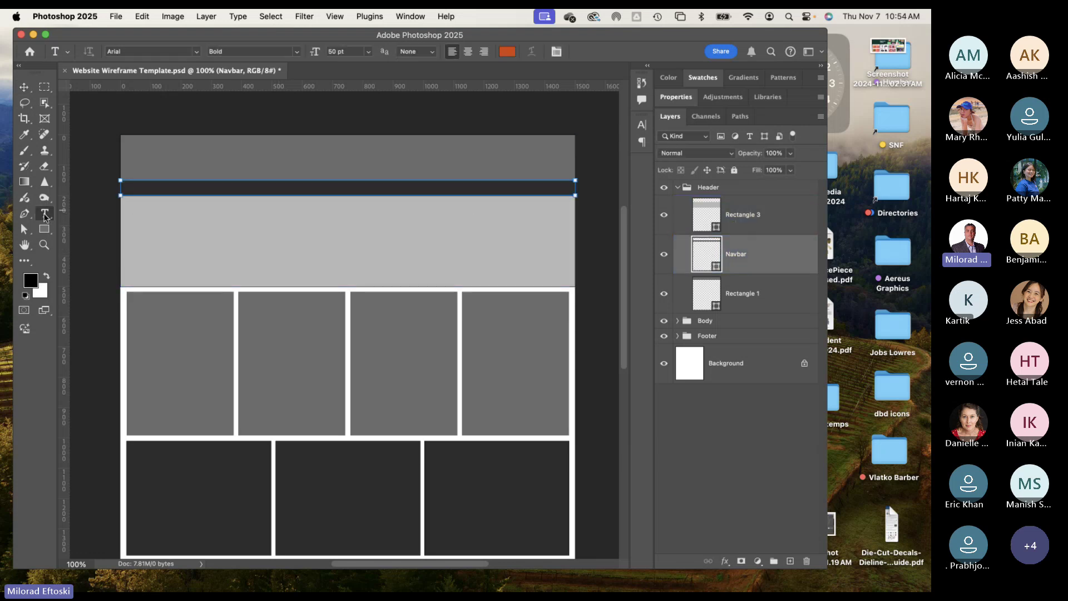
Step: Add a text line reading 'HOME | PRODUCTS | SERVICES | CONTACT | FAQ' on the dark navbar band
{"action": "left_click", "coordinate": [301, 187]}
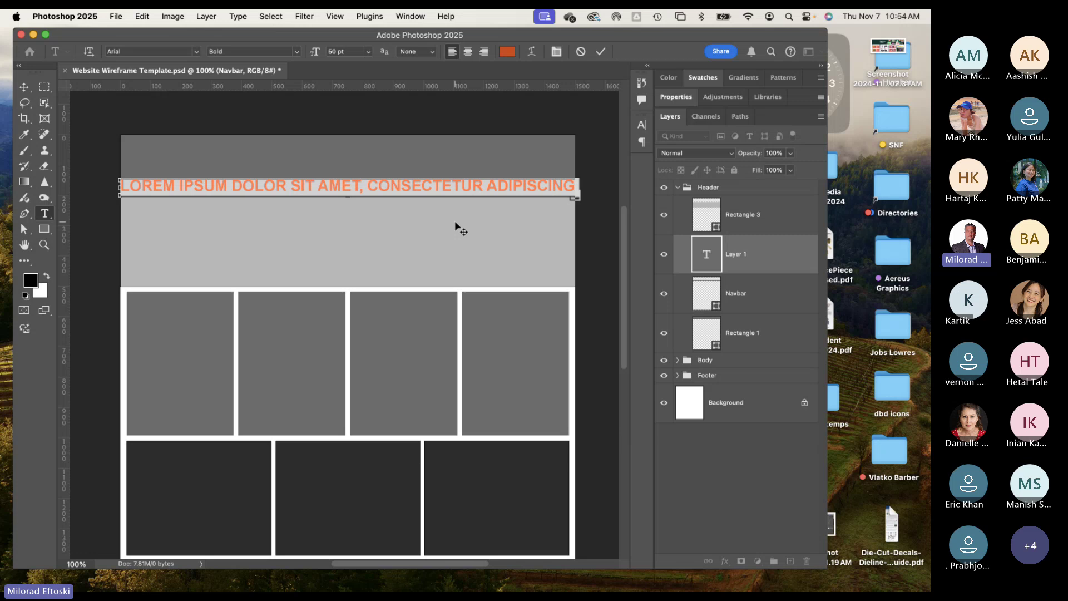
{"action": "type", "text": "HOME |"}
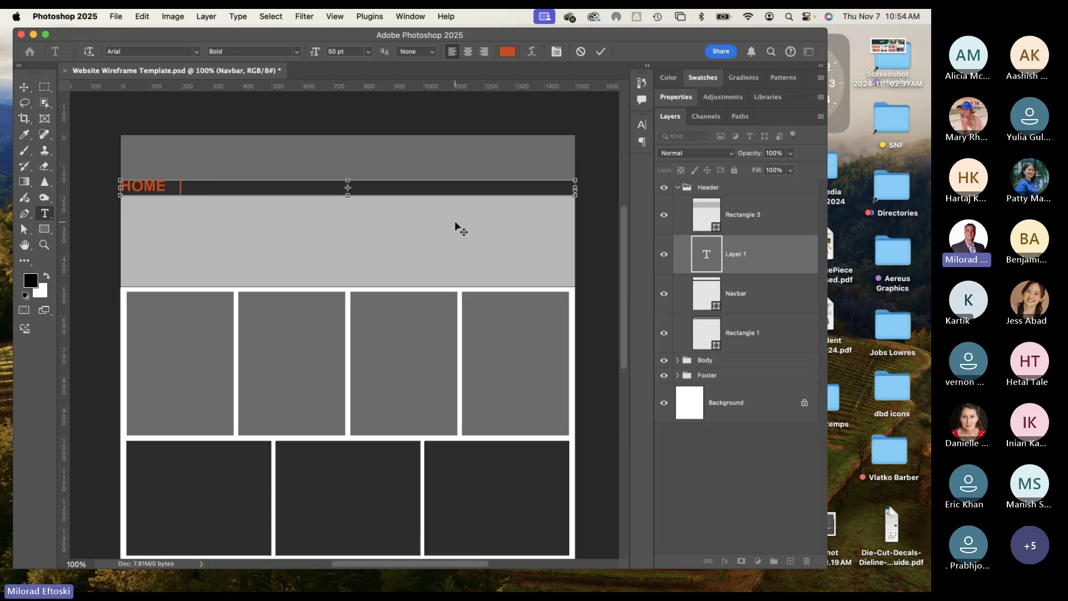
{"action": "type", "text": "PRODUCTS"}
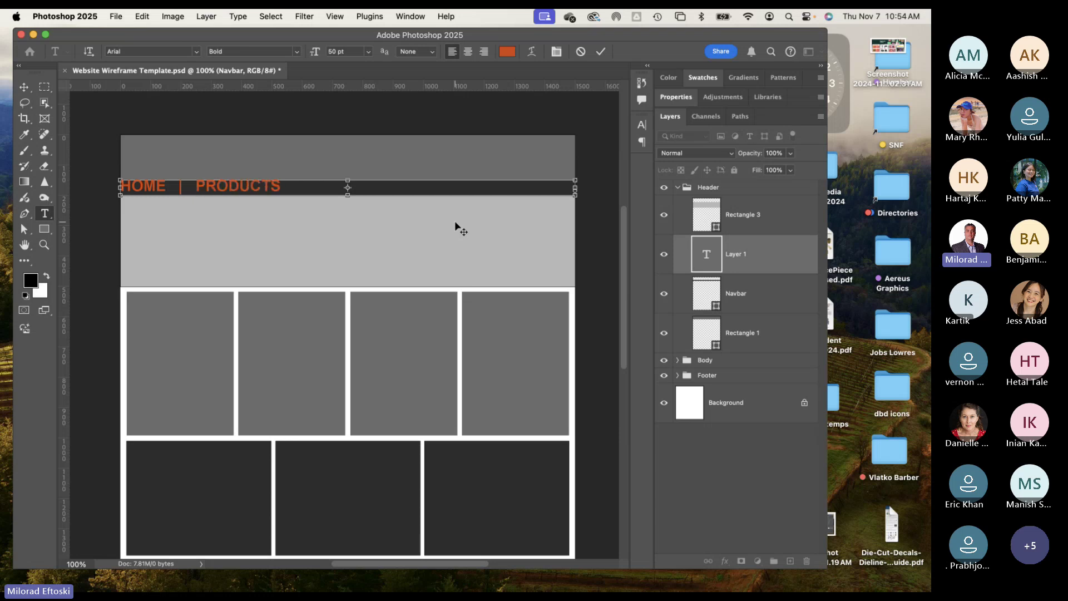
{"action": "type", "text": " |"}
{"action": "type", "text": "SERVICES"}
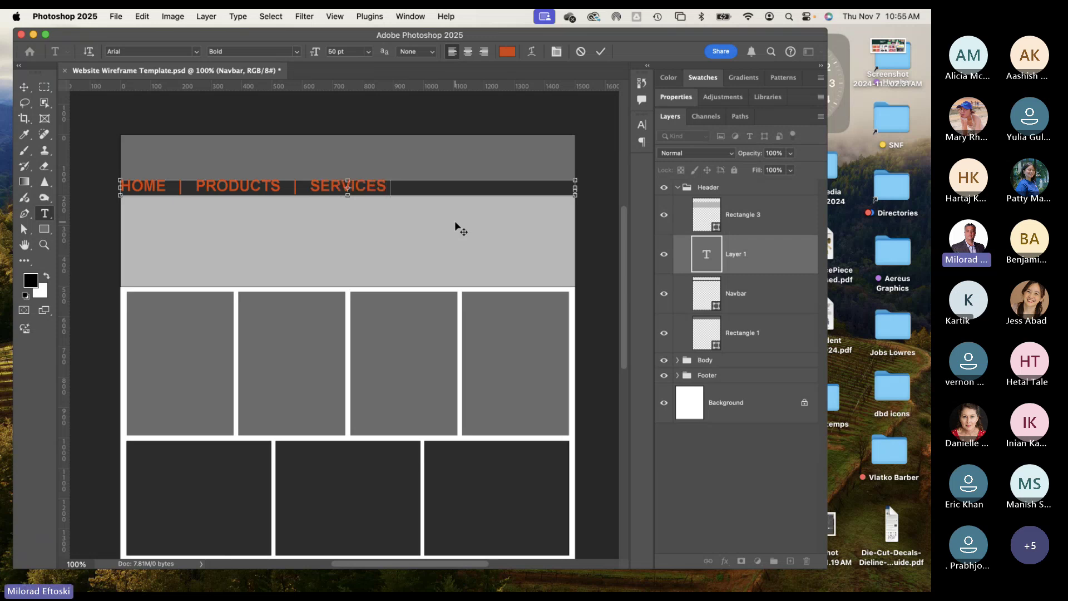
{"action": "type", "text": " |"}
{"action": "type", "text": "CONTACT | F"}
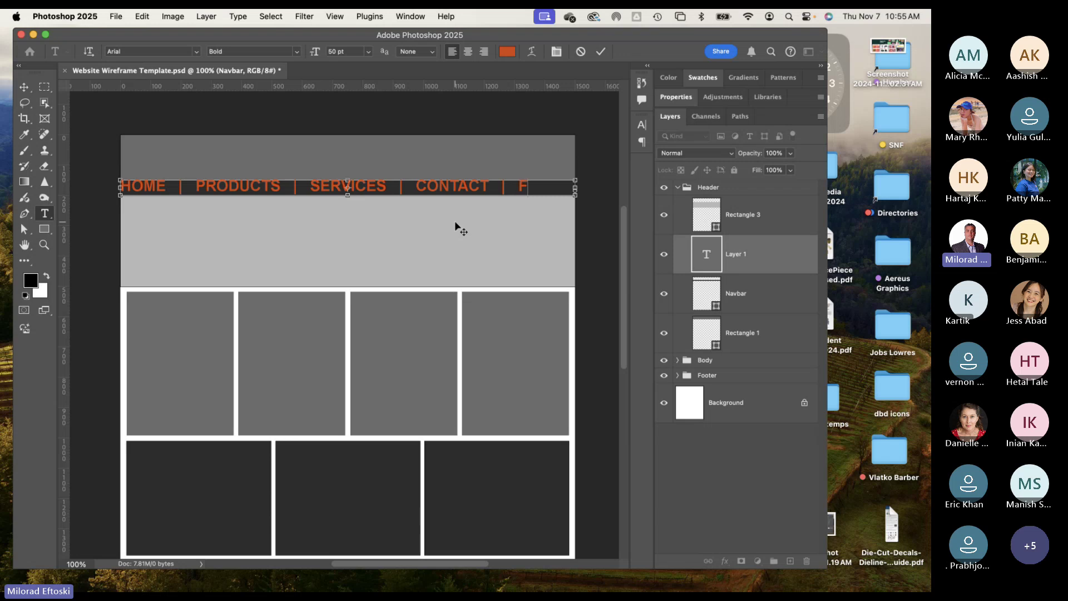
{"action": "type", "text": "AQ"}
Step: Resize the navbar text to 30 pt and centre it in its box
{"action": "triple_click", "coordinate": [422, 188]}
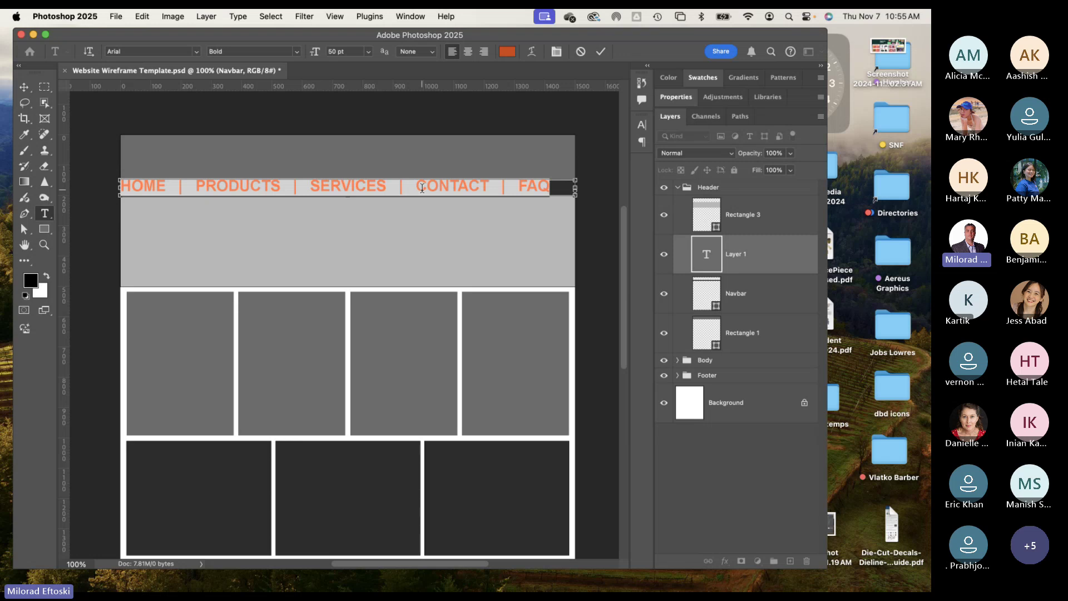
{"action": "key", "text": "super+shift+comma"}
{"action": "key", "text": "super+shift+comma"}
{"action": "key", "text": "super+shift+comma"}
{"action": "key", "text": "super+shift+comma"}
{"action": "key", "text": "super+shift+comma"}
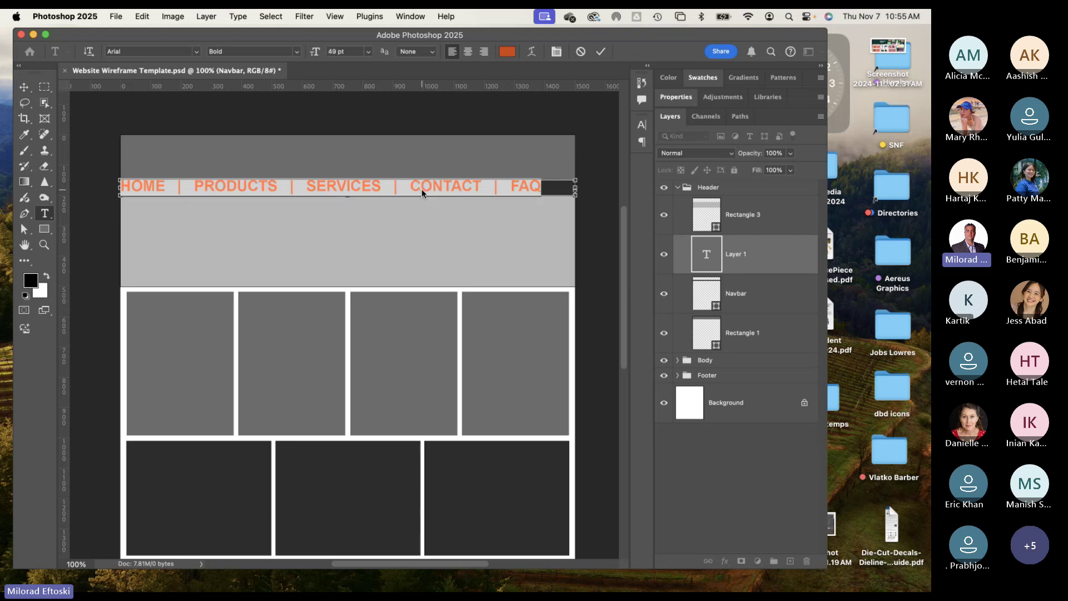
{"action": "key", "text": "super+shift+comma"}
{"action": "key", "text": "super+shift+comma"}
{"action": "key", "text": "super+shift+comma"}
{"action": "key", "text": "super+shift+comma"}
{"action": "key", "text": "super+shift+comma"}
{"action": "key", "text": "super+shift+comma"}
{"action": "key", "text": "super+shift+comma"}
{"action": "key", "text": "super+shift+comma"}
{"action": "key", "text": "super+shift+comma"}
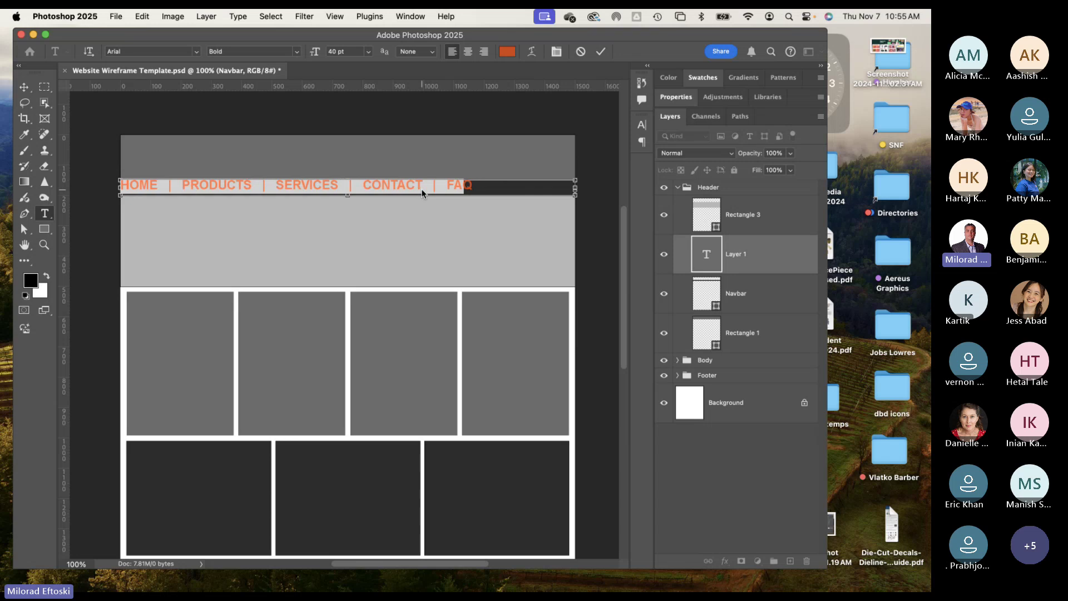
{"action": "key", "text": "super+shift+comma"}
{"action": "key", "text": "super+shift+comma"}
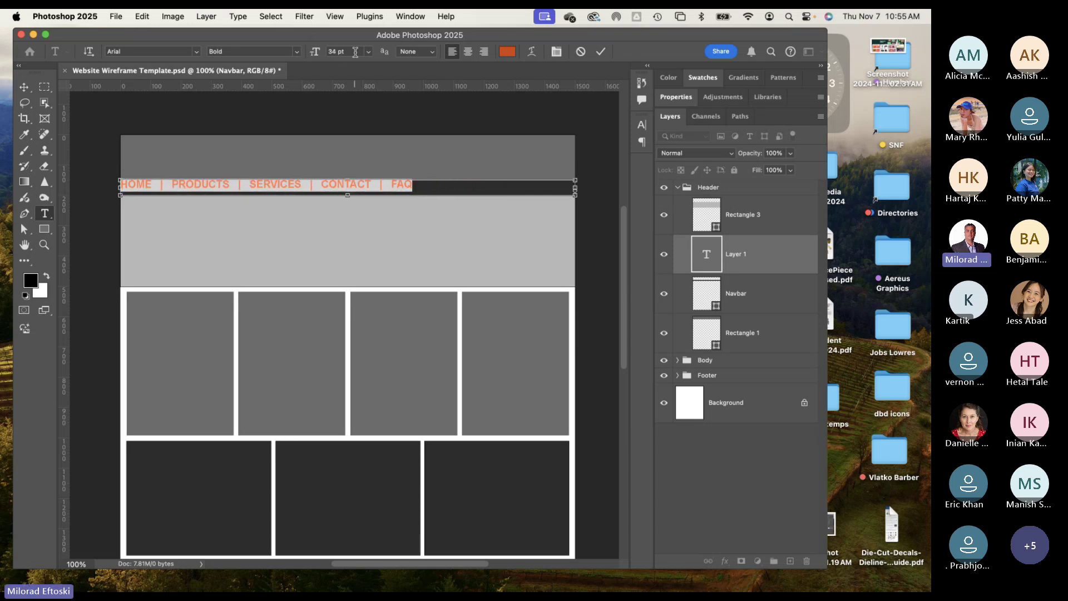
{"action": "left_click", "coordinate": [331, 51]}
{"action": "key", "text": "Caps_Lock"}
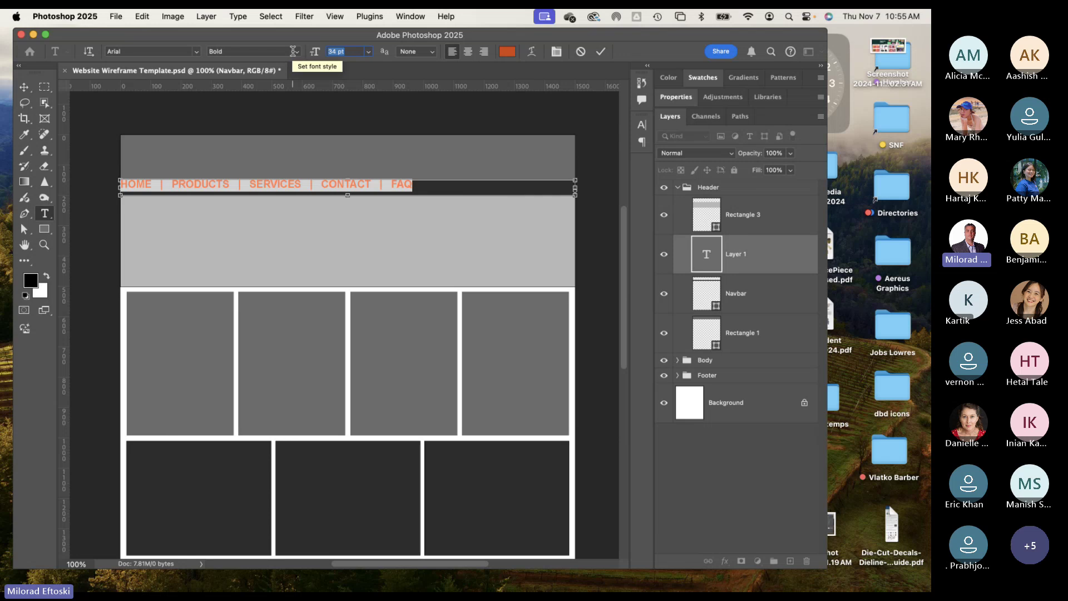
{"action": "type", "text": "30"}
{"action": "key", "text": "Return"}
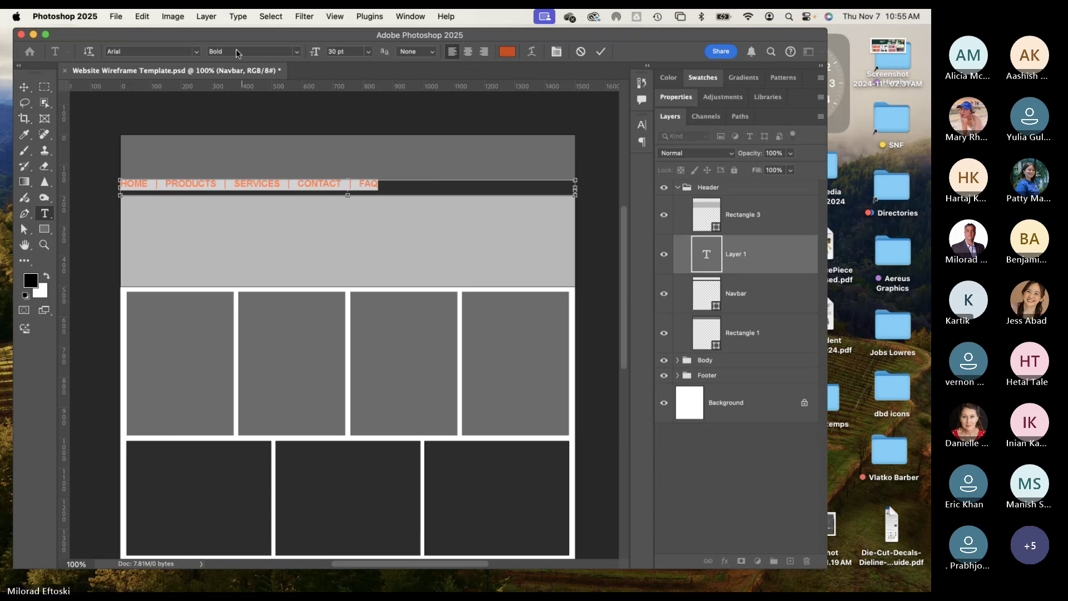
{"action": "left_click", "coordinate": [468, 68]}
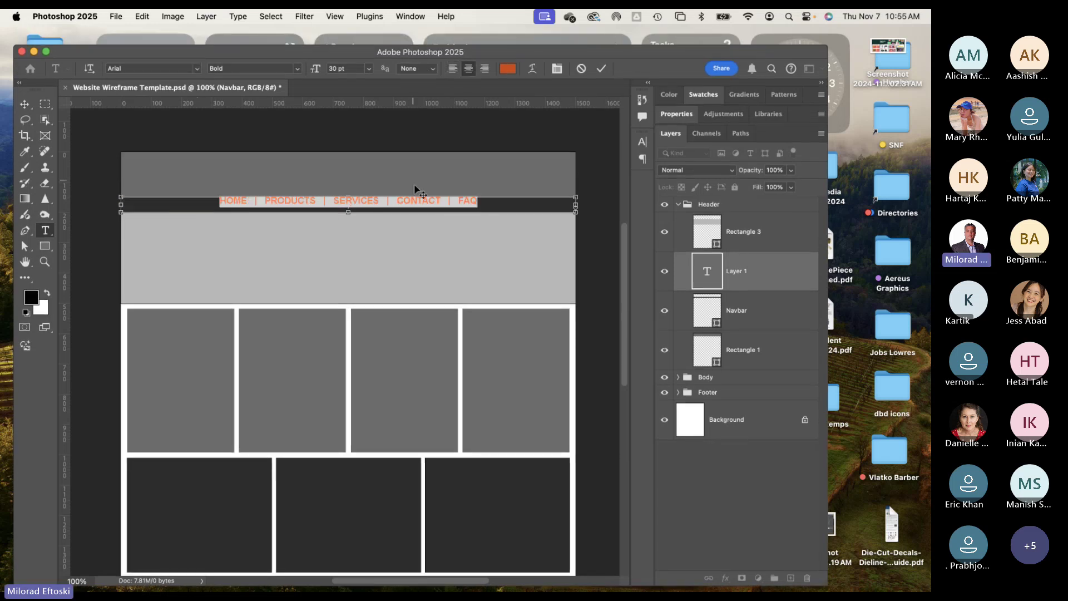
{"action": "left_click", "coordinate": [418, 199]}
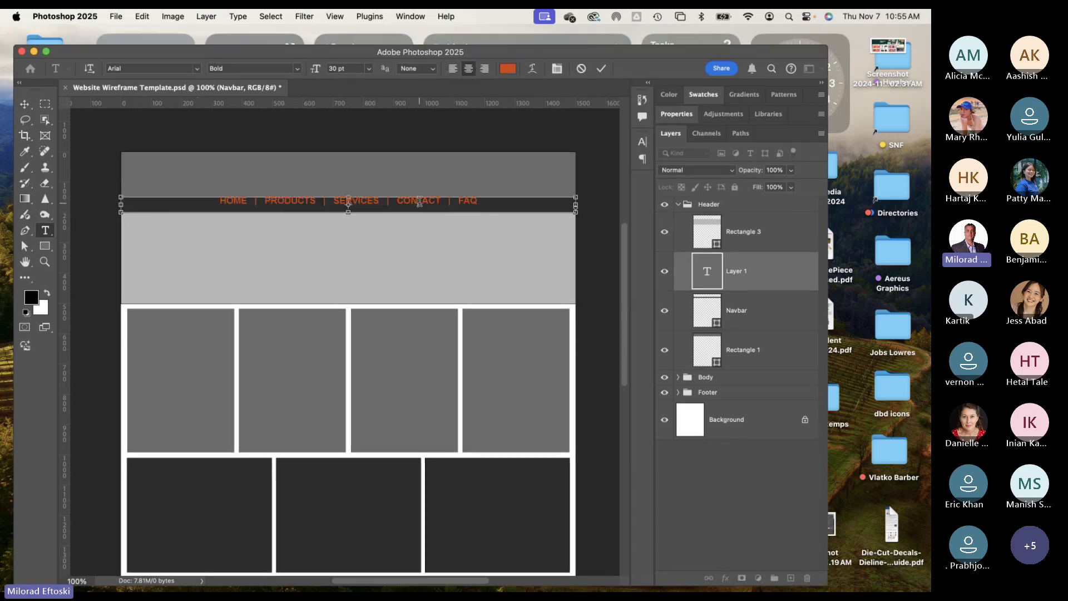
Step: Nudge the navbar text down and try it in white (ffffff) italic
{"action": "left_click", "coordinate": [25, 105]}
{"action": "key", "text": "Down"}
{"action": "key", "text": "Down"}
{"action": "key", "text": "Down"}
{"action": "key", "text": "Down"}
{"action": "key", "text": "Down"}
{"action": "key", "text": "Down"}
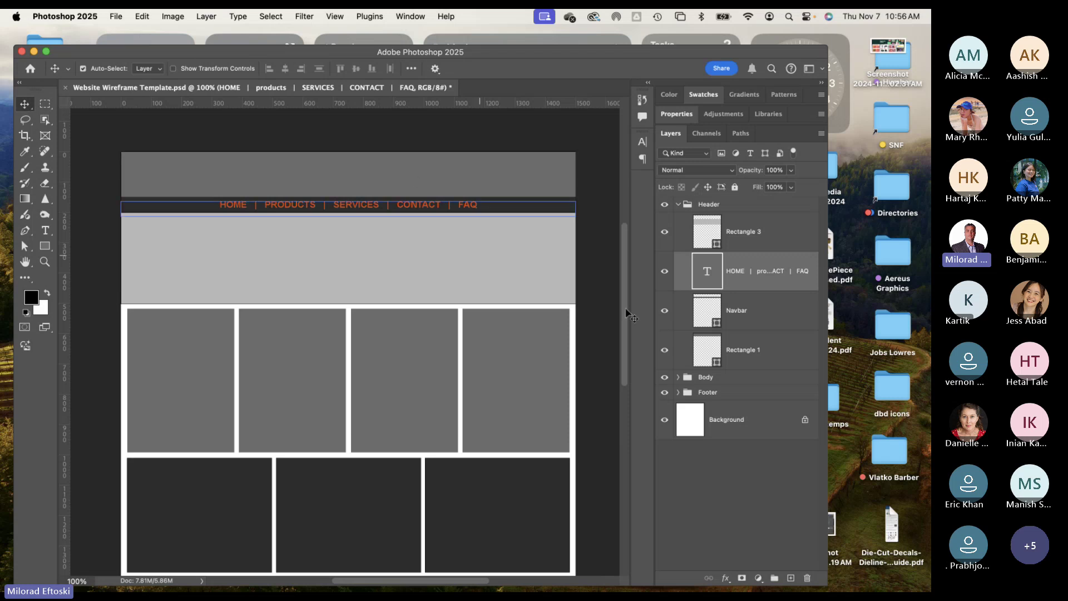
{"action": "double_click", "coordinate": [705, 272]}
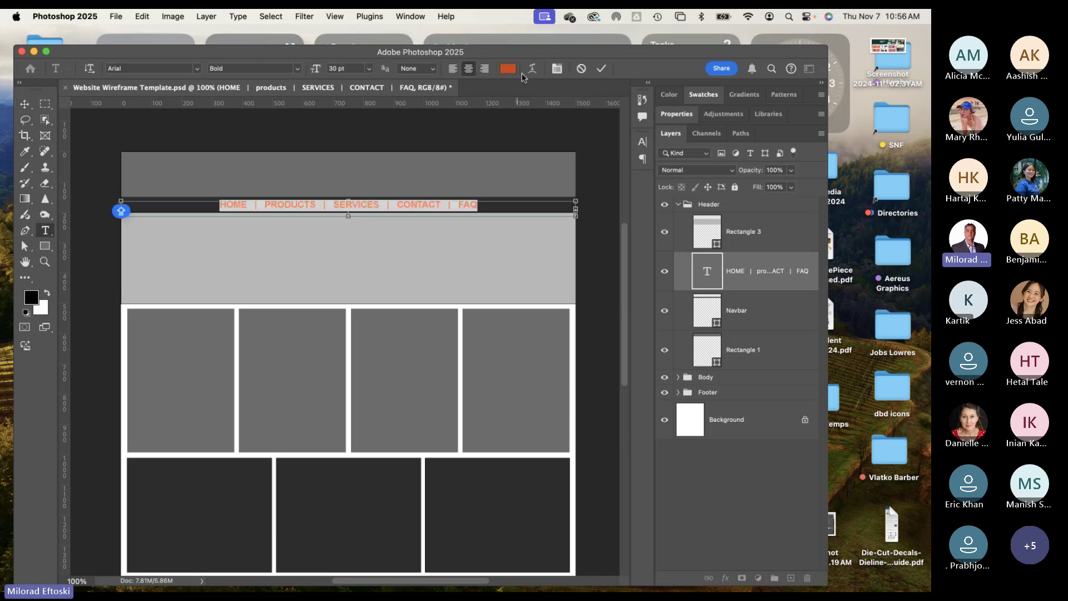
{"action": "left_click", "coordinate": [508, 67]}
{"action": "type", "text": "ffffff"}
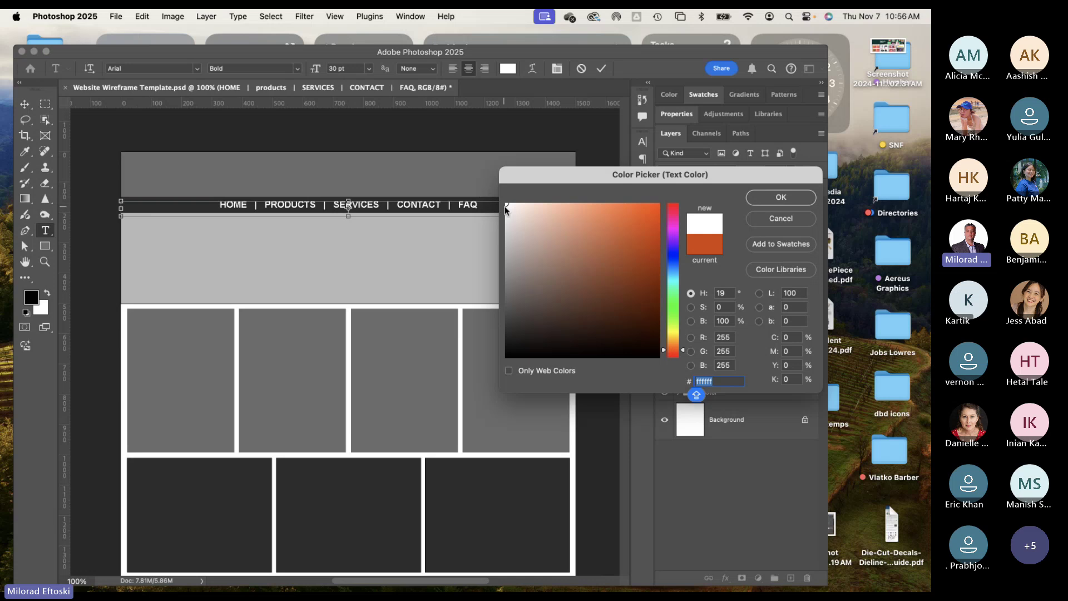
{"action": "left_click", "coordinate": [771, 199]}
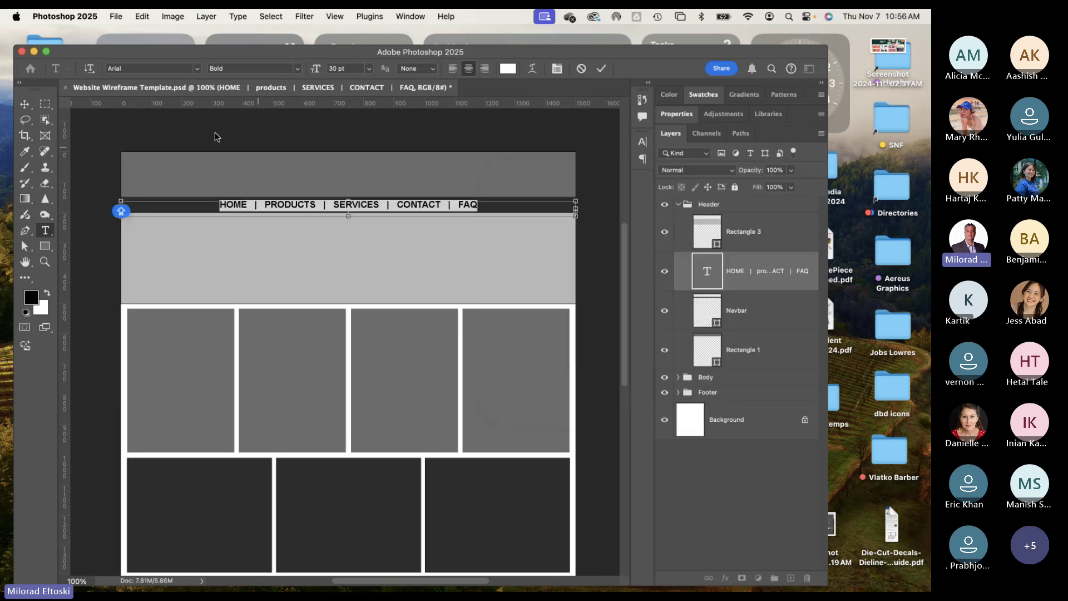
{"action": "left_click", "coordinate": [297, 67]}
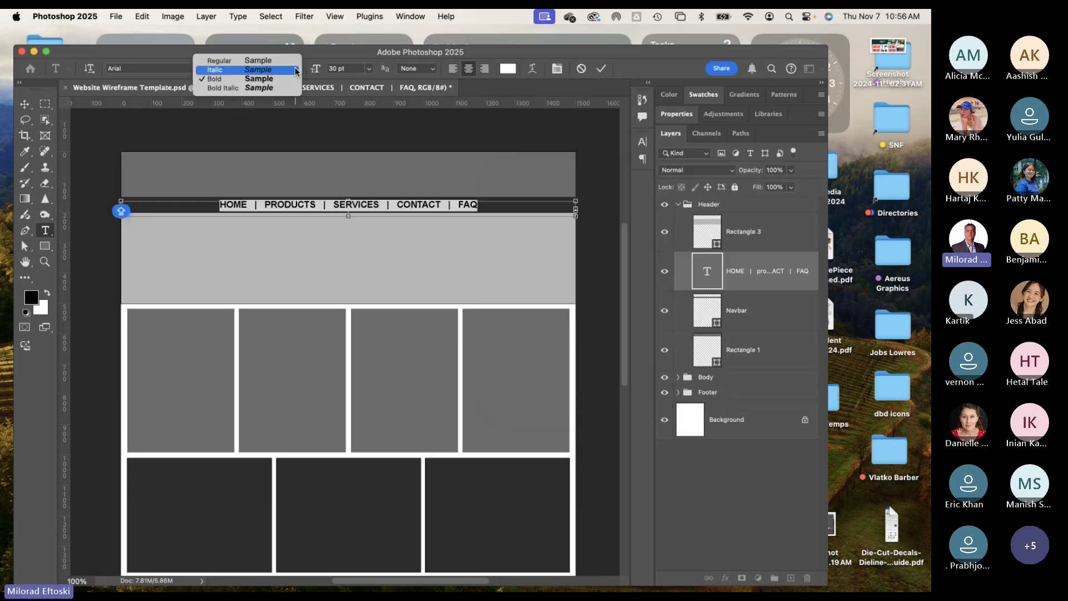
{"action": "left_click", "coordinate": [296, 70]}
{"action": "left_click", "coordinate": [25, 105]}
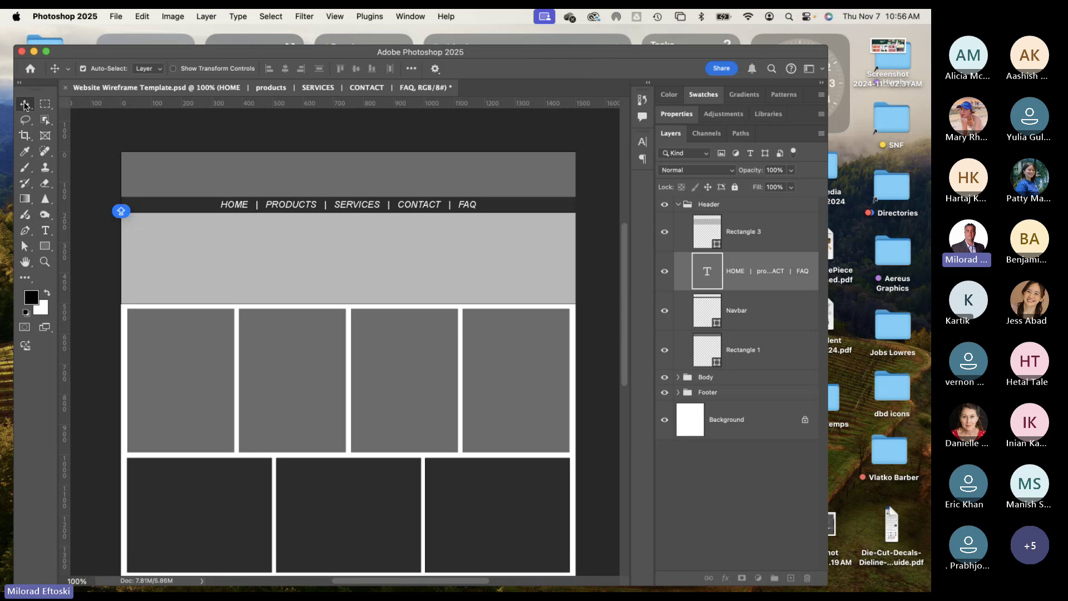
Step: Undo the italic and white styling and reselect the Navbar band
{"action": "left_click", "coordinate": [276, 162]}
{"action": "left_click", "coordinate": [479, 245]}
{"action": "key", "text": "super+z"}
{"action": "left_click", "coordinate": [342, 170]}
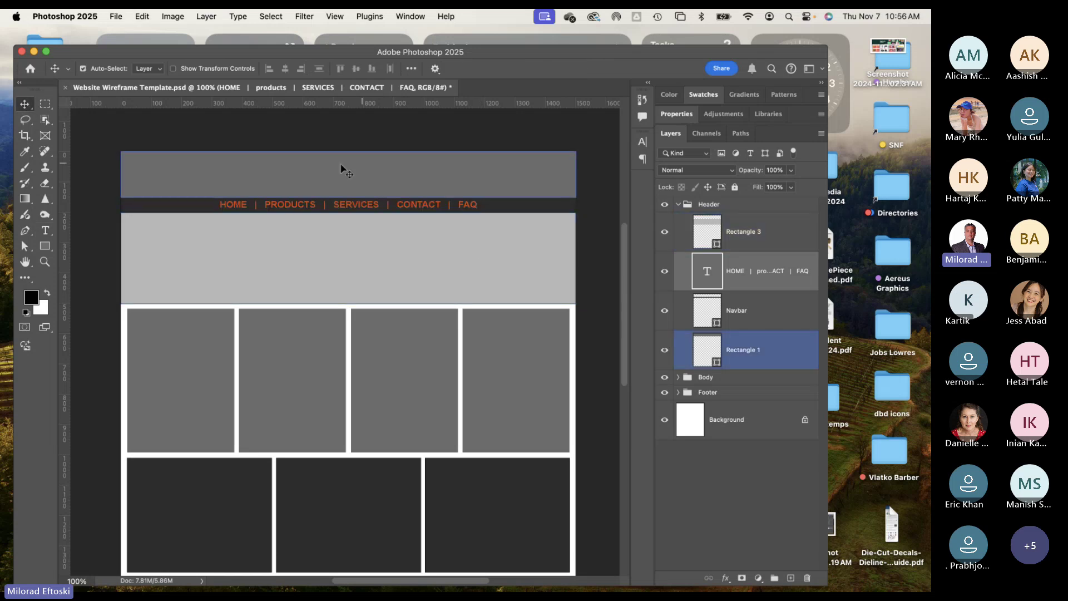
{"action": "left_click", "coordinate": [743, 232]}
{"action": "left_click", "coordinate": [736, 310]}
Step: Set the navbar text to Regular weight in white and commit it
{"action": "double_click", "coordinate": [706, 271]}
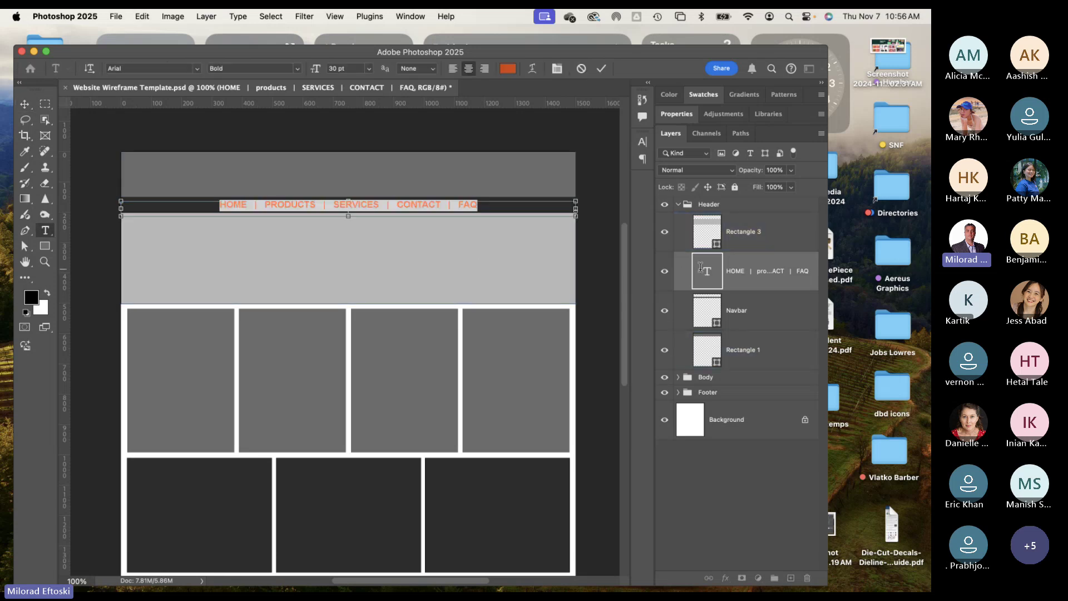
{"action": "left_click", "coordinate": [297, 68]}
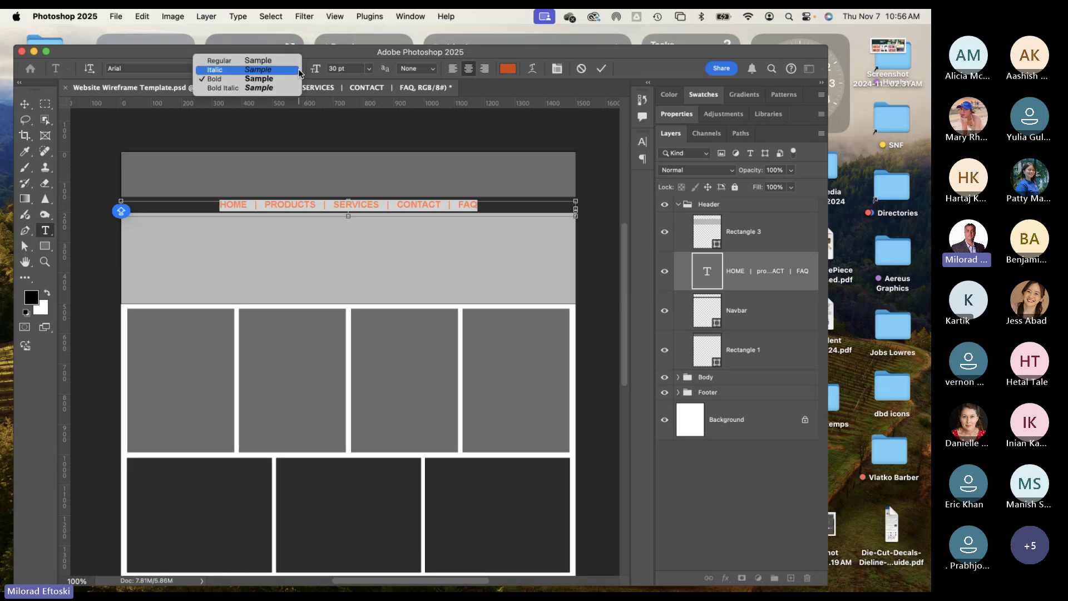
{"action": "left_click", "coordinate": [271, 62]}
{"action": "left_click", "coordinate": [508, 67]}
{"action": "left_click", "coordinate": [506, 204]}
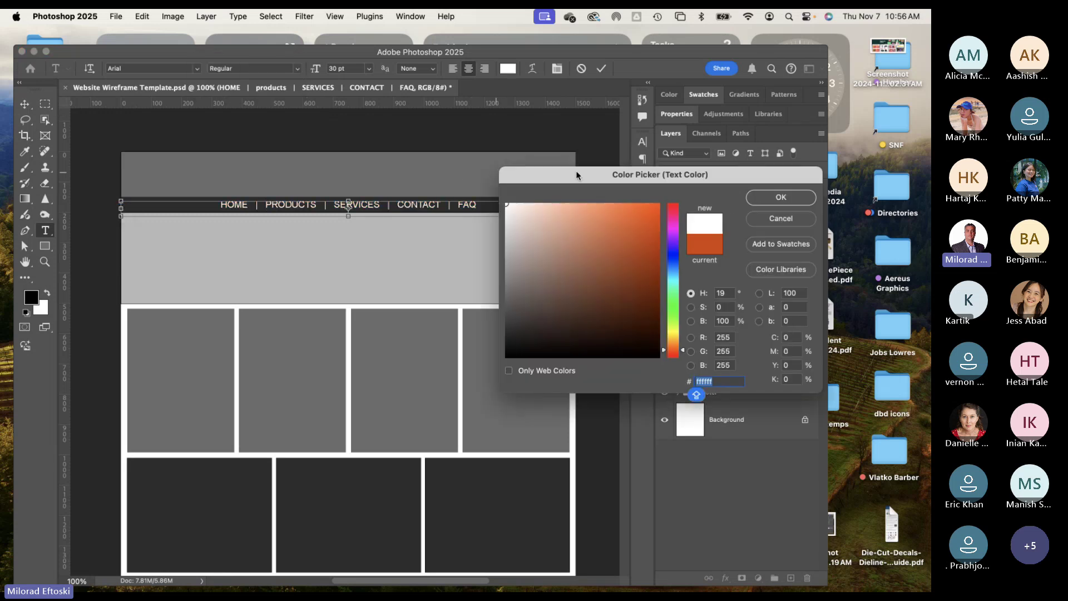
{"action": "left_click", "coordinate": [771, 193]}
{"action": "left_click", "coordinate": [25, 104]}
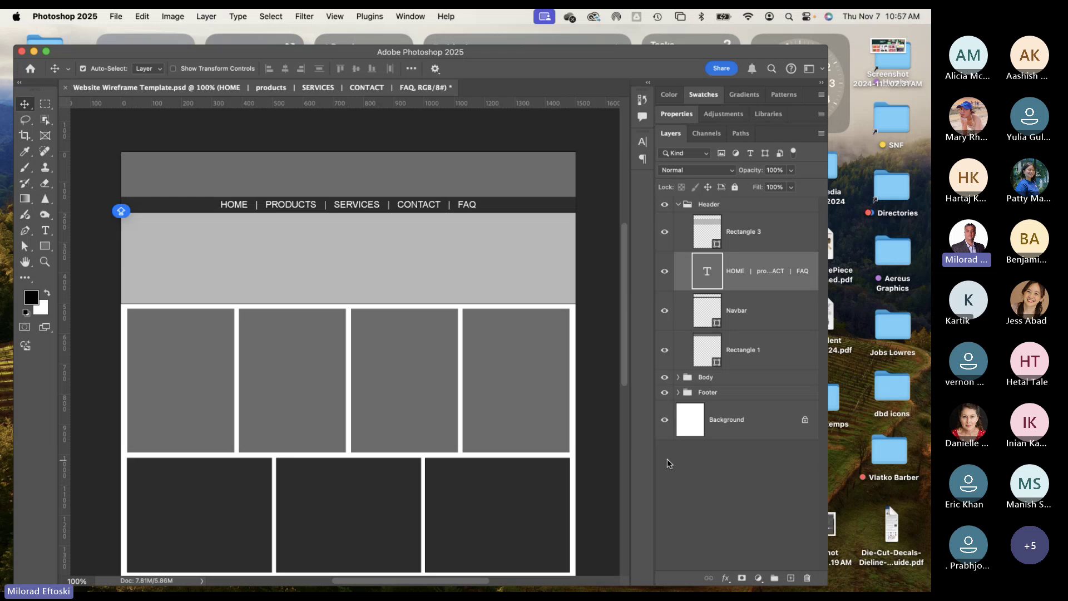
Step: Pick out the navbar text layer among the header layers
{"action": "left_click", "coordinate": [350, 234]}
{"action": "left_click", "coordinate": [296, 181]}
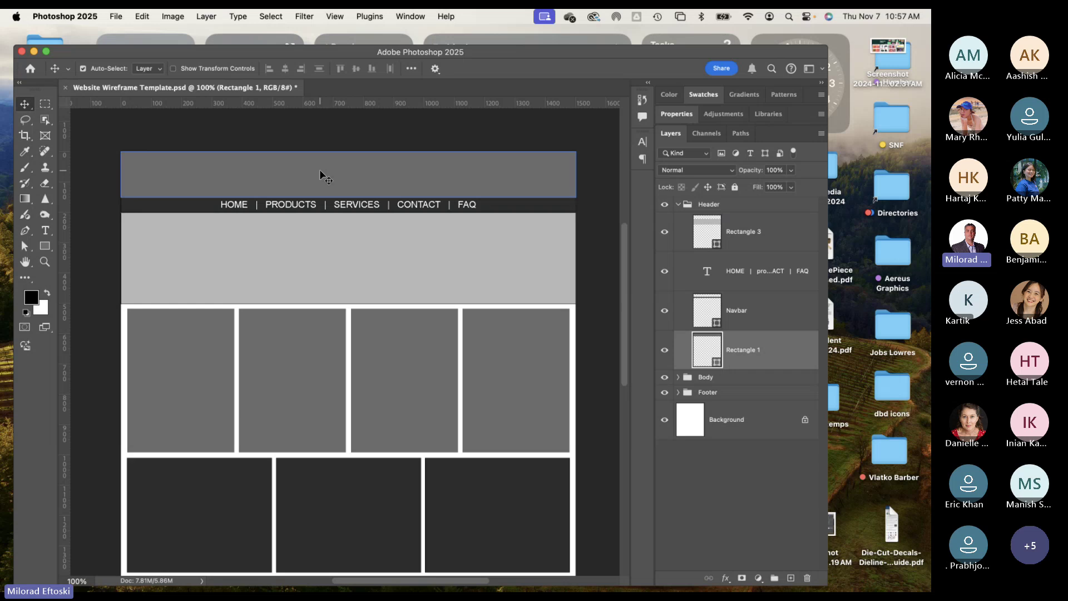
{"action": "left_click", "coordinate": [273, 207]}
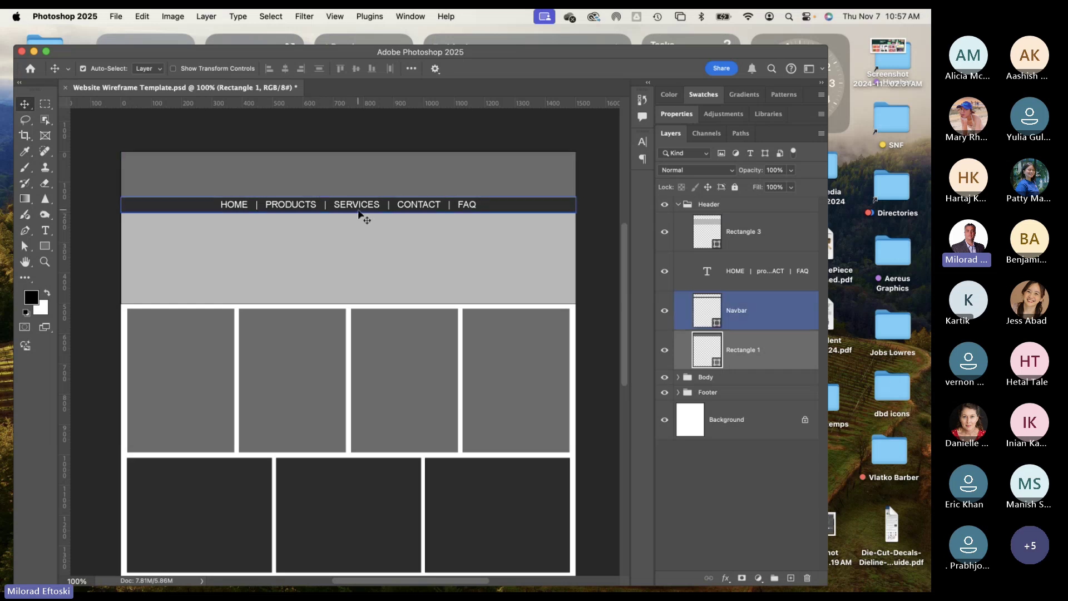
{"action": "left_click", "coordinate": [319, 169]}
{"action": "left_click", "coordinate": [295, 205]}
{"action": "left_click", "coordinate": [298, 210]}
{"action": "left_click", "coordinate": [328, 219]}
{"action": "left_click", "coordinate": [267, 210]}
{"action": "left_click", "coordinate": [333, 209]}
{"action": "left_click", "coordinate": [349, 212]}
{"action": "left_click", "coordinate": [321, 207]}
{"action": "double_click", "coordinate": [321, 206]}
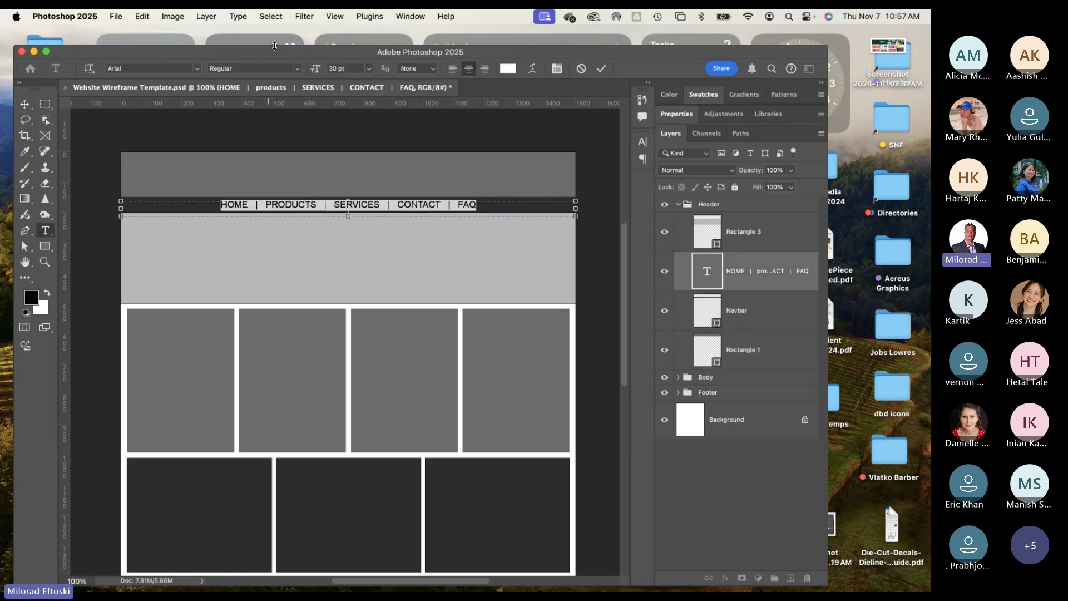
Step: Commit the pending edit on the navbar text
{"action": "left_click", "coordinate": [205, 17]}
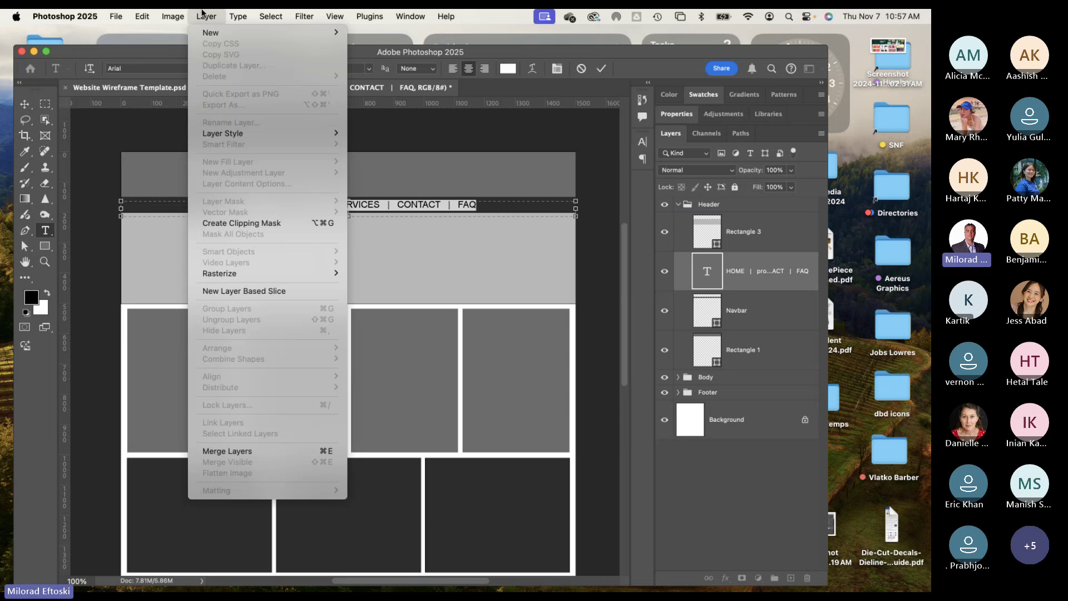
{"action": "mouse_move", "coordinate": [275, 12]}
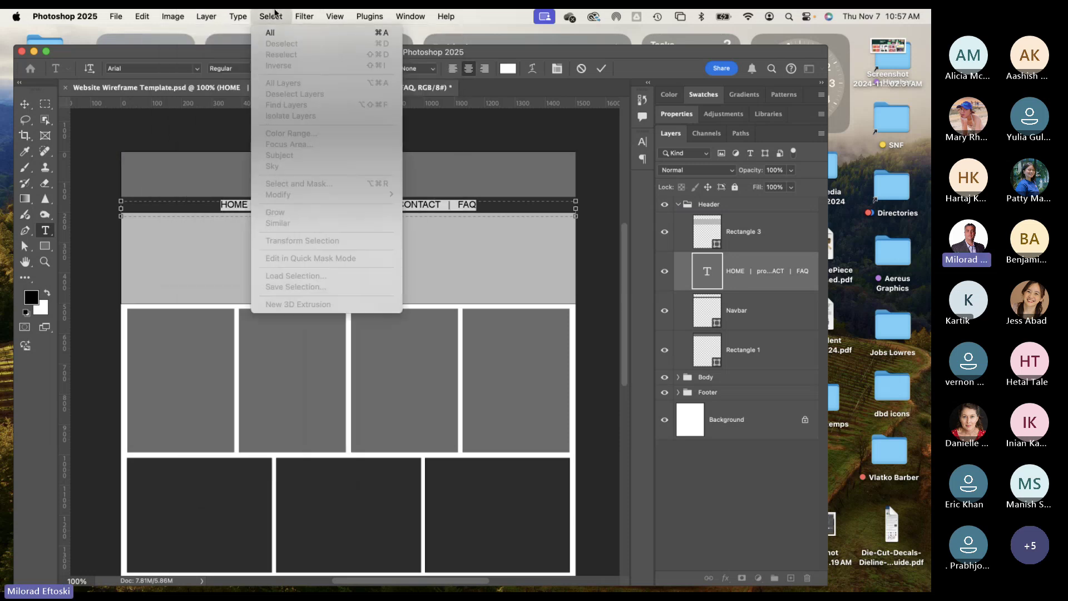
{"action": "mouse_move", "coordinate": [206, 13]}
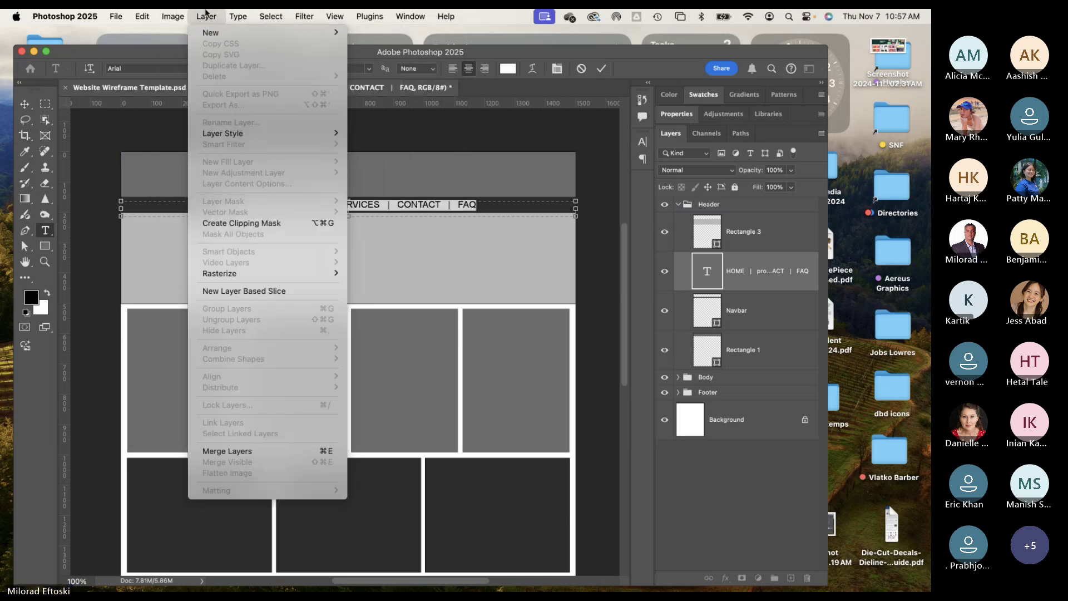
{"action": "key", "text": "Escape"}
{"action": "key", "text": "Escape"}
{"action": "key", "text": "v"}
{"action": "left_click", "coordinate": [707, 267]}
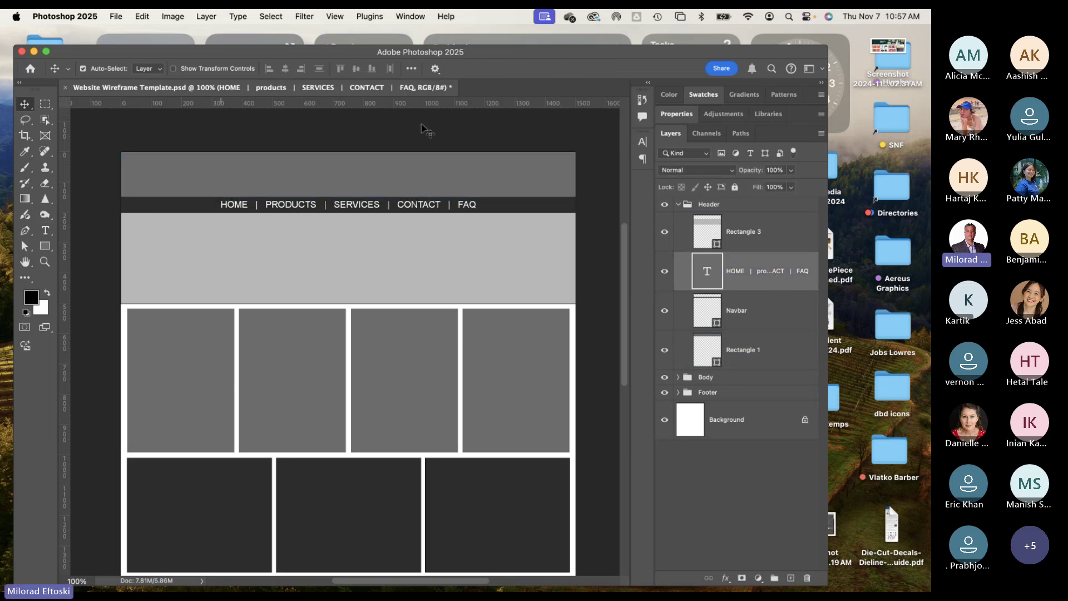
Step: Copy the navbar text layer's CSS with Layer > Copy CSS
{"action": "left_click", "coordinate": [204, 14]}
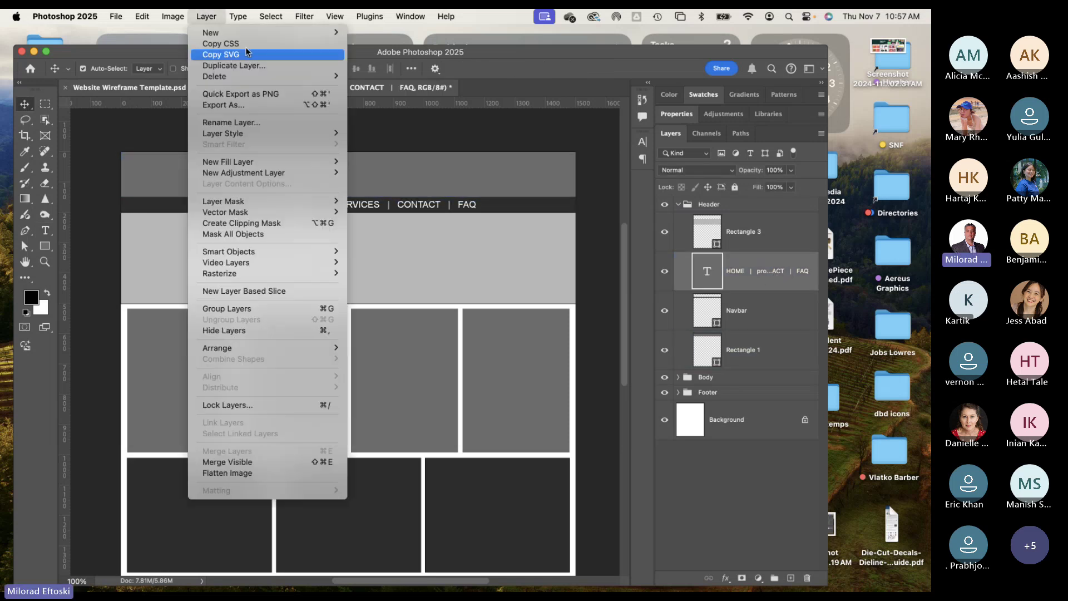
{"action": "key", "text": "Escape"}
{"action": "left_click", "coordinate": [271, 201]}
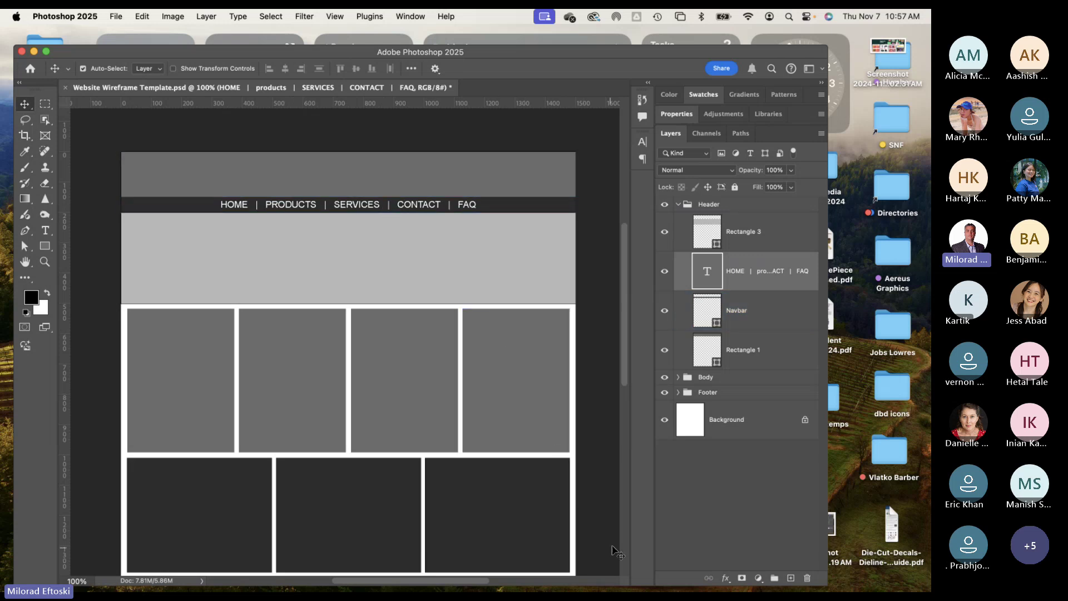
{"action": "mouse_move", "coordinate": [636, 590]}
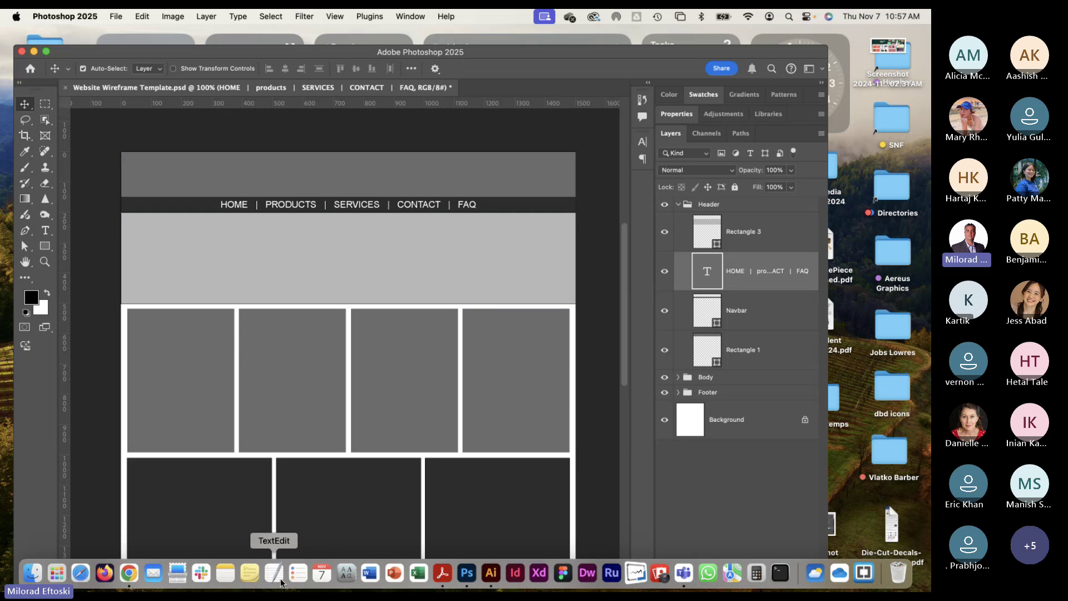
{"action": "left_click", "coordinate": [282, 580]}
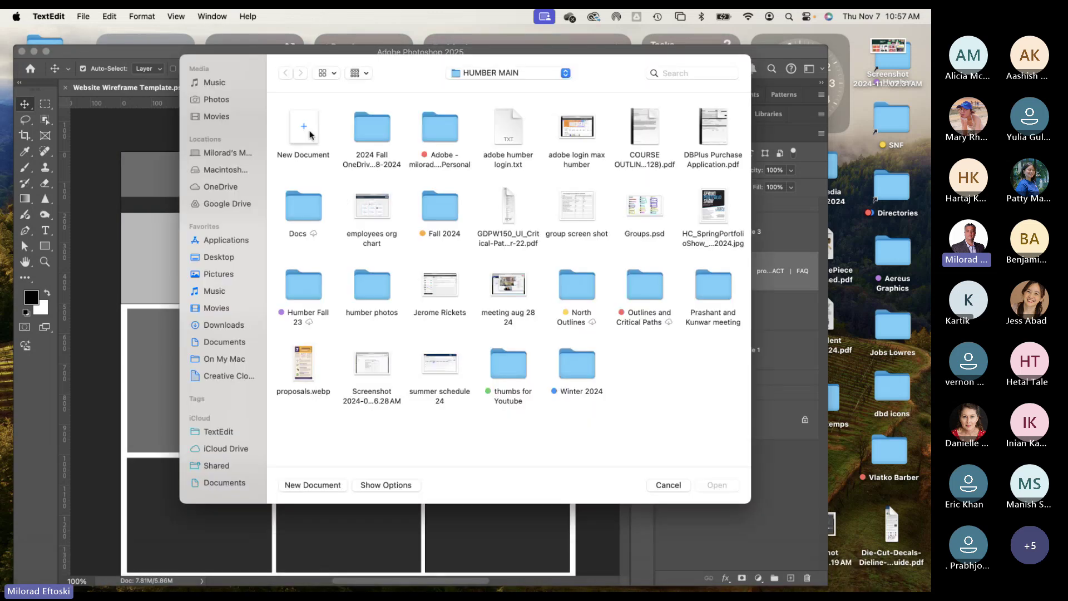
{"action": "double_click", "coordinate": [304, 126]}
{"action": "type", "text": ".HOME_______products_______SERVICES_______CONTAC {   font-size: 30px;   font-family: \"Arial\";   color: rgb(254, 254, 254);   text-transform: uppercase;   line-height: 1.2;   text-align: center;   position: absolute;   left: 0.479px;   top: 159.255px;   width: 840px;   height: 28px;   z-index: 19; }"}
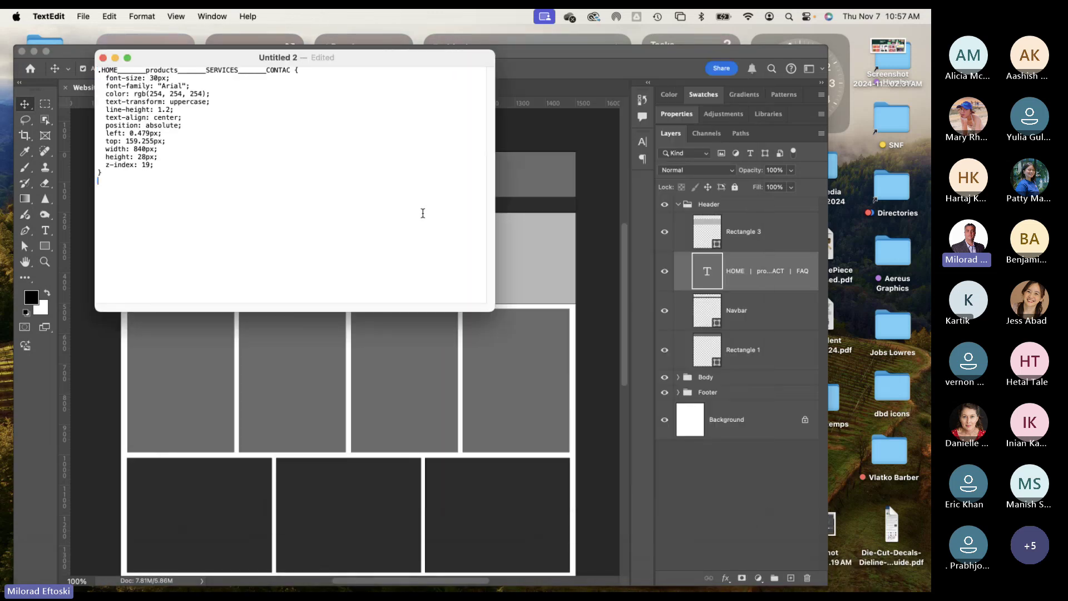
{"action": "key", "text": "super+a"}
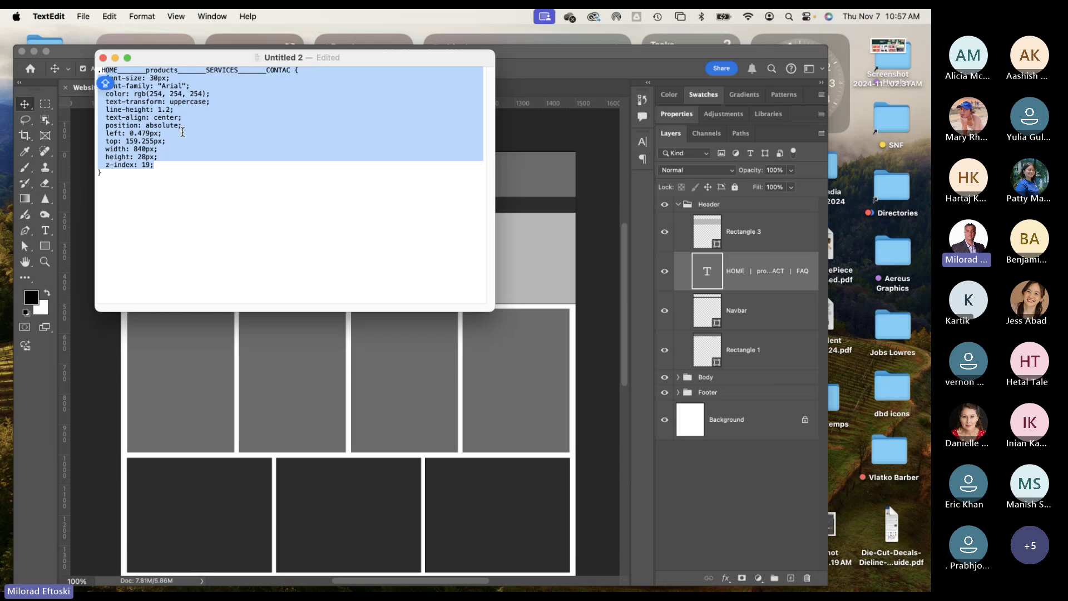
{"action": "left_click", "coordinate": [161, 133]}
{"action": "key", "text": "Caps_Lock"}
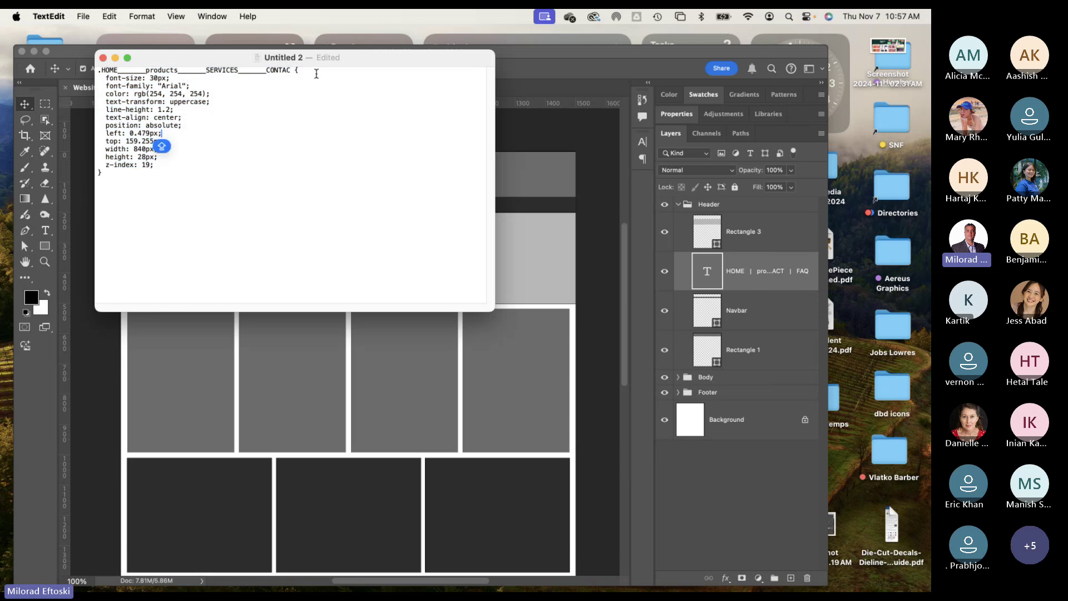
{"action": "left_click_drag", "start_coordinate": [320, 72], "coordinate": [98, 69]}
{"action": "left_click", "coordinate": [180, 77]}
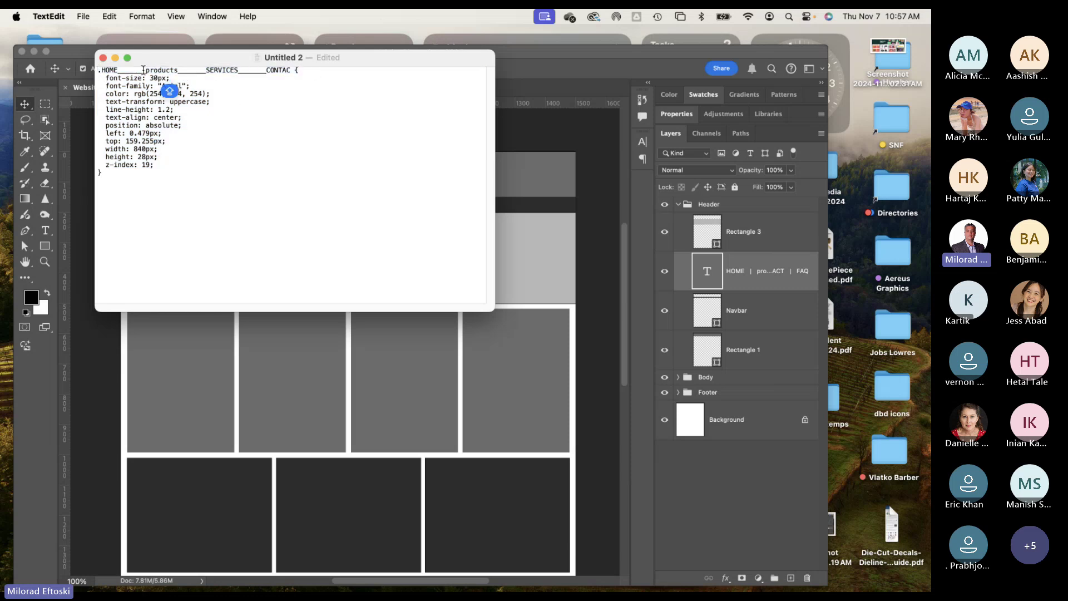
{"action": "left_click", "coordinate": [103, 58]}
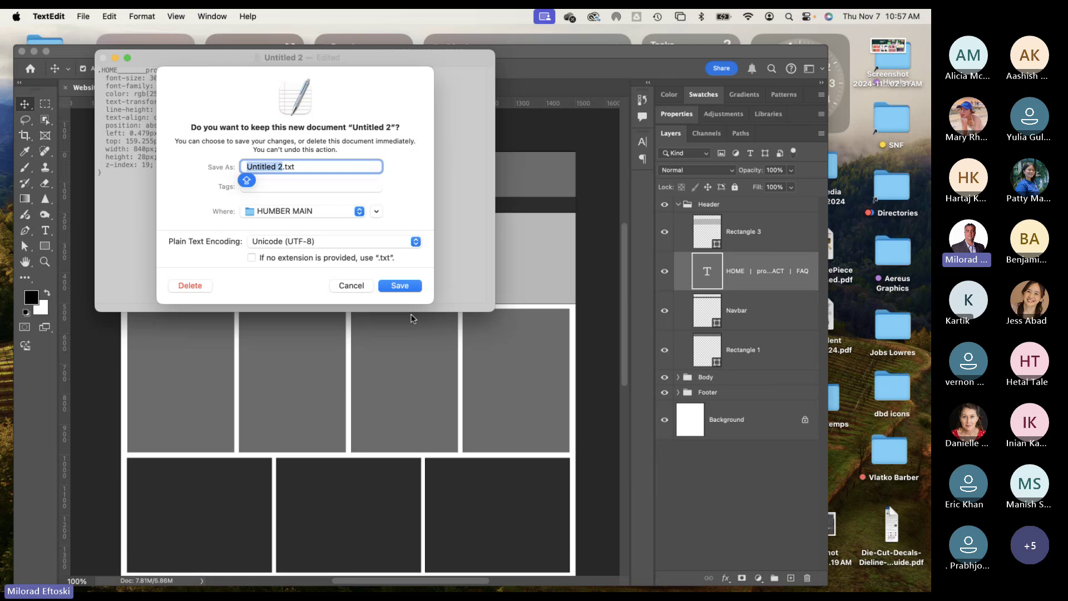
{"action": "left_click", "coordinate": [354, 286]}
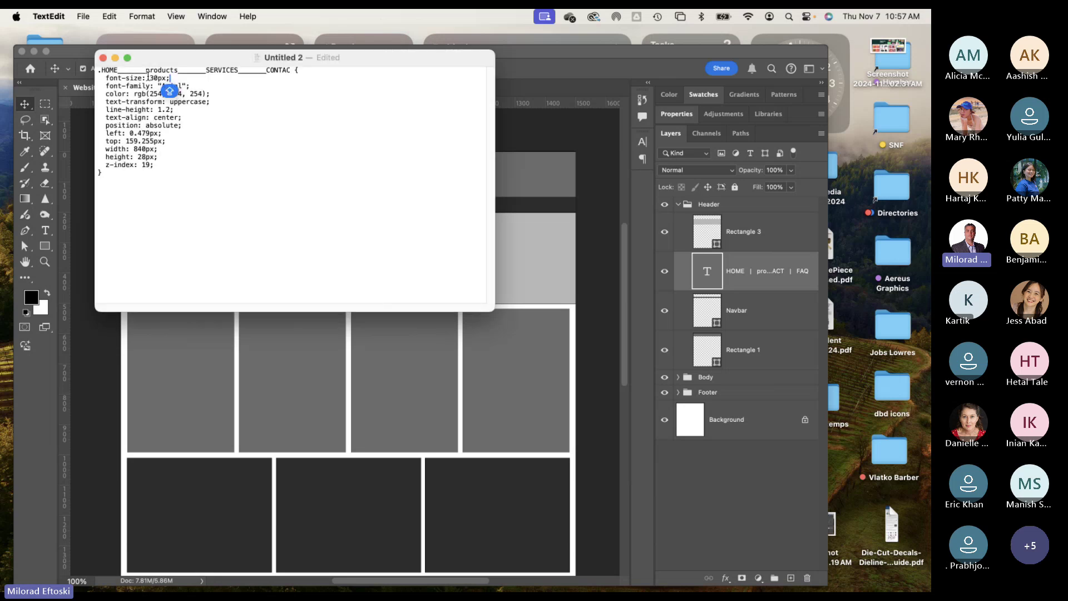
{"action": "left_click_drag", "start_coordinate": [158, 157], "coordinate": [93, 75]}
{"action": "left_click", "coordinate": [281, 162]}
{"action": "key", "text": "super+w"}
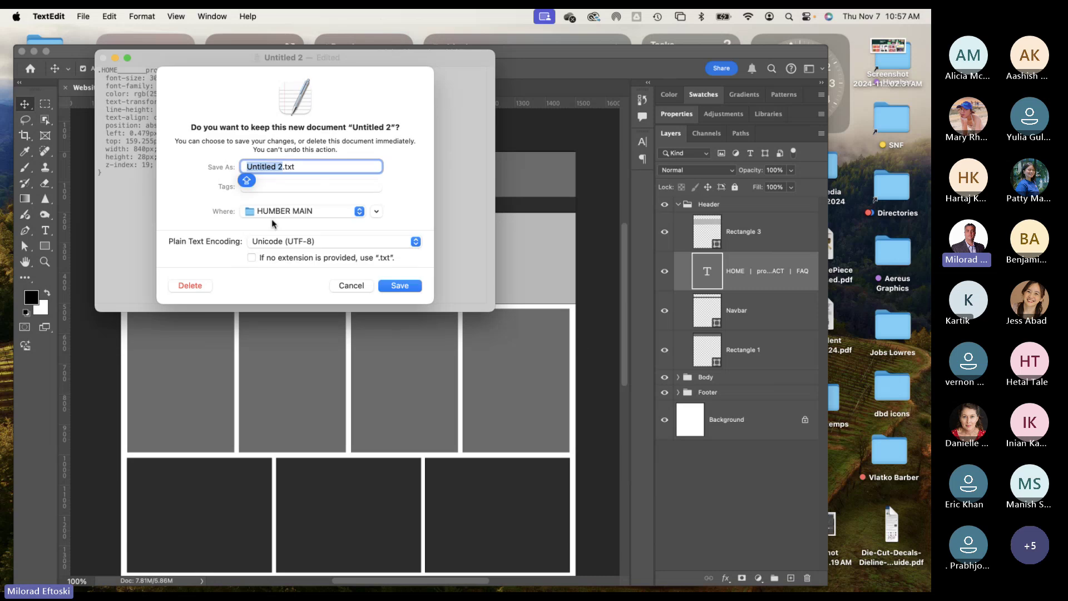
{"action": "left_click", "coordinate": [191, 285]}
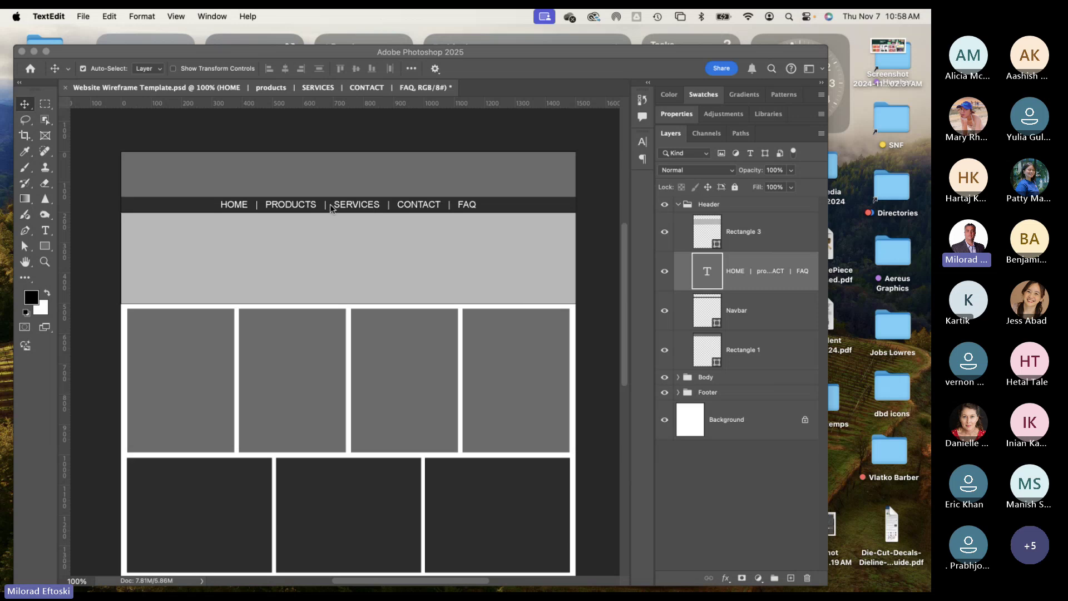
Step: Toggle visibility of Rectangle 3, Navbar and Rectangle 1 to identify each shape
{"action": "left_click", "coordinate": [715, 241]}
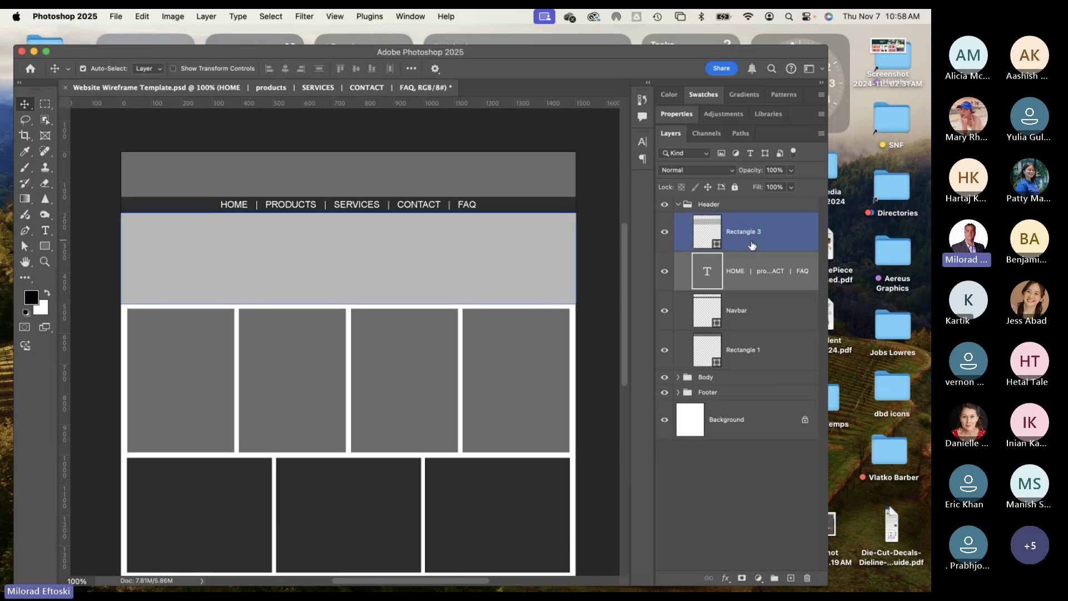
{"action": "left_click", "coordinate": [664, 233]}
{"action": "left_click", "coordinate": [664, 233]}
{"action": "left_click", "coordinate": [673, 313]}
{"action": "left_click", "coordinate": [664, 310]}
{"action": "left_click", "coordinate": [664, 311]}
{"action": "left_click", "coordinate": [679, 349]}
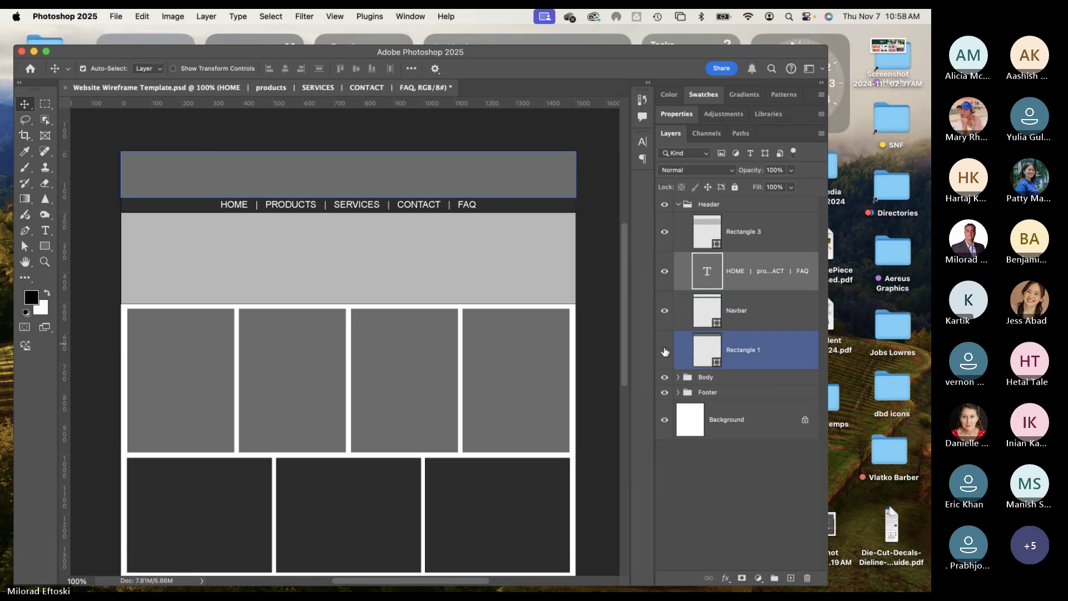
{"action": "left_click", "coordinate": [664, 350]}
{"action": "left_click", "coordinate": [664, 350]}
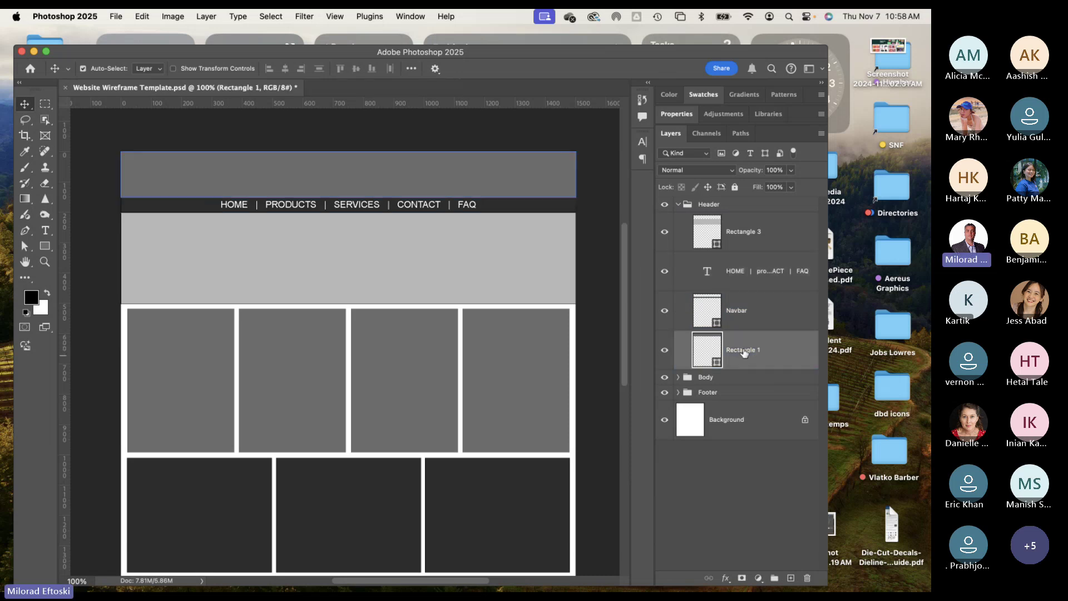
Step: Rename the Rectangle 1 layer to 'topbanner'
{"action": "double_click", "coordinate": [741, 349]}
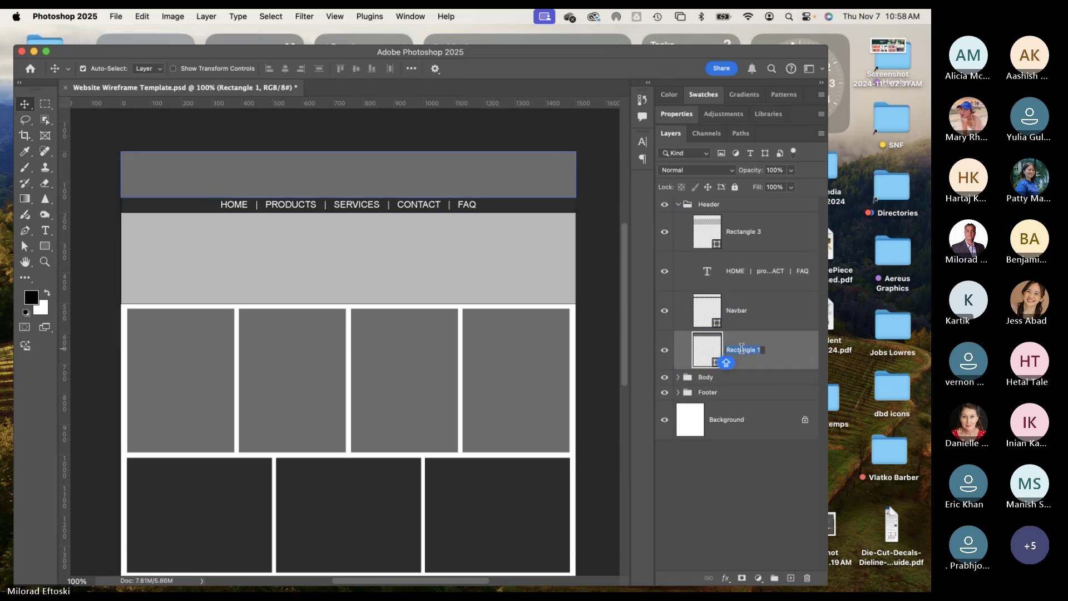
{"action": "key", "text": "BackSpace"}
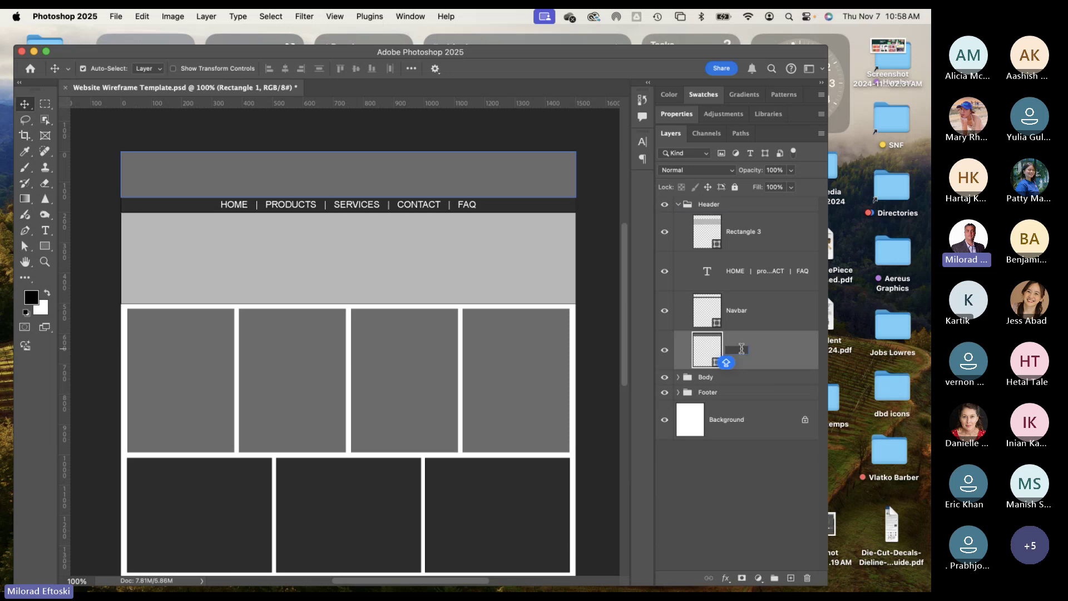
{"action": "type", "text": "BA"}
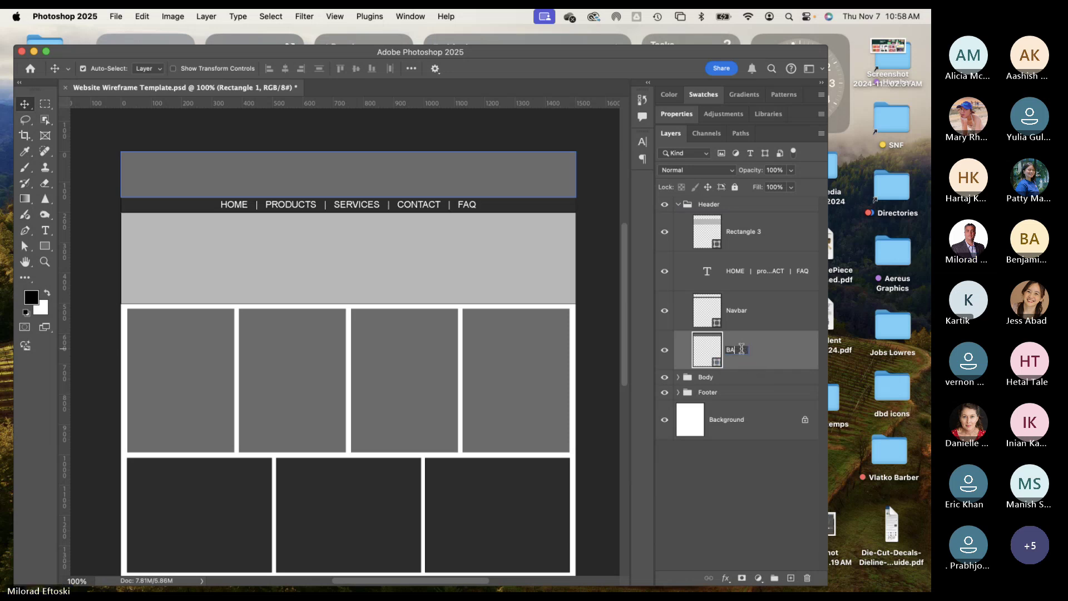
{"action": "key", "text": "BackSpace"}
{"action": "type", "text": "top"}
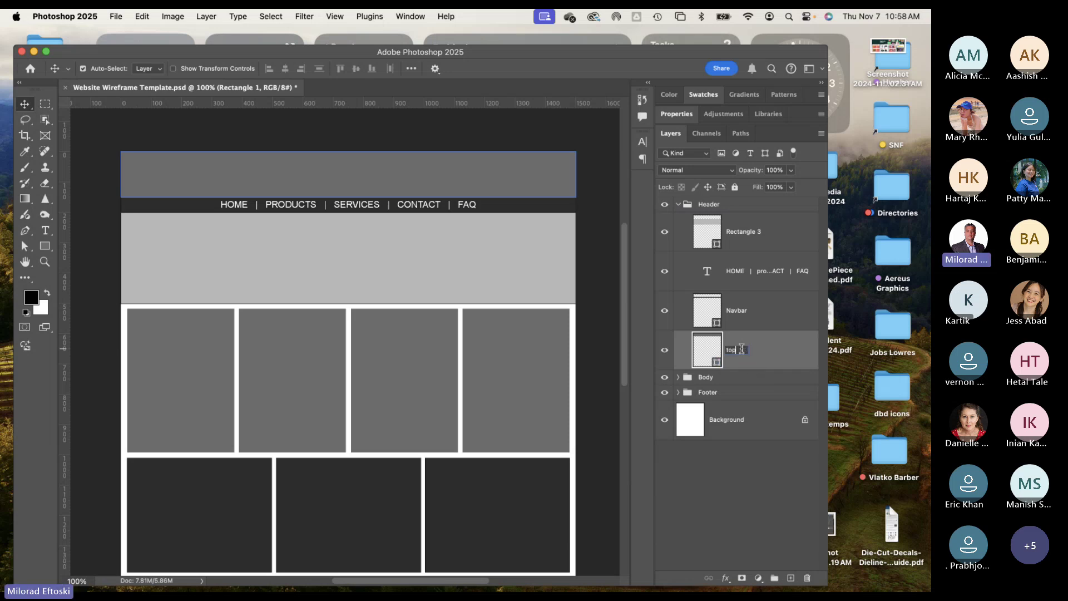
{"action": "type", "text": "banner"}
{"action": "key", "text": "Return"}
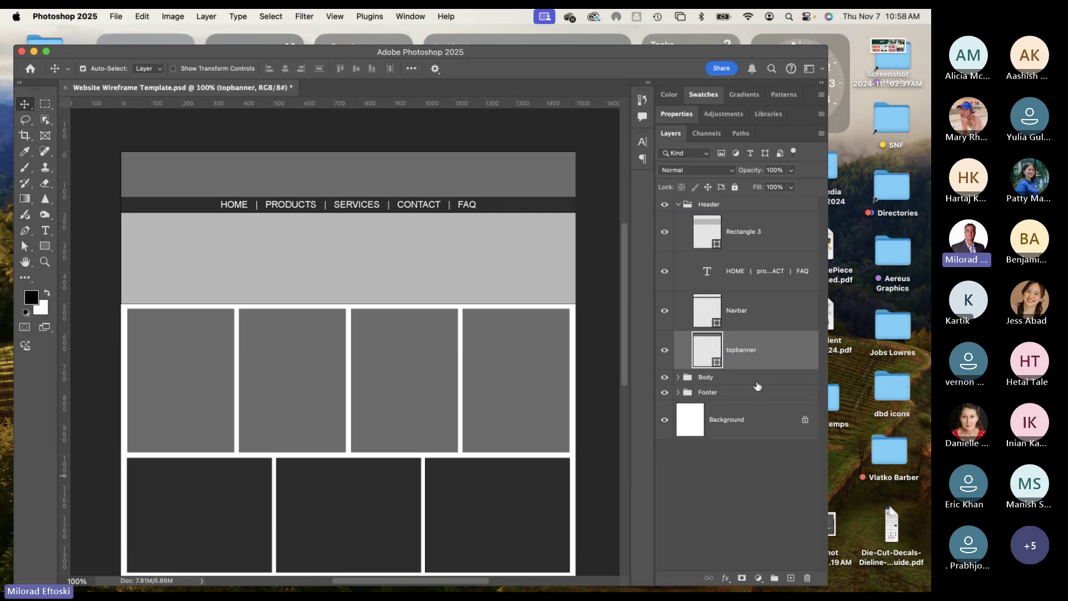
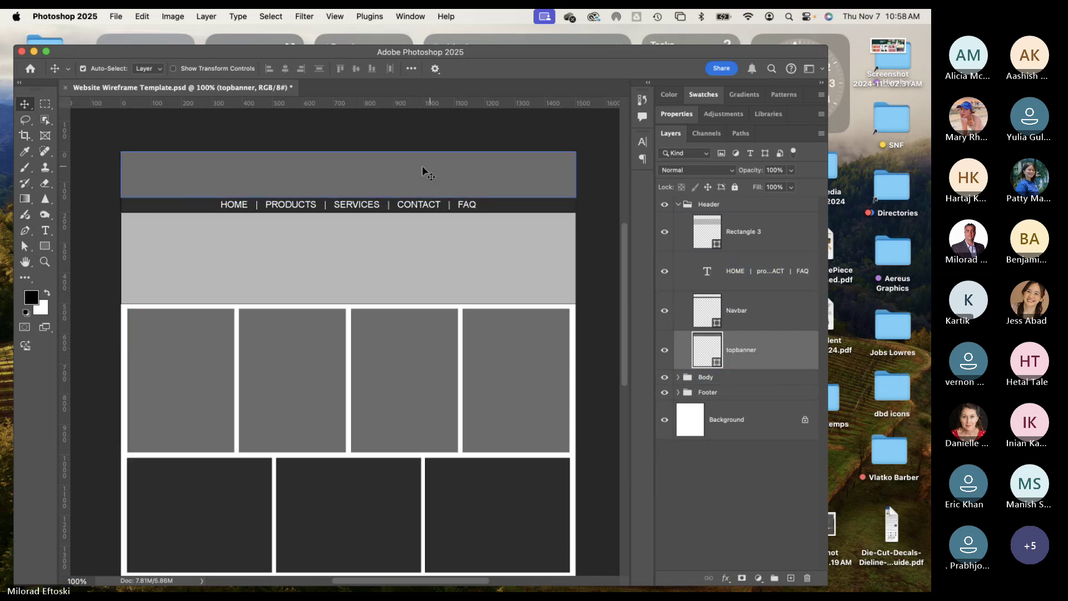
Step: Place Navigation 01.jpg from the image sources folder as a linked layer with Place Linked
{"action": "left_click", "coordinate": [115, 16]}
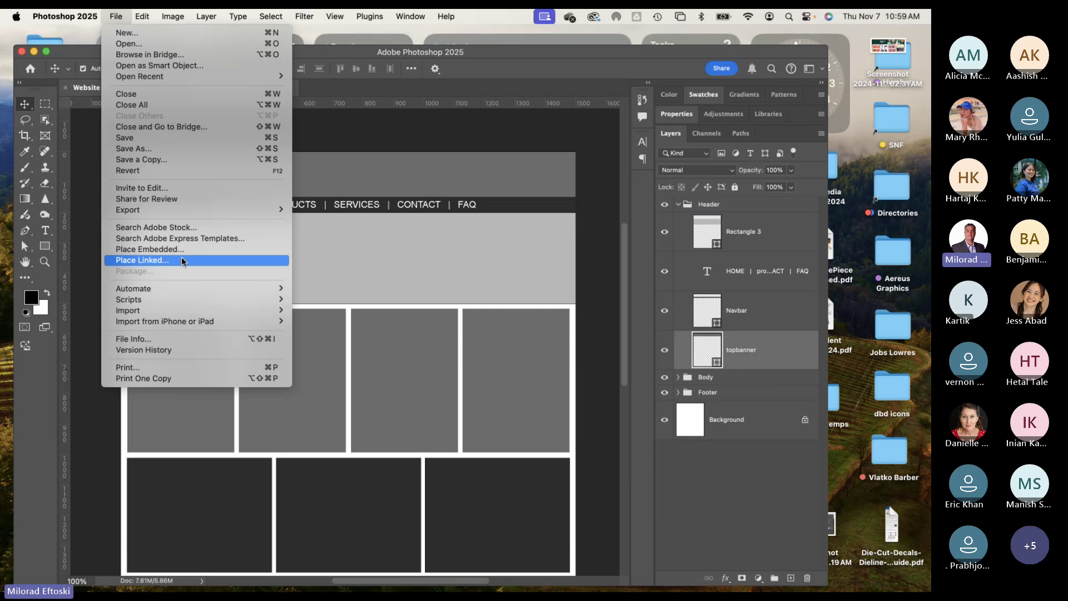
{"action": "left_click", "coordinate": [183, 261]}
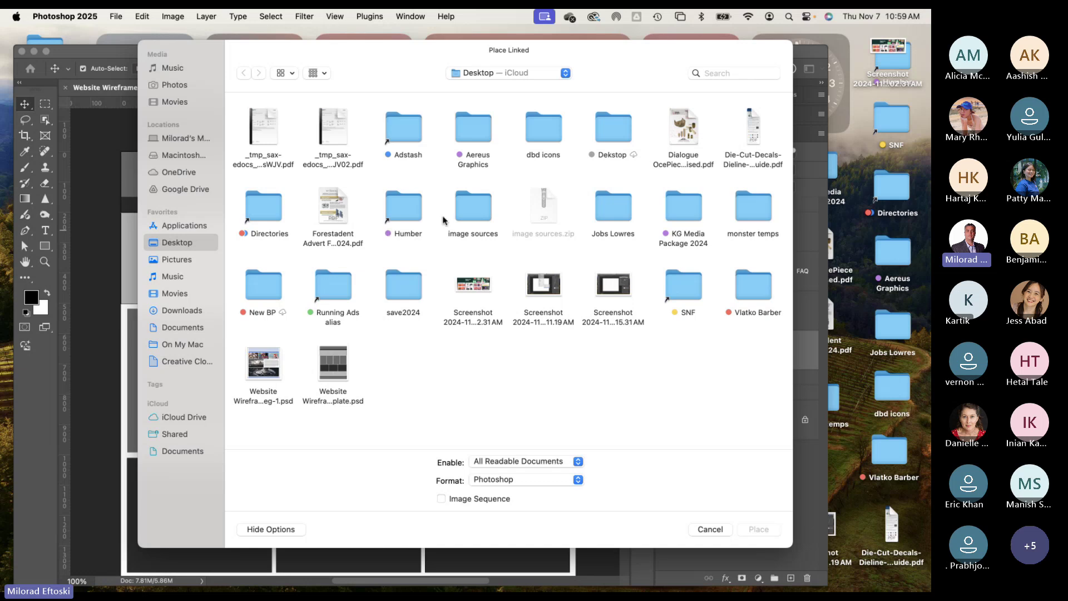
{"action": "double_click", "coordinate": [477, 206]}
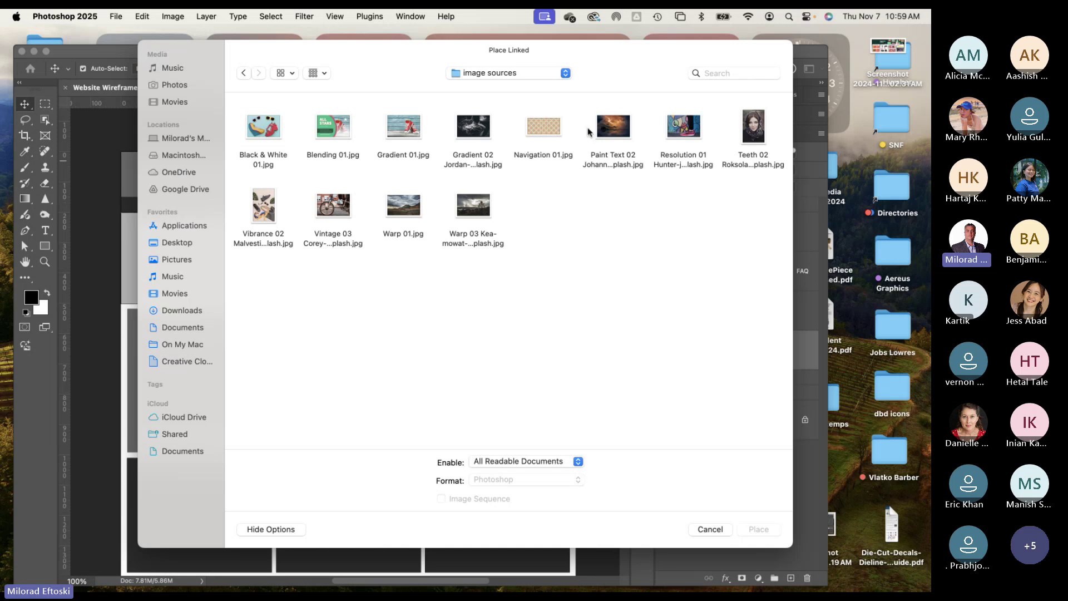
{"action": "left_click", "coordinate": [549, 127]}
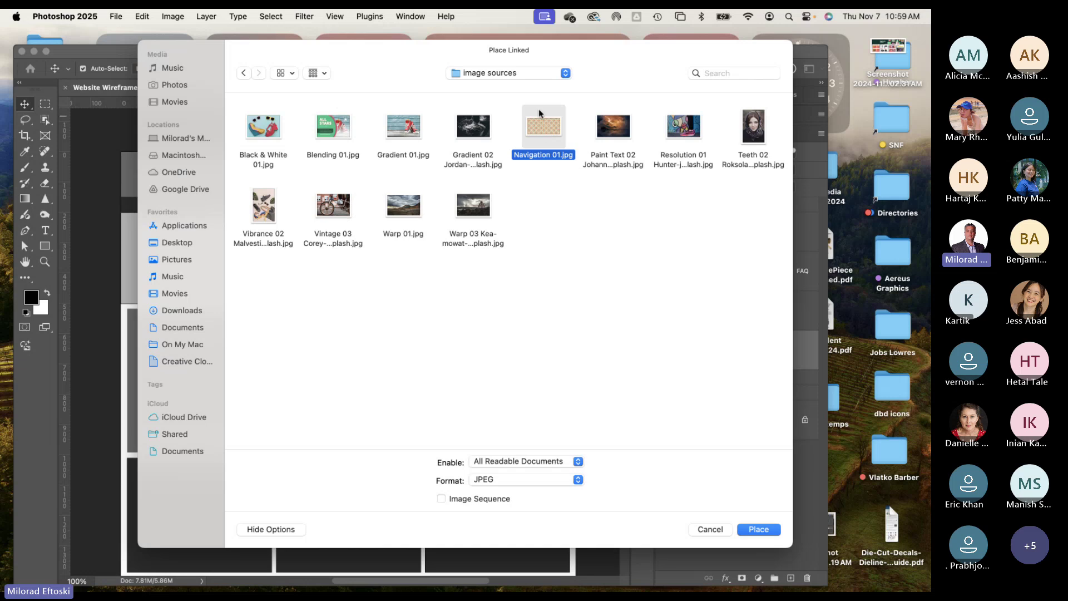
{"action": "double_click", "coordinate": [544, 127]}
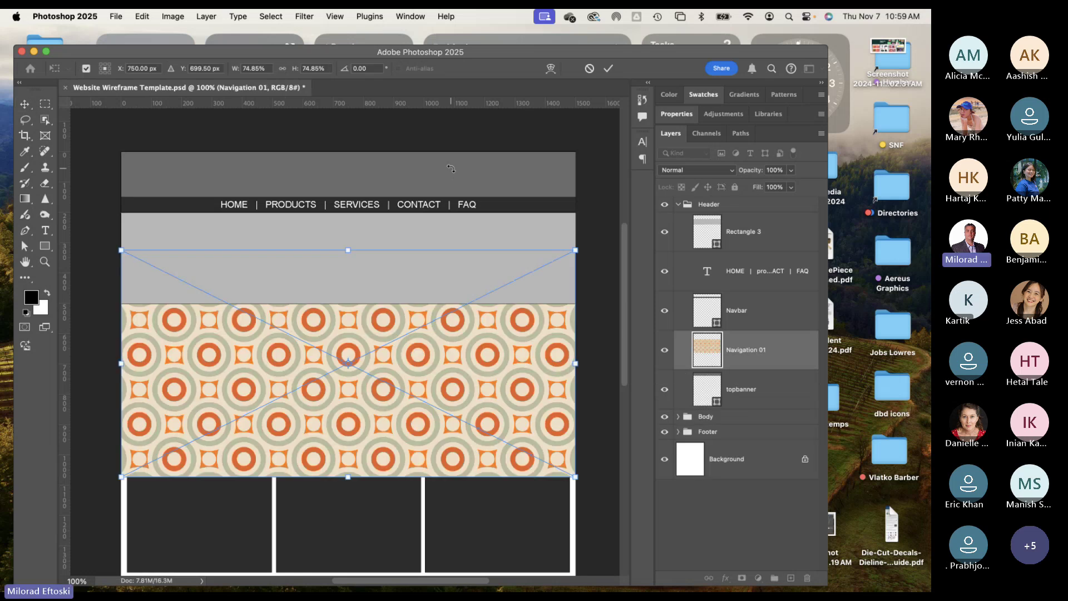
Step: Drag the Navigation 01 pattern up over the header banner and commit it at 74.86% scale
{"action": "left_click_drag", "start_coordinate": [484, 377], "coordinate": [477, 221]}
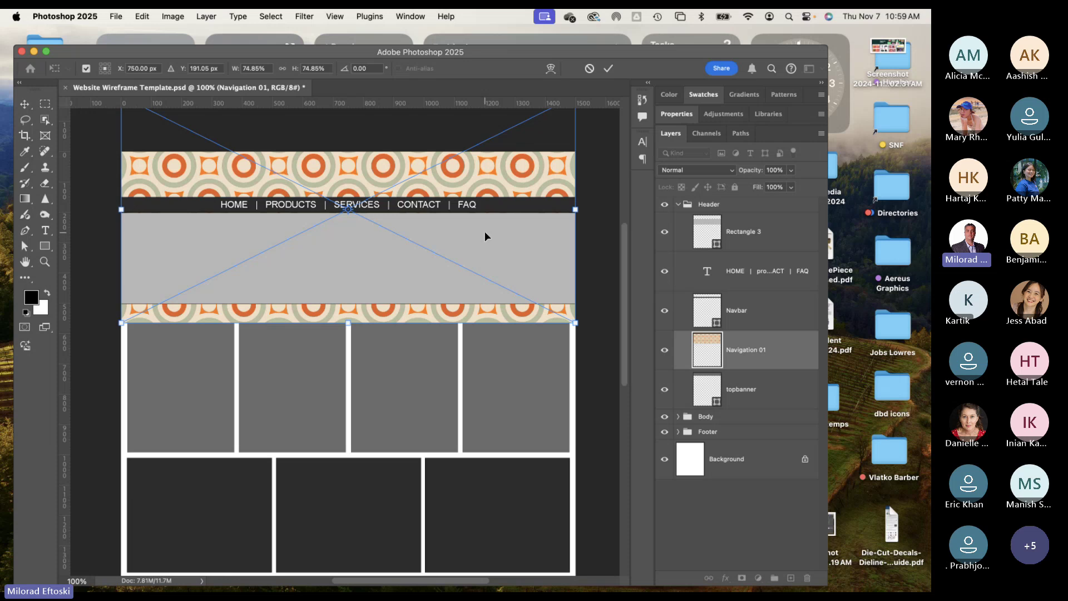
{"action": "key", "text": "Return"}
{"action": "left_click", "coordinate": [485, 231]}
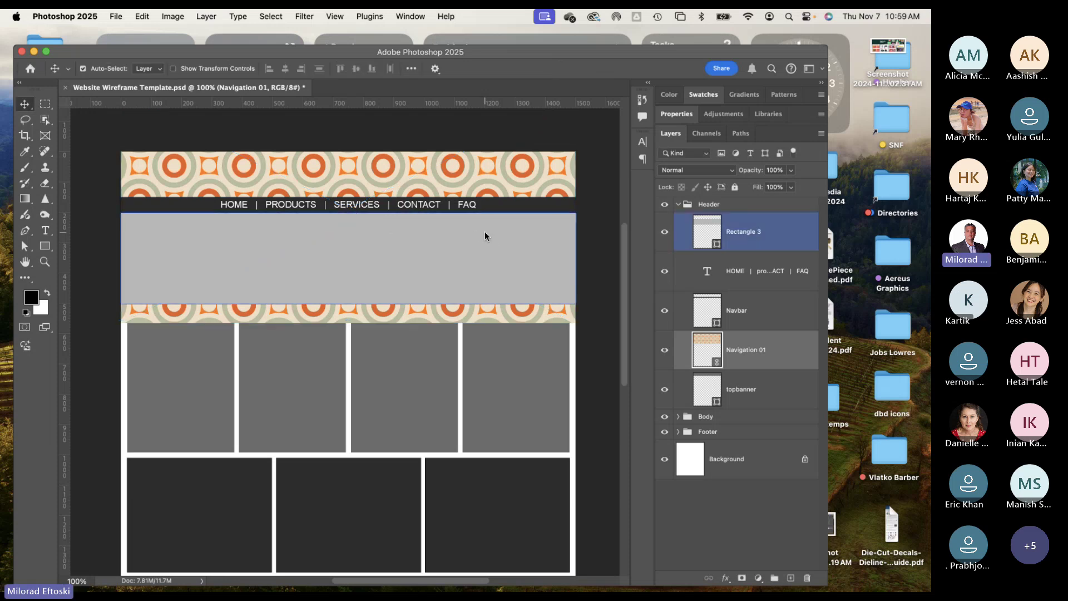
Step: Toggle the Navigation 01 pattern layer's visibility to compare the banner, leaving it shown
{"action": "left_click", "coordinate": [723, 350]}
{"action": "left_click", "coordinate": [723, 384]}
{"action": "left_click", "coordinate": [734, 354]}
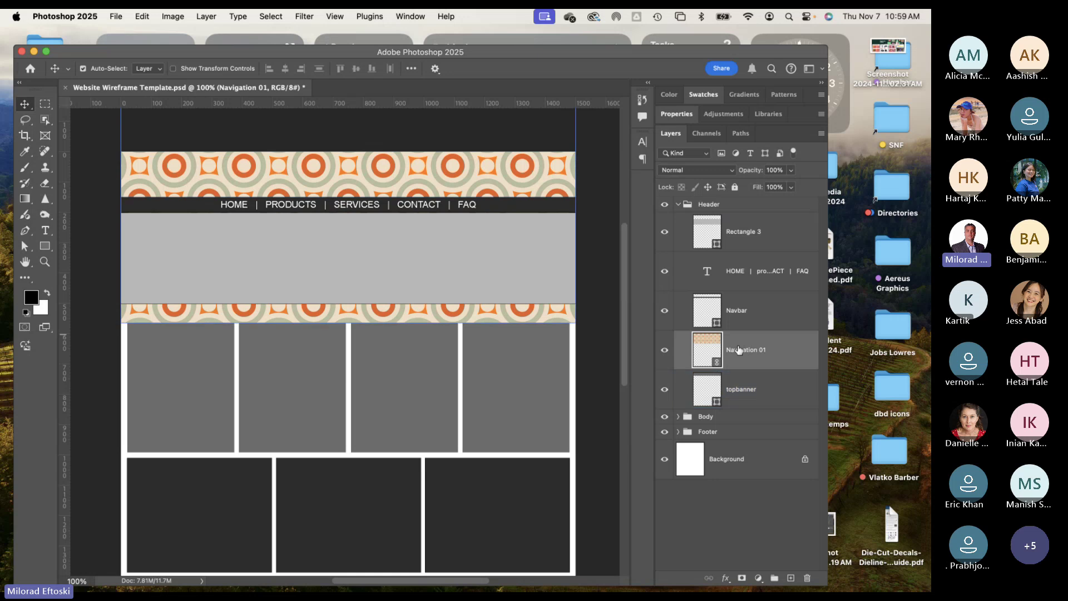
{"action": "left_click", "coordinate": [722, 386]}
{"action": "left_click", "coordinate": [734, 351]}
{"action": "left_click", "coordinate": [729, 388]}
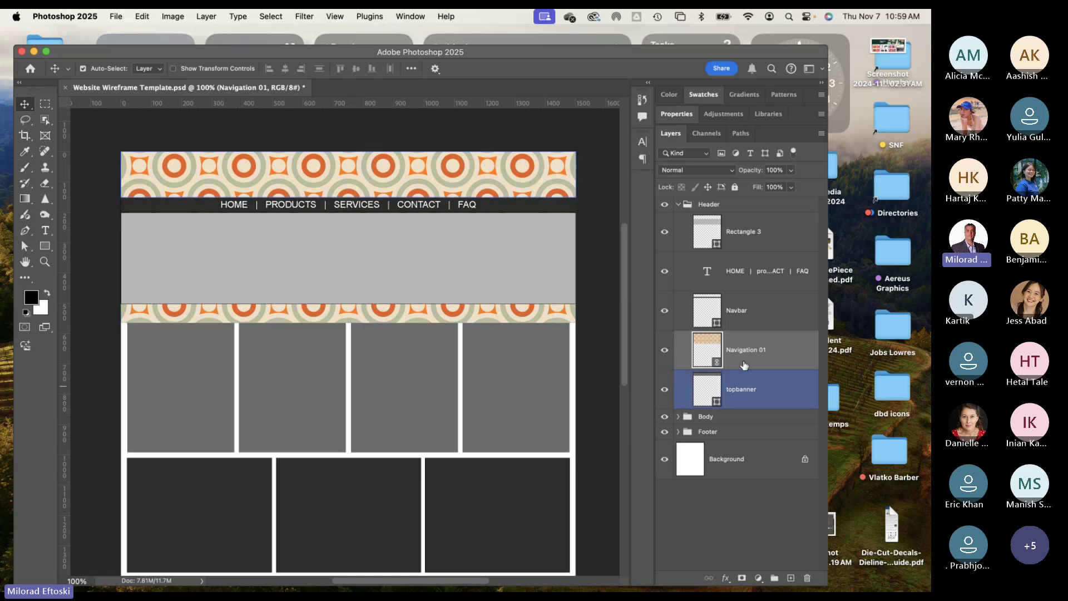
{"action": "left_click", "coordinate": [741, 365]}
{"action": "left_click", "coordinate": [664, 350]}
{"action": "left_click", "coordinate": [664, 350]}
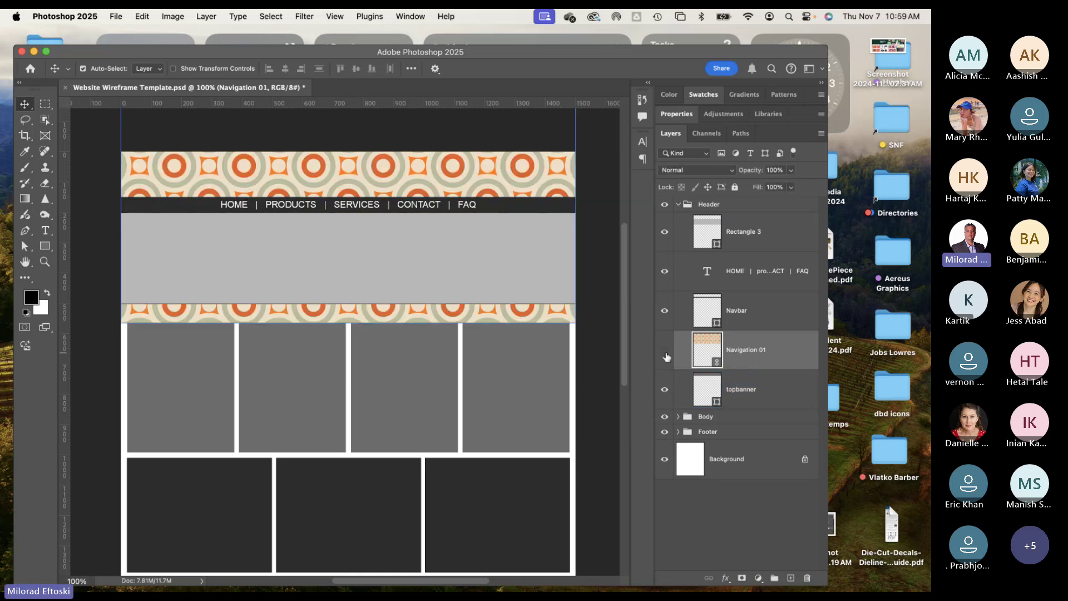
{"action": "left_click", "coordinate": [664, 349]}
{"action": "left_click", "coordinate": [723, 389]}
{"action": "left_click", "coordinate": [664, 389]}
{"action": "left_click", "coordinate": [664, 389]}
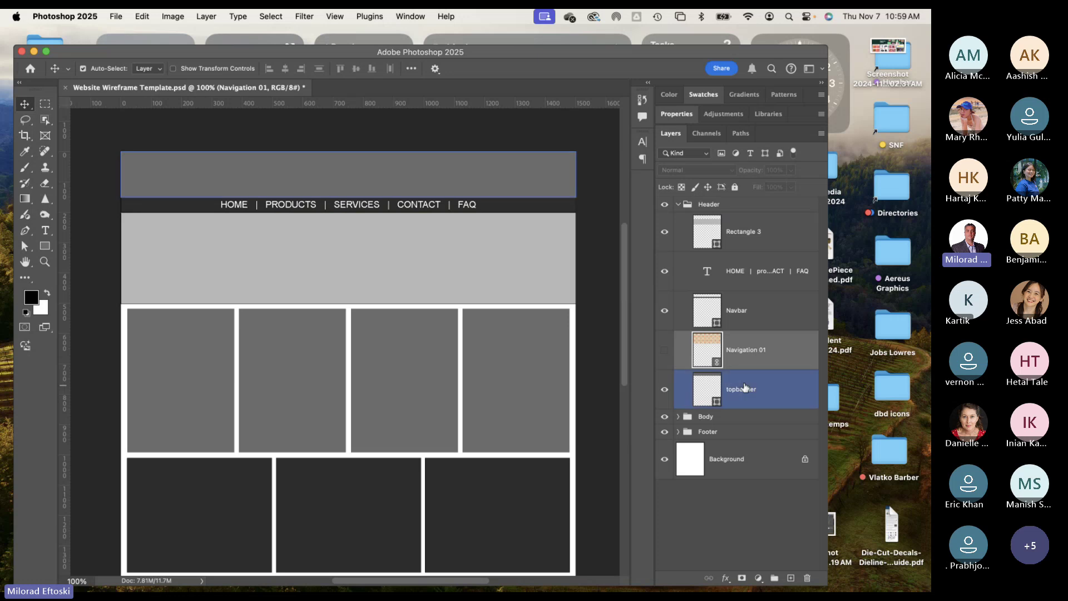
{"action": "left_click", "coordinate": [739, 358]}
{"action": "left_click", "coordinate": [664, 349]}
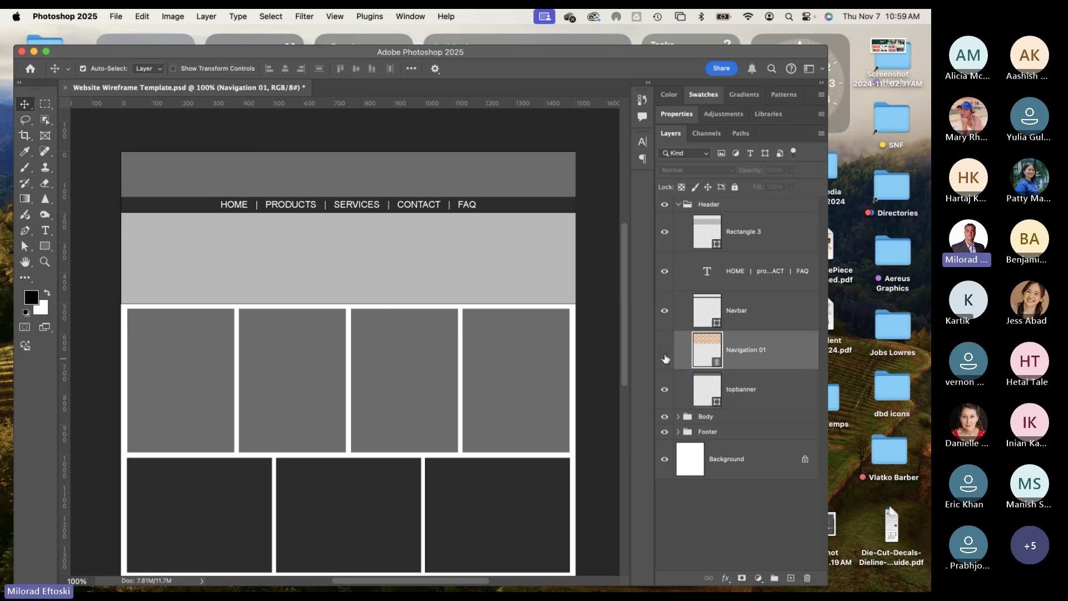
Step: Clip the Navigation 01 pattern to the topbanner layer, testing release and re-clip
{"action": "left_click", "coordinate": [779, 364], "text": "alt"}
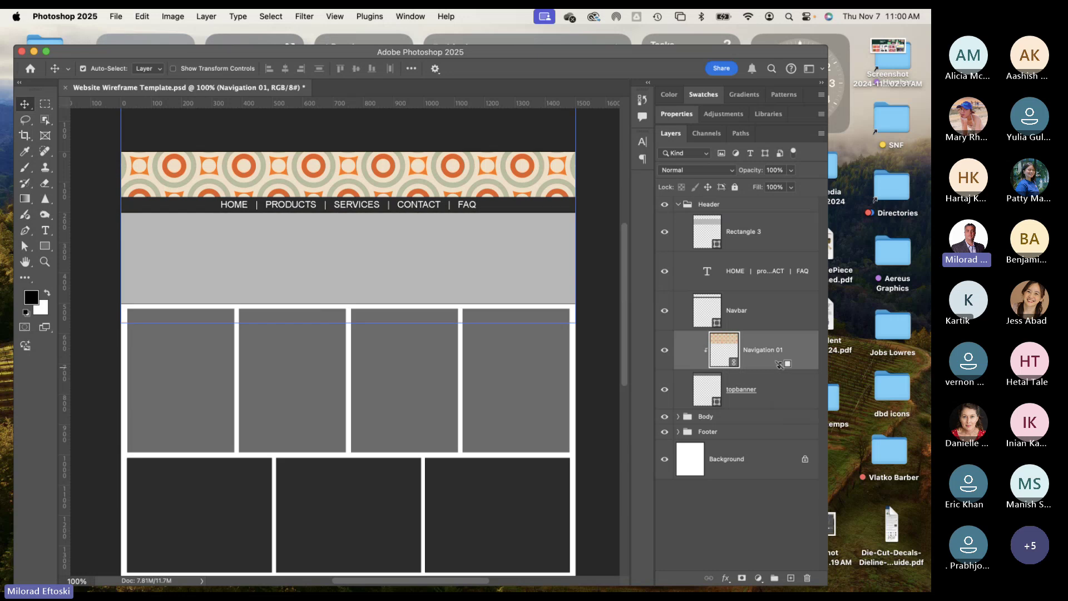
{"action": "left_click", "coordinate": [779, 364], "text": "alt"}
{"action": "left_click", "coordinate": [779, 364], "text": "alt"}
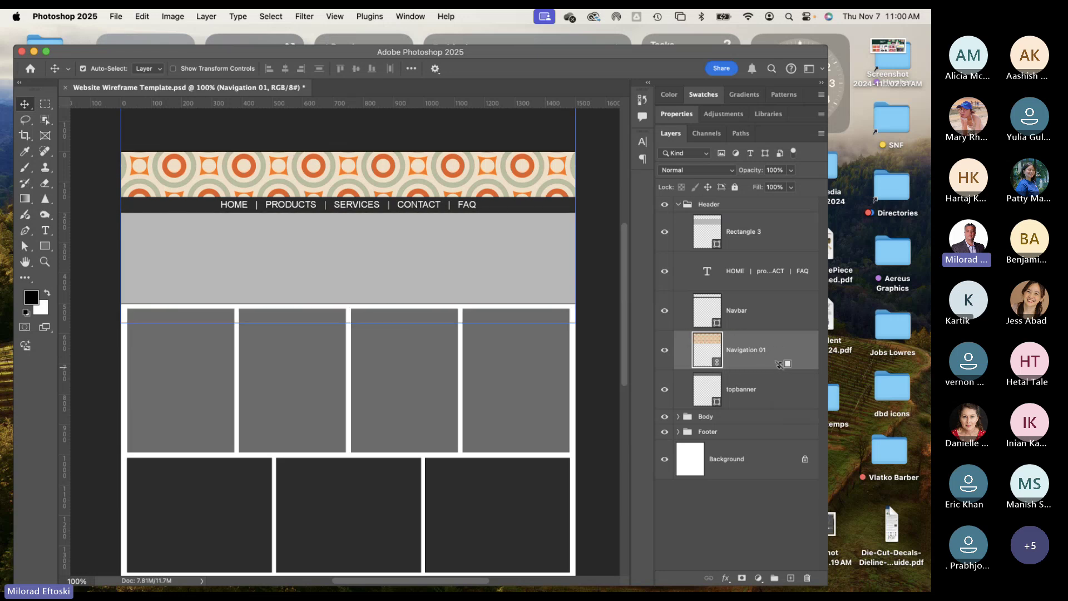
{"action": "left_click", "coordinate": [779, 364], "text": "alt"}
{"action": "left_click", "coordinate": [779, 365], "text": "alt"}
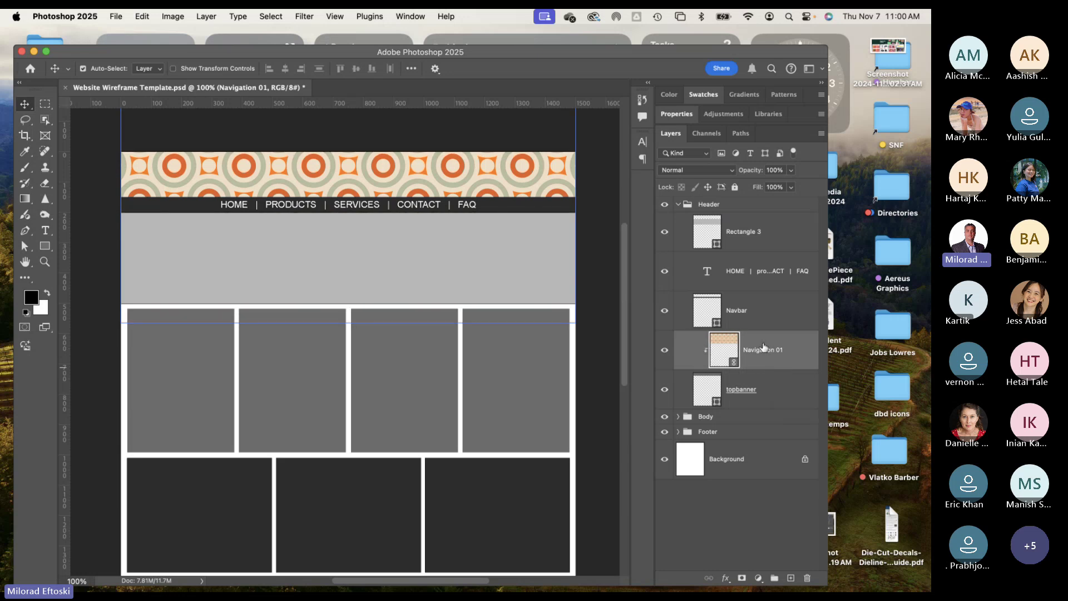
Step: Hide the grey Rectangle 3 block and the Navbar band, keeping the pattern clipped to topbanner
{"action": "left_click", "coordinate": [745, 232]}
{"action": "left_click", "coordinate": [664, 231]}
{"action": "left_click", "coordinate": [666, 317]}
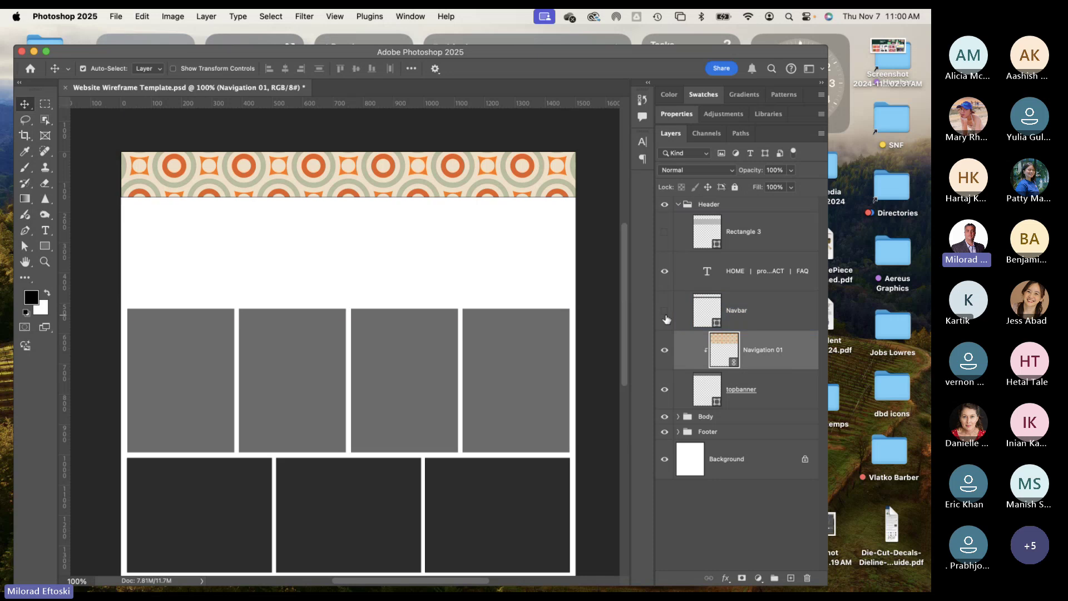
{"action": "left_click", "coordinate": [770, 365], "text": "alt"}
{"action": "left_click", "coordinate": [768, 364], "text": "alt"}
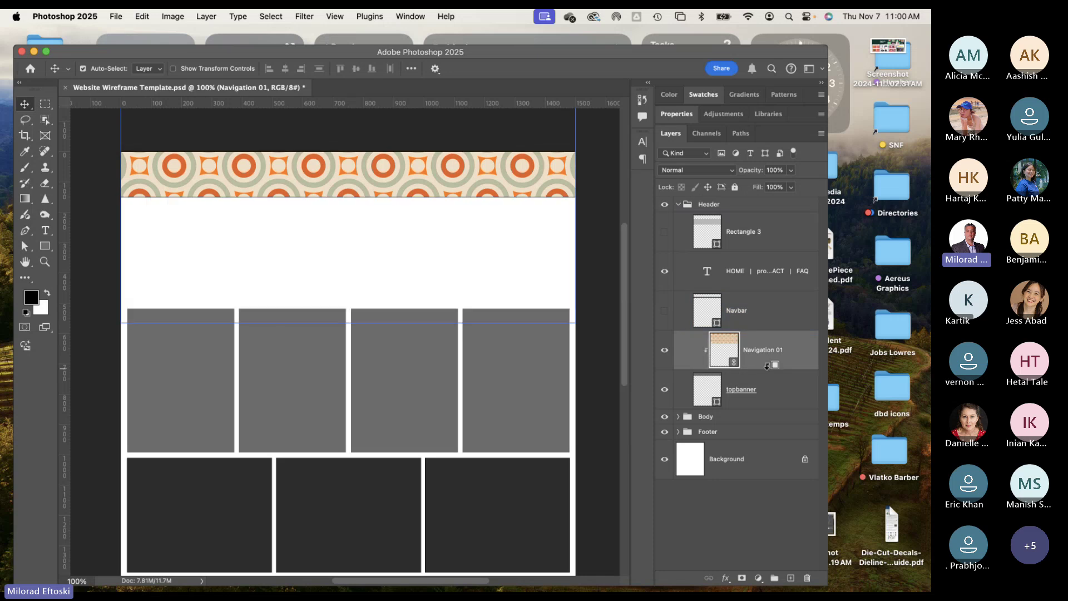
{"action": "left_click", "coordinate": [768, 365], "text": "alt"}
{"action": "left_click", "coordinate": [769, 365], "text": "alt"}
Step: Toggle the topbanner shape's visibility, then undo the recent layer changes
{"action": "left_click", "coordinate": [721, 392]}
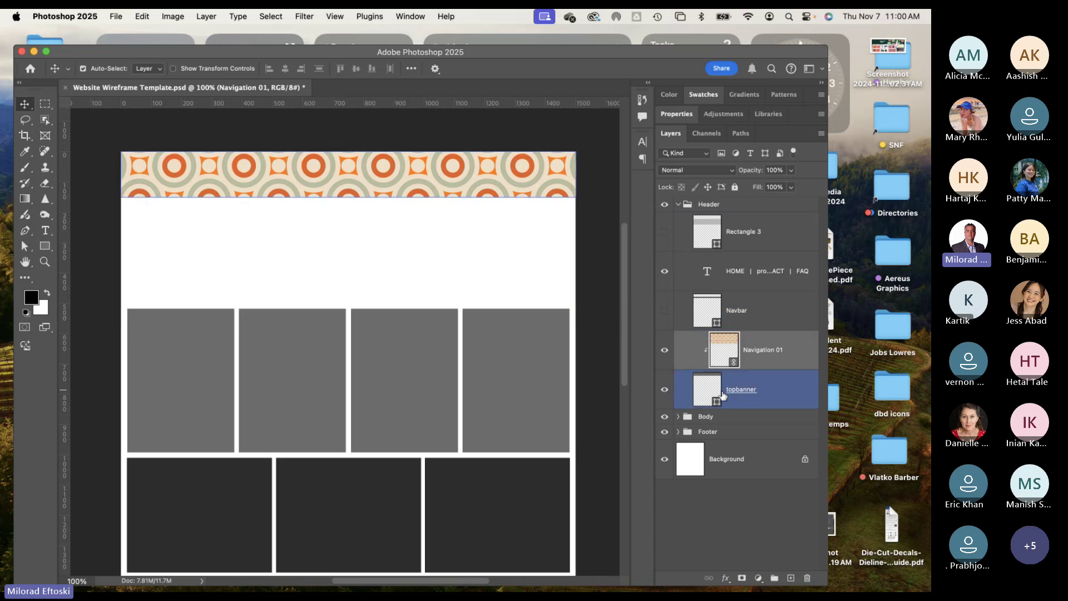
{"action": "left_click", "coordinate": [665, 391]}
{"action": "left_click", "coordinate": [666, 392]}
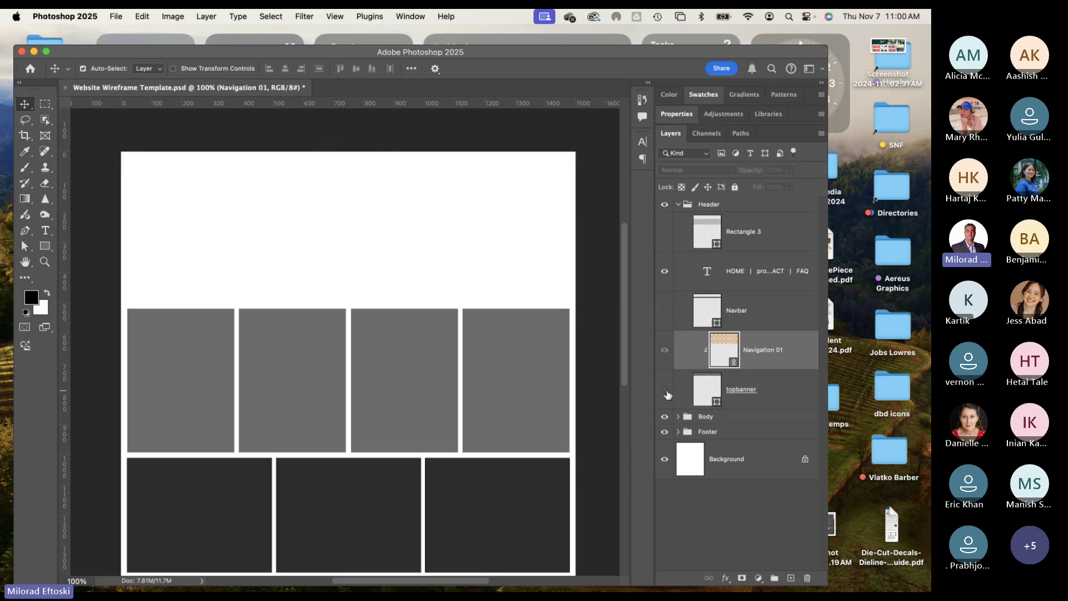
{"action": "left_click", "coordinate": [665, 391]}
{"action": "key", "text": "super+z"}
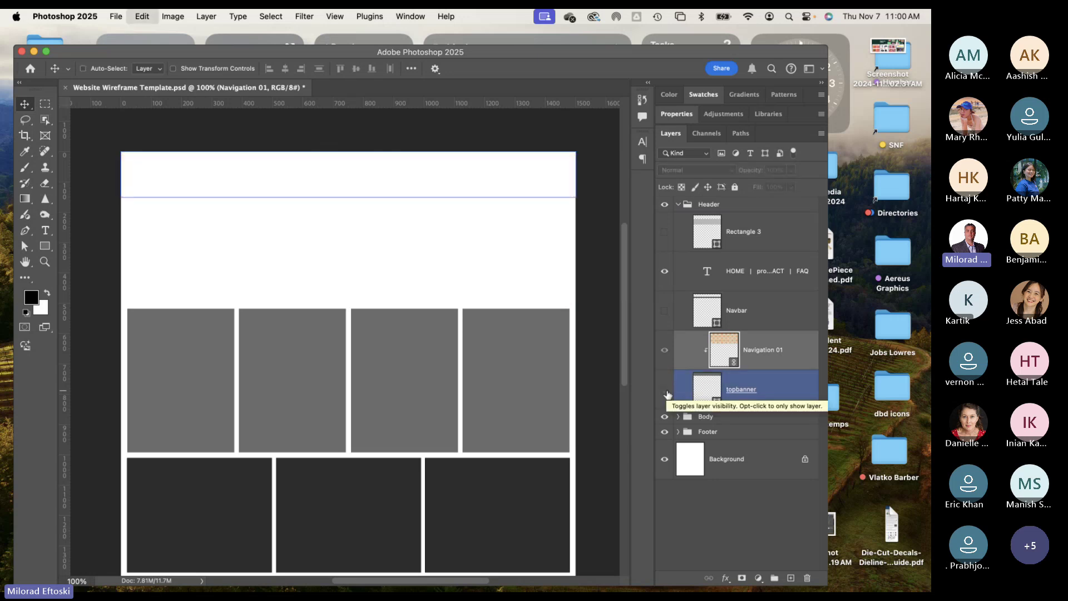
{"action": "key", "text": "super+z"}
{"action": "key", "text": "super+z"}
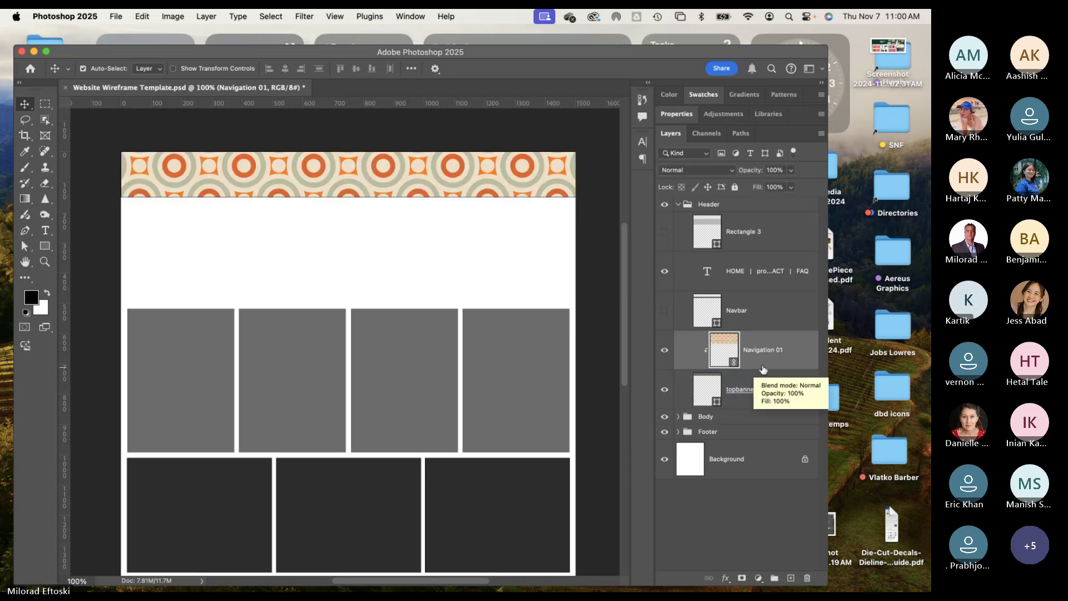
{"action": "key", "text": "super+z"}
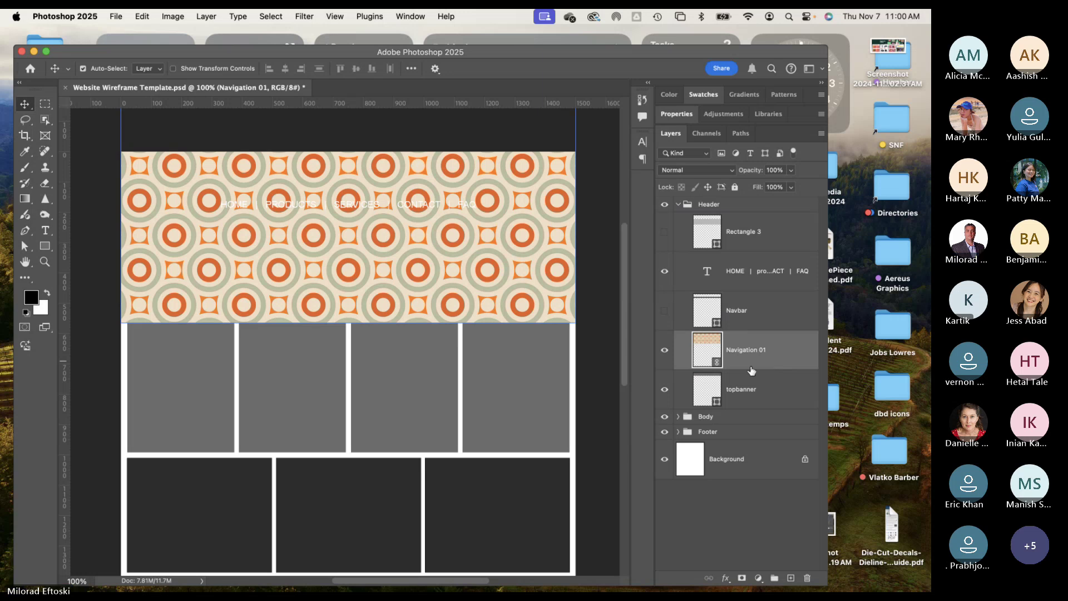
{"action": "key", "text": "super+shift+z"}
{"action": "key", "text": "super+z"}
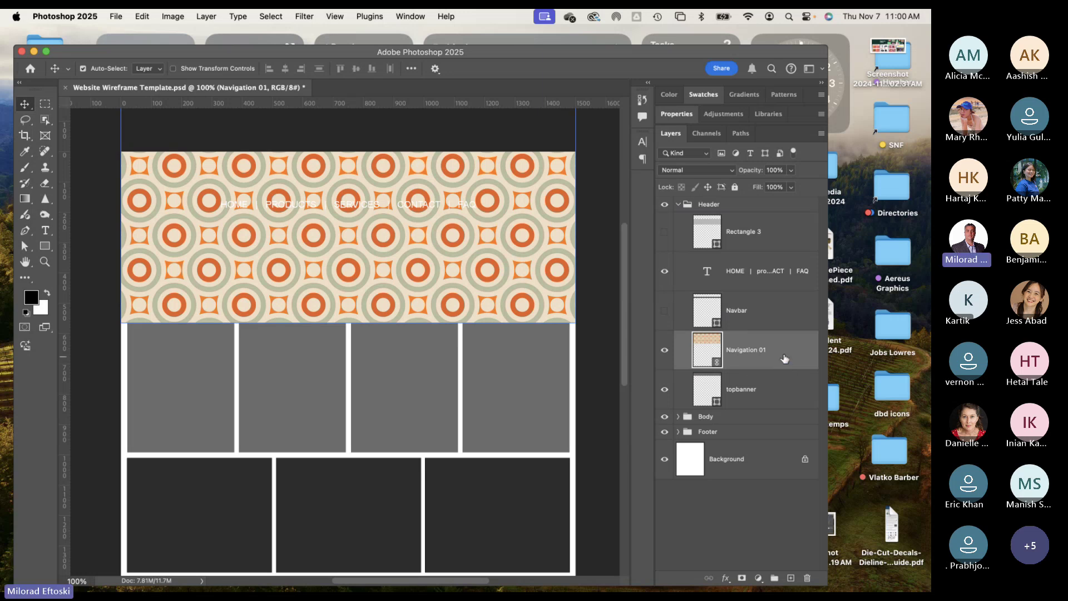
Step: Use Create Clipping Mask to clip Navigation 01 to topbanner, then deselect the layer
{"action": "right_click", "coordinate": [785, 358]}
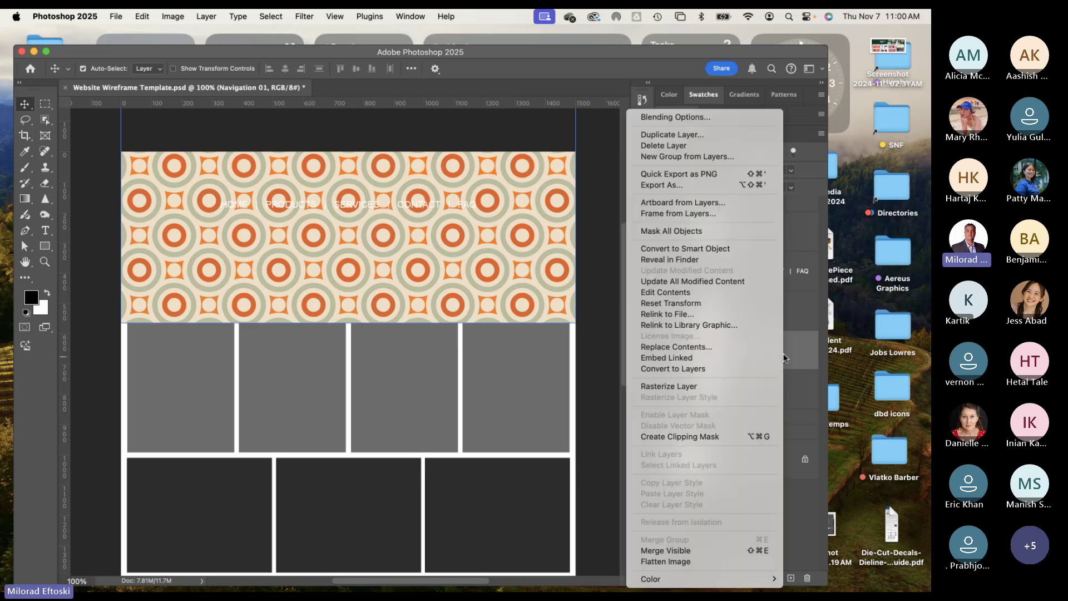
{"action": "left_click", "coordinate": [708, 438]}
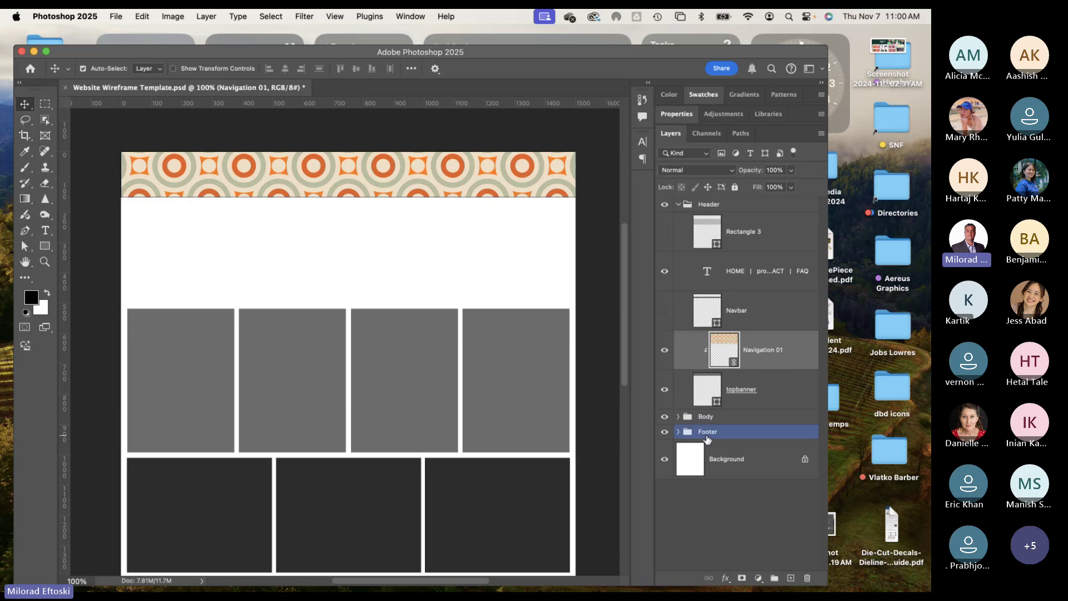
{"action": "key", "text": "super+z"}
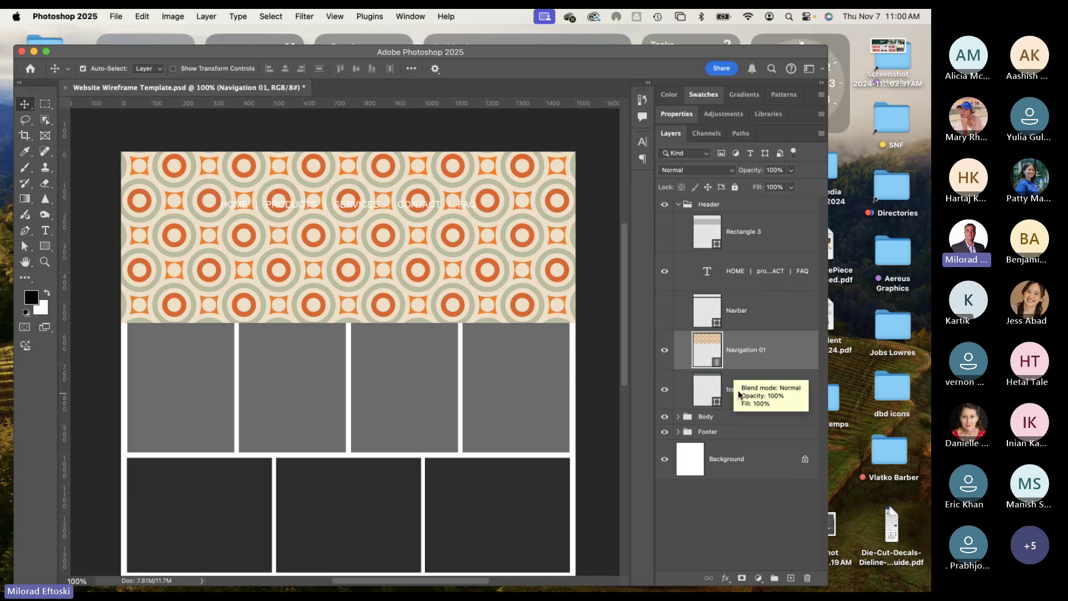
{"action": "right_click", "coordinate": [791, 359]}
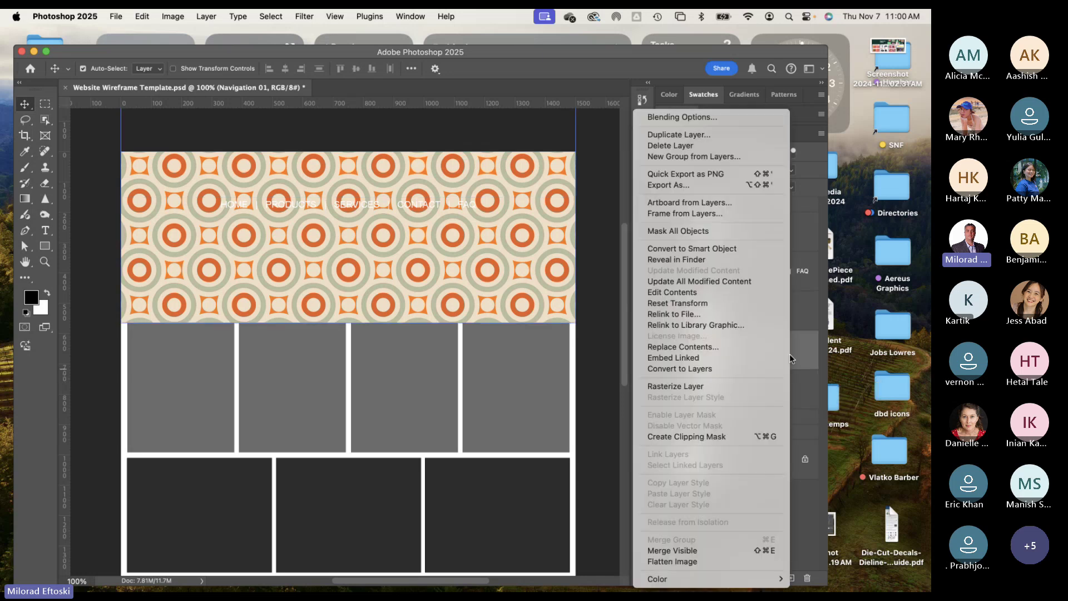
{"action": "left_click", "coordinate": [719, 436]}
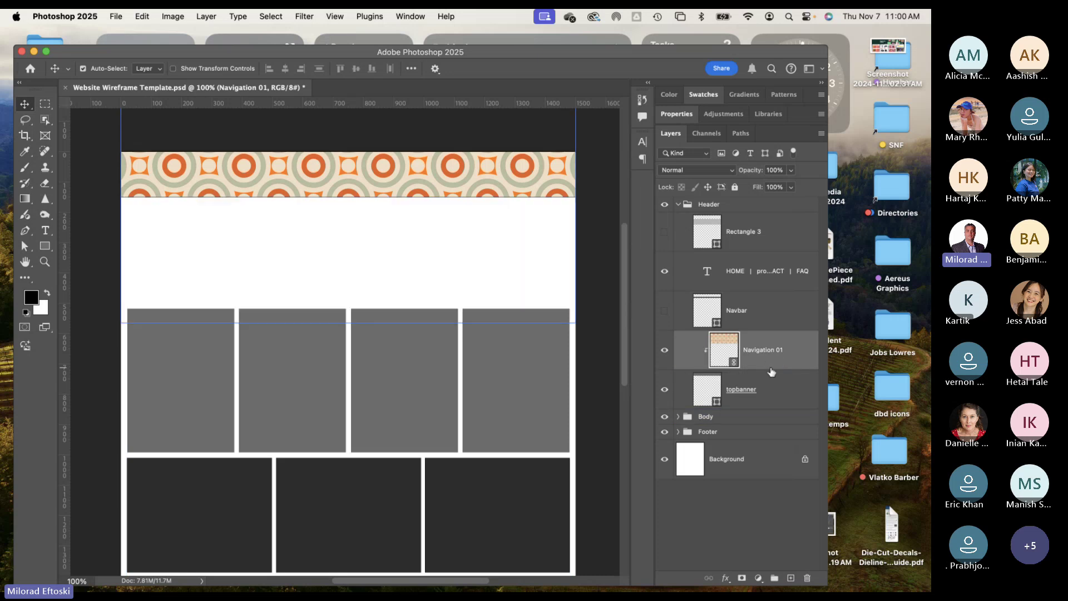
{"action": "left_click", "coordinate": [761, 506]}
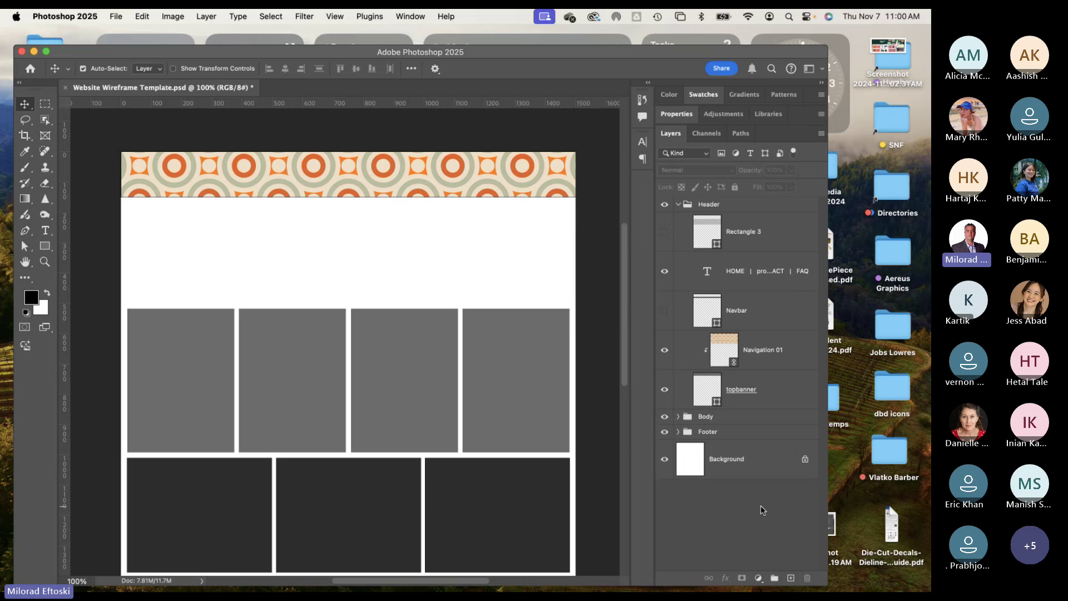
Step: Remove the stroke from the topbanner shape and collapse the Properties panel
{"action": "left_click", "coordinate": [710, 393]}
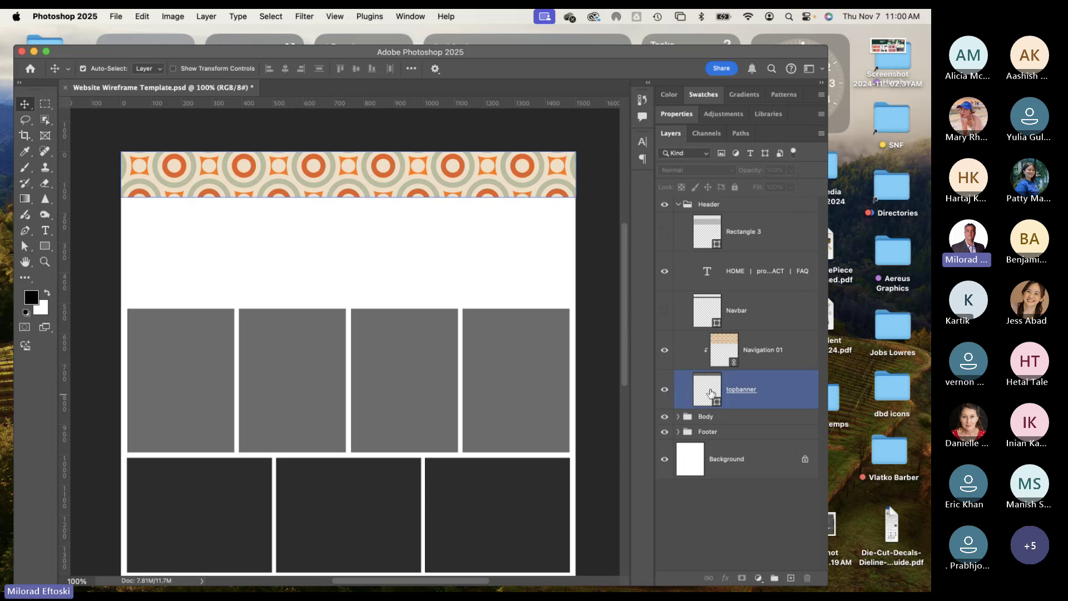
{"action": "left_click", "coordinate": [680, 113]}
{"action": "left_click", "coordinate": [699, 256]}
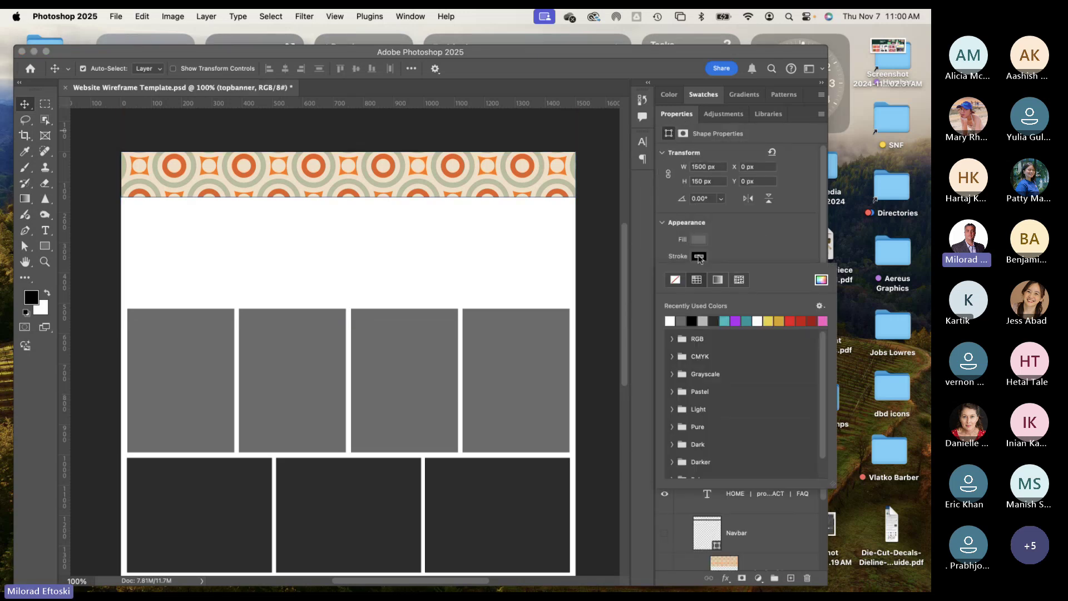
{"action": "left_click", "coordinate": [676, 284]}
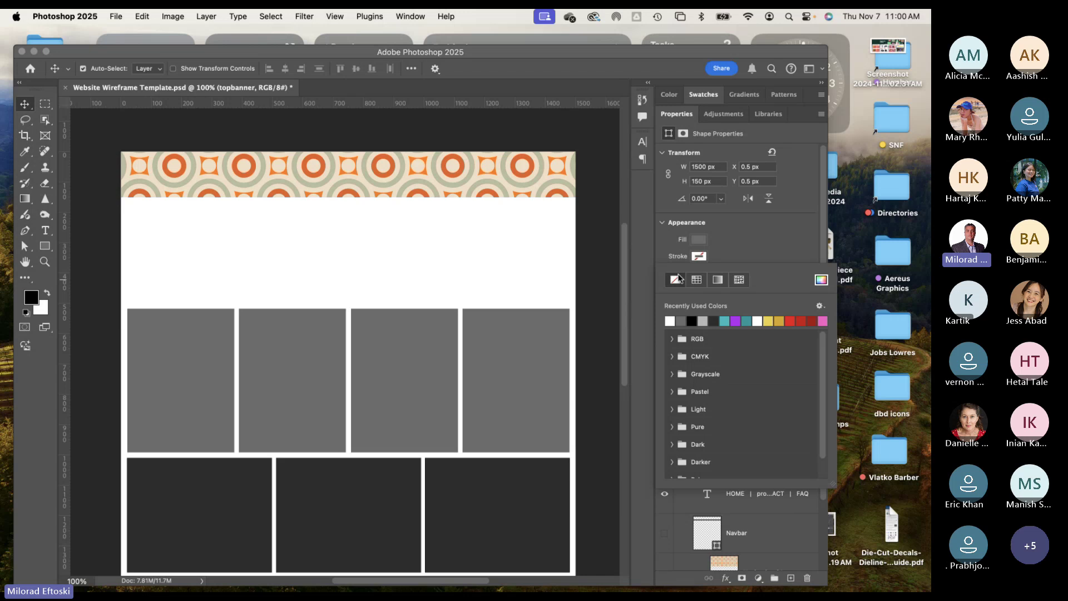
{"action": "left_click", "coordinate": [677, 116]}
{"action": "double_click", "coordinate": [677, 116]}
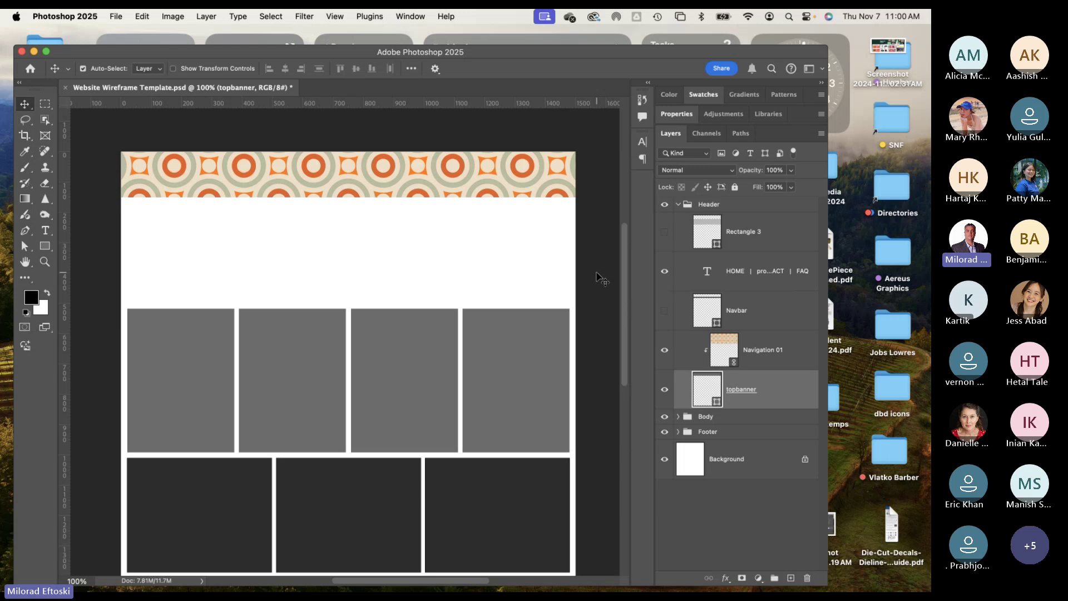
Step: Make the Navbar and Rectangle 3 layers visible and select the Navigation 01 layer
{"action": "left_click", "coordinate": [664, 311]}
{"action": "left_click", "coordinate": [666, 235]}
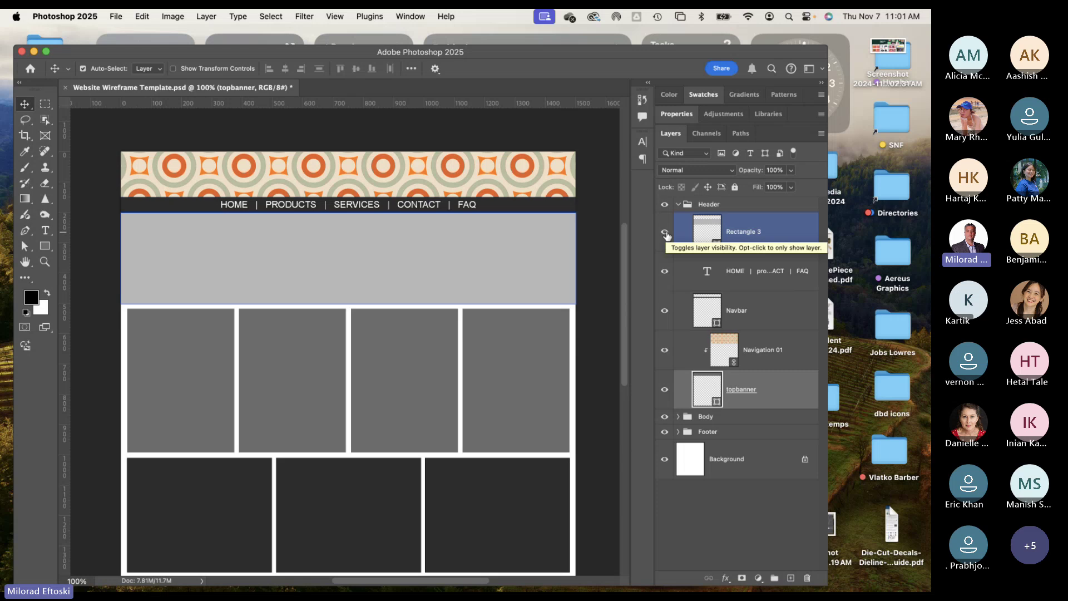
{"action": "left_click", "coordinate": [739, 432]}
{"action": "left_click", "coordinate": [733, 361]}
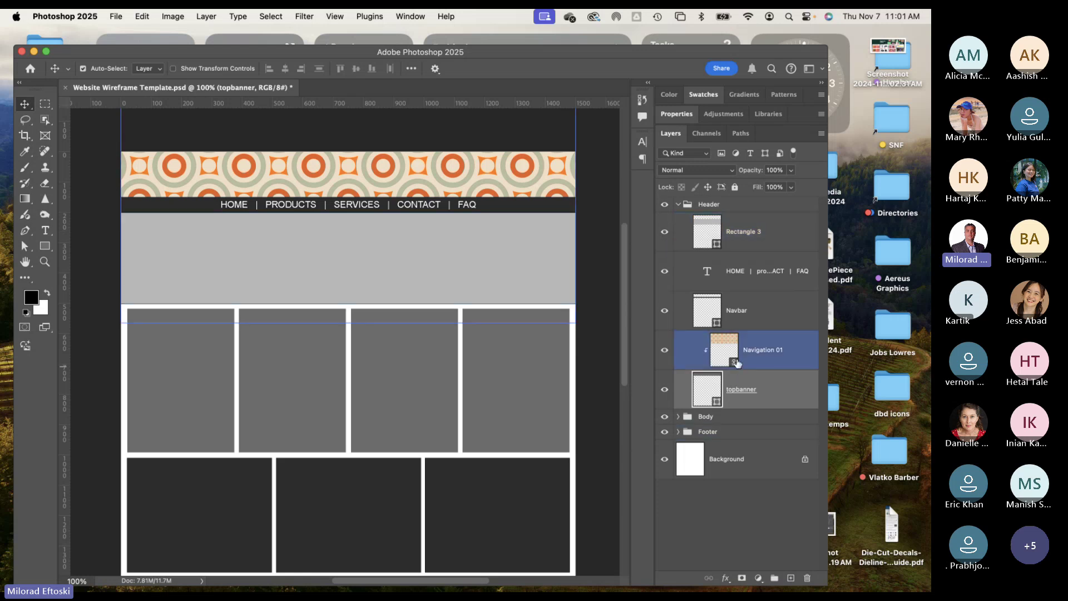
Step: Open the Navigation 01 smart object contents in its own document tab
{"action": "double_click", "coordinate": [729, 347]}
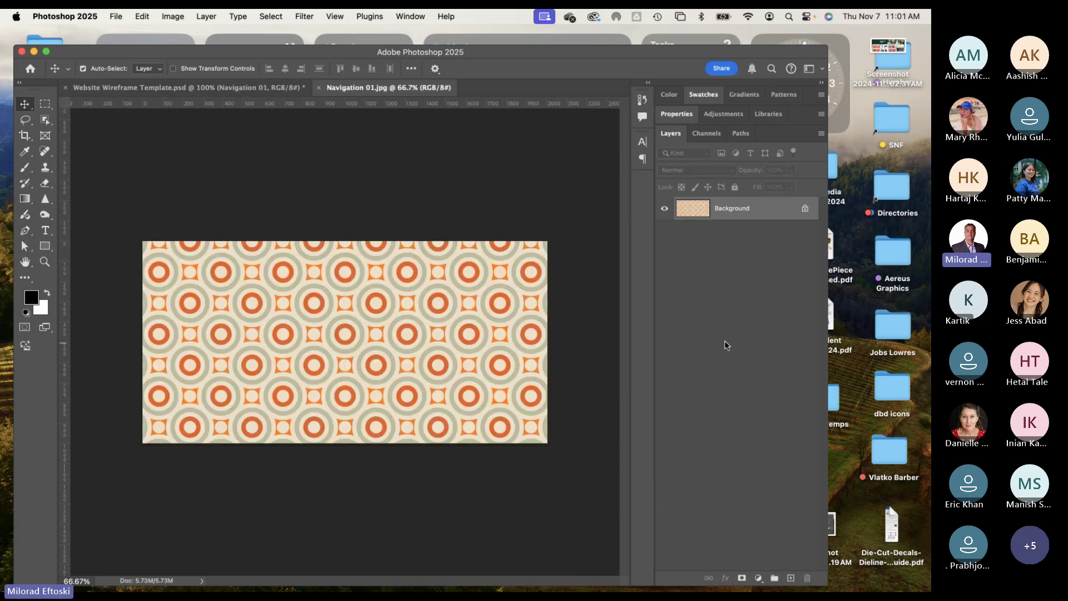
{"action": "left_click", "coordinate": [267, 87]}
{"action": "left_click", "coordinate": [389, 88]}
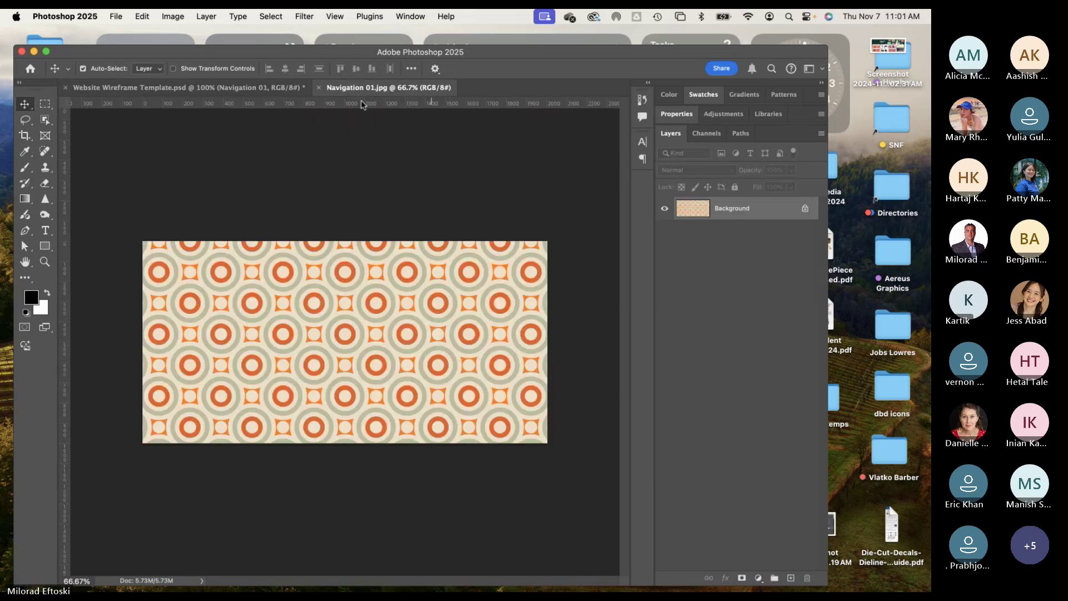
{"action": "left_click", "coordinate": [318, 88]}
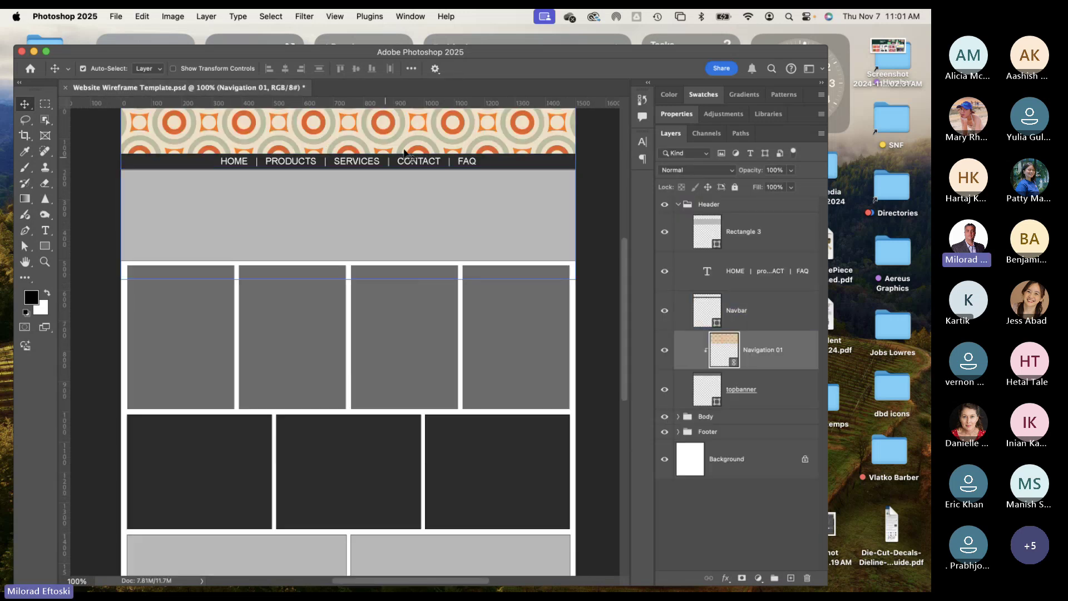
{"action": "double_click", "coordinate": [725, 350]}
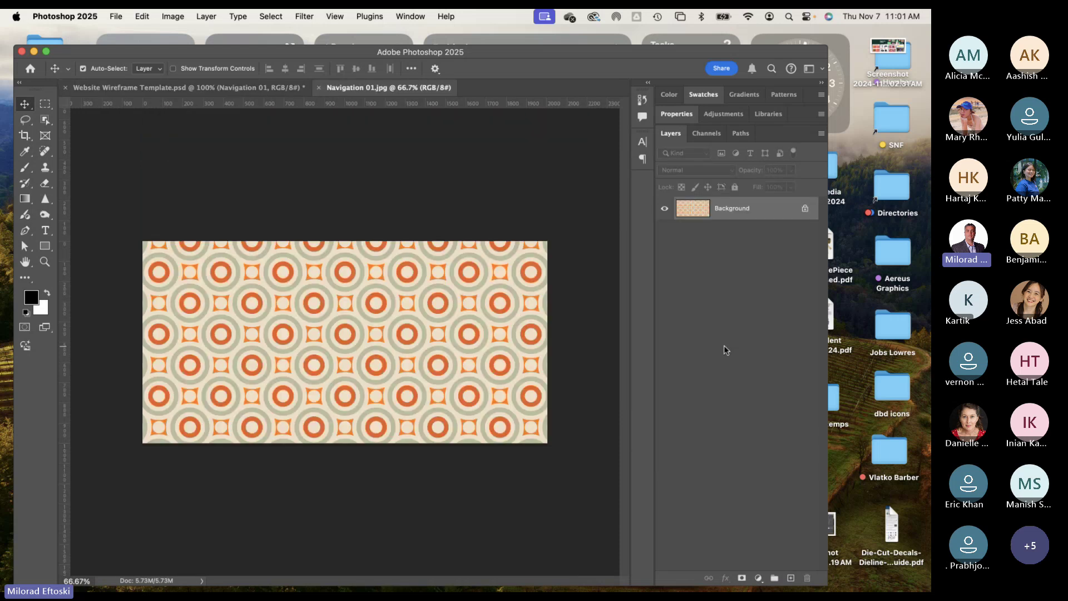
Step: Apply a Hue/Saturation hue shift of -87 to turn the pattern pink-purple and save it
{"action": "key", "text": "super+u"}
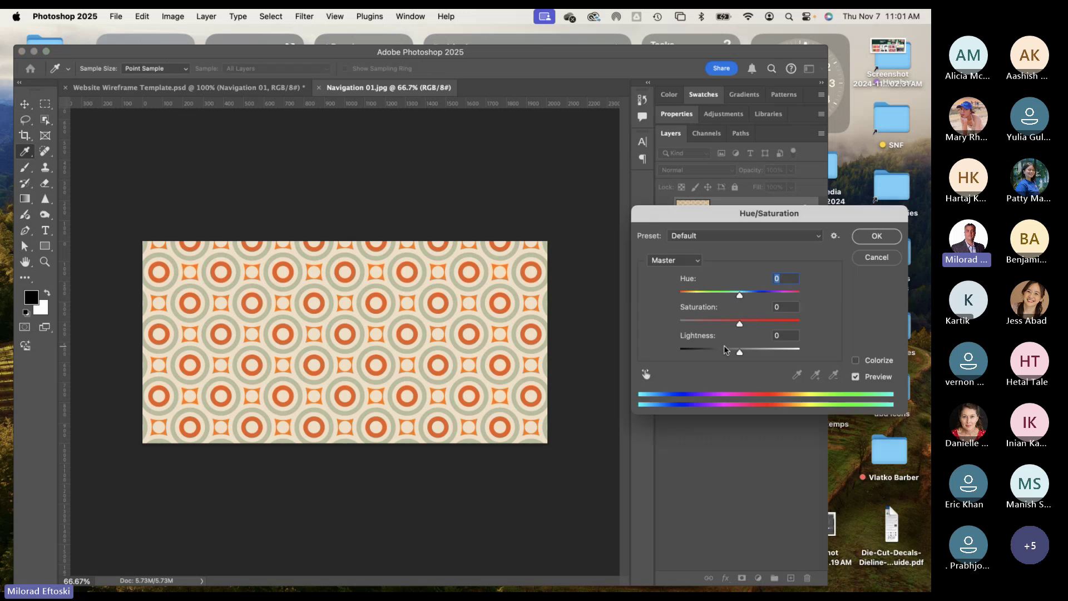
{"action": "left_click_drag", "start_coordinate": [715, 209], "coordinate": [589, 173]}
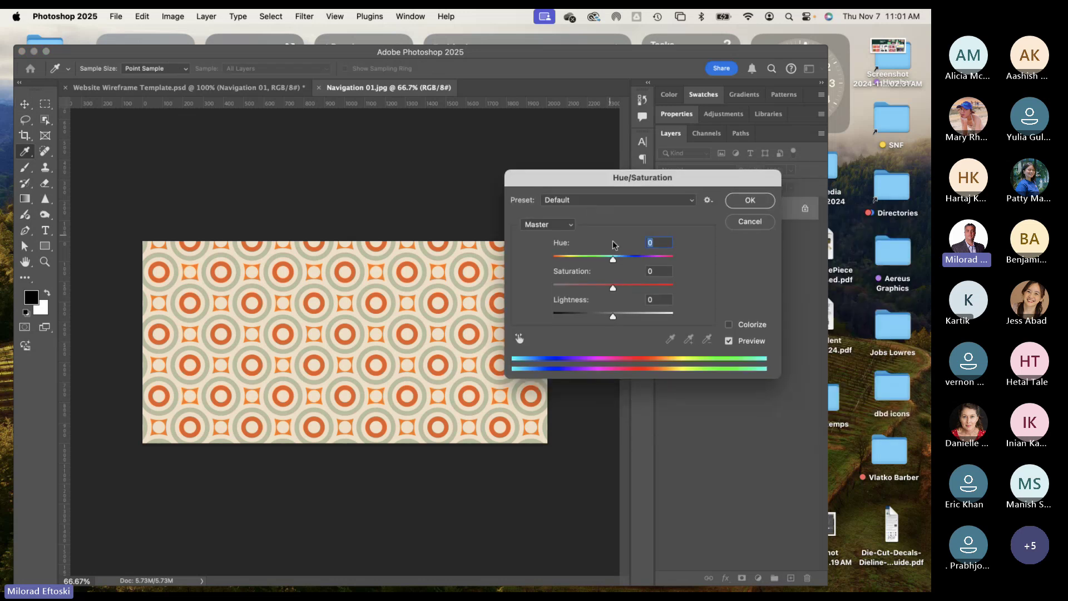
{"action": "left_click_drag", "start_coordinate": [613, 259], "coordinate": [575, 260]}
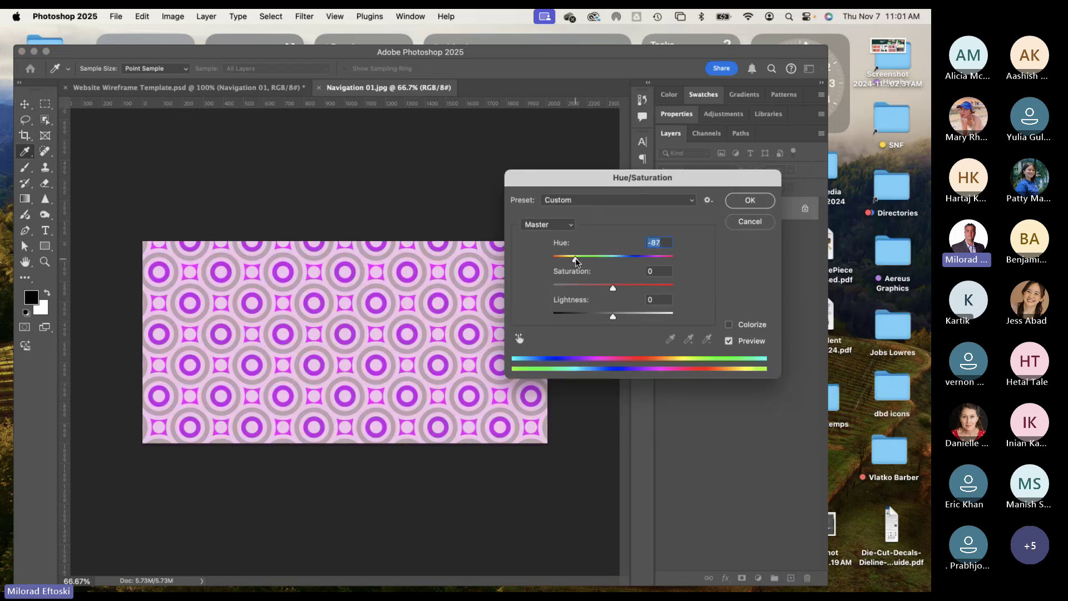
{"action": "left_click", "coordinate": [749, 200]}
{"action": "left_click", "coordinate": [251, 88]}
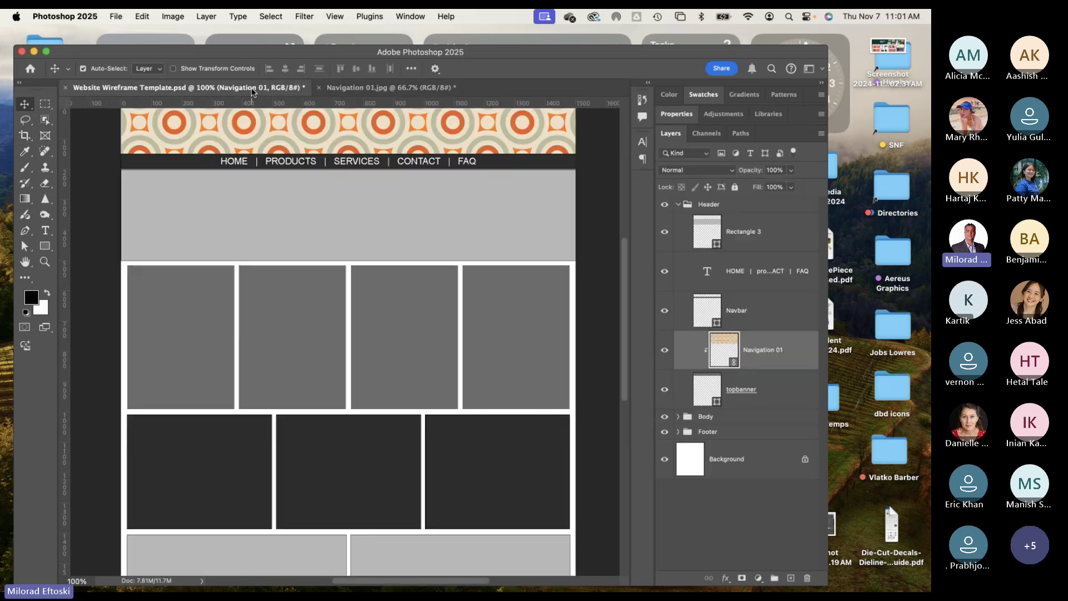
{"action": "left_click", "coordinate": [349, 88]}
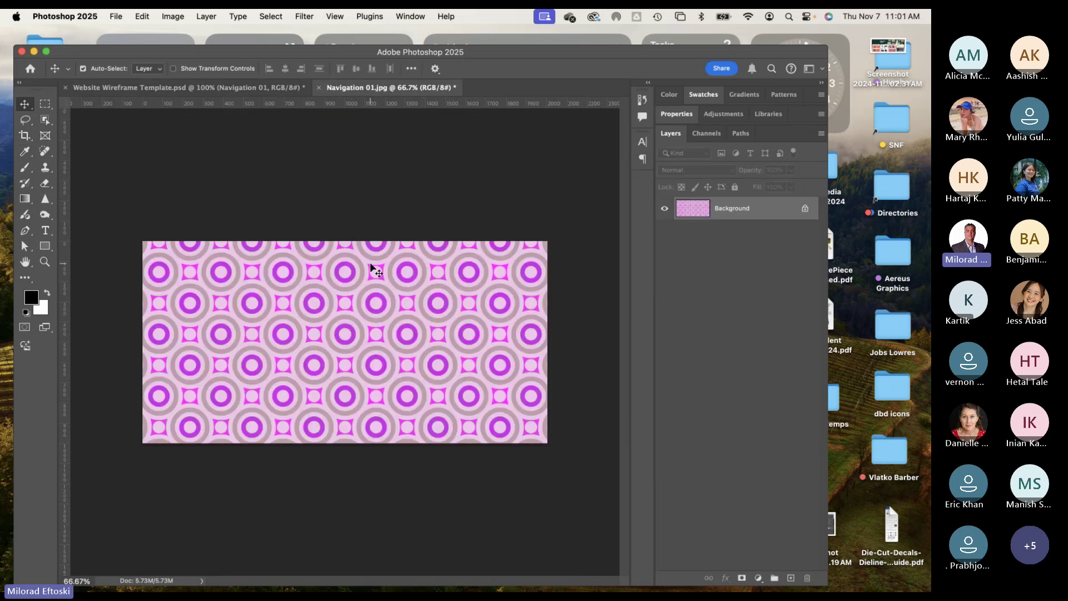
{"action": "key", "text": "super+s"}
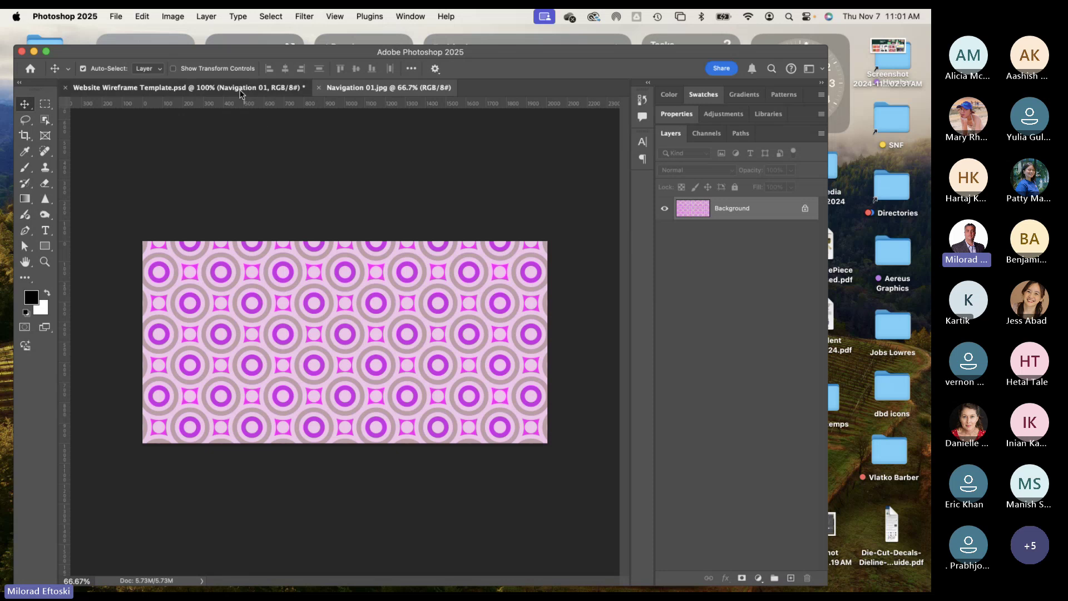
Step: Set the Navigation 01 banner layer's opacity back to 100% in the wireframe
{"action": "left_click", "coordinate": [246, 88]}
{"action": "scroll", "coordinate": [535, 300], "scroll_direction": "up", "scroll_amount": 5}
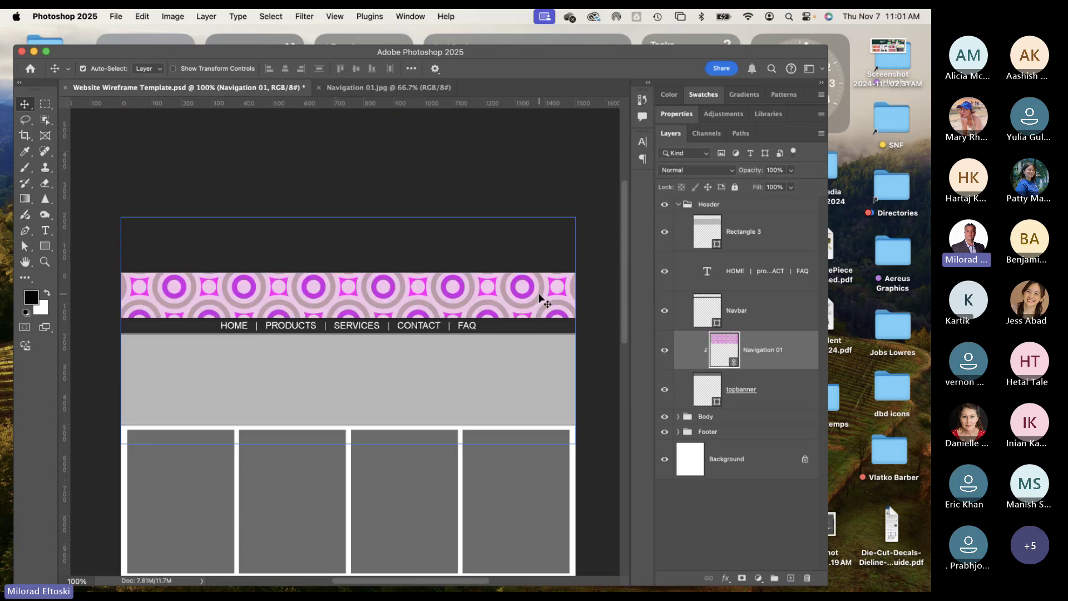
{"action": "scroll", "coordinate": [536, 300], "scroll_direction": "down", "scroll_amount": 3}
{"action": "scroll", "coordinate": [536, 300], "scroll_direction": "down", "scroll_amount": 2}
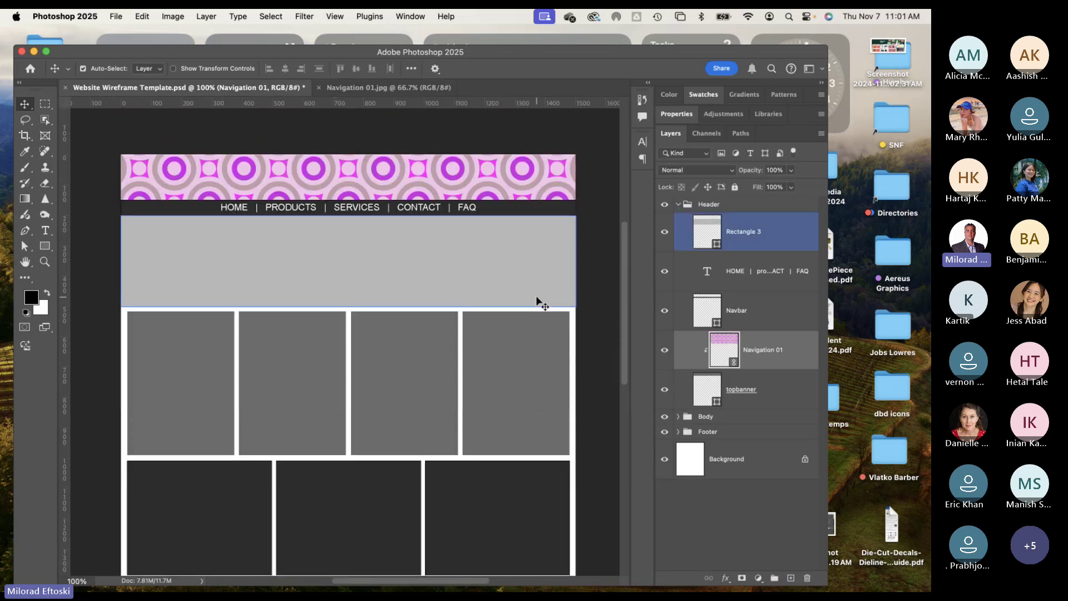
{"action": "left_click", "coordinate": [791, 187]}
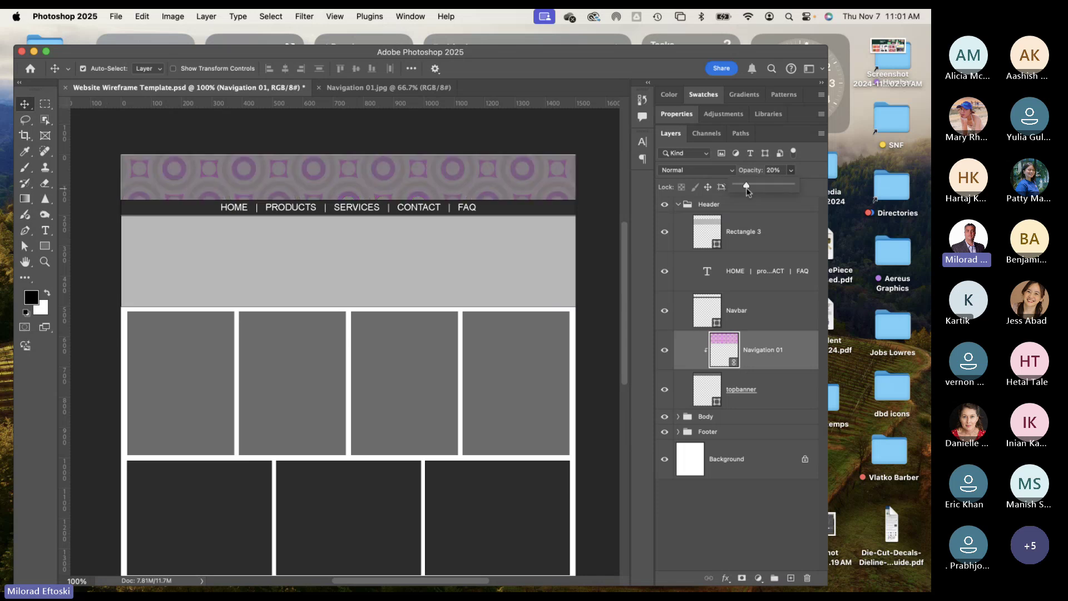
{"action": "left_click_drag", "start_coordinate": [749, 186], "coordinate": [795, 186]}
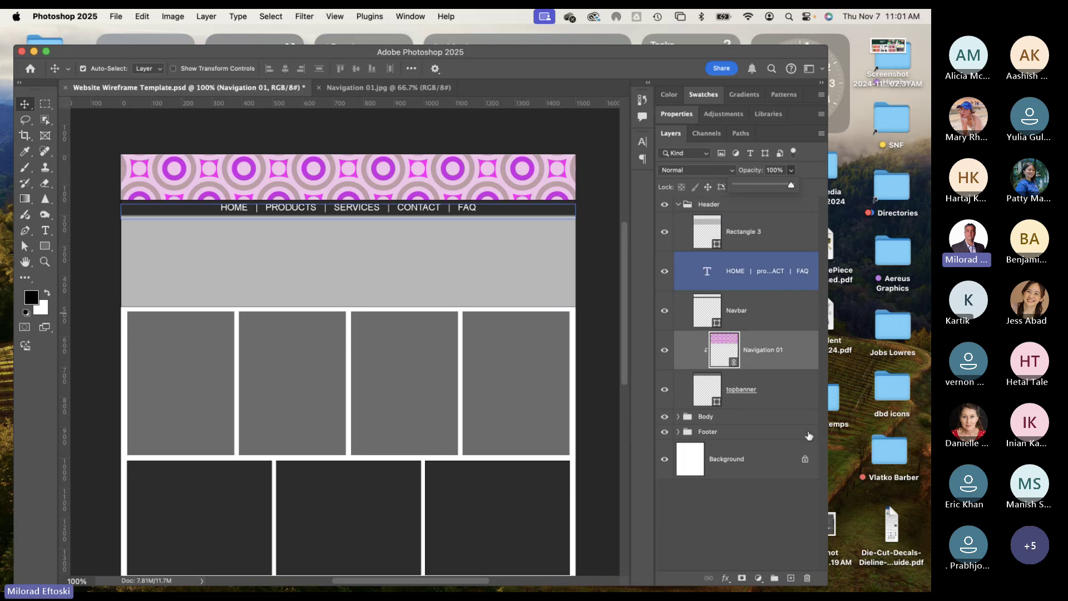
{"action": "left_click", "coordinate": [802, 533]}
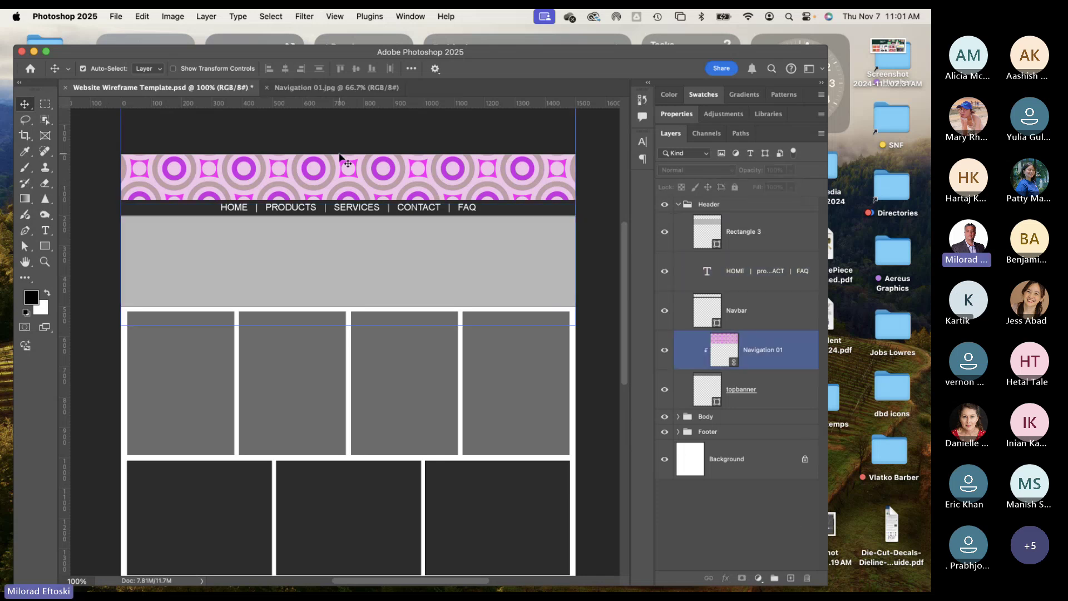
Step: Undo the Hue/Saturation change in Navigation 01.jpg and save the orange pattern
{"action": "left_click", "coordinate": [312, 88]}
{"action": "key", "text": "ctrl+z"}
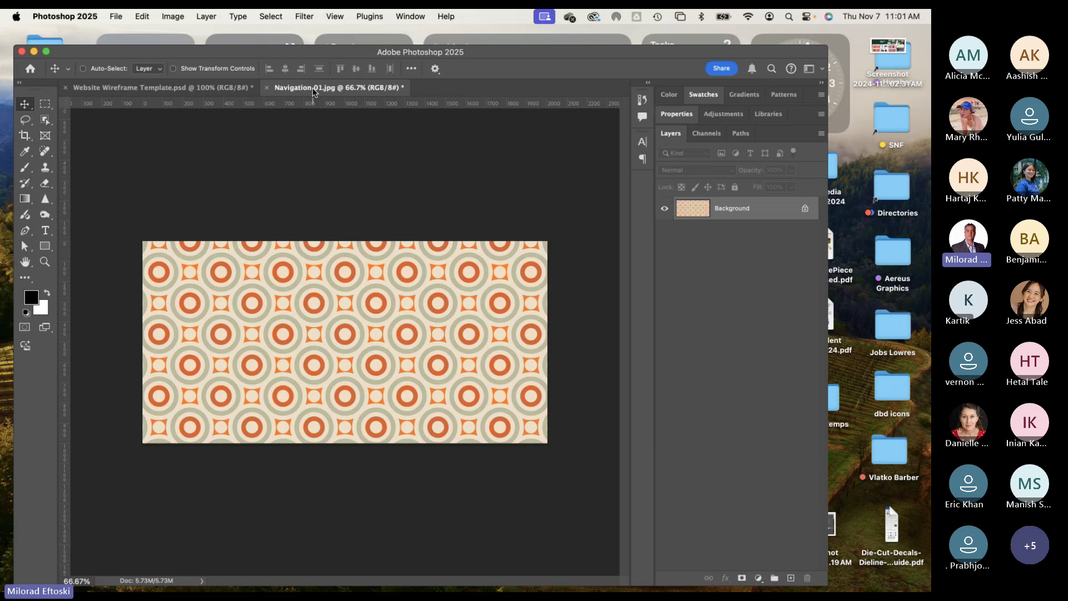
{"action": "key", "text": "ctrl+s"}
{"action": "left_click", "coordinate": [253, 88]}
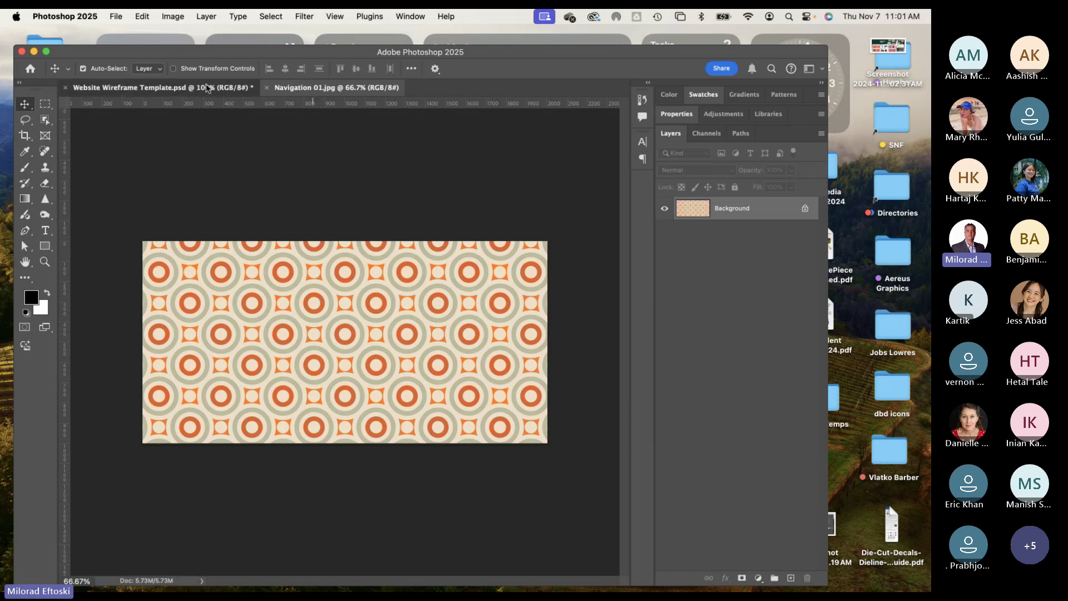
Step: Click the navigation menu text and grey header rectangle on the canvas, checking the Navigation 01 tab
{"action": "left_click", "coordinate": [463, 164]}
{"action": "scroll", "coordinate": [463, 164], "scroll_direction": "up", "scroll_amount": 2}
{"action": "left_click", "coordinate": [464, 164]}
{"action": "left_click", "coordinate": [571, 222]}
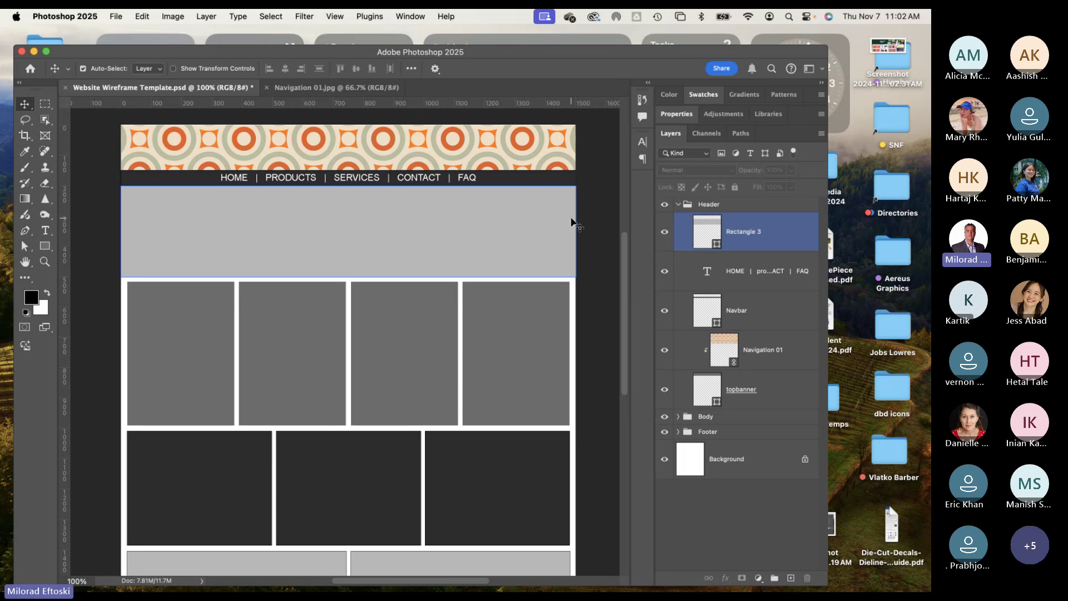
{"action": "left_click", "coordinate": [331, 87]}
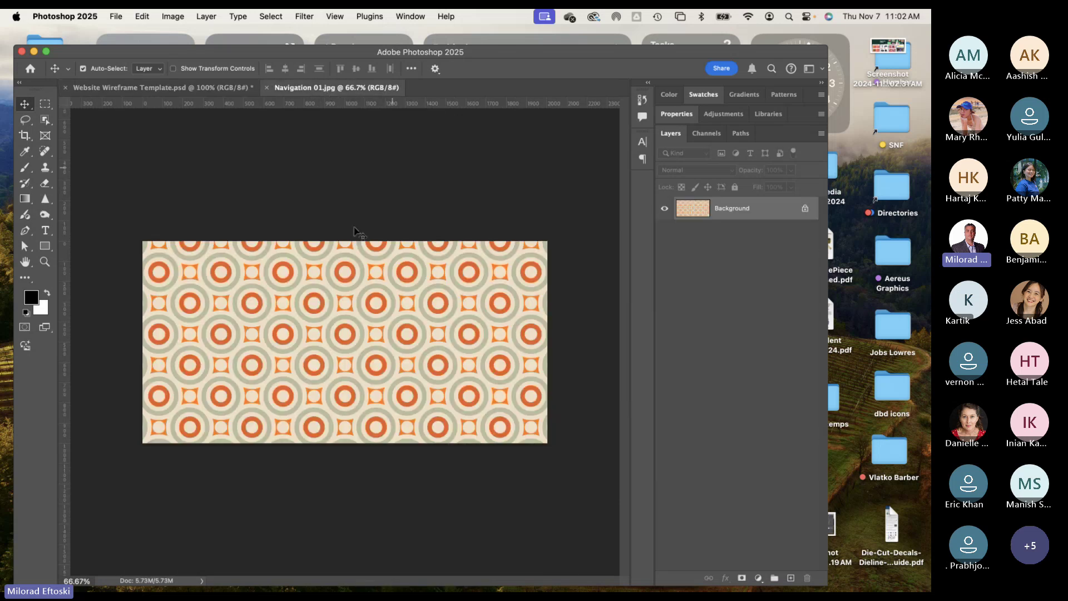
{"action": "left_click", "coordinate": [167, 86]}
Step: Select the navbar, pattern, menu text and Rectangle 3 in turn to inspect the header layers
{"action": "left_click", "coordinate": [367, 195]}
{"action": "scroll", "coordinate": [359, 181], "scroll_direction": "up", "scroll_amount": 1}
{"action": "left_click", "coordinate": [303, 153]}
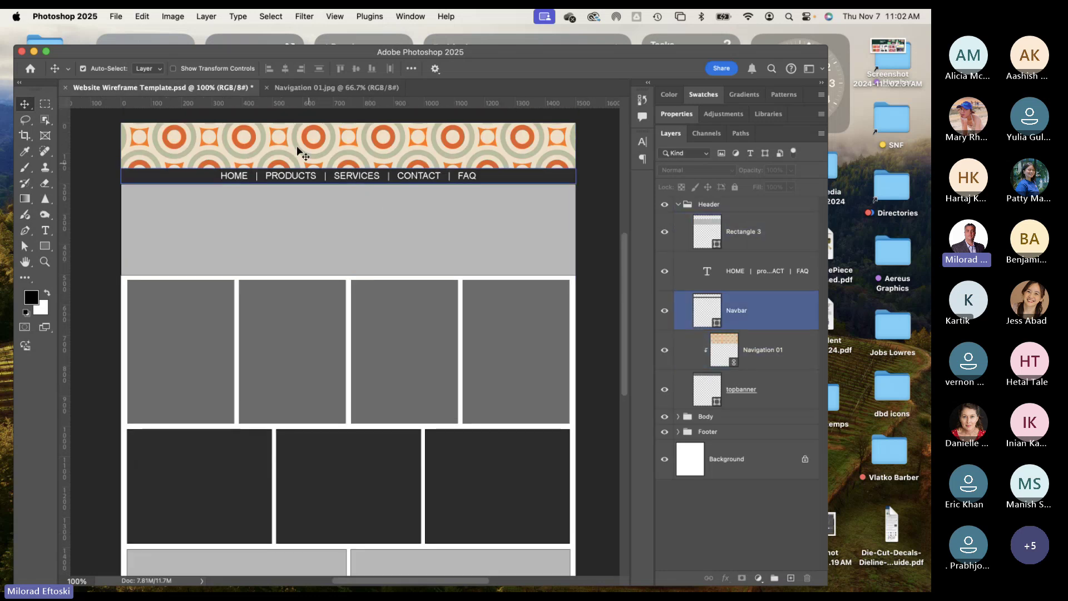
{"action": "left_click", "coordinate": [328, 150]}
{"action": "left_click", "coordinate": [336, 177]}
{"action": "left_click", "coordinate": [325, 167]}
{"action": "scroll", "coordinate": [325, 167], "scroll_direction": "down", "scroll_amount": 1}
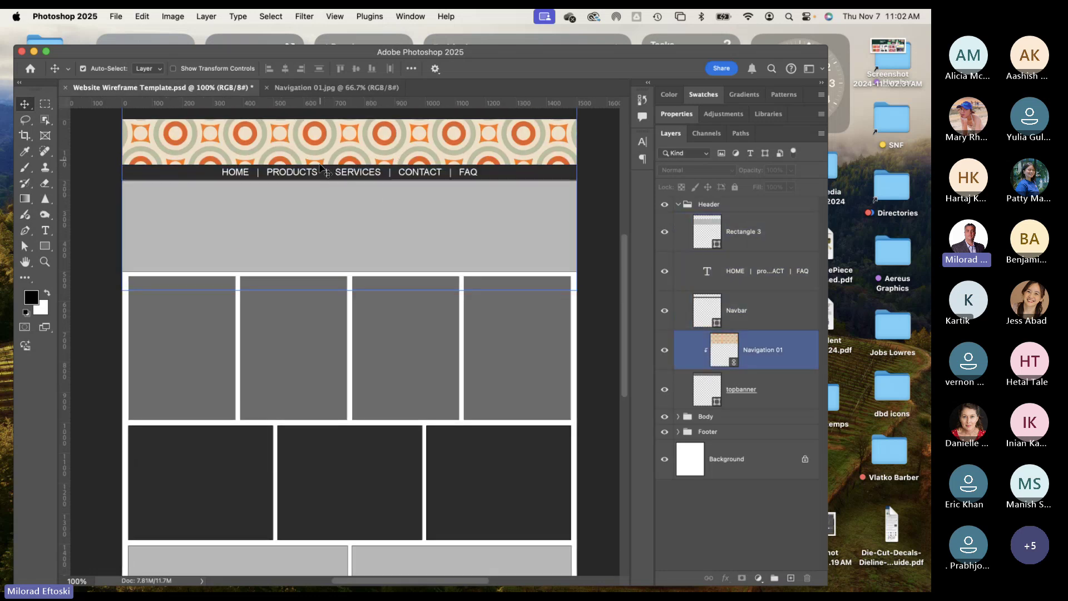
{"action": "left_click", "coordinate": [687, 418]}
{"action": "left_click", "coordinate": [697, 318]}
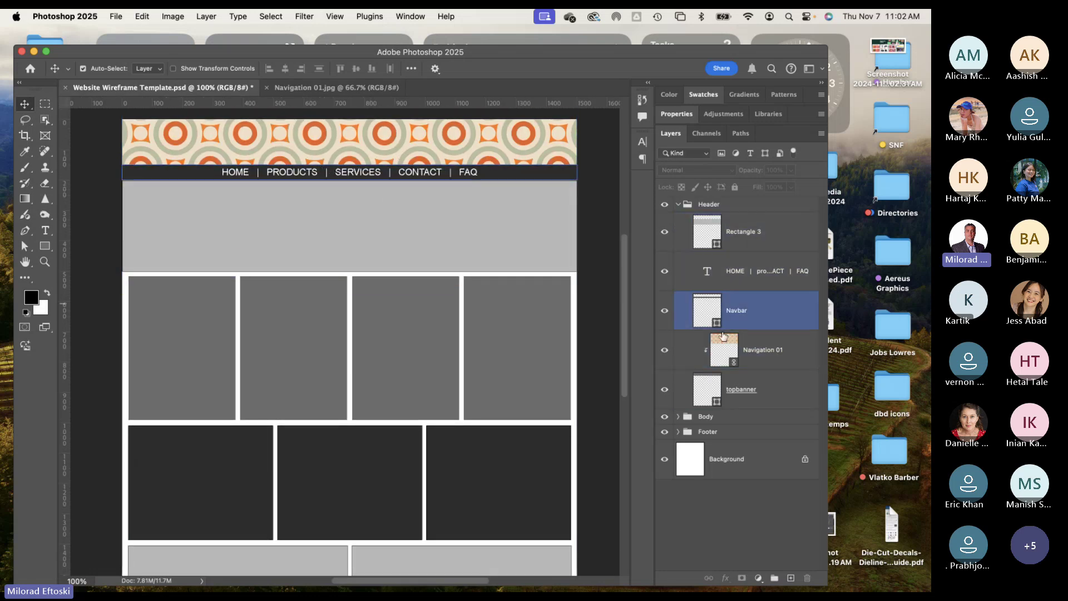
{"action": "left_click", "coordinate": [488, 241]}
{"action": "left_click", "coordinate": [234, 174]}
{"action": "left_click", "coordinate": [560, 176]}
Step: Select Rectangle 3 and toggle its visibility, leaving the grey block shown
{"action": "left_click", "coordinate": [699, 239]}
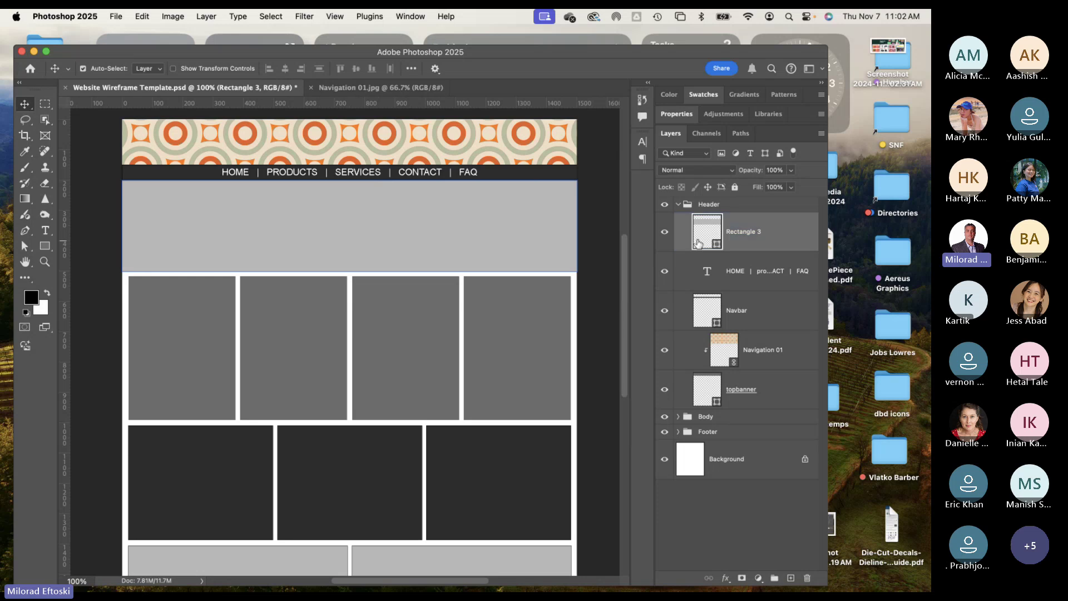
{"action": "left_click", "coordinate": [665, 233]}
{"action": "left_click", "coordinate": [665, 232]}
{"action": "left_click", "coordinate": [665, 232]}
{"action": "left_click", "coordinate": [665, 233]}
{"action": "left_click", "coordinate": [113, 16]}
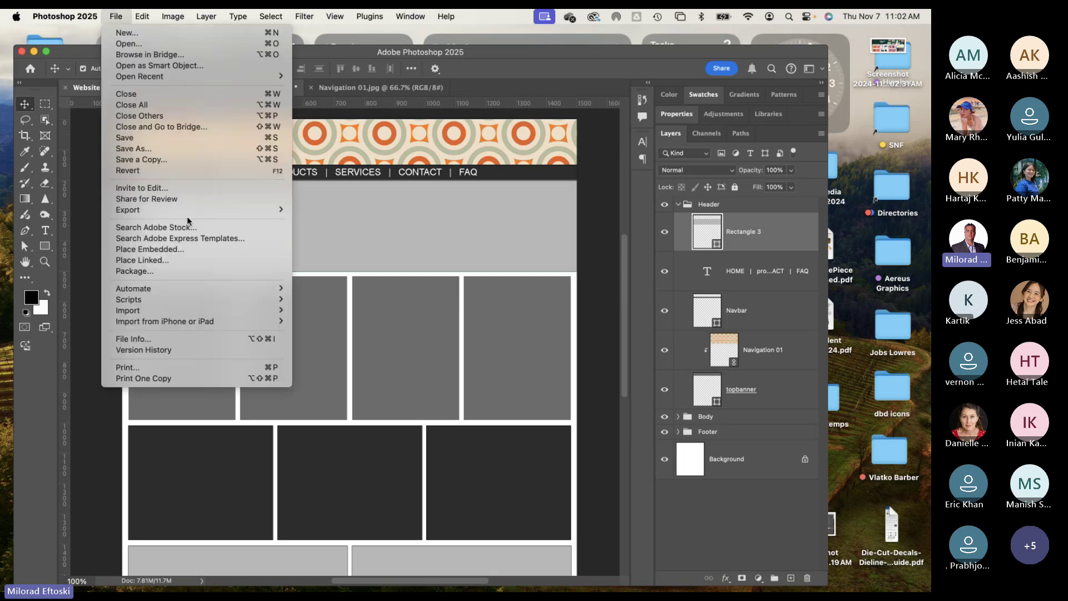
Step: Place the Gradient 01 sneakers photo as embedded, enlarging it across the header area
{"action": "left_click", "coordinate": [179, 250]}
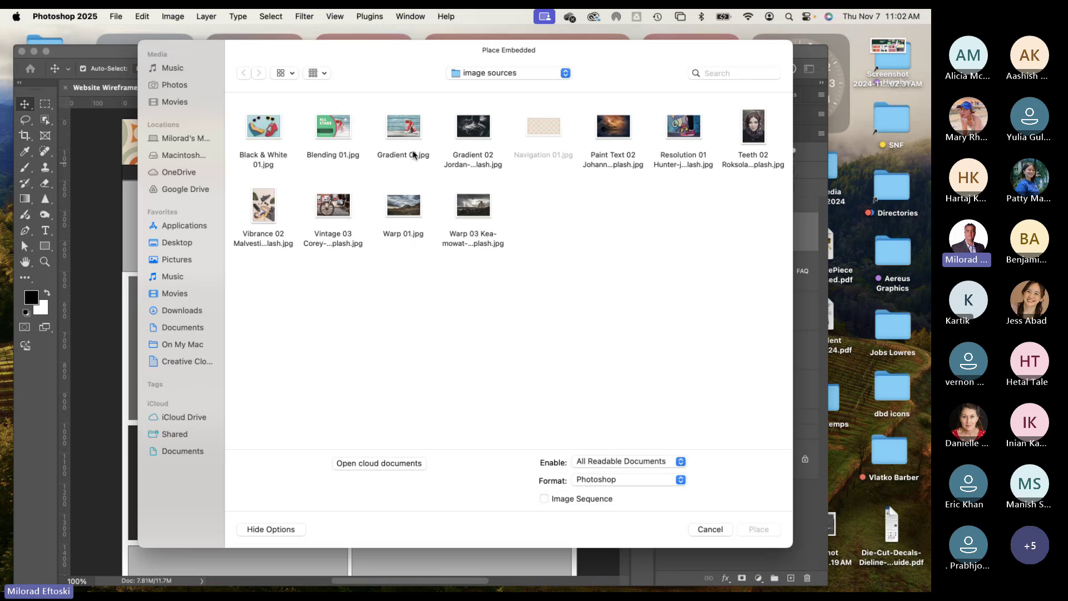
{"action": "double_click", "coordinate": [403, 129]}
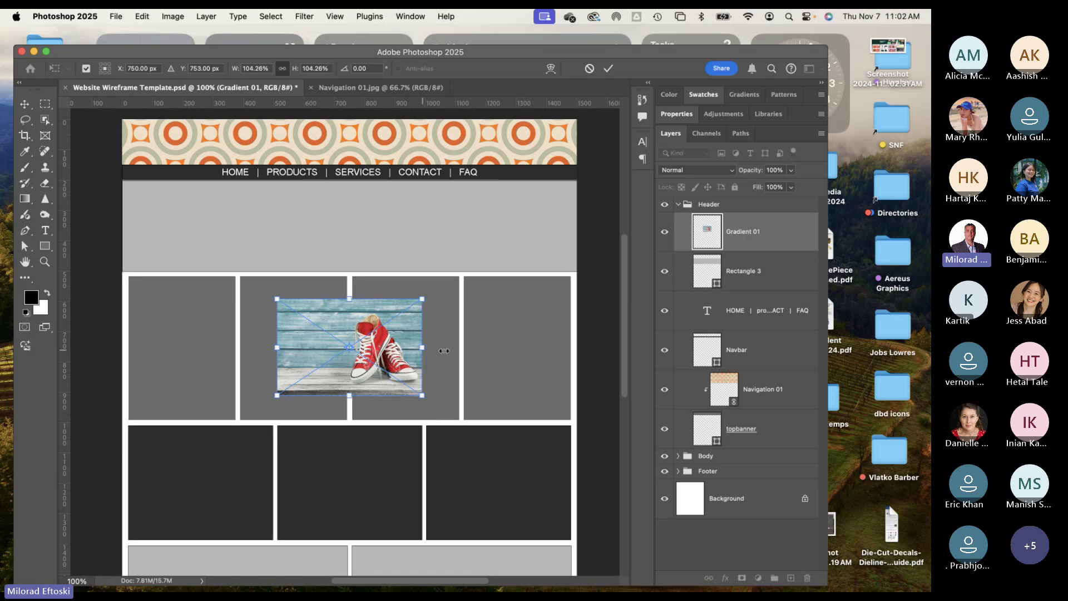
{"action": "left_click_drag", "start_coordinate": [421, 347], "coordinate": [566, 347]}
{"action": "left_click_drag", "start_coordinate": [278, 251], "coordinate": [109, 156]}
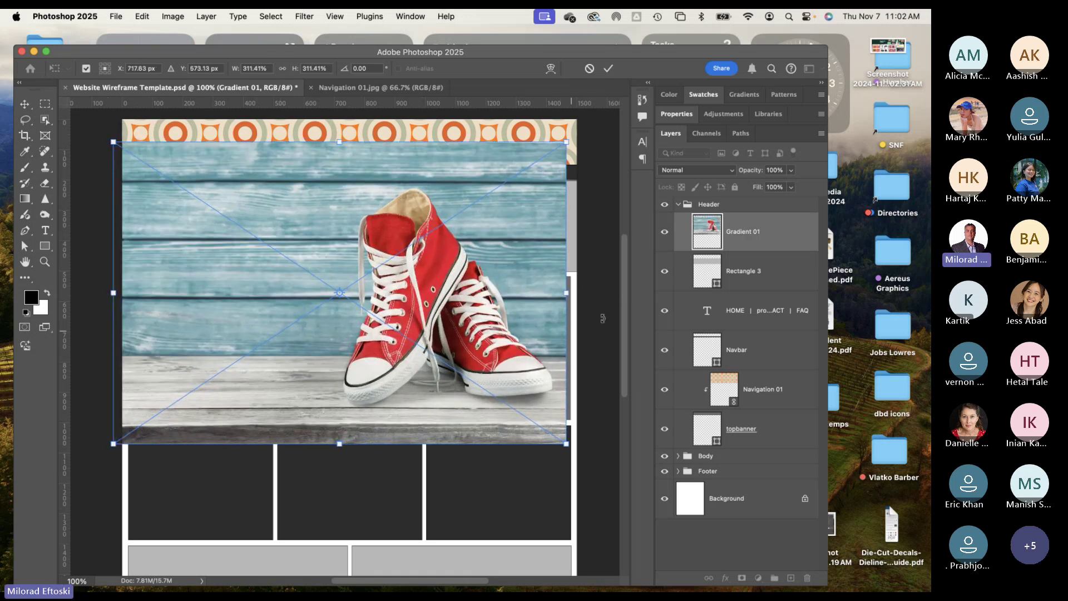
{"action": "left_click_drag", "start_coordinate": [569, 296], "coordinate": [579, 295]}
{"action": "left_click_drag", "start_coordinate": [517, 312], "coordinate": [514, 242]}
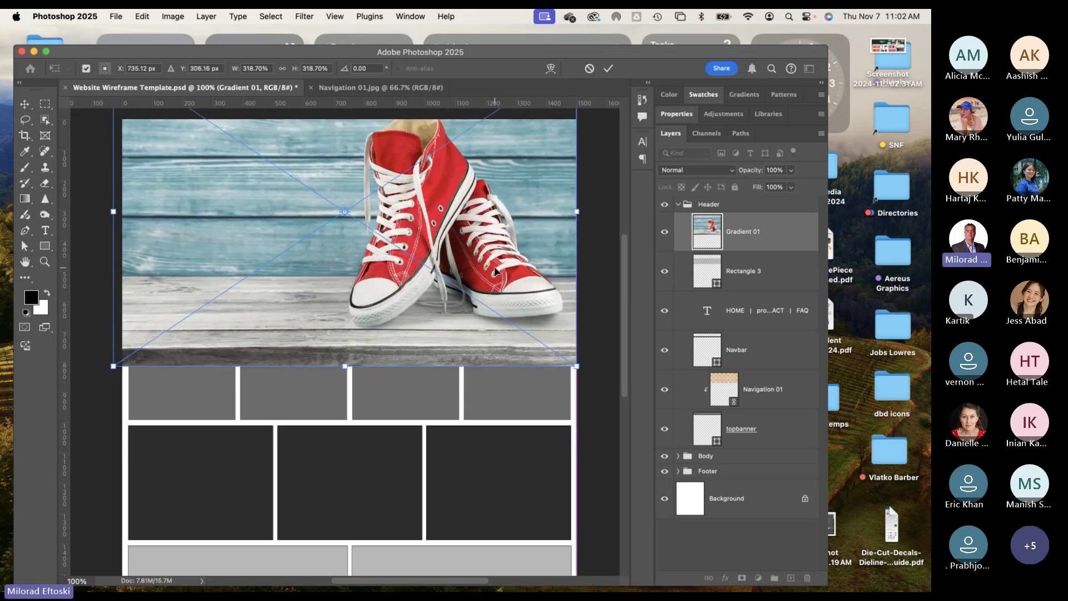
{"action": "key", "text": "Return"}
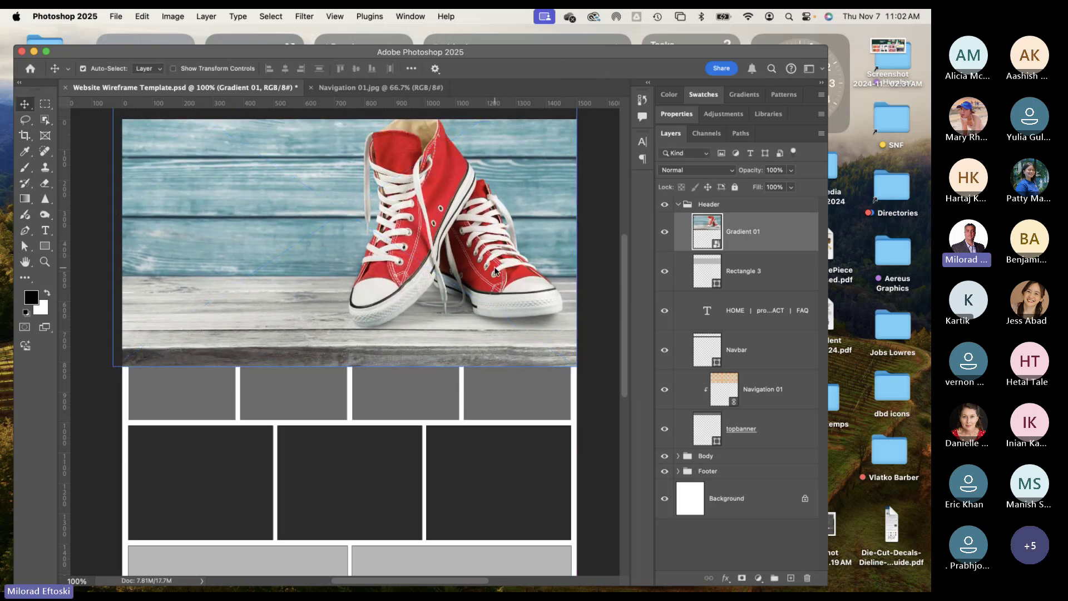
Step: Clip Gradient 01 into Rectangle 3 and nudge the photo into place inside the banner
{"action": "left_click", "coordinate": [797, 272]}
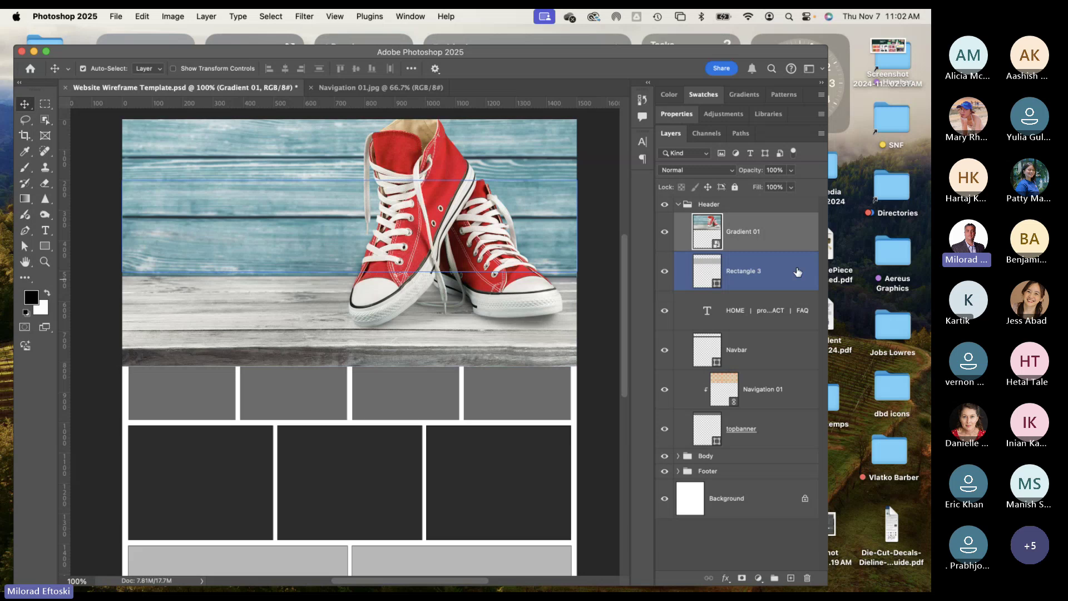
{"action": "left_click", "coordinate": [780, 238]}
{"action": "right_click", "coordinate": [780, 238]}
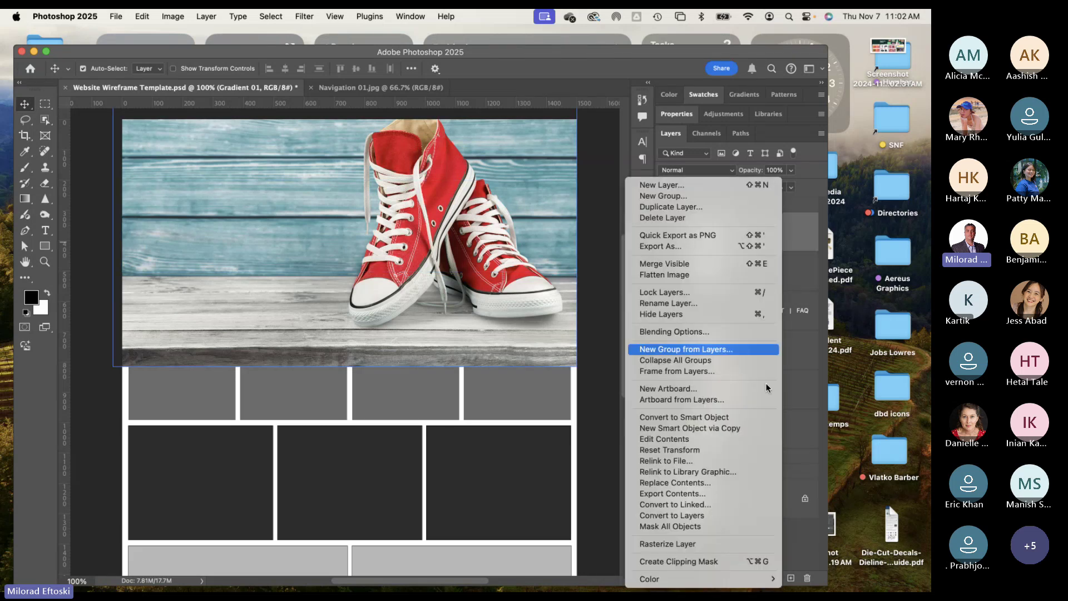
{"action": "left_click", "coordinate": [749, 562]}
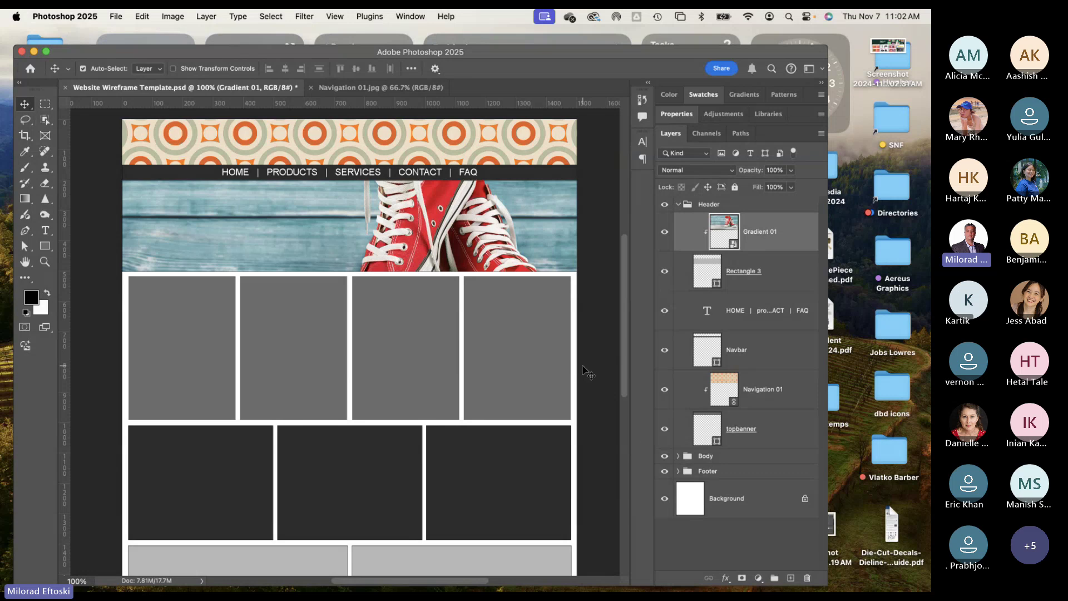
{"action": "key", "text": "Up"}
{"action": "key", "text": "Up"}
{"action": "key", "text": "Up"}
{"action": "key", "text": "Up"}
{"action": "key", "text": "Up"}
{"action": "key", "text": "Up"}
{"action": "key", "text": "Up"}
{"action": "key", "text": "Up"}
{"action": "key", "text": "Up"}
{"action": "key", "text": "Up"}
{"action": "key", "text": "Up"}
{"action": "key", "text": "Up"}
{"action": "key", "text": "Up"}
{"action": "key", "text": "Up"}
{"action": "key", "text": "Up"}
{"action": "key", "text": "Up"}
{"action": "key", "text": "Up"}
{"action": "key", "text": "Up"}
{"action": "key", "text": "Up"}
{"action": "key", "text": "Up"}
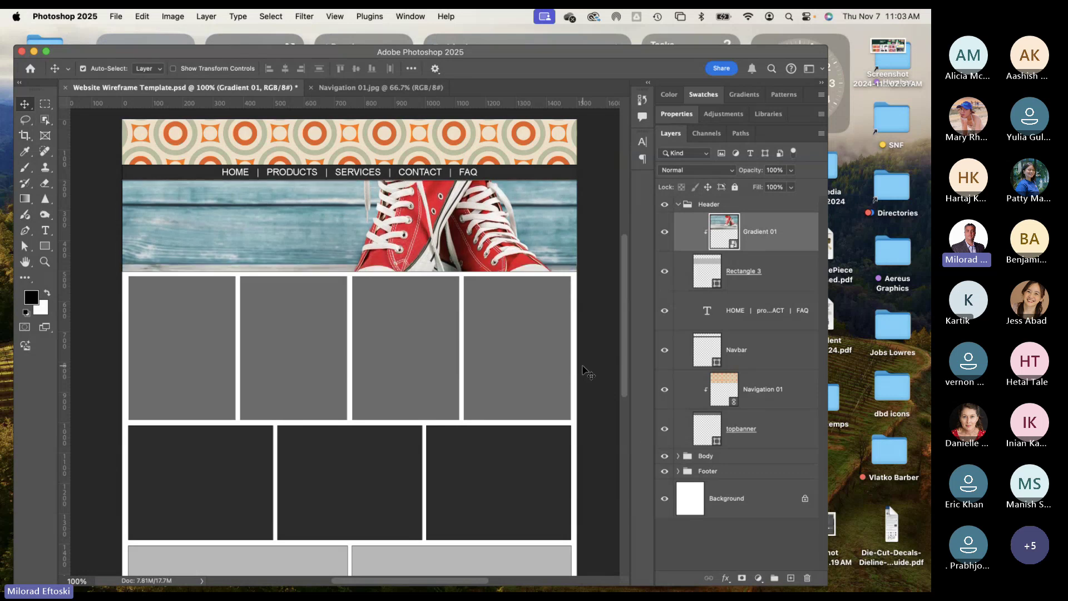
{"action": "left_click_drag", "start_coordinate": [372, 228], "coordinate": [369, 200]}
{"action": "mouse_move", "coordinate": [385, 267]}
{"action": "left_mouse_down"}
{"action": "mouse_move", "coordinate": [384, 246]}
{"action": "mouse_move", "coordinate": [385, 261]}
{"action": "left_mouse_up"}
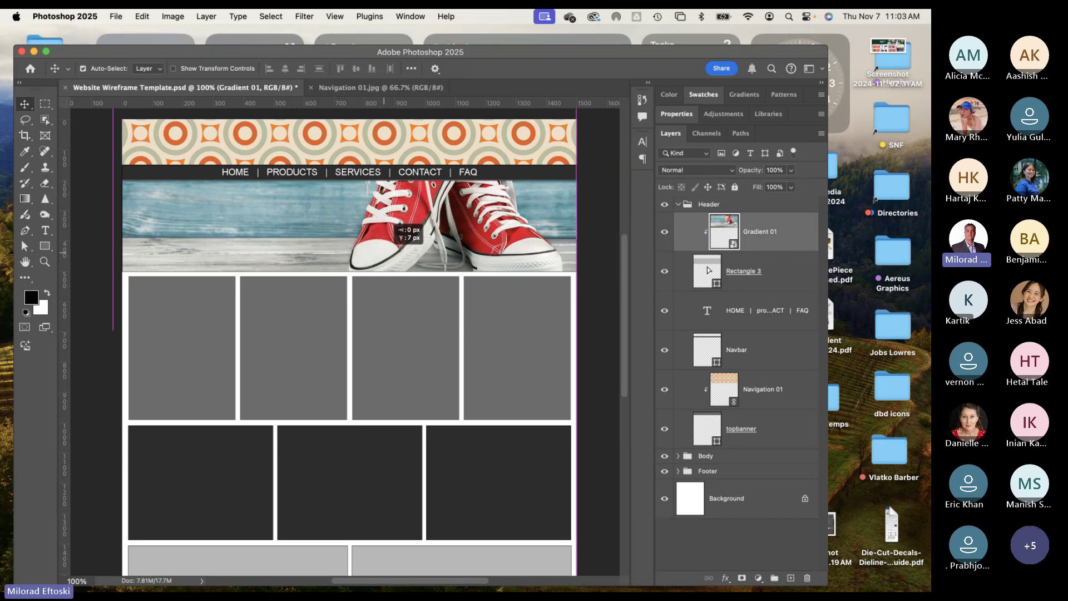
Step: Try shifting the sneakers photo and banner, undoing each move to restore them
{"action": "left_click", "coordinate": [784, 281]}
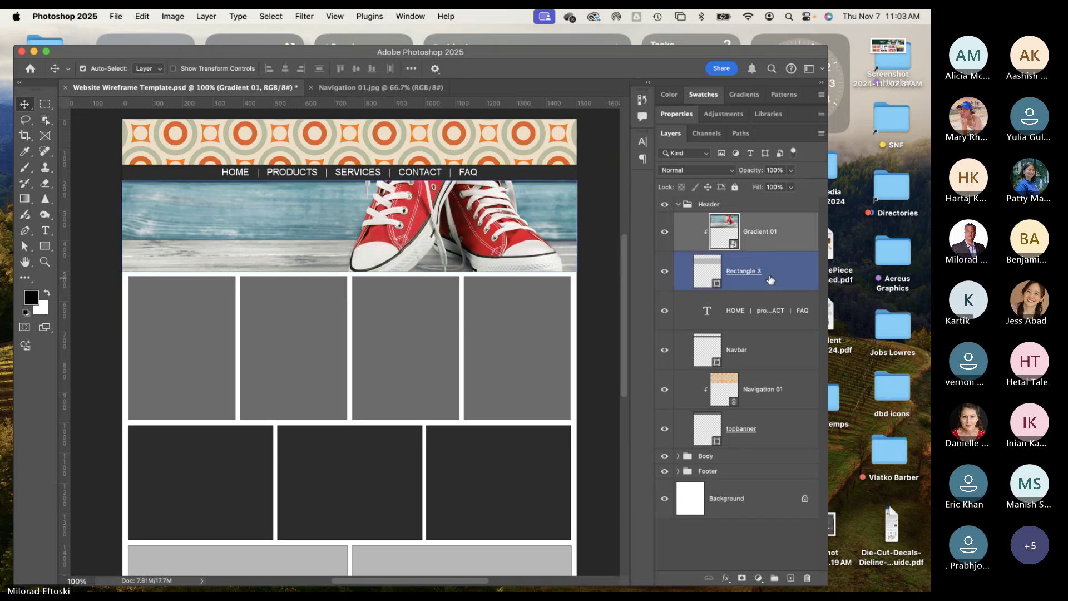
{"action": "left_click_drag", "start_coordinate": [571, 227], "coordinate": [569, 250]}
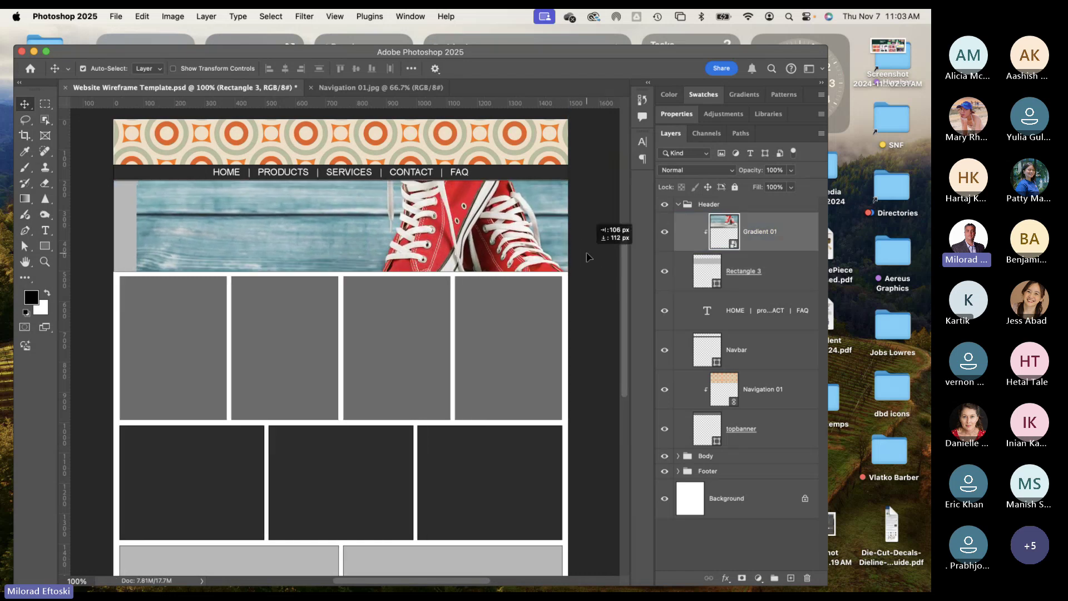
{"action": "key", "text": "super+z"}
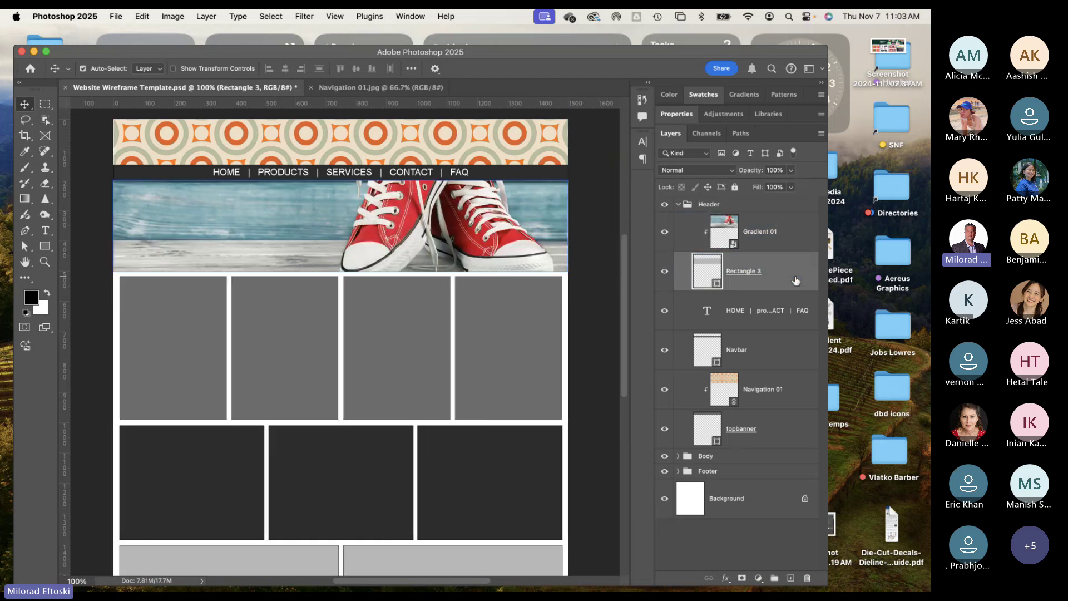
{"action": "key", "text": "Down"}
{"action": "key", "text": "Down"}
{"action": "key", "text": "Down"}
{"action": "key", "text": "Down"}
{"action": "key", "text": "Down"}
{"action": "key", "text": "Down"}
{"action": "key", "text": "Down"}
{"action": "key", "text": "Down"}
{"action": "key", "text": "Down"}
{"action": "key", "text": "Down"}
{"action": "key", "text": "Down"}
{"action": "key", "text": "Down"}
{"action": "key", "text": "Down"}
{"action": "key", "text": "Down"}
{"action": "key", "text": "Down"}
{"action": "key", "text": "Down"}
{"action": "key", "text": "Down"}
{"action": "key", "text": "Down"}
{"action": "key", "text": "Down"}
{"action": "key", "text": "Down"}
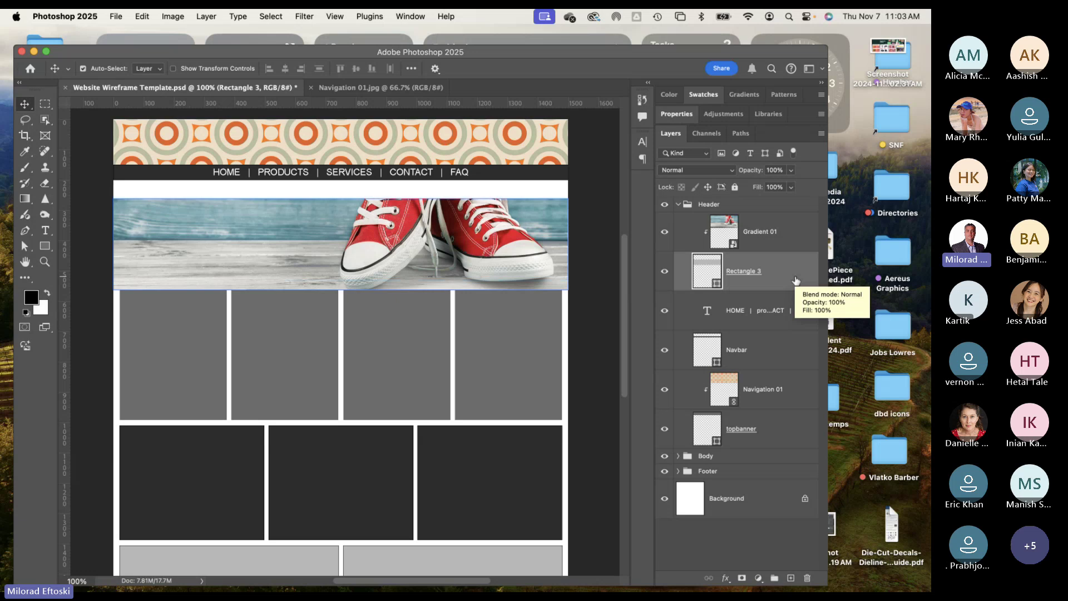
{"action": "key", "text": "super+z"}
{"action": "key", "text": "super+z"}
{"action": "key", "text": "super+z"}
{"action": "key", "text": "super+z"}
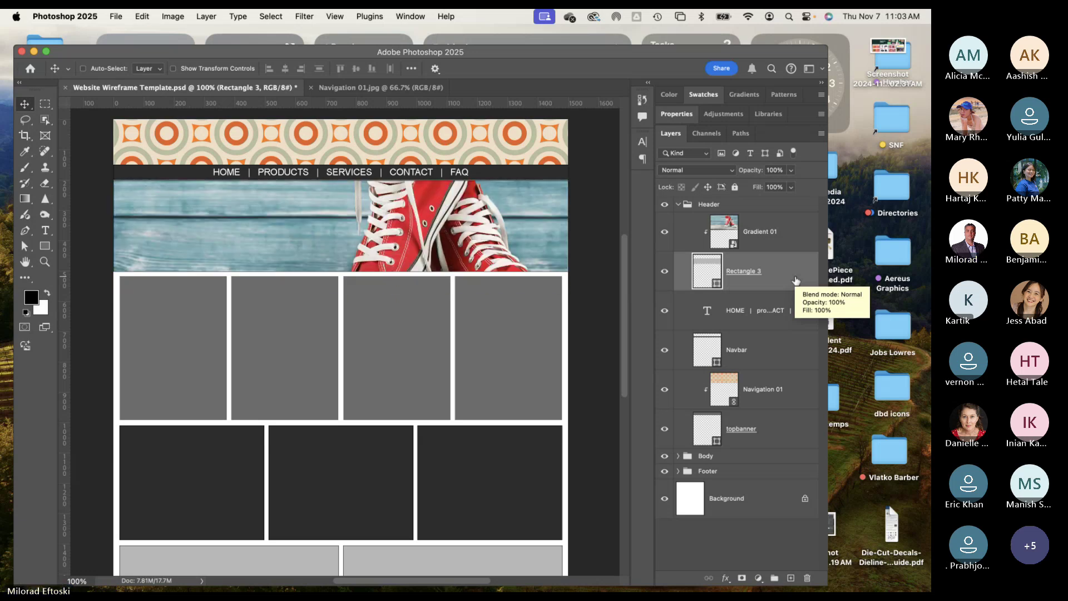
{"action": "key", "text": "super+z"}
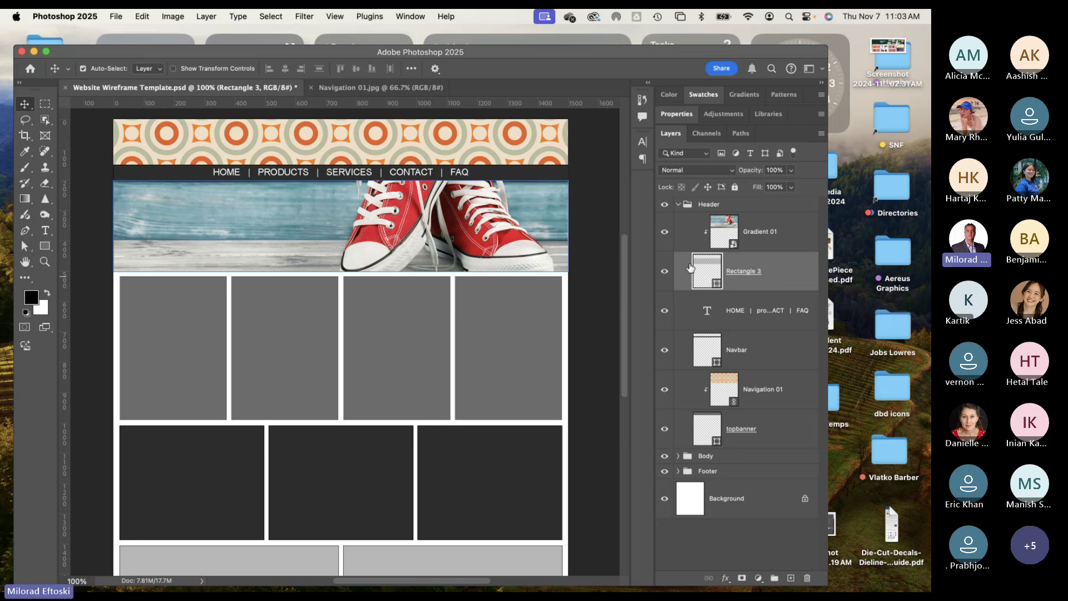
Step: Undo a trial move of Rectangle 3 with Gradient 01, turn off Move tool Auto-Select, and select Navbar
{"action": "left_click", "coordinate": [789, 245], "text": "shift"}
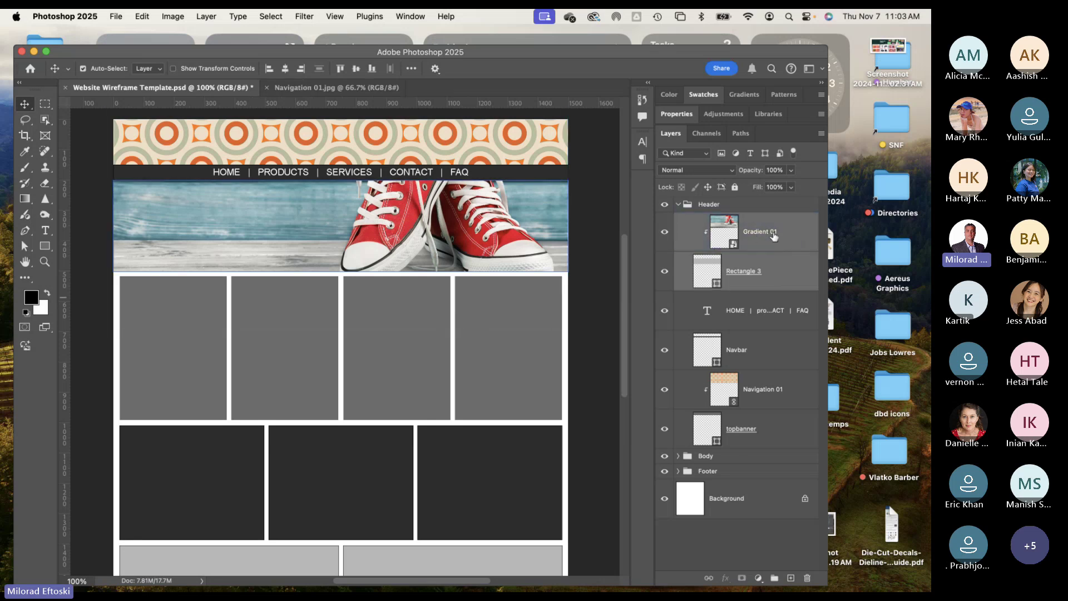
{"action": "left_click_drag", "start_coordinate": [442, 219], "coordinate": [445, 337]}
{"action": "key", "text": "super+z"}
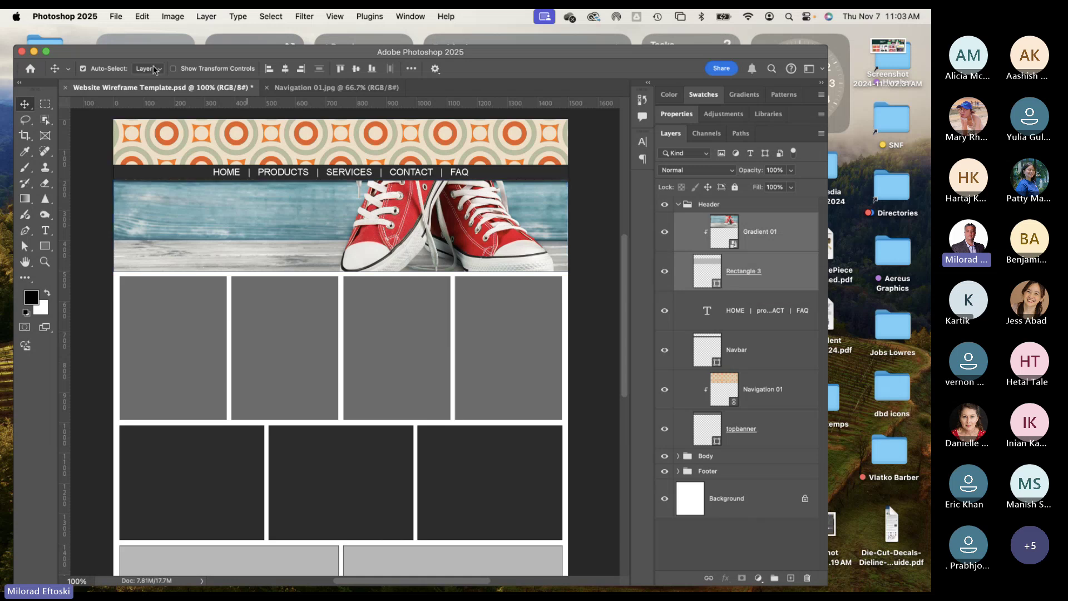
{"action": "left_click", "coordinate": [84, 70]}
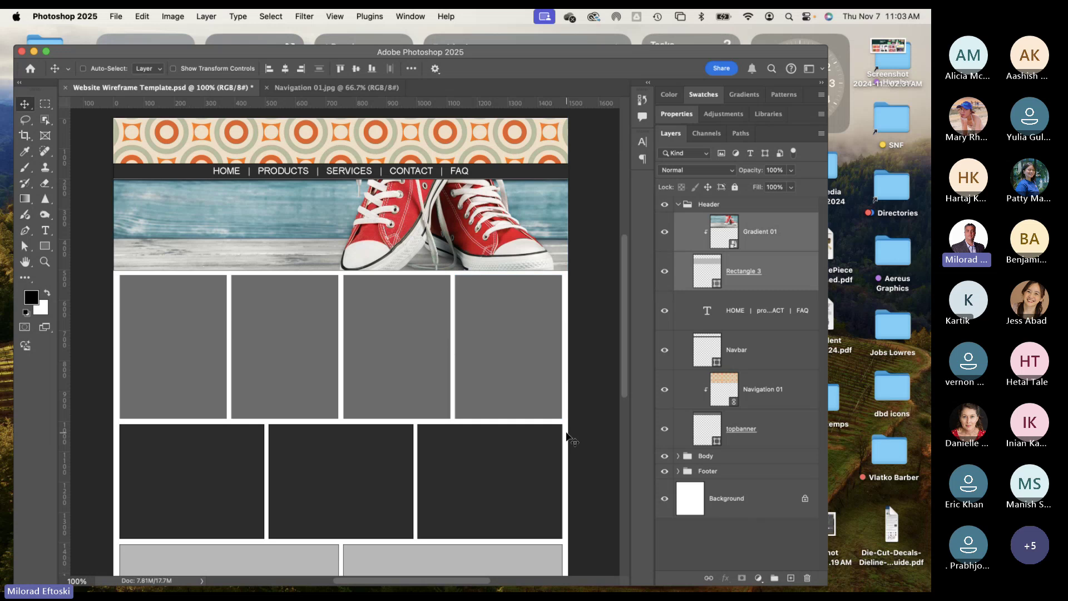
{"action": "left_click", "coordinate": [203, 178], "text": "super"}
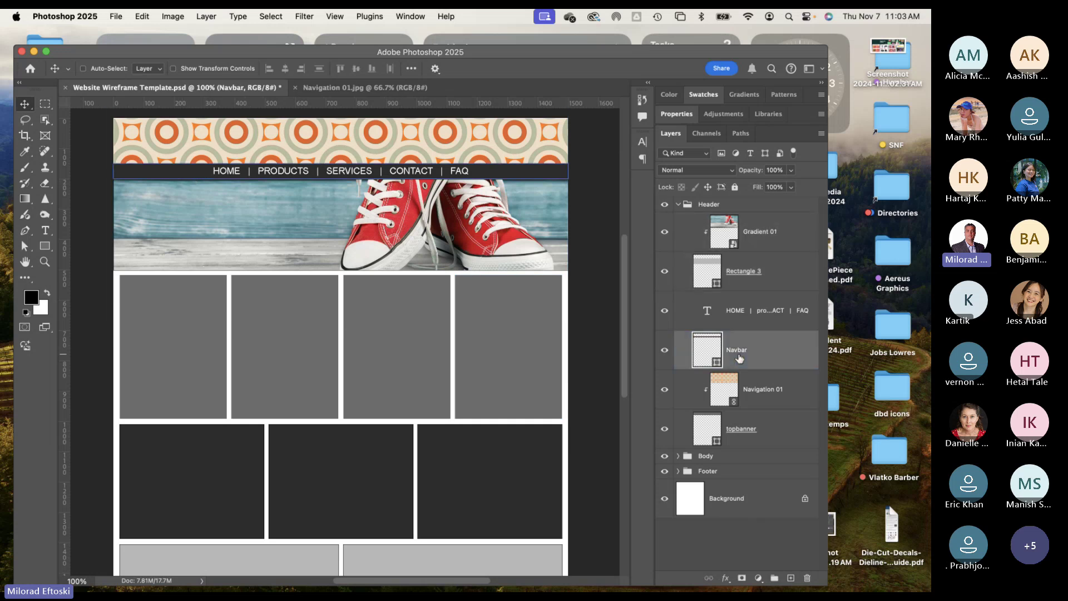
Step: Set the Navbar shape's stroke to No Color
{"action": "left_click", "coordinate": [707, 349]}
{"action": "left_click", "coordinate": [688, 116]}
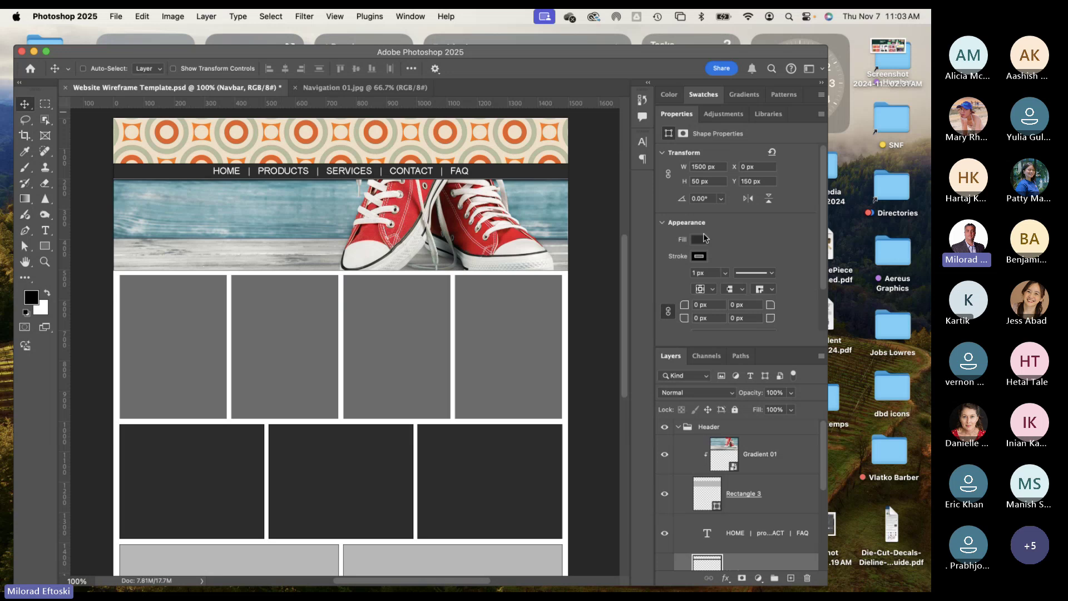
{"action": "left_click", "coordinate": [699, 256]}
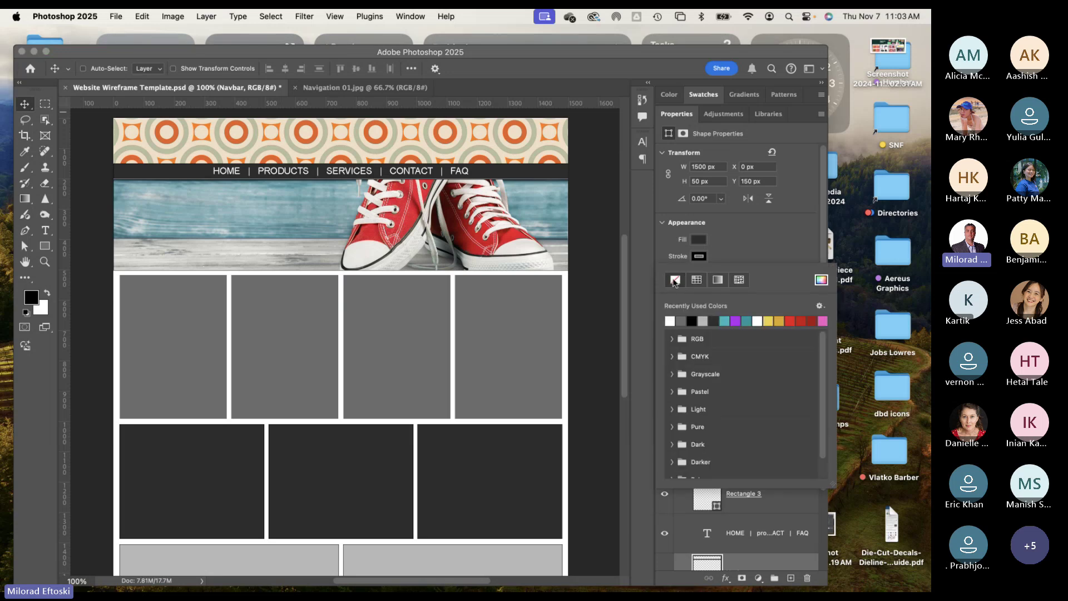
{"action": "left_click", "coordinate": [674, 280]}
{"action": "left_click", "coordinate": [617, 243]}
{"action": "left_click", "coordinate": [434, 199], "text": "super"}
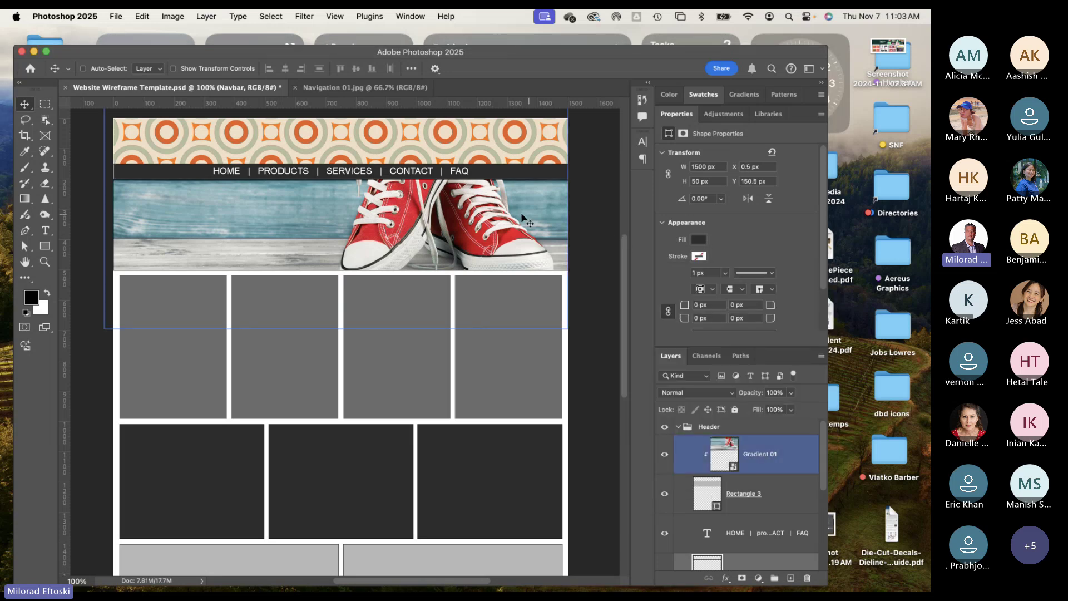
{"action": "left_click", "coordinate": [165, 175], "text": "super"}
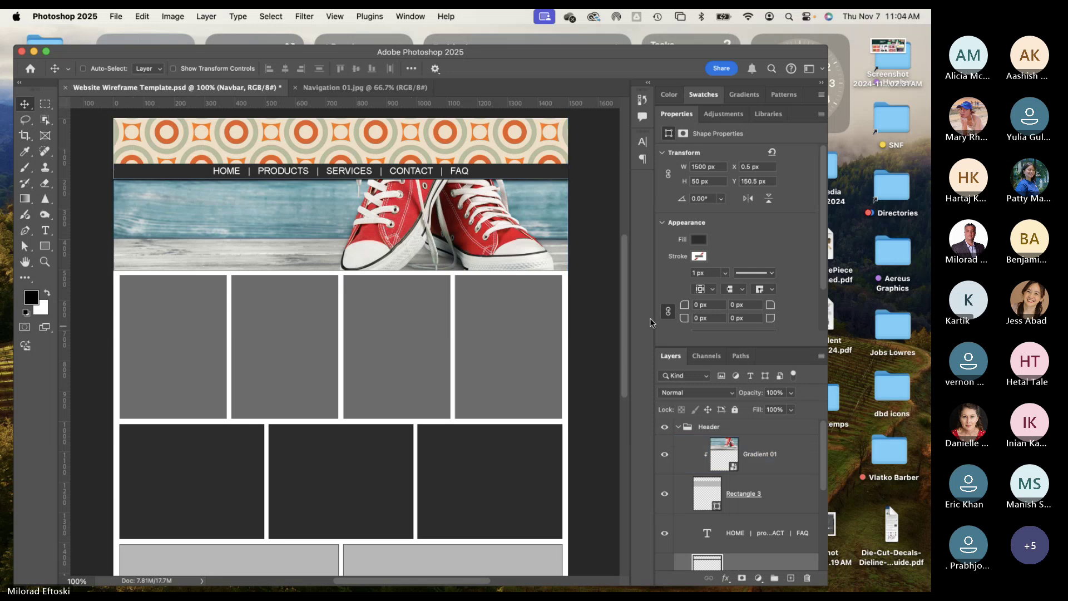
Step: Set the Rectangle 3 banner's stroke to No Color, leaving it at X 0 px, Y 202 px
{"action": "double_click", "coordinate": [676, 114]}
{"action": "left_click", "coordinate": [776, 279]}
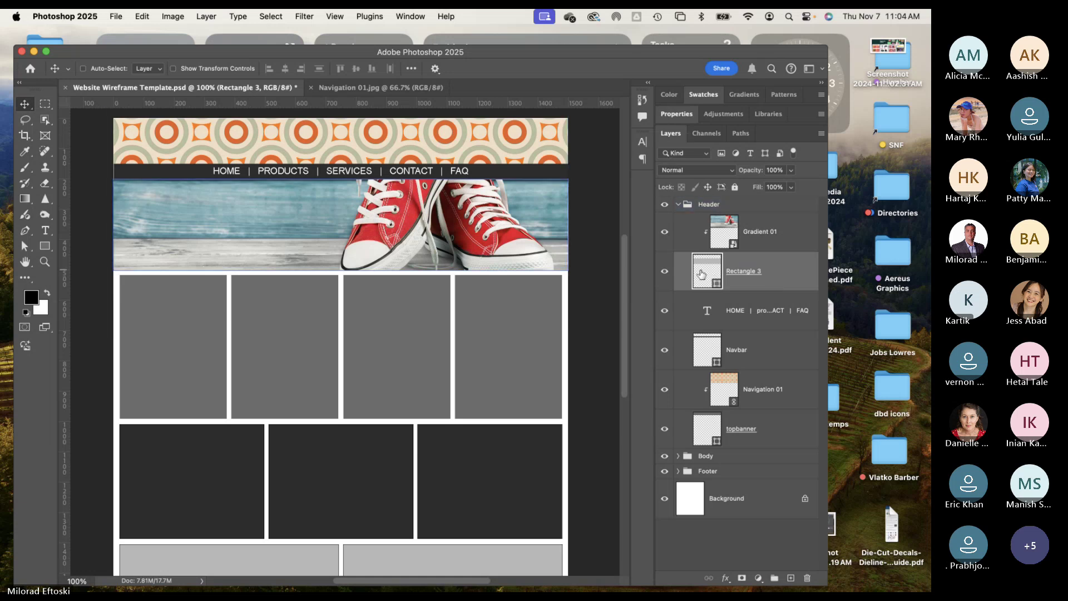
{"action": "left_click", "coordinate": [674, 114]}
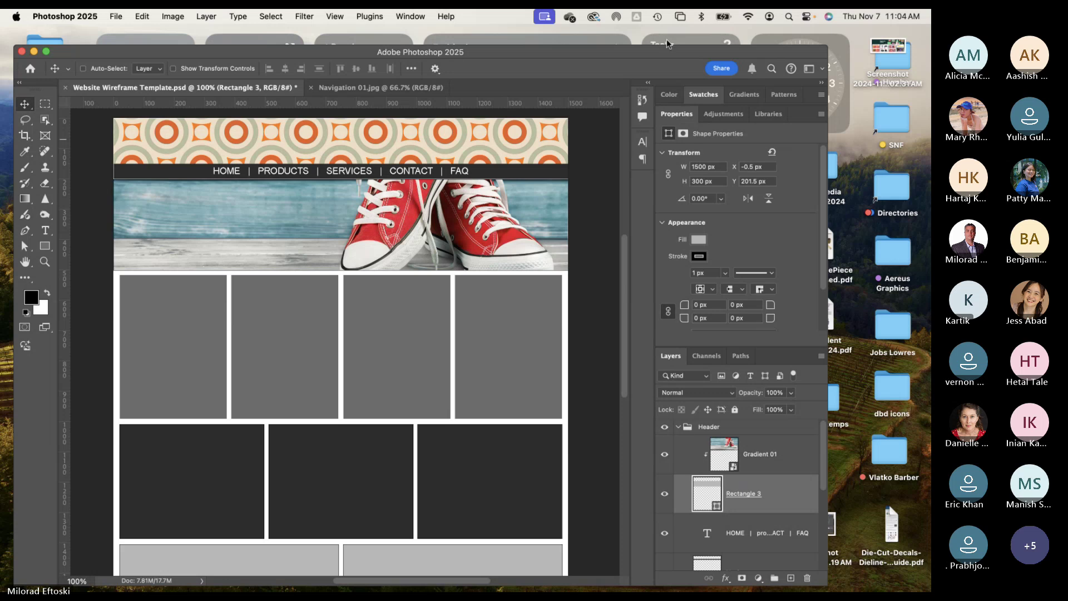
{"action": "left_click", "coordinate": [698, 256]}
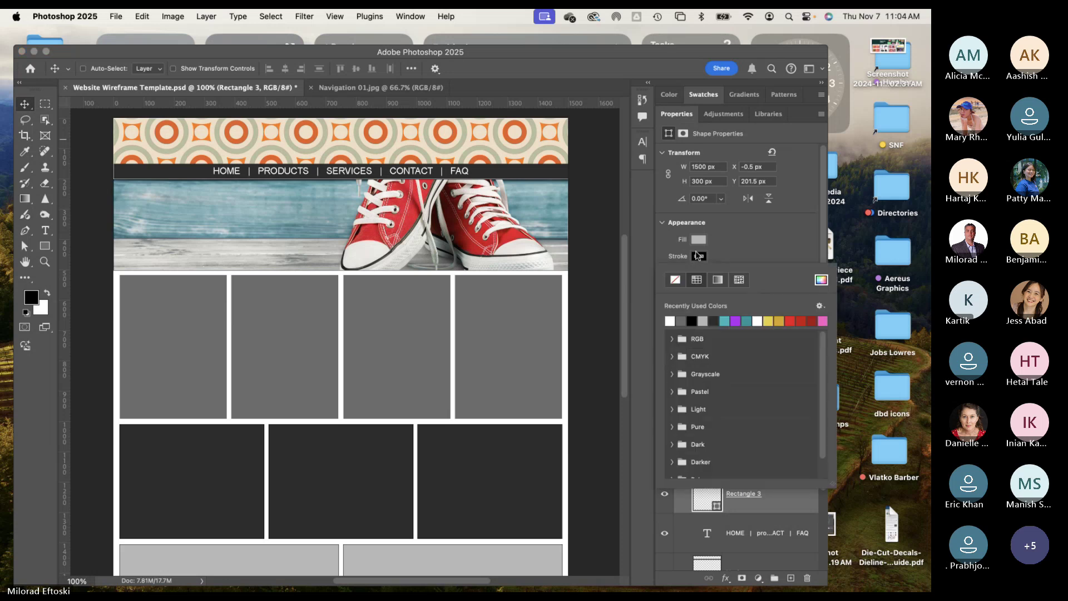
{"action": "left_click", "coordinate": [675, 279]}
{"action": "left_click", "coordinate": [678, 116]}
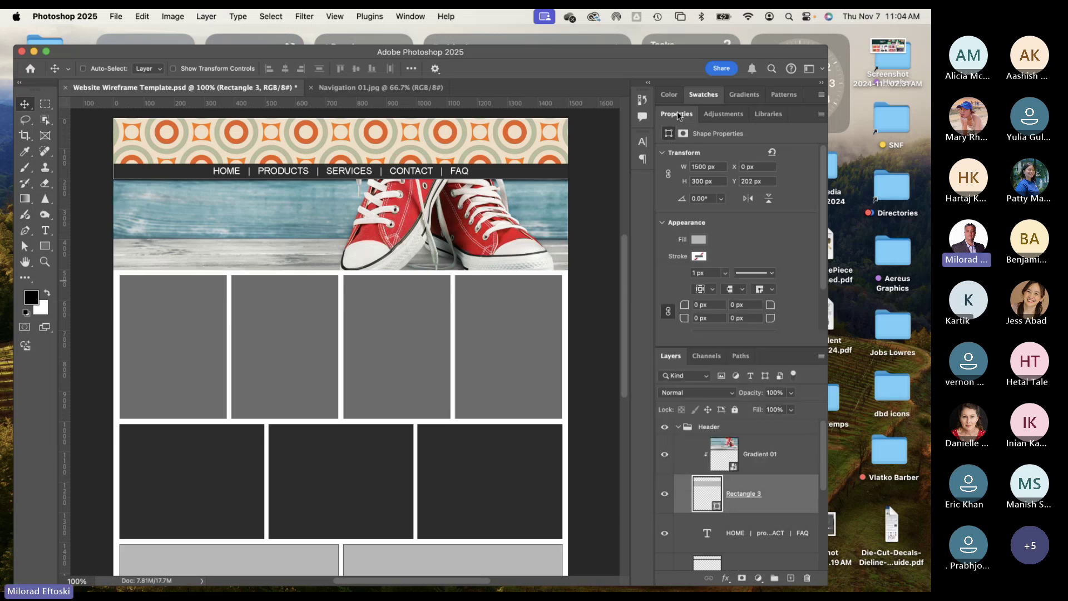
{"action": "double_click", "coordinate": [712, 108]}
{"action": "key", "text": "alt+bracketleft"}
{"action": "key", "text": "alt+bracketleft"}
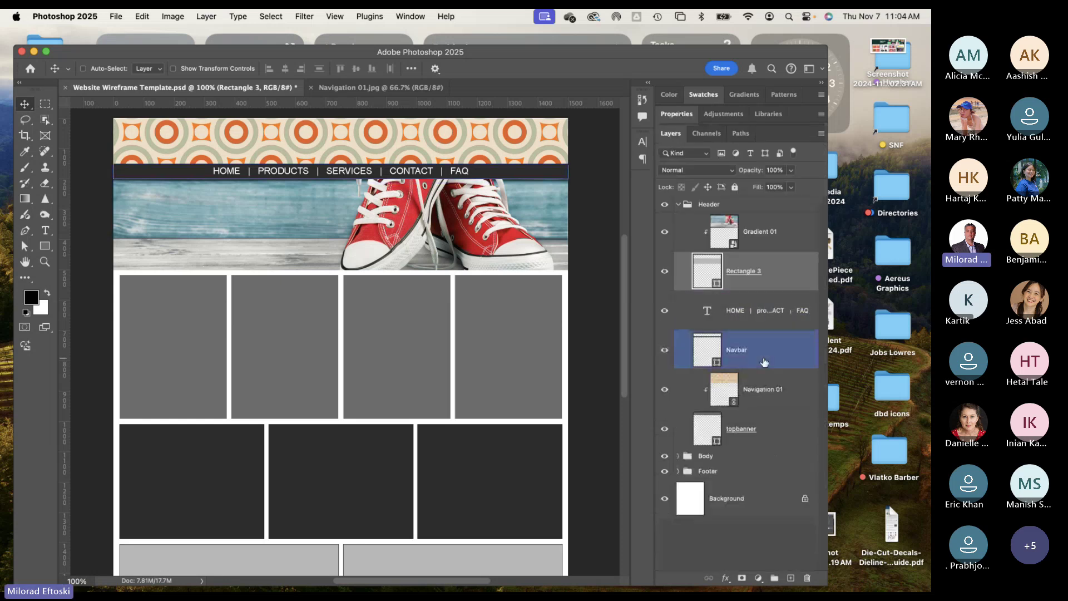
Step: Inspect the shape properties of the Navbar and topbanner layers
{"action": "left_click", "coordinate": [675, 112]}
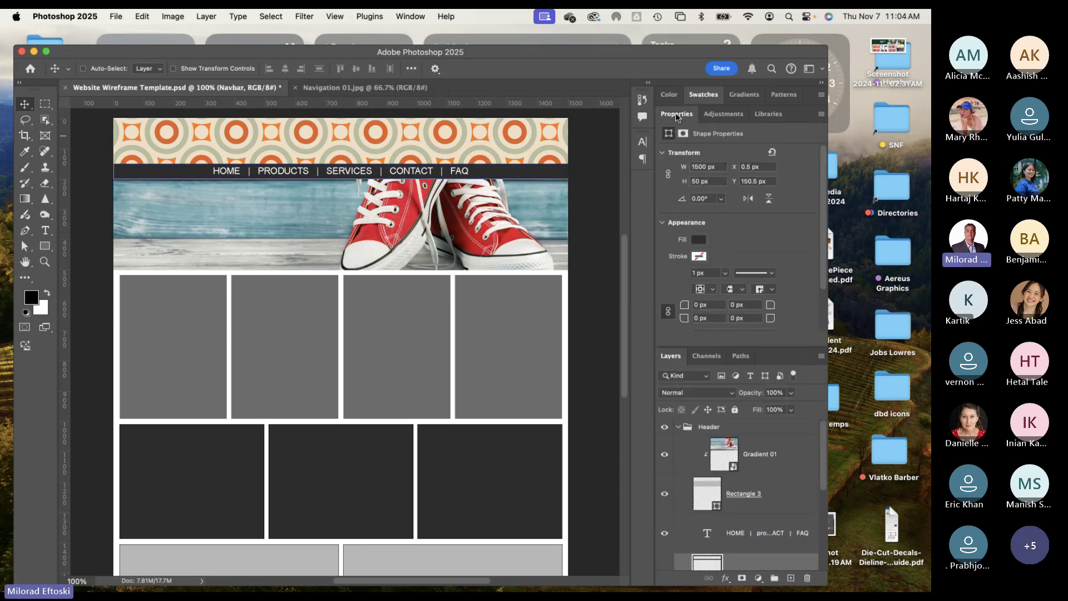
{"action": "double_click", "coordinate": [676, 114]}
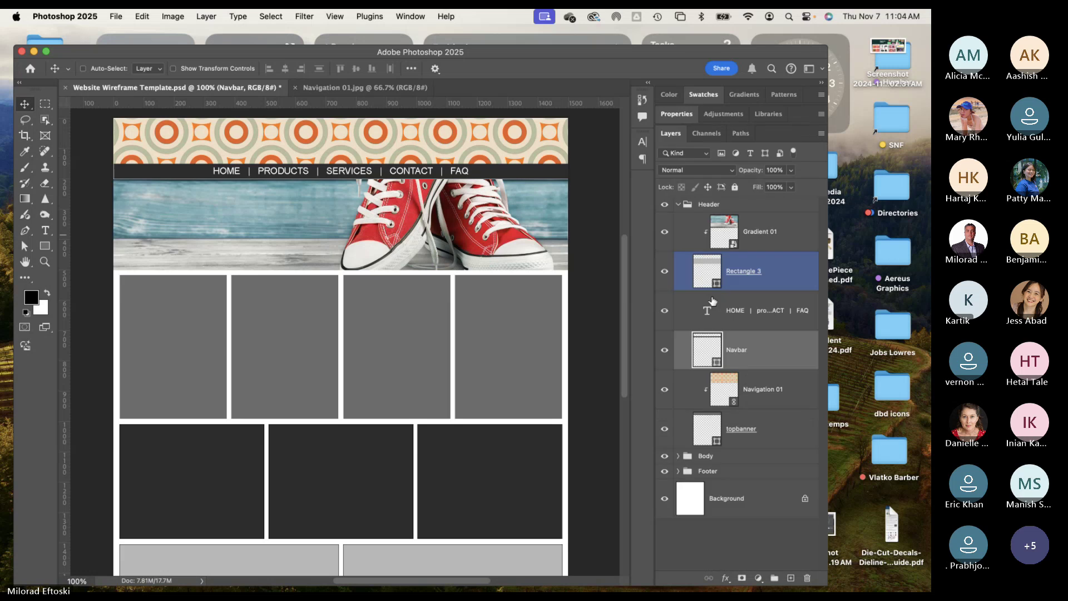
{"action": "left_click", "coordinate": [759, 426]}
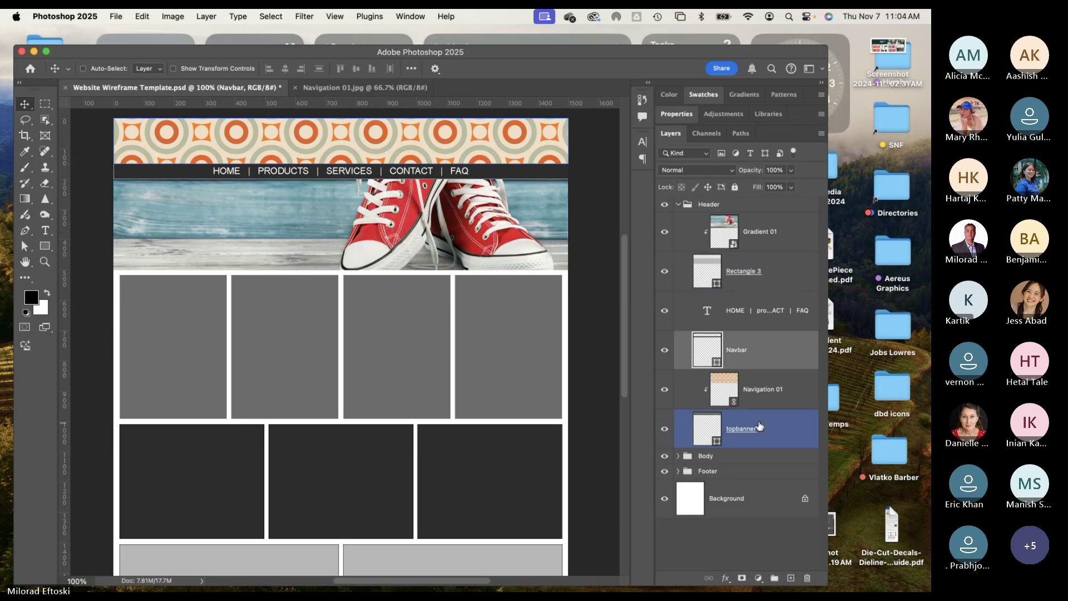
{"action": "left_click", "coordinate": [676, 113]}
{"action": "double_click", "coordinate": [675, 112]}
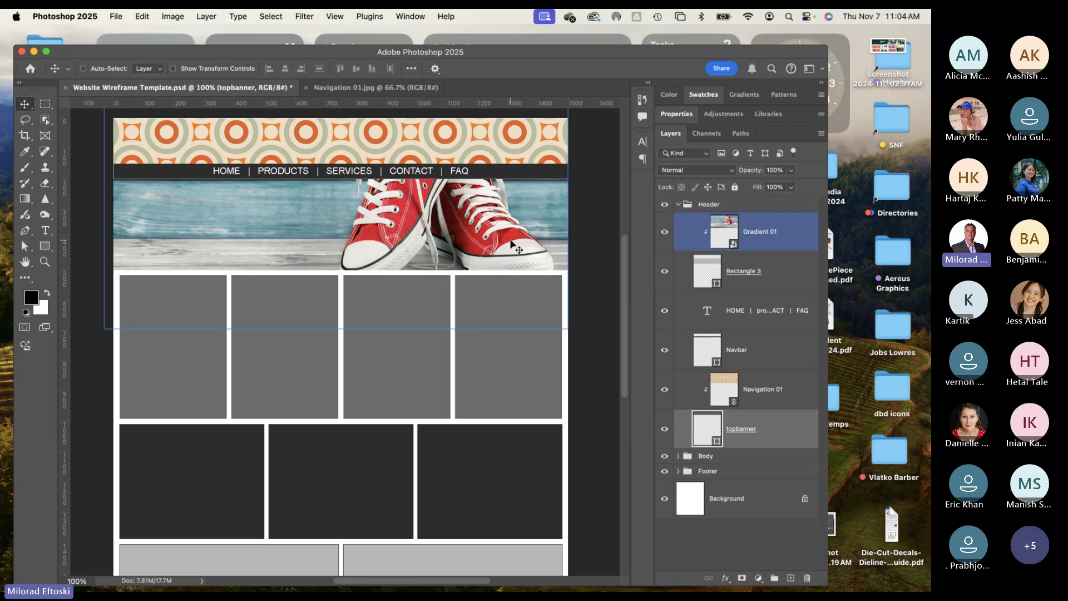
Step: Nudge the Rectangle 3 sneaker banner down and back up to its original spot
{"action": "left_click", "coordinate": [791, 289]}
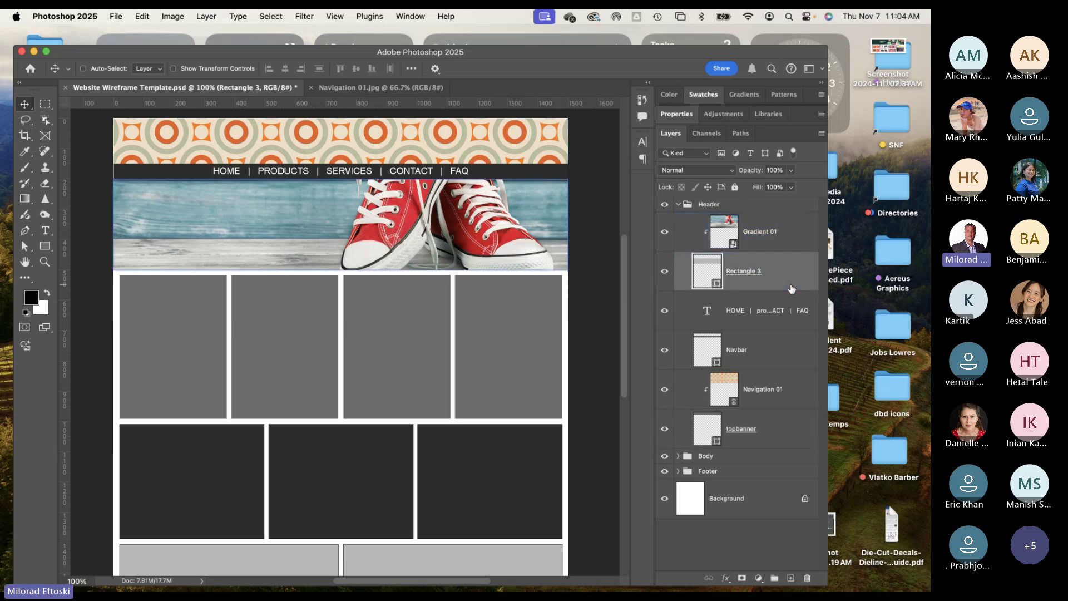
{"action": "key", "text": "shift+Up"}
{"action": "key", "text": "shift+Down"}
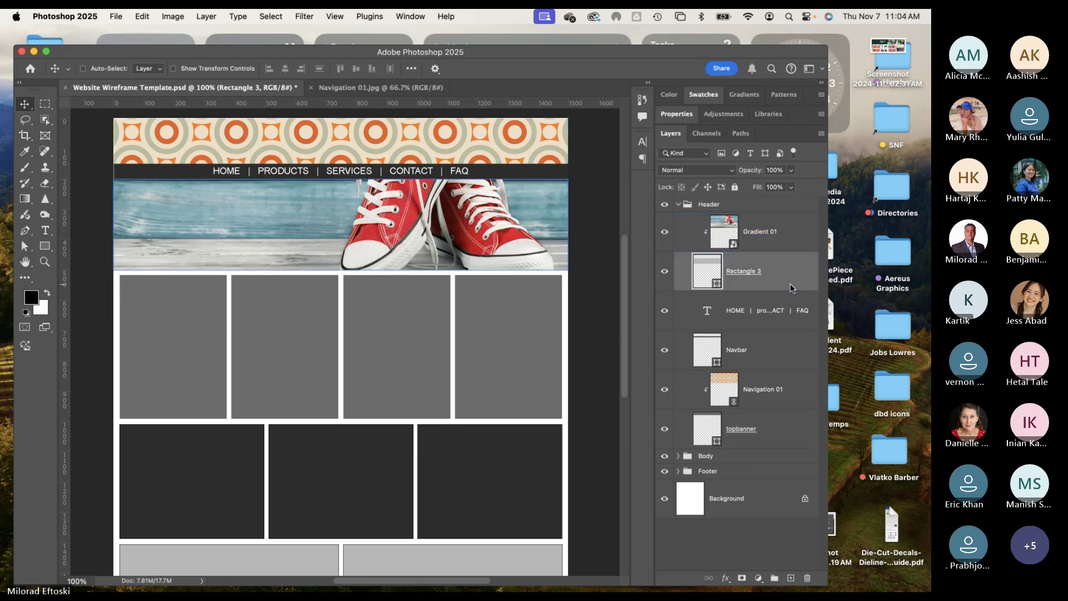
{"action": "key", "text": "shift+Down"}
{"action": "key", "text": "shift+Up"}
Step: Deselect all layers and enable the Move tool's Auto-Select set to Layer
{"action": "left_click", "coordinate": [693, 301]}
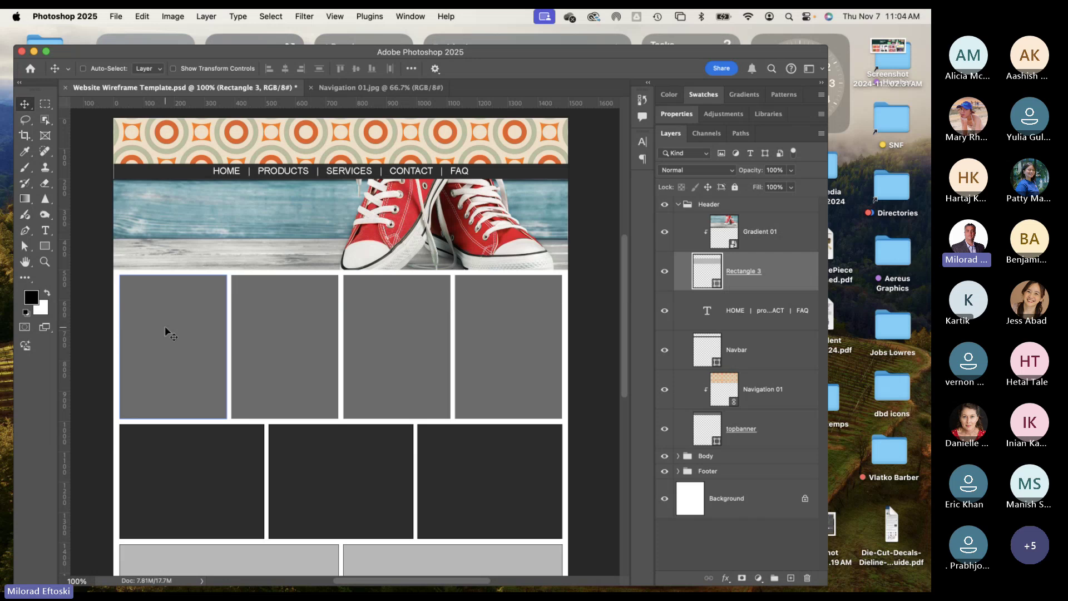
{"action": "left_click", "coordinate": [710, 315]}
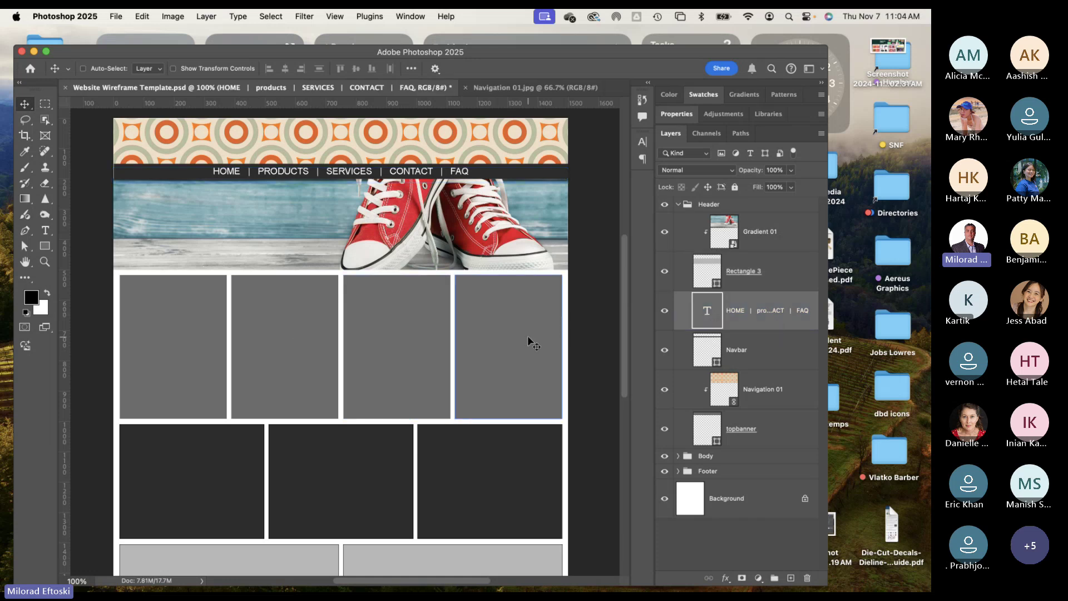
{"action": "left_click", "coordinate": [257, 216]}
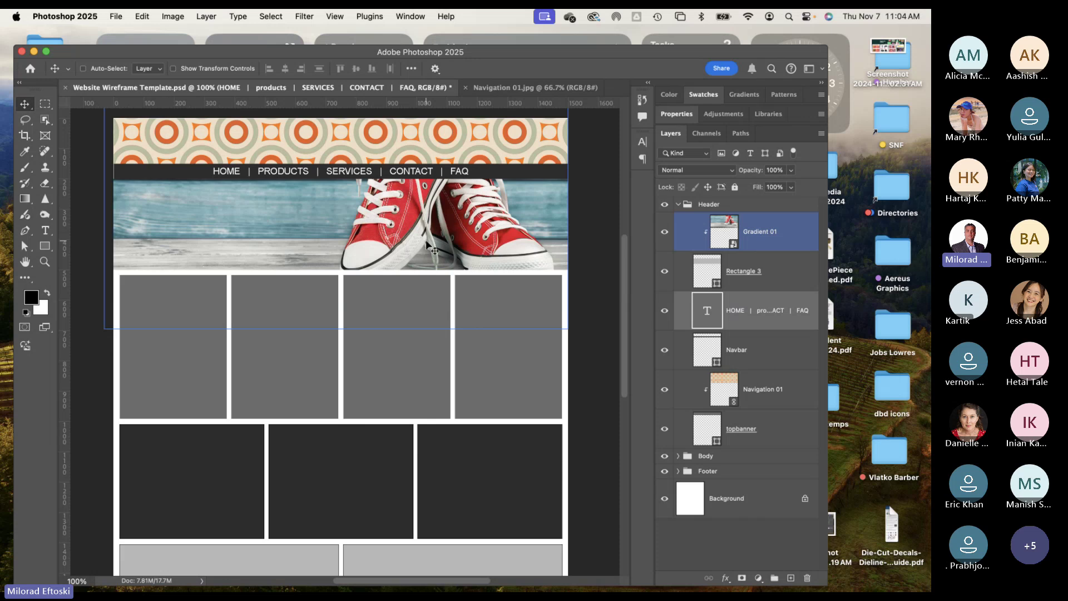
{"action": "left_click", "coordinate": [196, 415]}
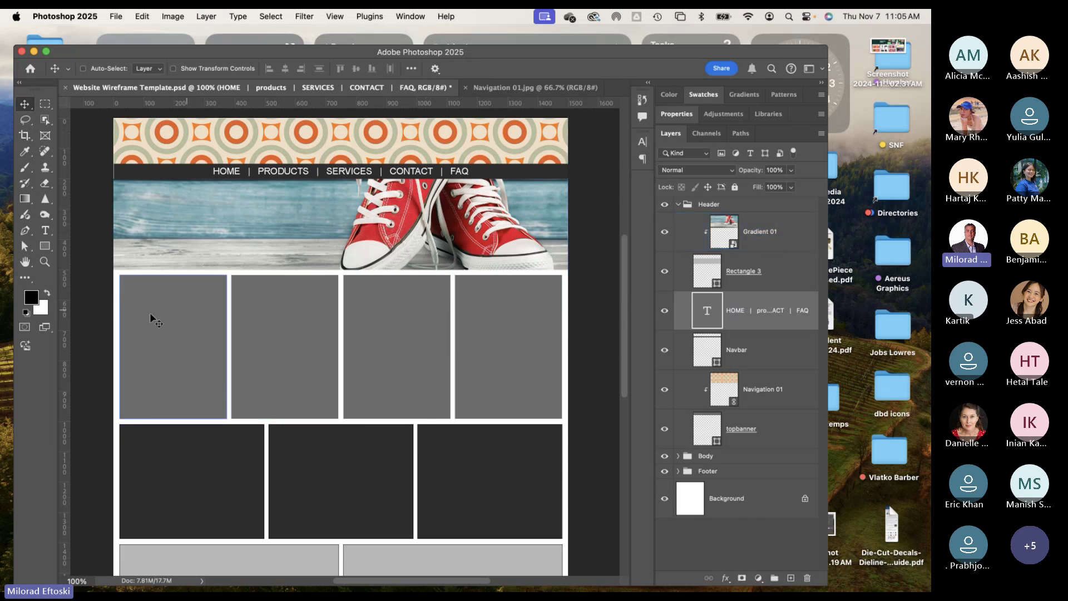
{"action": "left_click", "coordinate": [94, 69]}
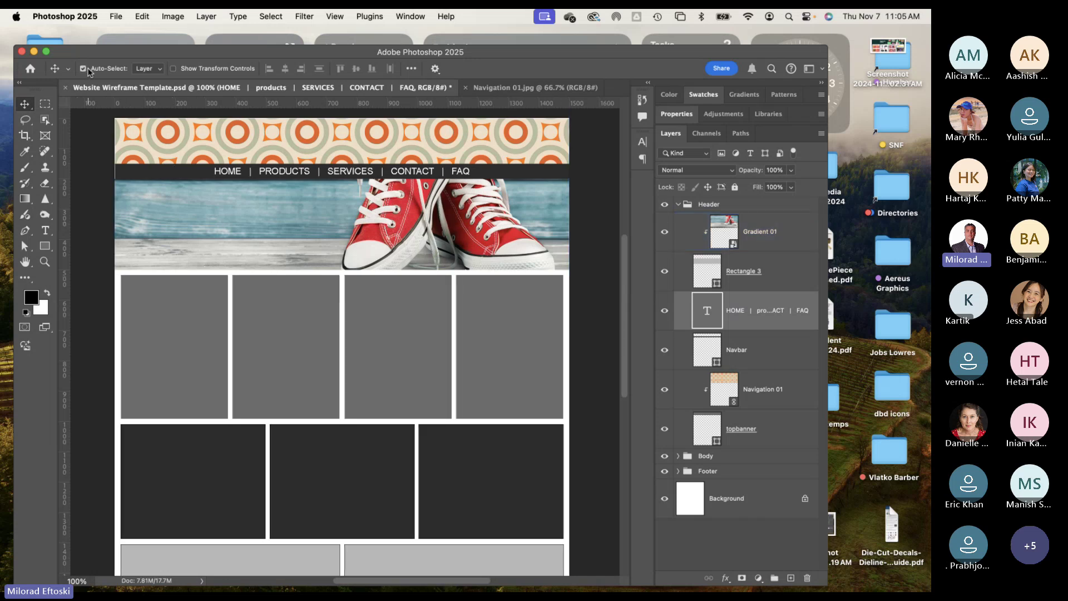
Step: Try picking the first and second grey grid boxes directly on the canvas
{"action": "left_click", "coordinate": [195, 334]}
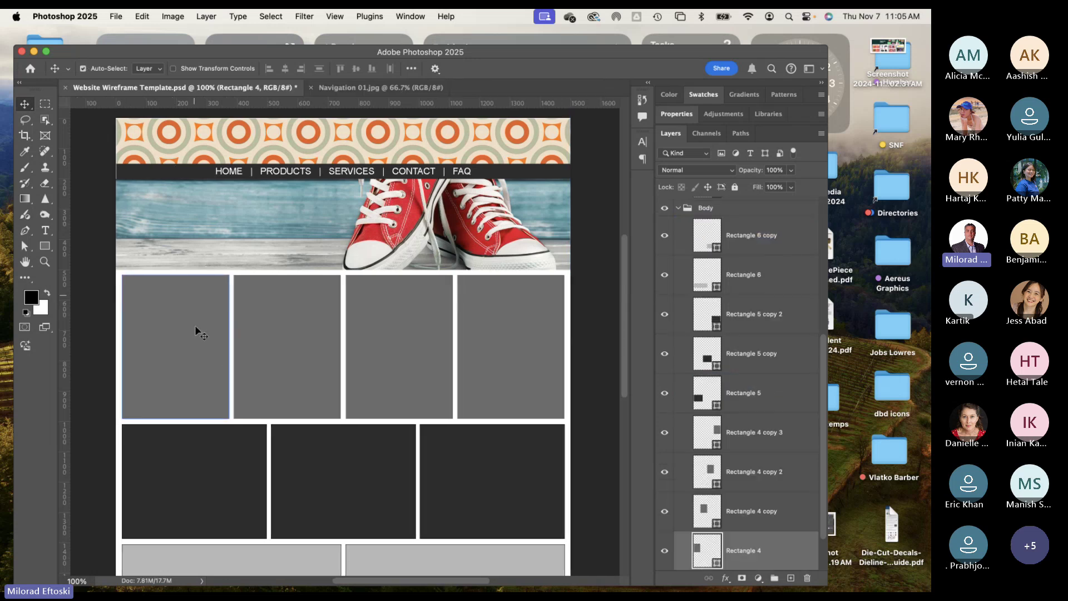
{"action": "left_click", "coordinate": [255, 327]}
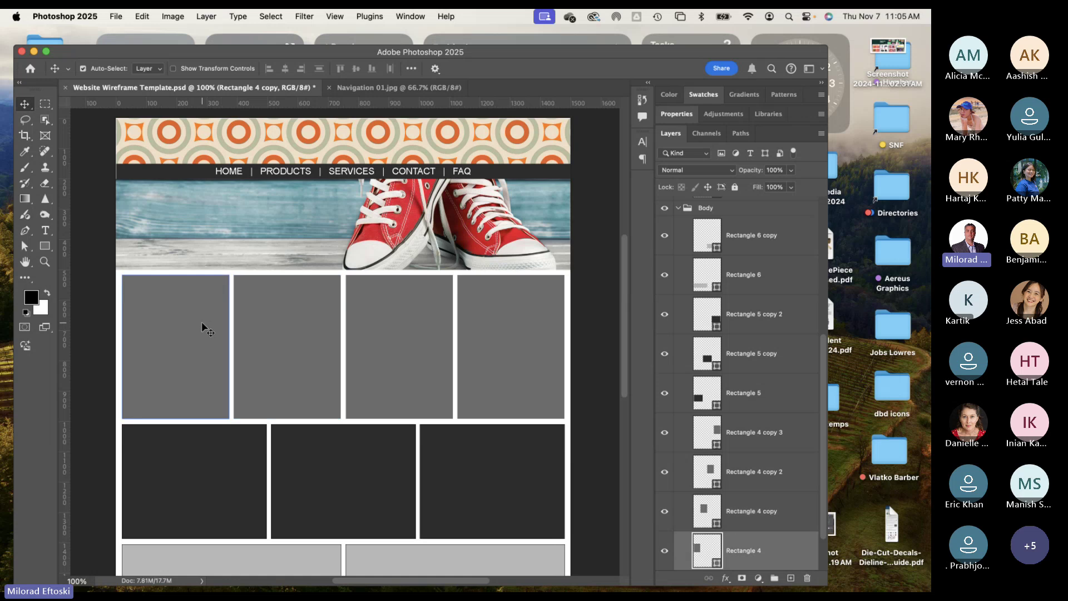
{"action": "left_click", "coordinate": [202, 322]}
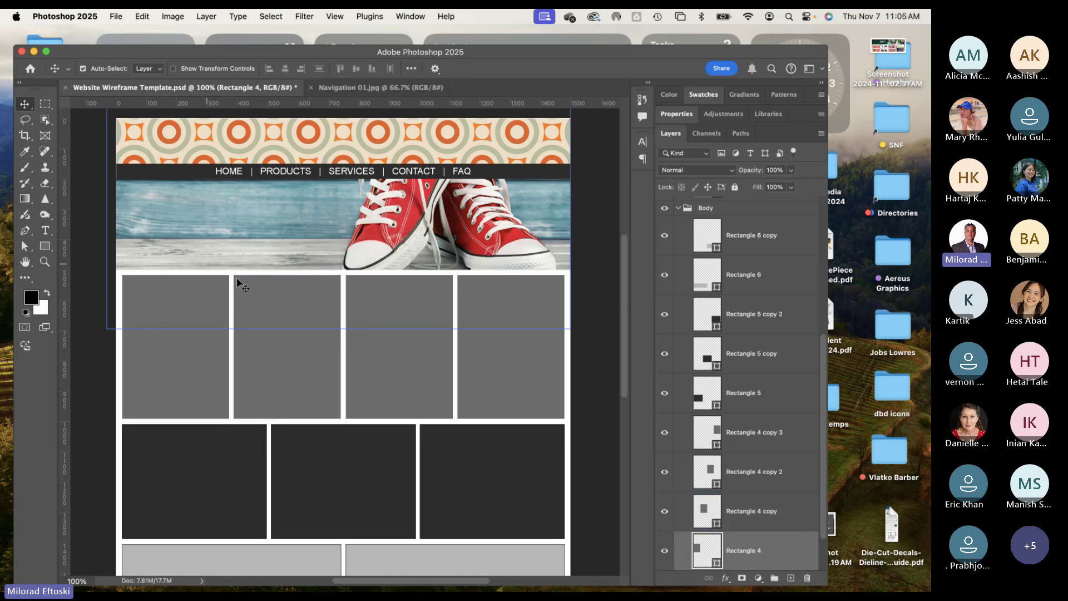
{"action": "scroll", "coordinate": [723, 389], "scroll_direction": "up", "scroll_amount": 5}
{"action": "scroll", "coordinate": [706, 345], "scroll_direction": "down", "scroll_amount": 5}
{"action": "scroll", "coordinate": [695, 312], "scroll_direction": "up", "scroll_amount": 5}
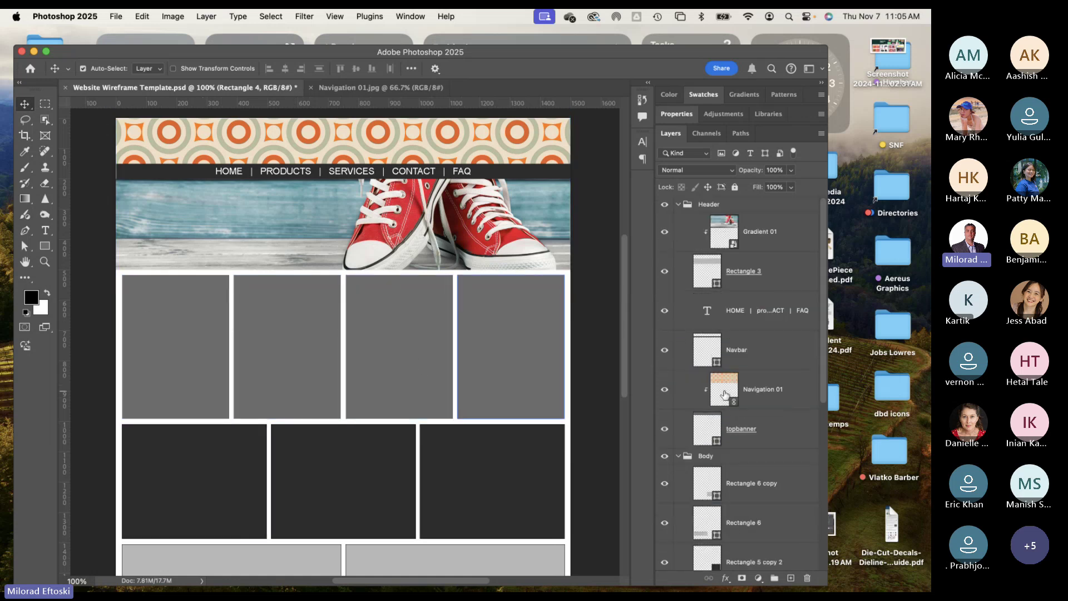
Step: Collapse the Header and Body groups, then pick the first grey rectangle on the canvas
{"action": "left_click", "coordinate": [678, 204]}
{"action": "left_click", "coordinate": [678, 221]}
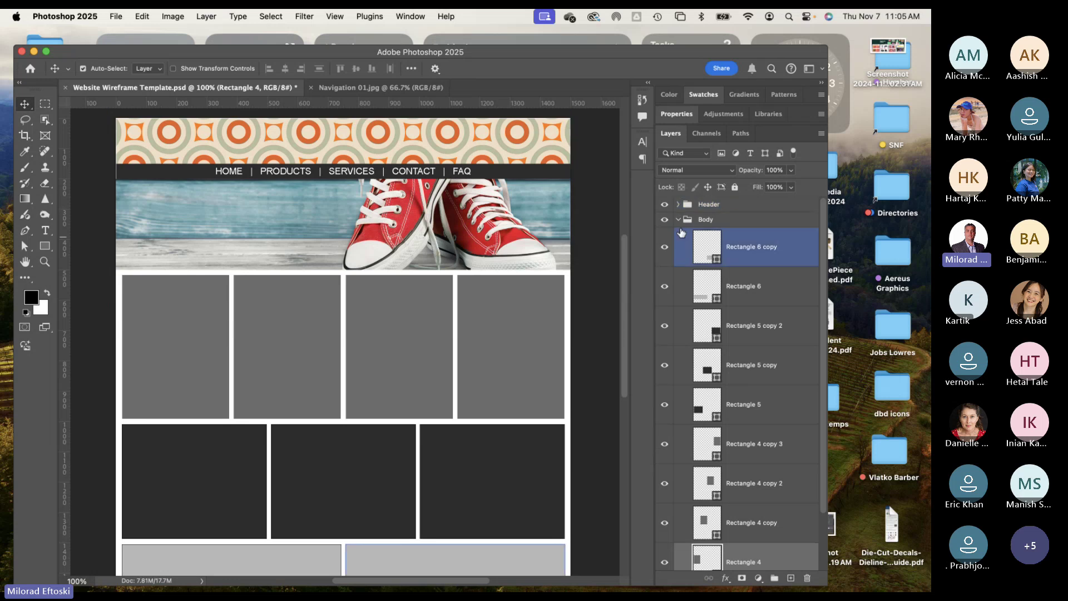
{"action": "left_click", "coordinate": [677, 221]}
{"action": "left_click", "coordinate": [678, 220]}
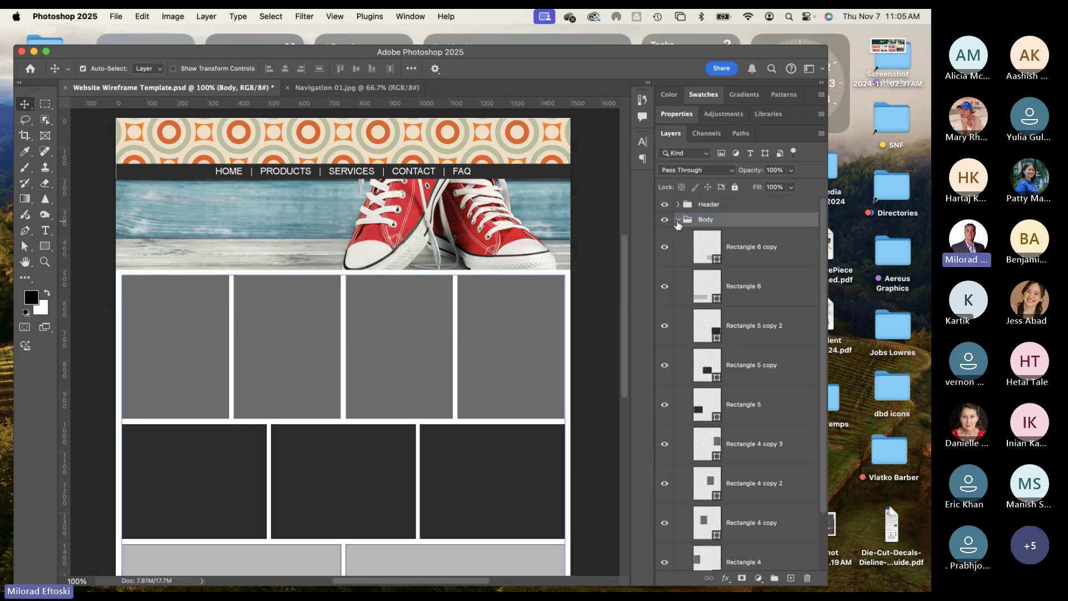
{"action": "left_click", "coordinate": [678, 221]}
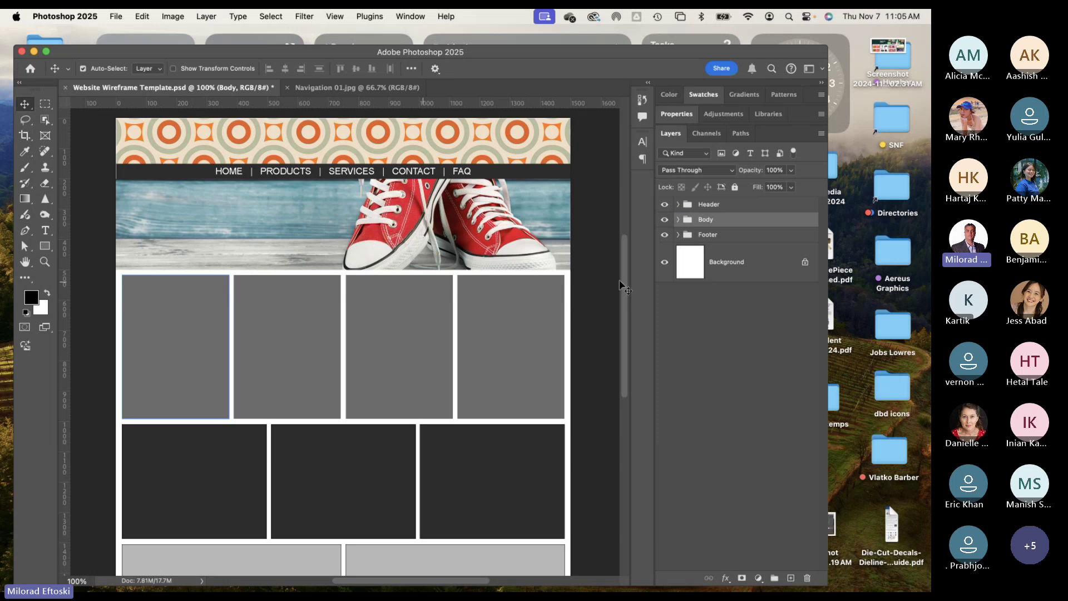
{"action": "left_click", "coordinate": [190, 306]}
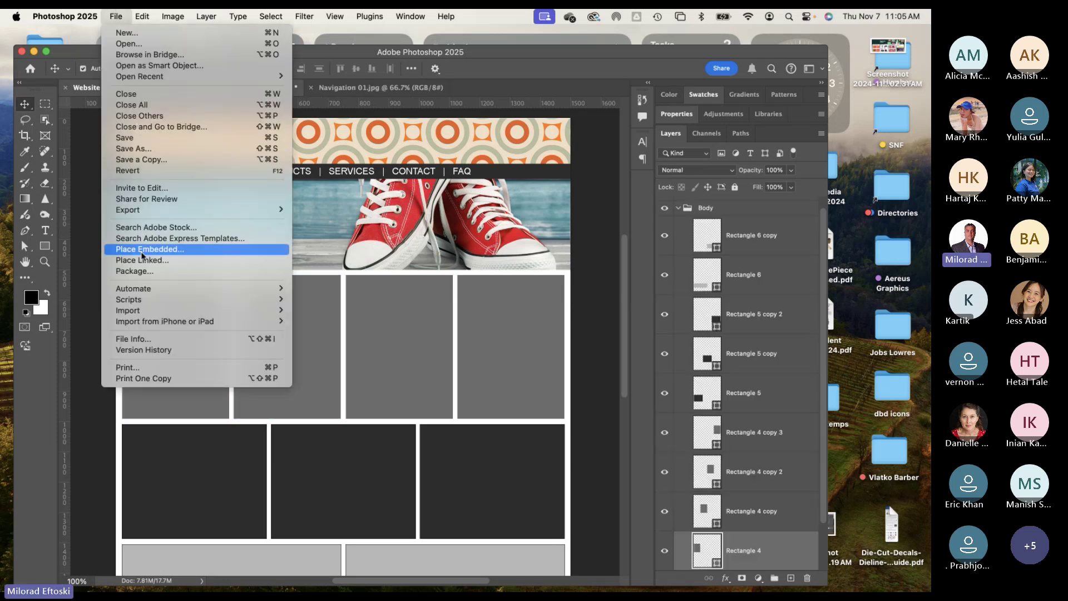
{"action": "left_click", "coordinate": [149, 249]}
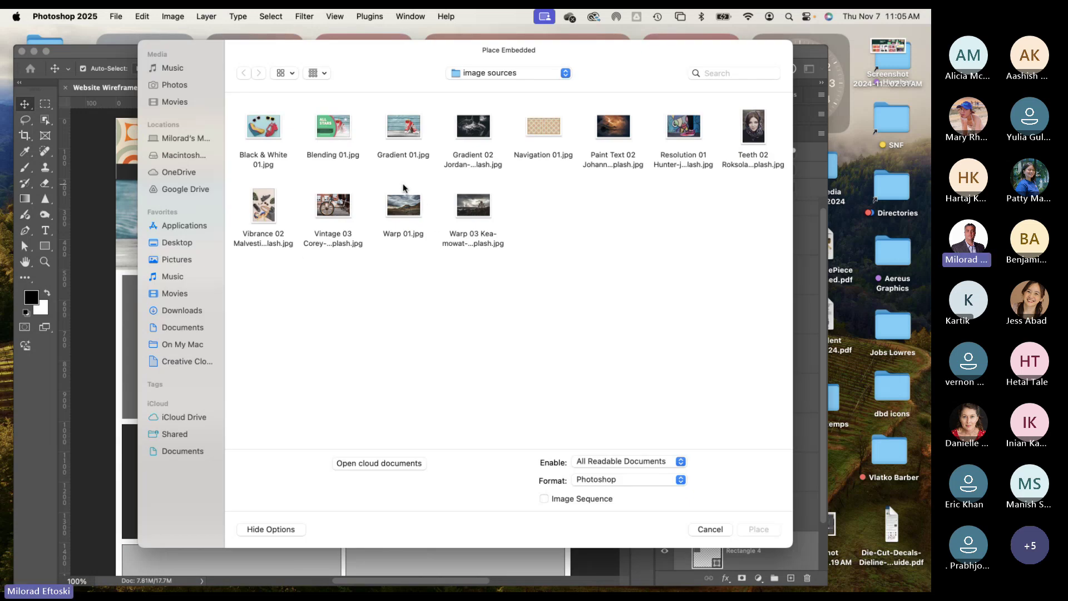
{"action": "double_click", "coordinate": [680, 135]}
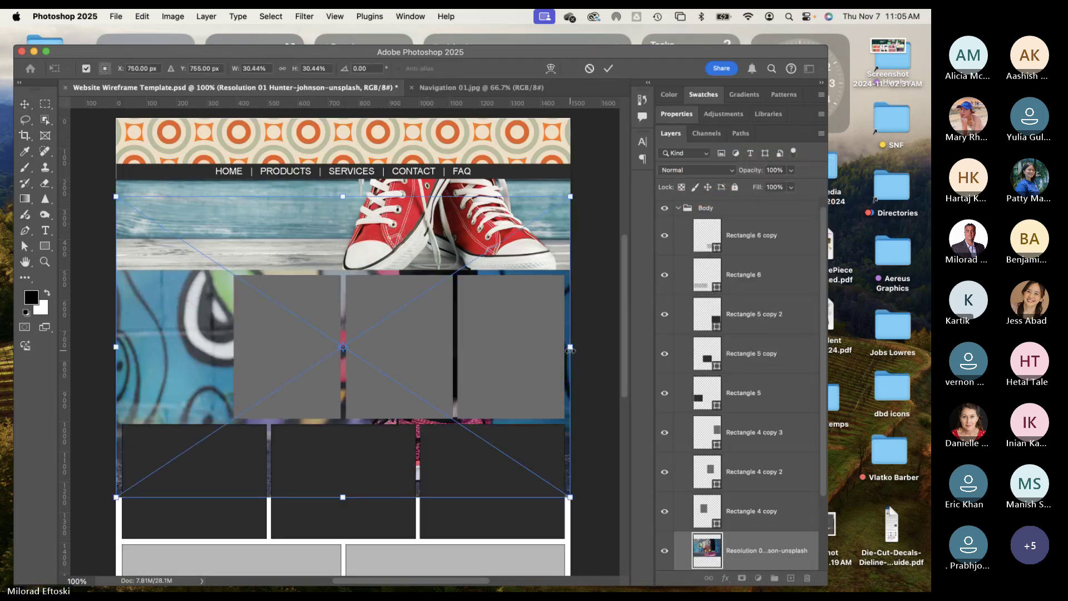
{"action": "left_click_drag", "start_coordinate": [570, 348], "coordinate": [356, 360]}
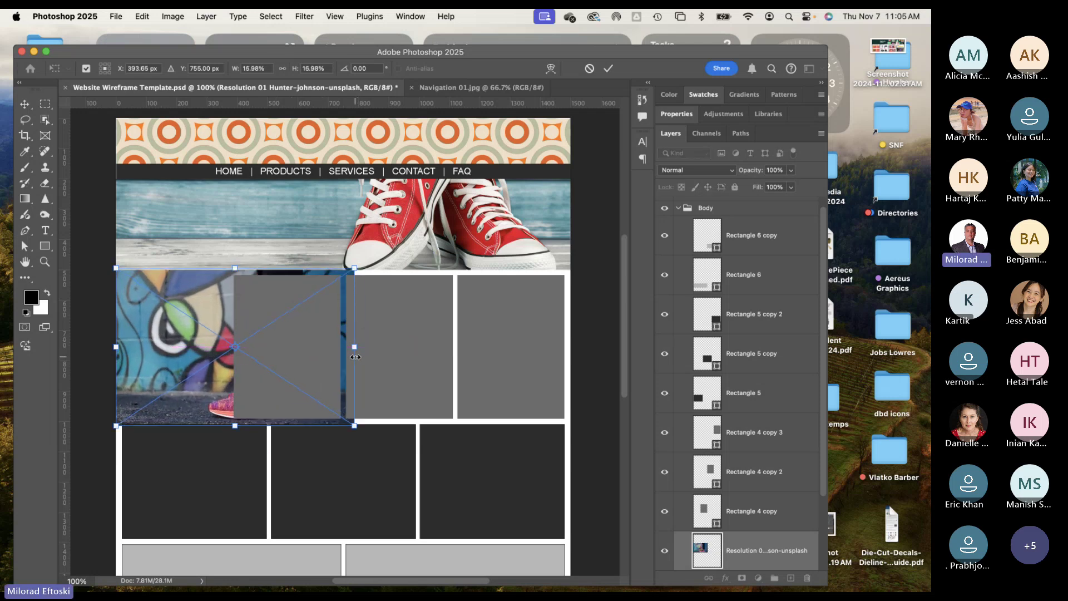
{"action": "key", "text": "Return"}
{"action": "key", "text": "super+z"}
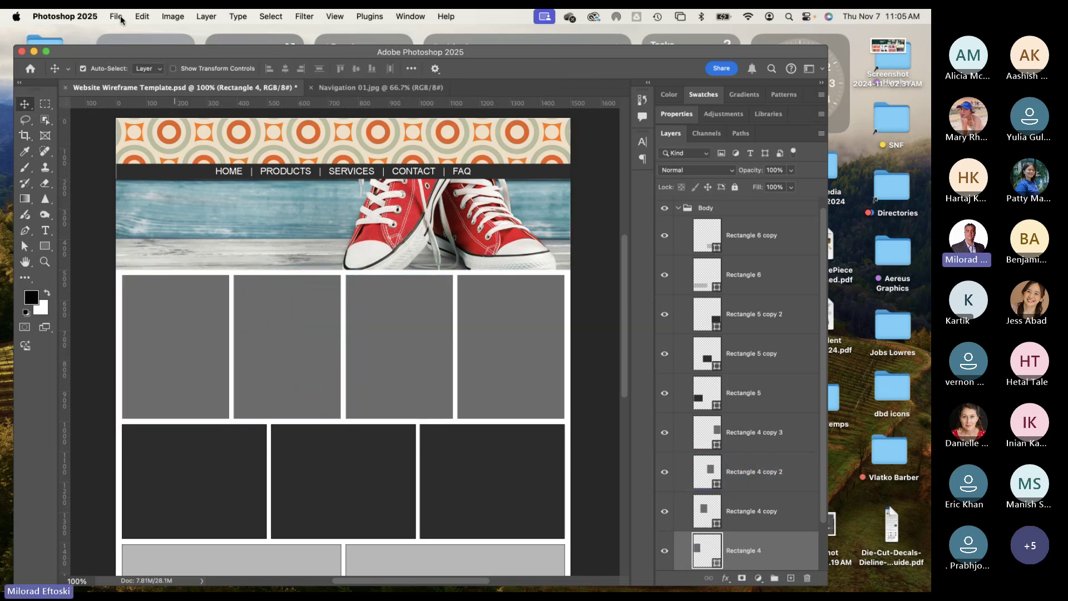
{"action": "left_click", "coordinate": [116, 17]}
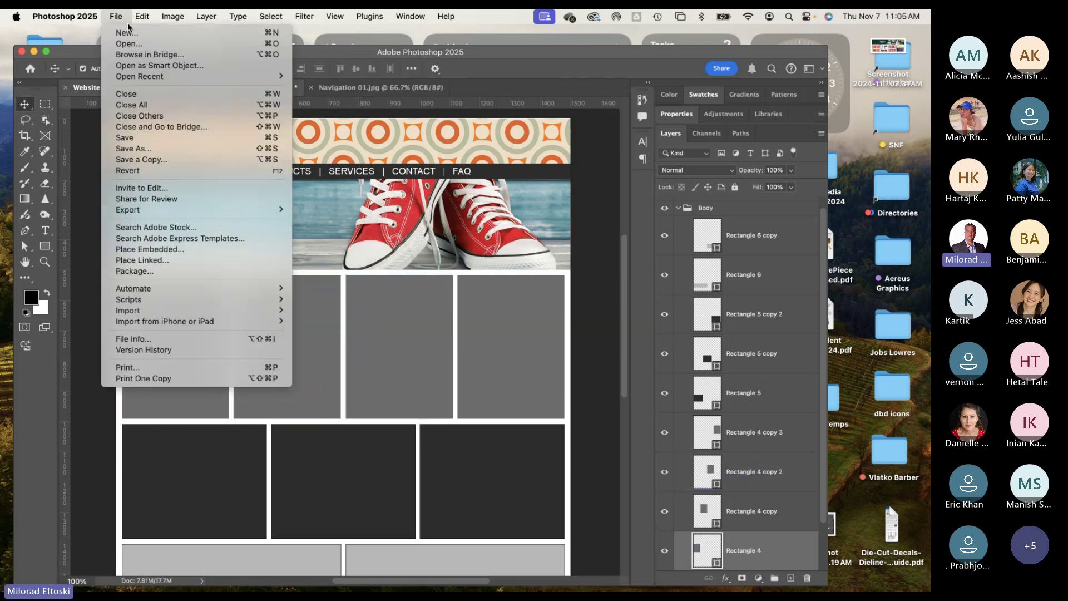
{"action": "left_click", "coordinate": [169, 249]}
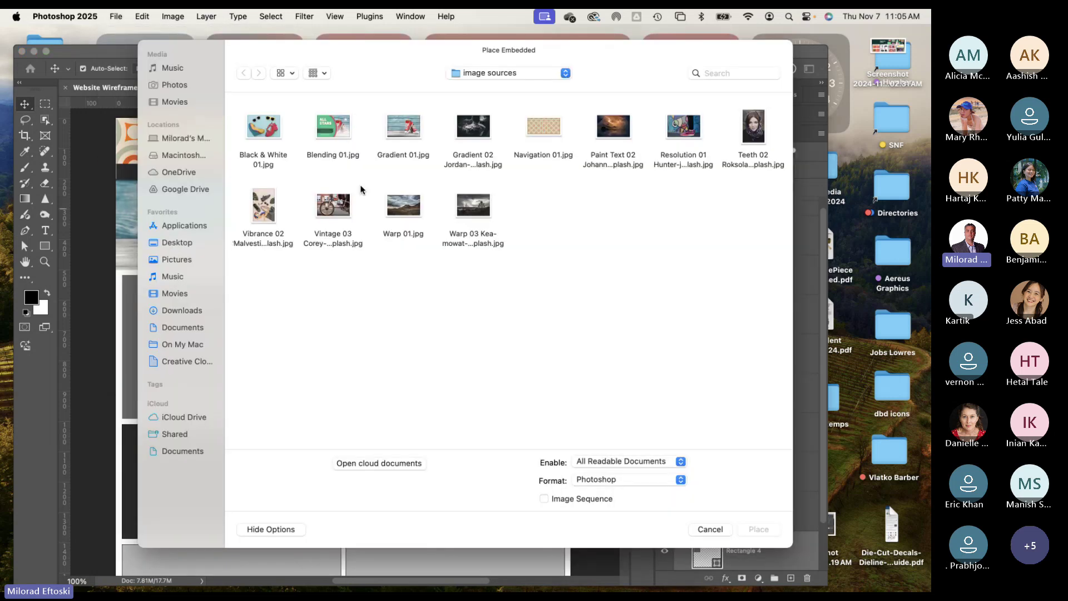
{"action": "left_click", "coordinate": [710, 529]}
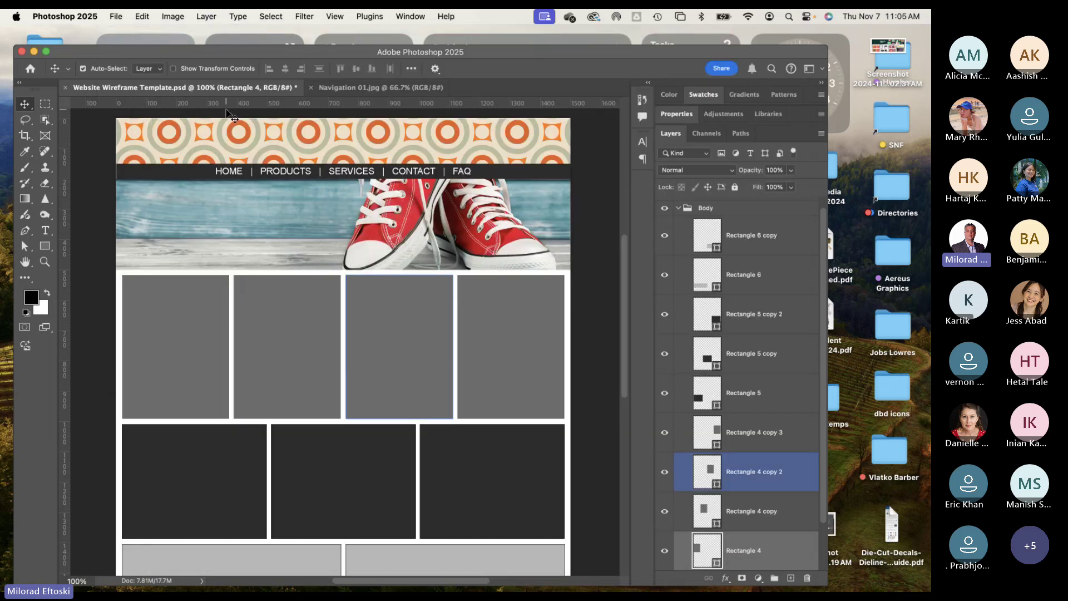
{"action": "left_click", "coordinate": [116, 16]}
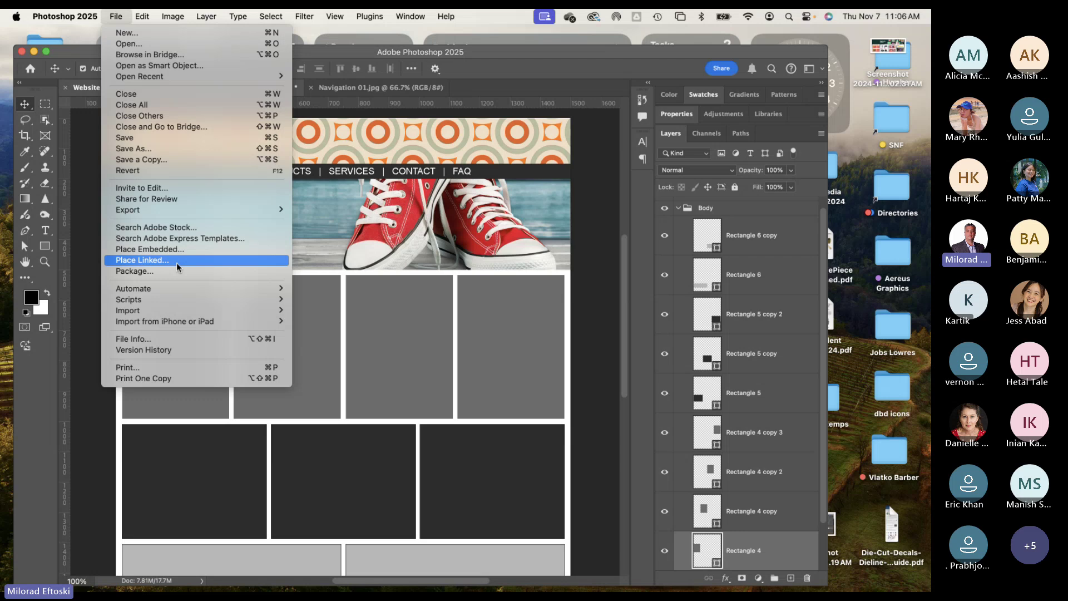
Step: Place Vibrance 02 as a linked image, shrunk over the first grey box
{"action": "left_click", "coordinate": [176, 262]}
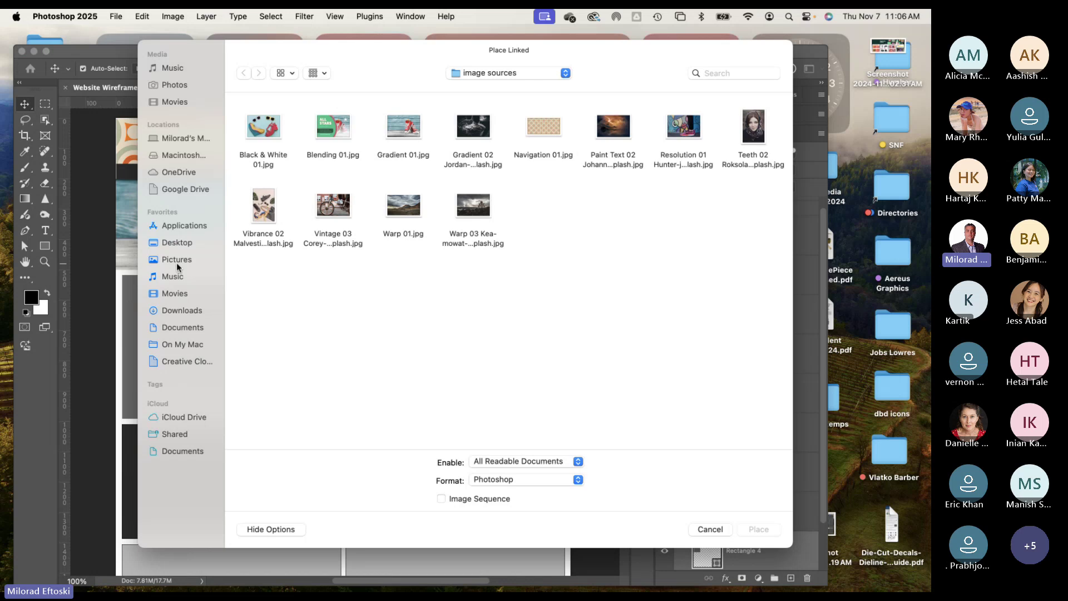
{"action": "double_click", "coordinate": [263, 209]}
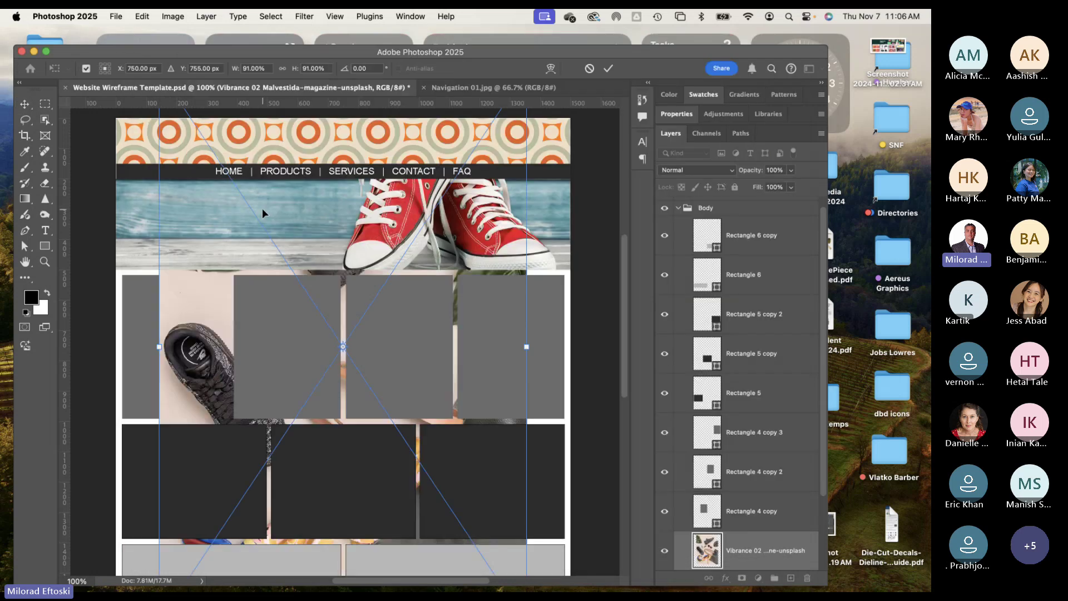
{"action": "left_click_drag", "start_coordinate": [527, 344], "coordinate": [240, 344]}
{"action": "key", "text": "Return"}
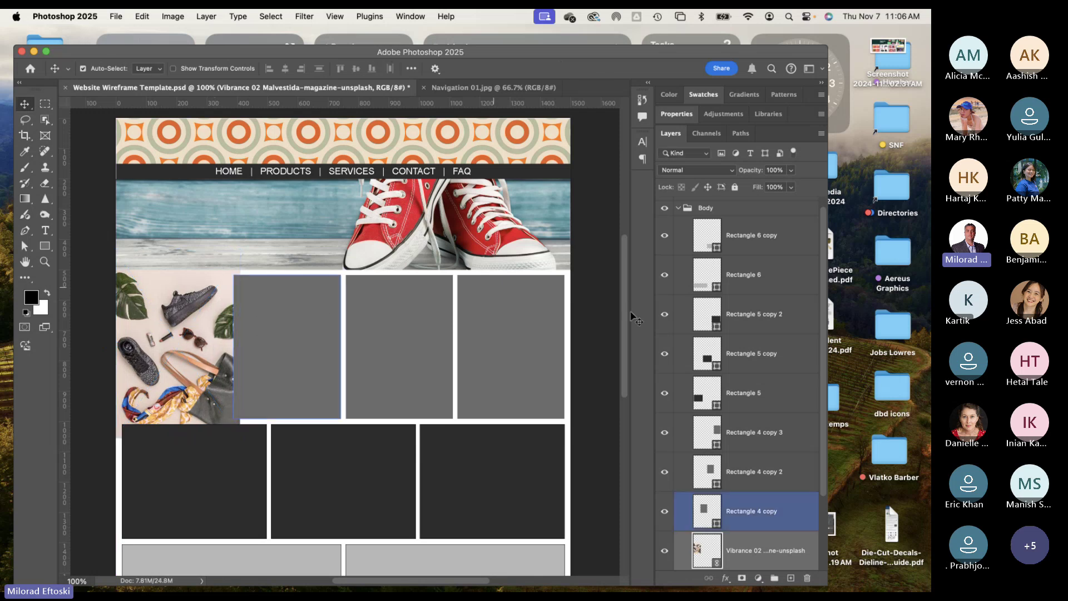
Step: Clip the Vibrance 02 photo into Rectangle 4 and shift it upward inside the box
{"action": "scroll", "coordinate": [731, 434], "scroll_direction": "down", "scroll_amount": 3}
{"action": "left_click", "coordinate": [733, 445]}
{"action": "right_click", "coordinate": [733, 446]}
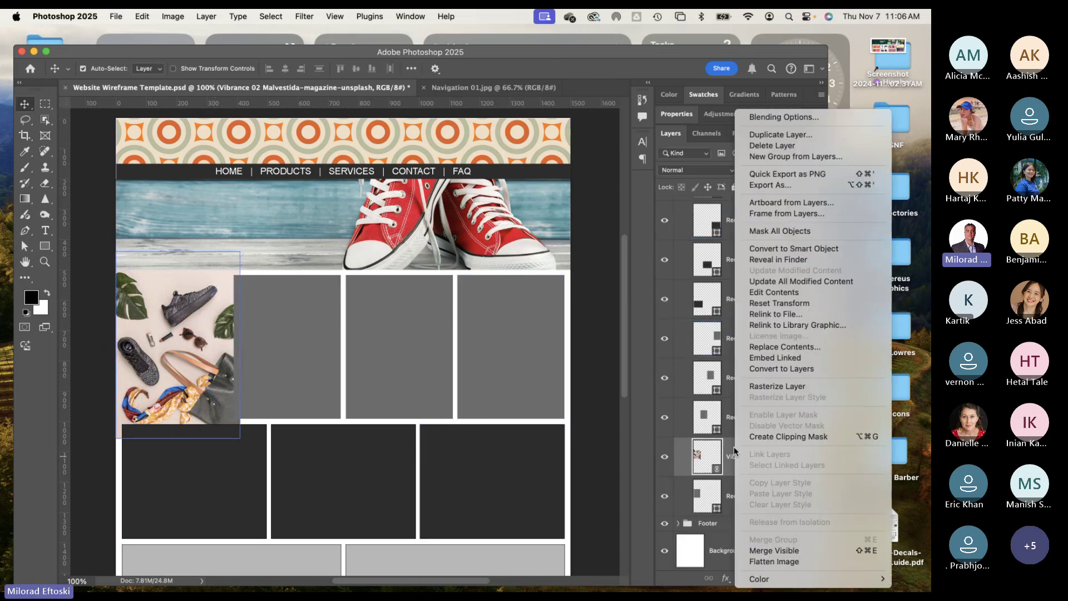
{"action": "left_click", "coordinate": [800, 437]}
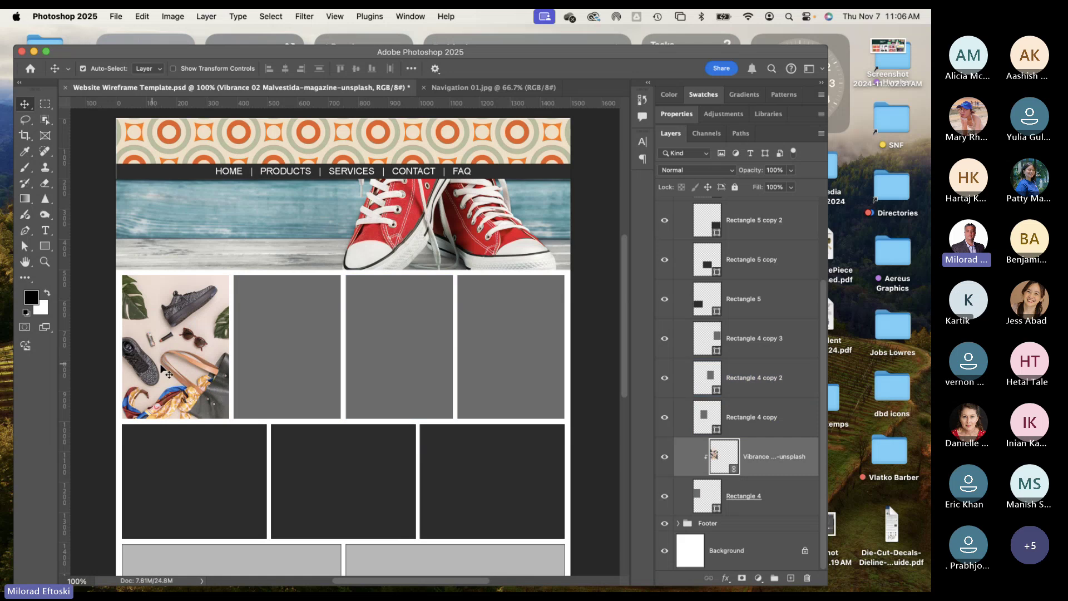
{"action": "left_click_drag", "start_coordinate": [189, 384], "coordinate": [185, 347]}
Step: Check the first box's rectangle layer, then select the second grey box
{"action": "left_click", "coordinate": [155, 412]}
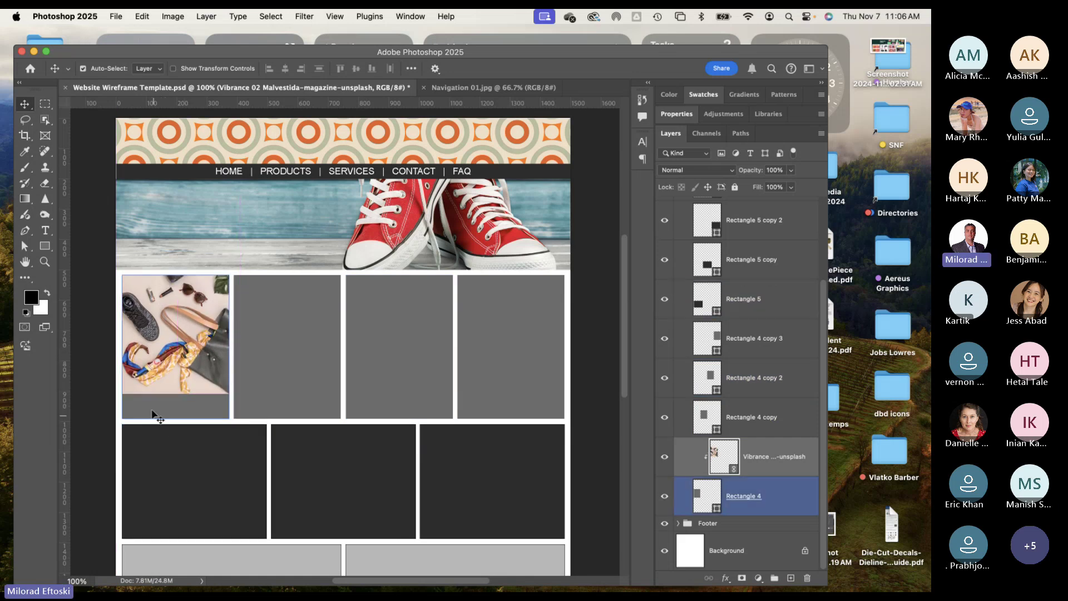
{"action": "left_click", "coordinate": [231, 384]}
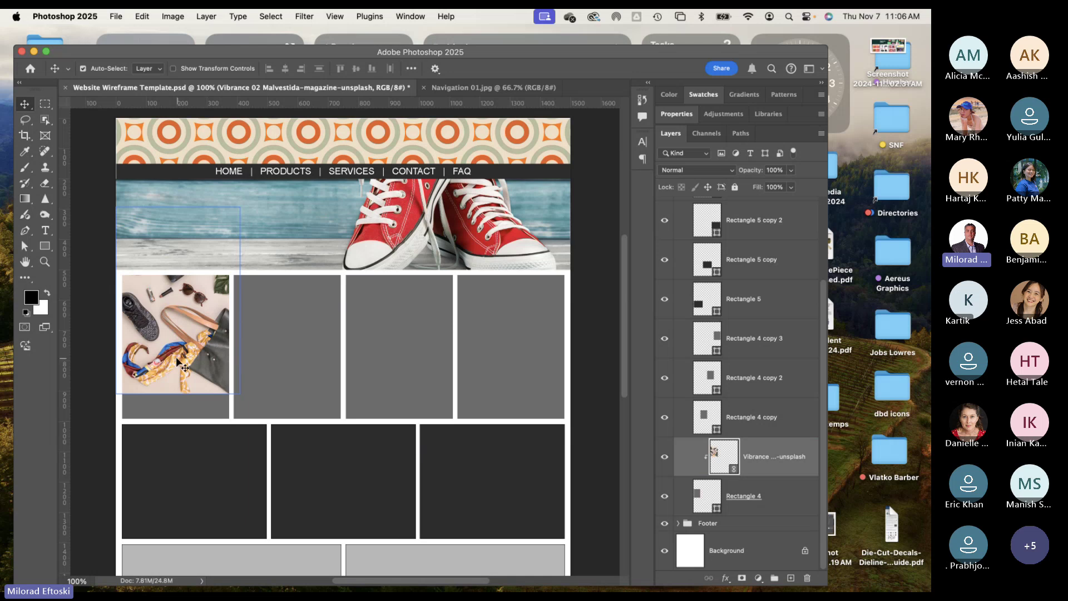
{"action": "left_click", "coordinate": [362, 403]}
{"action": "left_click", "coordinate": [329, 401]}
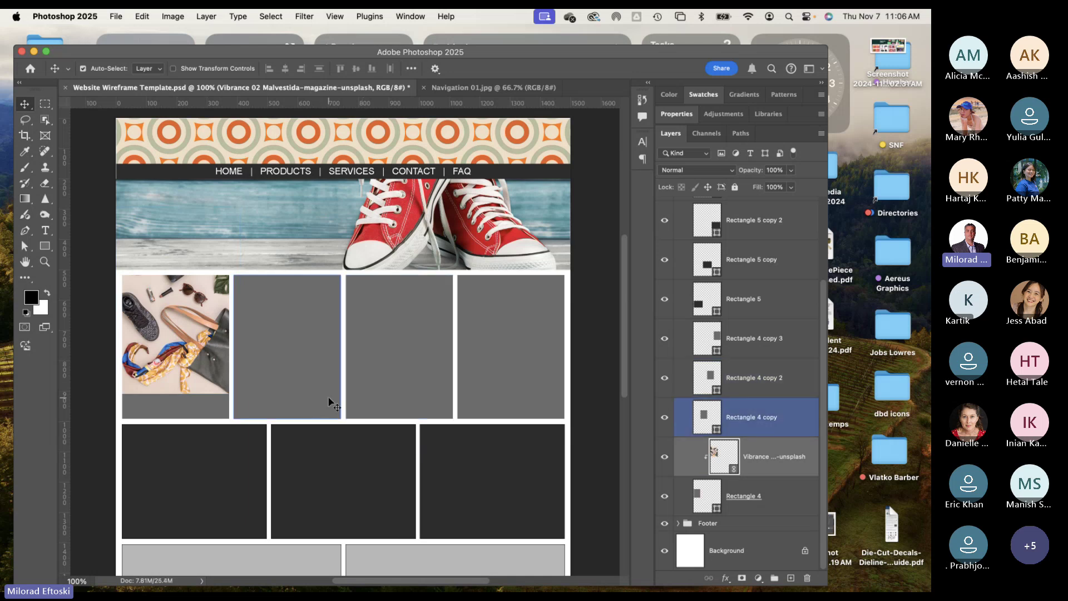
Step: Add a horizontal guide at about 707 px and select the second grey box
{"action": "left_click", "coordinate": [231, 356]}
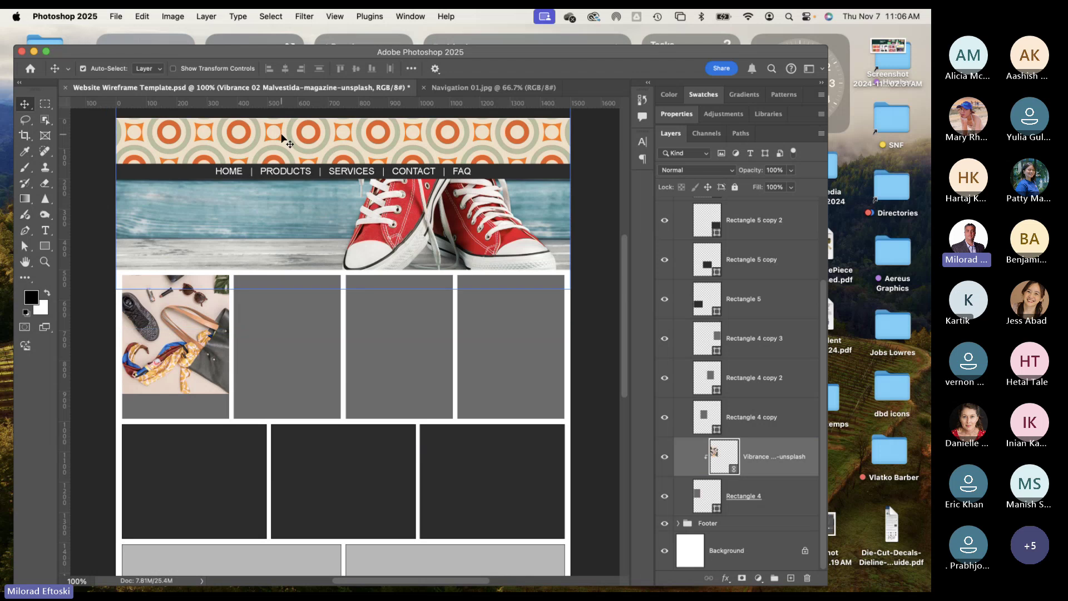
{"action": "left_click_drag", "start_coordinate": [288, 107], "coordinate": [175, 396]}
{"action": "left_click", "coordinate": [258, 324]}
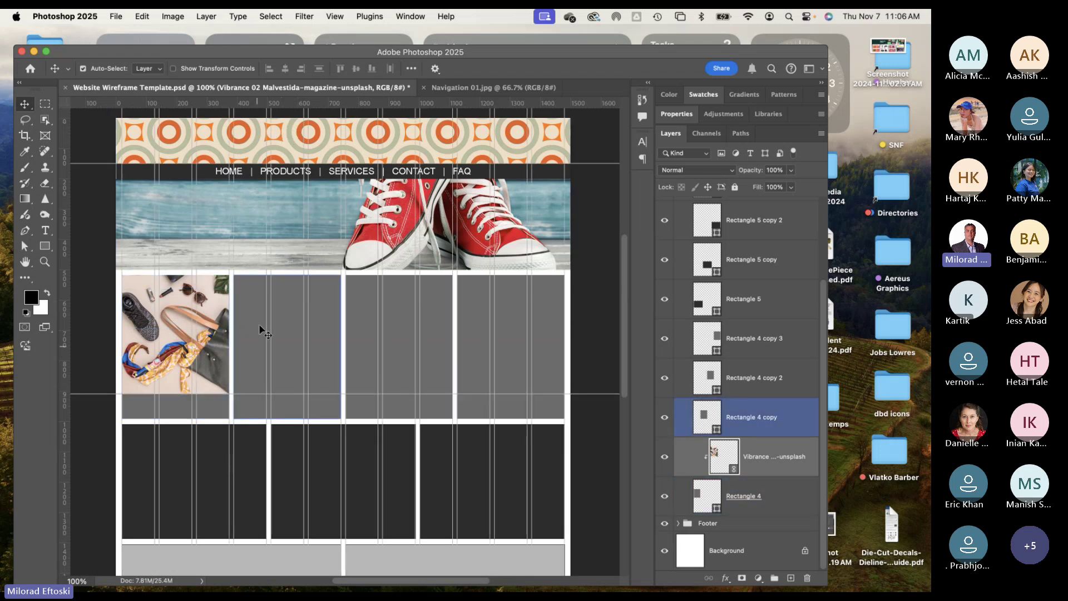
{"action": "left_click", "coordinate": [477, 329]}
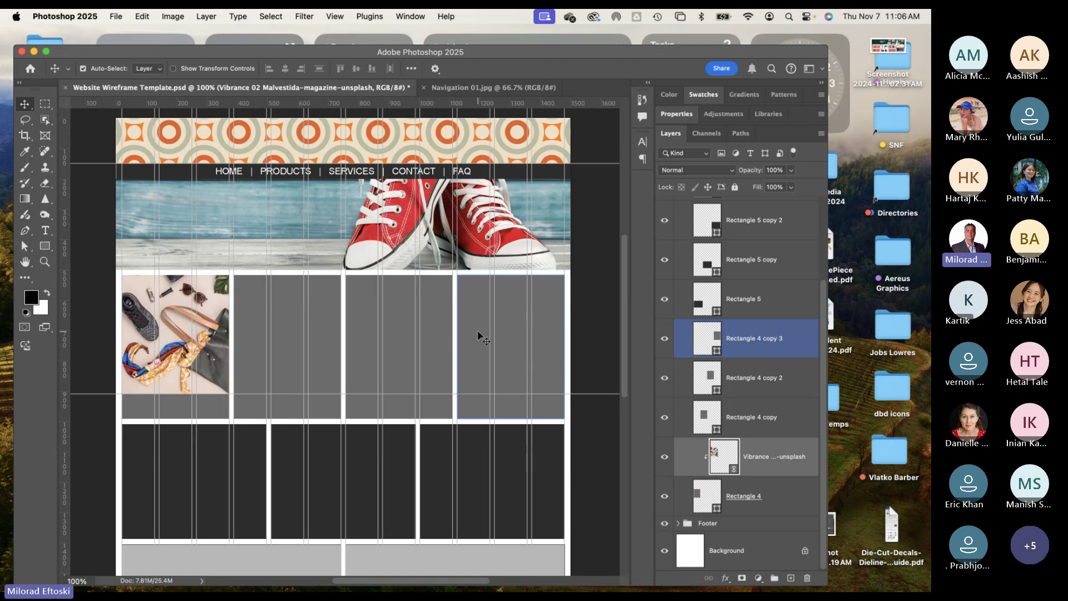
{"action": "left_click", "coordinate": [248, 309]}
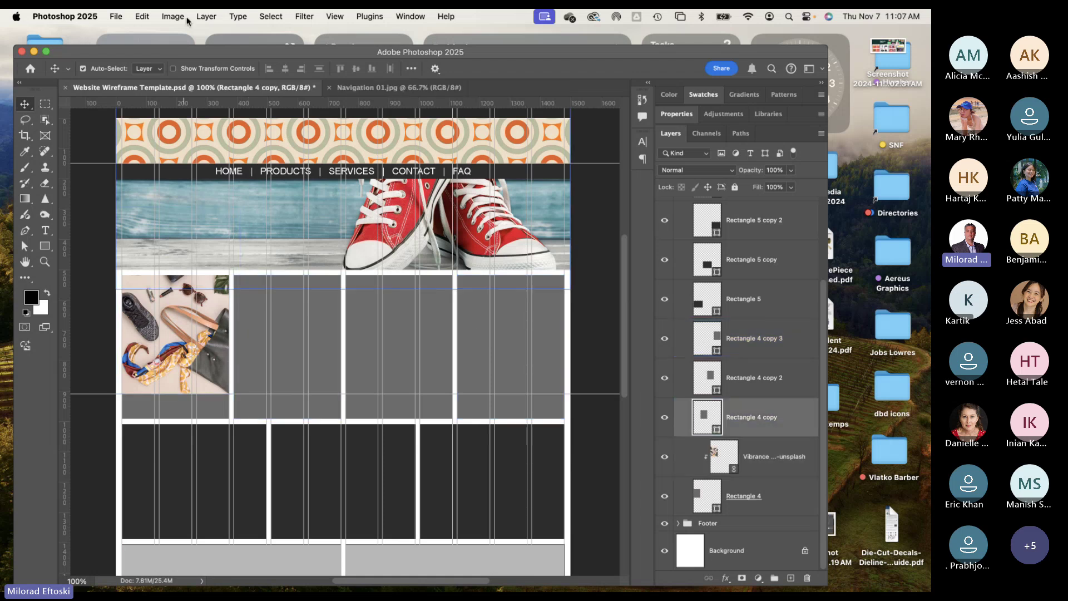
Step: Place Teeth 02 as a linked image, scaled and positioned over the second top box
{"action": "left_click", "coordinate": [114, 16]}
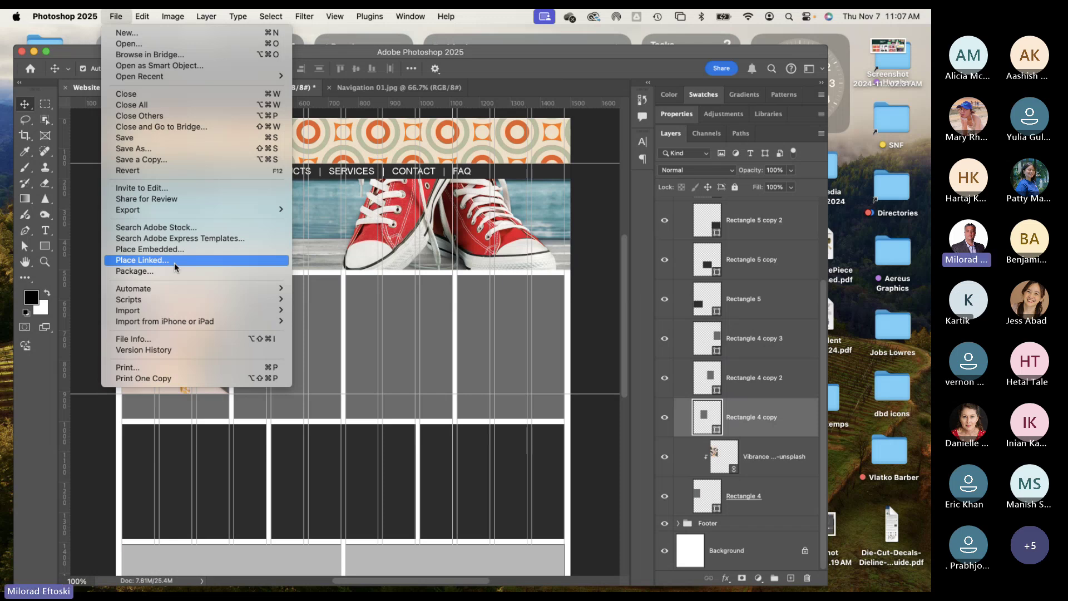
{"action": "left_click", "coordinate": [171, 262]}
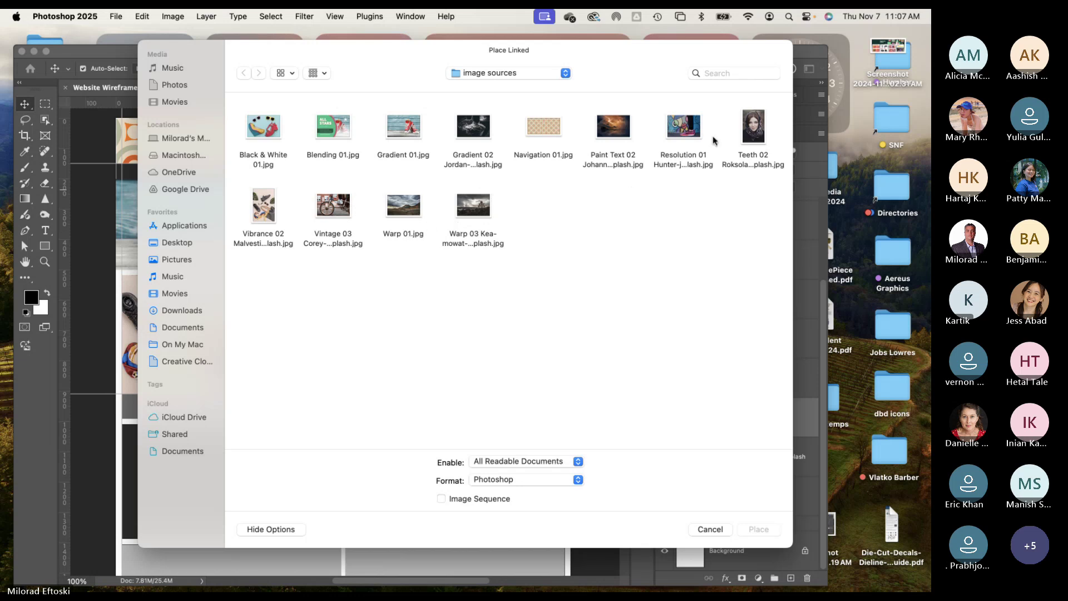
{"action": "double_click", "coordinate": [753, 127]}
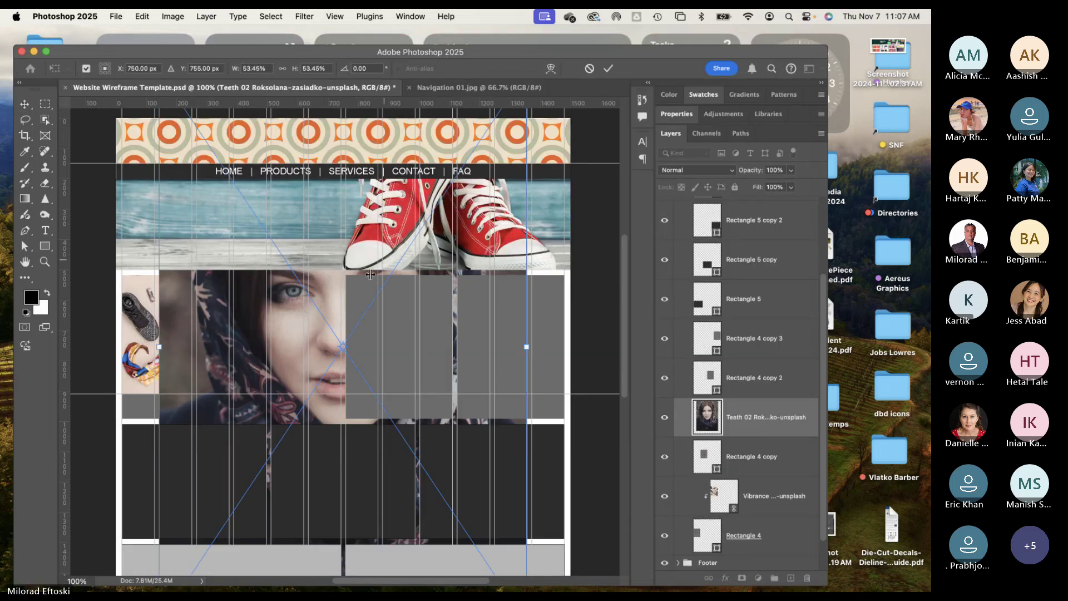
{"action": "left_click_drag", "start_coordinate": [526, 346], "coordinate": [312, 342]}
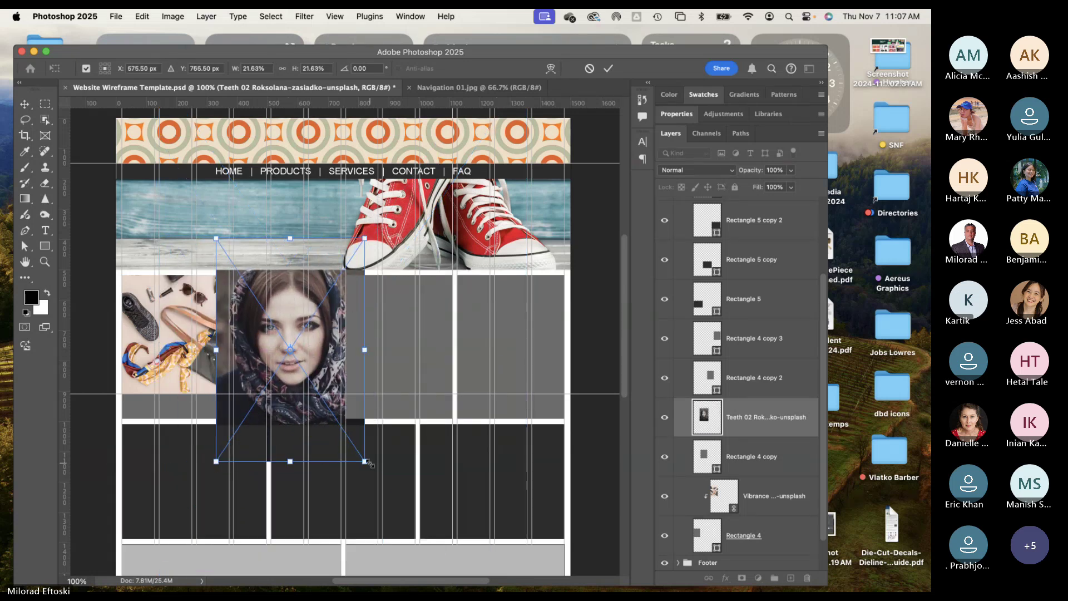
{"action": "left_click_drag", "start_coordinate": [361, 462], "coordinate": [335, 412]}
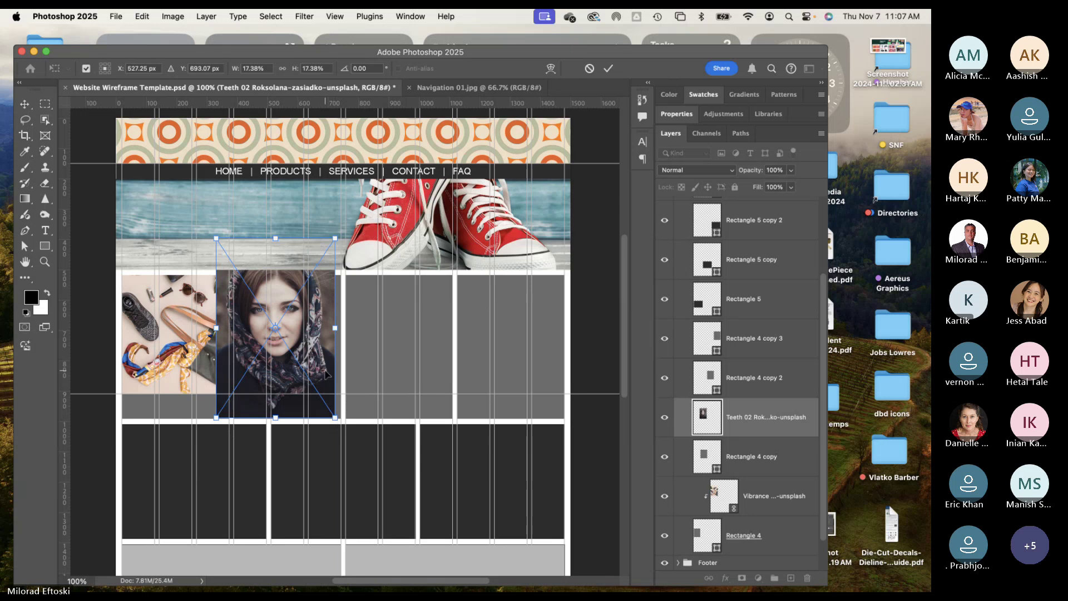
{"action": "mouse_move", "coordinate": [325, 372]}
{"action": "left_mouse_down"}
{"action": "mouse_move", "coordinate": [332, 358]}
{"action": "mouse_move", "coordinate": [334, 382]}
{"action": "left_mouse_up"}
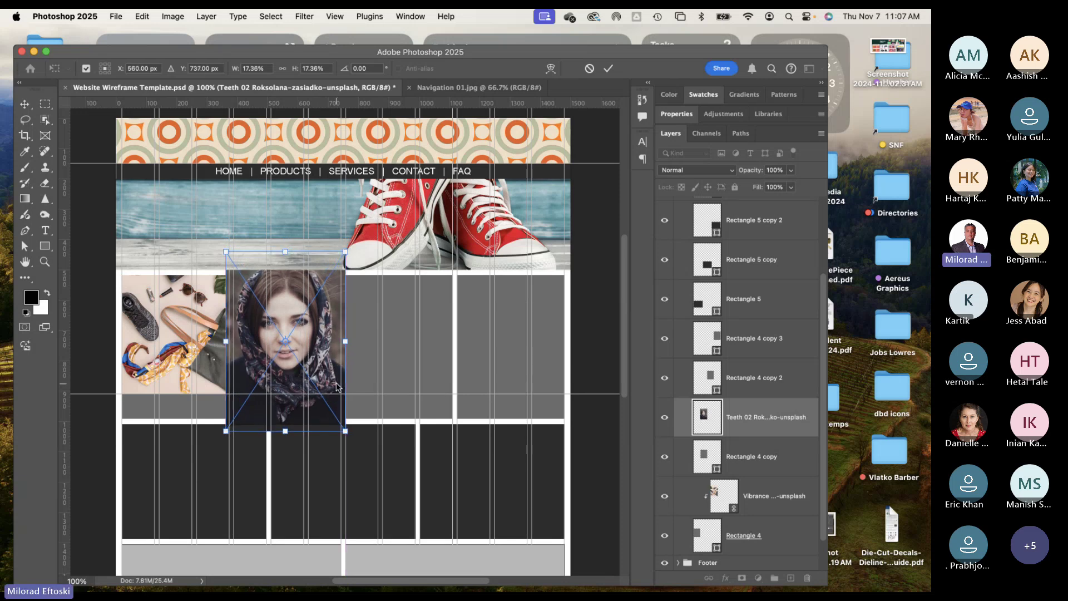
{"action": "key", "text": "Return"}
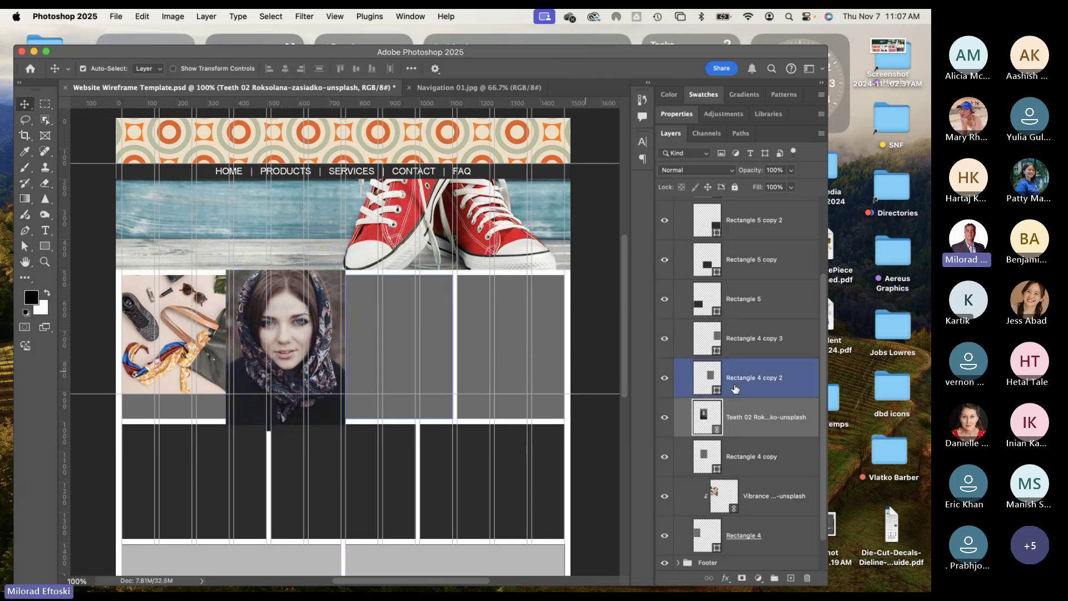
Step: Clip the portrait into Rectangle 4 copy and shift it upward inside the box
{"action": "left_click", "coordinate": [761, 439]}
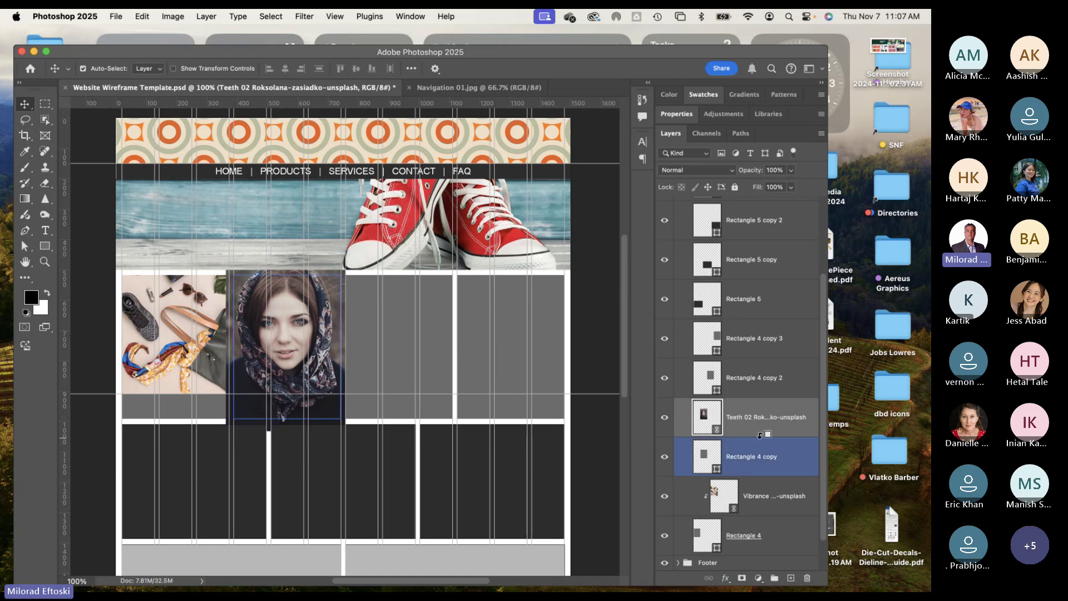
{"action": "left_click", "coordinate": [756, 436], "text": "alt"}
{"action": "left_click", "coordinate": [765, 430]}
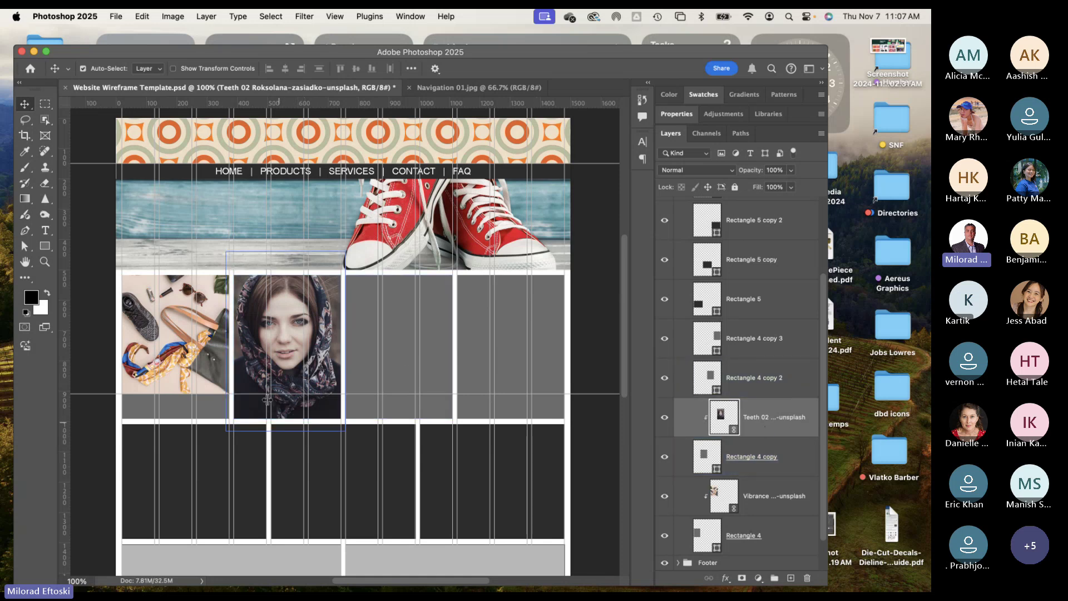
{"action": "left_click_drag", "start_coordinate": [298, 383], "coordinate": [293, 348]}
{"action": "left_click", "coordinate": [399, 345]}
{"action": "left_click", "coordinate": [491, 428]}
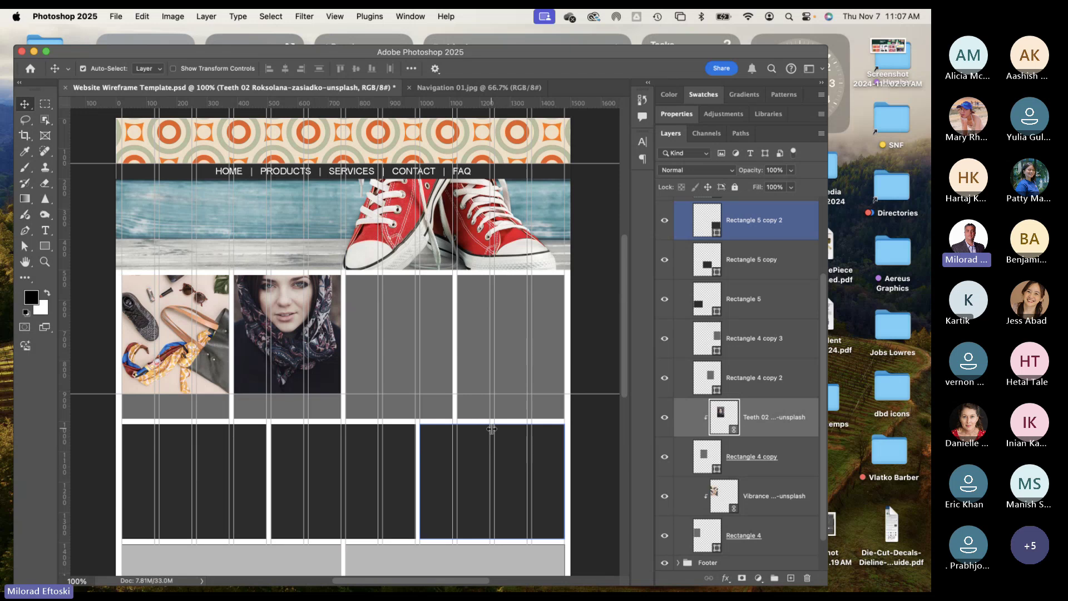
{"action": "left_click", "coordinate": [389, 350]}
{"action": "scroll", "coordinate": [365, 354], "scroll_direction": "down", "scroll_amount": 1}
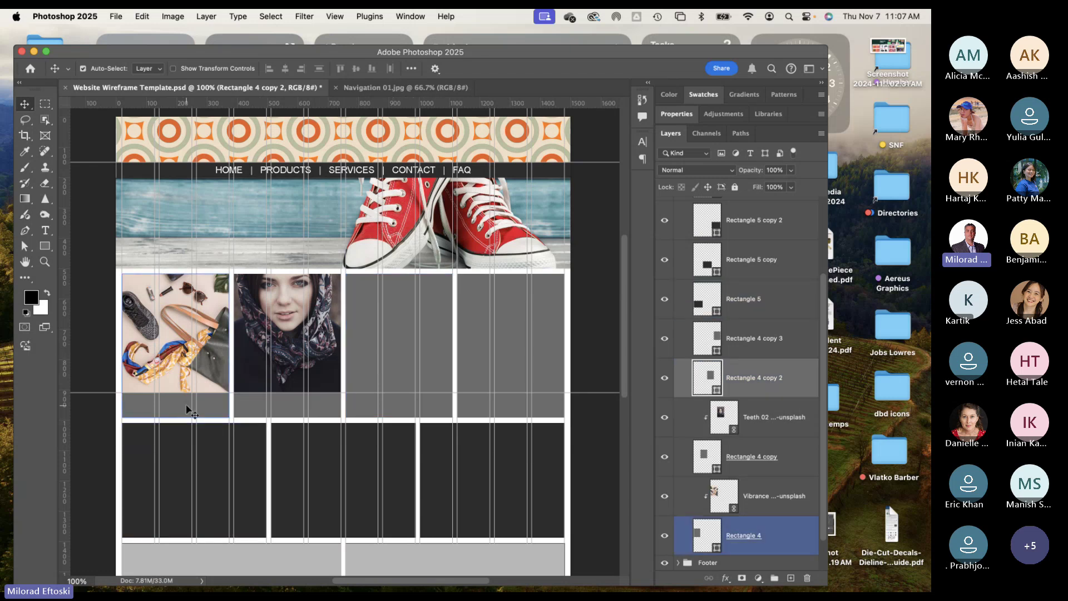
{"action": "left_click", "coordinate": [117, 16]}
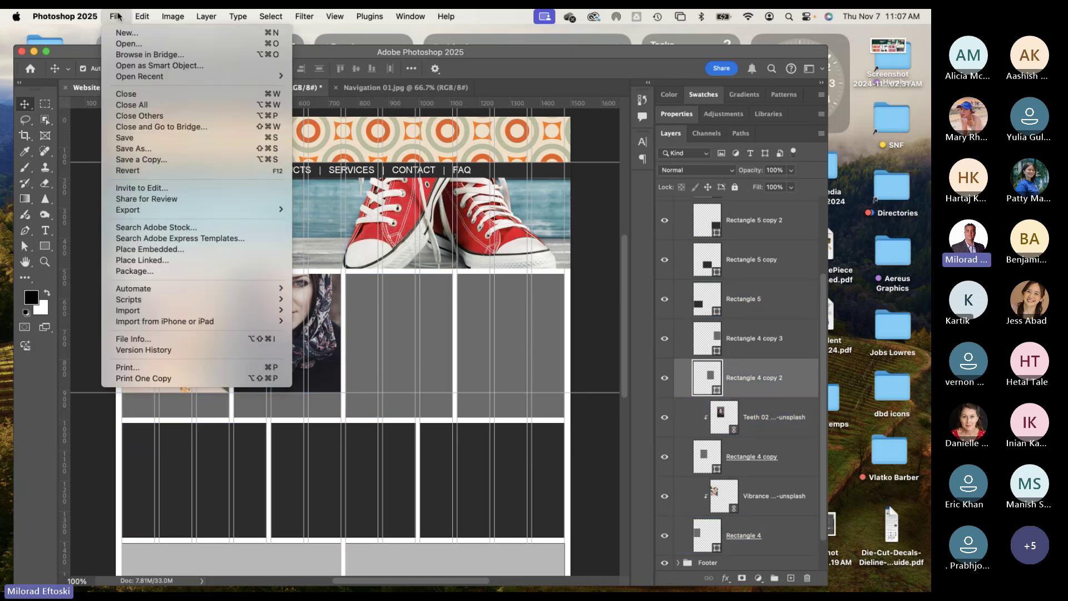
{"action": "mouse_move", "coordinate": [180, 312]}
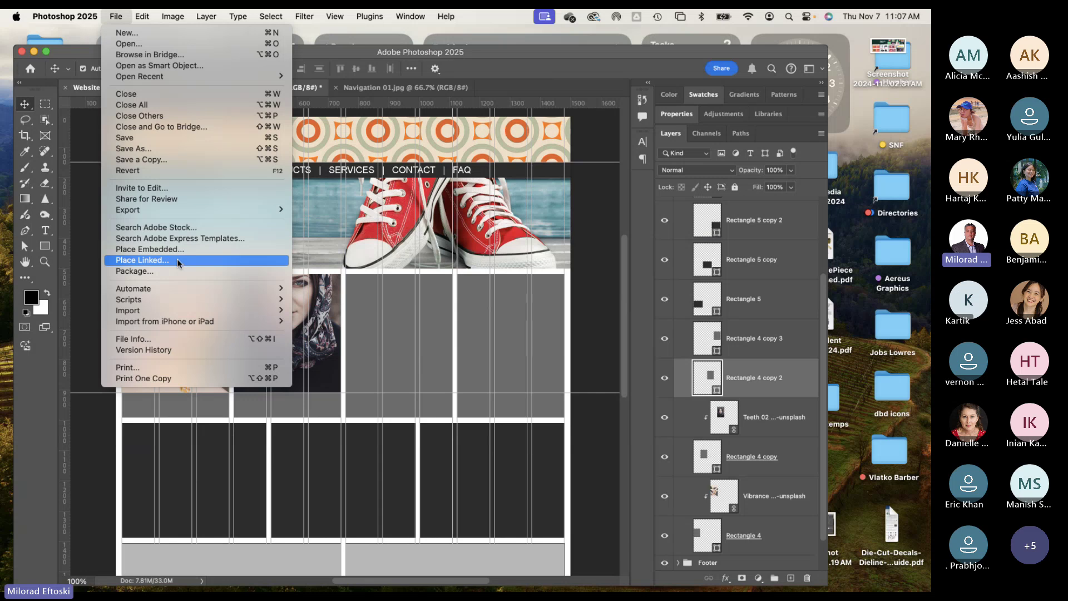
{"action": "key", "text": "Escape"}
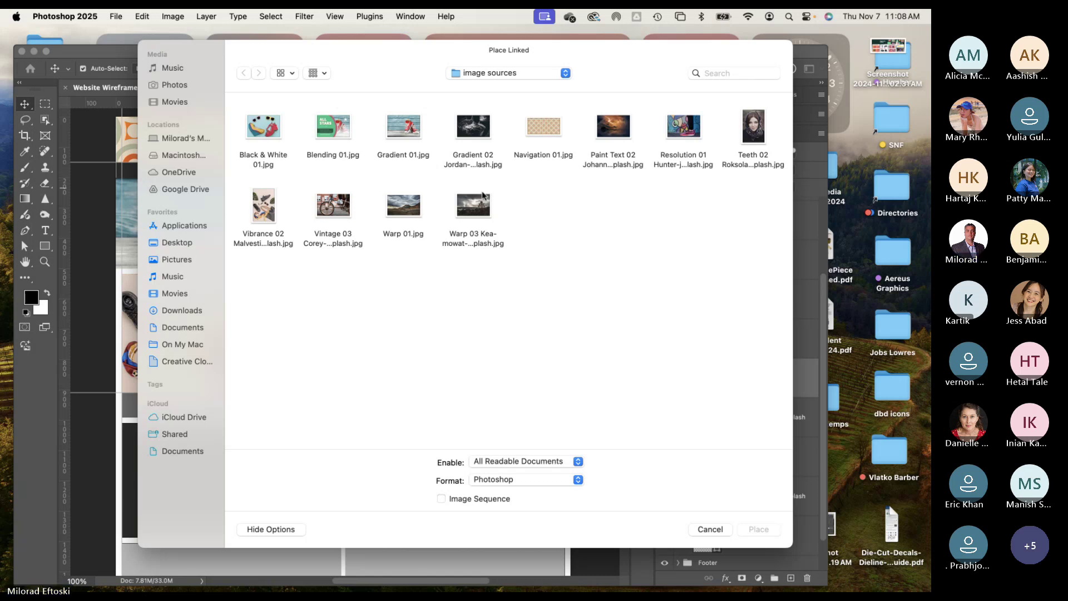
{"action": "double_click", "coordinate": [262, 207]}
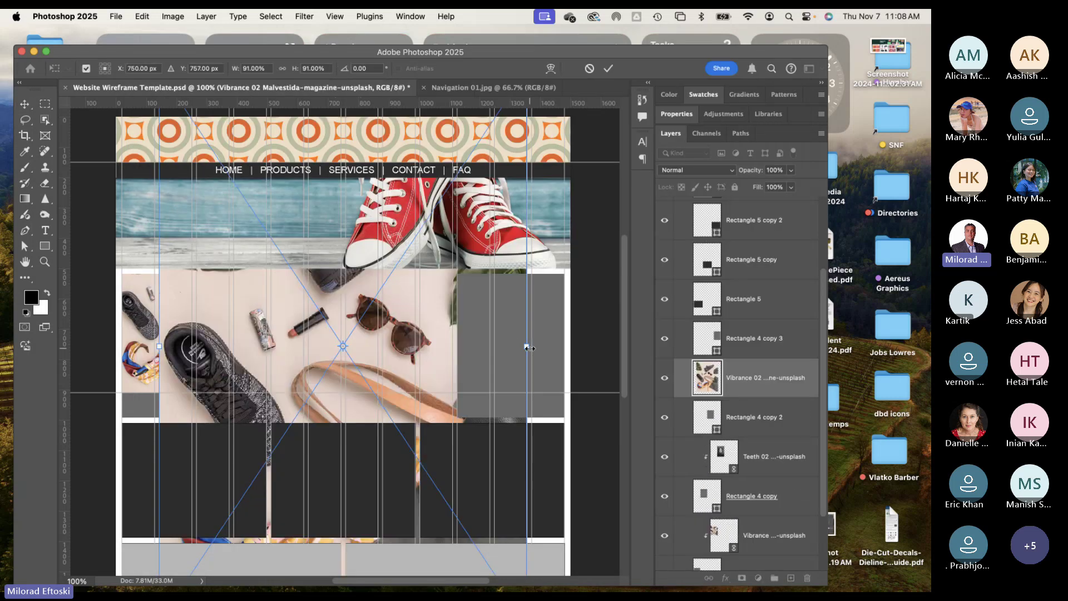
{"action": "left_click_drag", "start_coordinate": [528, 348], "coordinate": [357, 346]}
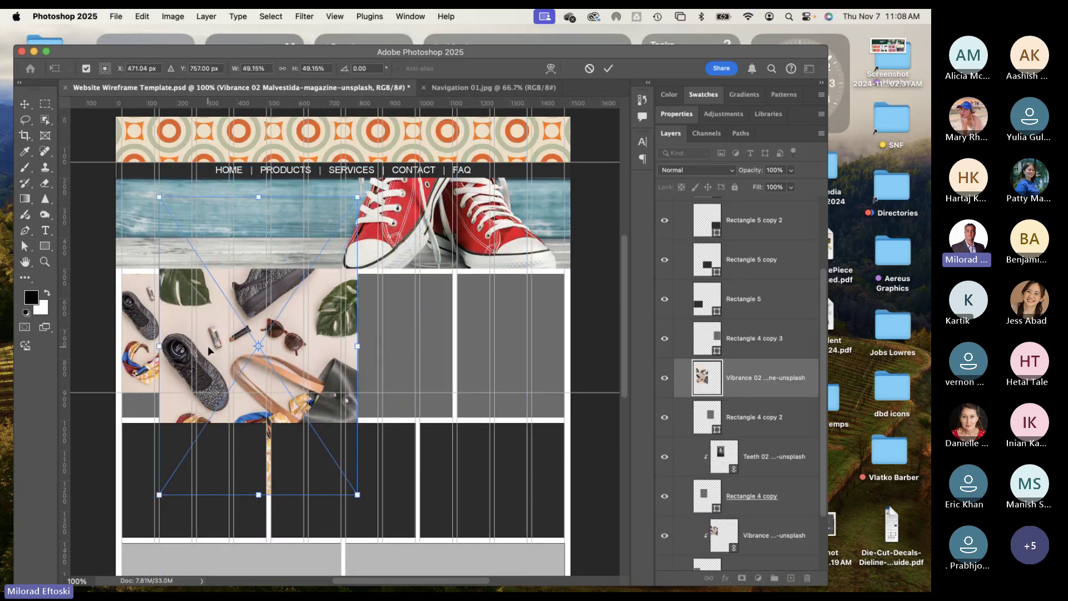
{"action": "left_click_drag", "start_coordinate": [210, 350], "coordinate": [371, 355]}
{"action": "left_click_drag", "start_coordinate": [517, 359], "coordinate": [437, 324]}
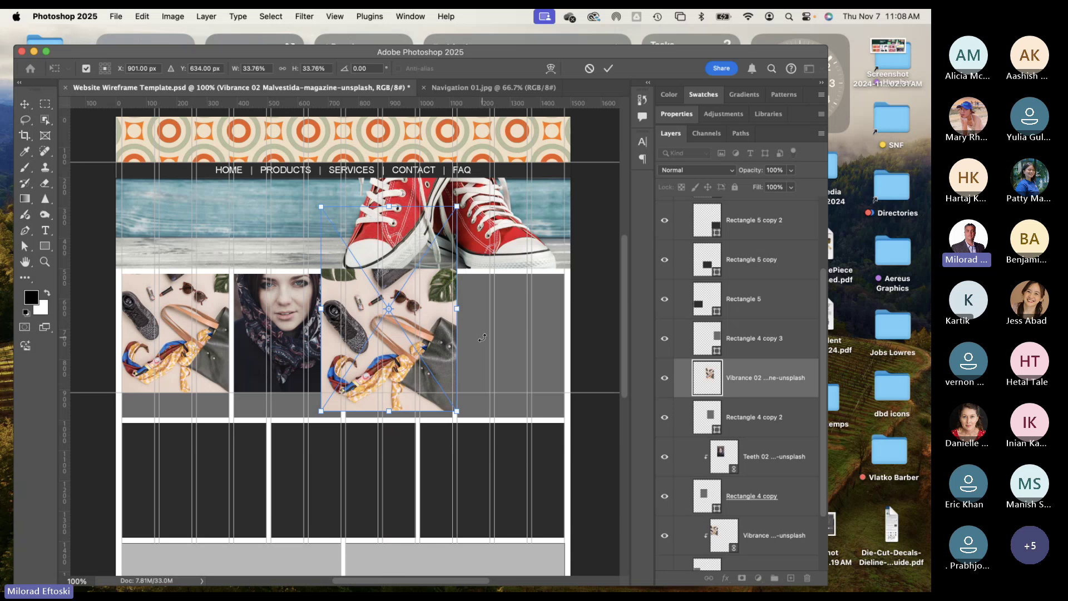
{"action": "key", "text": "Escape"}
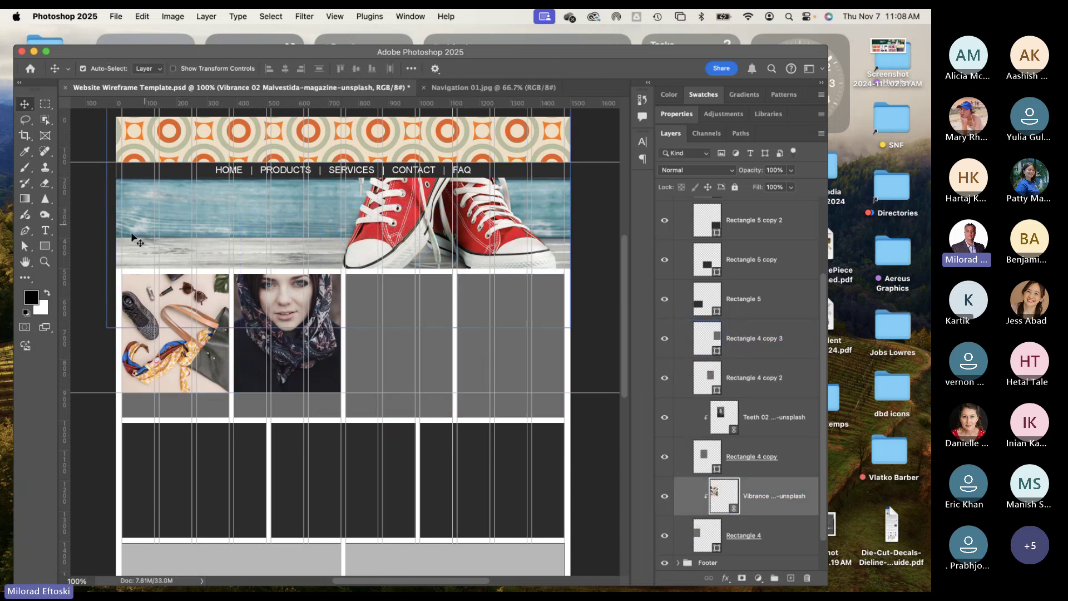
{"action": "left_click", "coordinate": [374, 306]}
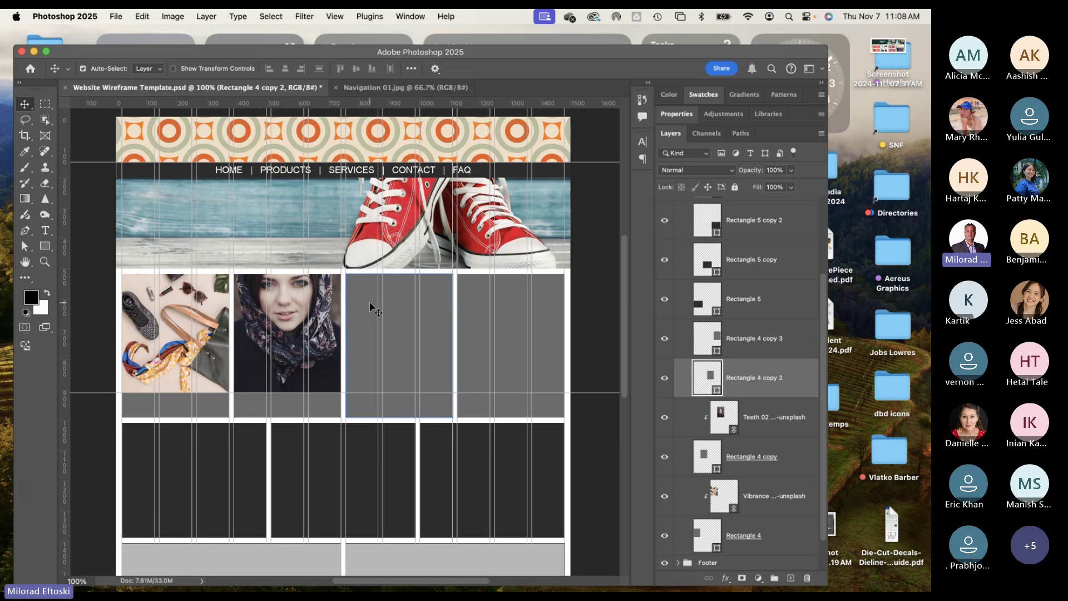
{"action": "left_click", "coordinate": [115, 16]}
Step: Embed the Vibrance 02 photo, scaled and positioned over the third top-row box
{"action": "mouse_move", "coordinate": [210, 328]}
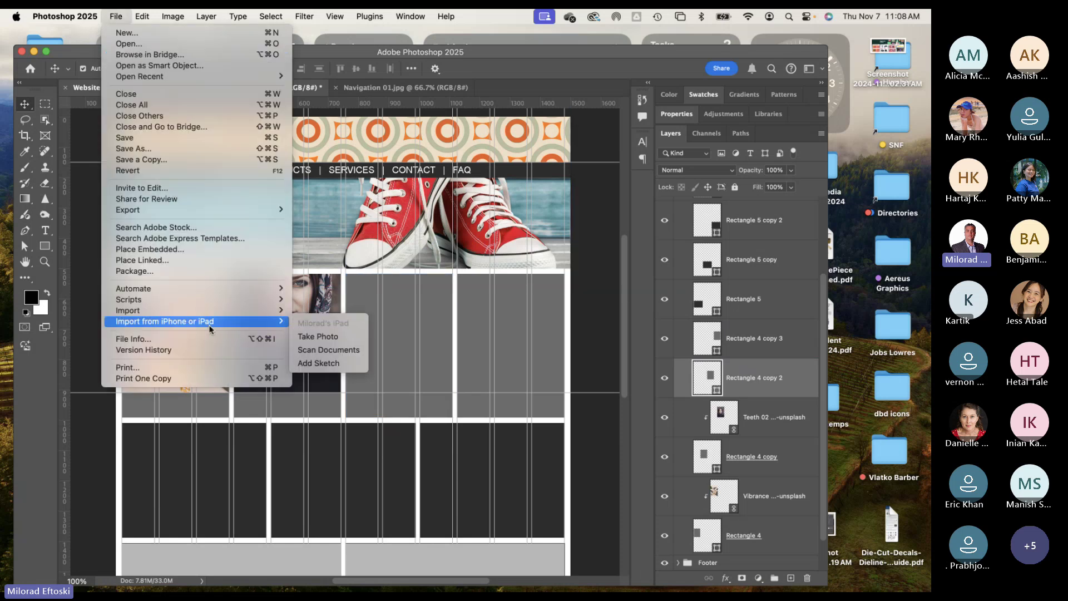
{"action": "left_click", "coordinate": [176, 249]}
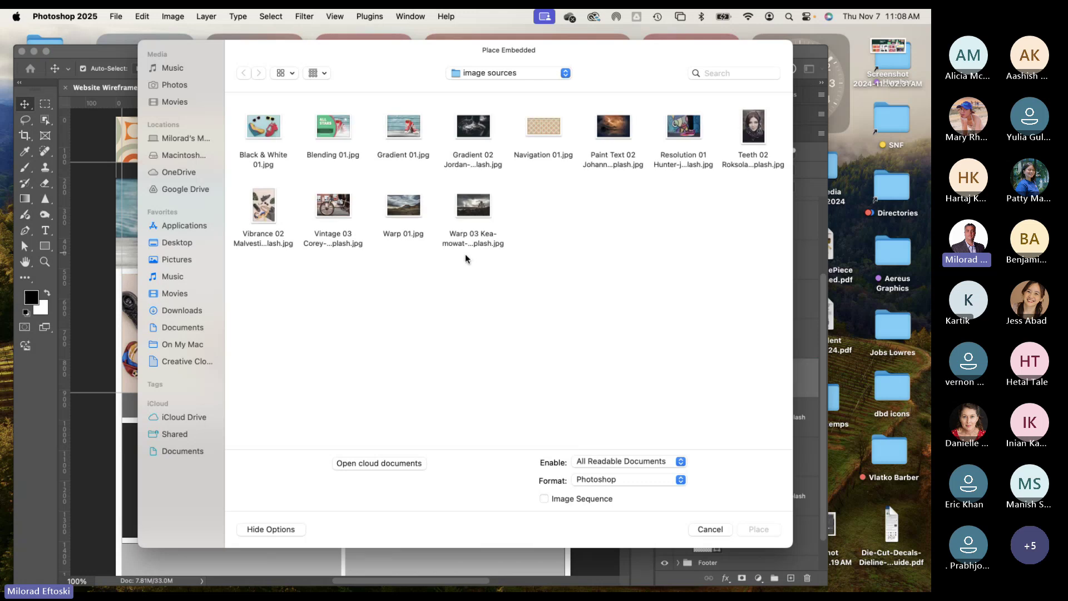
{"action": "left_click", "coordinate": [263, 205]}
{"action": "double_click", "coordinate": [263, 204]}
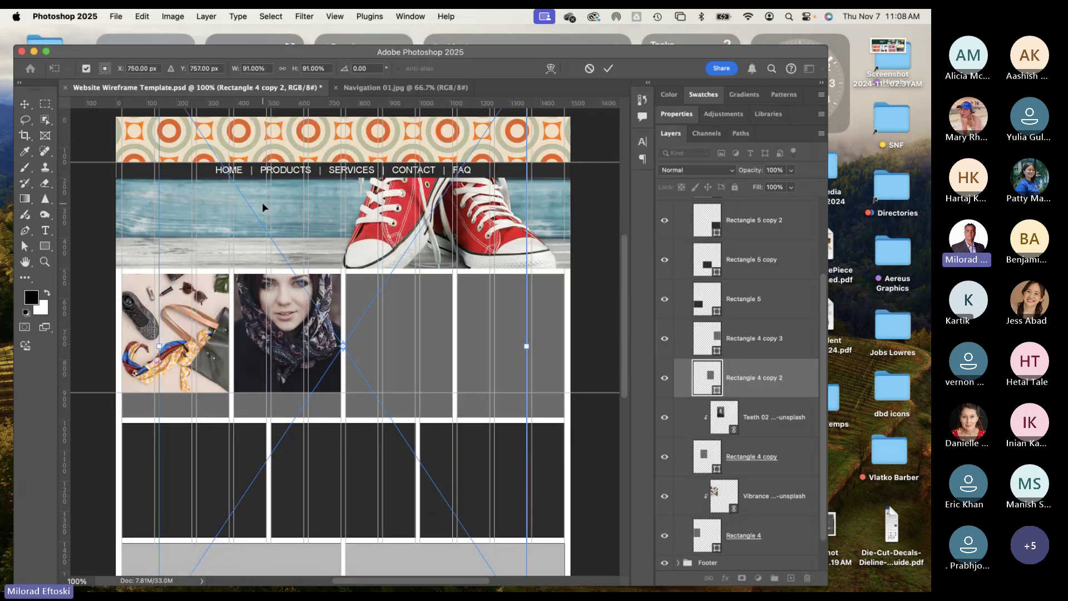
{"action": "left_click_drag", "start_coordinate": [530, 349], "coordinate": [453, 327]}
{"action": "mouse_move", "coordinate": [449, 412]}
{"action": "left_mouse_down"}
{"action": "mouse_move", "coordinate": [445, 402]}
{"action": "mouse_move", "coordinate": [448, 416]}
{"action": "left_mouse_up"}
{"action": "left_click_drag", "start_coordinate": [448, 375], "coordinate": [452, 376]}
{"action": "key", "text": "Return"}
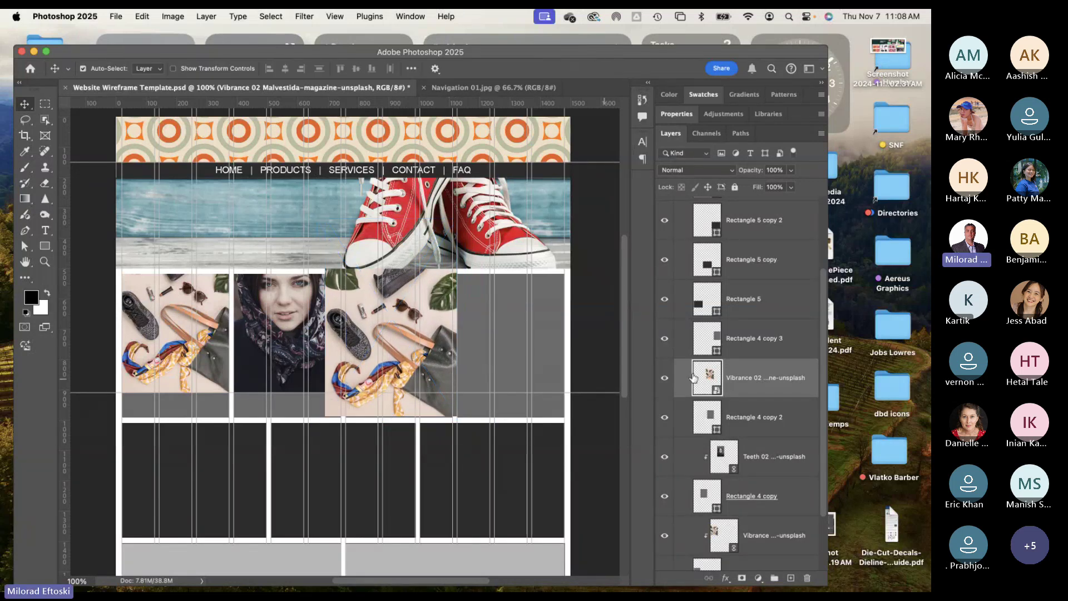
Step: Clip the Vibrance 02 photo into Rectangle 4 copy 2
{"action": "right_click", "coordinate": [756, 399]}
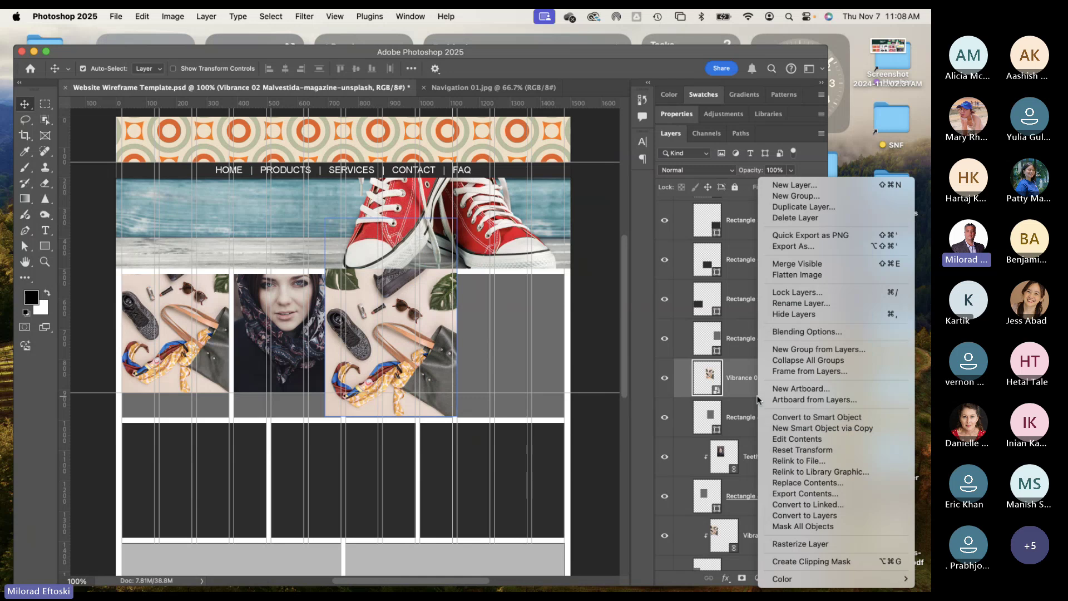
{"action": "left_click", "coordinate": [752, 399]}
{"action": "right_click", "coordinate": [755, 399]}
{"action": "left_click", "coordinate": [752, 399]}
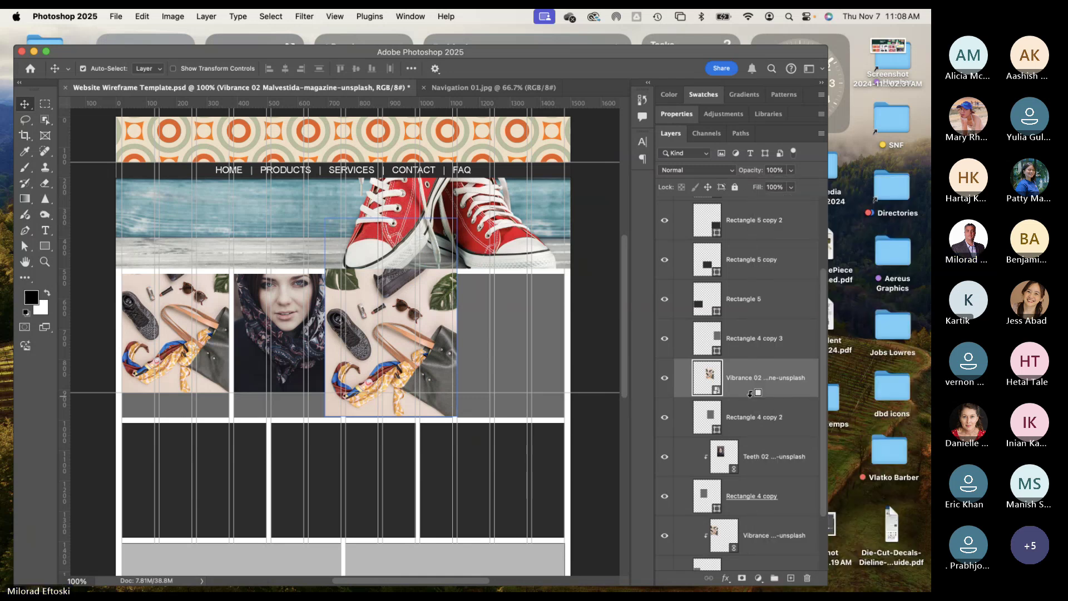
{"action": "left_click", "coordinate": [744, 398], "text": "alt"}
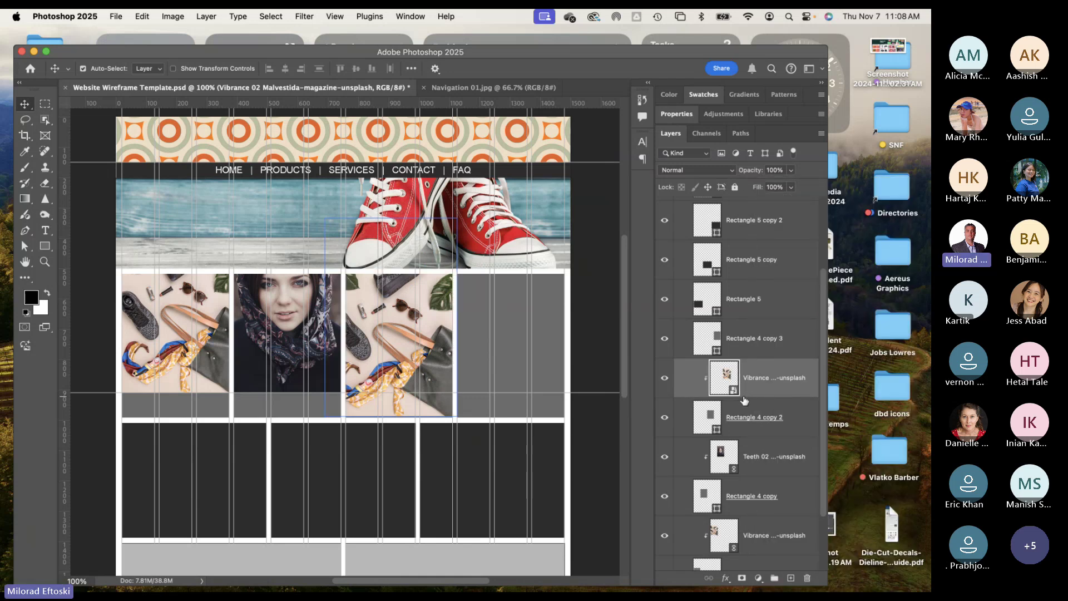
Step: Nudge the clipped photo up and right with arrow keys to frame it
{"action": "key", "text": "shift+Up"}
{"action": "key", "text": "shift+Up"}
{"action": "key", "text": "shift+Up"}
{"action": "key", "text": "shift+Up"}
{"action": "key", "text": "shift+Up"}
{"action": "key", "text": "shift+Up"}
{"action": "key", "text": "shift+Up"}
{"action": "key", "text": "shift+Up"}
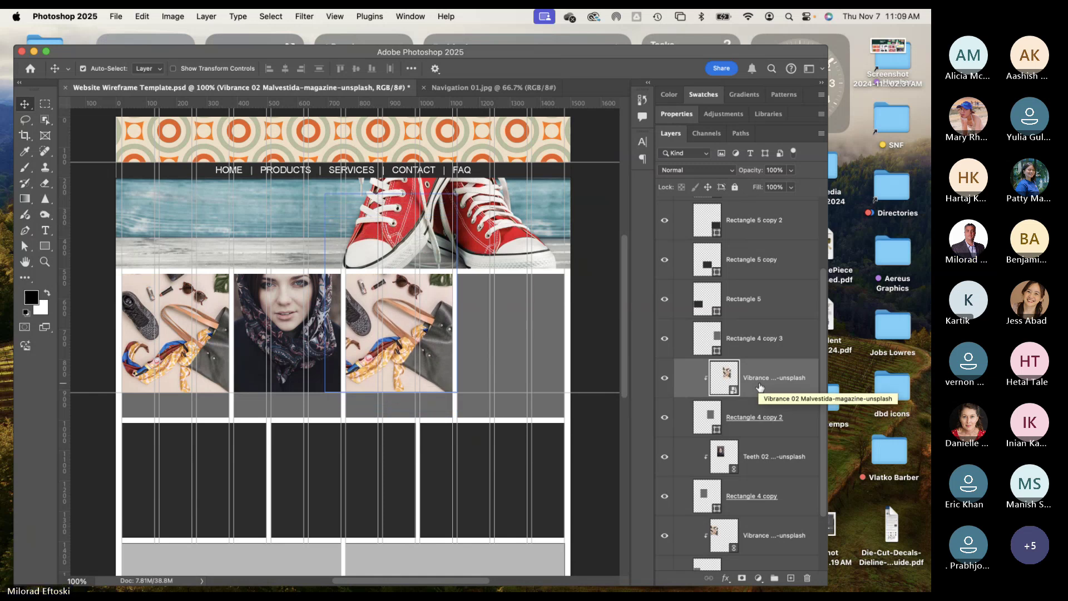
{"action": "key", "text": "shift+Right"}
{"action": "key", "text": "shift+Right"}
{"action": "key", "text": "shift+Right"}
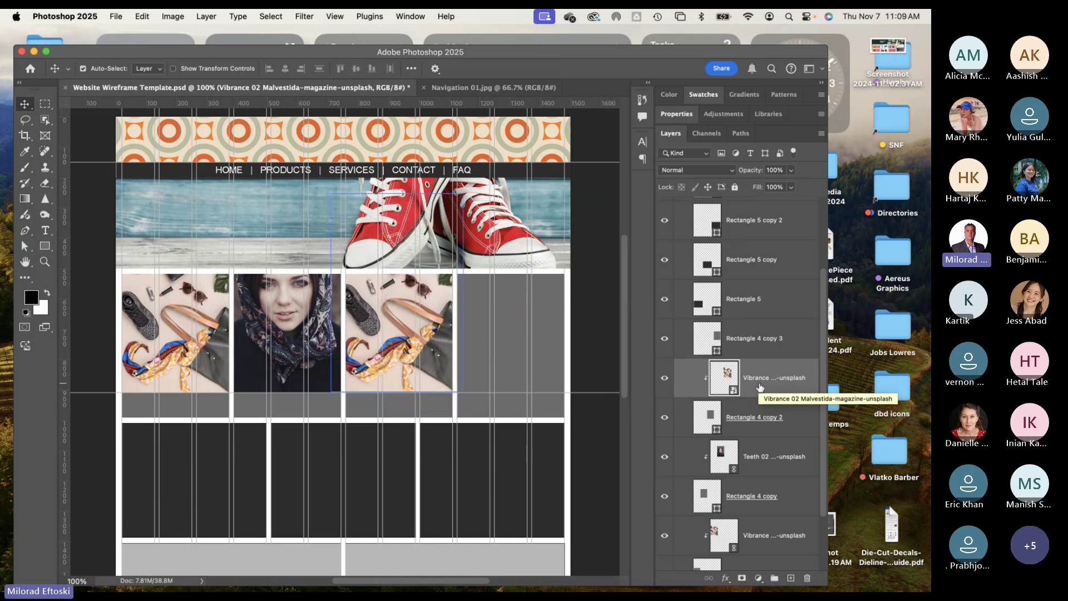
{"action": "key", "text": "shift+Right"}
{"action": "key", "text": "shift+Right"}
{"action": "key", "text": "shift+Right"}
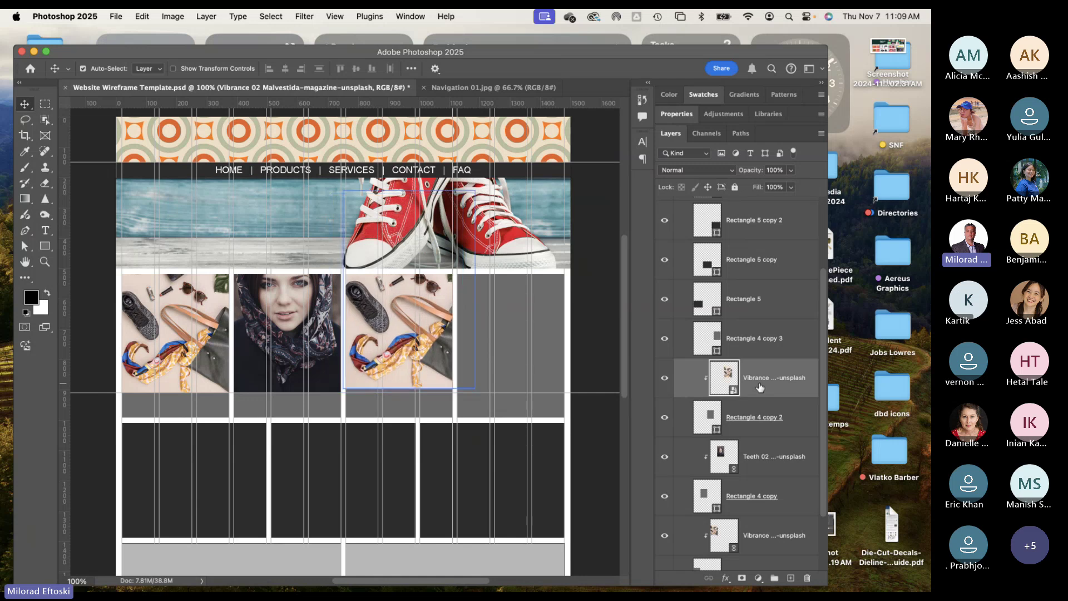
{"action": "key", "text": "shift+Up"}
{"action": "key", "text": "shift+Down"}
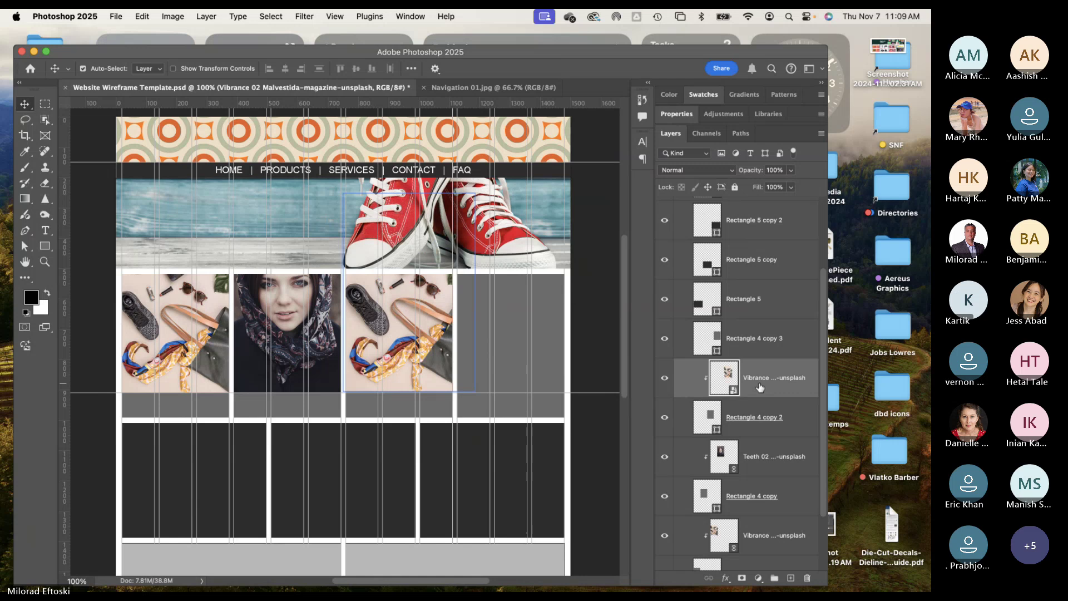
{"action": "key", "text": "Down"}
{"action": "key", "text": "Down"}
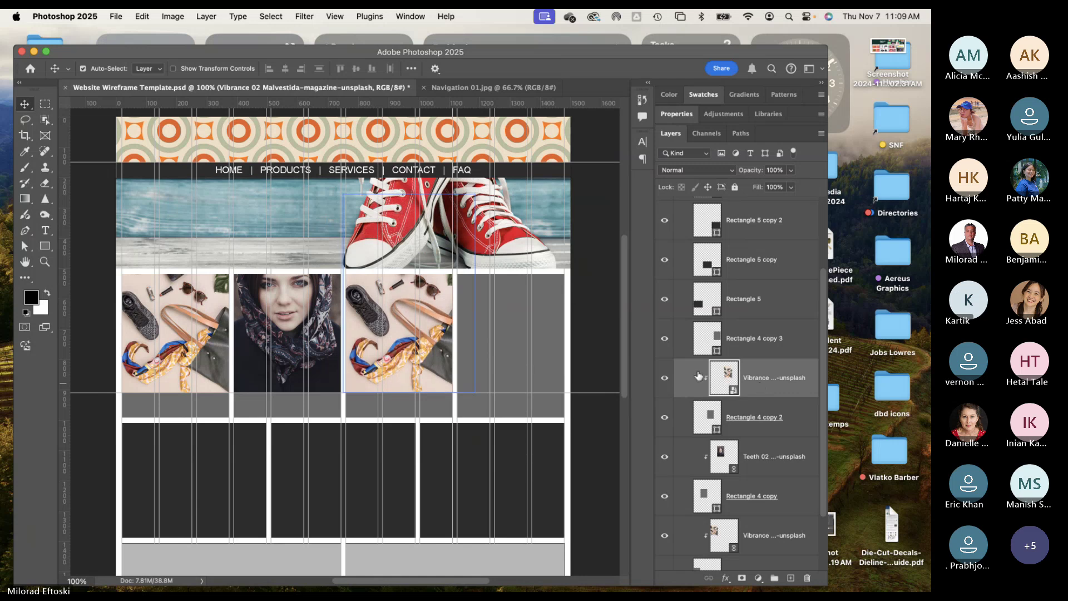
Step: Invert the Vibrance 02 smart object's colours with Cmd+I and view the result in the wireframe
{"action": "double_click", "coordinate": [728, 380]}
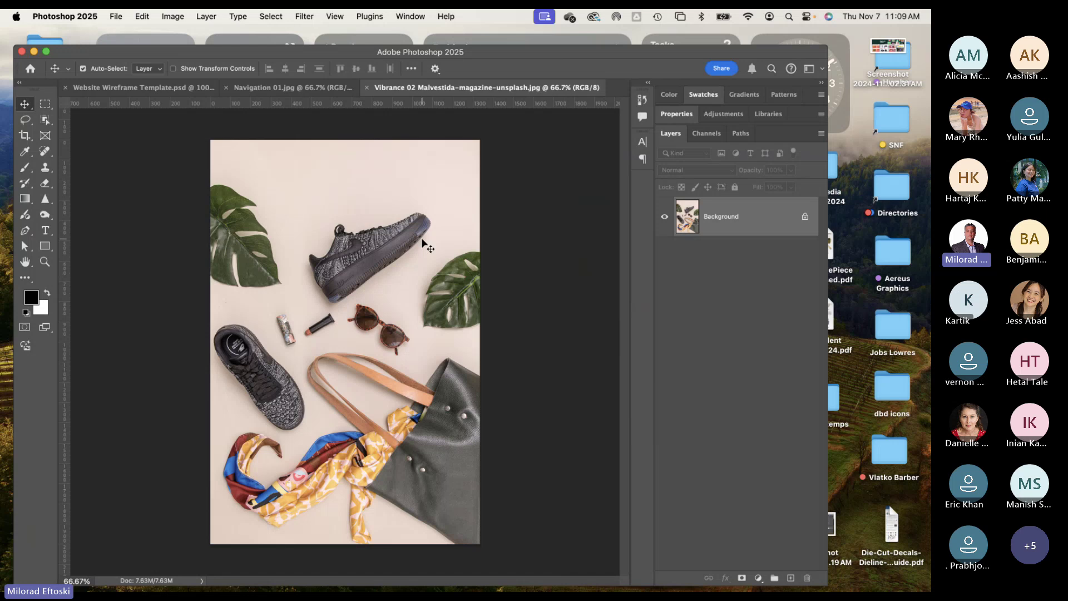
{"action": "key", "text": "super+i"}
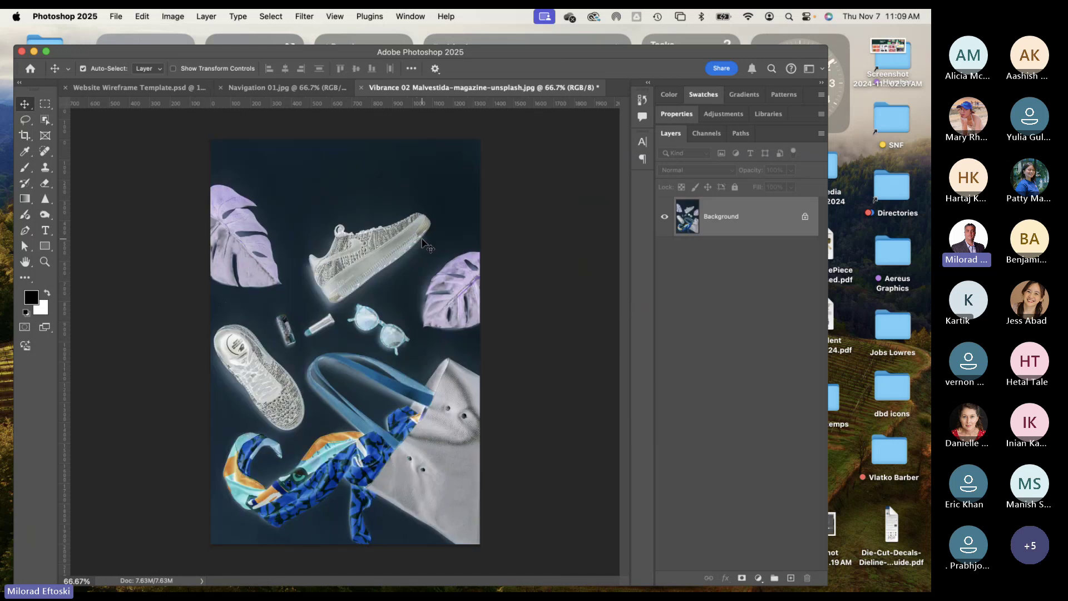
{"action": "left_click", "coordinate": [289, 89]}
{"action": "left_click", "coordinate": [185, 89]}
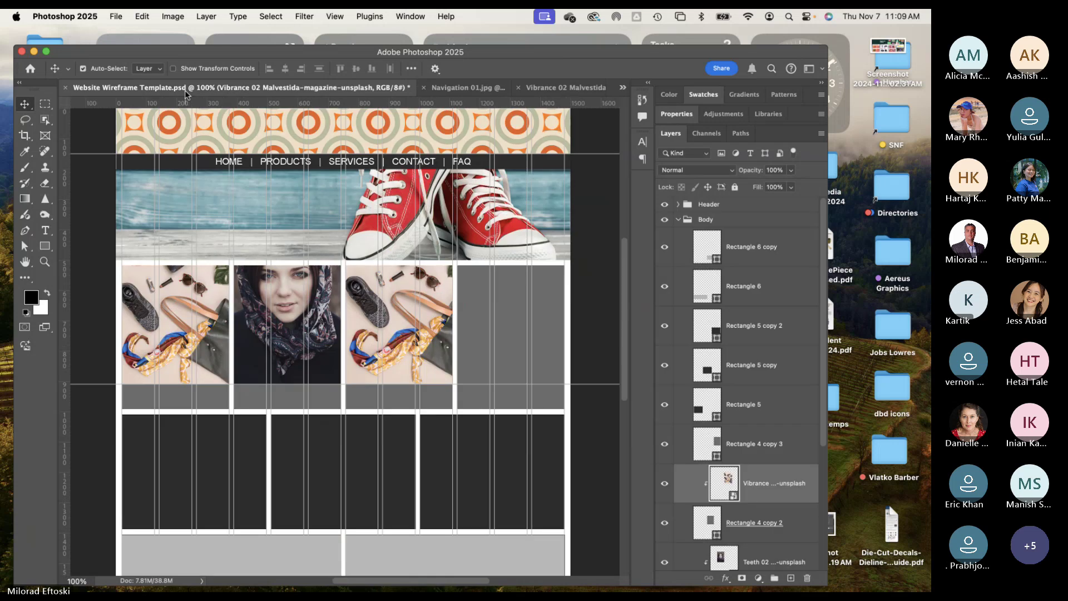
{"action": "left_click", "coordinate": [480, 93]}
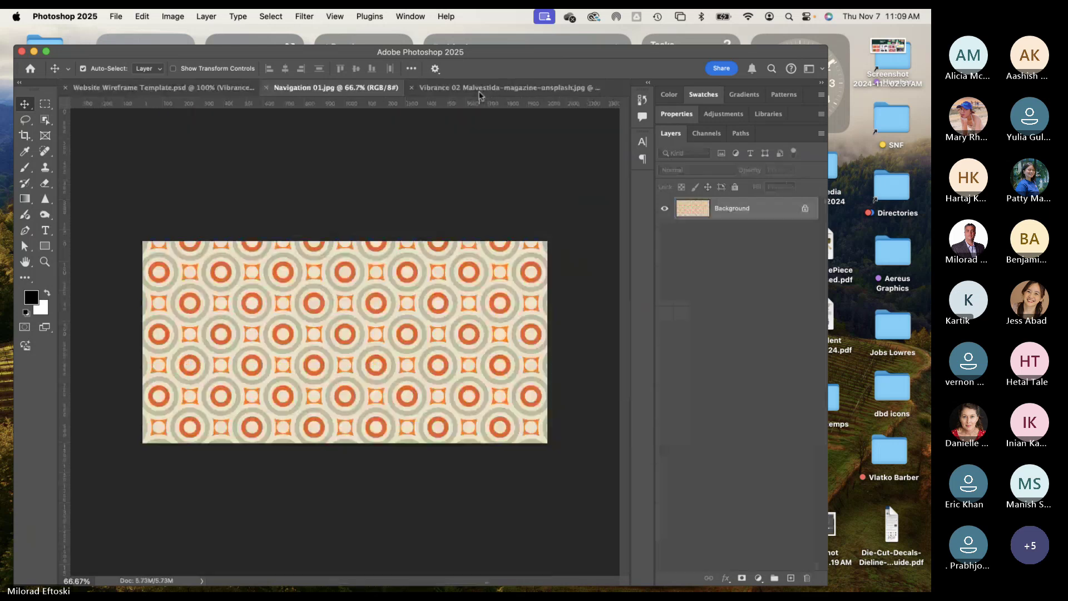
{"action": "left_click", "coordinate": [536, 90]}
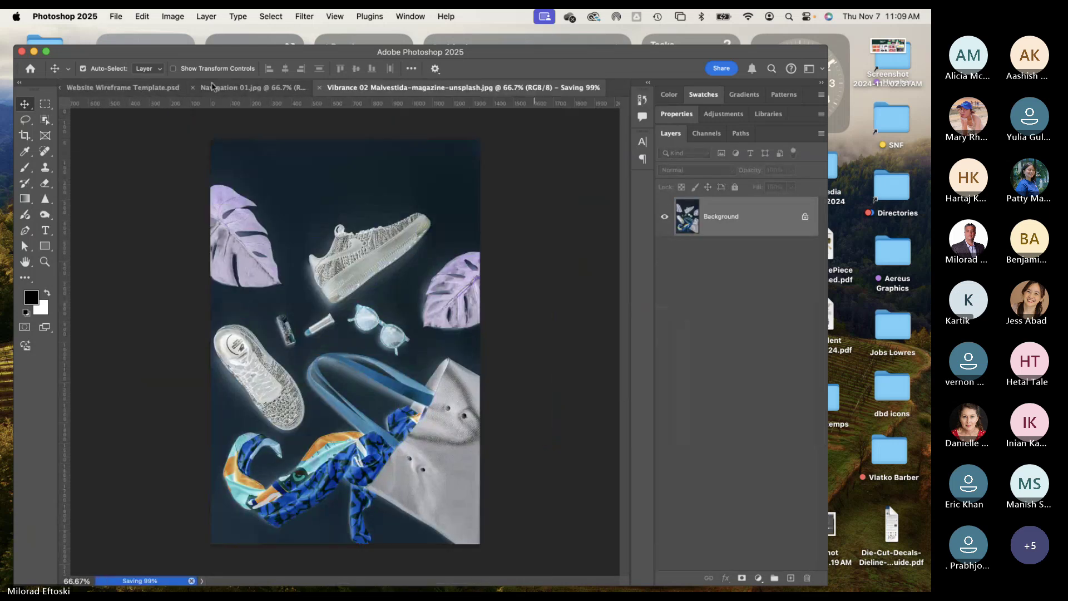
{"action": "left_click", "coordinate": [142, 87]}
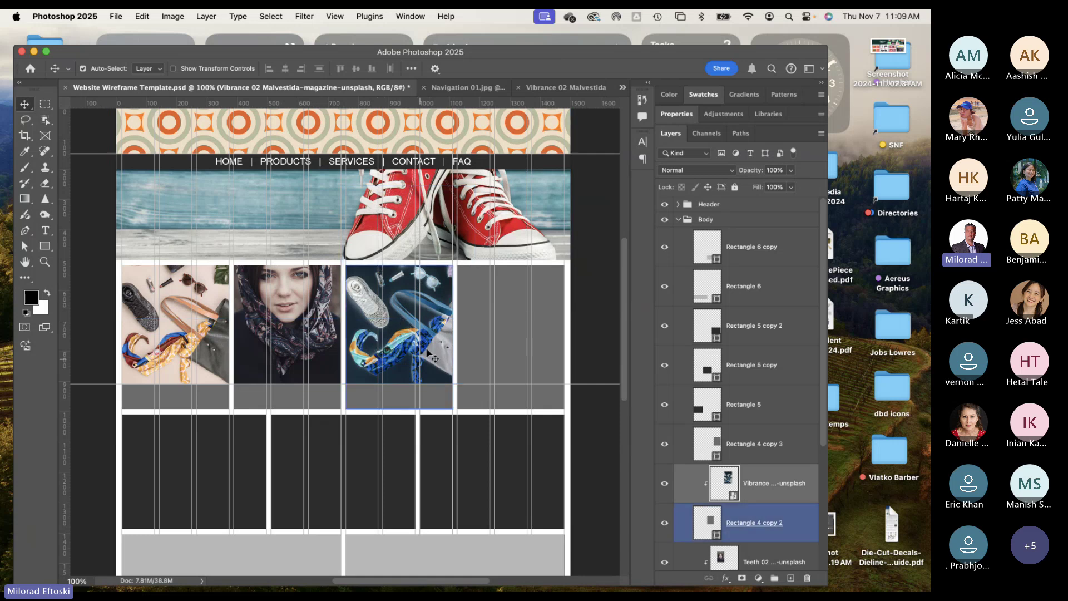
{"action": "double_click", "coordinate": [404, 323]}
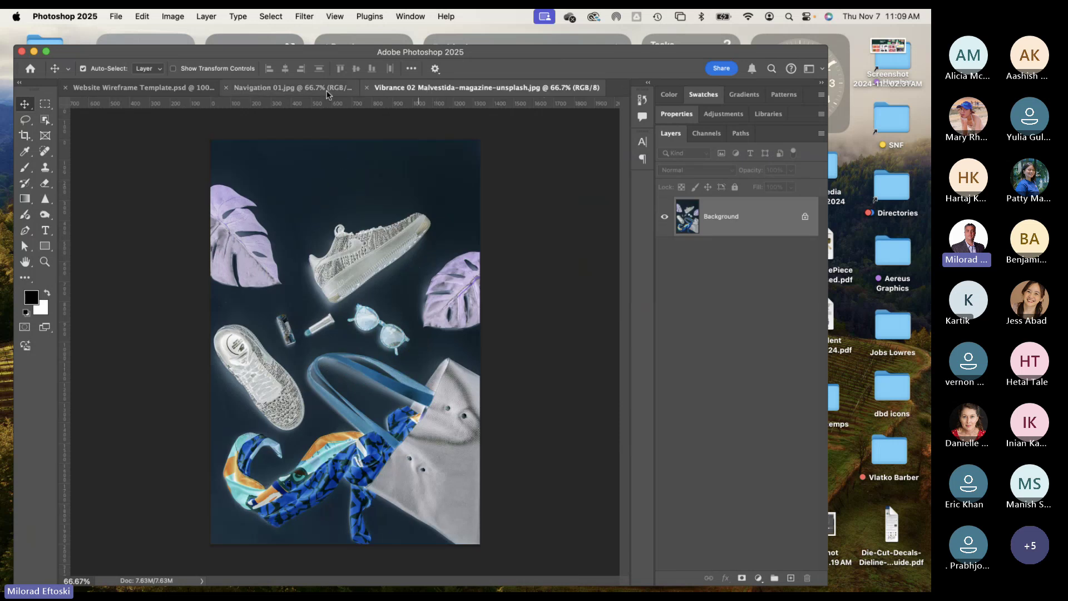
{"action": "left_click", "coordinate": [161, 88]}
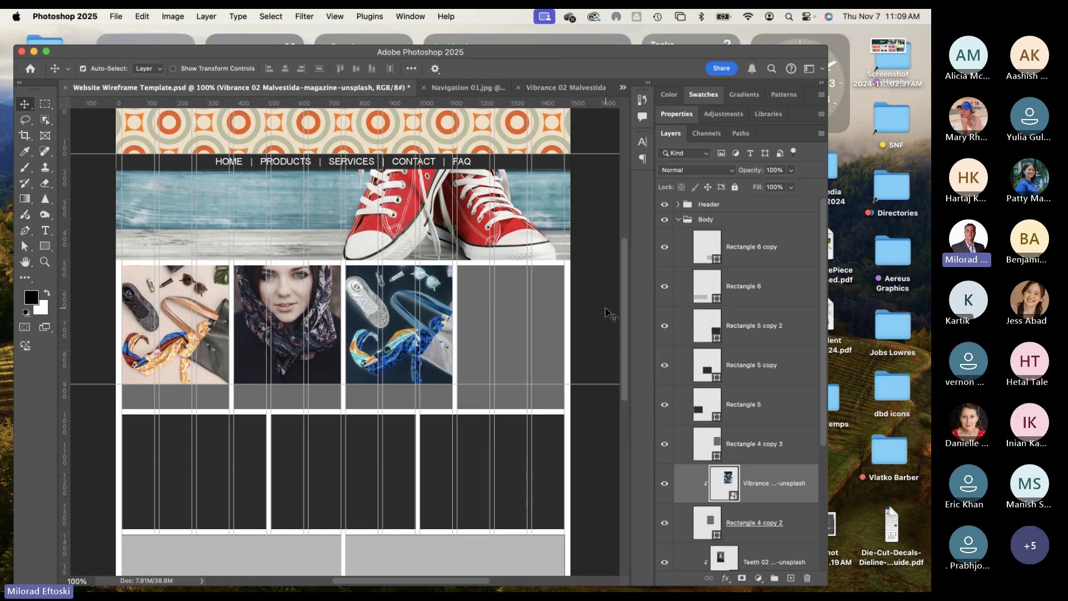
Step: Select the empty fourth box and cancel an accidental placement of Black & White 01
{"action": "left_click", "coordinate": [512, 317]}
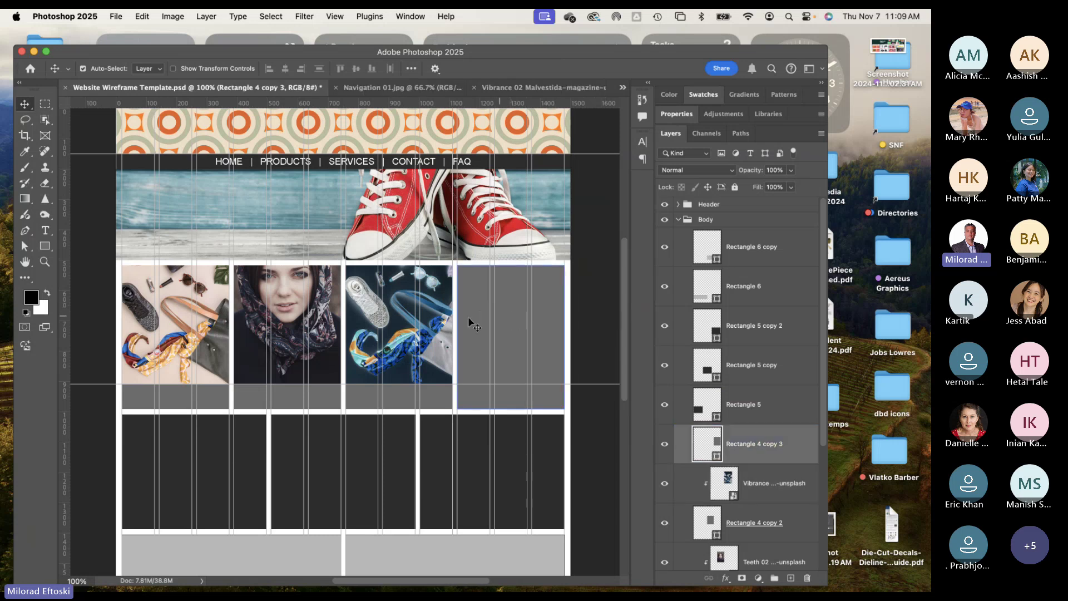
{"action": "left_click", "coordinate": [446, 328]}
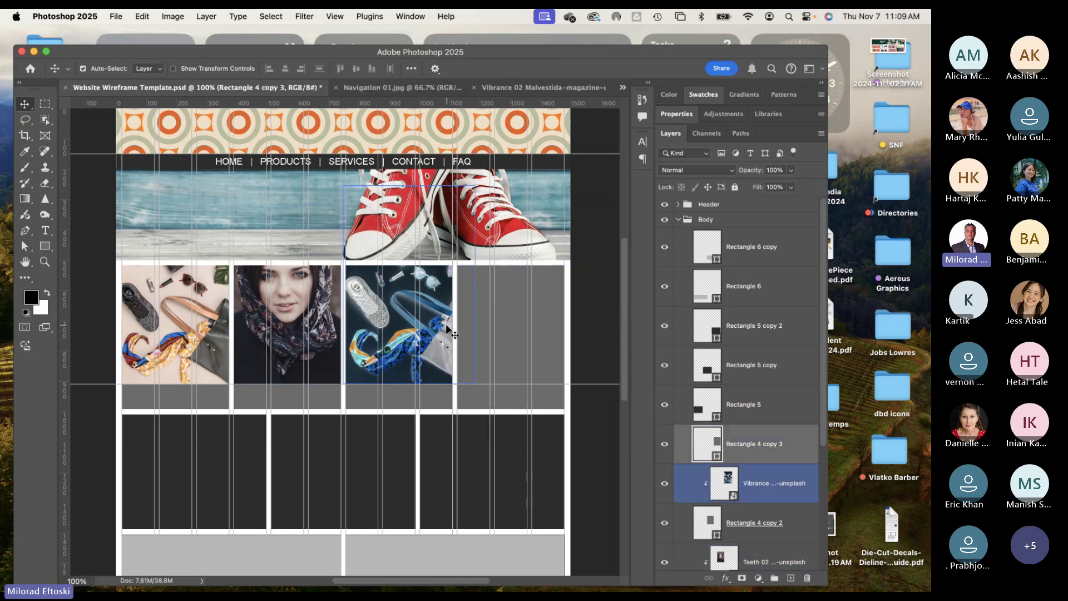
{"action": "left_click", "coordinate": [481, 305]}
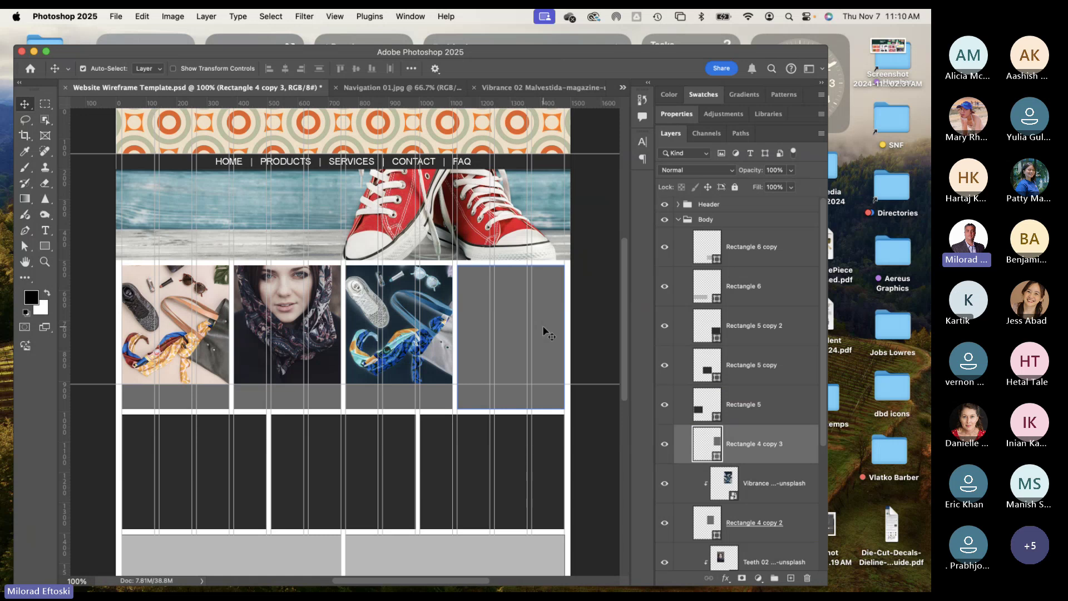
{"action": "left_click", "coordinate": [115, 15]}
{"action": "left_click", "coordinate": [192, 248]}
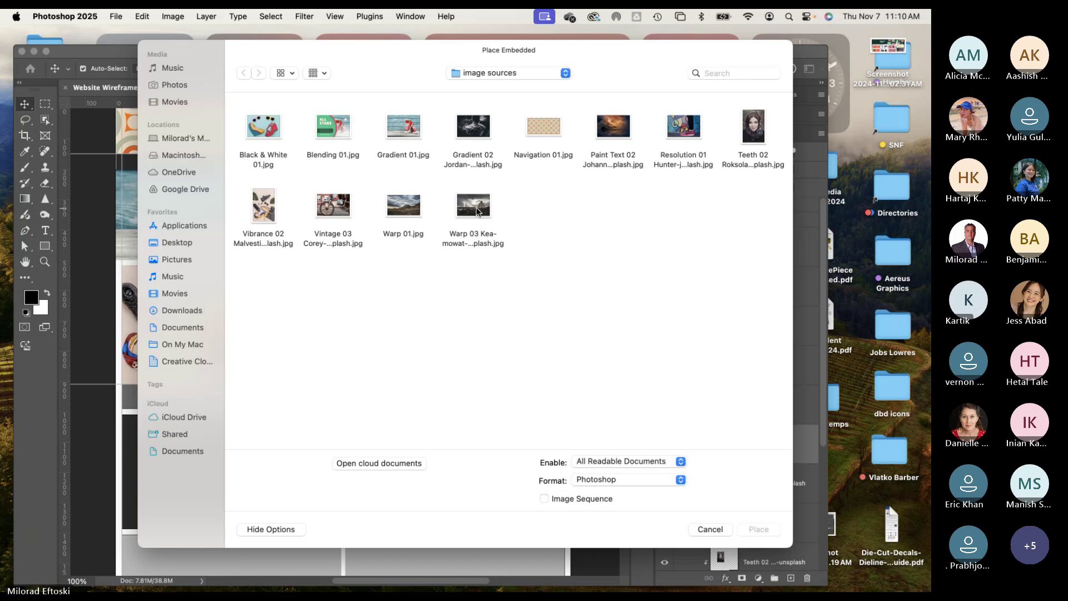
{"action": "double_click", "coordinate": [265, 127]}
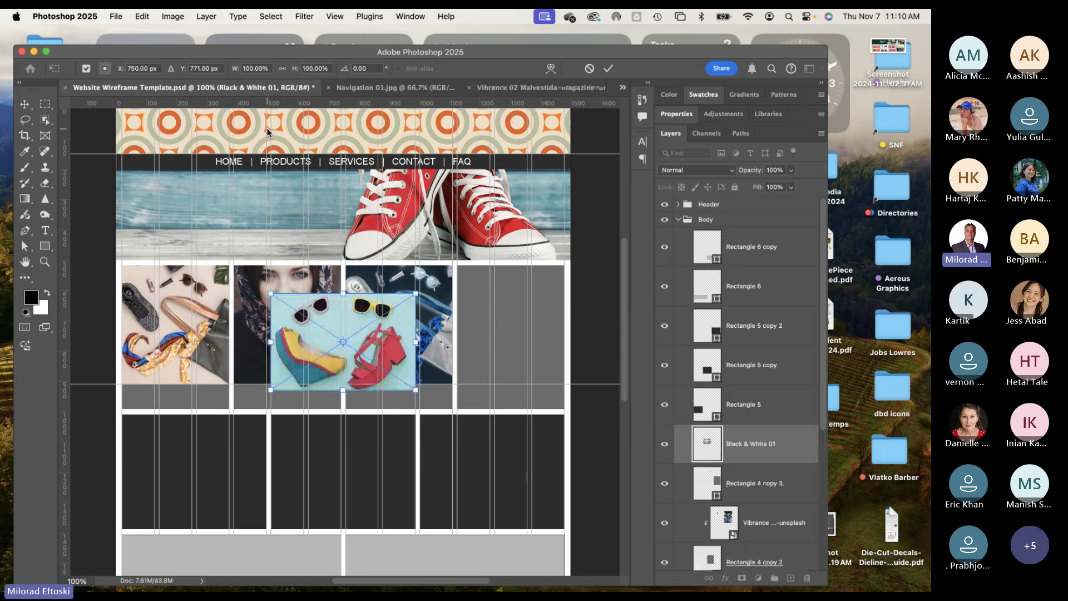
{"action": "key", "text": "Escape"}
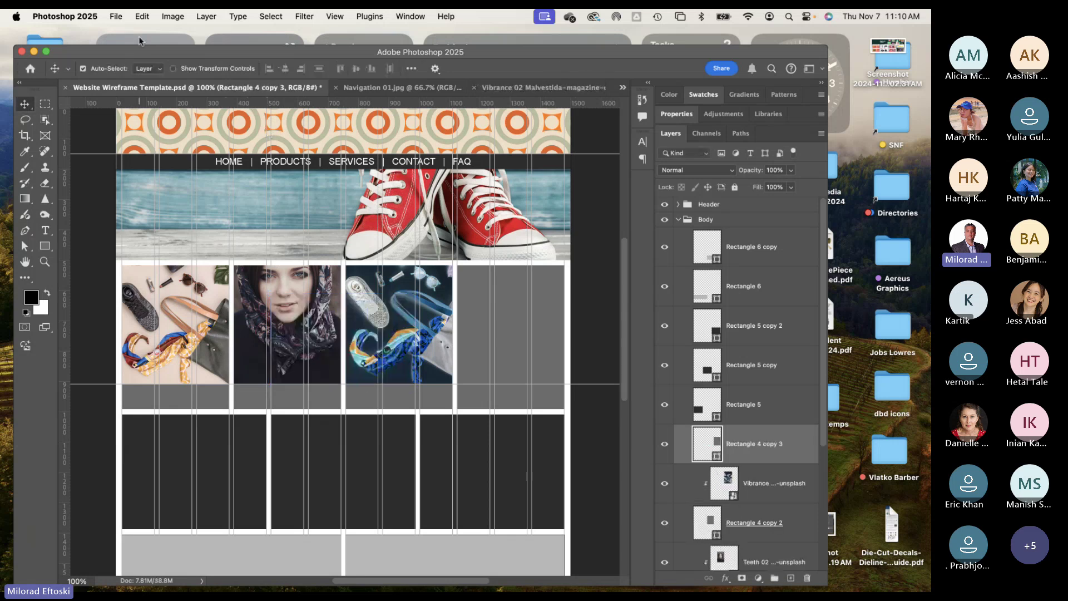
Step: Embed the Warp 03 lighthouse image, scaled to about a third over the fourth box
{"action": "left_click", "coordinate": [112, 12]}
{"action": "left_click", "coordinate": [177, 236]}
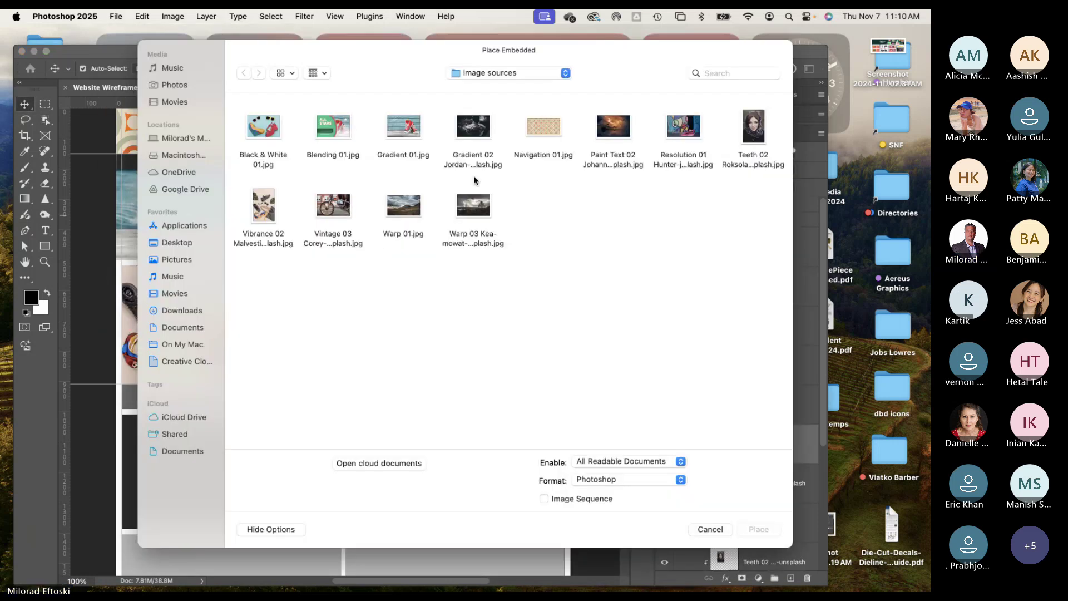
{"action": "double_click", "coordinate": [470, 203]}
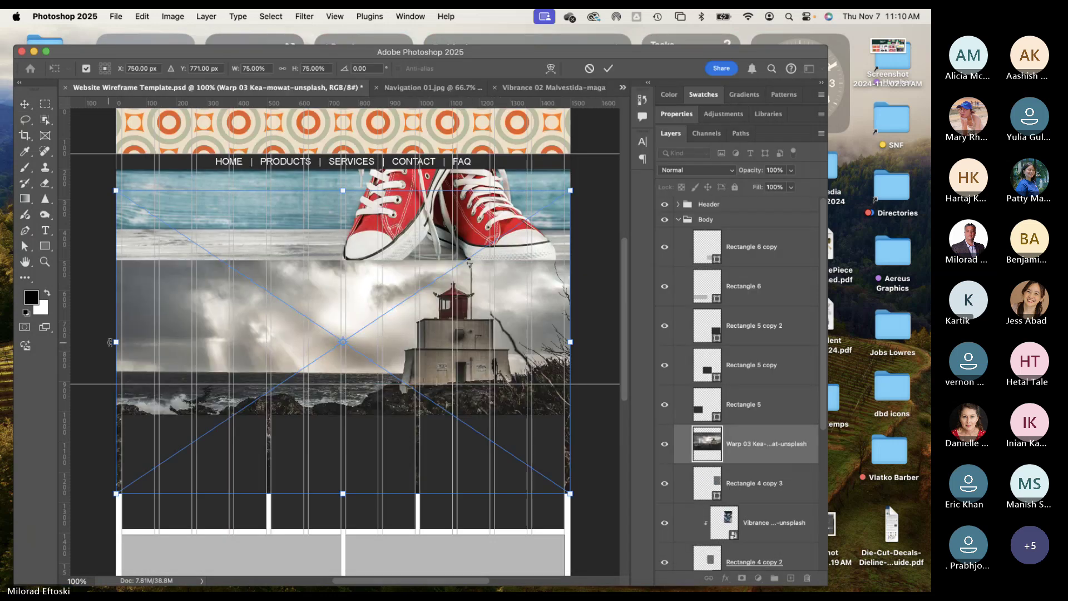
{"action": "left_click_drag", "start_coordinate": [110, 342], "coordinate": [352, 355]}
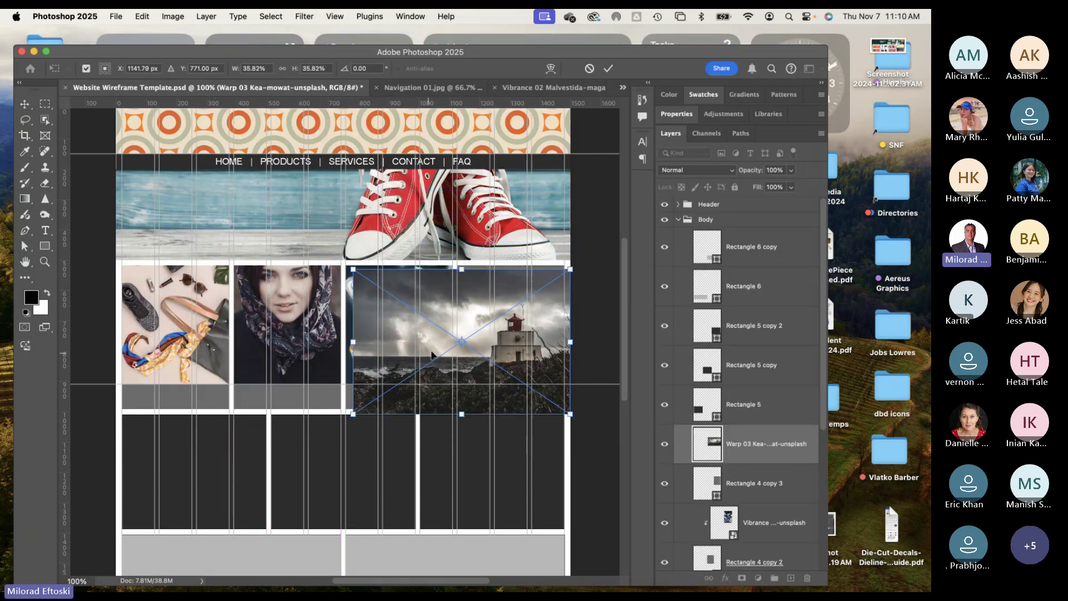
{"action": "left_click_drag", "start_coordinate": [432, 349], "coordinate": [426, 333]}
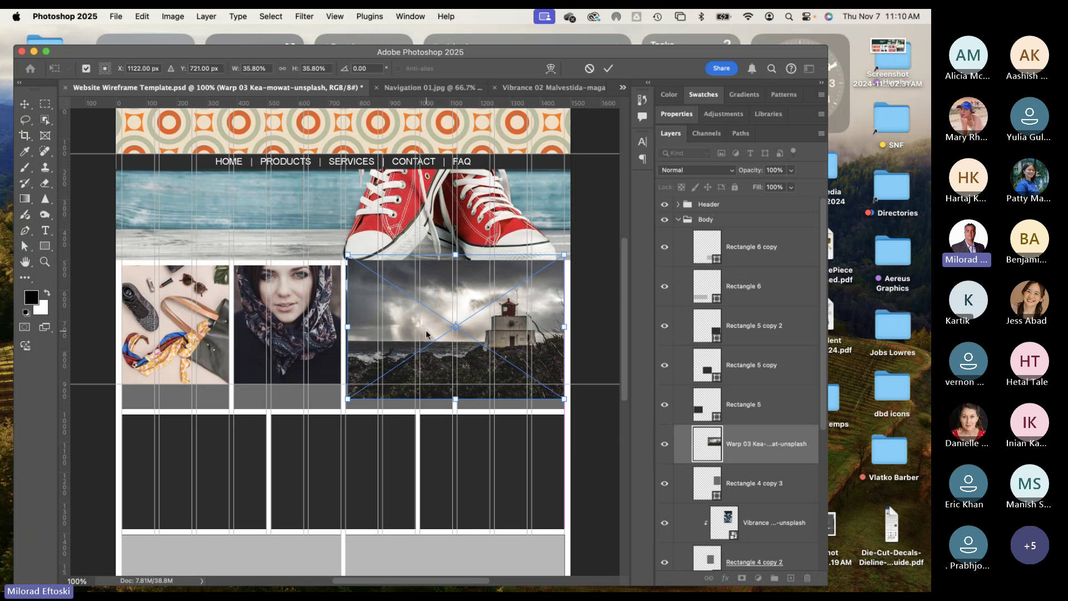
{"action": "key", "text": "Return"}
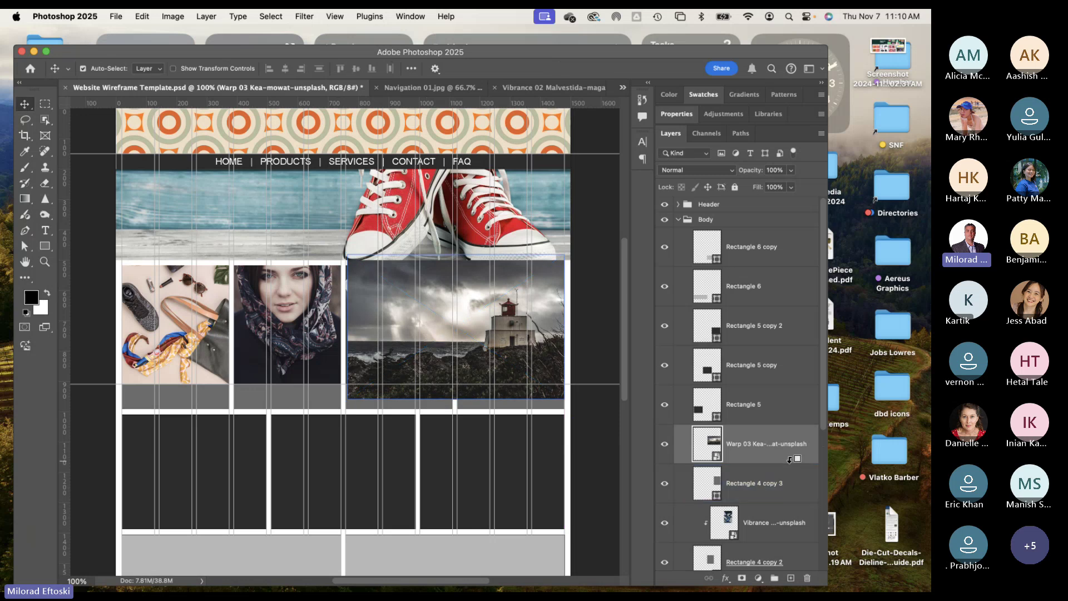
Step: Clip the lighthouse image into the fourth box and reposition it
{"action": "left_click", "coordinate": [793, 464], "text": "alt"}
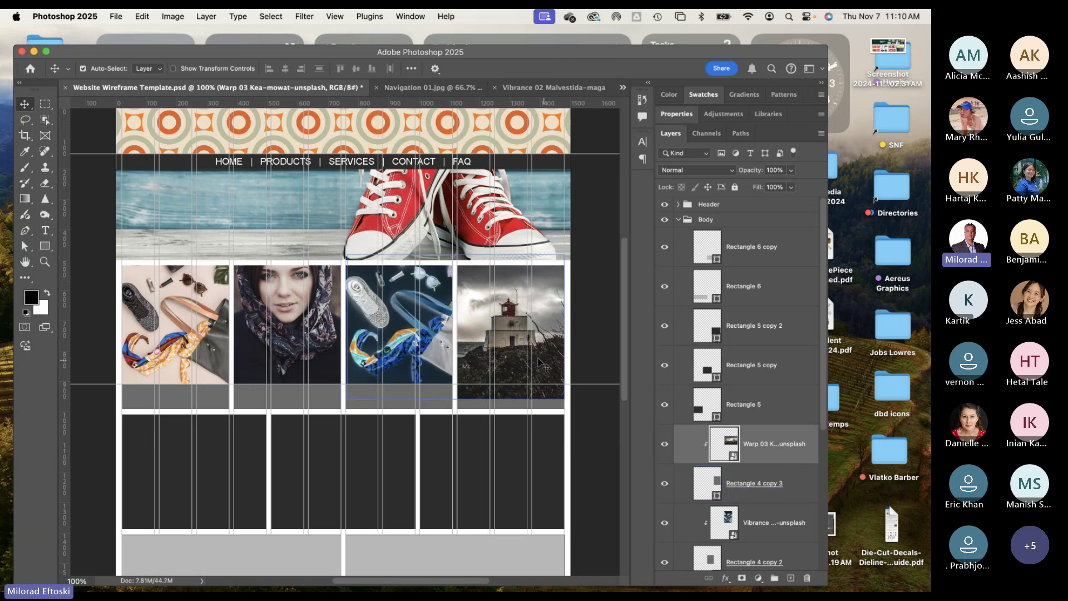
{"action": "left_click_drag", "start_coordinate": [526, 371], "coordinate": [527, 357]}
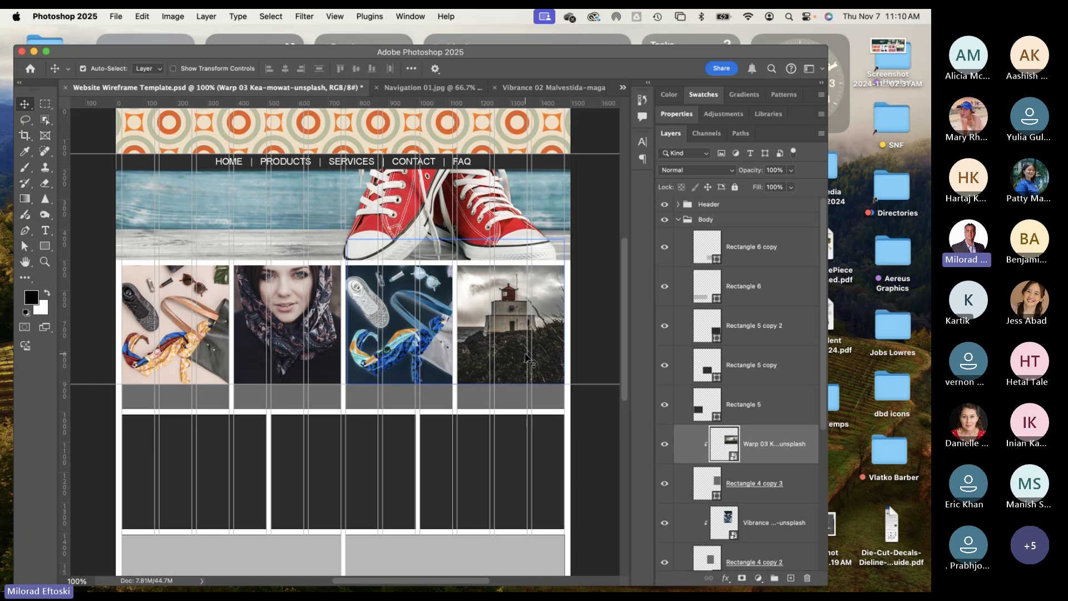
{"action": "left_click", "coordinate": [599, 357]}
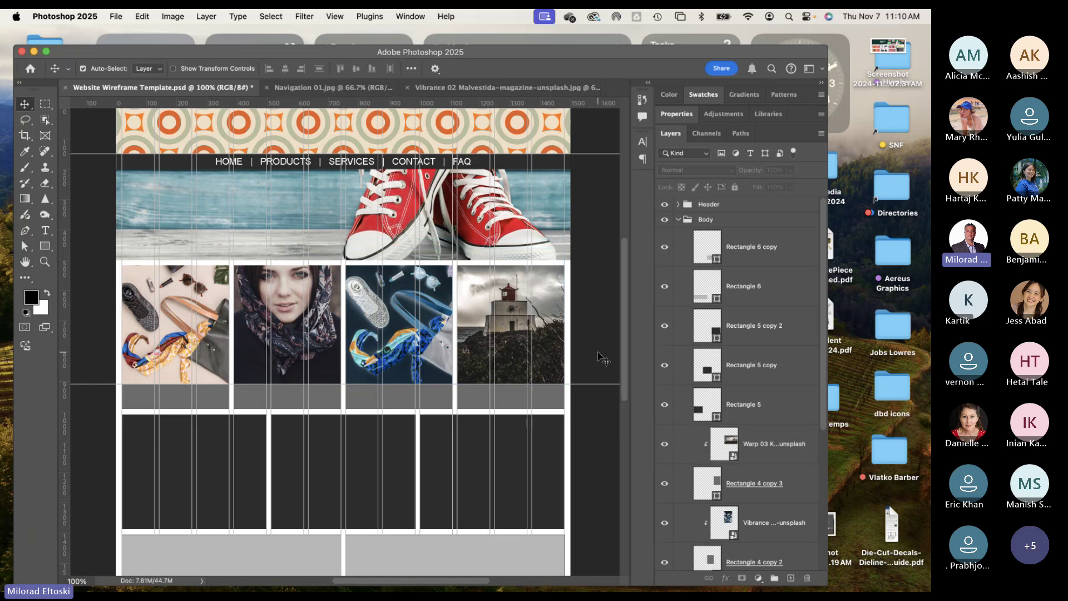
Step: Place Vintage 03 as a linked image at about 32% over the first lower-row box
{"action": "left_click", "coordinate": [240, 453]}
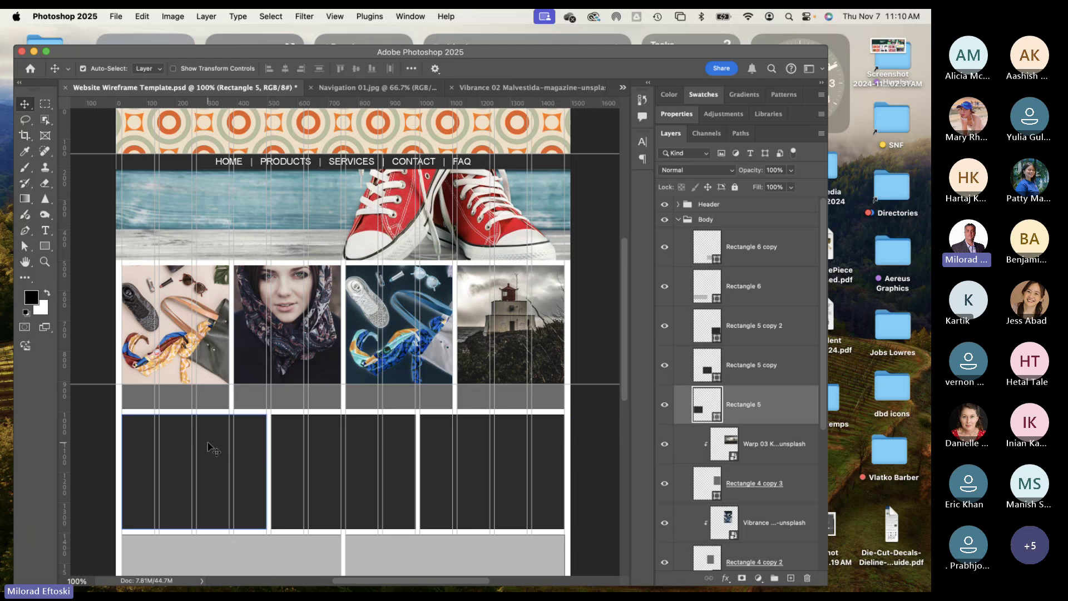
{"action": "left_click", "coordinate": [116, 16]}
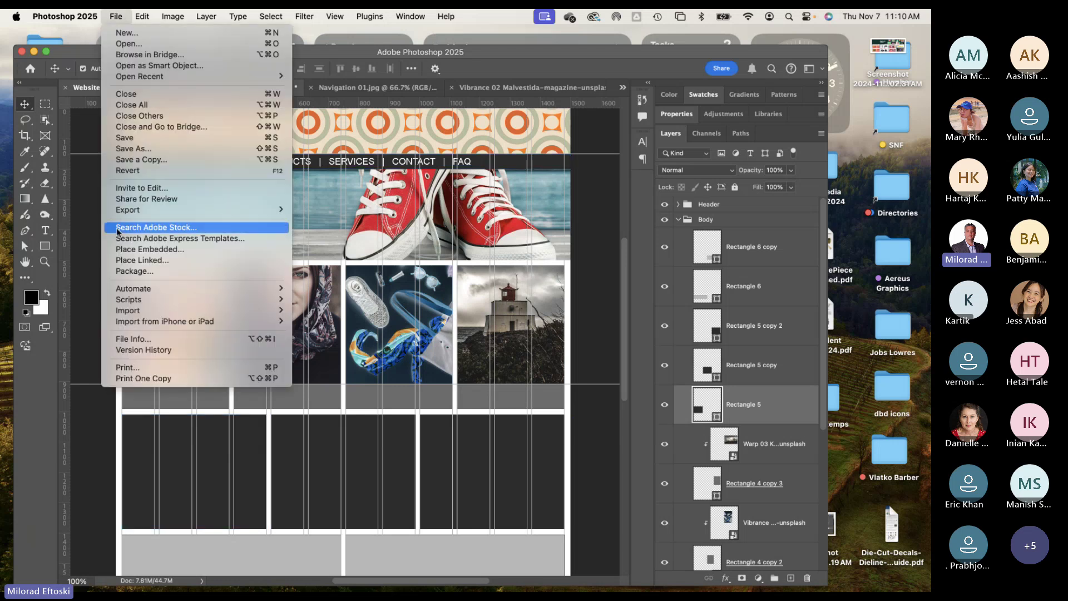
{"action": "left_click", "coordinate": [151, 260]}
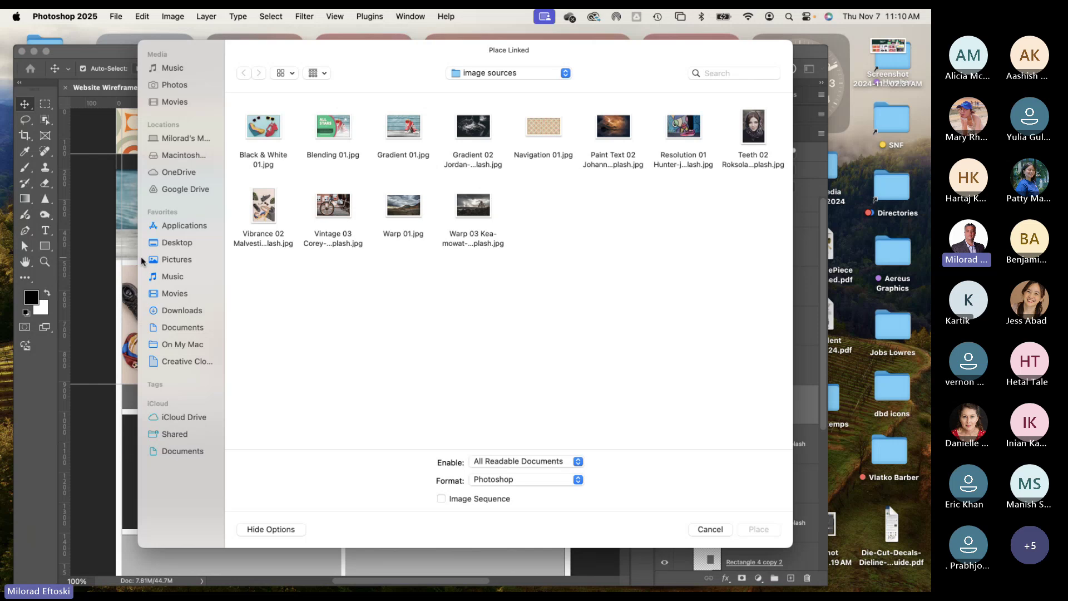
{"action": "double_click", "coordinate": [336, 204]}
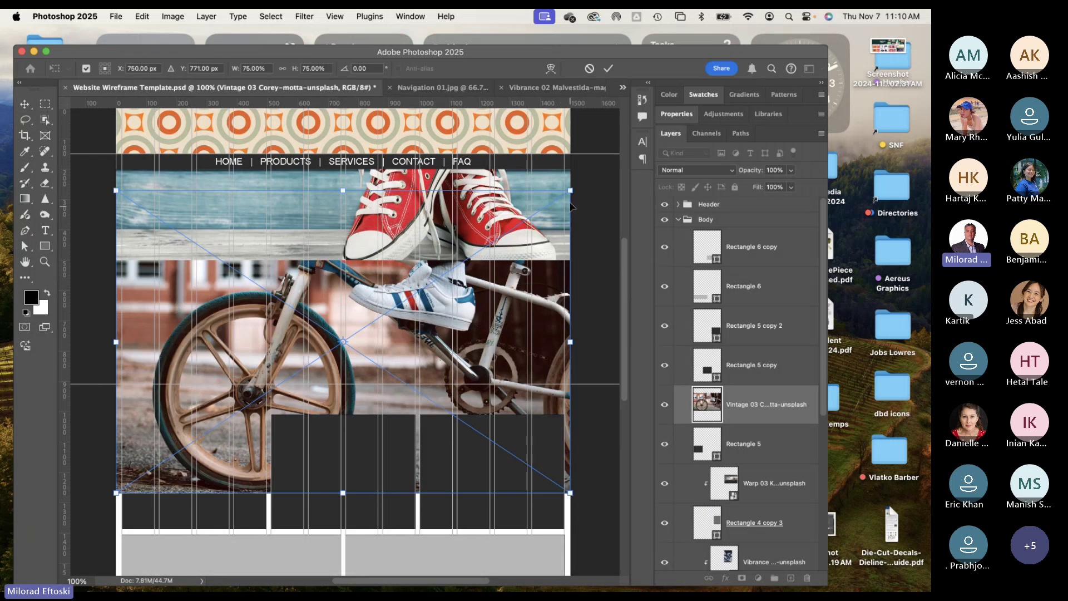
{"action": "left_click_drag", "start_coordinate": [570, 191], "coordinate": [357, 332]}
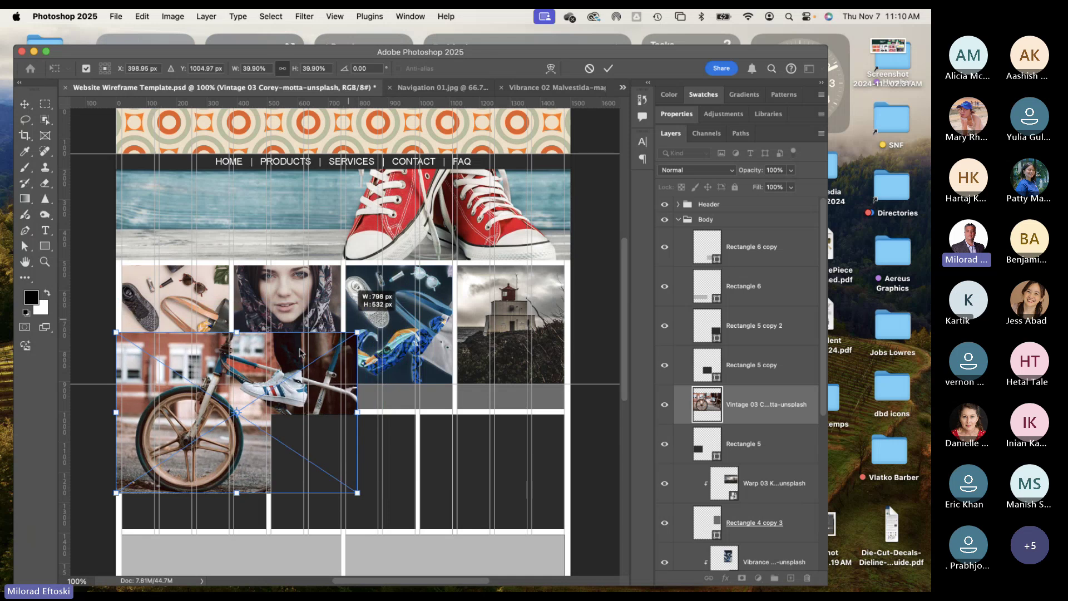
{"action": "left_click_drag", "start_coordinate": [259, 365], "coordinate": [247, 416]}
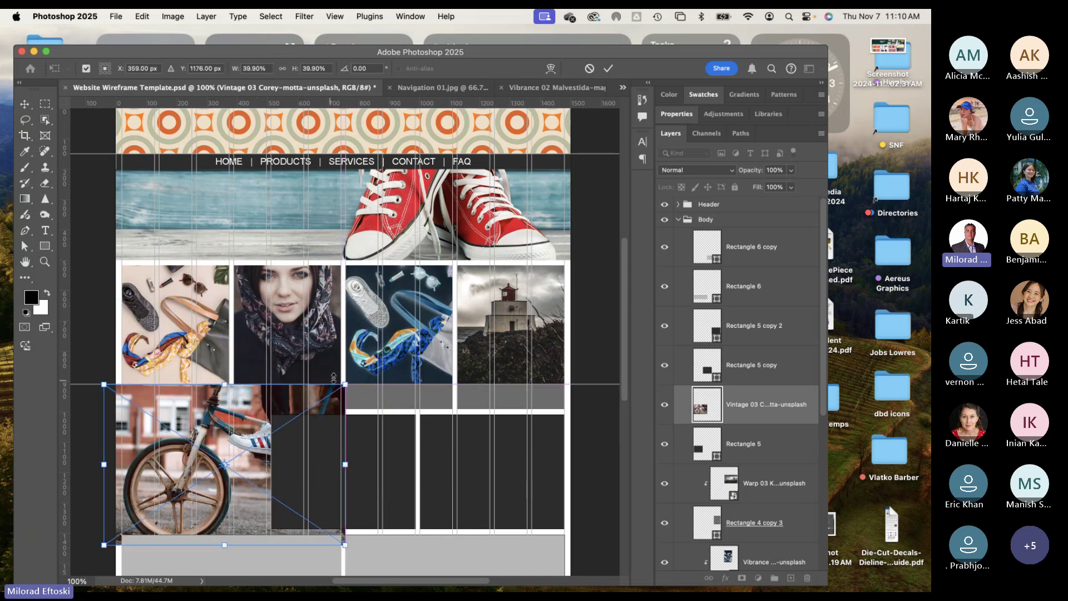
{"action": "left_click_drag", "start_coordinate": [344, 384], "coordinate": [299, 414]}
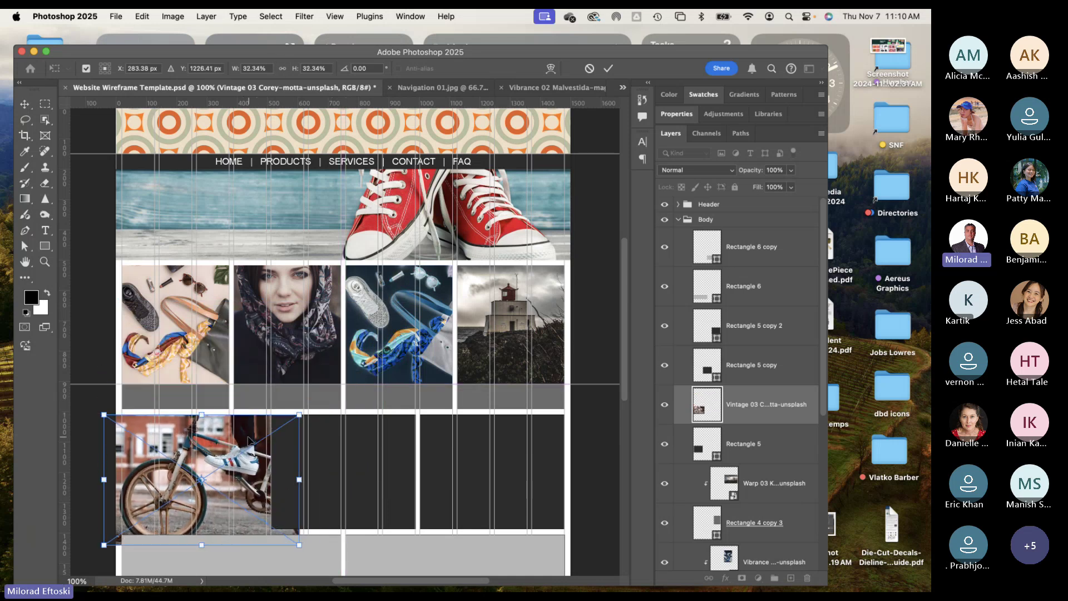
{"action": "left_click_drag", "start_coordinate": [249, 441], "coordinate": [241, 432]}
{"action": "key", "text": "Return"}
Step: Clip the bicycle photo into Rectangle 5
{"action": "left_click", "coordinate": [790, 442]}
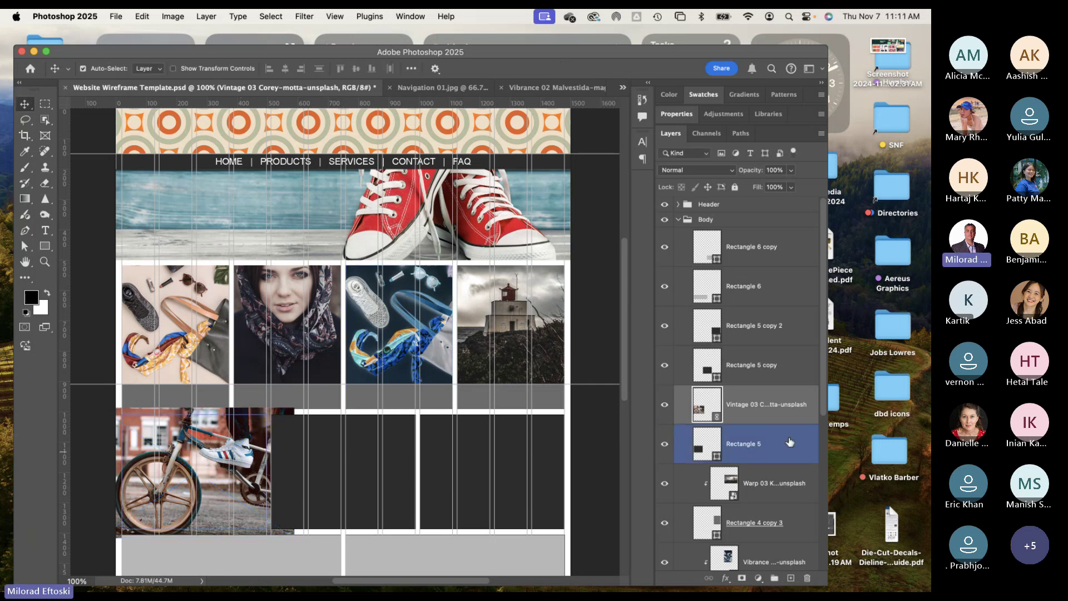
{"action": "right_click", "coordinate": [770, 414]}
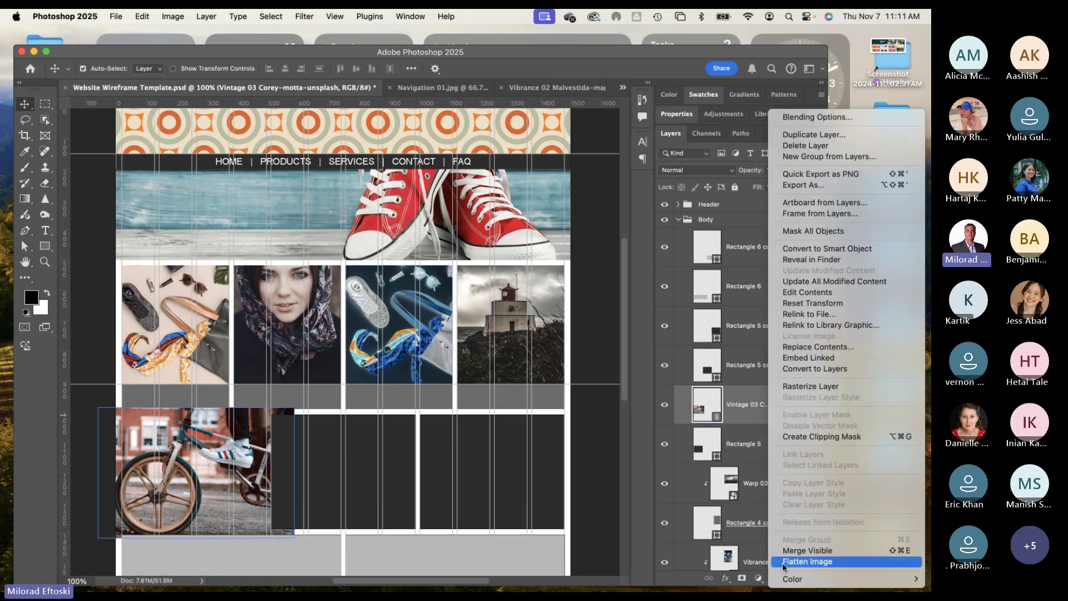
{"action": "left_click", "coordinate": [805, 437]}
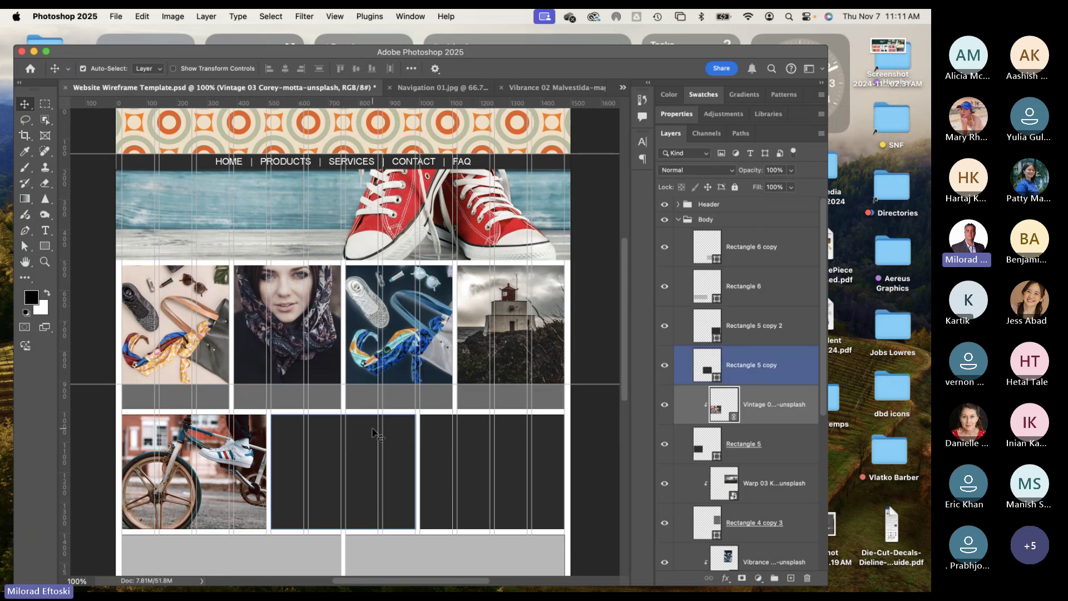
{"action": "left_click", "coordinate": [337, 467]}
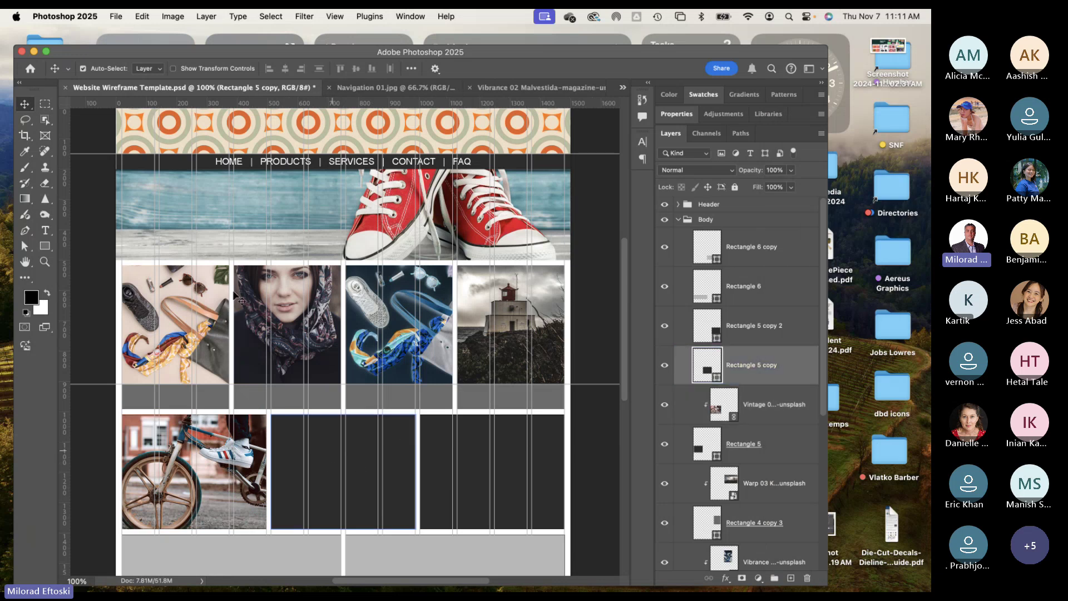
Step: Place Warp 01.jpg into the wireframe as a linked image
{"action": "left_click", "coordinate": [116, 16]}
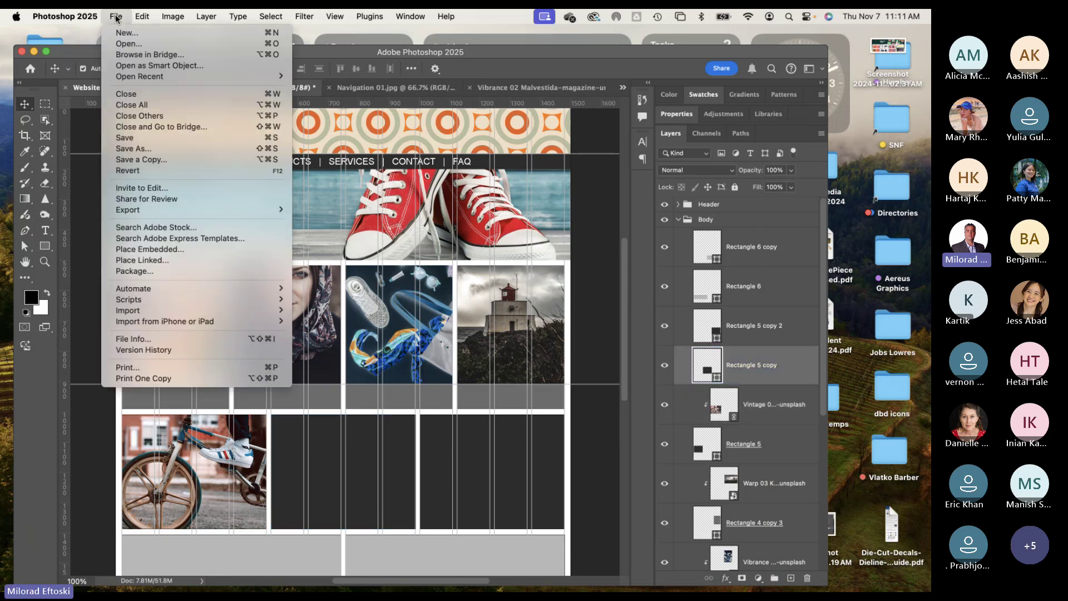
{"action": "left_click", "coordinate": [177, 249]}
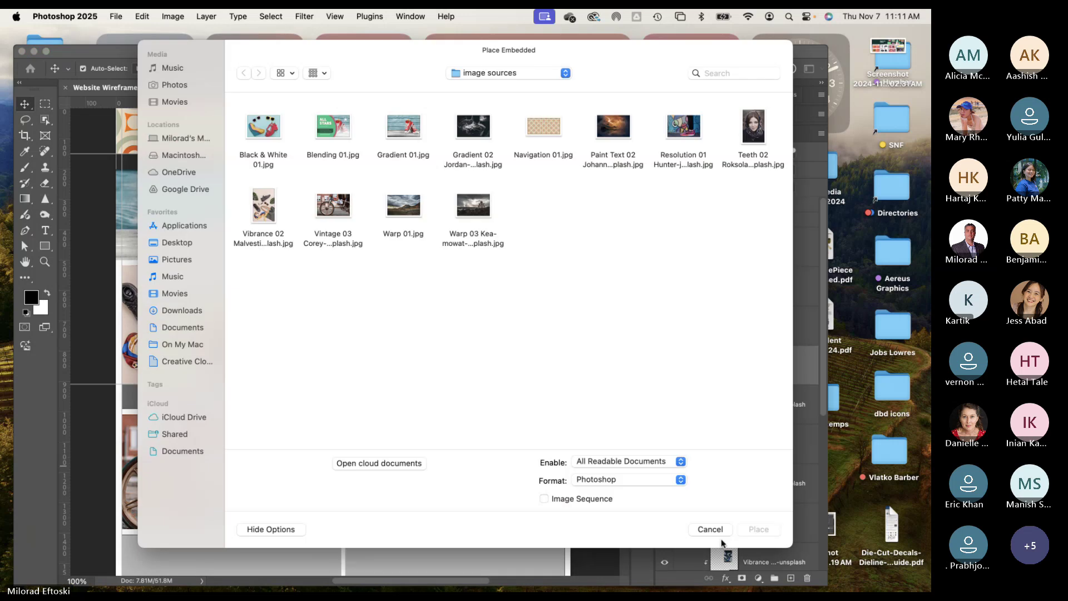
{"action": "left_click", "coordinate": [722, 544]}
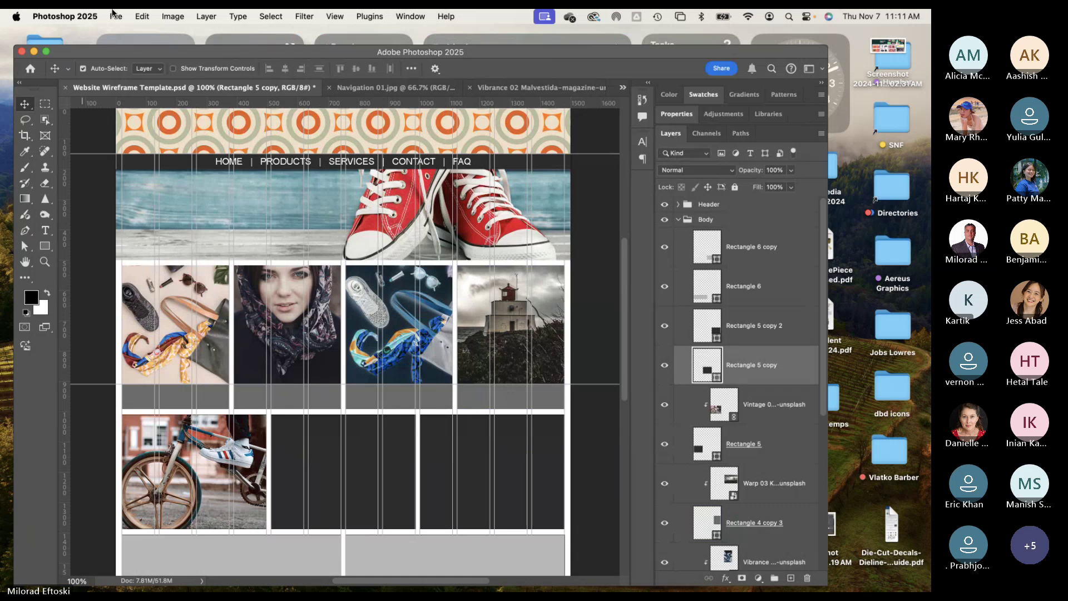
{"action": "left_click", "coordinate": [114, 15]}
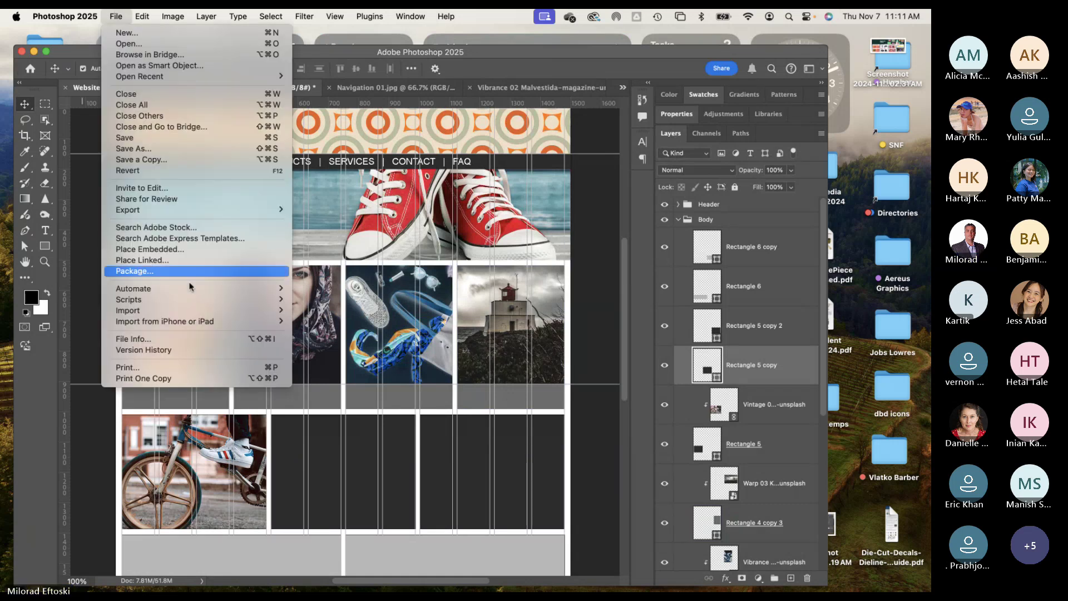
{"action": "left_click", "coordinate": [165, 260]}
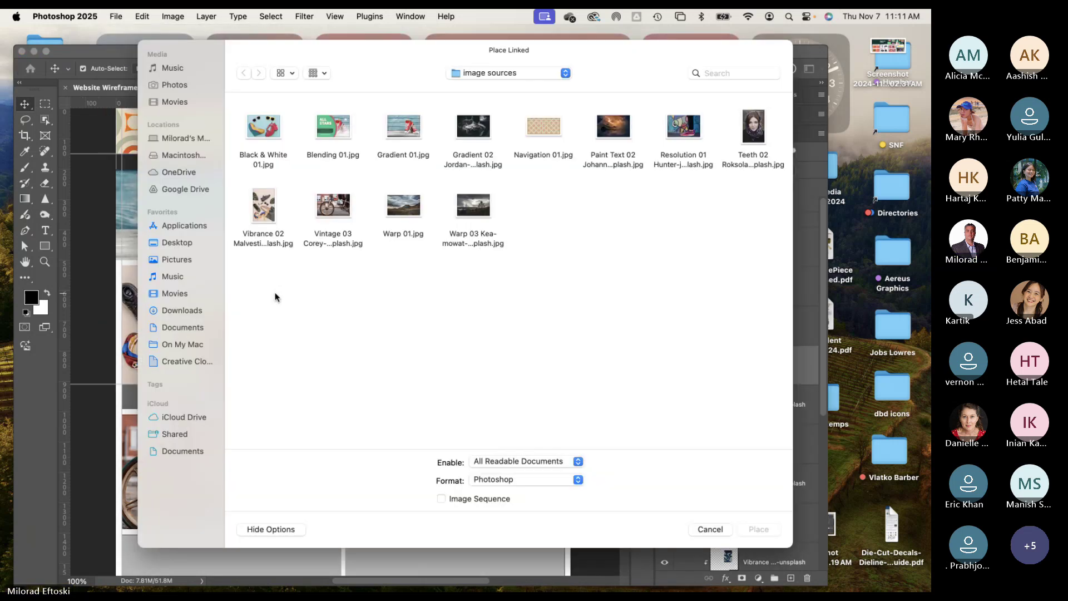
{"action": "double_click", "coordinate": [404, 206]}
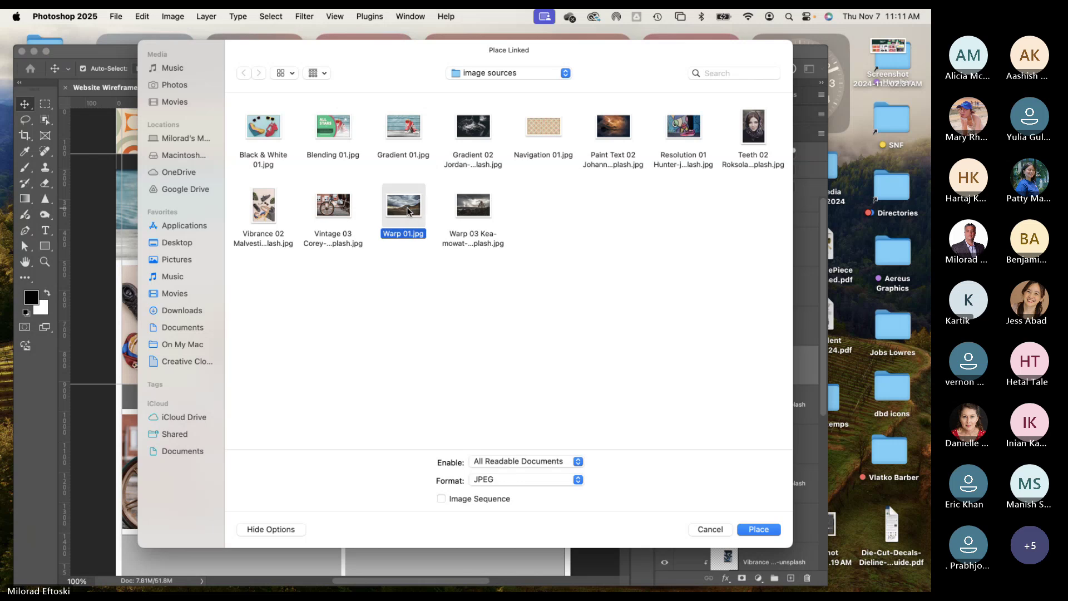
Step: Move and enlarge Warp 01 over Rectangle 5 copy, then clip it into that box
{"action": "left_click_drag", "start_coordinate": [363, 314], "coordinate": [371, 429]}
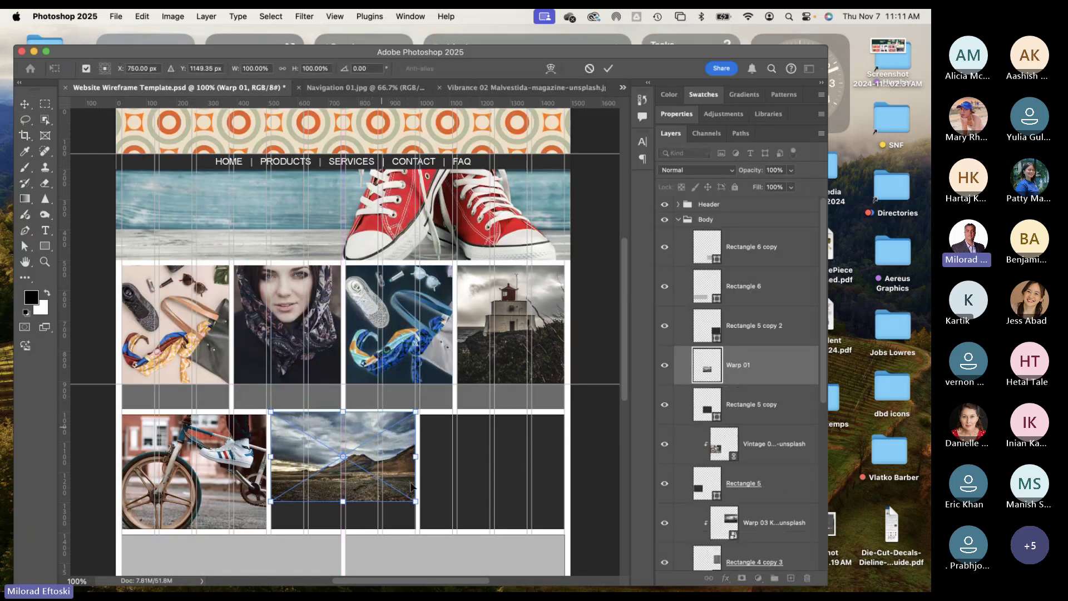
{"action": "left_click_drag", "start_coordinate": [416, 501], "coordinate": [436, 514]}
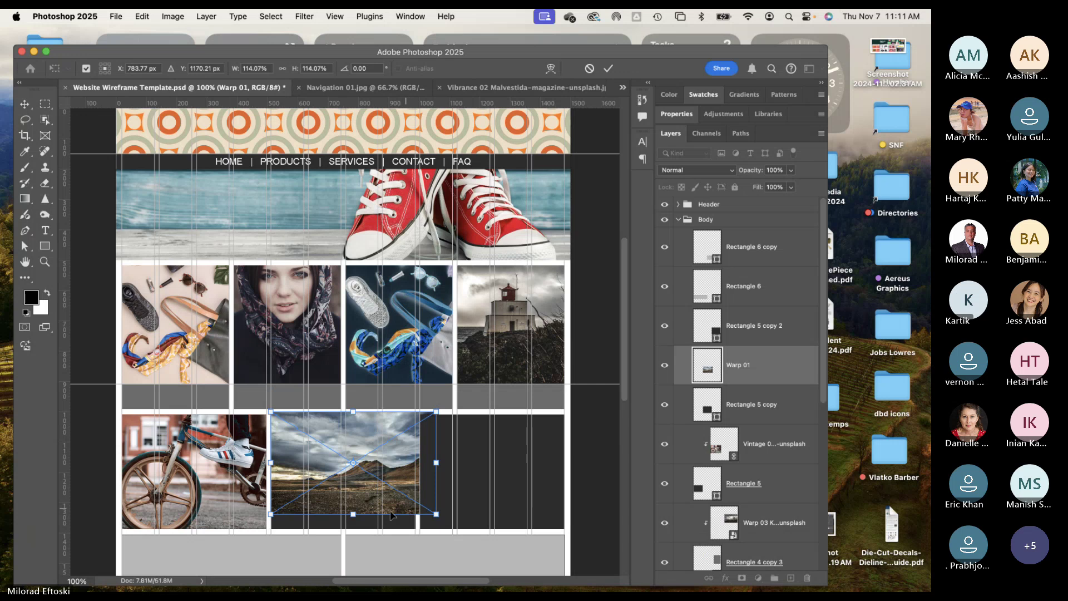
{"action": "left_click_drag", "start_coordinate": [355, 515], "coordinate": [356, 539]}
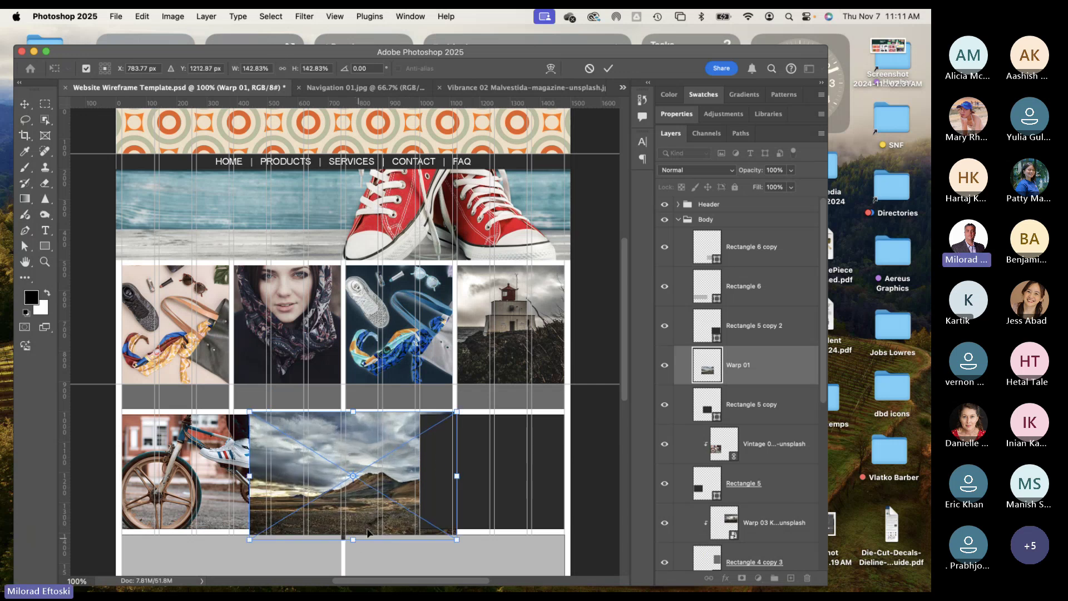
{"action": "key", "text": "Return"}
{"action": "left_click", "coordinate": [678, 383], "text": "alt"}
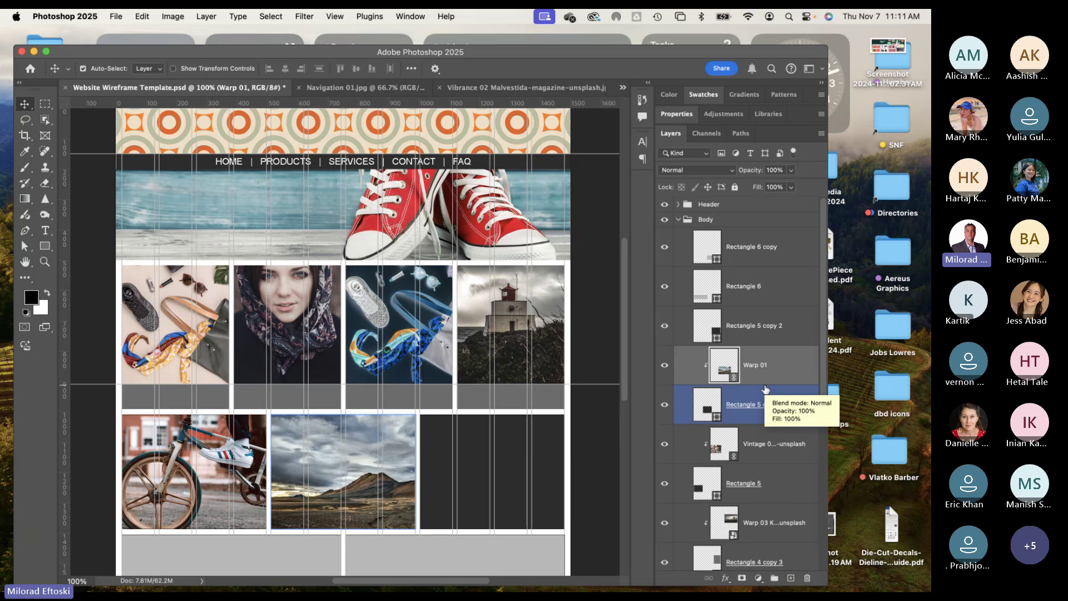
{"action": "left_click", "coordinate": [481, 451]}
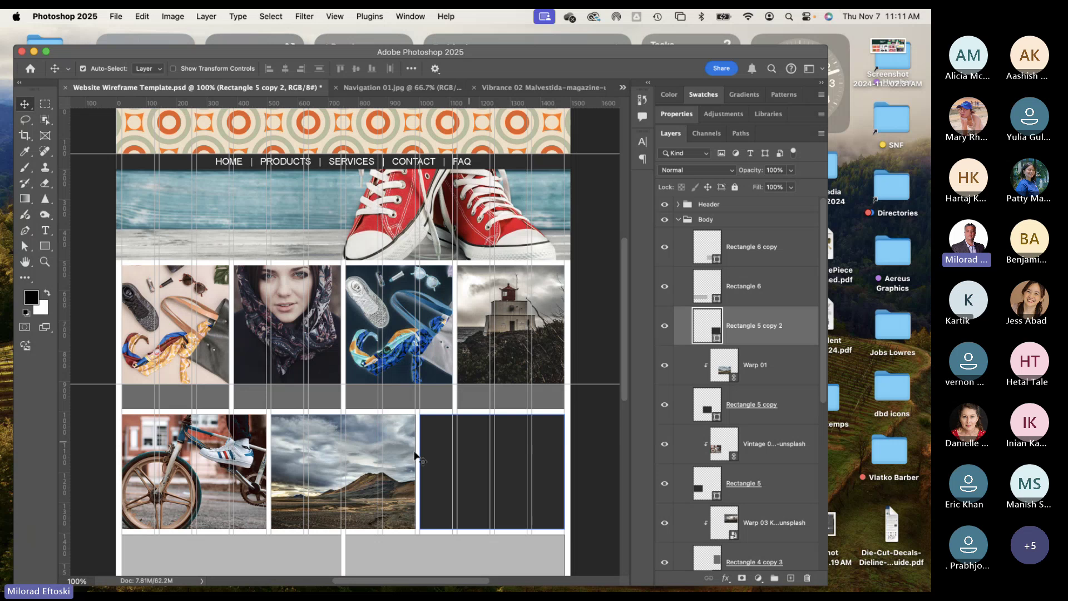
Step: Place Black & White 01.jpg into the page as a linked image
{"action": "scroll", "coordinate": [466, 455], "scroll_direction": "down", "scroll_amount": 3}
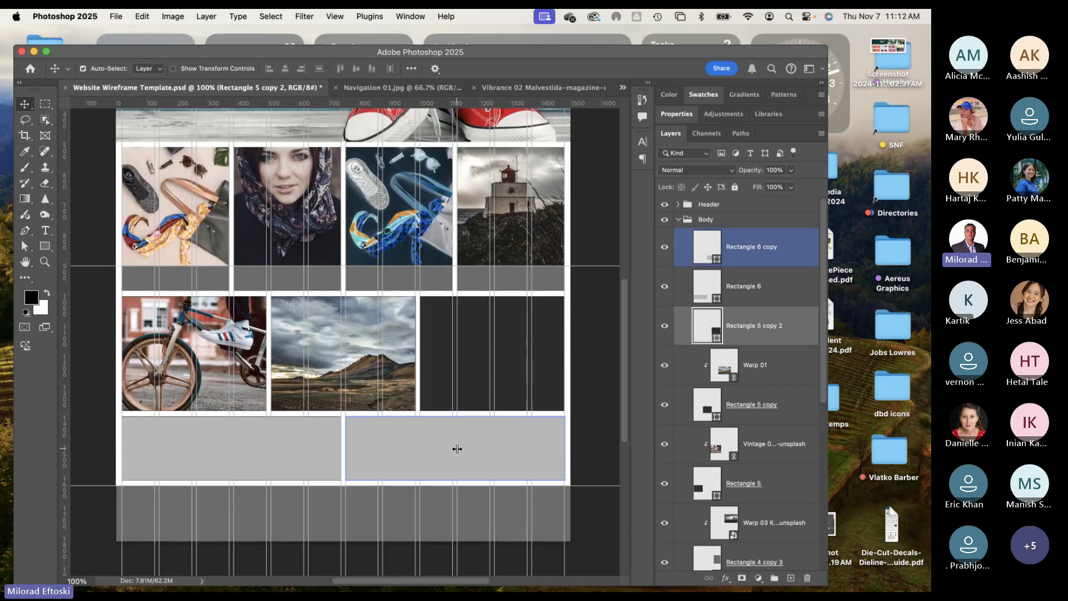
{"action": "scroll", "coordinate": [459, 449], "scroll_direction": "up", "scroll_amount": 3}
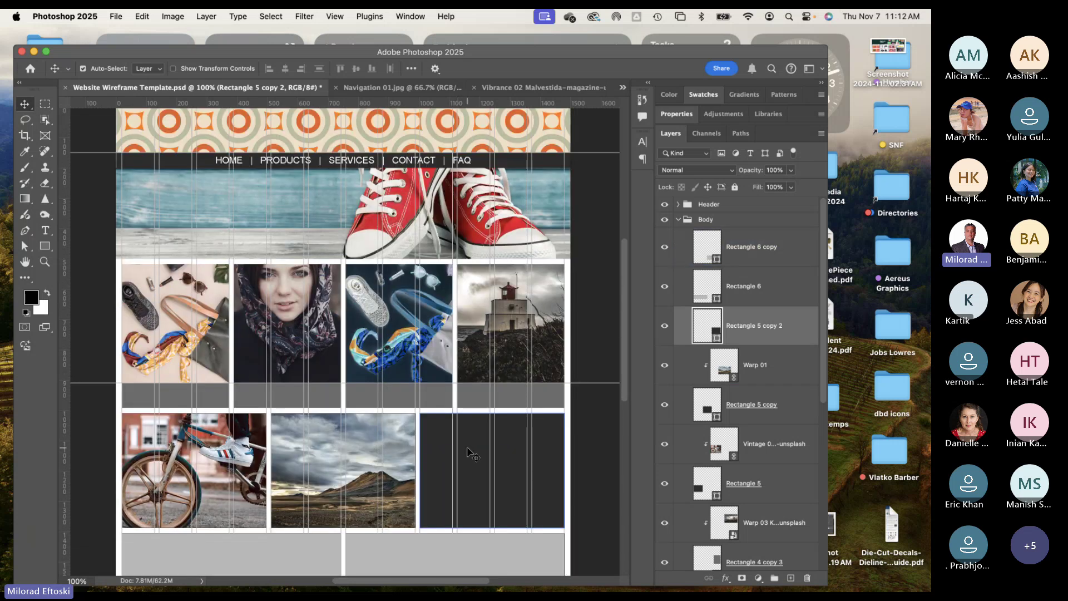
{"action": "left_click", "coordinate": [115, 16]}
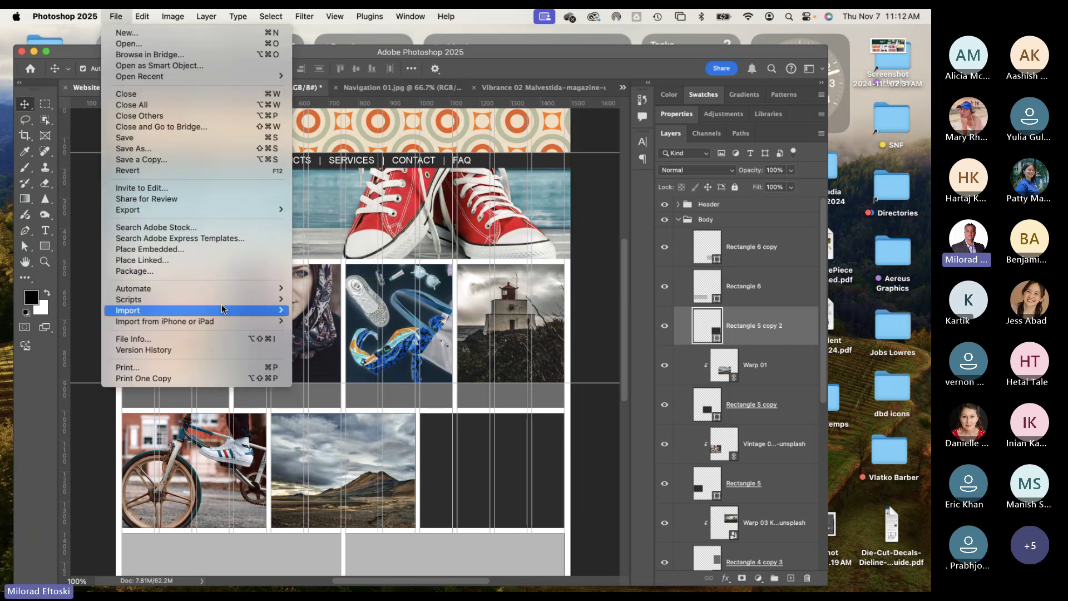
{"action": "left_click", "coordinate": [183, 259]}
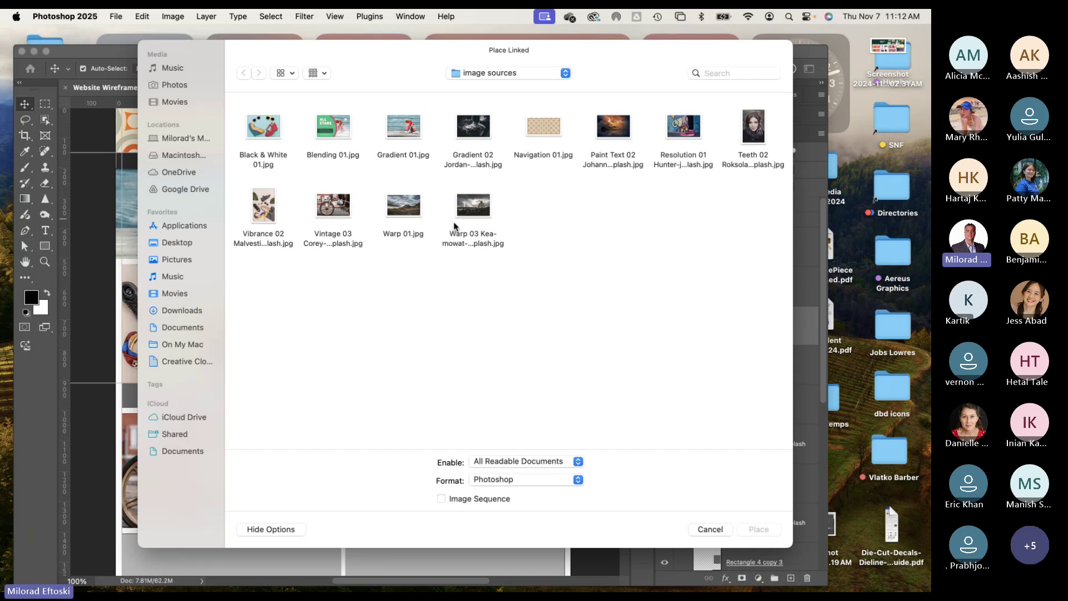
{"action": "left_click", "coordinate": [264, 130]}
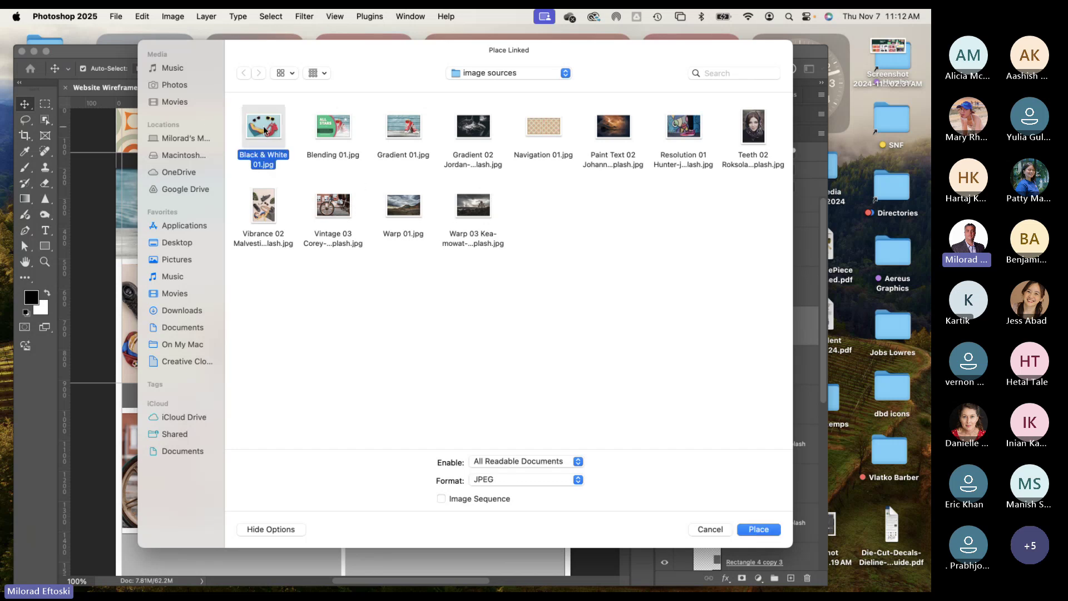
{"action": "double_click", "coordinate": [264, 130]}
Step: Move Black & White 01 into the lower-right box, enlarge it, and clip it to Rectangle 5 copy 2
{"action": "left_click_drag", "start_coordinate": [367, 343], "coordinate": [515, 458]}
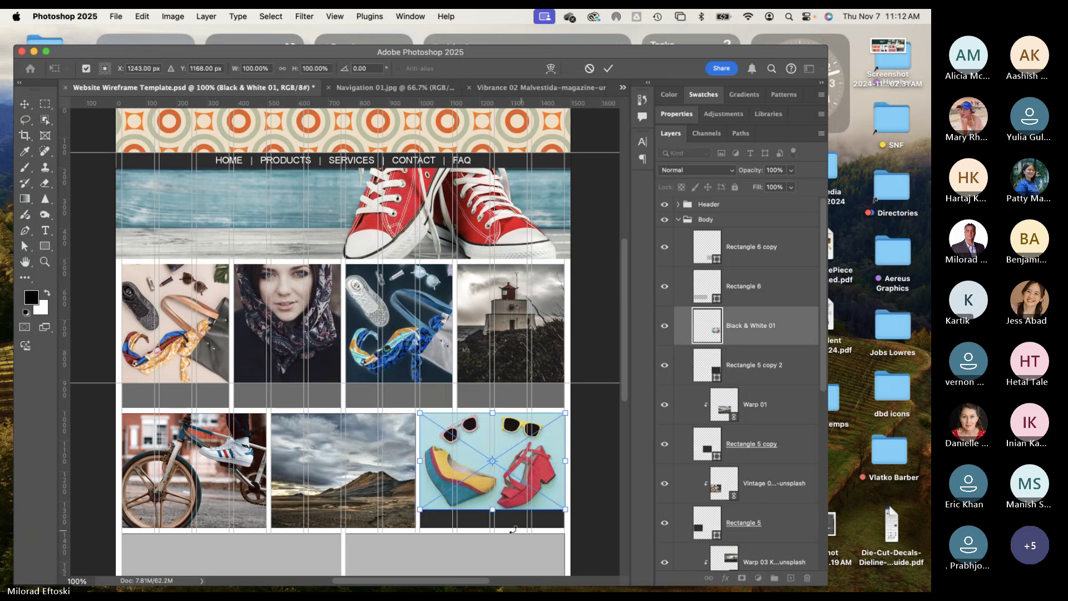
{"action": "left_click_drag", "start_coordinate": [492, 510], "coordinate": [493, 520]}
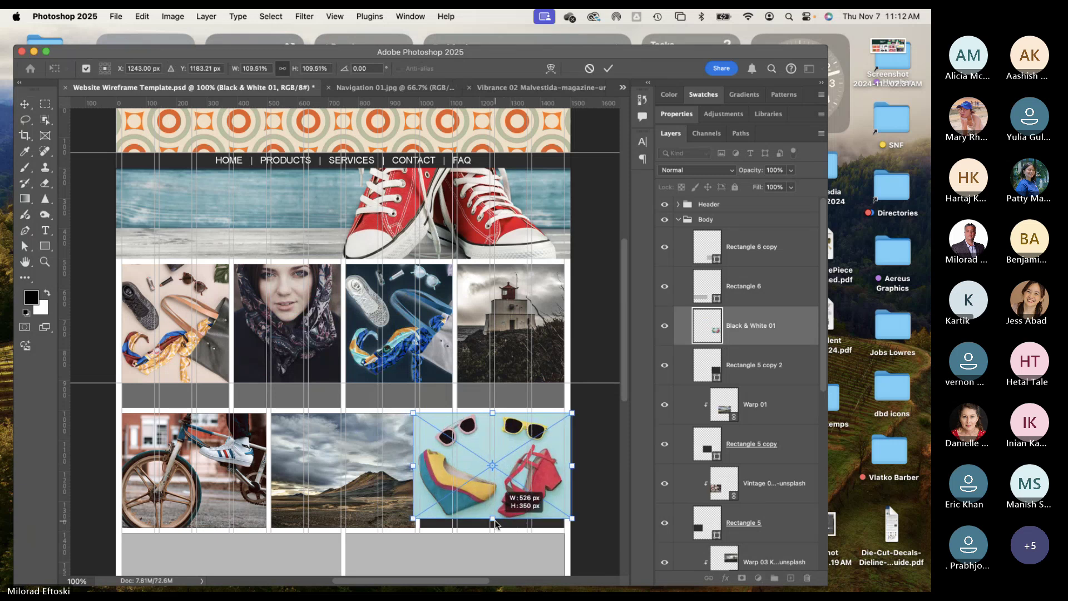
{"action": "key", "text": "Return"}
{"action": "left_click", "coordinate": [784, 356]}
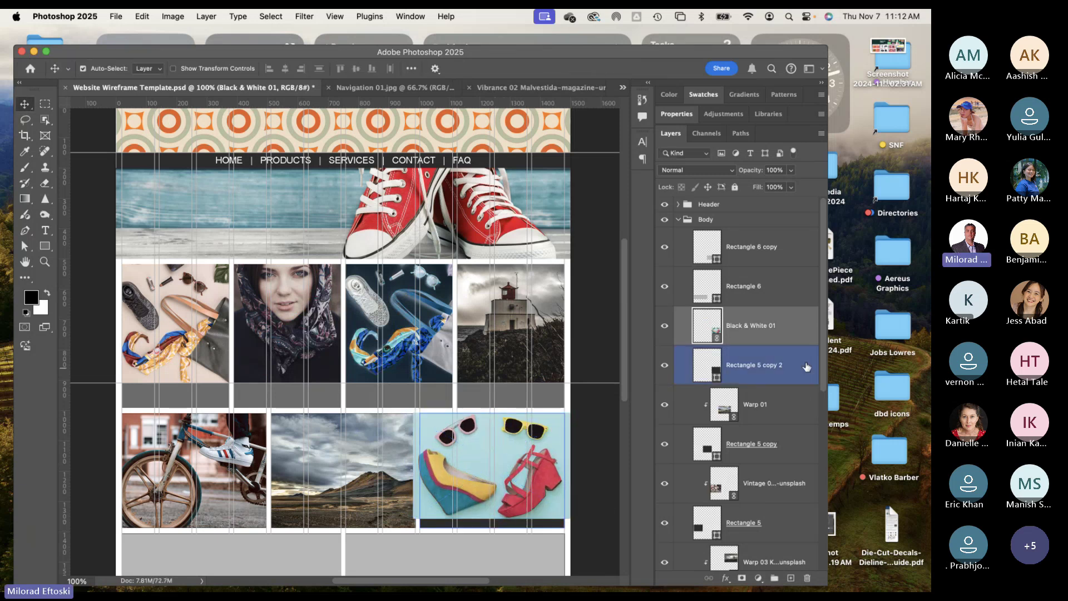
{"action": "left_click", "coordinate": [784, 345], "text": "alt"}
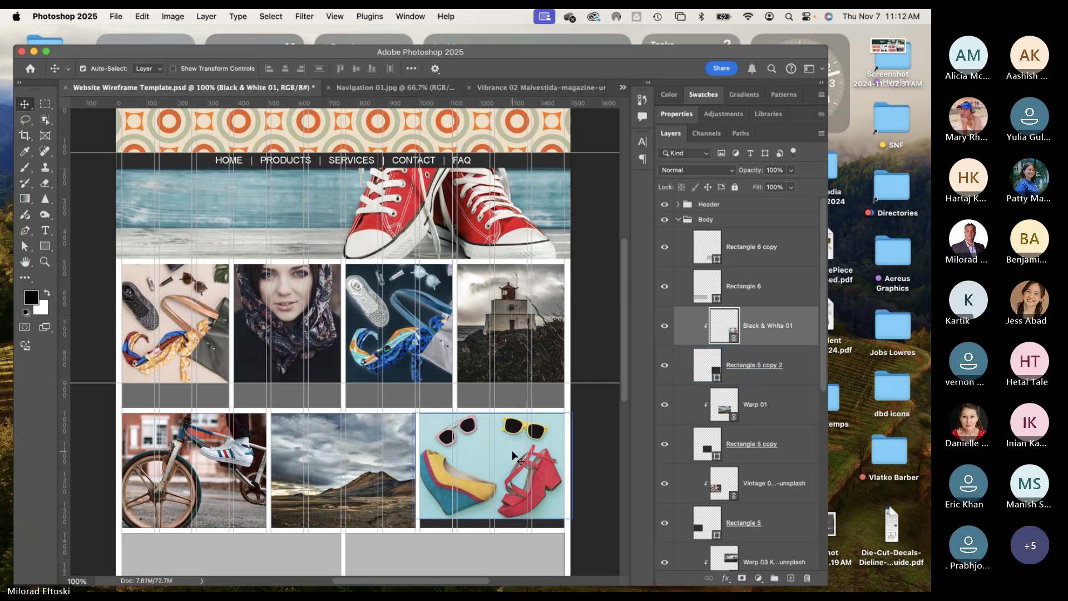
Step: Nudge the shoes photo down and stretch it upward with Free Transform to fill its box
{"action": "key", "text": "Down"}
{"action": "key", "text": "Down"}
{"action": "key", "text": "Down"}
{"action": "key", "text": "Down"}
{"action": "key", "text": "Down"}
{"action": "key", "text": "Down"}
{"action": "key", "text": "Down"}
{"action": "key", "text": "Down"}
{"action": "key", "text": "Down"}
{"action": "key", "text": "Down"}
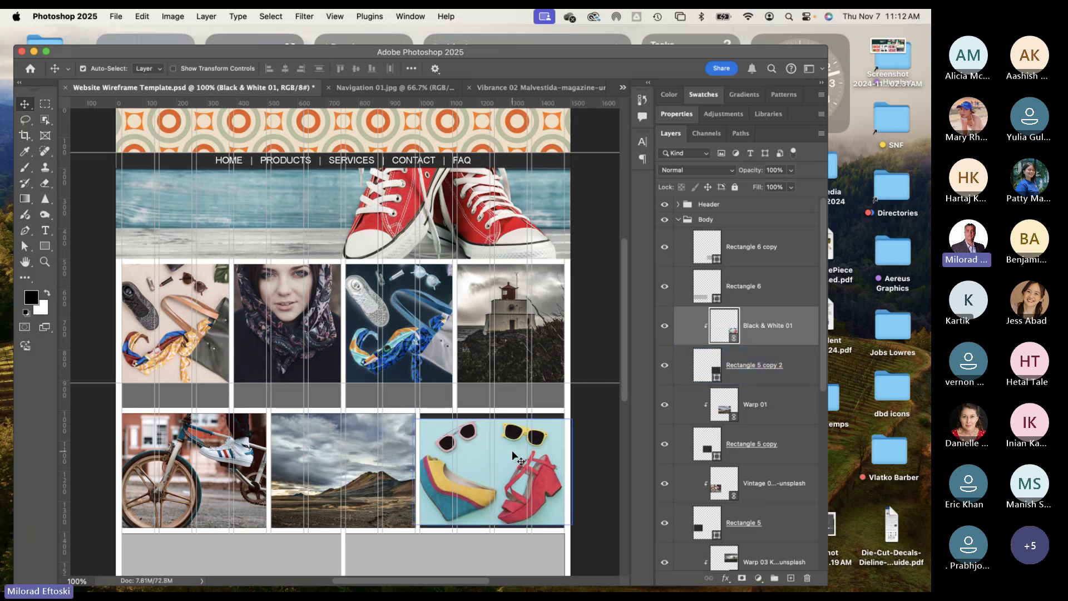
{"action": "key", "text": "super+t"}
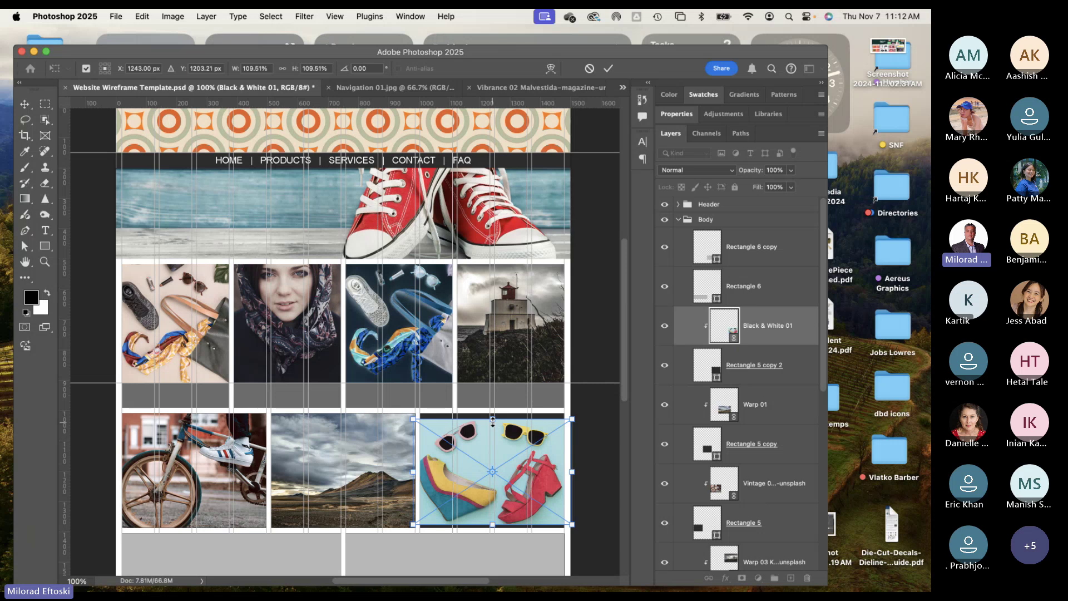
{"action": "left_click_drag", "start_coordinate": [493, 421], "coordinate": [496, 410]}
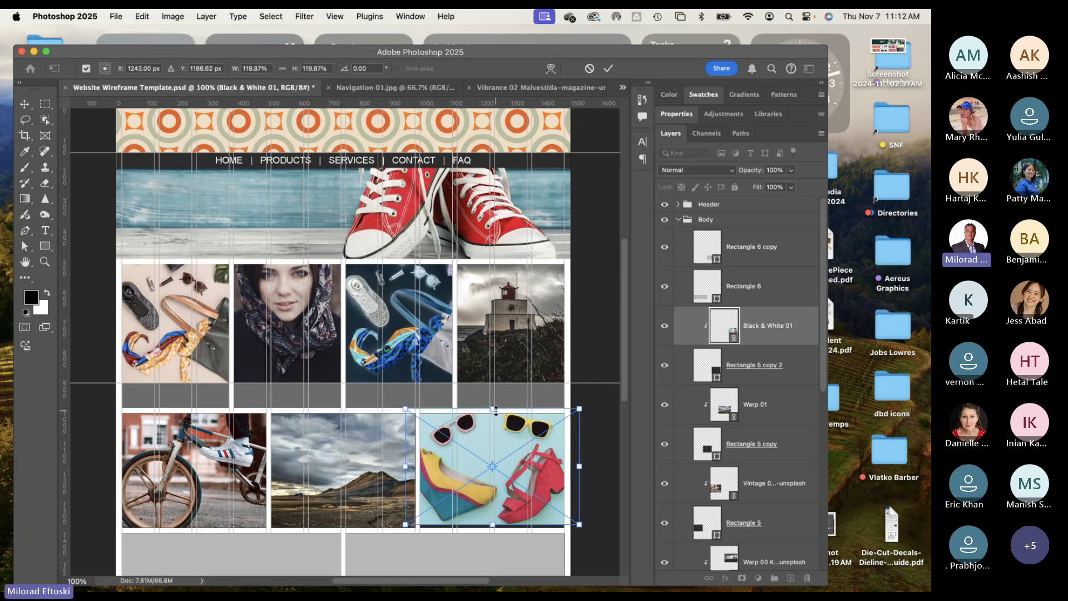
{"action": "key", "text": "Return"}
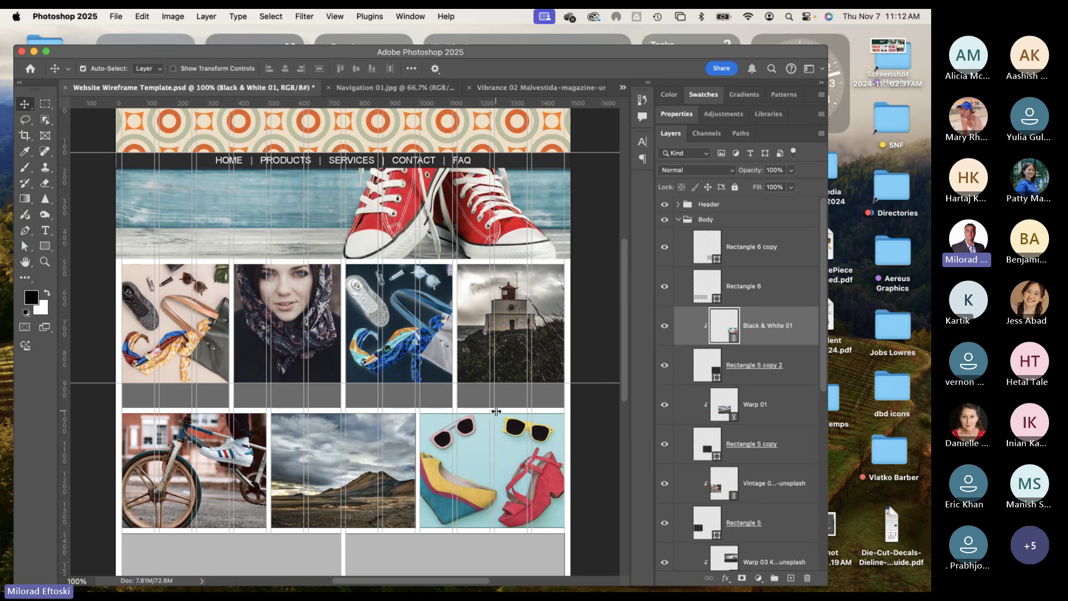
{"action": "left_click", "coordinate": [562, 421]}
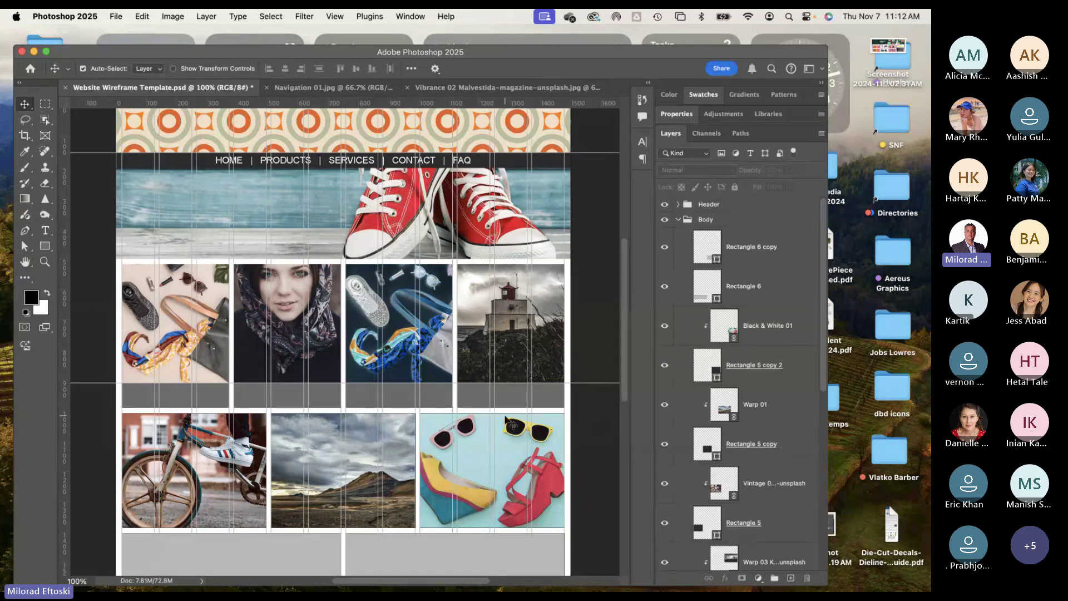
Step: Select the bottom grey boxes and dark footer rectangle to check their layers, ending on Rectangle 6 copy
{"action": "scroll", "coordinate": [509, 423], "scroll_direction": "down", "scroll_amount": 3}
{"action": "left_click", "coordinate": [256, 483]}
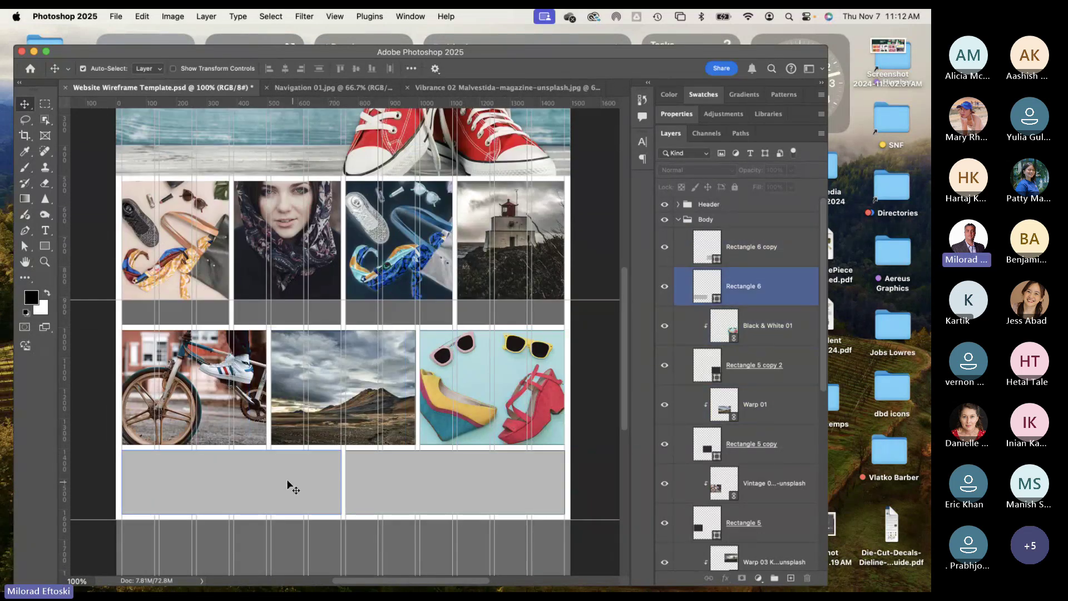
{"action": "left_click", "coordinate": [392, 480]}
{"action": "scroll", "coordinate": [406, 477], "scroll_direction": "down", "scroll_amount": 3}
{"action": "left_click", "coordinate": [420, 476]}
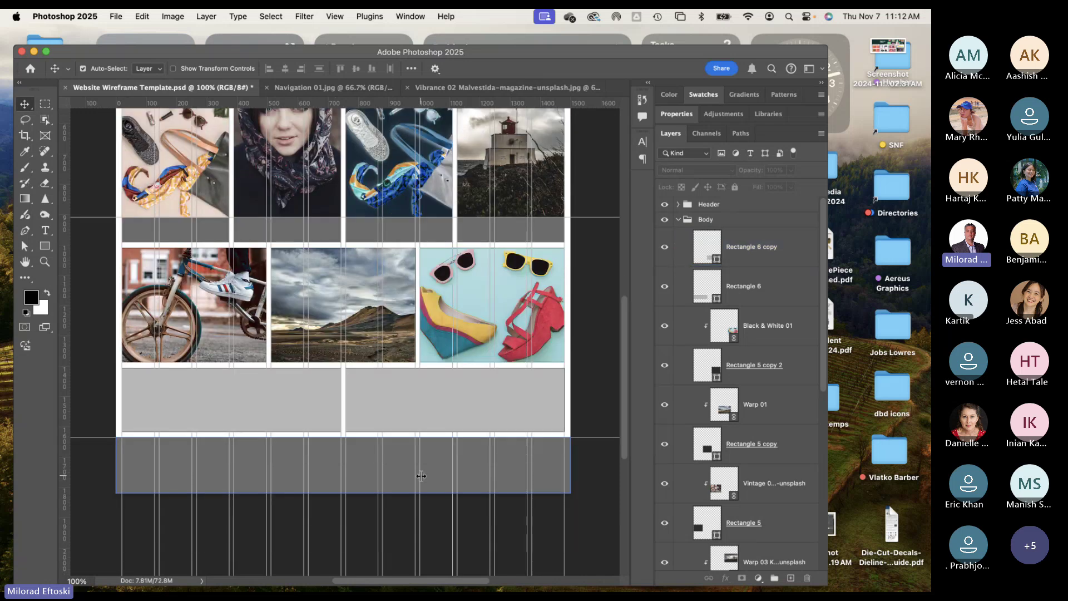
{"action": "scroll", "coordinate": [500, 469], "scroll_direction": "up", "scroll_amount": 3}
{"action": "left_click", "coordinate": [501, 470]}
{"action": "scroll", "coordinate": [500, 469], "scroll_direction": "up", "scroll_amount": 3}
{"action": "left_click", "coordinate": [501, 470]}
{"action": "scroll", "coordinate": [501, 470], "scroll_direction": "down", "scroll_amount": 3}
{"action": "left_click", "coordinate": [501, 470]}
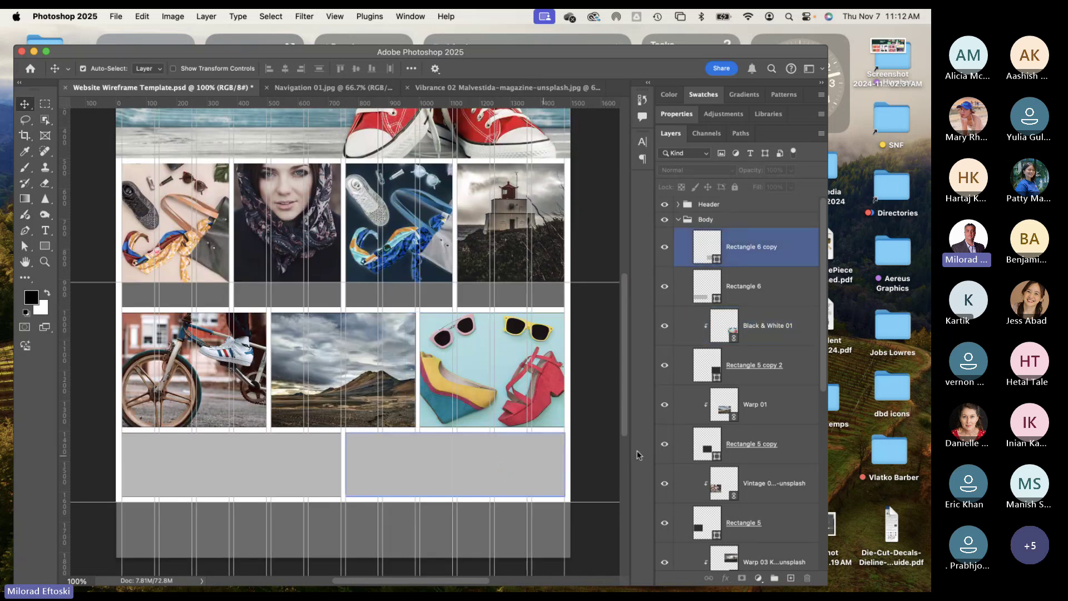
Step: Collapse the Body group, toggle its visibility off and back on, and zoom out to the whole page
{"action": "left_click", "coordinate": [678, 219]}
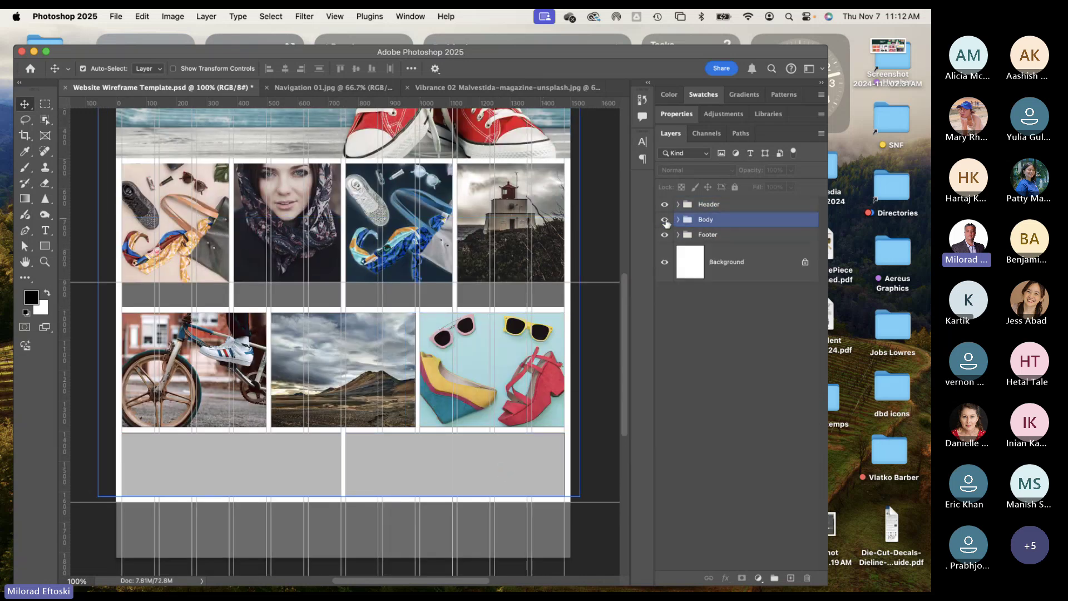
{"action": "left_click", "coordinate": [665, 220]}
{"action": "left_click", "coordinate": [664, 220]}
{"action": "key", "text": "super+minus"}
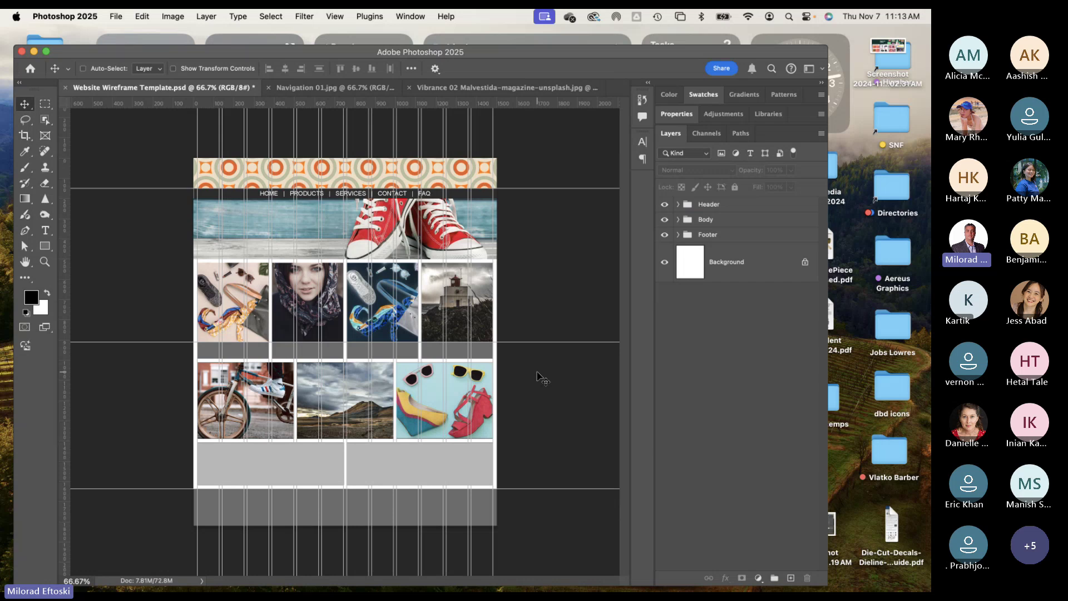
Step: Fill the Rectangle 4 caption bar with pure black (000000)
{"action": "key", "text": "super+equal"}
{"action": "key", "text": "super+equal"}
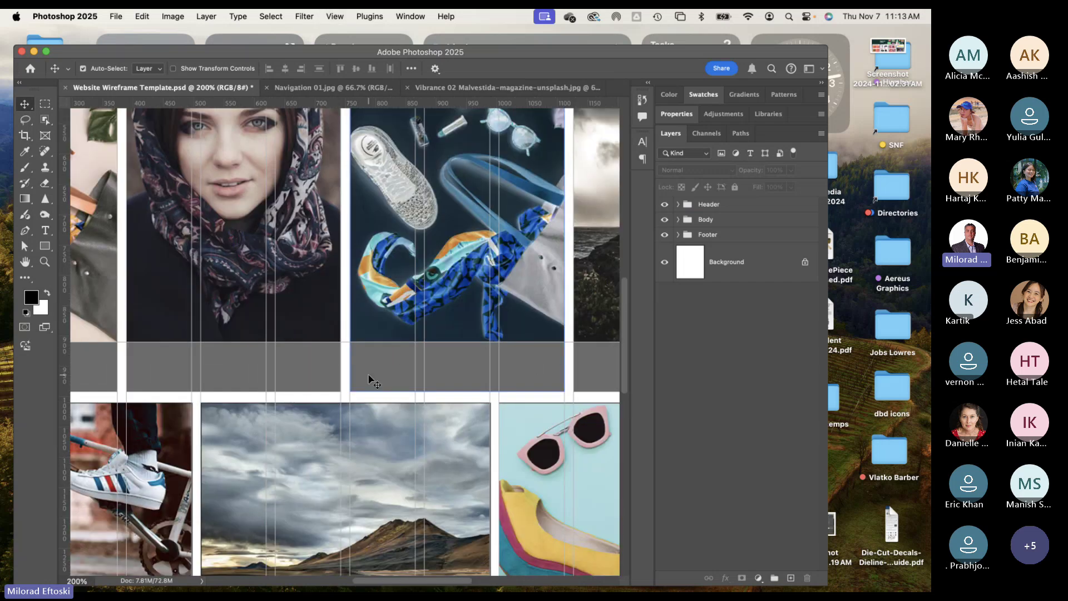
{"action": "key", "text": "super+minus"}
{"action": "scroll", "coordinate": [334, 361], "scroll_direction": "left", "scroll_amount": 2}
{"action": "left_click", "coordinate": [227, 348]}
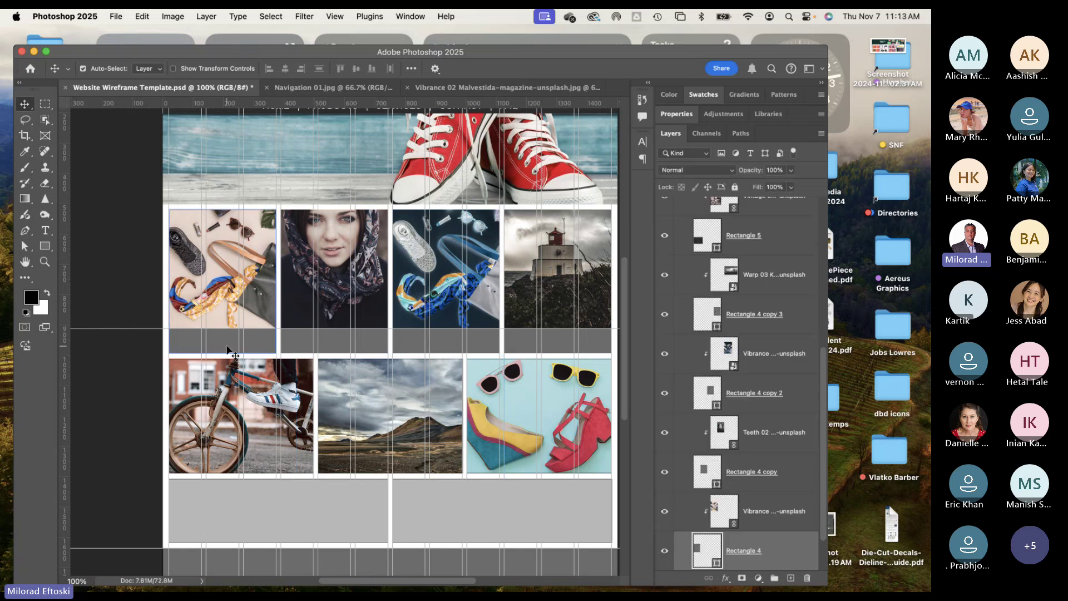
{"action": "left_click", "coordinate": [693, 410]}
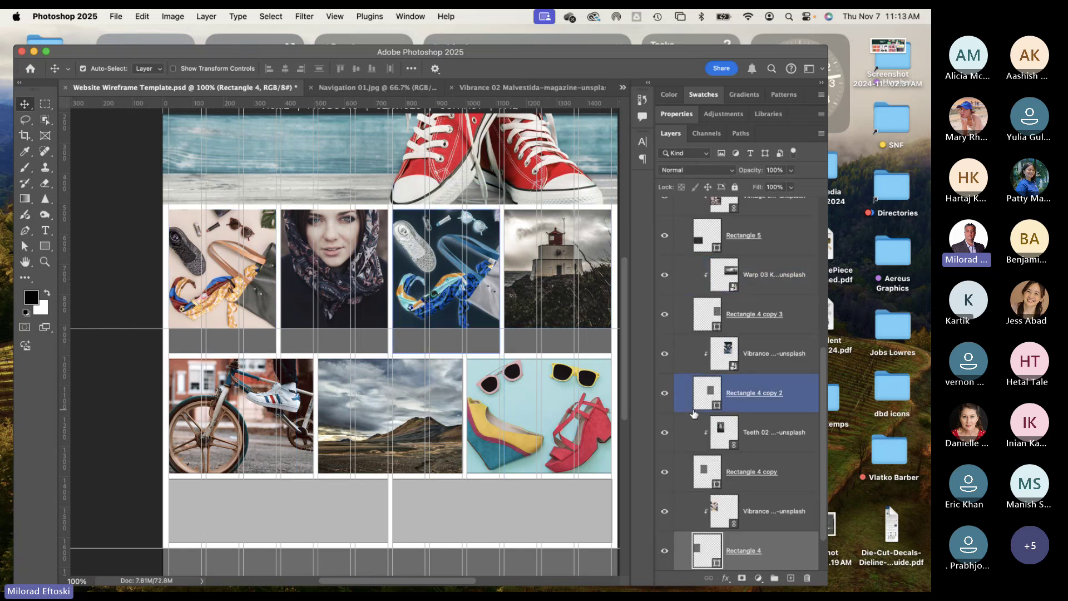
{"action": "left_click", "coordinate": [700, 543]}
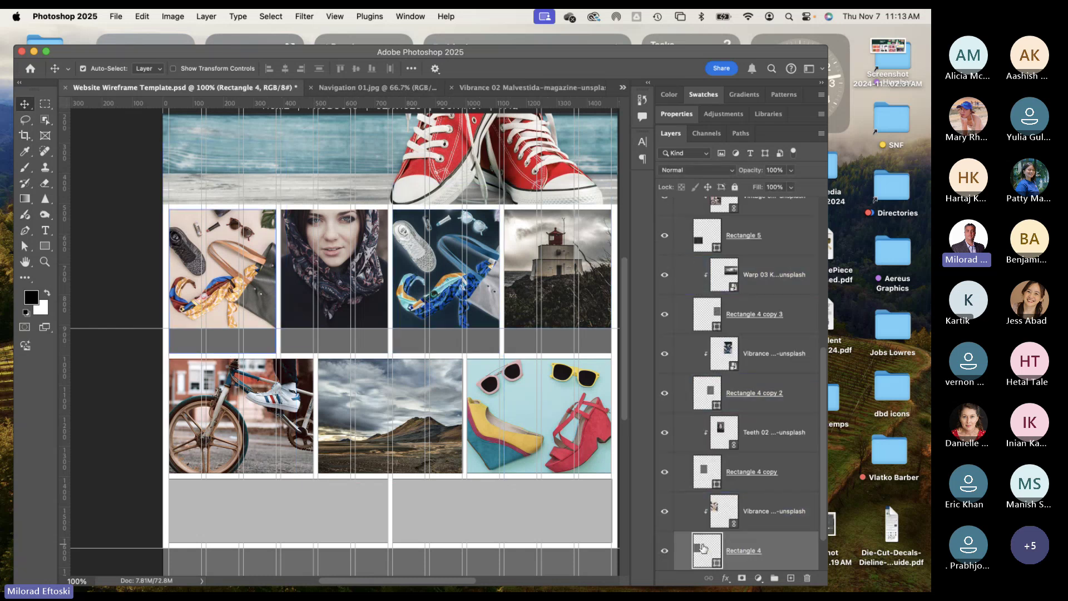
{"action": "double_click", "coordinate": [700, 544]}
{"action": "mouse_move", "coordinate": [528, 307]}
{"action": "left_mouse_down"}
{"action": "mouse_move", "coordinate": [506, 357]}
{"action": "mouse_move", "coordinate": [507, 399]}
{"action": "left_mouse_up"}
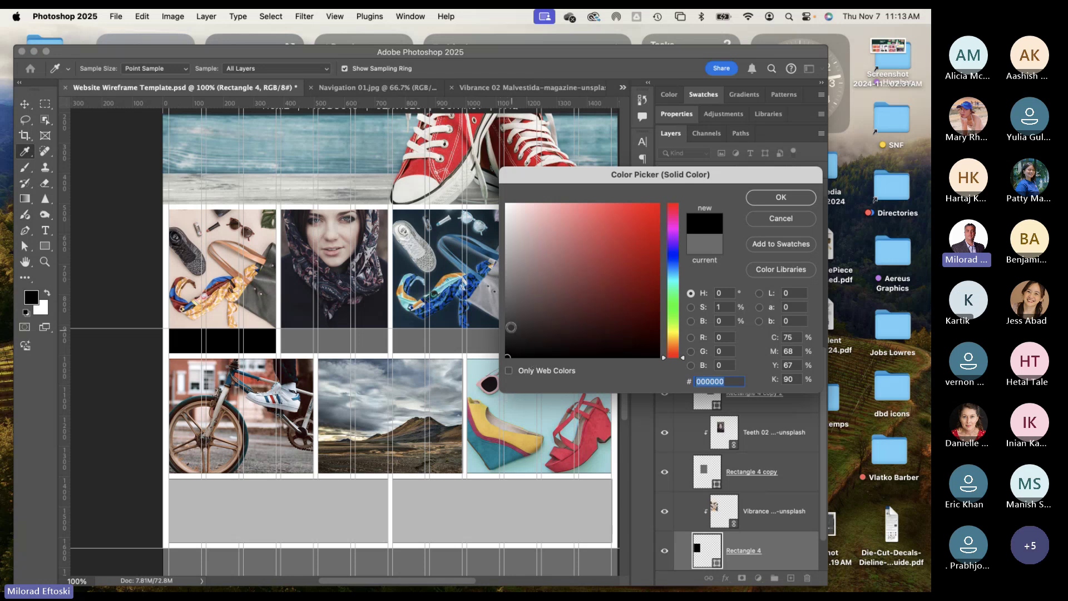
{"action": "left_click", "coordinate": [505, 308]}
{"action": "left_click", "coordinate": [506, 307]}
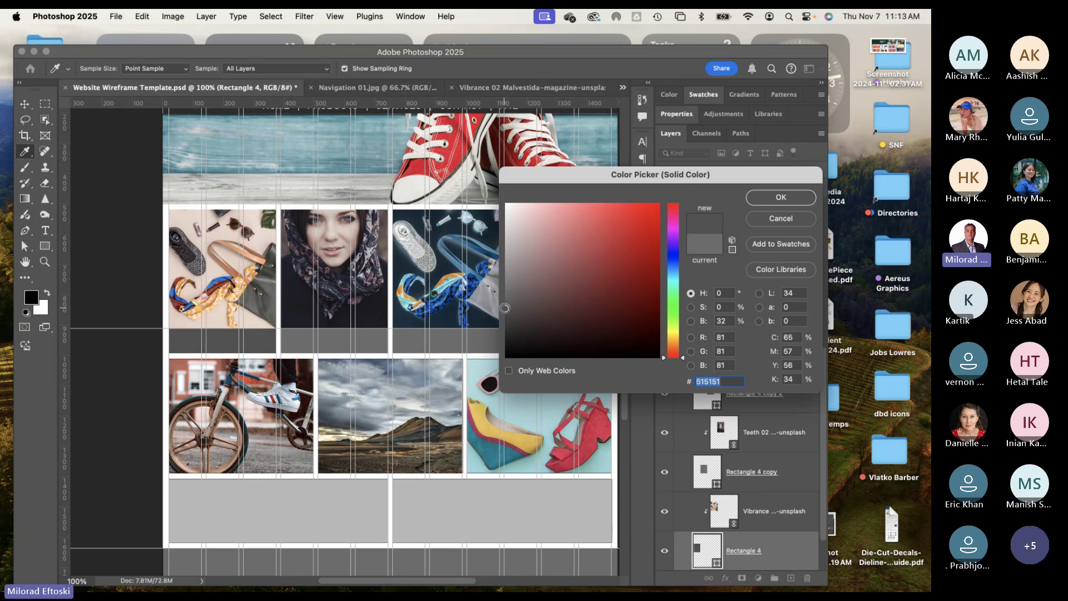
{"action": "left_click_drag", "start_coordinate": [514, 333], "coordinate": [499, 390]}
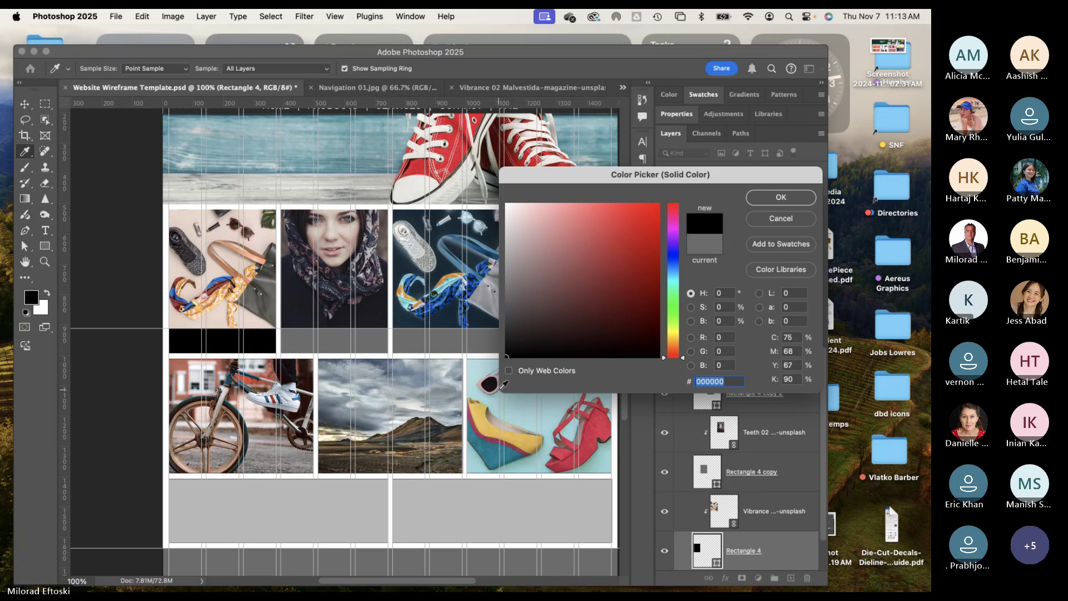
{"action": "left_click", "coordinate": [780, 197]}
Step: Set the Rectangle 4 copy, copy 2 and copy 3 caption bars to black as well
{"action": "left_click", "coordinate": [676, 365]}
{"action": "left_click", "coordinate": [703, 469]}
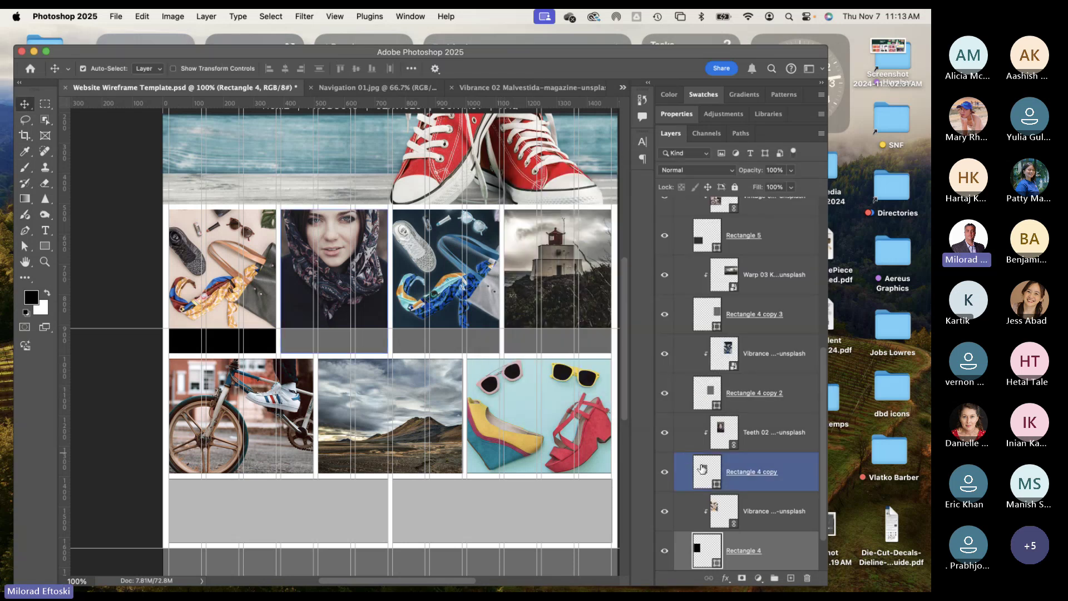
{"action": "double_click", "coordinate": [702, 468]}
{"action": "left_click_drag", "start_coordinate": [515, 285], "coordinate": [489, 380]}
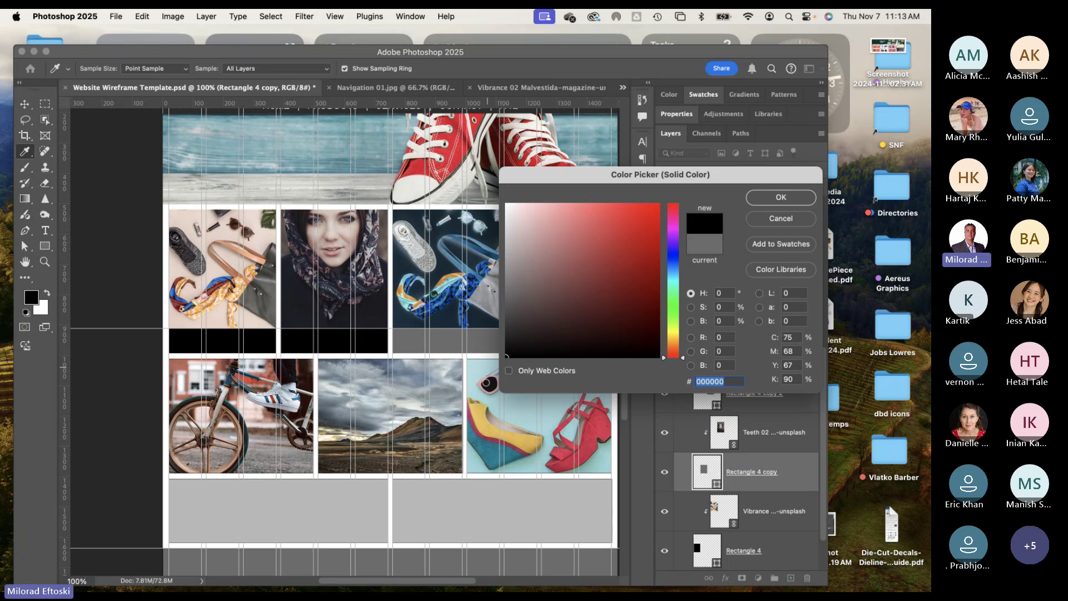
{"action": "left_click", "coordinate": [761, 198]}
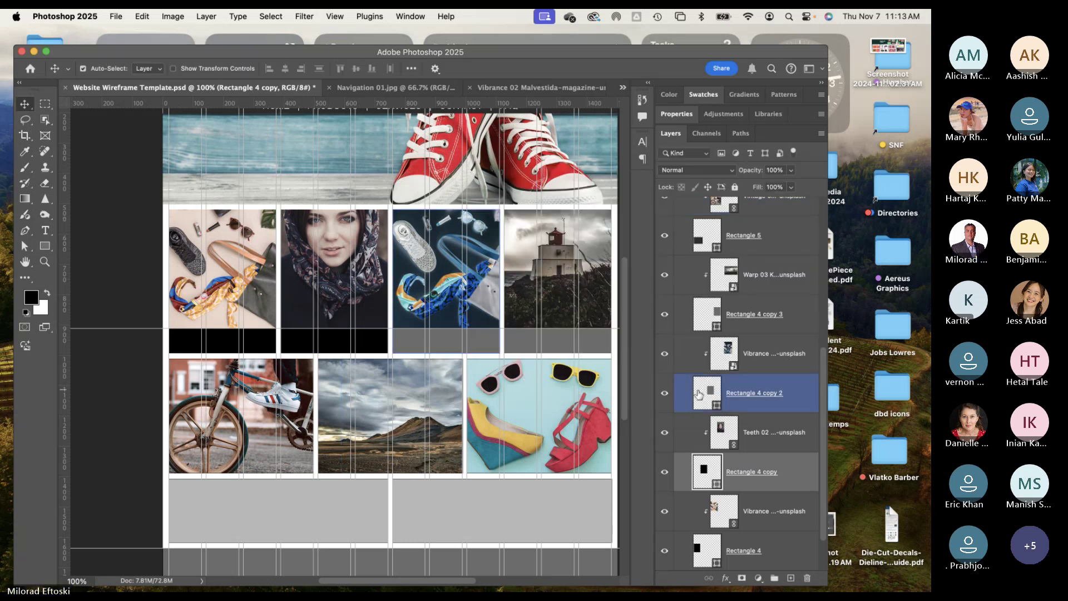
{"action": "left_click", "coordinate": [699, 394]}
{"action": "double_click", "coordinate": [699, 394]}
{"action": "left_click_drag", "start_coordinate": [516, 300], "coordinate": [493, 383]}
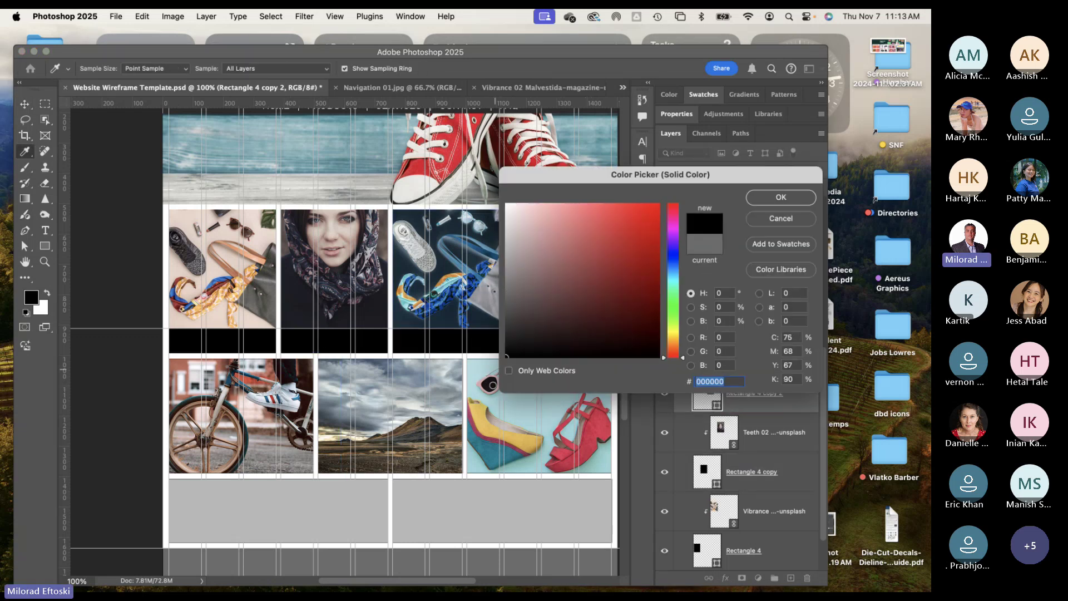
{"action": "left_click", "coordinate": [779, 198]}
{"action": "left_click", "coordinate": [708, 321]}
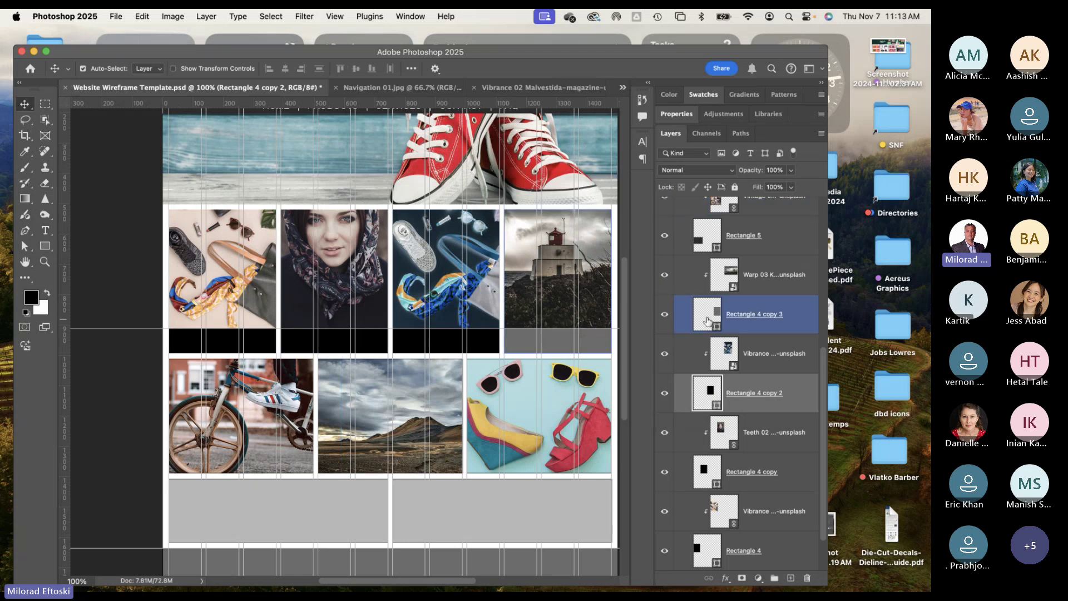
{"action": "double_click", "coordinate": [704, 318]}
{"action": "left_click_drag", "start_coordinate": [508, 298], "coordinate": [493, 399]}
Step: Confirm the black fill on the fourth caption bar
{"action": "left_click", "coordinate": [767, 199]}
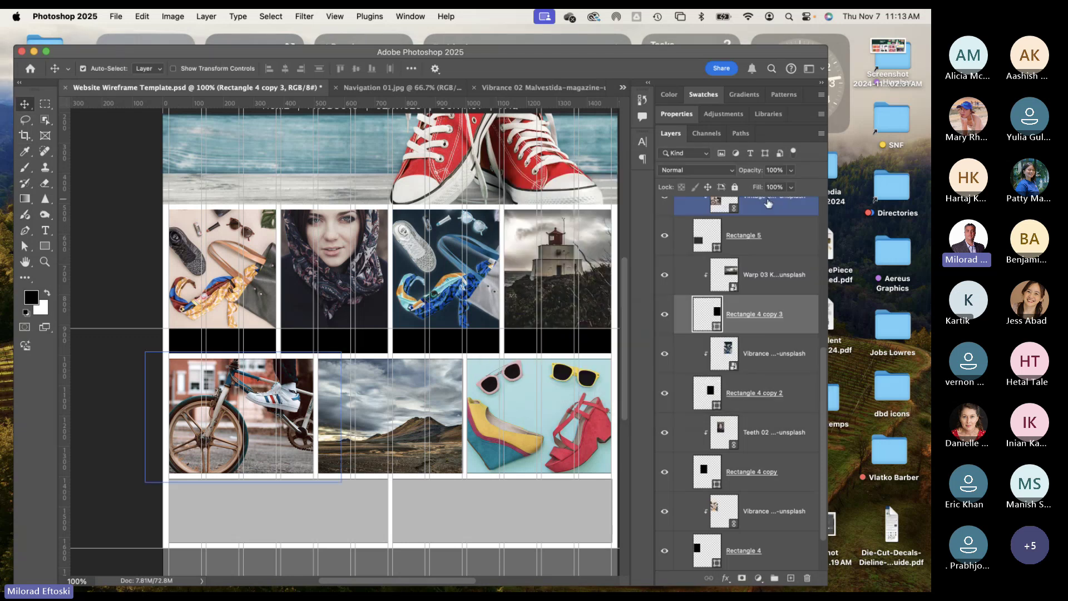
{"action": "scroll", "coordinate": [723, 250], "scroll_direction": "up", "scroll_amount": 5}
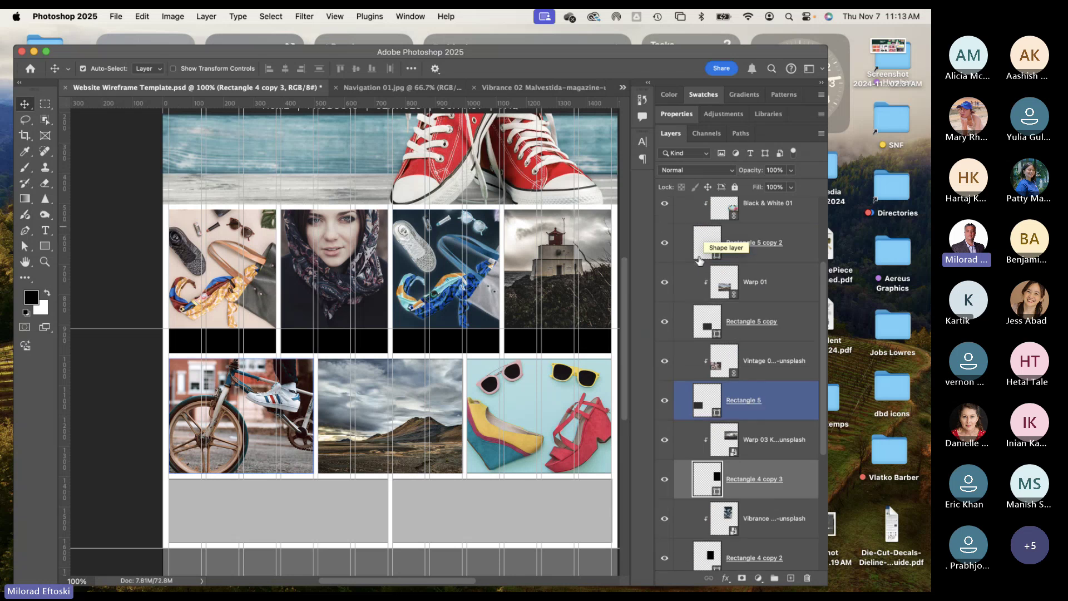
{"action": "left_click", "coordinate": [674, 263]}
{"action": "scroll", "coordinate": [684, 250], "scroll_direction": "up", "scroll_amount": 3}
Step: Collapse the Body group in the Layers panel
{"action": "left_click", "coordinate": [690, 220]}
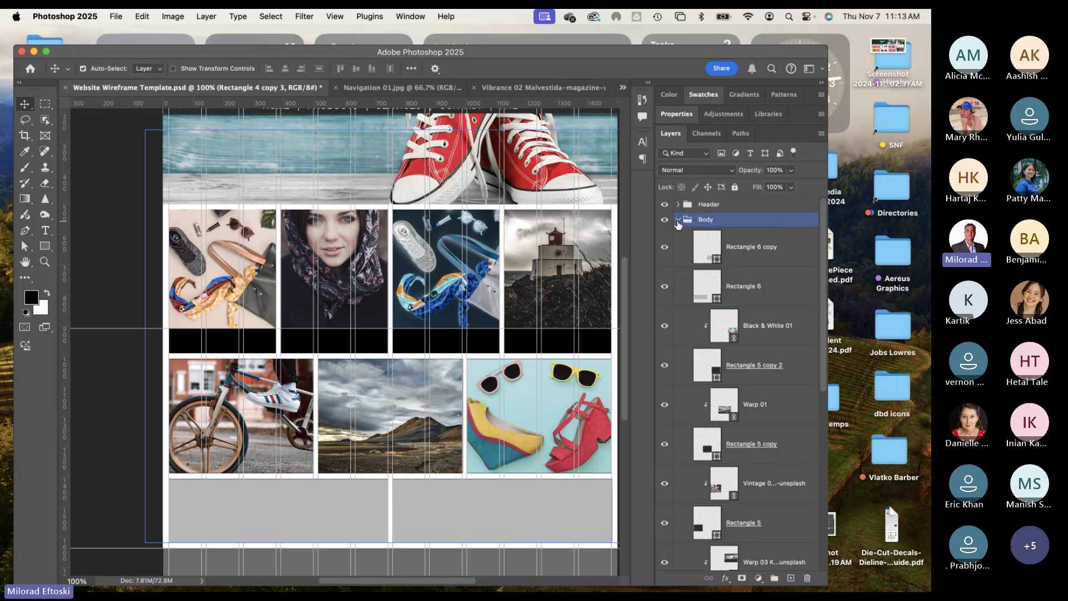
{"action": "left_click", "coordinate": [677, 220]}
{"action": "left_click", "coordinate": [678, 220]}
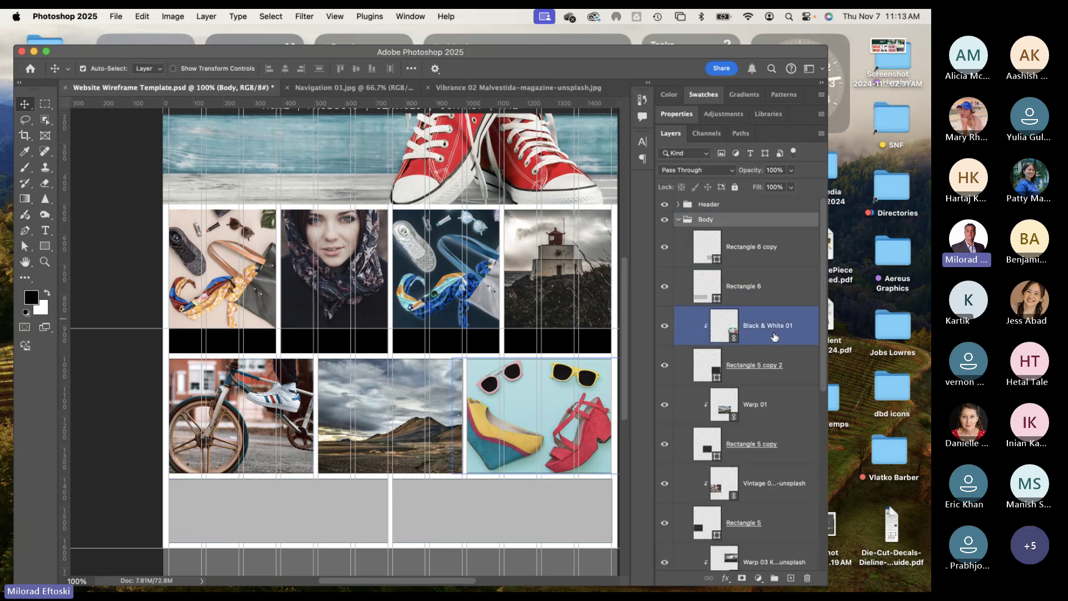
{"action": "left_click", "coordinate": [682, 234]}
{"action": "left_click", "coordinate": [680, 221]}
{"action": "left_click", "coordinate": [677, 219]}
{"action": "left_click", "coordinate": [677, 220]}
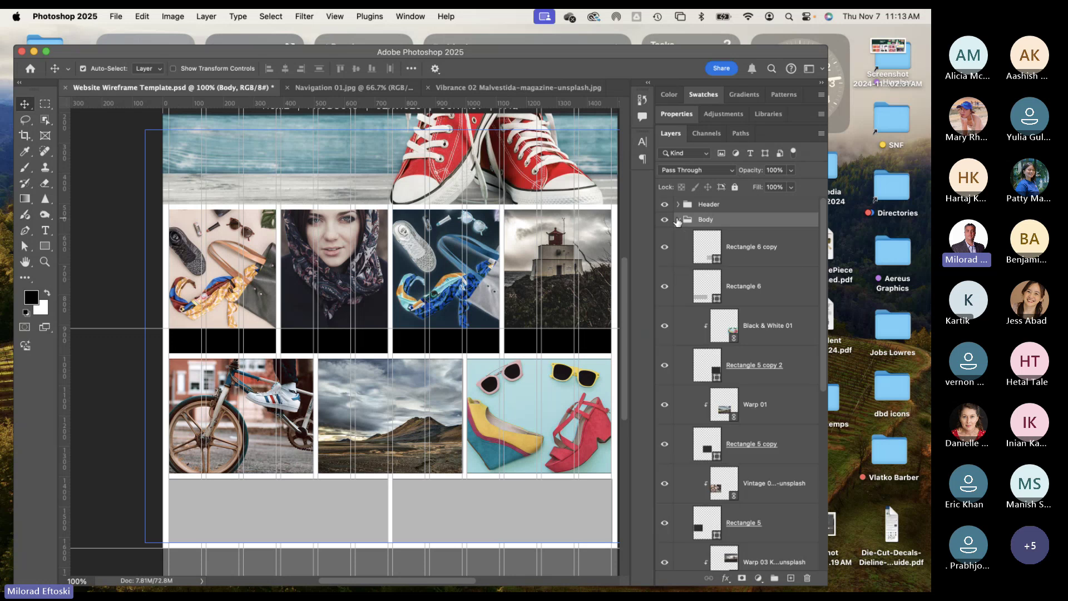
{"action": "left_click", "coordinate": [677, 220]}
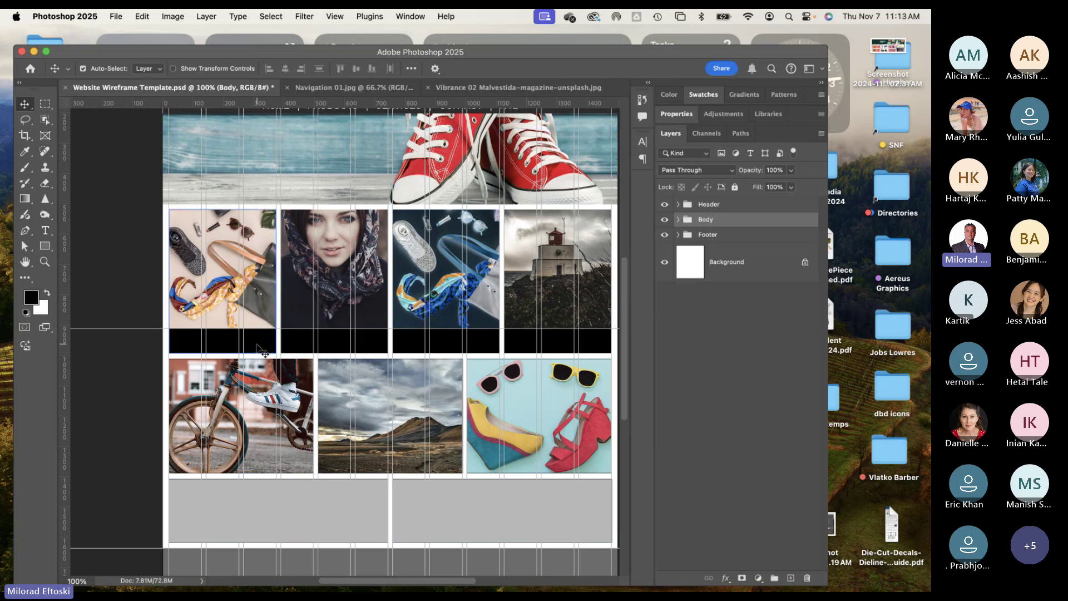
Step: Scroll the canvas up and switch to Chrome
{"action": "scroll", "coordinate": [259, 349], "scroll_direction": "up", "scroll_amount": 6}
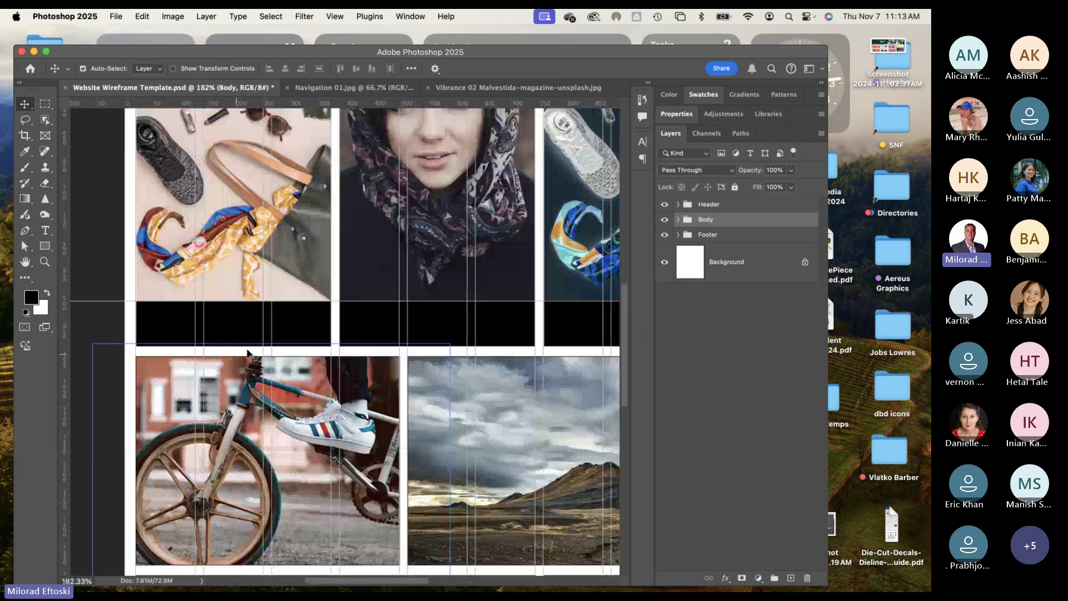
{"action": "scroll", "coordinate": [256, 354], "scroll_direction": "up", "scroll_amount": 2}
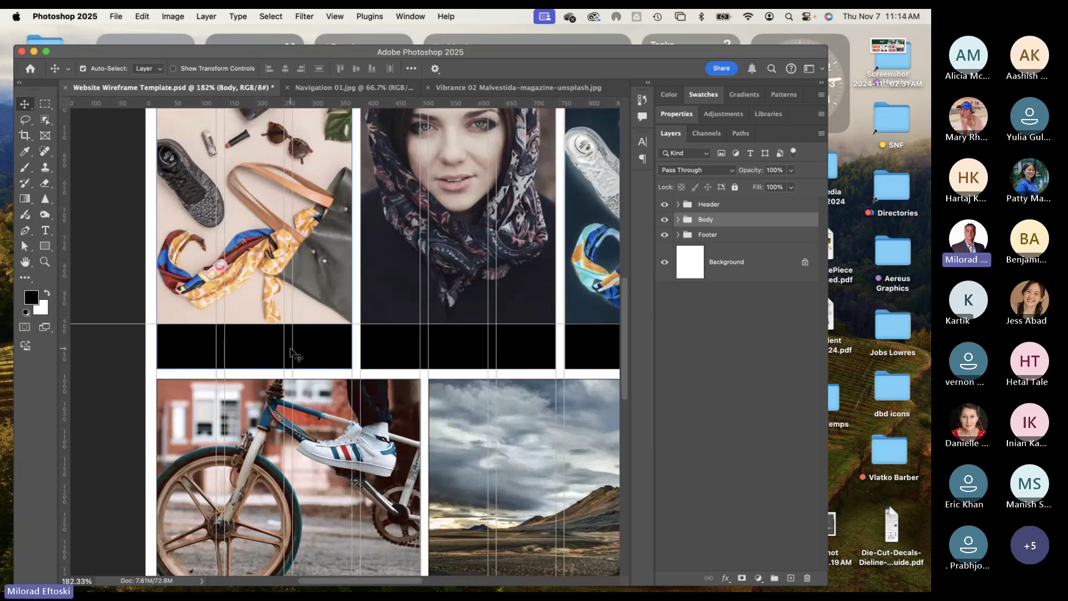
{"action": "scroll", "coordinate": [278, 356], "scroll_direction": "up", "scroll_amount": 1}
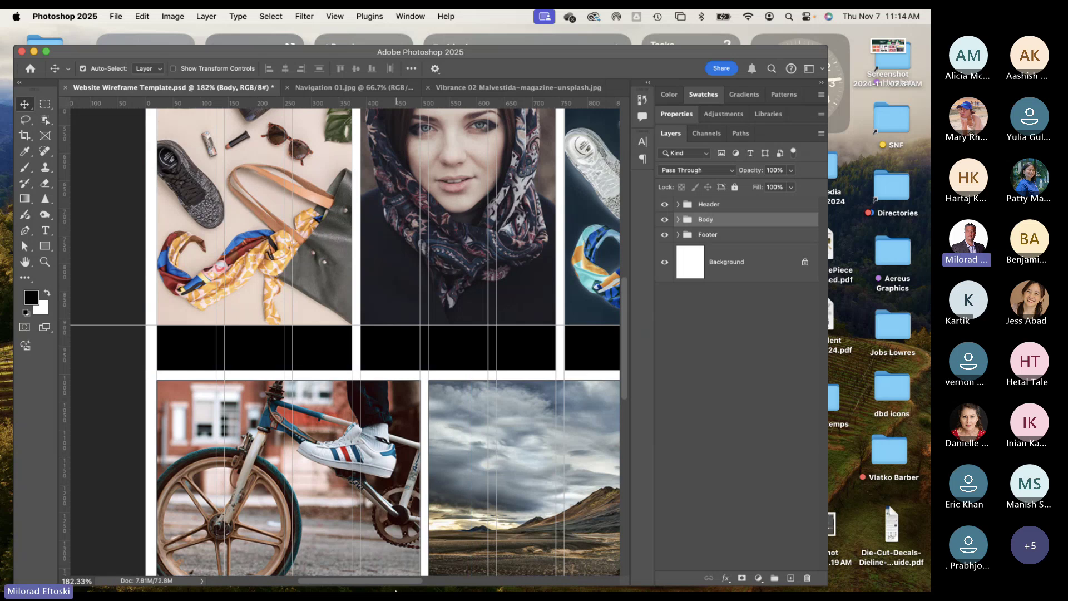
{"action": "key", "text": "super+Tab"}
{"action": "key", "text": "super+Tab"}
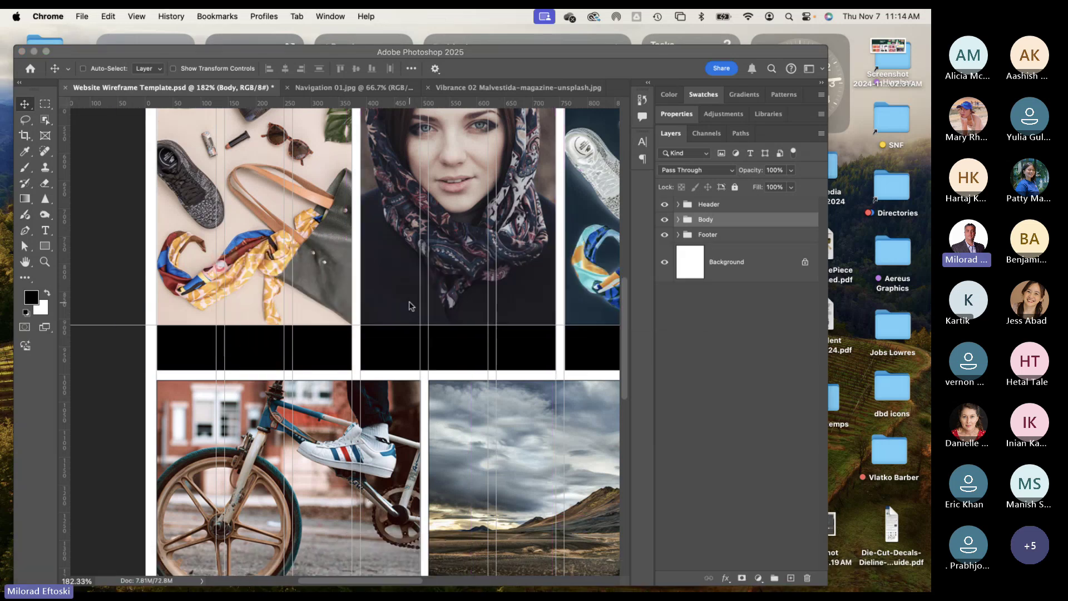
Step: On the Amazon.ca home page, select the Today's Deals and Shop early holiday gifts headings
{"action": "mouse_move", "coordinate": [443, 581]}
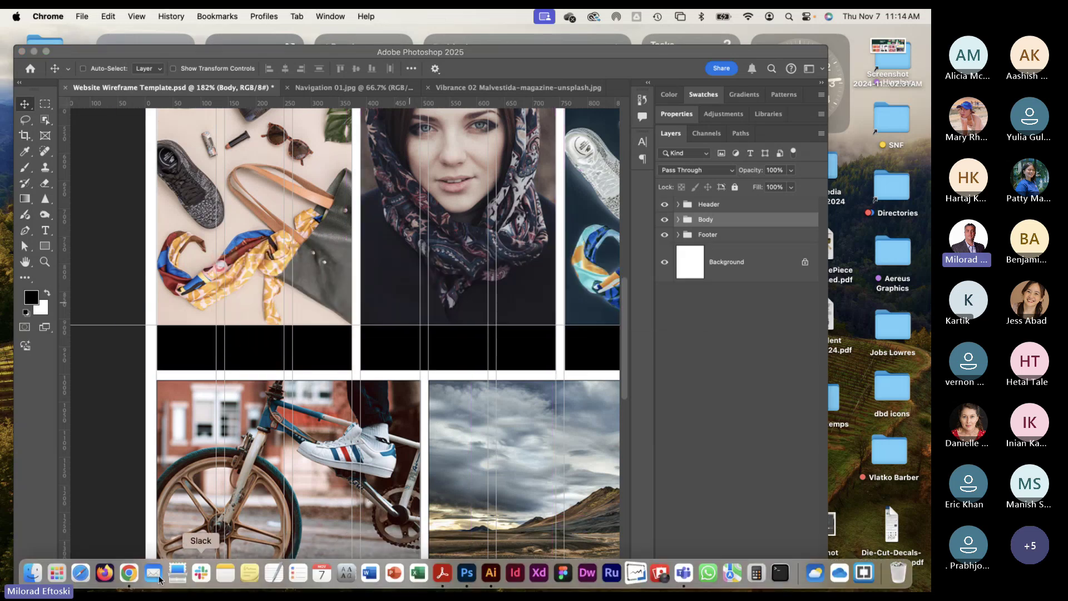
{"action": "left_click", "coordinate": [130, 578]}
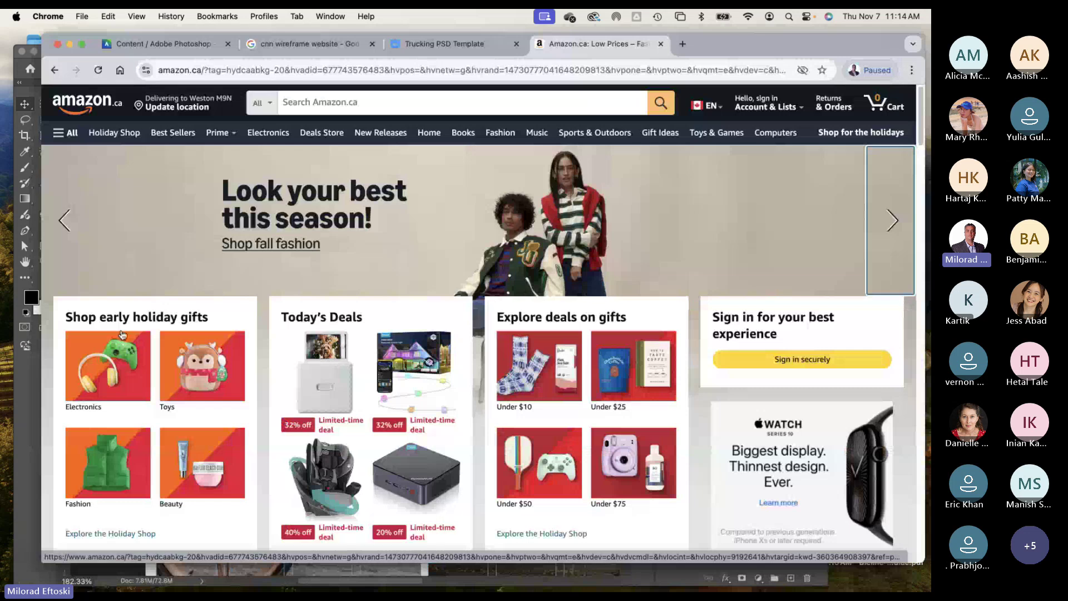
{"action": "scroll", "coordinate": [406, 237], "scroll_direction": "down", "scroll_amount": 3}
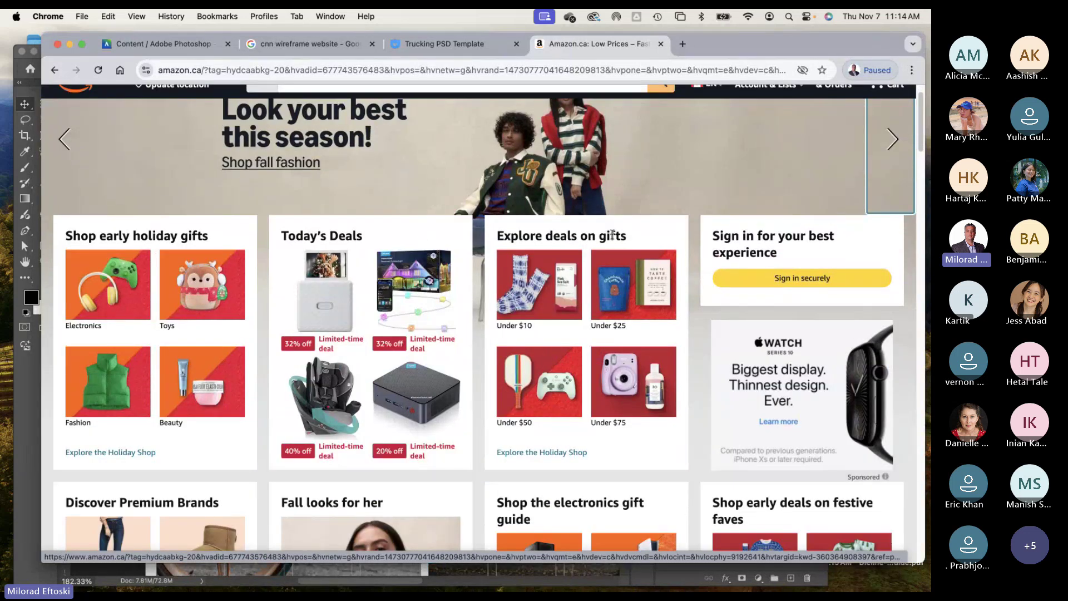
{"action": "triple_click", "coordinate": [325, 236]}
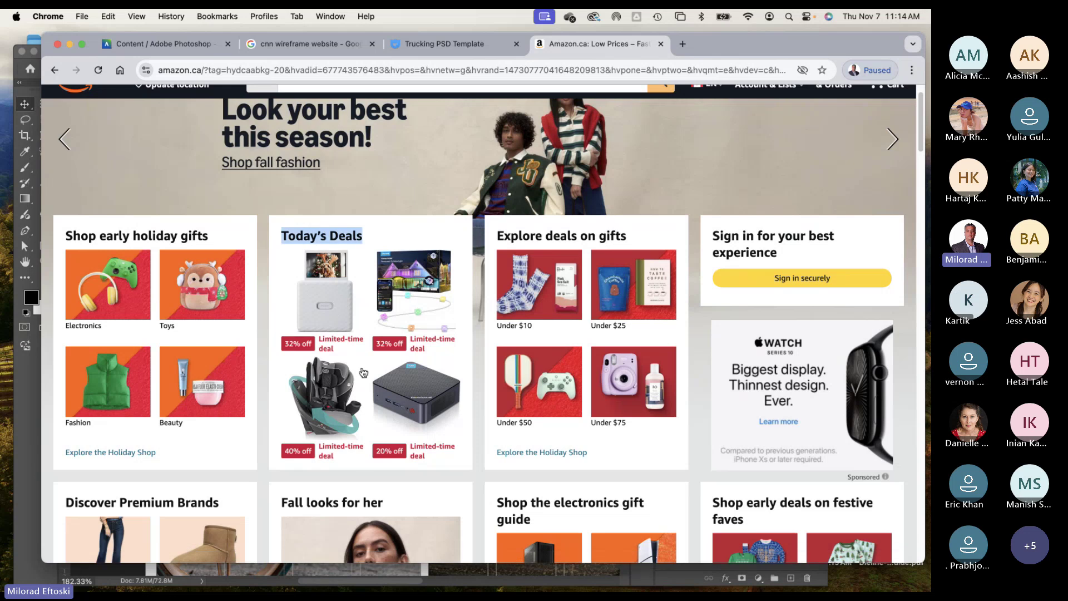
{"action": "triple_click", "coordinate": [153, 236]}
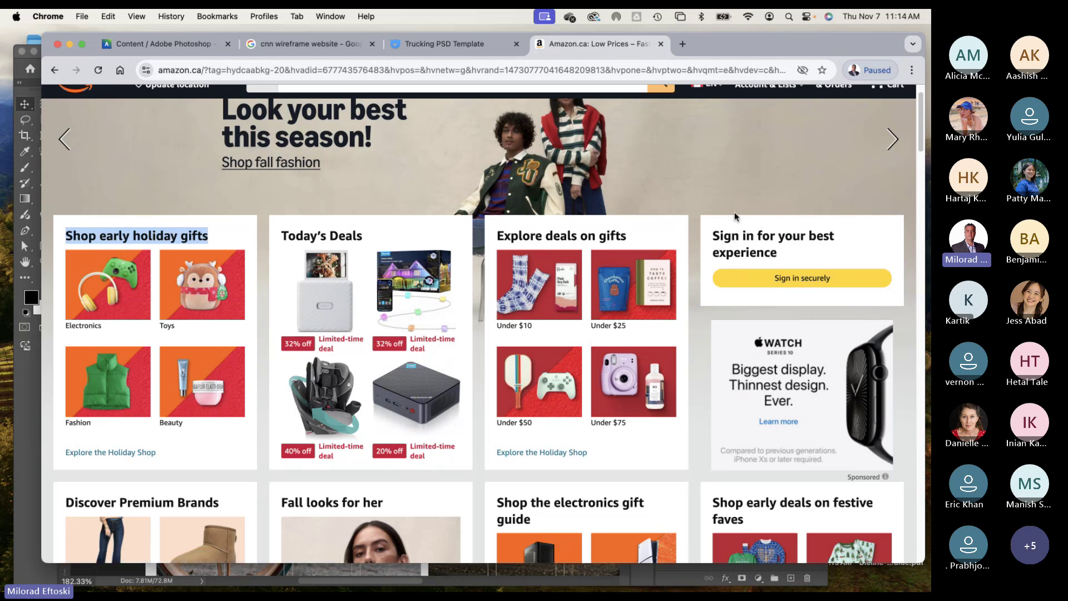
{"action": "scroll", "coordinate": [638, 323], "scroll_direction": "down", "scroll_amount": 2}
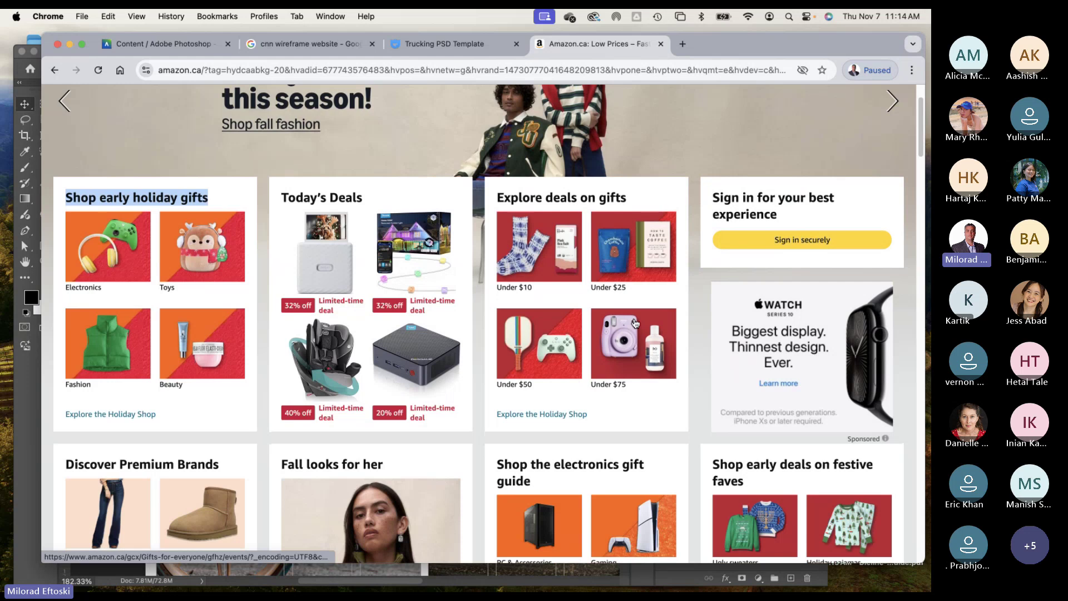
{"action": "key", "text": "super+Tab"}
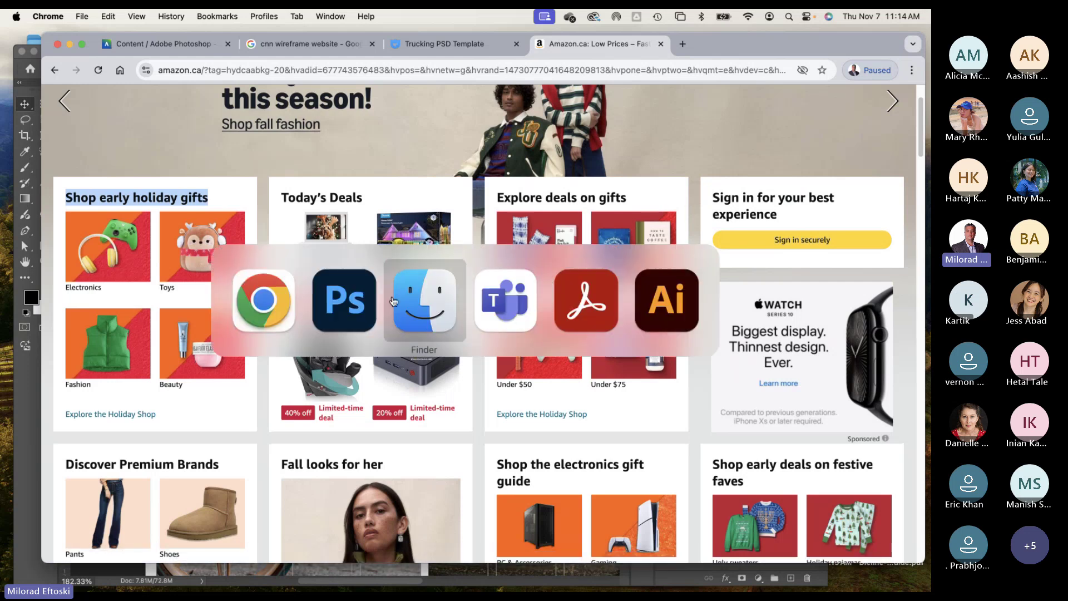
Step: Paste the Shop early holiday gifts heading as a new text layer in the first caption bar
{"action": "left_click", "coordinate": [344, 301]}
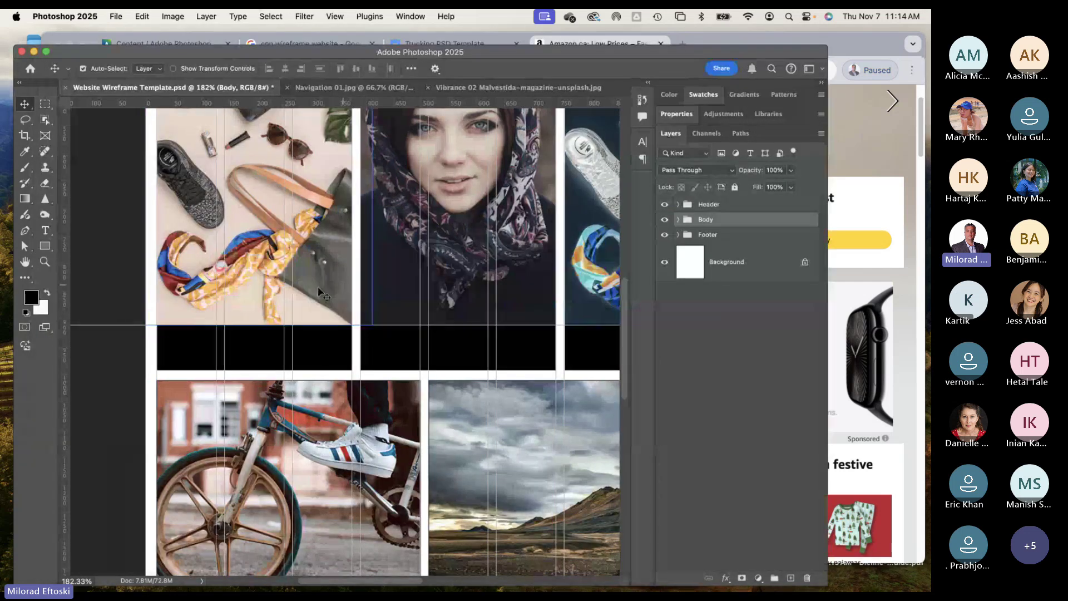
{"action": "left_click", "coordinate": [45, 231]}
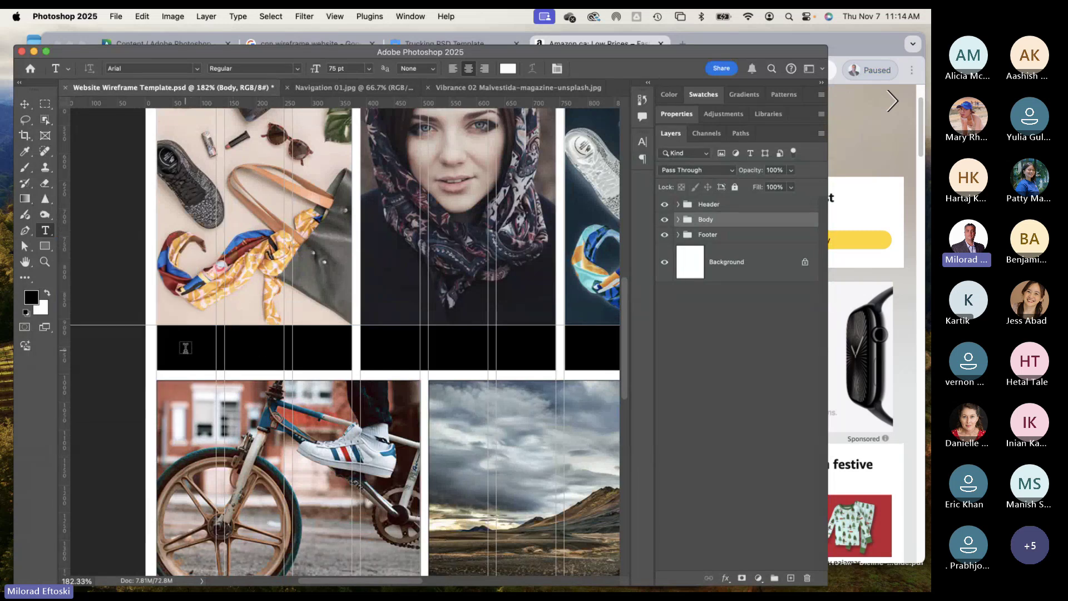
{"action": "left_click", "coordinate": [186, 348]}
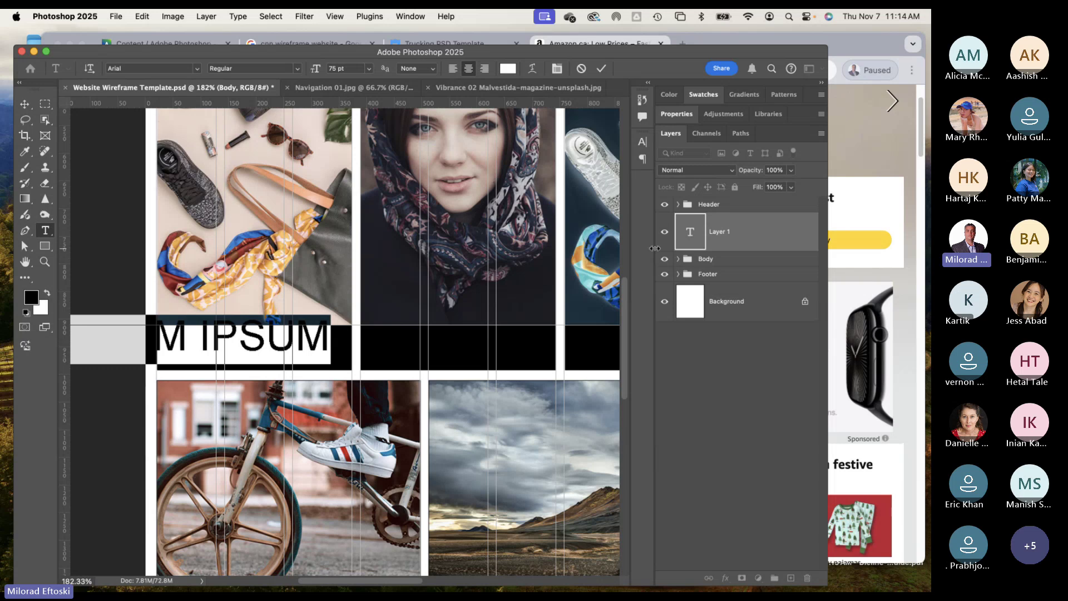
{"action": "type", "text": "HOLIDAY GIFTS"}
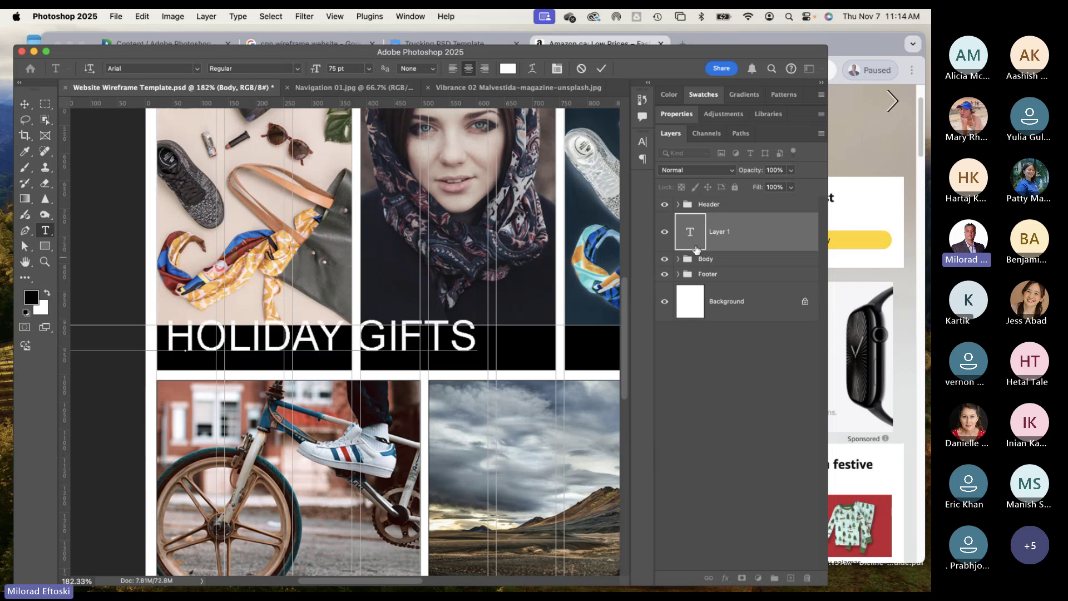
{"action": "left_click", "coordinate": [694, 241]}
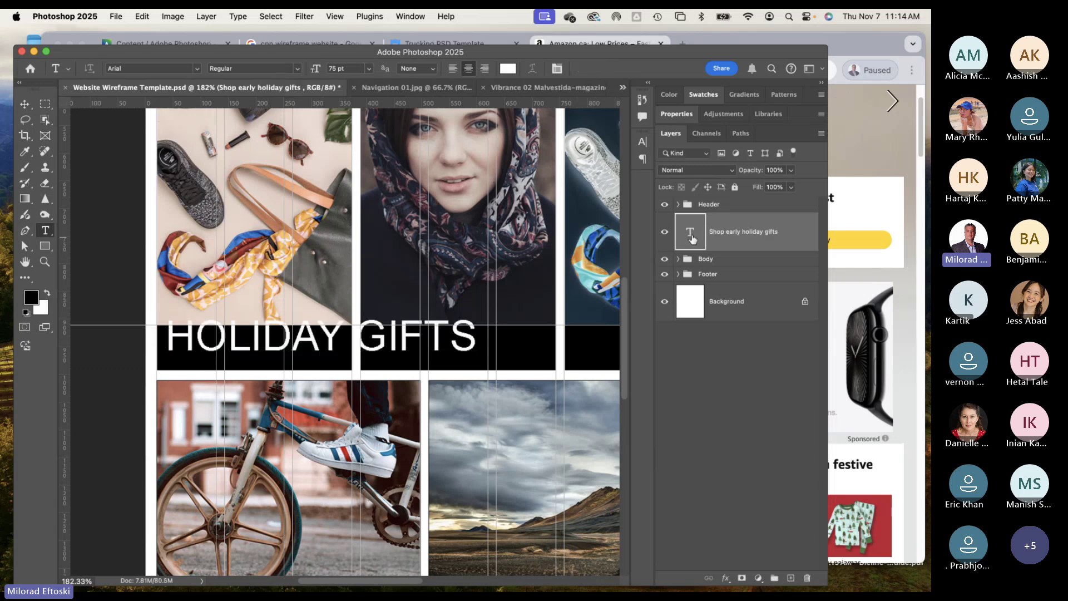
Step: Shrink the heading to 21 pt and position it inside the first photo's black bar
{"action": "double_click", "coordinate": [693, 240]}
{"action": "key", "text": "super+shift+comma"}
{"action": "key", "text": "super+shift+comma"}
{"action": "key", "text": "super+shift+comma"}
{"action": "key", "text": "super+shift+comma"}
{"action": "key", "text": "super+shift+comma"}
{"action": "key", "text": "super+shift+comma"}
{"action": "key", "text": "super+shift+comma"}
{"action": "key", "text": "super+shift+comma"}
{"action": "key", "text": "super+shift+comma"}
{"action": "key", "text": "super+shift+comma"}
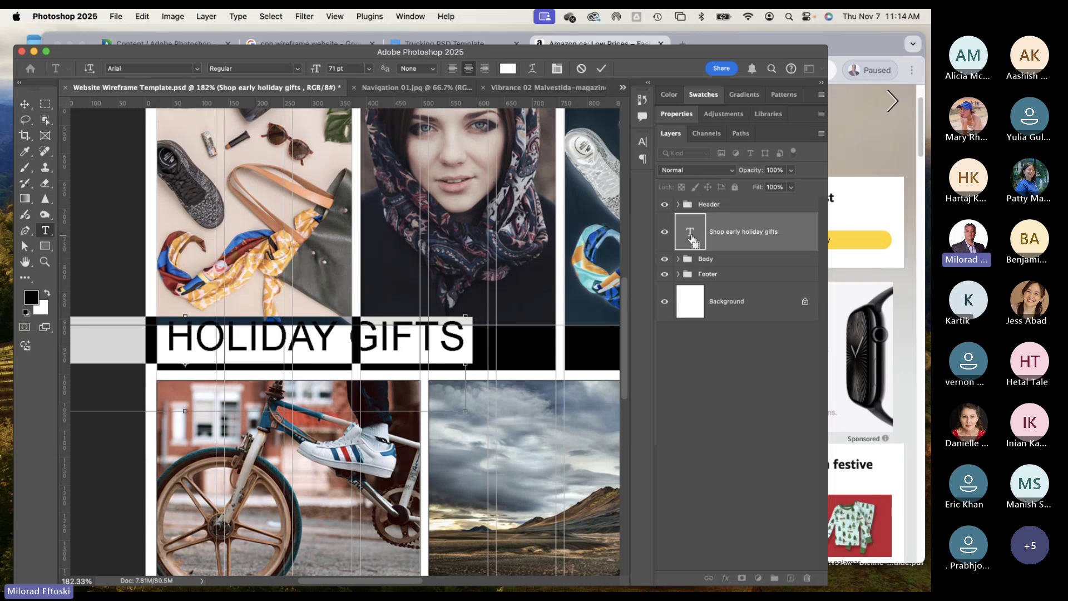
{"action": "key", "text": "super+shift+comma"}
{"action": "key", "text": "super+shift+comma"}
{"action": "key", "text": "super+shift+comma"}
{"action": "key", "text": "super+shift+comma"}
{"action": "key", "text": "super+shift+comma"}
{"action": "key", "text": "super+shift+comma"}
{"action": "key", "text": "super+shift+comma"}
{"action": "key", "text": "super+shift+comma"}
{"action": "key", "text": "super+shift+comma"}
{"action": "key", "text": "super+shift+comma"}
{"action": "key", "text": "super+shift+comma"}
{"action": "key", "text": "super+shift+comma"}
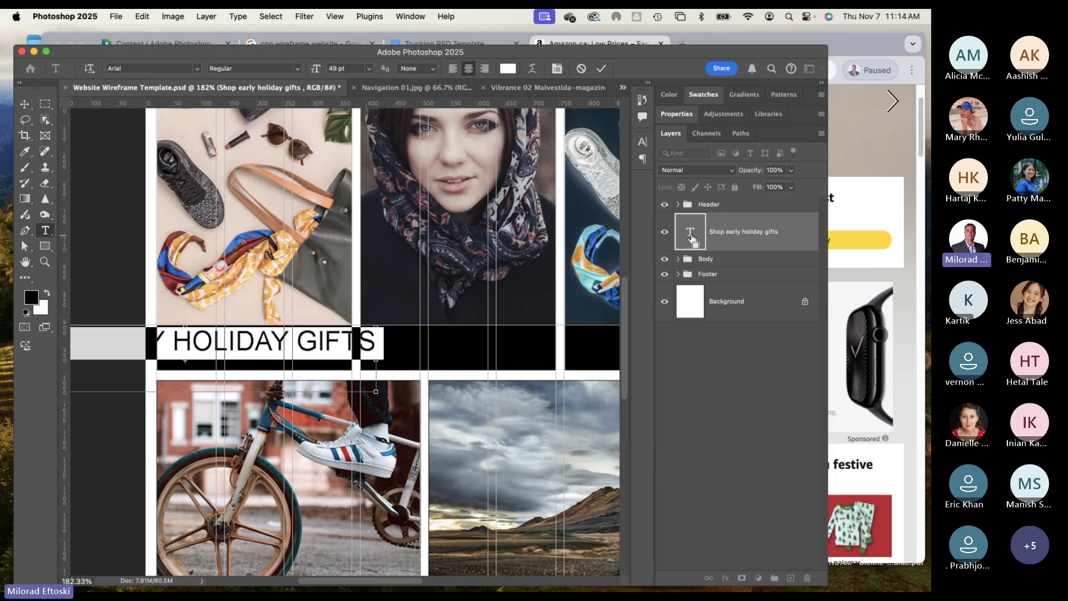
{"action": "key", "text": "super+shift+comma"}
{"action": "key", "text": "super+shift+comma"}
{"action": "key", "text": "super+shift+comma"}
{"action": "key", "text": "super+shift+comma"}
{"action": "key", "text": "super+shift+comma"}
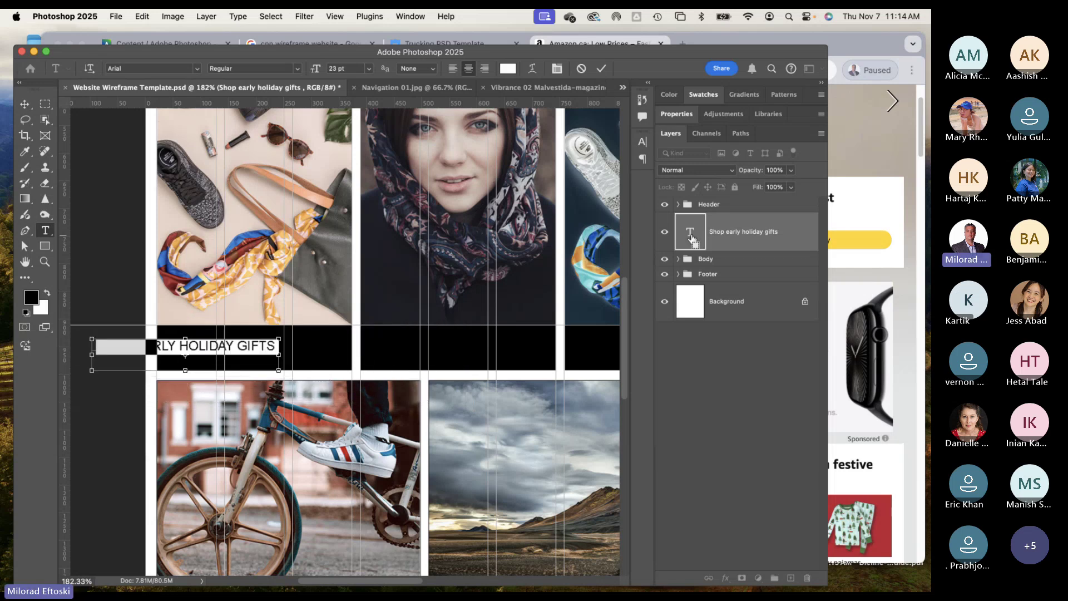
{"action": "left_click", "coordinate": [25, 104]}
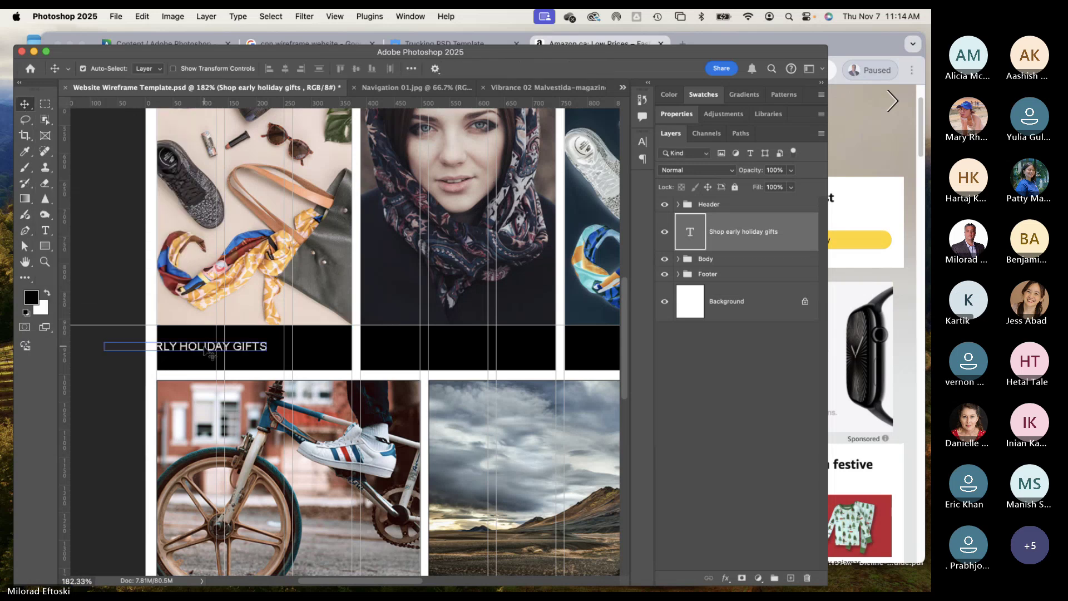
{"action": "left_click_drag", "start_coordinate": [216, 351], "coordinate": [273, 352]}
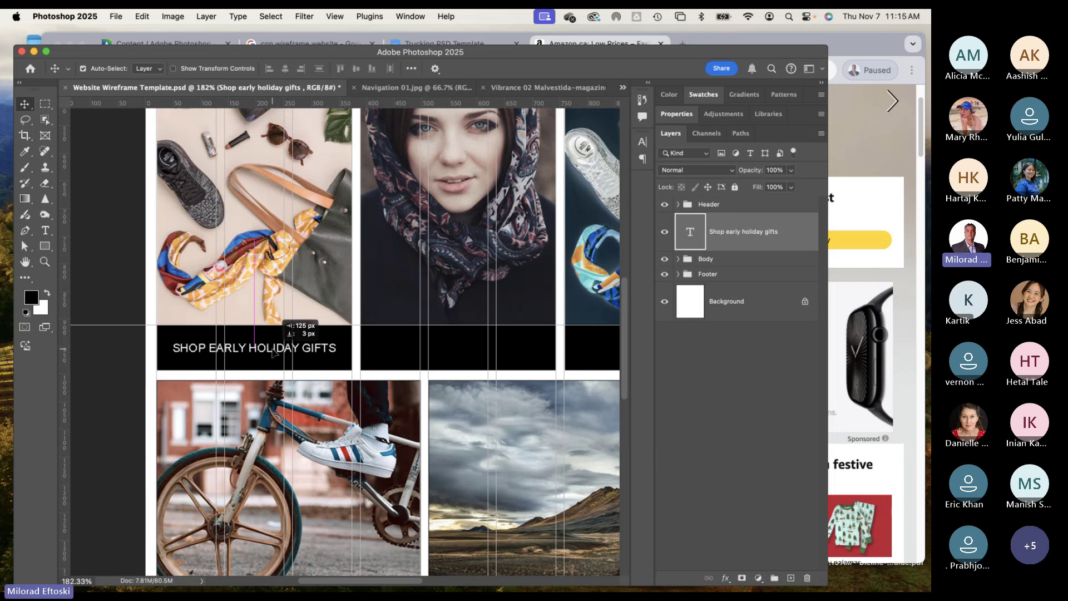
{"action": "left_click_drag", "start_coordinate": [273, 352], "coordinate": [274, 351]}
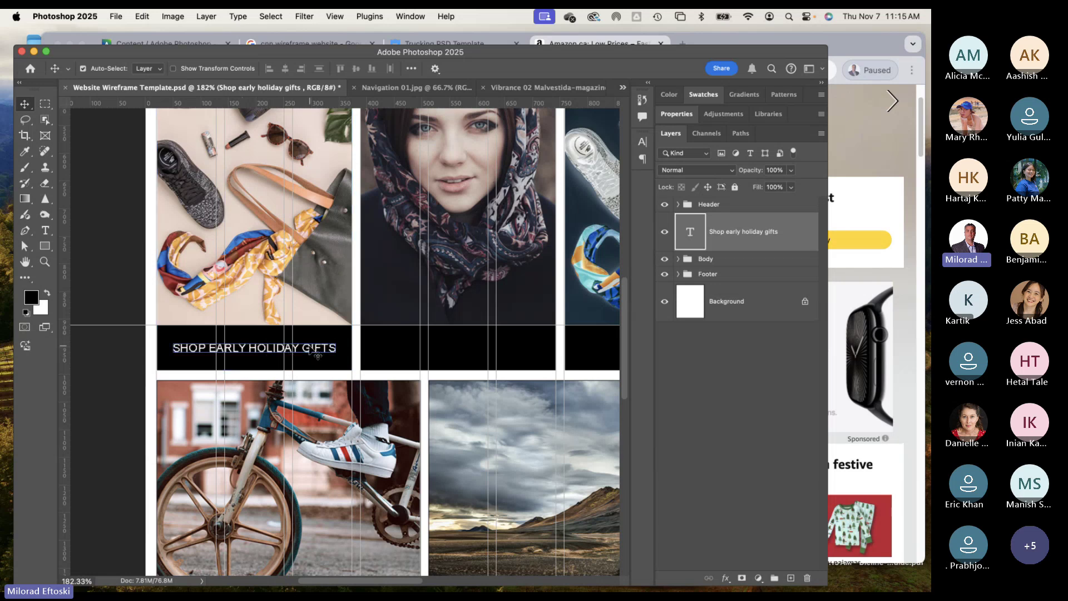
{"action": "key", "text": "super+0"}
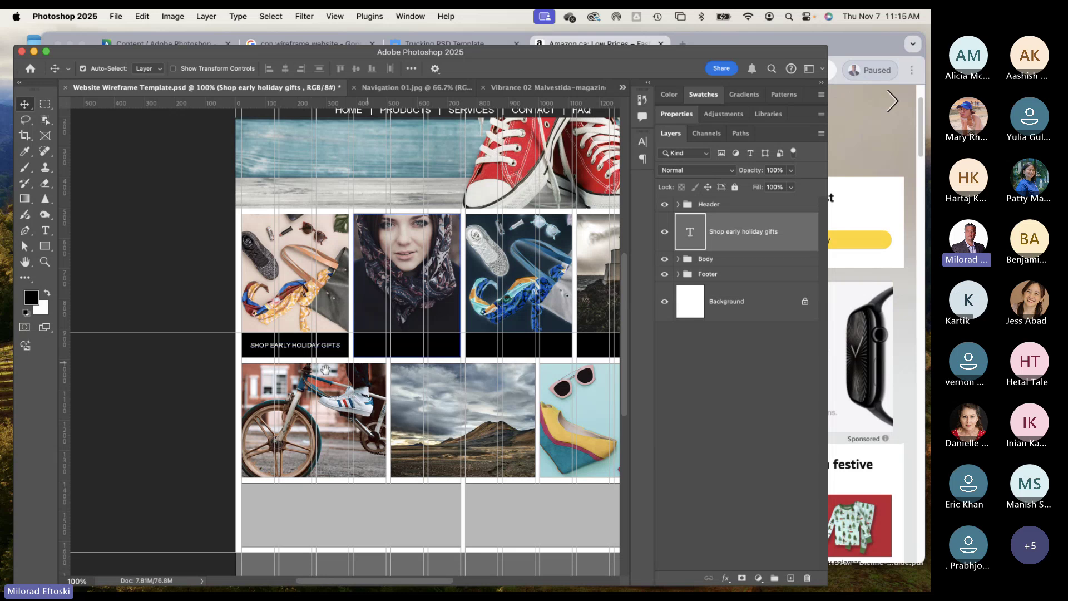
{"action": "key", "text": "super+1"}
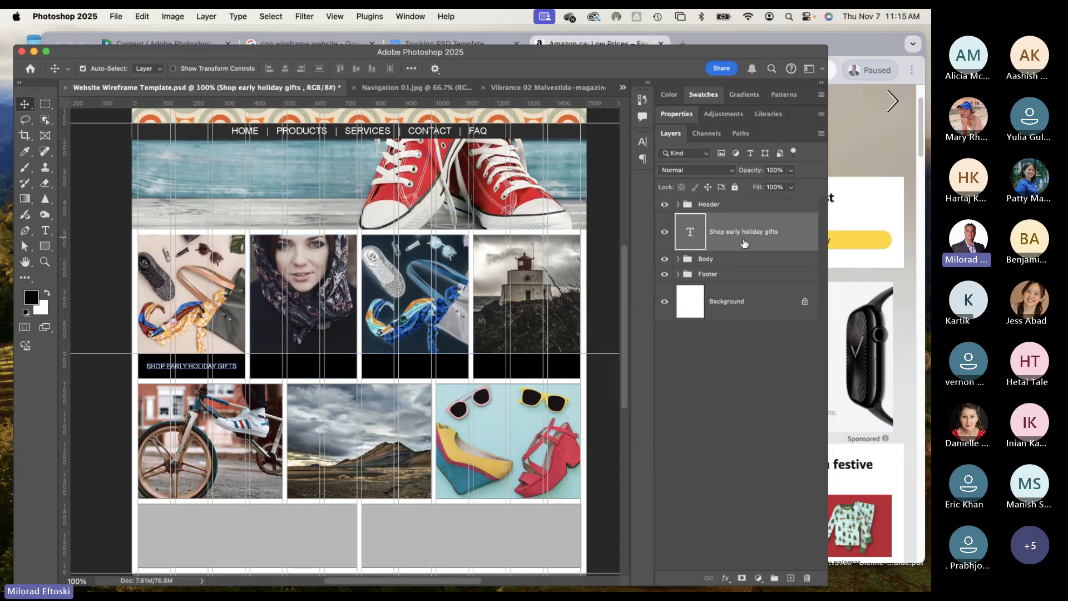
Step: Group the holiday gifts heading into a new group named 'Call to actions' and collapse it
{"action": "left_click", "coordinate": [717, 260]}
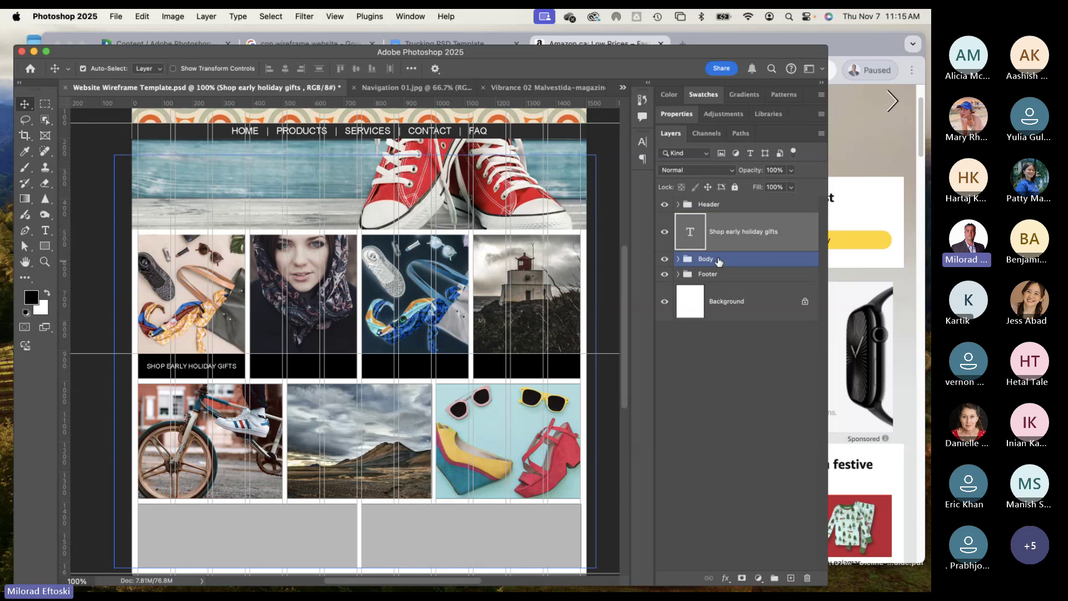
{"action": "left_click", "coordinate": [699, 345]}
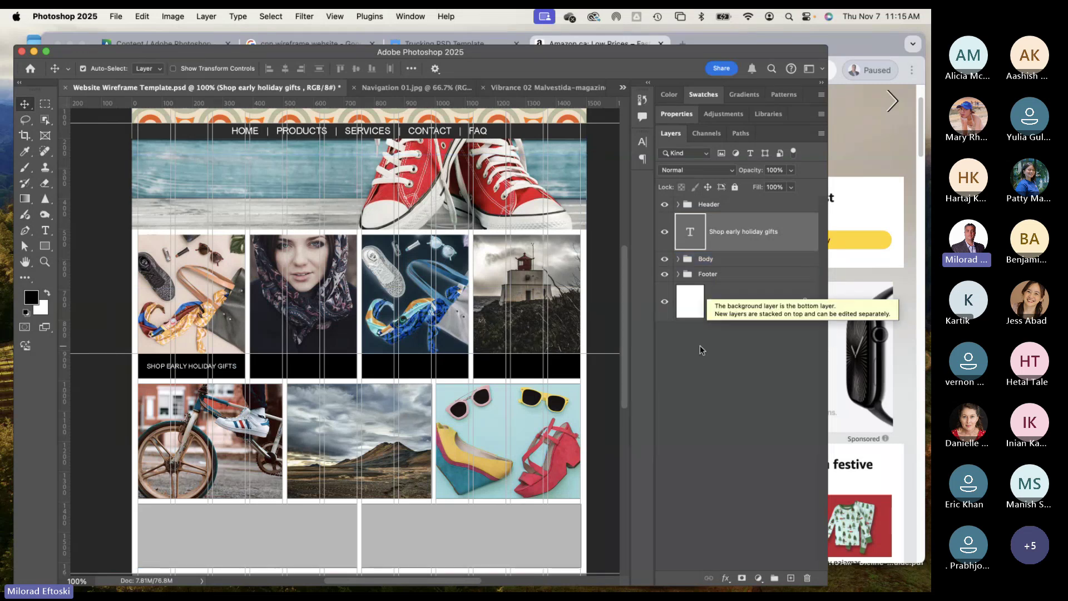
{"action": "left_click", "coordinate": [774, 578]}
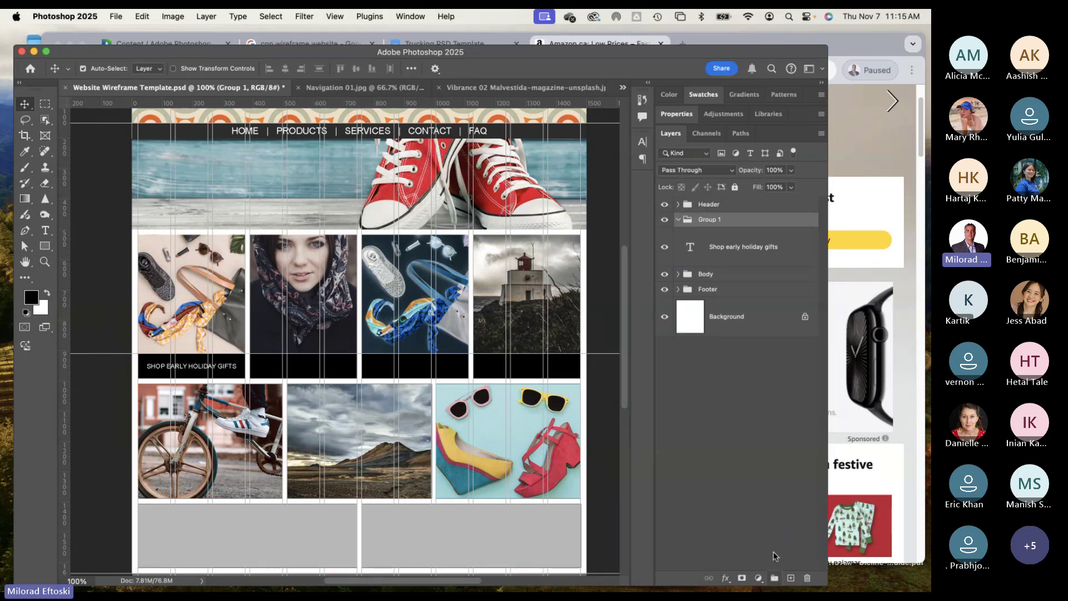
{"action": "double_click", "coordinate": [713, 220]}
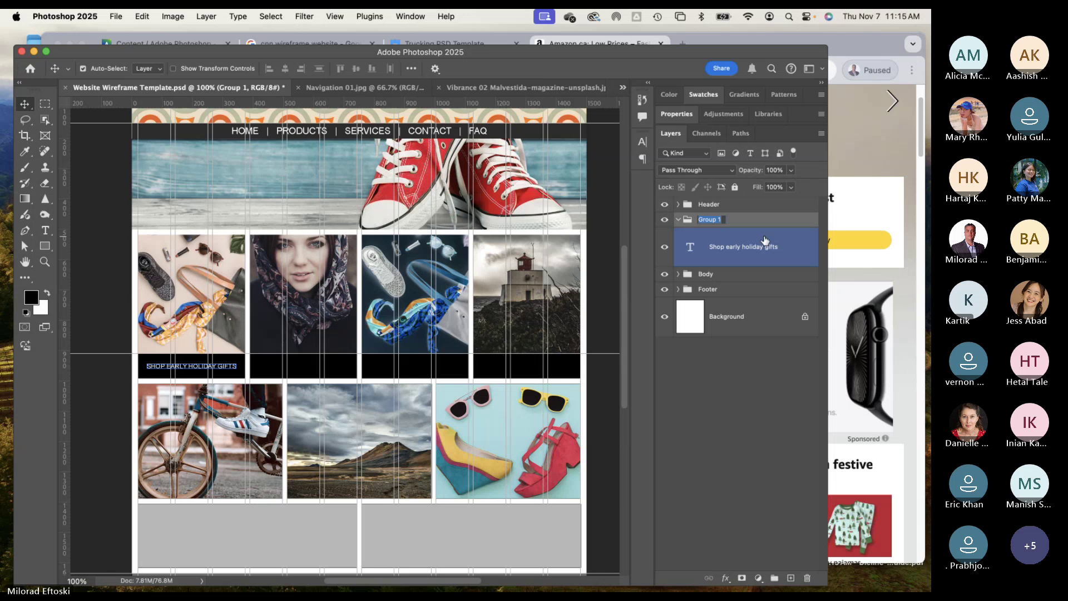
{"action": "type", "text": "Call to a"}
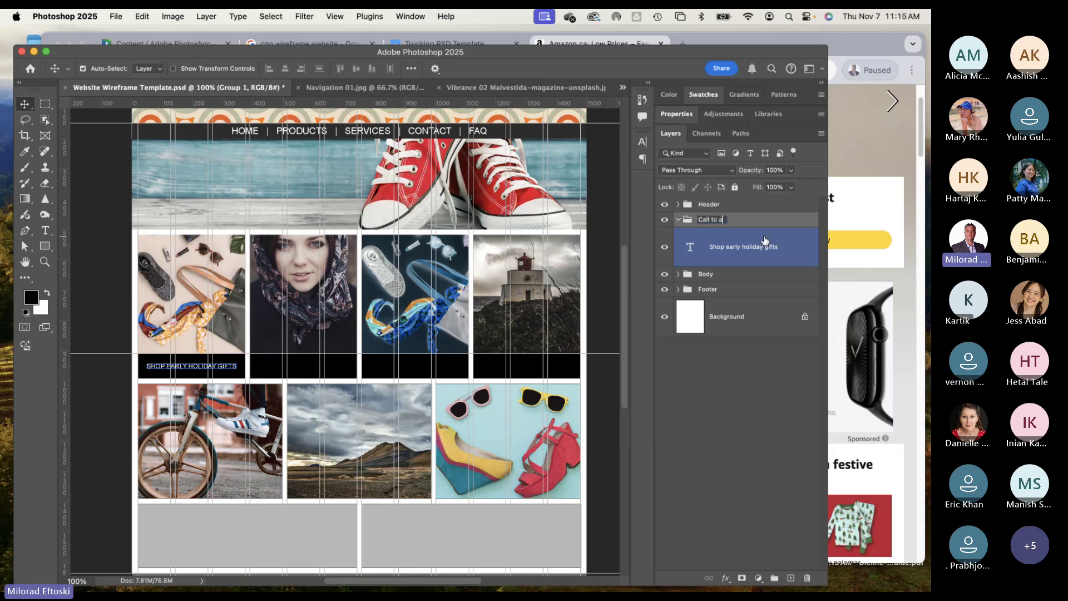
{"action": "type", "text": "ctions"}
{"action": "key", "text": "Return"}
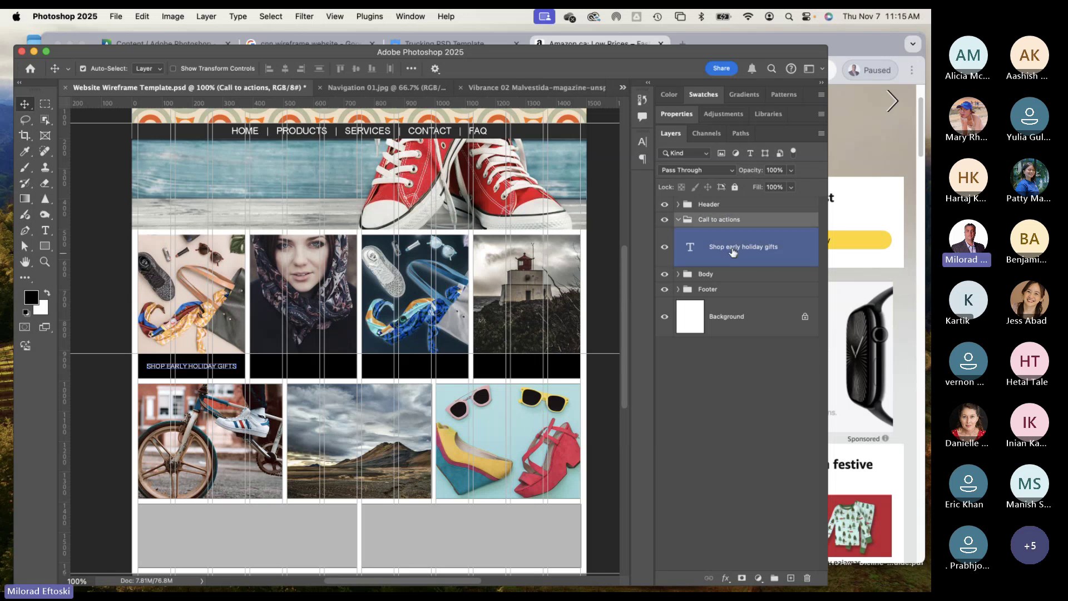
{"action": "left_click", "coordinate": [733, 252]}
{"action": "left_click", "coordinate": [678, 220]}
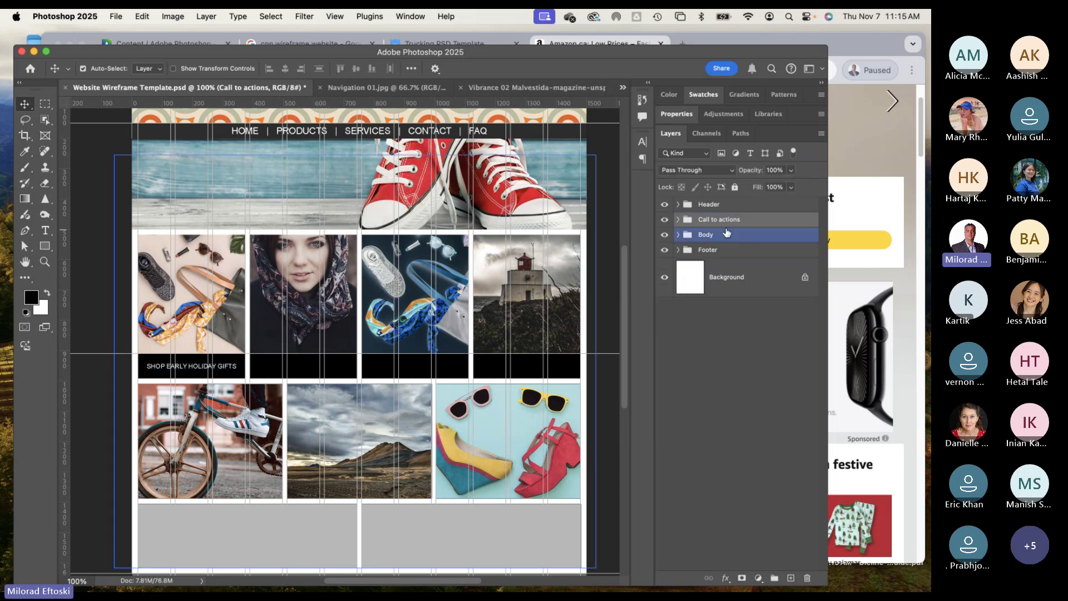
Step: Duplicate the holiday gifts caption under the second photo
{"action": "left_click", "coordinate": [230, 374]}
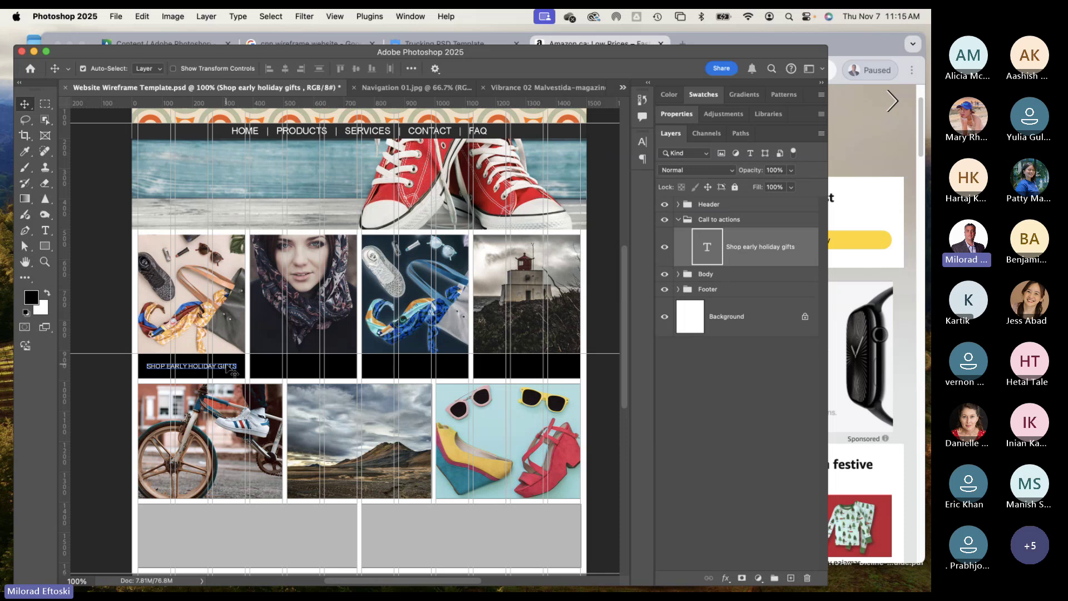
{"action": "key", "text": "t"}
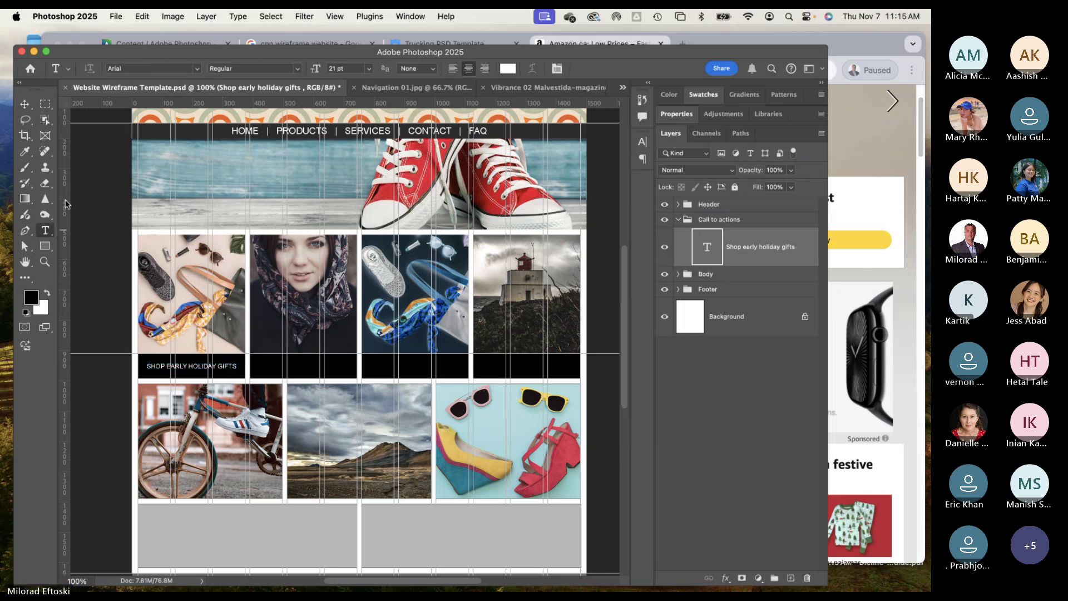
{"action": "left_click", "coordinate": [24, 104]}
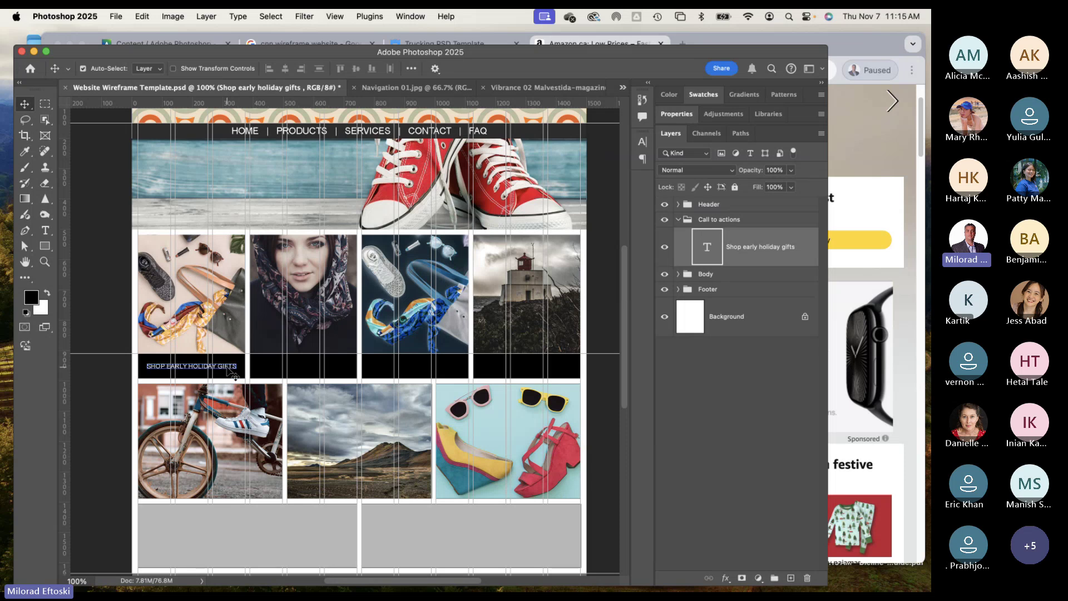
{"action": "left_click_drag", "start_coordinate": [230, 373], "coordinate": [317, 374]}
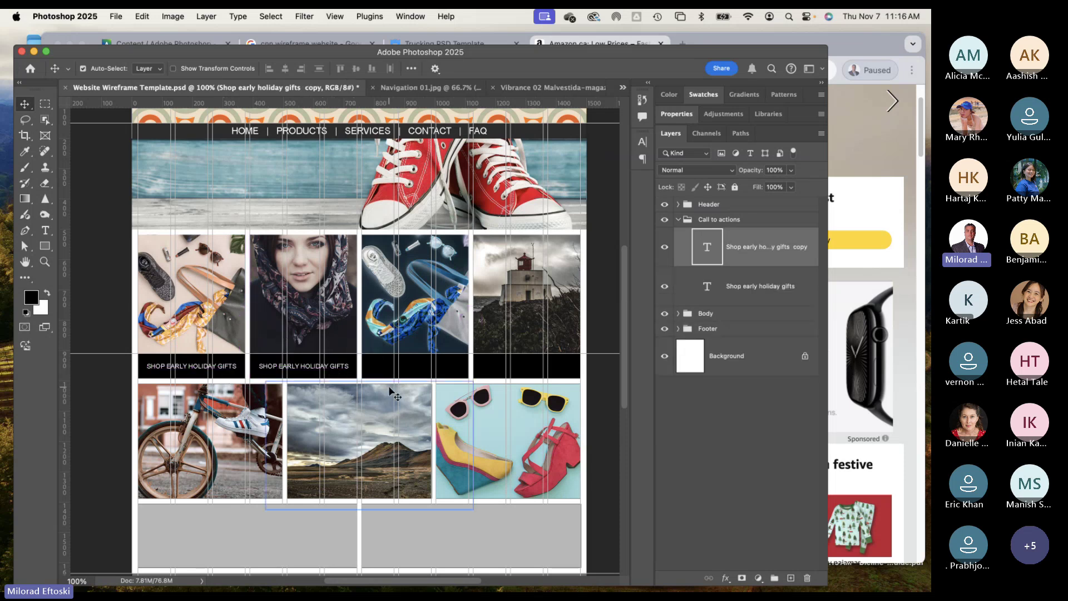
Step: Replace the duplicate's text with 'Today's Deals' copied from the Amazon page
{"action": "key", "text": "super+Tab"}
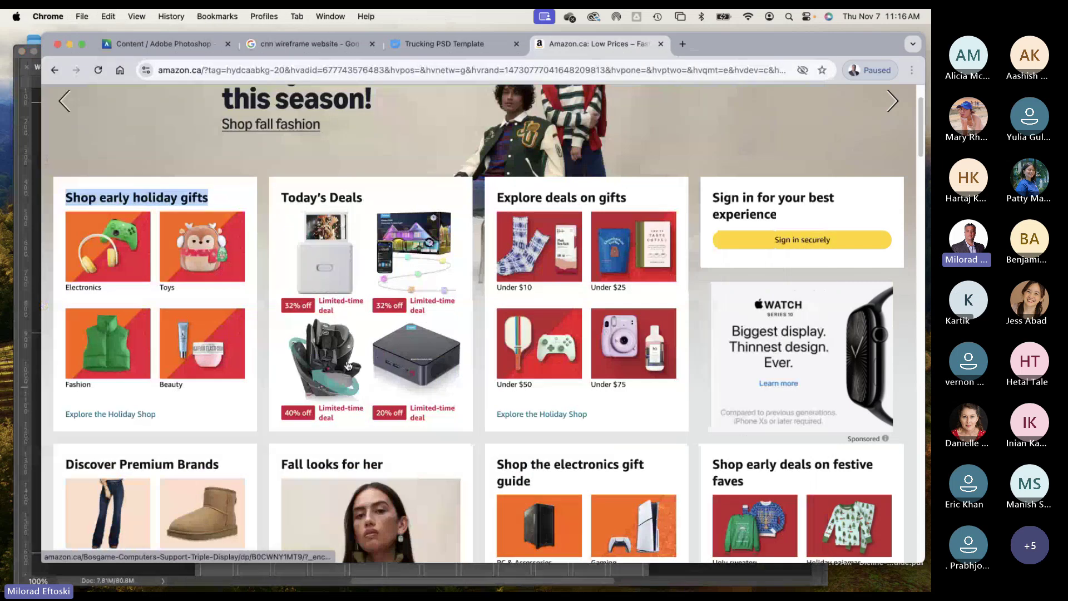
{"action": "triple_click", "coordinate": [297, 196]}
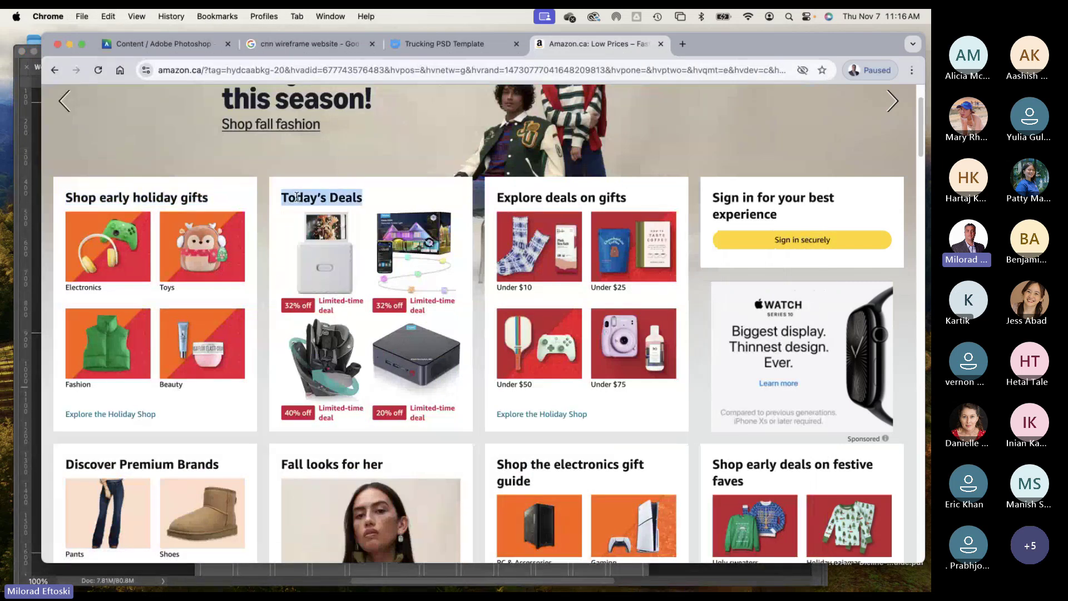
{"action": "key", "text": "super+Tab"}
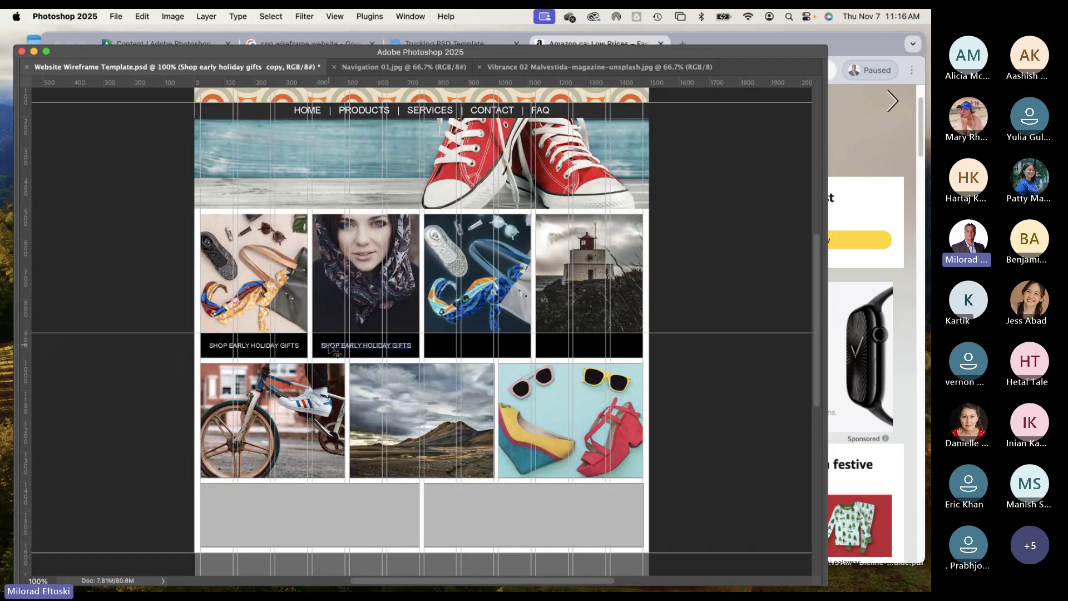
{"action": "double_click", "coordinate": [328, 342]}
{"action": "type", "text": "TODAY'S DEALS"}
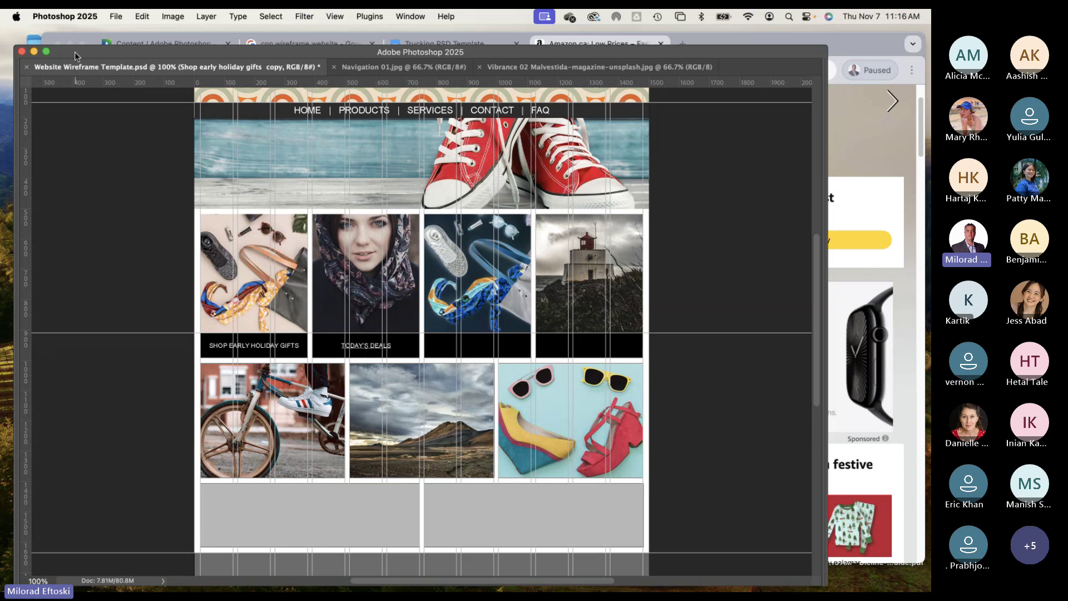
{"action": "left_click", "coordinate": [117, 211]}
Step: Finish the caption edit and reposition the Photoshop window on the wireframe document
{"action": "key", "text": "v"}
{"action": "left_click", "coordinate": [740, 228]}
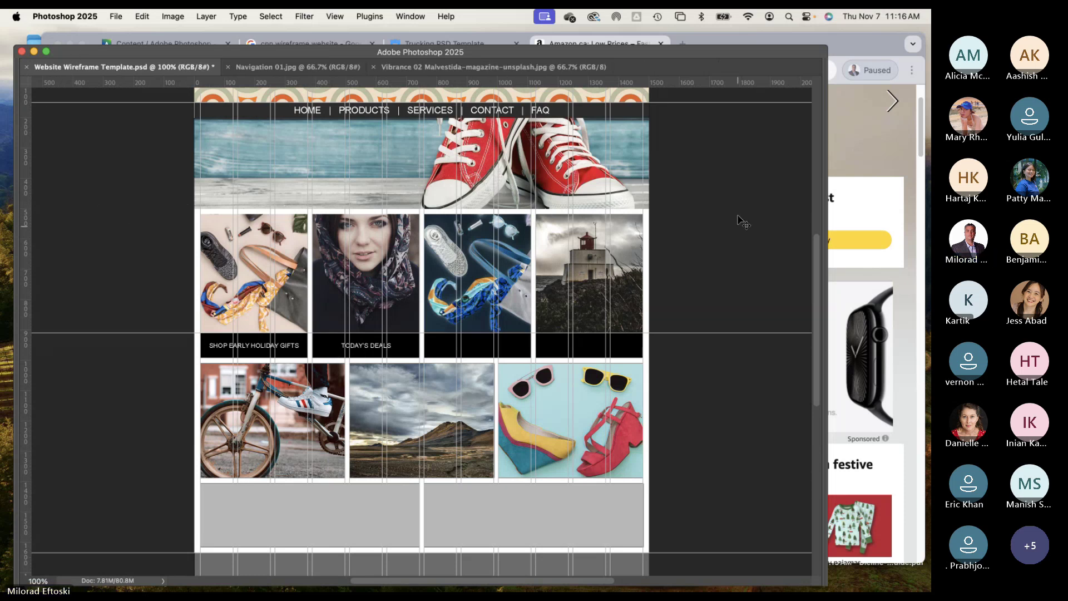
{"action": "left_click_drag", "start_coordinate": [687, 52], "coordinate": [713, 51]}
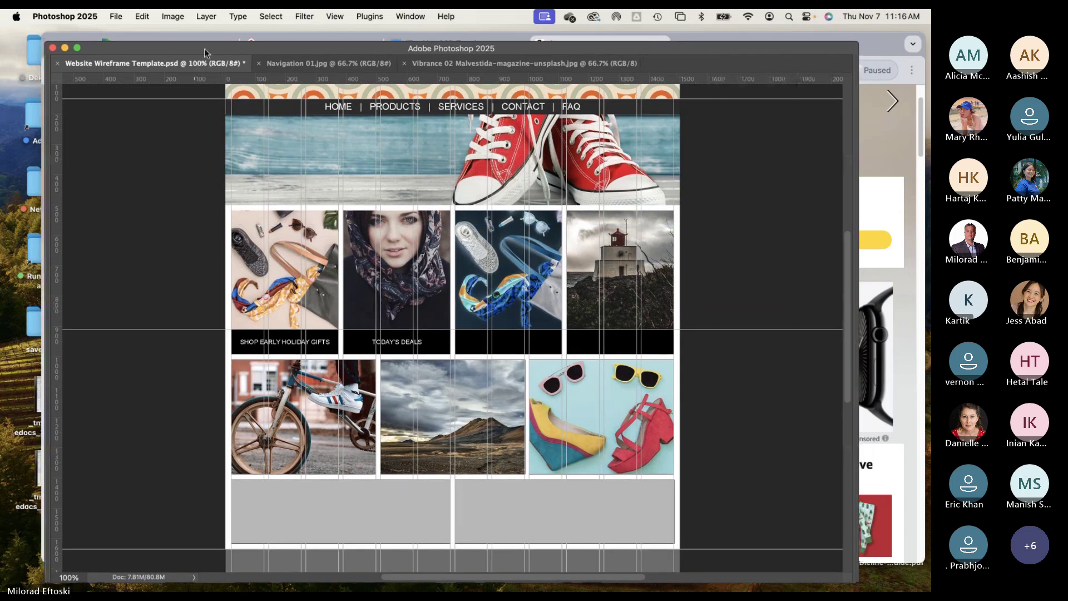
{"action": "left_click", "coordinate": [271, 65]}
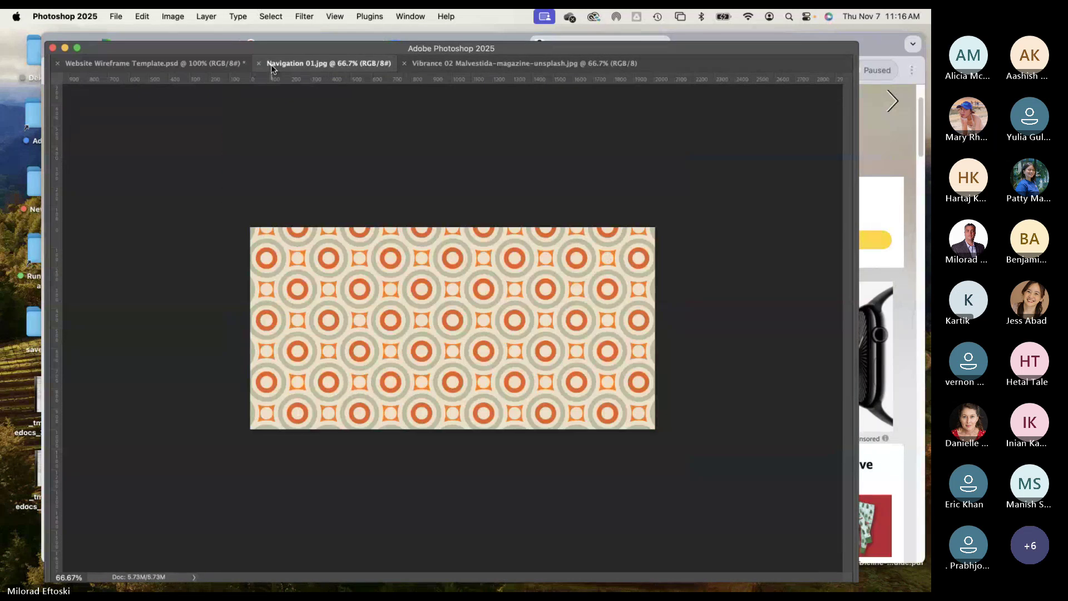
{"action": "left_click", "coordinate": [206, 62]}
{"action": "mouse_move", "coordinate": [202, 45]}
{"action": "left_mouse_down"}
{"action": "mouse_move", "coordinate": [189, 41]}
{"action": "mouse_move", "coordinate": [202, 36]}
{"action": "mouse_move", "coordinate": [200, 46]}
{"action": "left_mouse_up"}
Step: Adjust the Photoshop window's position and size on screen
{"action": "scroll", "coordinate": [579, 326], "scroll_direction": "up", "scroll_amount": 8}
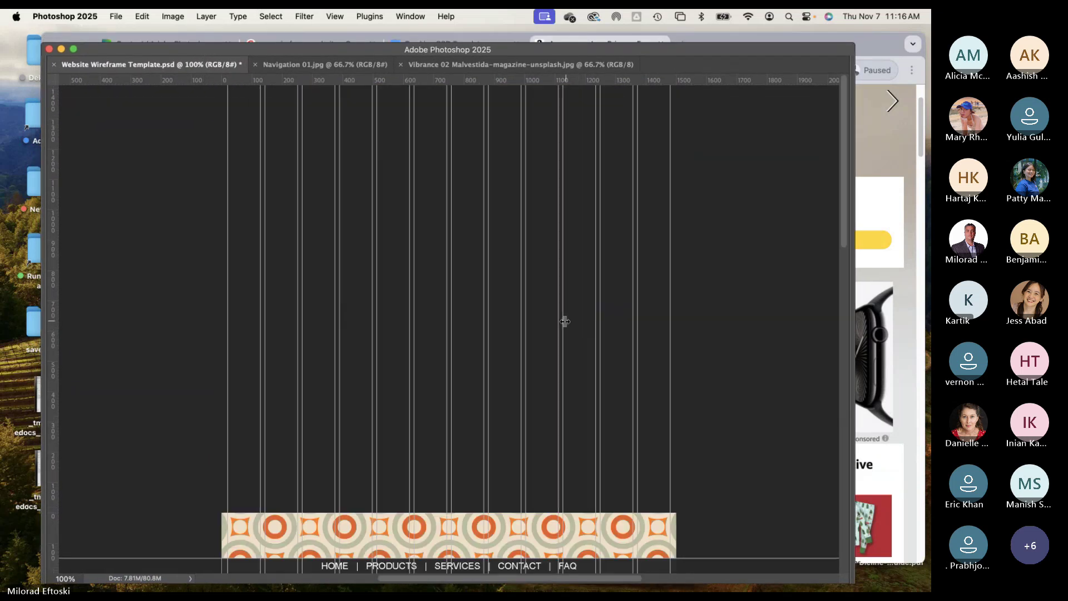
{"action": "scroll", "coordinate": [573, 323], "scroll_direction": "down", "scroll_amount": 10}
{"action": "scroll", "coordinate": [556, 329], "scroll_direction": "down", "scroll_amount": 5}
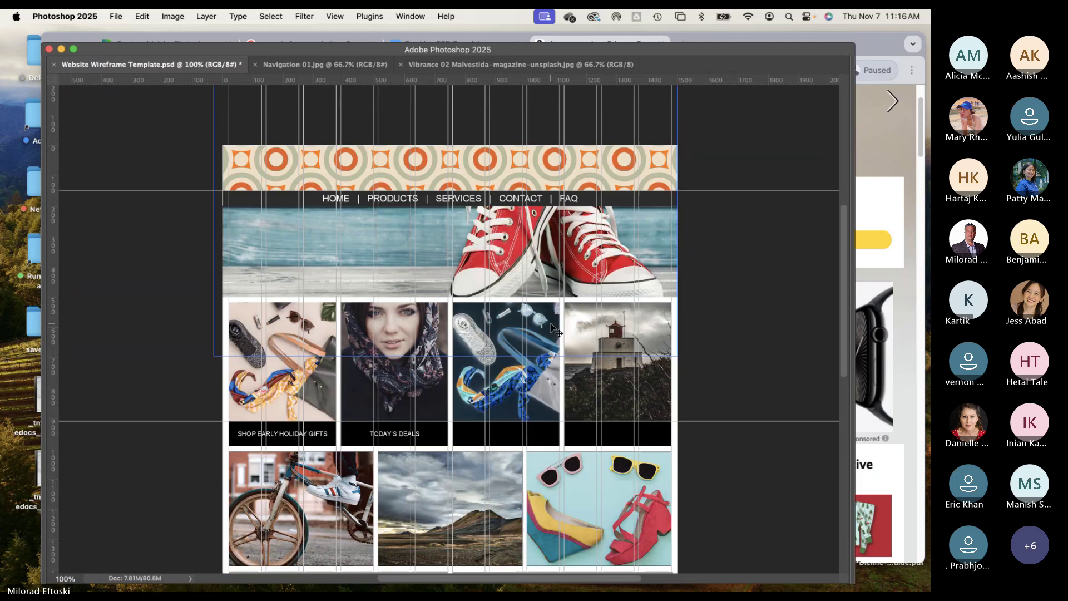
{"action": "left_click", "coordinate": [915, 342]}
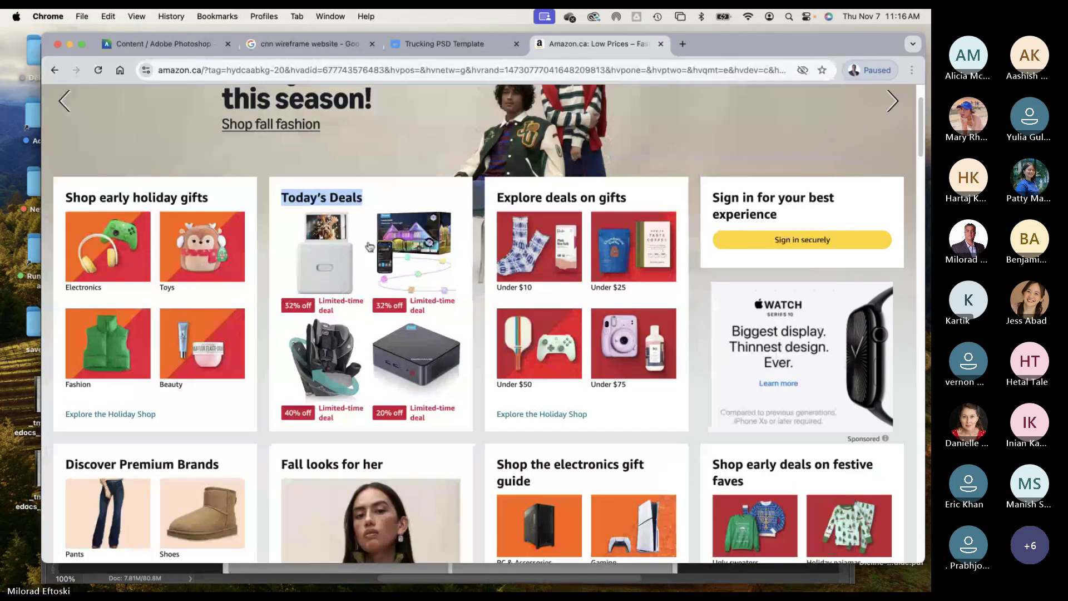
{"action": "left_click", "coordinate": [184, 573]}
{"action": "left_click_drag", "start_coordinate": [148, 50], "coordinate": [135, 45]}
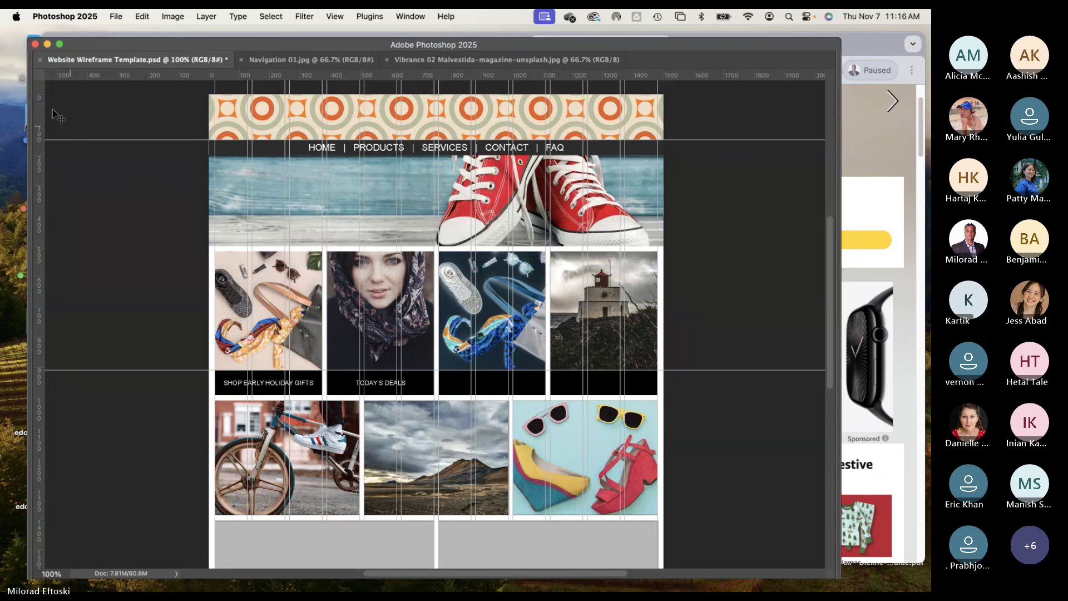
{"action": "left_click_drag", "start_coordinate": [80, 48], "coordinate": [88, 58]}
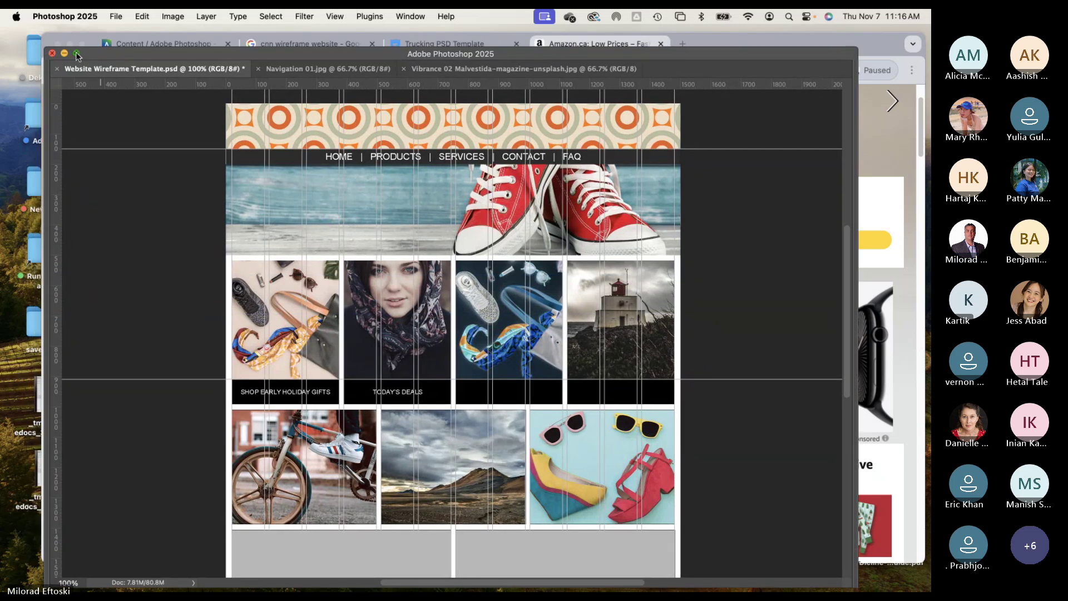
{"action": "left_click", "coordinate": [77, 53]}
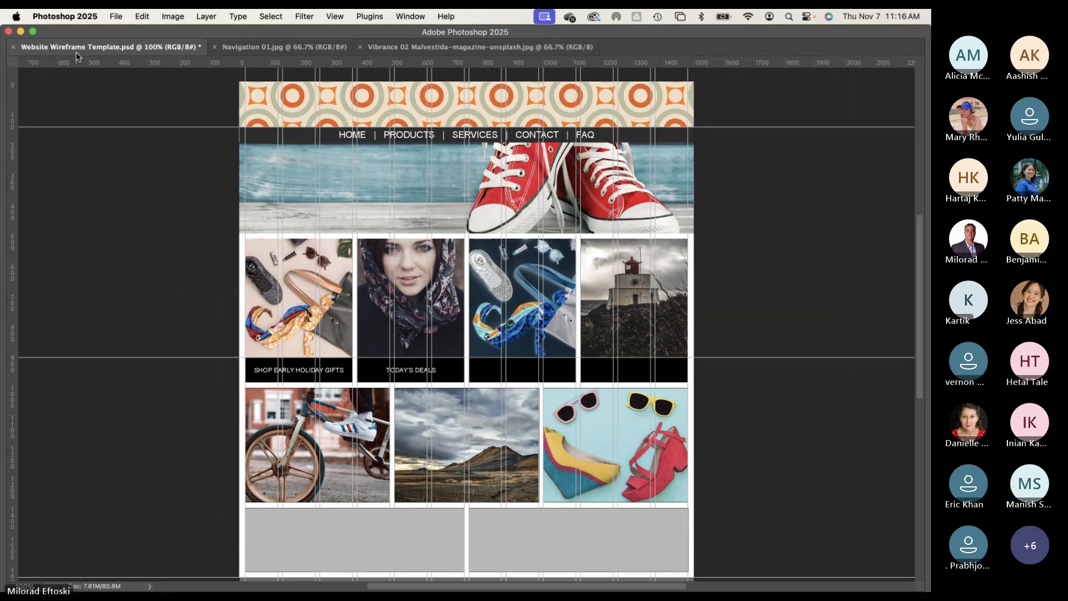
{"action": "left_click", "coordinate": [33, 32]}
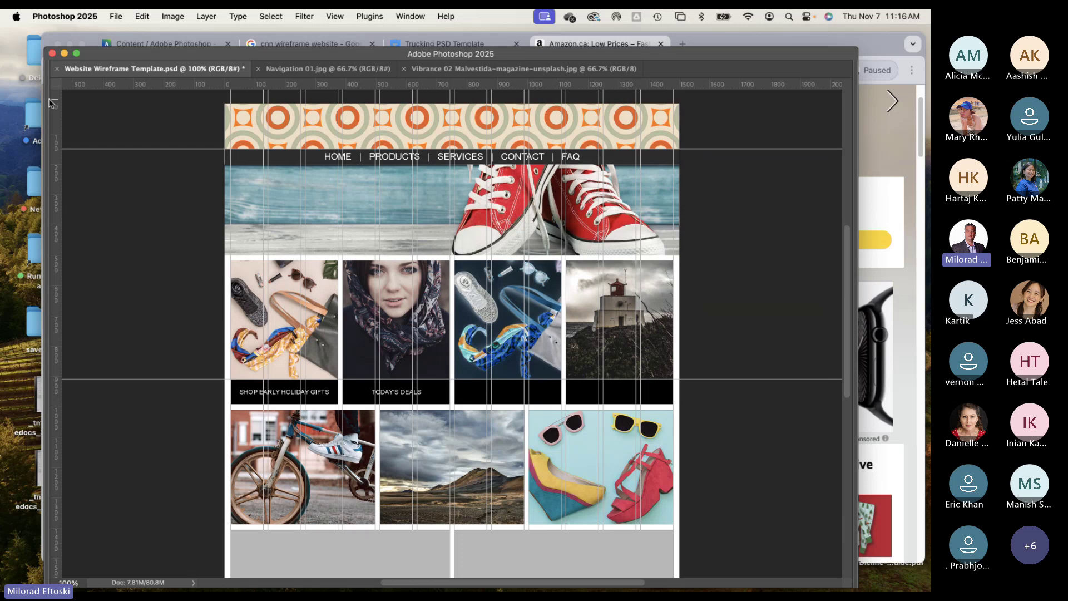
{"action": "mouse_move", "coordinate": [45, 100]}
{"action": "left_mouse_down"}
{"action": "mouse_move", "coordinate": [155, 100]}
{"action": "mouse_move", "coordinate": [1, 100]}
{"action": "mouse_move", "coordinate": [56, 101]}
{"action": "mouse_move", "coordinate": [40, 101]}
{"action": "left_mouse_up"}
Step: Show the Tools panel and Options bar from the Window menu, then toggle full-screen view
{"action": "left_click", "coordinate": [410, 17]}
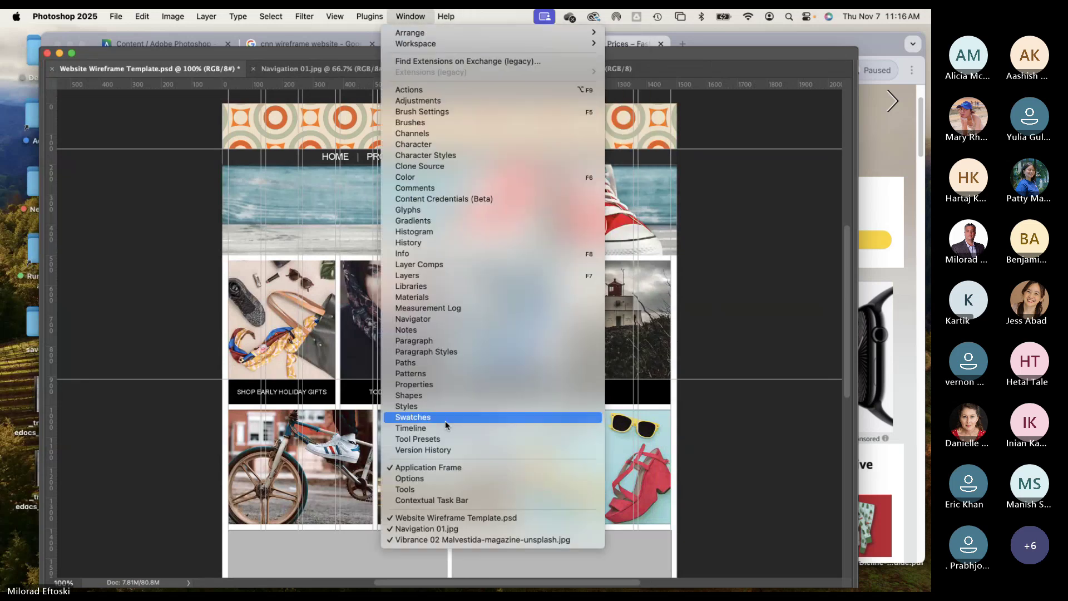
{"action": "left_click", "coordinate": [429, 490]}
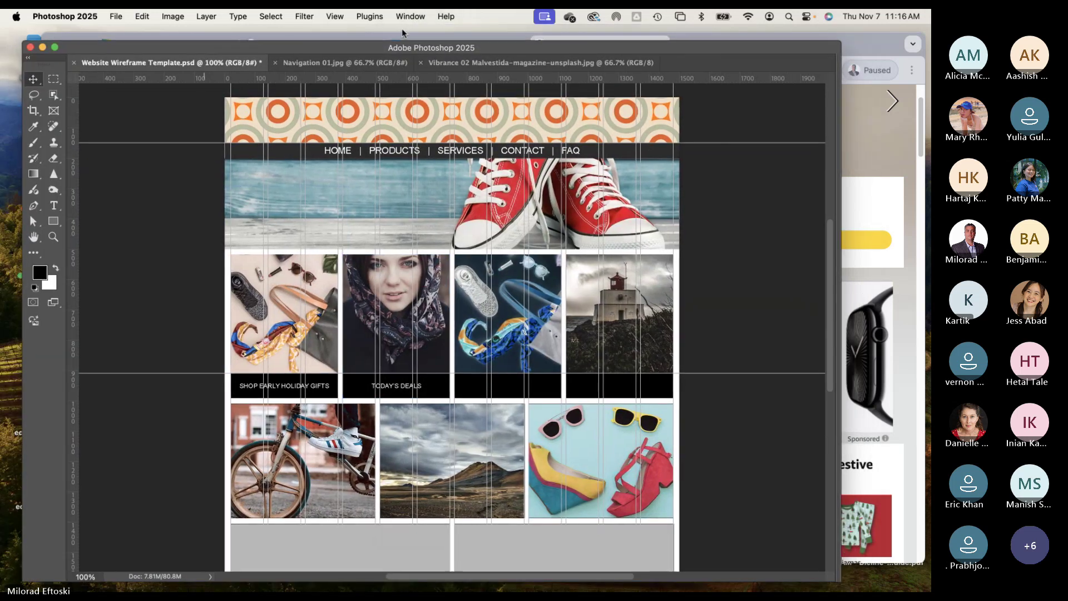
{"action": "left_click", "coordinate": [405, 16]}
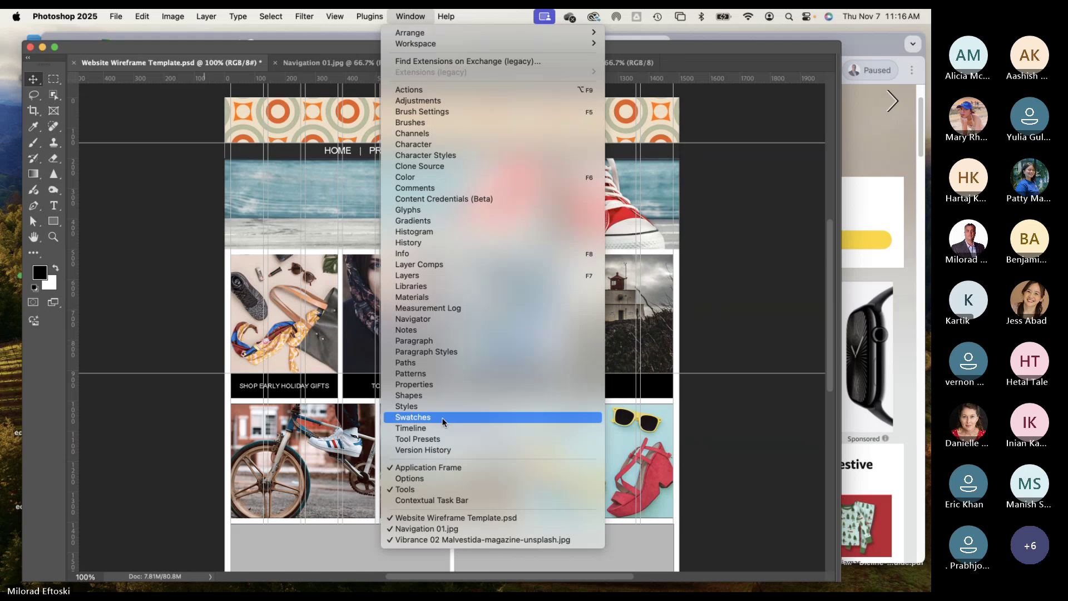
{"action": "left_click", "coordinate": [432, 481]}
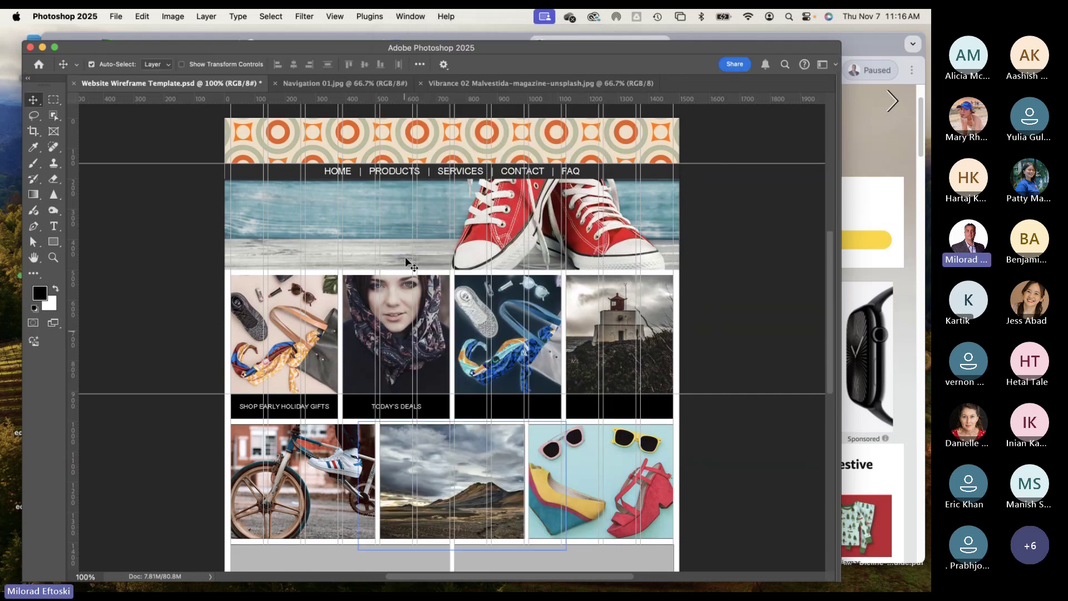
{"action": "left_click", "coordinate": [398, 13]}
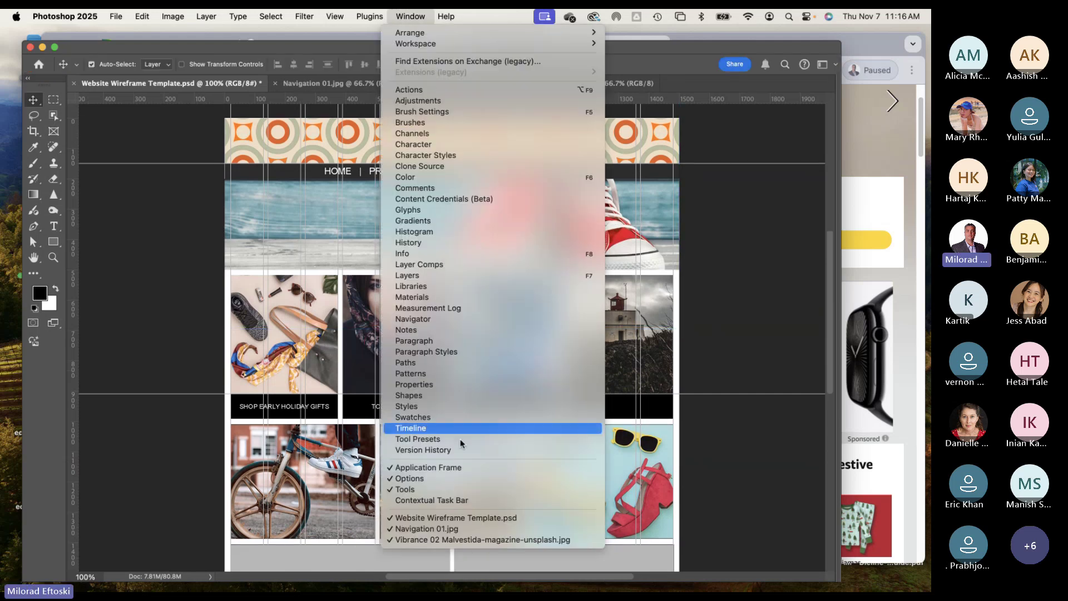
{"action": "left_click", "coordinate": [173, 289]}
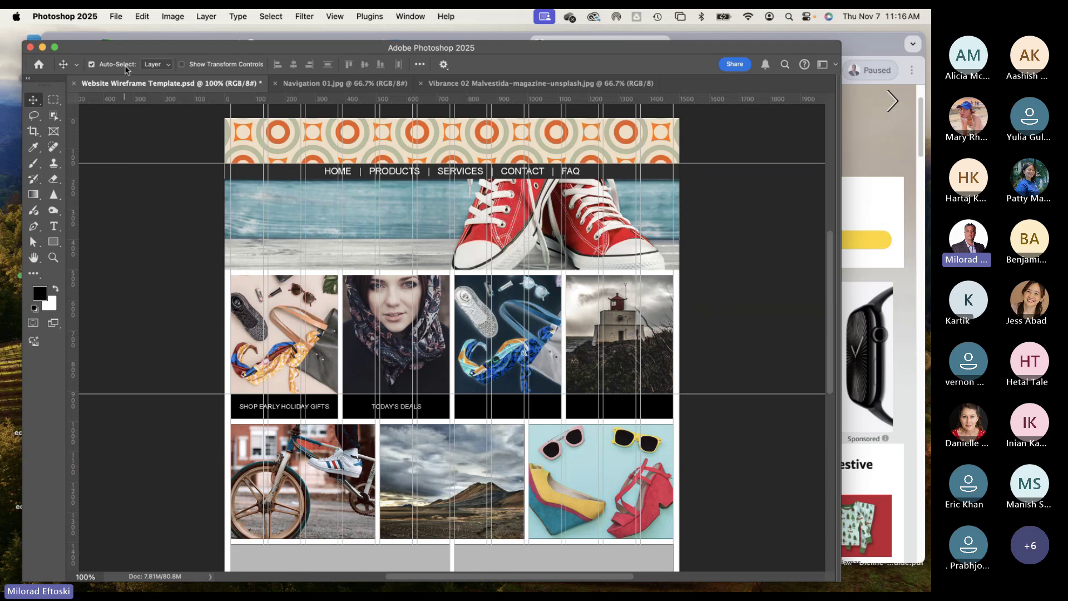
{"action": "key", "text": "f"}
{"action": "key", "text": "f"}
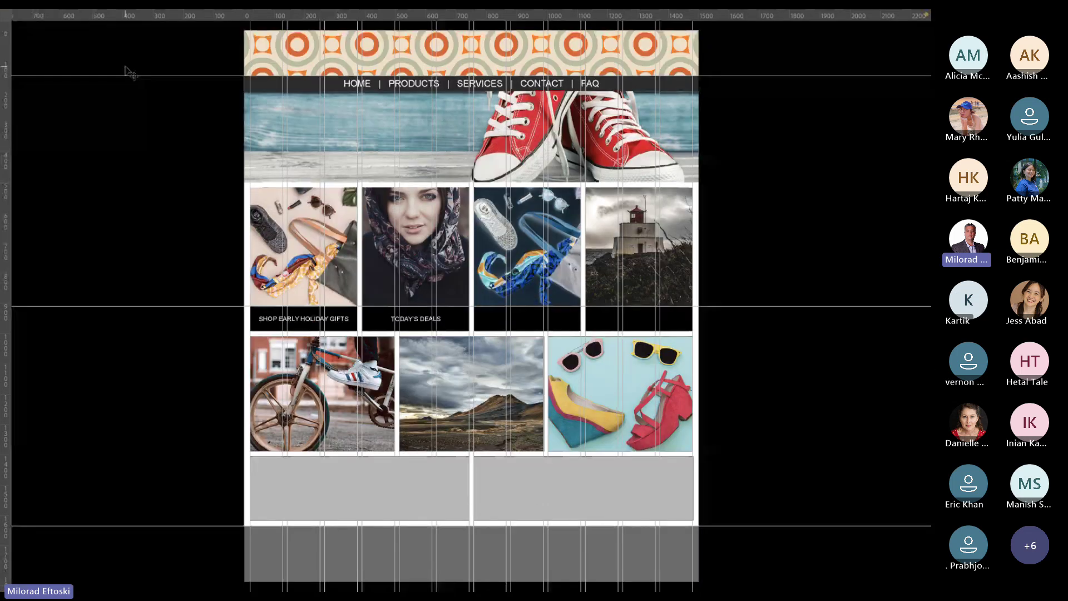
{"action": "key", "text": "f"}
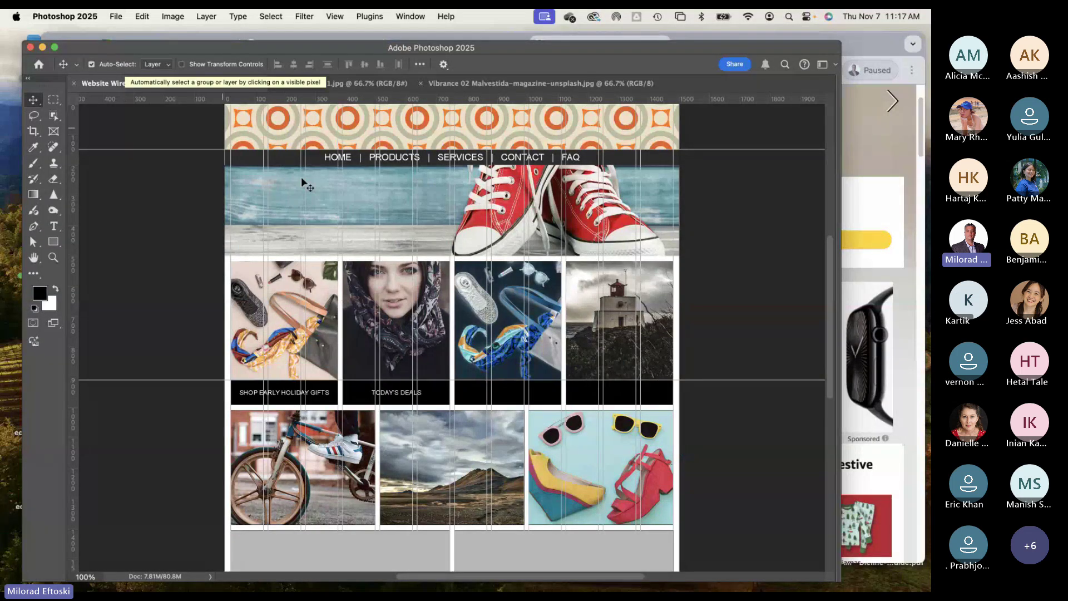
Step: Duplicate the TODAY'S DEALS caption under the third photo
{"action": "left_click", "coordinate": [400, 394]}
{"action": "left_click_drag", "start_coordinate": [398, 396], "coordinate": [505, 393]}
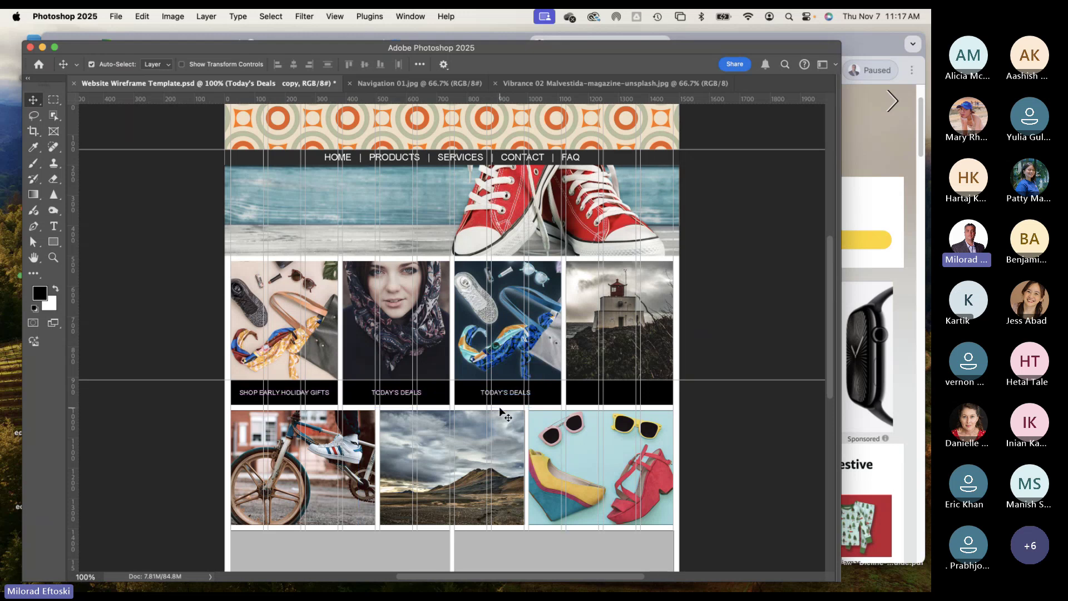
{"action": "key", "text": "Right"}
{"action": "key", "text": "Right"}
Step: Replace the copy's text with 'Explore deals on gifts' copied from the Amazon page
{"action": "left_click", "coordinate": [878, 157]}
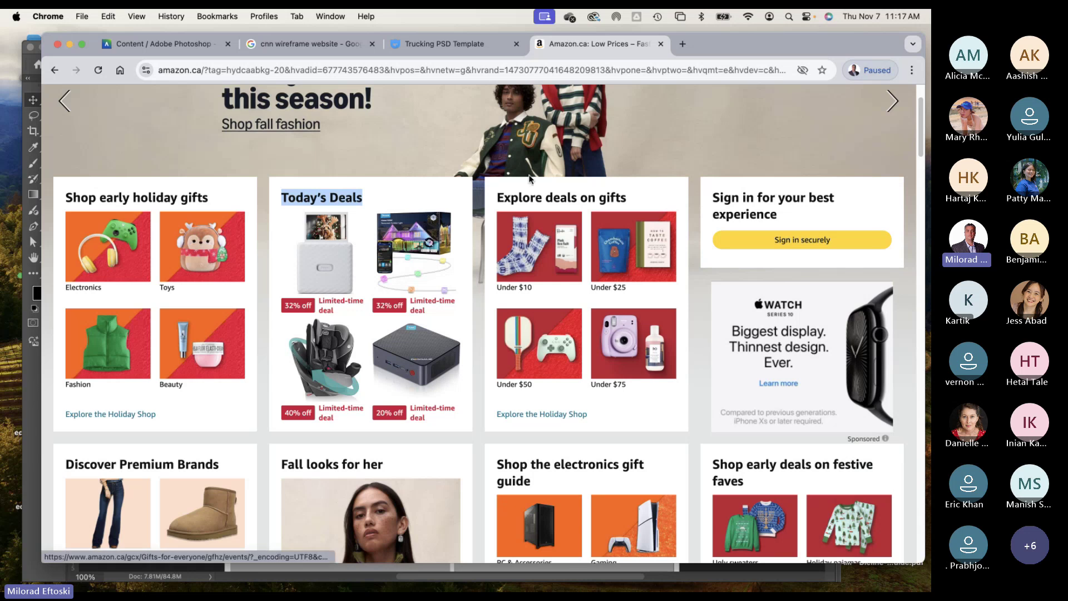
{"action": "triple_click", "coordinate": [528, 199]}
{"action": "left_click", "coordinate": [520, 199]}
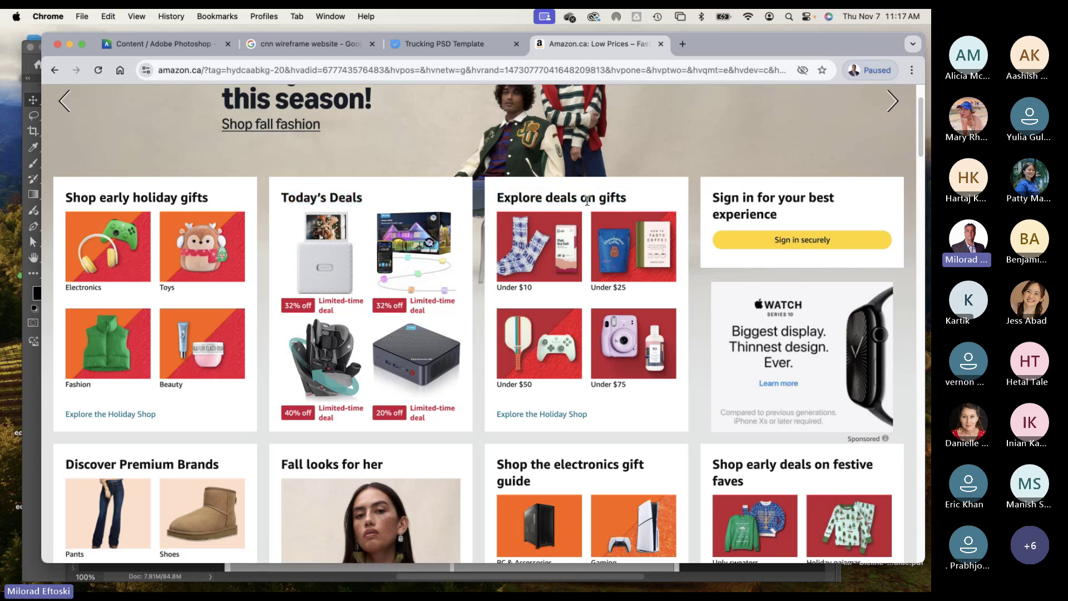
{"action": "left_click_drag", "start_coordinate": [577, 198], "coordinate": [490, 199]}
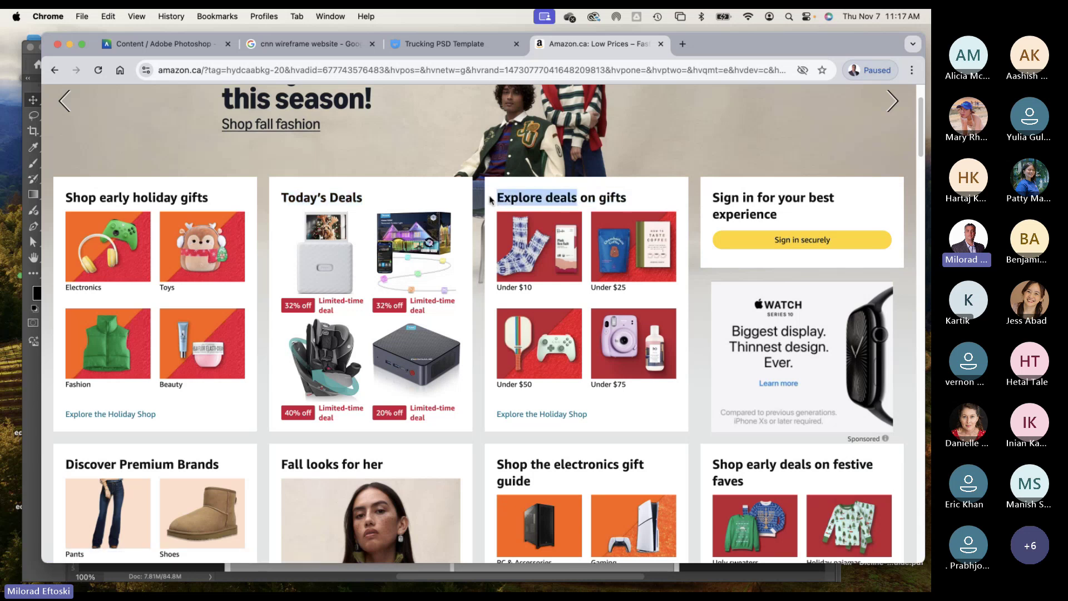
{"action": "triple_click", "coordinate": [529, 197]}
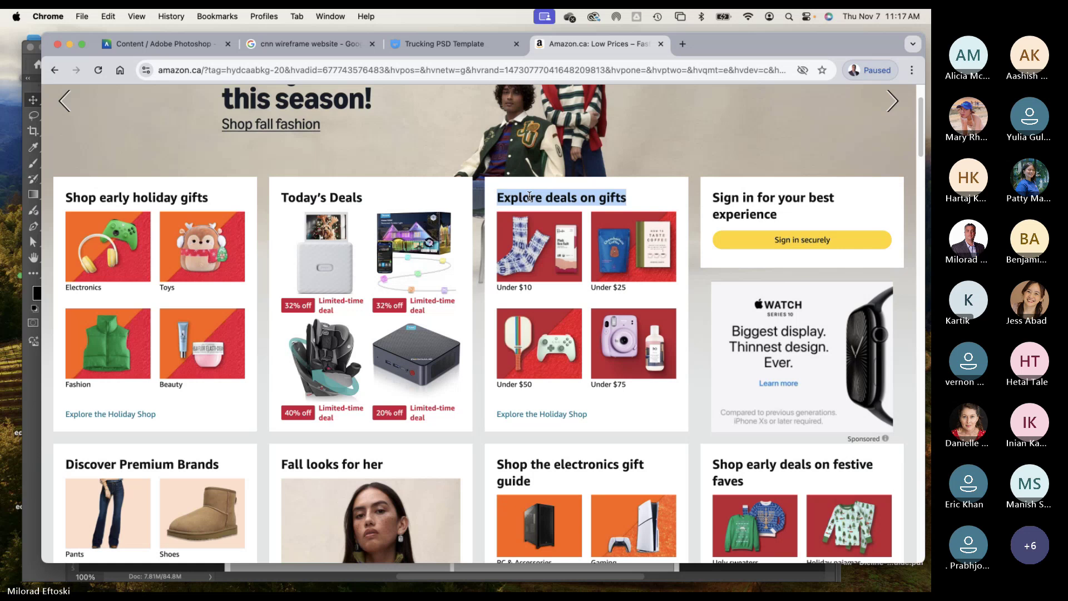
{"action": "key", "text": "super+Tab"}
{"action": "double_click", "coordinate": [506, 393]}
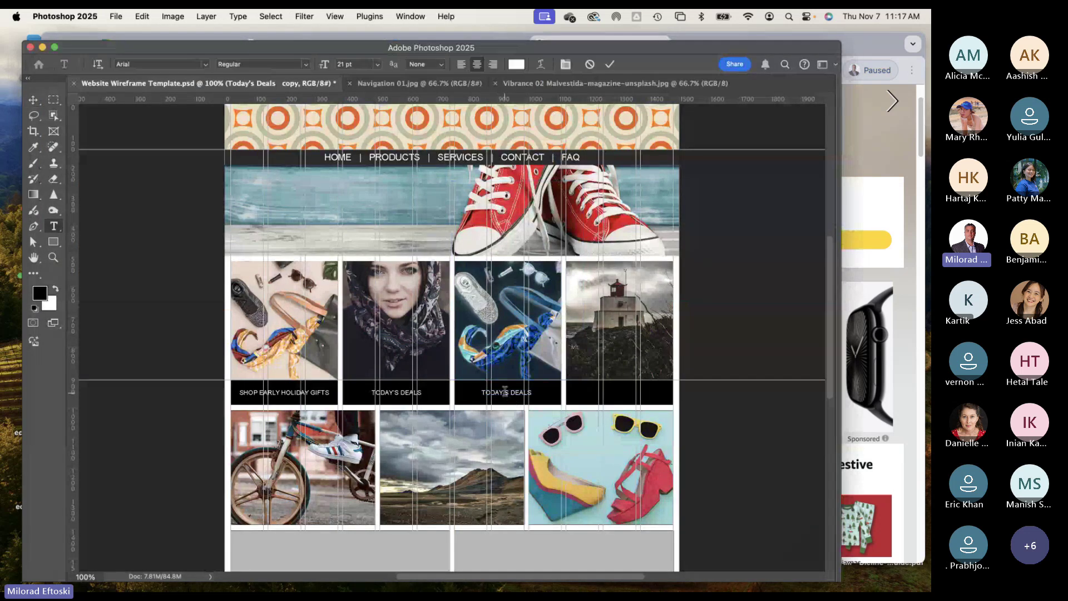
{"action": "type", "text": "EXPLORE DEALS ON GIFTS"}
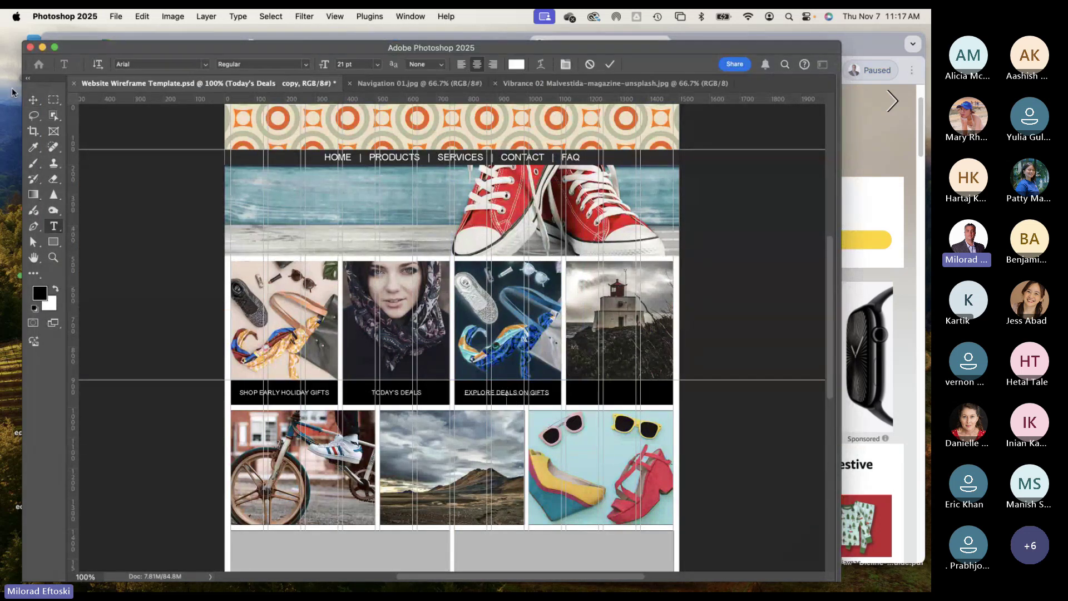
{"action": "left_click", "coordinate": [34, 99]}
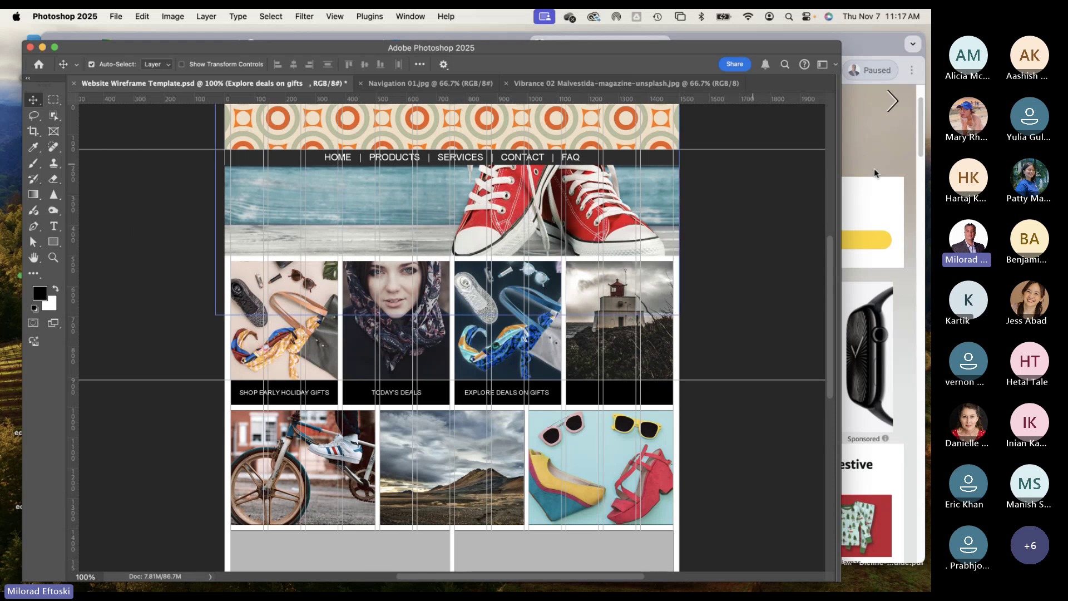
{"action": "left_click", "coordinate": [887, 151]}
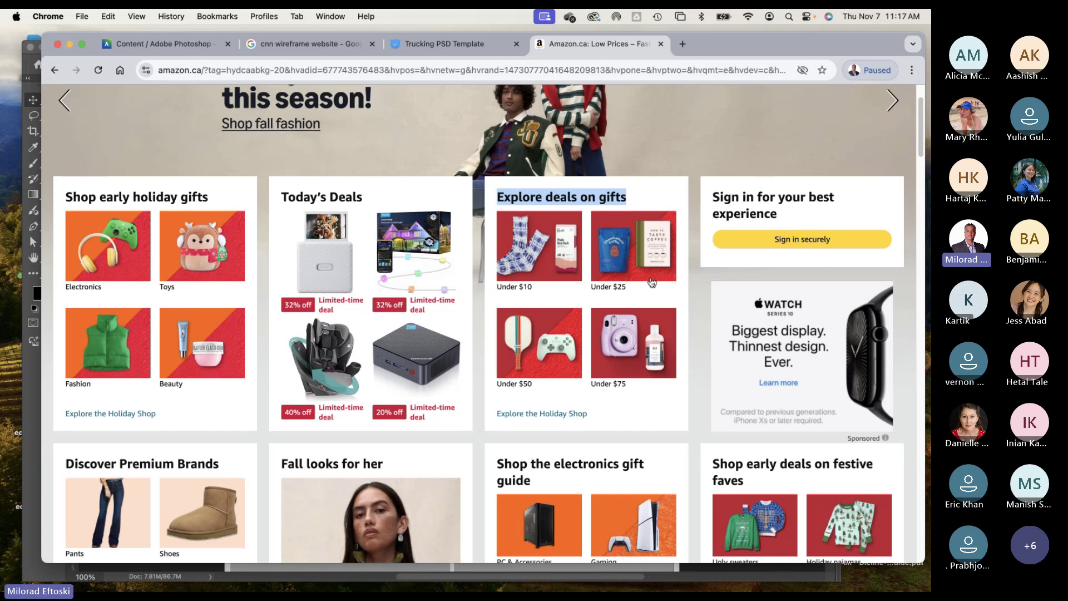
Step: Scroll the Amazon page and select the Best Sellers in Home heading
{"action": "scroll", "coordinate": [650, 282], "scroll_direction": "down", "scroll_amount": 5}
{"action": "scroll", "coordinate": [650, 283], "scroll_direction": "down", "scroll_amount": 3}
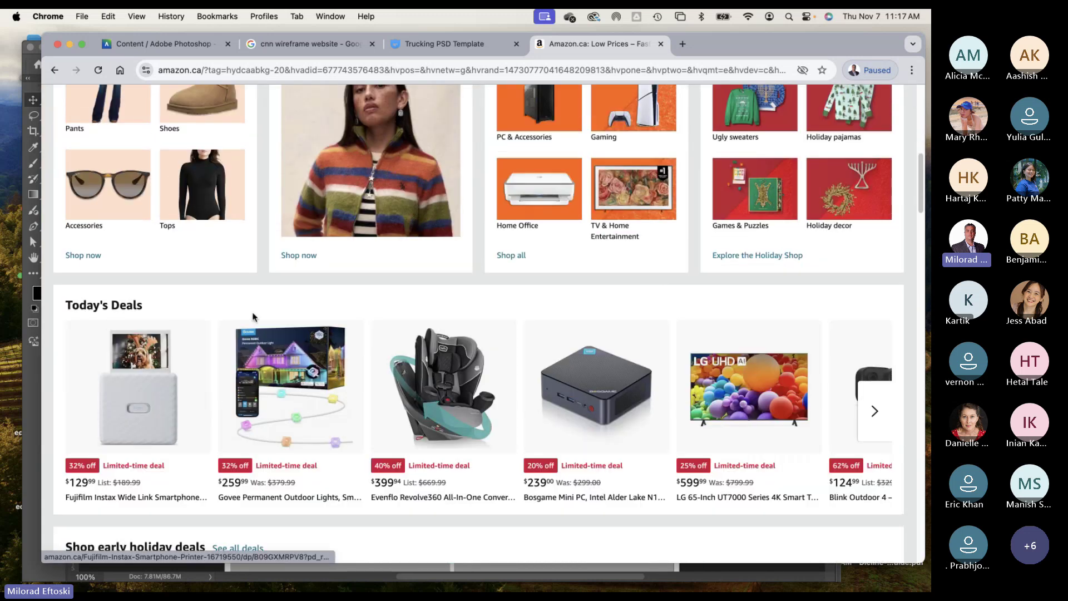
{"action": "scroll", "coordinate": [245, 319], "scroll_direction": "up", "scroll_amount": 2}
{"action": "scroll", "coordinate": [244, 318], "scroll_direction": "down", "scroll_amount": 10}
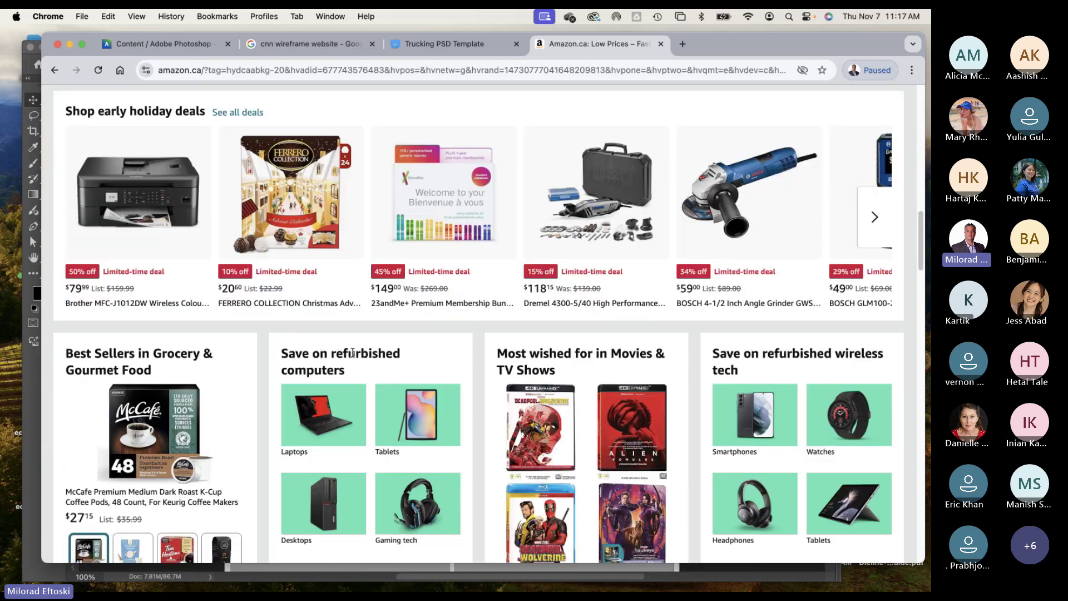
{"action": "scroll", "coordinate": [586, 353], "scroll_direction": "down", "scroll_amount": 5}
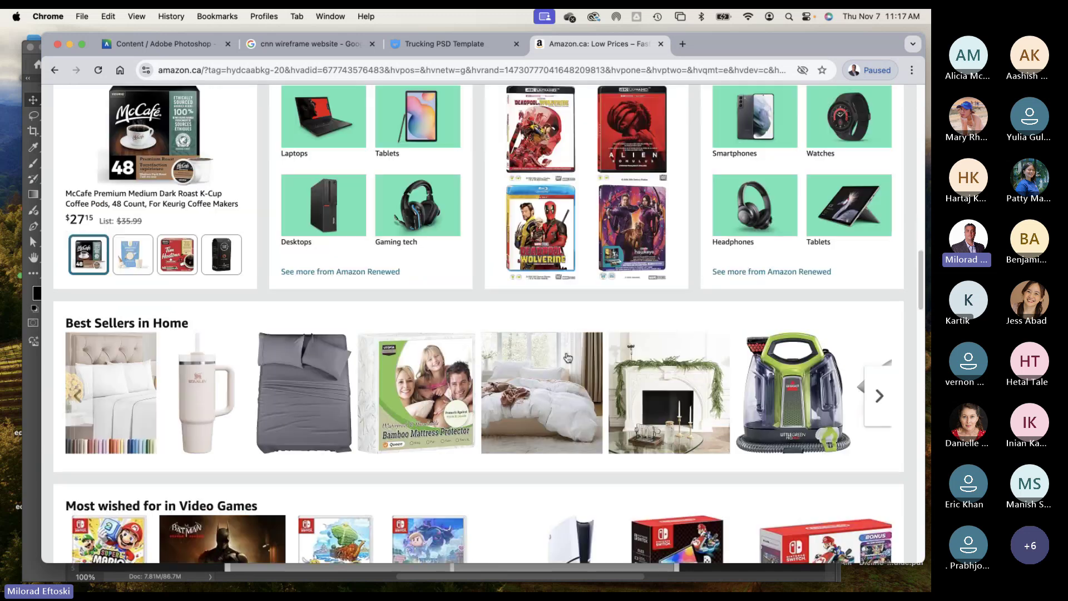
{"action": "double_click", "coordinate": [119, 324]}
{"action": "triple_click", "coordinate": [119, 324]}
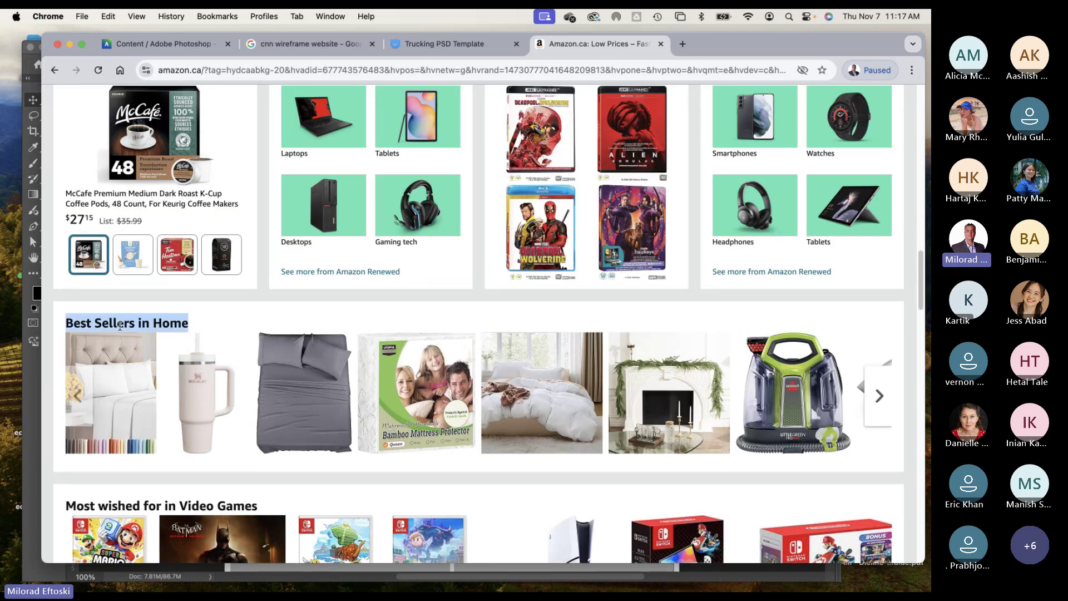
{"action": "scroll", "coordinate": [119, 324], "scroll_direction": "up", "scroll_amount": 15}
Step: Duplicate the EXPLORE DEALS ON GIFTS caption into the fourth photo tile
{"action": "key", "text": "super+Tab"}
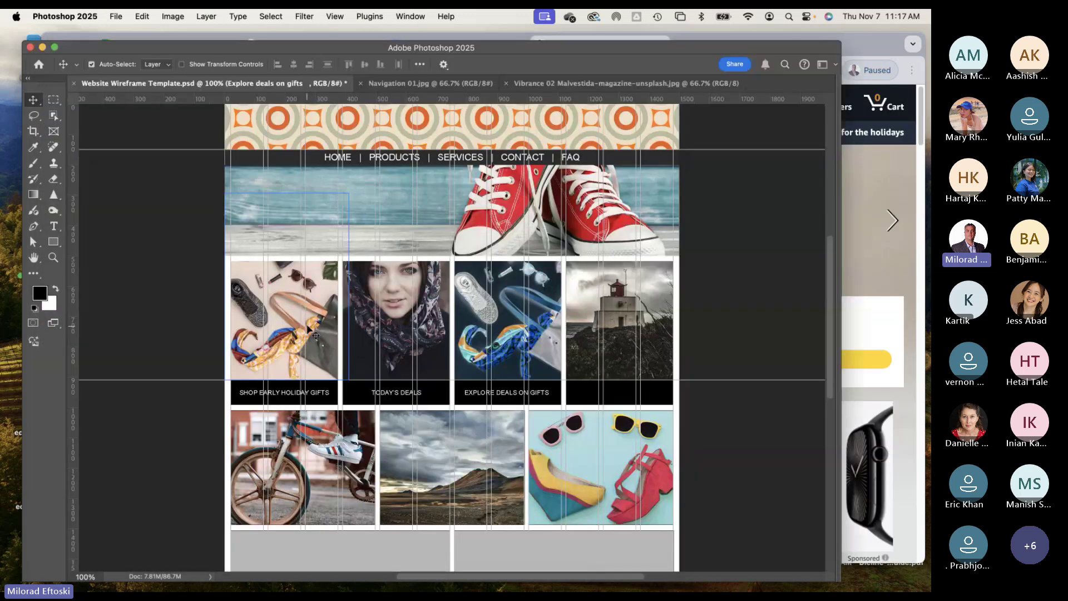
{"action": "left_click_drag", "start_coordinate": [546, 394], "coordinate": [650, 396]}
{"action": "key", "text": "super+z"}
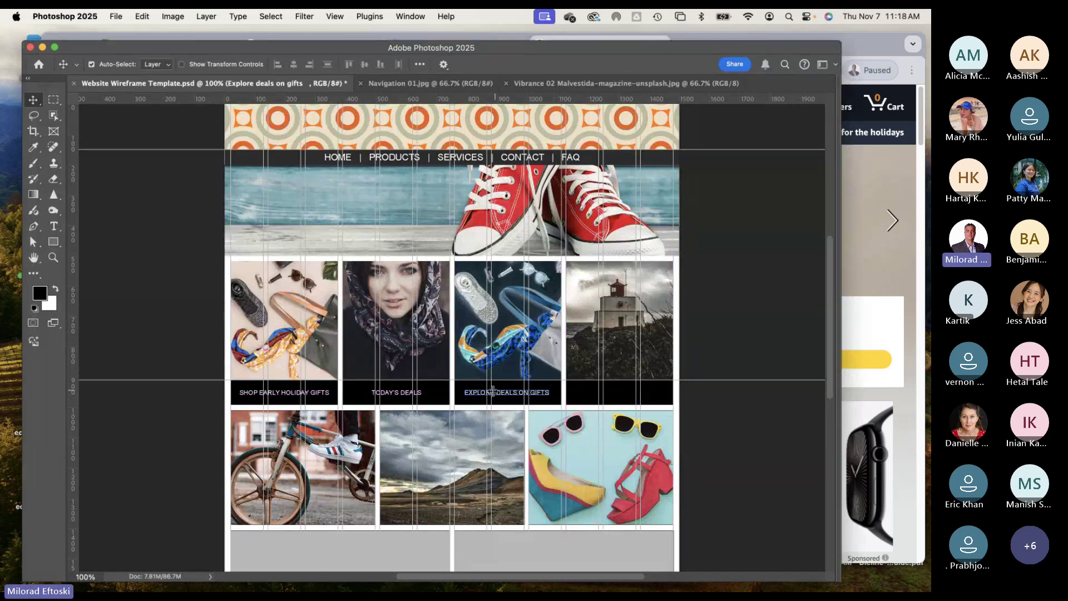
{"action": "left_click_drag", "start_coordinate": [503, 396], "coordinate": [625, 405]}
Step: Paste BEST SELLERS IN HOME into the duplicate and commit all the captions
{"action": "double_click", "coordinate": [619, 392]}
{"action": "type", "text": "BEST SELLERS IN HOME"}
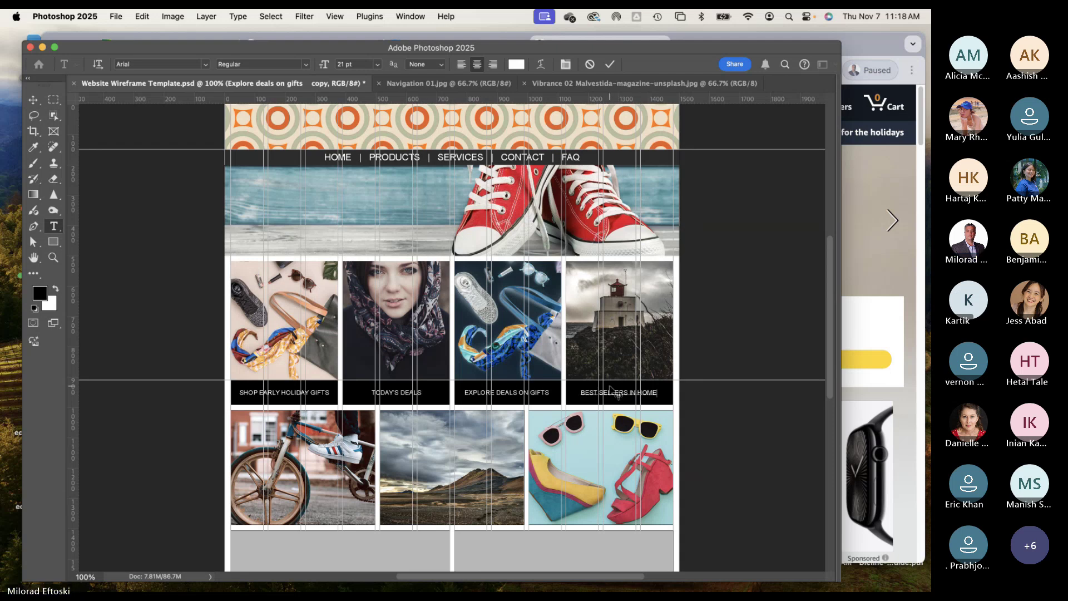
{"action": "left_click", "coordinate": [509, 393]}
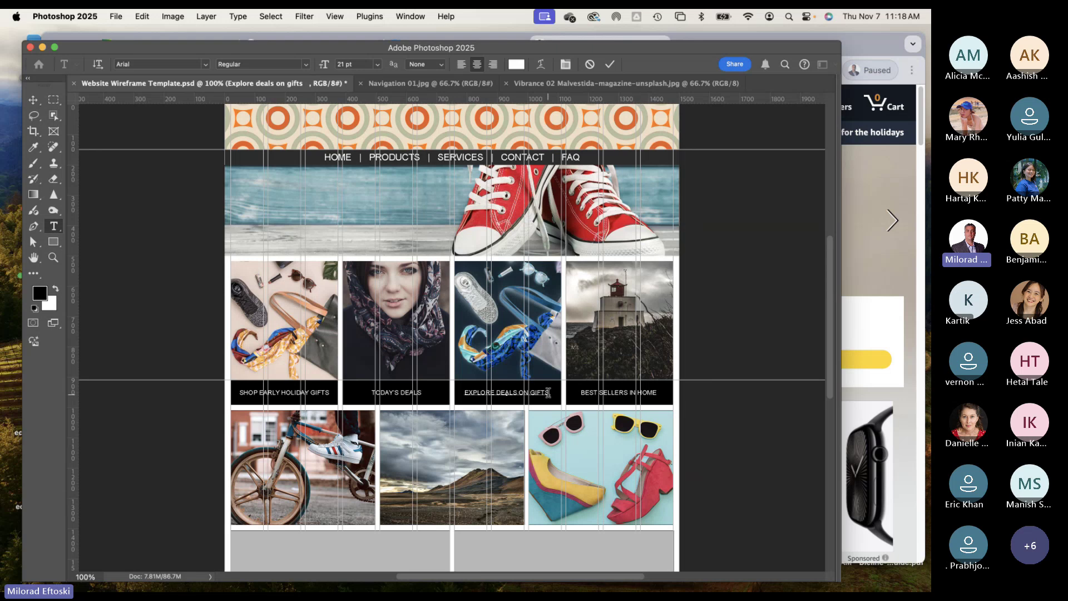
{"action": "left_click", "coordinate": [397, 392]}
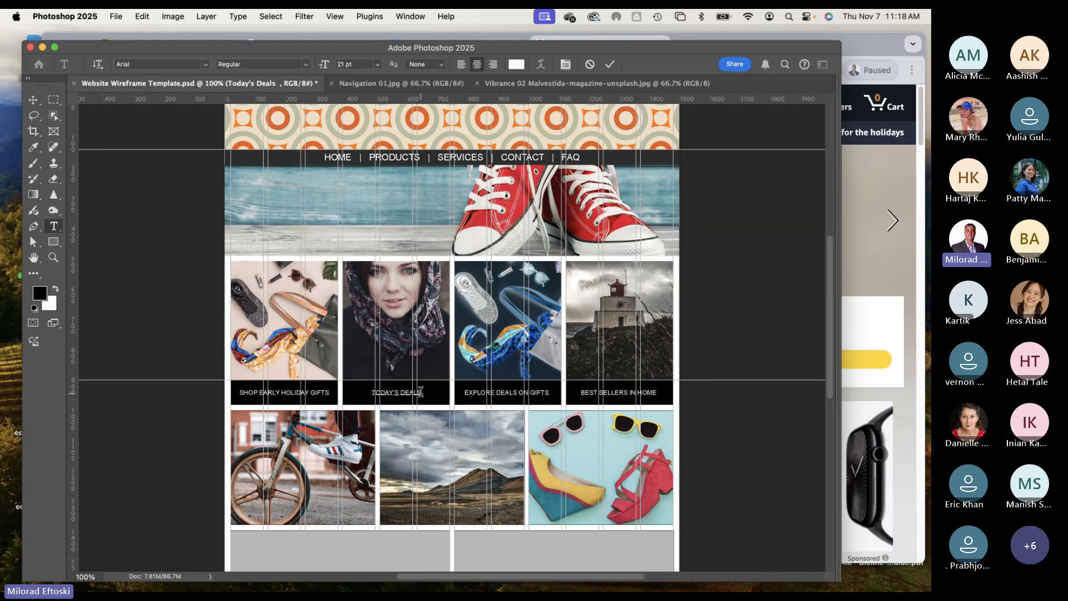
{"action": "left_click", "coordinate": [284, 394]}
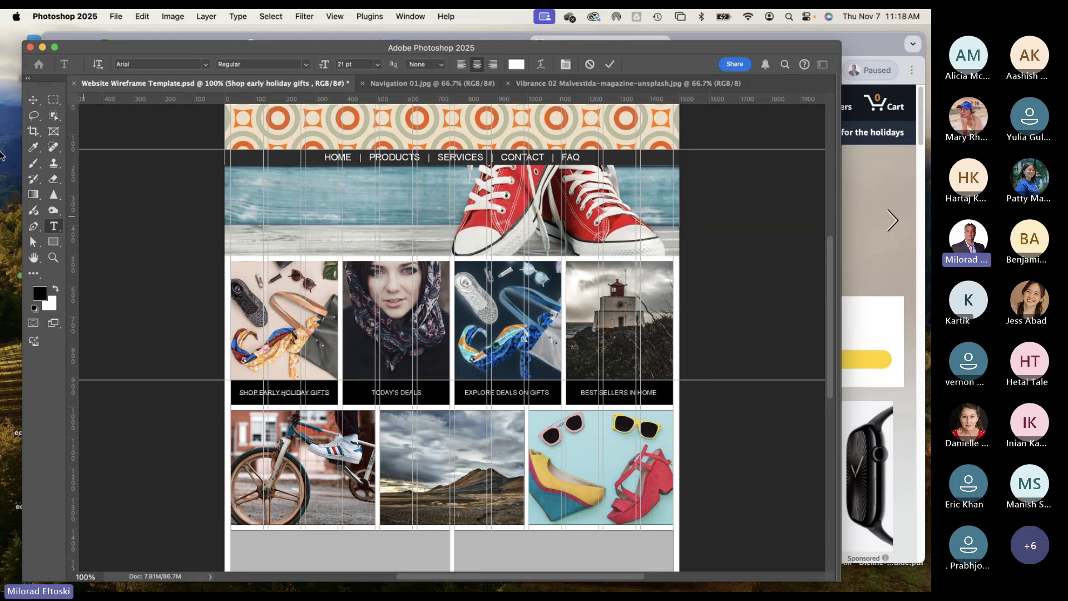
{"action": "left_click", "coordinate": [33, 100]}
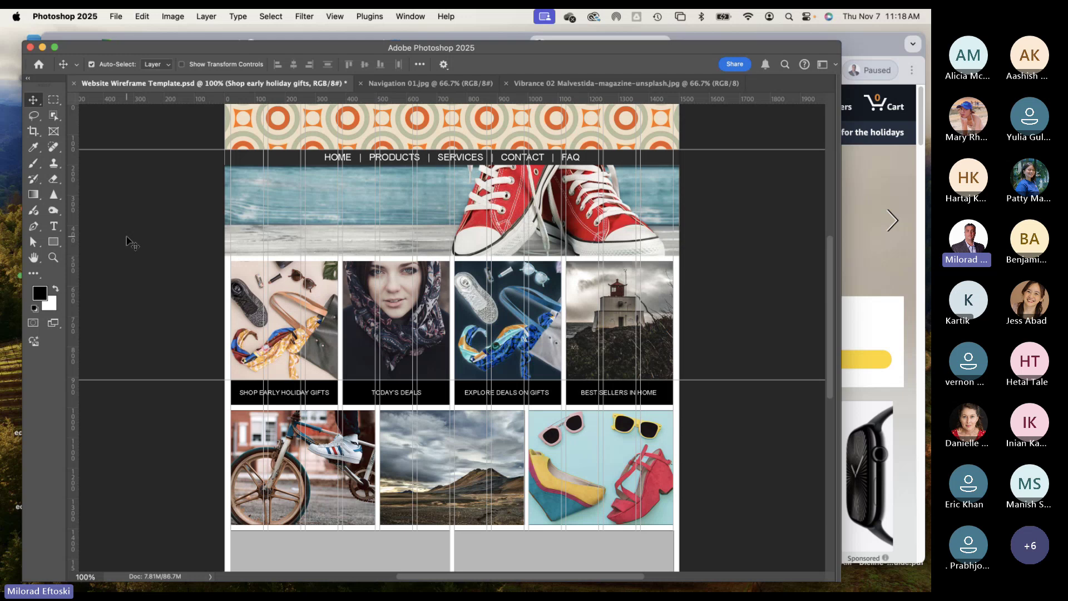
Step: Hide the guides, zoom in, and shift the TODAY'S DEALS and EXPLORE DEALS ON GIFTS captions a few pixels
{"action": "key", "text": "super+semicolon"}
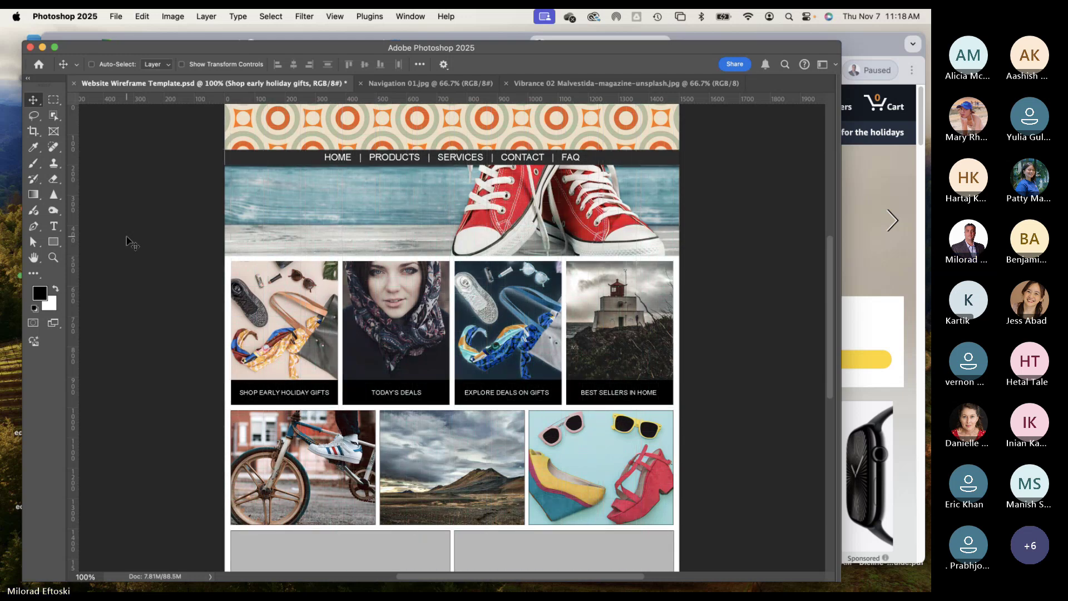
{"action": "key", "text": "super+equal"}
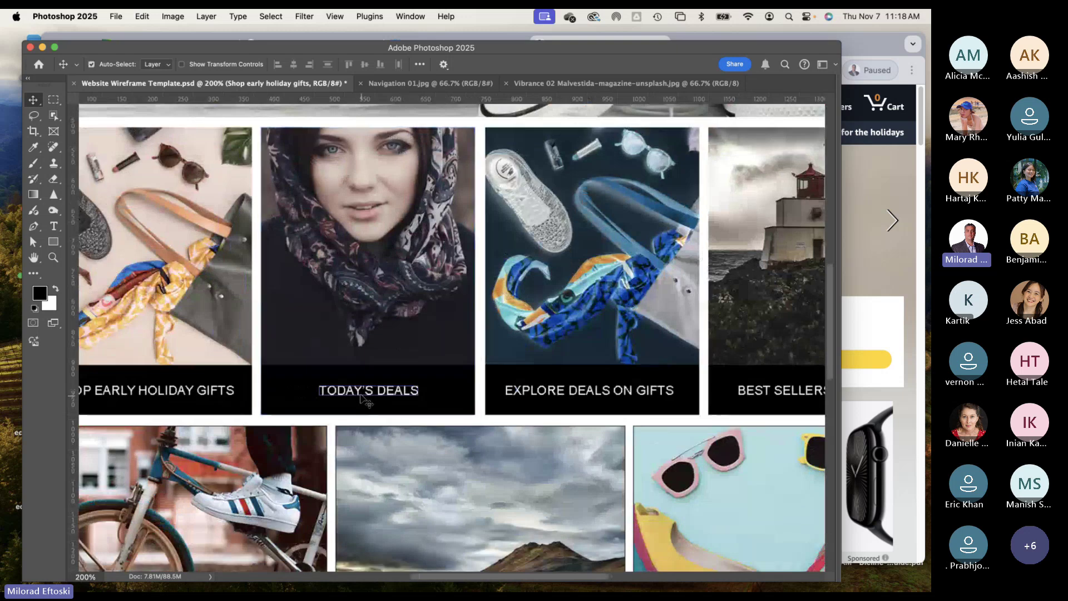
{"action": "left_click_drag", "start_coordinate": [352, 394], "coordinate": [352, 395]}
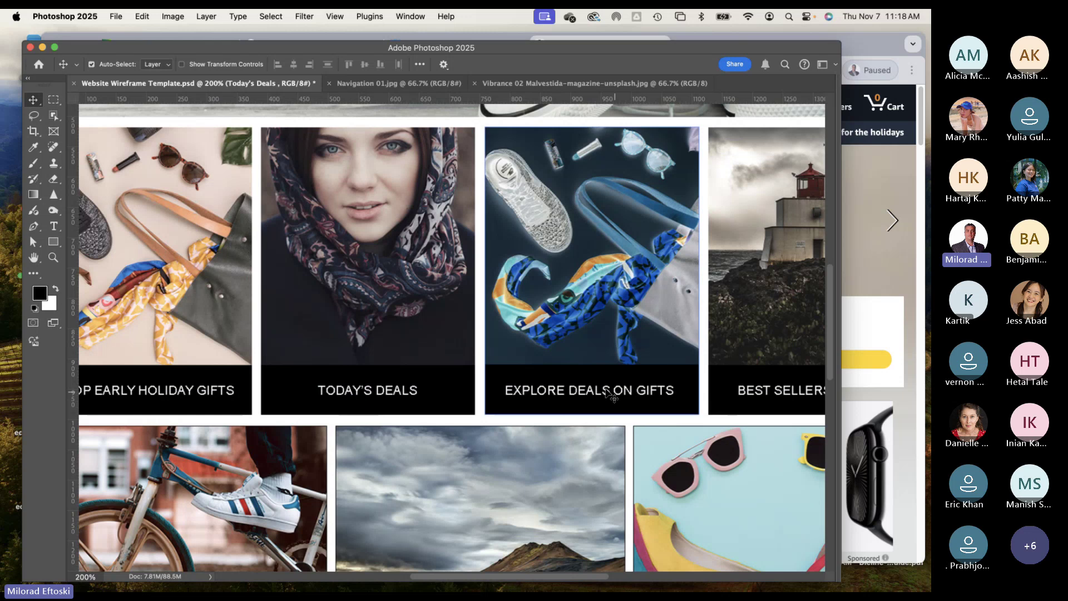
{"action": "left_click_drag", "start_coordinate": [599, 393], "coordinate": [627, 395]}
{"action": "scroll", "coordinate": [606, 394], "scroll_direction": "right", "scroll_amount": 5}
{"action": "scroll", "coordinate": [640, 398], "scroll_direction": "up", "scroll_amount": 1}
{"action": "scroll", "coordinate": [650, 401], "scroll_direction": "up", "scroll_amount": 5}
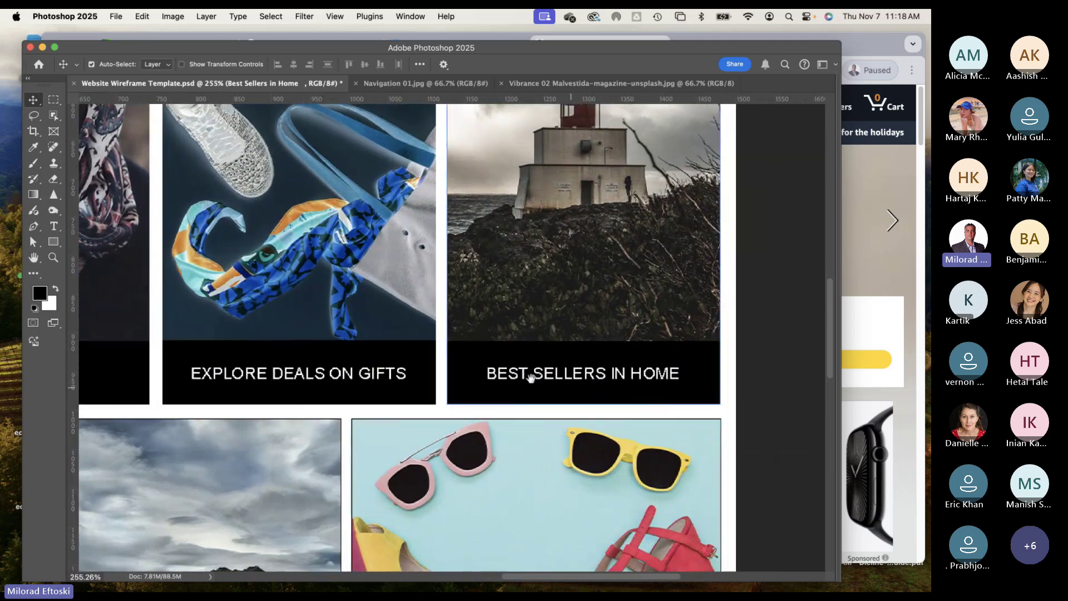
{"action": "scroll", "coordinate": [530, 378], "scroll_direction": "right", "scroll_amount": 3}
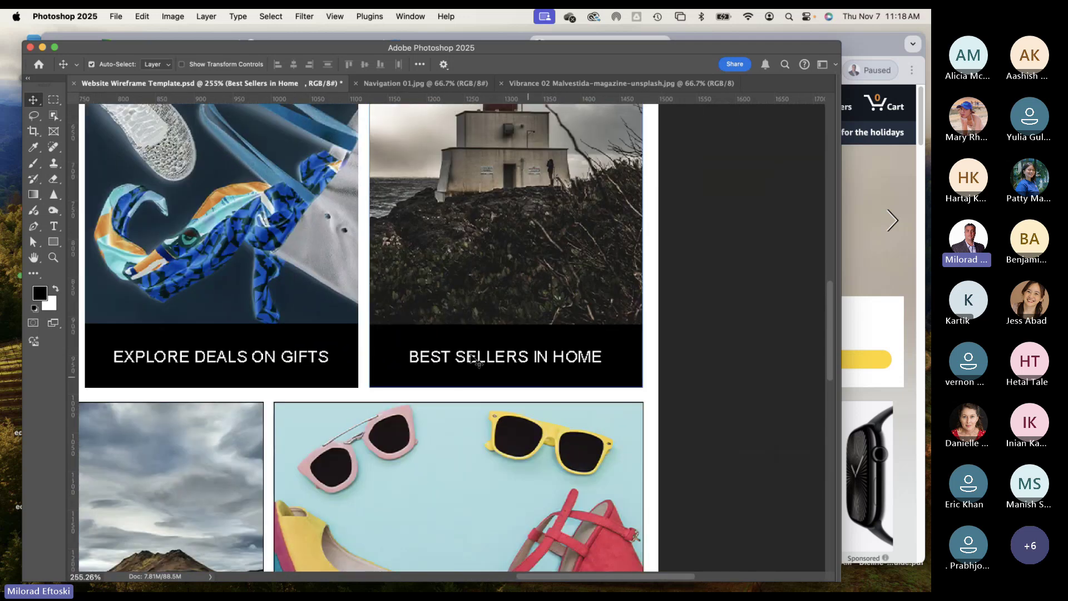
Step: Marquee-select the BEST SELLERS IN HOME black bar with the Move tool active
{"action": "left_click", "coordinate": [54, 99]}
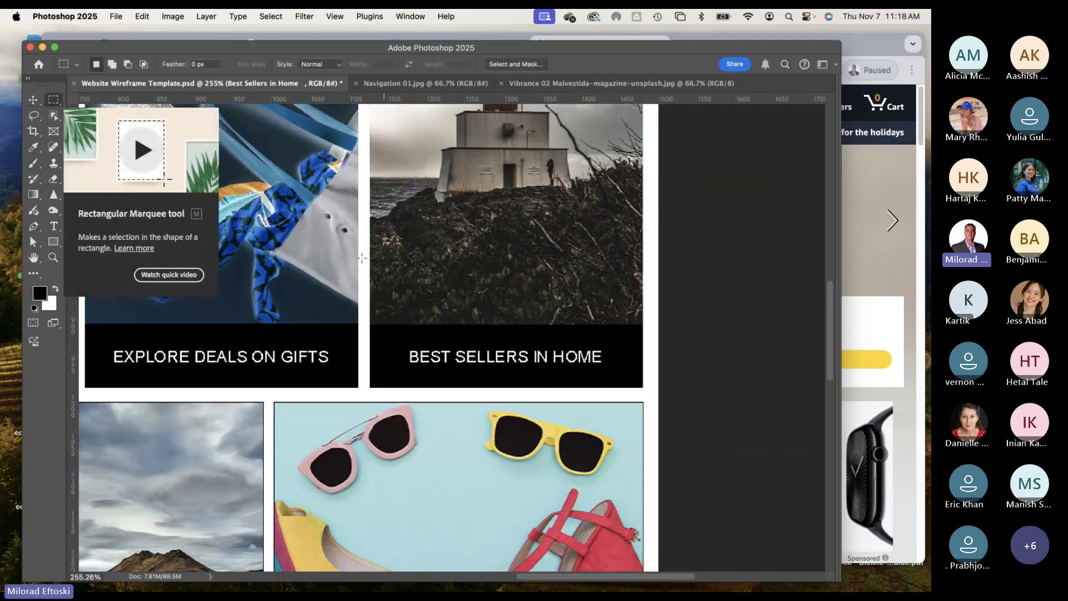
{"action": "left_click_drag", "start_coordinate": [370, 327], "coordinate": [642, 387]}
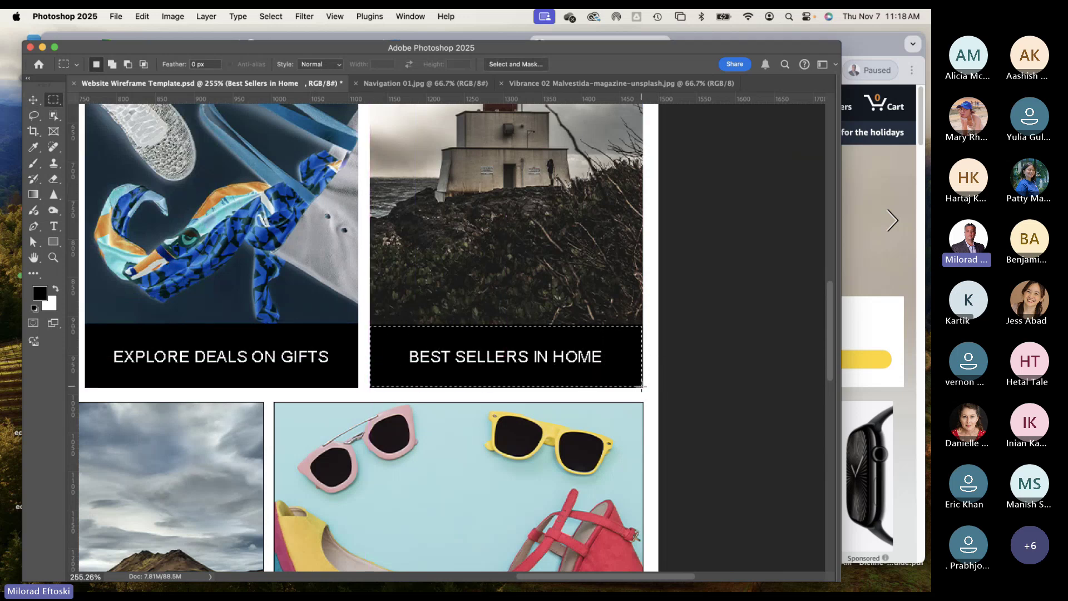
{"action": "left_click", "coordinate": [32, 100]}
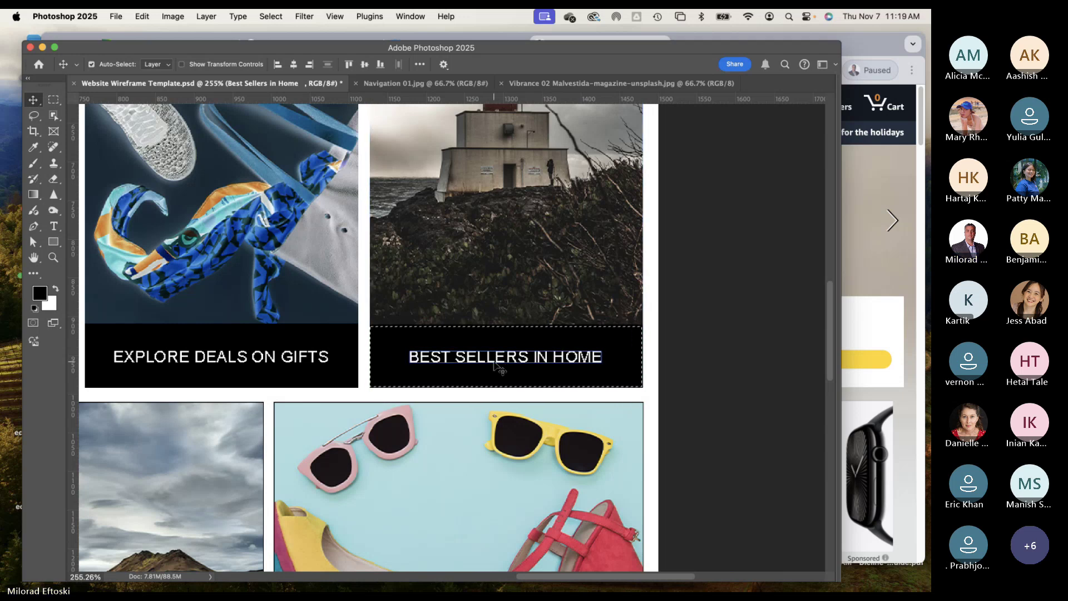
{"action": "key", "text": "shift+Tab"}
{"action": "key", "text": "Tab"}
{"action": "key", "text": "Tab"}
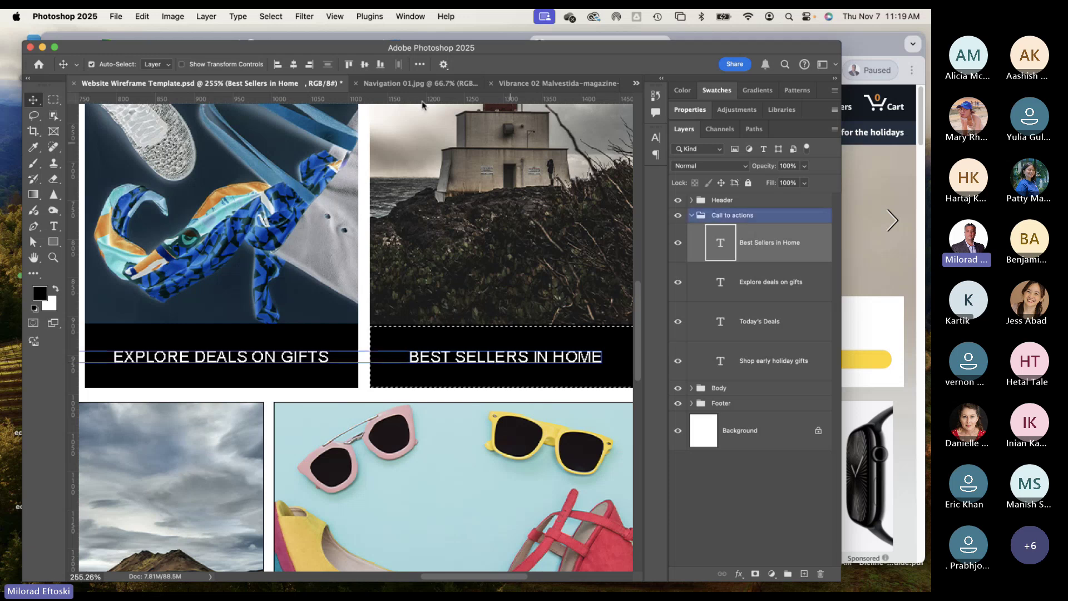
Step: Align the caption to the bar's horizontal centre and view the wireframe at 100%
{"action": "left_click", "coordinate": [278, 64]}
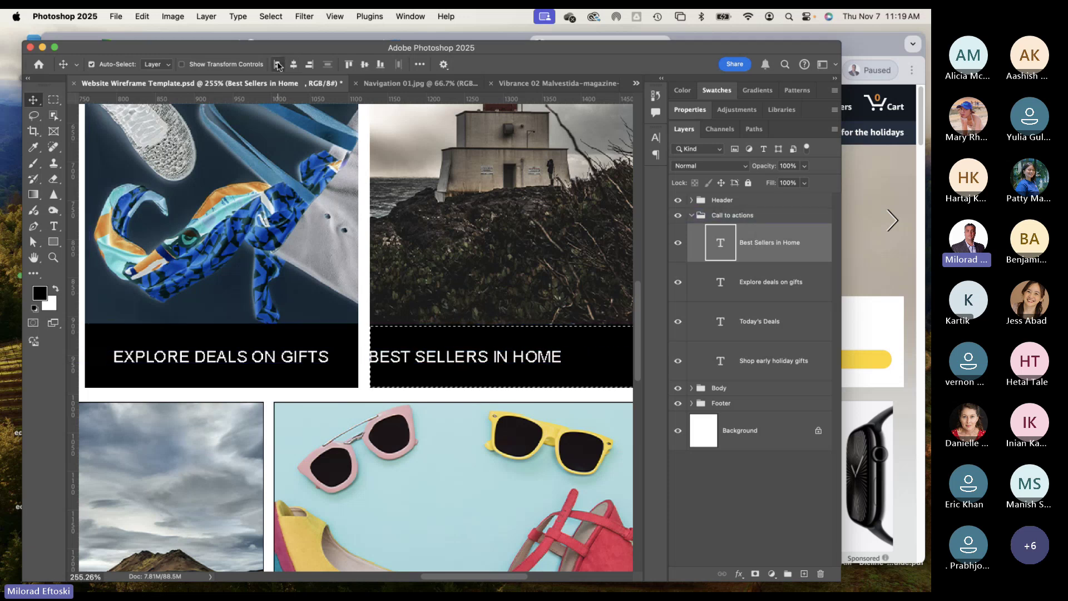
{"action": "left_click", "coordinate": [294, 65]}
{"action": "left_click", "coordinate": [310, 65]}
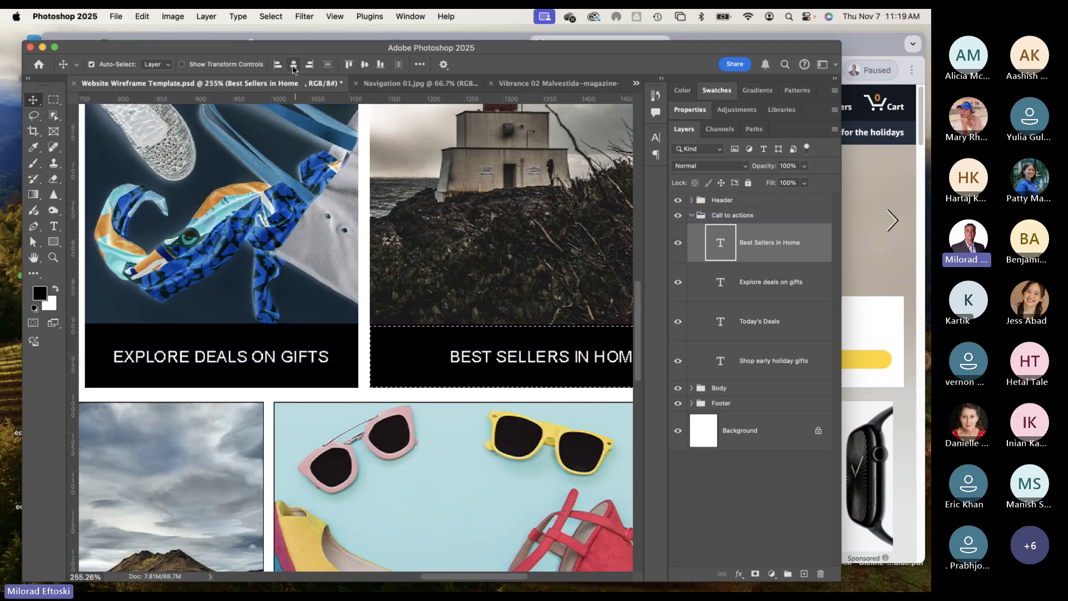
{"action": "left_click", "coordinate": [293, 64]}
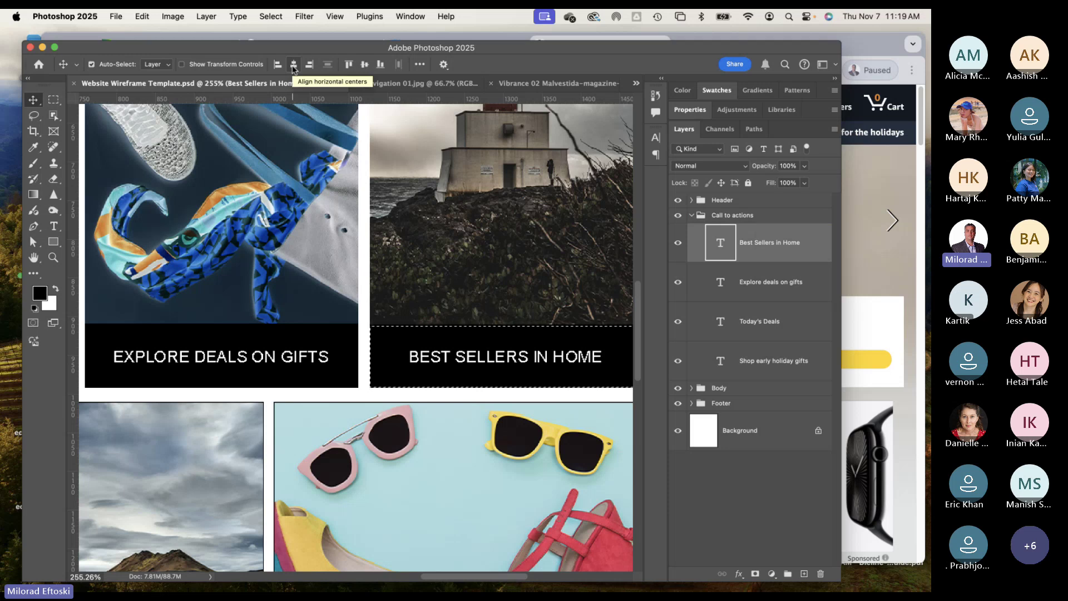
{"action": "key", "text": "super+minus"}
{"action": "key", "text": "super+minus"}
{"action": "key", "text": "super+minus"}
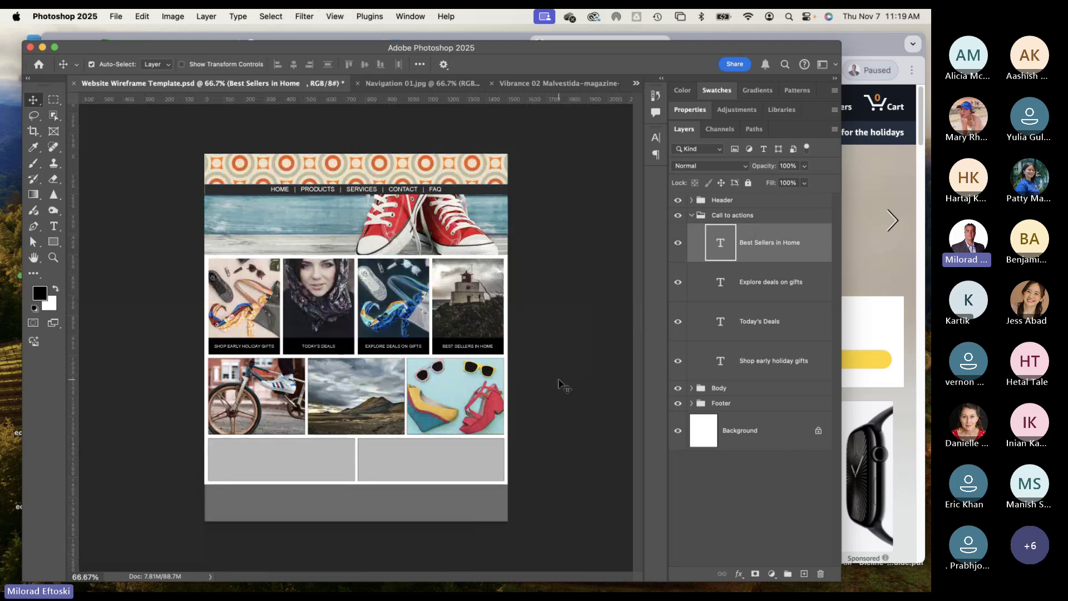
{"action": "key", "text": "super+plus"}
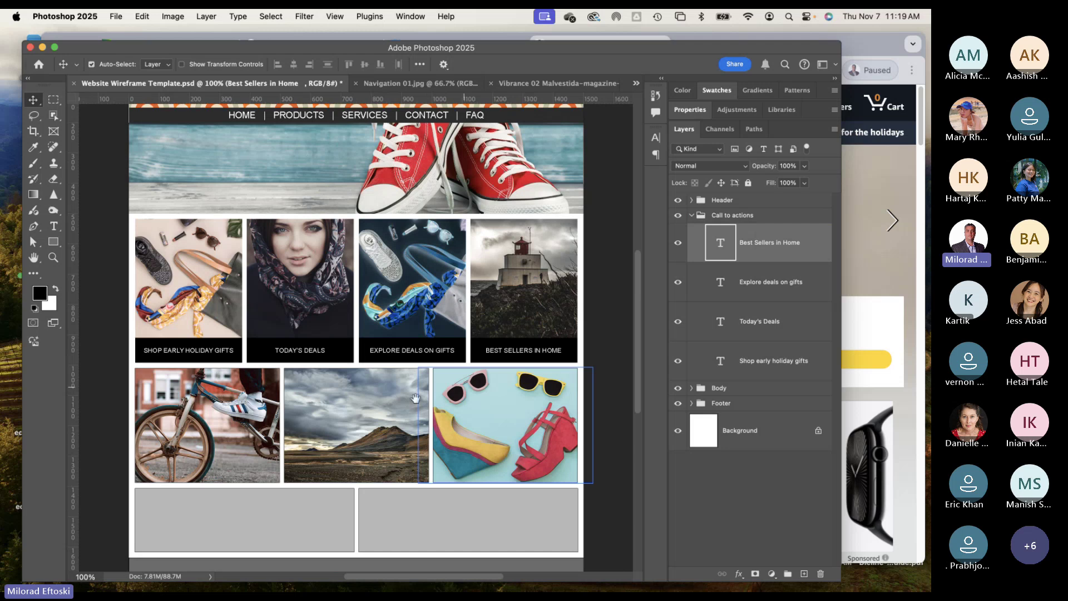
Step: Pan over the header and compare it with the Amazon reference page
{"action": "left_click_drag", "start_coordinate": [399, 406], "coordinate": [414, 387]}
{"action": "left_click", "coordinate": [861, 325]}
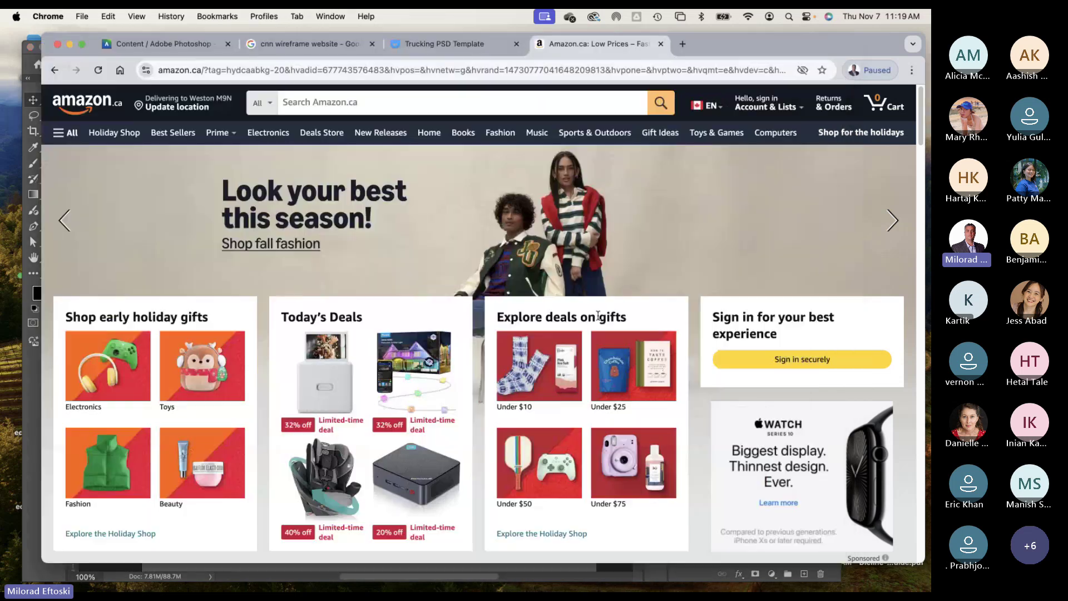
{"action": "scroll", "coordinate": [584, 369], "scroll_direction": "down", "scroll_amount": 7}
{"action": "scroll", "coordinate": [582, 368], "scroll_direction": "up", "scroll_amount": 8}
{"action": "key", "text": "super+Tab"}
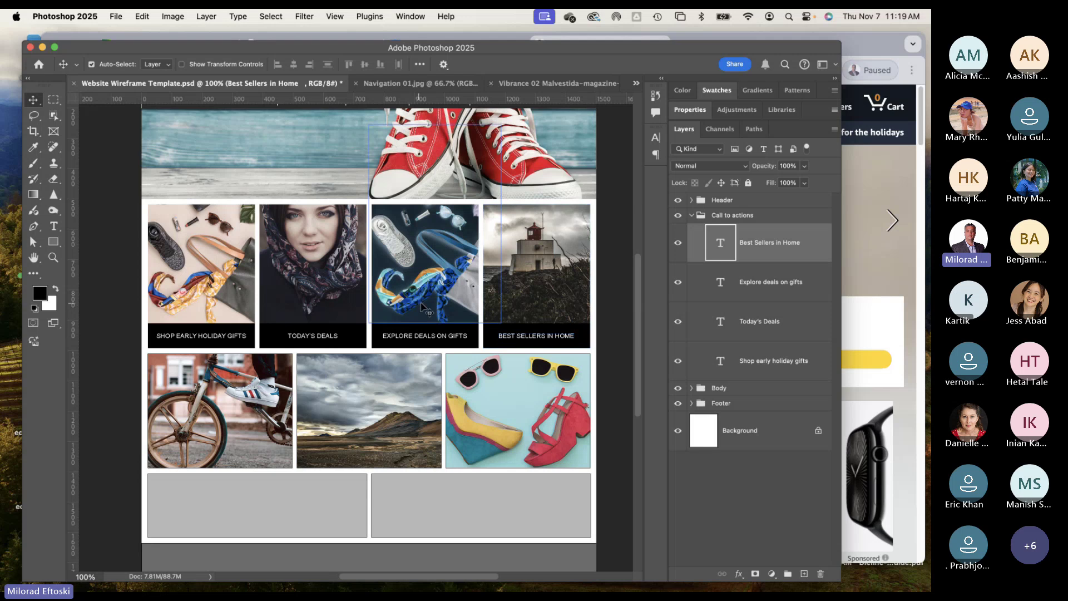
{"action": "left_click_drag", "start_coordinate": [361, 255], "coordinate": [364, 332]}
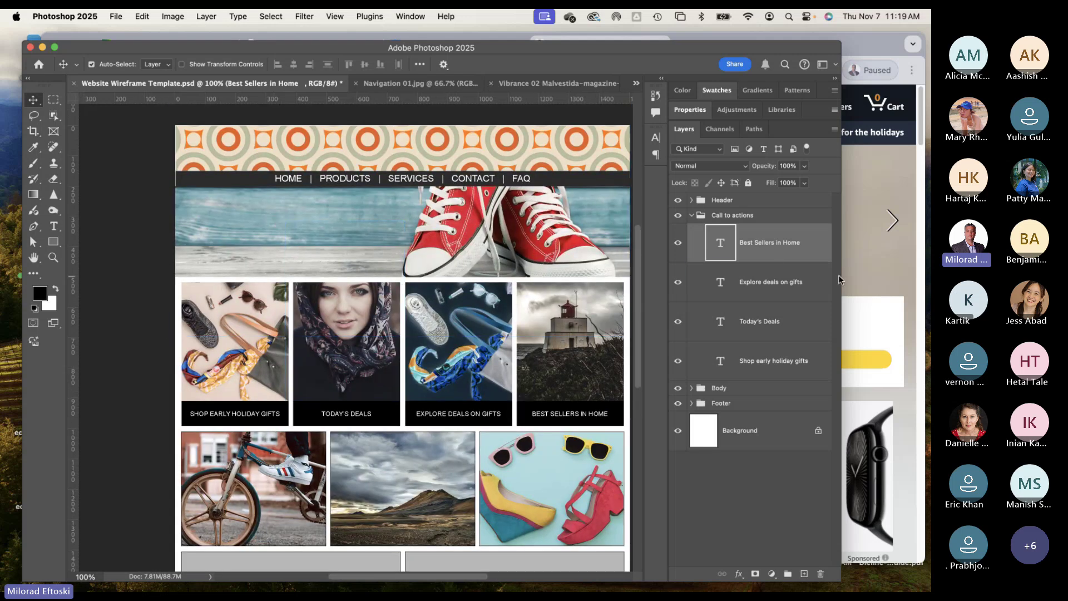
{"action": "left_click", "coordinate": [859, 281]}
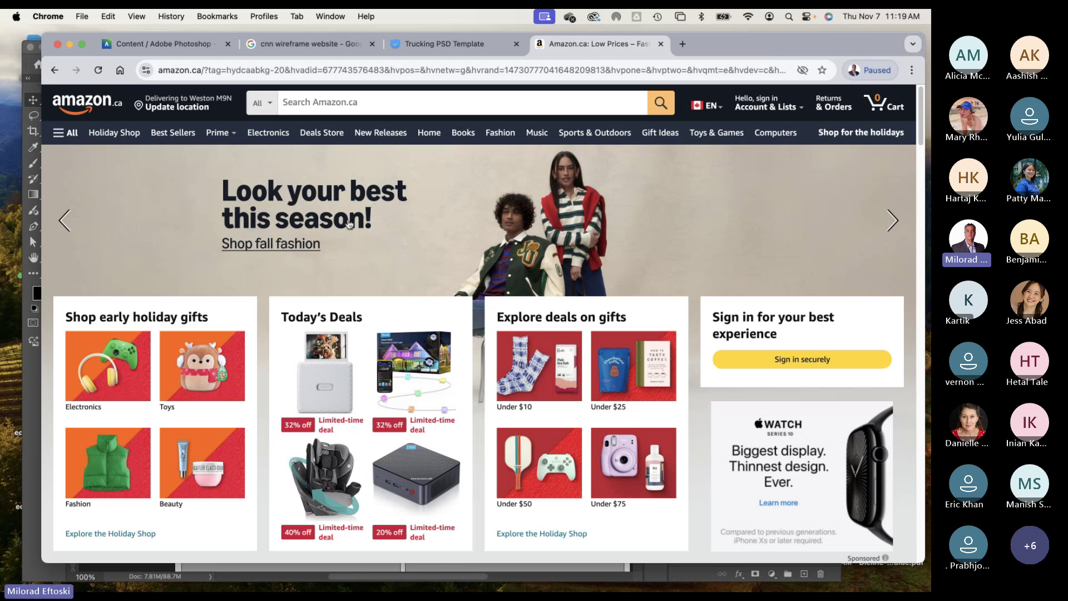
{"action": "key", "text": "super+Tab"}
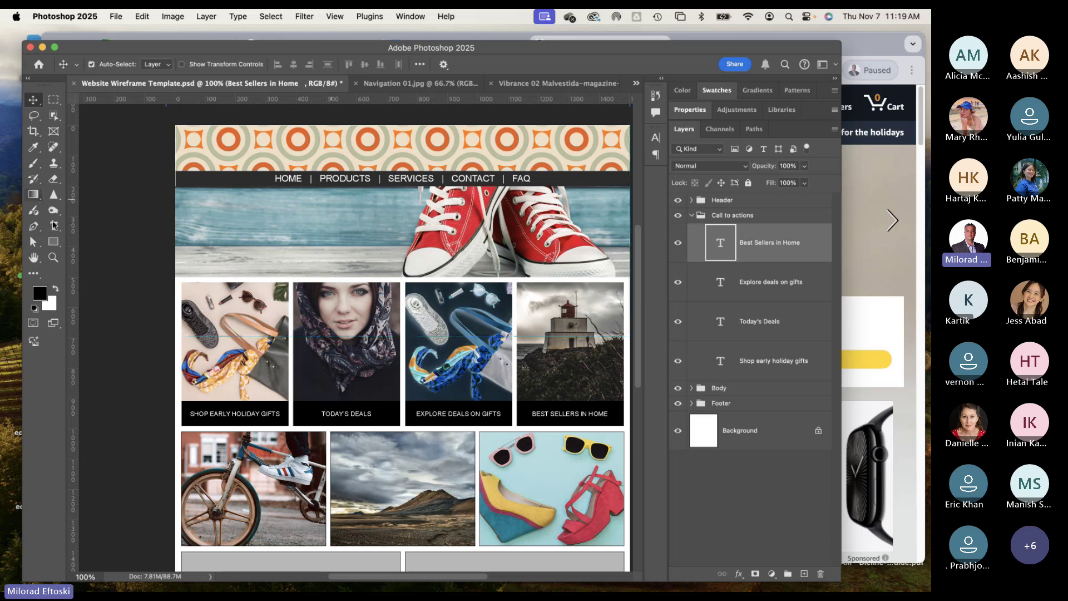
Step: Collapse the Call to actions, Header and Body layer groups
{"action": "key", "text": "t"}
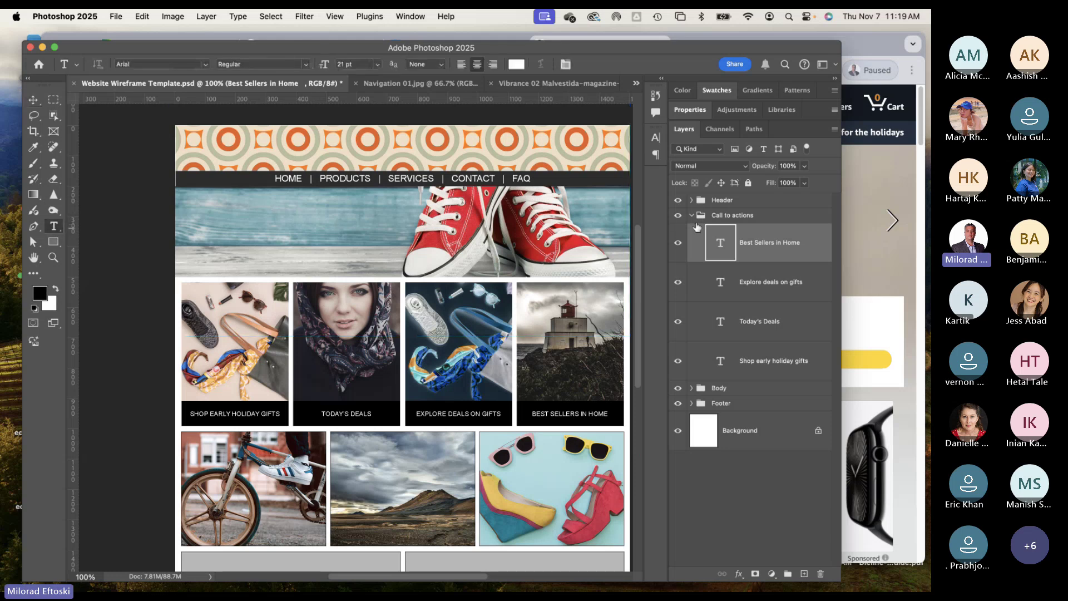
{"action": "left_click", "coordinate": [690, 215]}
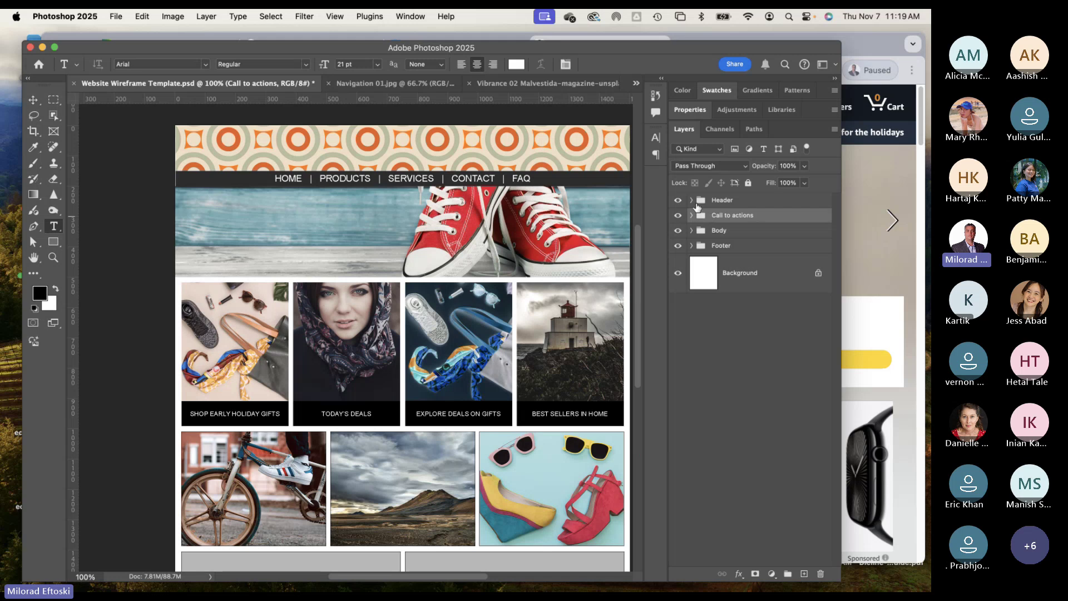
{"action": "left_click", "coordinate": [690, 200]}
{"action": "left_click", "coordinate": [691, 200]}
{"action": "left_click", "coordinate": [691, 231]}
{"action": "left_click", "coordinate": [691, 230]}
Step: Move Call to actions above Header and draw a paragraph text box on the banner's left
{"action": "left_click", "coordinate": [678, 200]}
{"action": "left_click_drag", "start_coordinate": [741, 219], "coordinate": [766, 199]}
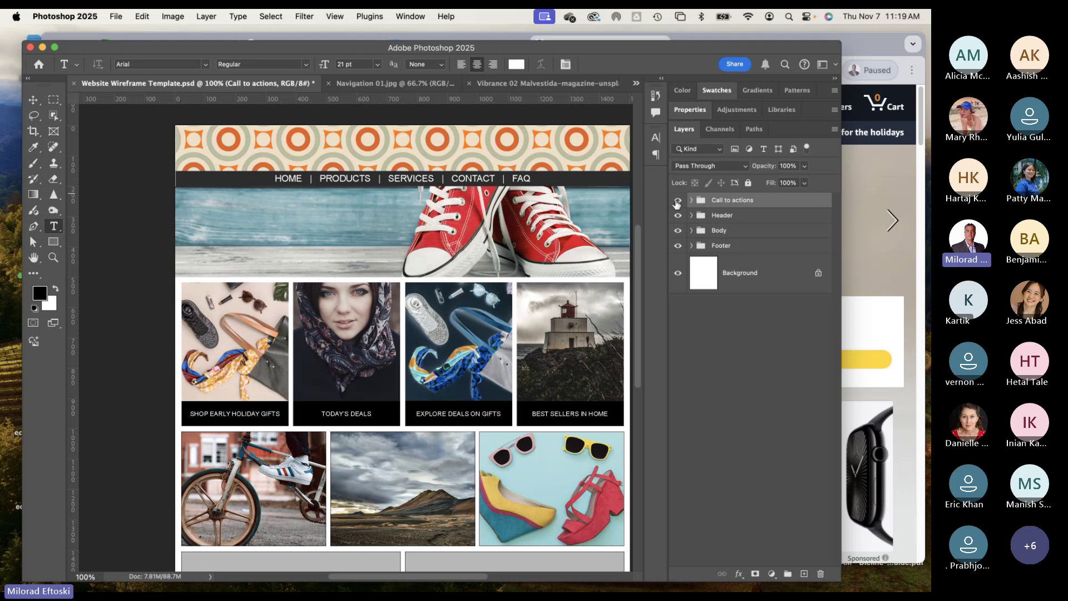
{"action": "left_click", "coordinate": [678, 201]}
{"action": "left_click", "coordinate": [678, 200]}
{"action": "left_click_drag", "start_coordinate": [197, 201], "coordinate": [386, 267]}
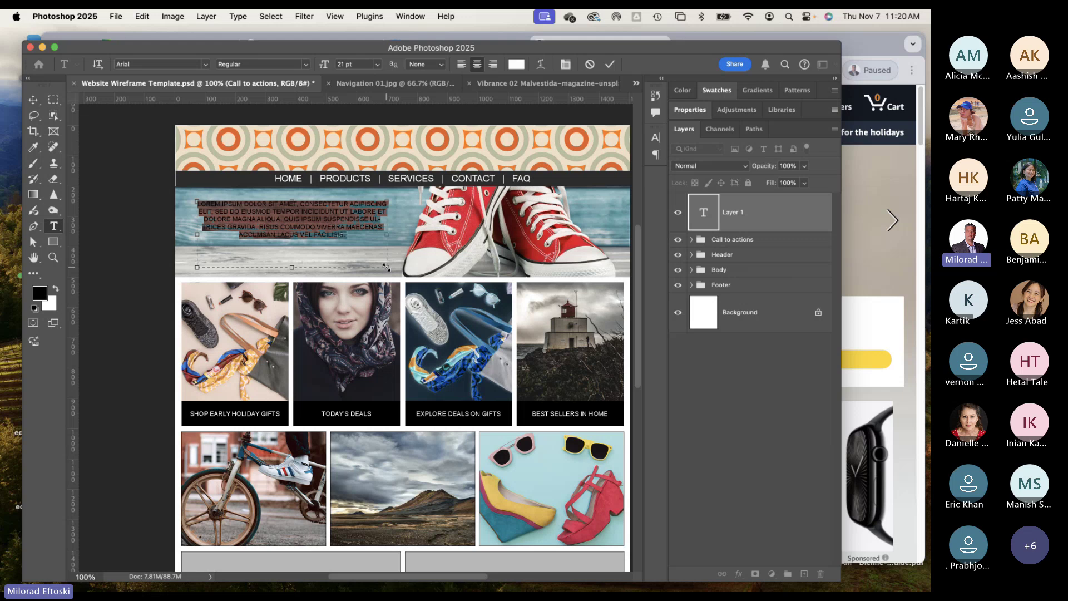
Step: Replace the lorem ipsum with 'LOOK YOUR VERY BEST THIS SEASON!' and select the headline text
{"action": "key", "text": "BackSpace"}
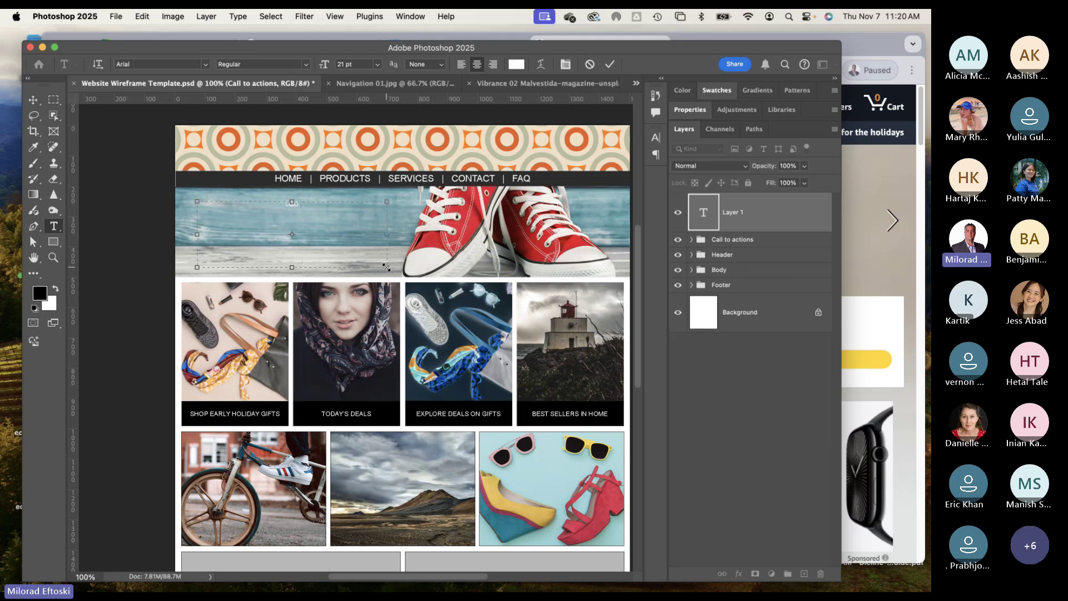
{"action": "type", "text": "LOOK YOUR VERY BEST THIS SEASON!"}
{"action": "left_click", "coordinate": [893, 253]}
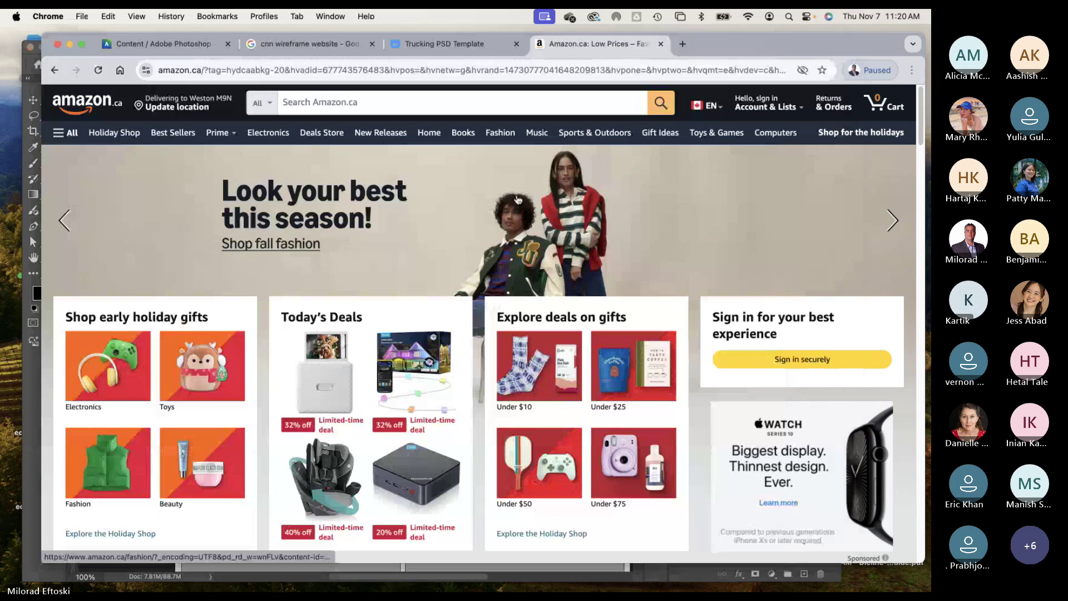
{"action": "key", "text": "super+Tab"}
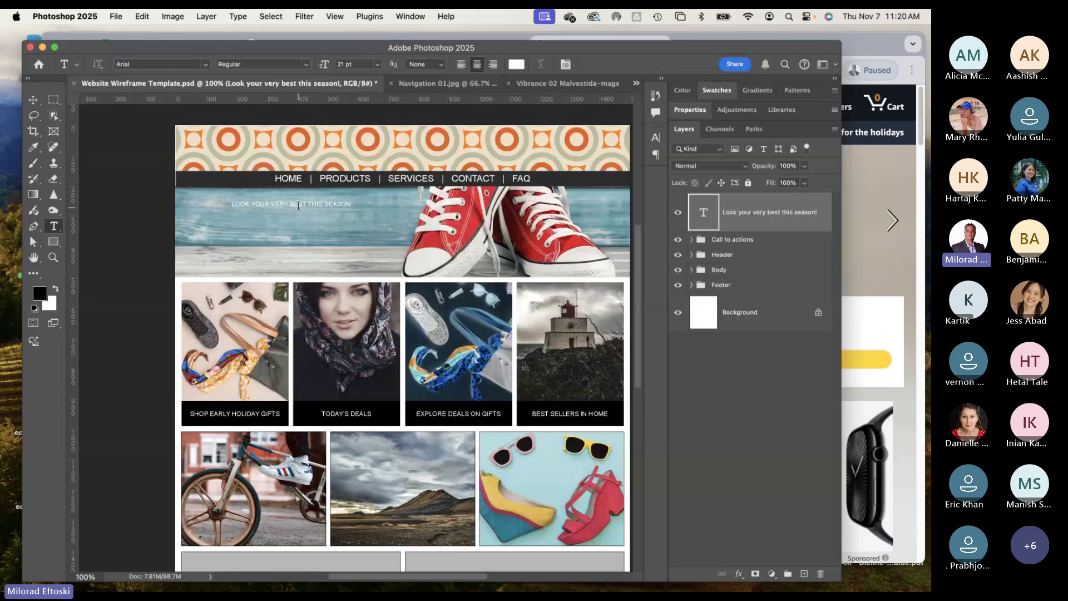
{"action": "left_click", "coordinate": [294, 206]}
{"action": "key", "text": "super+a"}
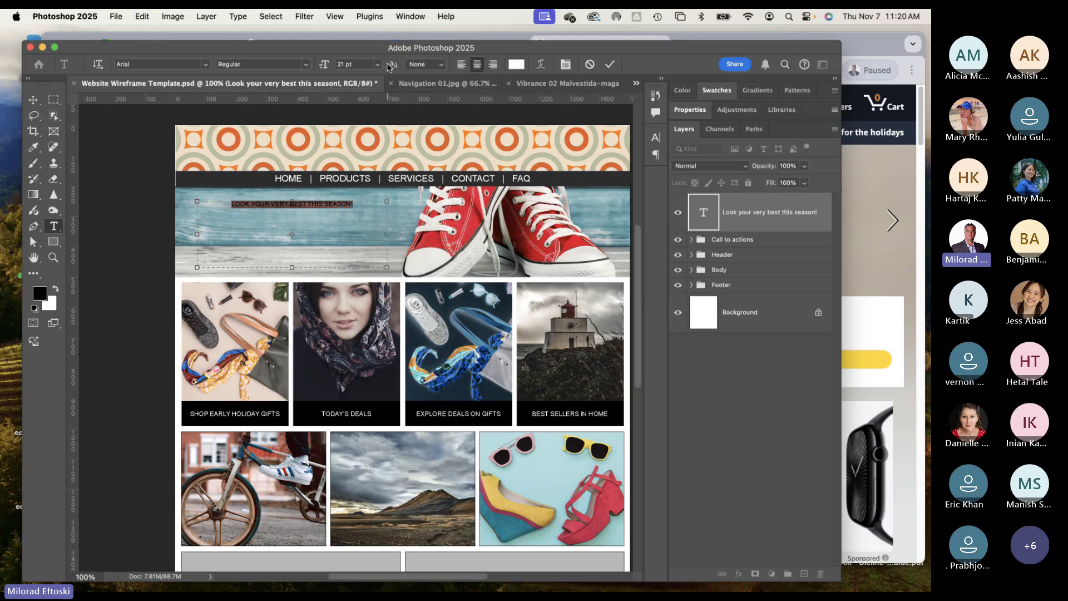
Step: Open the Character settings and try all caps before restoring normal casing
{"action": "left_click", "coordinate": [236, 16]}
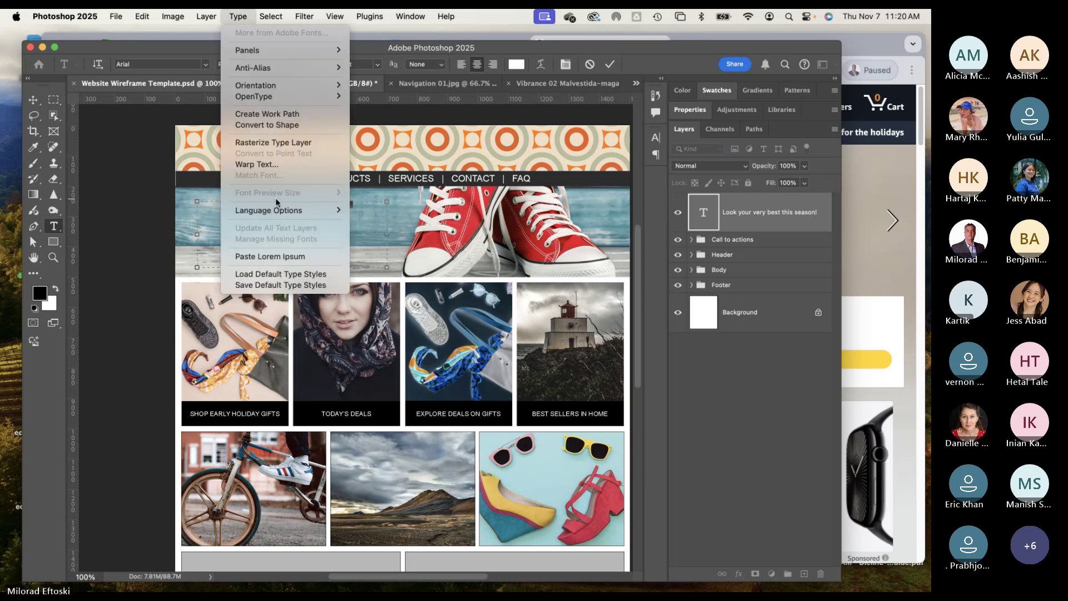
{"action": "left_click", "coordinate": [238, 16]}
{"action": "key", "text": "super+t"}
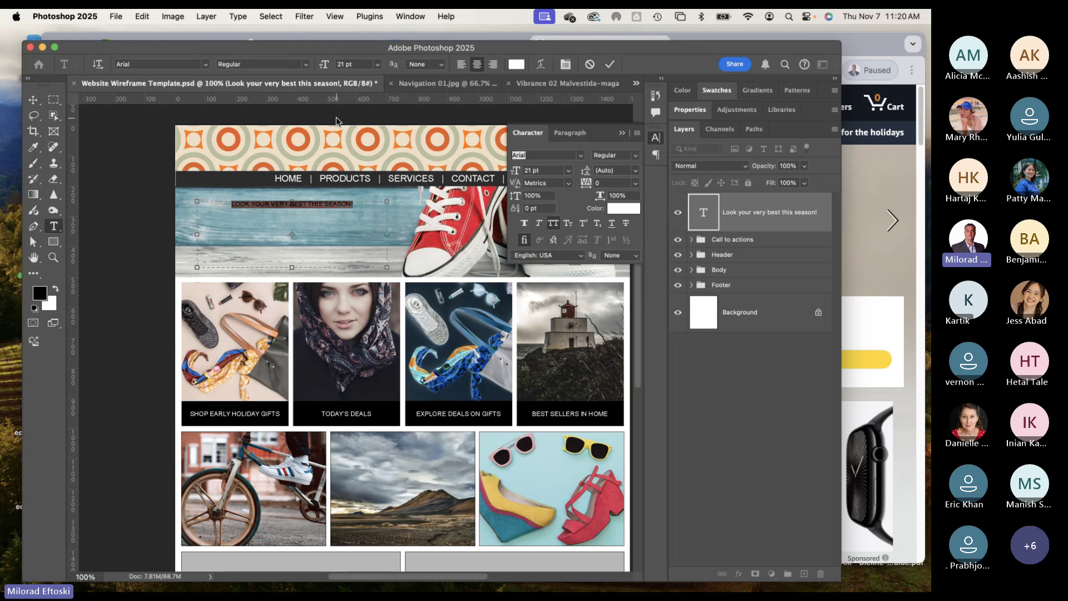
{"action": "key", "text": "super+t"}
{"action": "key", "text": "super+t"}
{"action": "key", "text": "super+t"}
{"action": "key", "text": "super+t"}
{"action": "left_click", "coordinate": [554, 227]}
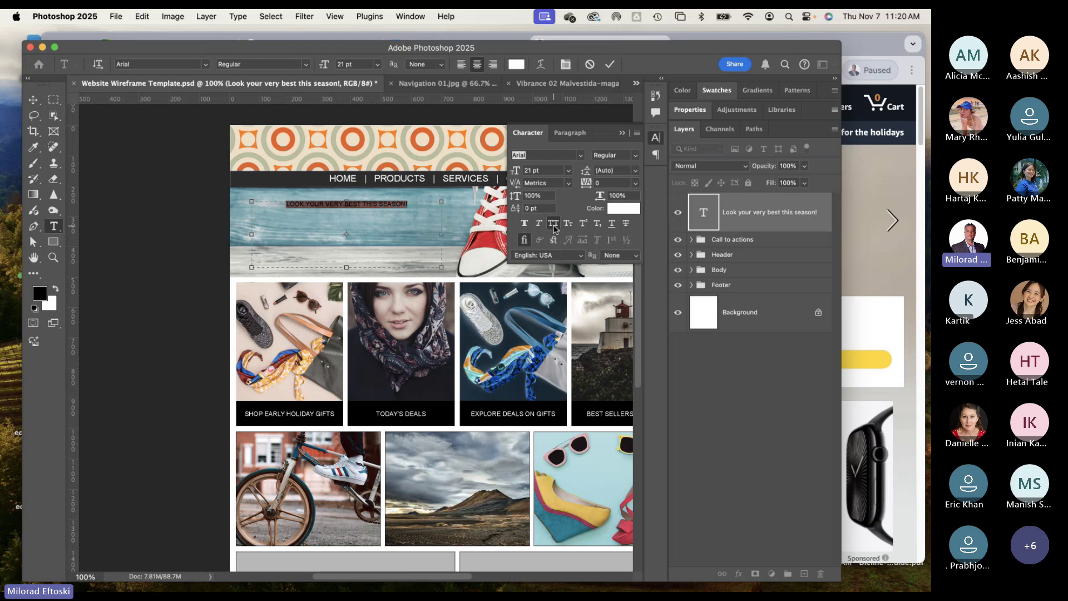
{"action": "left_click", "coordinate": [554, 227]}
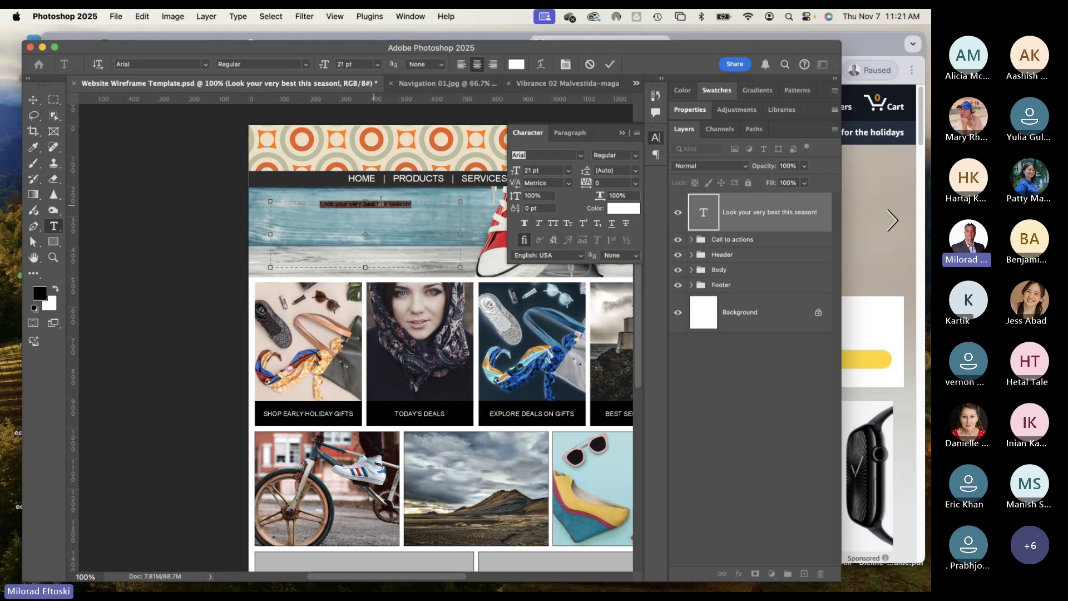
Step: Enlarge the headline to 28 pt and colour it black
{"action": "key", "text": "super+shift+period"}
{"action": "key", "text": "super+shift+period"}
{"action": "key", "text": "super+shift+period"}
{"action": "key", "text": "super+shift+period"}
{"action": "key", "text": "super+shift+period"}
{"action": "key", "text": "super+shift+period"}
{"action": "key", "text": "super+shift+period"}
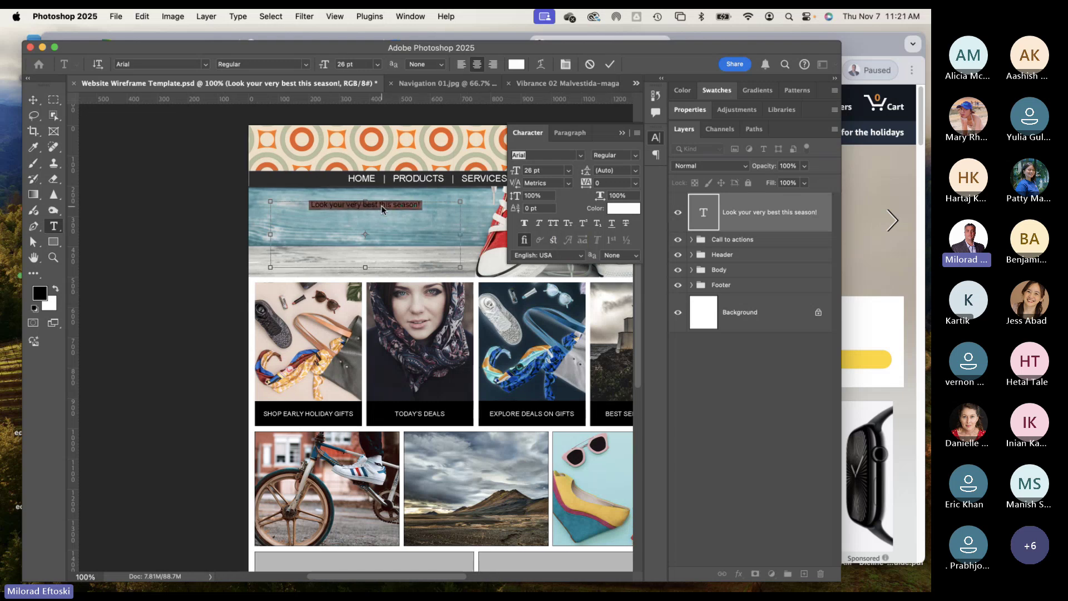
{"action": "left_click", "coordinate": [623, 208]}
{"action": "left_click_drag", "start_coordinate": [521, 235], "coordinate": [506, 356]}
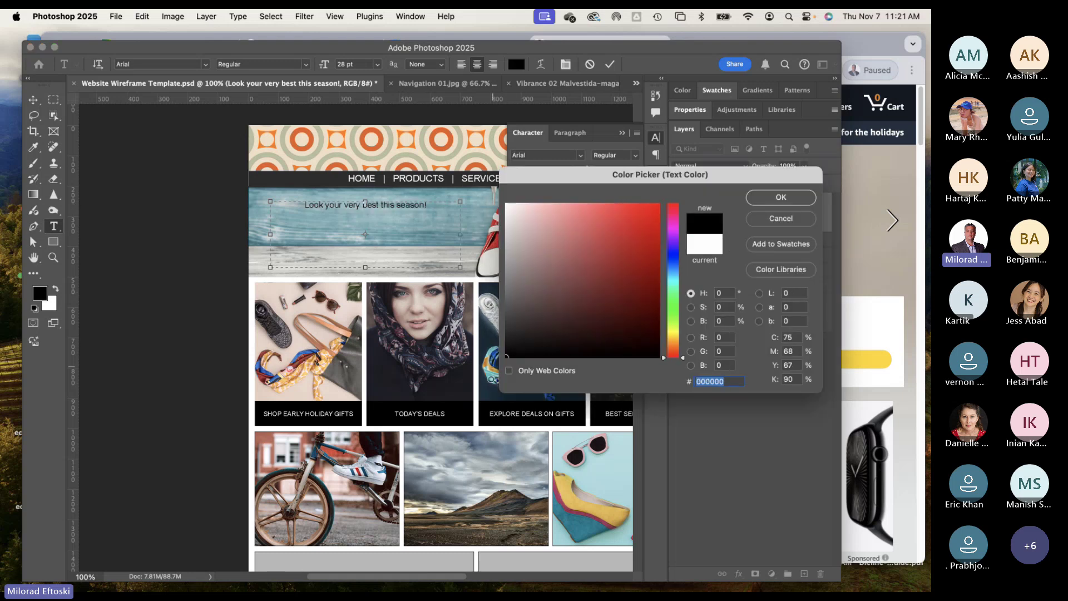
{"action": "left_click", "coordinate": [780, 197]}
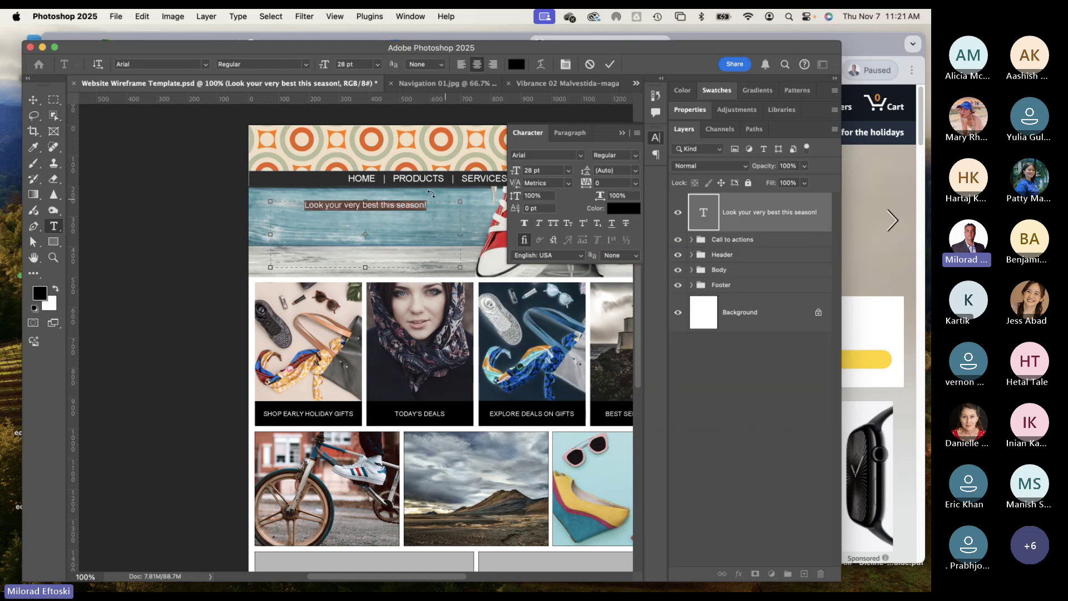
Step: Make the headline Arial Bold at 57 pt
{"action": "left_click", "coordinate": [582, 156]}
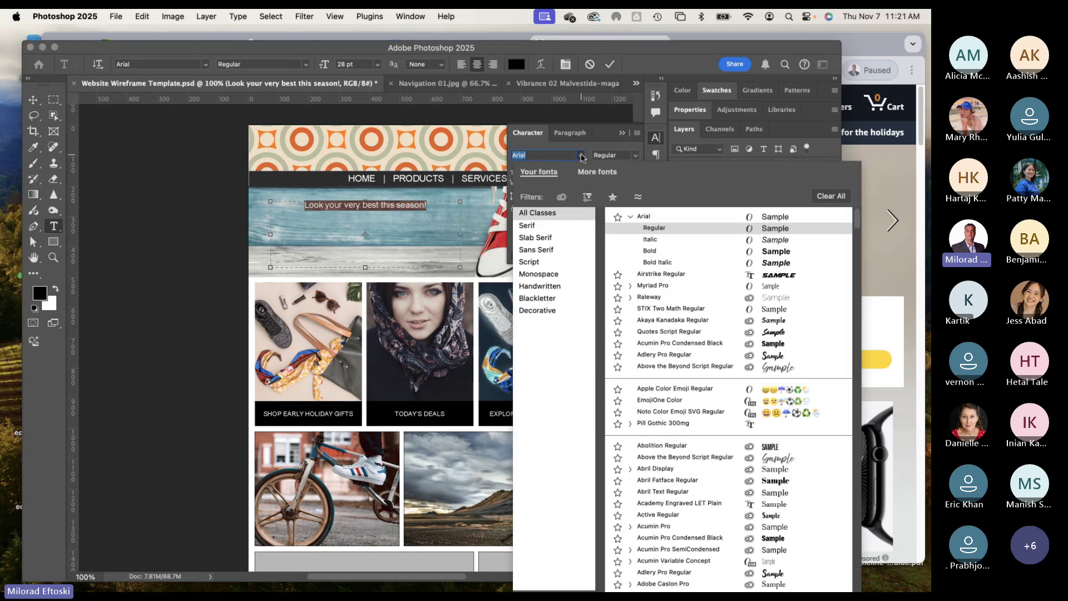
{"action": "left_click", "coordinate": [582, 157]}
{"action": "left_click", "coordinate": [633, 159]}
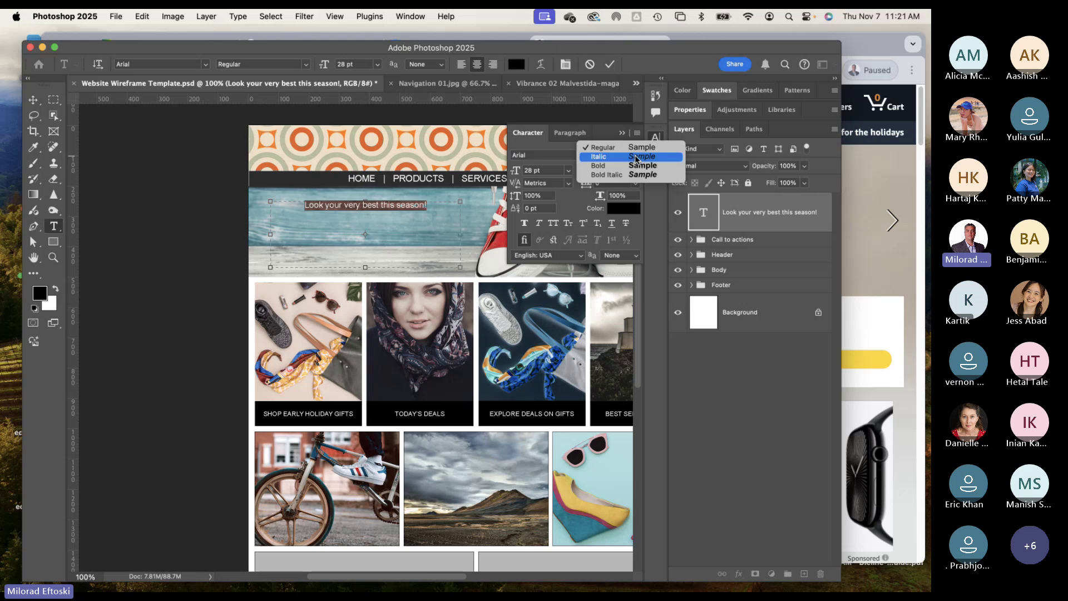
{"action": "left_click", "coordinate": [612, 167]}
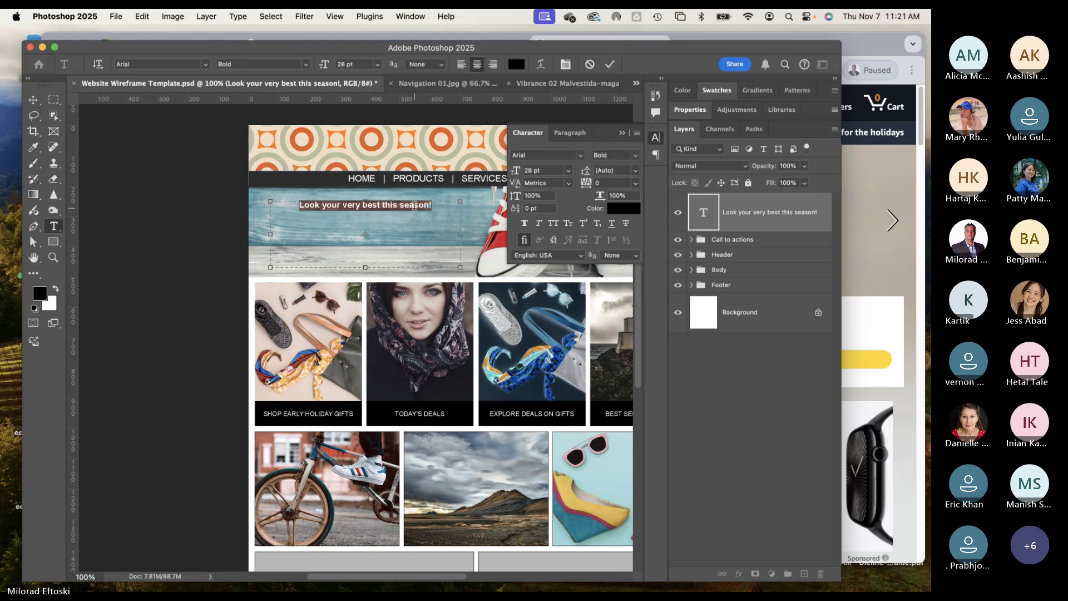
{"action": "key", "text": "super+shift+period"}
{"action": "key", "text": "super+shift+period"}
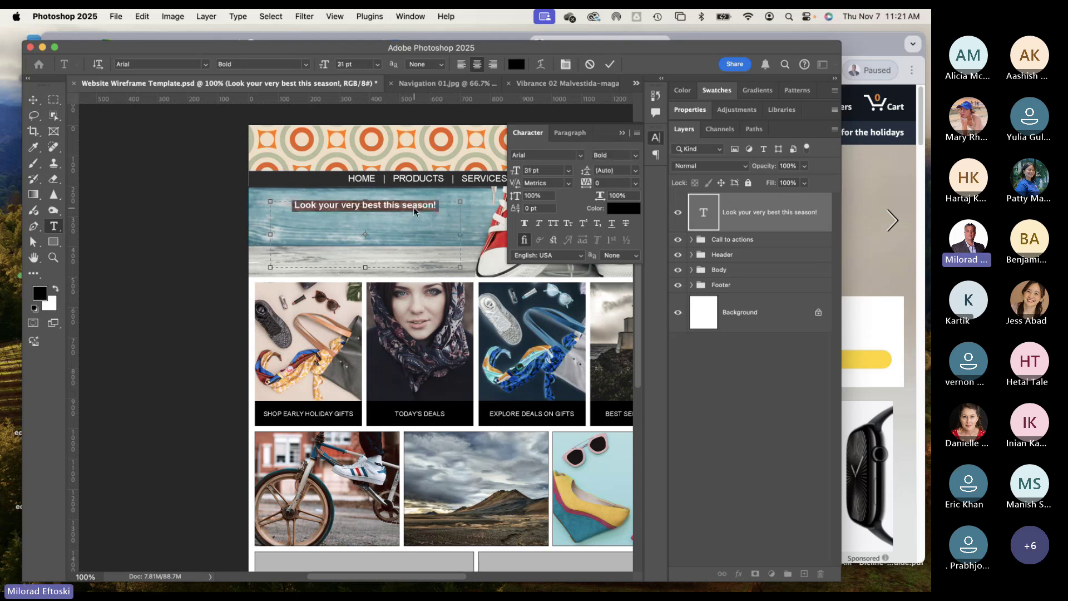
{"action": "key", "text": "super+shift+period"}
{"action": "key", "text": "super+shift+period"}
{"action": "left_click", "coordinate": [568, 171]}
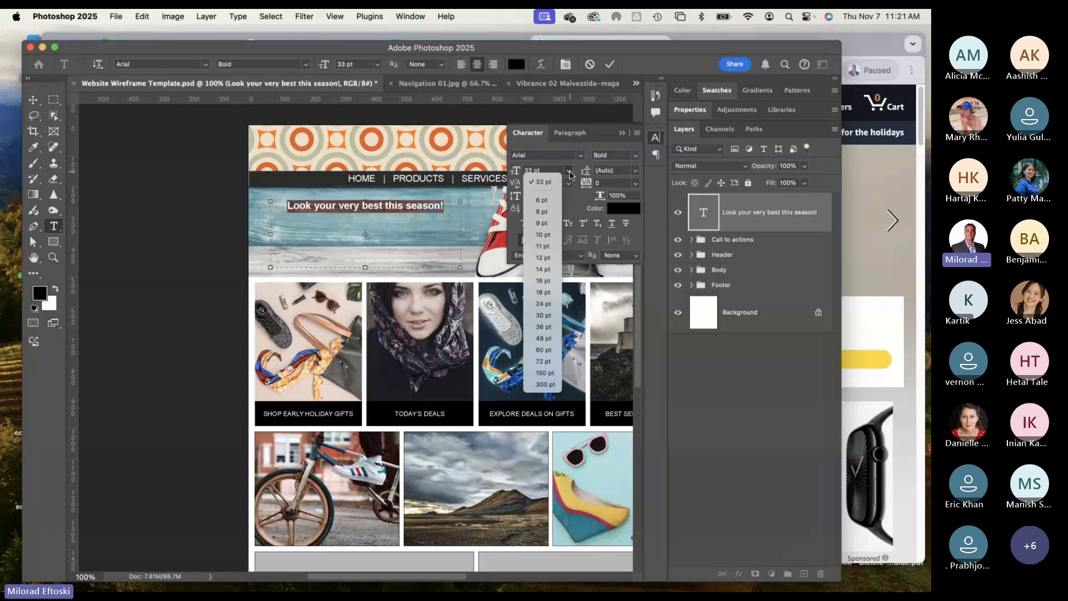
{"action": "left_click", "coordinate": [546, 342]}
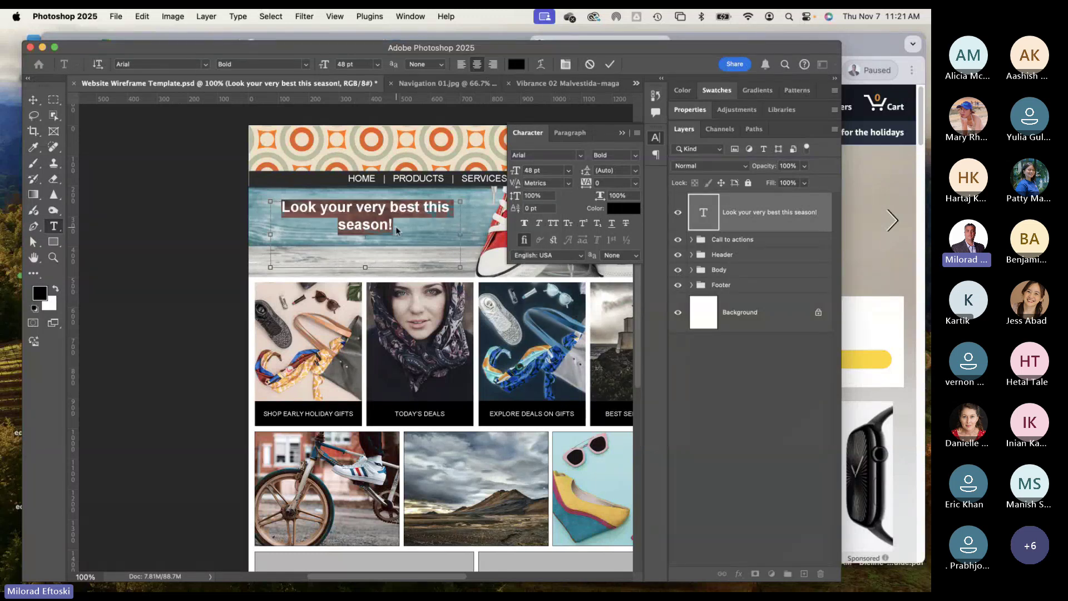
{"action": "key", "text": "super+shift+period"}
{"action": "key", "text": "super+shift+period"}
{"action": "key", "text": "super+shift+period"}
{"action": "key", "text": "super+shift+period"}
{"action": "key", "text": "super+shift+period"}
{"action": "key", "text": "super+shift+period"}
{"action": "key", "text": "super+shift+period"}
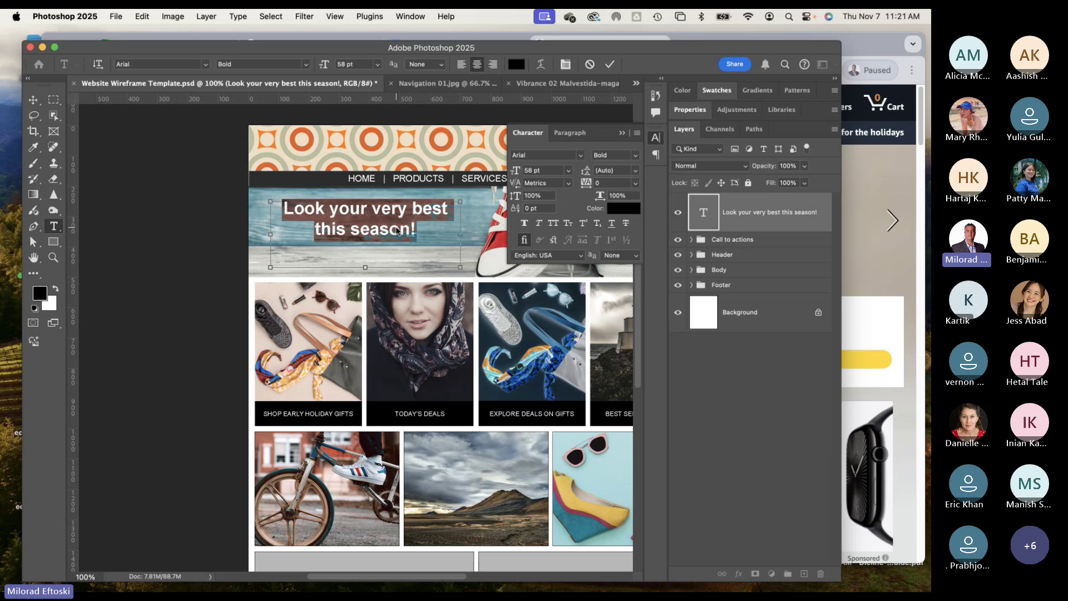
{"action": "key", "text": "super+shift+comma"}
{"action": "key", "text": "super+shift+comma"}
Step: Narrow the text box so the headline wraps onto two left-aligned lines
{"action": "left_click_drag", "start_coordinate": [459, 236], "coordinate": [429, 234]}
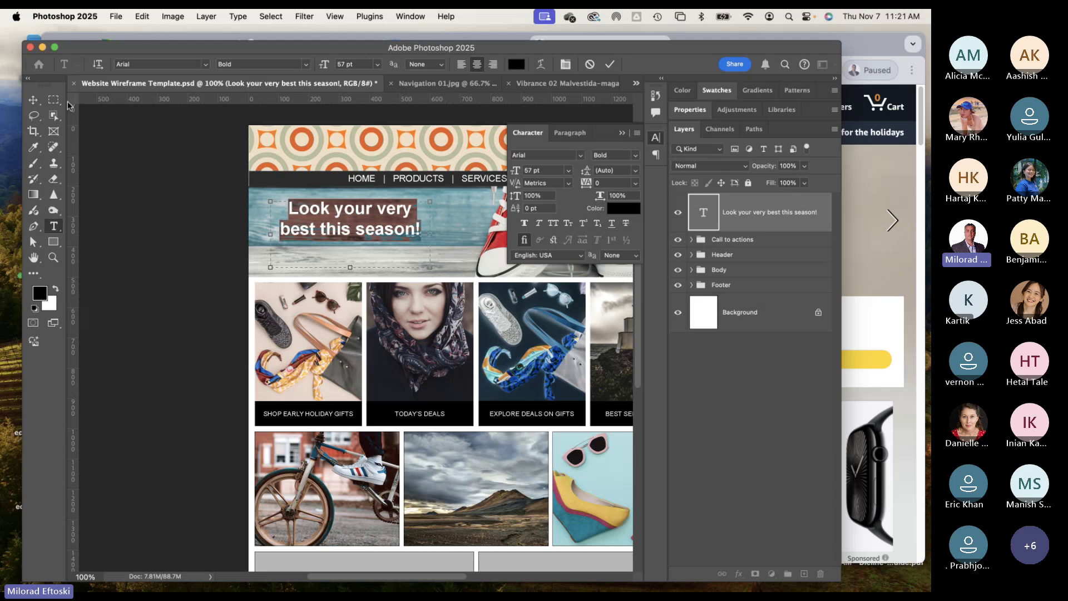
{"action": "left_click", "coordinate": [33, 99]}
{"action": "left_click_drag", "start_coordinate": [385, 234], "coordinate": [411, 234]}
{"action": "key", "text": "super+z"}
{"action": "double_click", "coordinate": [409, 230]}
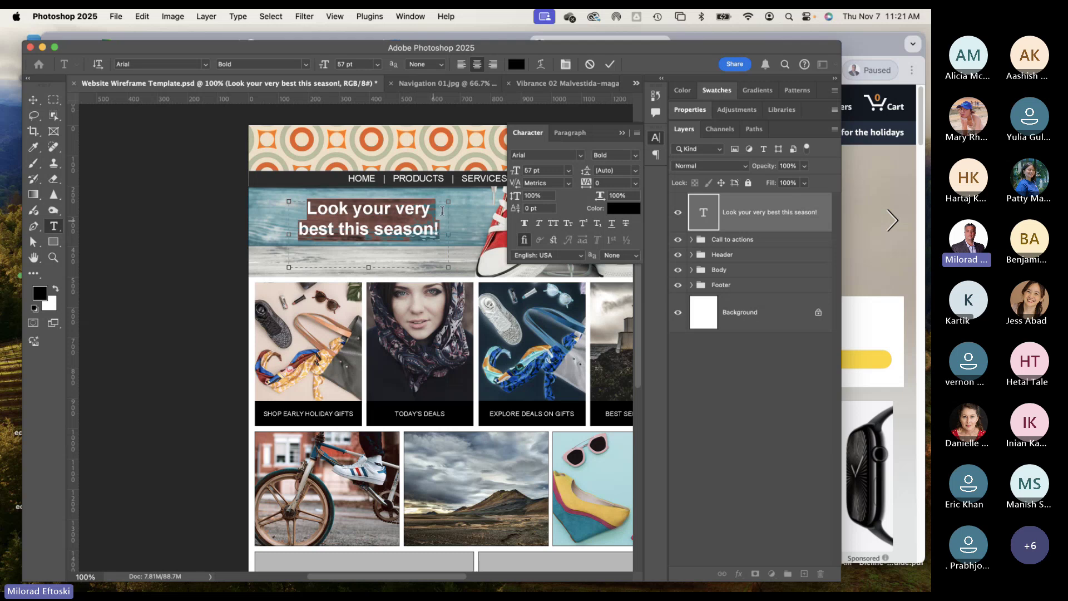
{"action": "left_click", "coordinate": [461, 64]}
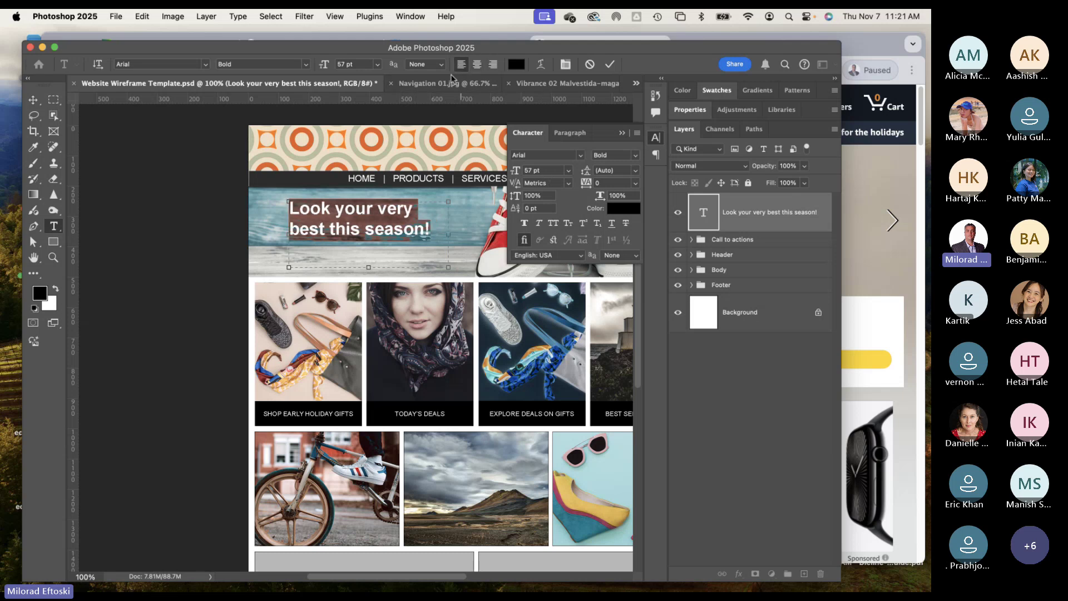
{"action": "left_click", "coordinate": [33, 99]}
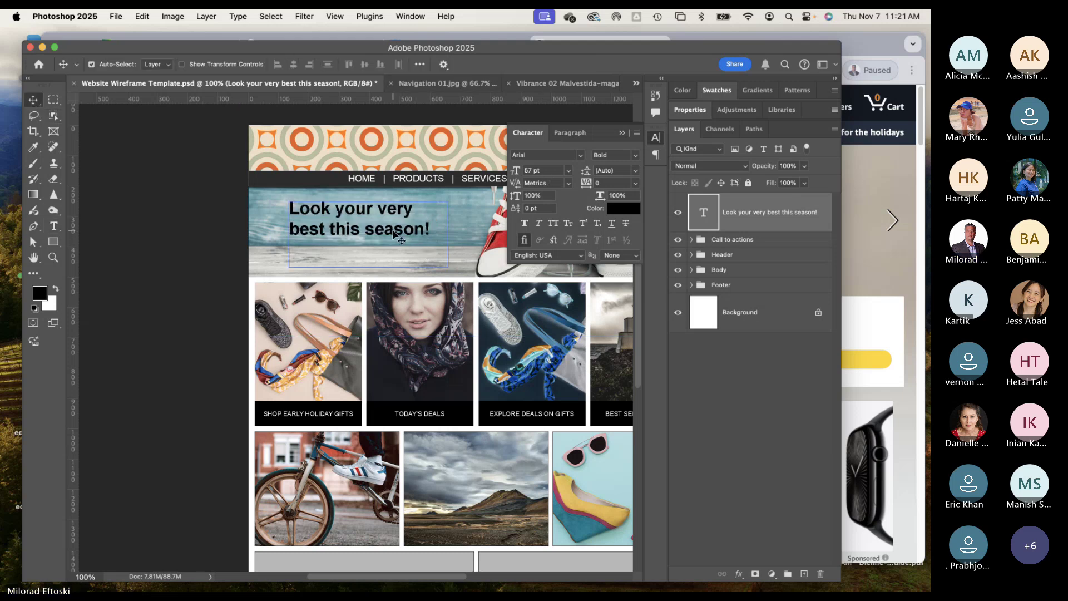
Step: Shift the headline right, close the Character panel, and compare with the Amazon page
{"action": "left_click_drag", "start_coordinate": [392, 230], "coordinate": [404, 231]}
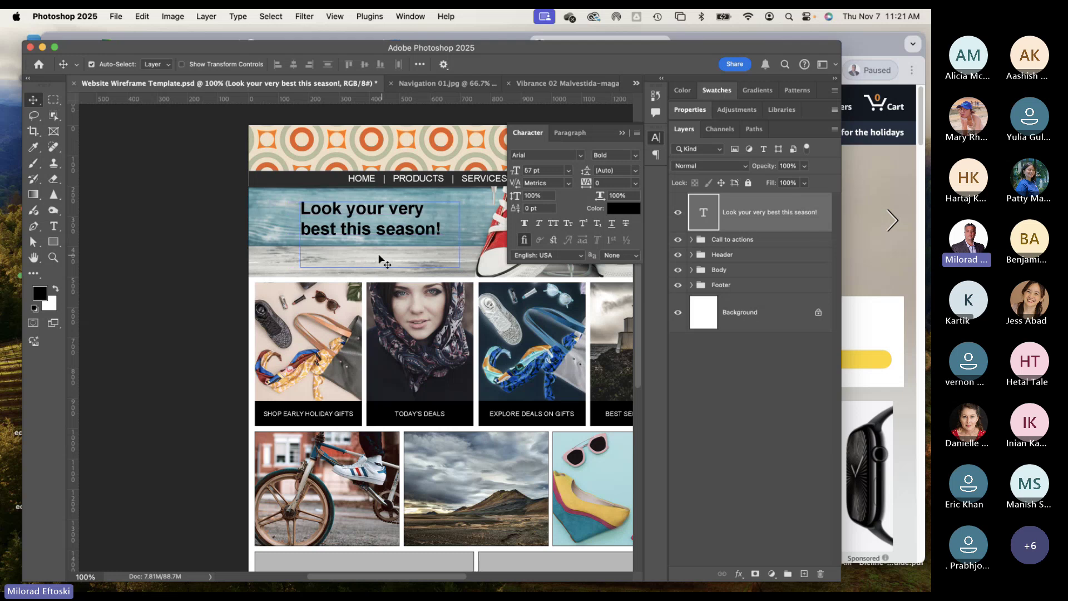
{"action": "left_click", "coordinate": [656, 139]}
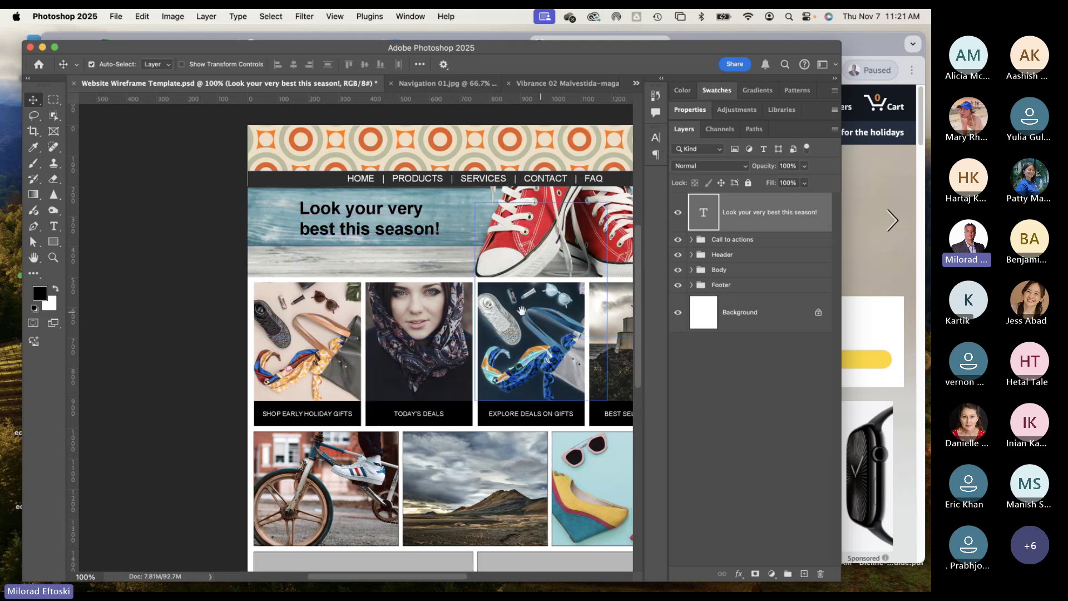
{"action": "left_click_drag", "start_coordinate": [522, 310], "coordinate": [425, 305]}
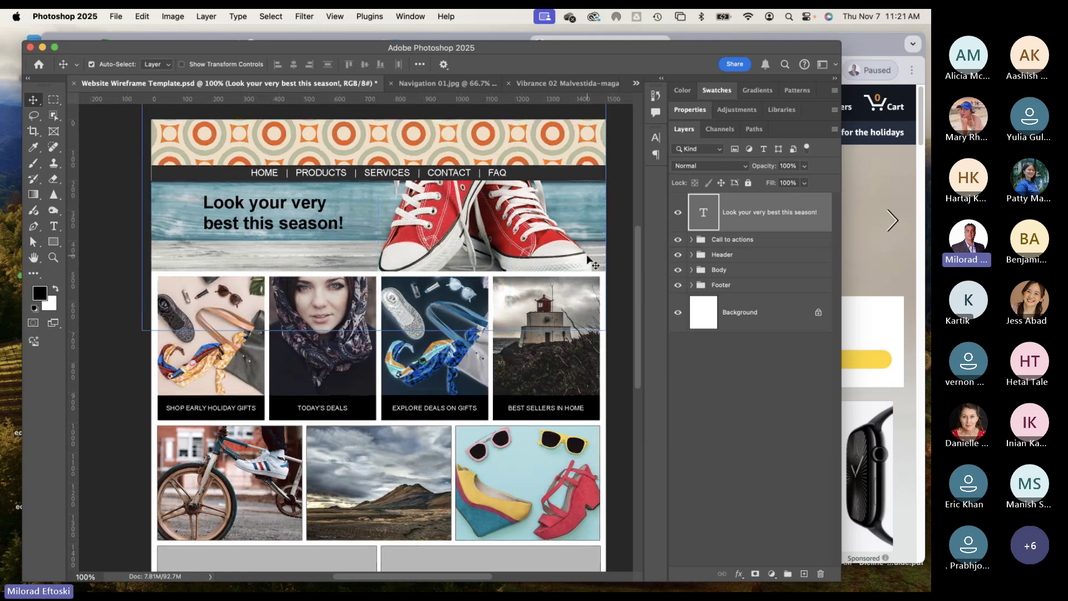
{"action": "left_click", "coordinate": [899, 218]}
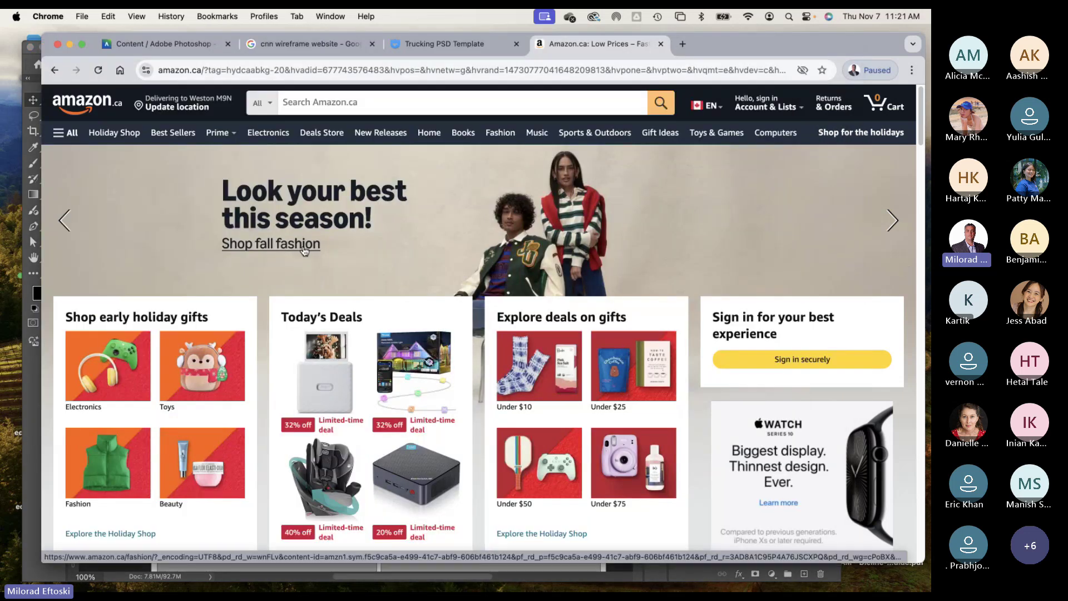
{"action": "key", "text": "super+Tab"}
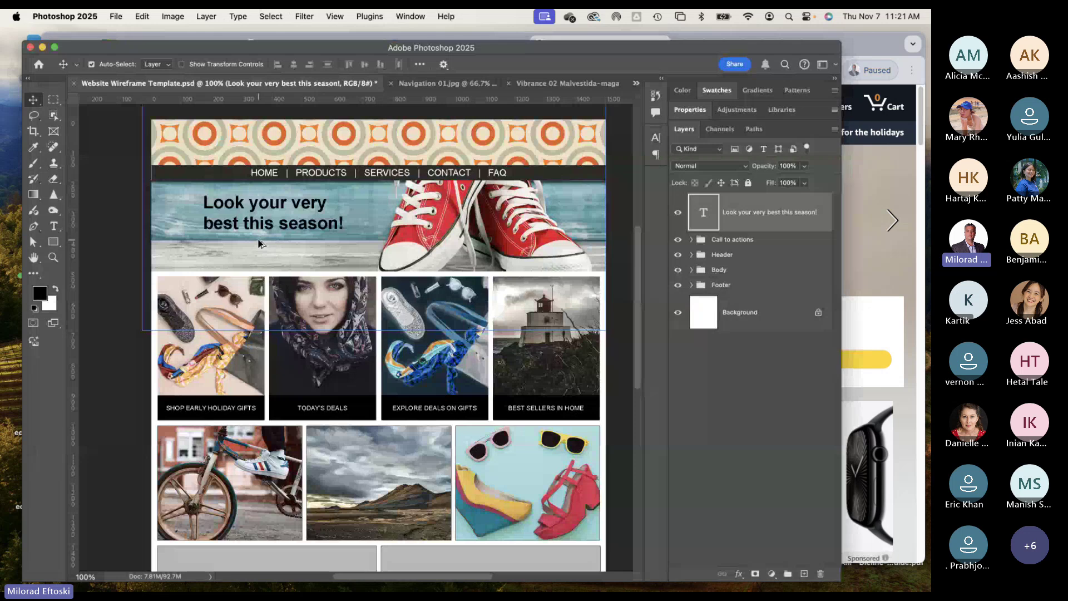
Step: Re-open the headline in the Header group for editing and commit it
{"action": "scroll", "coordinate": [259, 243], "scroll_direction": "up", "scroll_amount": 2}
{"action": "left_click", "coordinate": [259, 243]}
{"action": "double_click", "coordinate": [261, 221]}
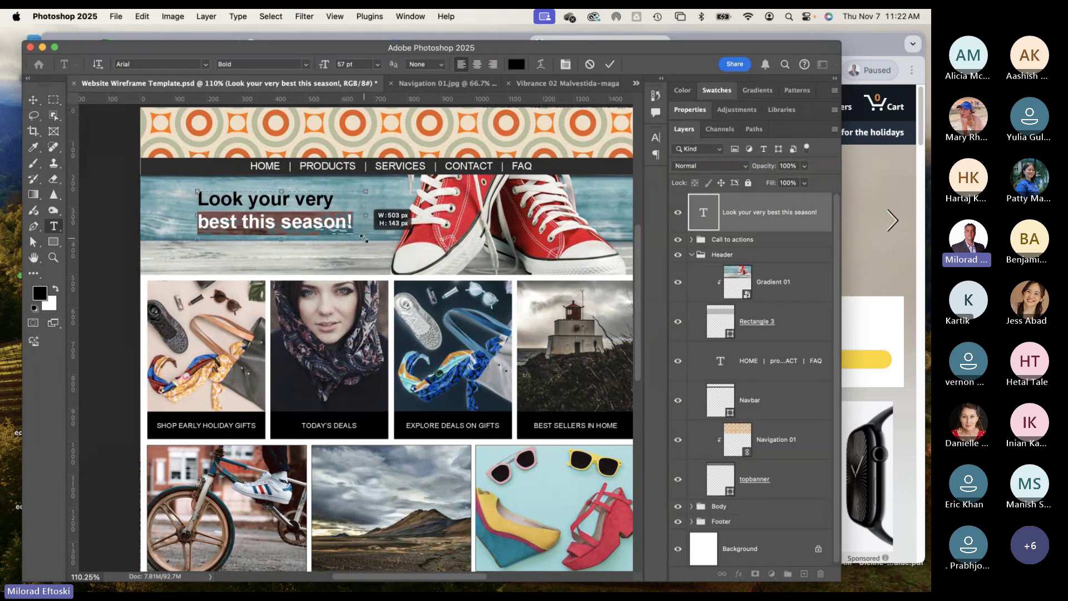
{"action": "left_click", "coordinate": [34, 100]}
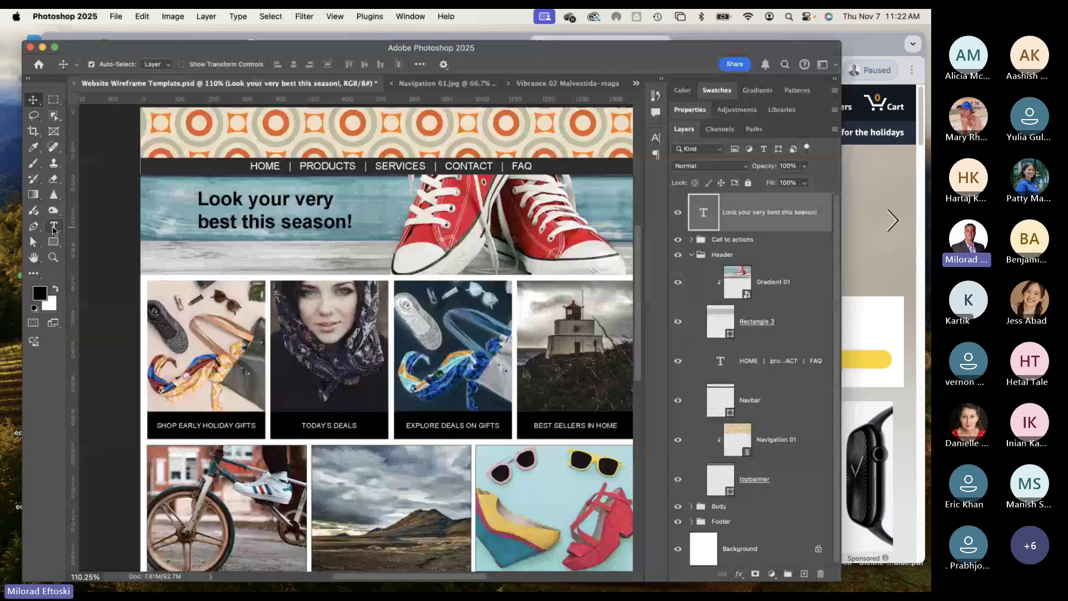
{"action": "left_click", "coordinate": [54, 226]}
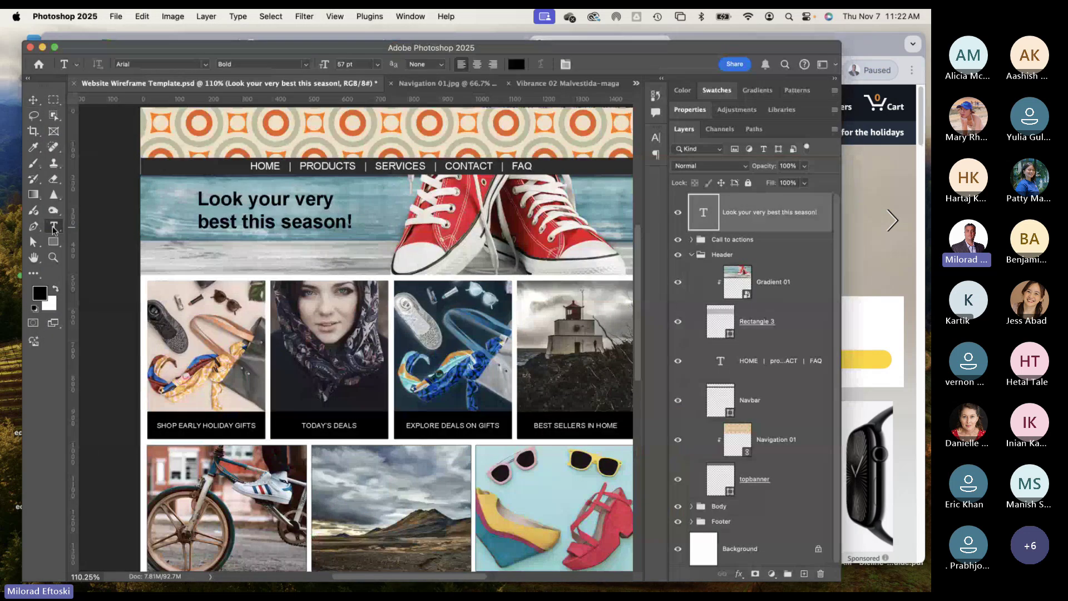
Step: Add the text line 'Shop Holiday Season' below the headline
{"action": "left_click", "coordinate": [247, 261]}
{"action": "type", "text": "S"}
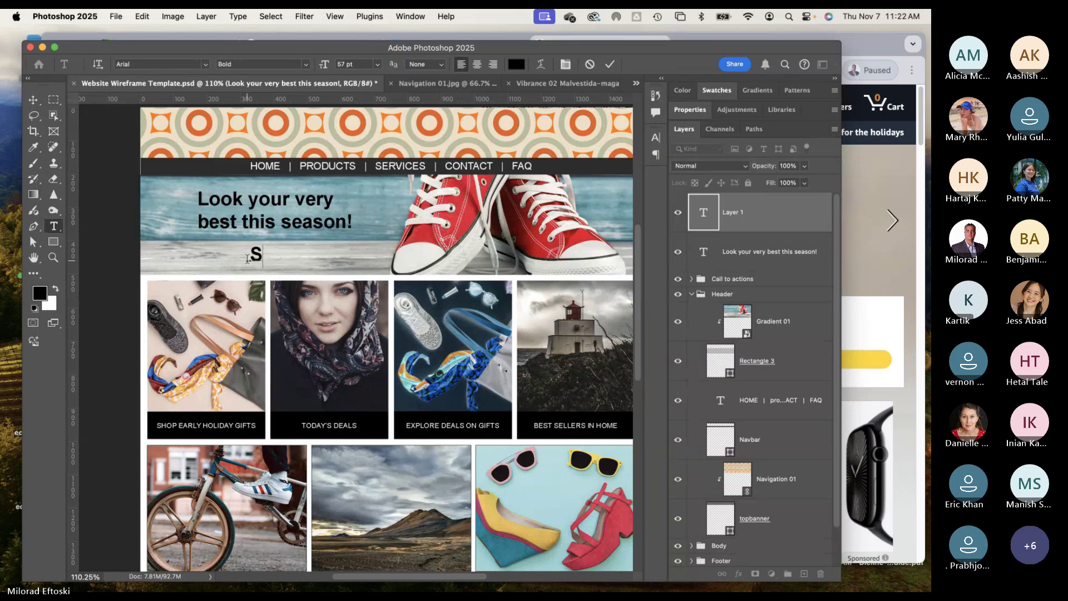
{"action": "type", "text": "hop Holid"}
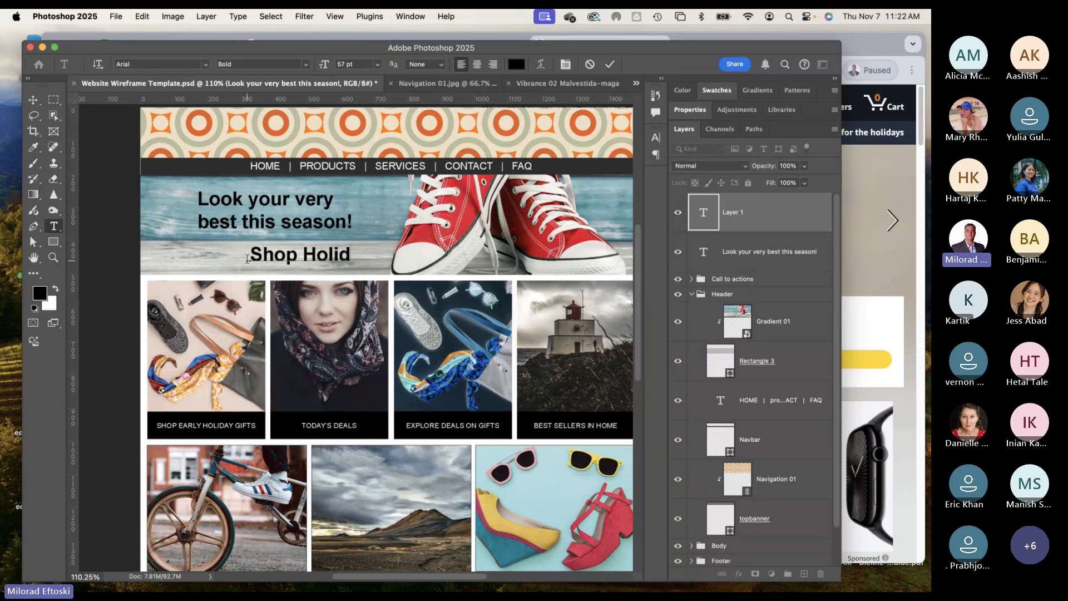
{"action": "type", "text": "ay Seas"}
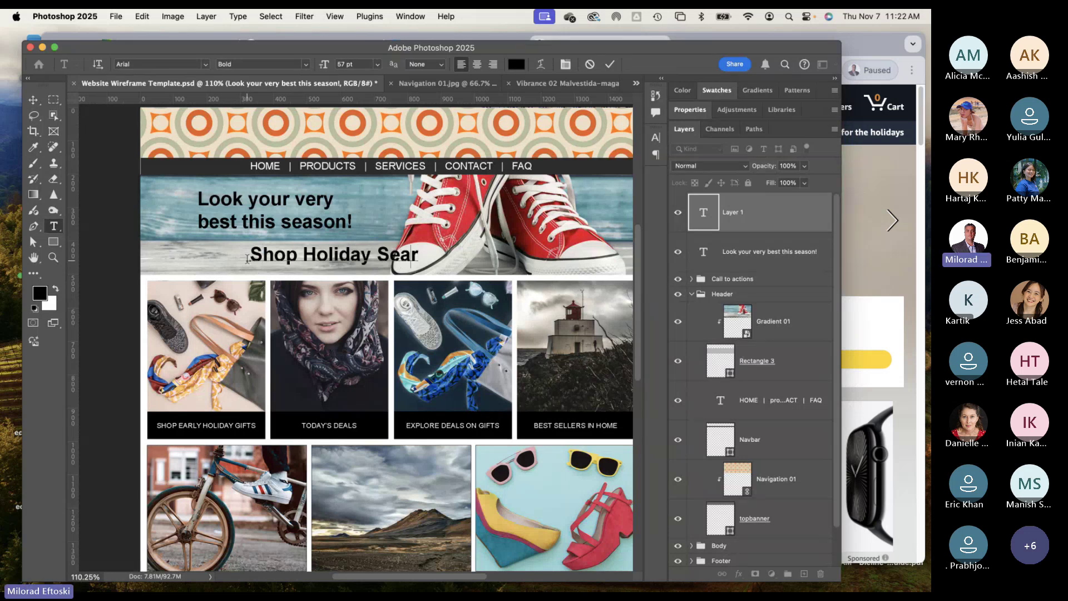
{"action": "type", "text": "on"}
{"action": "left_click", "coordinate": [861, 307]}
{"action": "key", "text": "super+Tab"}
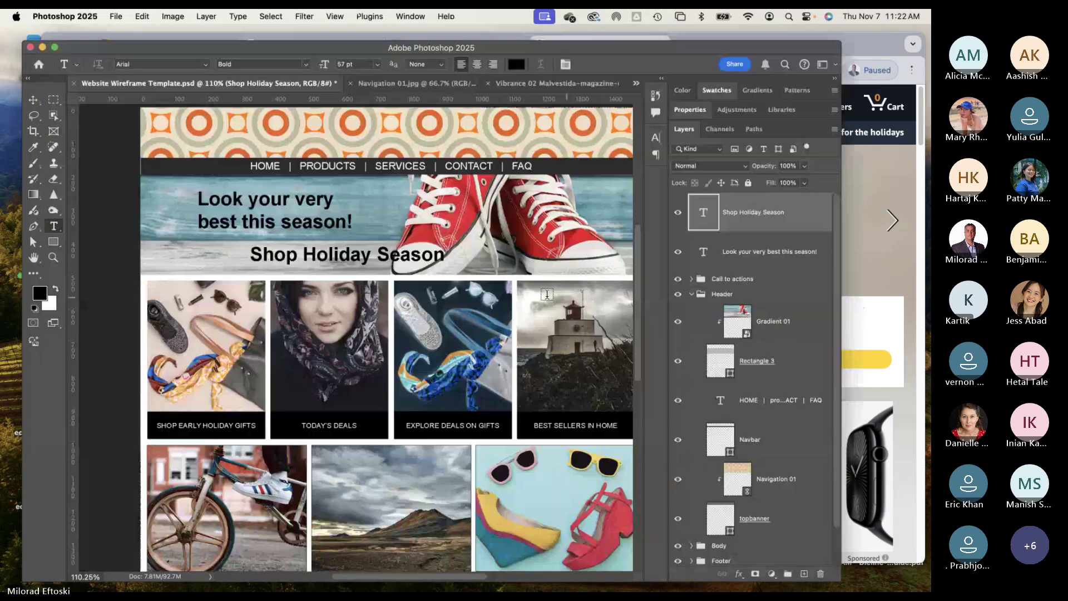
Step: Set Shop Holiday Season to 32 pt Arial Regular
{"action": "left_click", "coordinate": [356, 257]}
{"action": "key", "text": "super+a"}
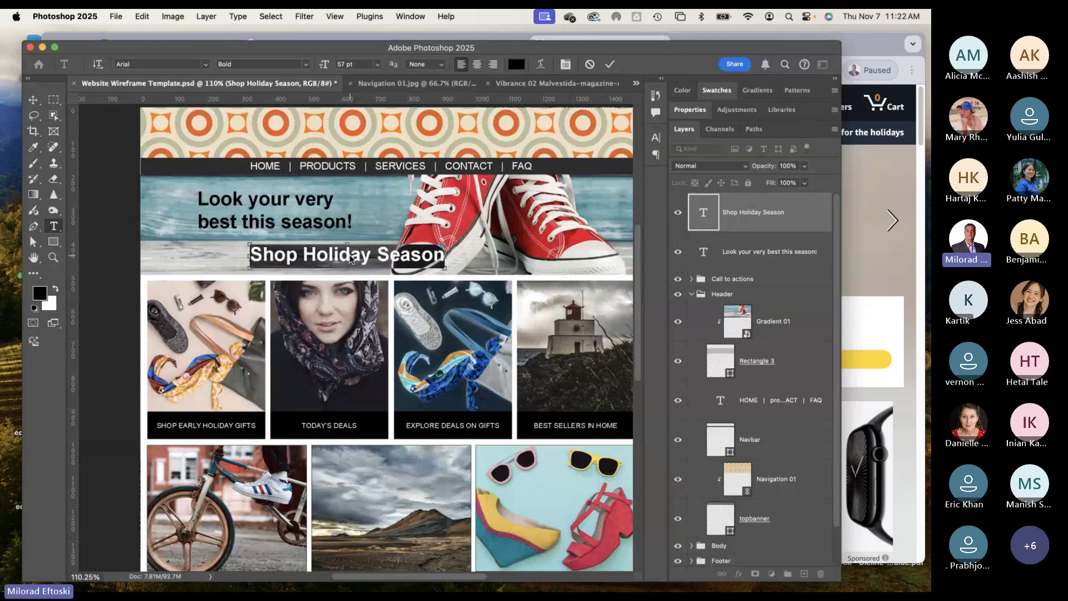
{"action": "key", "text": "super+shift+comma"}
{"action": "key", "text": "super+shift+comma"}
{"action": "key", "text": "super+shift+comma"}
{"action": "key", "text": "super+shift+comma"}
{"action": "key", "text": "super+shift+comma"}
{"action": "key", "text": "super+shift+comma"}
{"action": "key", "text": "super+shift+comma"}
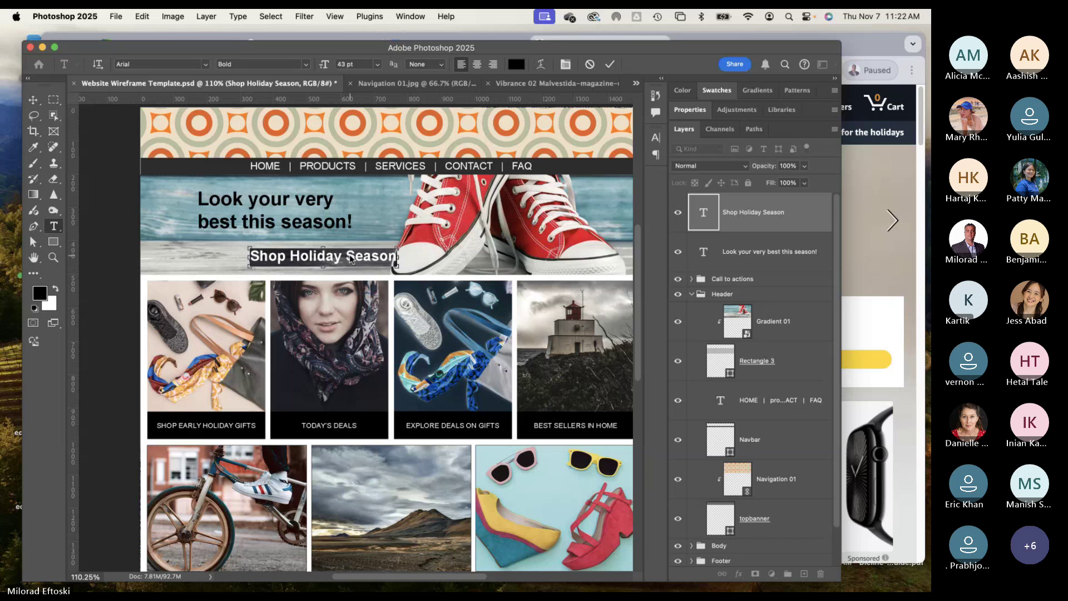
{"action": "key", "text": "super+shift+comma"}
{"action": "key", "text": "super+shift+comma"}
{"action": "key", "text": "super+shift+comma"}
{"action": "key", "text": "super+t"}
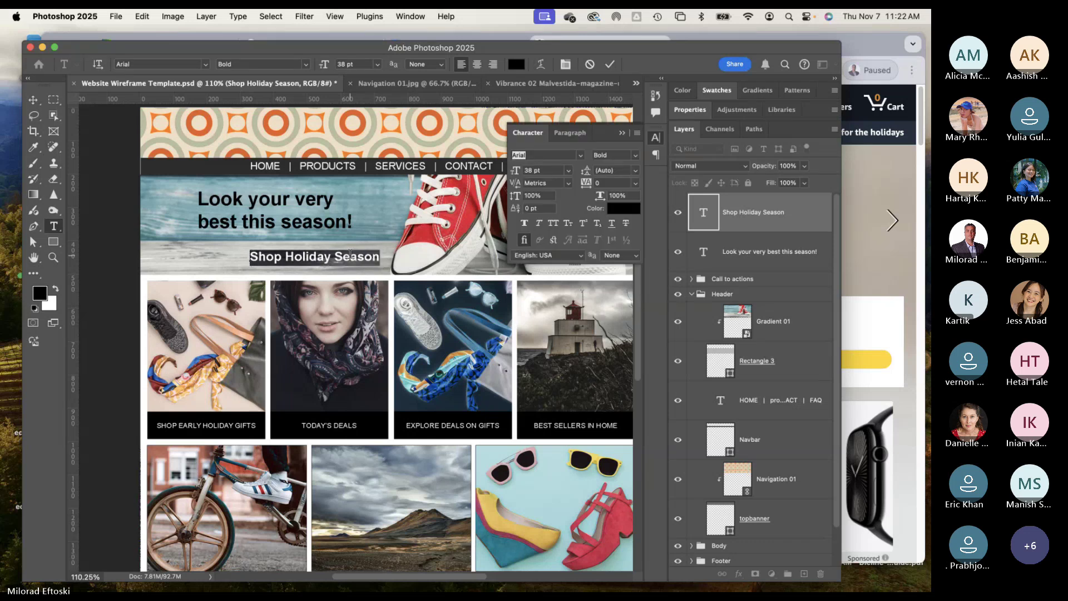
{"action": "left_click", "coordinate": [632, 156]}
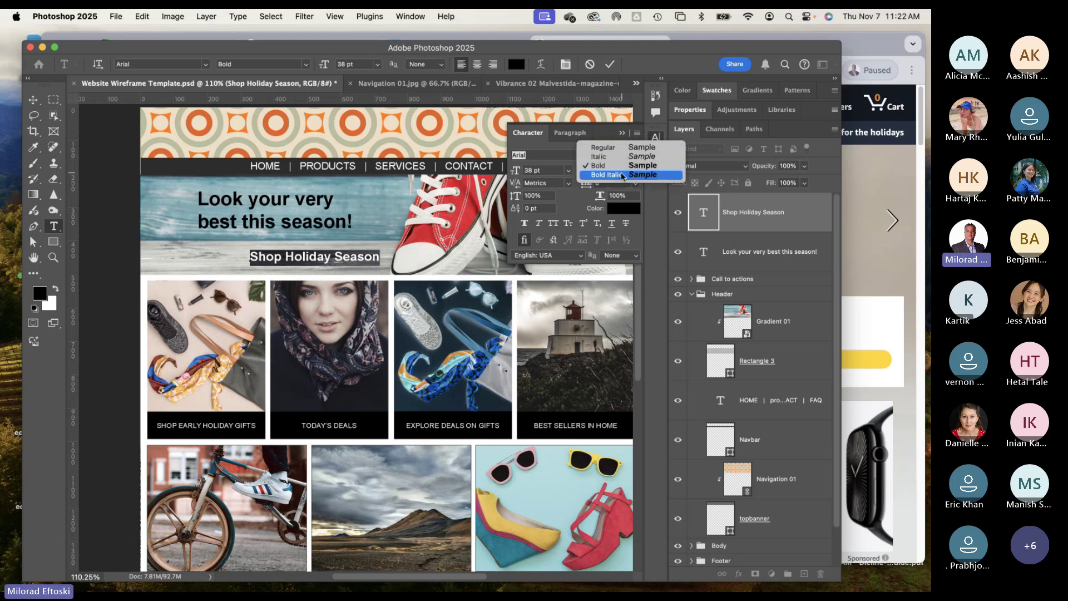
{"action": "left_click", "coordinate": [620, 173]}
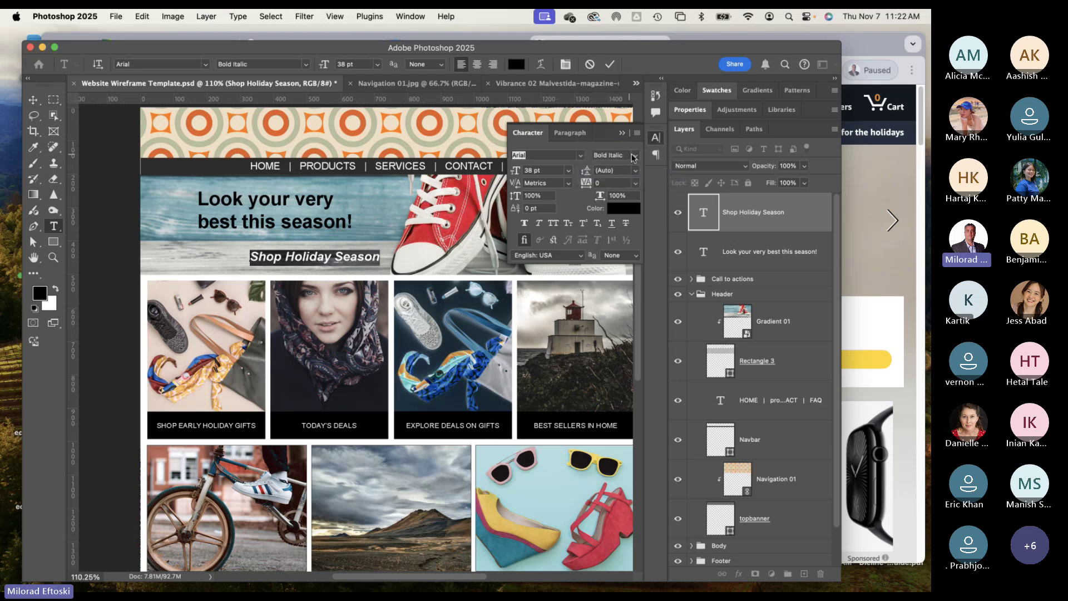
{"action": "left_click", "coordinate": [635, 156]}
{"action": "left_click", "coordinate": [453, 203]}
{"action": "key", "text": "super+z"}
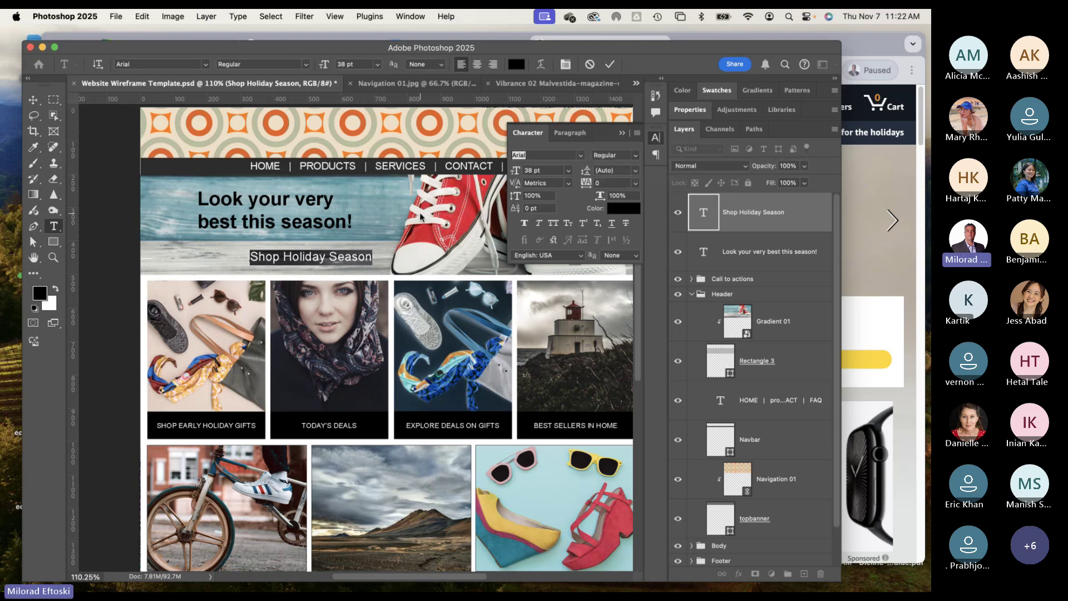
{"action": "key", "text": "super+shift+comma"}
{"action": "key", "text": "super+shift+comma"}
{"action": "key", "text": "super+shift+comma"}
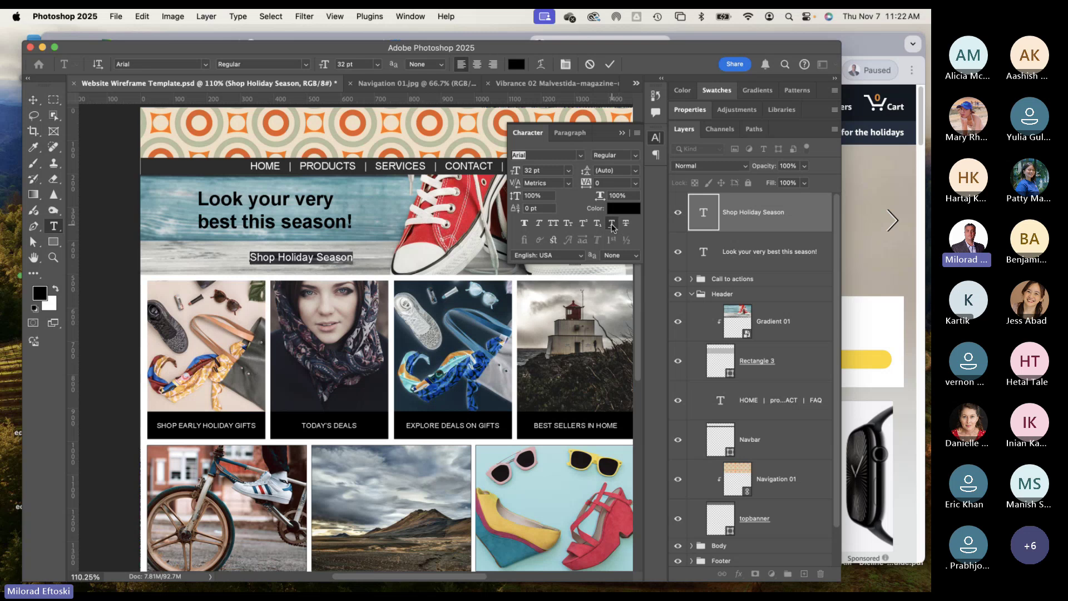
Step: Drag the Shop Holiday Season line left into position beneath the headline
{"action": "left_click", "coordinate": [33, 99]}
{"action": "left_click", "coordinate": [278, 253]}
{"action": "left_click_drag", "start_coordinate": [283, 257], "coordinate": [249, 254]}
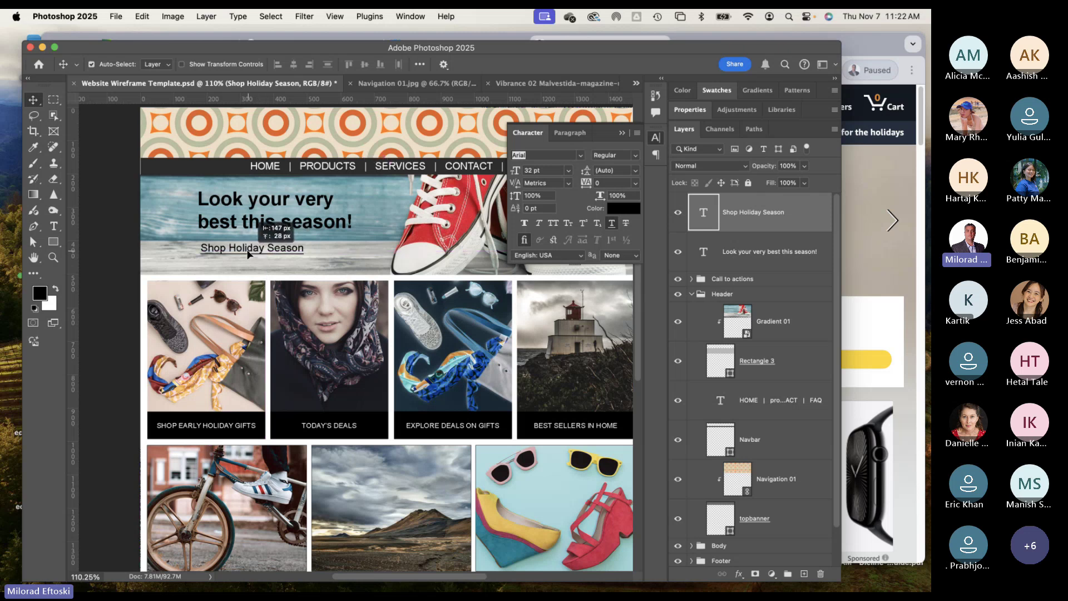
{"action": "key", "text": "super+Tab"}
{"action": "key", "text": "super+Tab"}
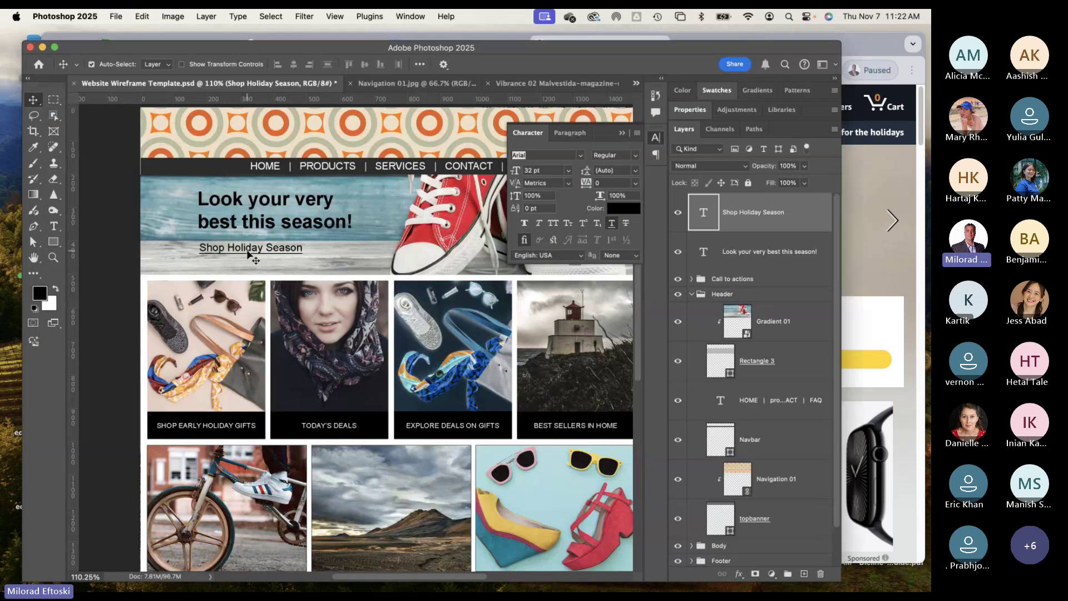
{"action": "left_click_drag", "start_coordinate": [247, 254], "coordinate": [245, 258]}
Step: Move the headline down about 12 px and nudge Shop Holiday Season up slightly
{"action": "left_click", "coordinate": [240, 232]}
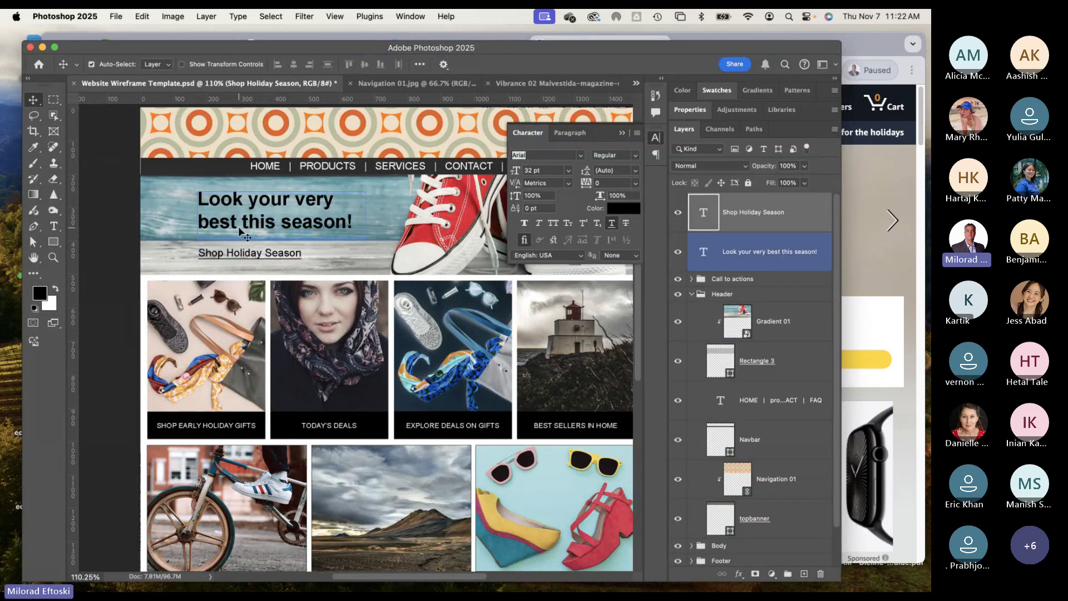
{"action": "left_click", "coordinate": [241, 232], "text": "shift"}
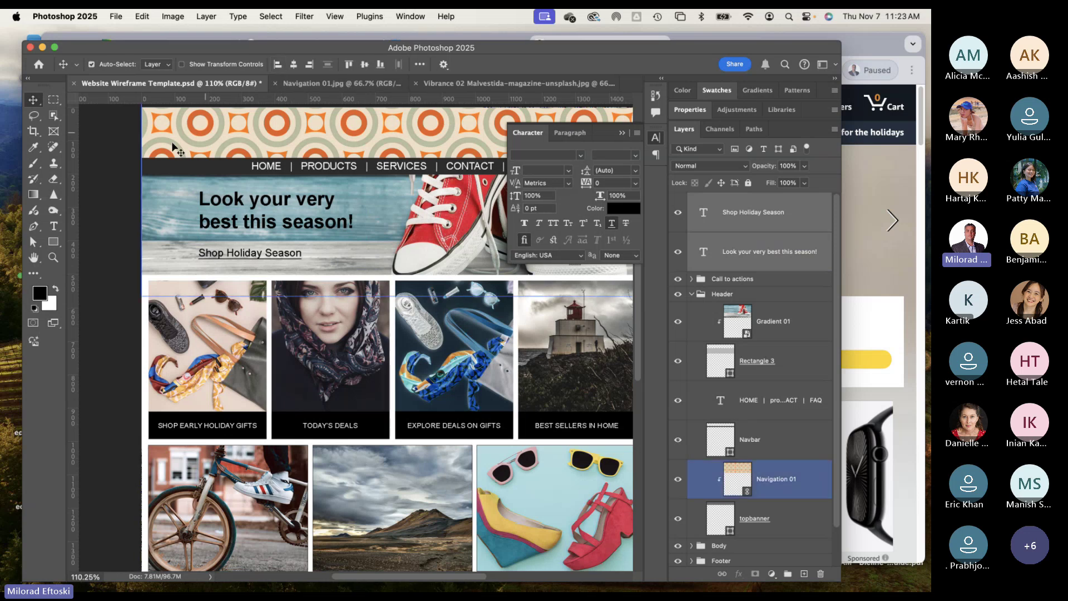
{"action": "left_click", "coordinate": [257, 227]}
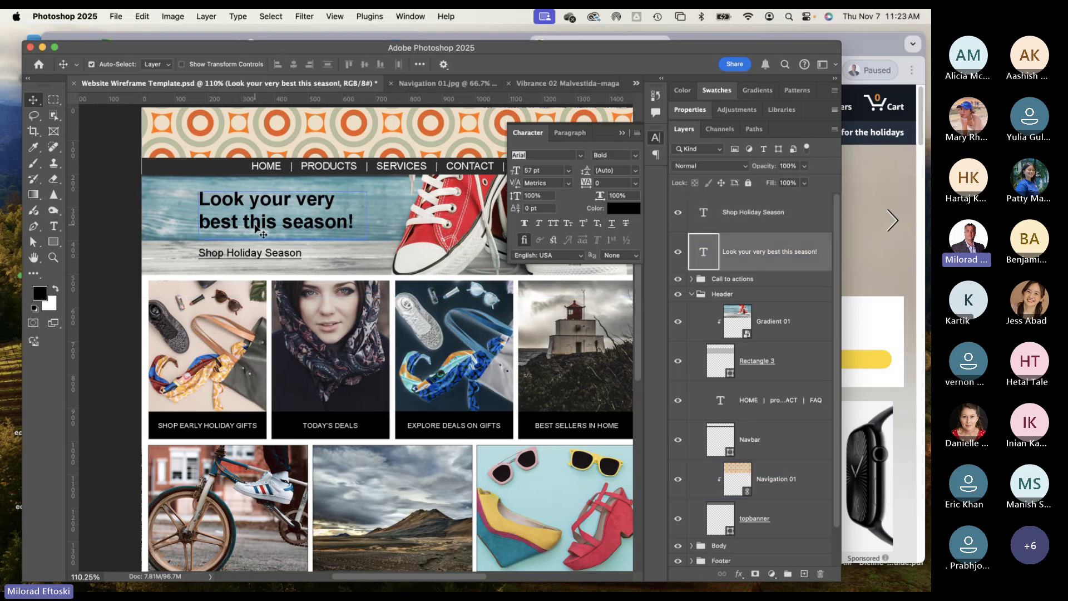
{"action": "left_click_drag", "start_coordinate": [256, 227], "coordinate": [258, 233]}
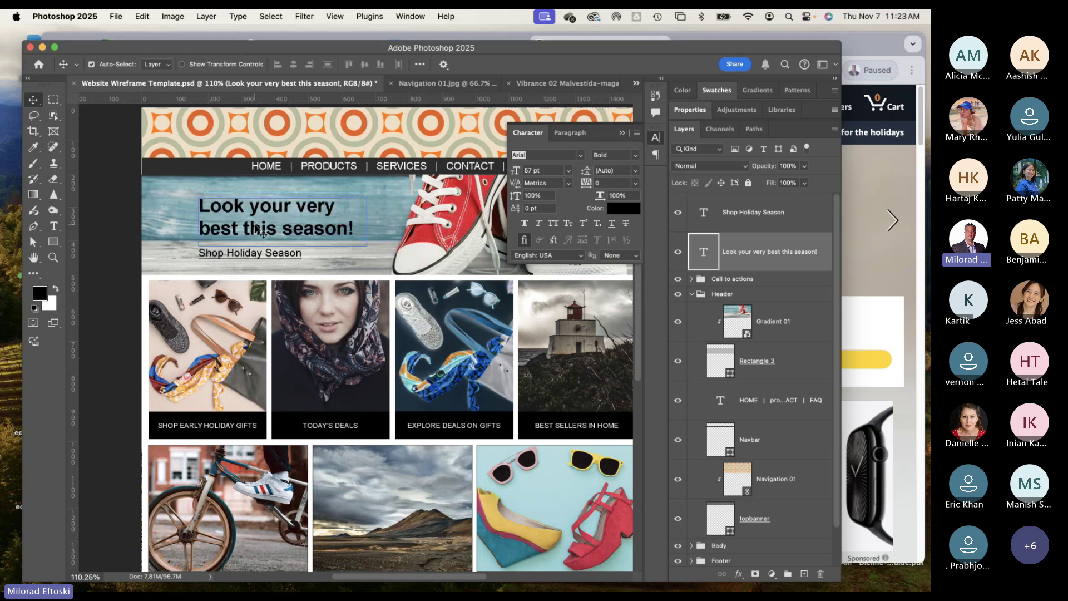
{"action": "left_click", "coordinate": [255, 259]}
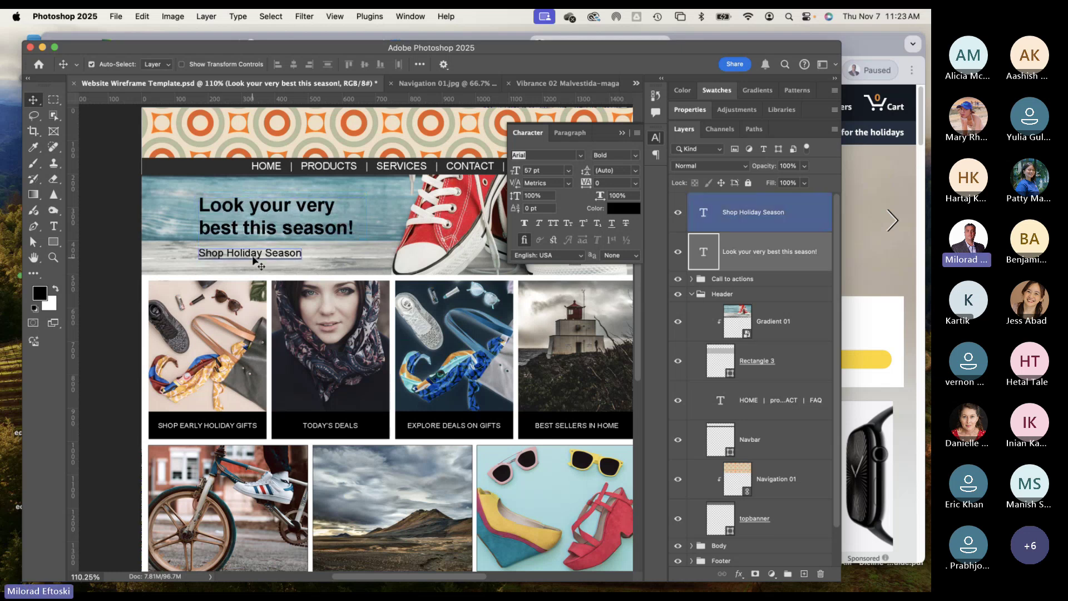
{"action": "left_click_drag", "start_coordinate": [254, 259], "coordinate": [255, 255]}
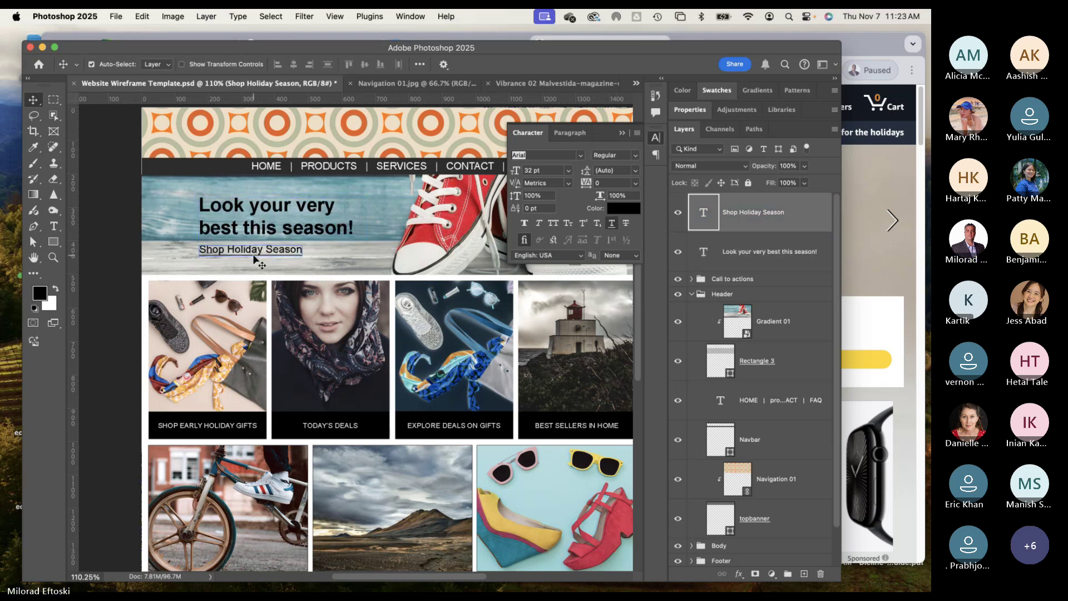
Step: Deselect all layers, view at 100%, and close the character settings panel
{"action": "left_click", "coordinate": [117, 269]}
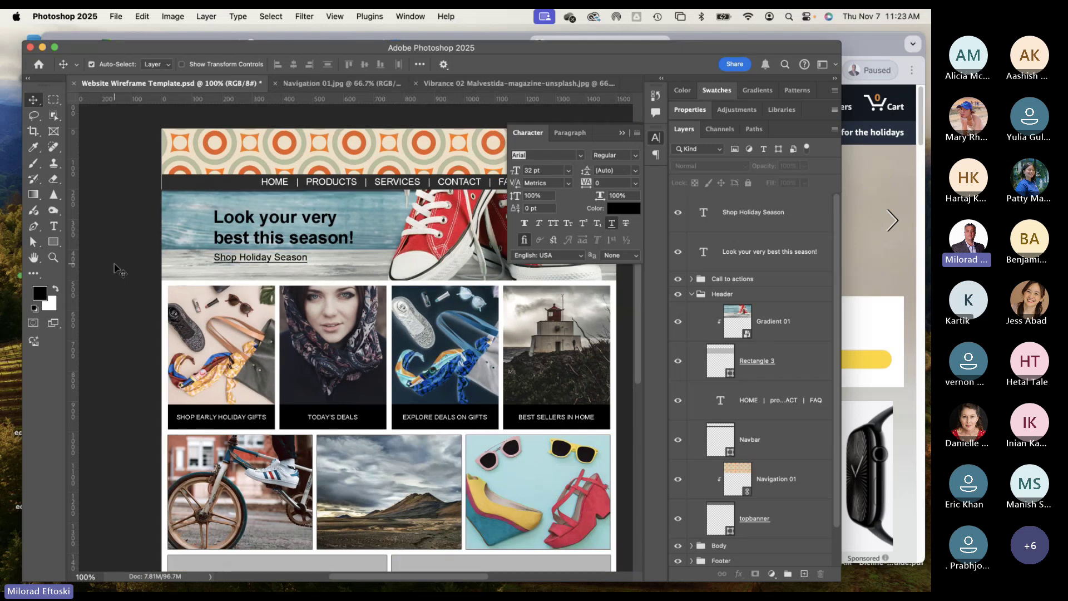
{"action": "key", "text": "super+1"}
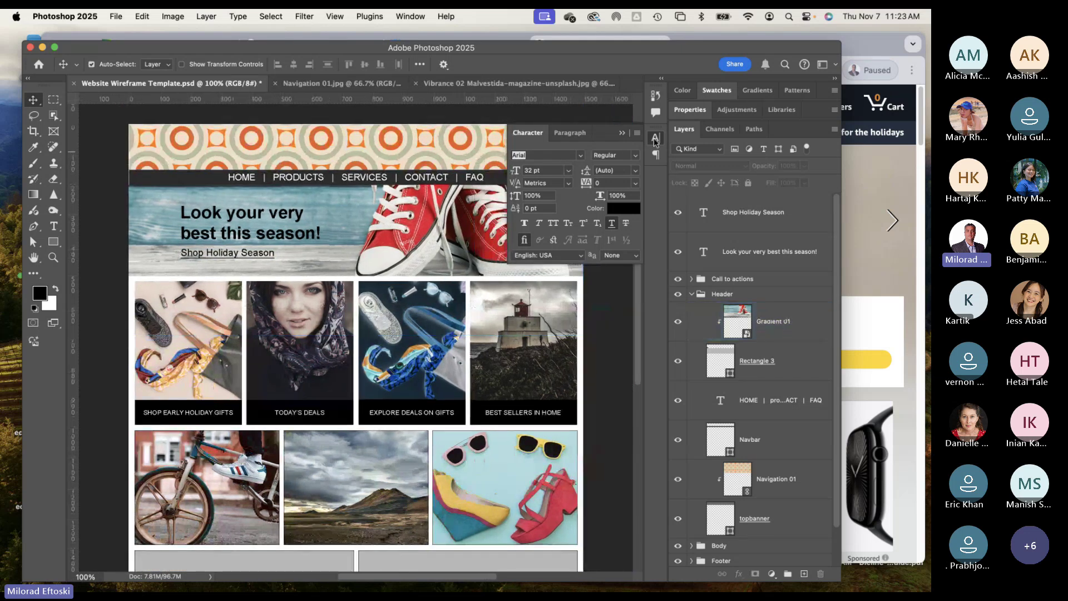
{"action": "left_click", "coordinate": [655, 140]}
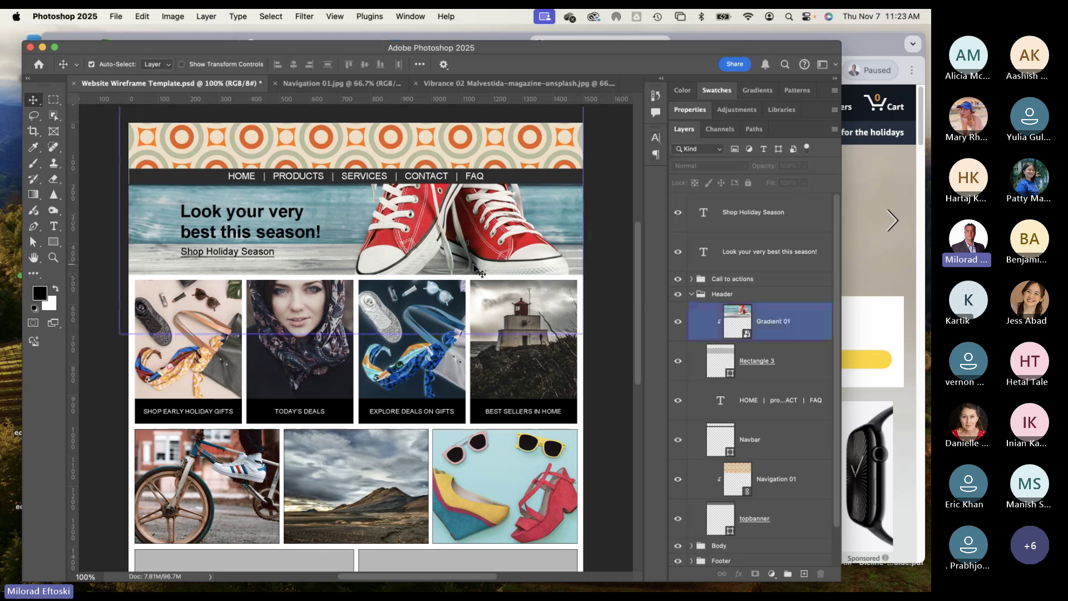
{"action": "scroll", "coordinate": [305, 435], "scroll_direction": "down", "scroll_amount": 5}
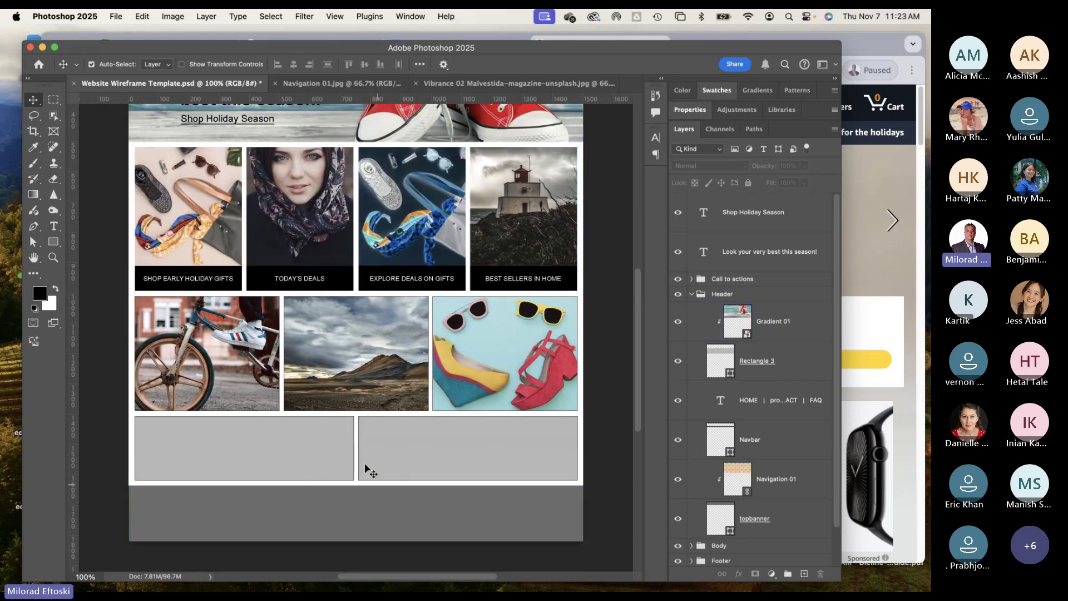
Step: Recolour Rectangle 6, the left gray box, to dark blue 033e5c
{"action": "left_click", "coordinate": [290, 461]}
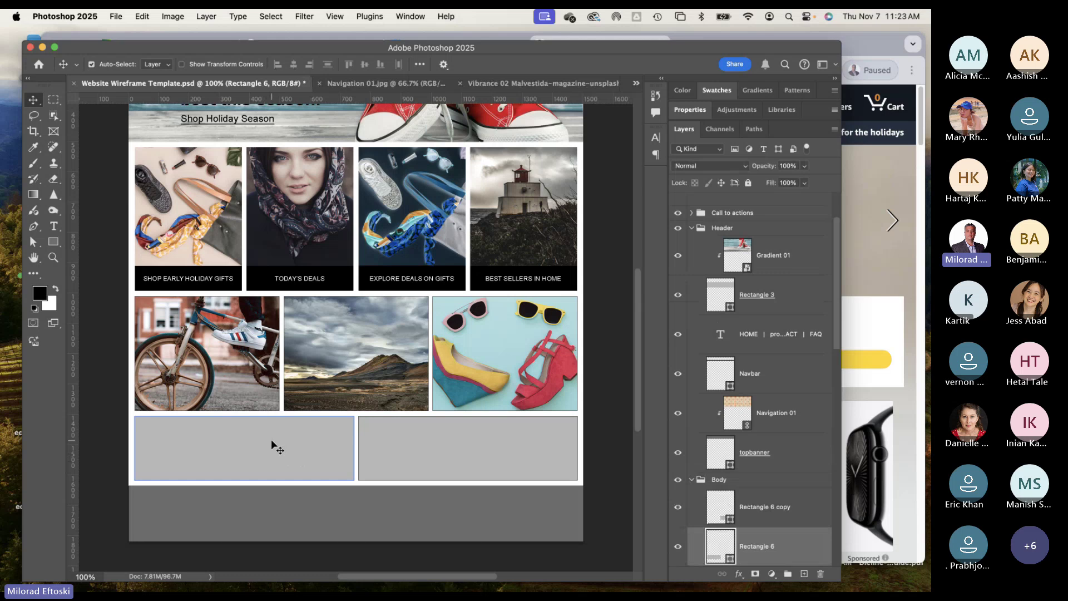
{"action": "double_click", "coordinate": [718, 551]}
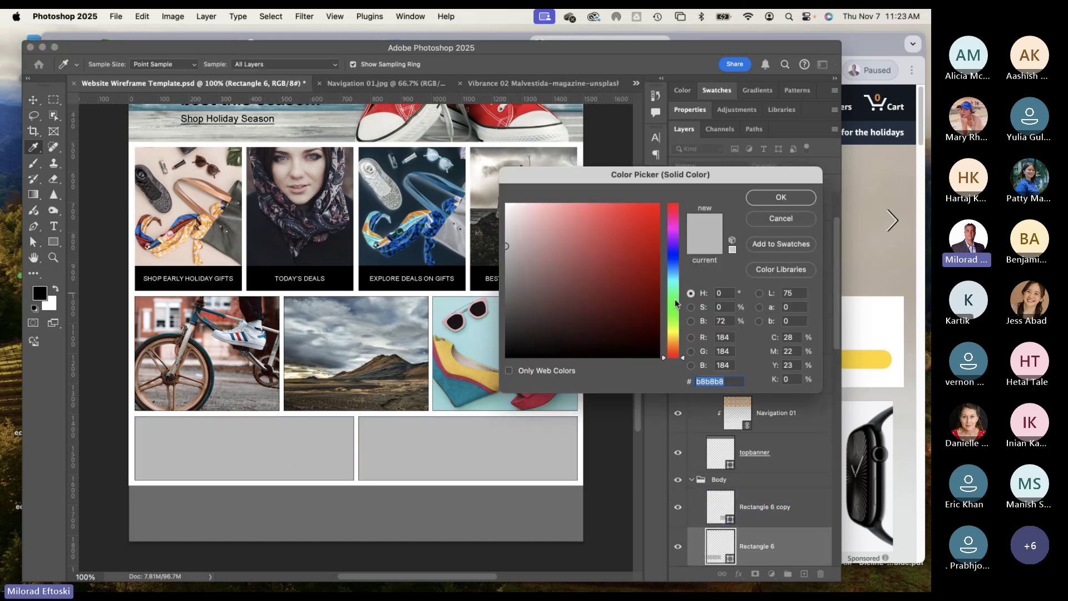
{"action": "left_click_drag", "start_coordinate": [675, 298], "coordinate": [672, 258]}
{"action": "left_click", "coordinate": [643, 246]}
{"action": "left_click", "coordinate": [672, 262]}
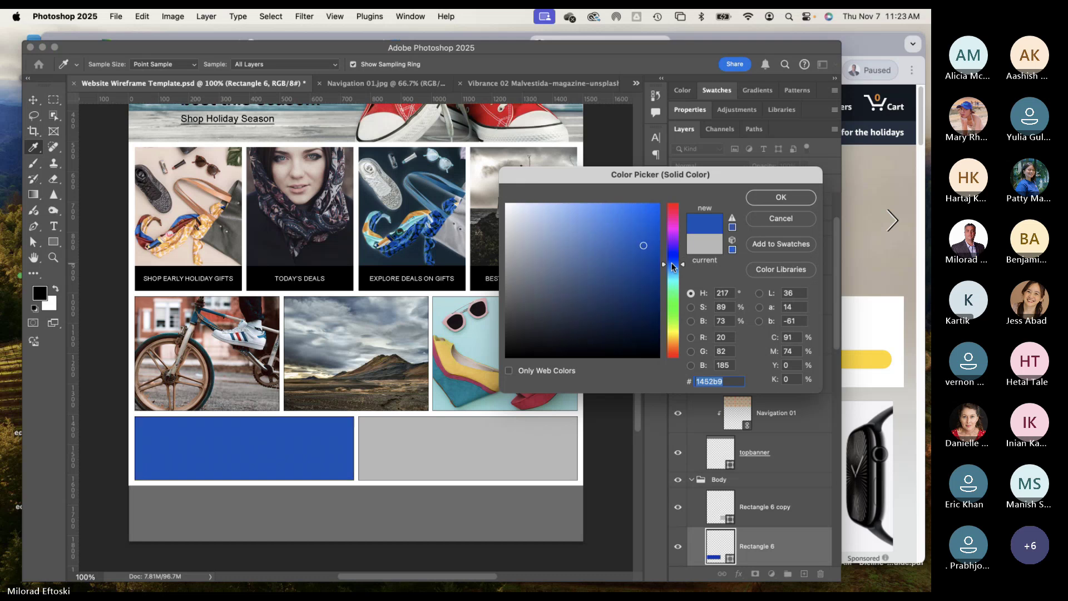
{"action": "left_click", "coordinate": [673, 272]}
{"action": "left_click_drag", "start_coordinate": [644, 245], "coordinate": [656, 303]}
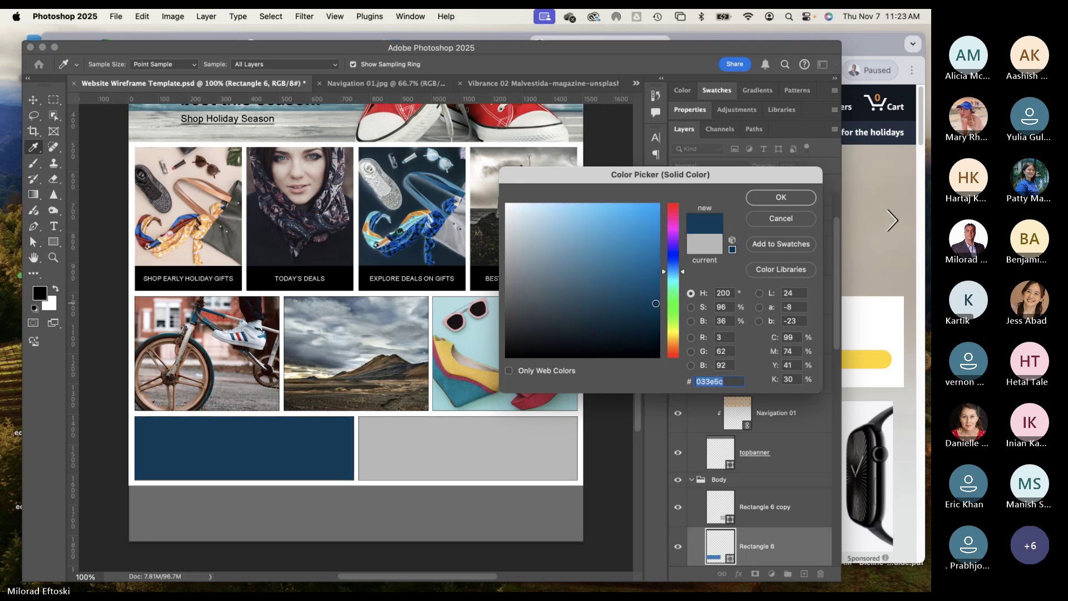
{"action": "left_click", "coordinate": [781, 199]}
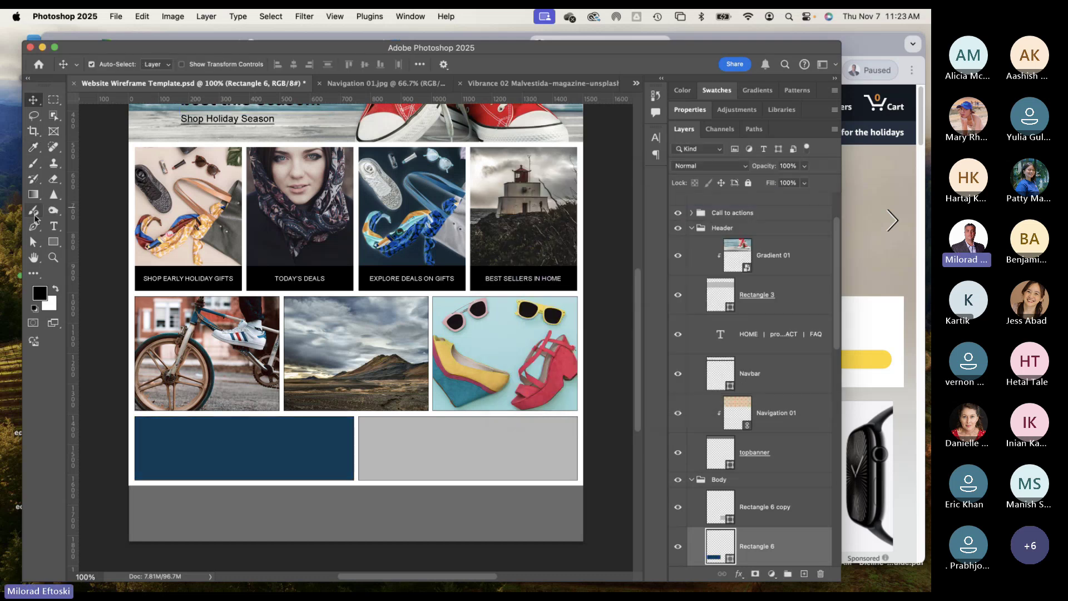
Step: Select the 'Sign in for your best experience' heading on the Amazon page
{"action": "left_click", "coordinate": [903, 364]}
{"action": "scroll", "coordinate": [688, 222], "scroll_direction": "down", "scroll_amount": 3}
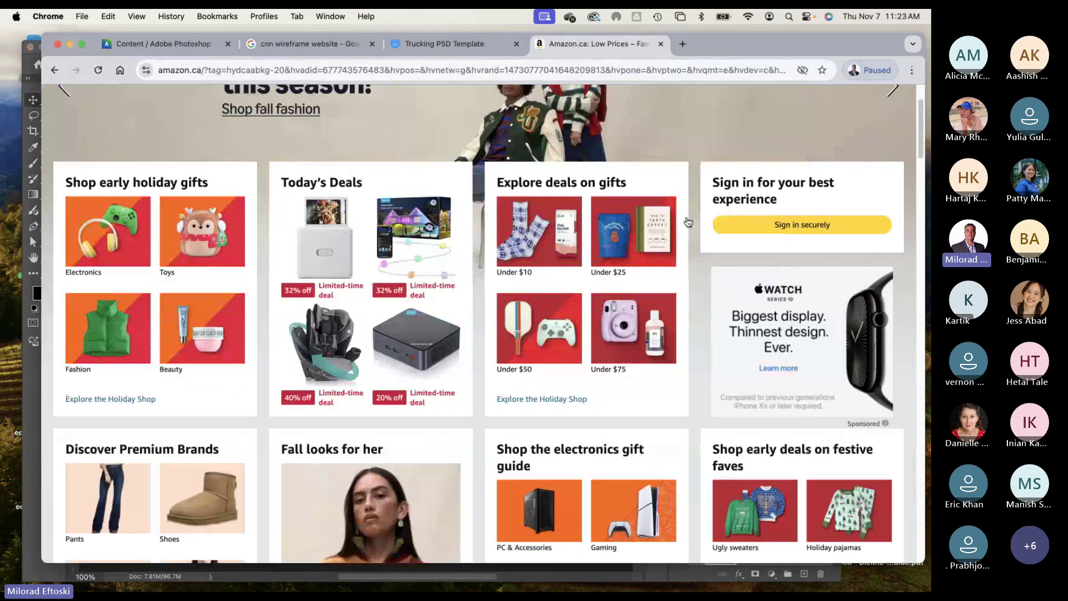
{"action": "left_click_drag", "start_coordinate": [713, 184], "coordinate": [795, 203]}
{"action": "key", "text": "cmd+c"}
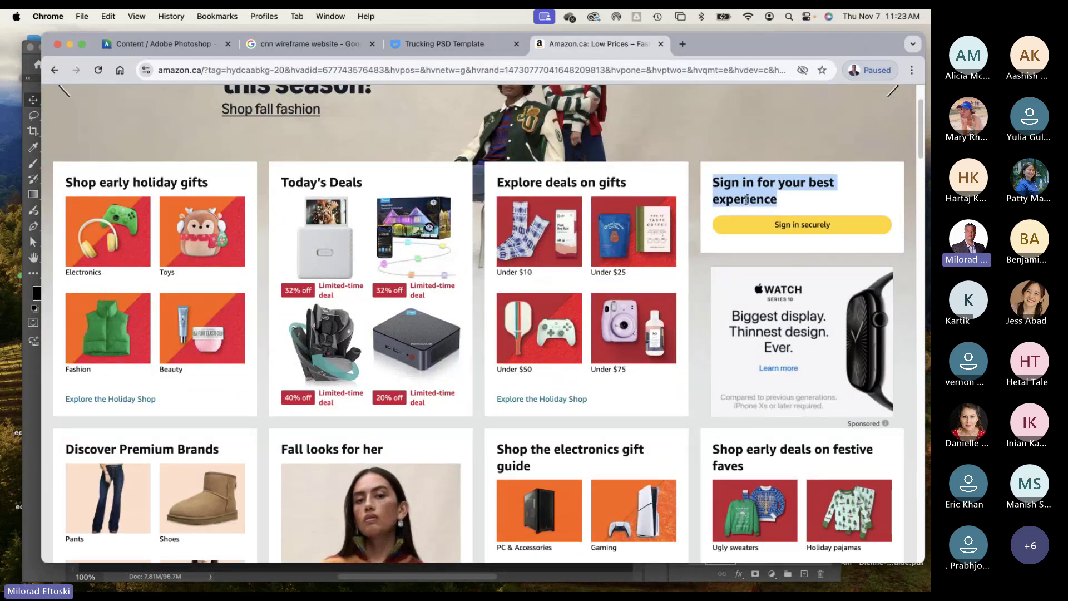
{"action": "key", "text": "super+Tab"}
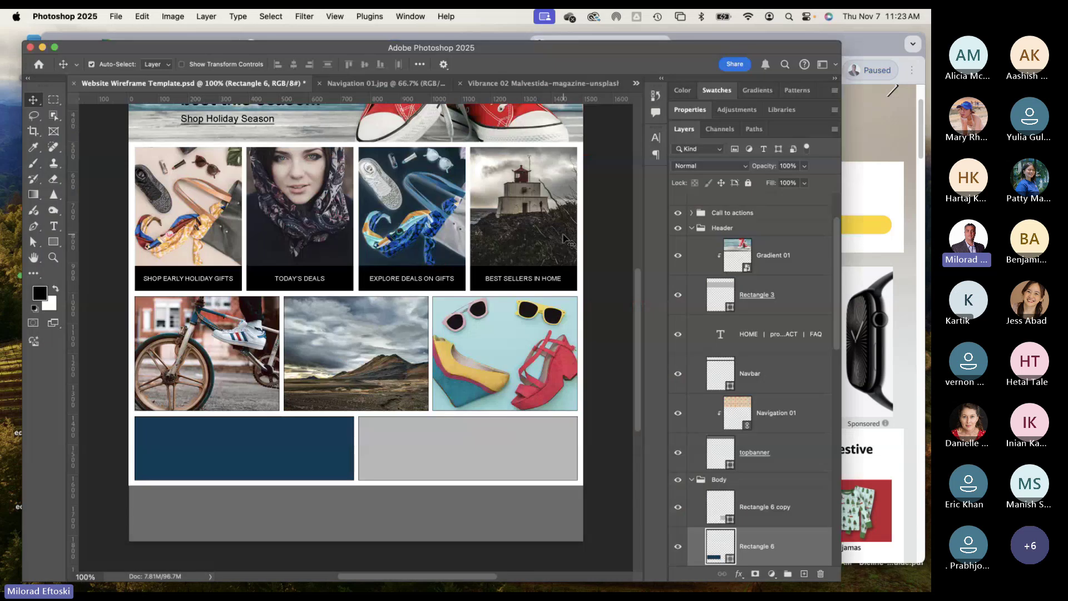
Step: Add a text box inside the blue box with the pasted heading at 60 pt
{"action": "left_click", "coordinate": [54, 226]}
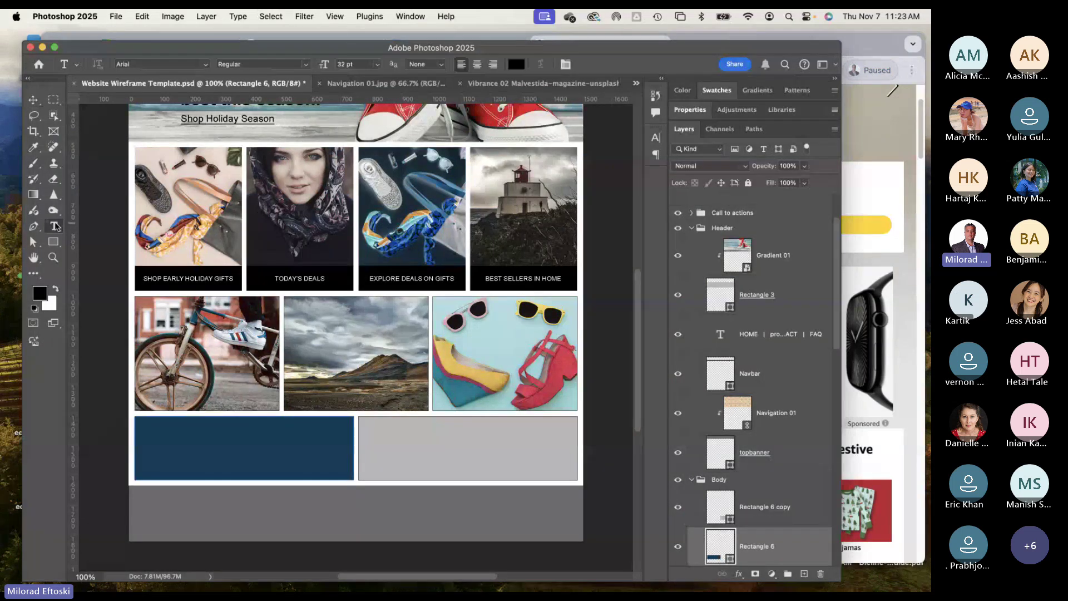
{"action": "left_click", "coordinate": [230, 444]}
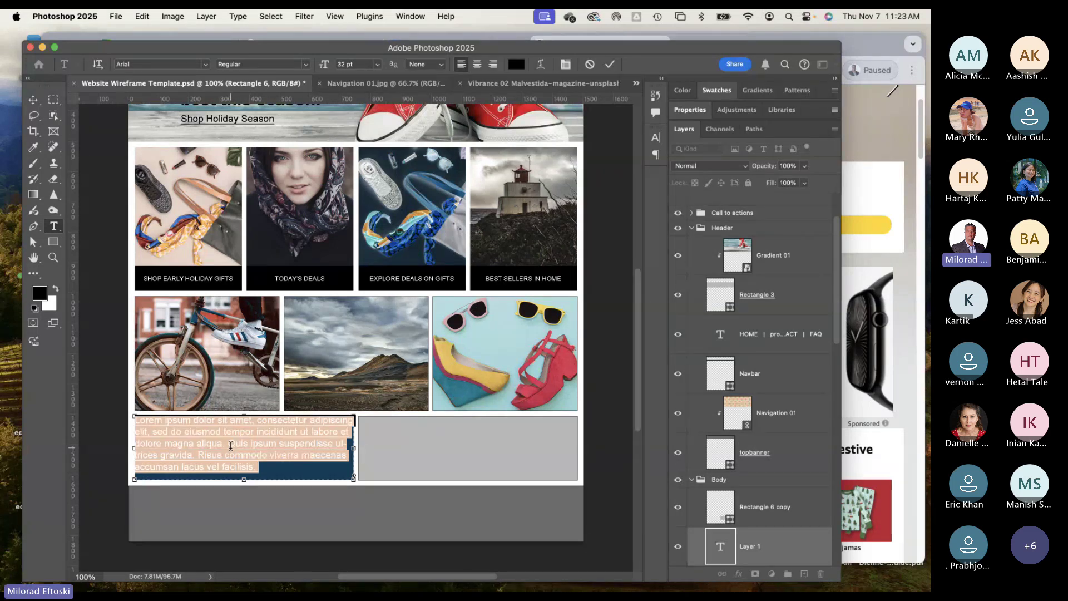
{"action": "key", "text": "cmd+v"}
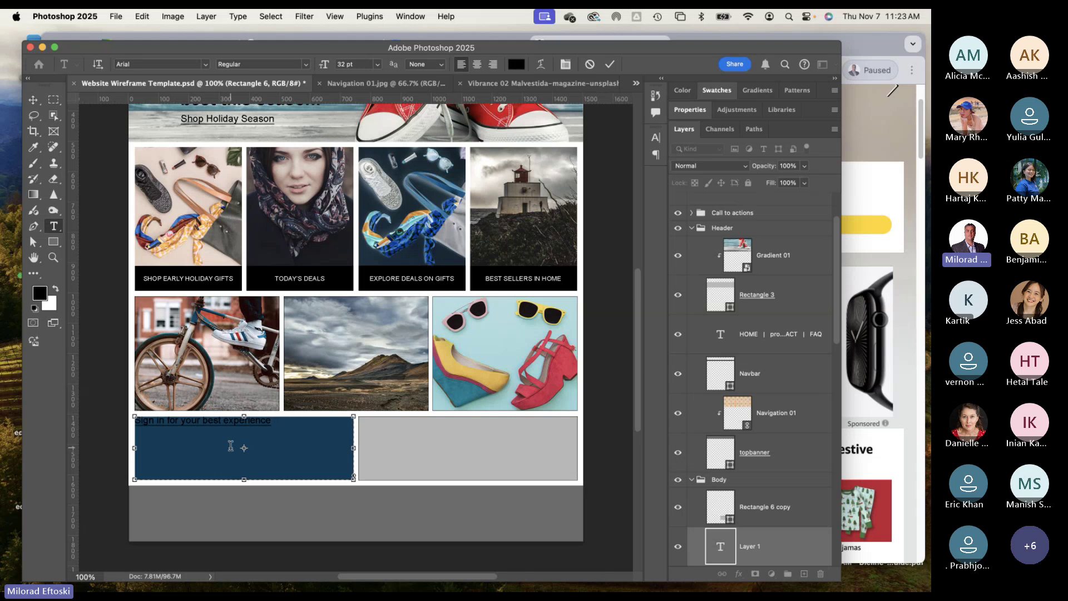
{"action": "key", "text": "cmd+a"}
{"action": "key", "text": "cmd+shift+period"}
{"action": "key", "text": "cmd+shift+period"}
{"action": "key", "text": "cmd+shift+period"}
{"action": "key", "text": "cmd+shift+period"}
{"action": "key", "text": "cmd+shift+period"}
{"action": "key", "text": "cmd+shift+period"}
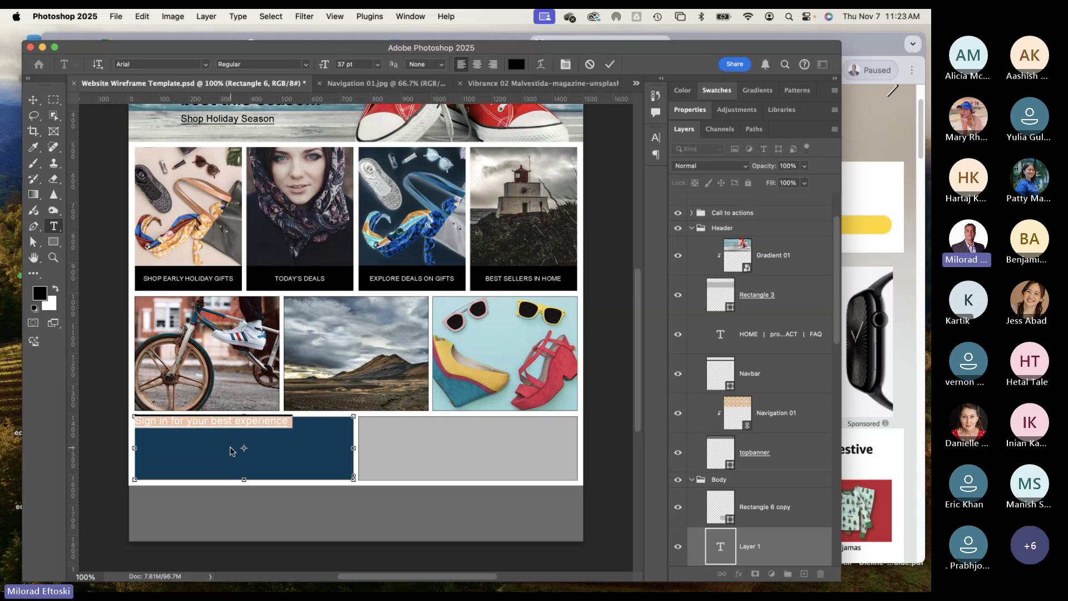
{"action": "key", "text": "cmd+shift+period"}
{"action": "key", "text": "cmd+shift+period"}
{"action": "key", "text": "cmd+shift+period"}
{"action": "key", "text": "cmd+shift+period"}
{"action": "key", "text": "cmd+shift+period"}
{"action": "key", "text": "cmd+shift+period"}
{"action": "key", "text": "cmd+shift+period"}
{"action": "key", "text": "cmd+shift+period"}
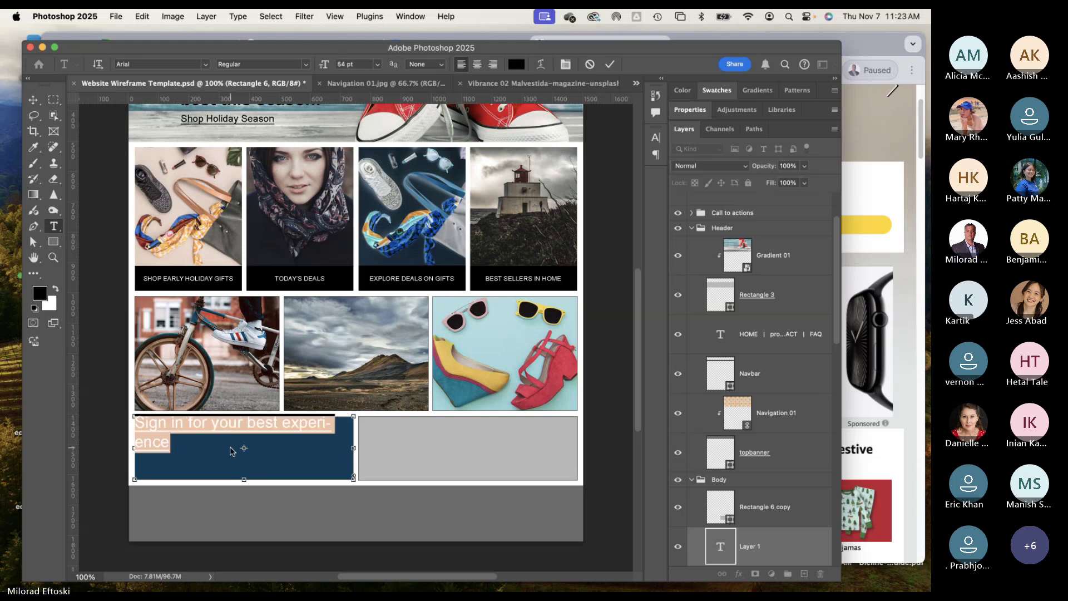
{"action": "key", "text": "cmd+shift+comma"}
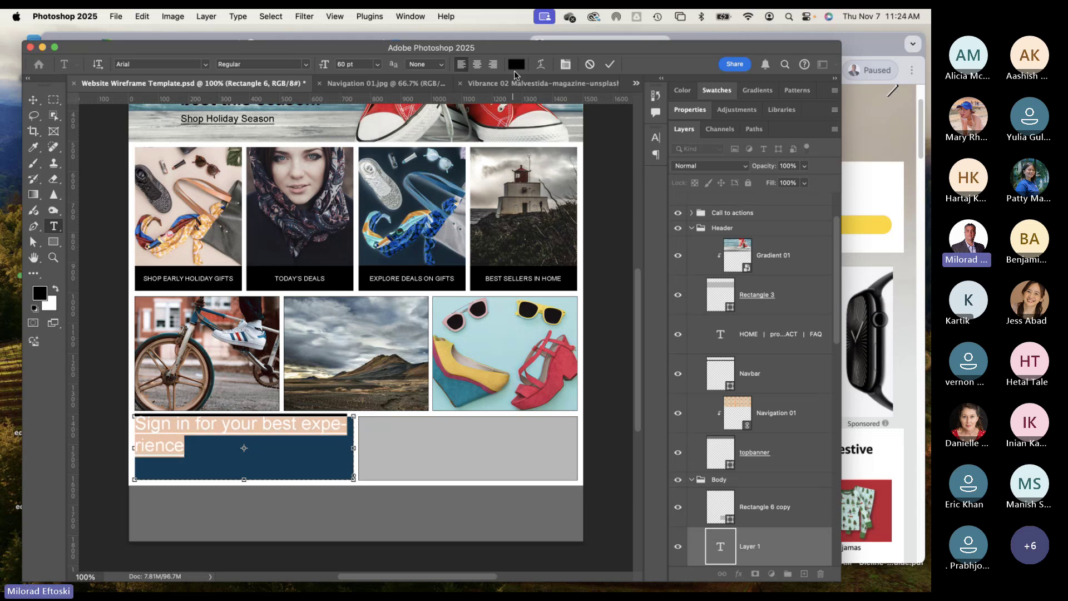
Step: Toggle underlining, centre-align the heading and narrow its text box so it wraps
{"action": "key", "text": "cmd+t"}
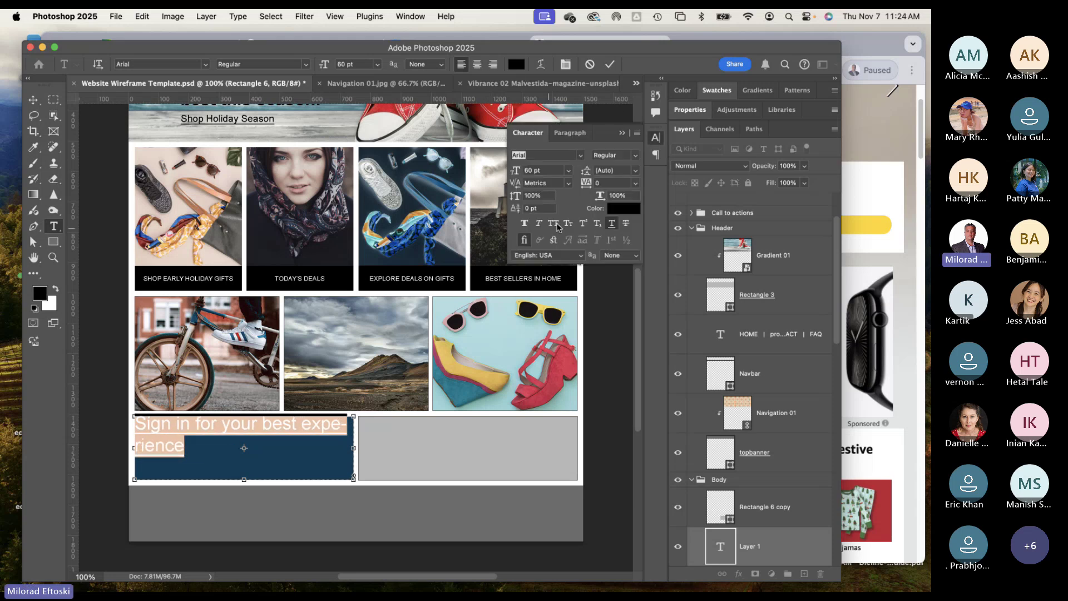
{"action": "left_click", "coordinate": [612, 224]}
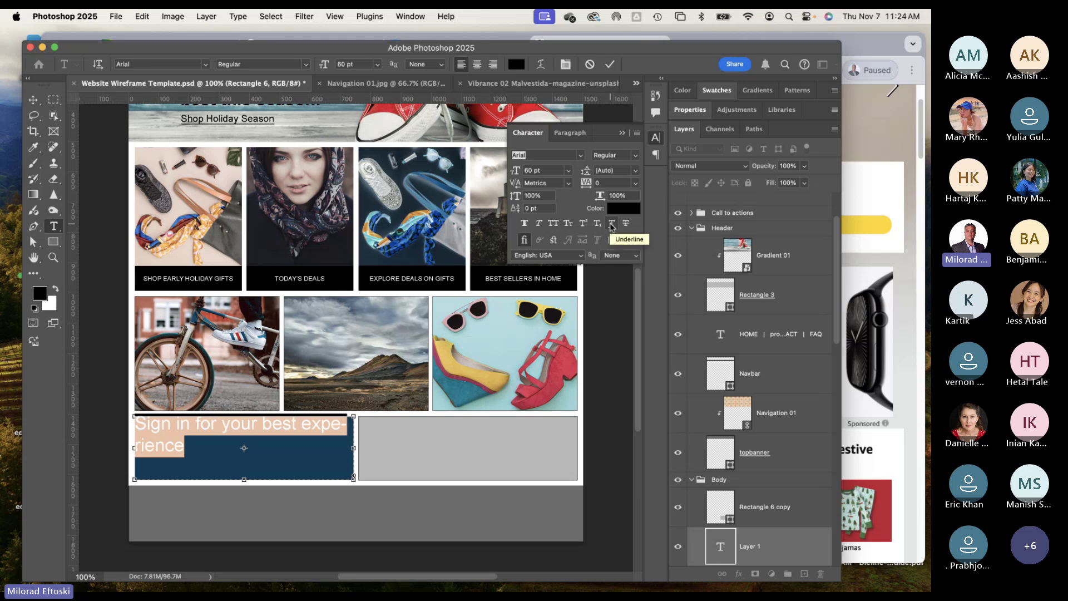
{"action": "left_click", "coordinate": [476, 64]}
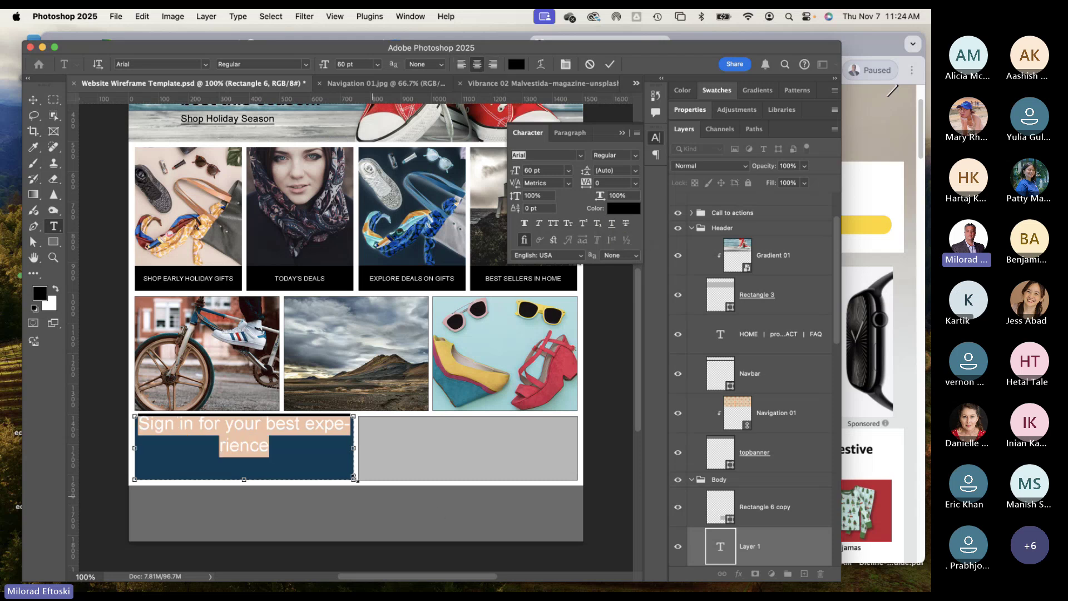
{"action": "left_click_drag", "start_coordinate": [354, 477], "coordinate": [296, 462]}
{"action": "left_click", "coordinate": [260, 448]}
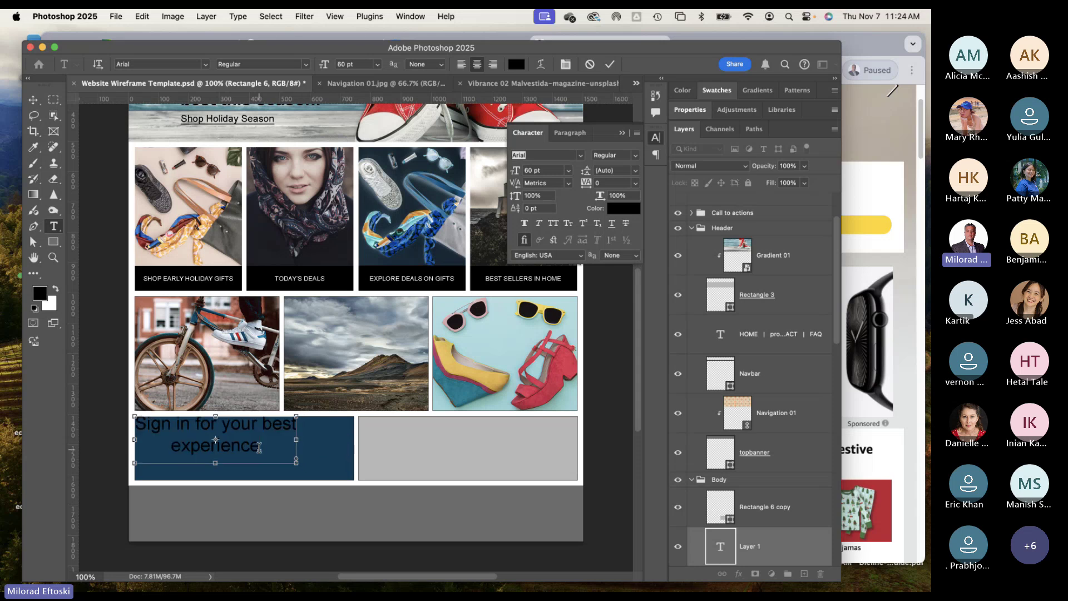
Step: Make the Sign in text white at 44 pt, wrapped and centred in the blue box
{"action": "key", "text": "super+a"}
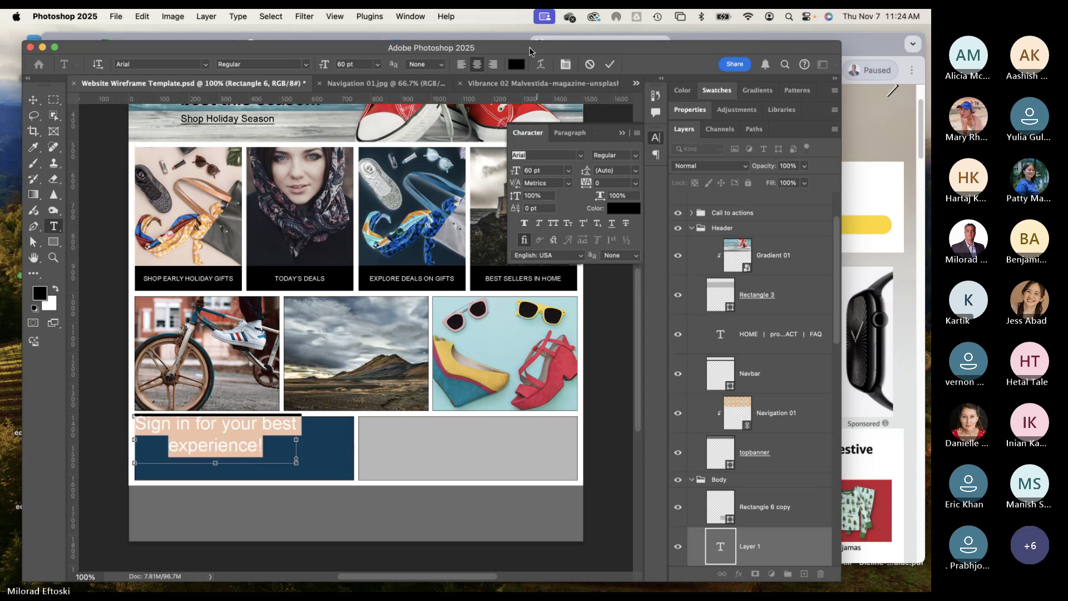
{"action": "left_click", "coordinate": [516, 65]}
{"action": "left_click_drag", "start_coordinate": [520, 223], "coordinate": [506, 184]}
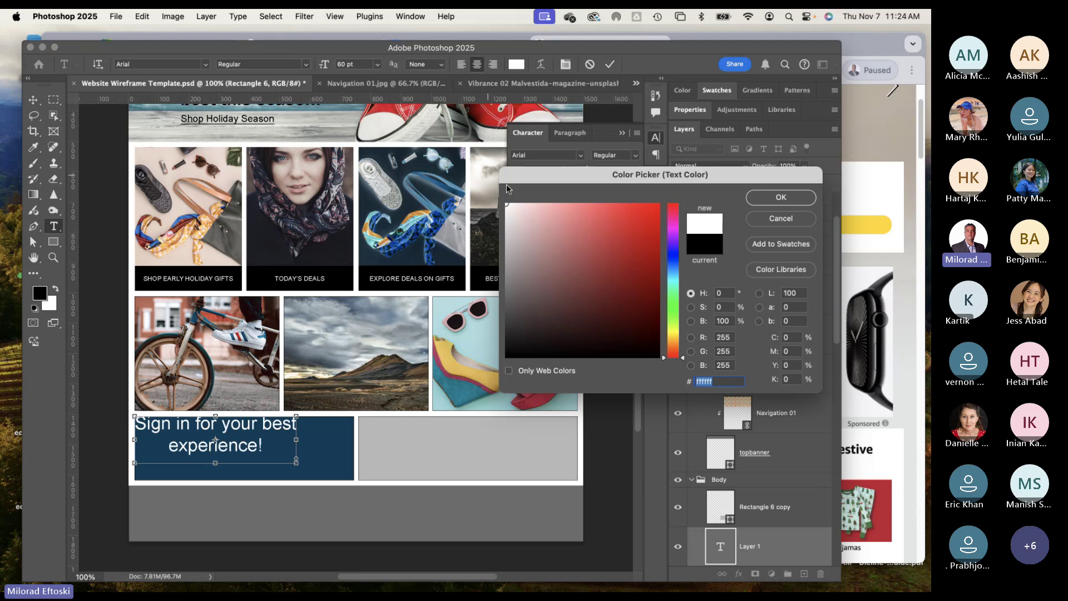
{"action": "left_click", "coordinate": [781, 198]}
{"action": "key", "text": "super+shift+comma"}
{"action": "key", "text": "super+shift+comma"}
{"action": "key", "text": "super+shift+comma"}
{"action": "key", "text": "super+shift+comma"}
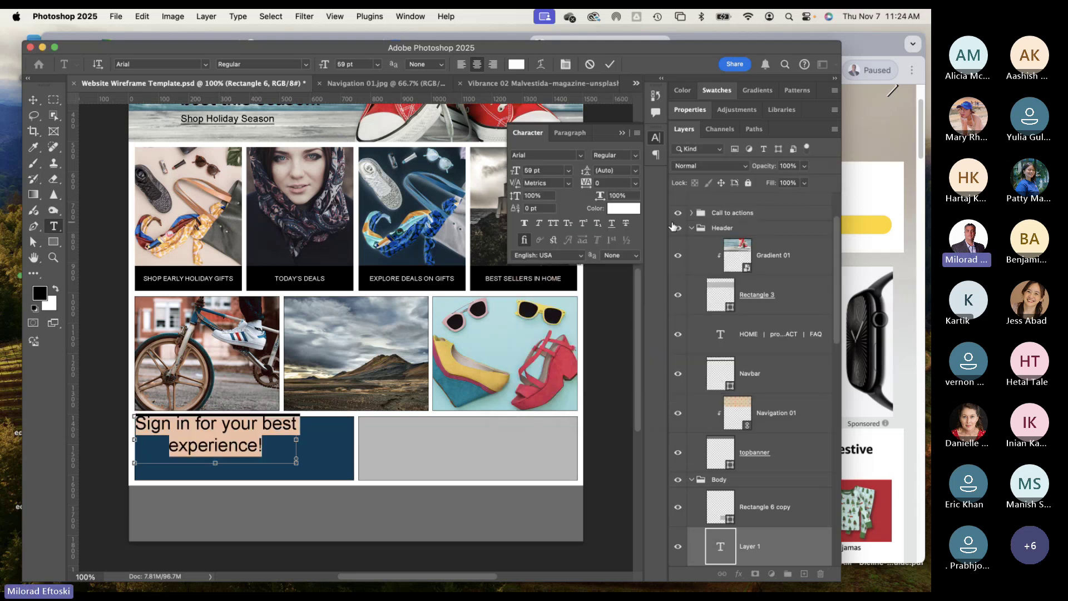
{"action": "key", "text": "super+shift+comma"}
{"action": "key", "text": "super+shift+comma"}
{"action": "key", "text": "super+shift+comma"}
{"action": "key", "text": "super+shift+comma"}
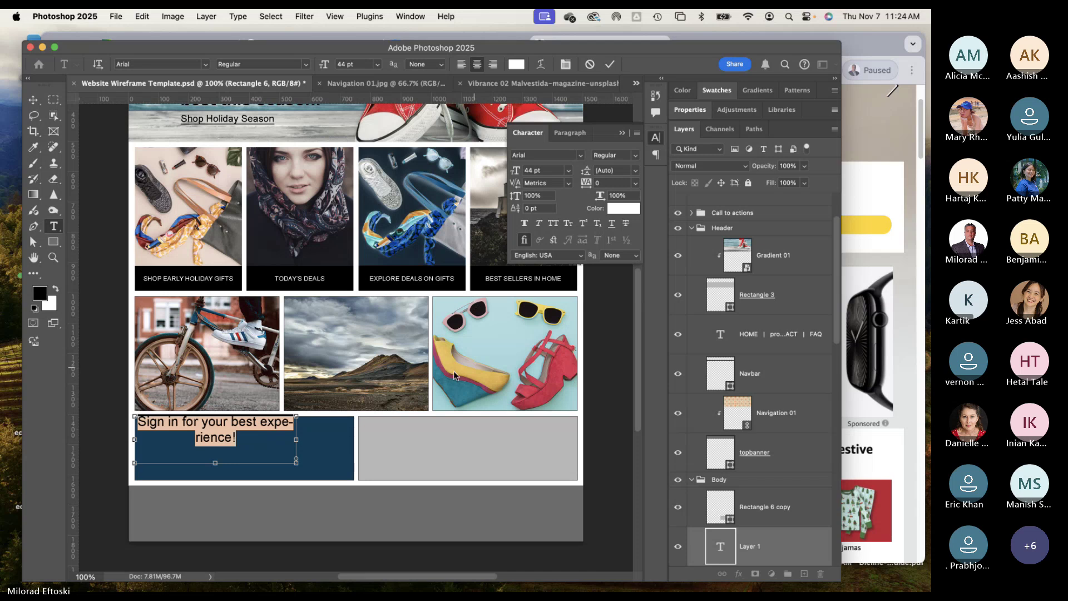
{"action": "left_click_drag", "start_coordinate": [301, 458], "coordinate": [268, 461]}
{"action": "left_click", "coordinate": [33, 100]}
Step: Darken the fill colour of the grey rectangle
{"action": "left_click", "coordinate": [373, 467]}
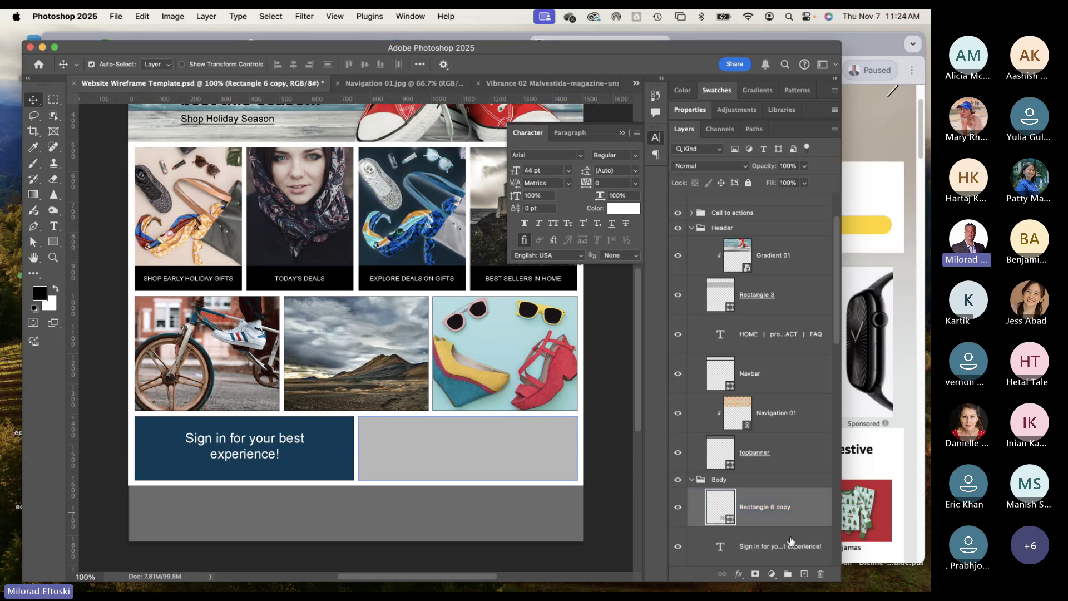
{"action": "double_click", "coordinate": [722, 505]}
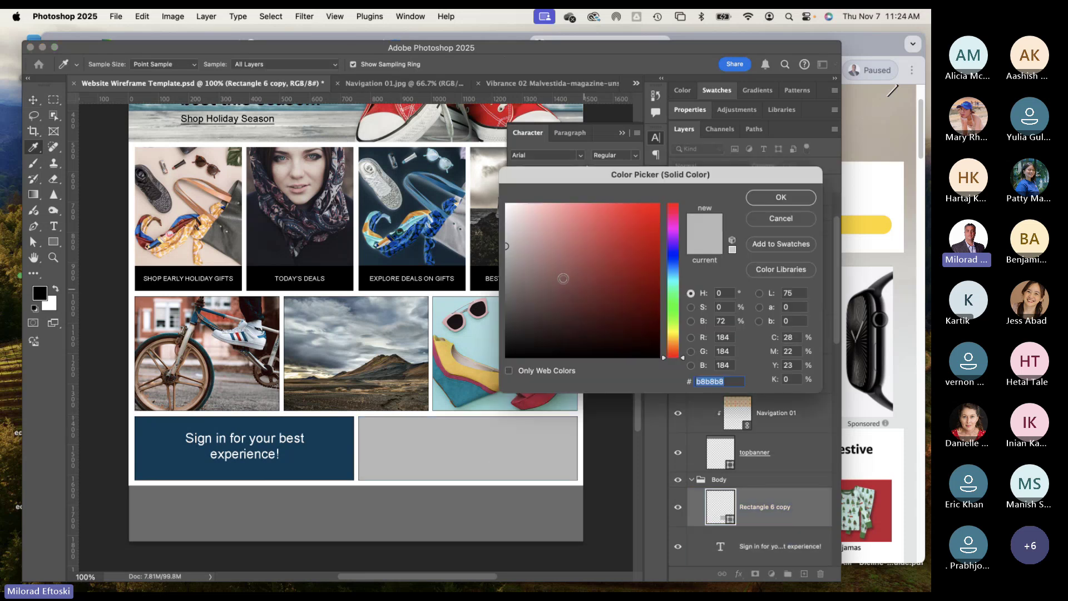
{"action": "left_click_drag", "start_coordinate": [511, 257], "coordinate": [508, 288]}
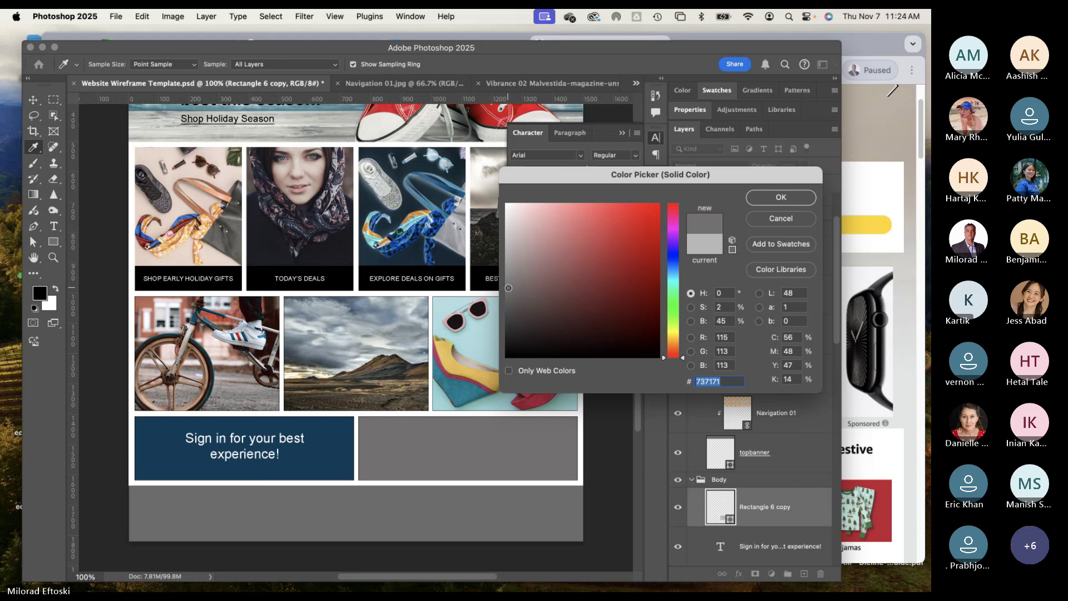
{"action": "left_click", "coordinate": [771, 200]}
Step: Scroll down the Amazon page and select the 'Discover Premium Brands' heading text
{"action": "left_click", "coordinate": [903, 273]}
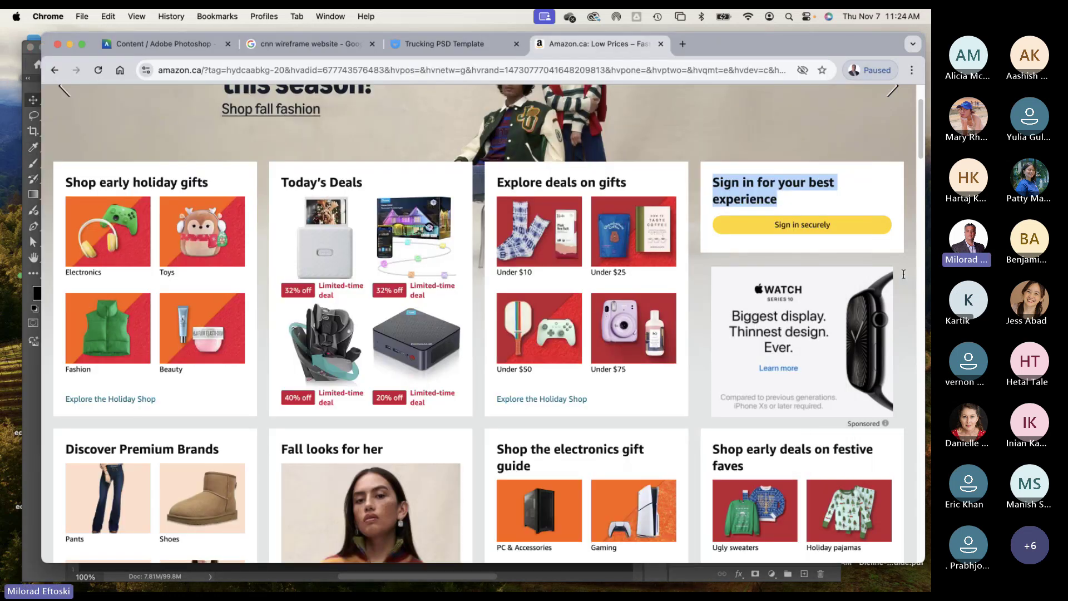
{"action": "scroll", "coordinate": [733, 348], "scroll_direction": "down", "scroll_amount": 5}
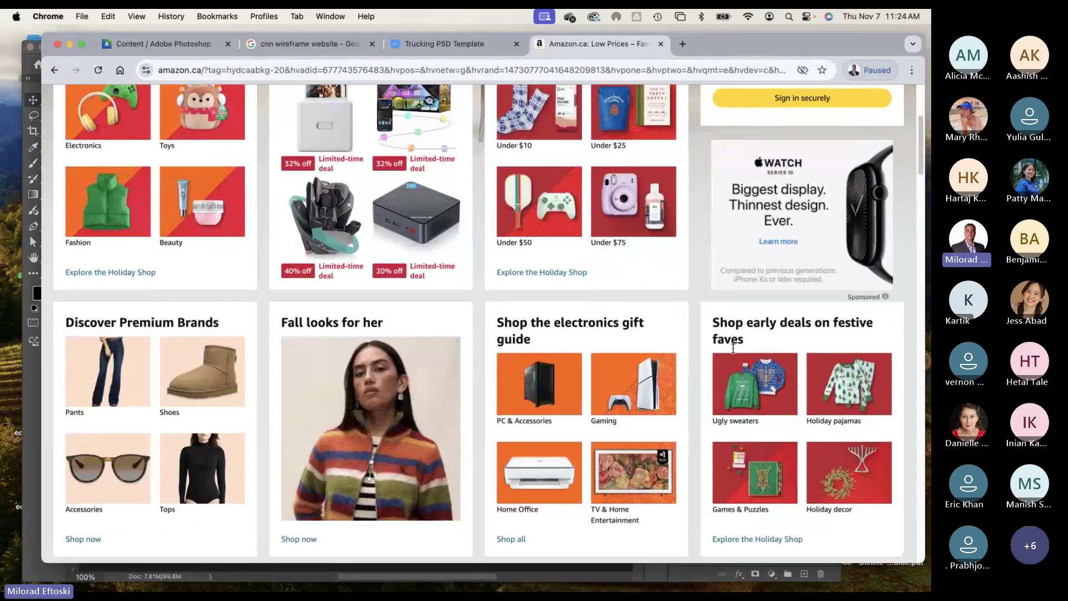
{"action": "scroll", "coordinate": [732, 352], "scroll_direction": "down", "scroll_amount": 2}
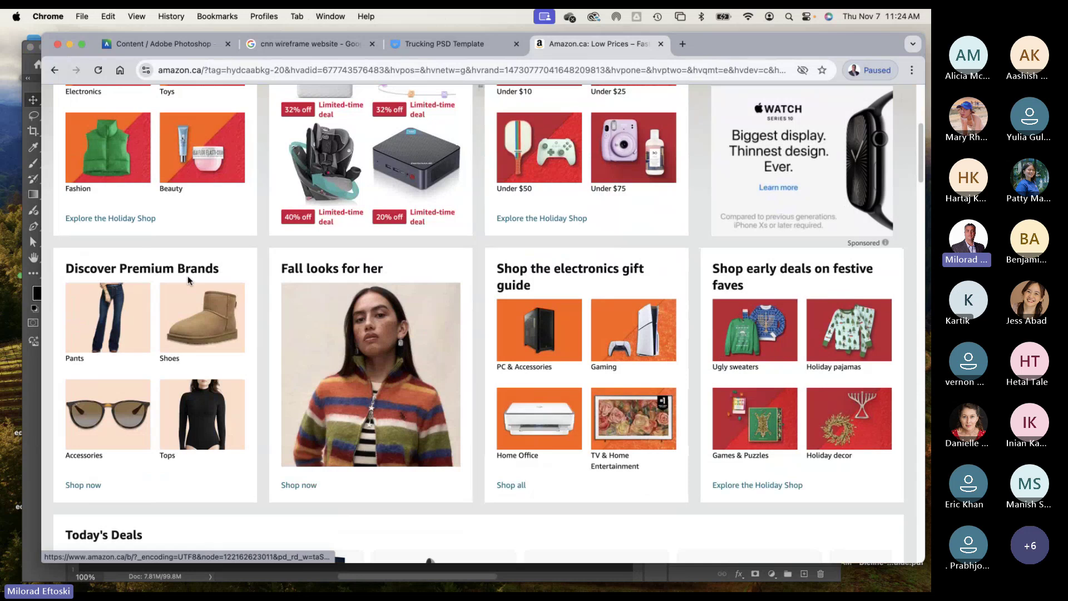
{"action": "triple_click", "coordinate": [150, 267]}
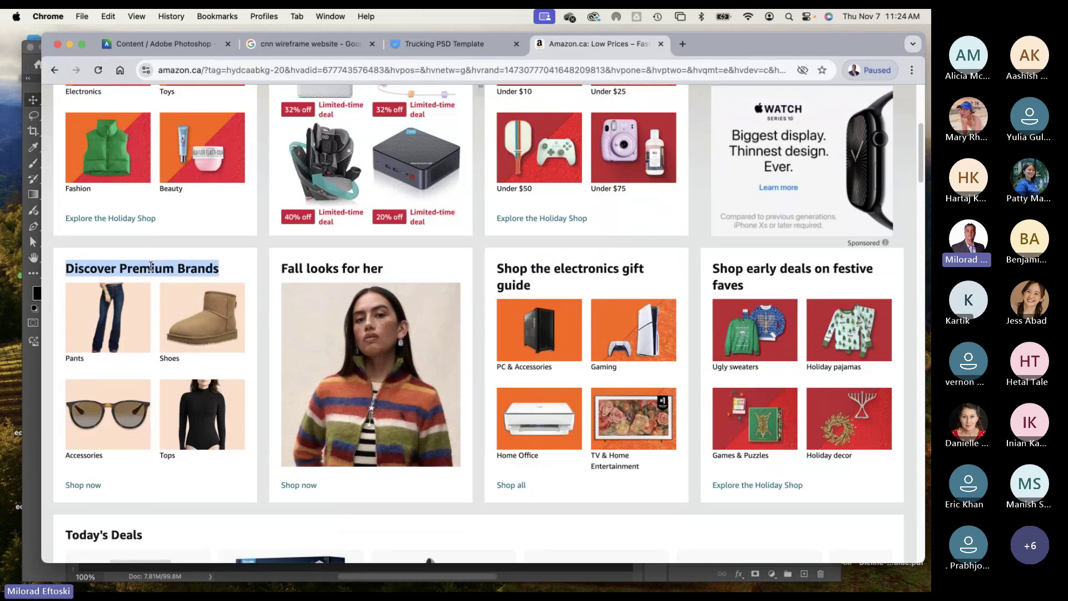
{"action": "key", "text": "super+Tab"}
Step: Copy the Sign in text into the grey box and move its layer into Call to actions
{"action": "left_click", "coordinate": [257, 465]}
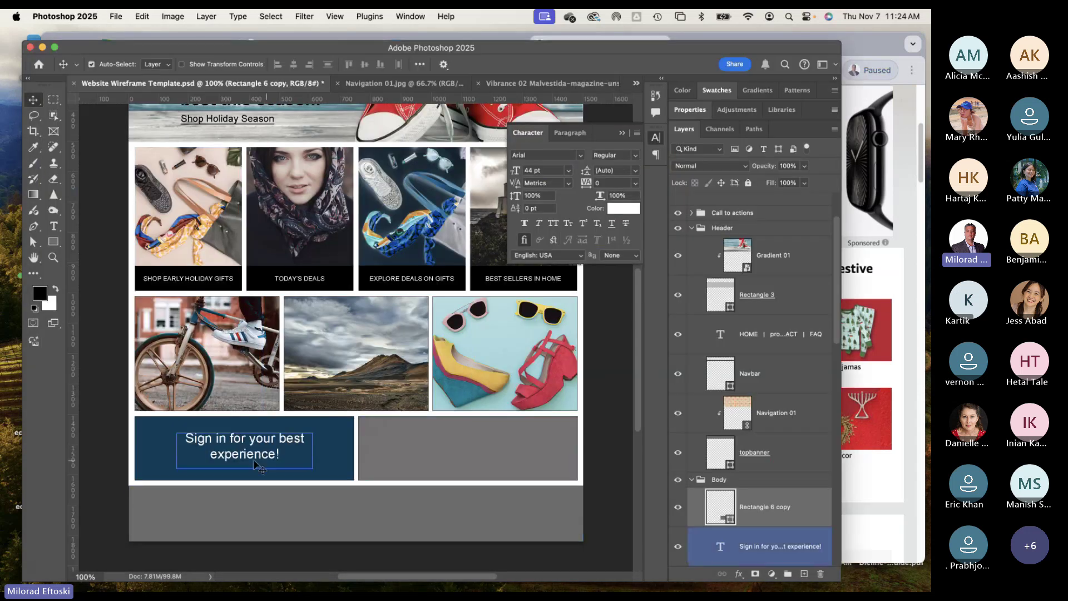
{"action": "left_click_drag", "start_coordinate": [248, 460], "coordinate": [482, 474]}
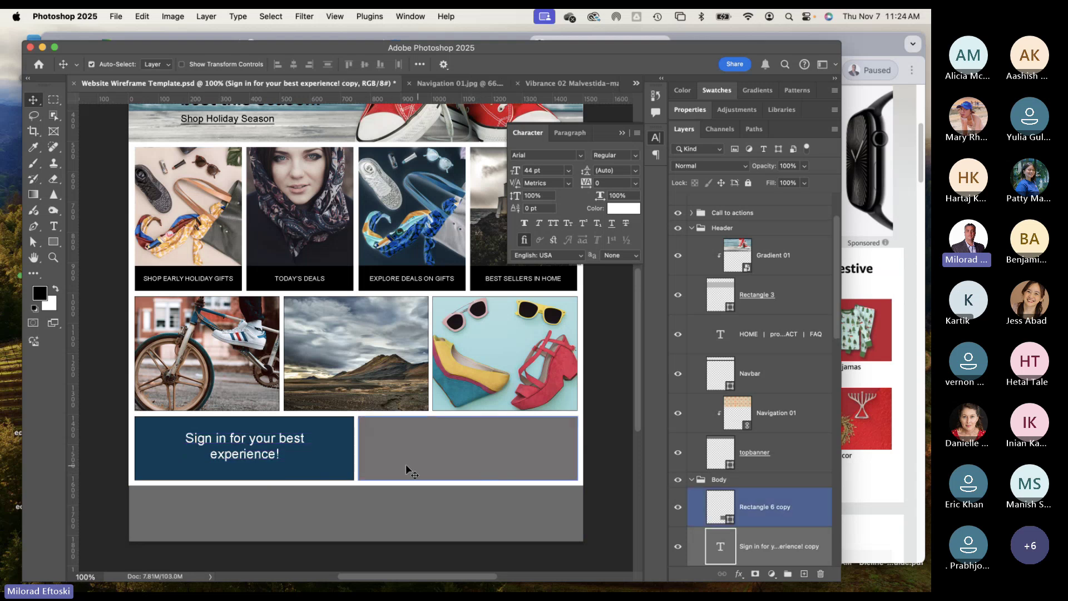
{"action": "left_click", "coordinate": [472, 457]}
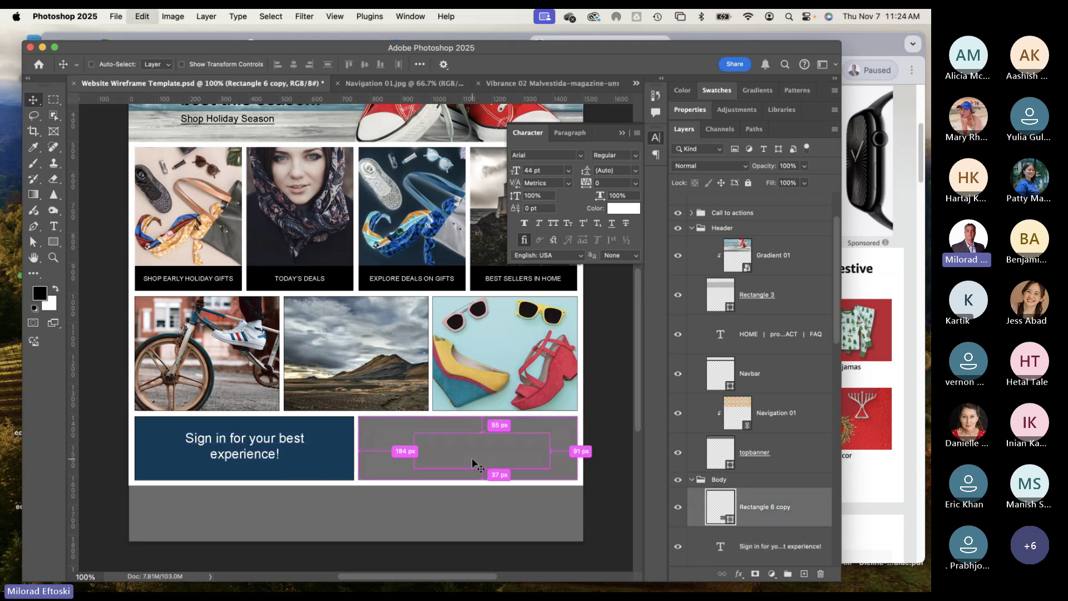
{"action": "left_click", "coordinate": [261, 457]}
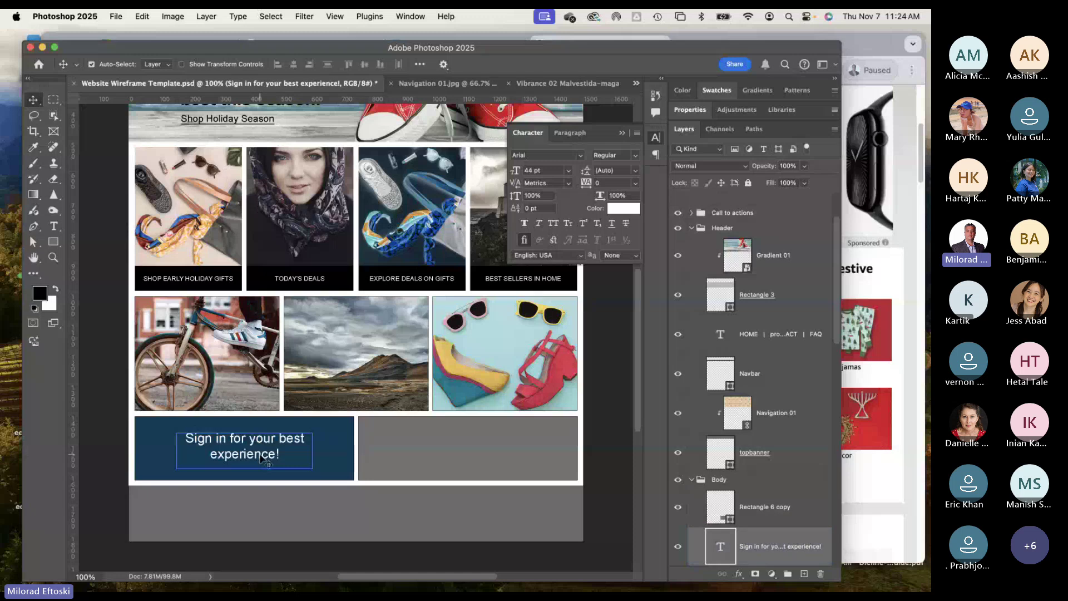
{"action": "left_click_drag", "start_coordinate": [757, 549], "coordinate": [741, 214]}
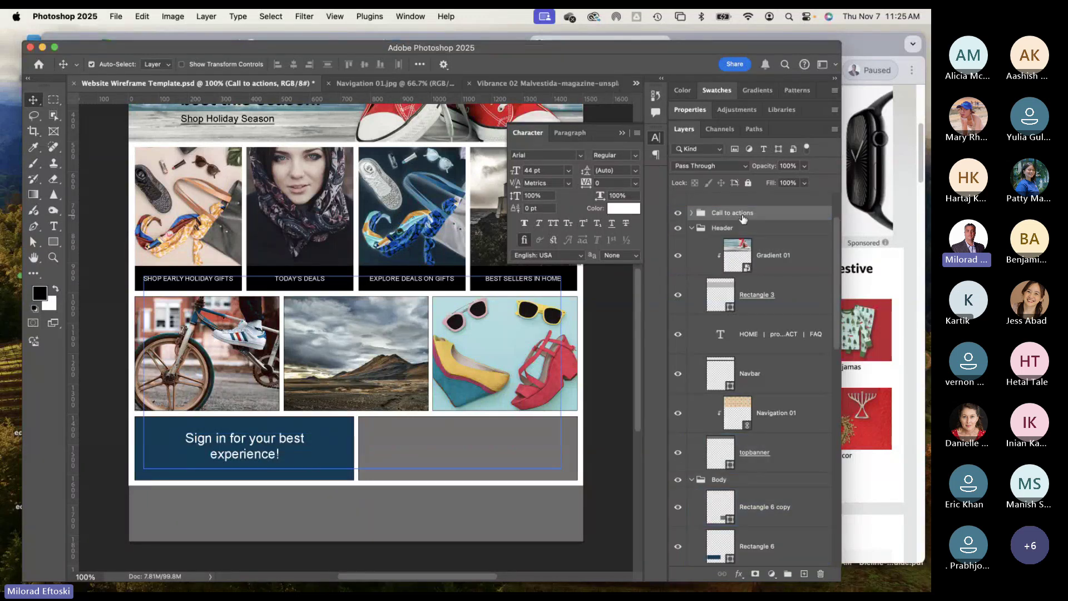
{"action": "left_click", "coordinate": [327, 477]}
Step: Duplicate the Sign in text into the grey box and check the collapsed Call to actions group
{"action": "left_click_drag", "start_coordinate": [275, 461], "coordinate": [473, 462], "text": "alt"}
{"action": "left_click", "coordinate": [474, 466]}
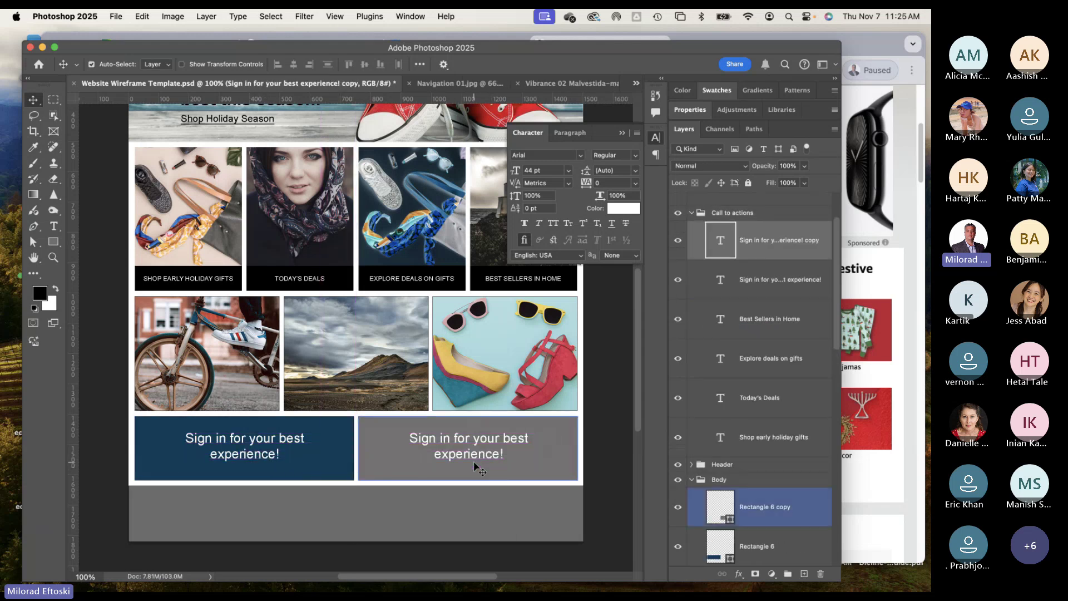
{"action": "left_click", "coordinate": [724, 216]}
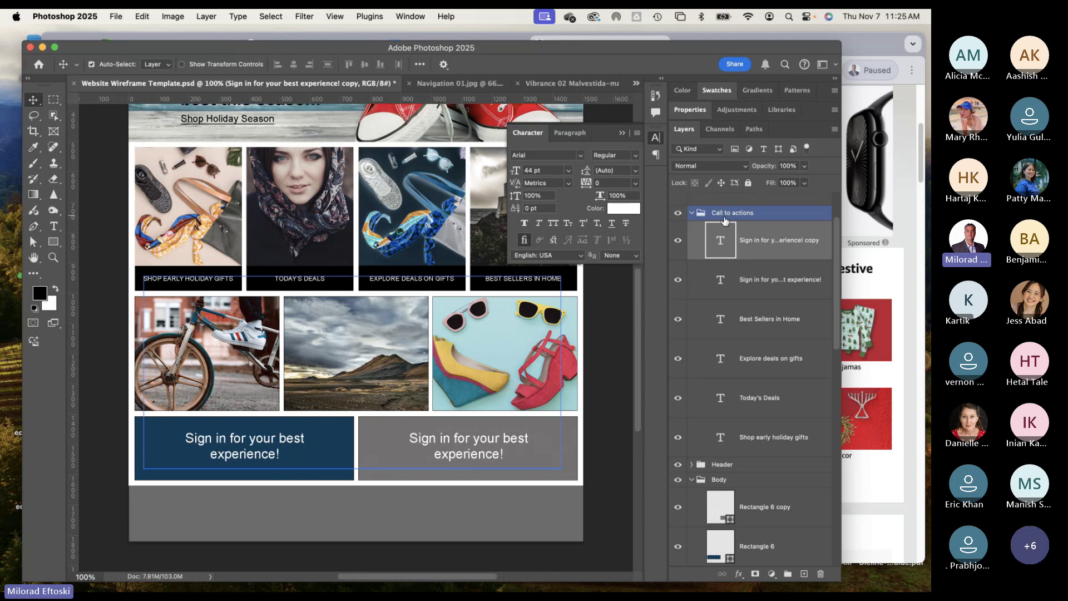
{"action": "left_click", "coordinate": [692, 213]}
{"action": "left_click", "coordinate": [678, 213]}
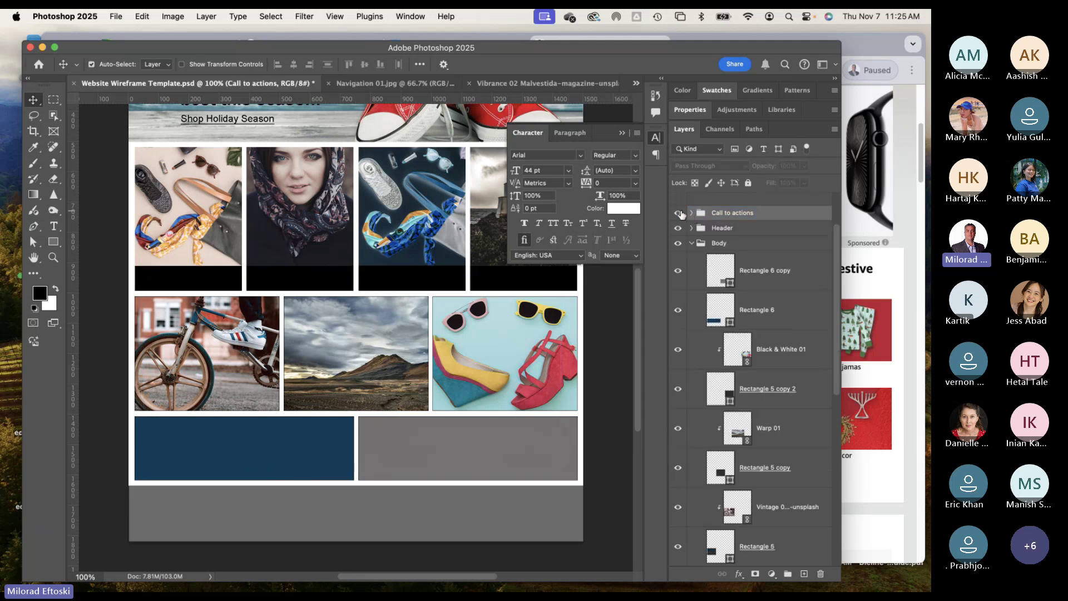
{"action": "left_click", "coordinate": [678, 213]}
{"action": "left_click", "coordinate": [678, 213]}
{"action": "left_click", "coordinate": [678, 213]}
Step: Collapse the Body group and select the 'Shop Holiday Season' and 'Look your very best' layers
{"action": "left_click", "coordinate": [691, 245]}
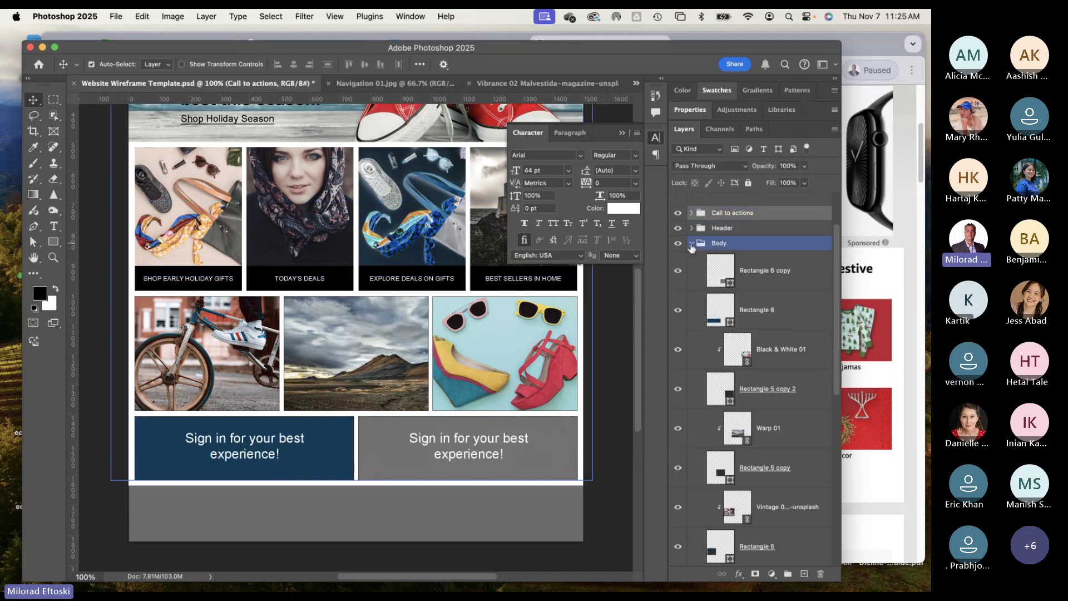
{"action": "left_click", "coordinate": [692, 246]}
{"action": "left_click", "coordinate": [691, 249]}
{"action": "left_click", "coordinate": [756, 282]}
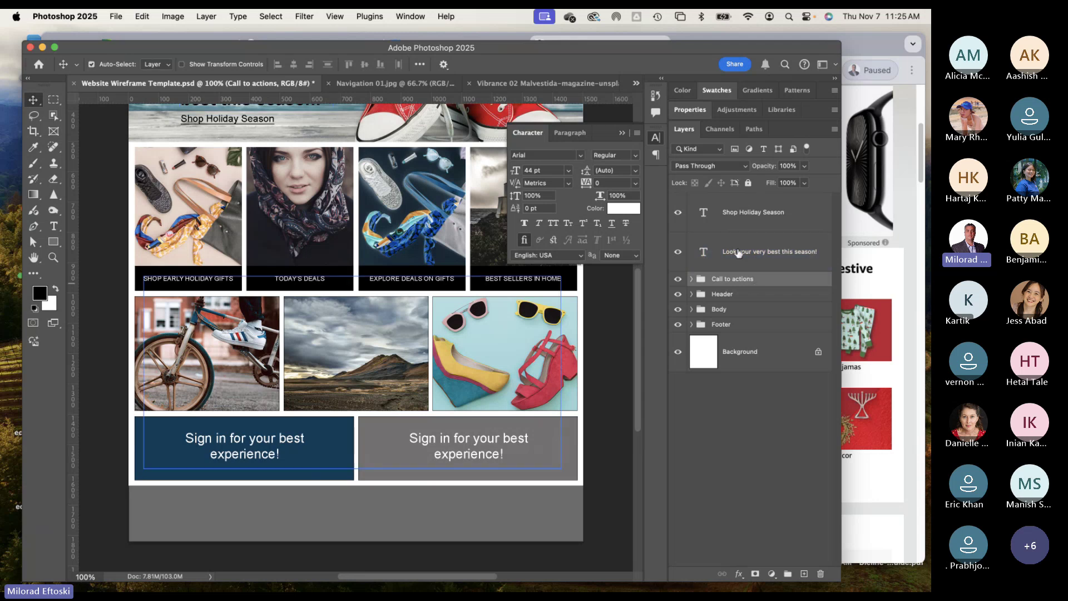
{"action": "left_click", "coordinate": [770, 250]}
{"action": "left_click", "coordinate": [762, 221]}
{"action": "left_click", "coordinate": [773, 279]}
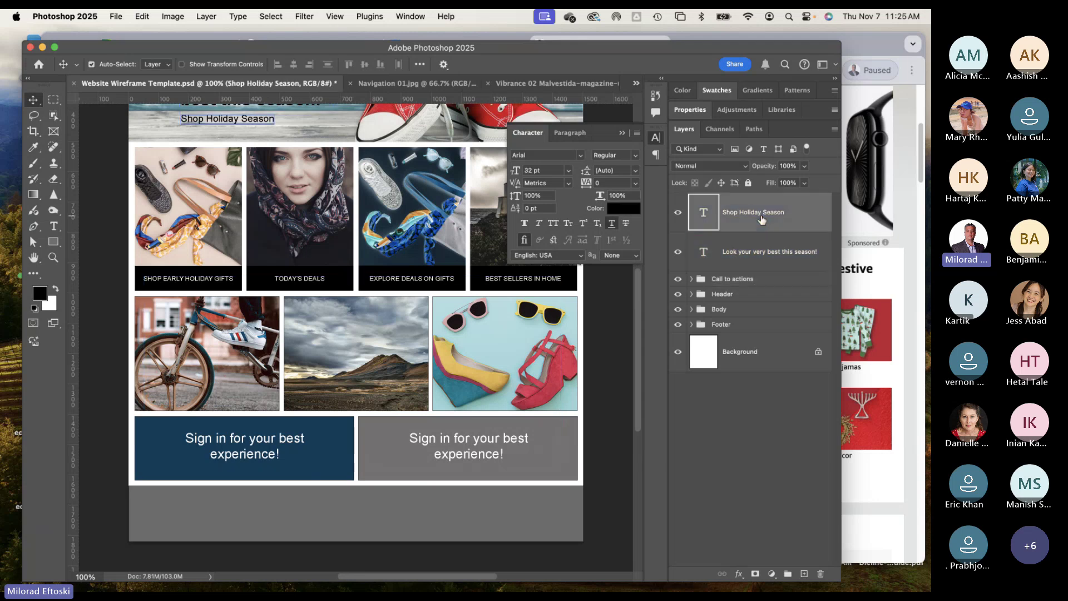
{"action": "left_click", "coordinate": [784, 261]}
{"action": "left_click", "coordinate": [764, 262], "text": "shift"}
Step: Move both headline layers into the Call to actions group and verify its visibility
{"action": "left_click_drag", "start_coordinate": [764, 263], "coordinate": [728, 280]}
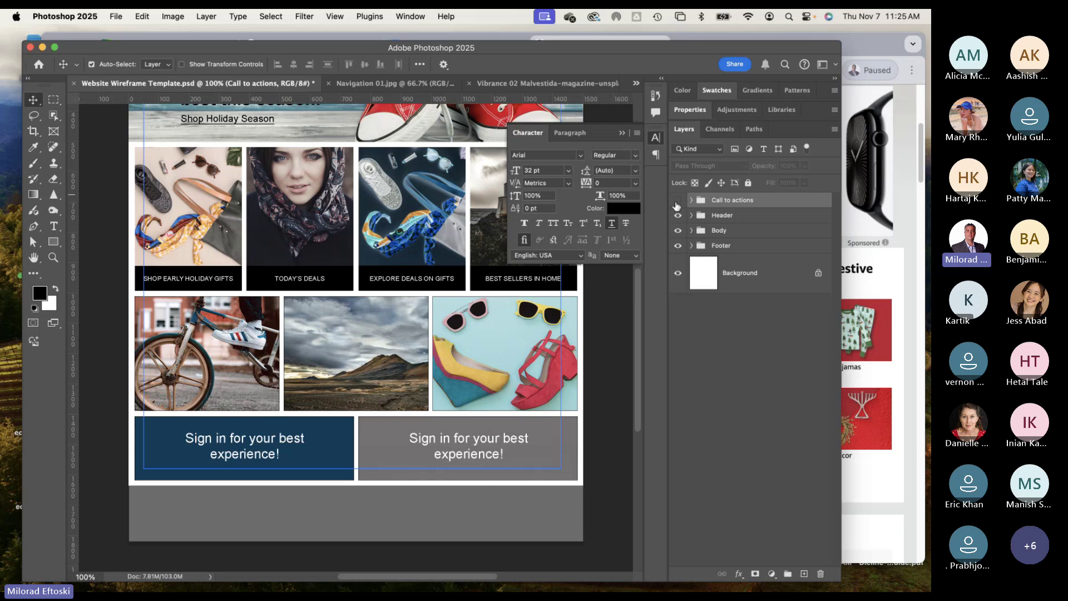
{"action": "left_click", "coordinate": [678, 199]}
{"action": "left_click", "coordinate": [677, 200]}
{"action": "left_click", "coordinate": [678, 200]}
{"action": "left_click", "coordinate": [677, 200]}
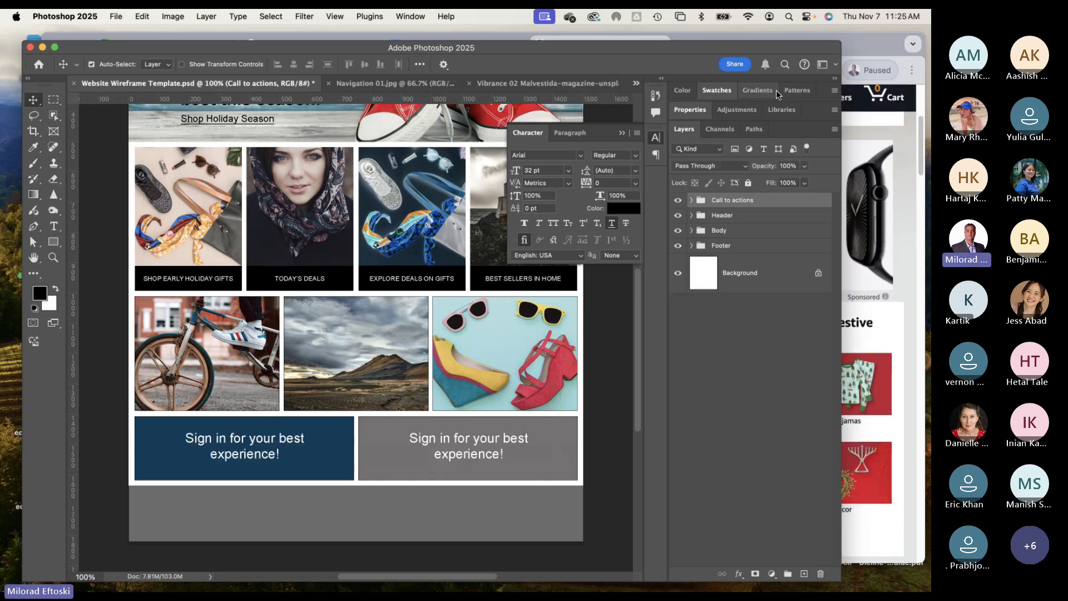
{"action": "left_click", "coordinate": [477, 458]}
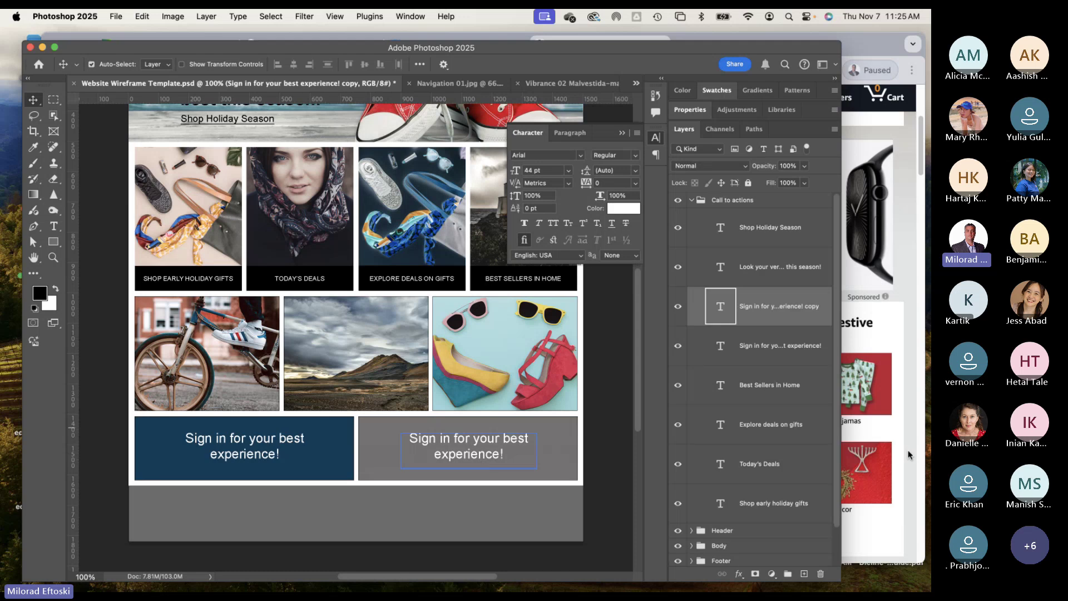
{"action": "left_click", "coordinate": [909, 508]}
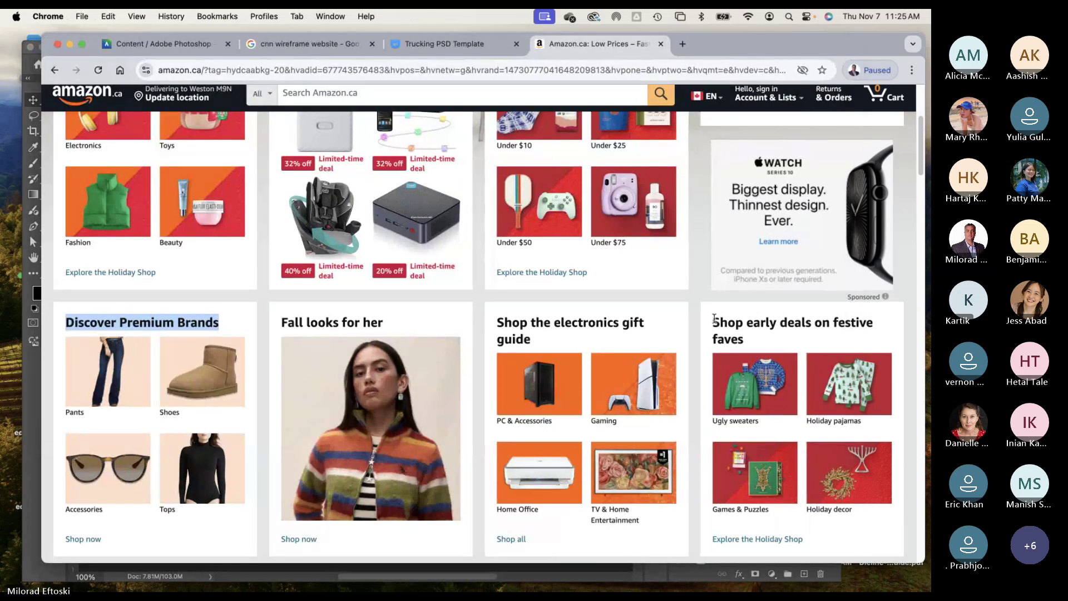
Step: Replace the grey box's text with the copied 'Discover Premium Brands!' heading
{"action": "triple_click", "coordinate": [151, 323]}
{"action": "key", "text": "super+c"}
{"action": "key", "text": "super+Tab"}
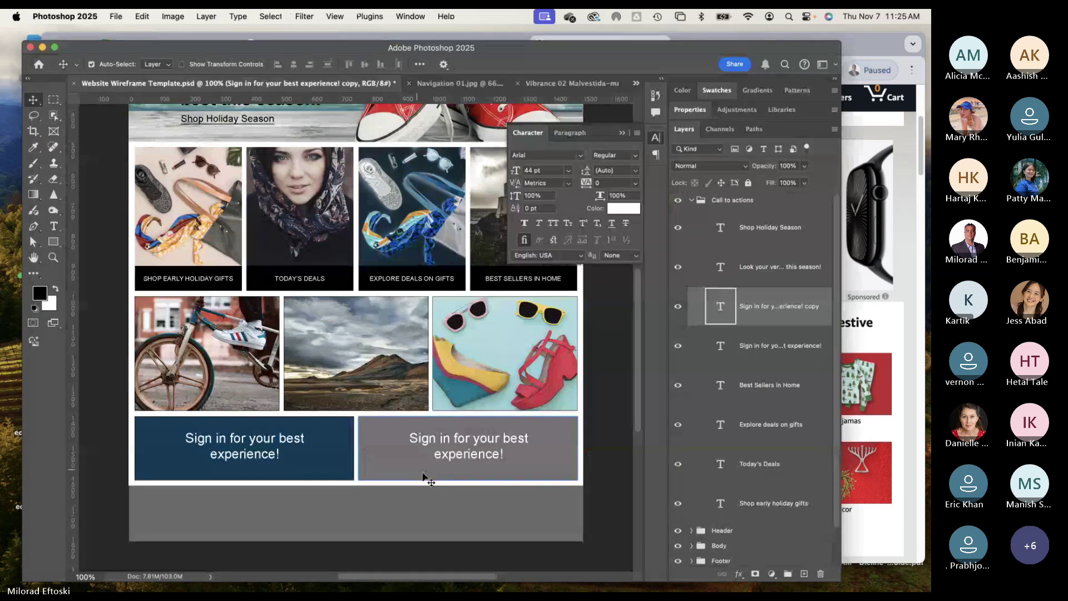
{"action": "double_click", "coordinate": [465, 453]}
{"action": "key", "text": "super+v"}
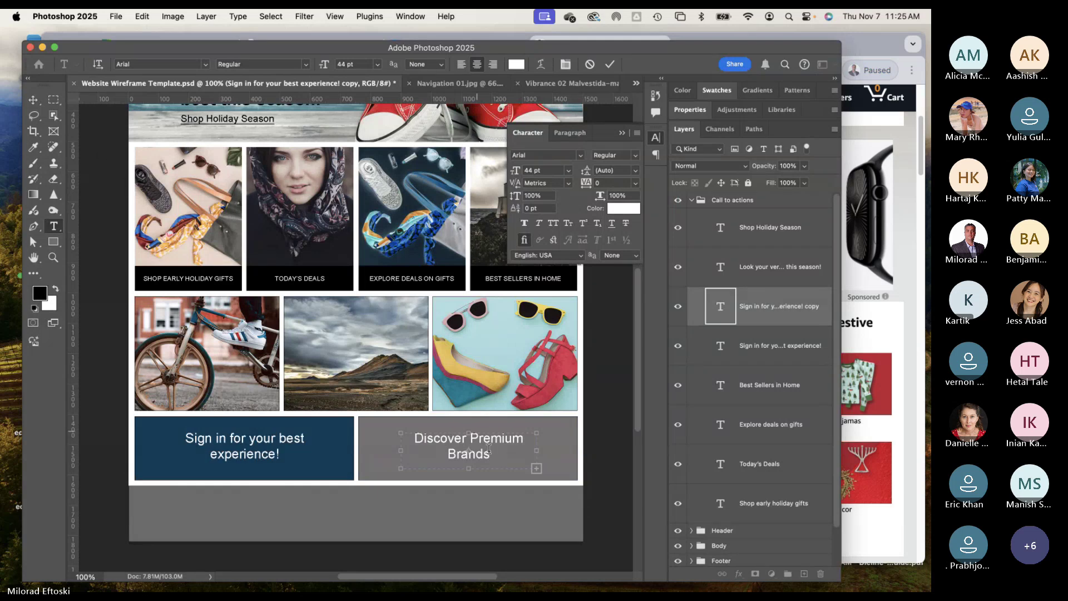
{"action": "type", "text": "!"}
{"action": "key", "text": "Escape"}
Step: Shift the Discover Premium Brands! text left and left-align it
{"action": "key", "text": "v"}
{"action": "left_click_drag", "start_coordinate": [503, 477], "coordinate": [456, 456]}
{"action": "double_click", "coordinate": [456, 453]}
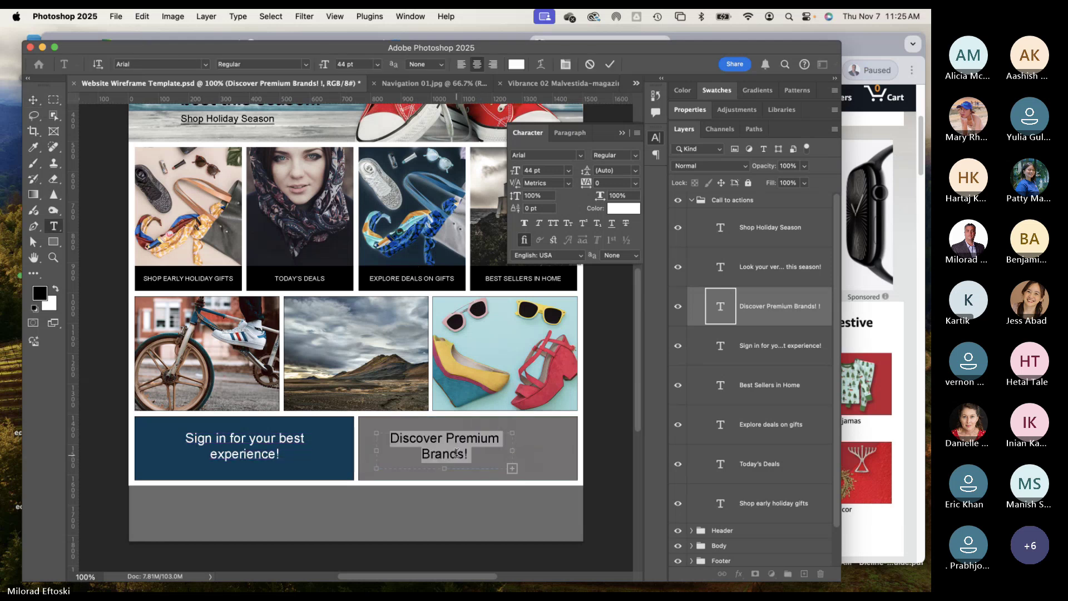
{"action": "left_click", "coordinate": [461, 64]}
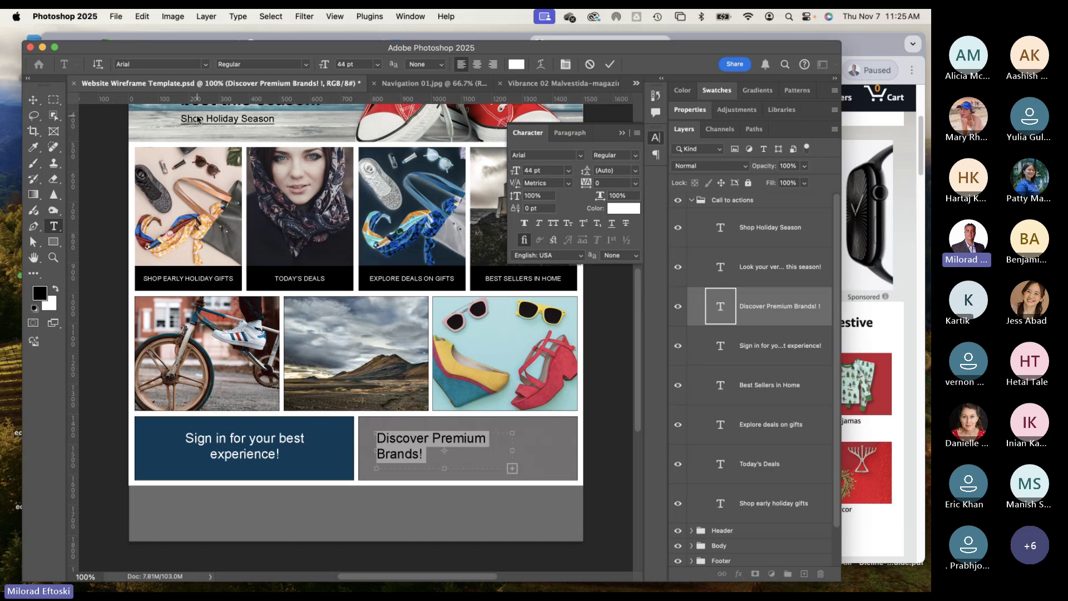
{"action": "left_click", "coordinate": [33, 99]}
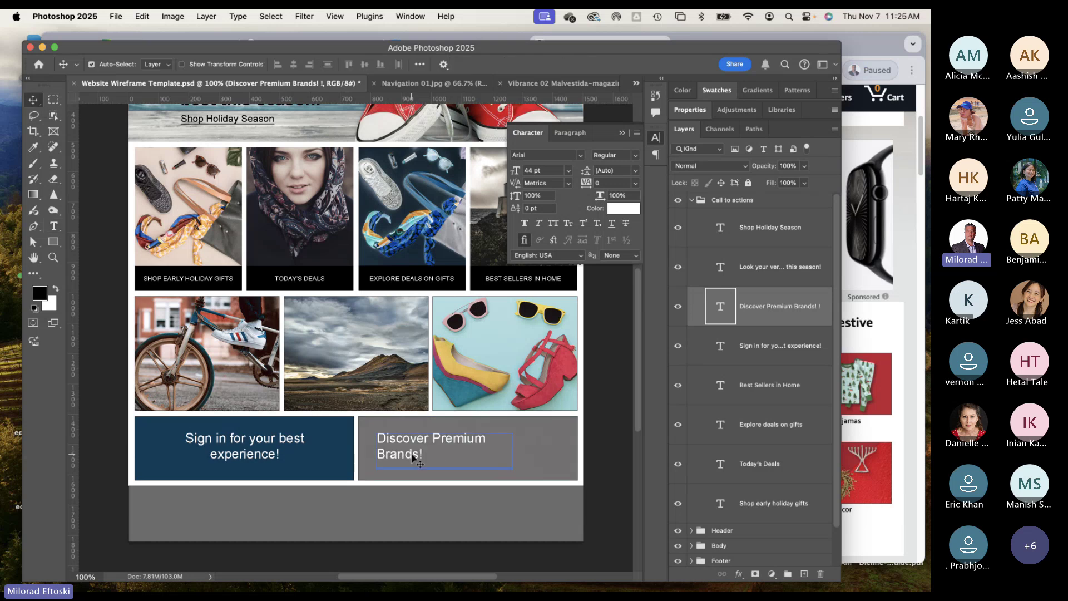
Step: Narrow the text box so the words wrap, then nudge the heading up and right
{"action": "double_click", "coordinate": [415, 459]}
{"action": "left_click_drag", "start_coordinate": [512, 468], "coordinate": [442, 489]}
{"action": "left_click", "coordinate": [34, 101]}
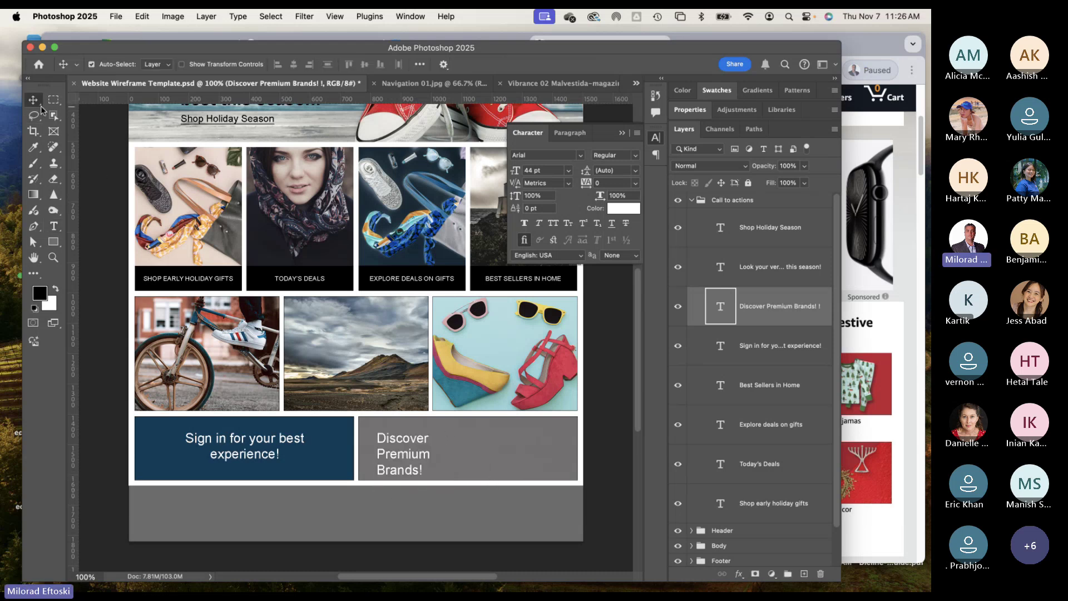
{"action": "key", "text": "shift+Up"}
{"action": "key", "text": "shift+Up"}
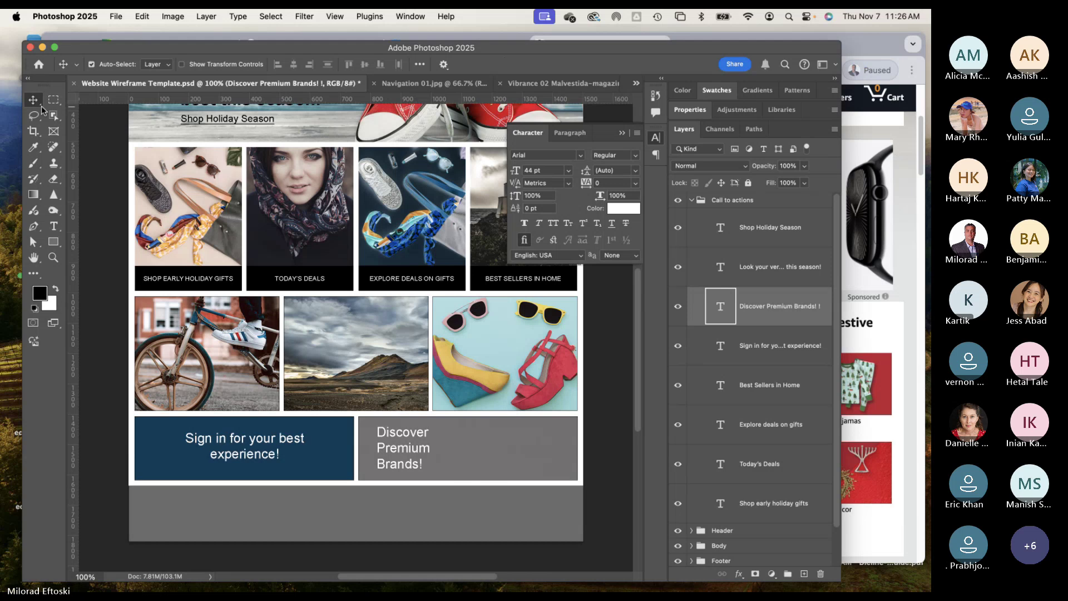
{"action": "key", "text": "Right"}
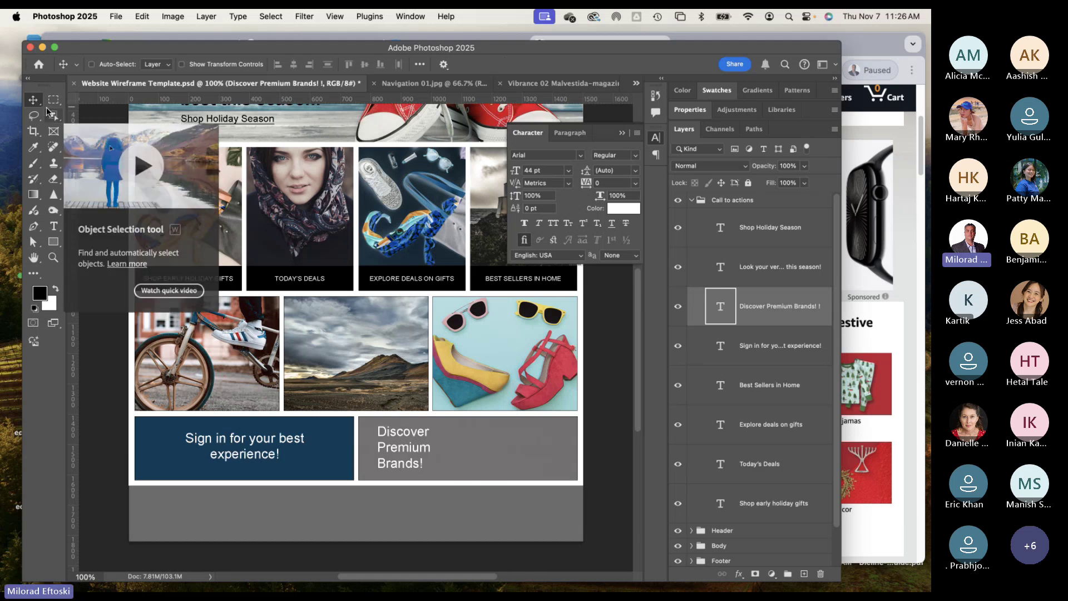
Step: Reduce the heading to 37 pt, shrink its box to fit three lines, and zoom out
{"action": "double_click", "coordinate": [720, 306]}
{"action": "key", "text": "super+shift+comma"}
{"action": "key", "text": "super+shift+comma"}
{"action": "key", "text": "super+shift+comma"}
{"action": "key", "text": "super+shift+comma"}
{"action": "key", "text": "super+shift+comma"}
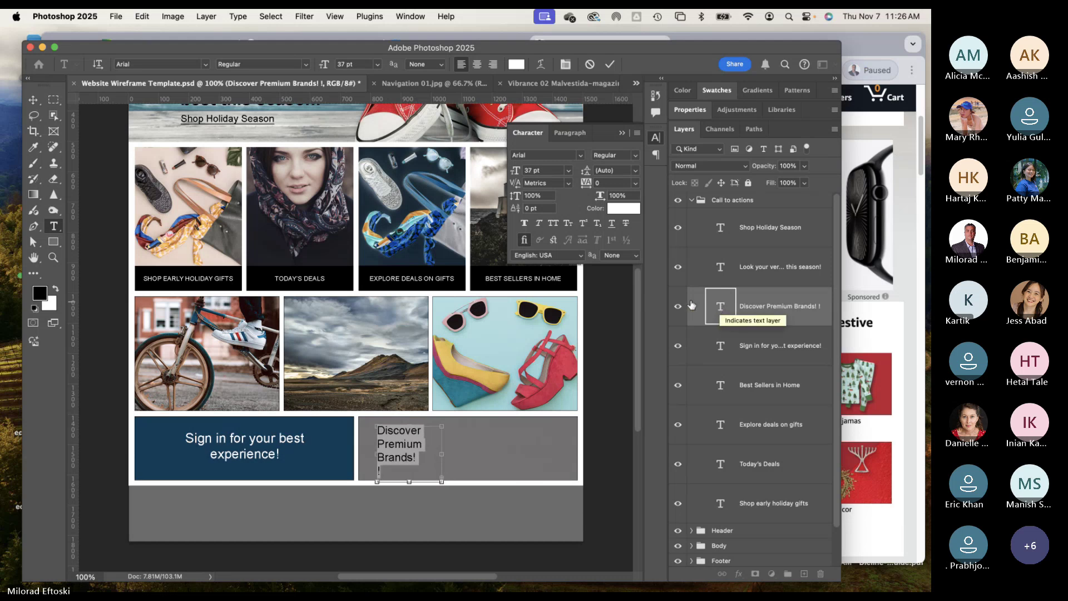
{"action": "left_click", "coordinate": [396, 472]}
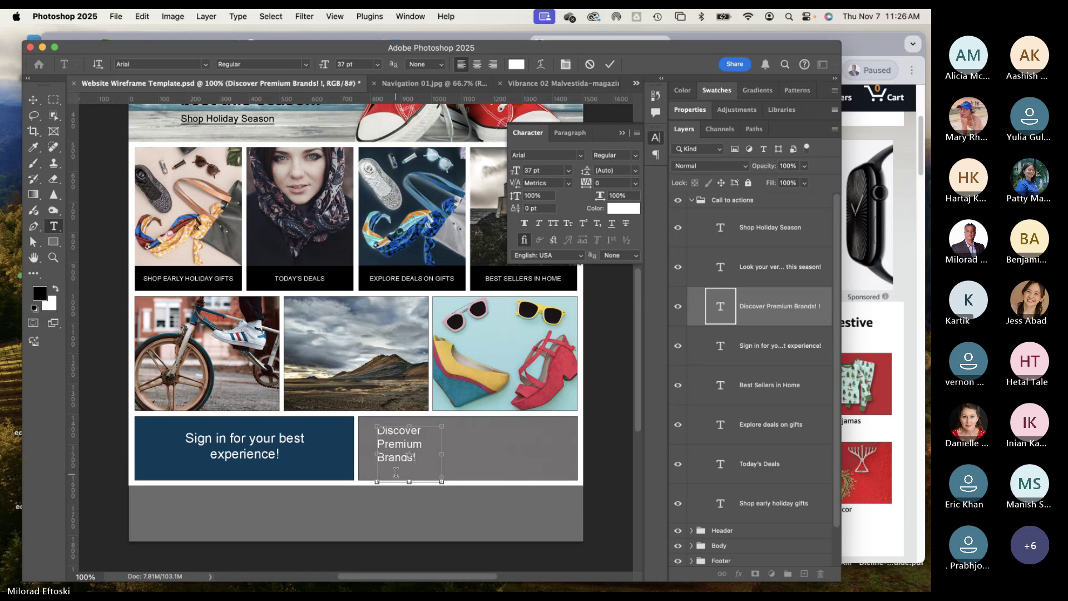
{"action": "left_click_drag", "start_coordinate": [441, 482], "coordinate": [436, 467]}
{"action": "left_click", "coordinate": [33, 100]}
{"action": "scroll", "coordinate": [316, 326], "scroll_direction": "up", "scroll_amount": 3}
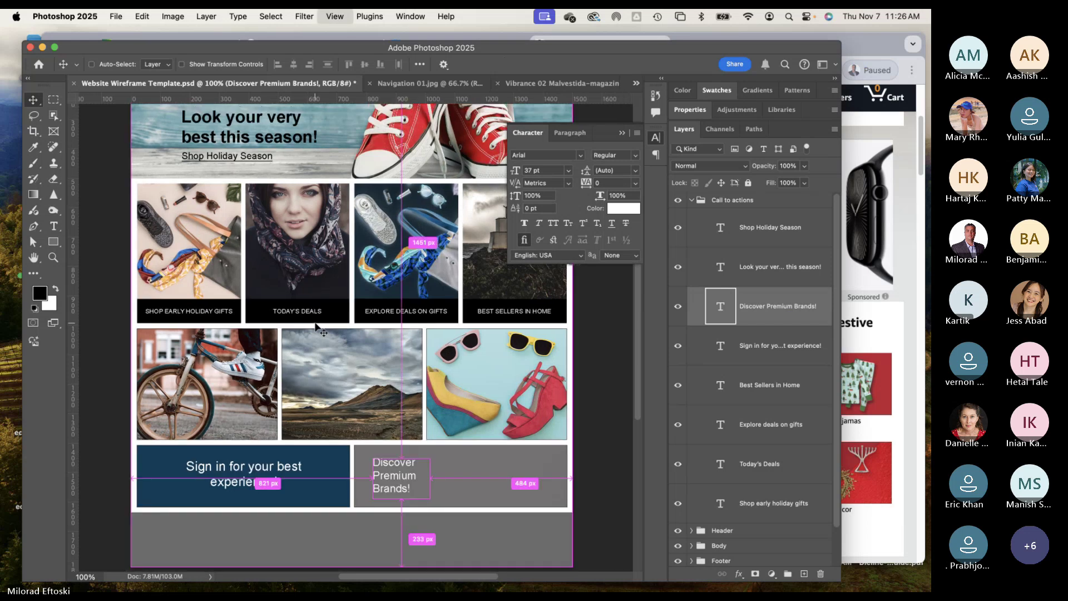
{"action": "key", "text": "super+minus"}
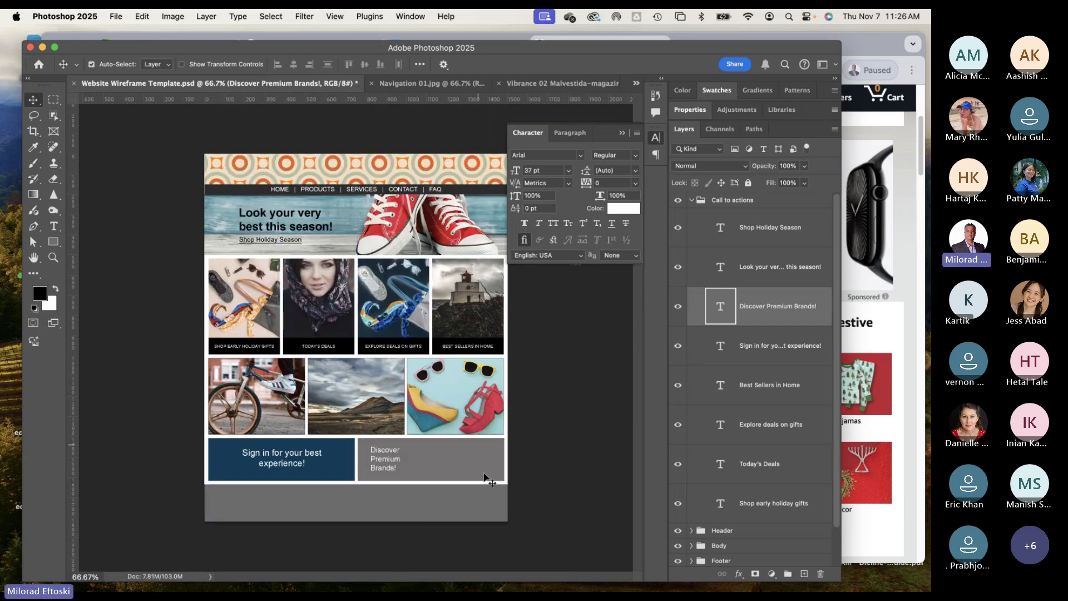
Step: Place the Resolution 01 graffiti sneaker photo embedded, scaled and positioned over the Discover box
{"action": "left_click", "coordinate": [486, 457]}
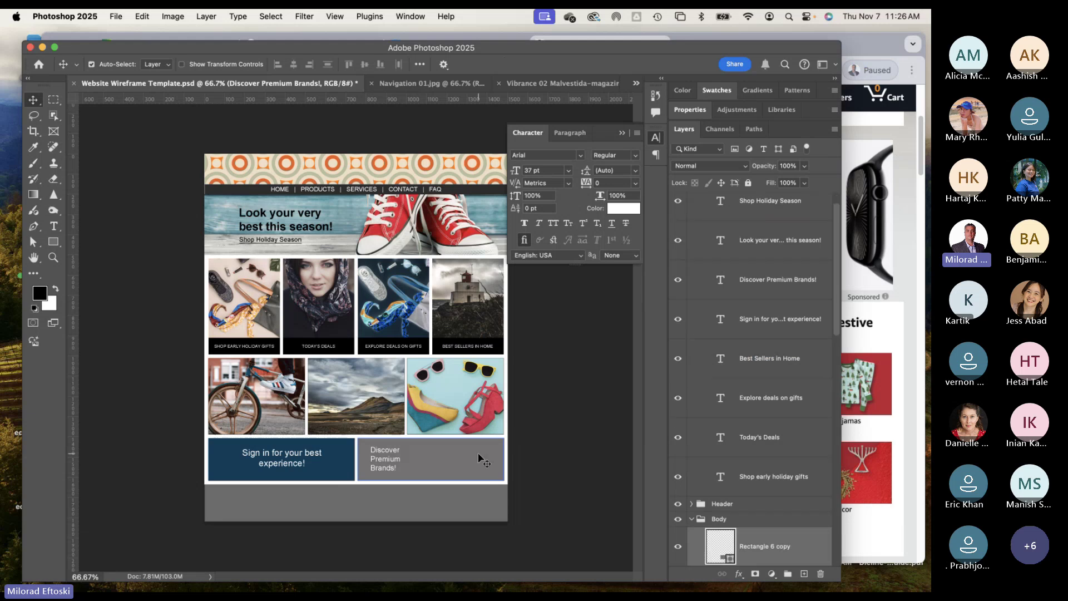
{"action": "left_click", "coordinate": [114, 16]}
{"action": "left_click", "coordinate": [144, 243]}
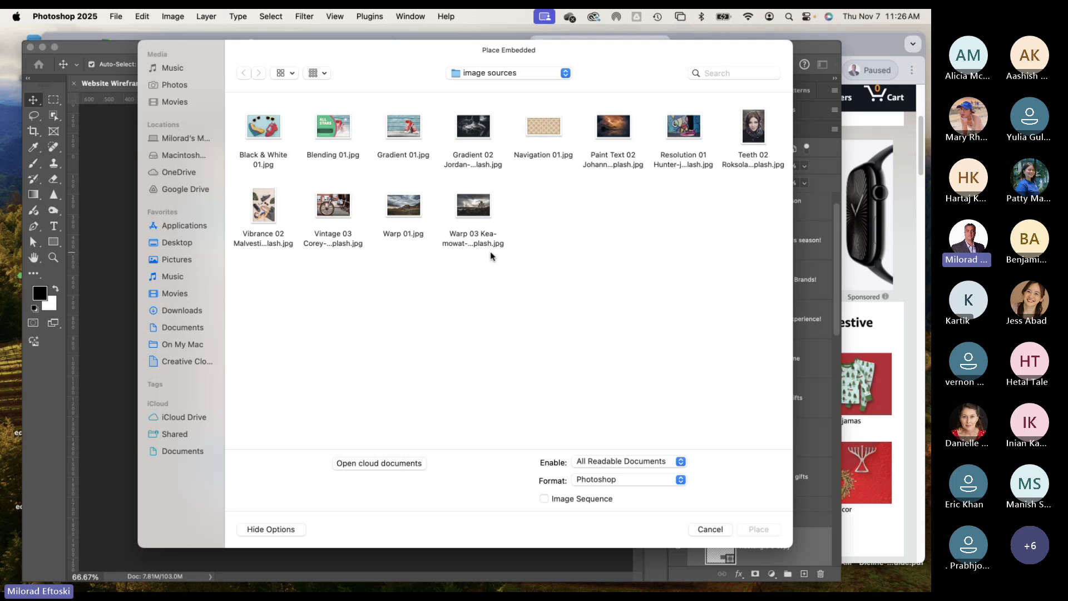
{"action": "left_click", "coordinate": [683, 133]}
{"action": "double_click", "coordinate": [683, 132]}
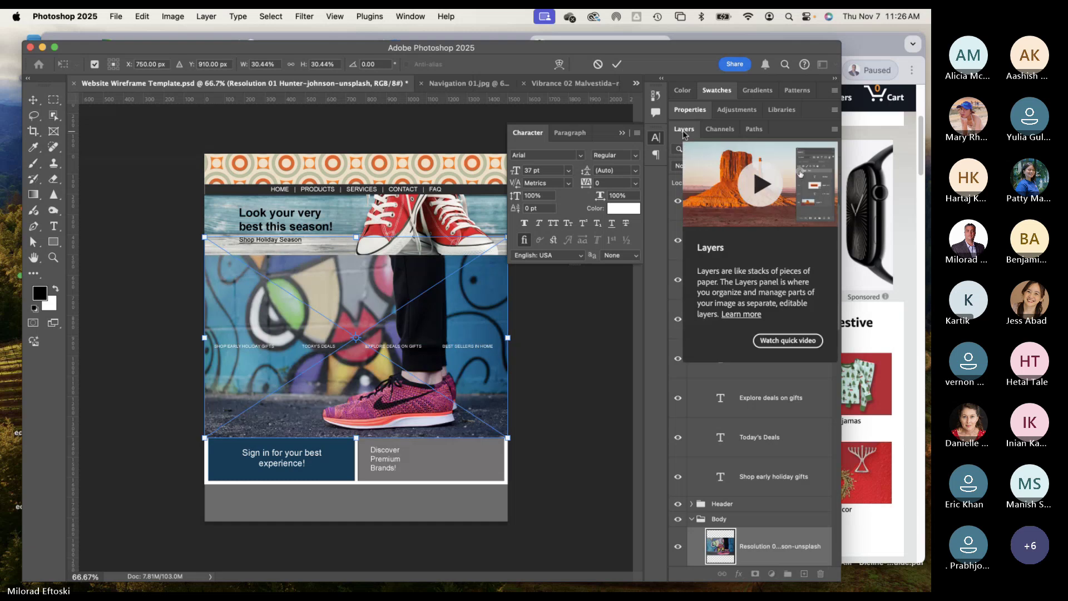
{"action": "left_click_drag", "start_coordinate": [204, 237], "coordinate": [340, 334]}
{"action": "left_click_drag", "start_coordinate": [426, 365], "coordinate": [426, 441]}
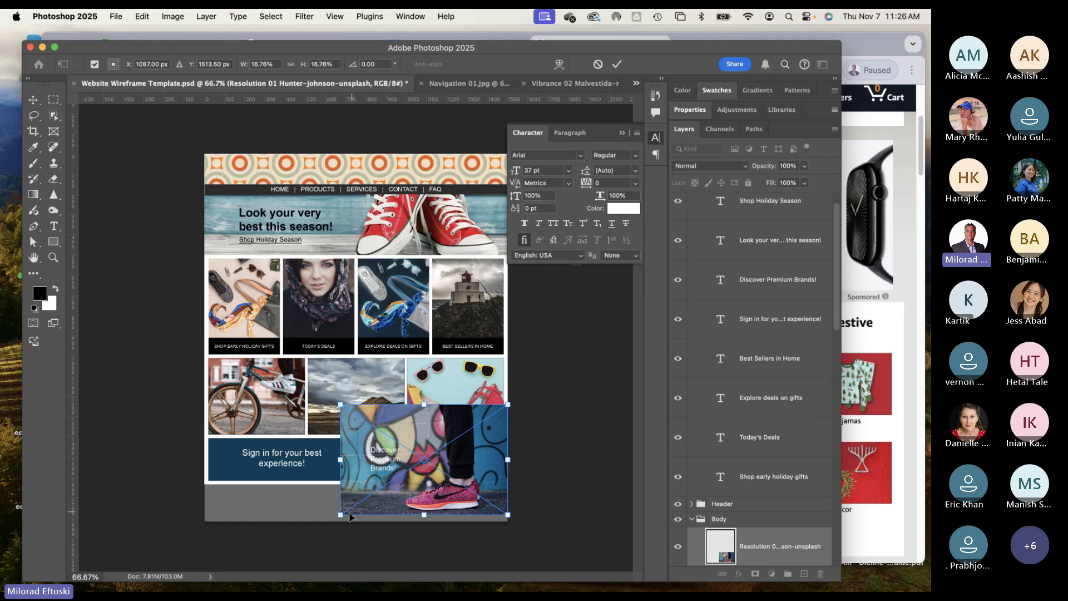
{"action": "left_click_drag", "start_coordinate": [349, 516], "coordinate": [446, 485]}
{"action": "key", "text": "Return"}
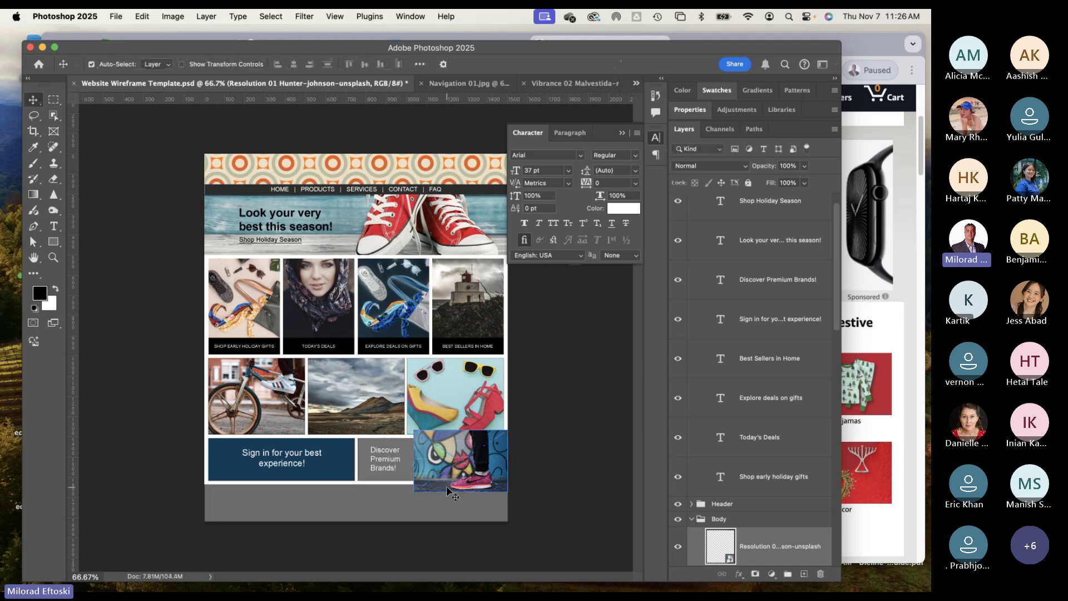
Step: Clip the graffiti photo layer to the Discover Premium Brands! box below it
{"action": "left_click", "coordinate": [364, 444]}
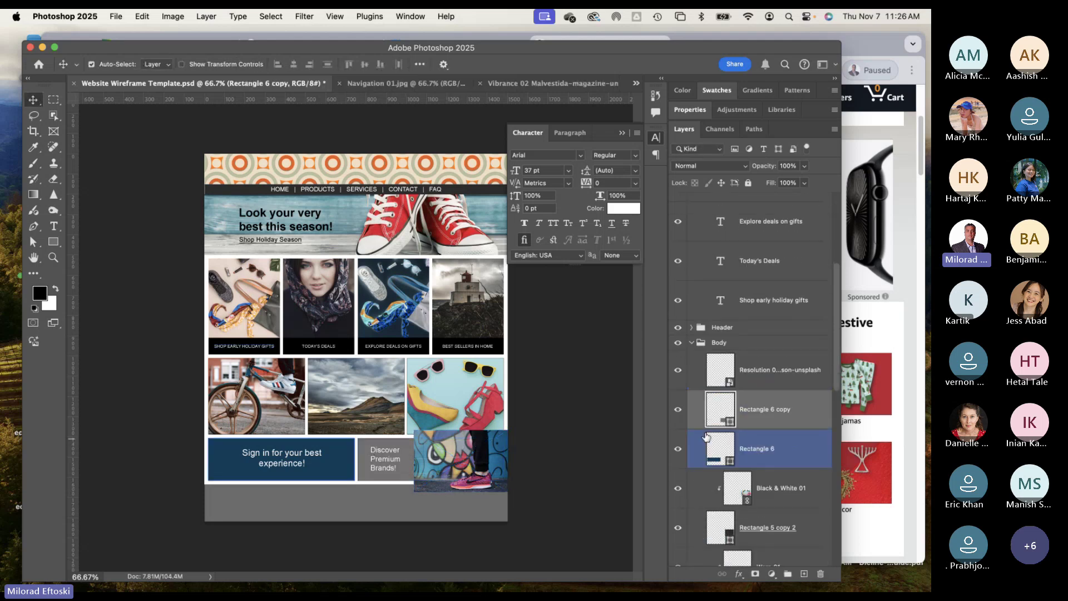
{"action": "left_click", "coordinate": [478, 454]}
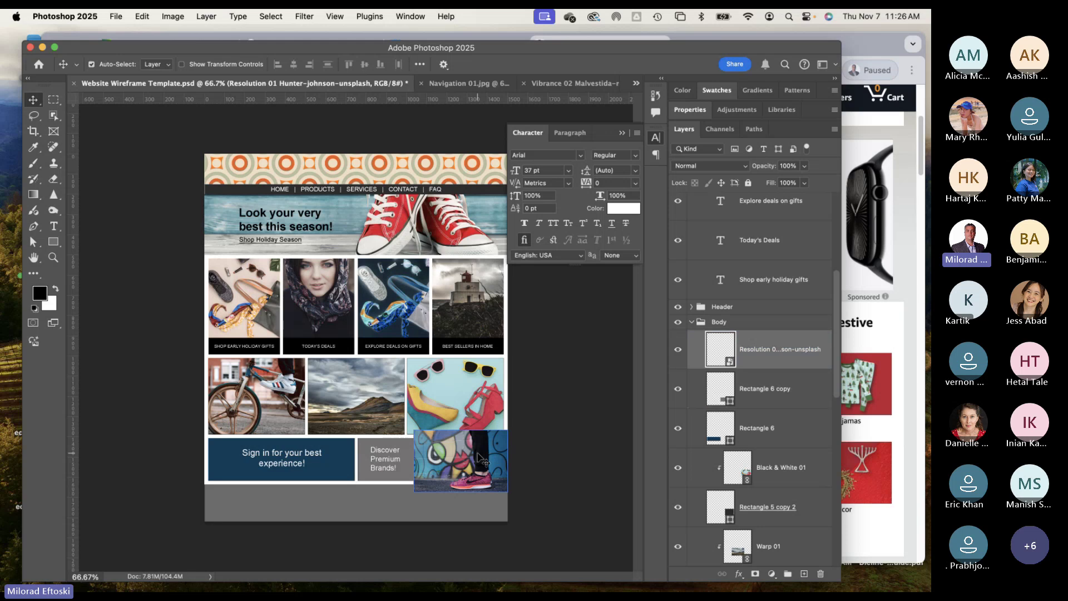
{"action": "left_click", "coordinate": [679, 350]}
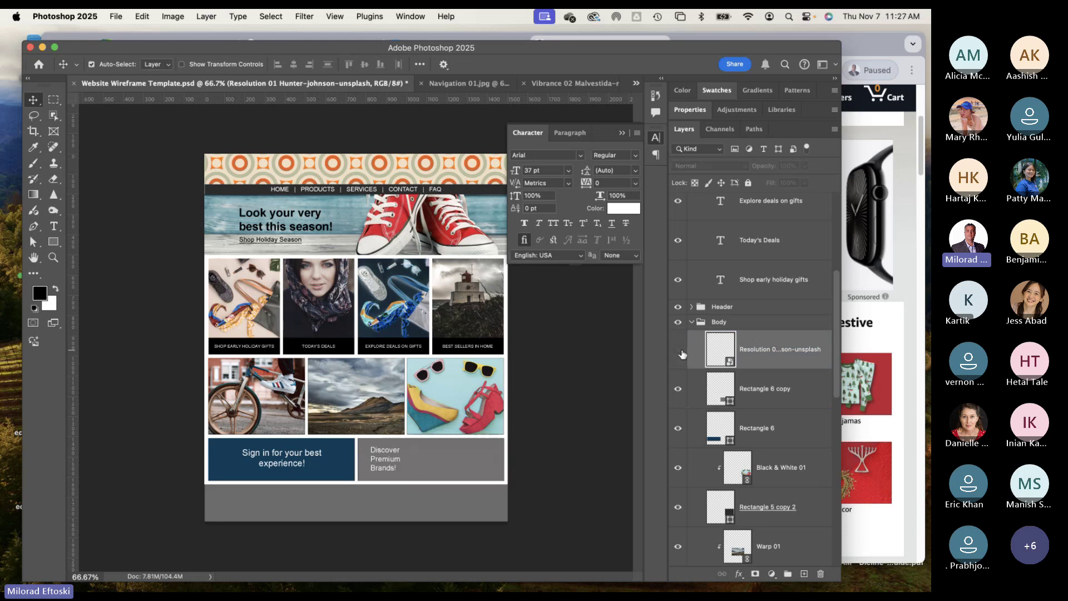
{"action": "left_click", "coordinate": [682, 353]}
{"action": "left_click", "coordinate": [763, 365], "text": "alt"}
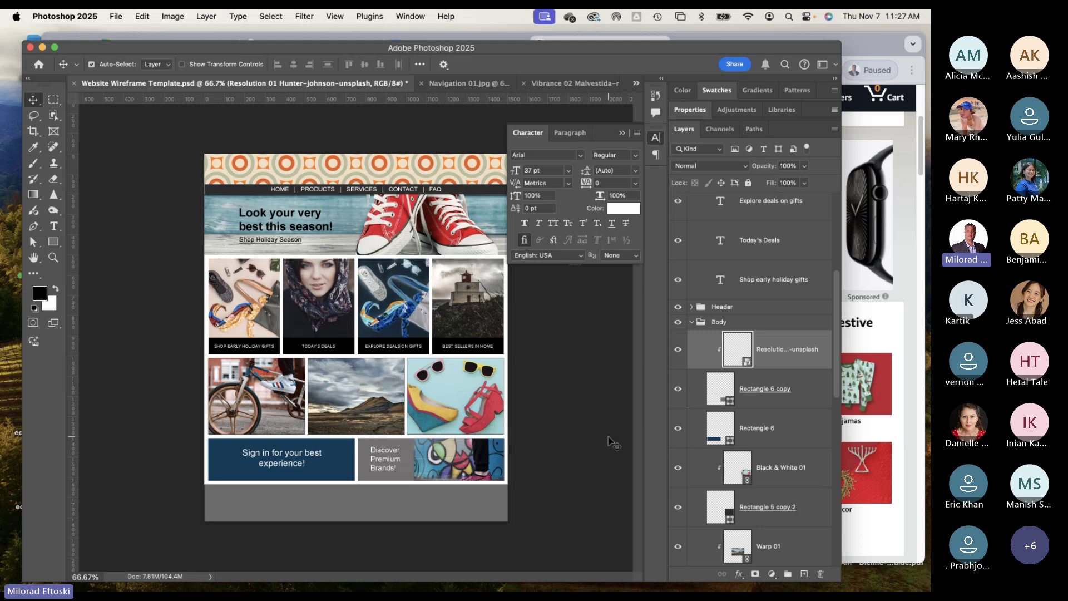
{"action": "left_click", "coordinate": [747, 376]}
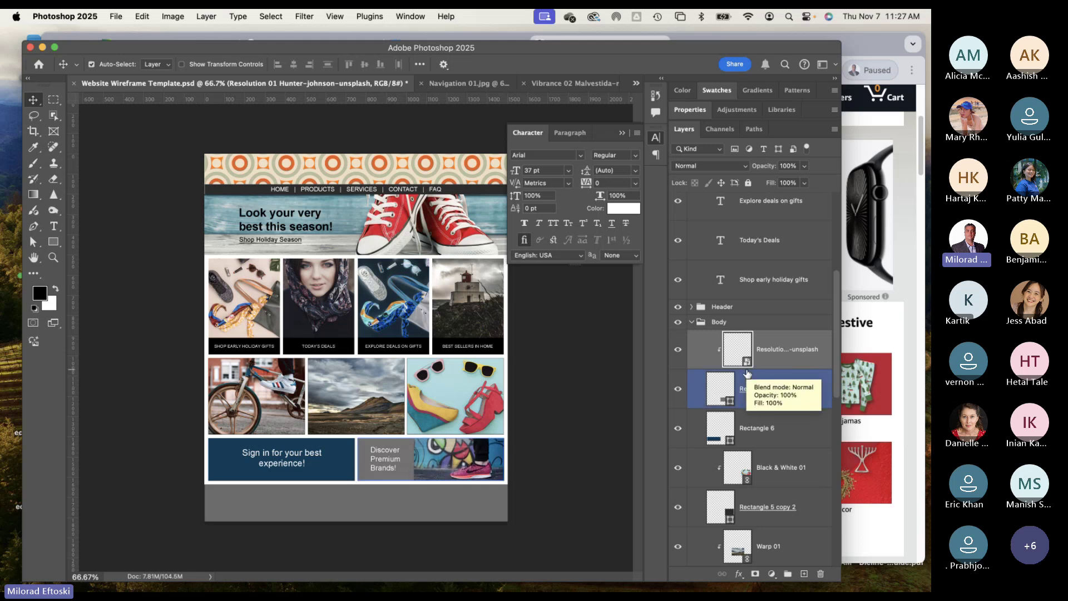
Step: Fill the Discover box with a pink sampled from the graffiti photo
{"action": "double_click", "coordinate": [717, 392]}
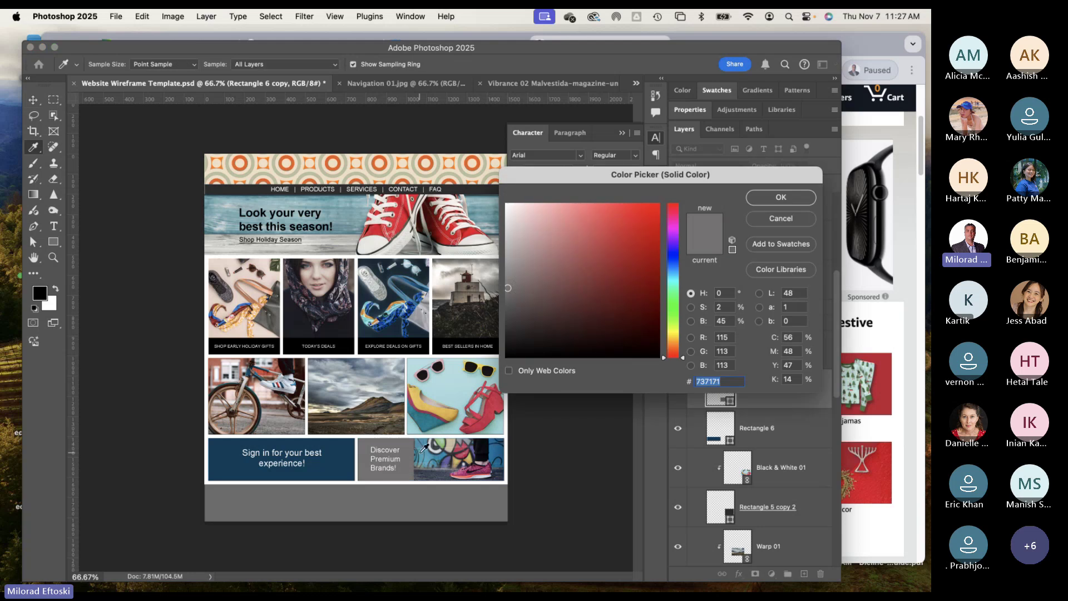
{"action": "left_click", "coordinate": [421, 452]}
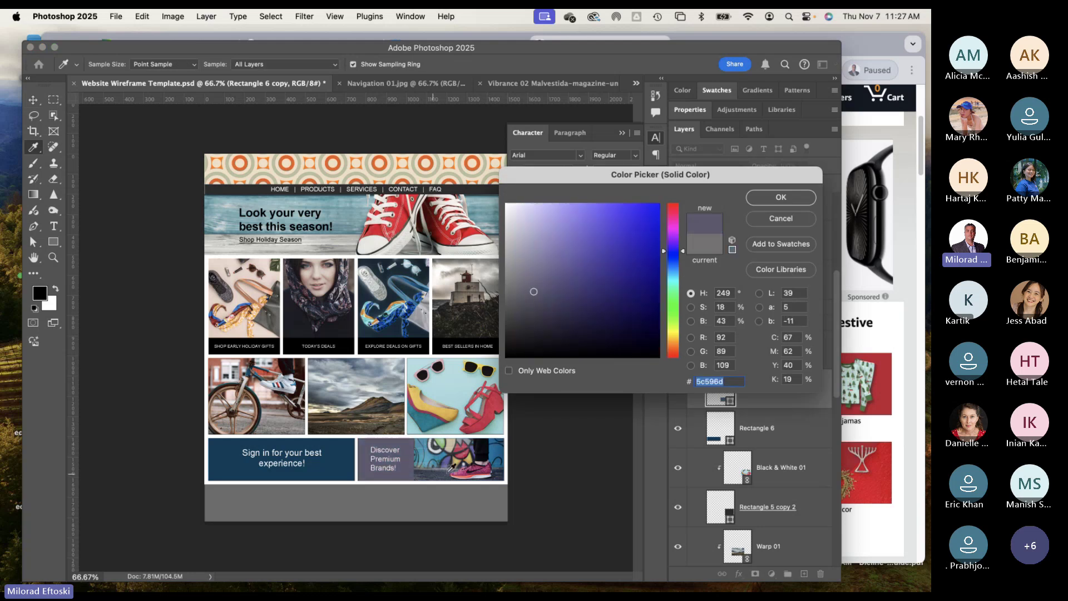
{"action": "left_click", "coordinate": [424, 476]}
{"action": "left_click", "coordinate": [464, 468]}
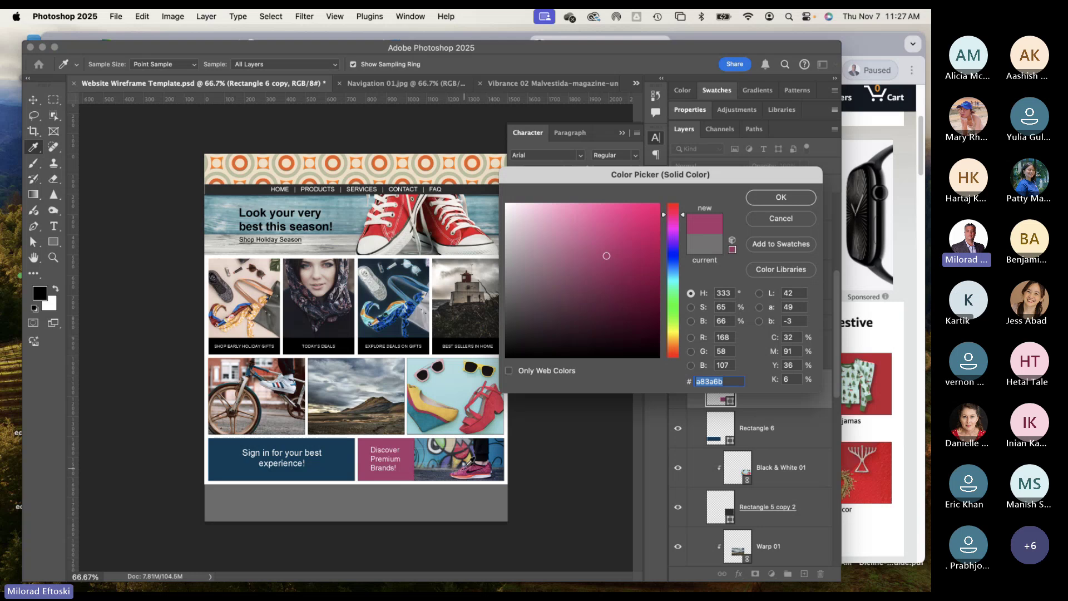
{"action": "left_click", "coordinate": [781, 198]}
{"action": "scroll", "coordinate": [405, 512], "scroll_direction": "up", "scroll_amount": 3}
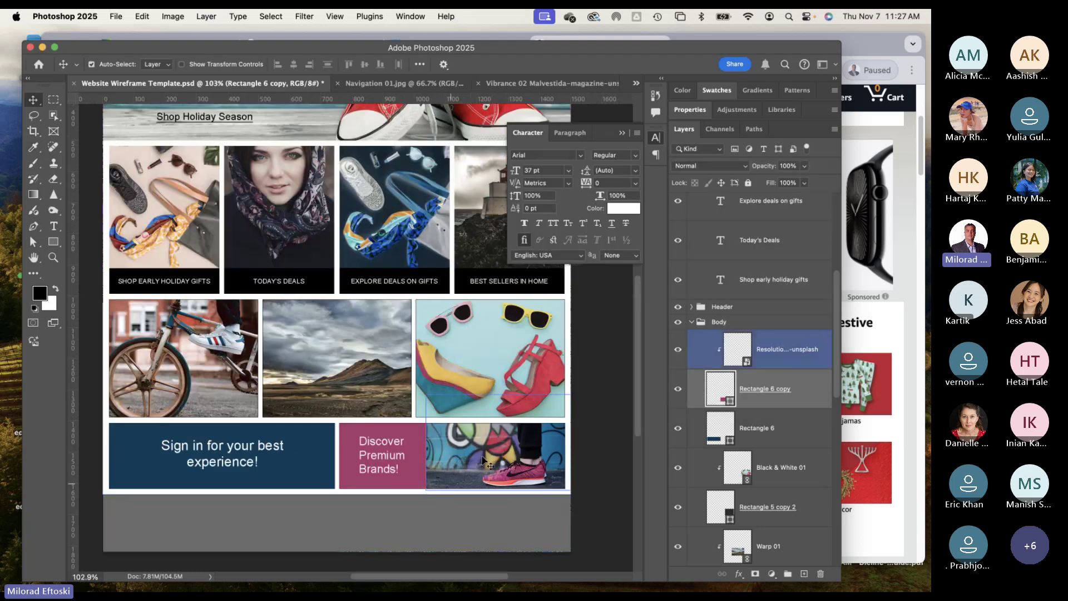
{"action": "left_click", "coordinate": [719, 389]}
{"action": "double_click", "coordinate": [717, 385]}
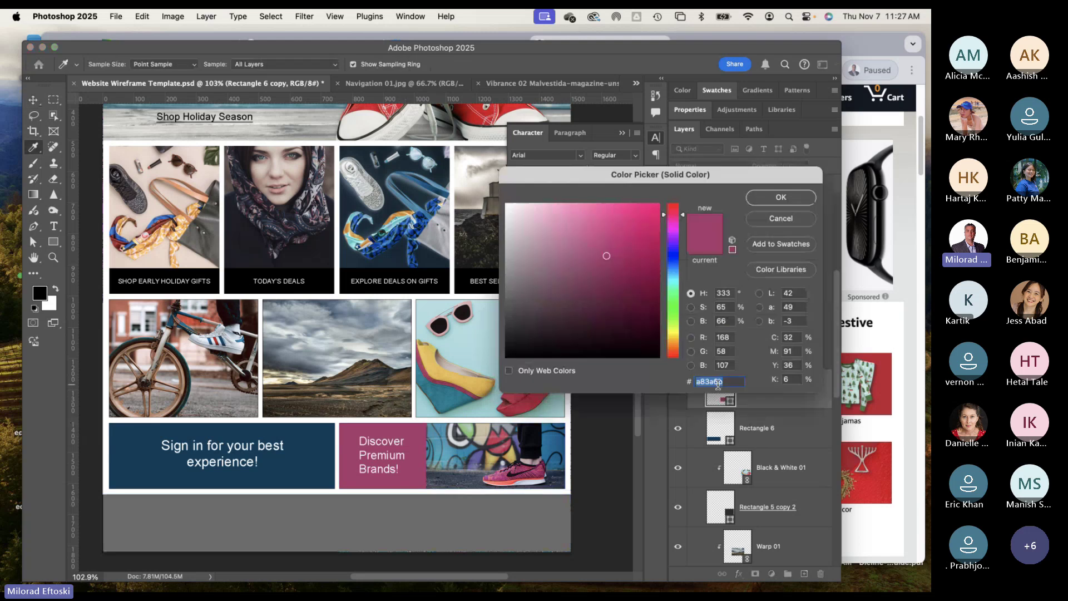
{"action": "key", "text": "Escape"}
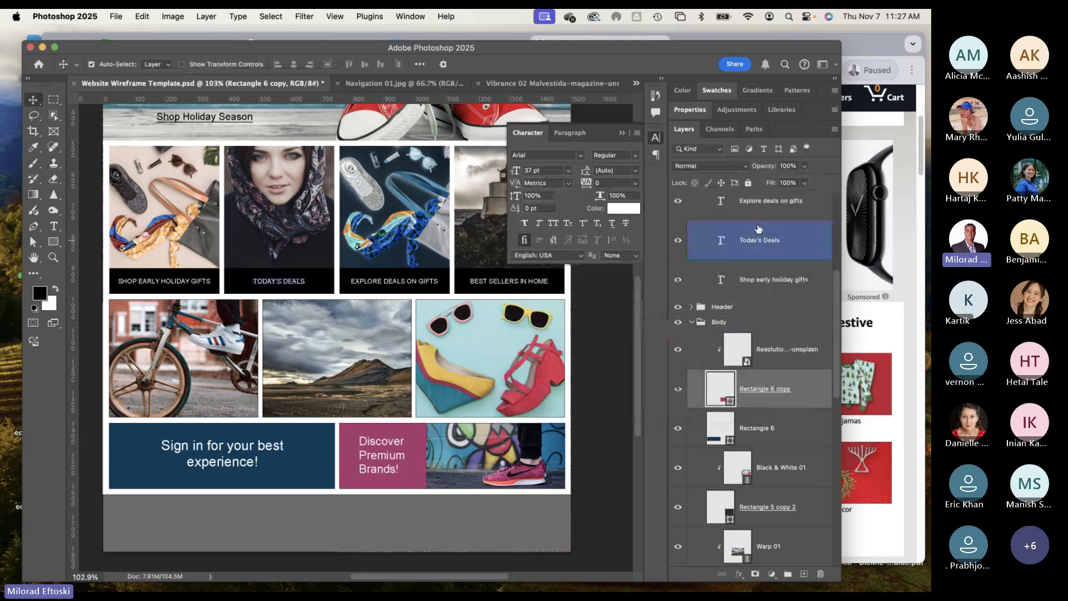
Step: Resample a deeper magenta 963f7a for the box fill and close the Character panel
{"action": "double_click", "coordinate": [699, 298]}
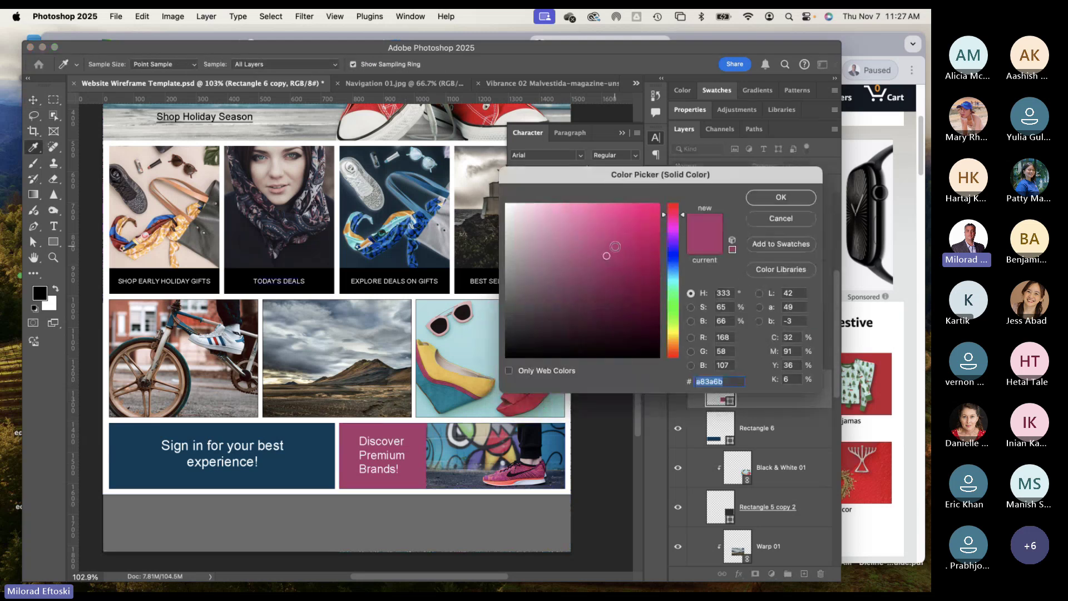
{"action": "left_click", "coordinate": [416, 352]}
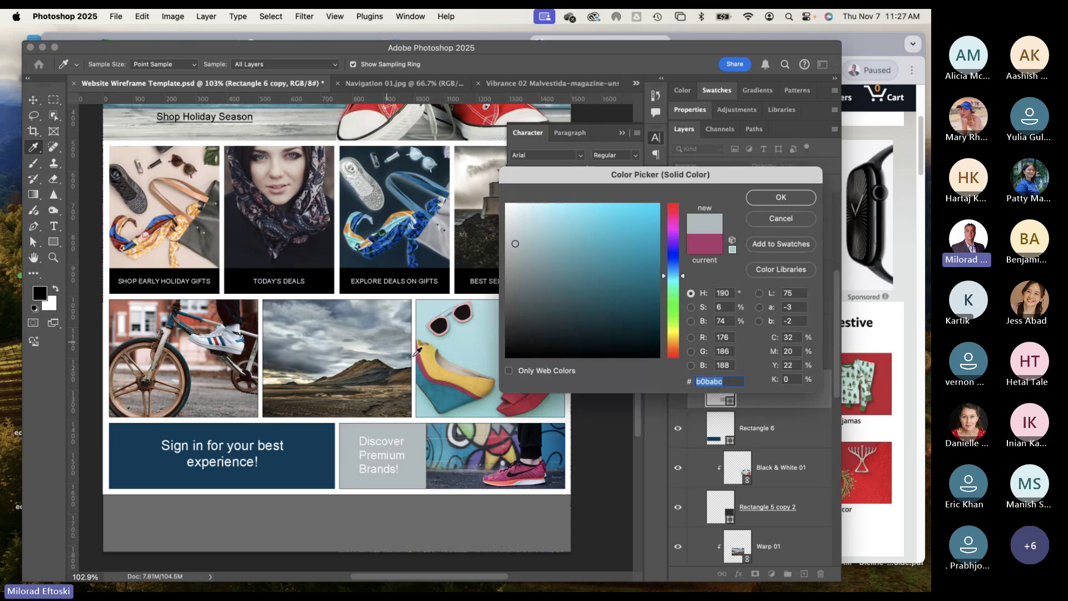
{"action": "left_click", "coordinate": [431, 365]}
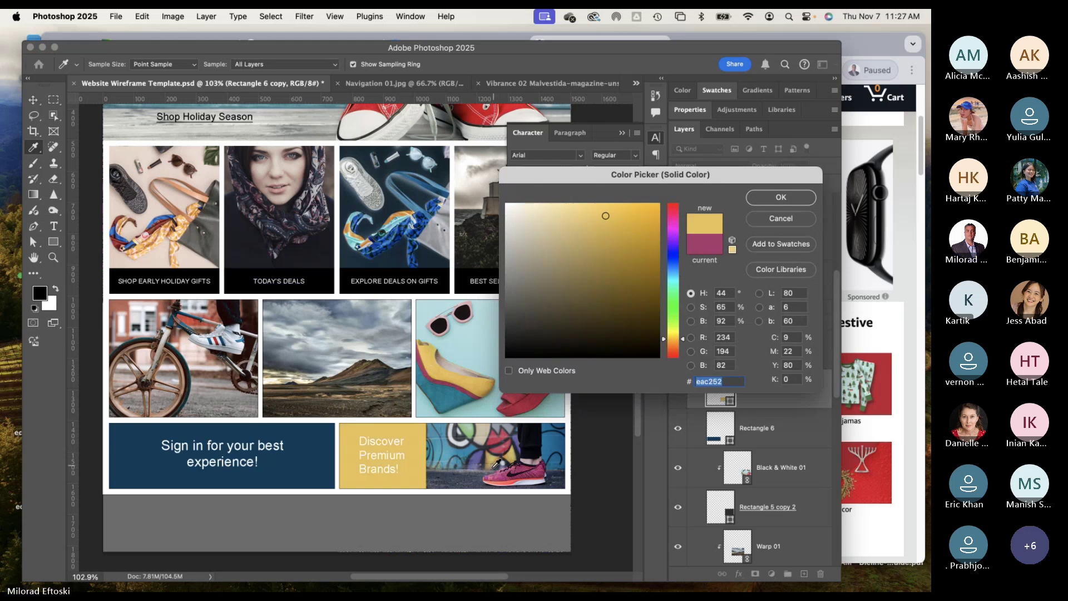
{"action": "left_click", "coordinate": [445, 439]}
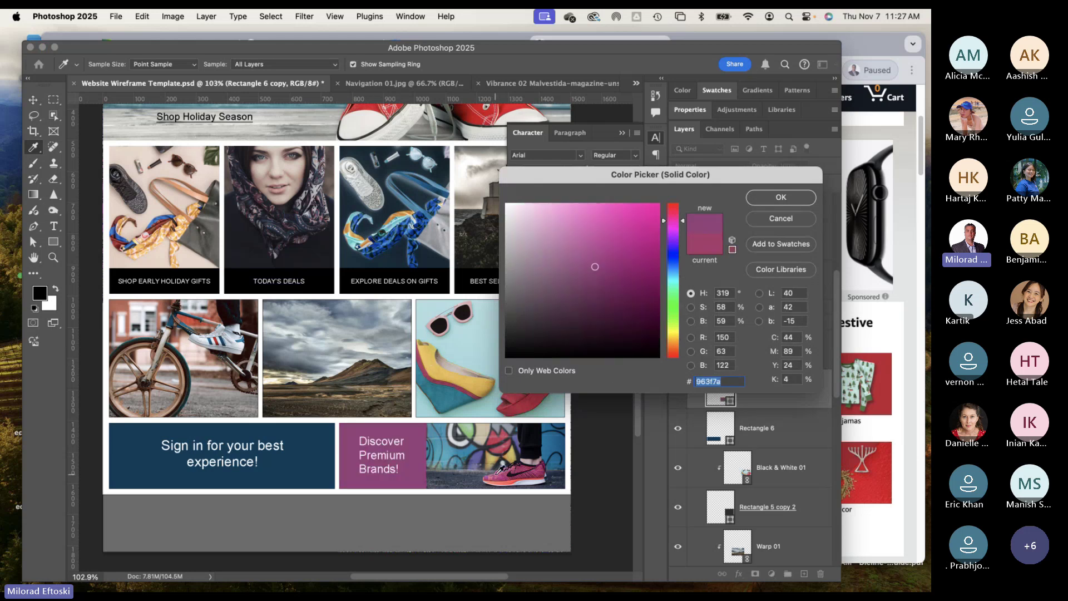
{"action": "left_click", "coordinate": [781, 197]}
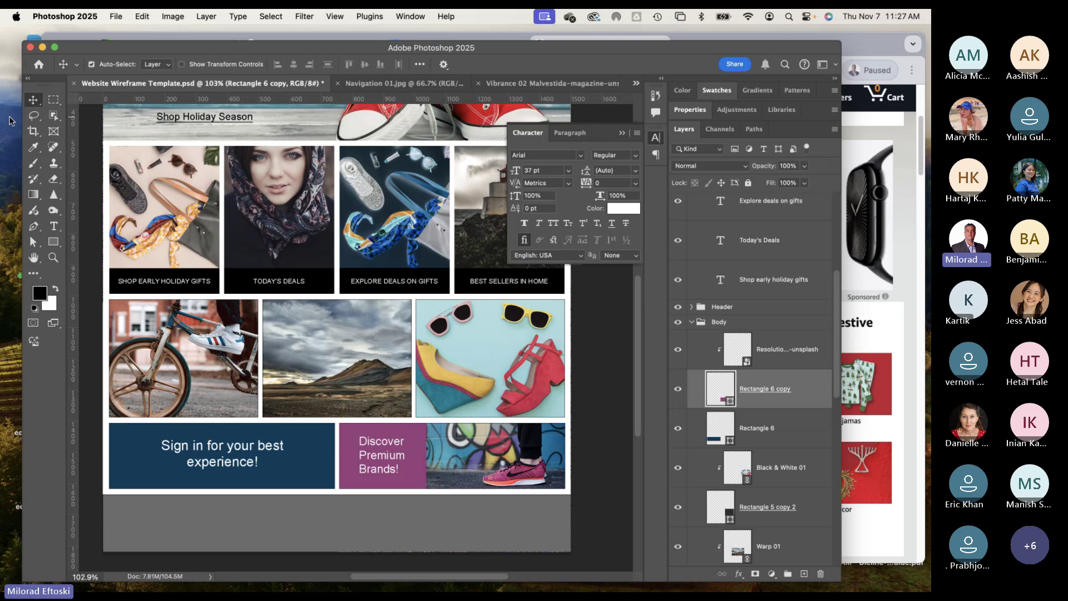
{"action": "scroll", "coordinate": [111, 144], "scroll_direction": "up", "scroll_amount": 2}
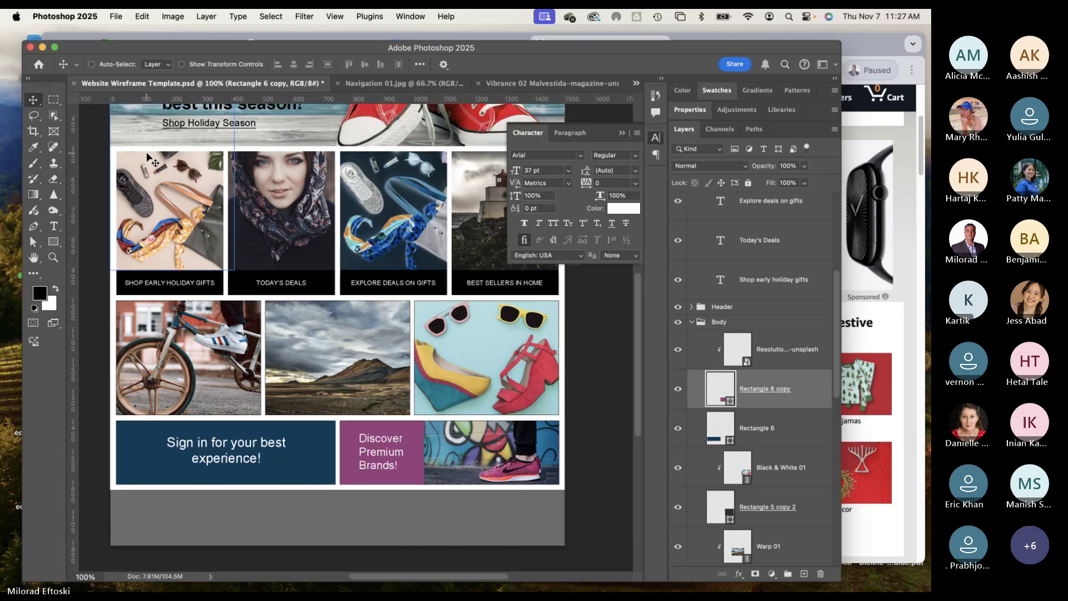
{"action": "key", "text": "super+minus"}
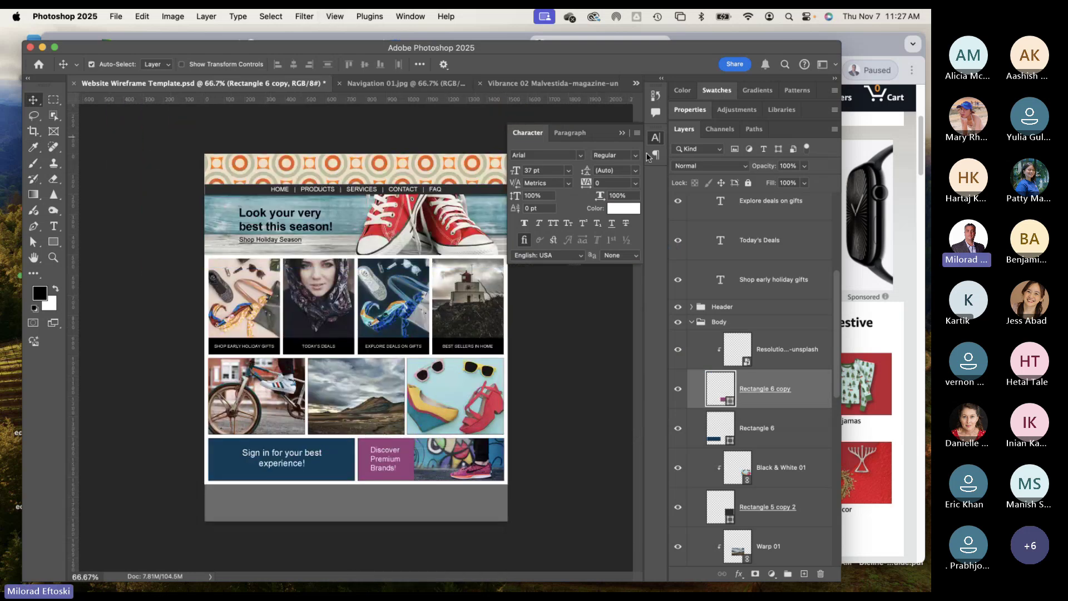
{"action": "left_click", "coordinate": [656, 137]}
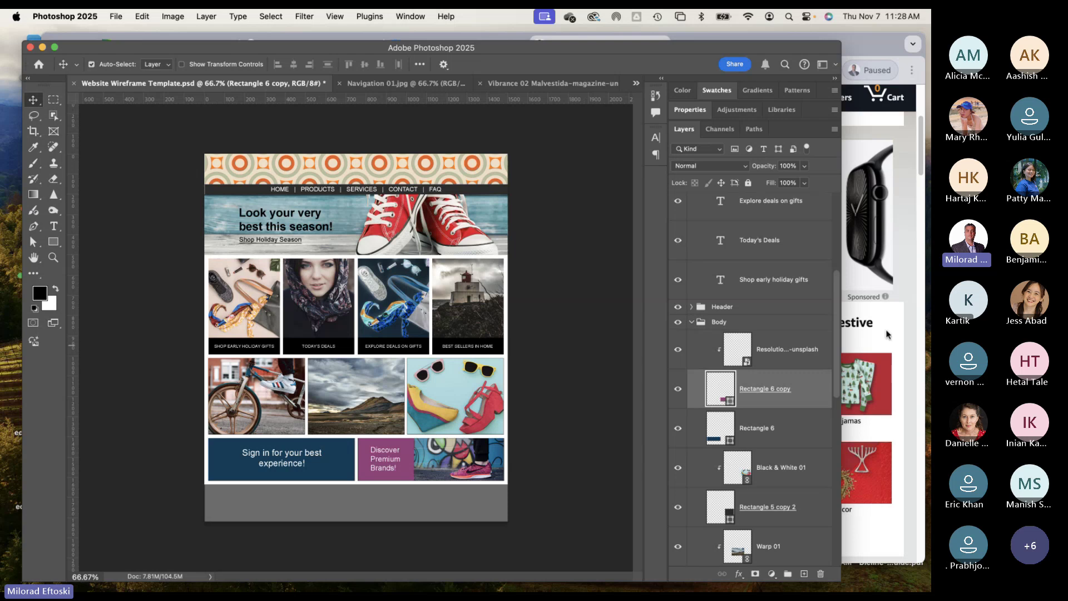
Step: Scroll Amazon.ca to the footer and region-screenshot its link grid with Cmd+Shift+4, then return to Photoshop
{"action": "left_click", "coordinate": [905, 334]}
{"action": "scroll", "coordinate": [905, 334], "scroll_direction": "down", "scroll_amount": 15}
{"action": "scroll", "coordinate": [356, 226], "scroll_direction": "up", "scroll_amount": 5}
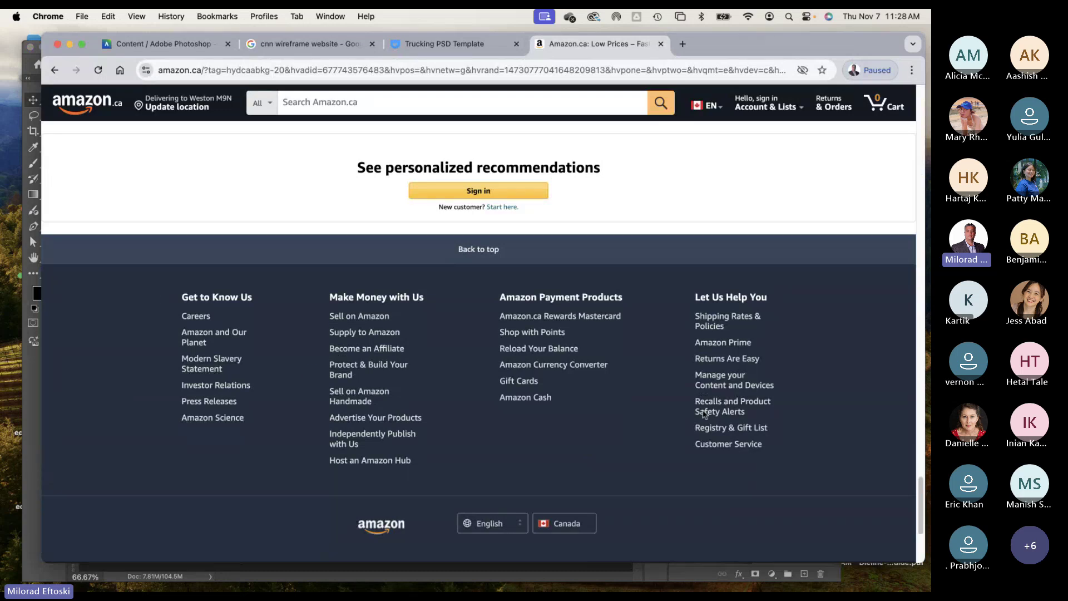
{"action": "scroll", "coordinate": [821, 437], "scroll_direction": "up", "scroll_amount": 2}
{"action": "scroll", "coordinate": [817, 437], "scroll_direction": "down", "scroll_amount": 3}
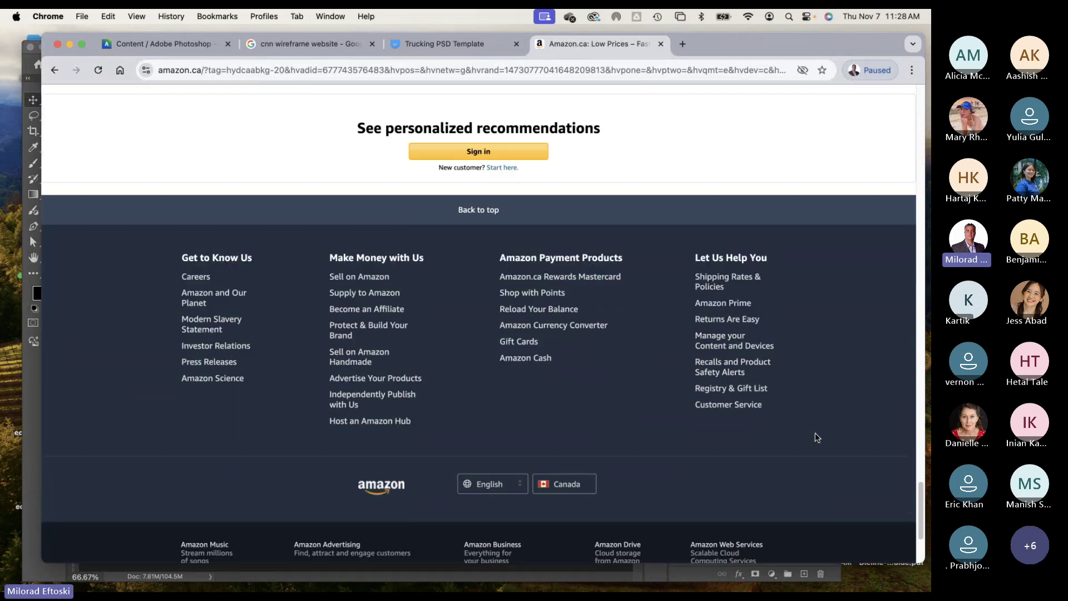
{"action": "scroll", "coordinate": [617, 495], "scroll_direction": "down", "scroll_amount": 3}
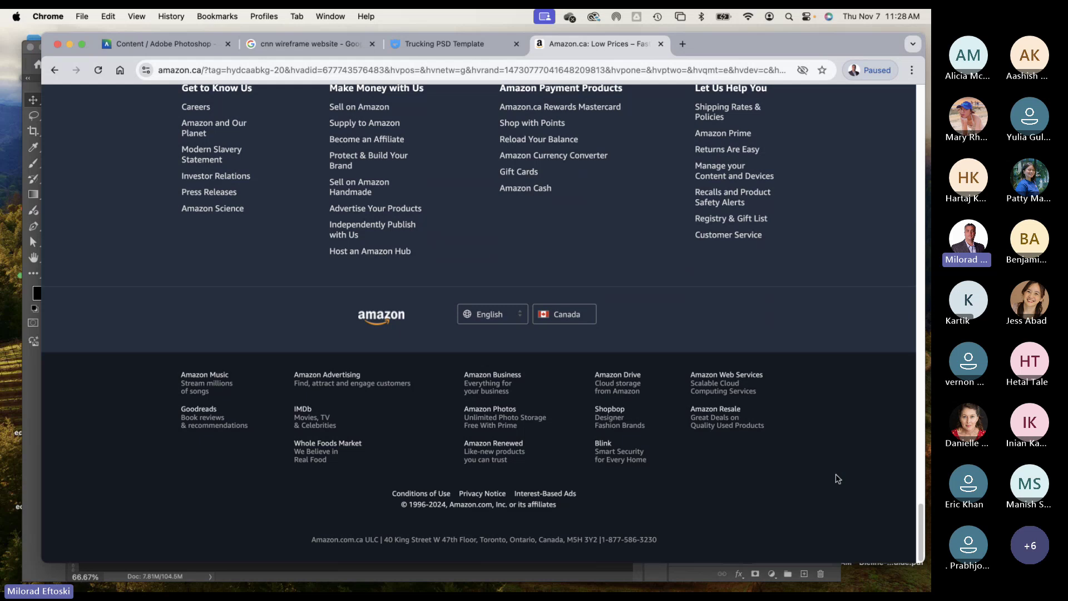
{"action": "key", "text": "super+shift+4"}
{"action": "left_click_drag", "start_coordinate": [141, 362], "coordinate": [801, 479]}
{"action": "key", "text": "super+Tab"}
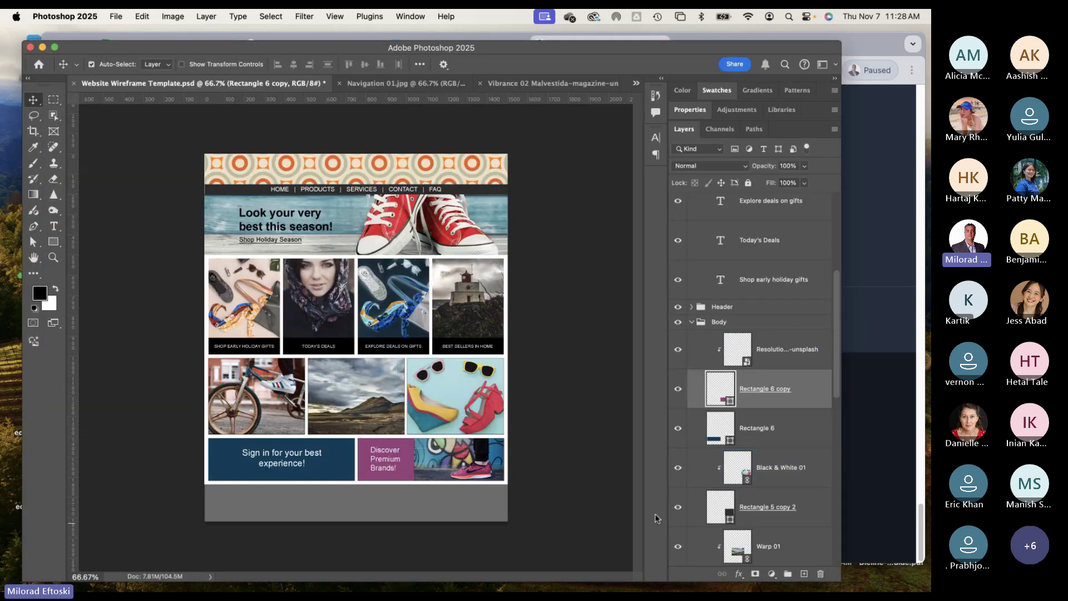
Step: Paste the footer screenshot into the Footer group and move it down the page
{"action": "left_click", "coordinate": [451, 511]}
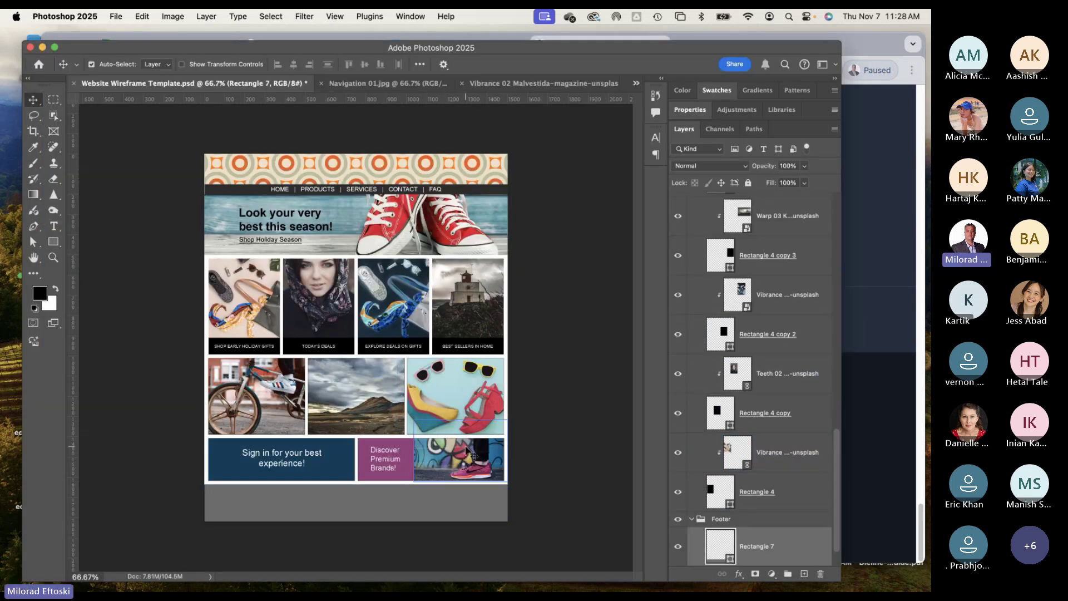
{"action": "key", "text": "super+v"}
{"action": "left_click", "coordinate": [403, 348]}
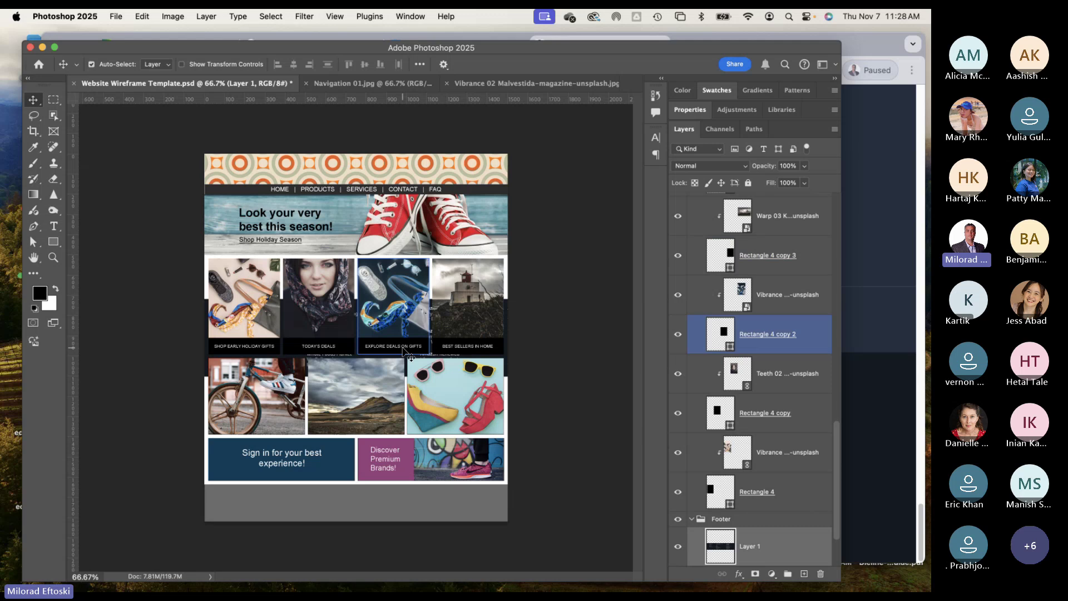
{"action": "left_click_drag", "start_coordinate": [405, 351], "coordinate": [404, 350]}
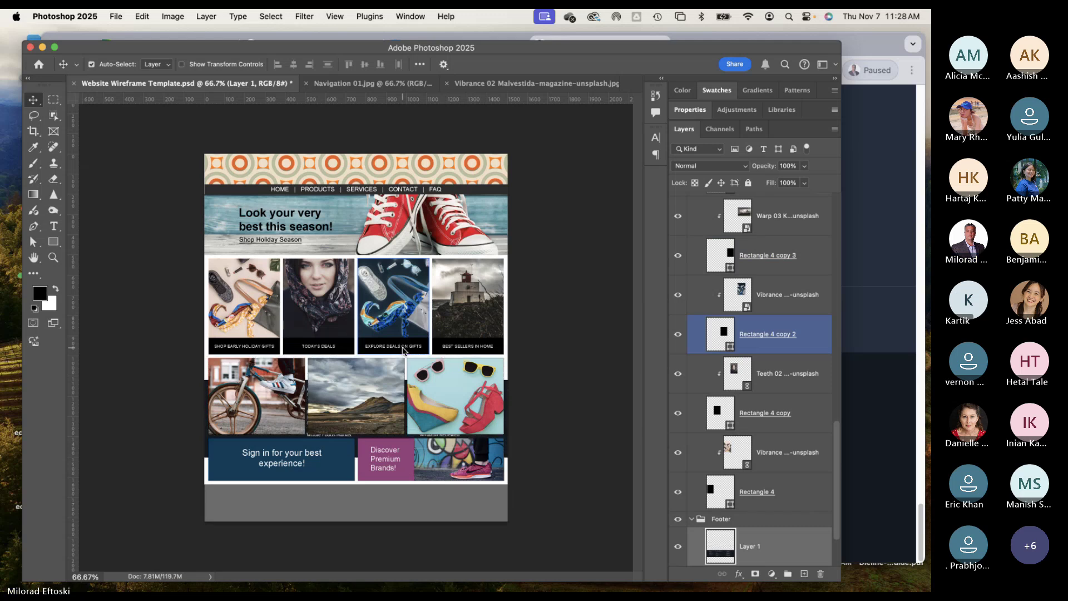
{"action": "key", "text": "shift+Down"}
{"action": "key", "text": "shift+Down"}
{"action": "key", "text": "shift+Down"}
{"action": "key", "text": "shift+Down"}
{"action": "key", "text": "shift+Down"}
{"action": "key", "text": "shift+Down"}
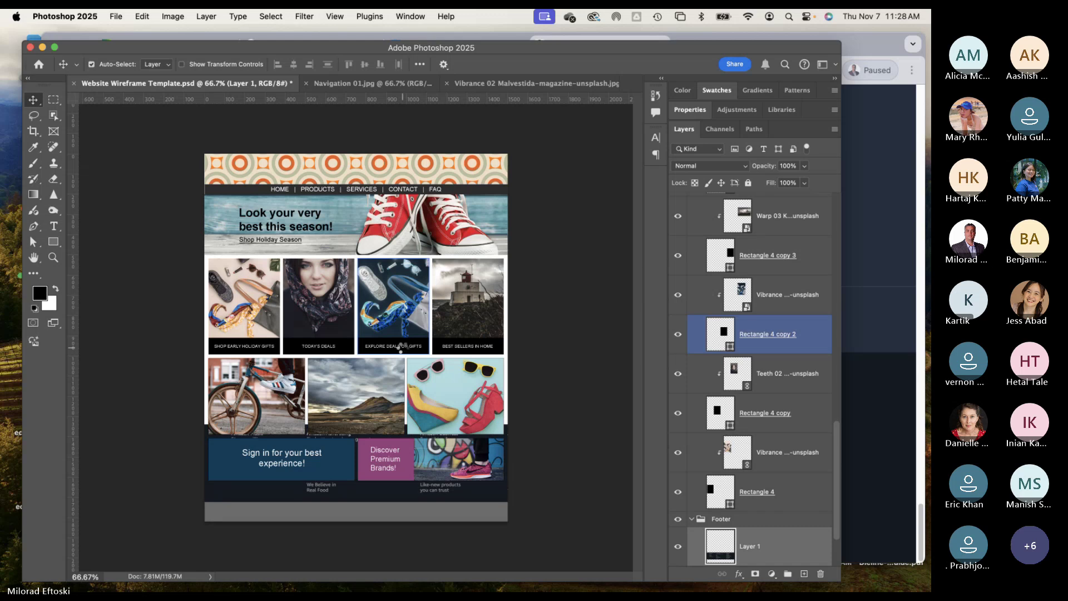
{"action": "key", "text": "shift+Down"}
{"action": "key", "text": "shift+Down"}
{"action": "key", "text": "shift+Down"}
{"action": "key", "text": "shift+Down"}
{"action": "key", "text": "shift+Down"}
{"action": "key", "text": "shift+Down"}
{"action": "key", "text": "shift+Down"}
{"action": "key", "text": "shift+Down"}
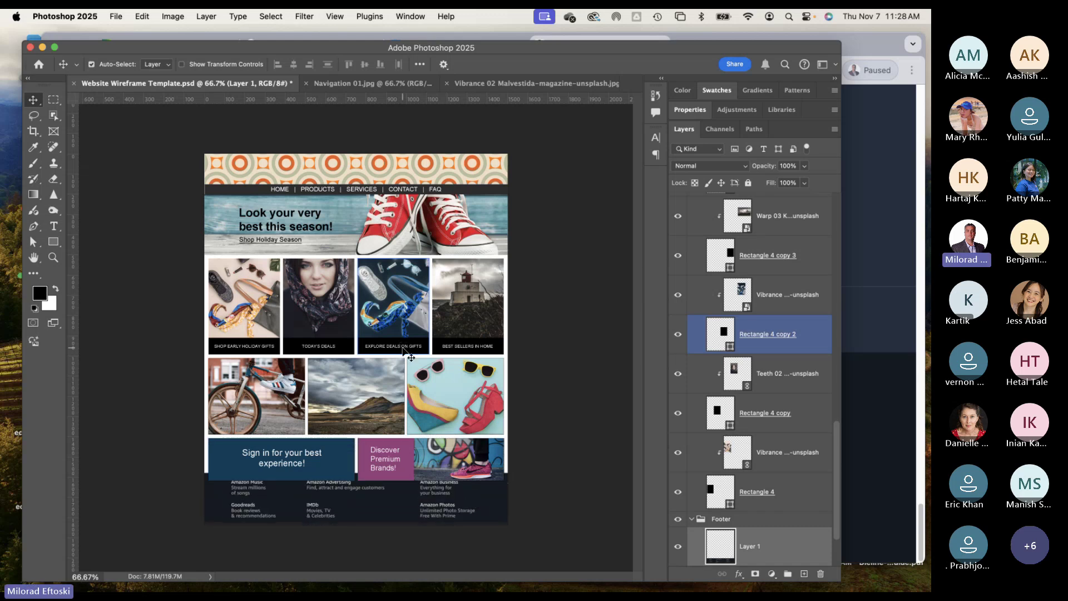
Step: Scale the footer screenshot to about 63% so it fits beneath the call-to-action blocks
{"action": "key", "text": "super+t"}
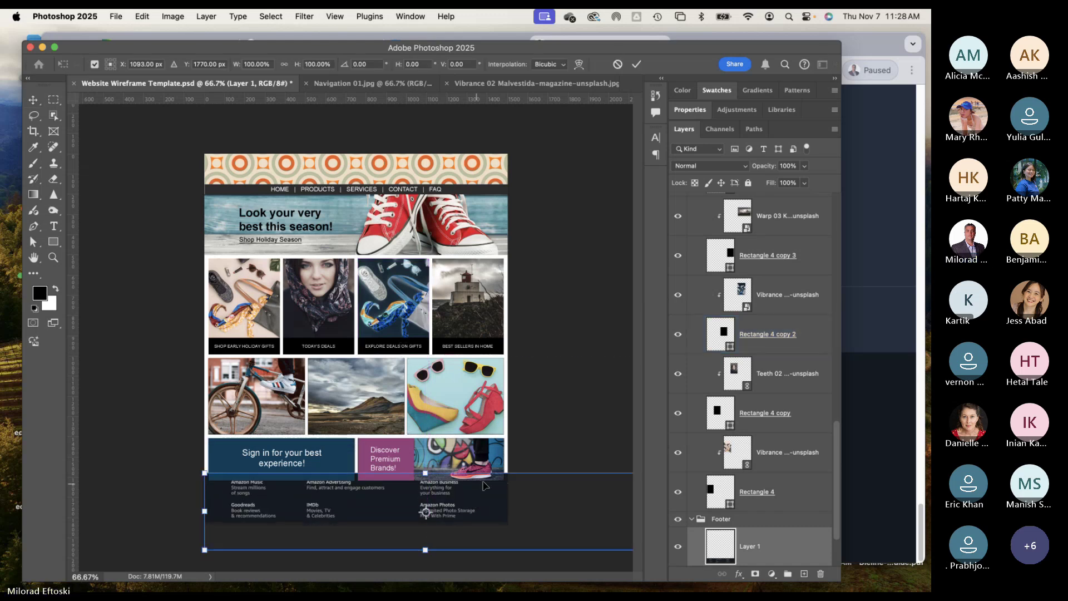
{"action": "left_click_drag", "start_coordinate": [426, 473], "coordinate": [430, 496]}
{"action": "left_click_drag", "start_coordinate": [441, 511], "coordinate": [396, 506]}
{"action": "mouse_move", "coordinate": [494, 534]}
{"action": "left_mouse_down"}
{"action": "mouse_move", "coordinate": [469, 512]}
{"action": "mouse_move", "coordinate": [494, 533]}
{"action": "left_mouse_up"}
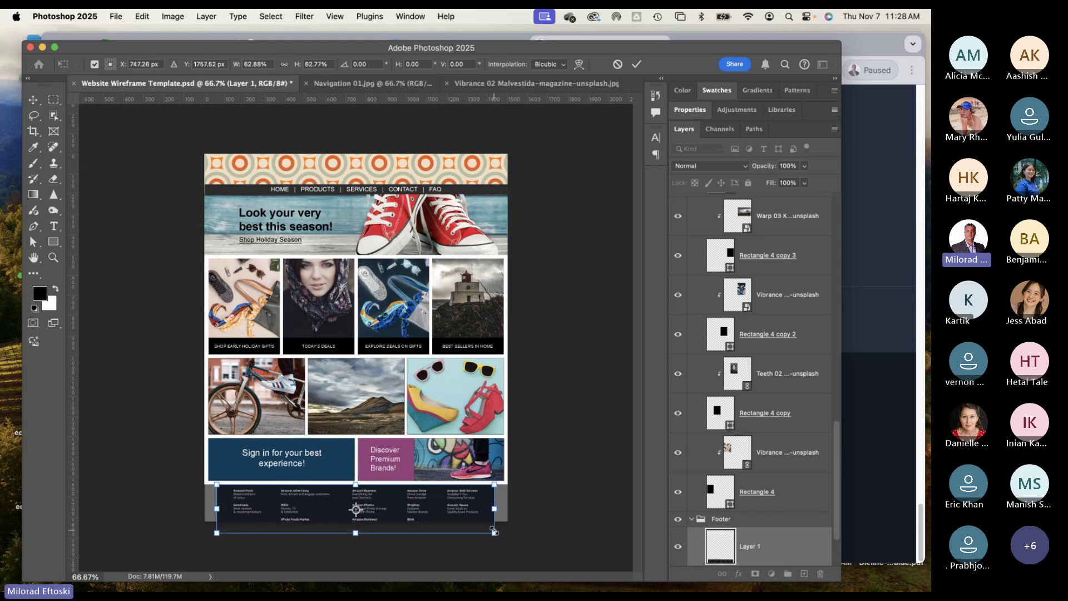
{"action": "key", "text": "Return"}
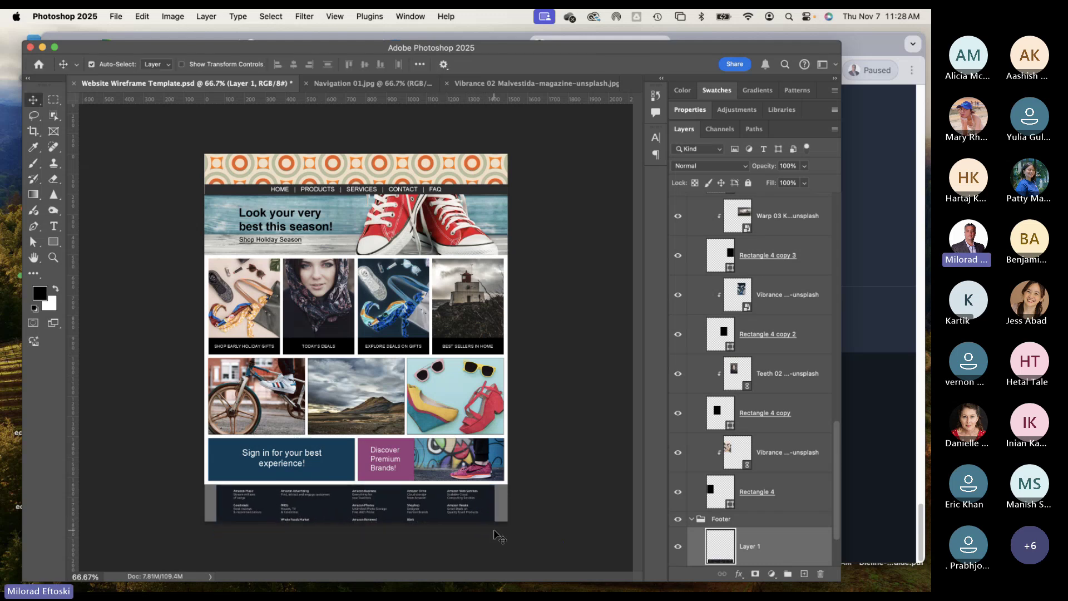
Step: Crop the canvas bottom to about 1898 px tall so the page ends just below the footer
{"action": "left_click", "coordinate": [33, 131]}
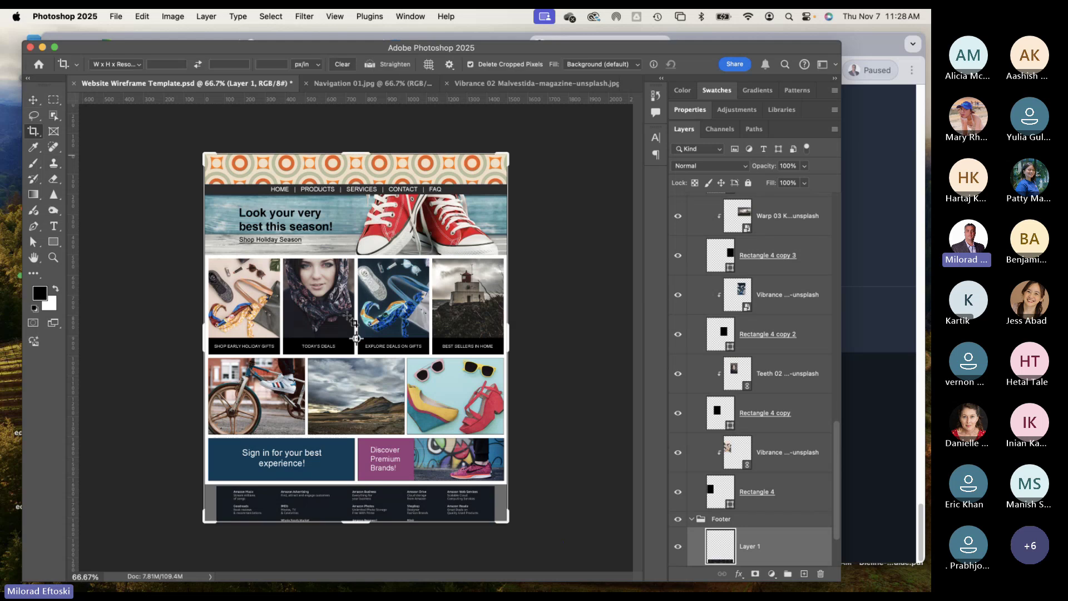
{"action": "left_click_drag", "start_coordinate": [364, 530], "coordinate": [367, 534]}
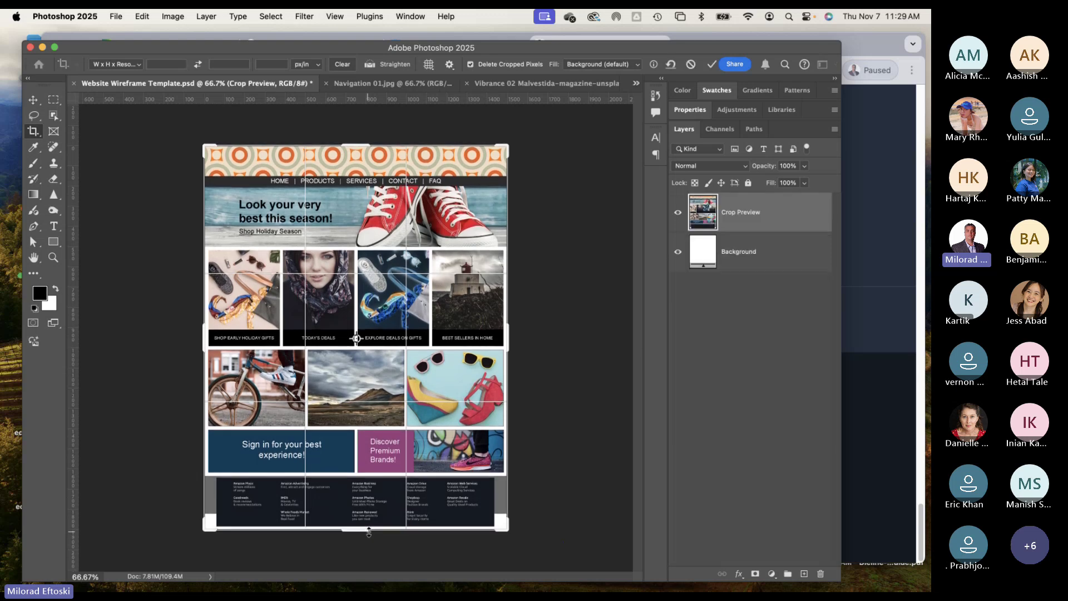
{"action": "key", "text": "Return"}
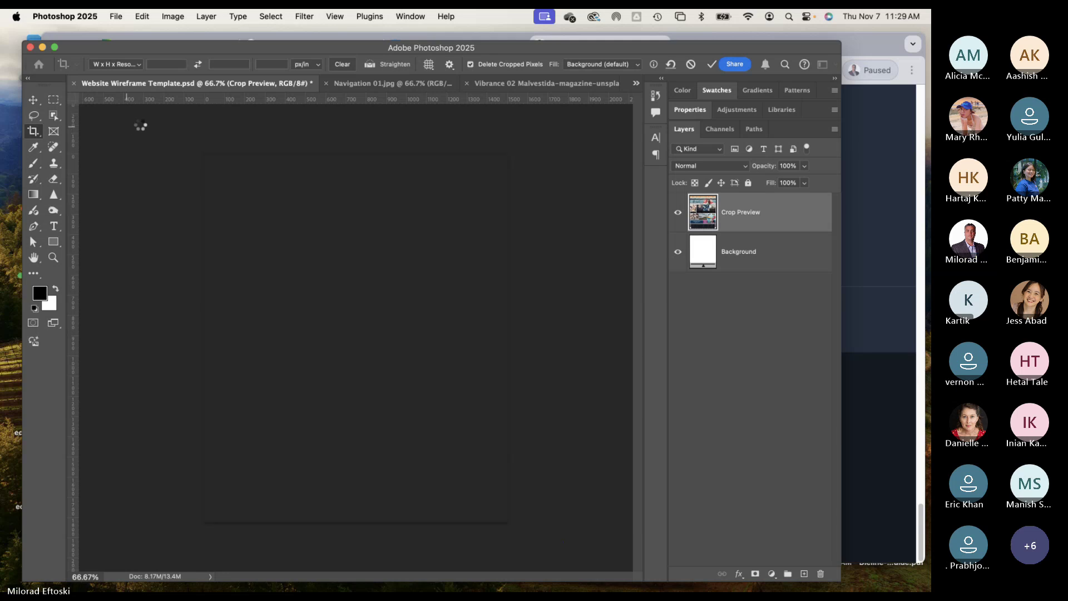
{"action": "left_click", "coordinate": [39, 103]}
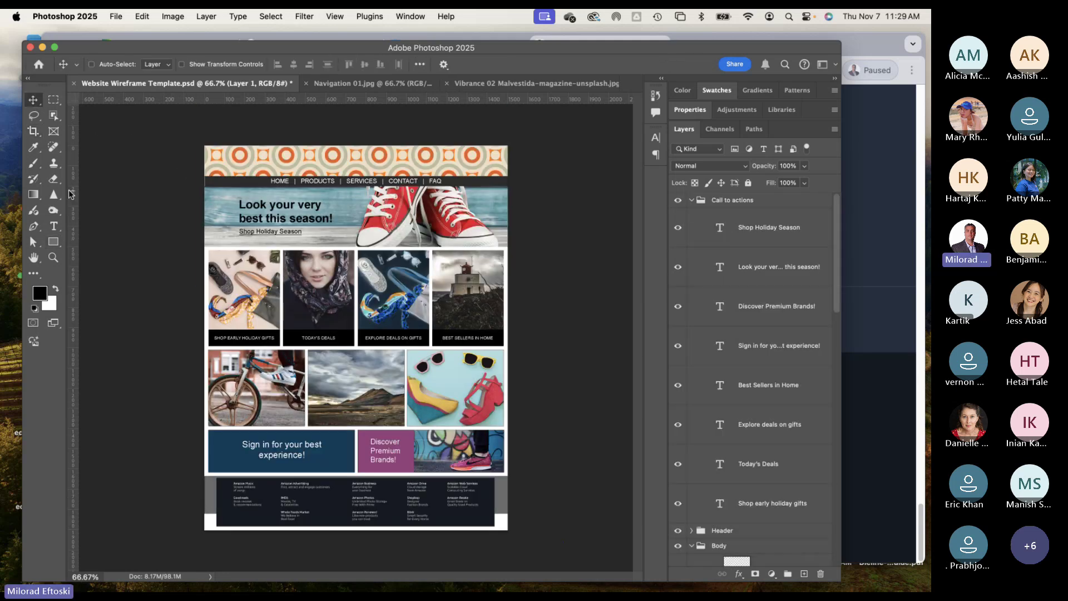
Step: At 100% zoom, nudge the footer screenshot layer into position with the arrow keys
{"action": "key", "text": "super+equal"}
{"action": "scroll", "coordinate": [338, 391], "scroll_direction": "down", "scroll_amount": 5}
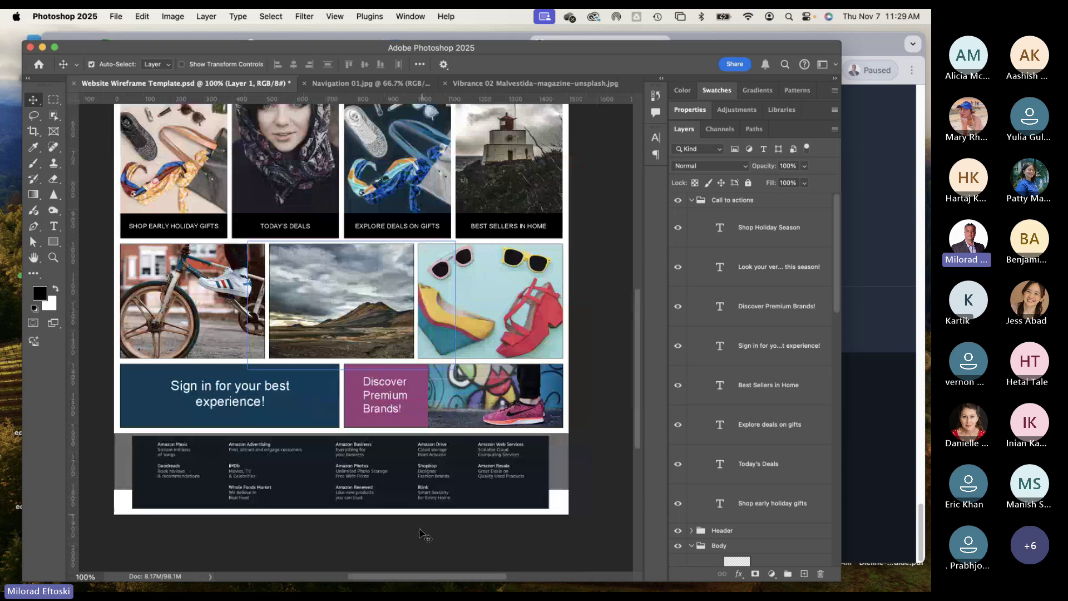
{"action": "left_click", "coordinate": [390, 494]}
{"action": "key", "text": "Up"}
{"action": "key", "text": "Right"}
{"action": "key", "text": "Up"}
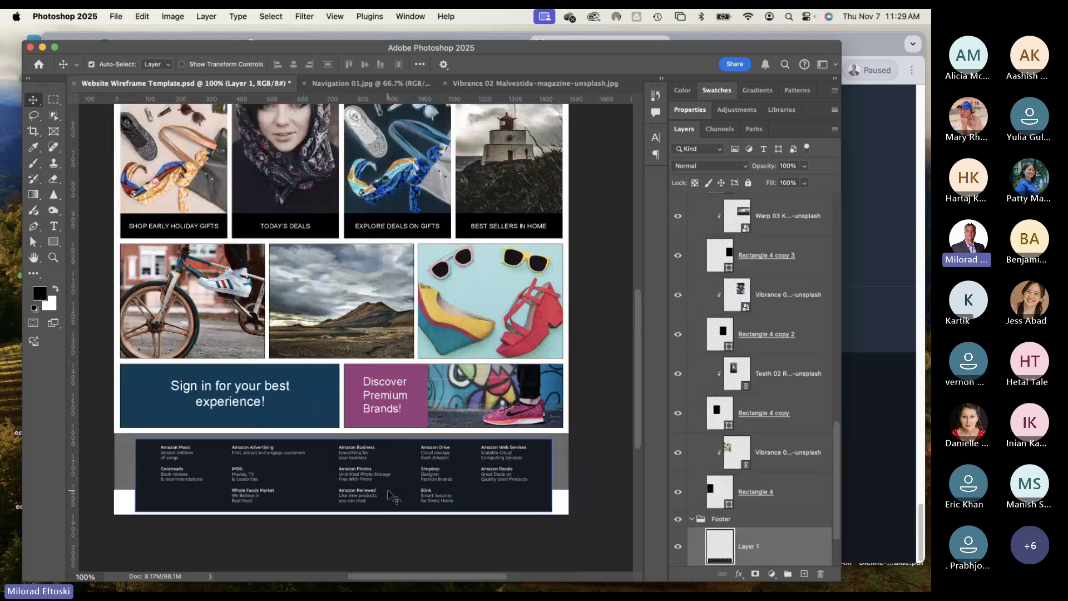
{"action": "key", "text": "Right"}
{"action": "key", "text": "Up"}
{"action": "key", "text": "Right"}
{"action": "key", "text": "Down"}
{"action": "key", "text": "Down"}
{"action": "key", "text": "Left"}
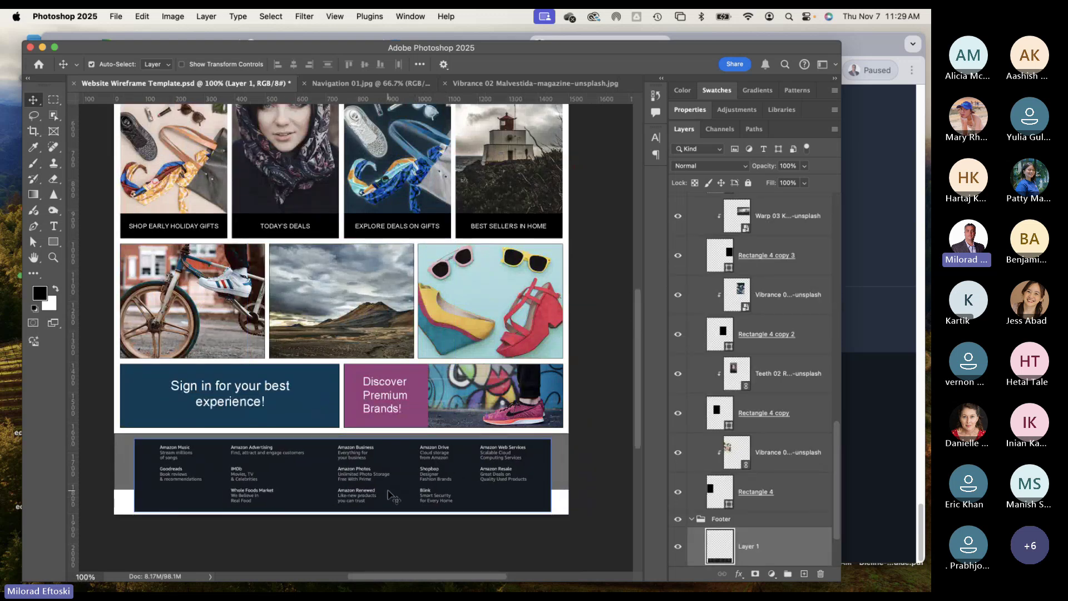
Step: Stretch the footer background rectangle taller to cover the link grid
{"action": "key", "text": "alt+bracketleft"}
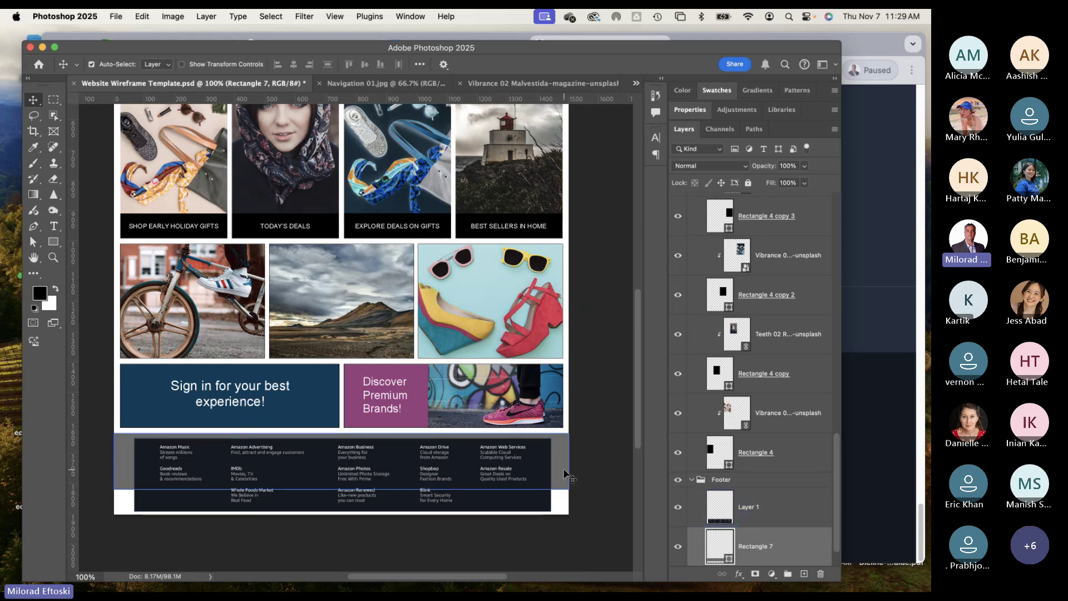
{"action": "left_click", "coordinate": [194, 62]}
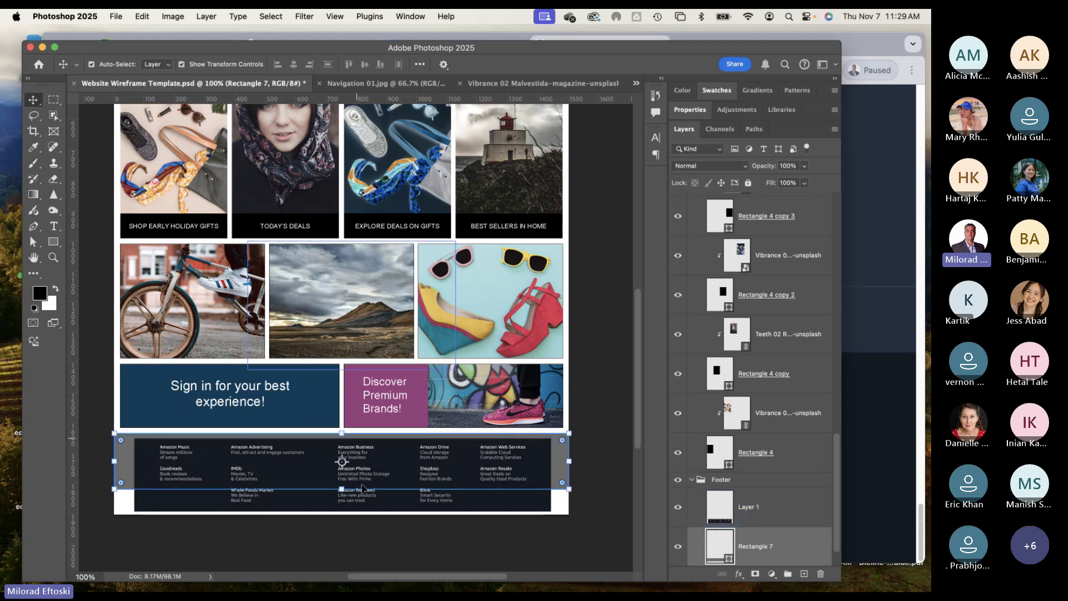
{"action": "left_click_drag", "start_coordinate": [341, 489], "coordinate": [341, 512]}
{"action": "key", "text": "Return"}
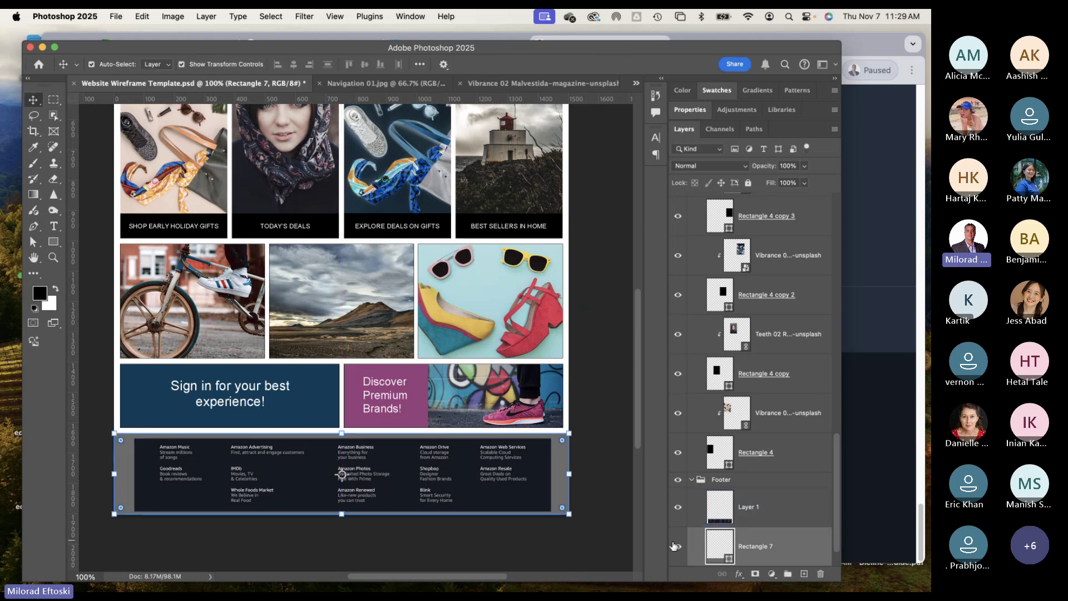
Step: Fill the footer rectangle with the sampled dark navy #141a21 and collapse the Footer group
{"action": "double_click", "coordinate": [716, 548]}
{"action": "left_click", "coordinate": [551, 469]}
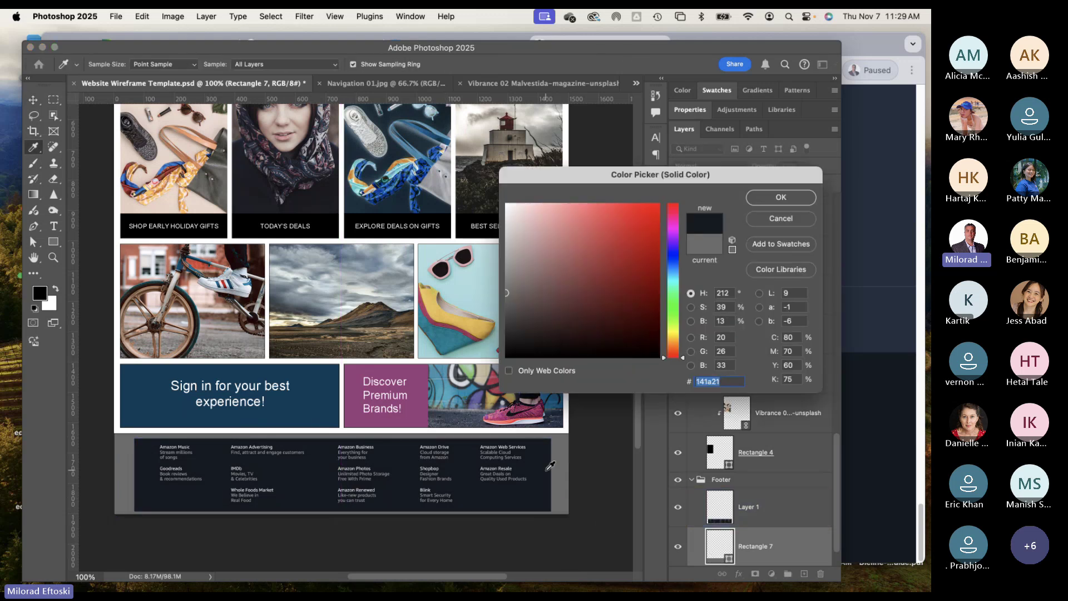
{"action": "left_click", "coordinate": [780, 197]}
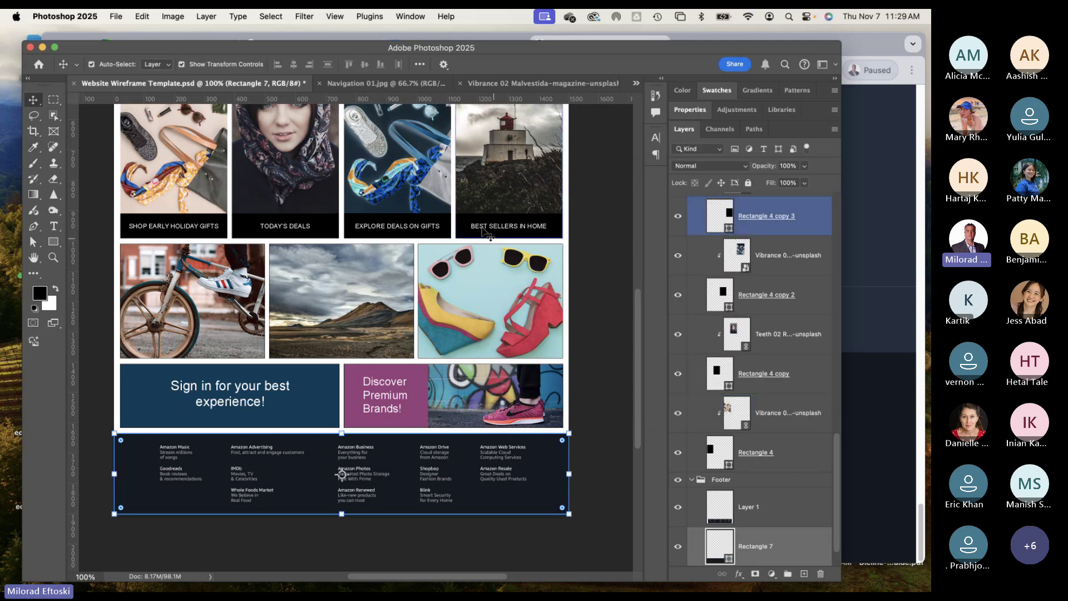
{"action": "left_click", "coordinate": [757, 509]}
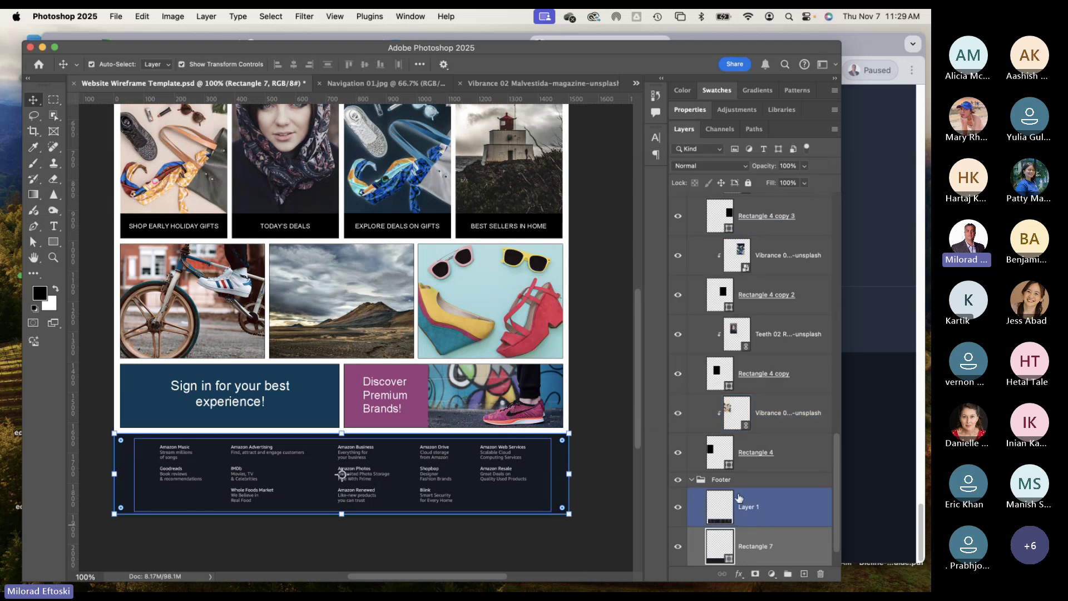
{"action": "left_click", "coordinate": [706, 479]}
{"action": "left_click", "coordinate": [692, 479]}
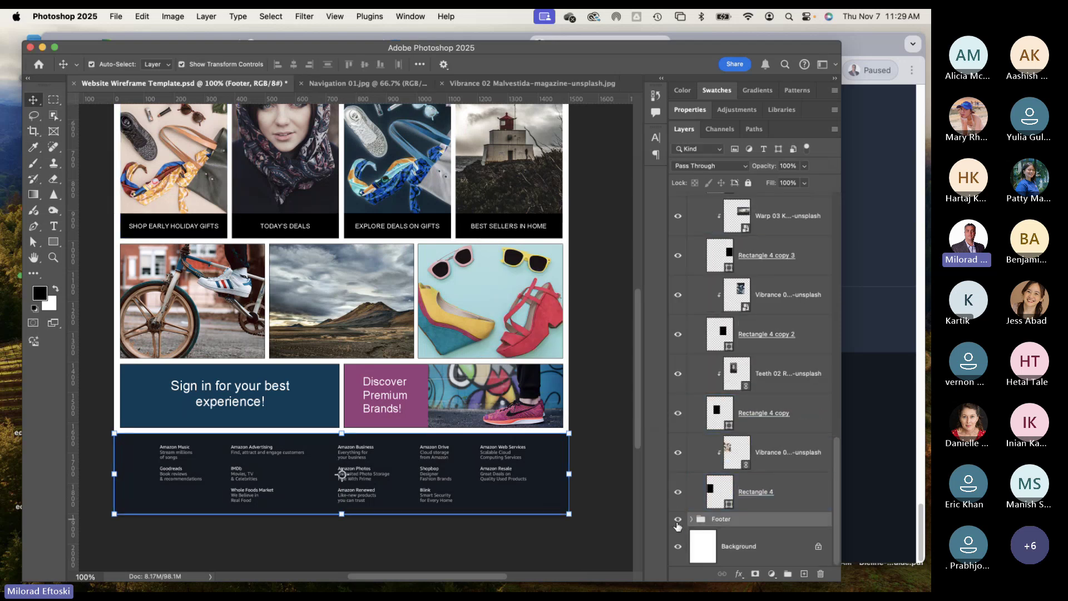
Step: Toggle the Footer group's visibility to compare, then collapse the Body group
{"action": "left_click", "coordinate": [677, 492]}
{"action": "left_click", "coordinate": [677, 492]}
{"action": "left_click", "coordinate": [622, 492]}
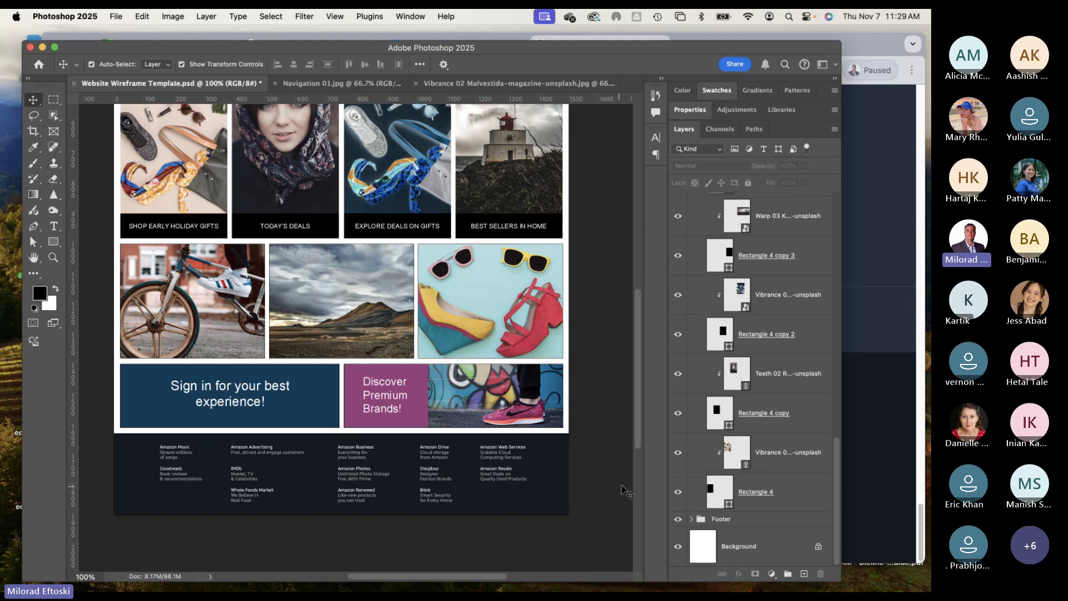
{"action": "left_click", "coordinate": [764, 413]}
{"action": "scroll", "coordinate": [751, 390], "scroll_direction": "up", "scroll_amount": 10}
{"action": "left_click", "coordinate": [702, 402]}
{"action": "left_click", "coordinate": [691, 402]}
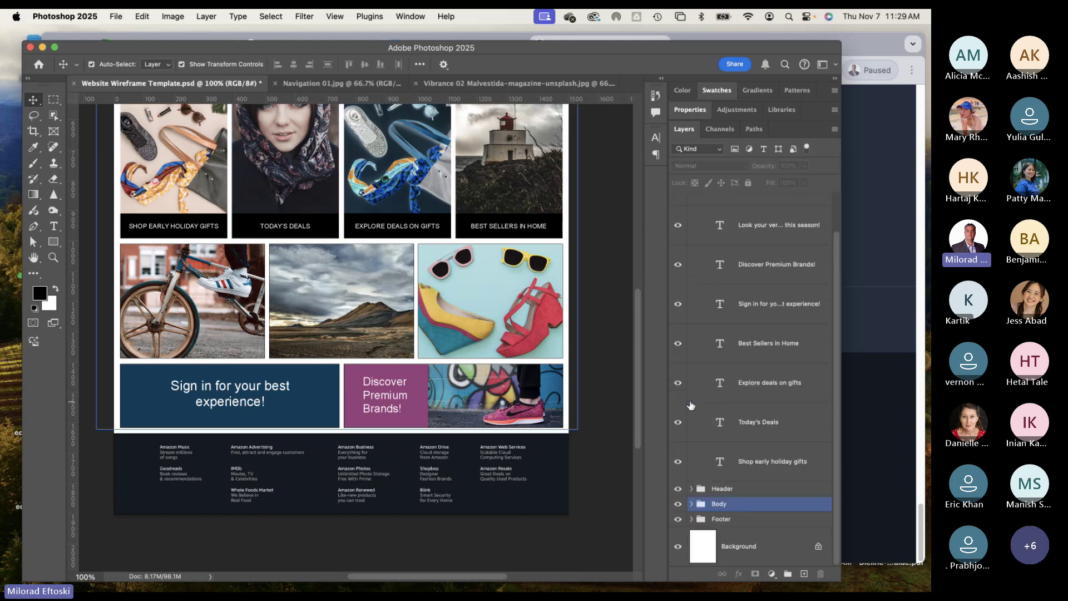
Step: Collapse the Call to actions group in the Layers panel
{"action": "left_click", "coordinate": [723, 463]}
{"action": "left_click", "coordinate": [718, 306]}
{"action": "left_click", "coordinate": [723, 227]}
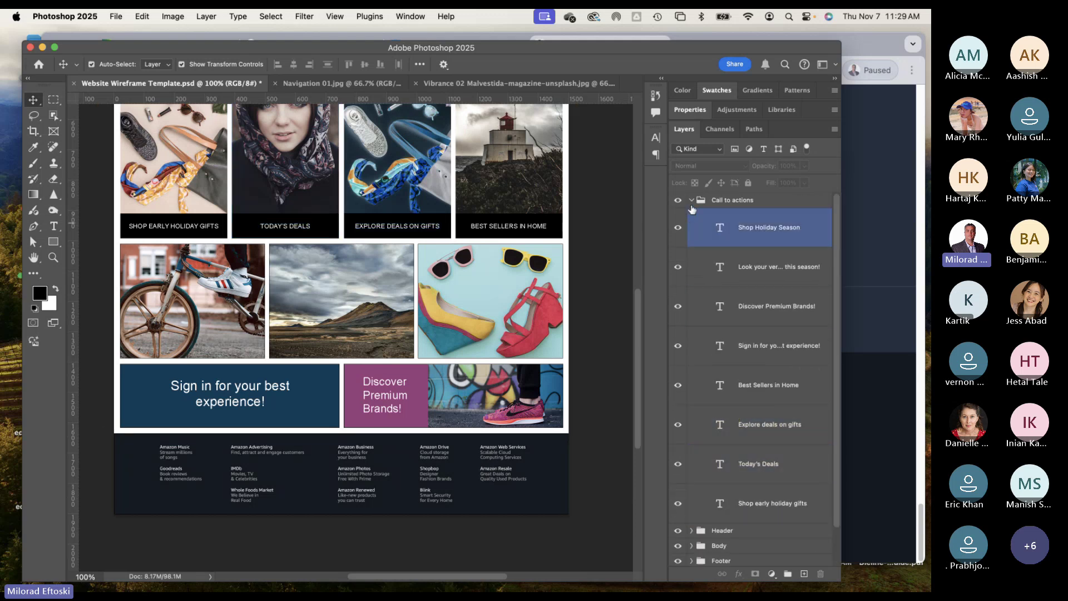
{"action": "left_click", "coordinate": [723, 200]}
{"action": "left_click", "coordinate": [691, 200]}
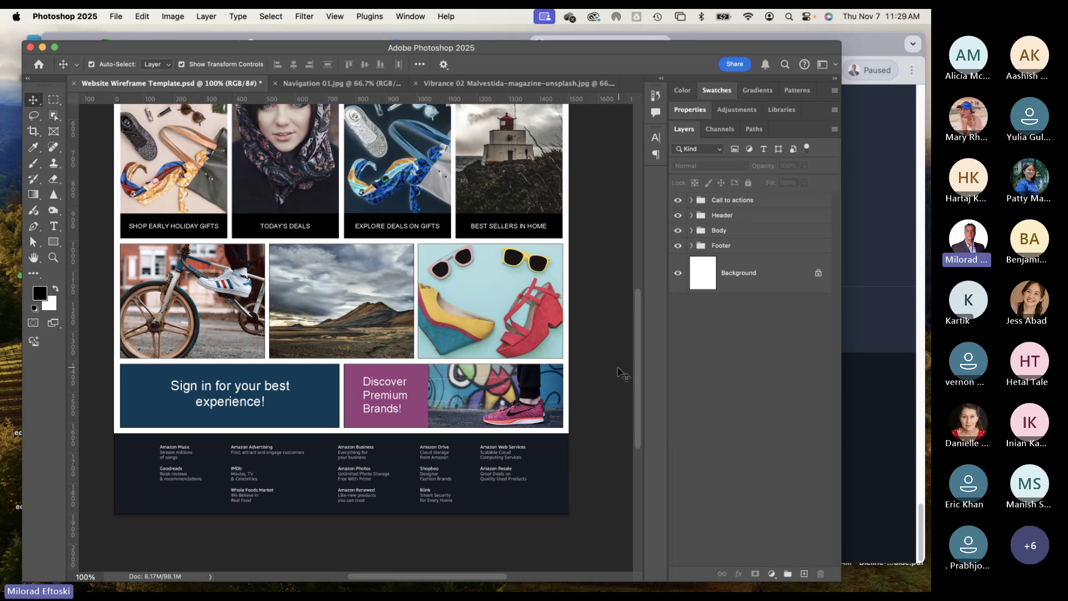
{"action": "scroll", "coordinate": [620, 372], "scroll_direction": "up", "scroll_amount": 5}
{"action": "scroll", "coordinate": [615, 373], "scroll_direction": "down", "scroll_amount": 4}
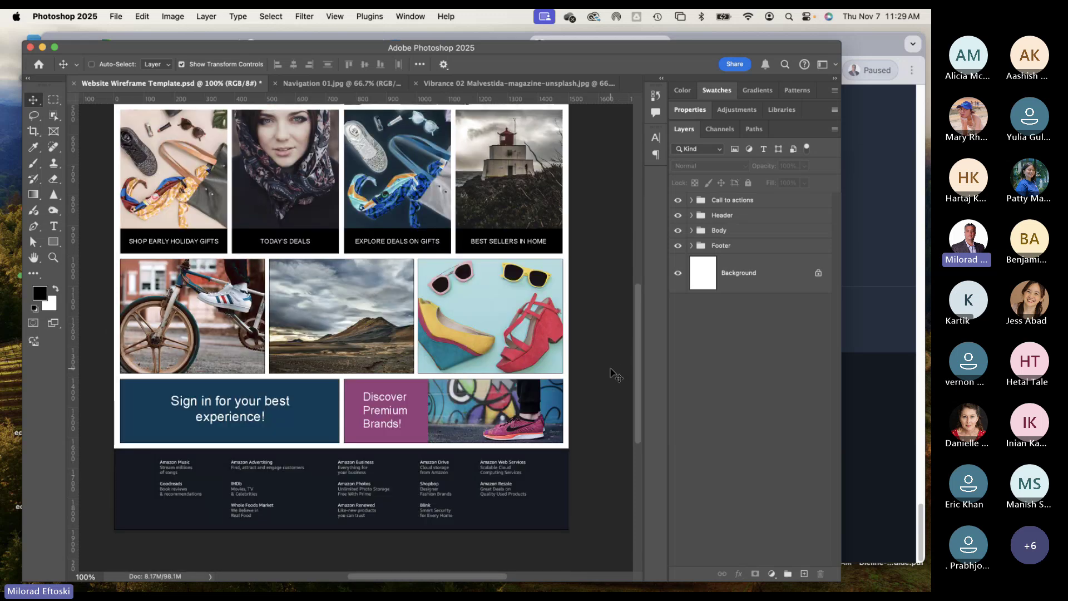
Step: Recolour the Navbar fill to the footer's dark #141a21
{"action": "key", "text": "super+minus"}
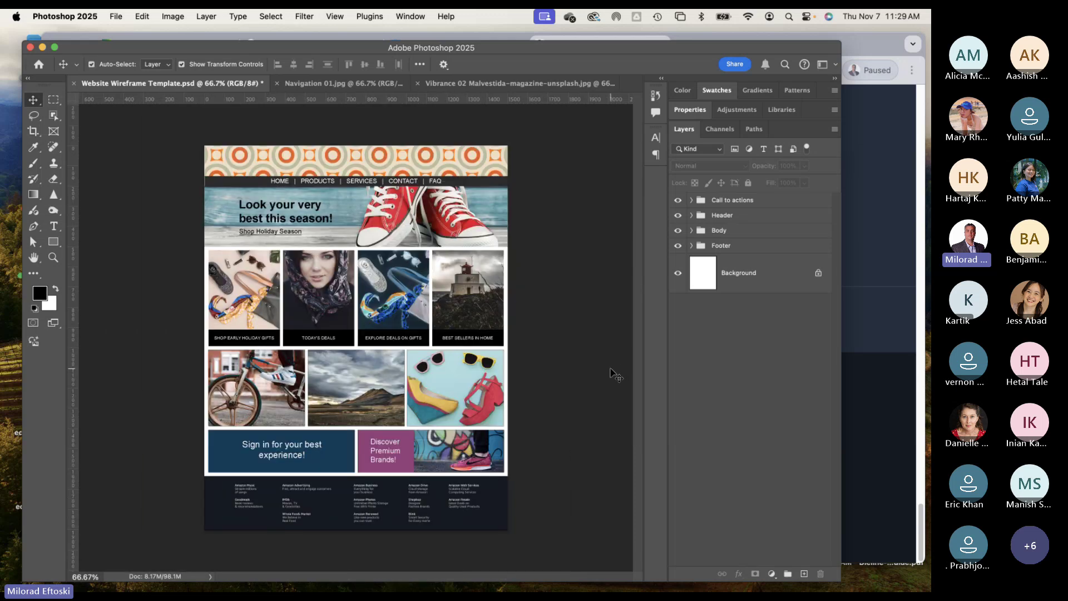
{"action": "left_click", "coordinate": [483, 184]}
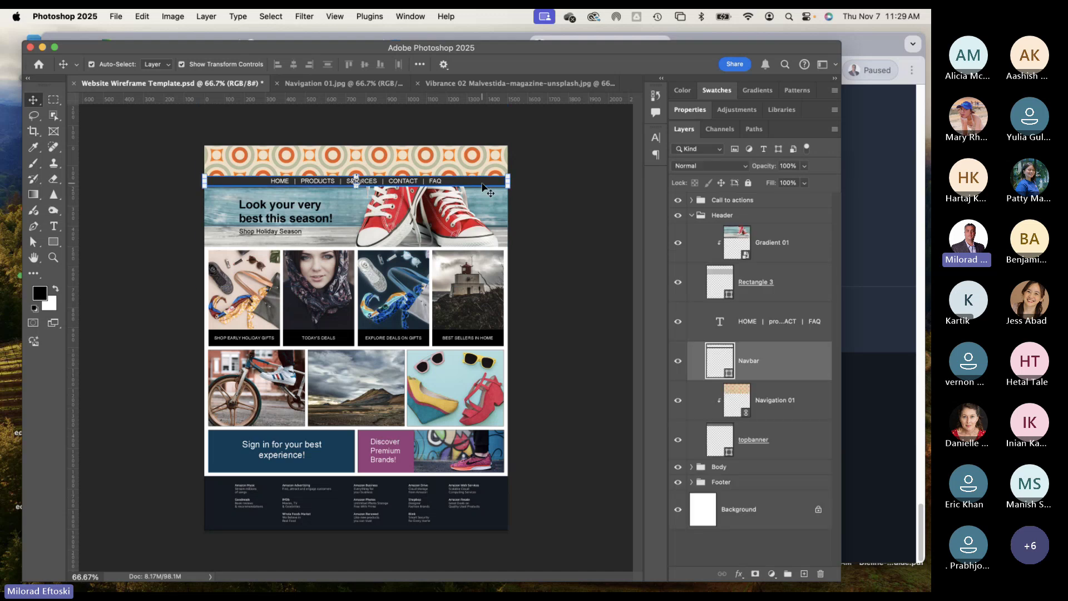
{"action": "double_click", "coordinate": [717, 359]}
{"action": "left_click", "coordinate": [507, 504]}
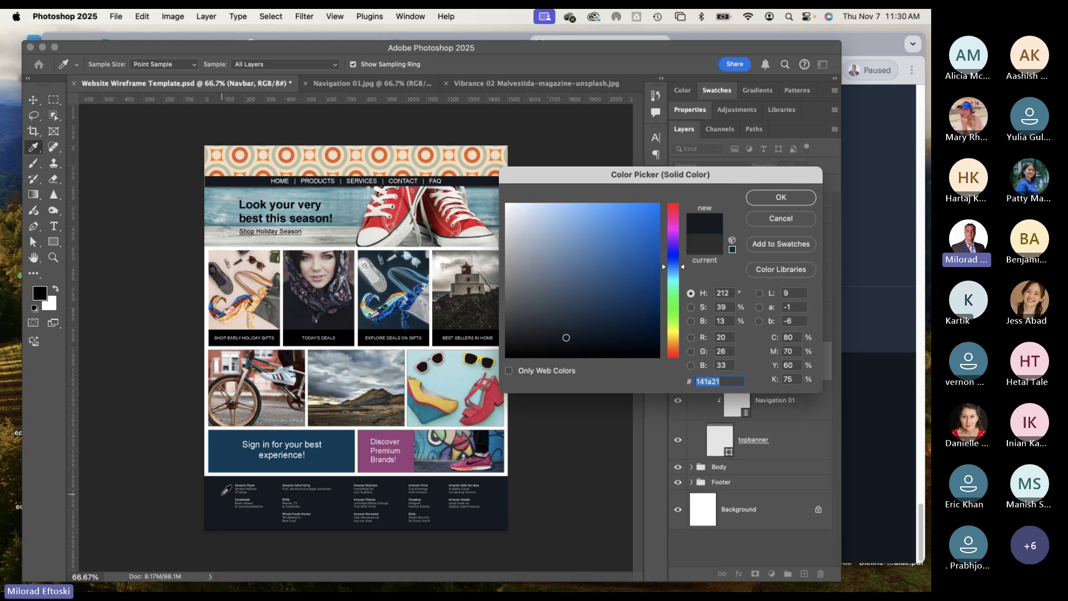
{"action": "left_click", "coordinate": [781, 197]}
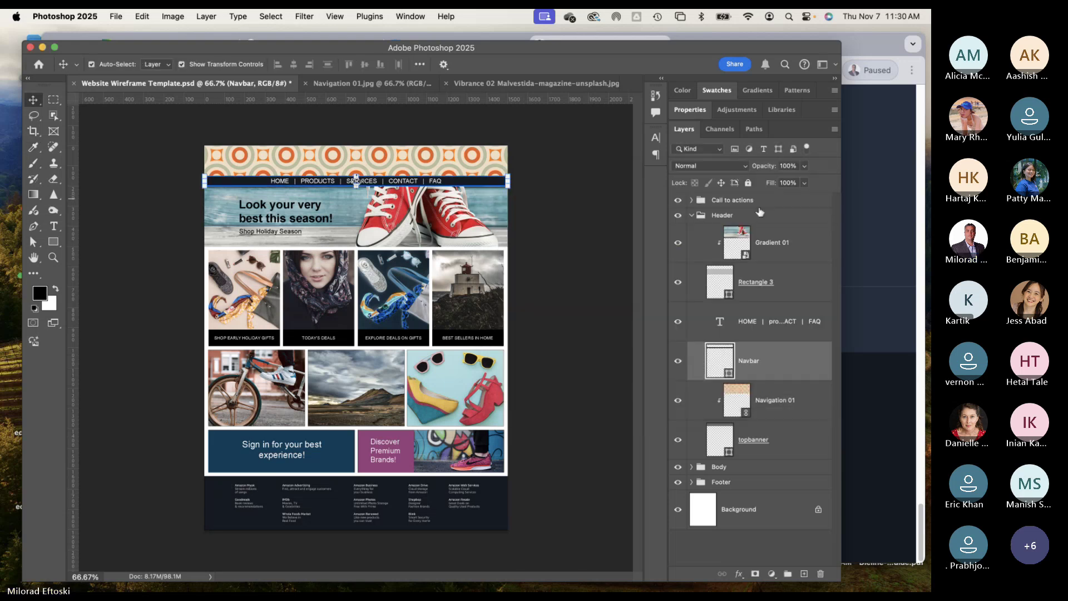
{"action": "left_click", "coordinate": [734, 282]}
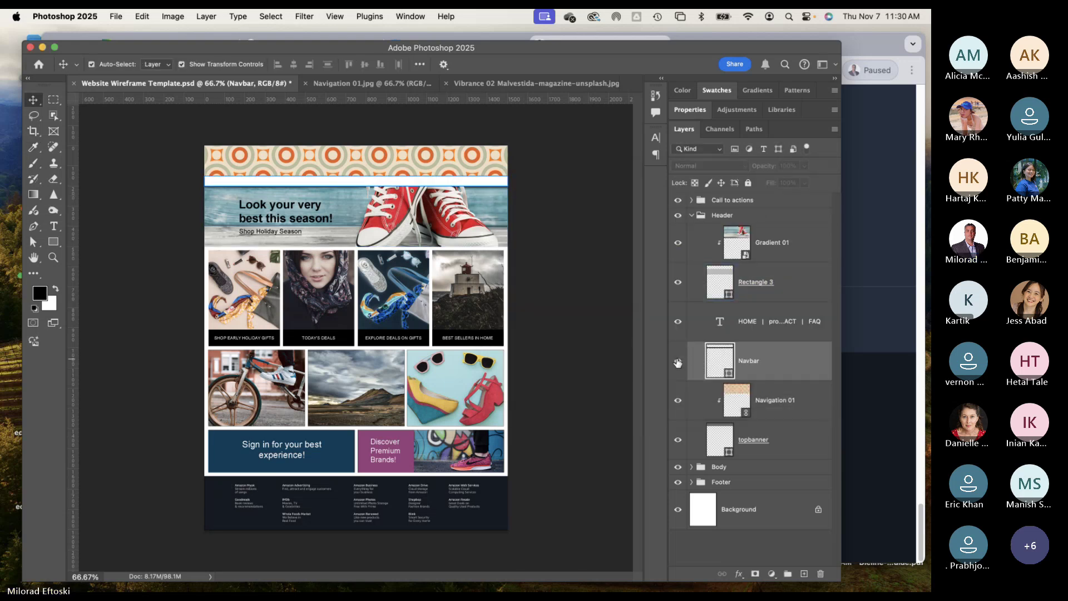
Step: Shrink the navbar link text (HOME | PRODUCTS | SERVICES | CONTACT | FAQ) to 27 pt
{"action": "left_click", "coordinate": [740, 322]}
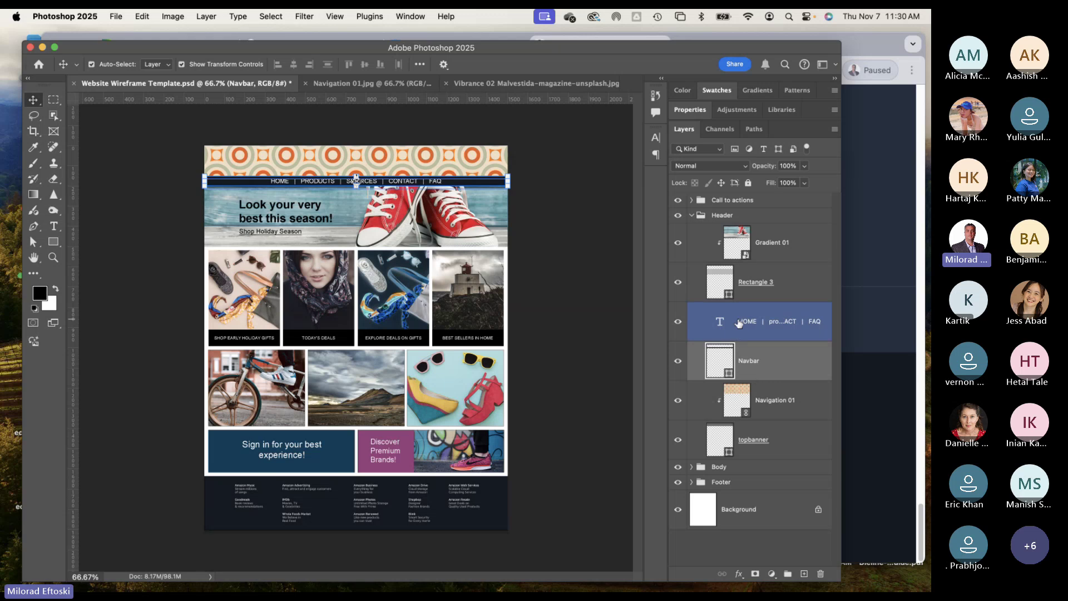
{"action": "double_click", "coordinate": [719, 322]}
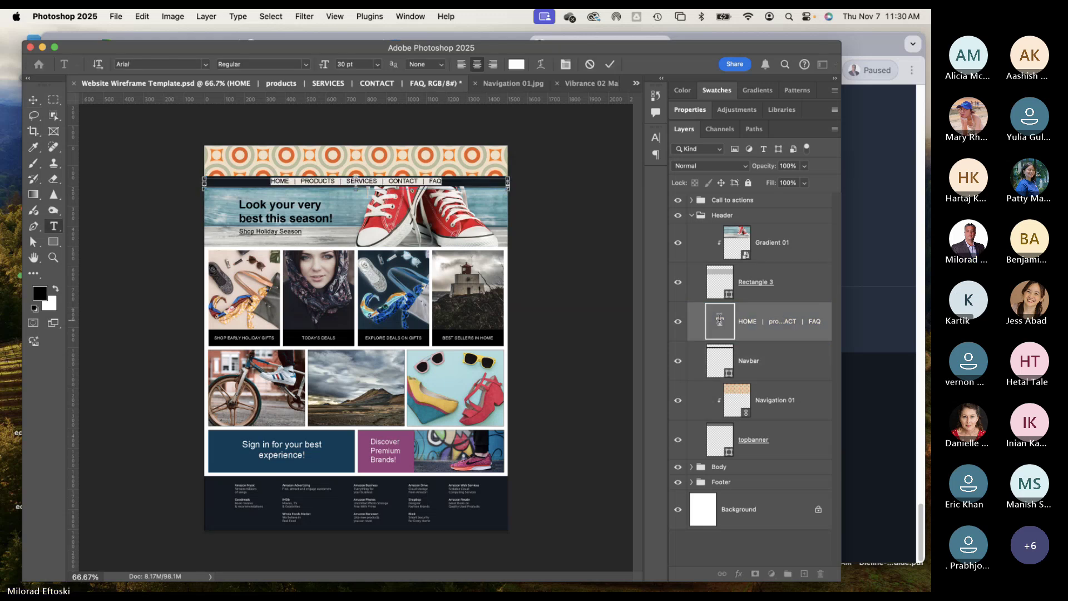
{"action": "key", "text": "super+shift+comma"}
{"action": "key", "text": "super+shift+comma"}
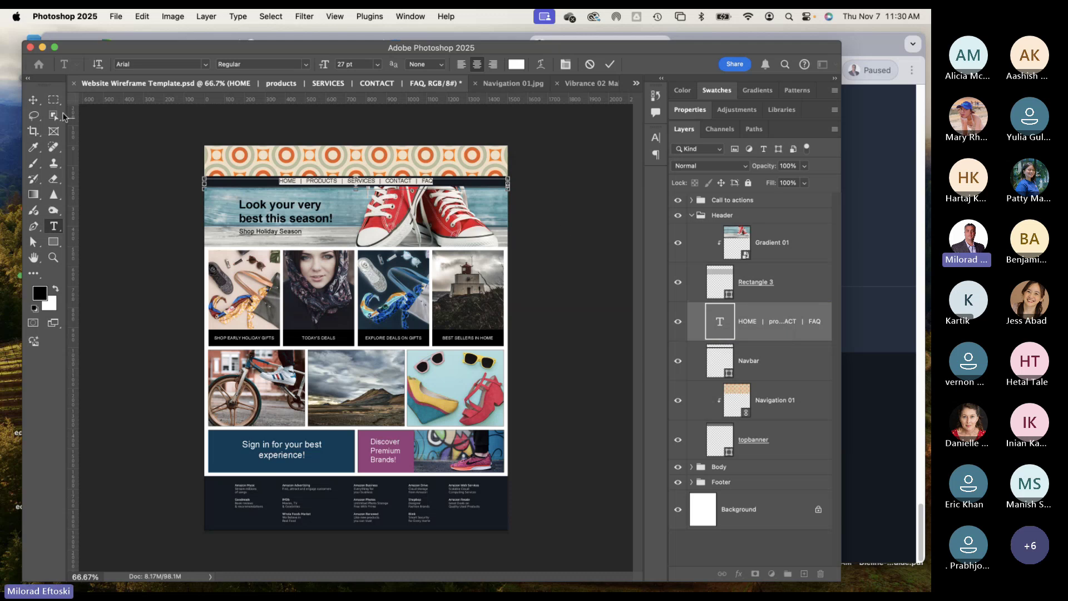
{"action": "left_click", "coordinate": [34, 100]}
{"action": "left_click", "coordinate": [538, 201]}
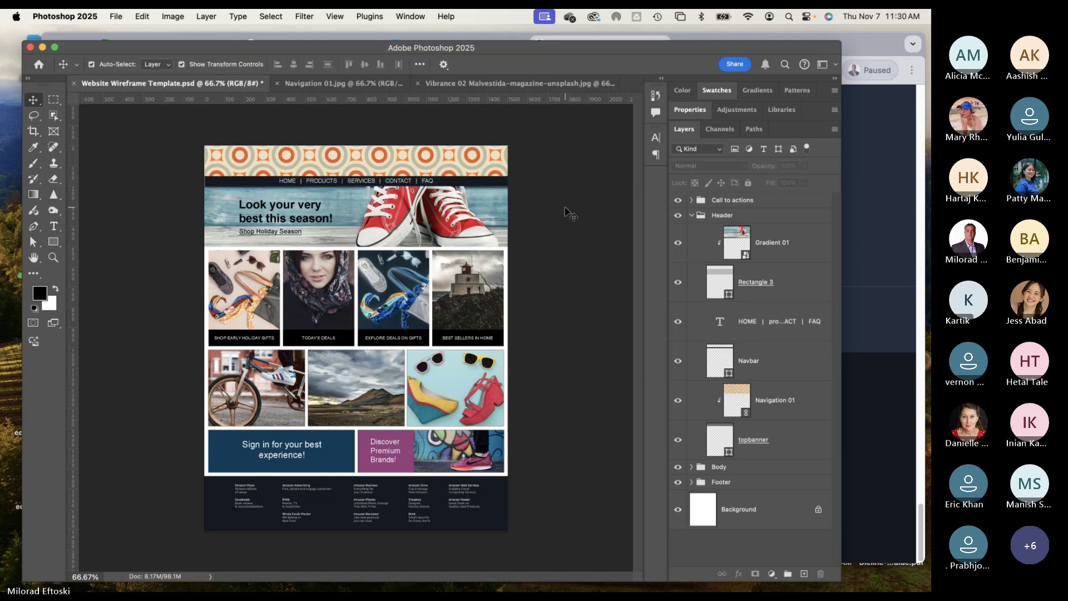
{"action": "left_click", "coordinate": [730, 327]}
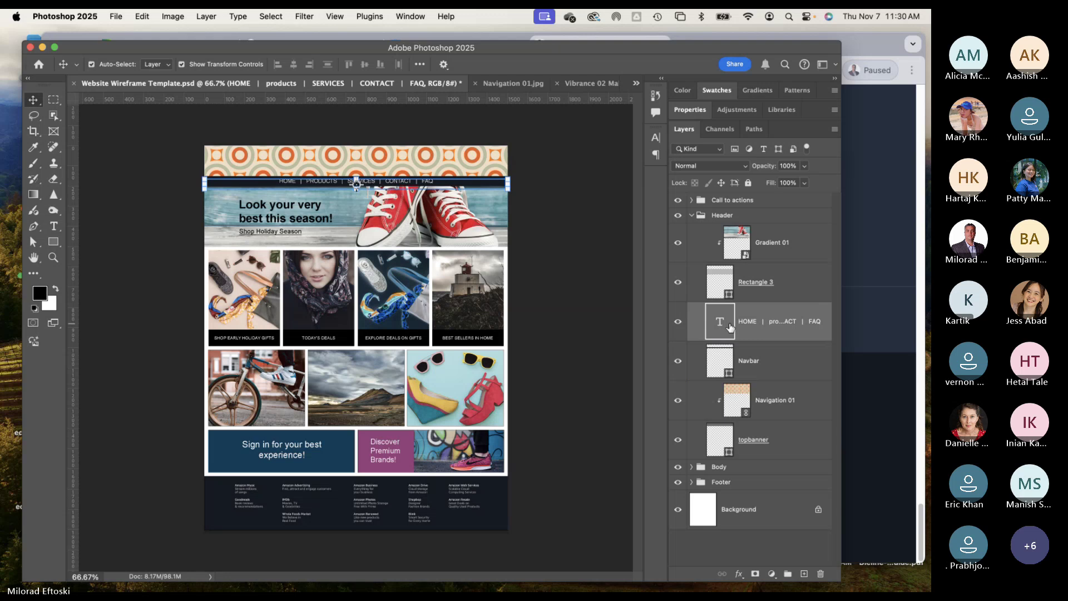
{"action": "left_click", "coordinate": [607, 319]}
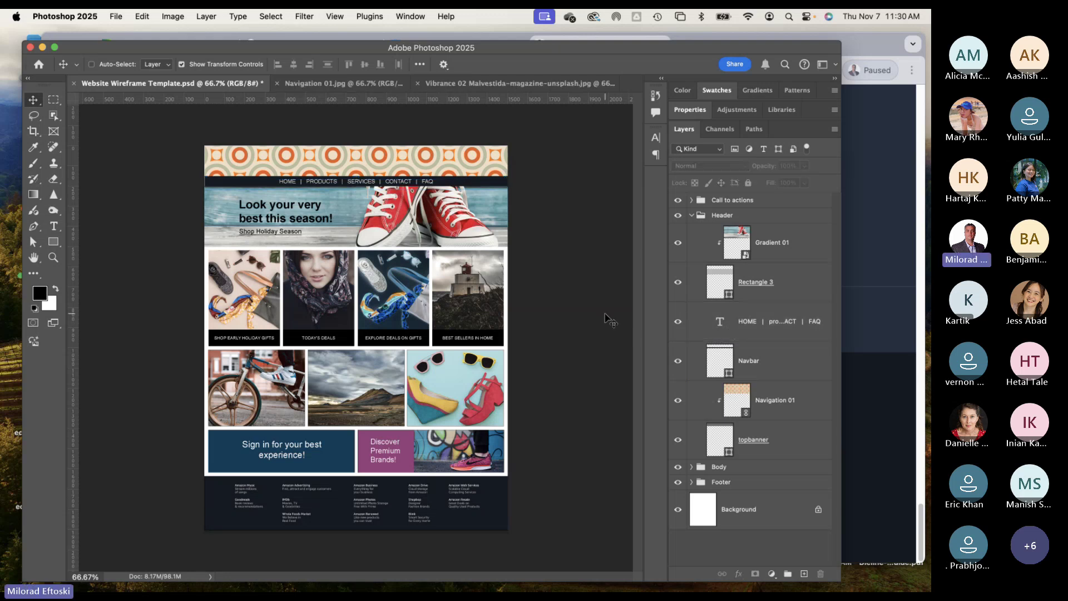
Step: Save Website Wireframe Template.psd and display the column and row guides with Cmd+;
{"action": "key", "text": "super+s"}
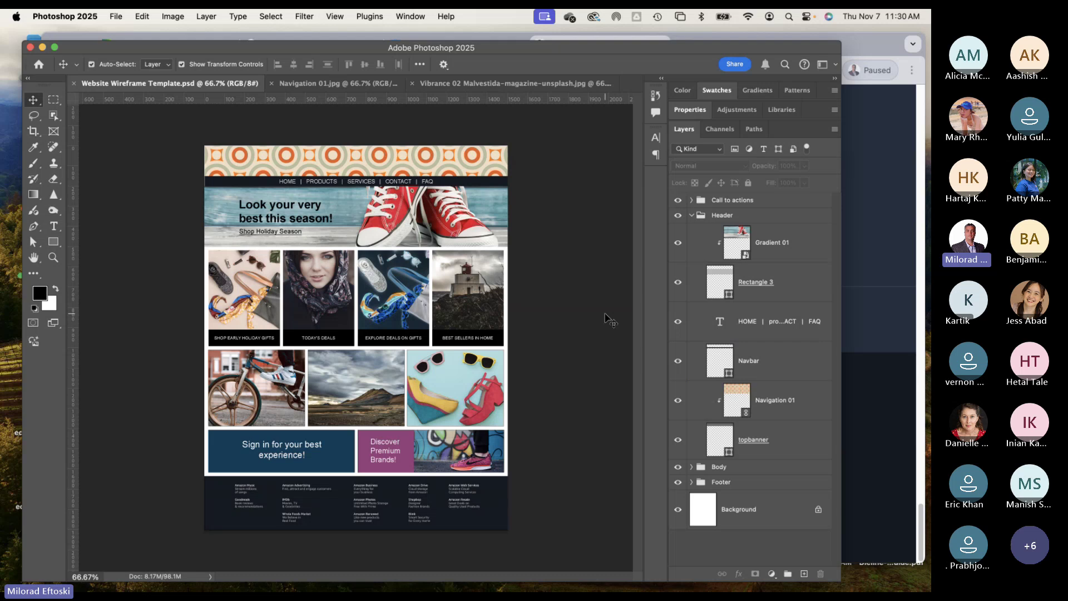
{"action": "key", "text": "super+semicolon"}
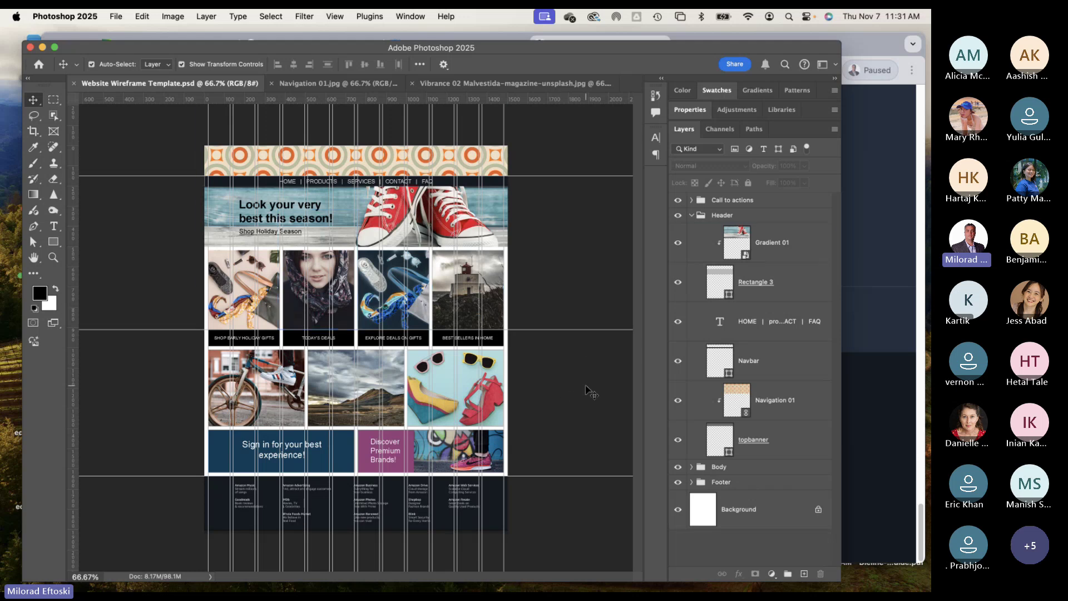
Step: Turn off the layout guides and collapse the Header group in the Layers panel
{"action": "key", "text": "super+semicolon"}
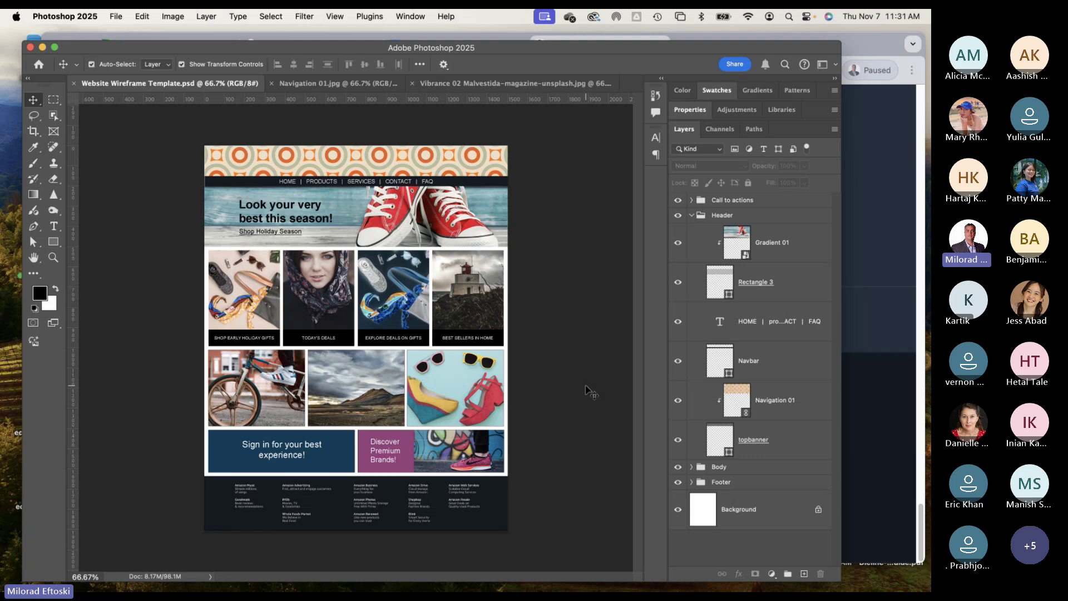
{"action": "left_click", "coordinate": [691, 215]}
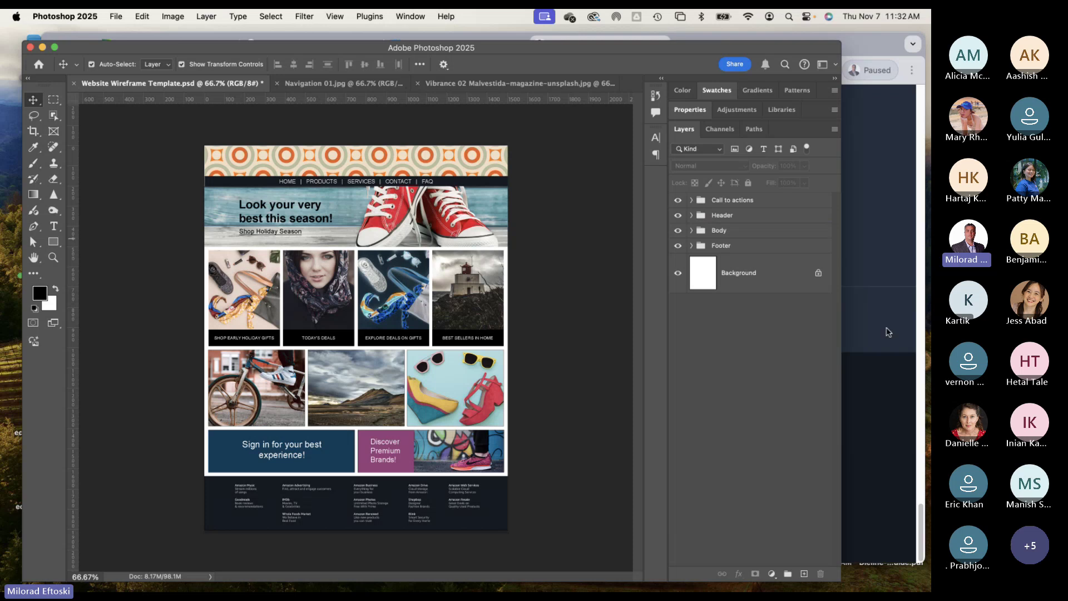
Step: Place the Amazon.ca Chrome window beside Photoshop for comparison, then minimise it
{"action": "key", "text": "super+Tab"}
{"action": "scroll", "coordinate": [693, 163], "scroll_direction": "up", "scroll_amount": 15}
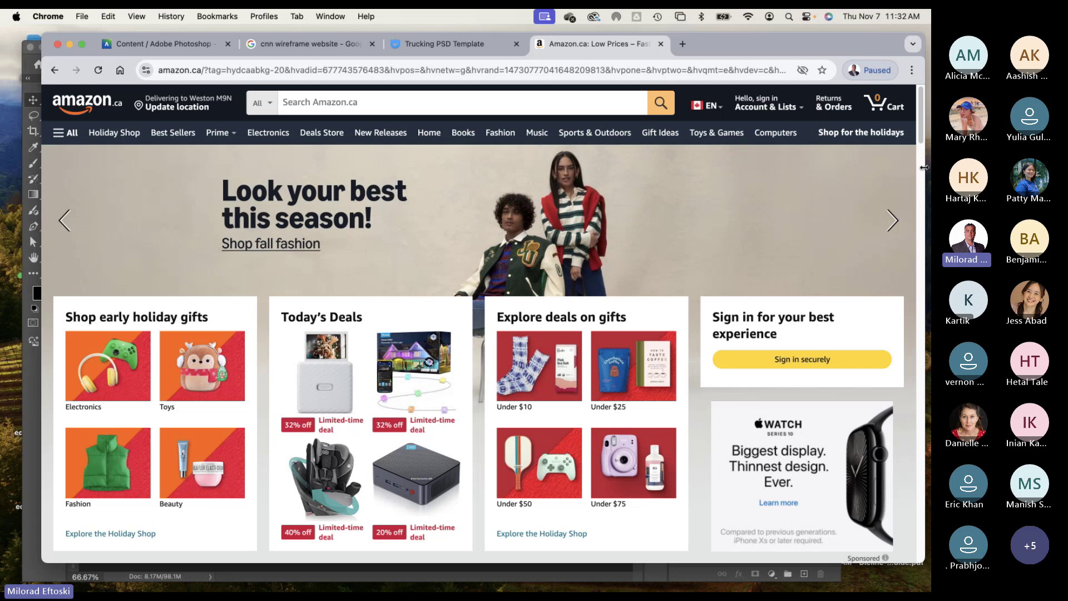
{"action": "left_click_drag", "start_coordinate": [925, 177], "coordinate": [912, 300]}
{"action": "left_click_drag", "start_coordinate": [718, 44], "coordinate": [715, 48]}
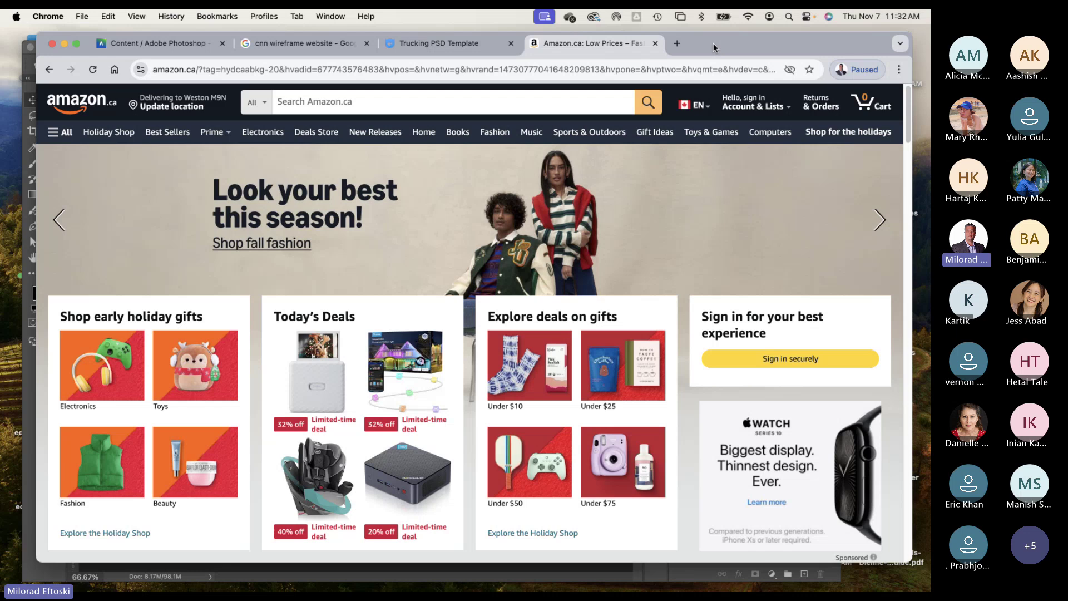
{"action": "mouse_move", "coordinate": [713, 42]}
{"action": "left_mouse_down"}
{"action": "mouse_move", "coordinate": [726, 32]}
{"action": "mouse_move", "coordinate": [715, 42]}
{"action": "left_mouse_up"}
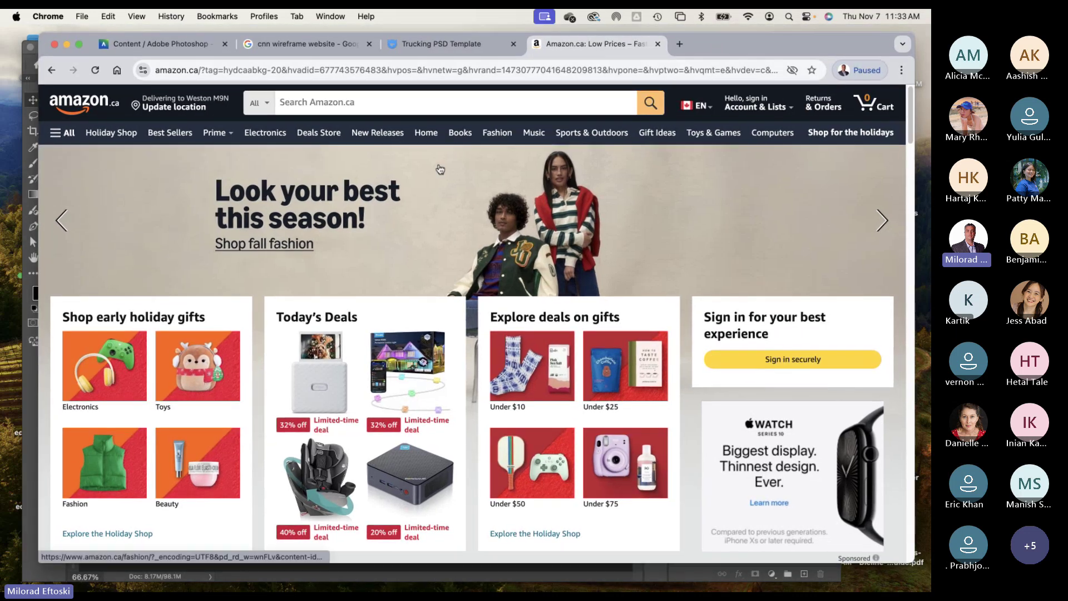
{"action": "left_click", "coordinate": [67, 44]}
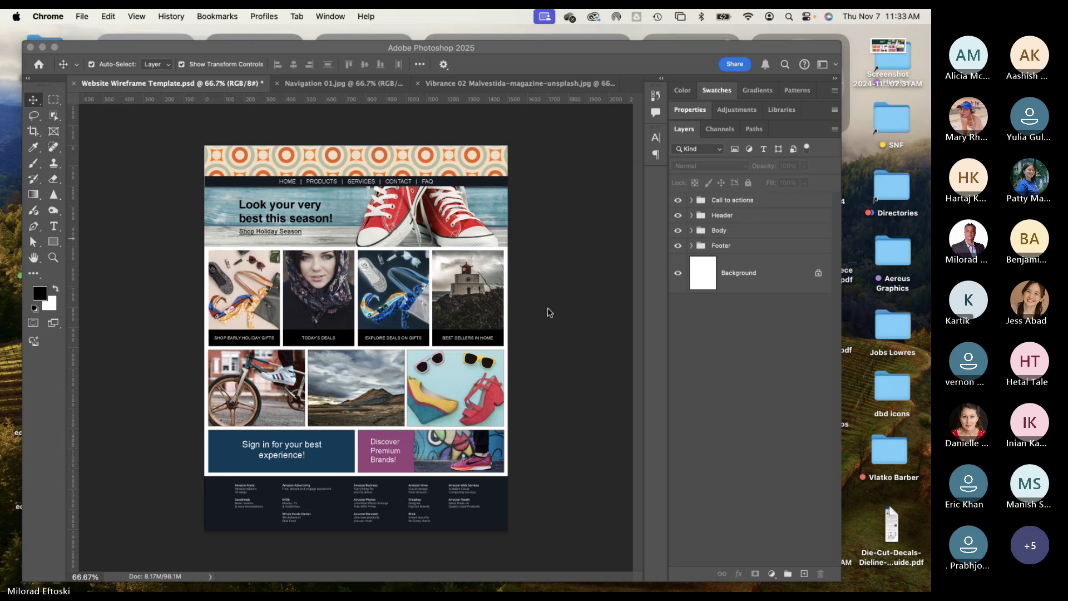
Step: Save and close Website Wireframe Template.psd, then bring Microsoft Teams to the front from the Dock
{"action": "left_click", "coordinate": [34, 261]}
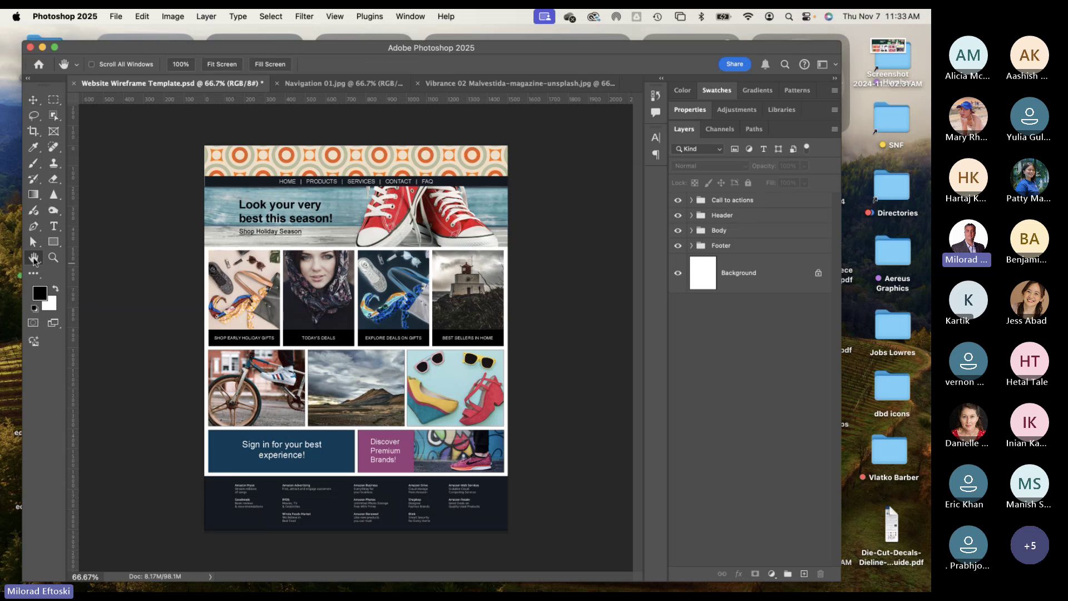
{"action": "left_click", "coordinate": [34, 100]}
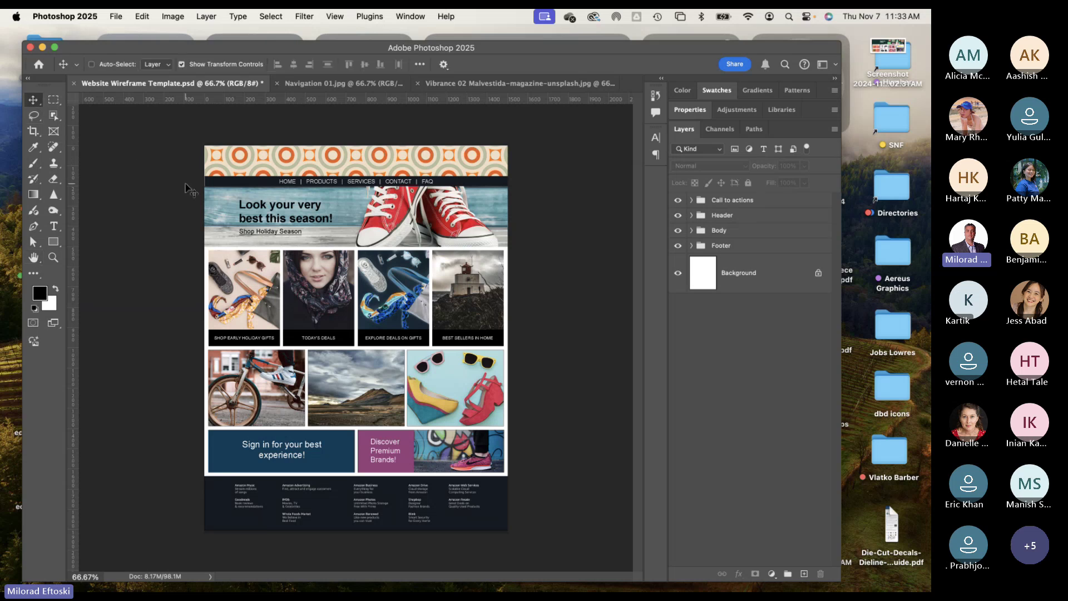
{"action": "key", "text": "super+s"}
{"action": "left_click", "coordinate": [74, 84]}
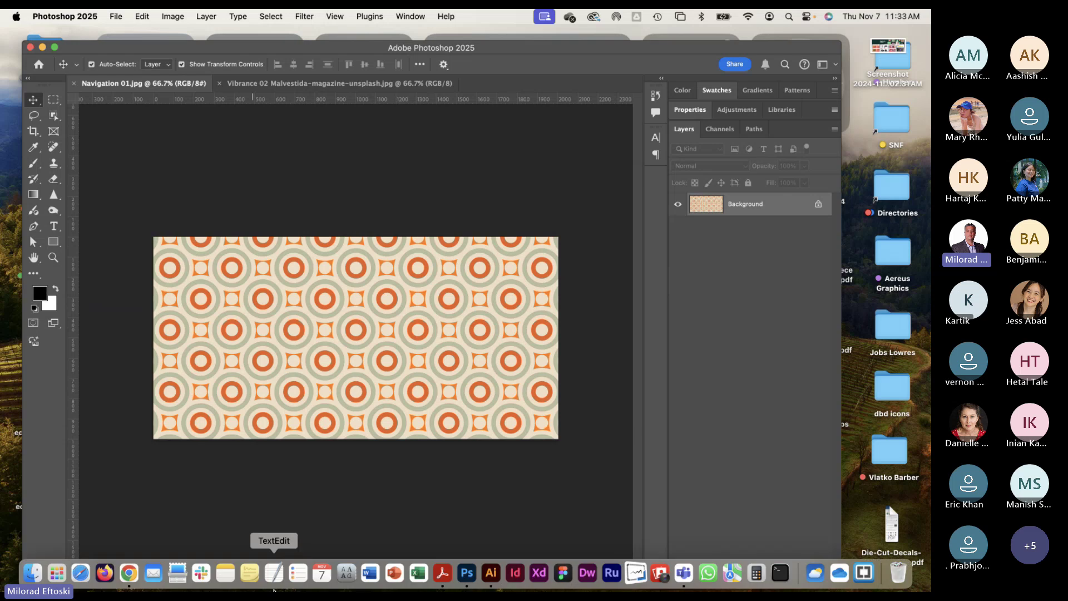
{"action": "left_click", "coordinate": [683, 580]}
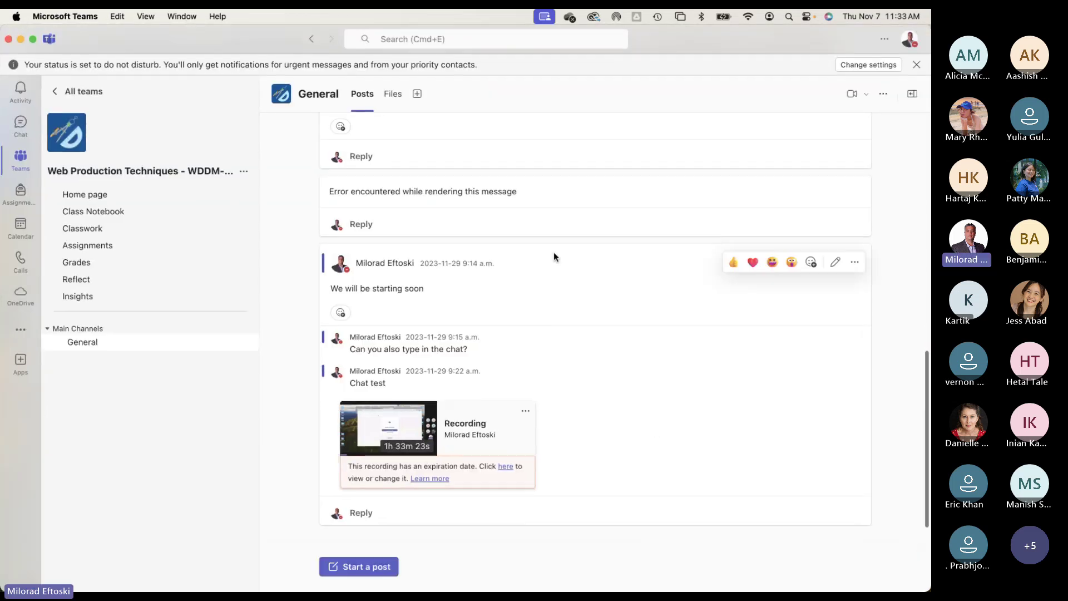
Step: Restore the minimised Teams meeting window from the Window > General menu and nudge it right
{"action": "left_click", "coordinate": [182, 16]}
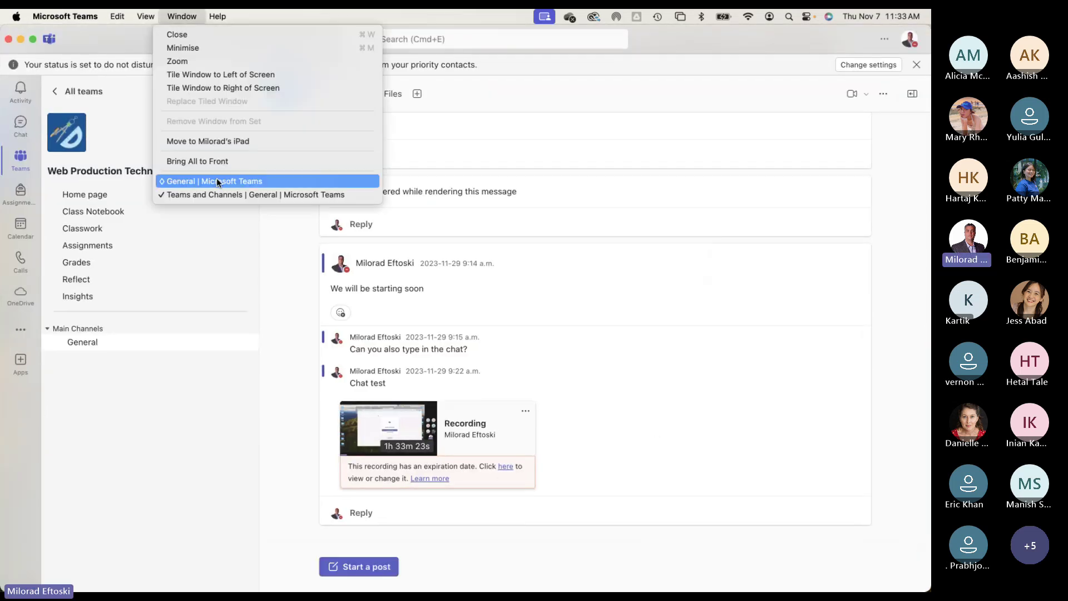
{"action": "left_click", "coordinate": [218, 181]}
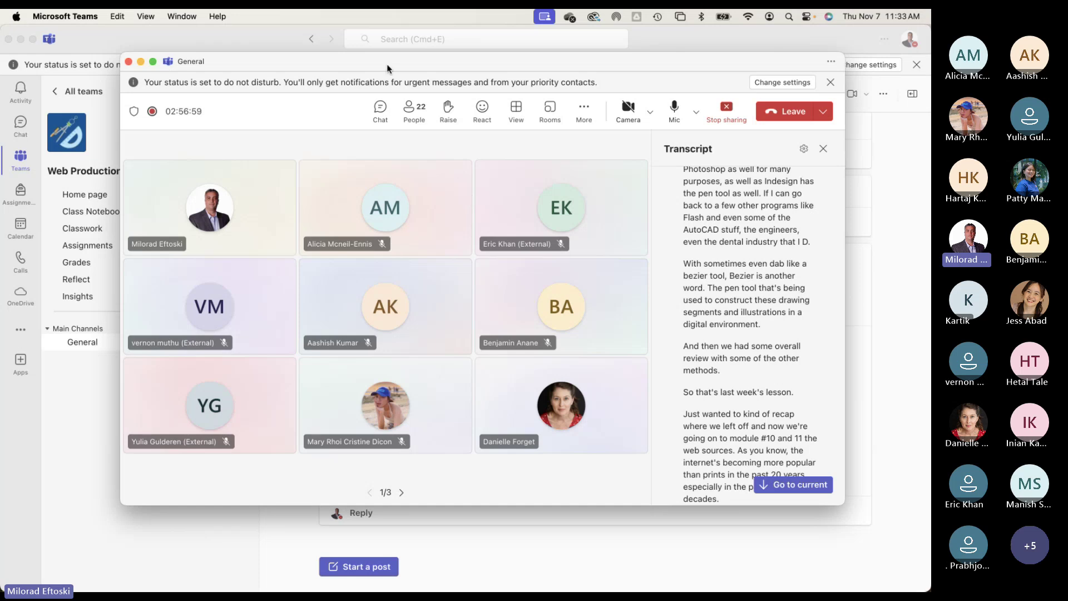
{"action": "left_click_drag", "start_coordinate": [366, 59], "coordinate": [400, 63]}
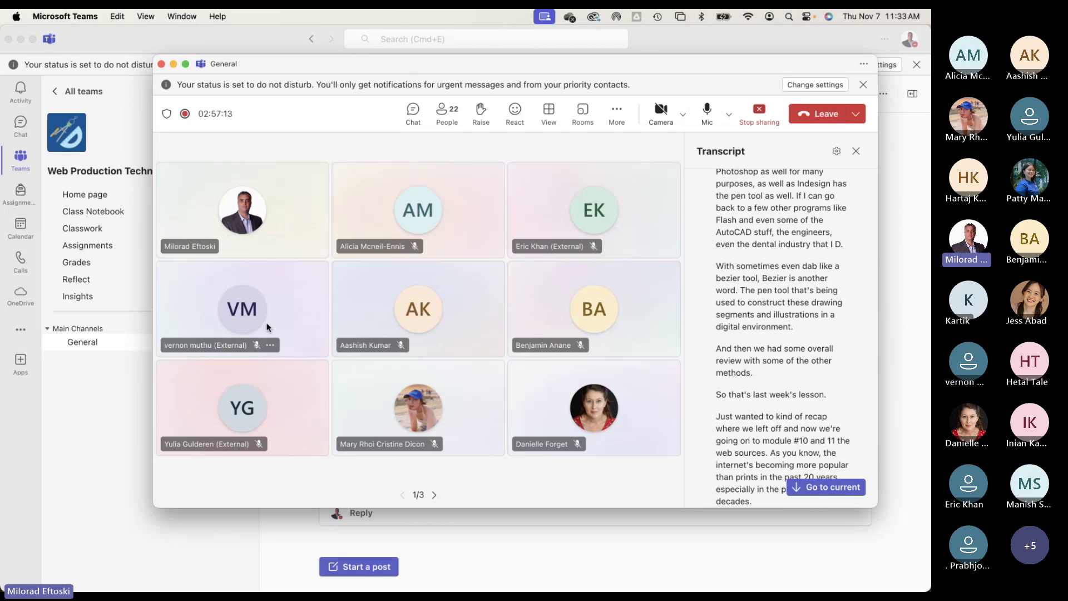
Step: Toggle the camera on and back off, then stop sharing the screen
{"action": "left_click", "coordinate": [659, 116]}
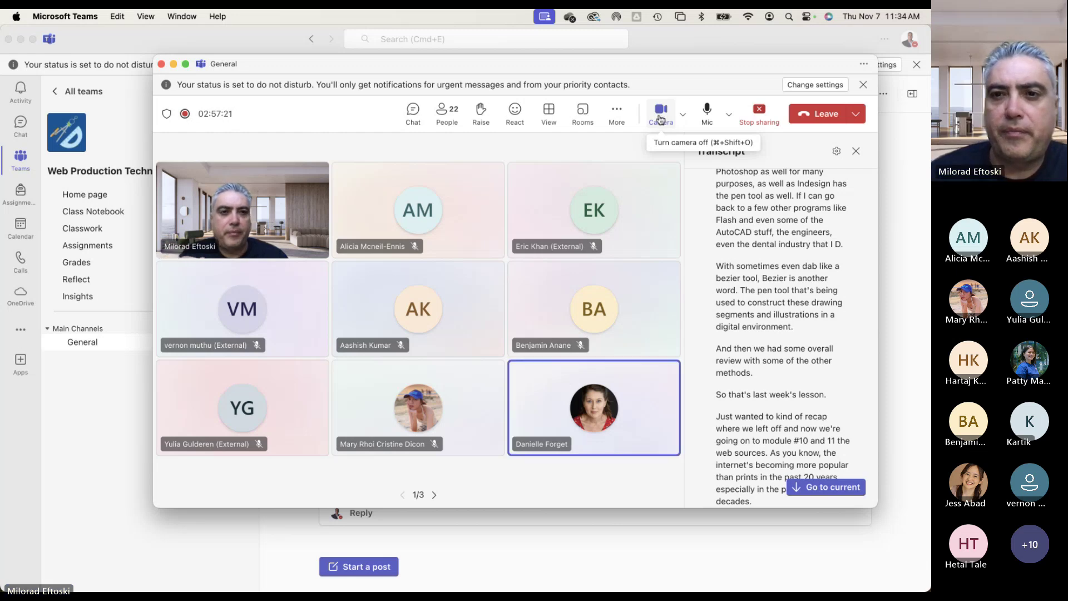
{"action": "left_click", "coordinate": [660, 118]}
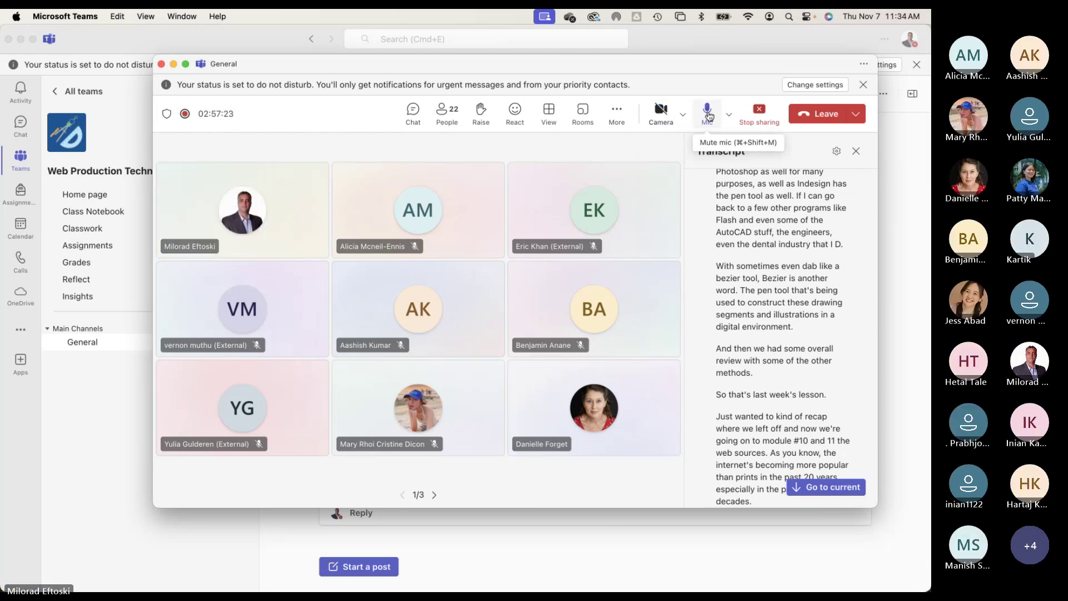
{"action": "left_click", "coordinate": [759, 111]}
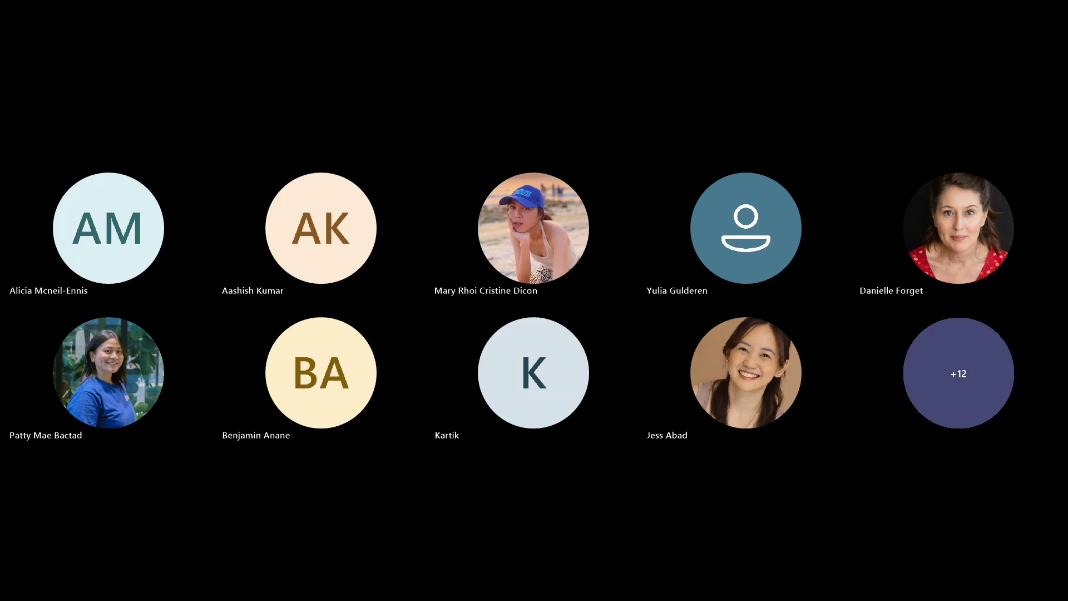